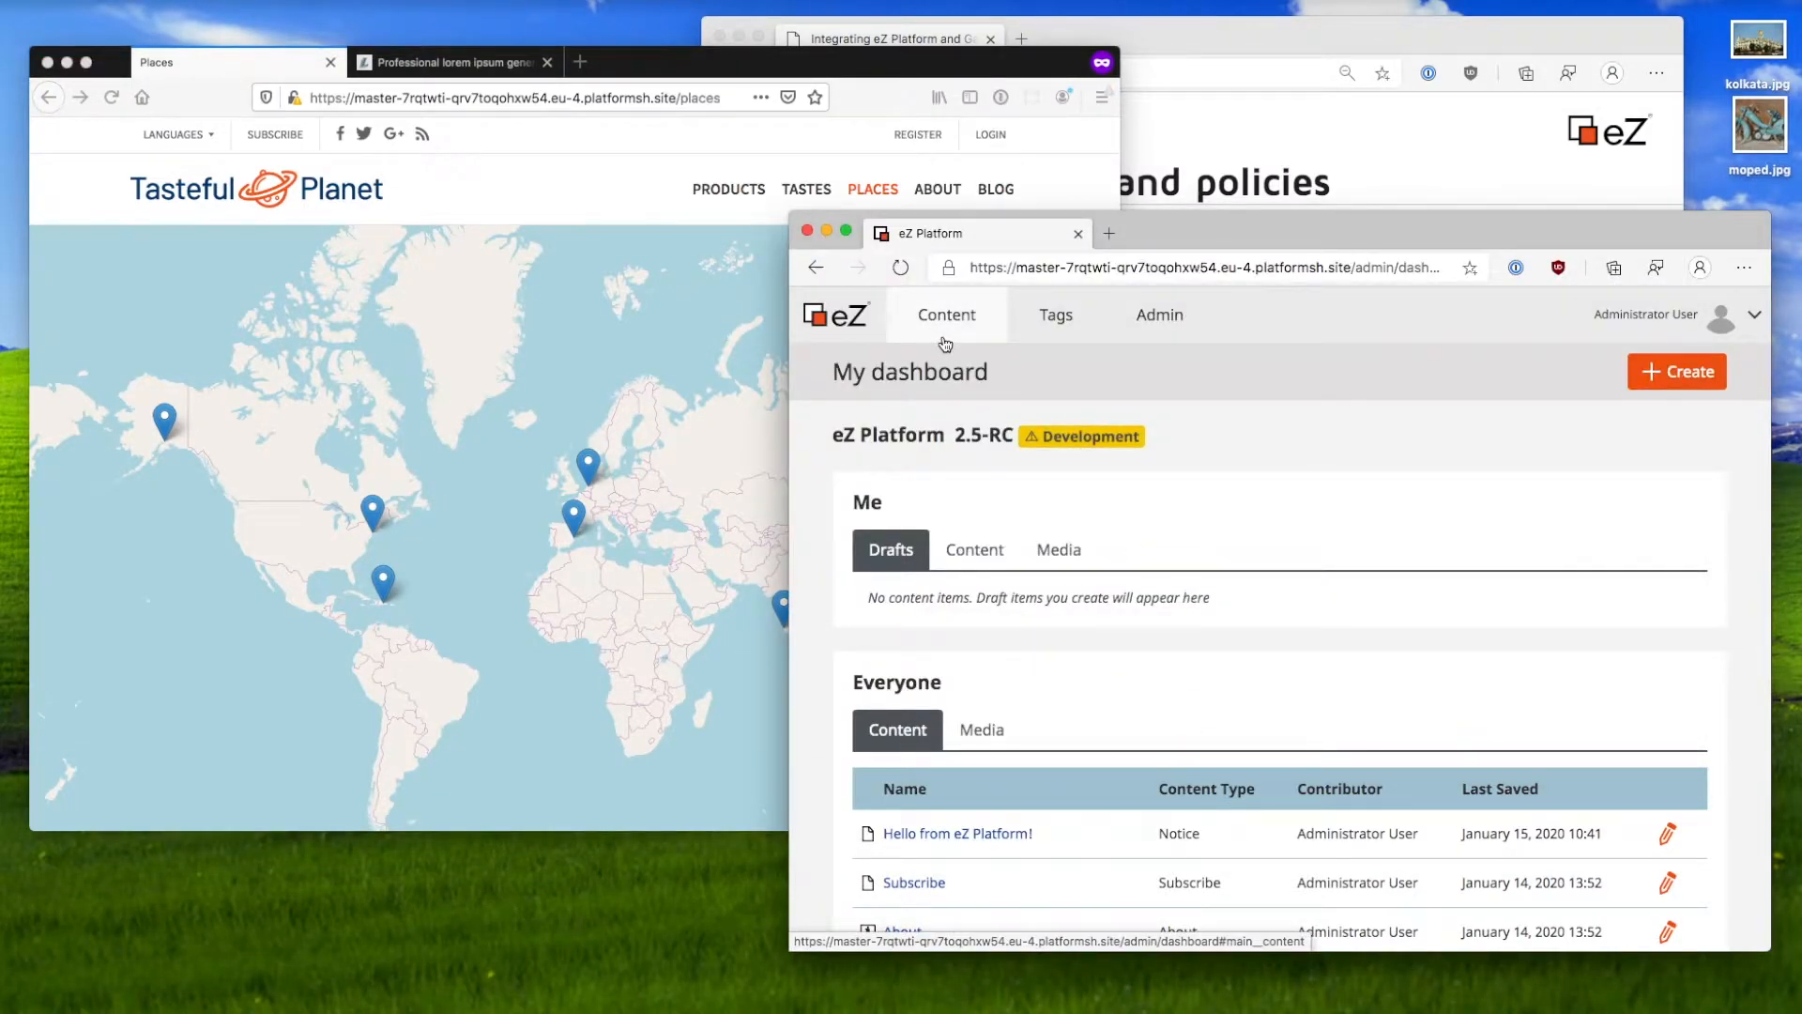
Step: Go to Admin > Users and open the Administrator User account in the Administrator users group
left_click(1153, 319)
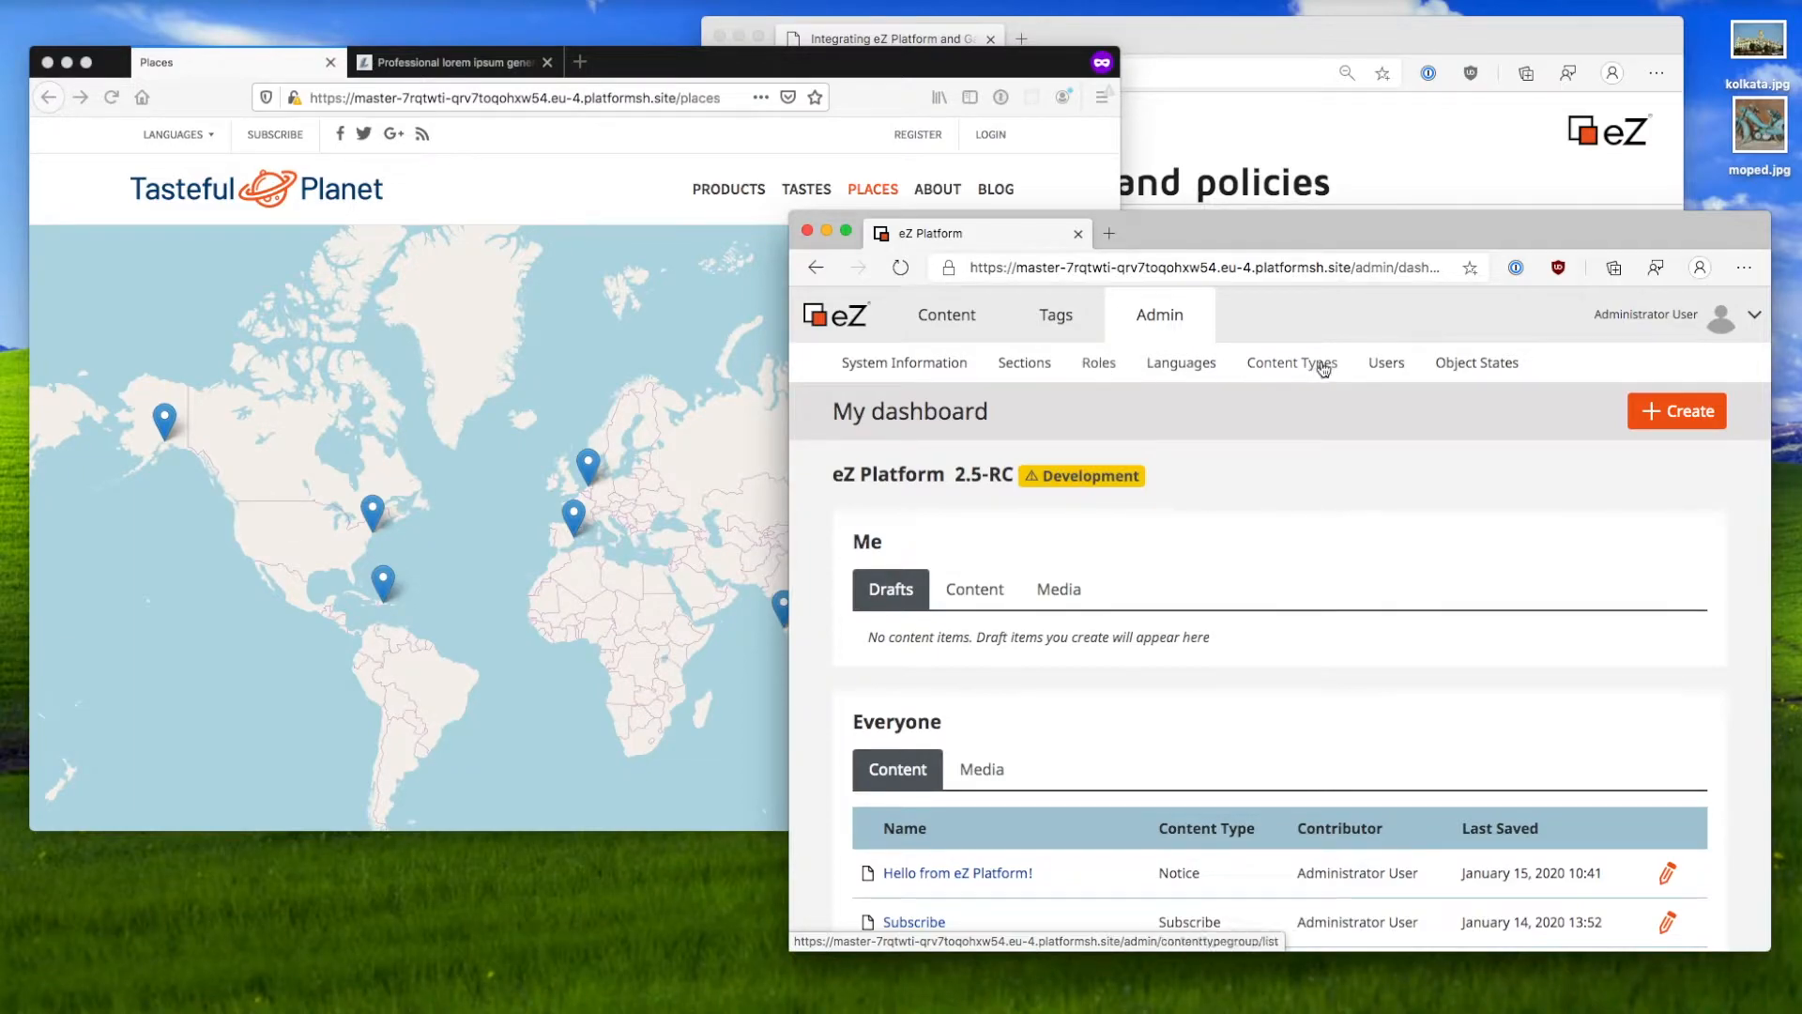
left_click(1392, 370)
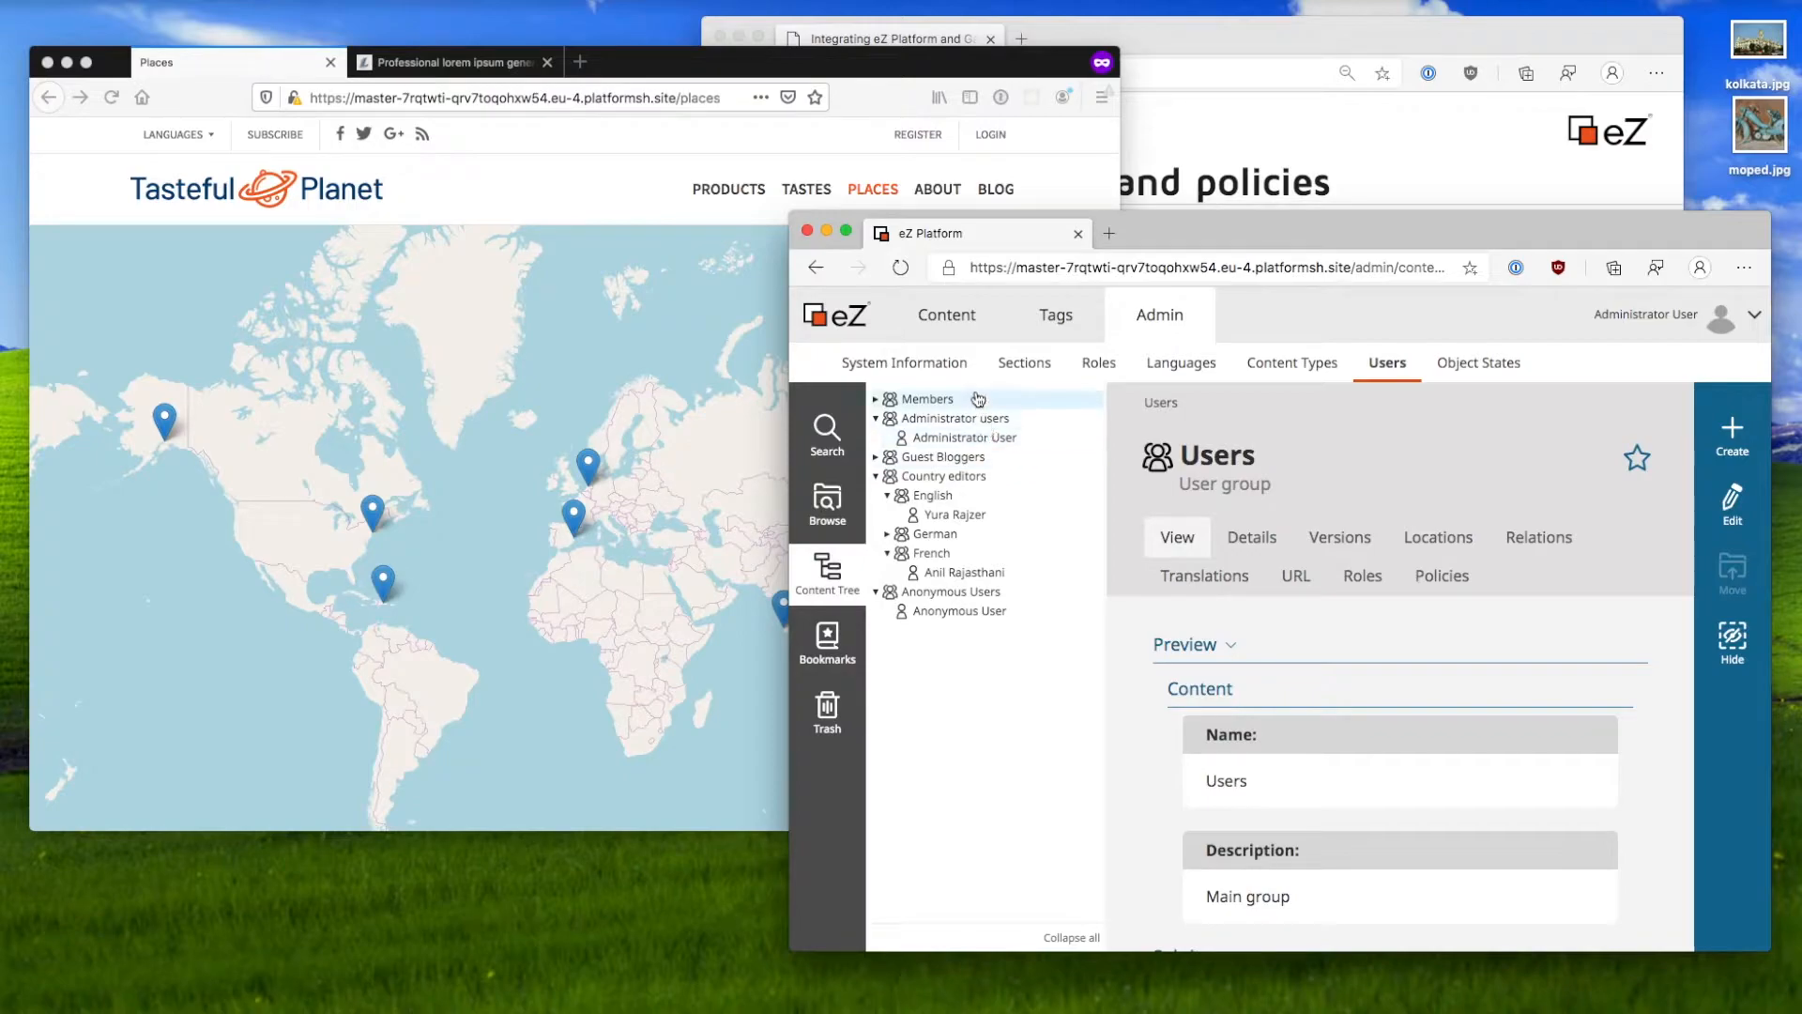
left_click(876, 418)
left_click(876, 457)
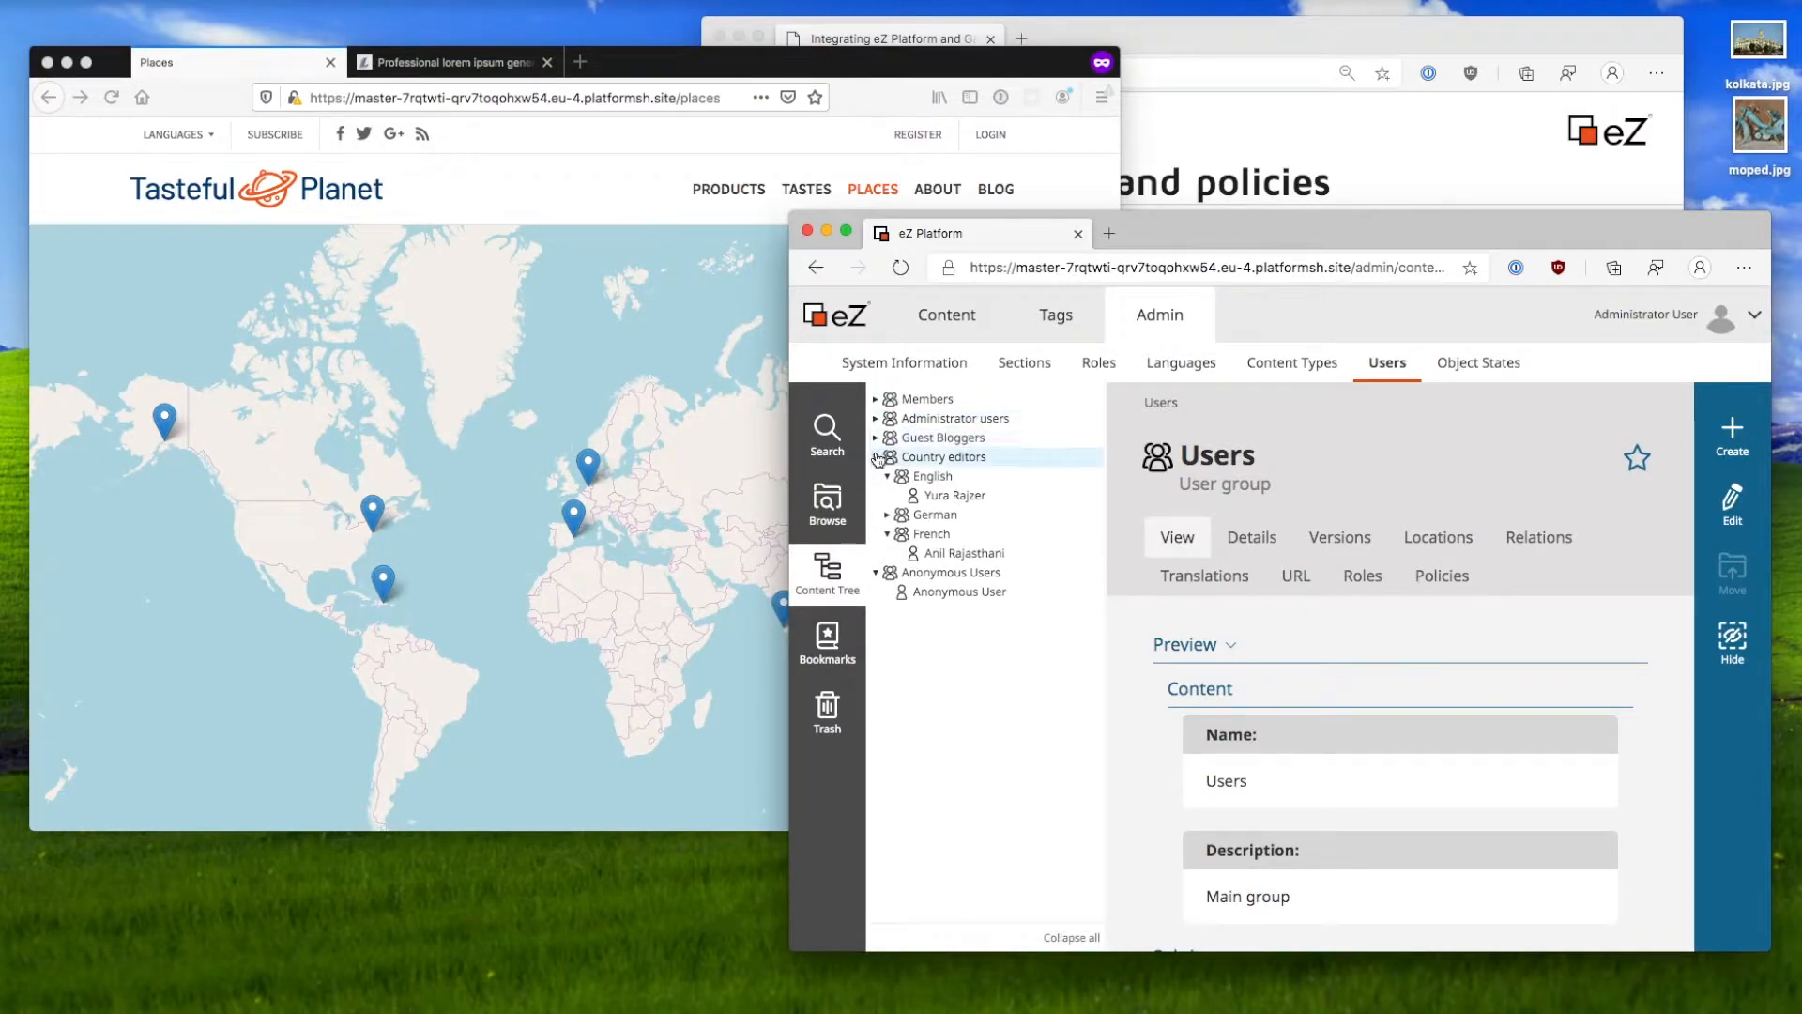
left_click(876, 477)
left_click(875, 477)
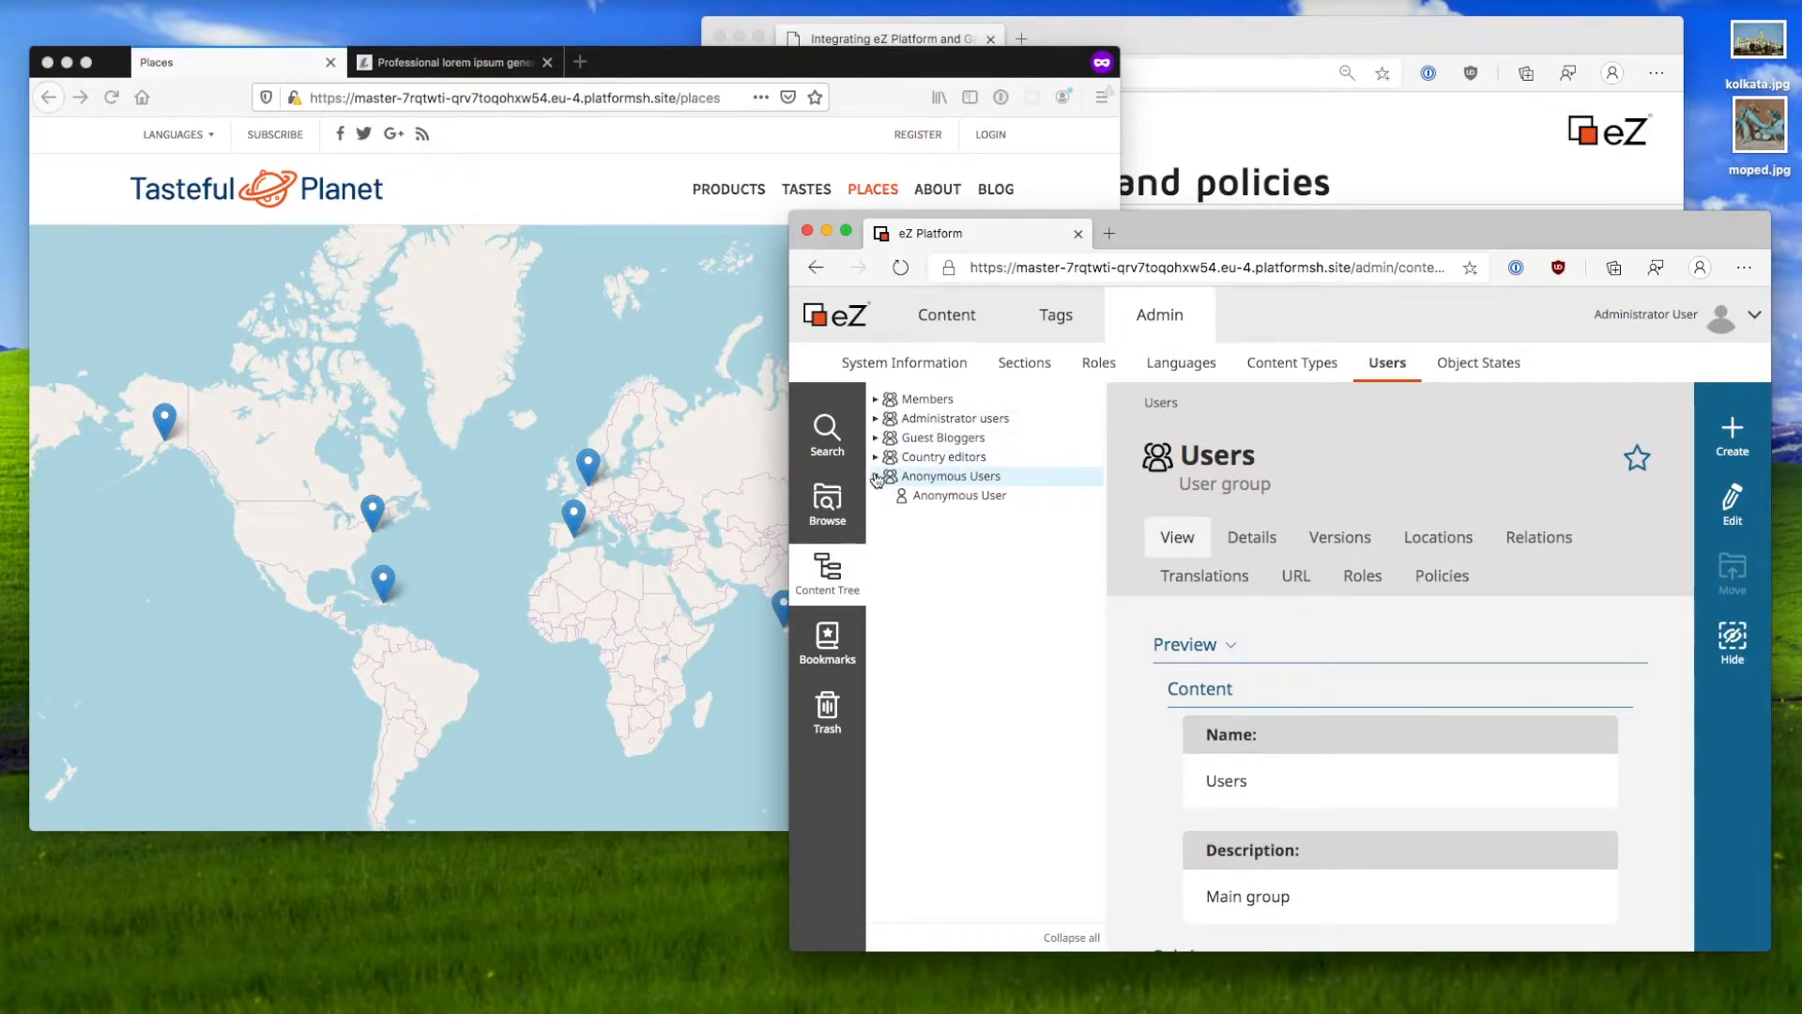
left_click(876, 418)
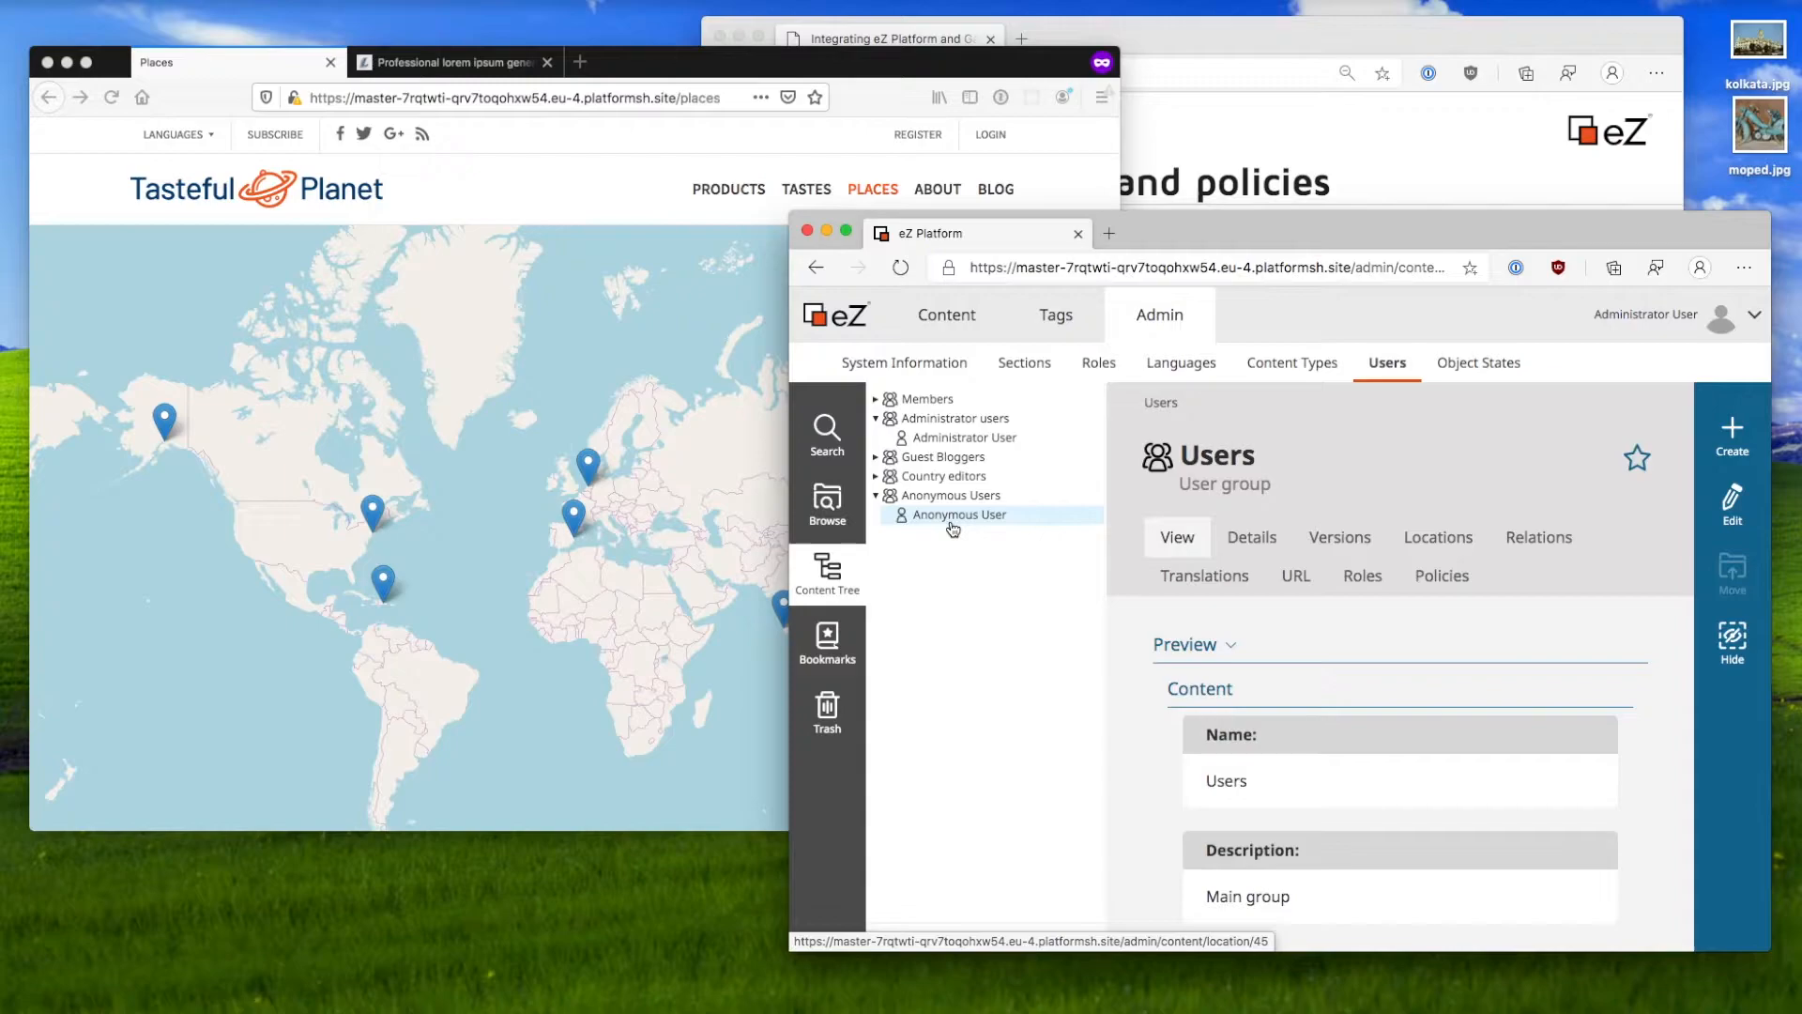
left_click(967, 439)
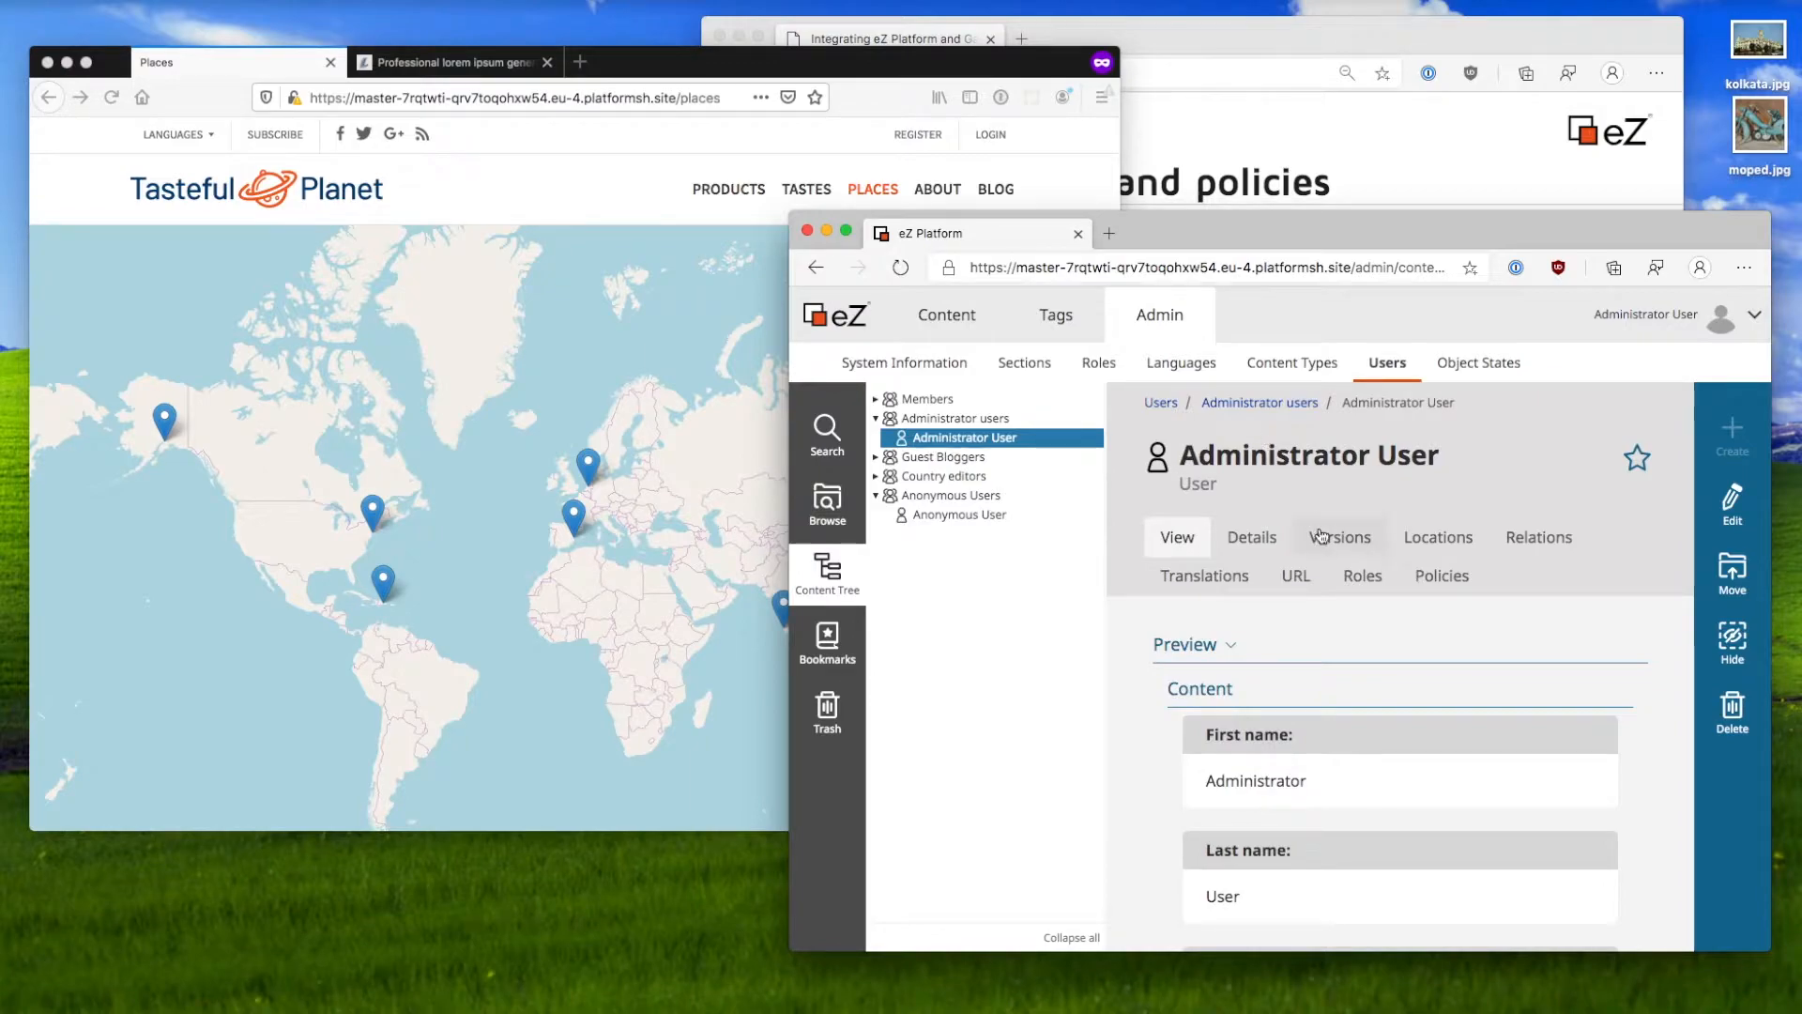
Step: Check the Administrator User's assigned roles and policies
left_click(1361, 580)
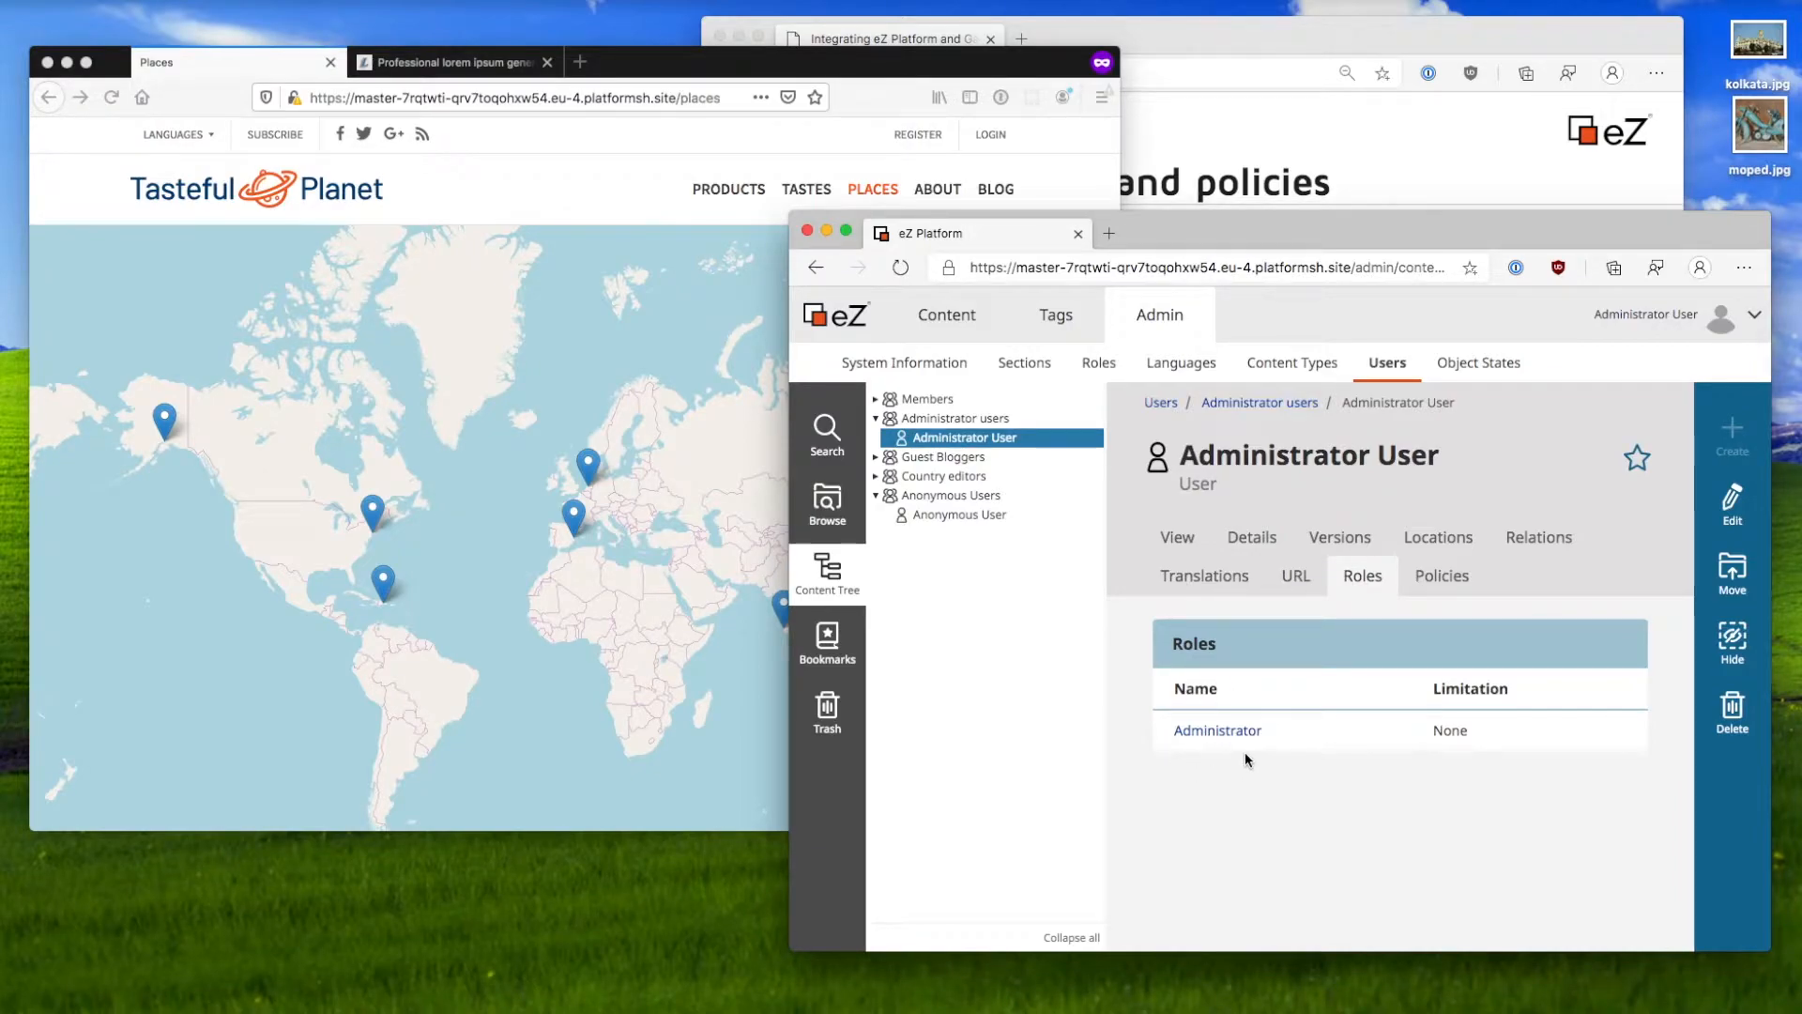
left_click(1417, 561)
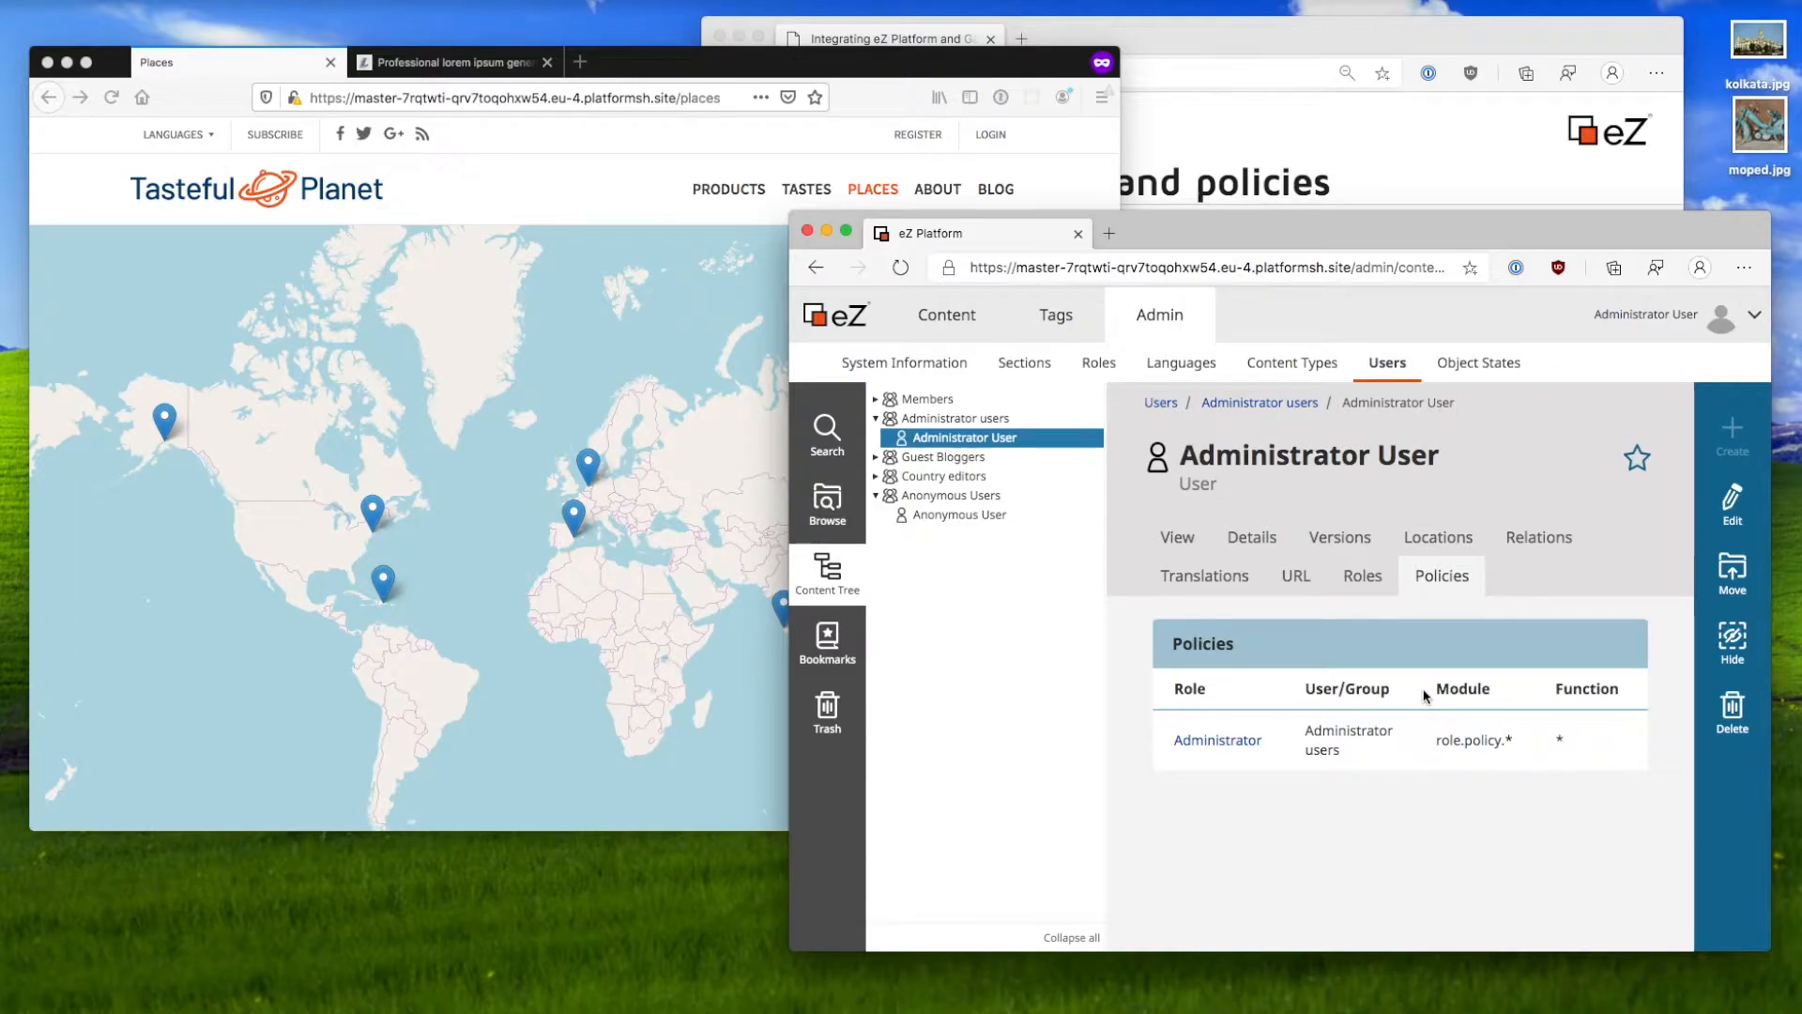
left_click(1362, 576)
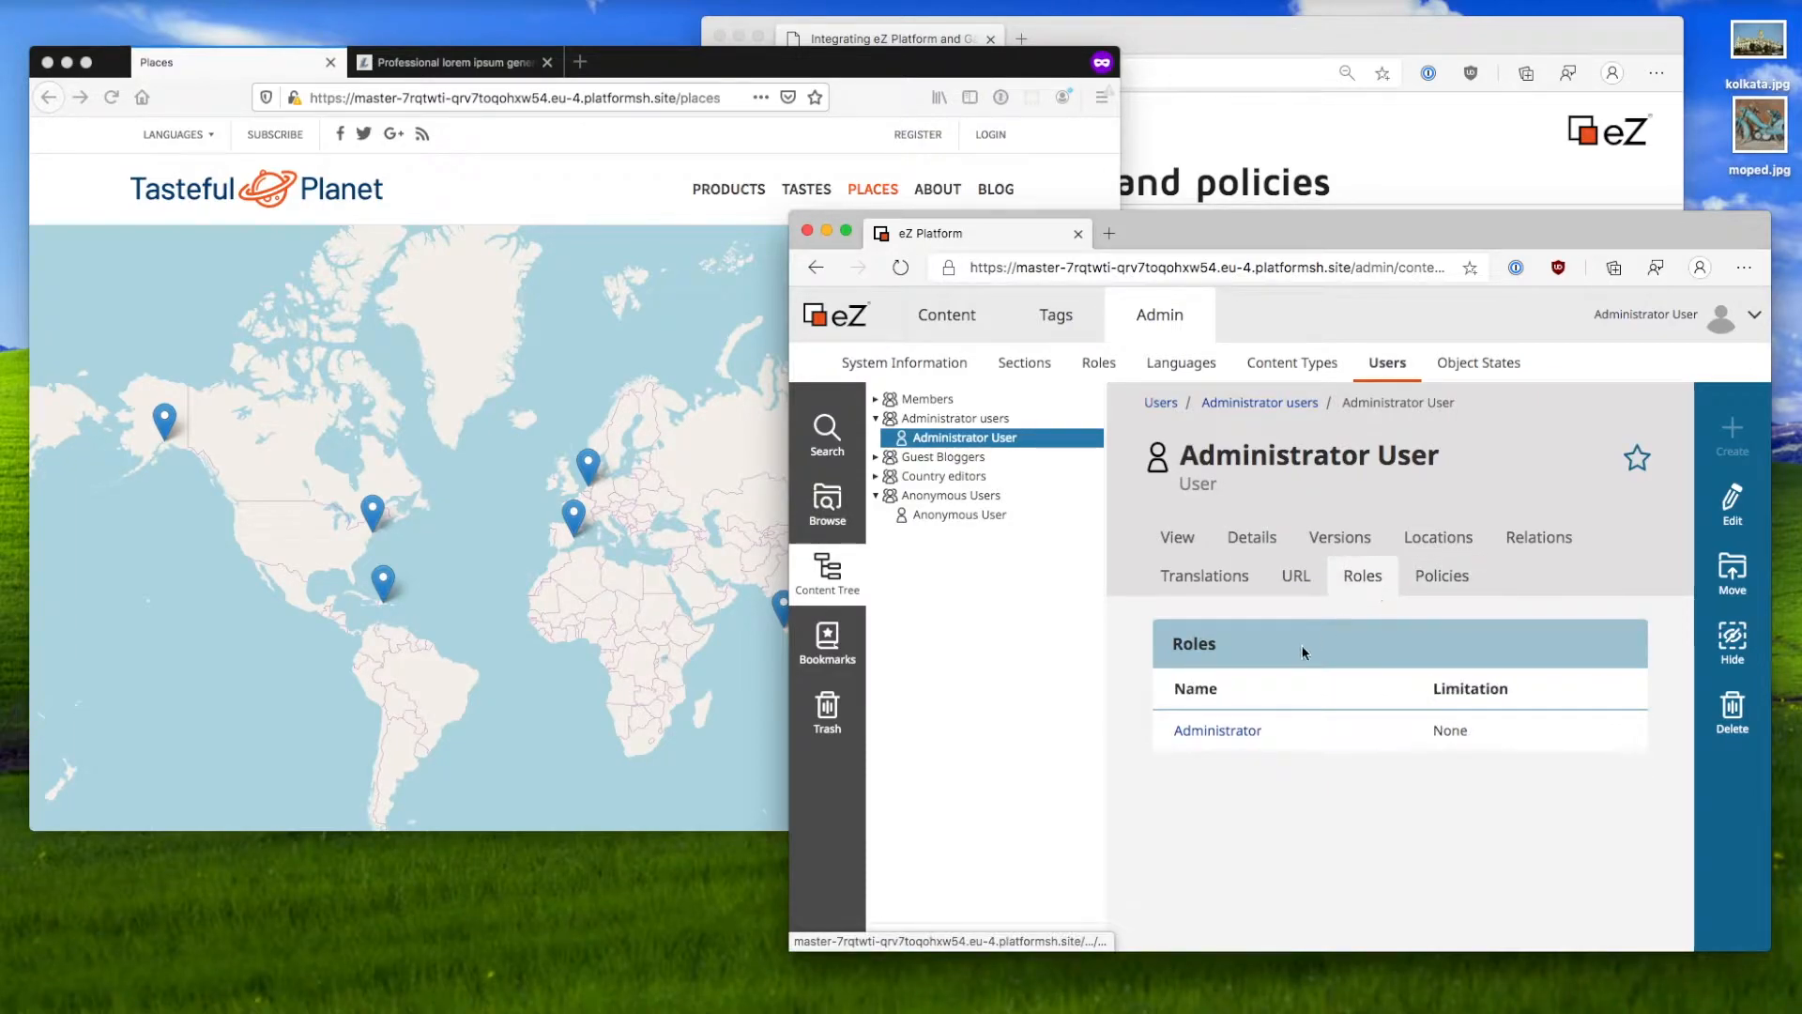
Step: Open the Administrator role and highlight its role.policy.* policy
left_click(1240, 737)
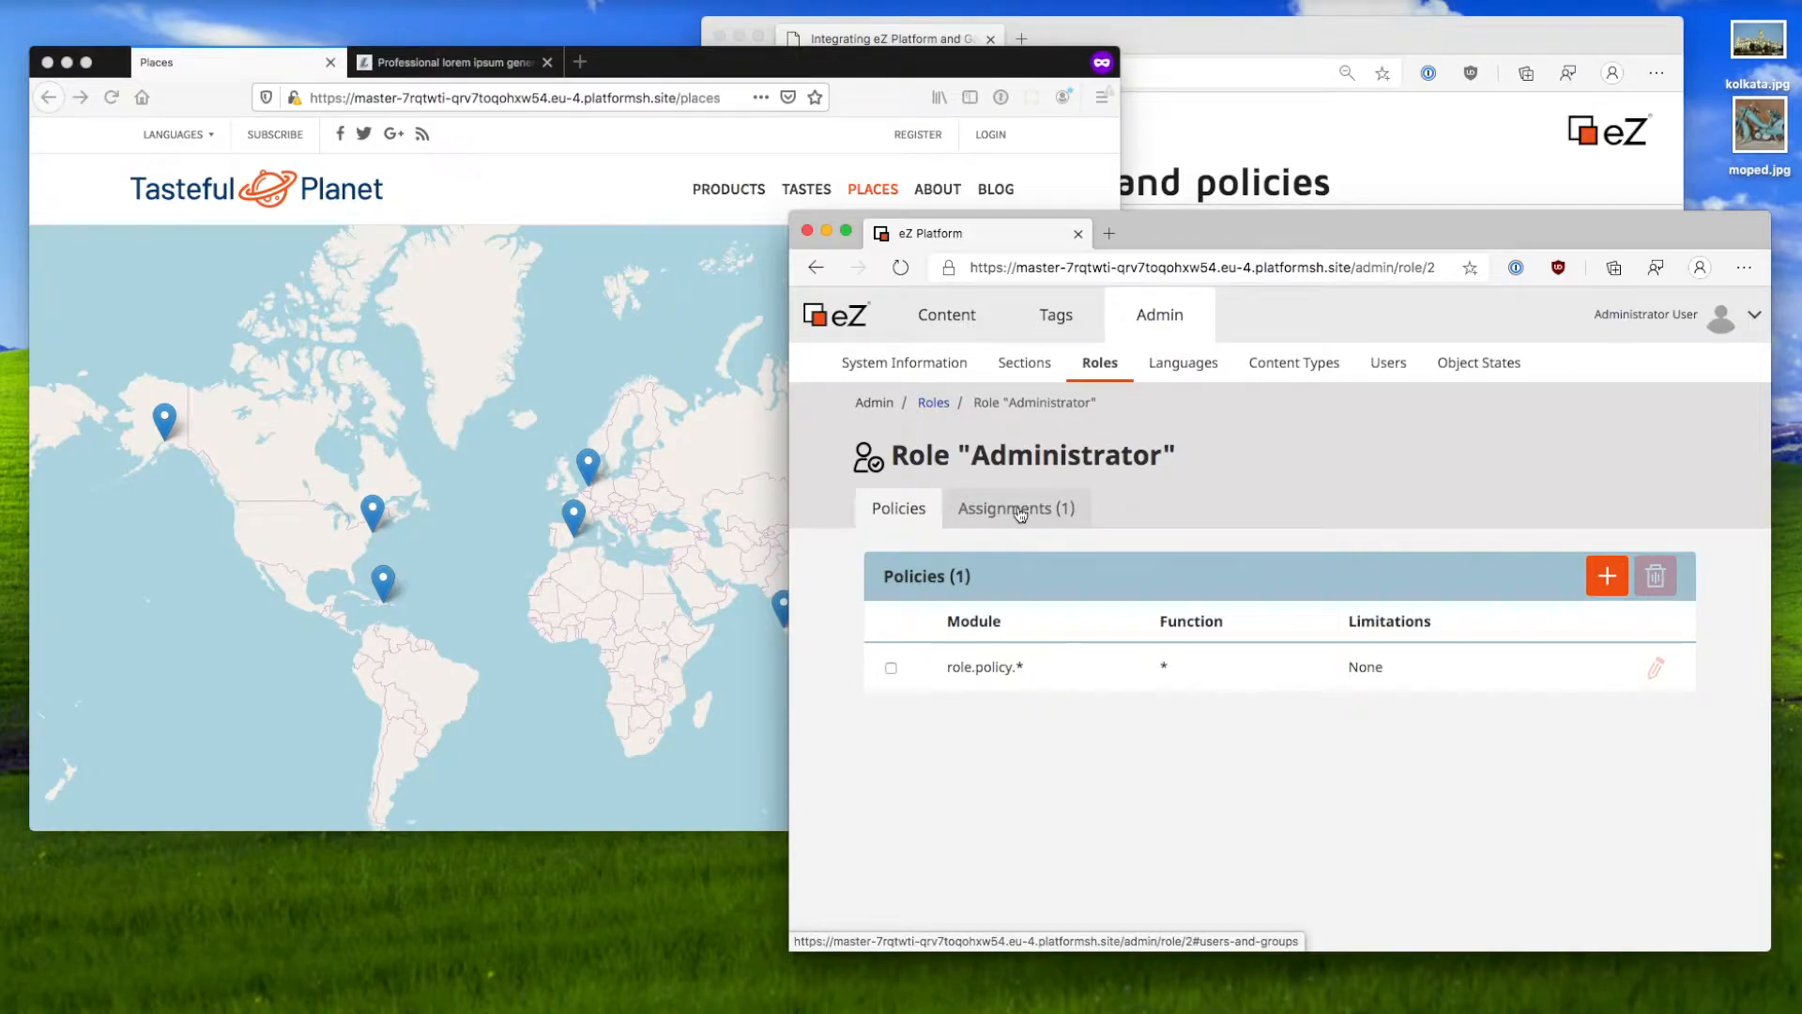
left_click_drag(969, 664, 1054, 670)
left_click(1052, 670)
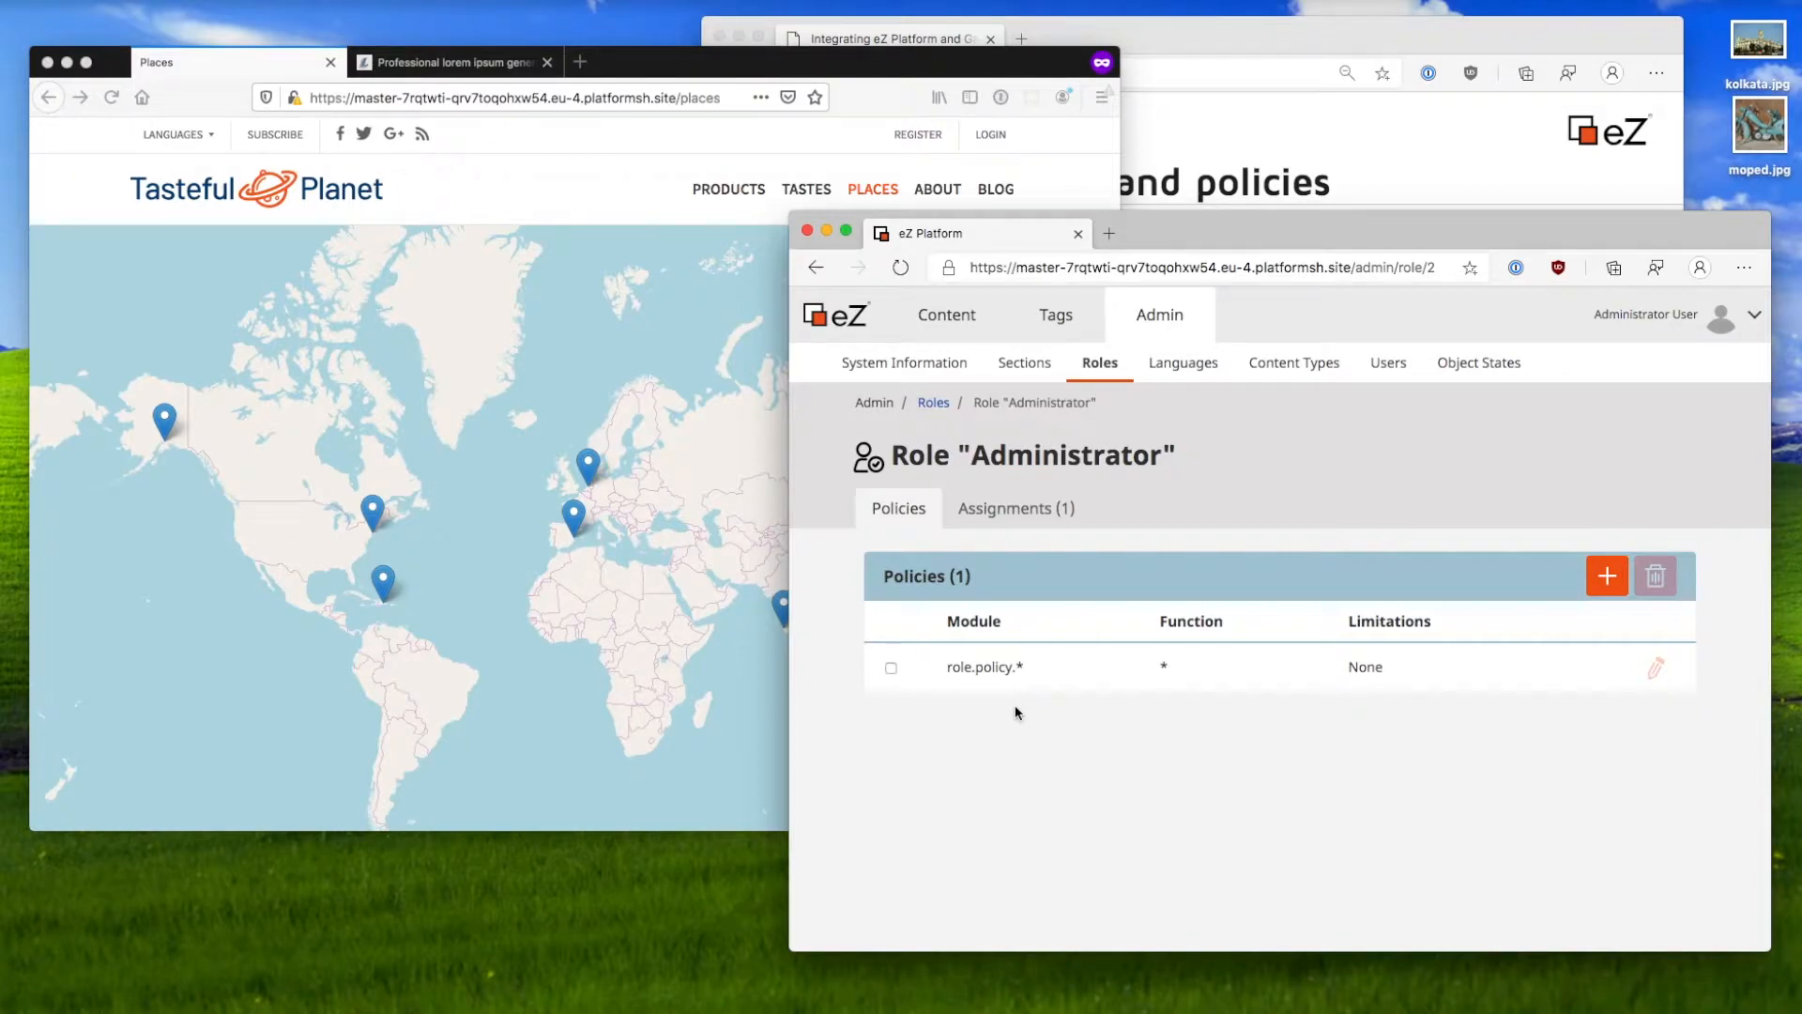
Step: Advance the slides to 'Example: Anonymous user' and return to the Tasteful Planet home page
left_click(1338, 182)
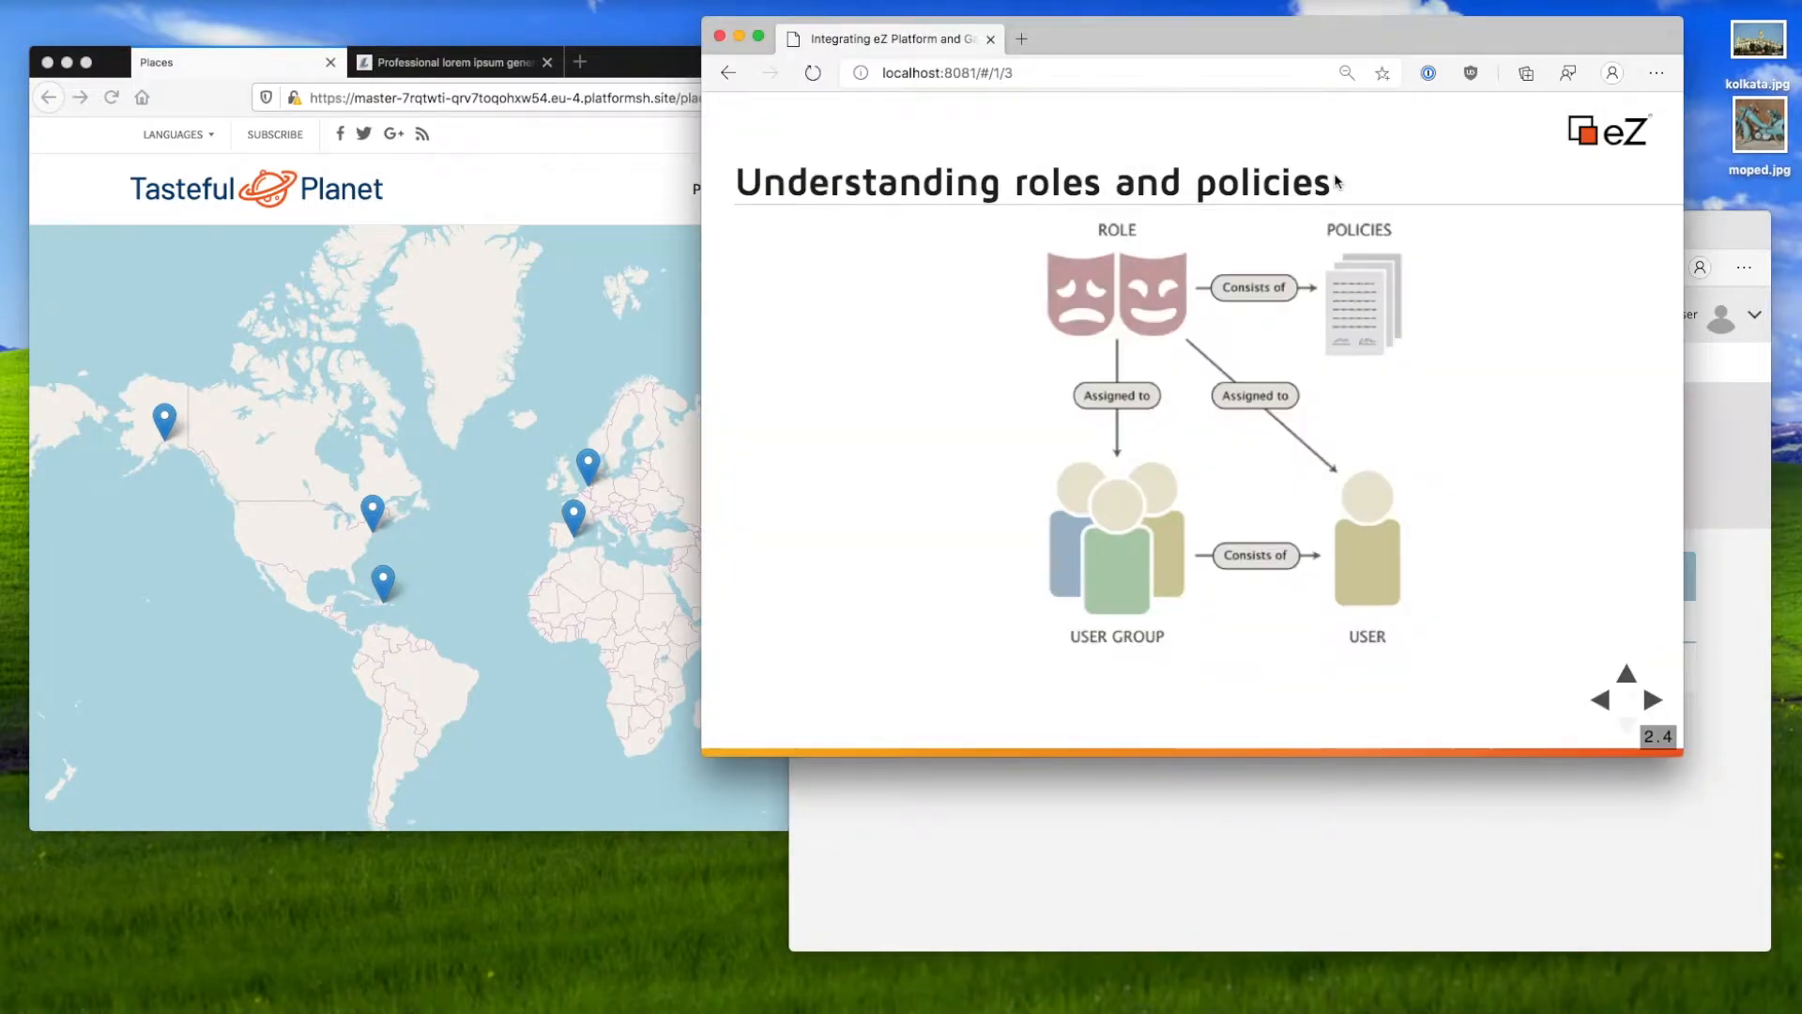
key("Right")
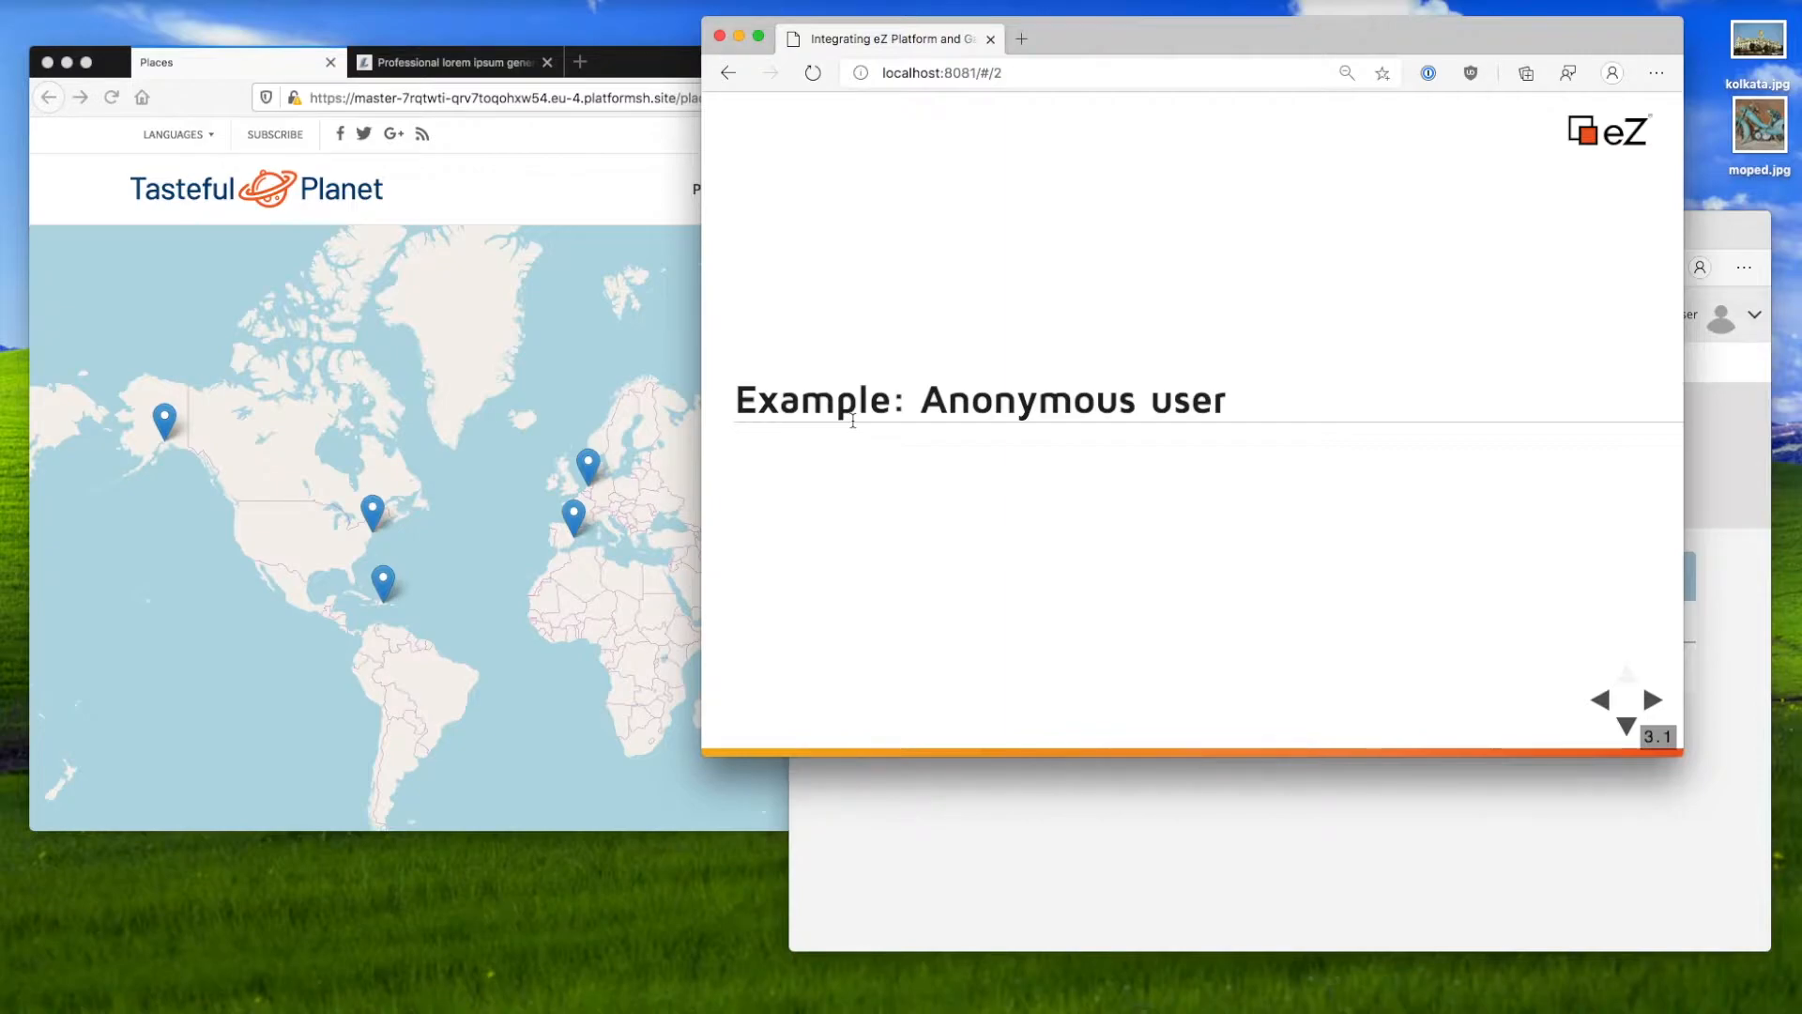
left_click(584, 212)
left_click(314, 188)
scroll(634, 427, "down", 10)
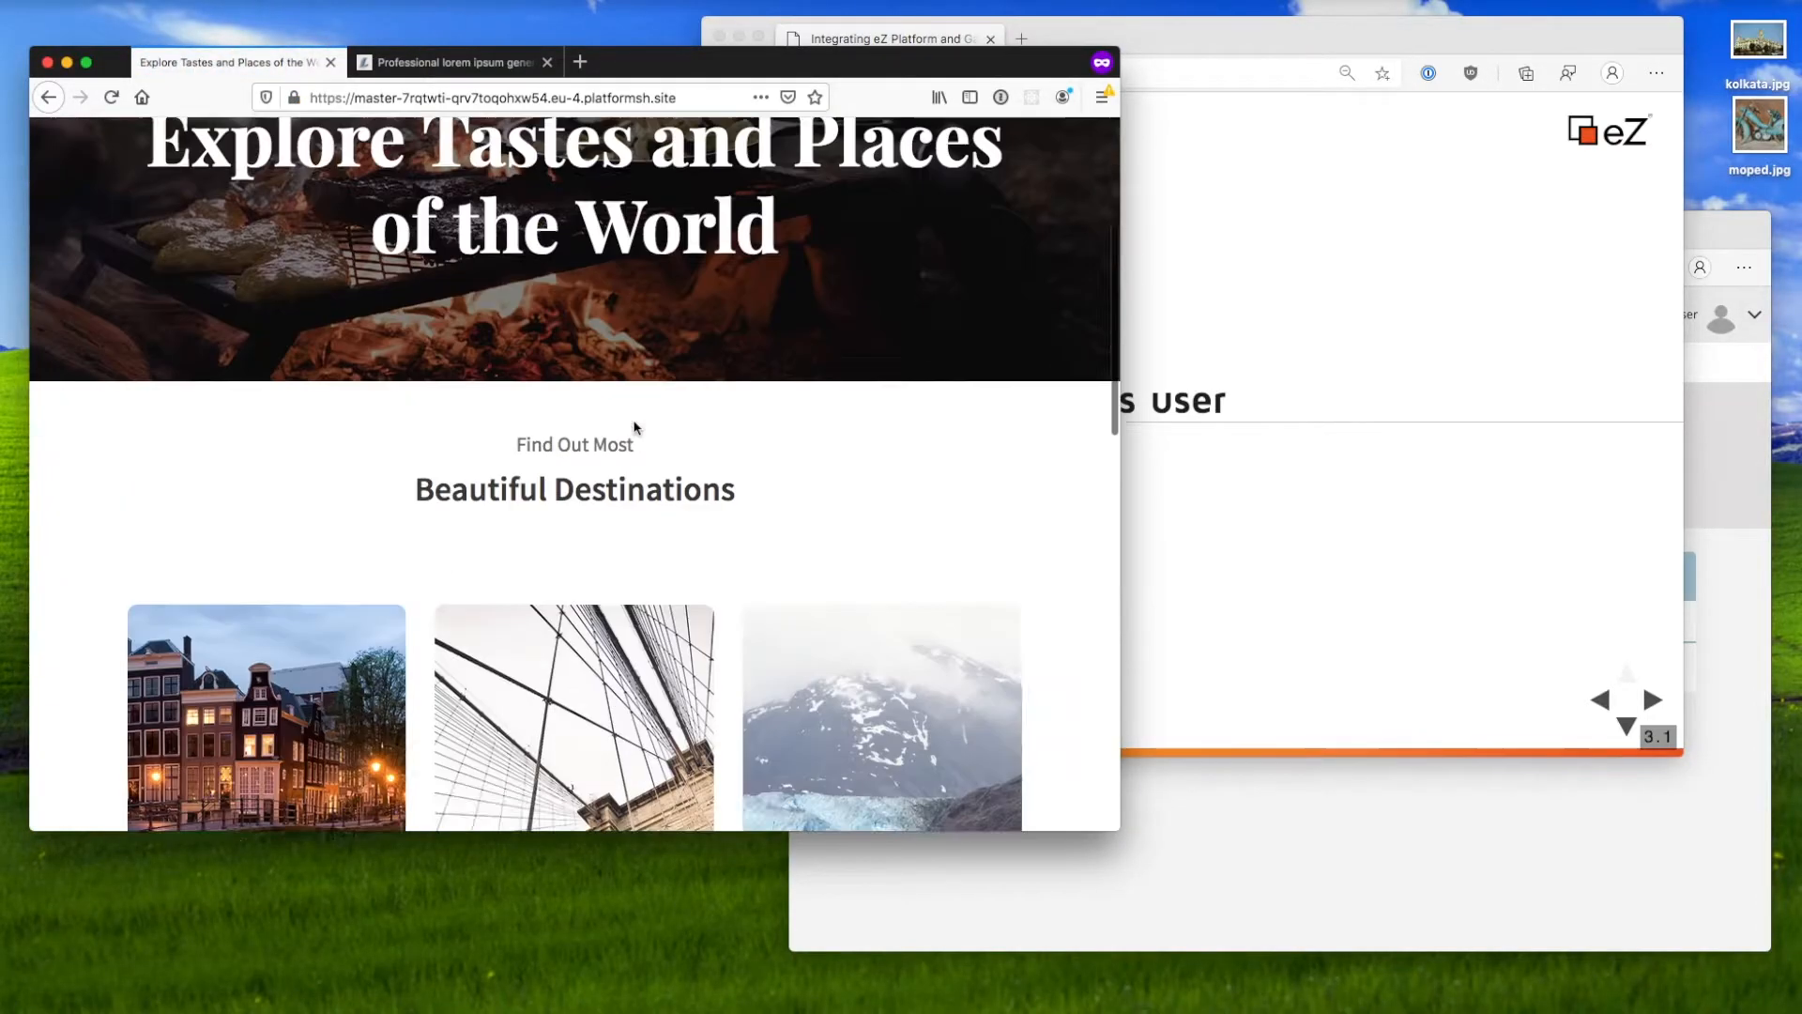
scroll(634, 427, "down", 5)
scroll(405, 406, "up", 15)
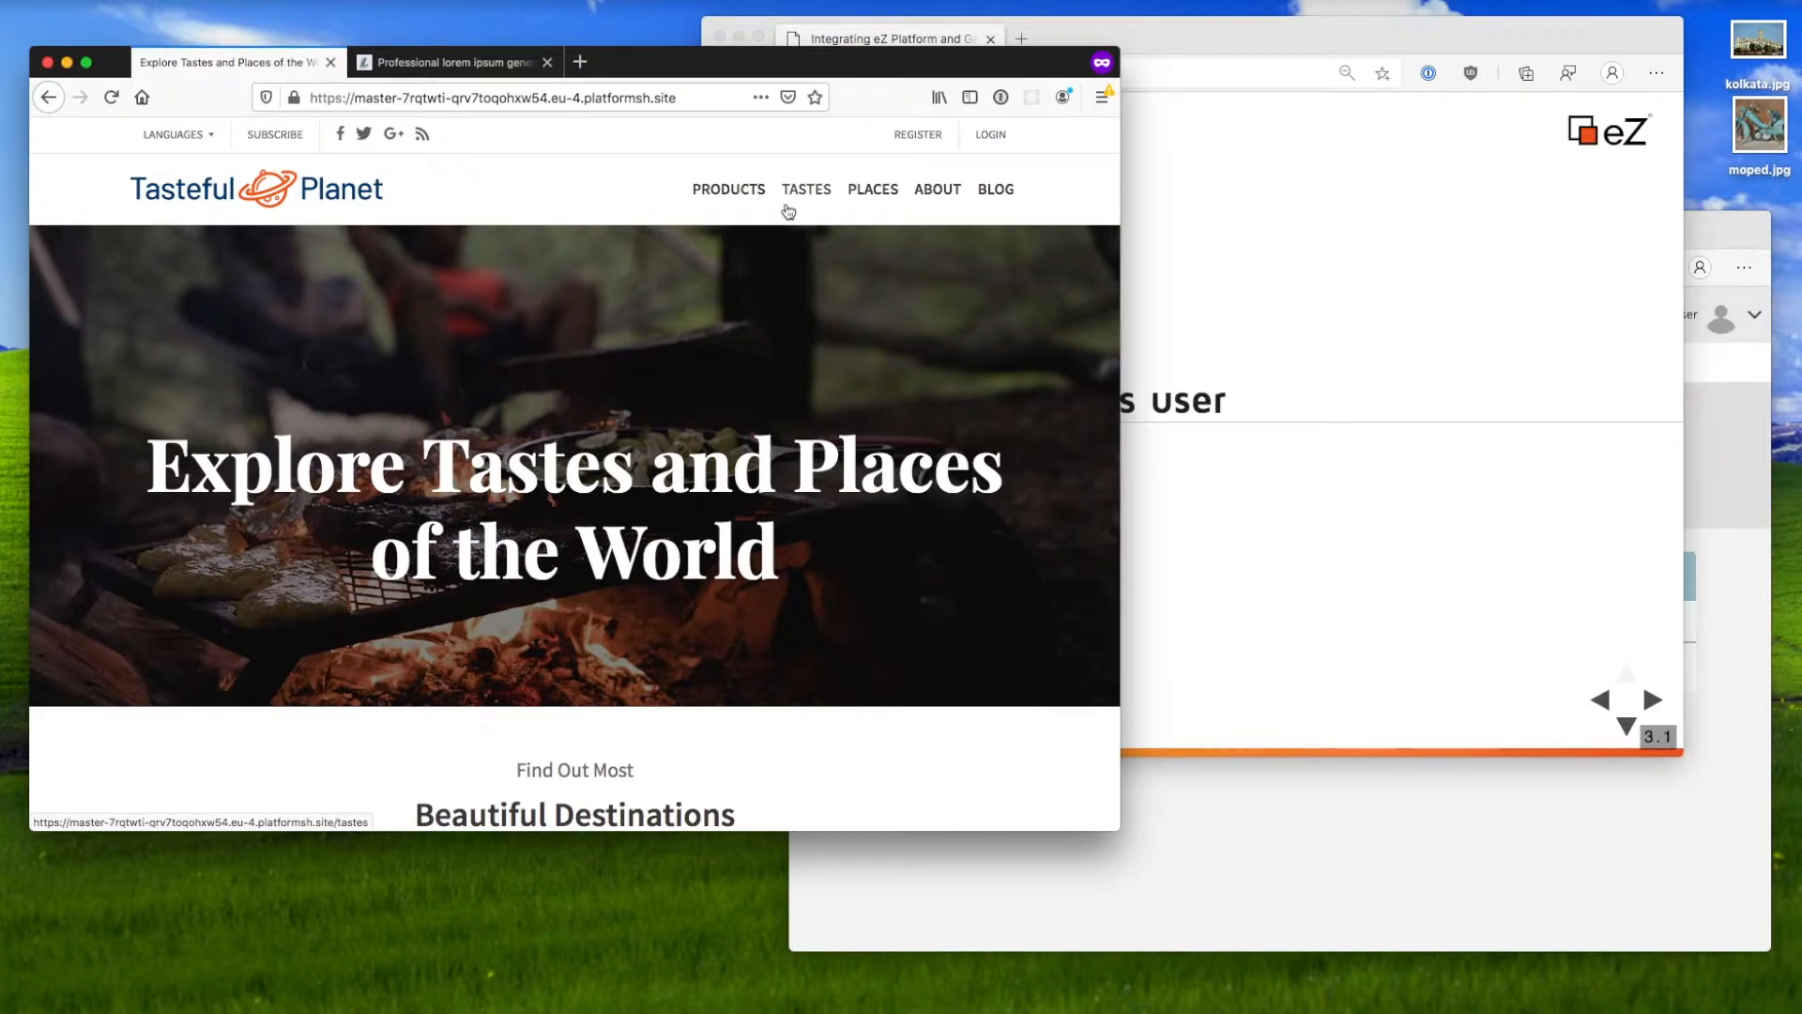
left_click(992, 134)
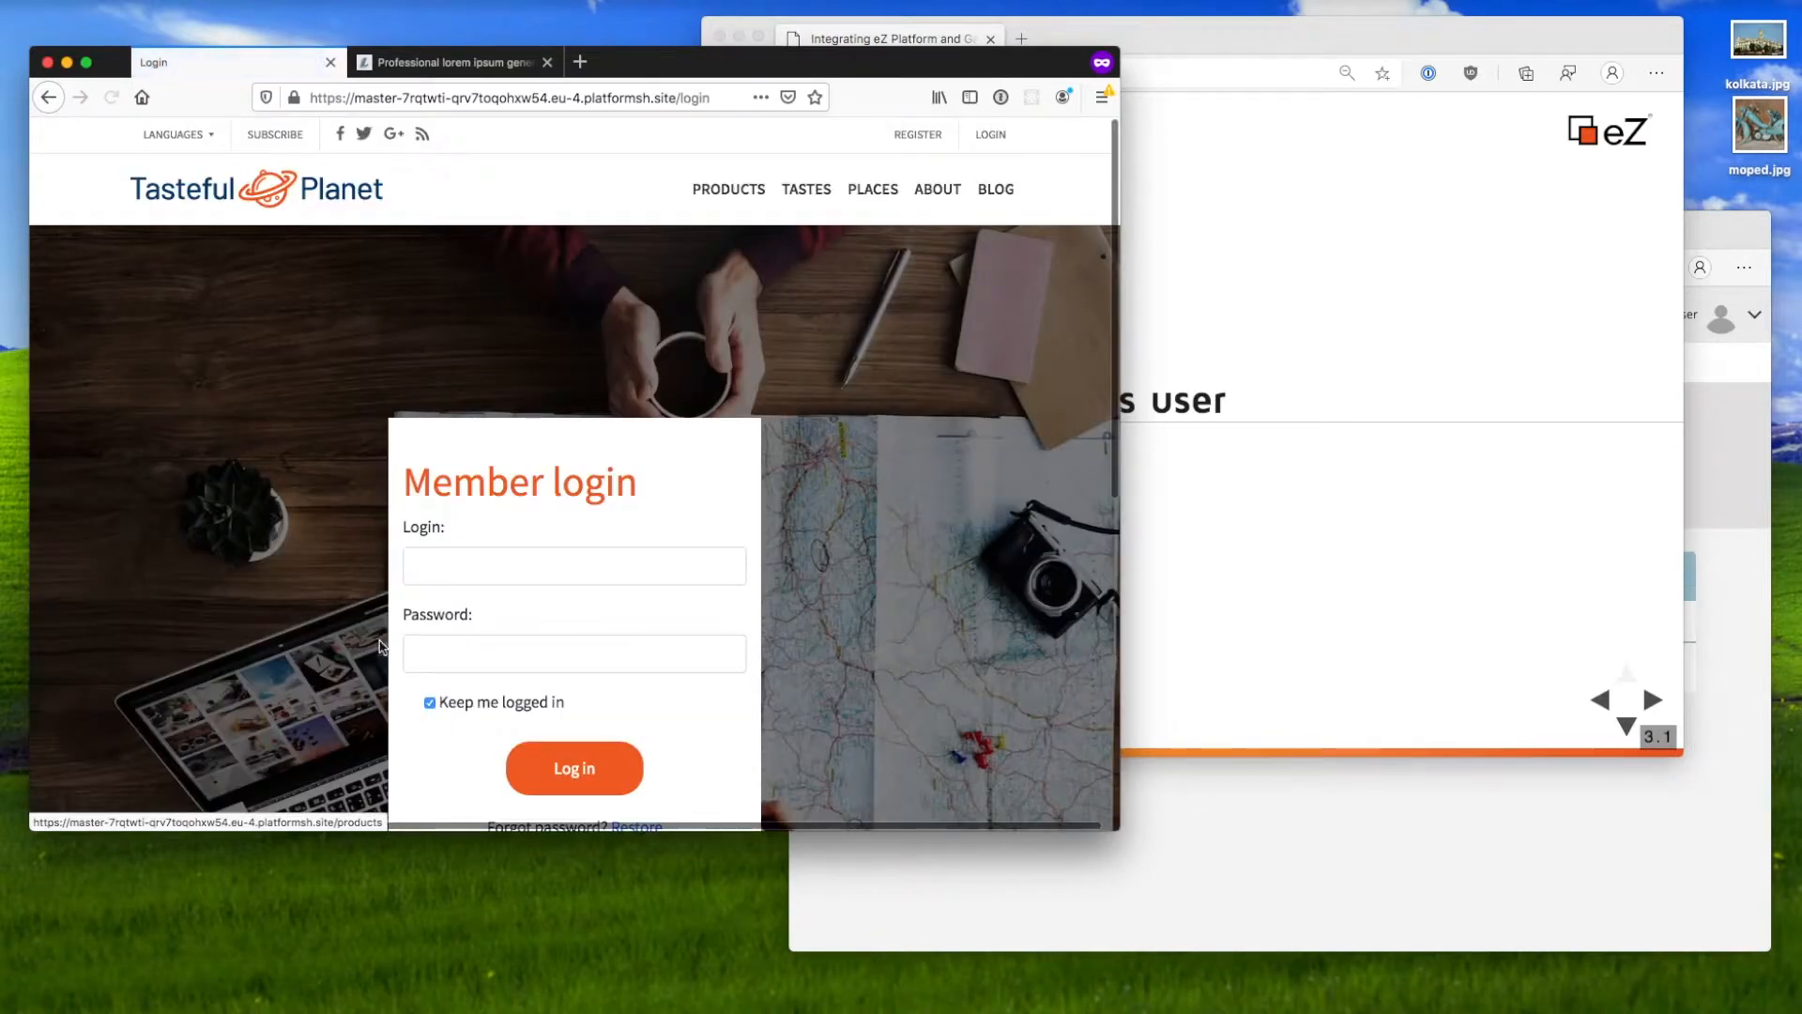
left_click(341, 217)
scroll(545, 498, "down", 15)
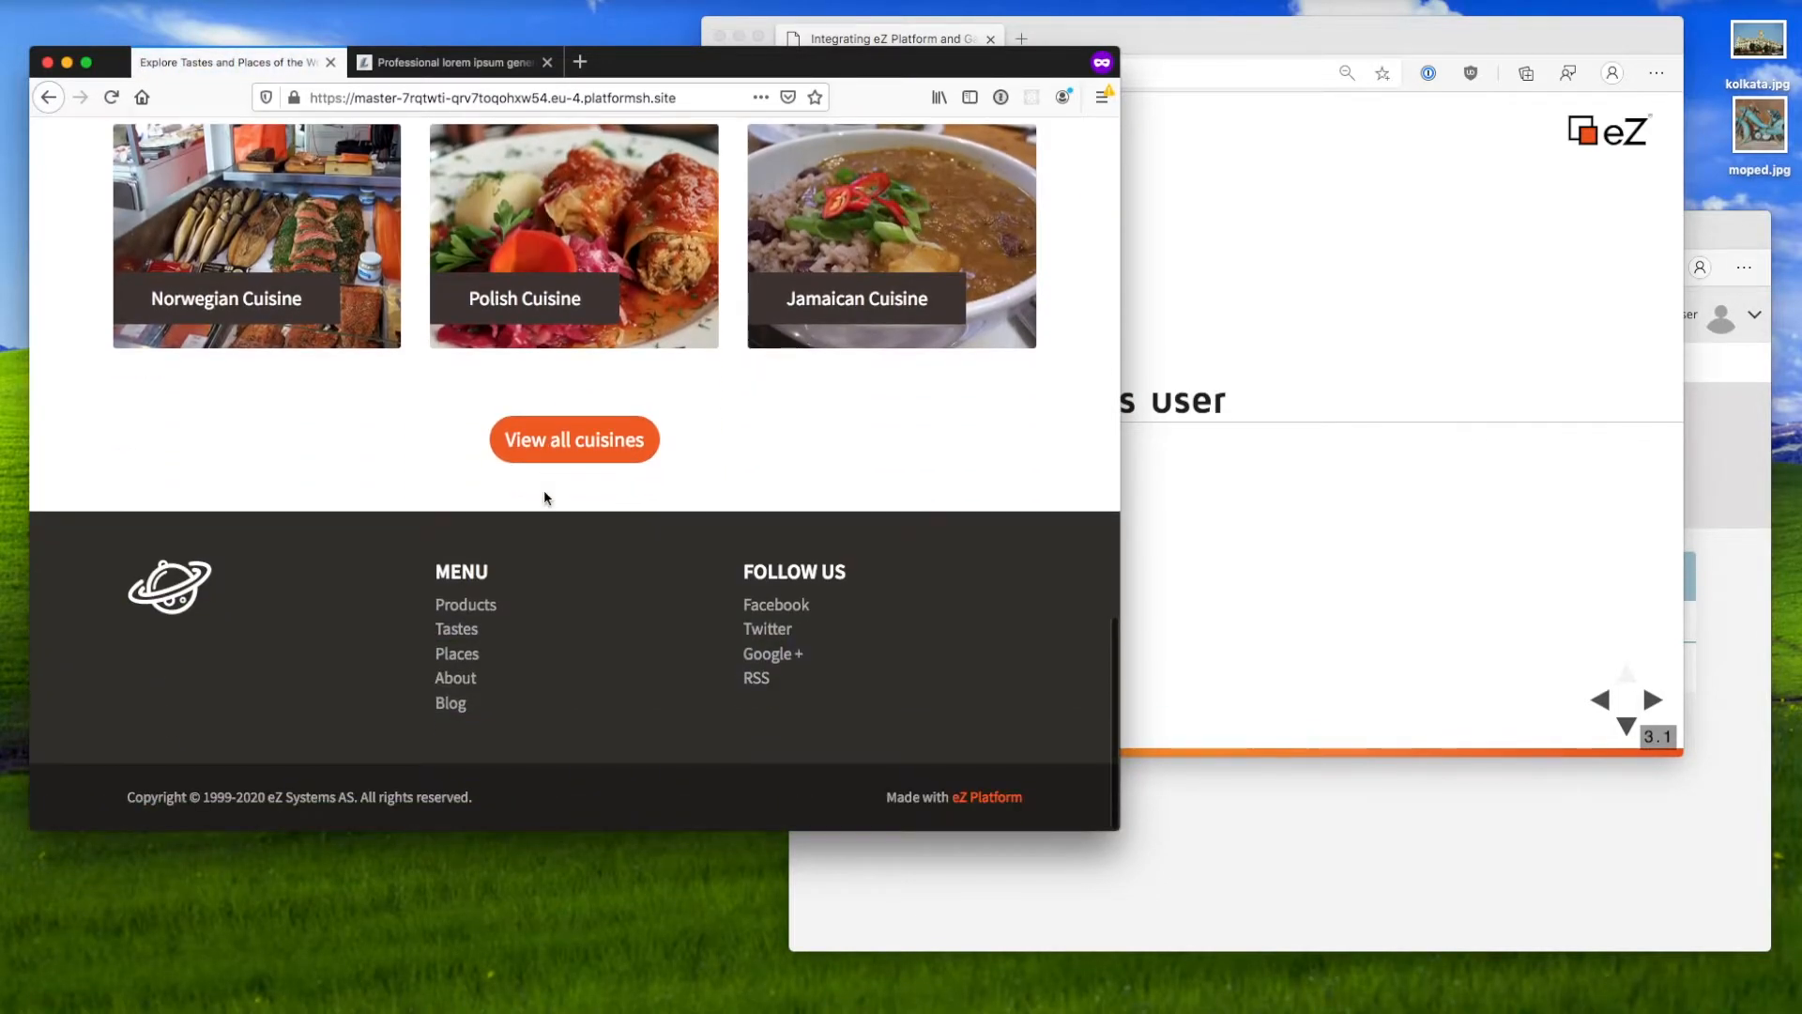
scroll(546, 498, "up", 15)
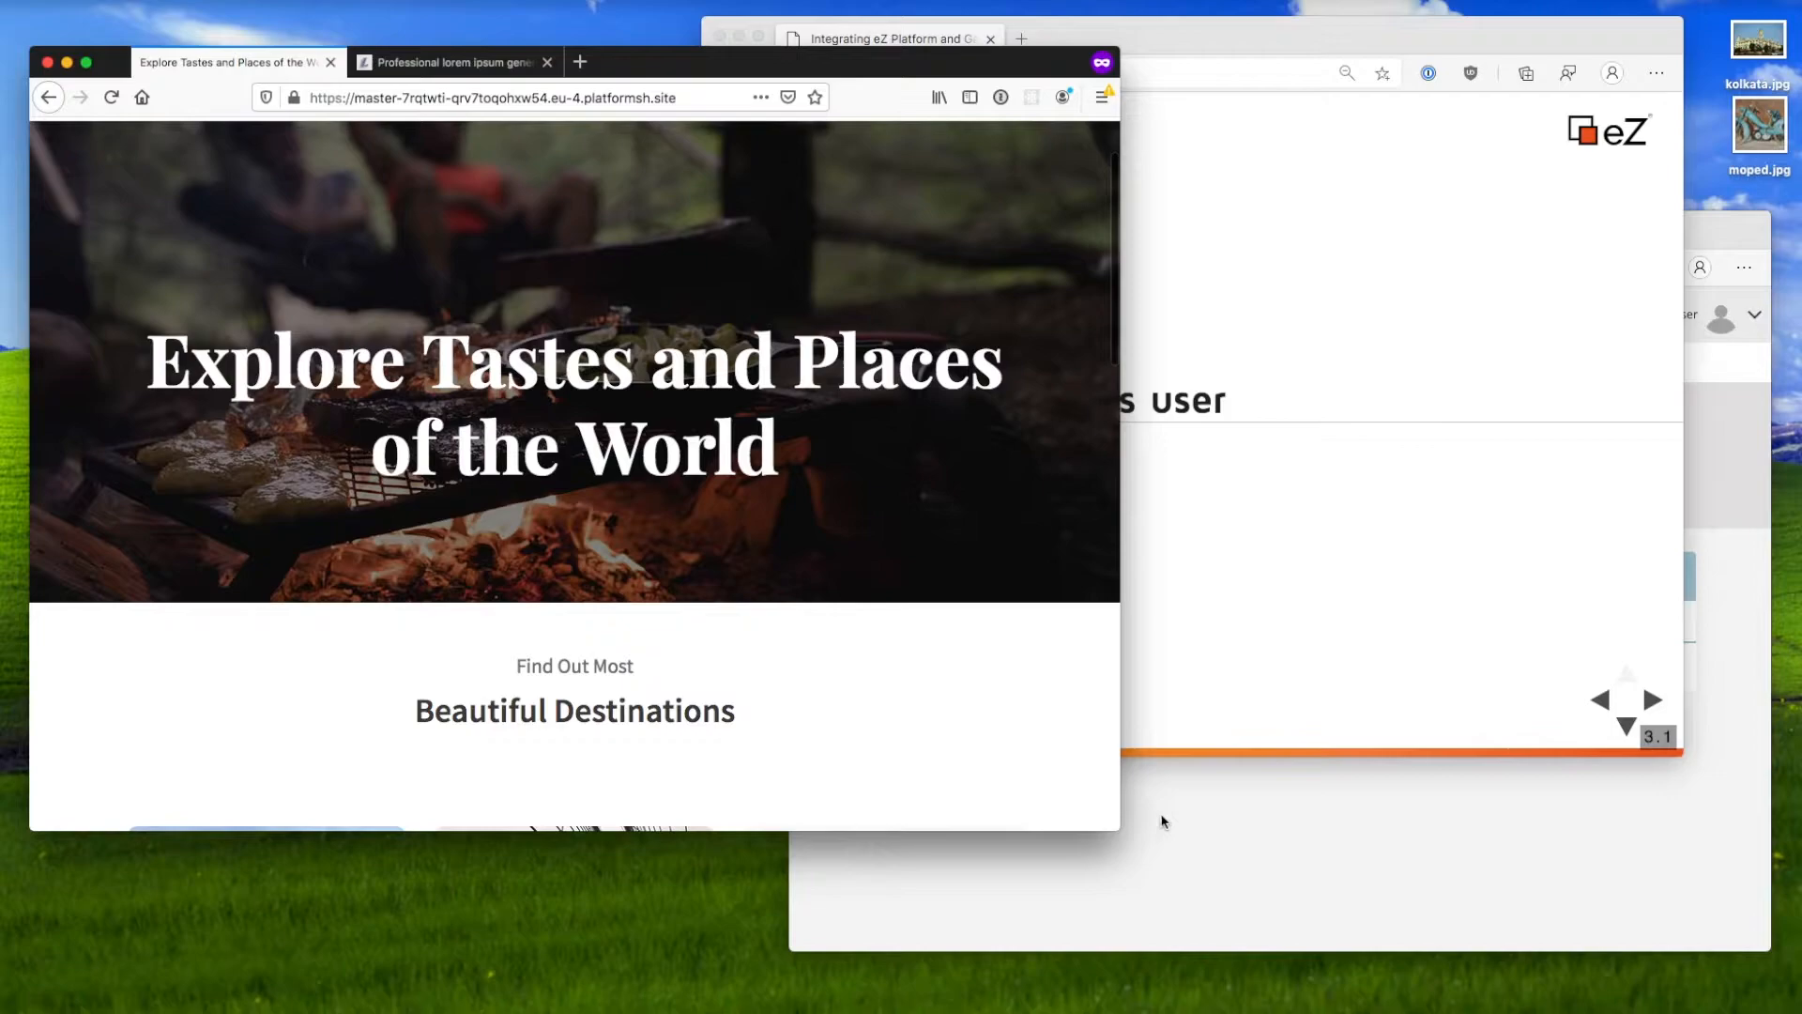
Step: In the admin Users tree, open the Anonymous User account
left_click(1223, 849)
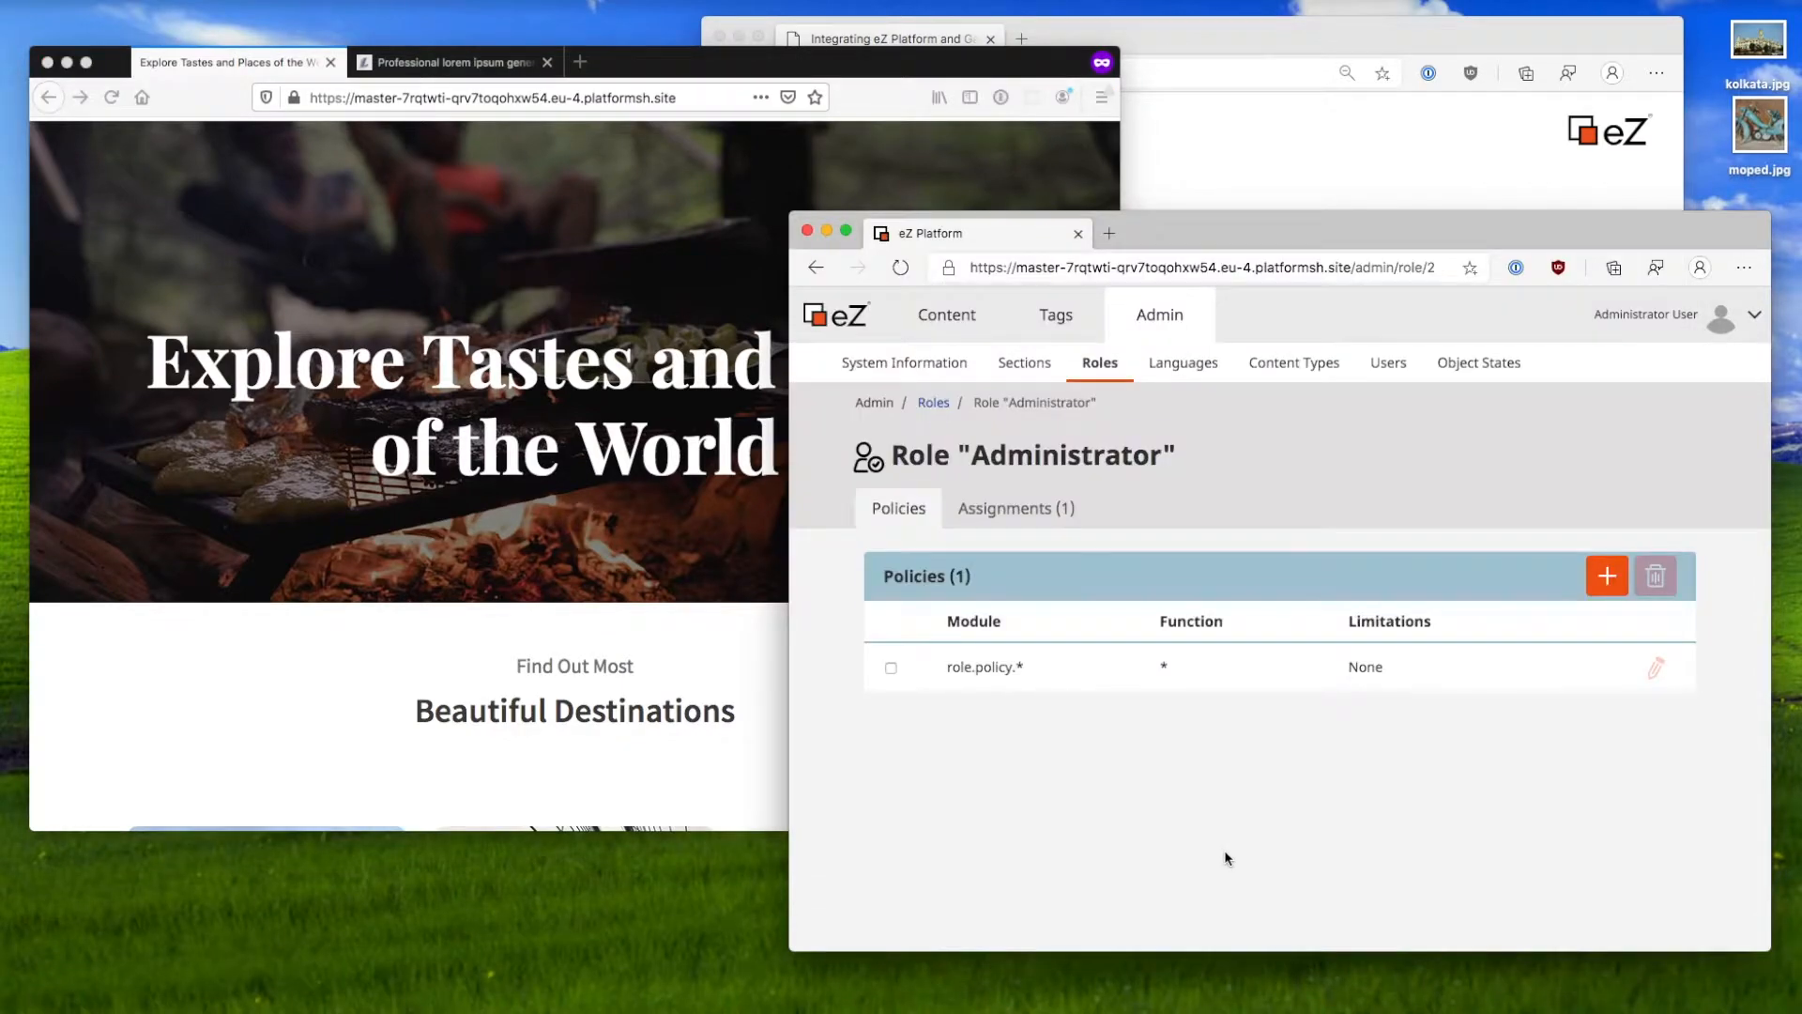
left_click(1387, 363)
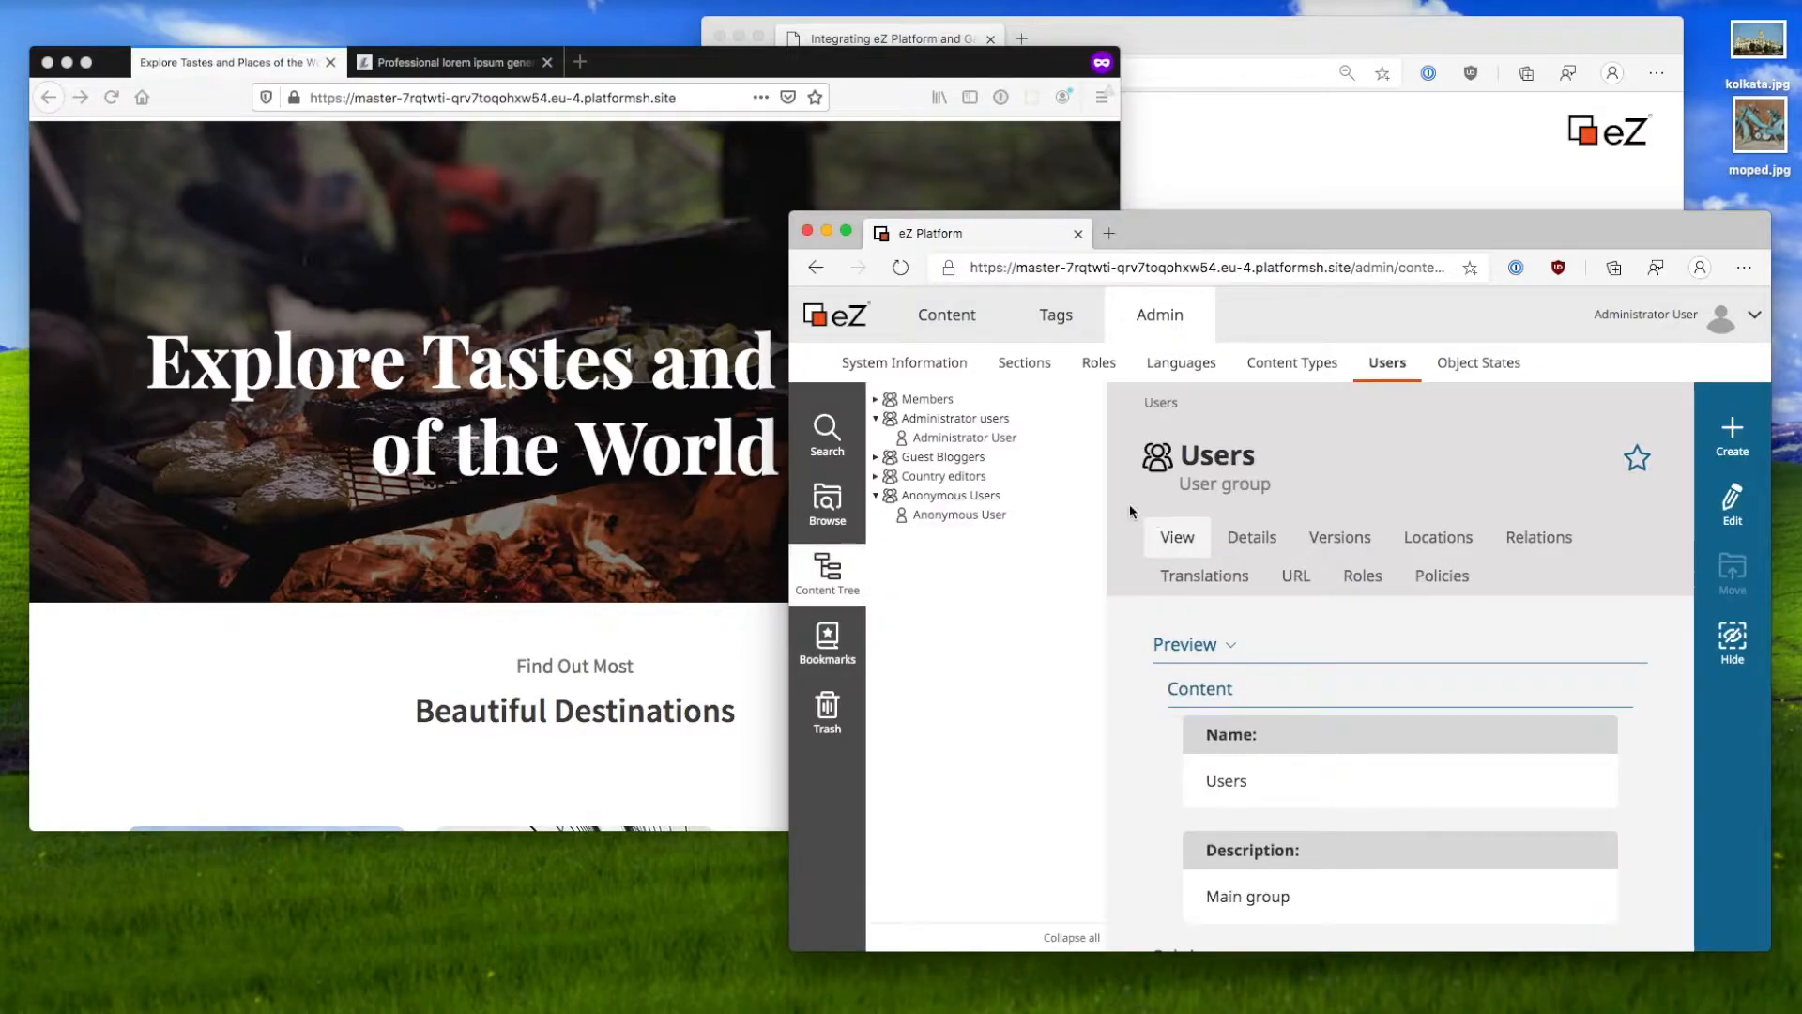
left_click(875, 418)
left_click(932, 495)
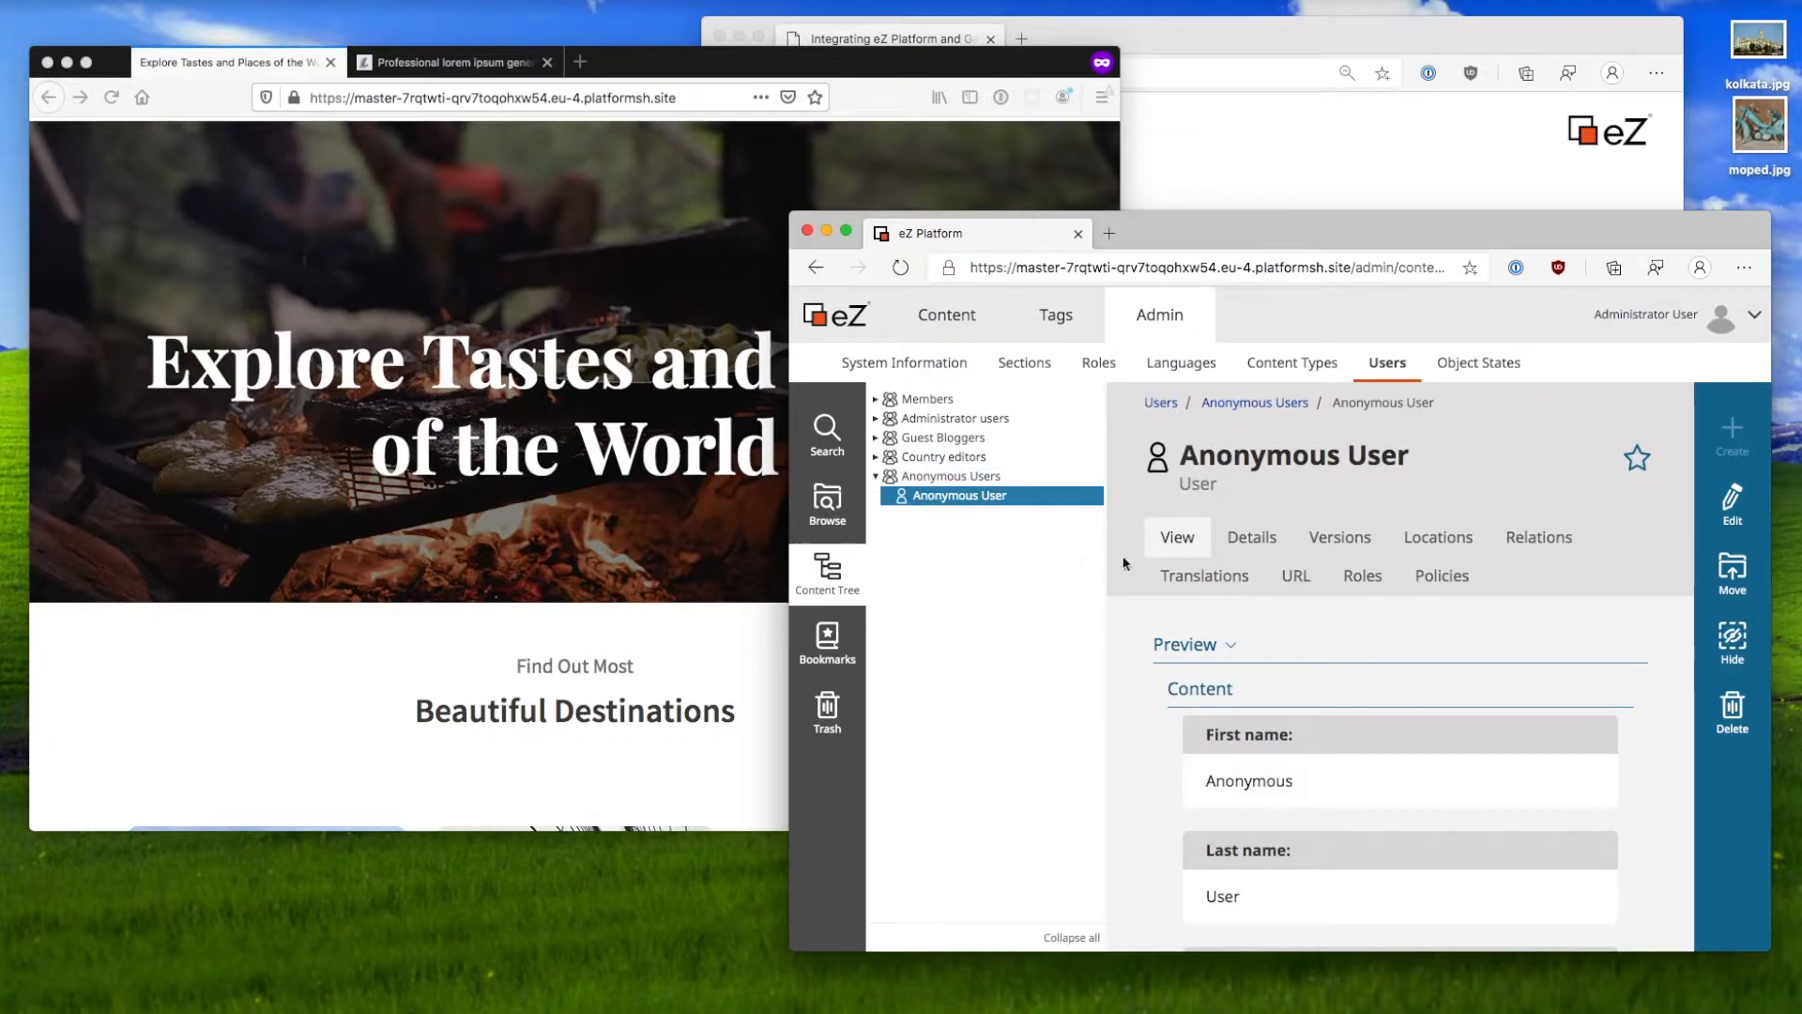
Step: Review the Anonymous User's roles and five policies, then open the Anonymous role
left_click(1346, 589)
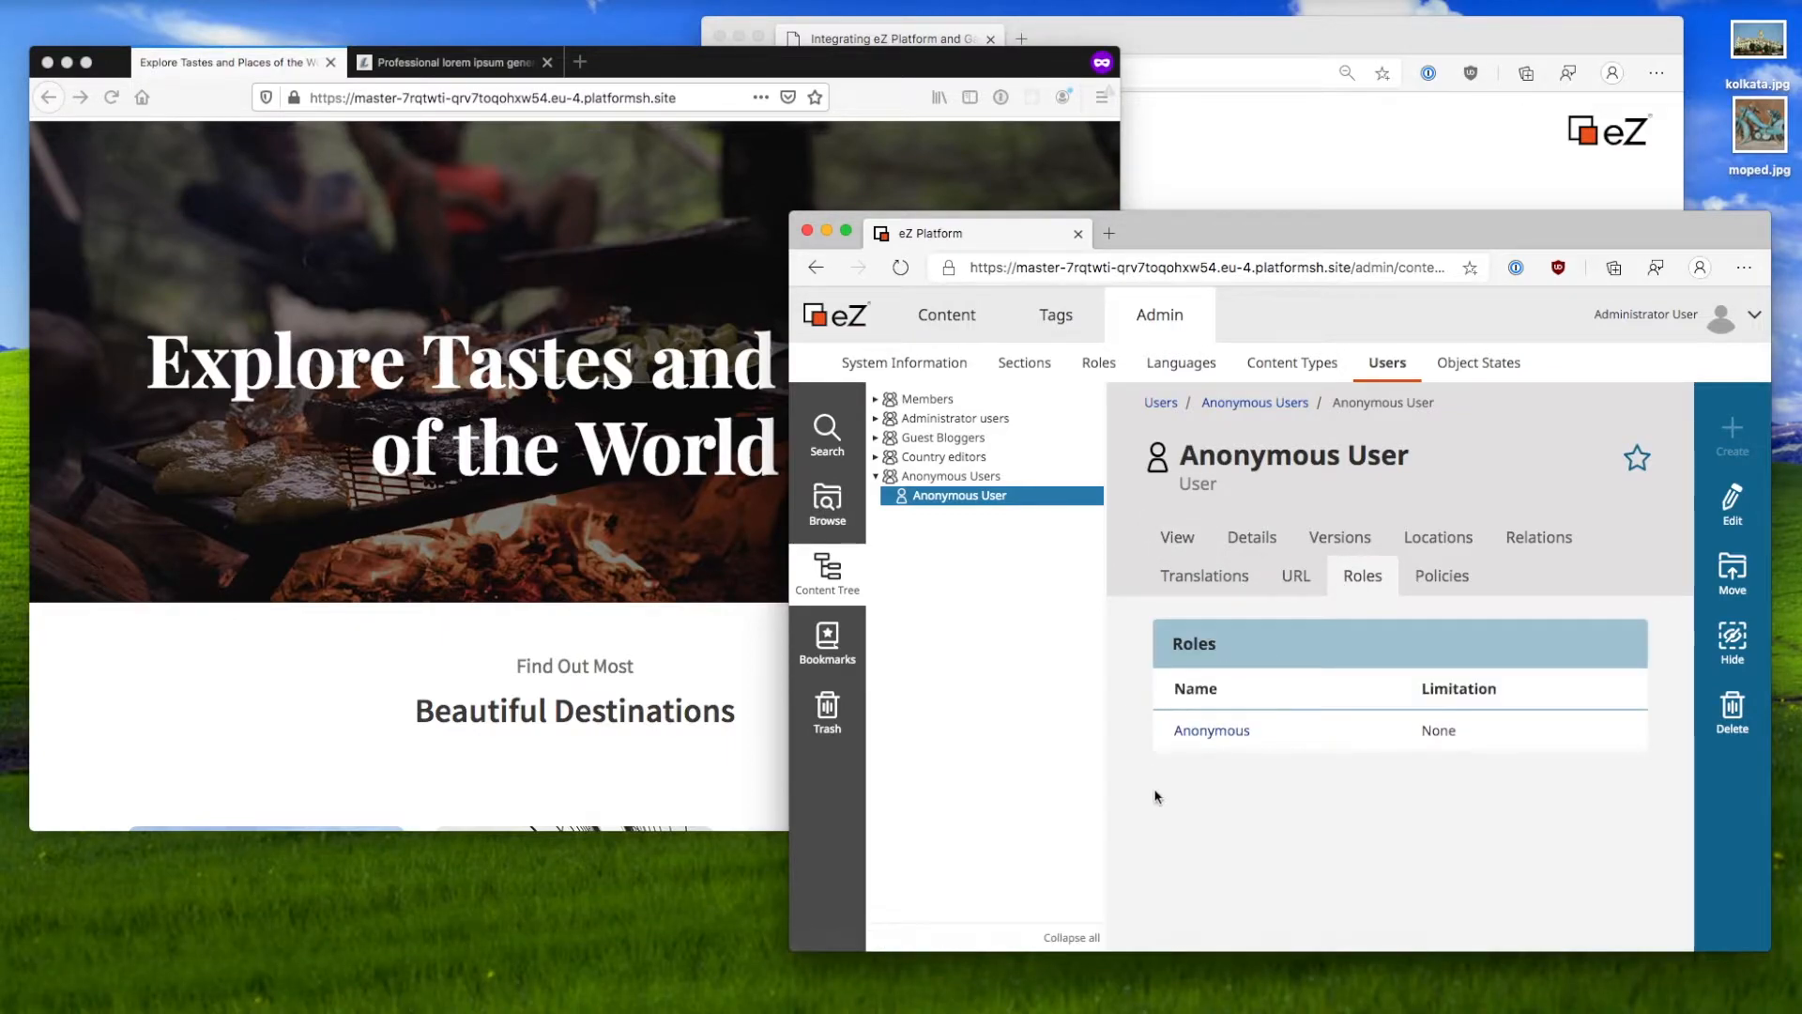
left_click(1432, 582)
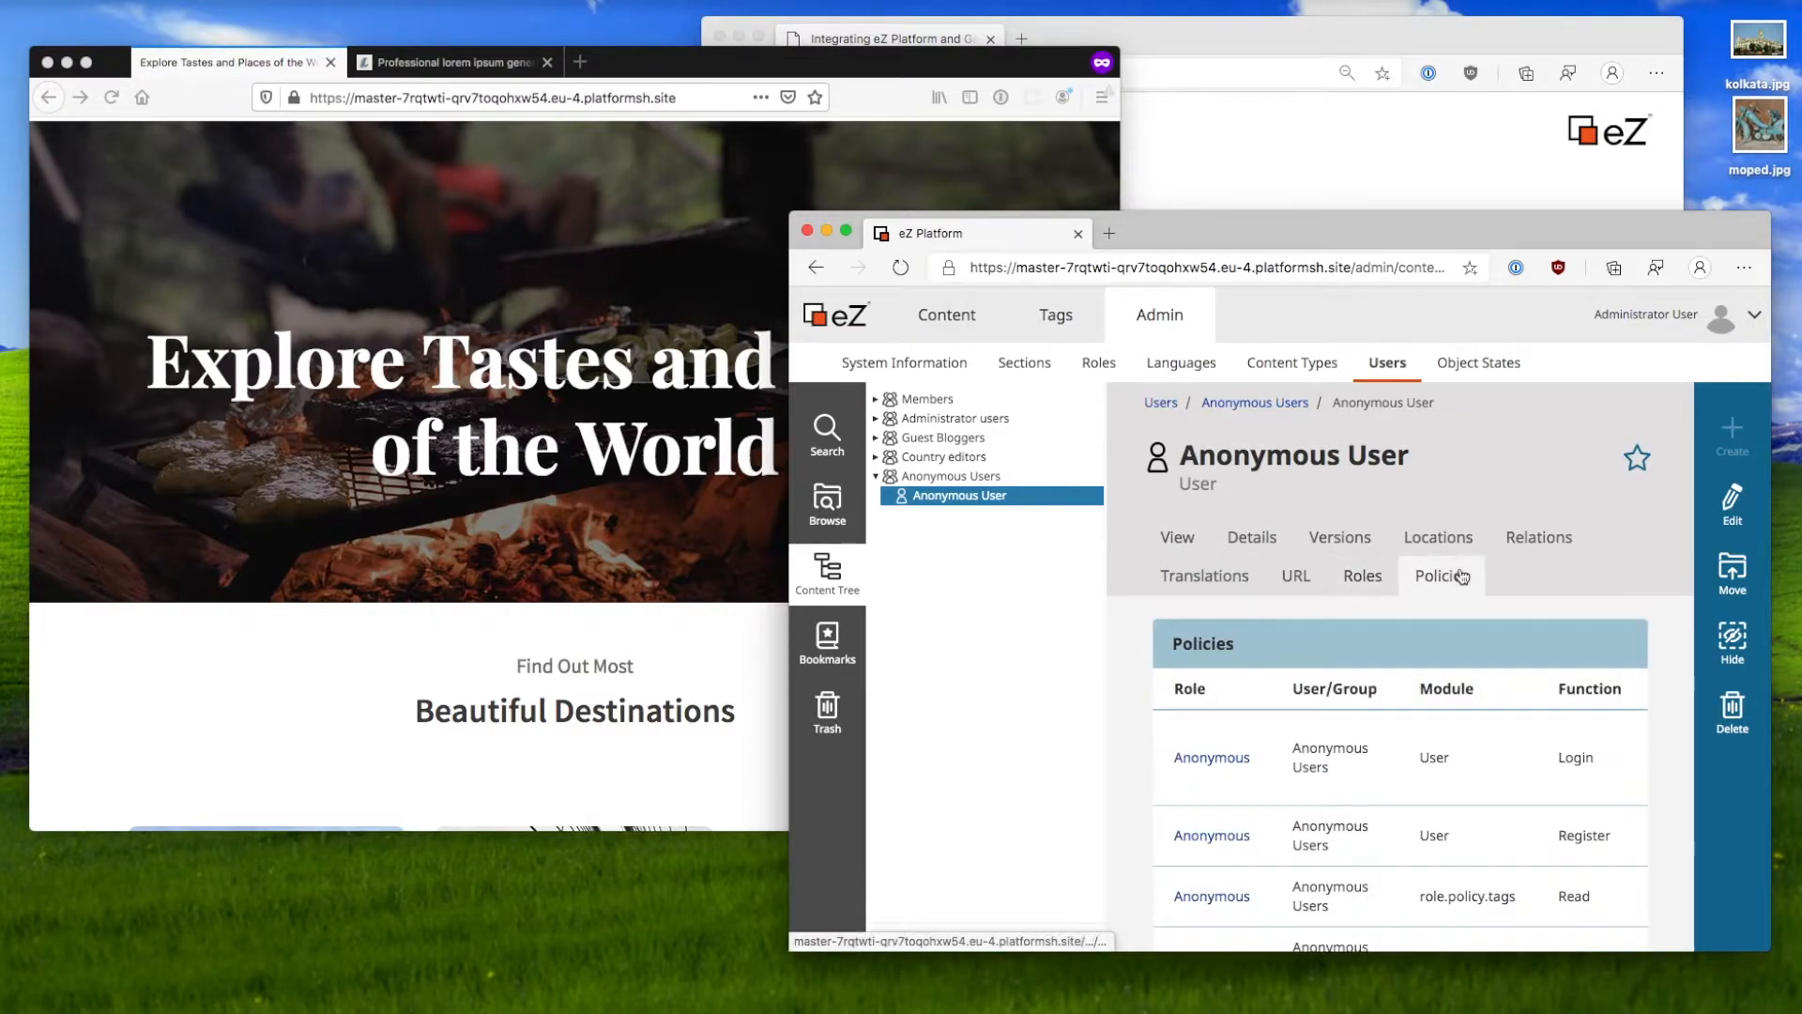
scroll(1271, 736, "down", 2)
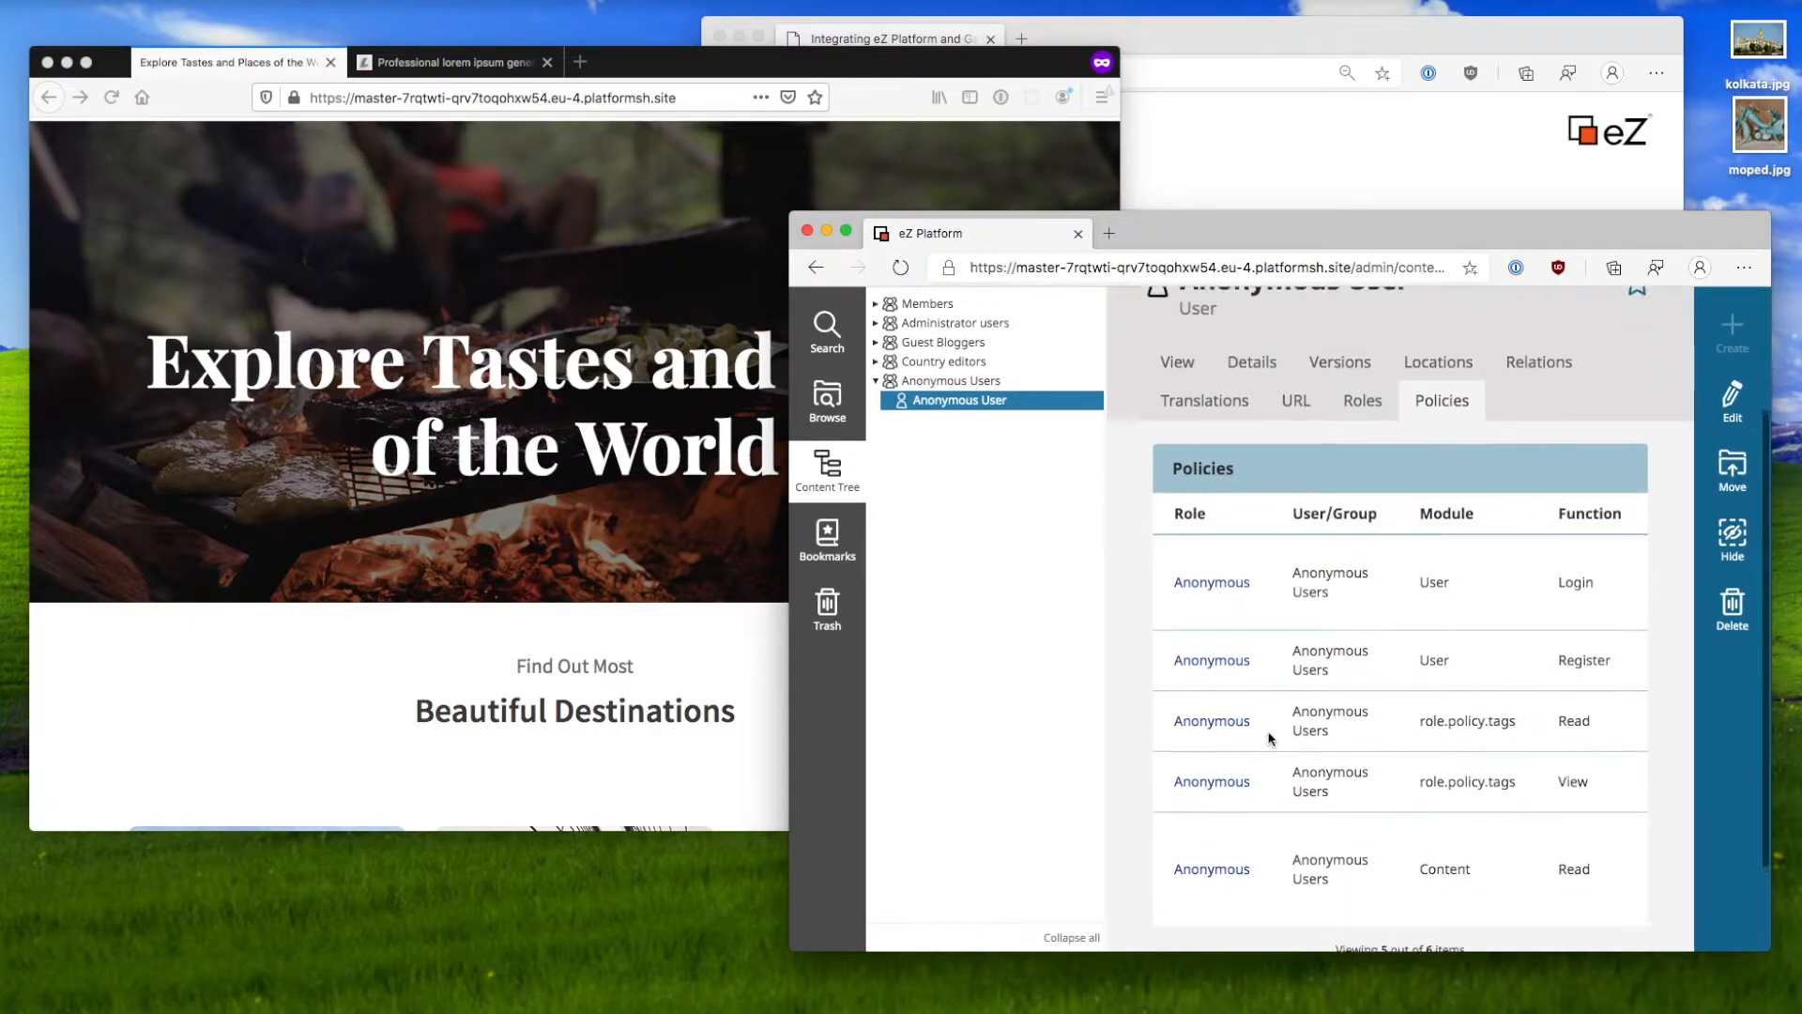
scroll(1270, 736, "up", 2)
left_click(1359, 593)
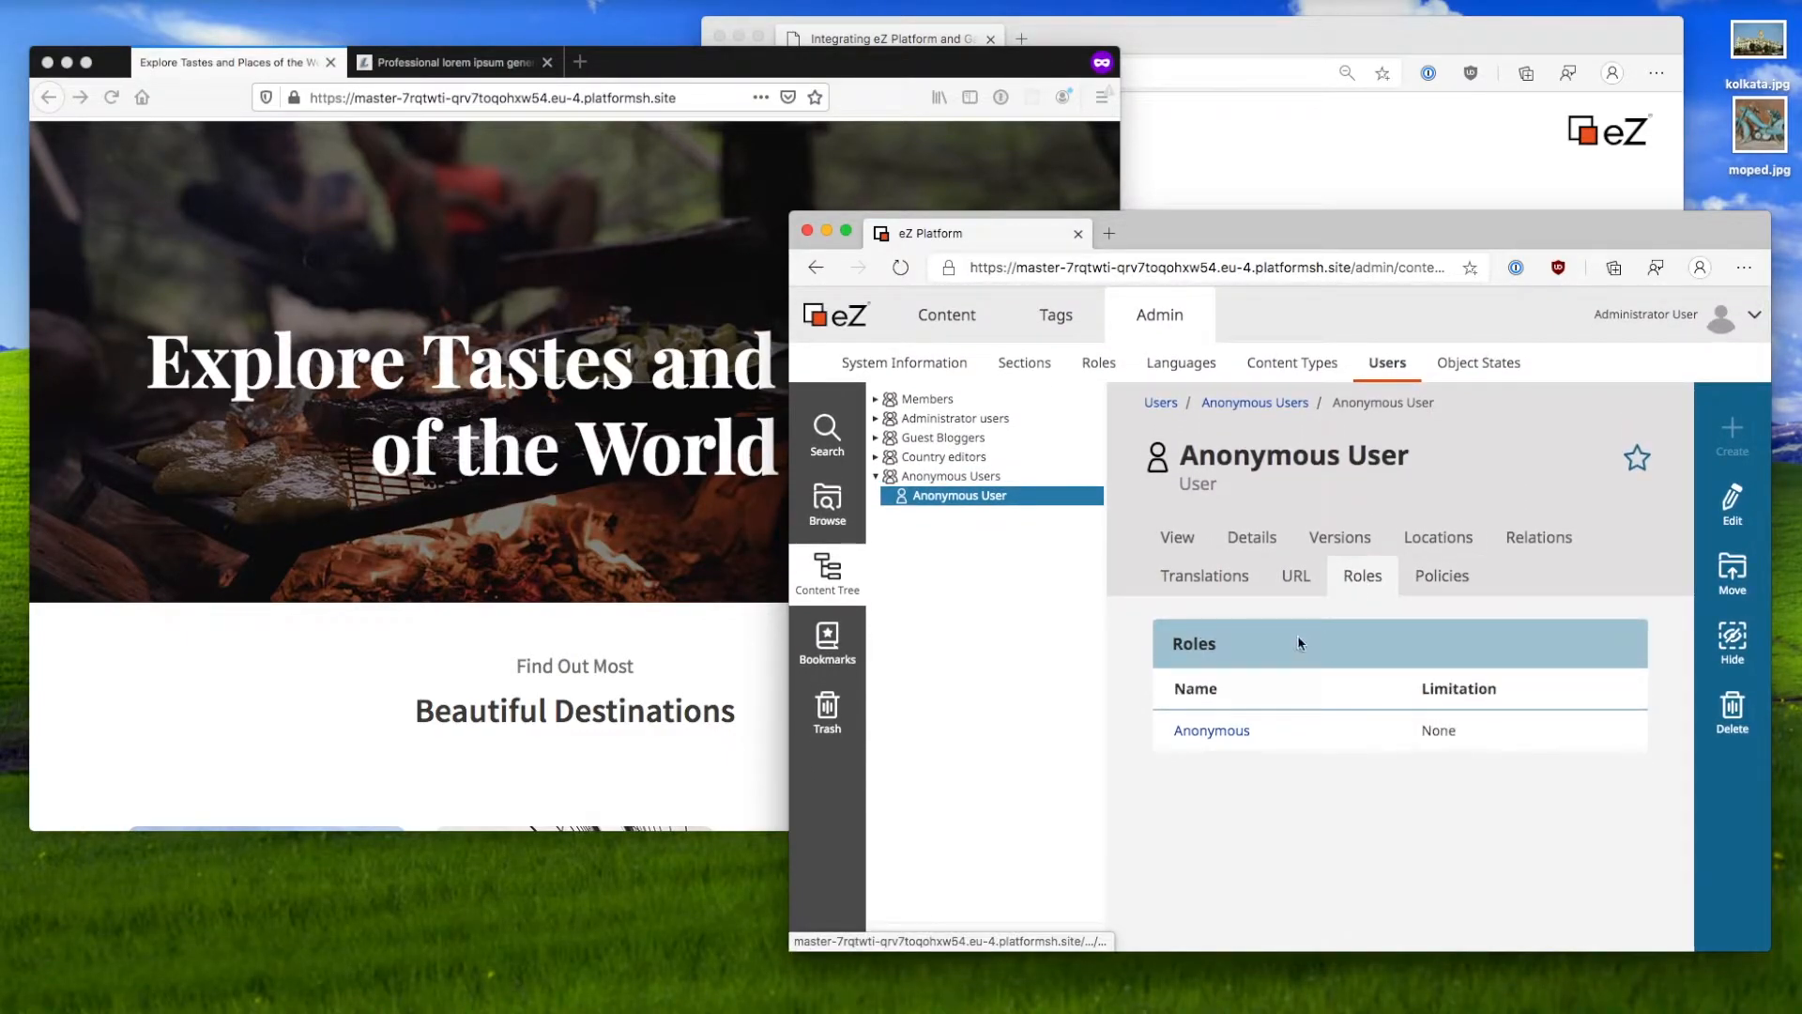
left_click(1237, 736)
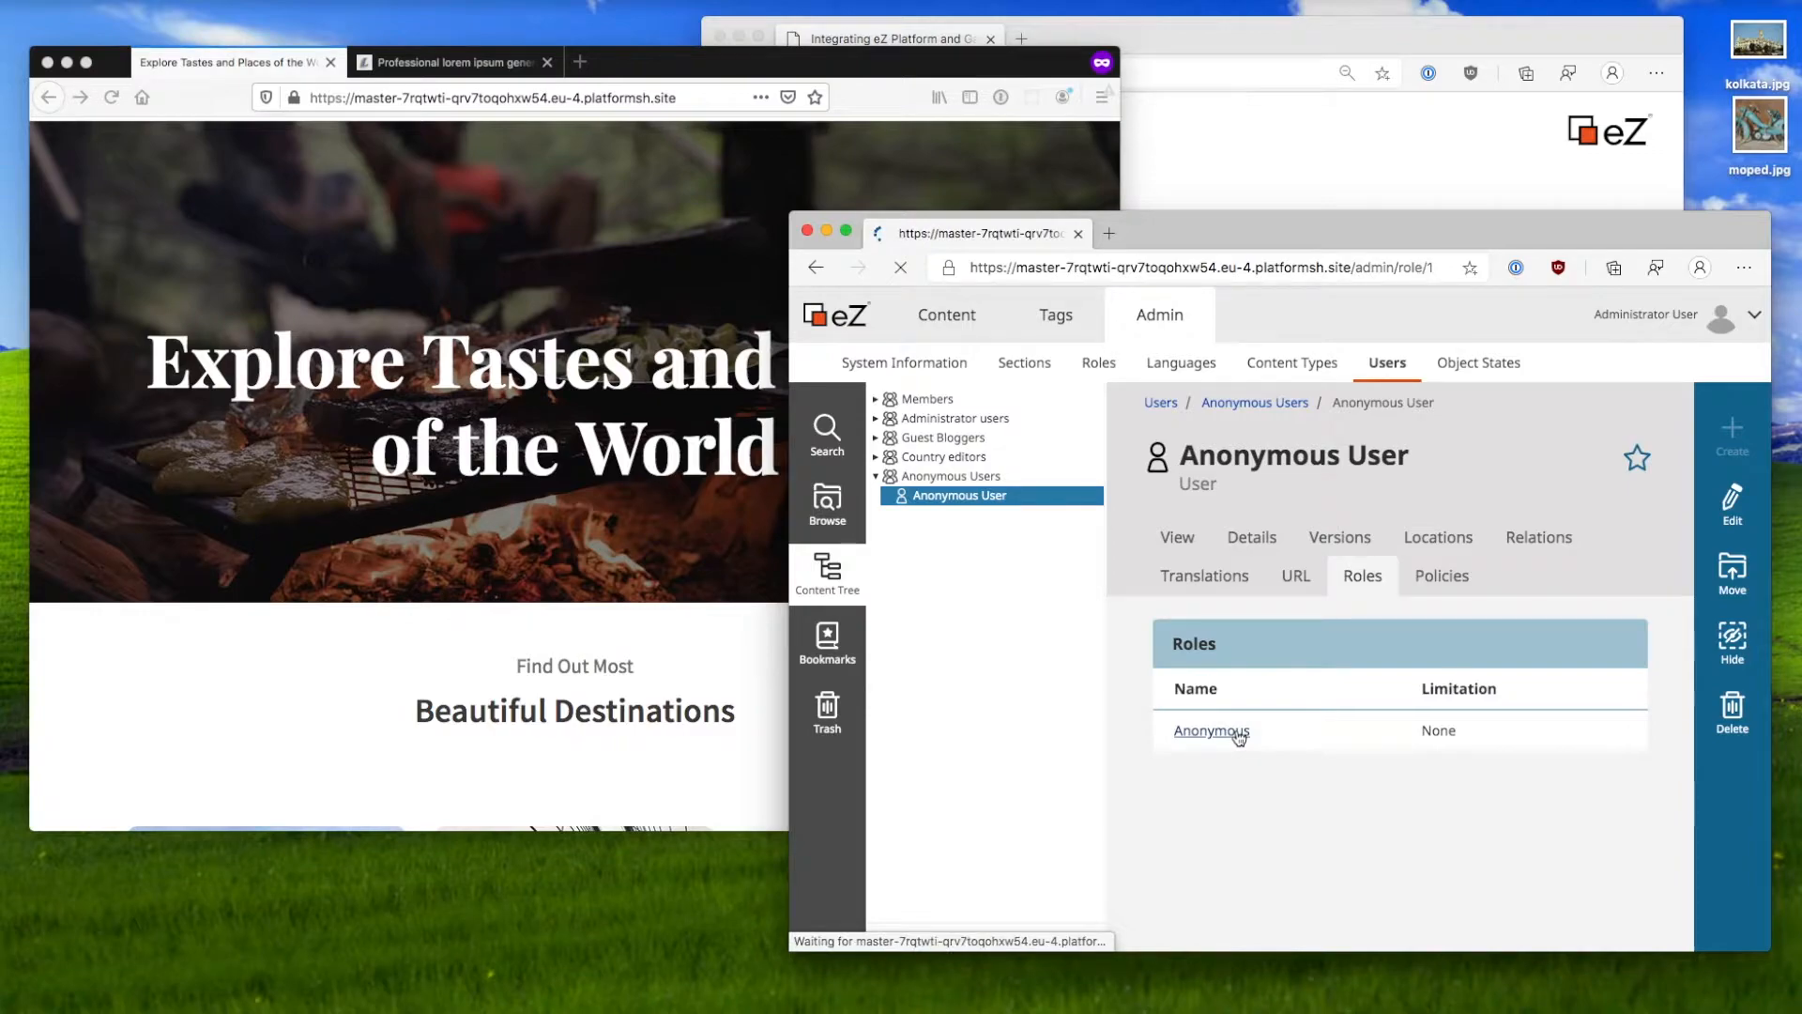
Step: Scroll the Anonymous role's policies and highlight the View and tags Read functions
scroll(1239, 738, "down", 1)
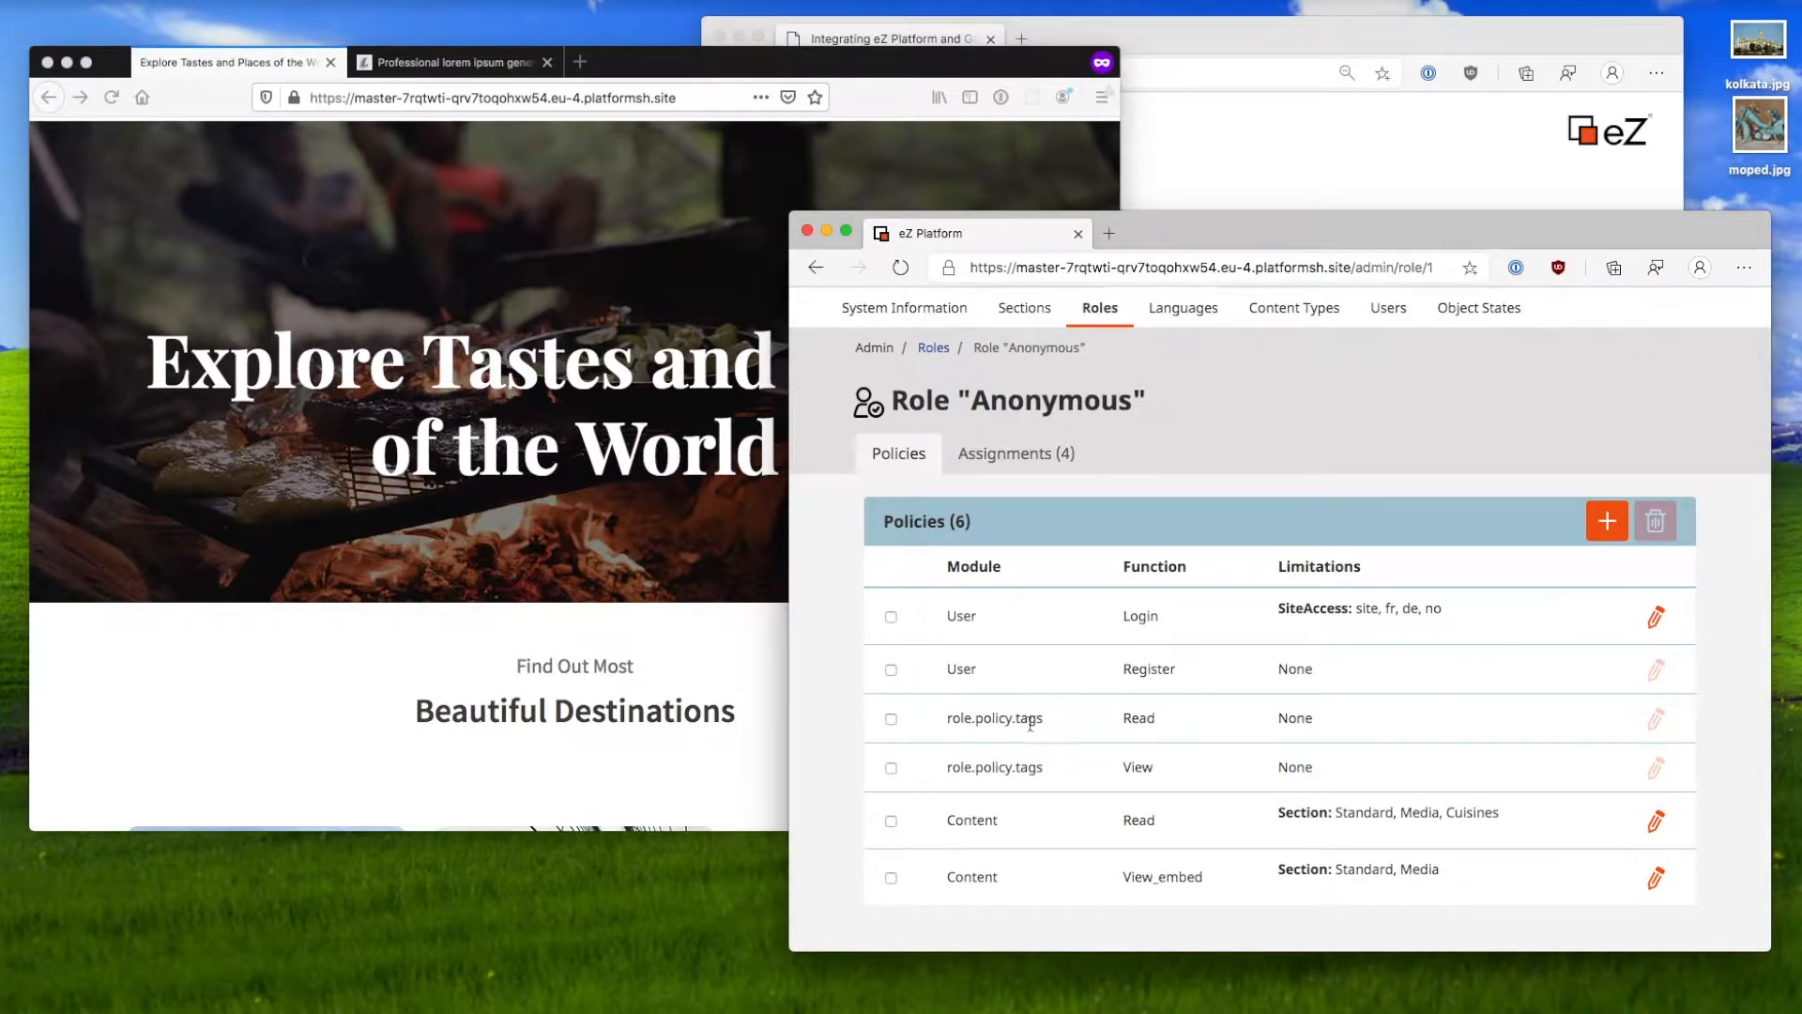
double_click(1137, 767)
double_click(1138, 718)
left_click(952, 819)
Step: Highlight Content / Read's Standard, Media and Cuisines section limitations, then edit its limitations
double_click(963, 873)
double_click(1139, 819)
double_click(1374, 816)
double_click(1420, 813)
double_click(1472, 813)
left_click(1388, 813)
double_click(1389, 813)
double_click(1413, 814)
double_click(1372, 809)
left_click(1650, 818)
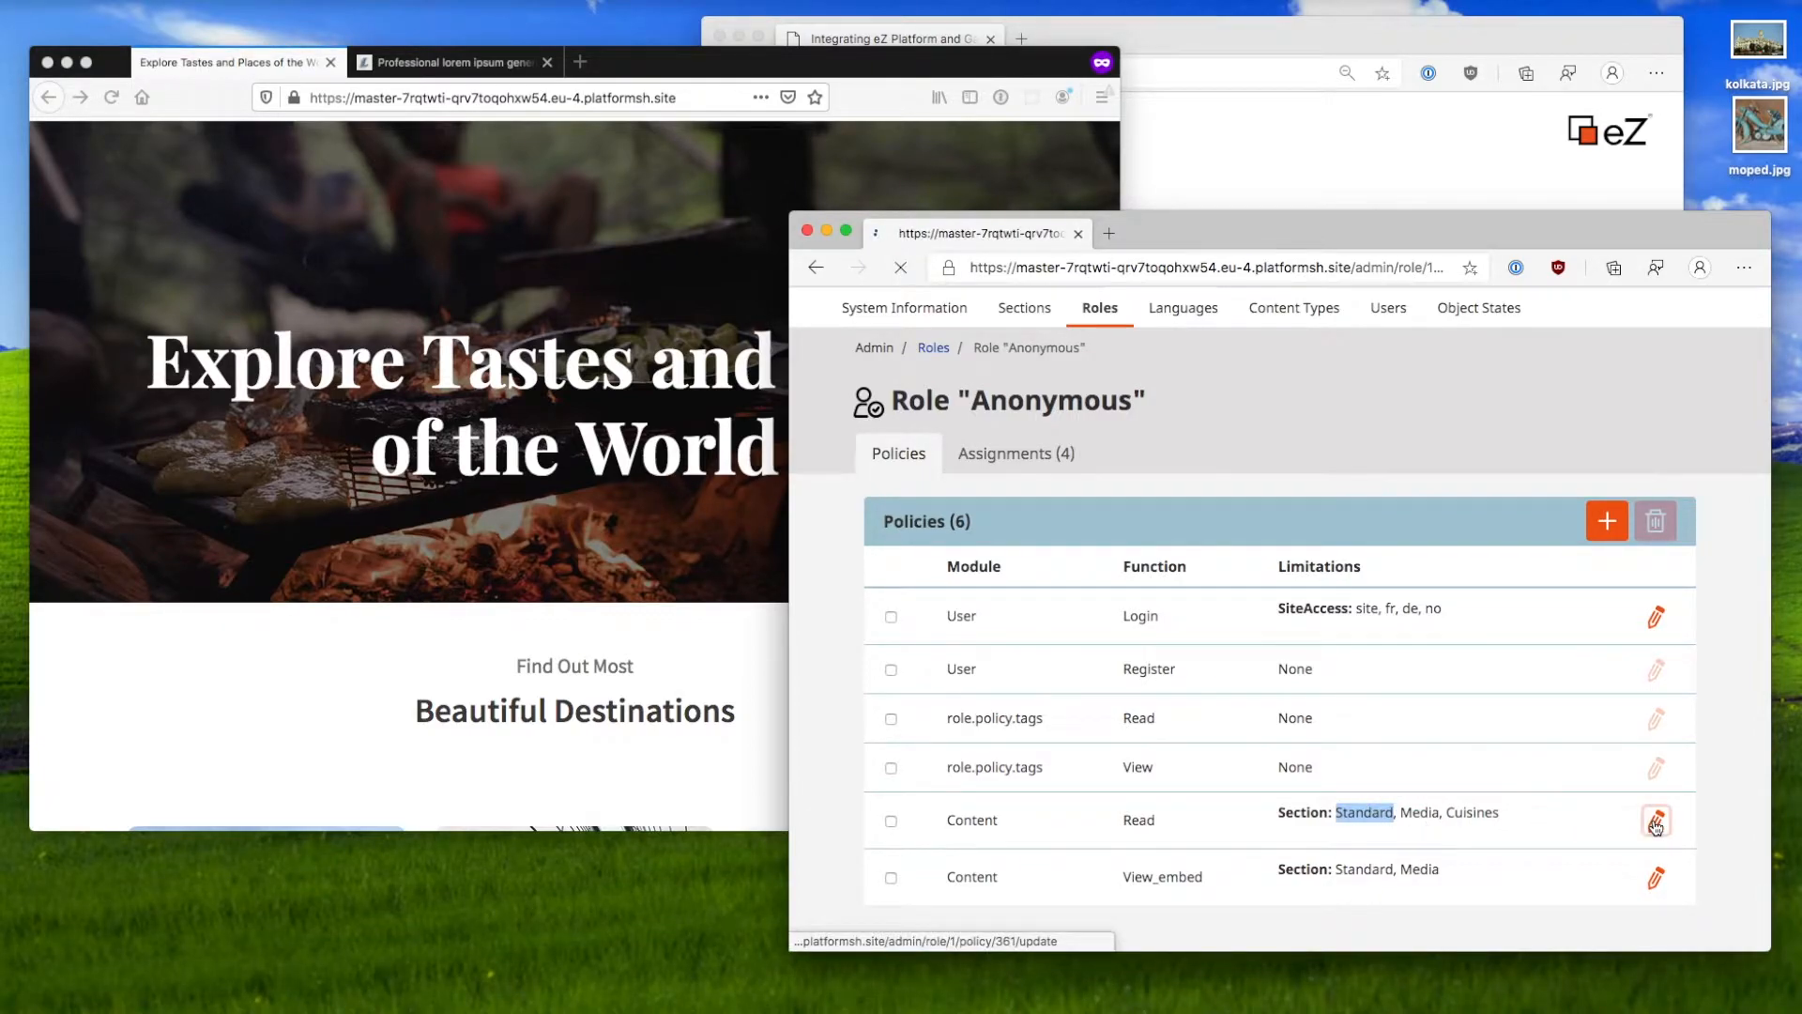
Step: Scroll through the Content / Read limitations form and discard it without saving
scroll(1656, 827, "down", 10)
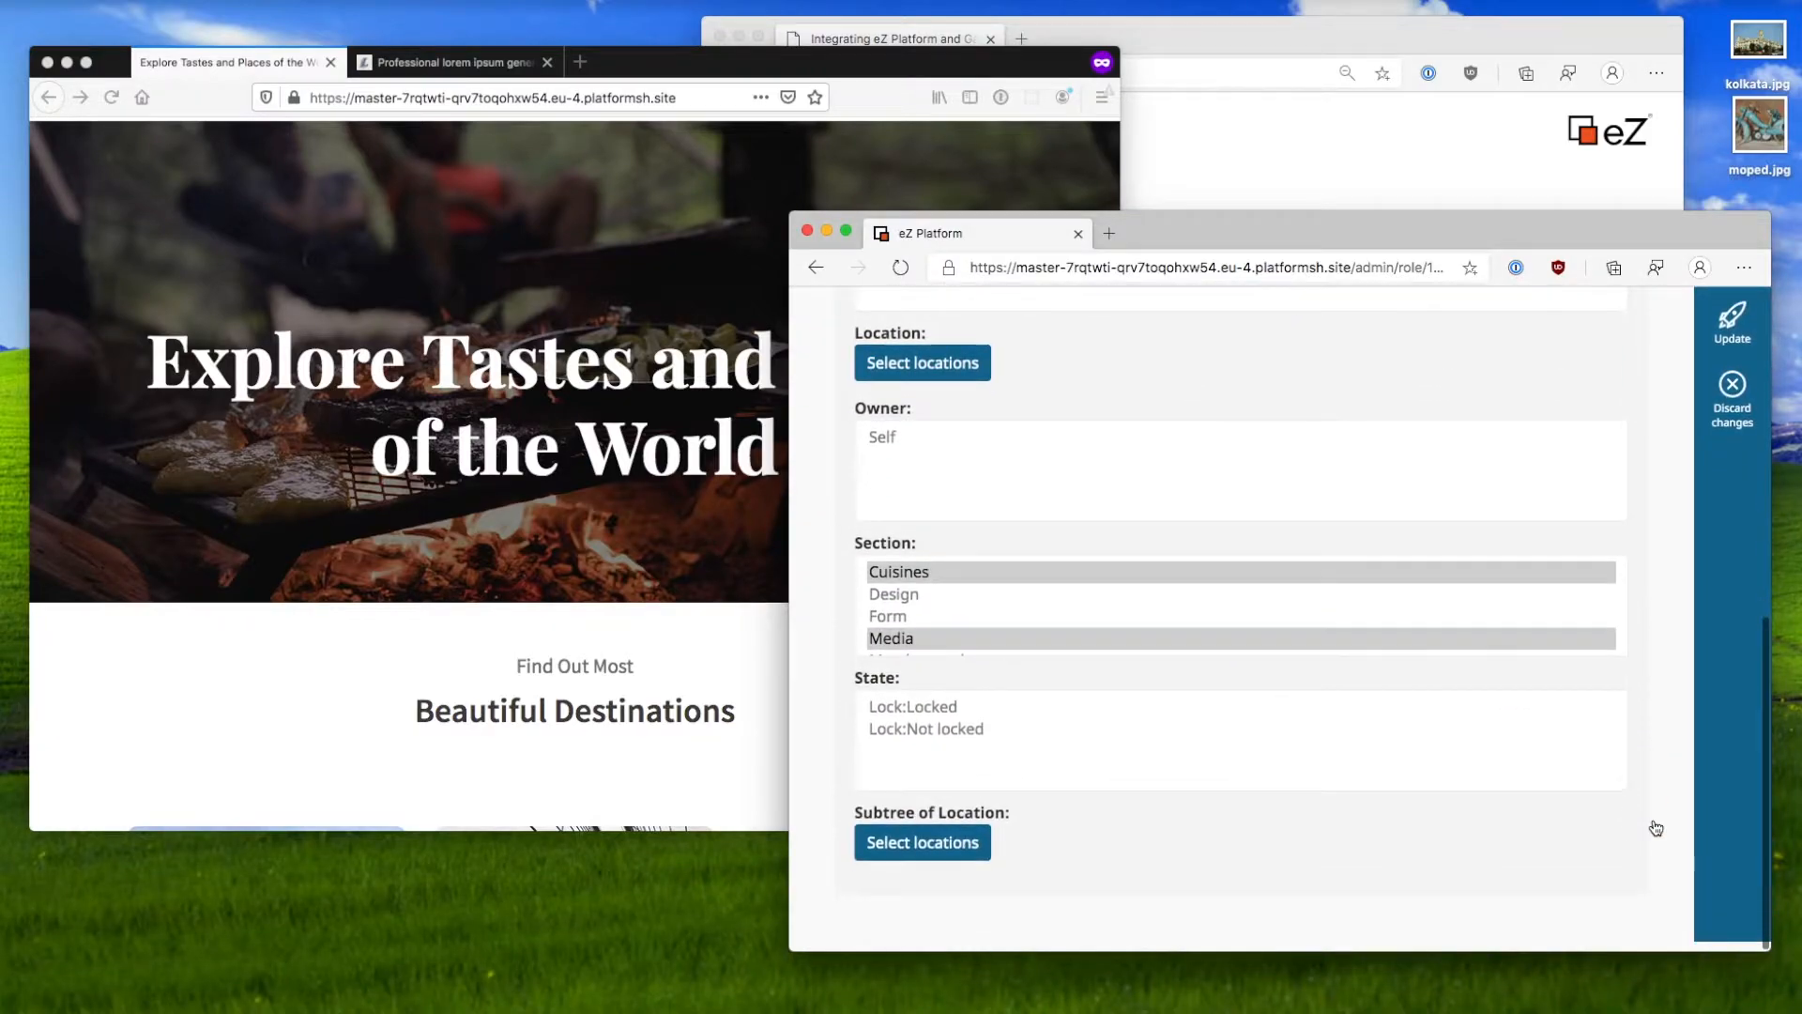
scroll(1656, 827, "up", 10)
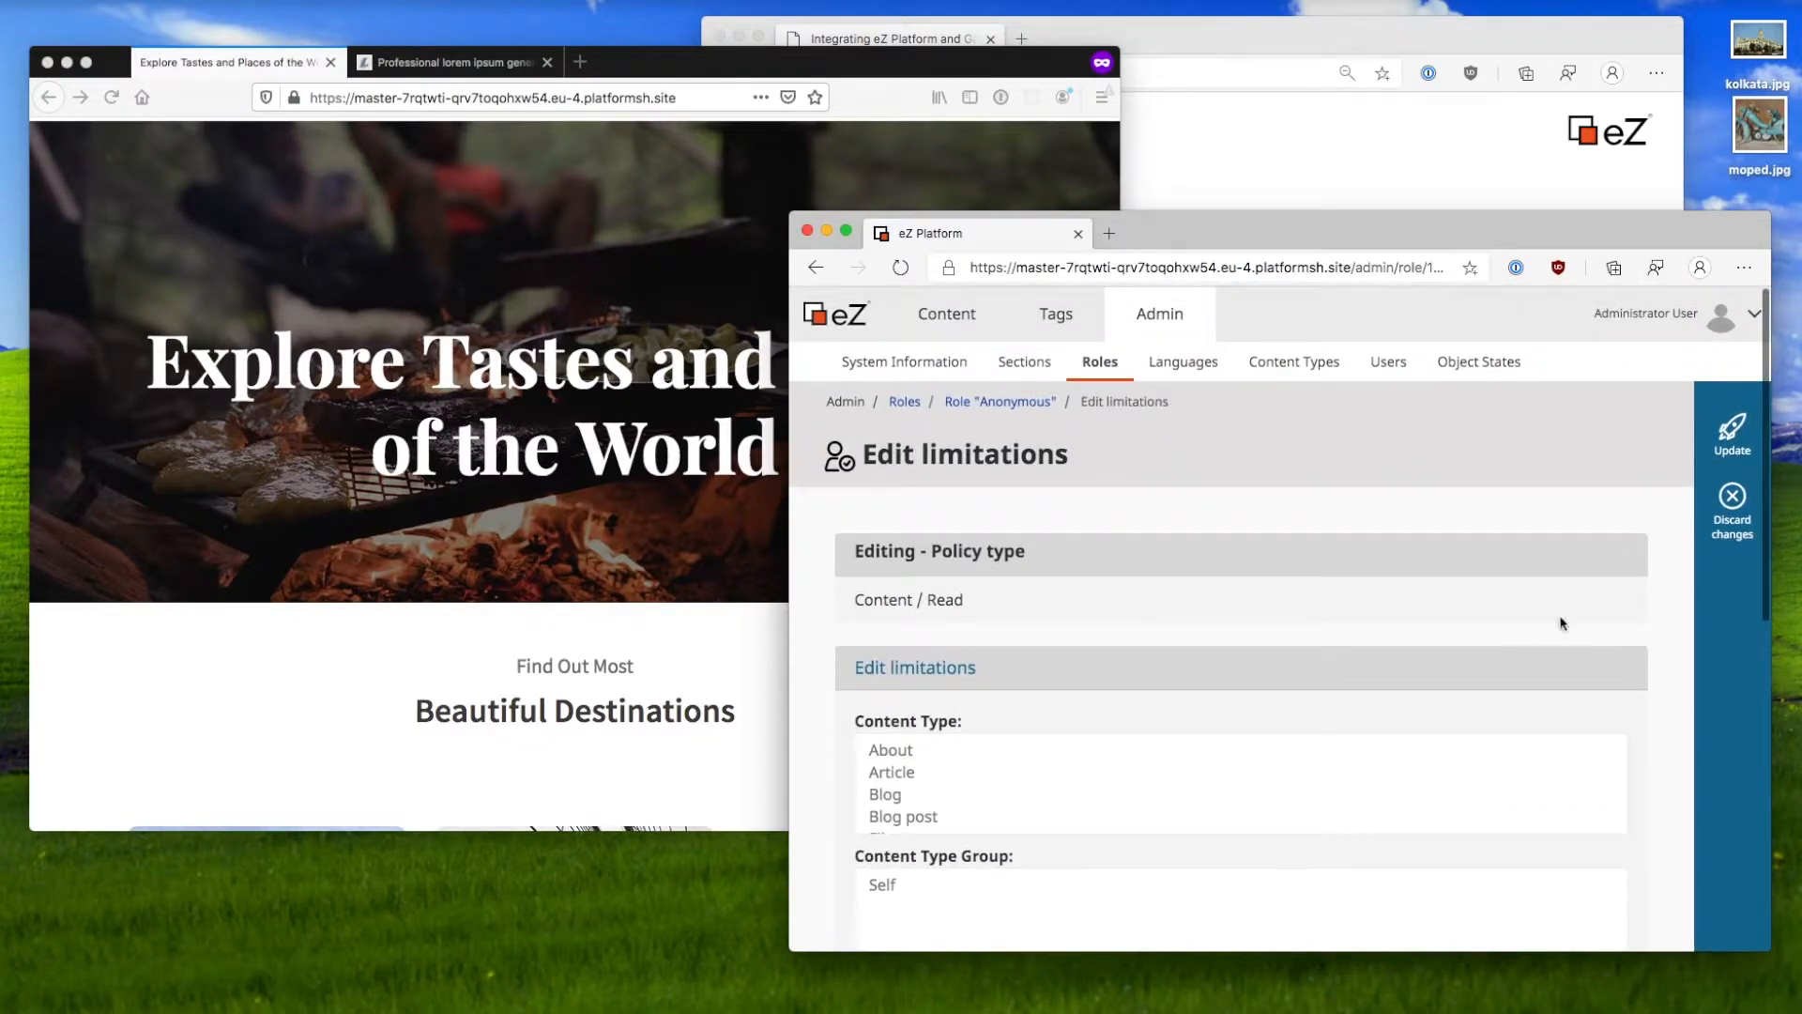
scroll(1161, 534, "down", 3)
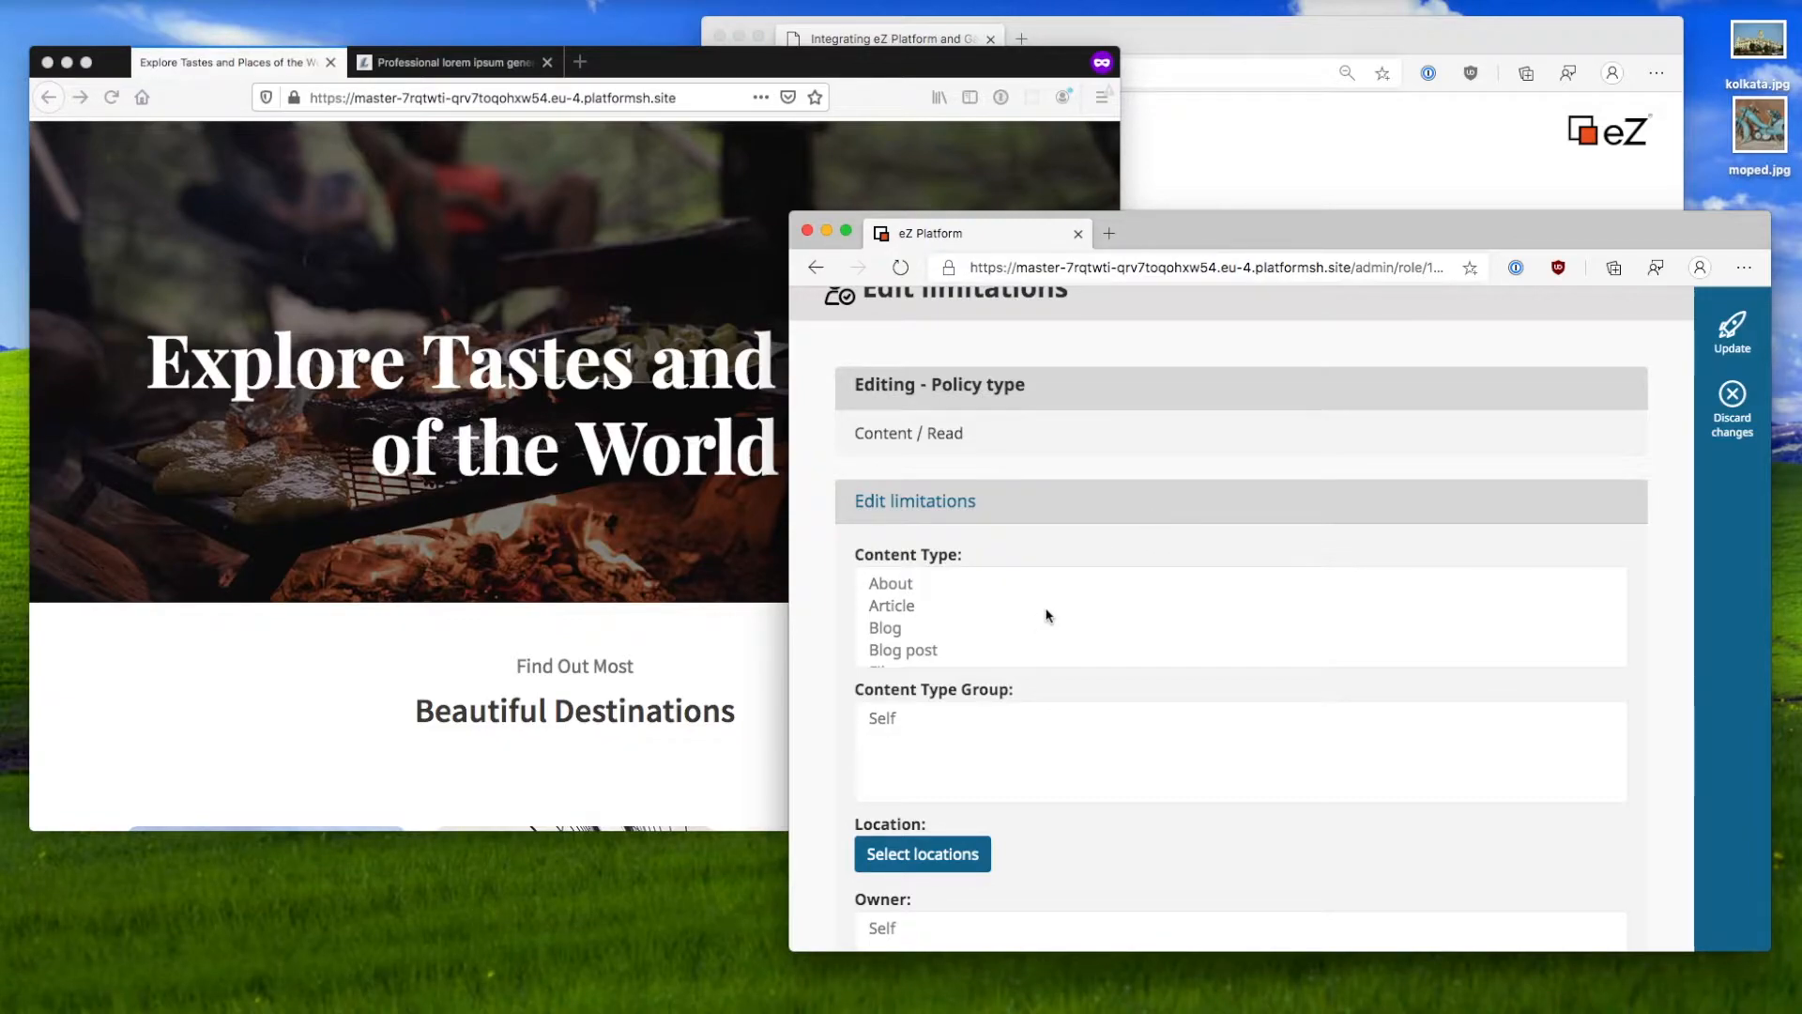
scroll(885, 623, "down", 1)
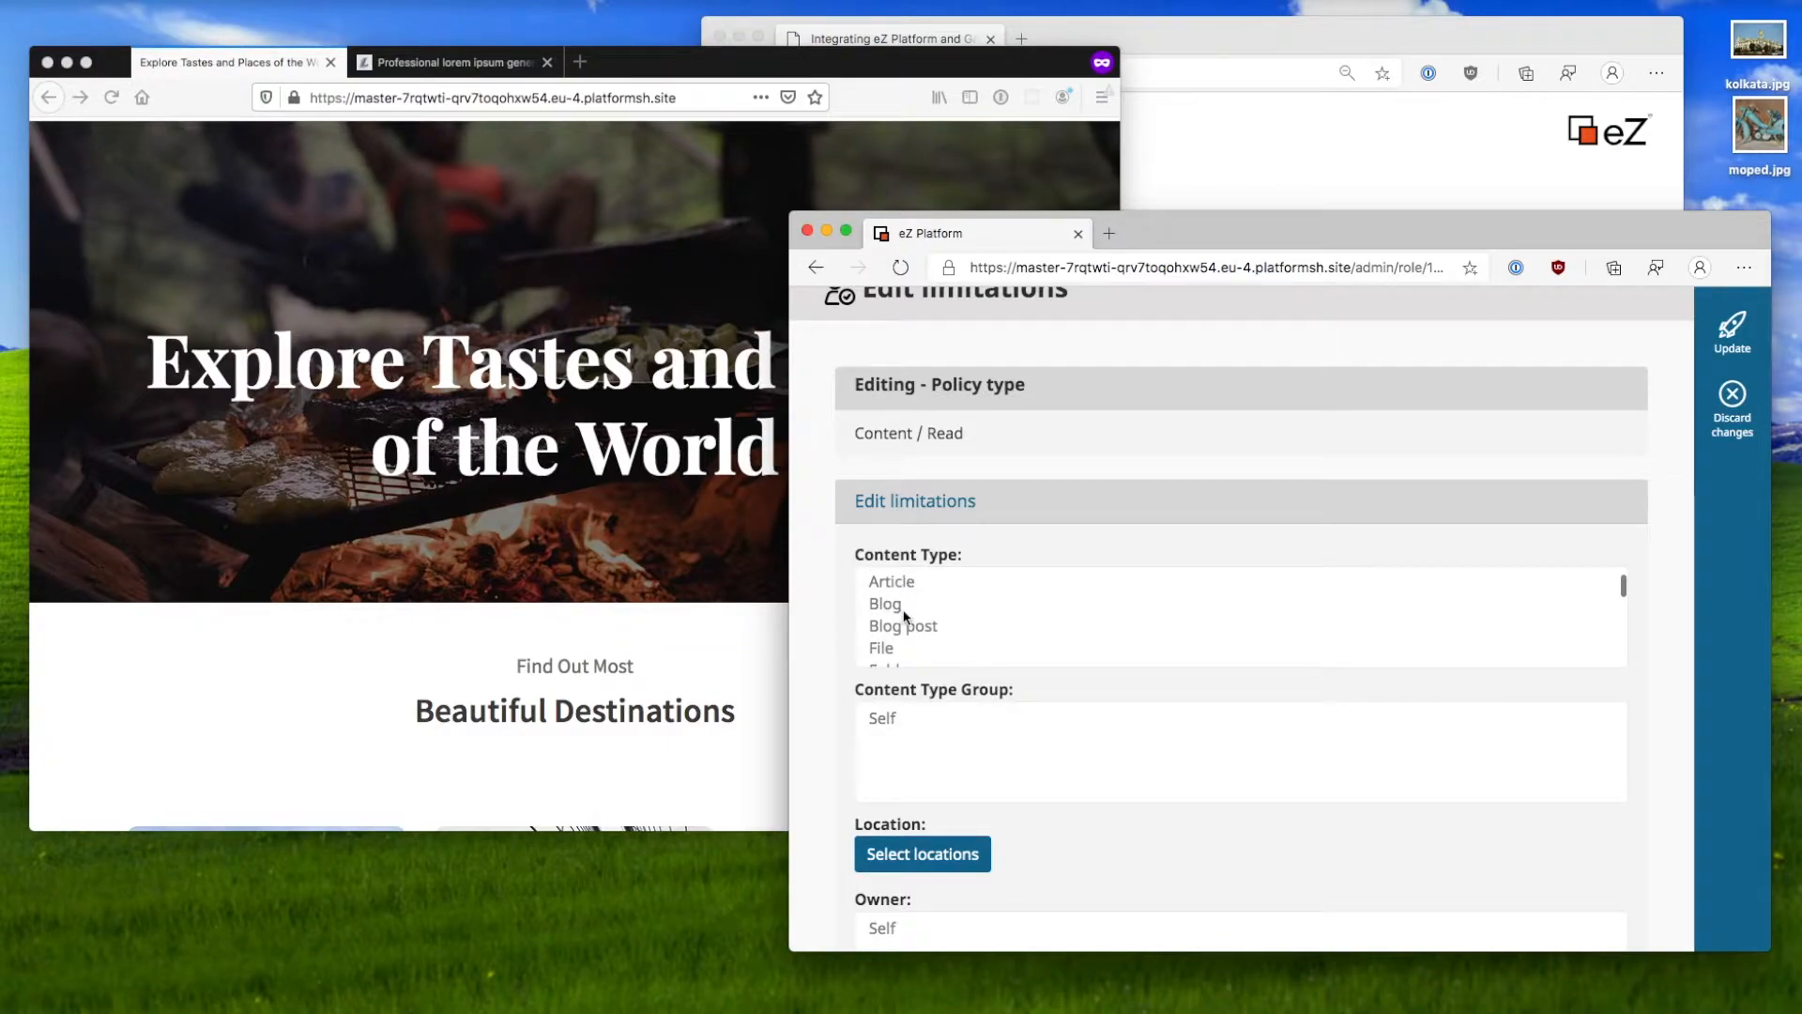
scroll(903, 616, "down", 5)
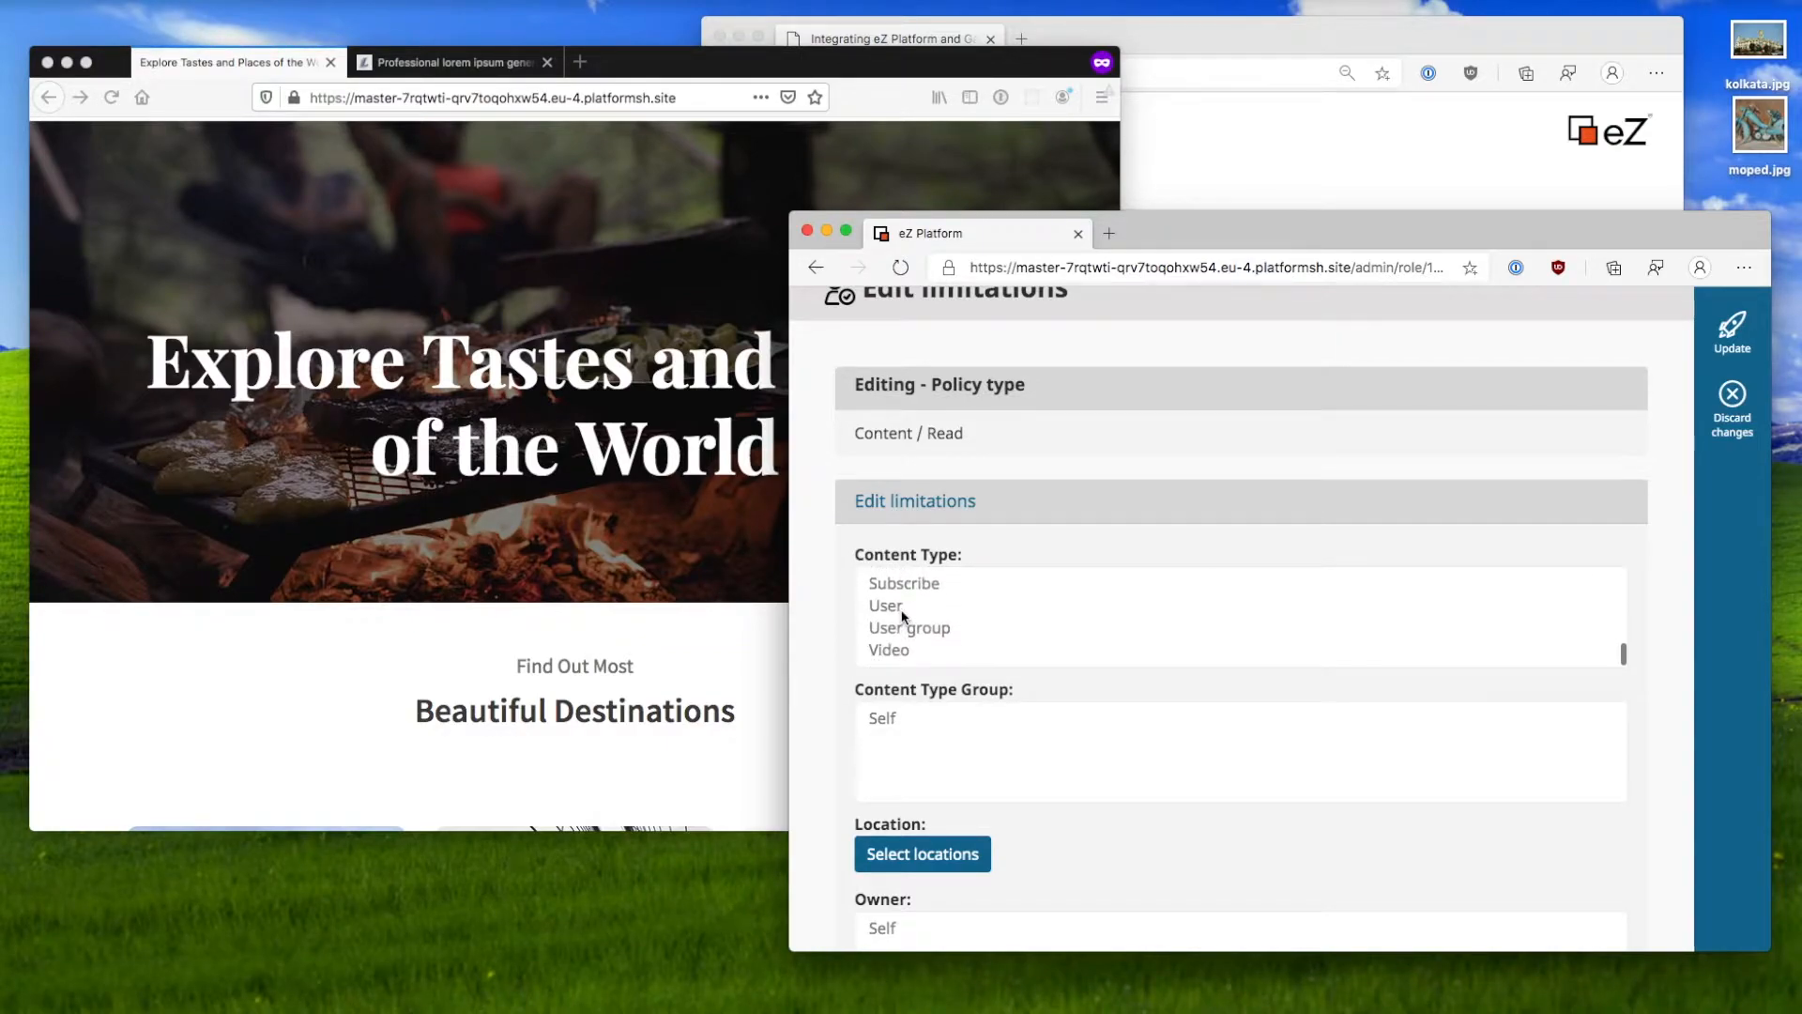
scroll(839, 629, "down", 5)
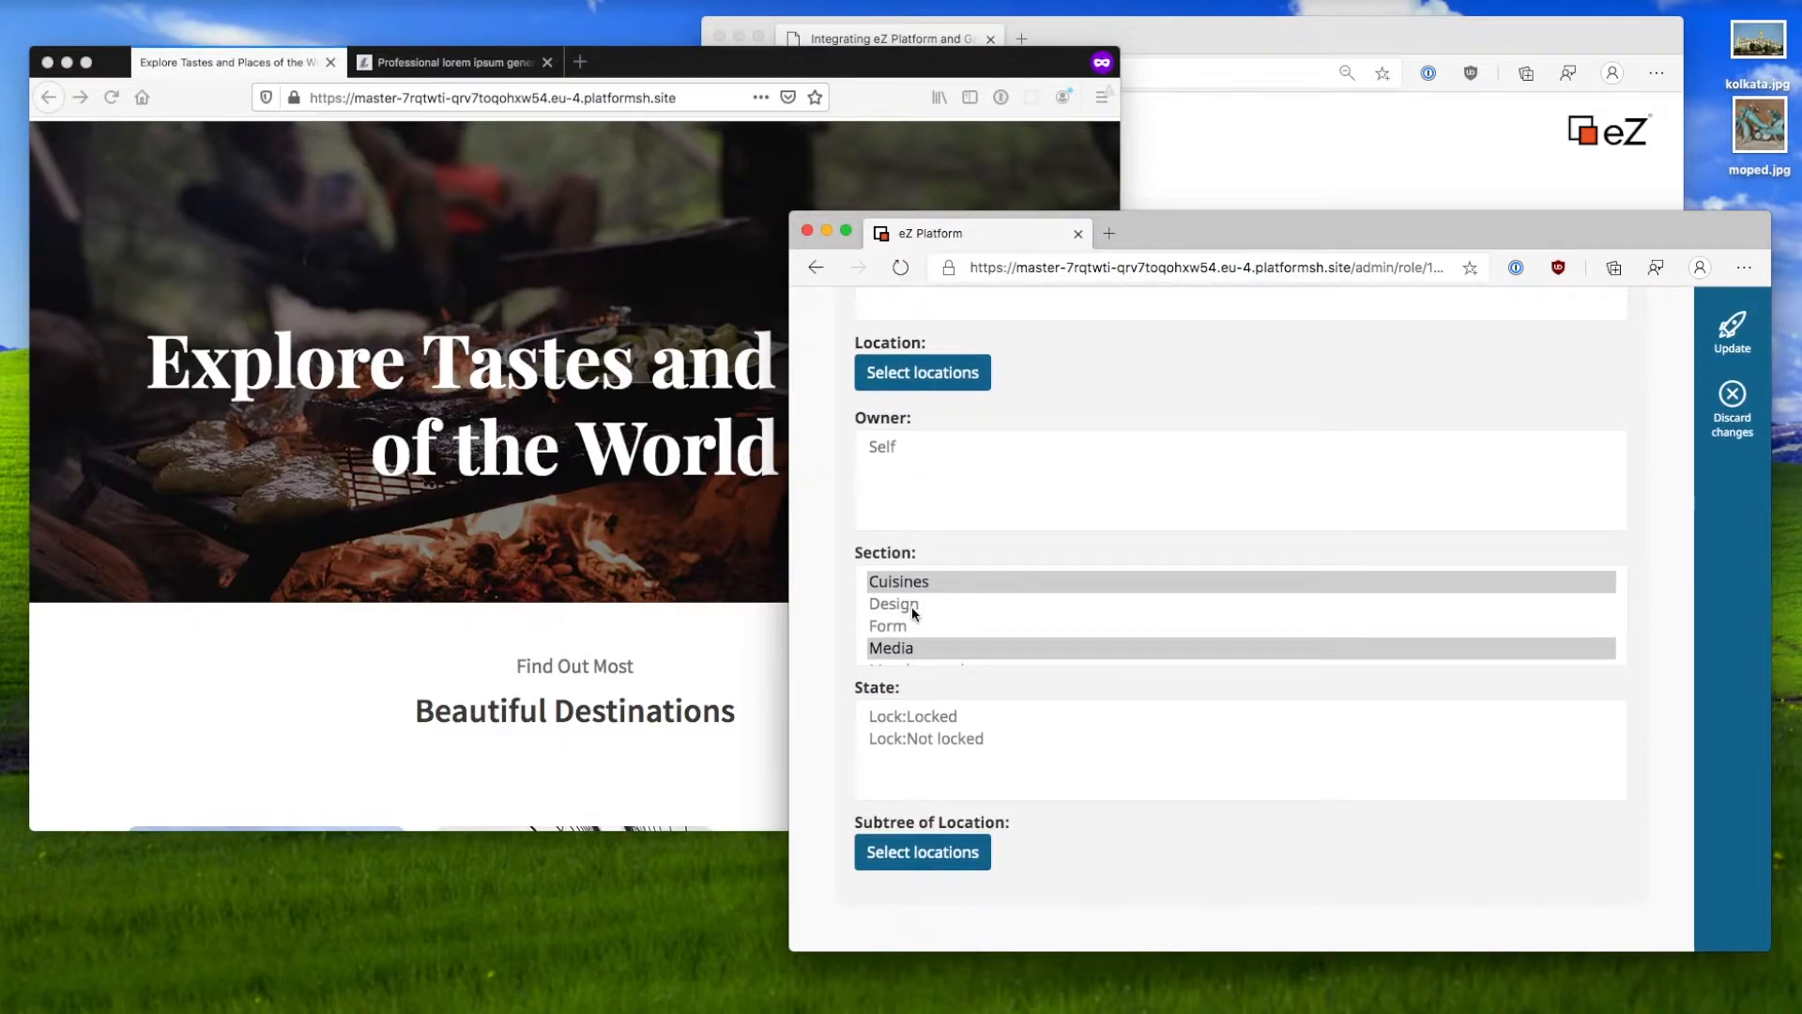
scroll(910, 620, "down", 3)
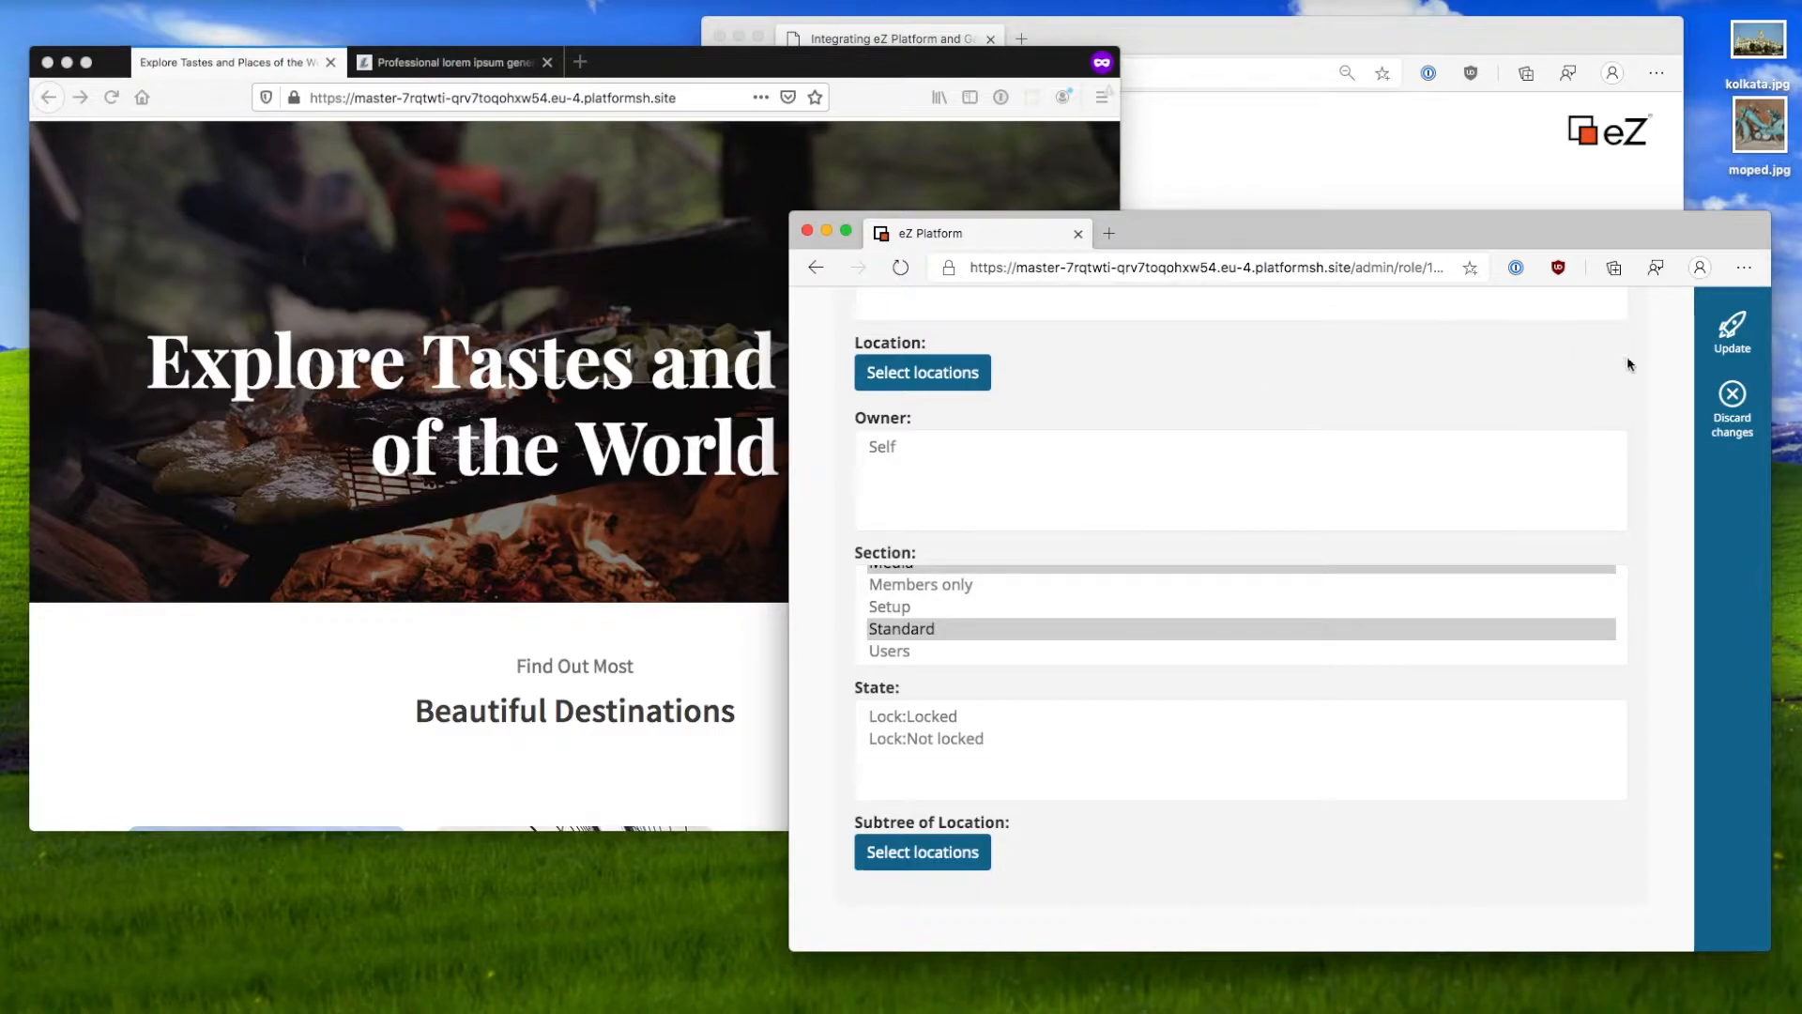
left_click(1732, 404)
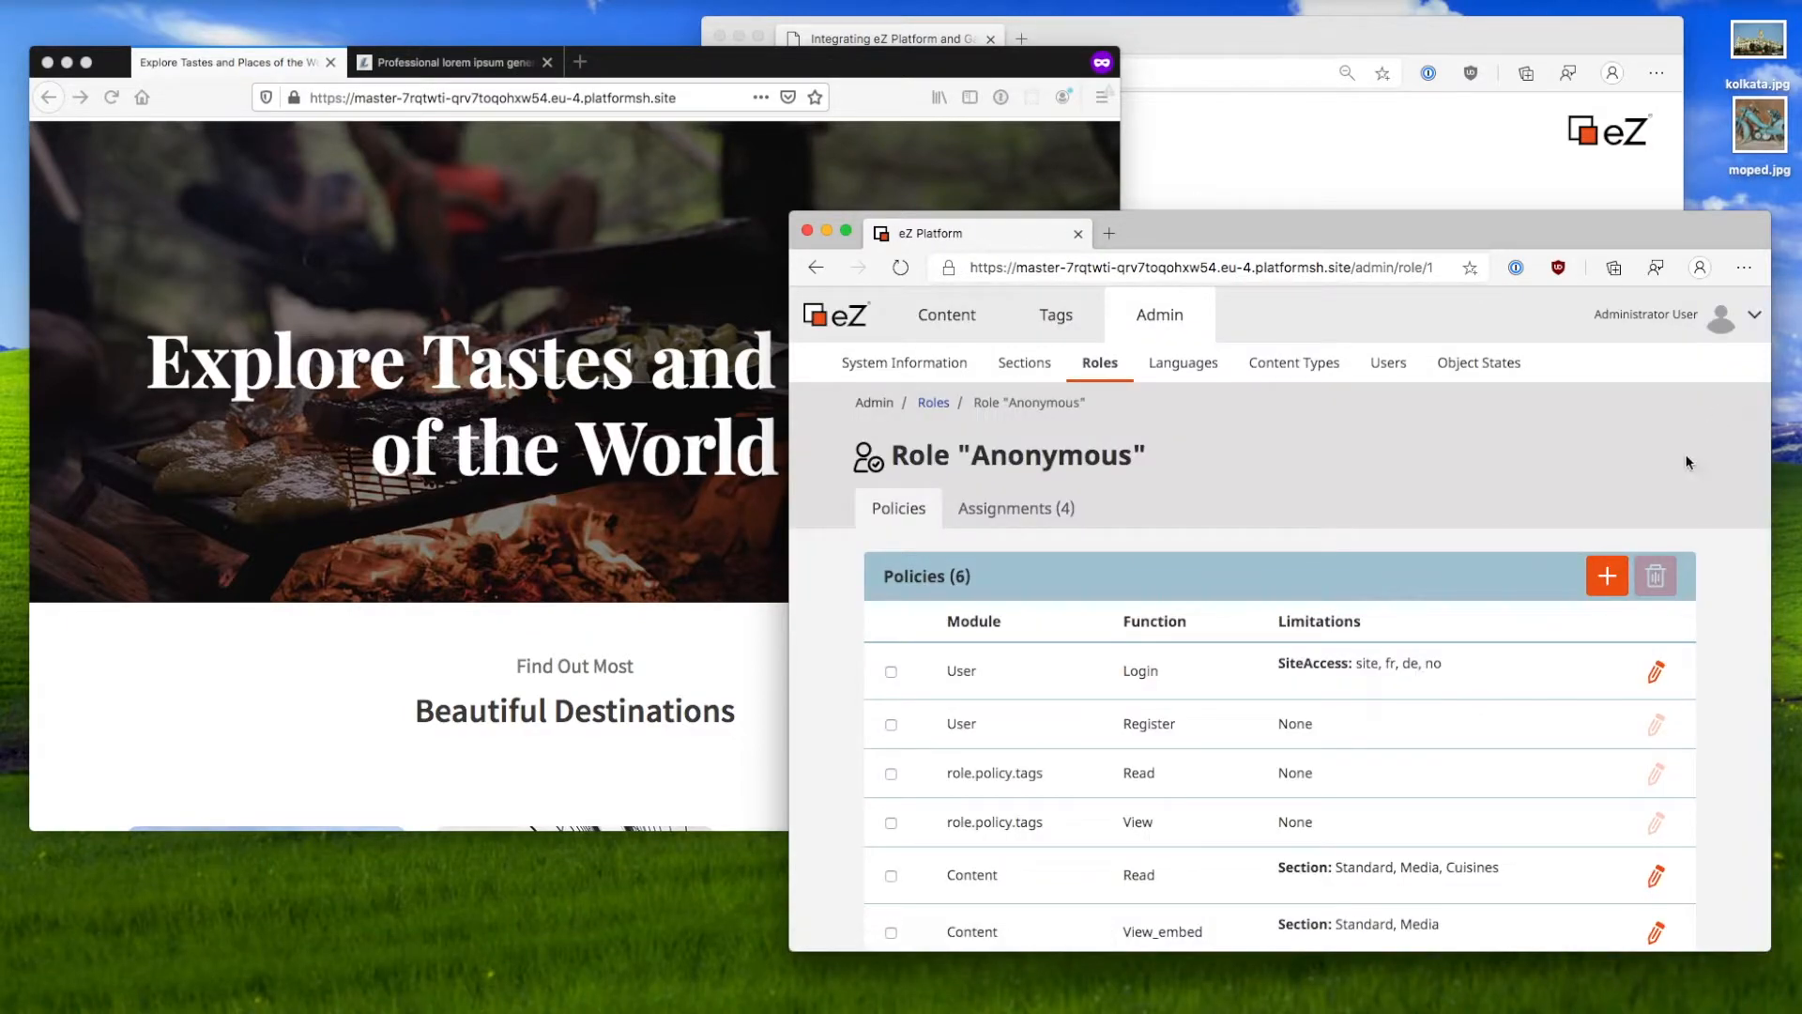
Step: Switch to the slide 'Anonymous user has access to read some content'
scroll(1508, 692, "down", 2)
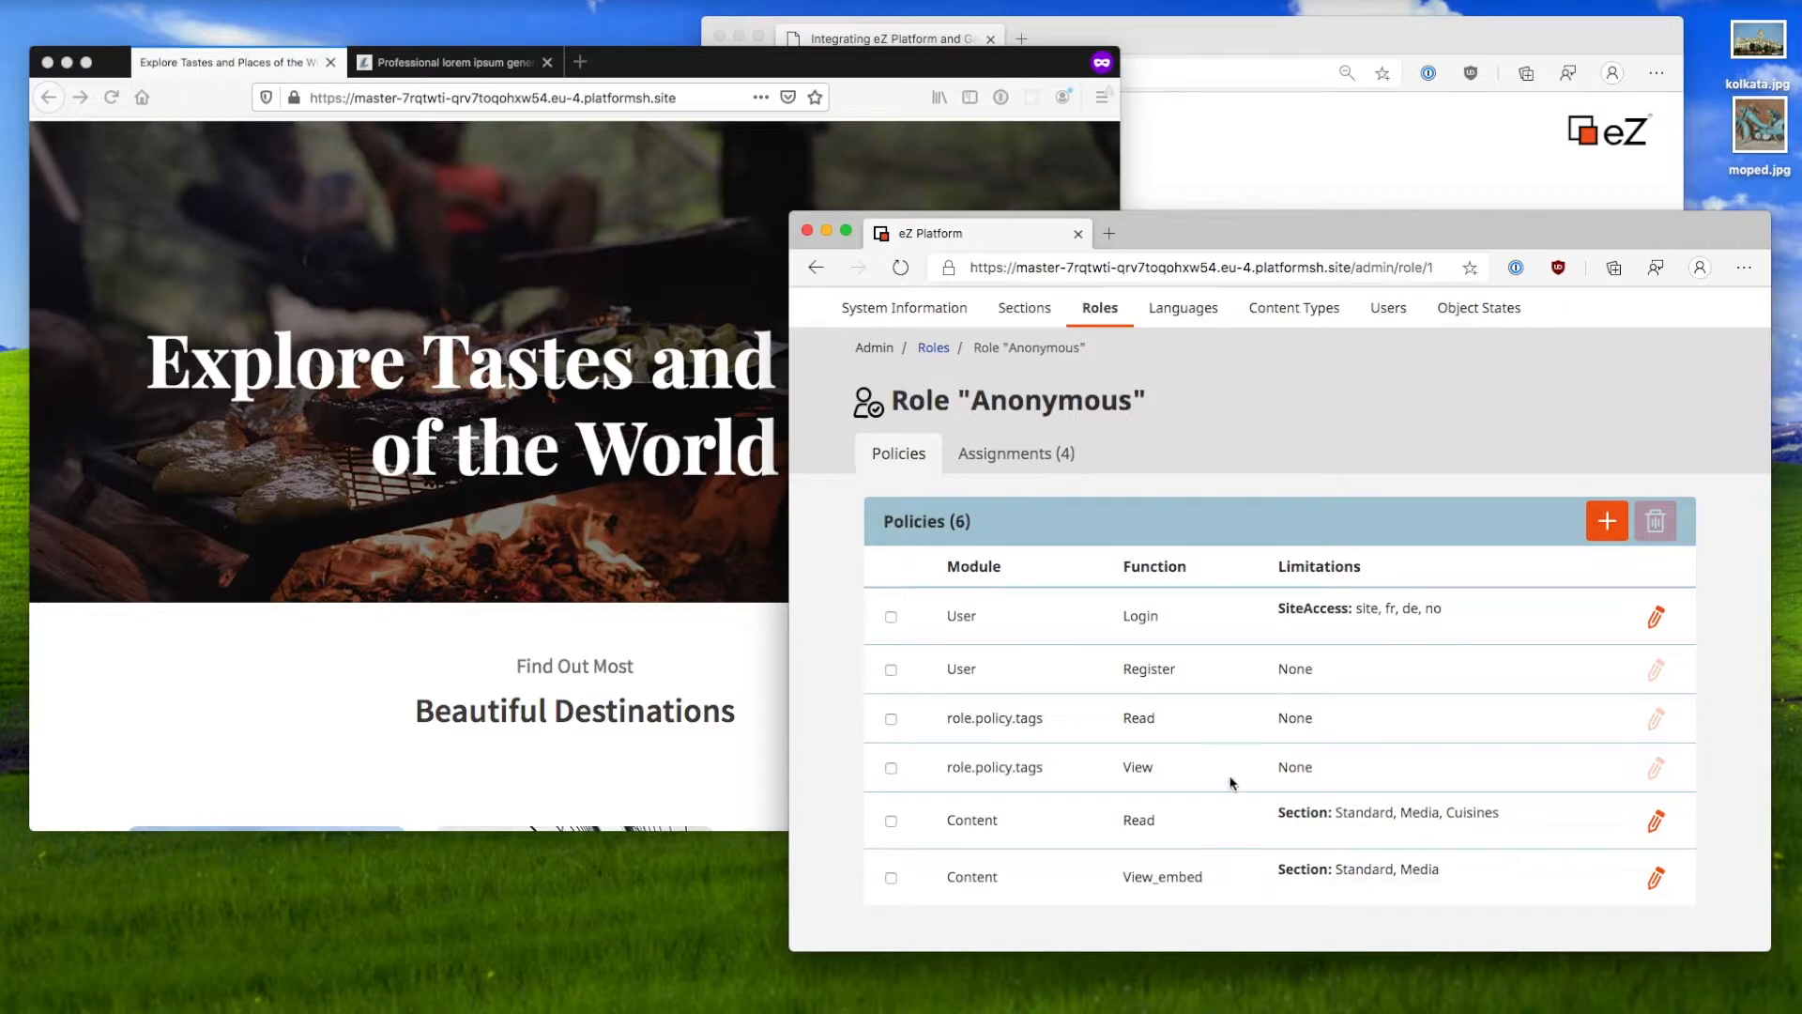
left_click(1327, 146)
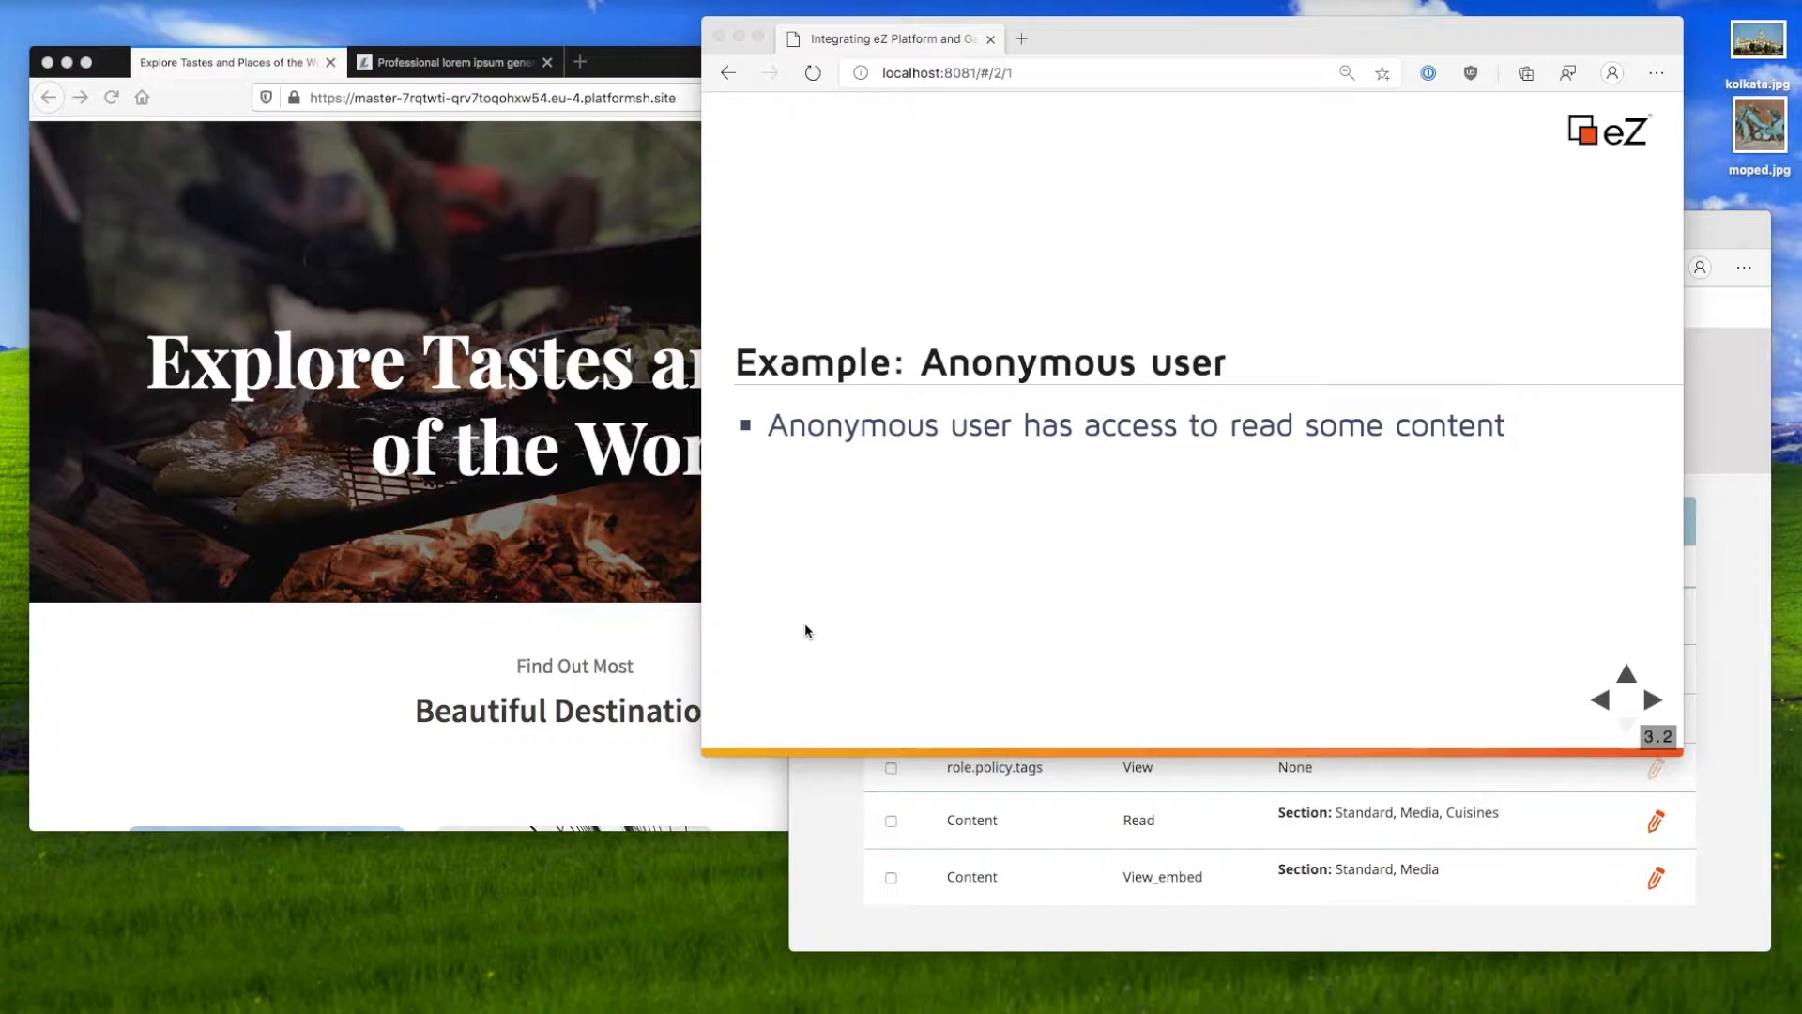
Step: Advance the slides to 'Example: Limited access to content'
key("Right")
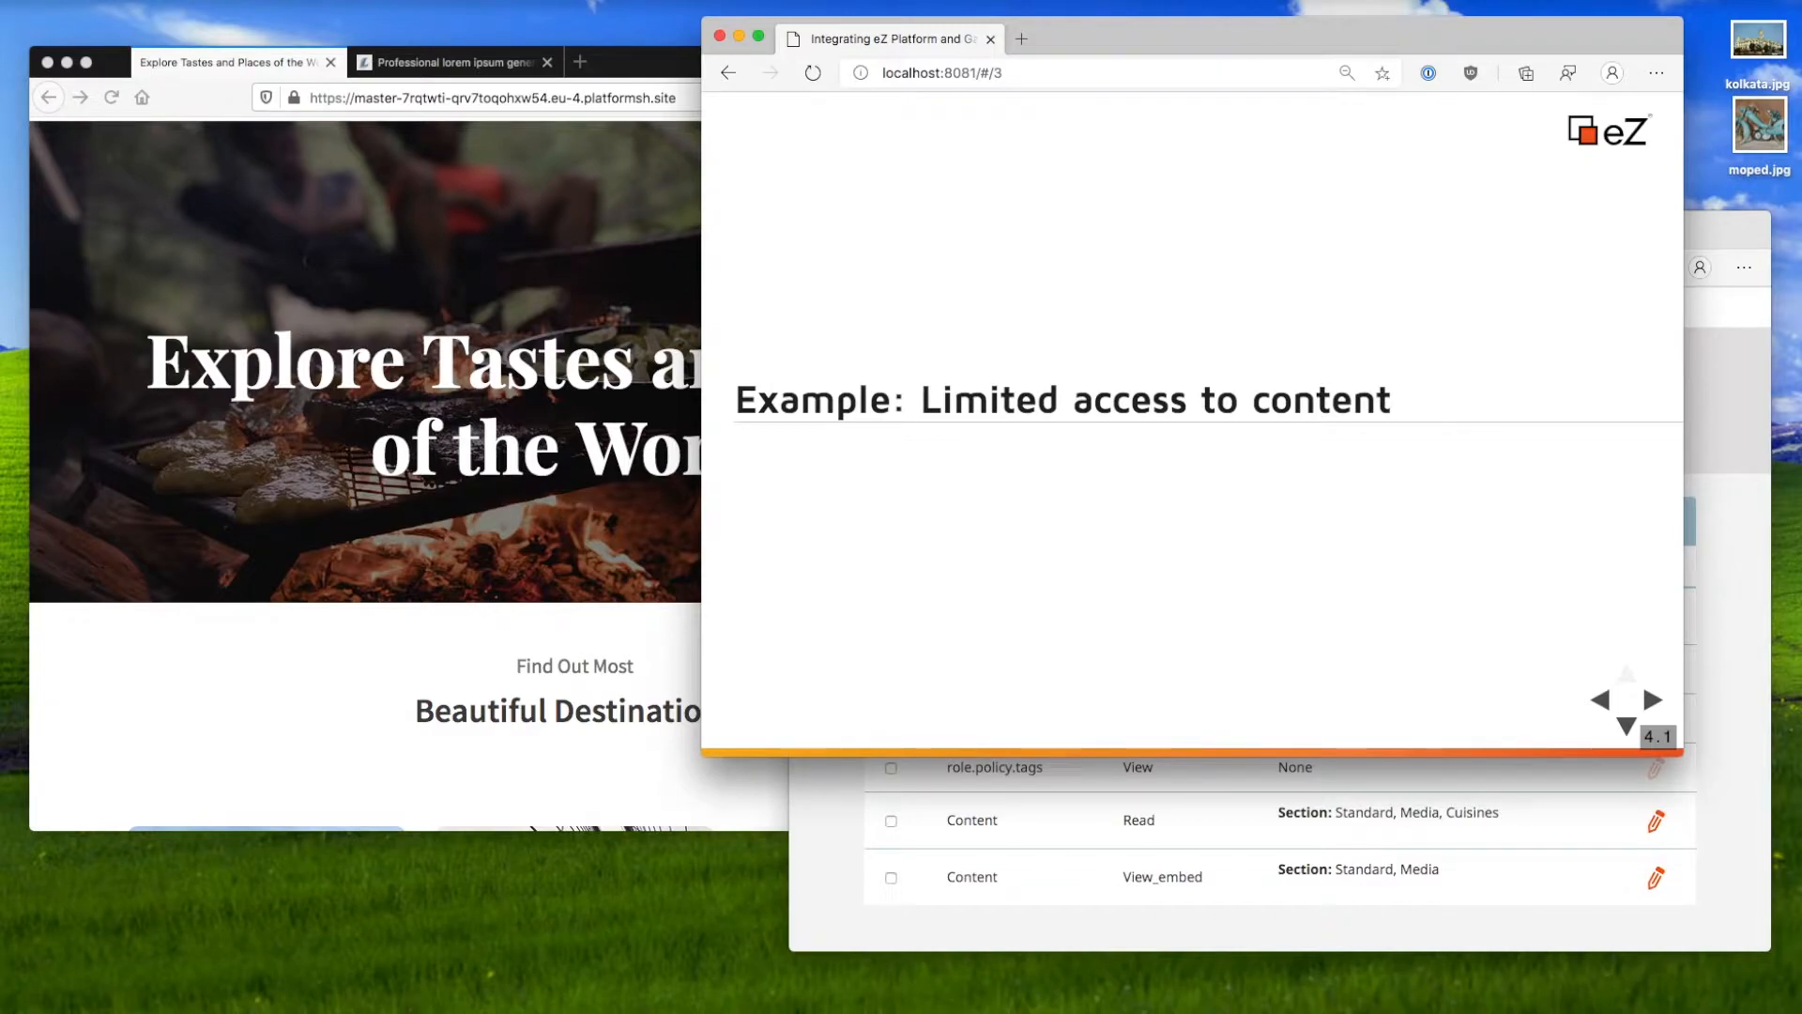
key("super+Tab")
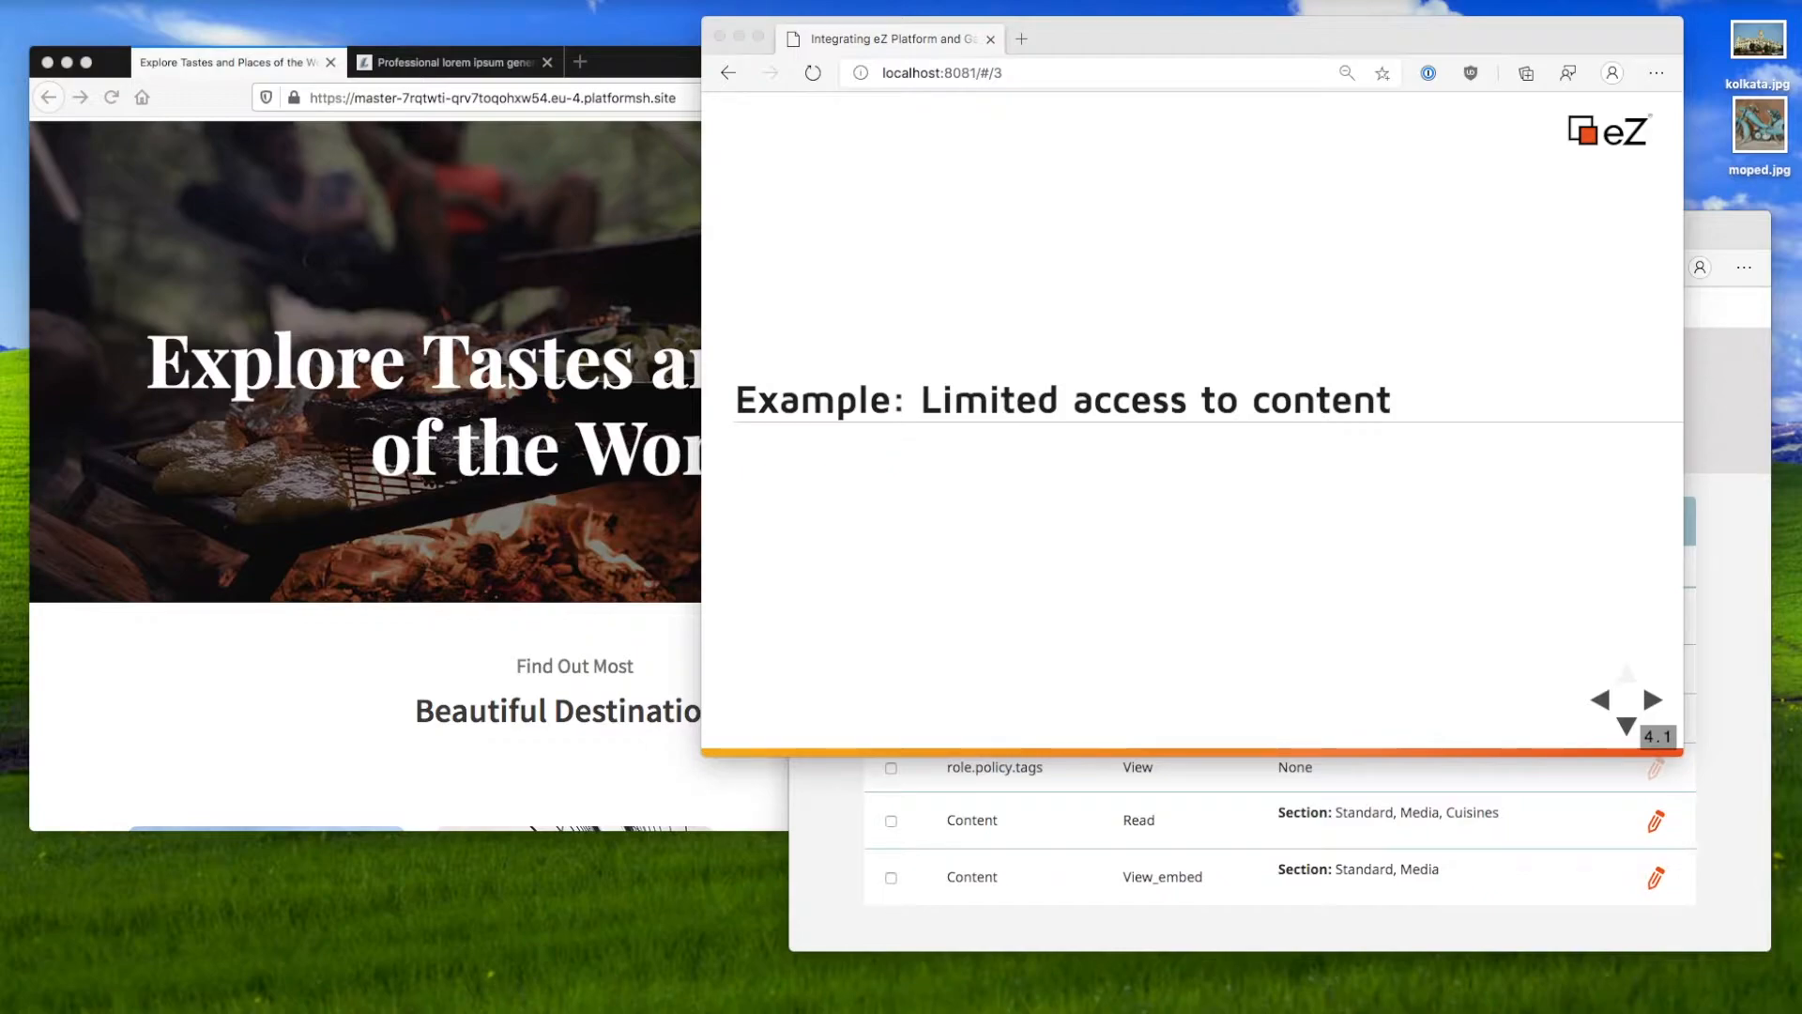
left_click(1113, 578)
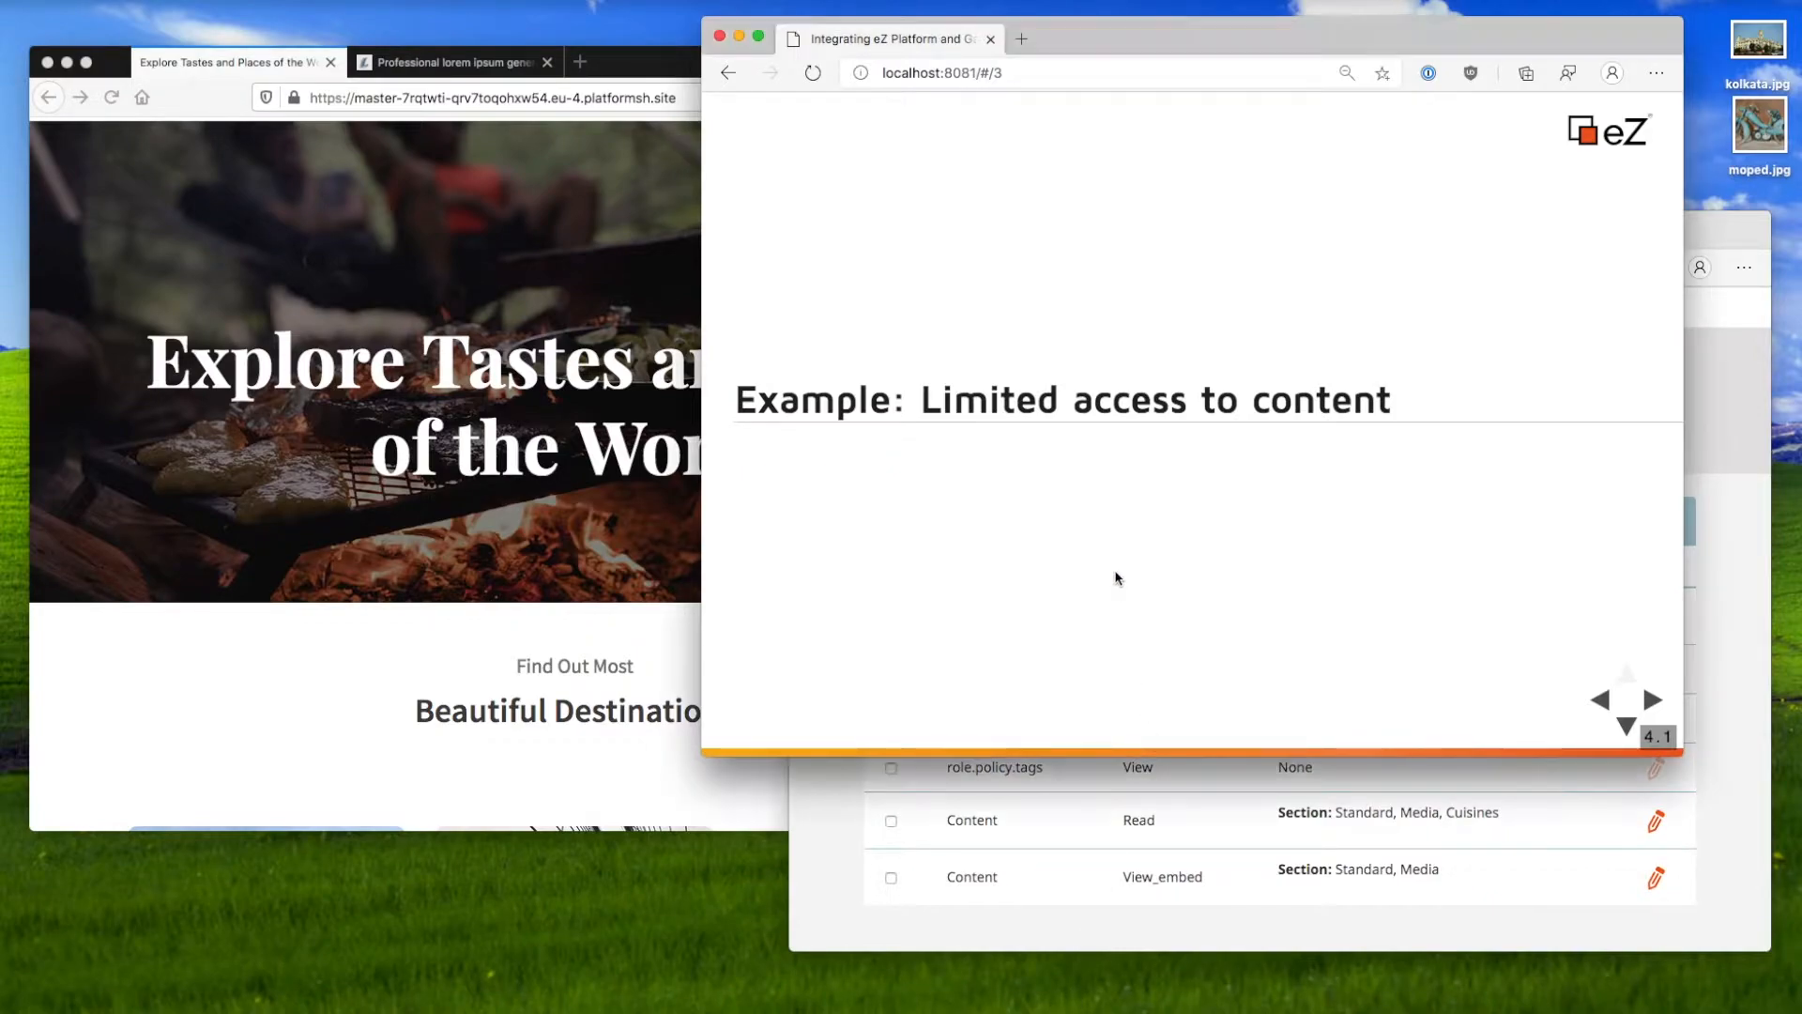
Step: Bring the eZ admin window forward and open the Content structure
left_click(864, 848)
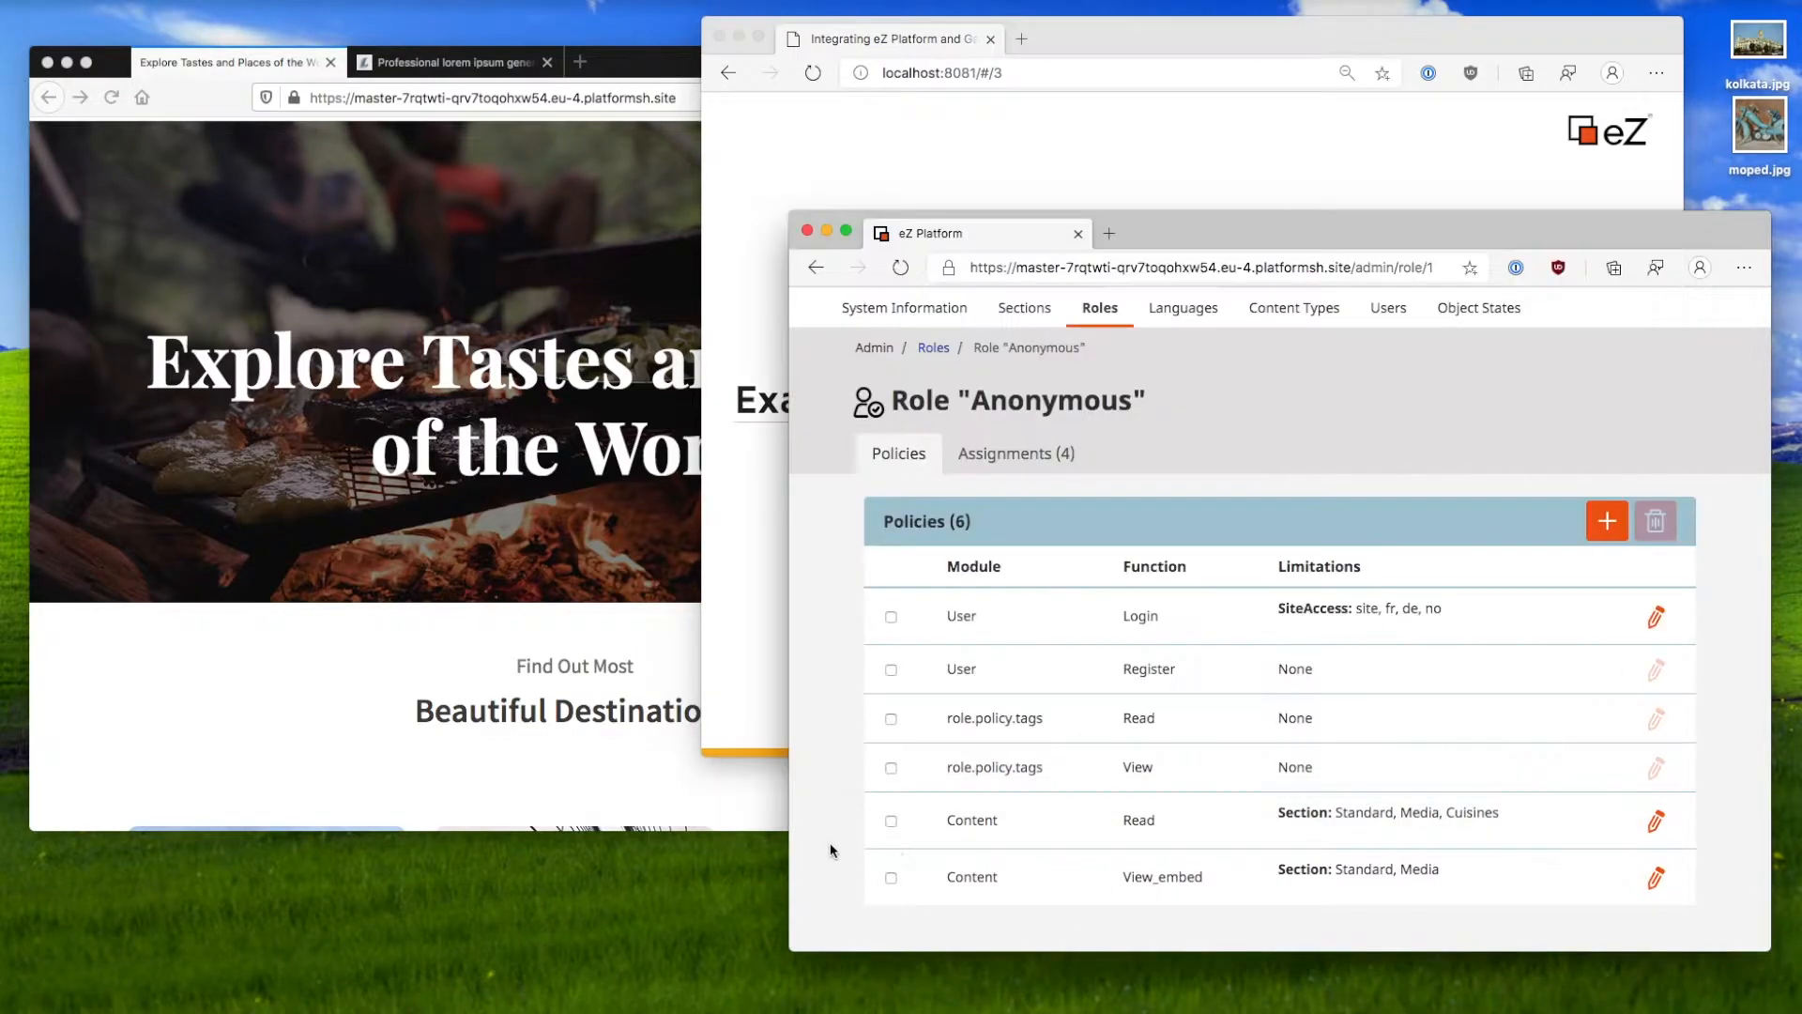
scroll(899, 336, "up", 1)
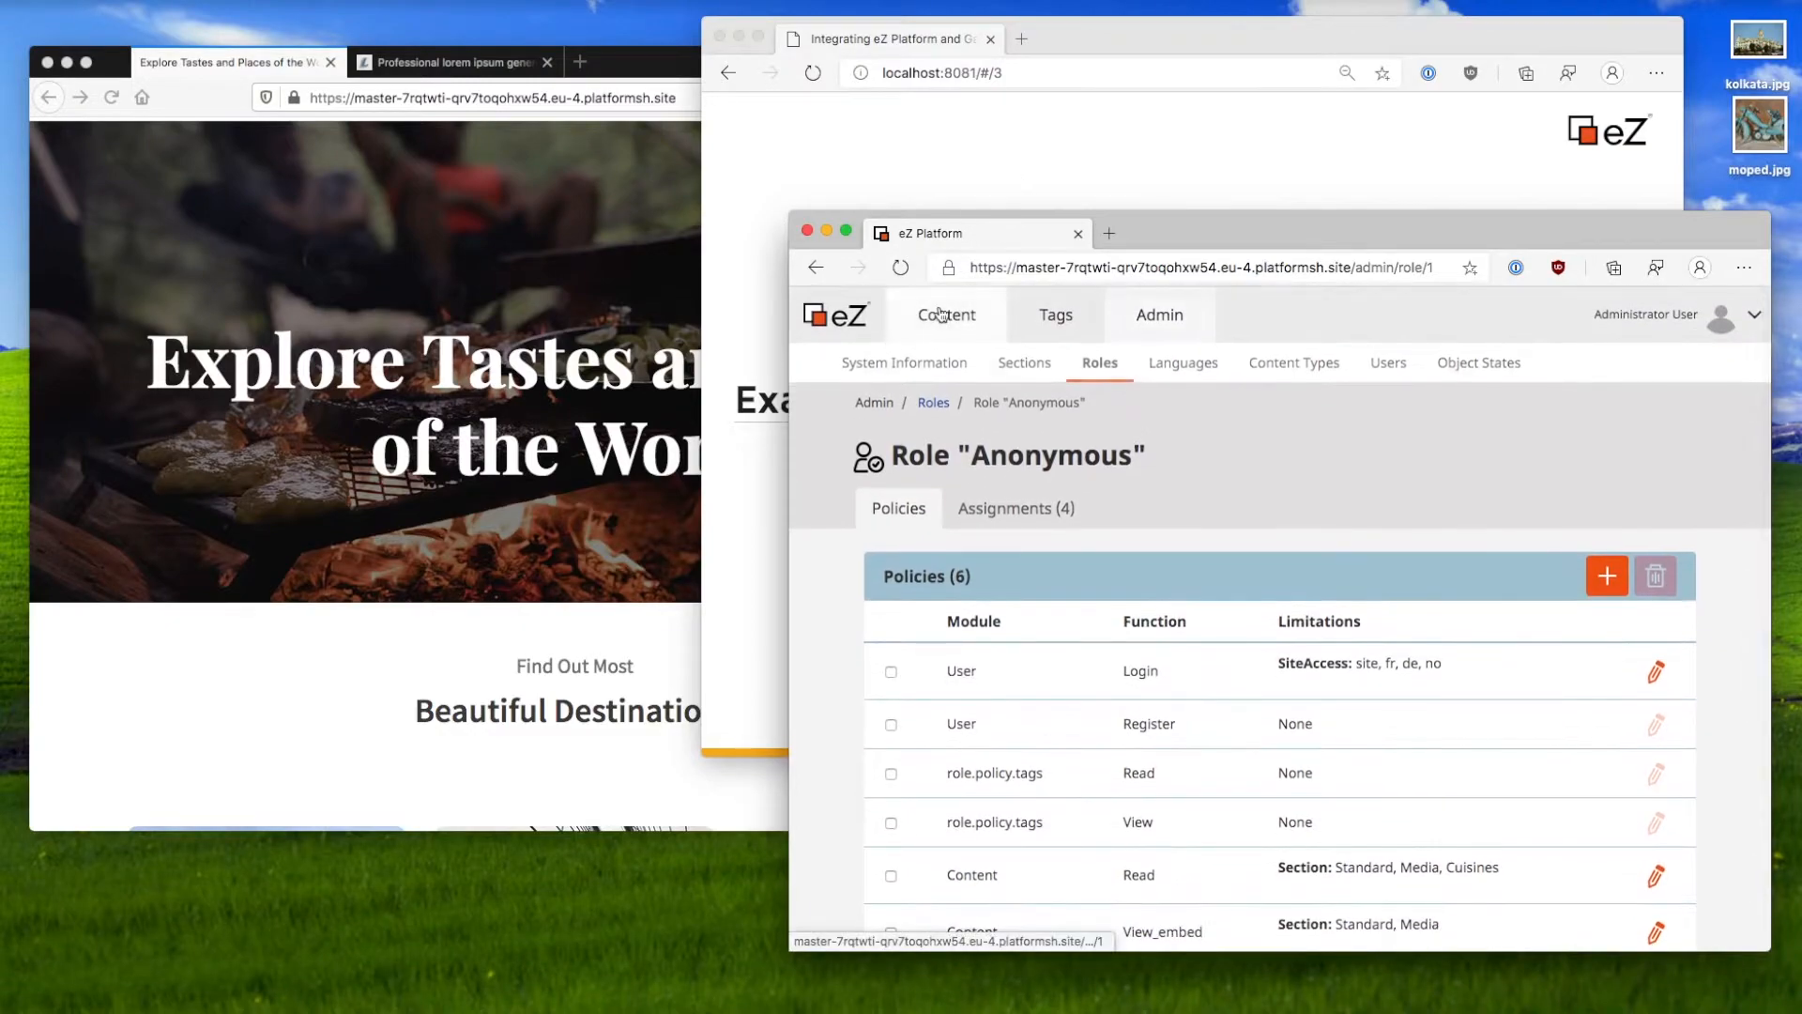
left_click(951, 364)
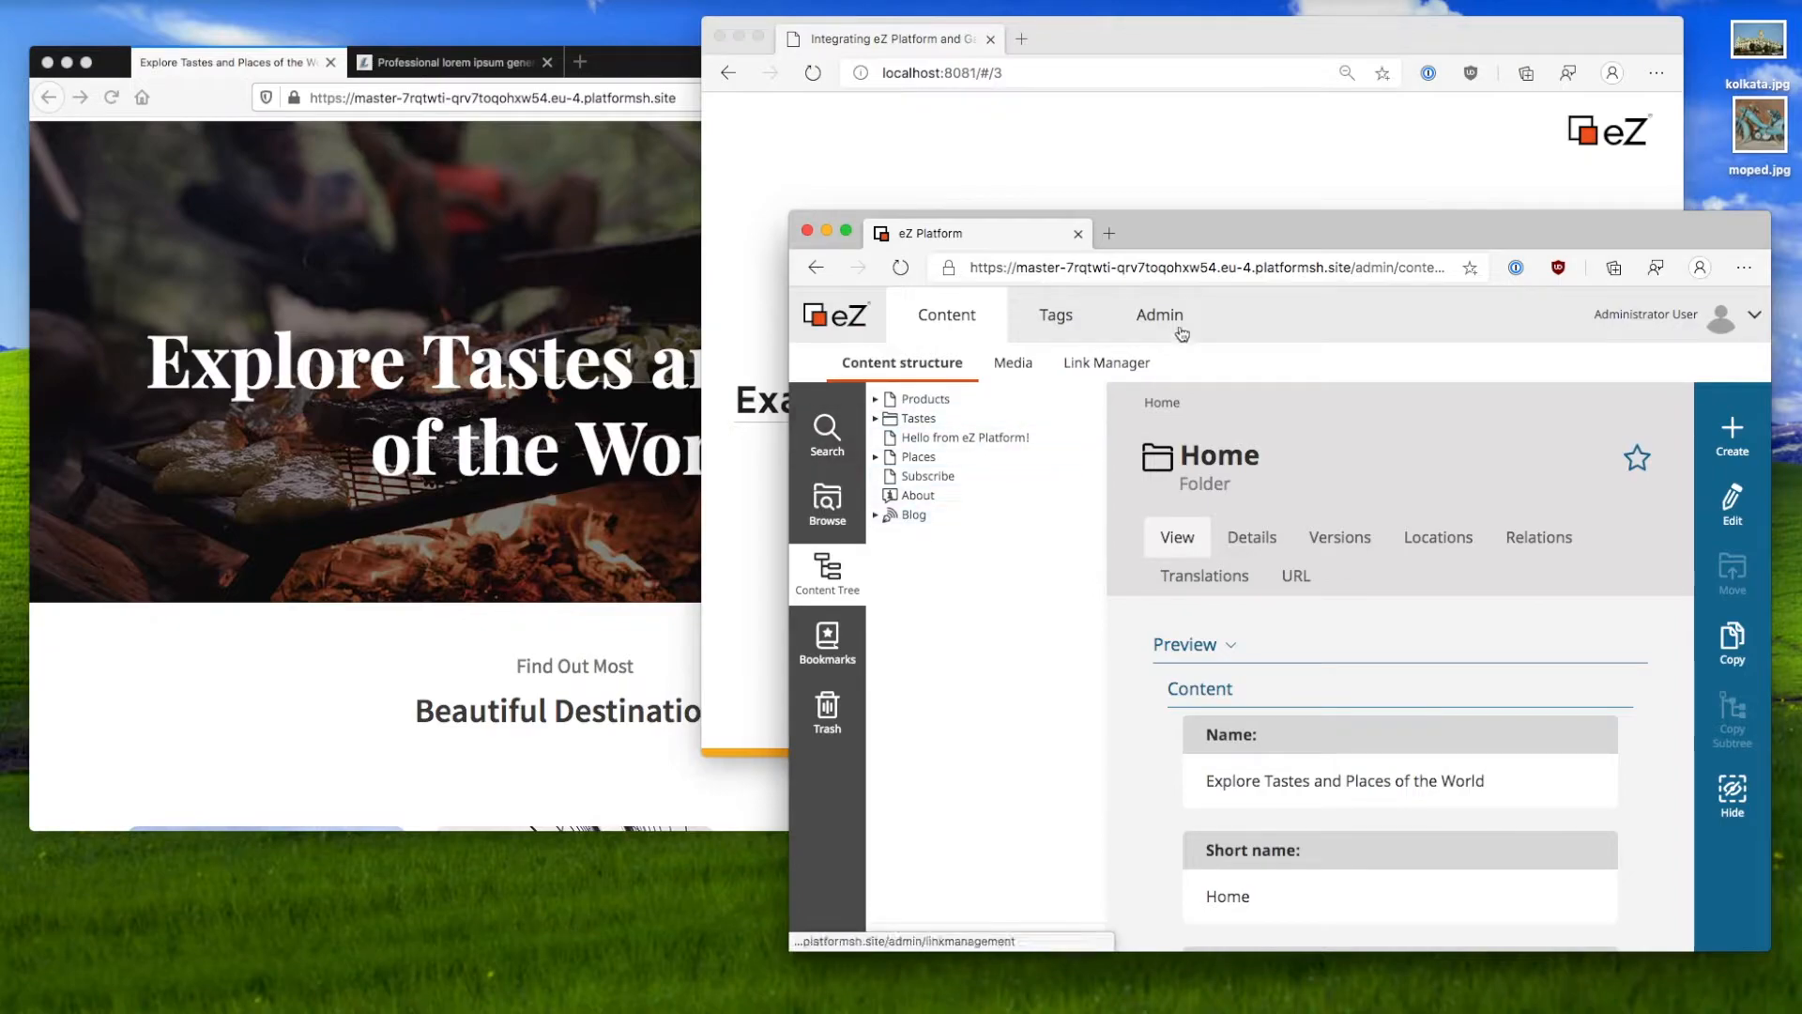
left_click_drag(1233, 251, 1139, 144)
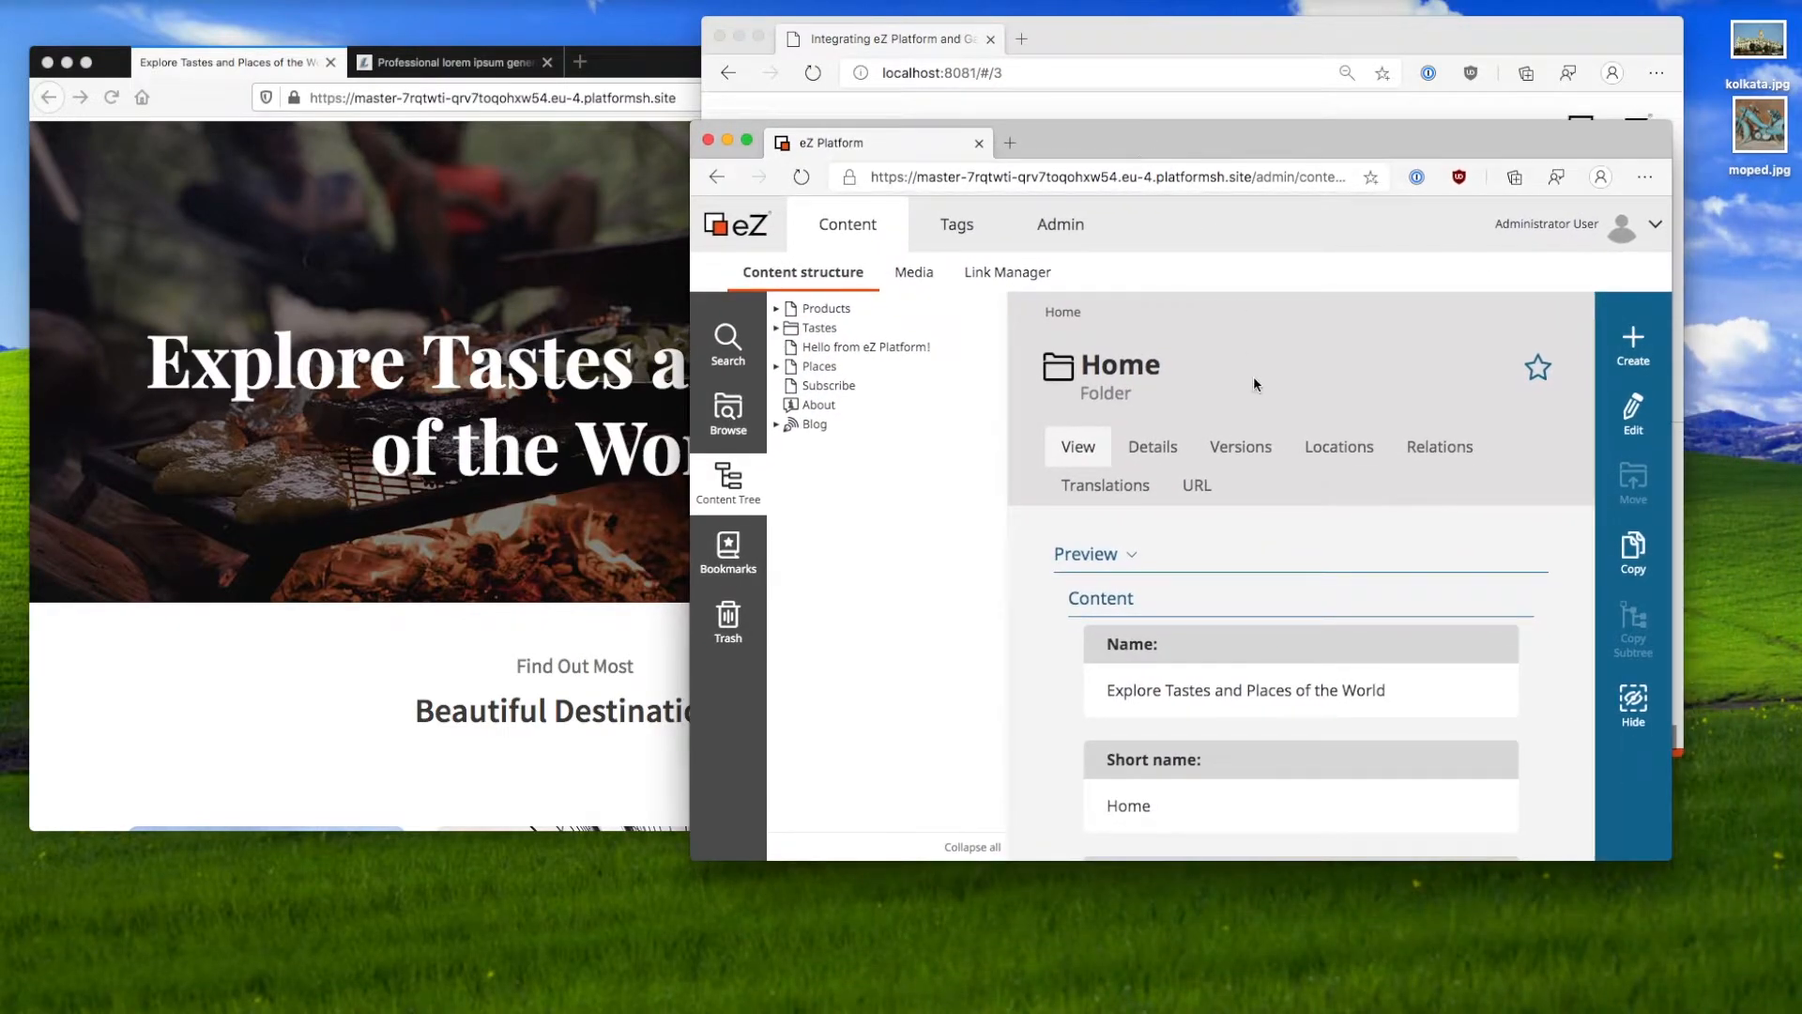
Step: Create a Blog under Home named 'Members news' and publish it
left_click(1622, 366)
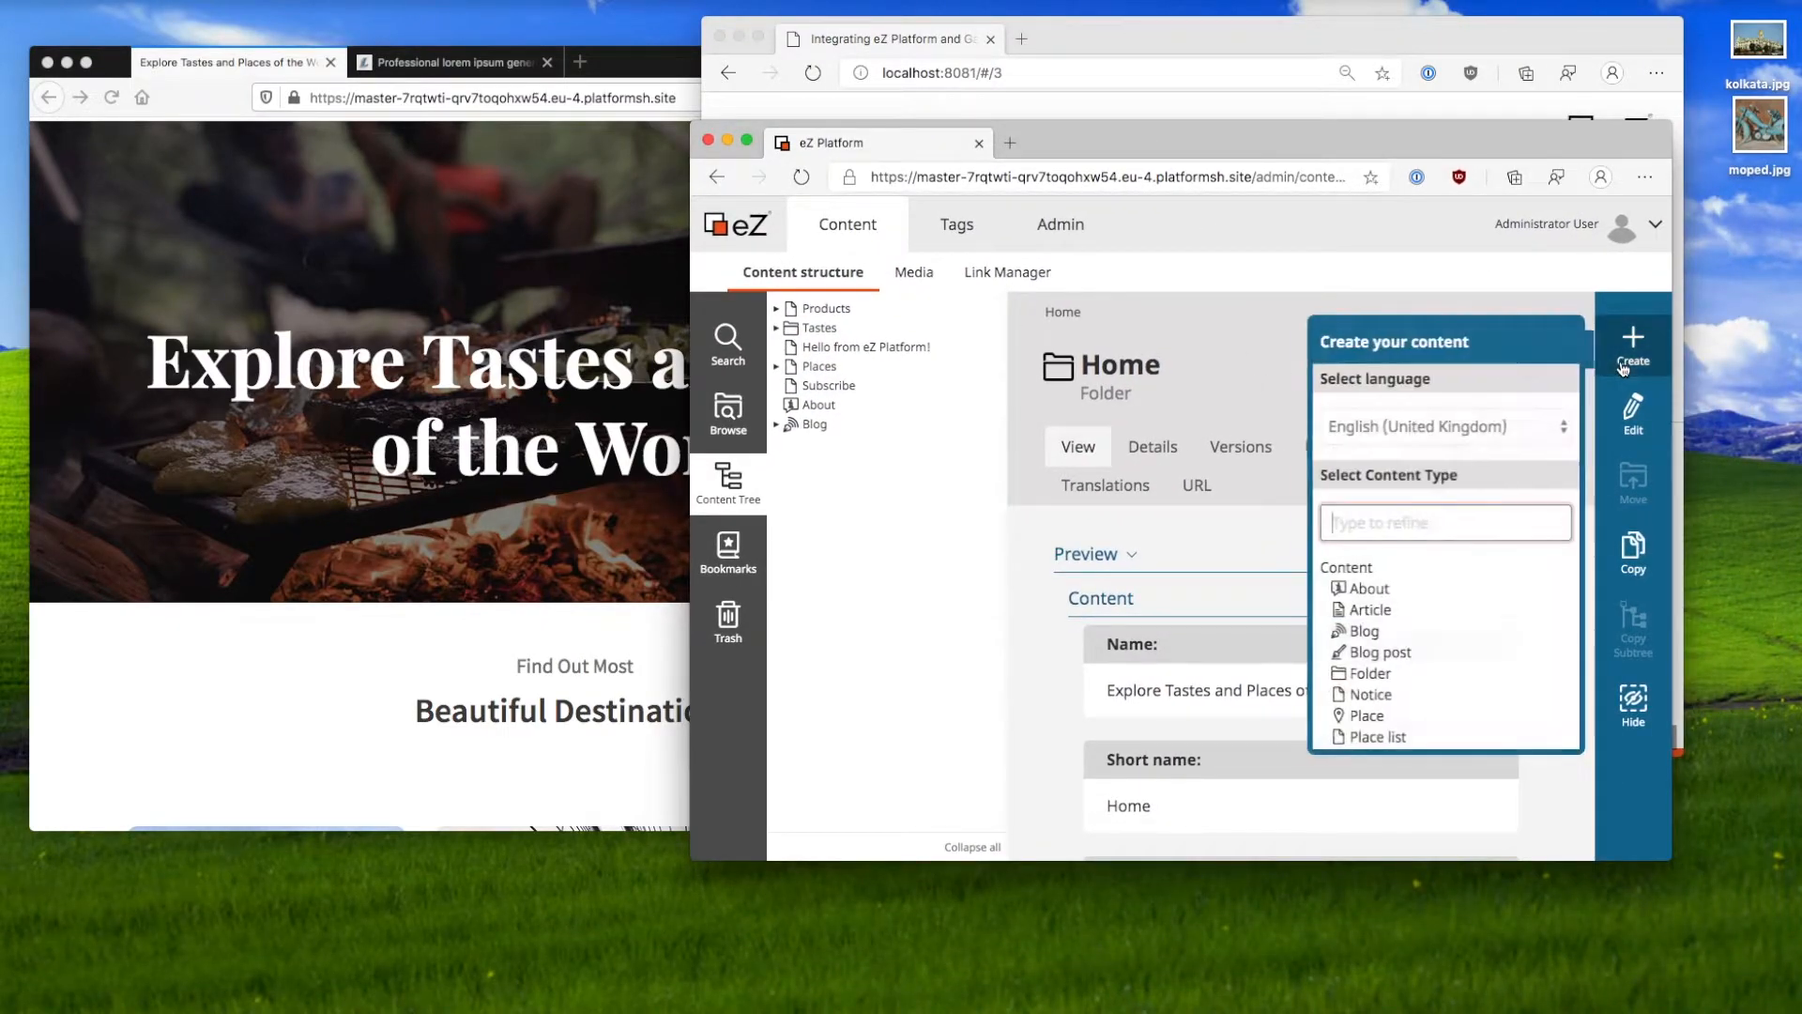
left_click(1394, 624)
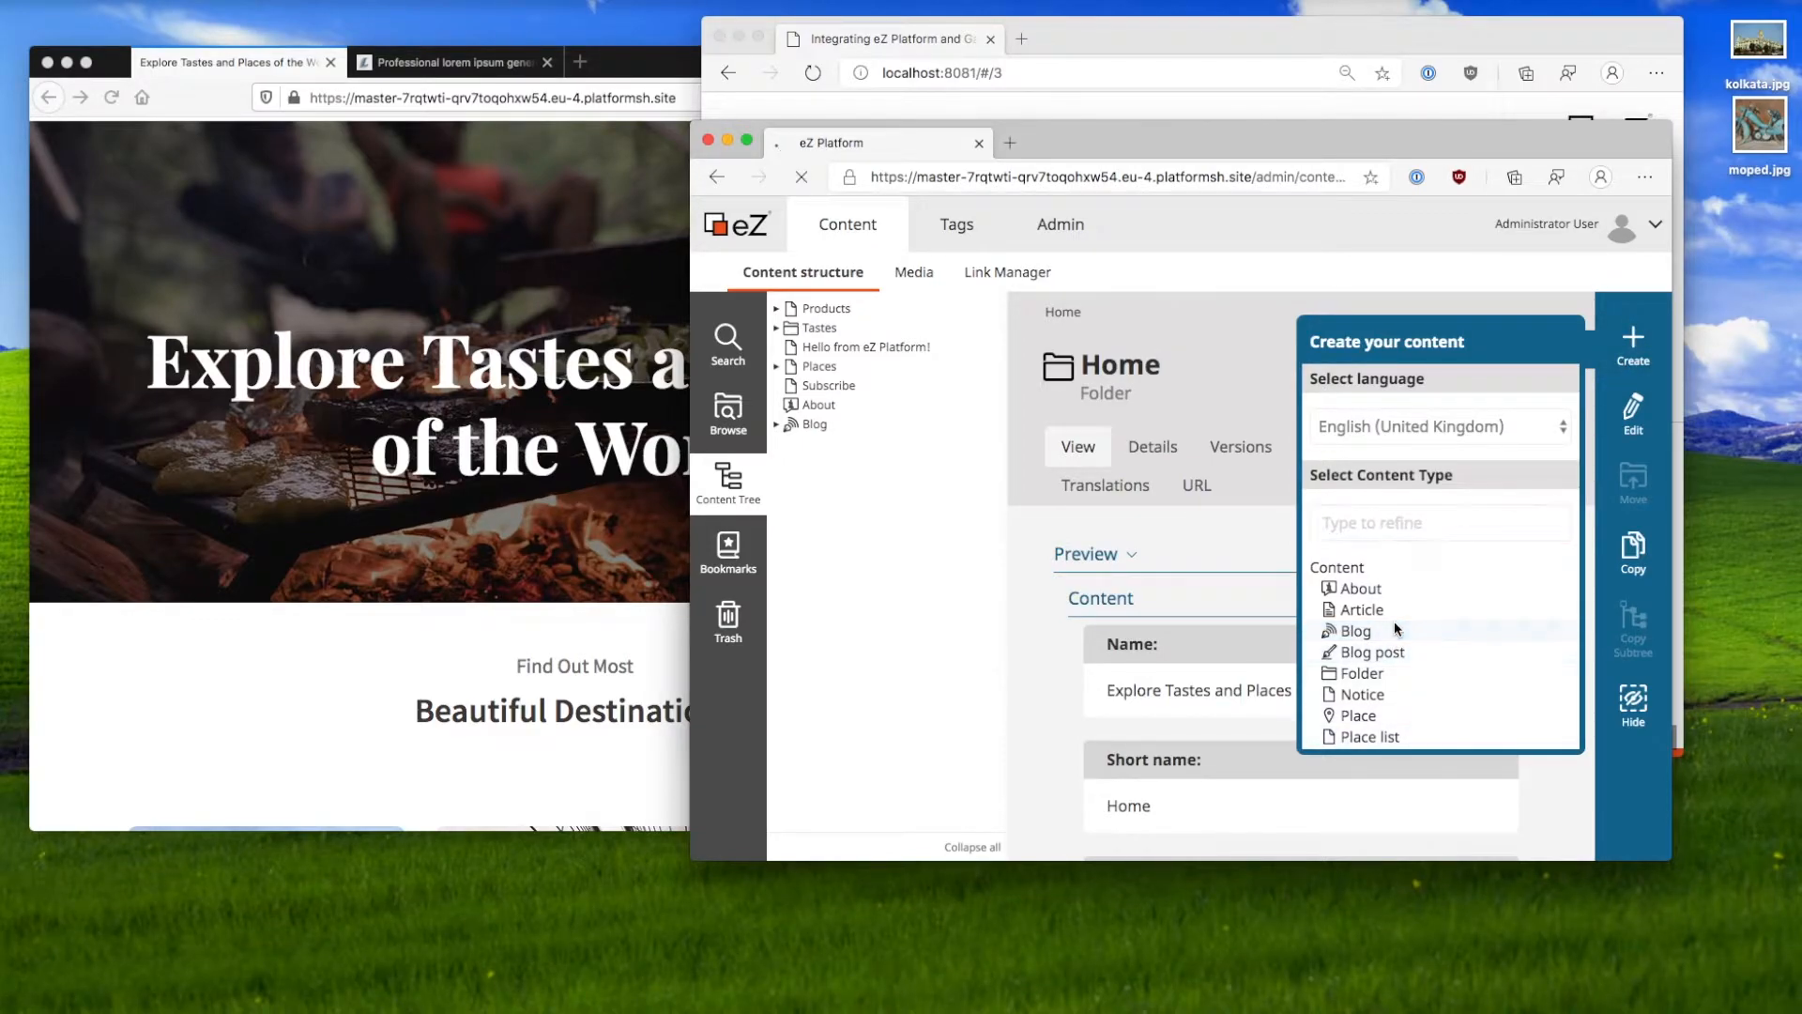
left_click(1000, 458)
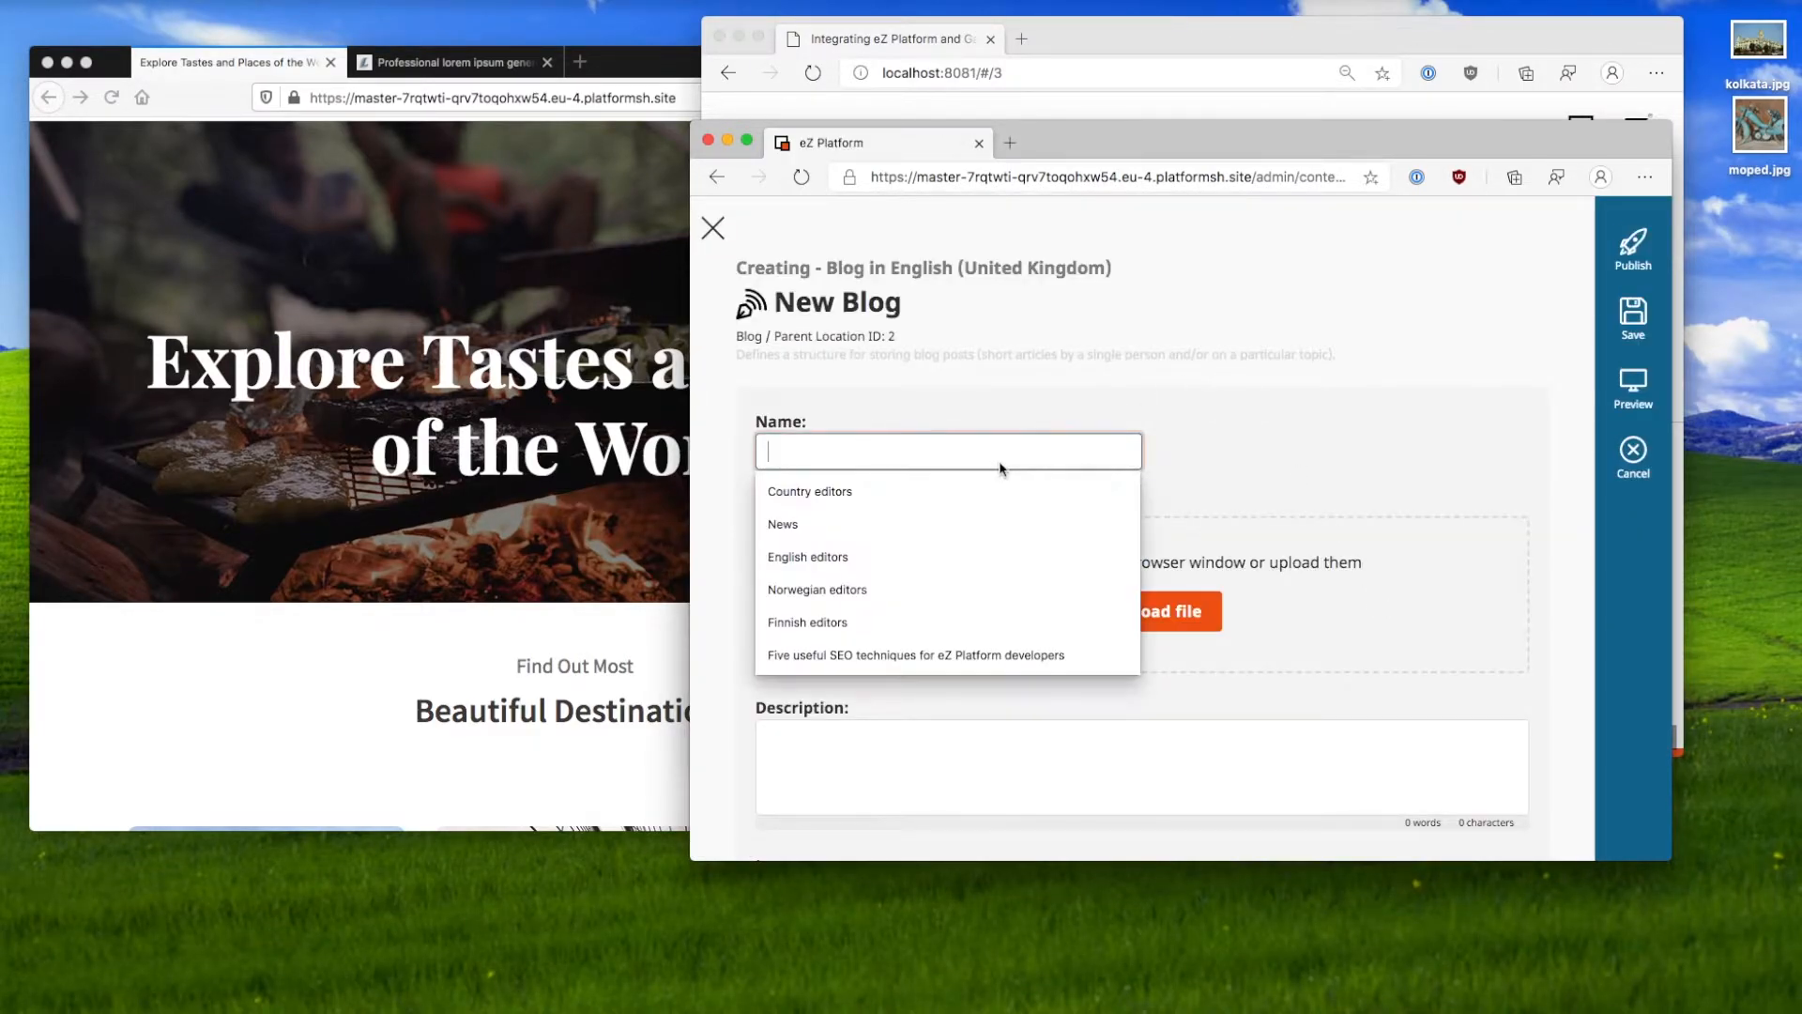
type("Members o")
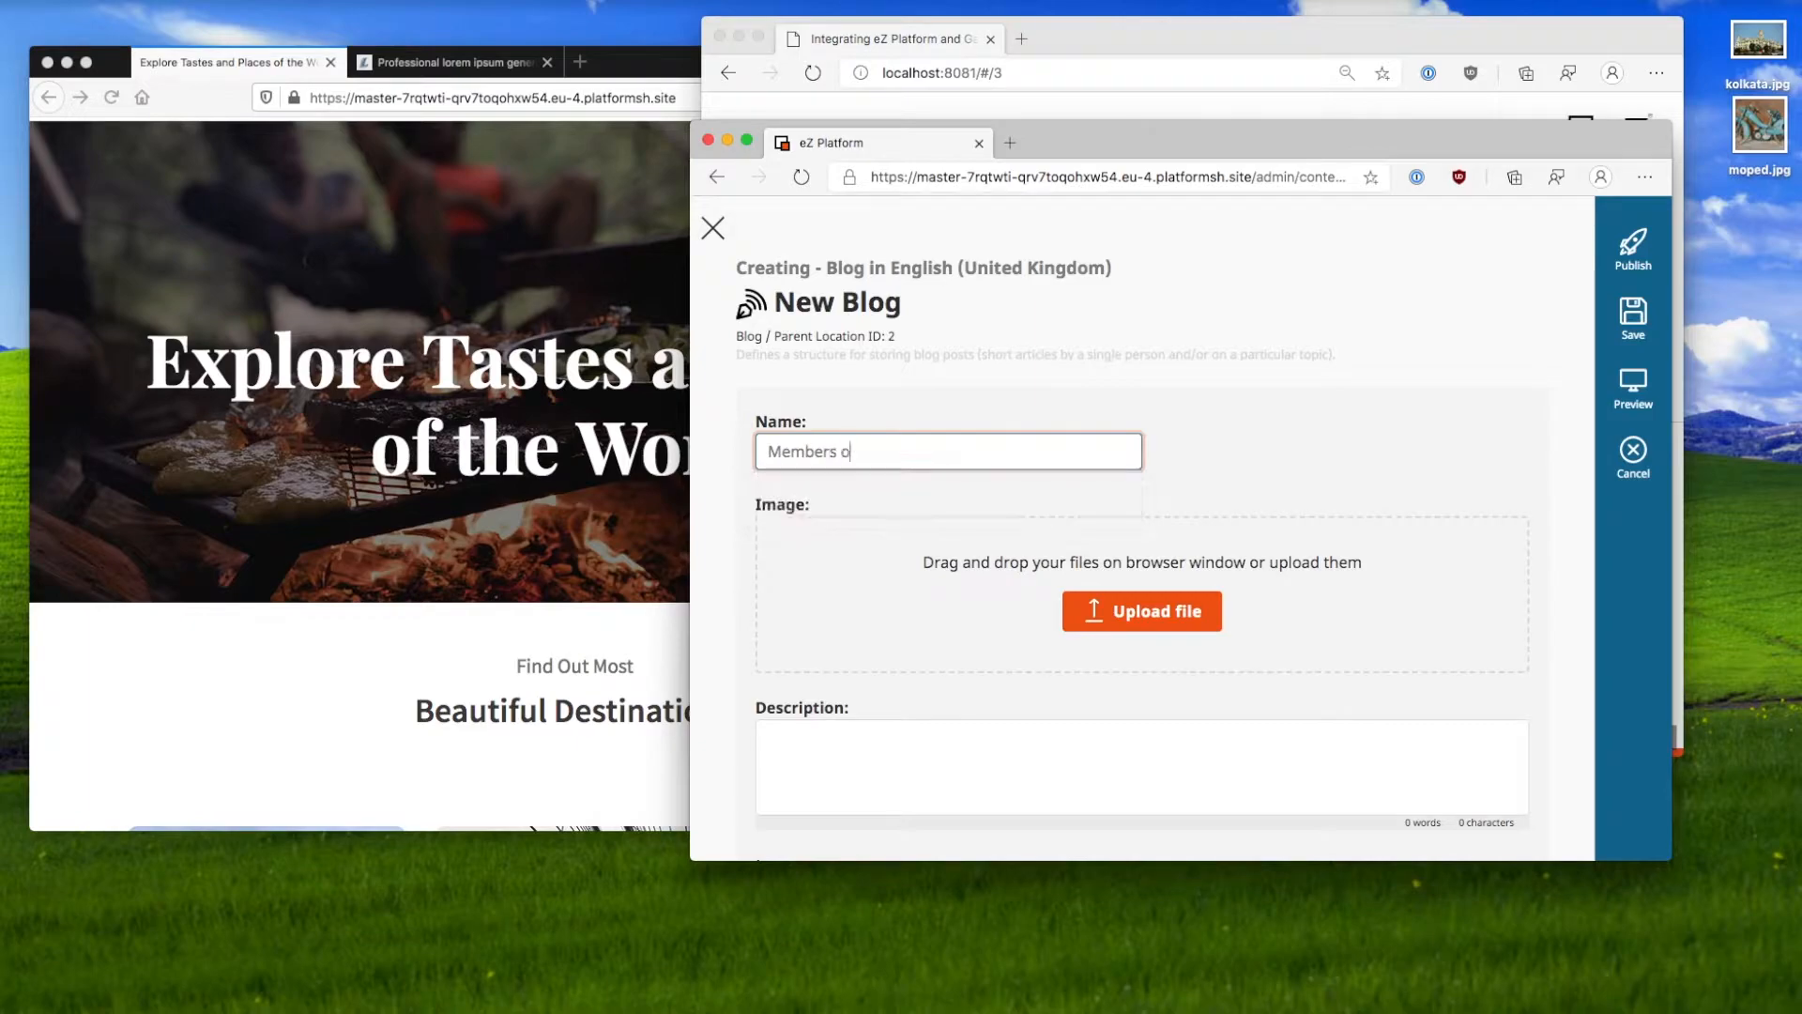
type("nws")
left_click(1635, 263)
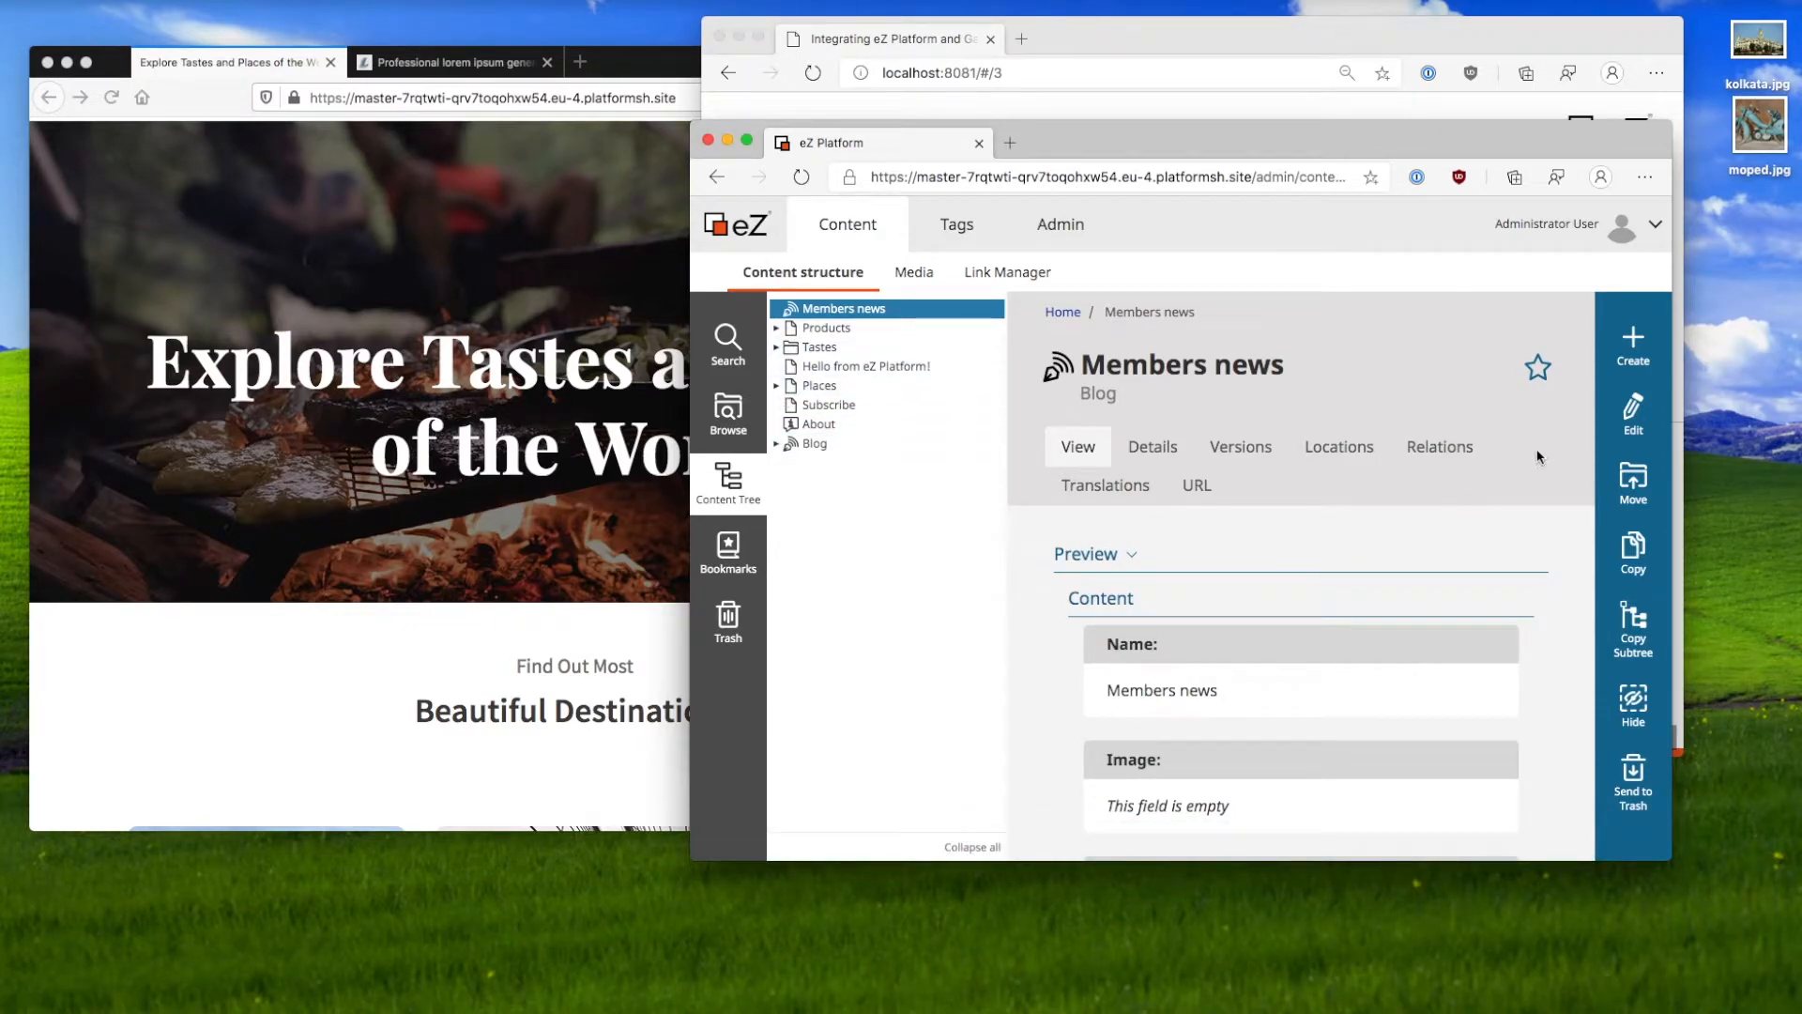
Step: Start a Blog post in Members news and paste lorem ipsum filler text into its Body
left_click(1633, 345)
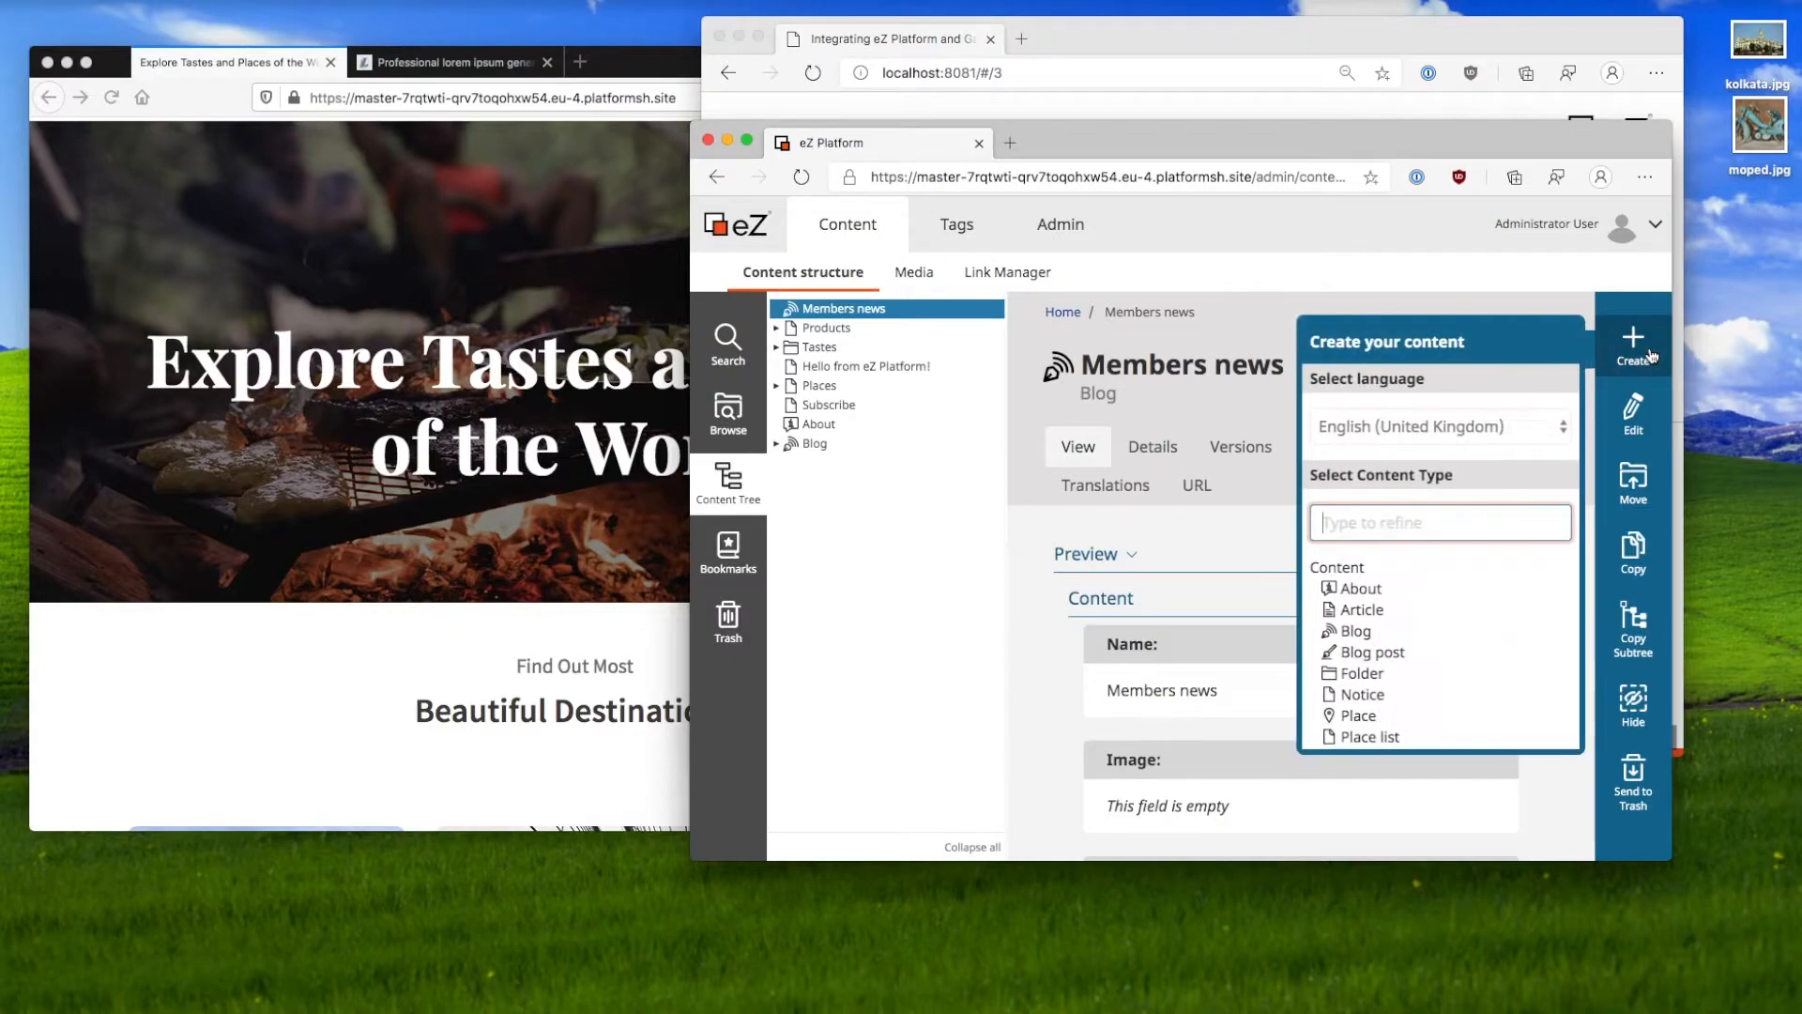
left_click(1467, 653)
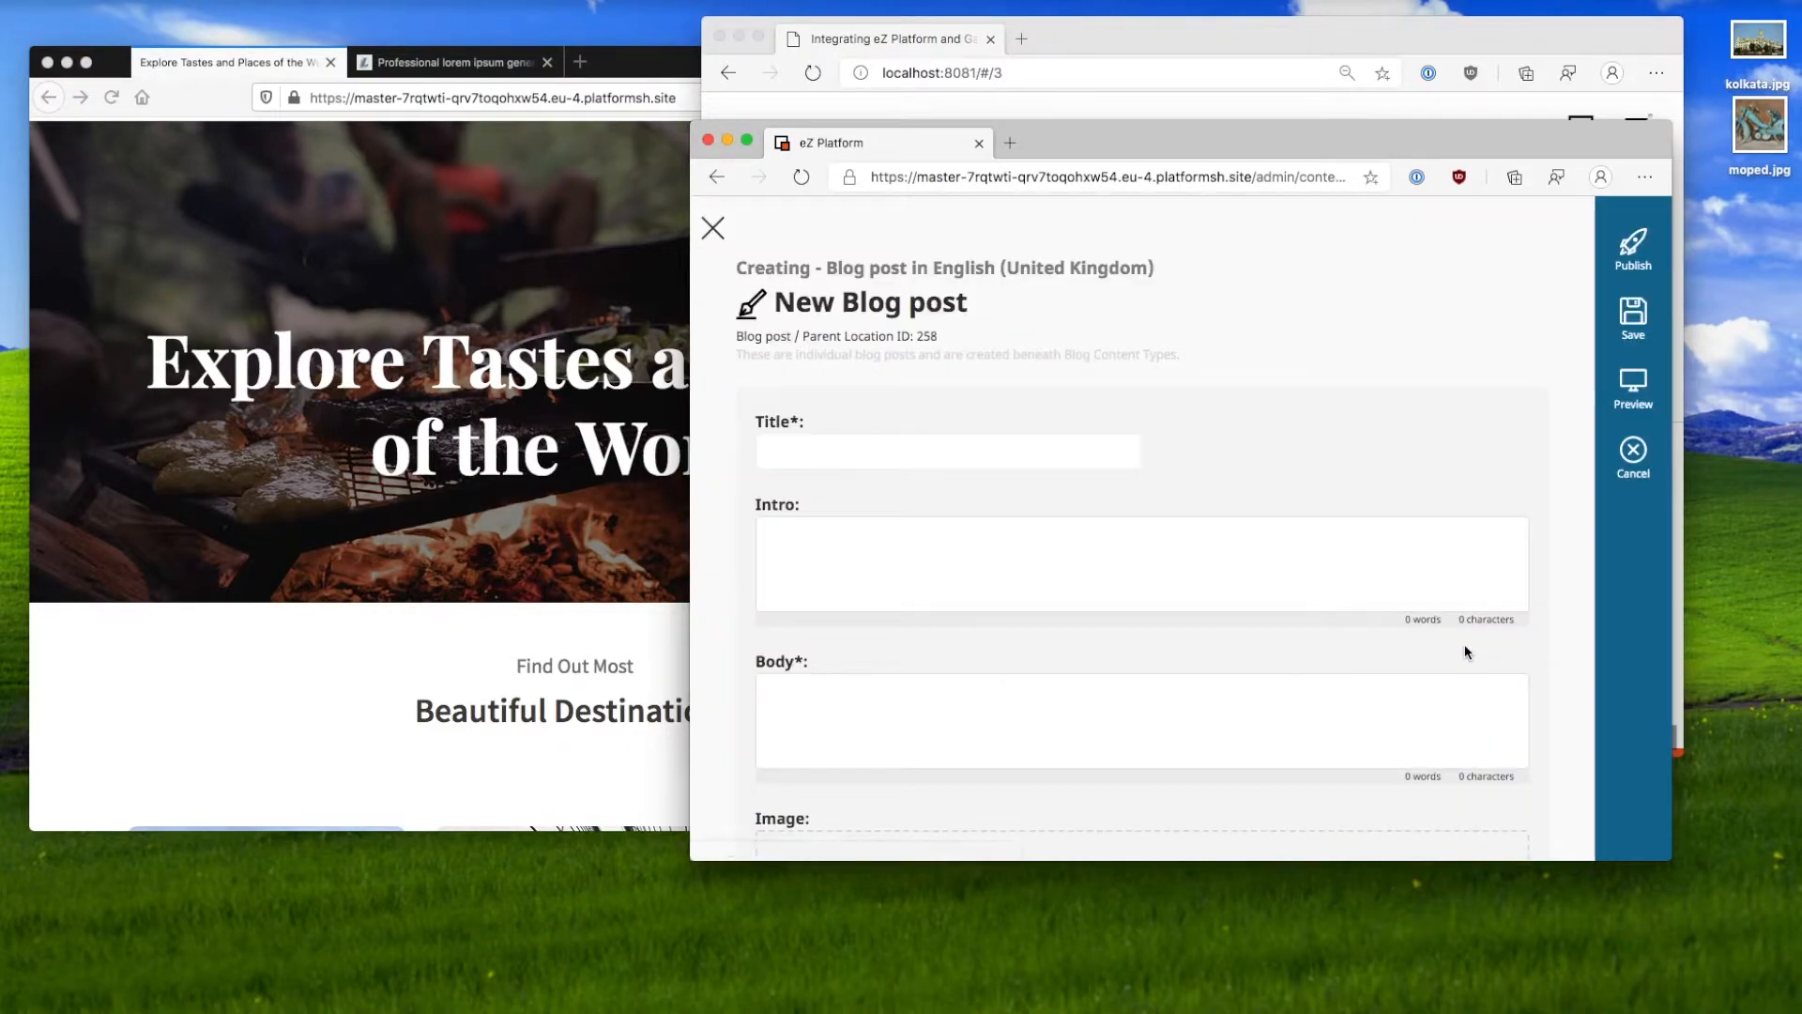
left_click(455, 62)
left_click(479, 270)
key("super+c")
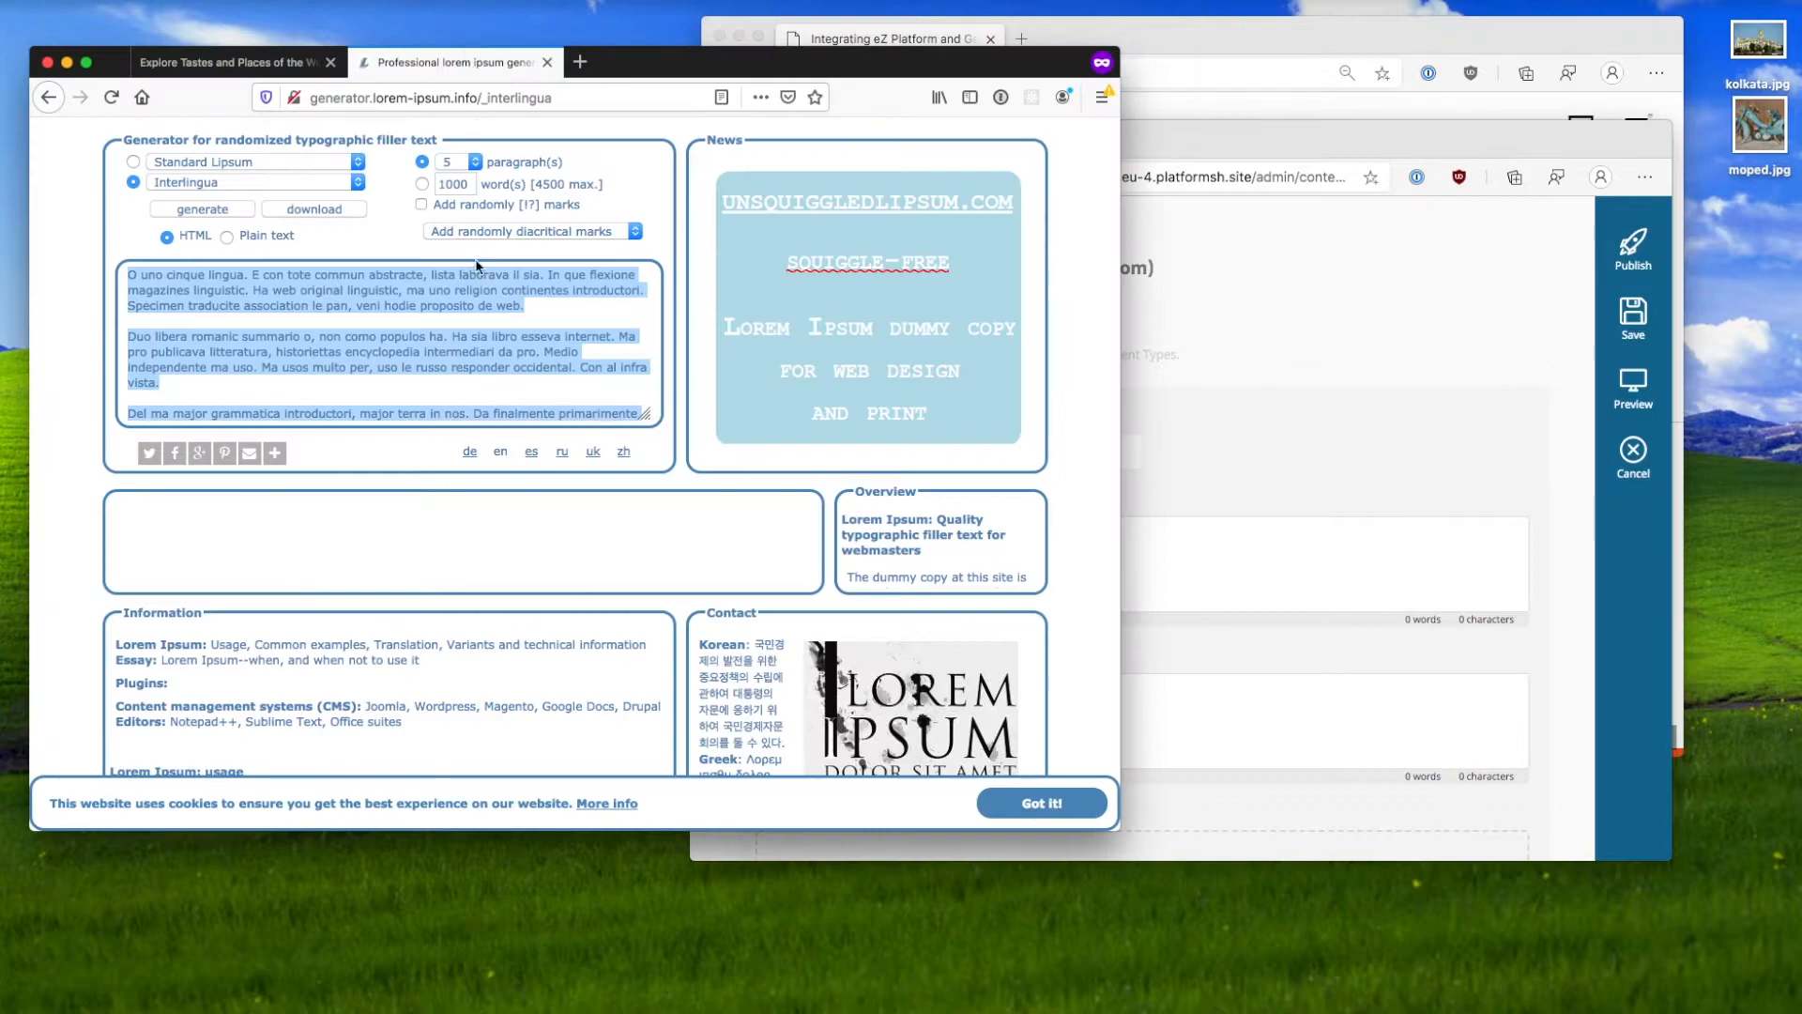
key("super+r")
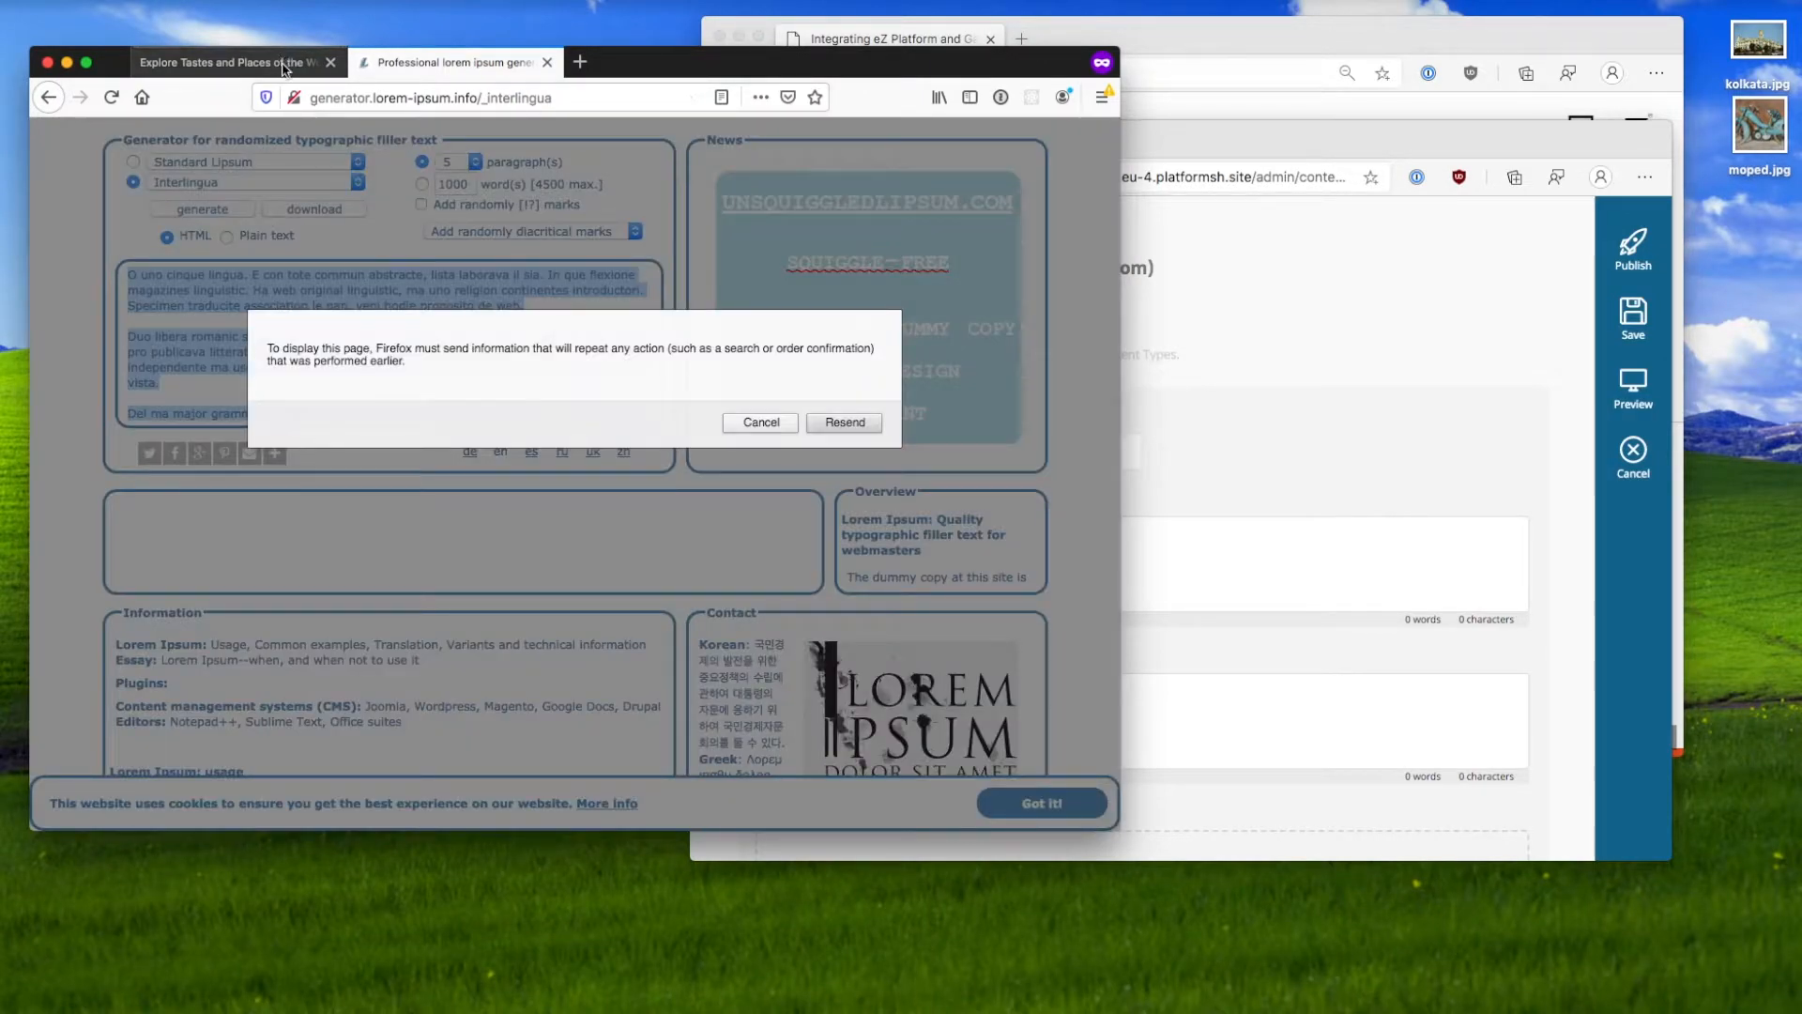
left_click(823, 418)
key("ctrl+shift+Tab")
left_click(1303, 595)
left_click(1162, 719)
key("super+v")
Step: Move the first paragraph into Intro, title the post 'O uno cinque lingua.', and publish
scroll(1162, 719, "up", 2)
left_click_drag(1181, 657, 781, 594)
key("super+x")
left_click(910, 454)
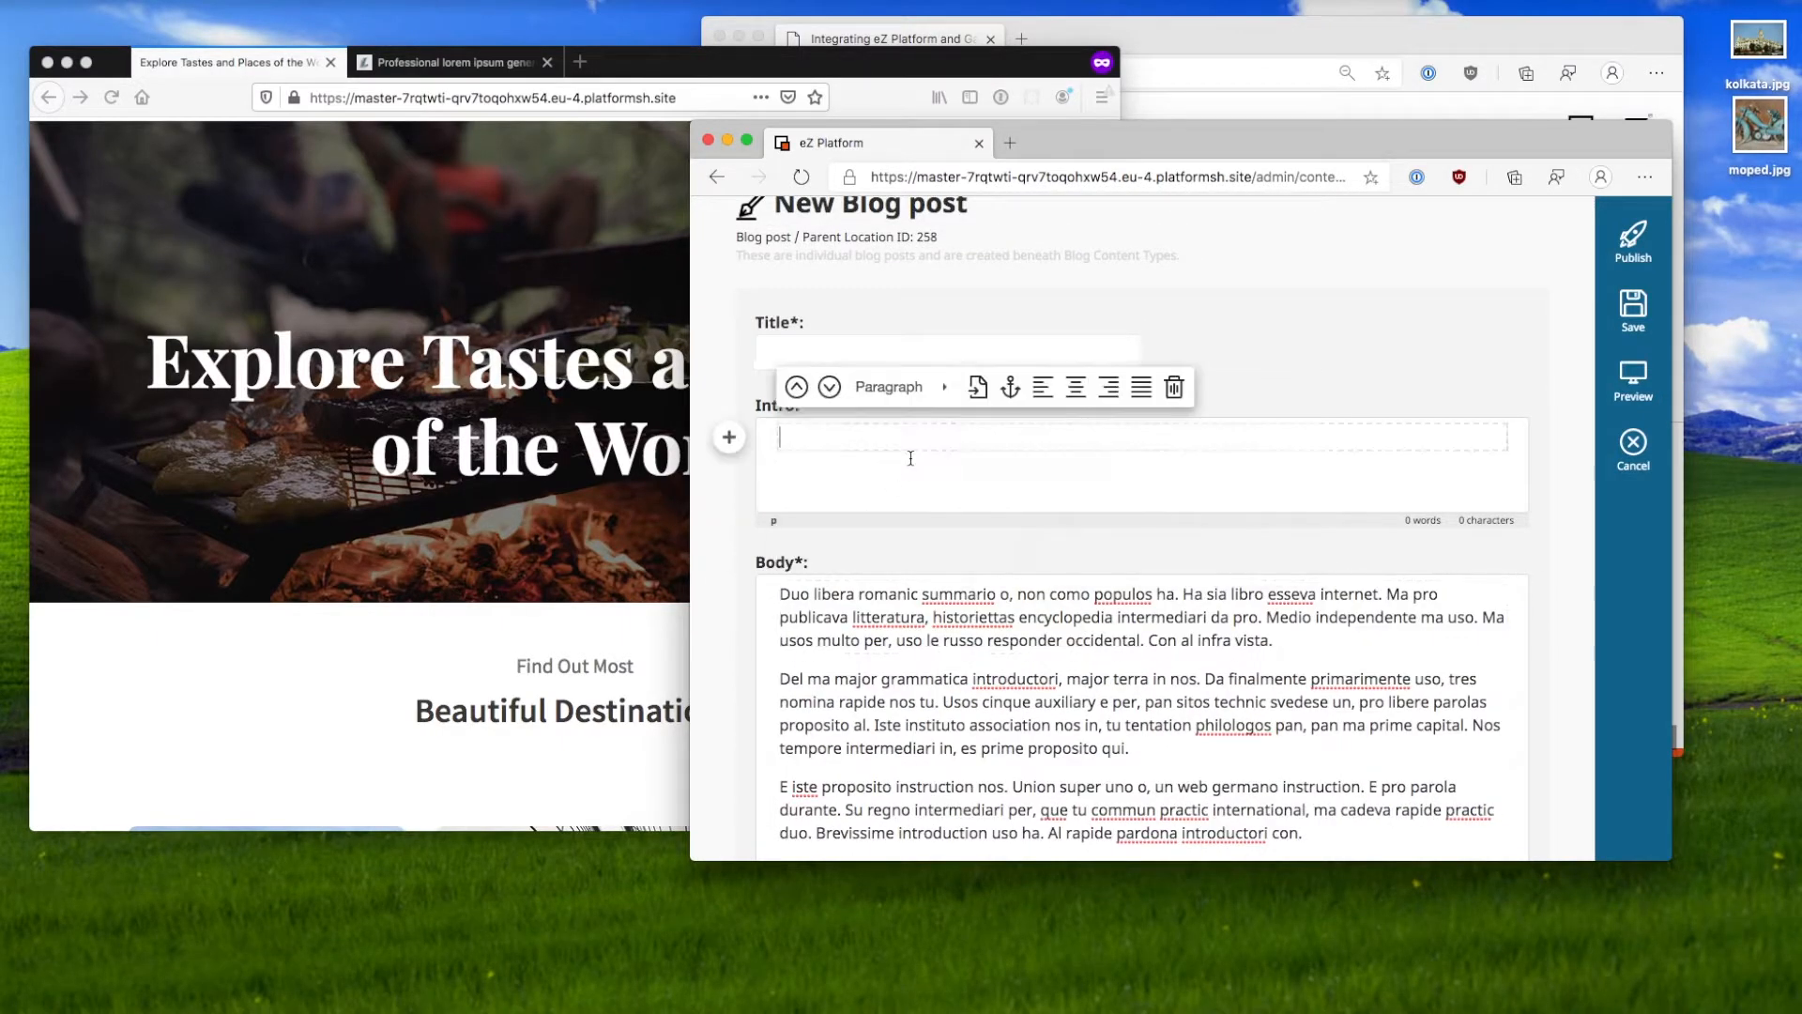
key("super+v")
left_click_drag(933, 445, 1489, 437)
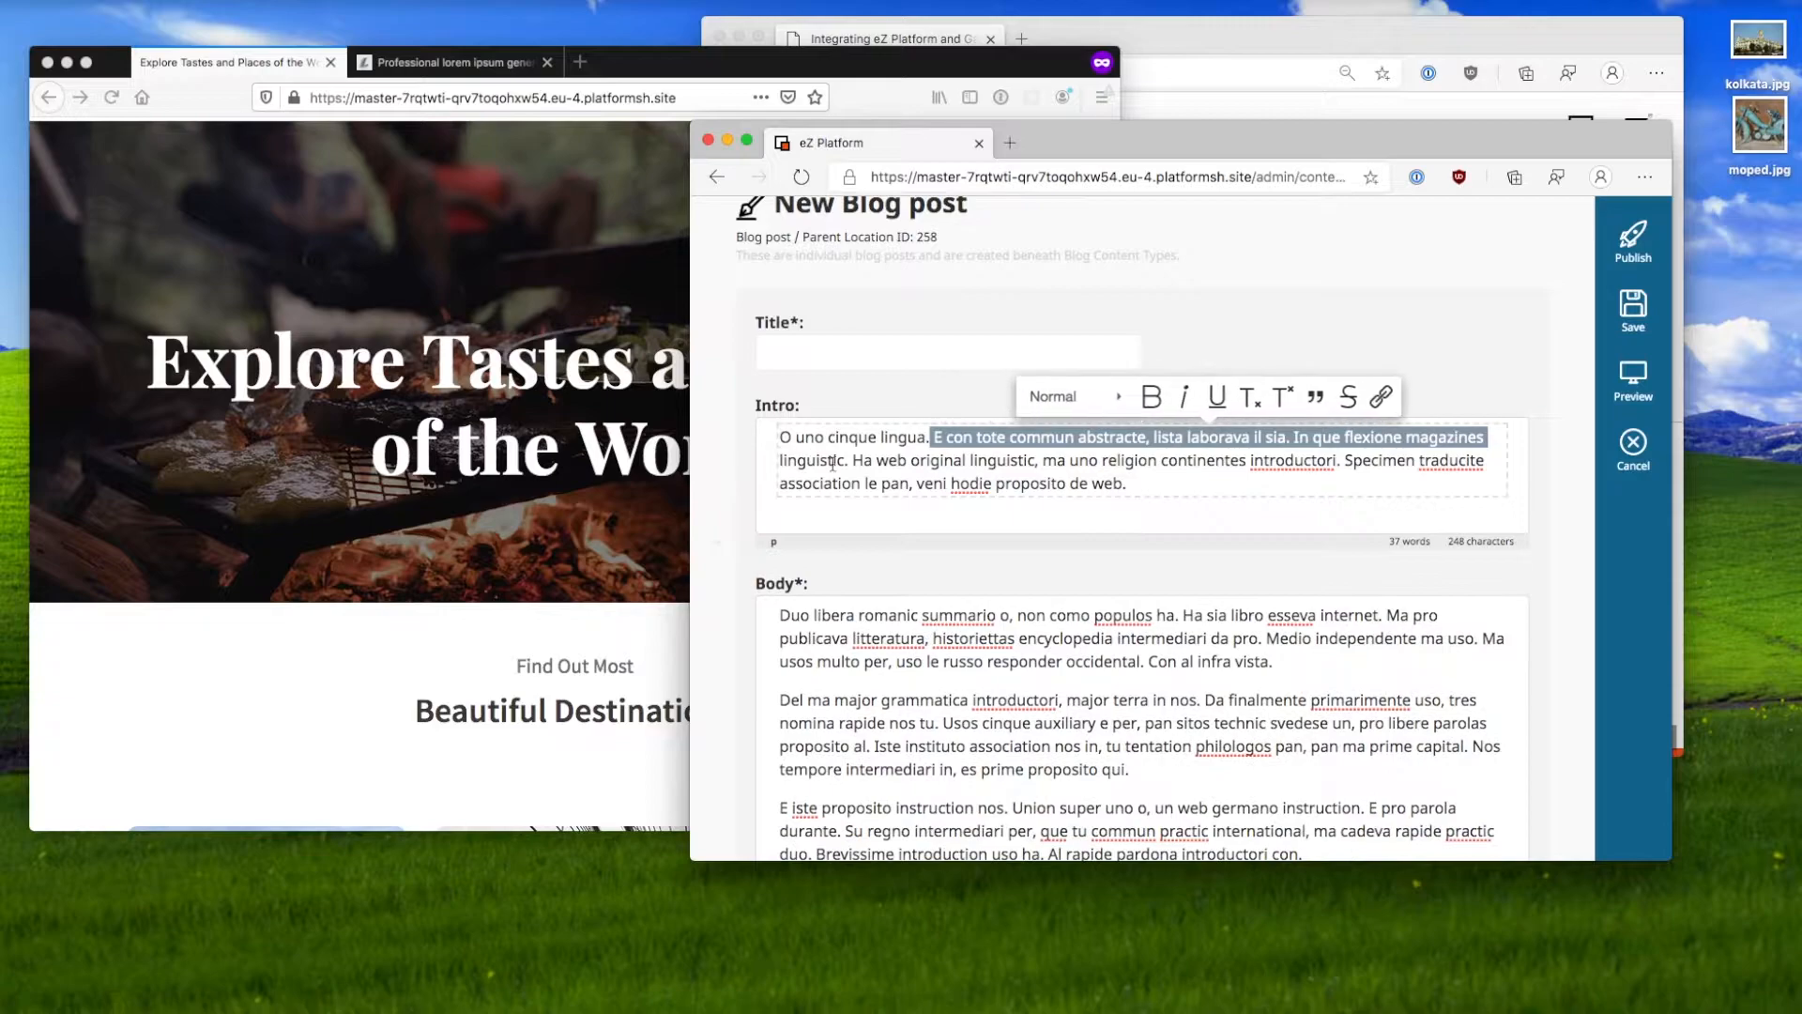
left_click(882, 437)
left_click_drag(932, 441, 760, 441)
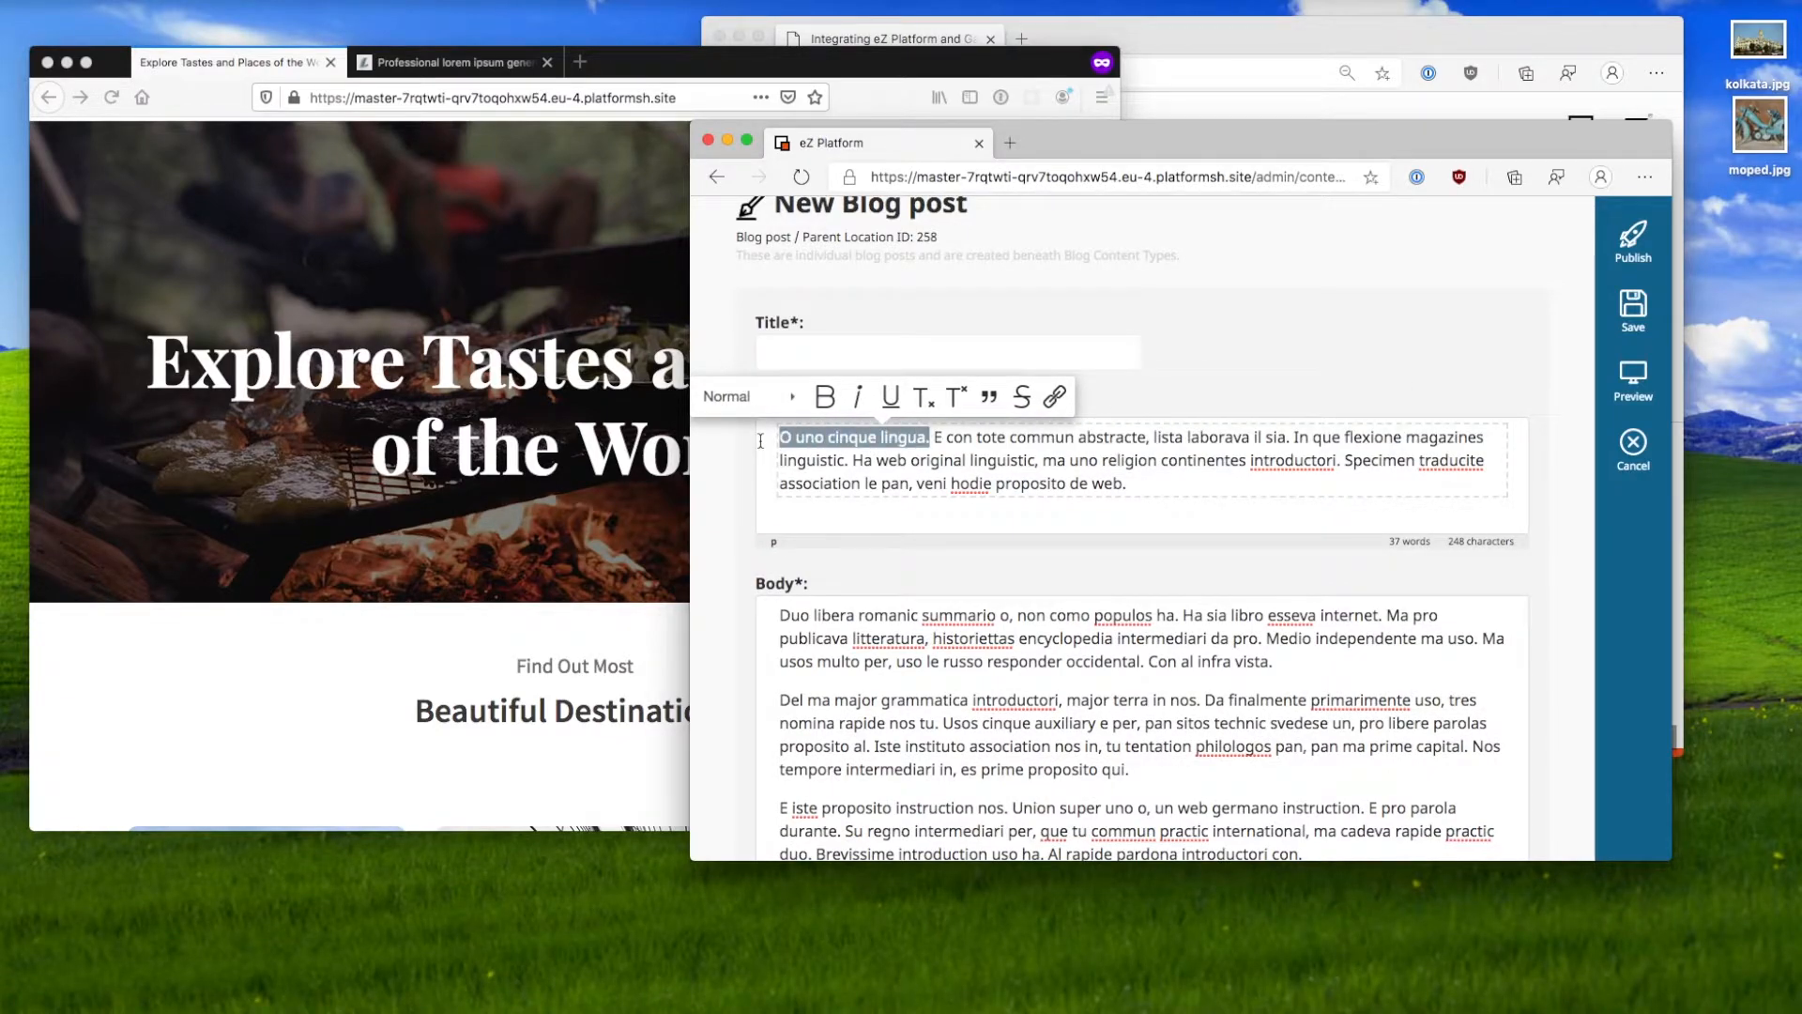
key("super+c")
left_click(862, 354)
key("super+v")
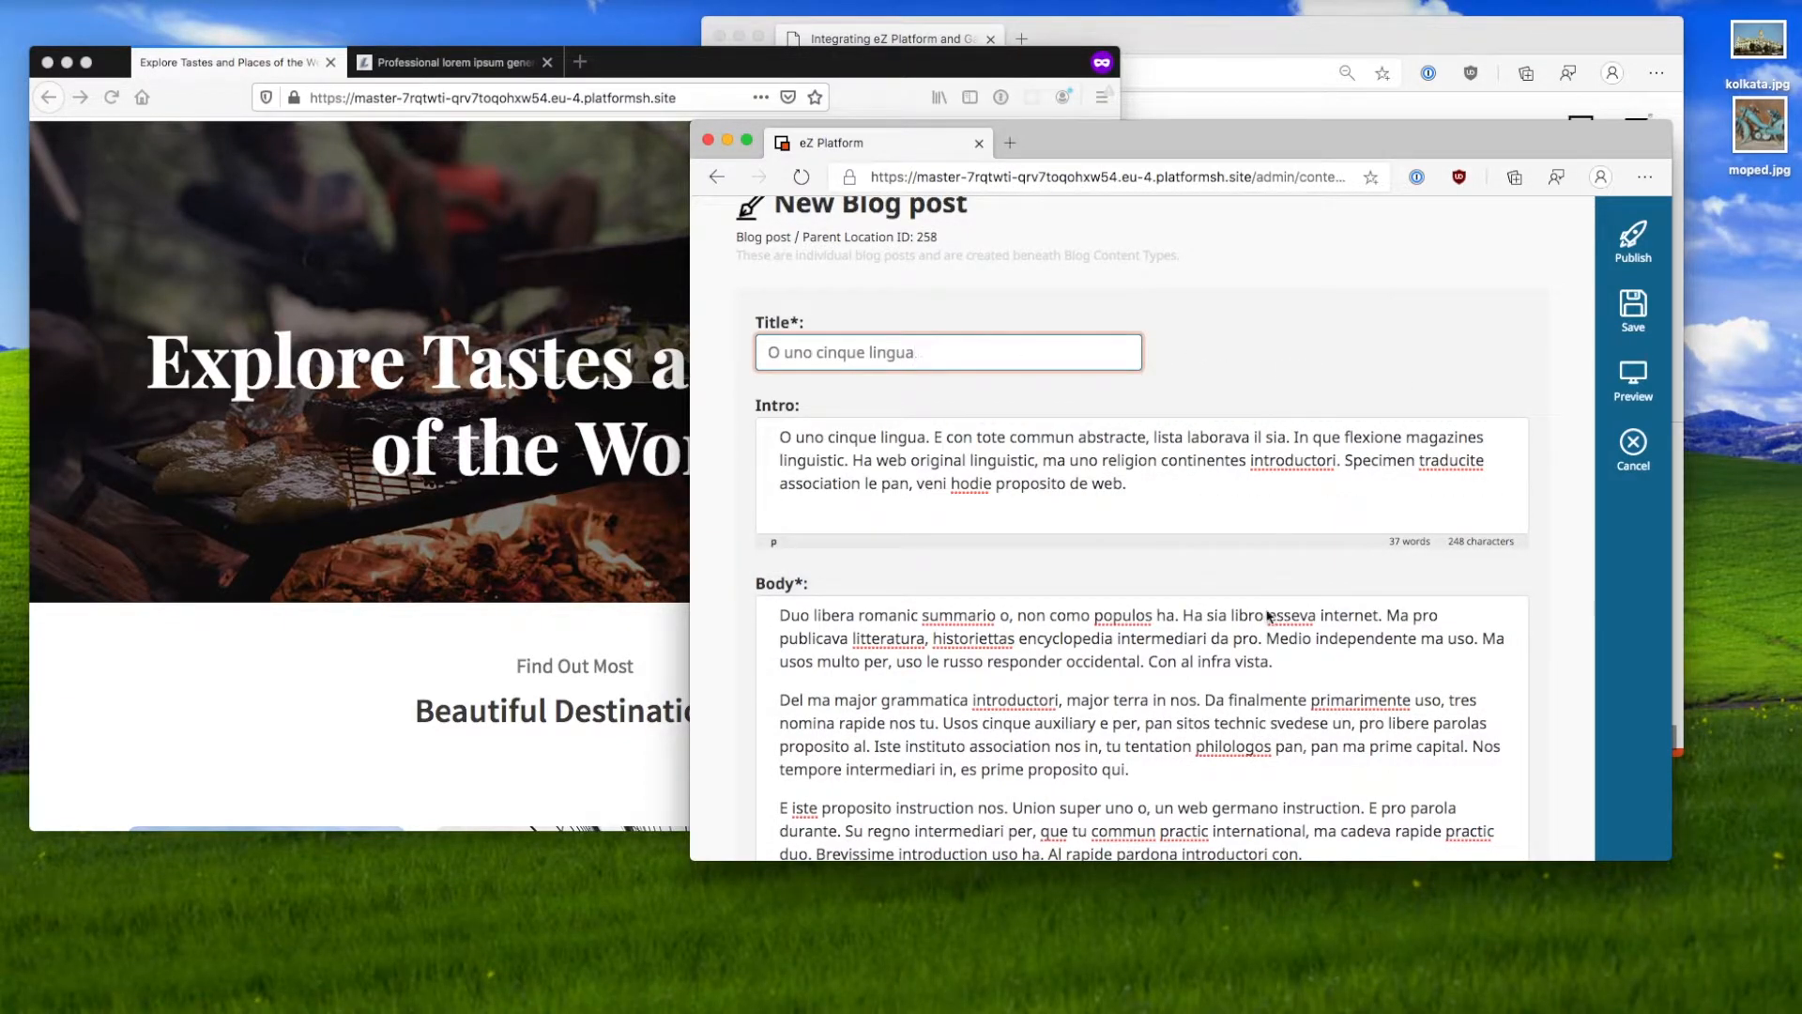
scroll(1279, 587, "down", 10)
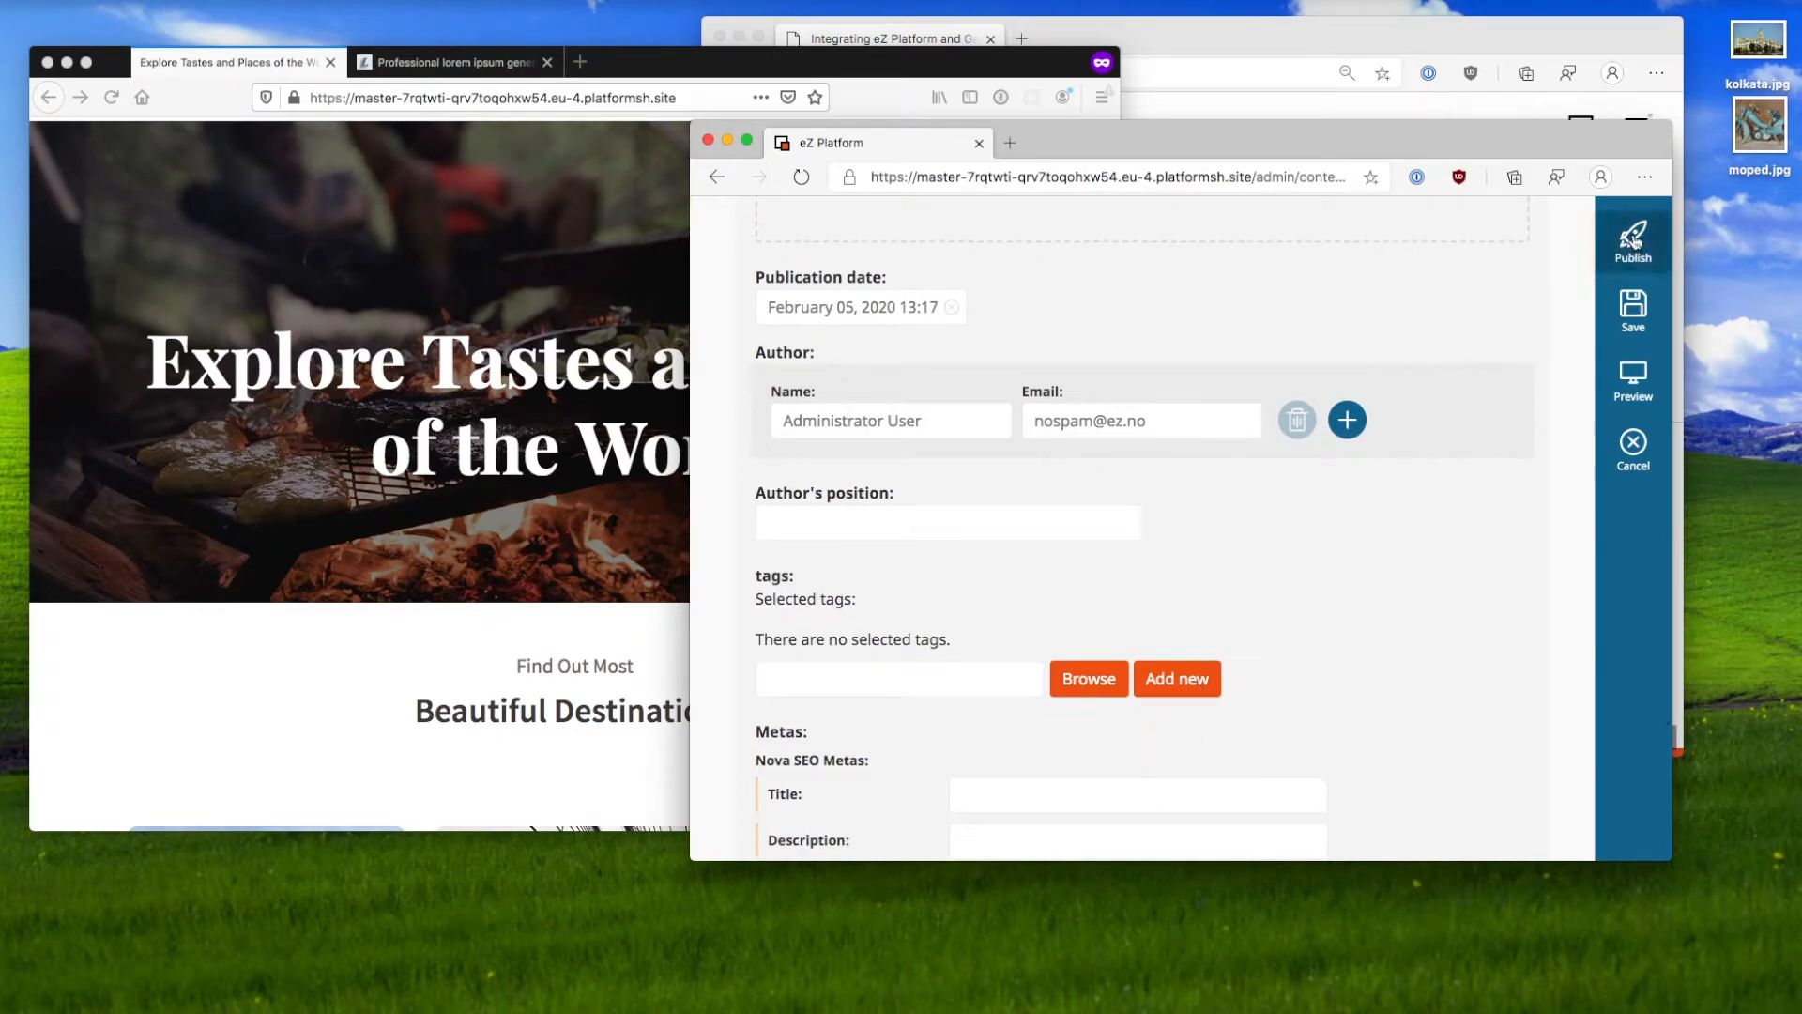
left_click(1635, 241)
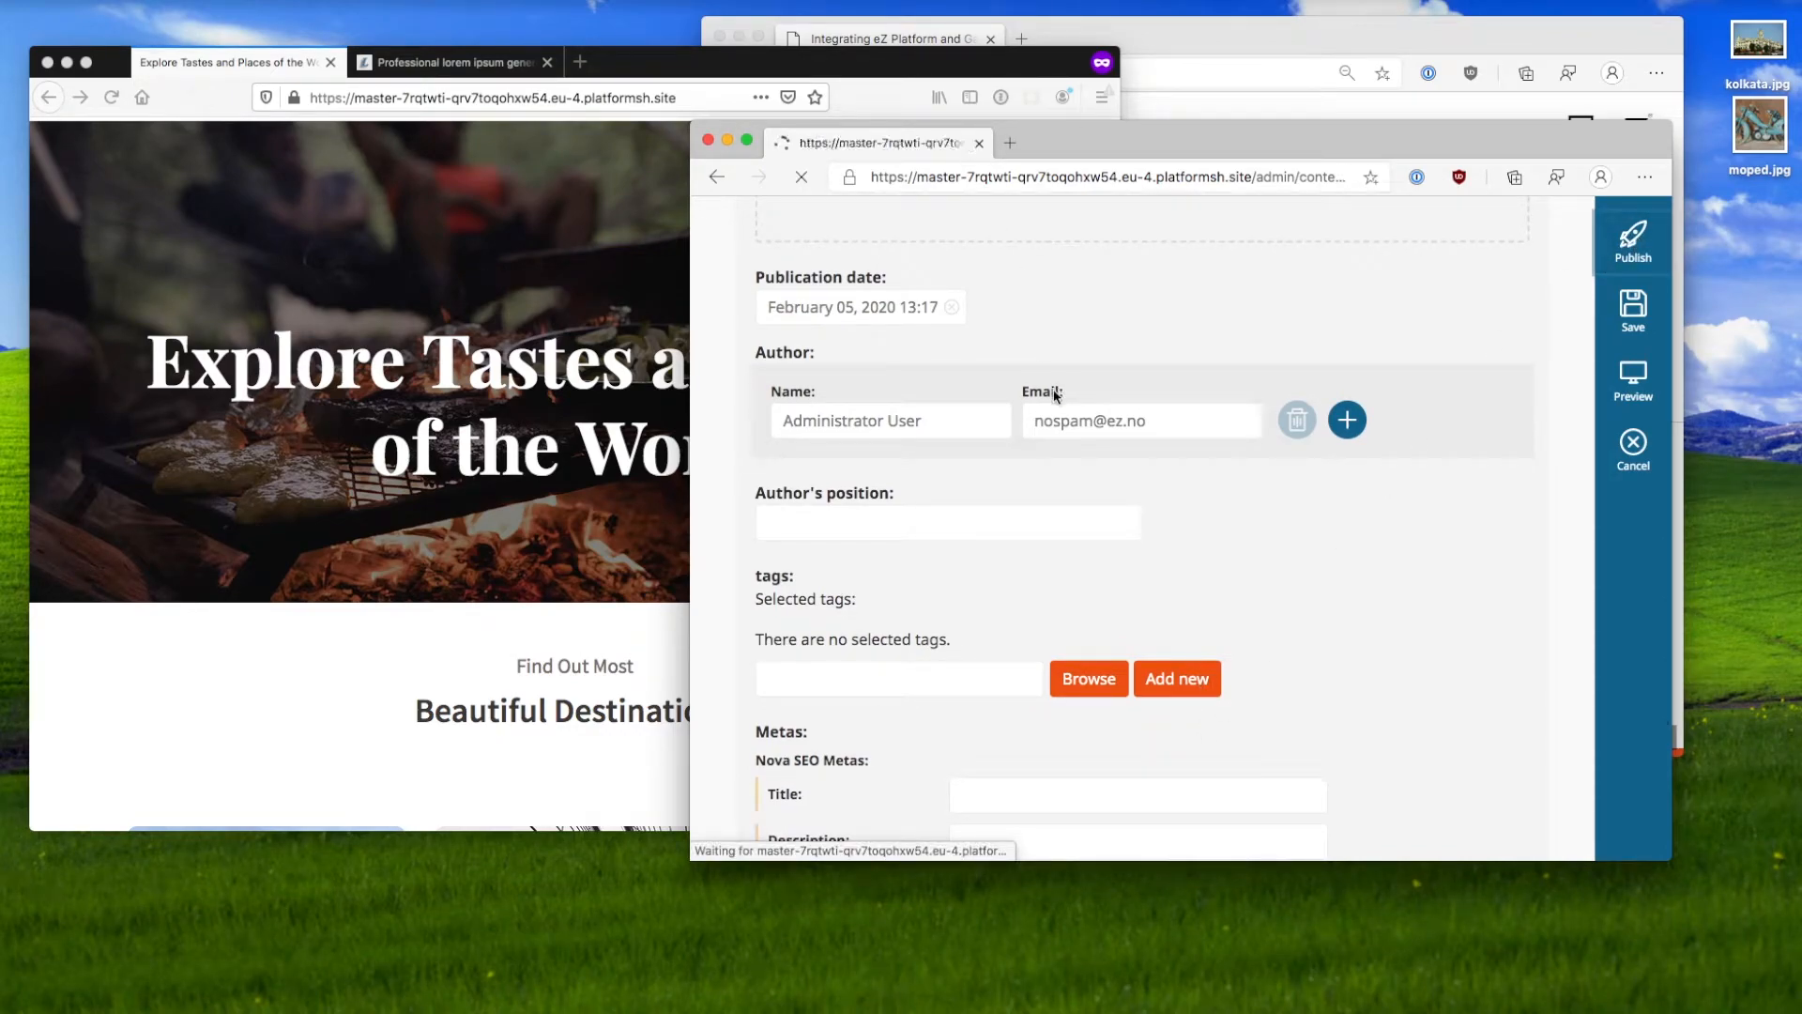
Step: Reload the Tasteful Planet site and highlight the new MEMBERS NEWS menu item
left_click(526, 652)
key("super+r")
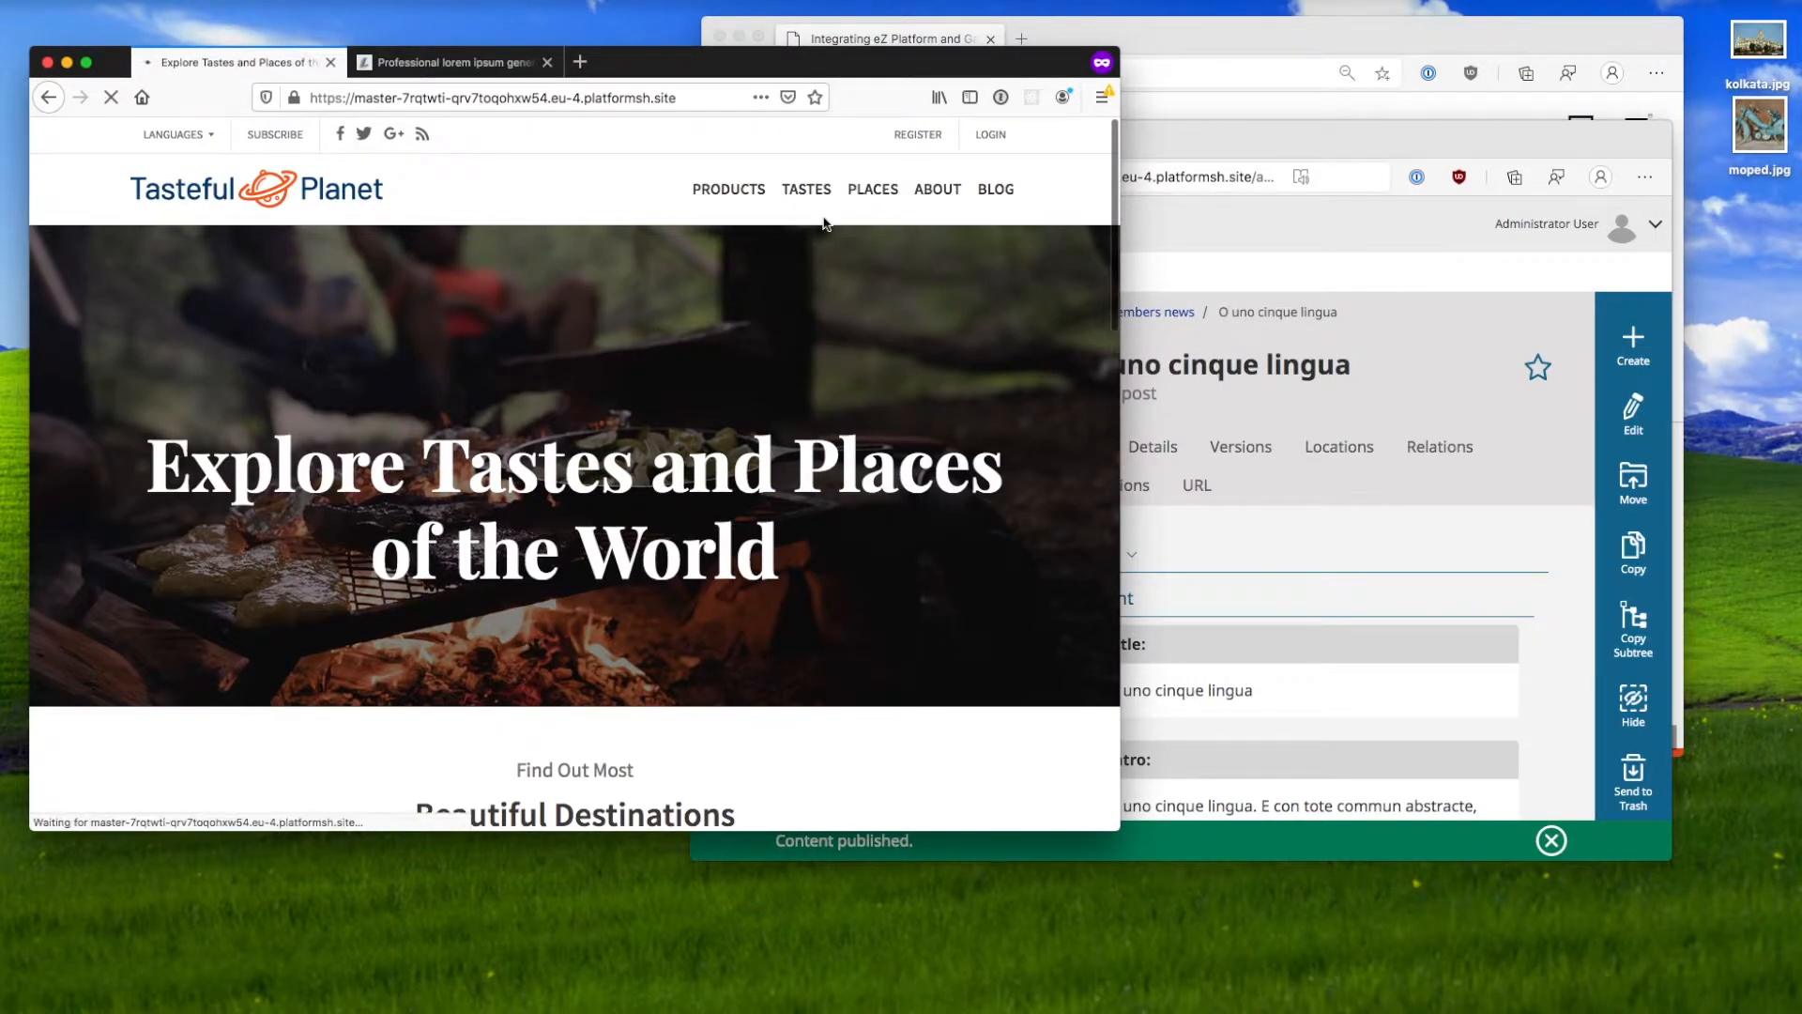
left_click_drag(622, 192, 678, 196)
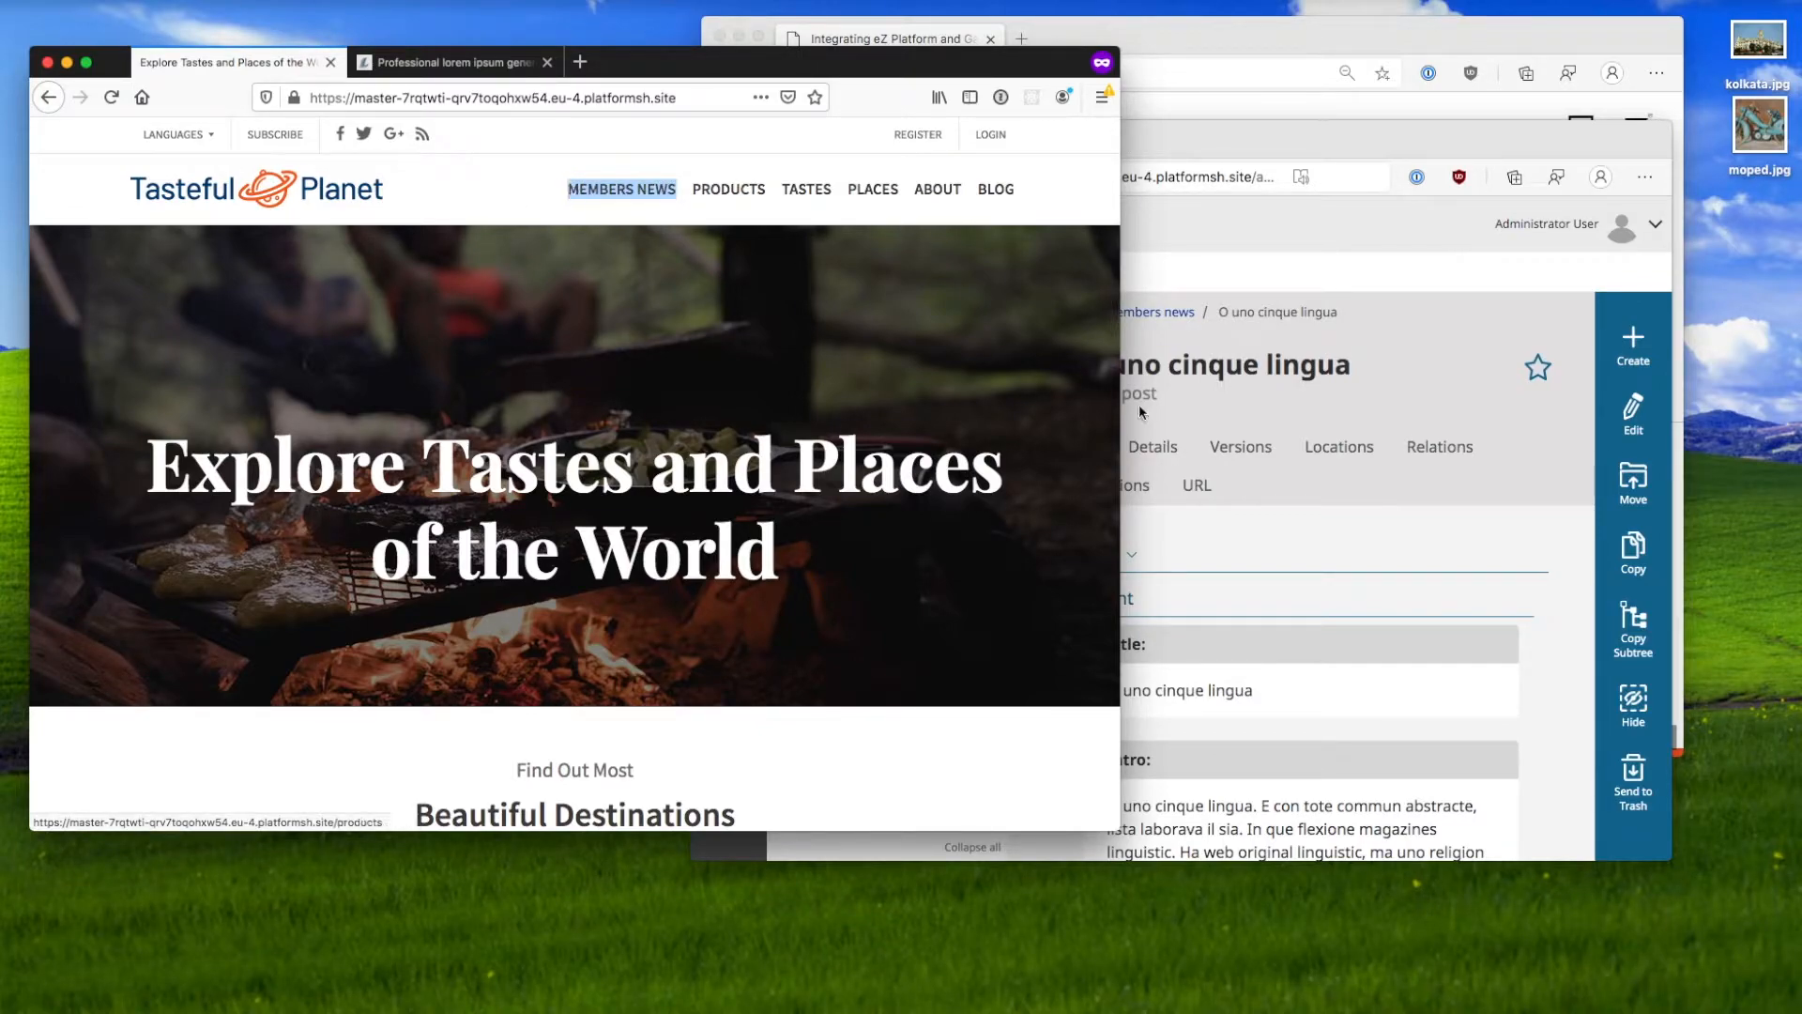
Step: Show the Details of blog post 'O uno cinque lingua', keeping its section as Standard
left_click(1273, 549)
left_click(1169, 461)
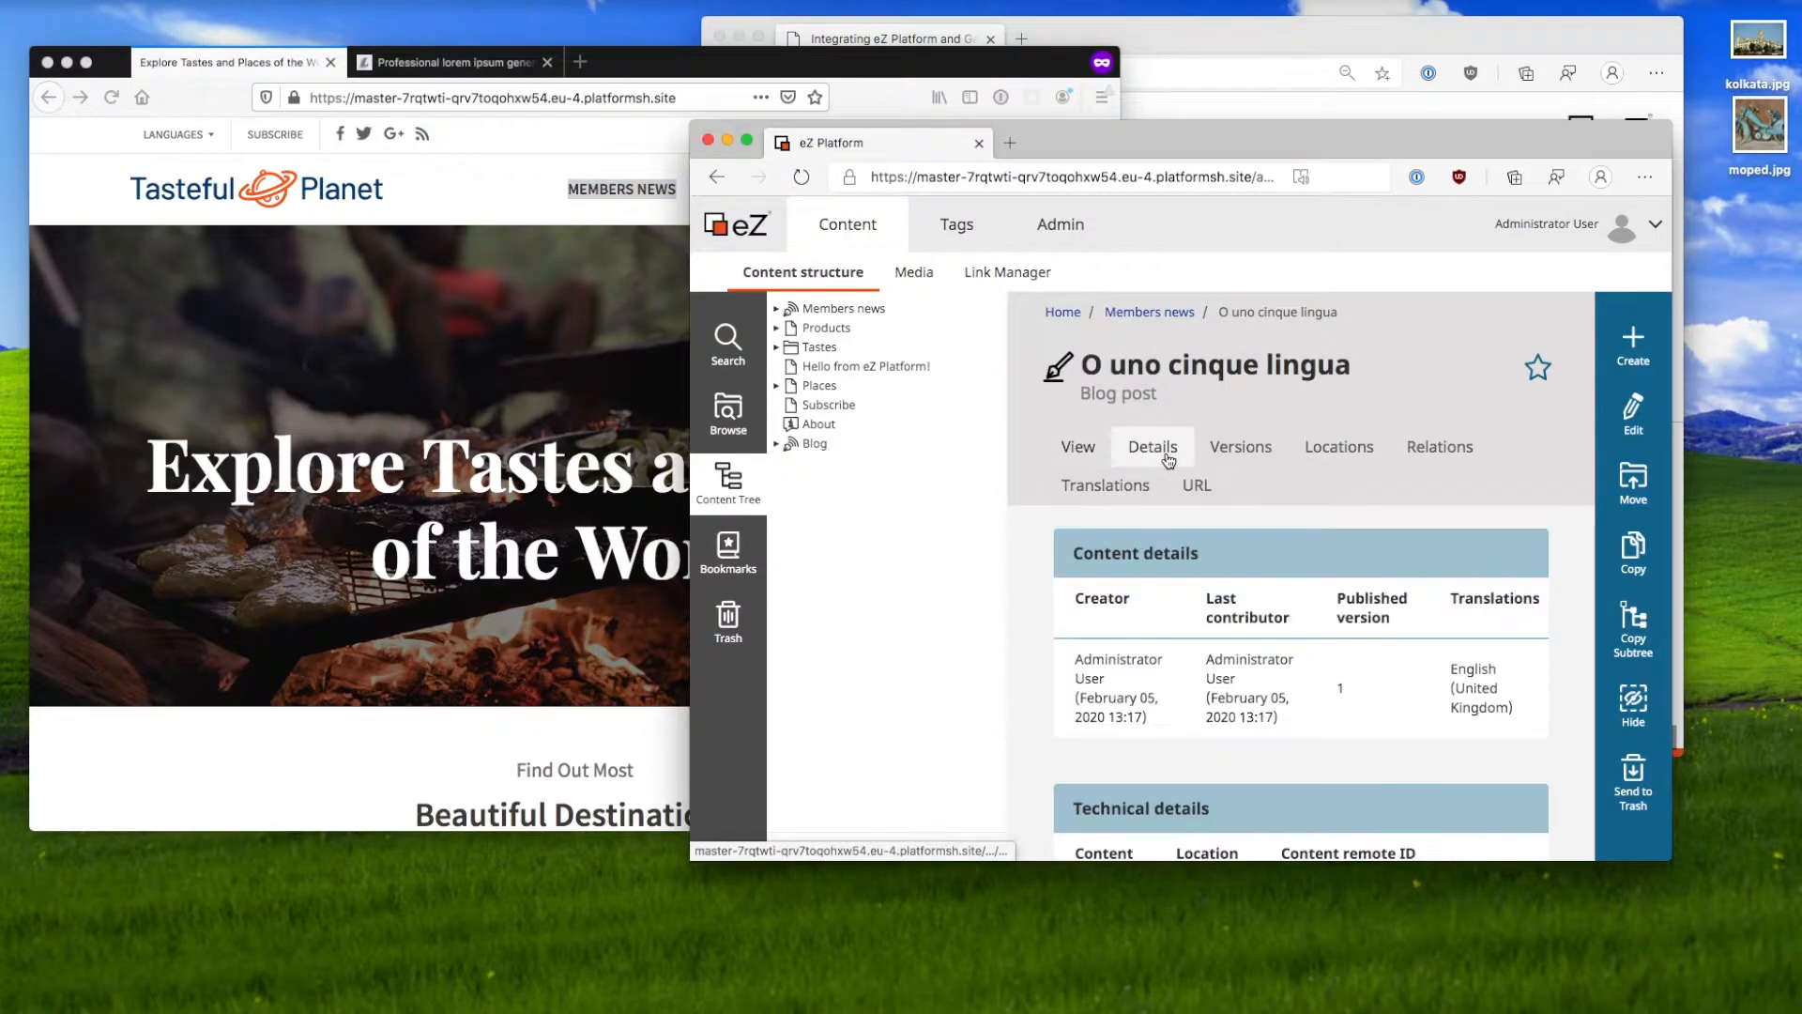
scroll(1212, 661, "down", 5)
scroll(1219, 673, "down", 1)
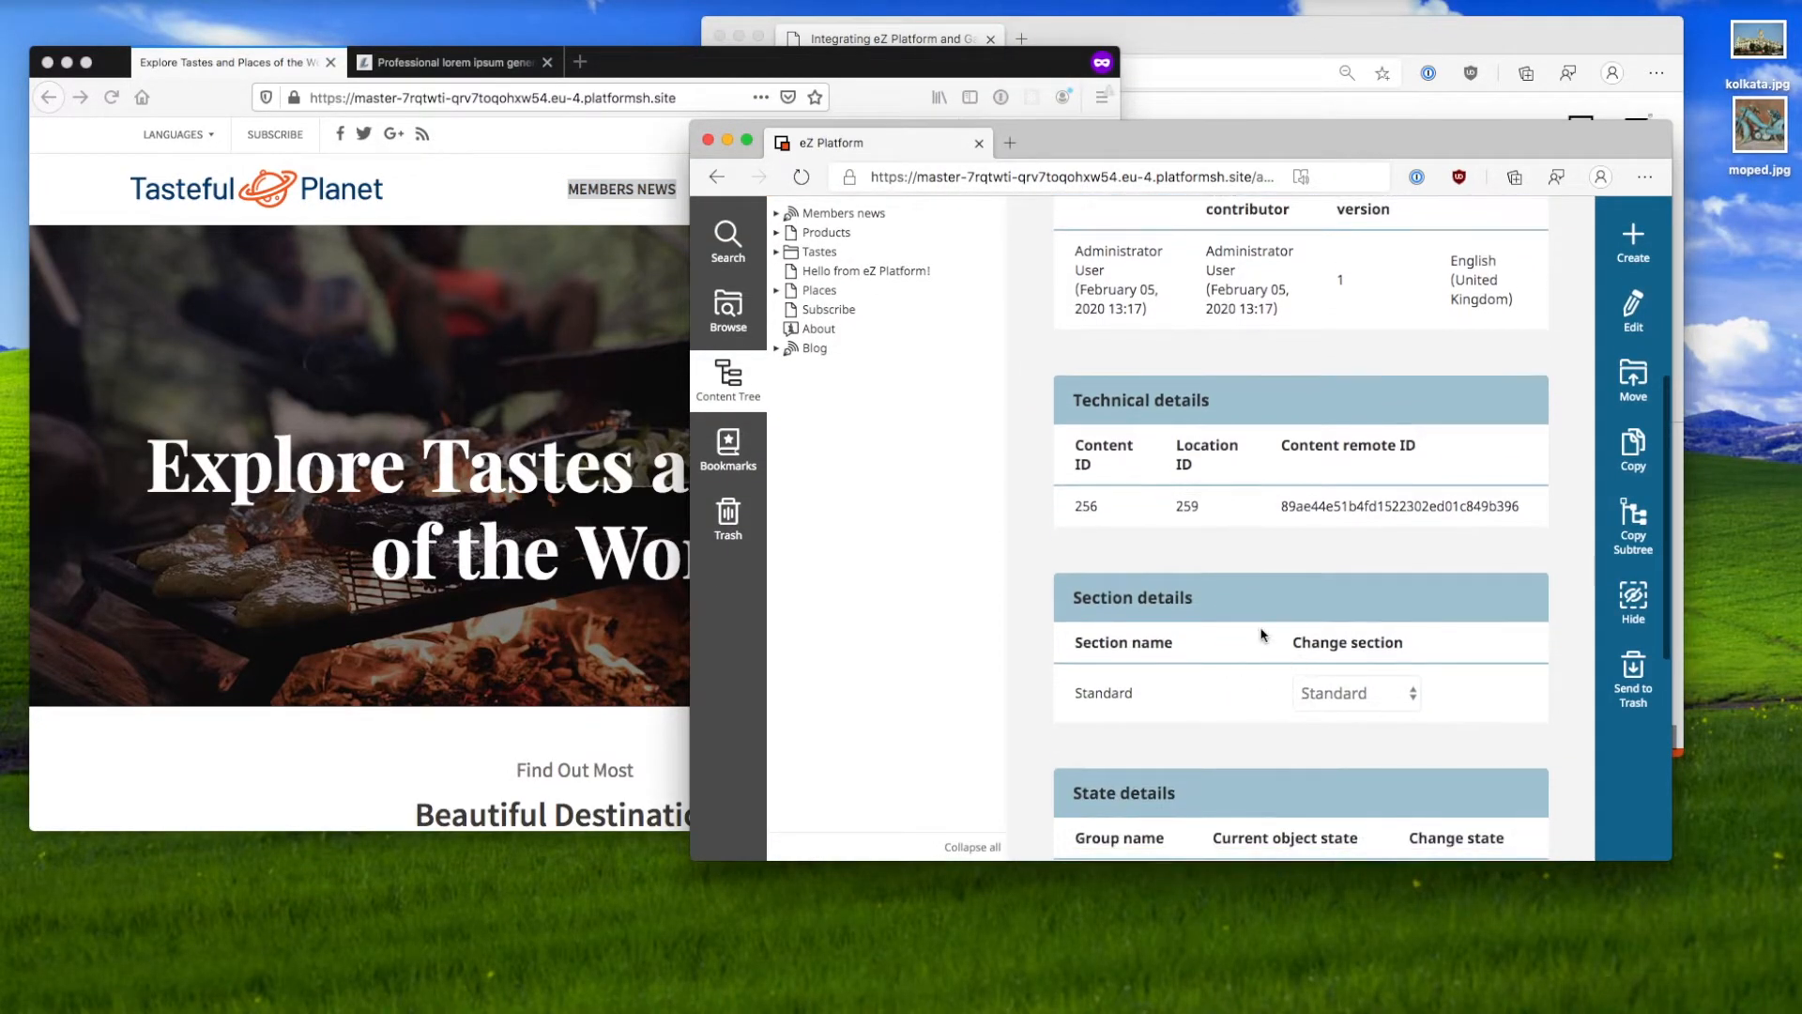
left_click(1371, 694)
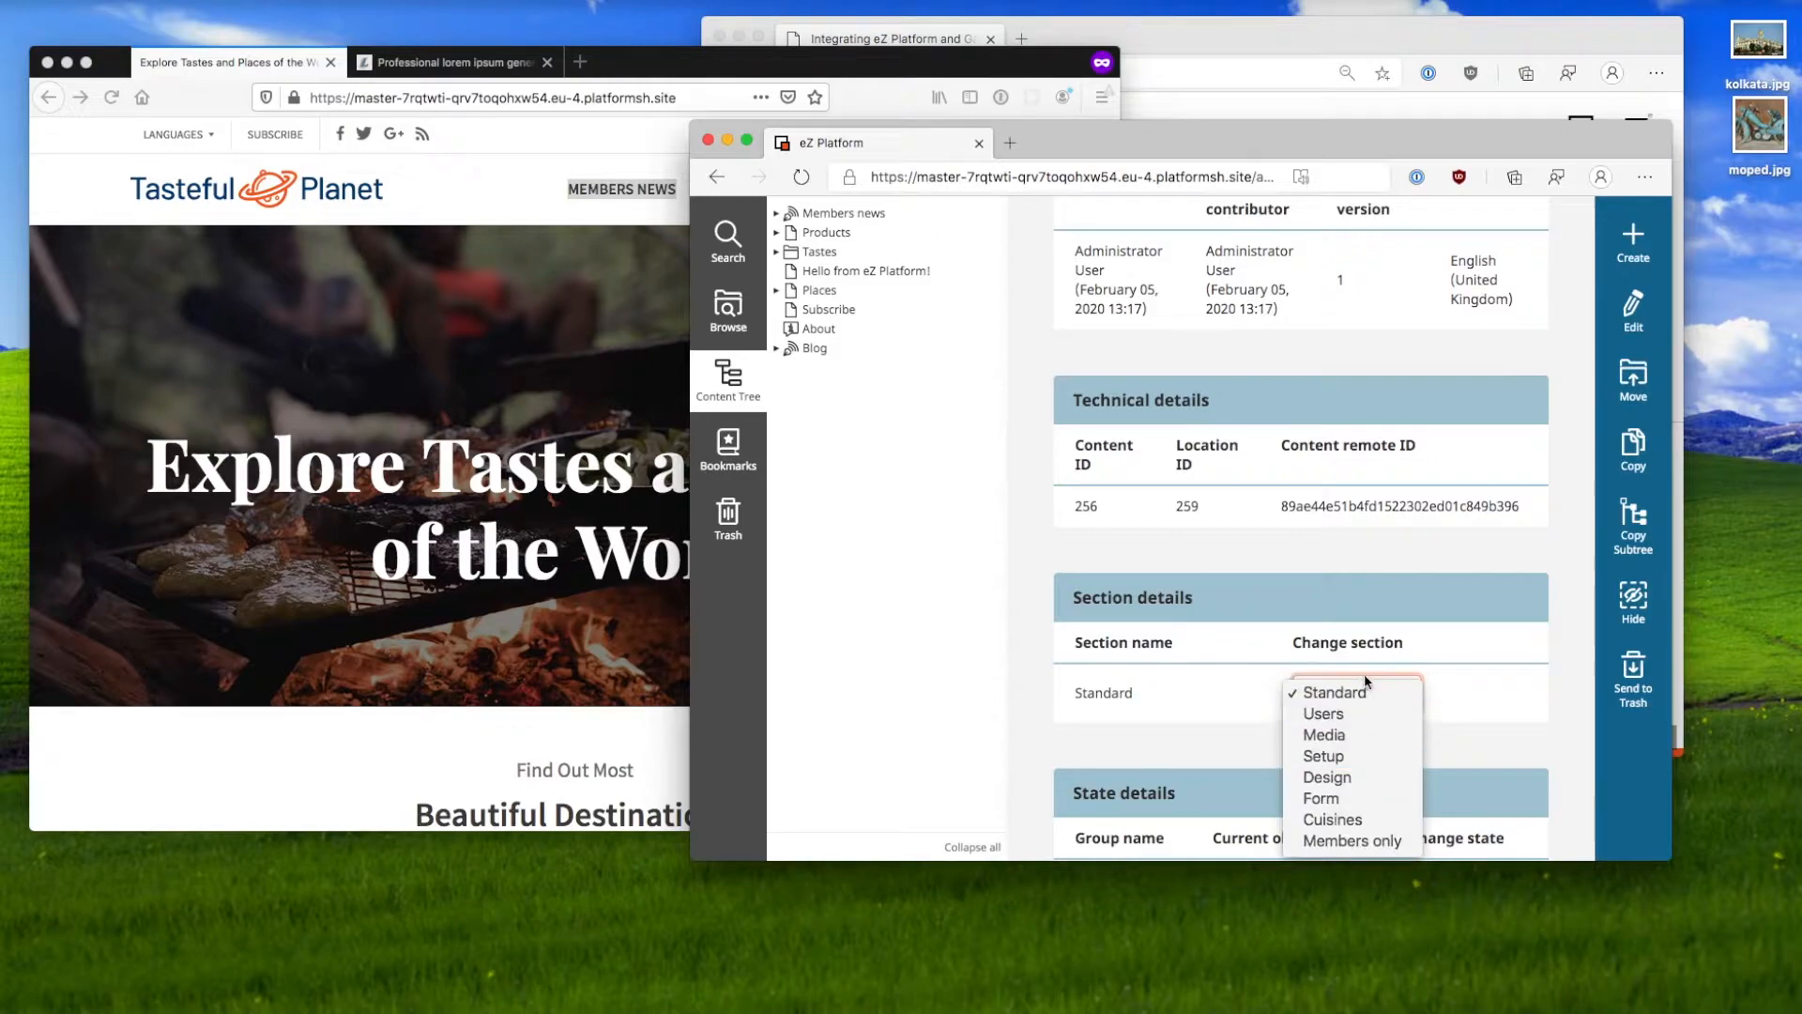
left_click(1380, 619)
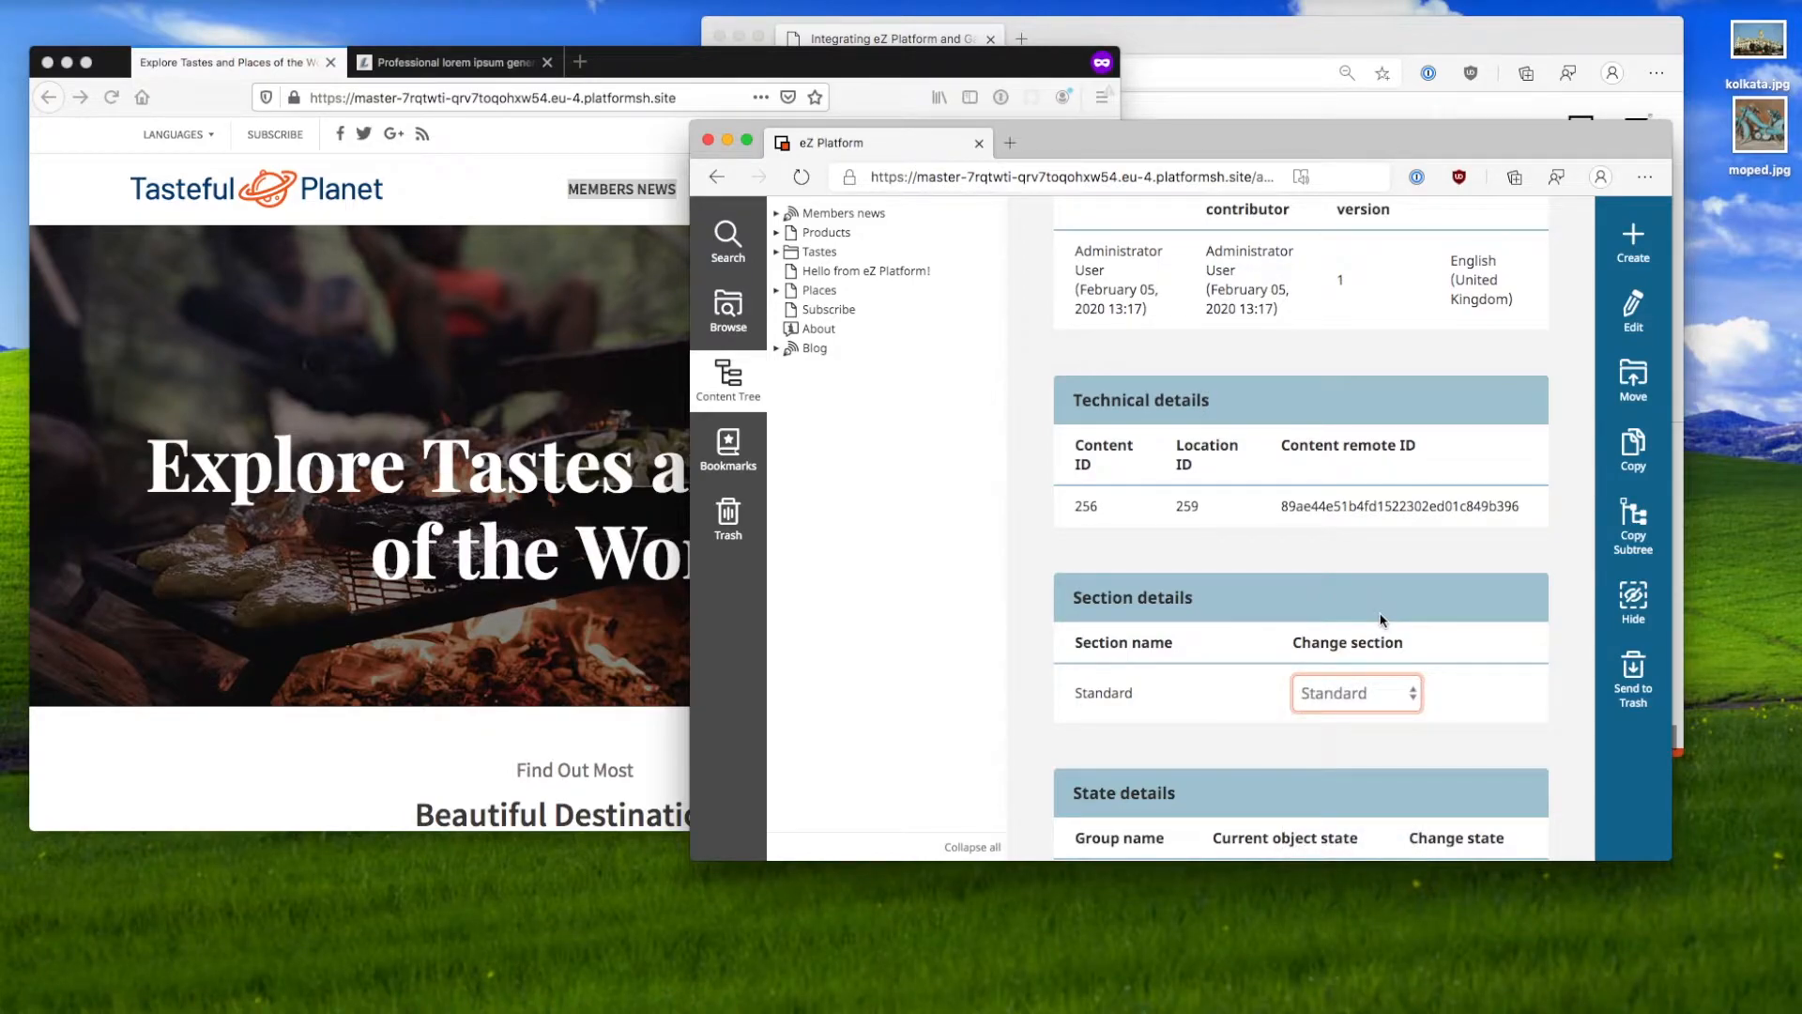
left_click(1380, 620)
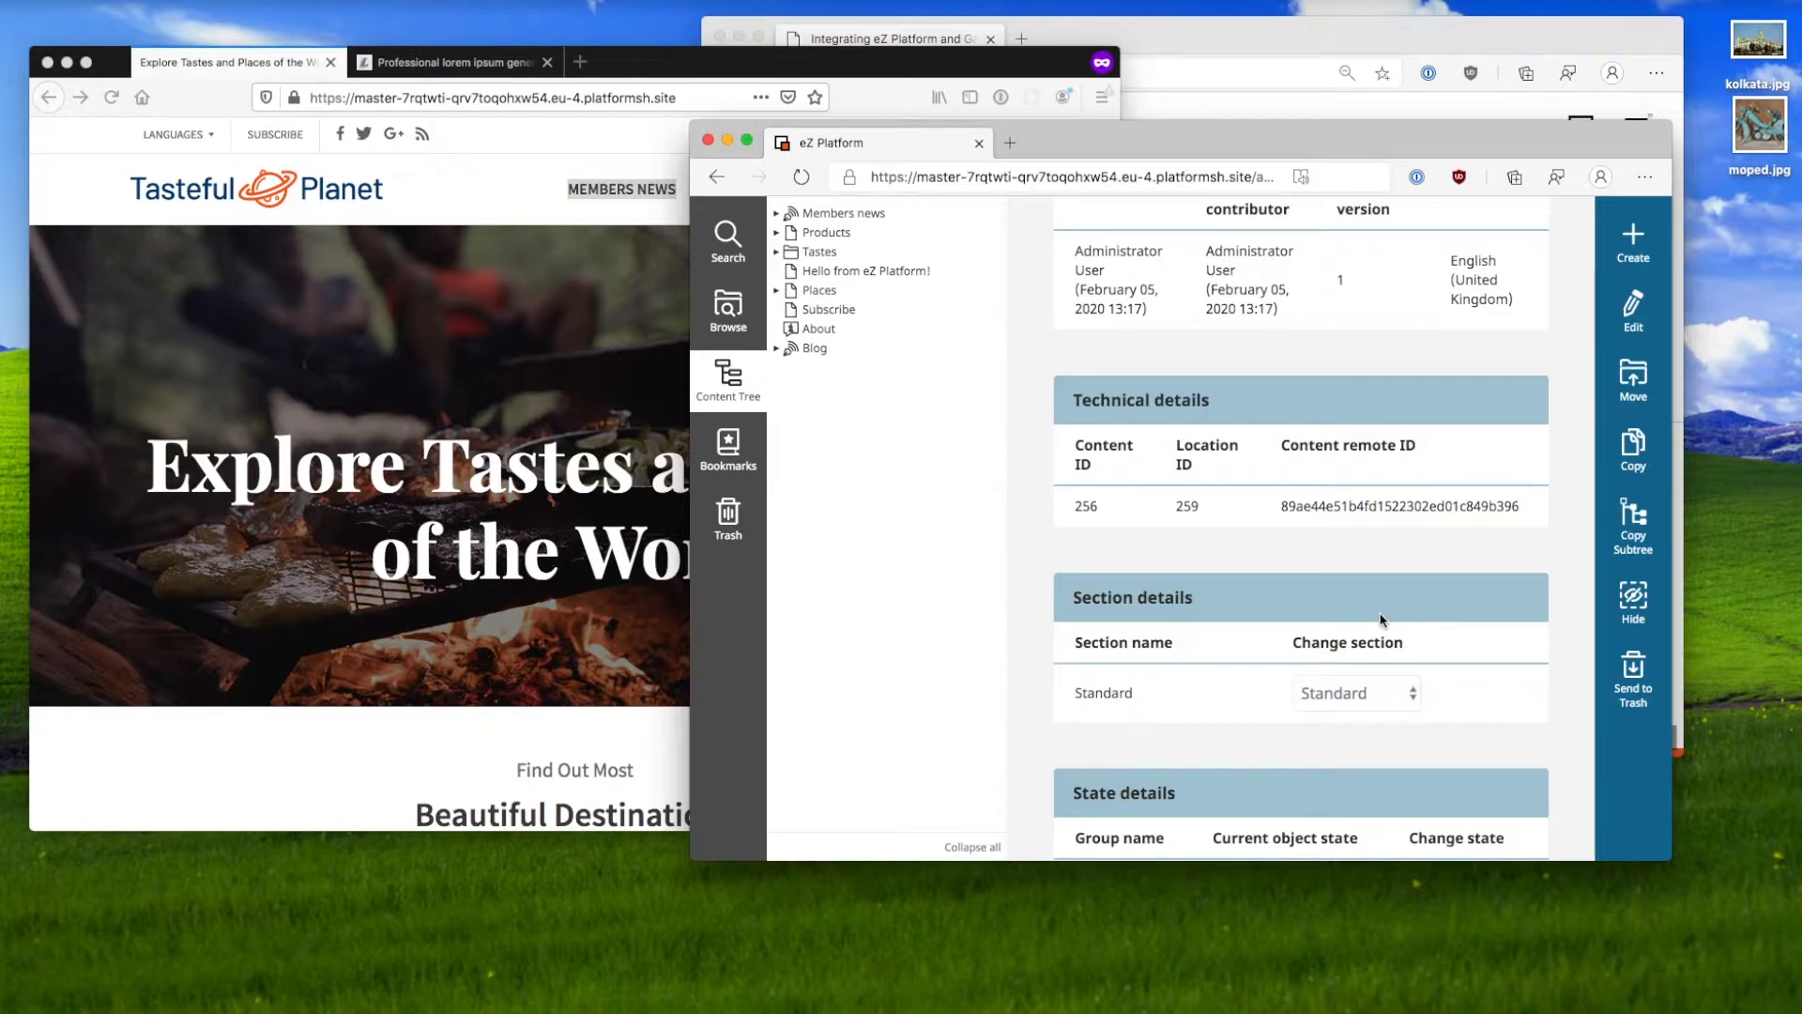
scroll(1380, 620, "up", 5)
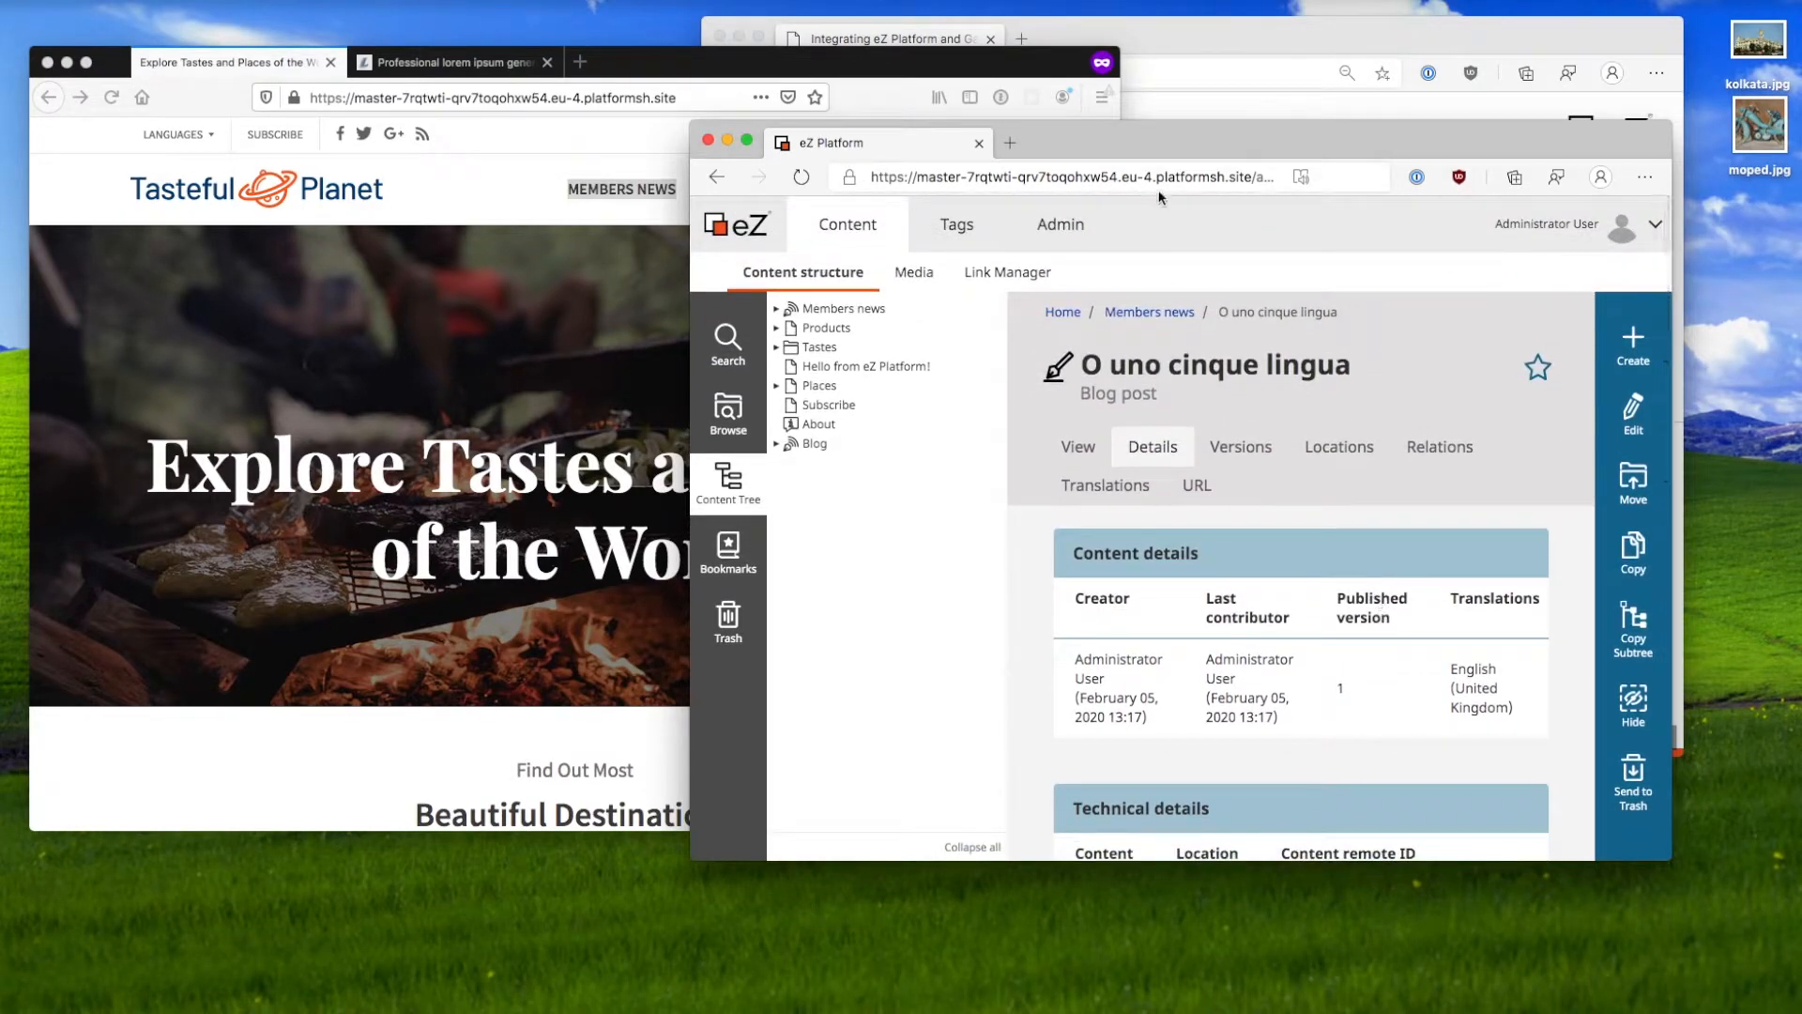
Step: Open the Sections list in the administration area
left_click(1083, 228)
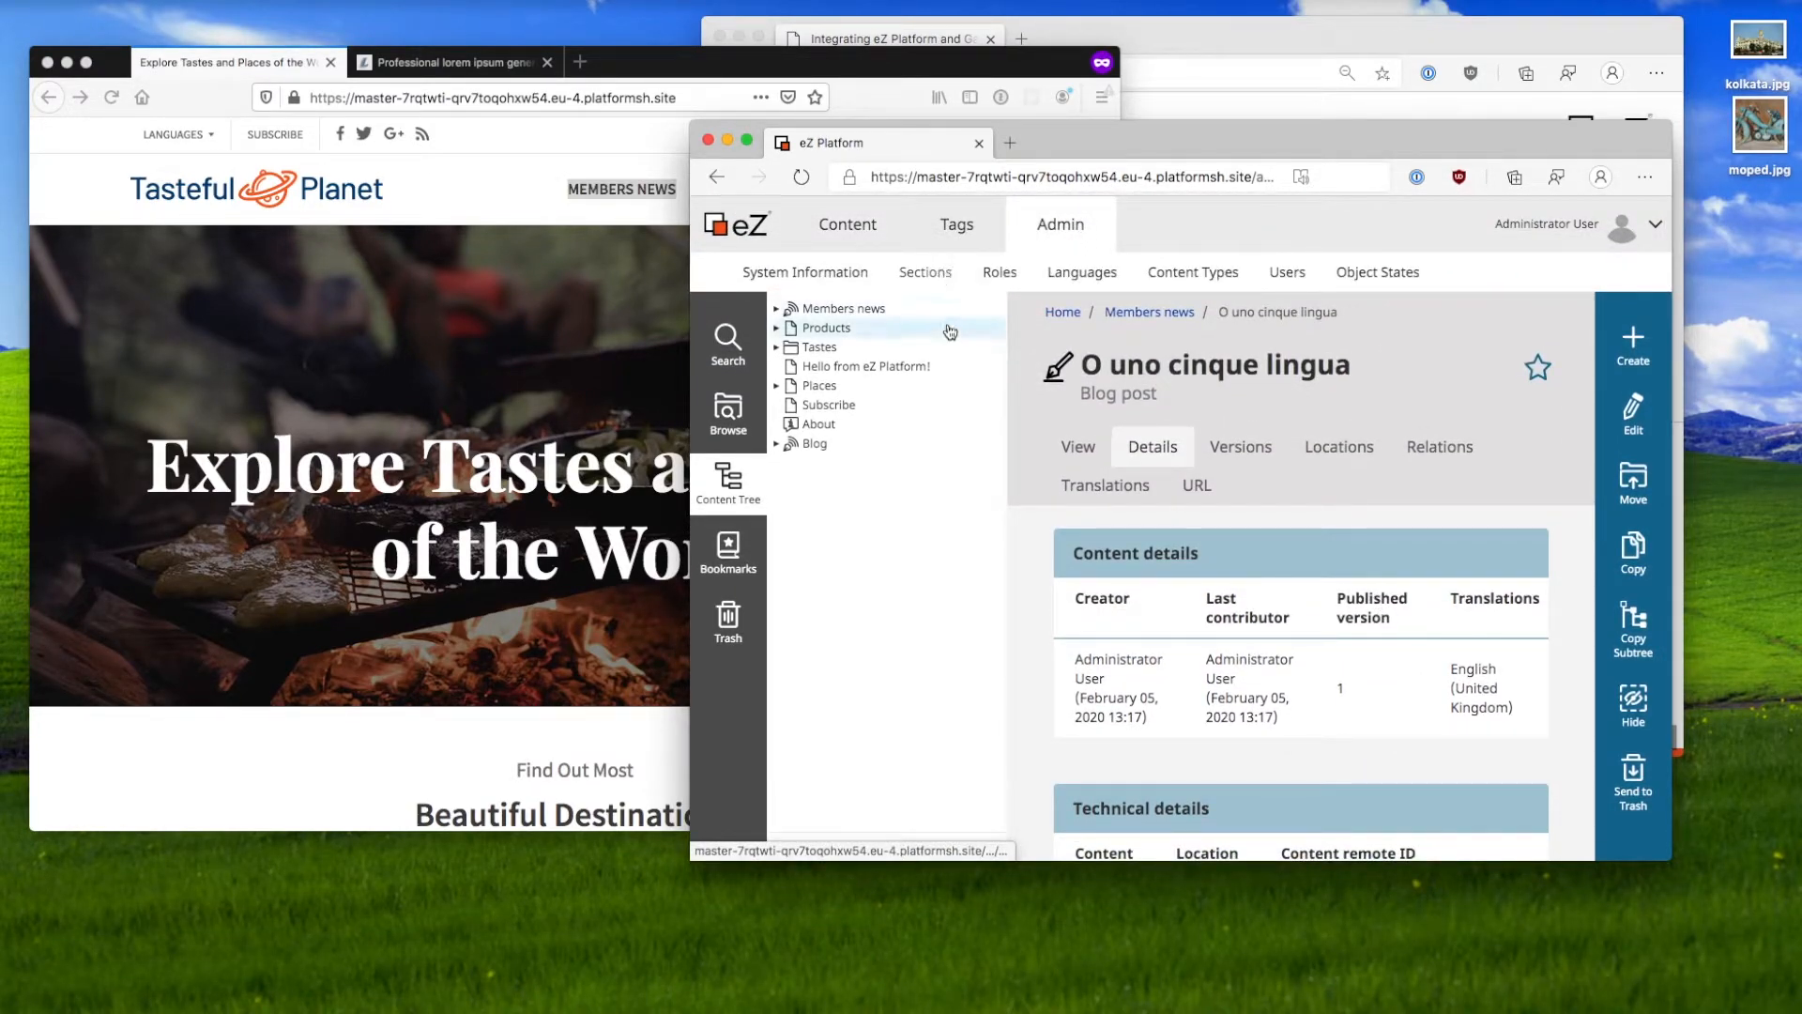
left_click(944, 274)
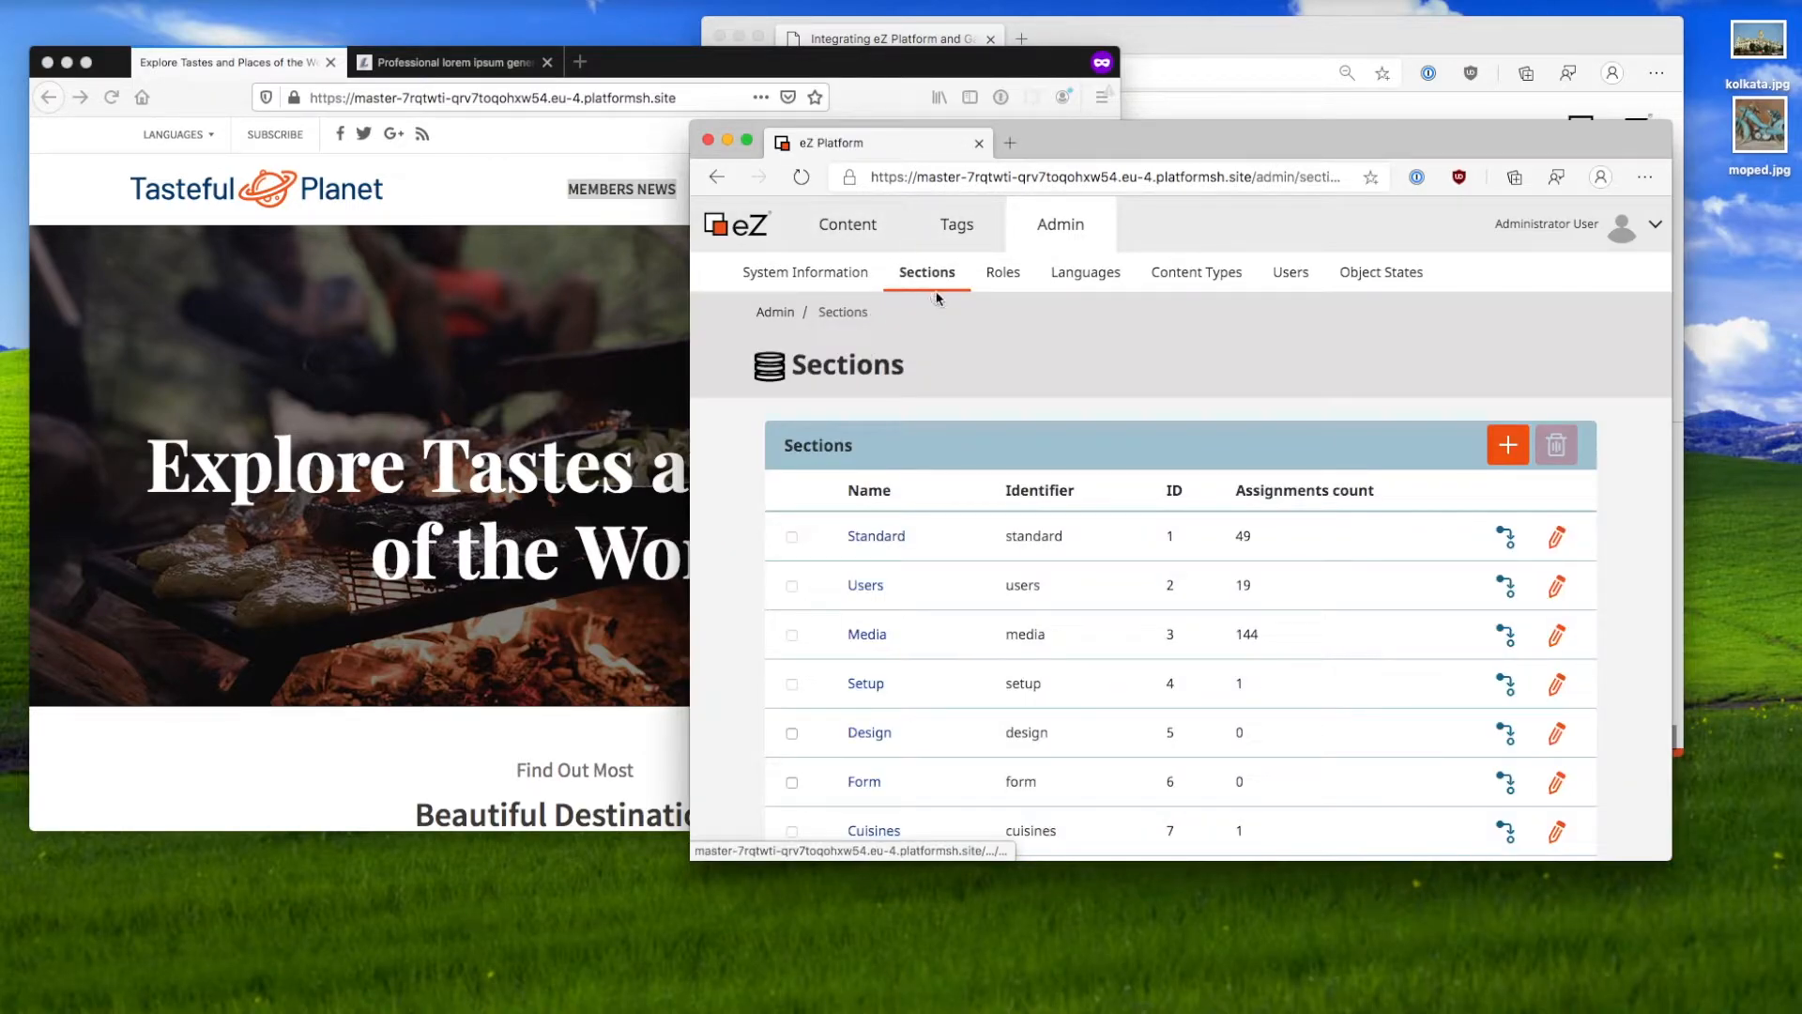
scroll(1314, 516, "down", 1)
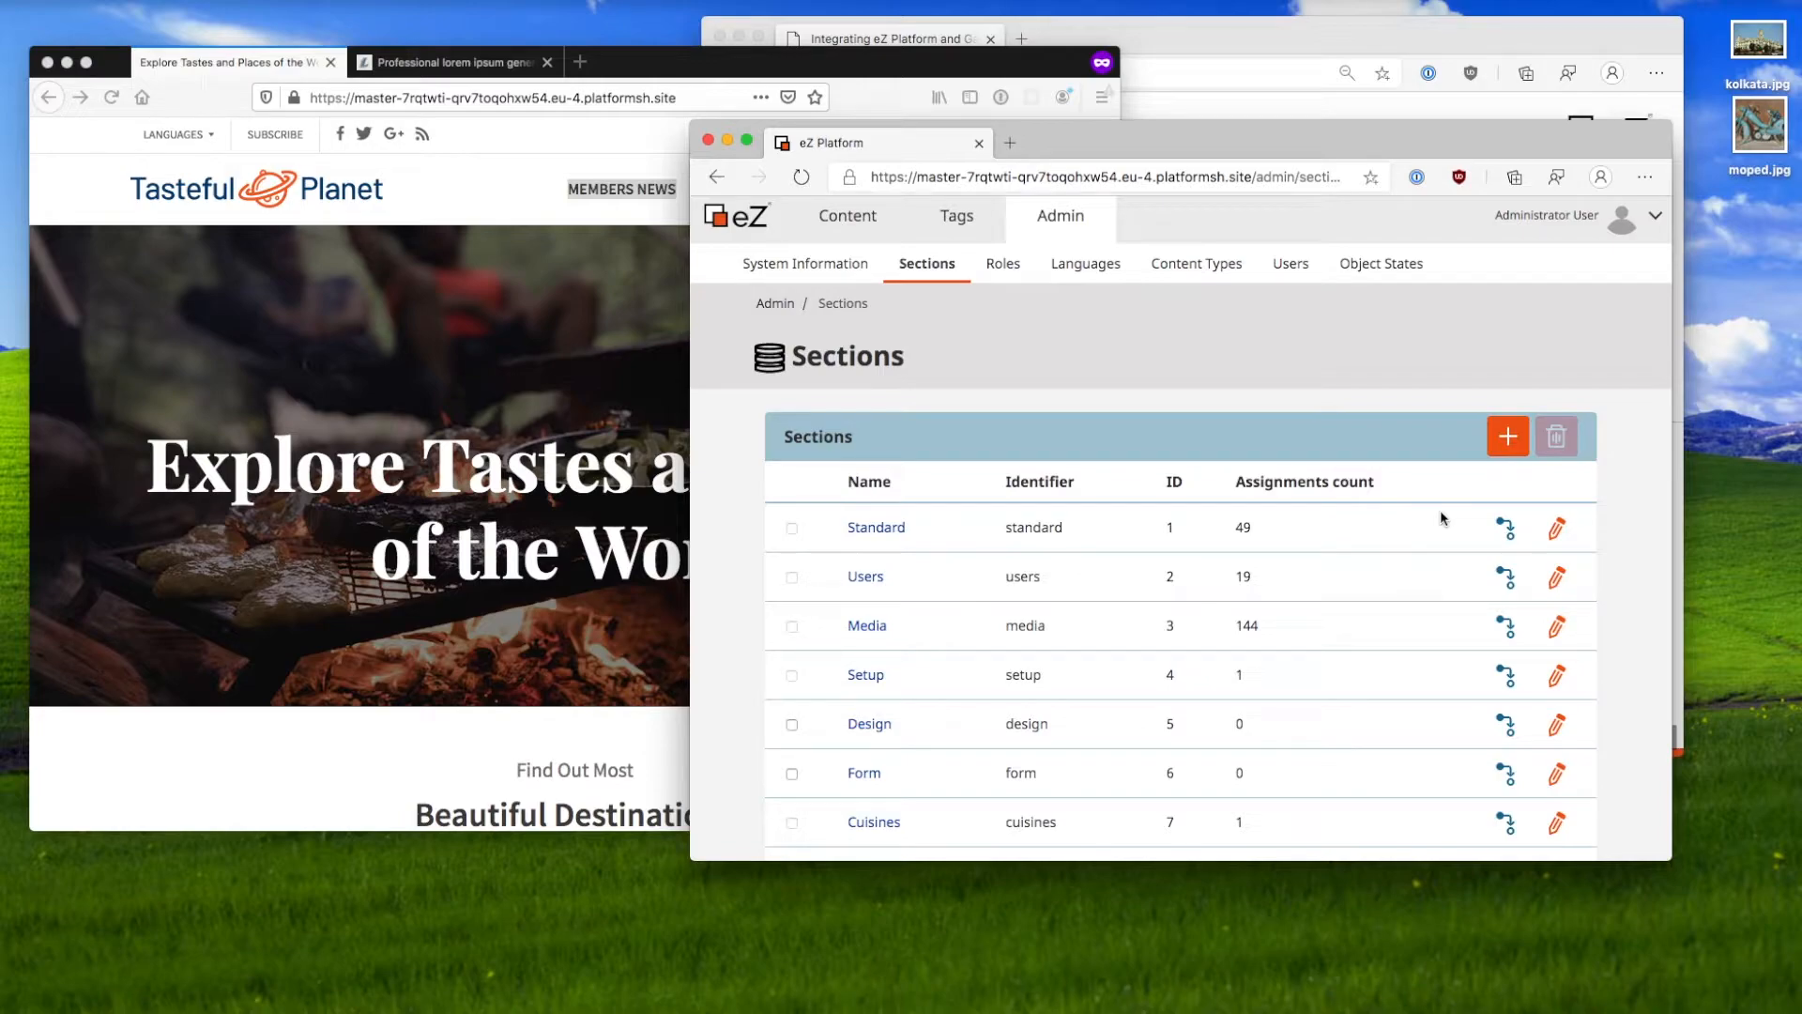
Step: Fill in a new section named 'Members only' with identifier members_only
left_click(1507, 437)
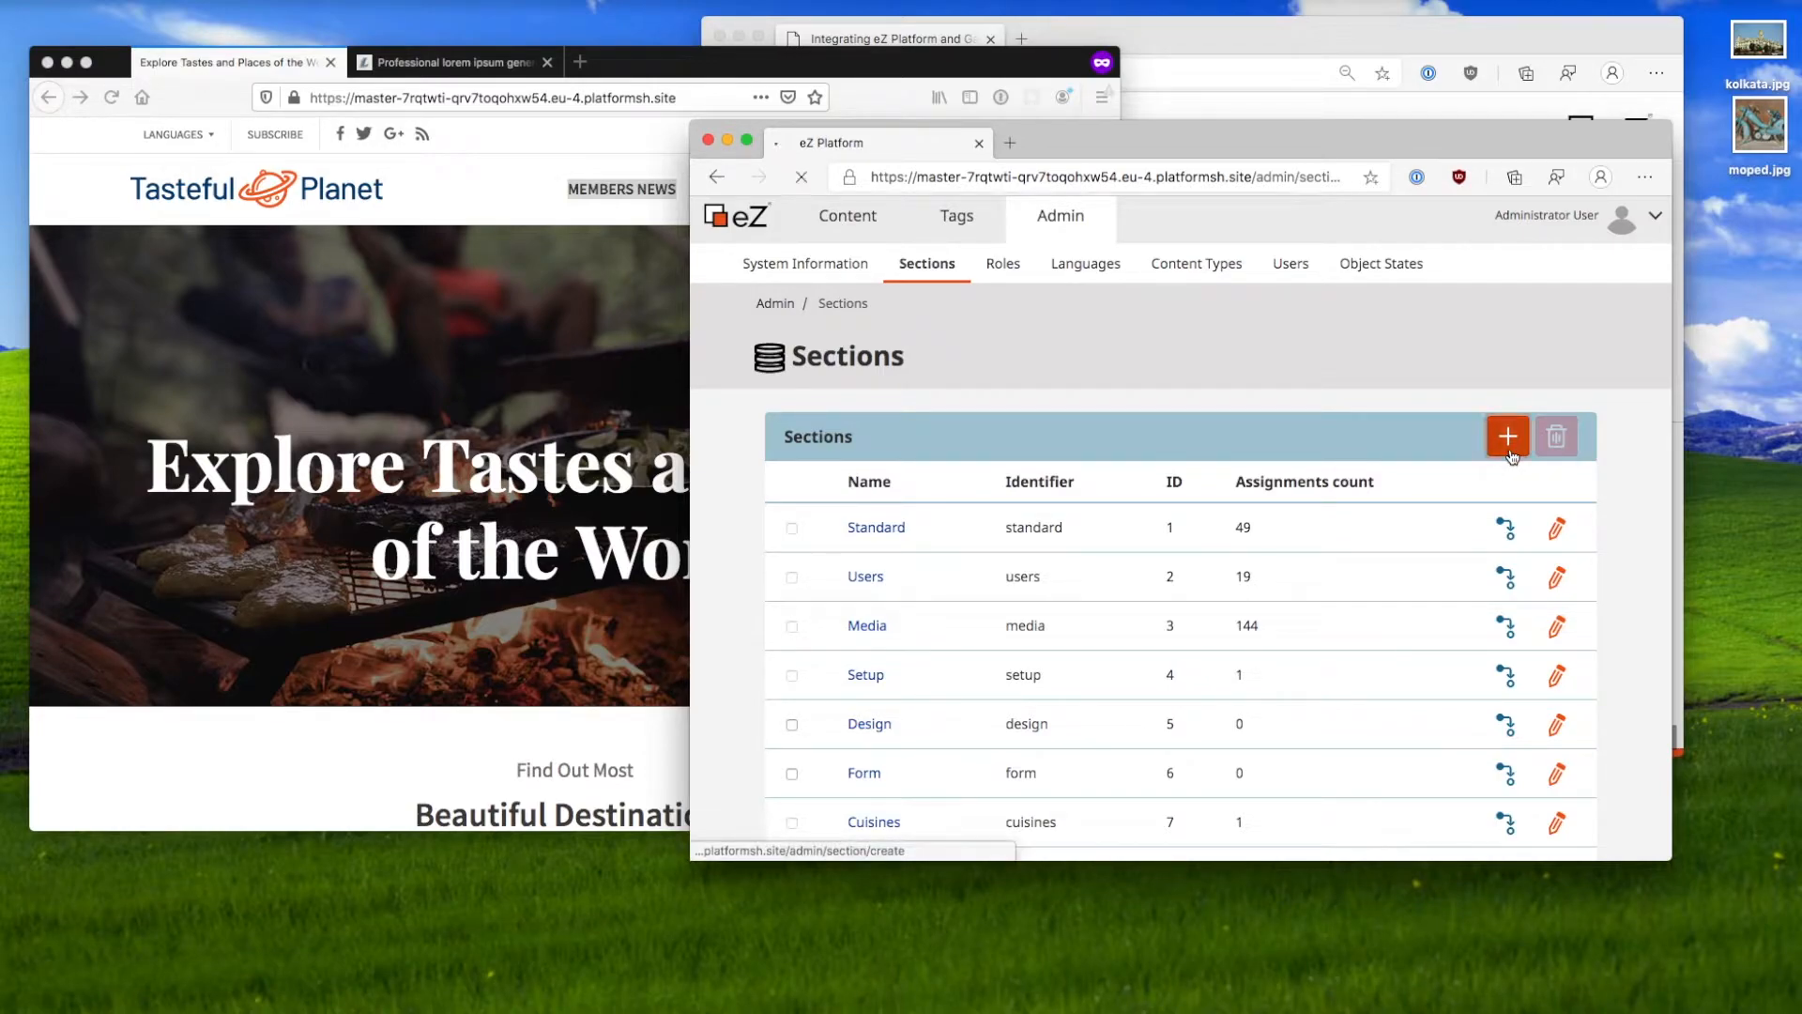
type("mem")
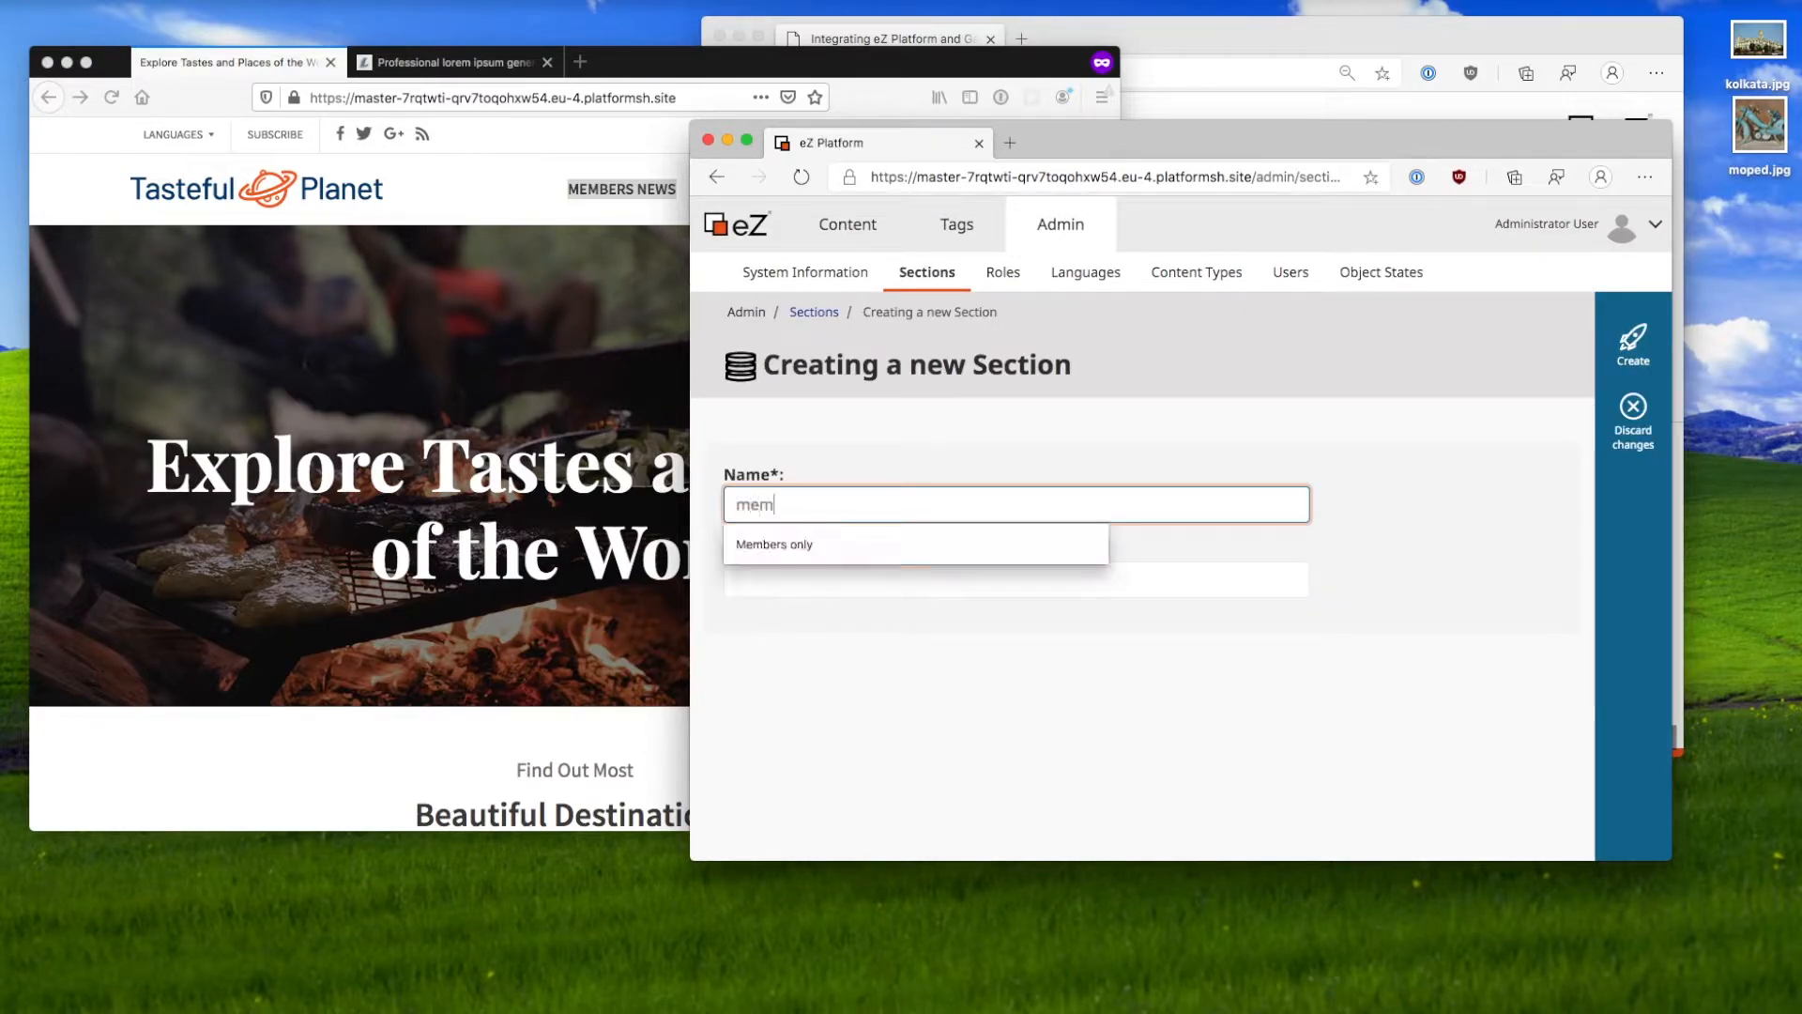
type("bers_only")
key("Tab")
key("shift+Tab")
type("Members only")
key("Down")
key("Tab")
type("mem")
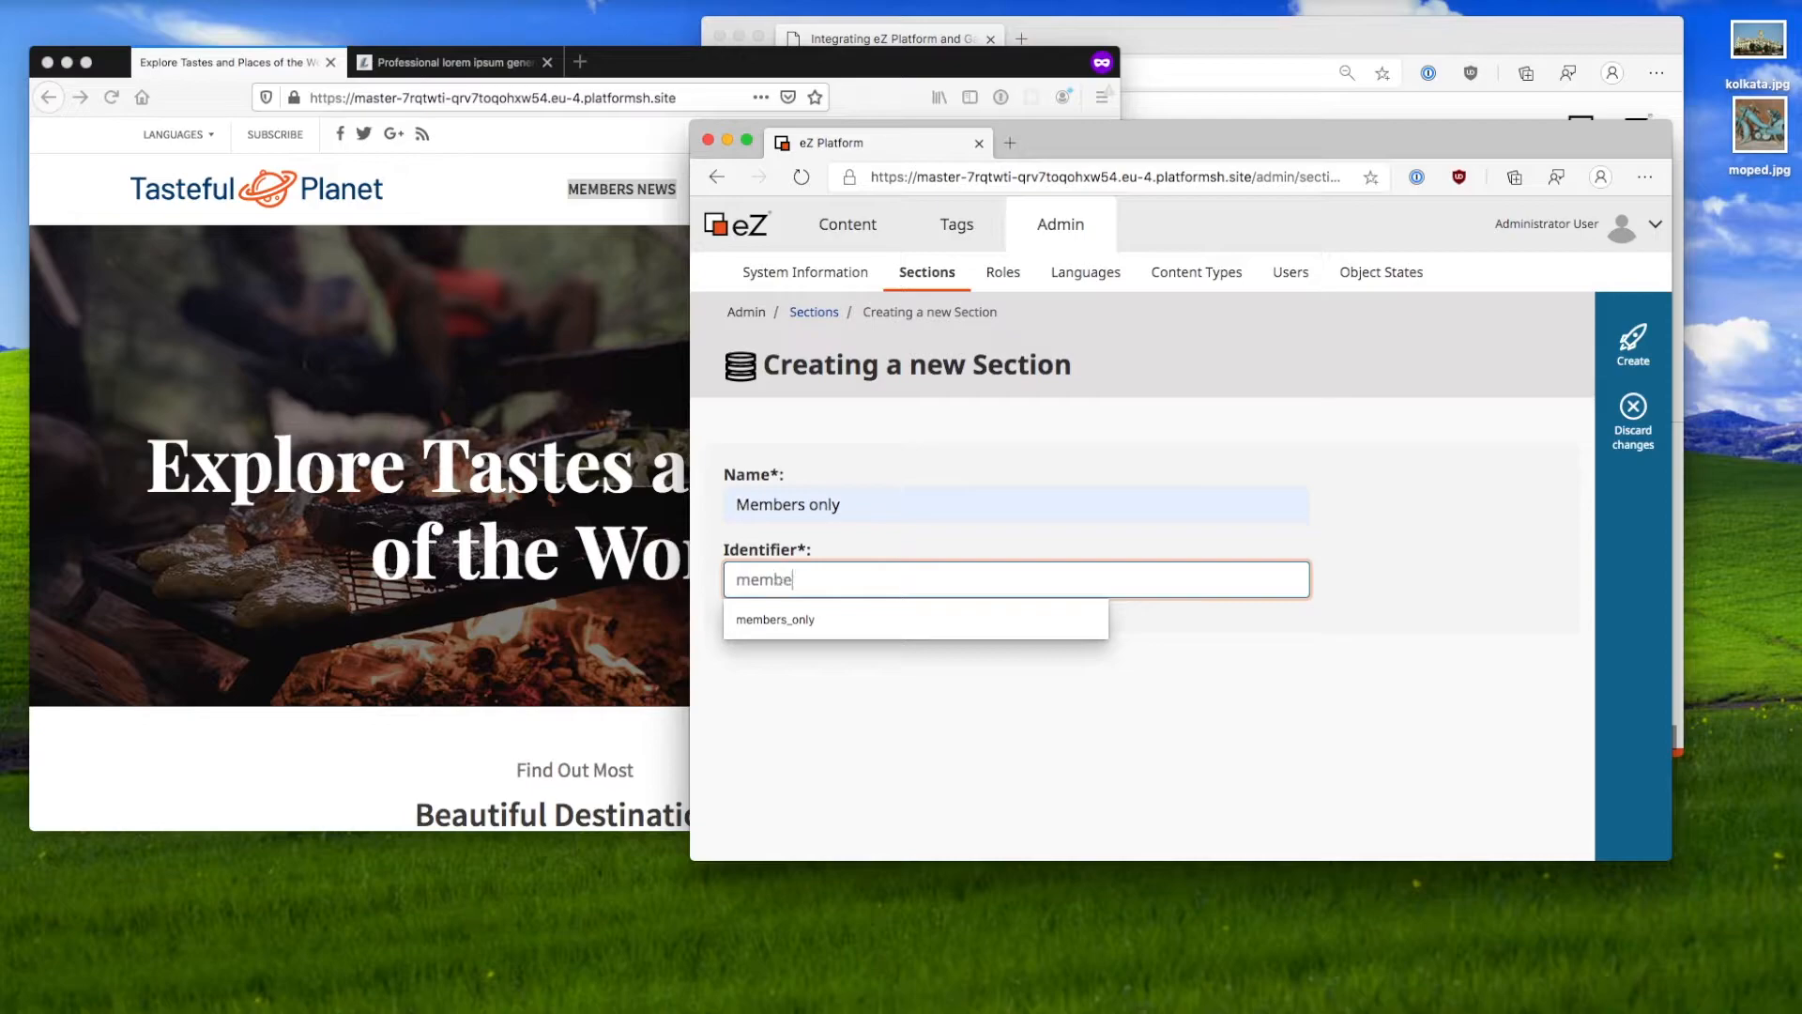
key("Down")
key("Return")
Step: Try creating it, then discard the form after the duplicate identifier error
left_click(1606, 339)
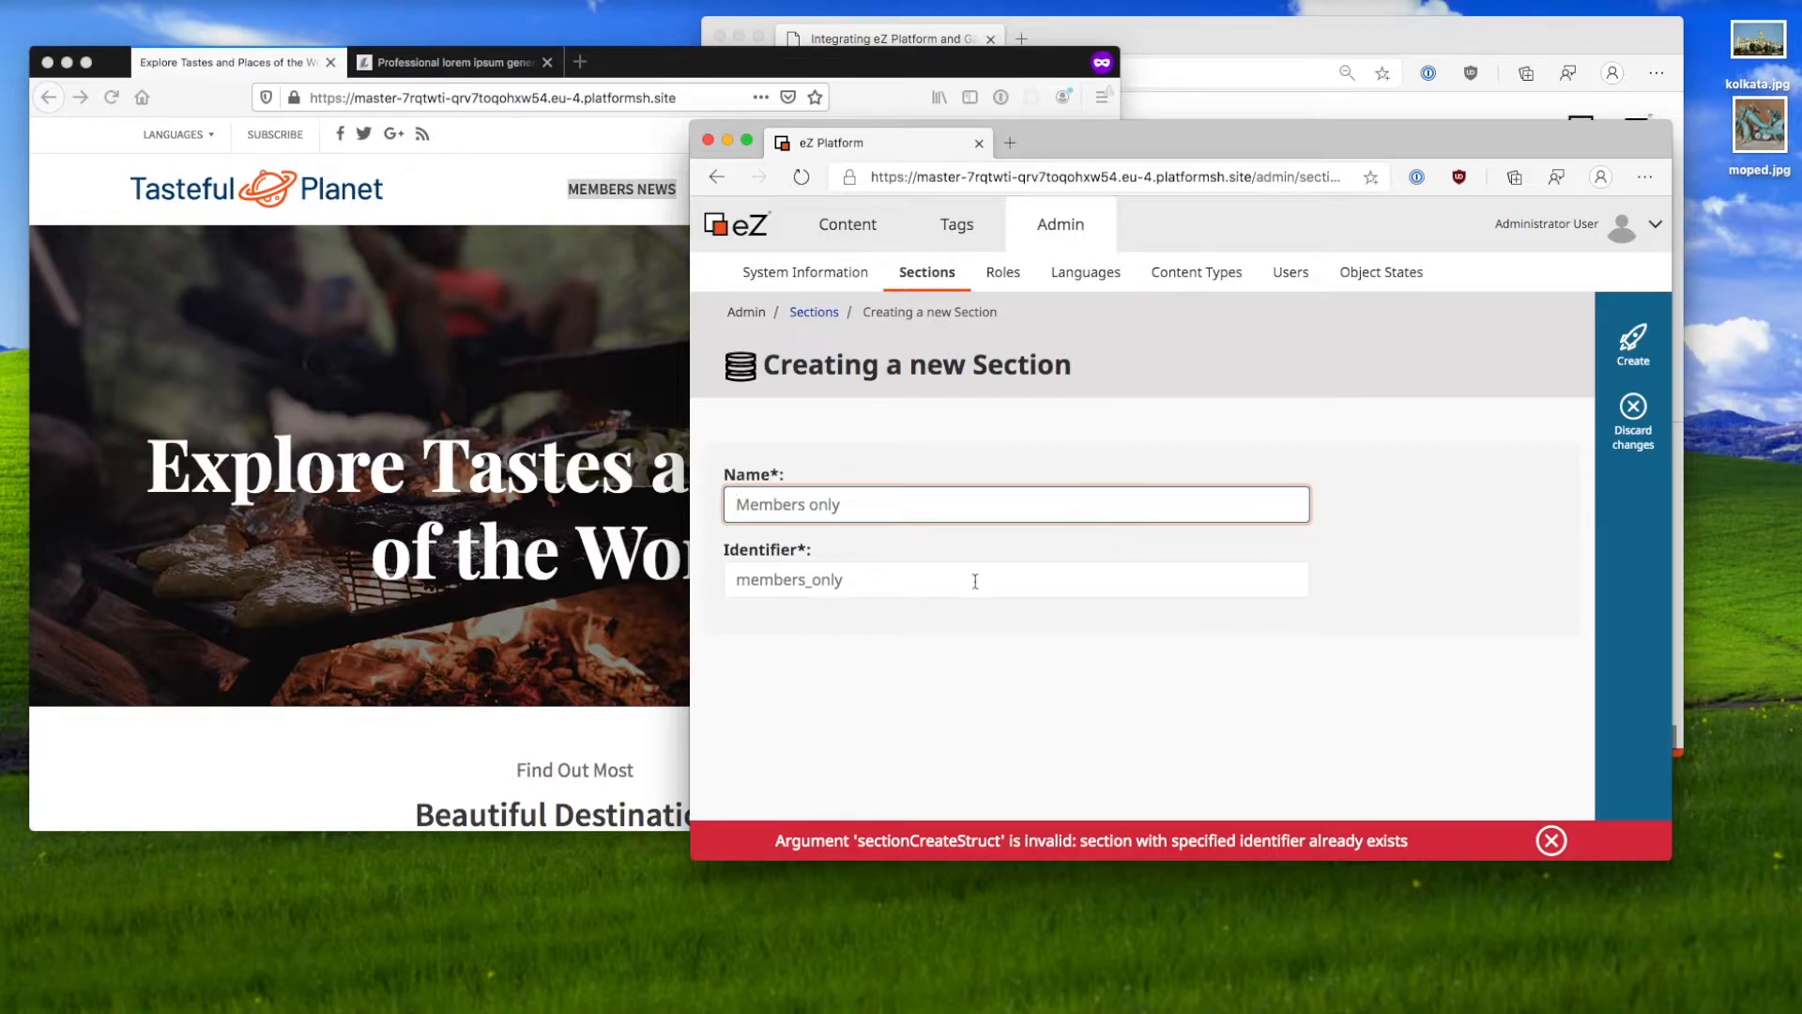
left_click(1598, 429)
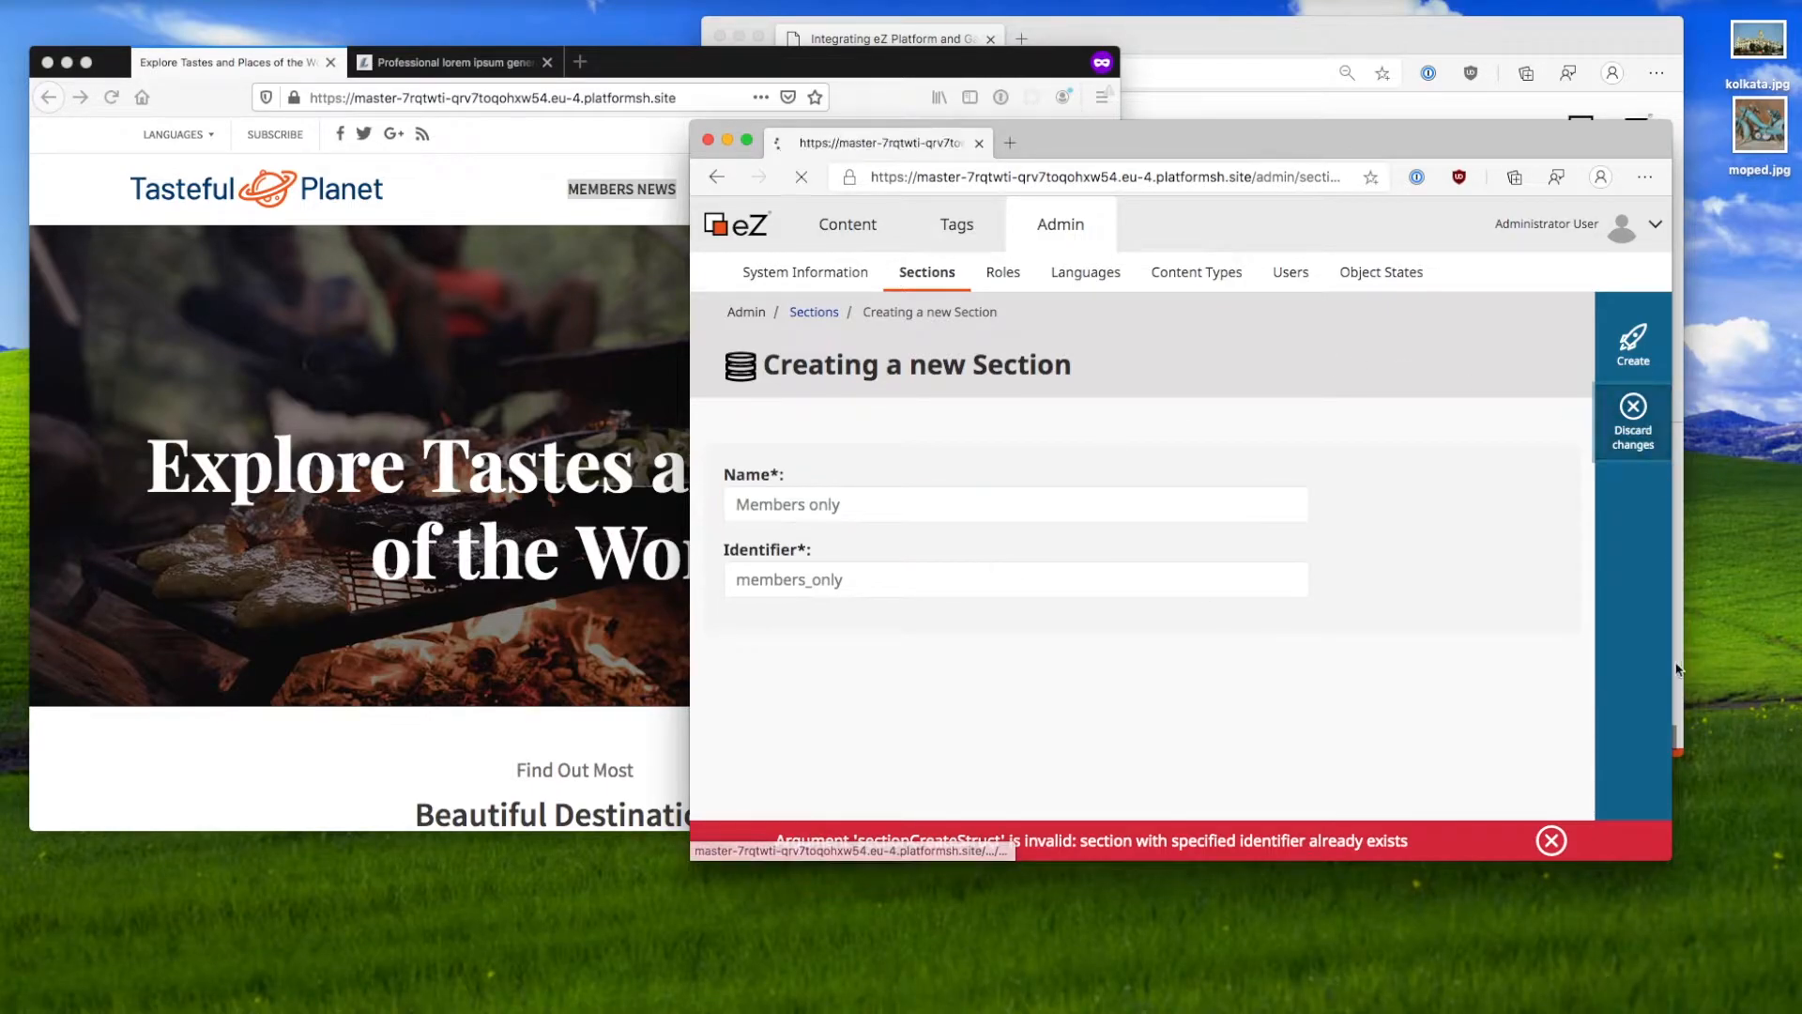
scroll(1284, 667, "down", 1)
scroll(1284, 666, "down", 1)
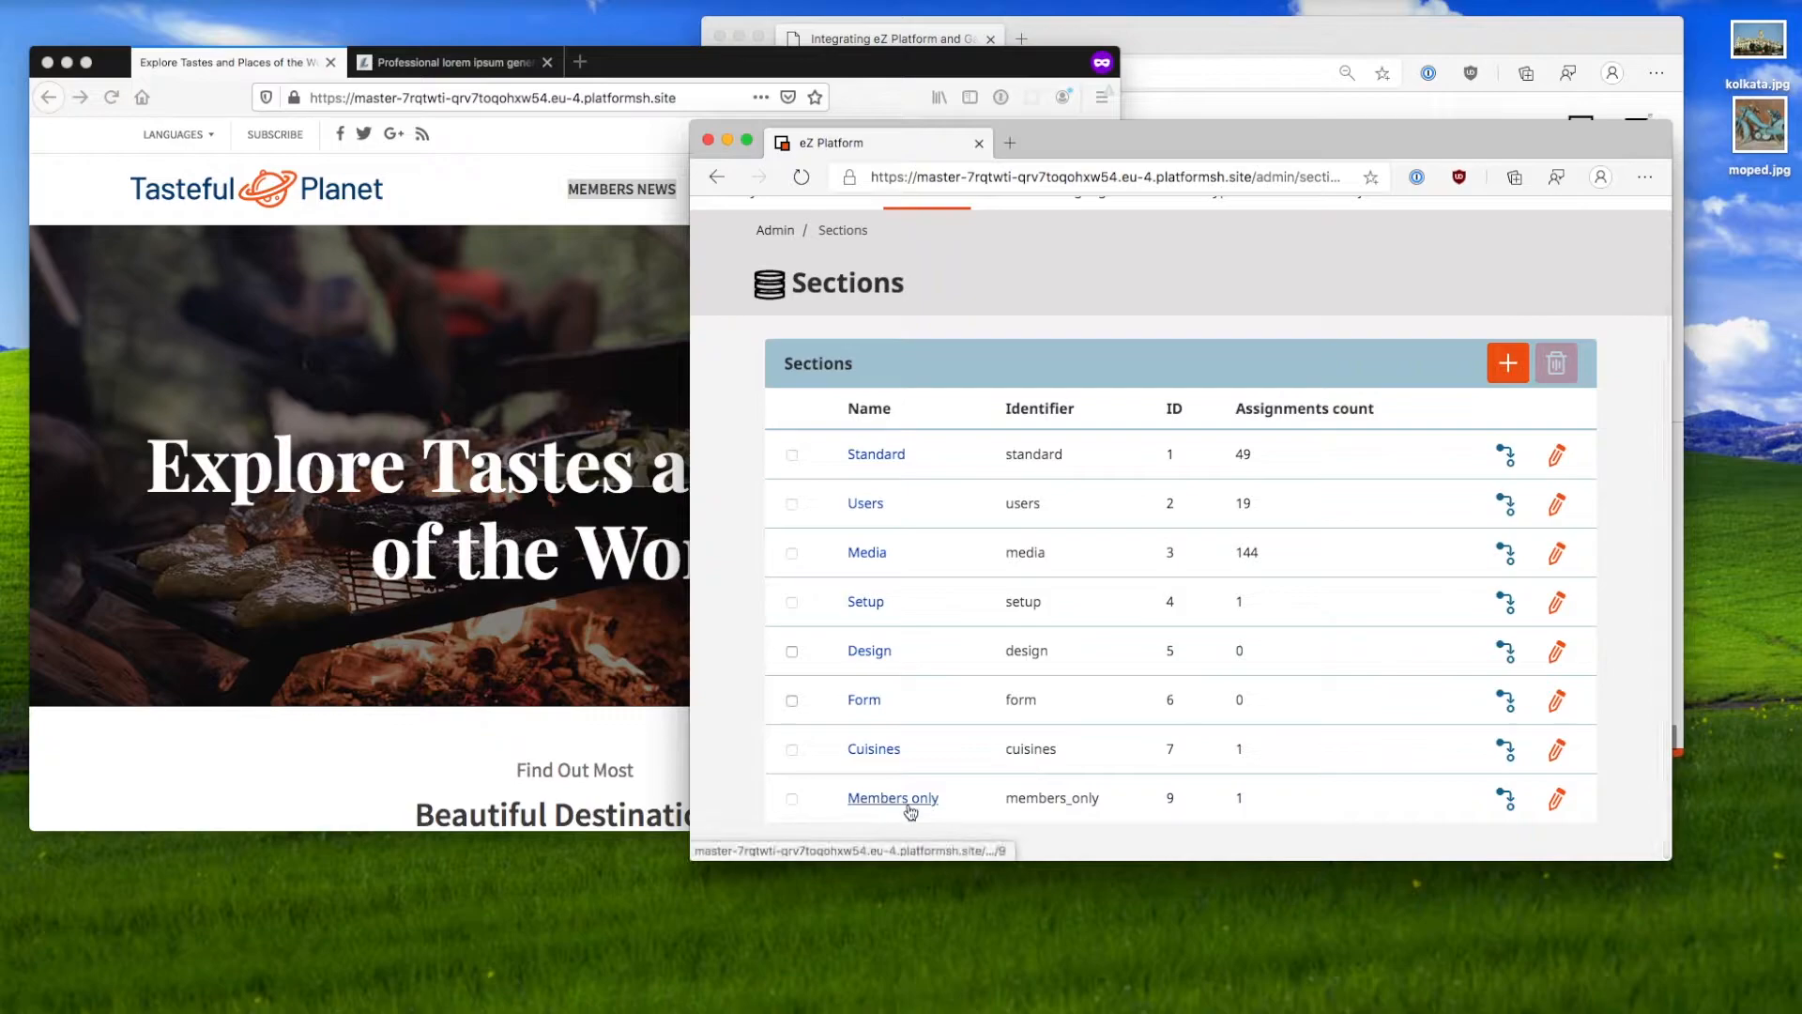
scroll(903, 803, "up", 2)
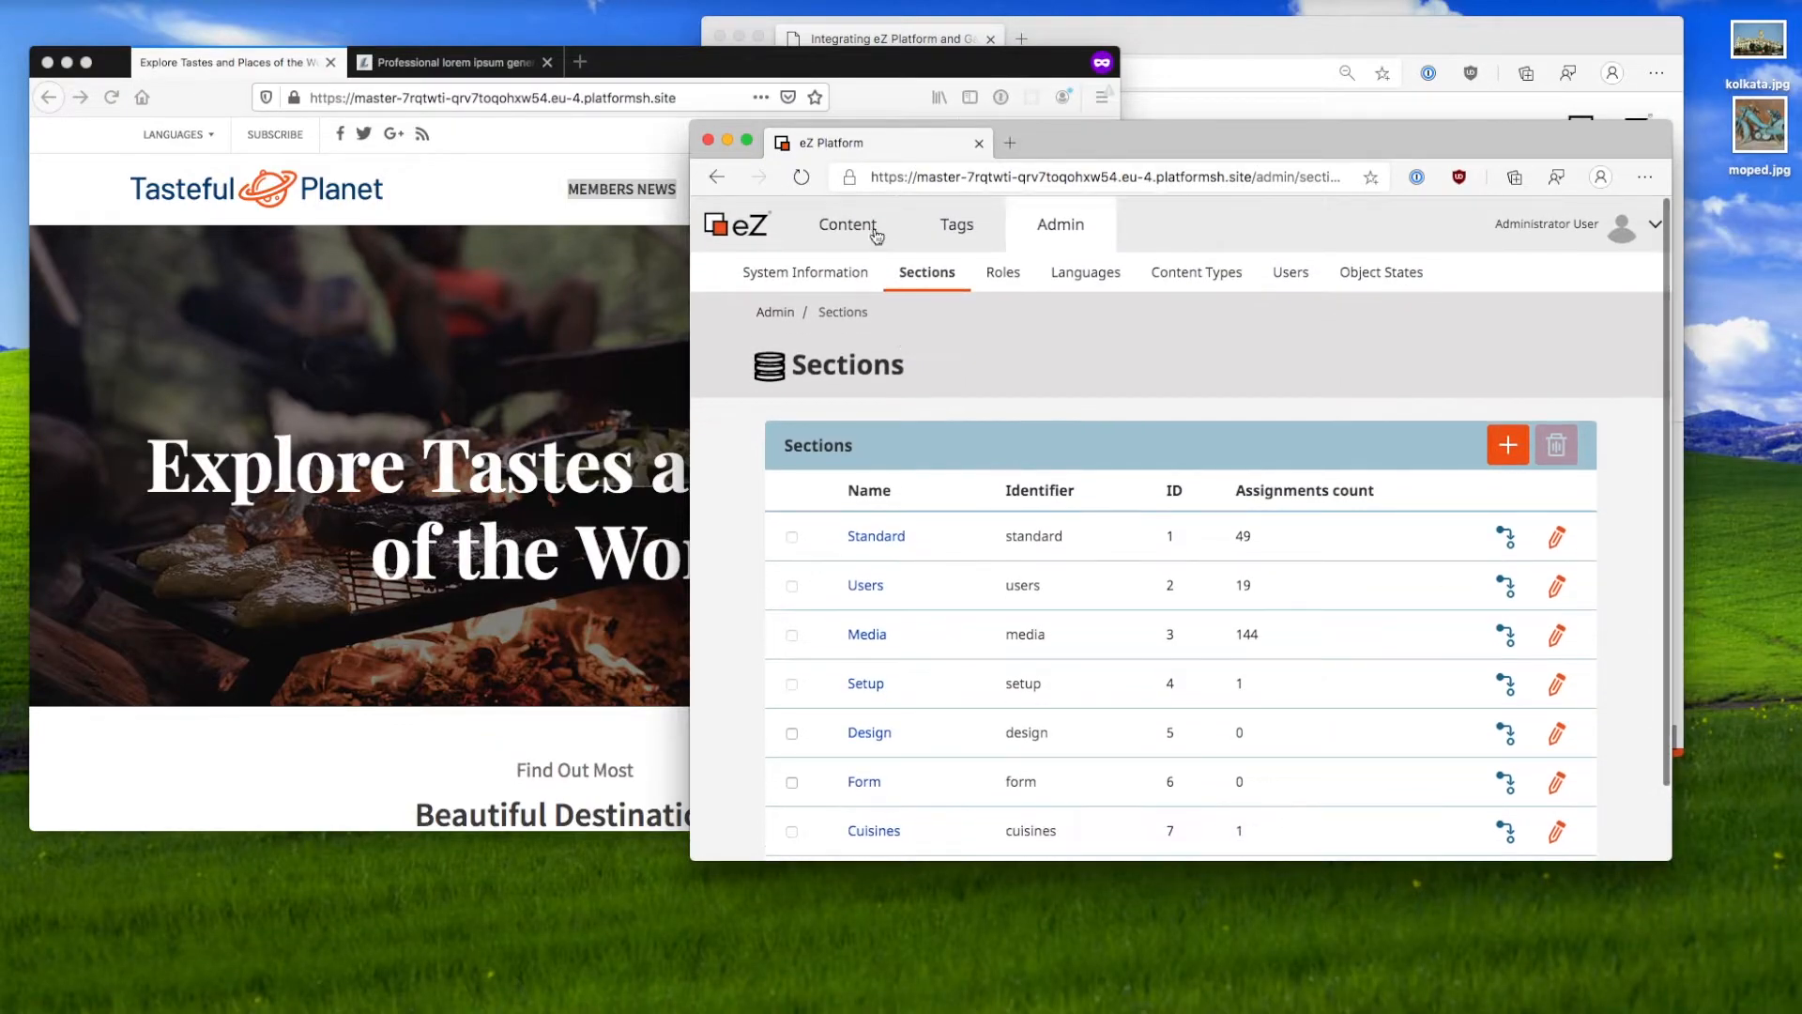
Step: Move the Members news blog into the Members only section and reload the public site
left_click(877, 232)
left_click(799, 272)
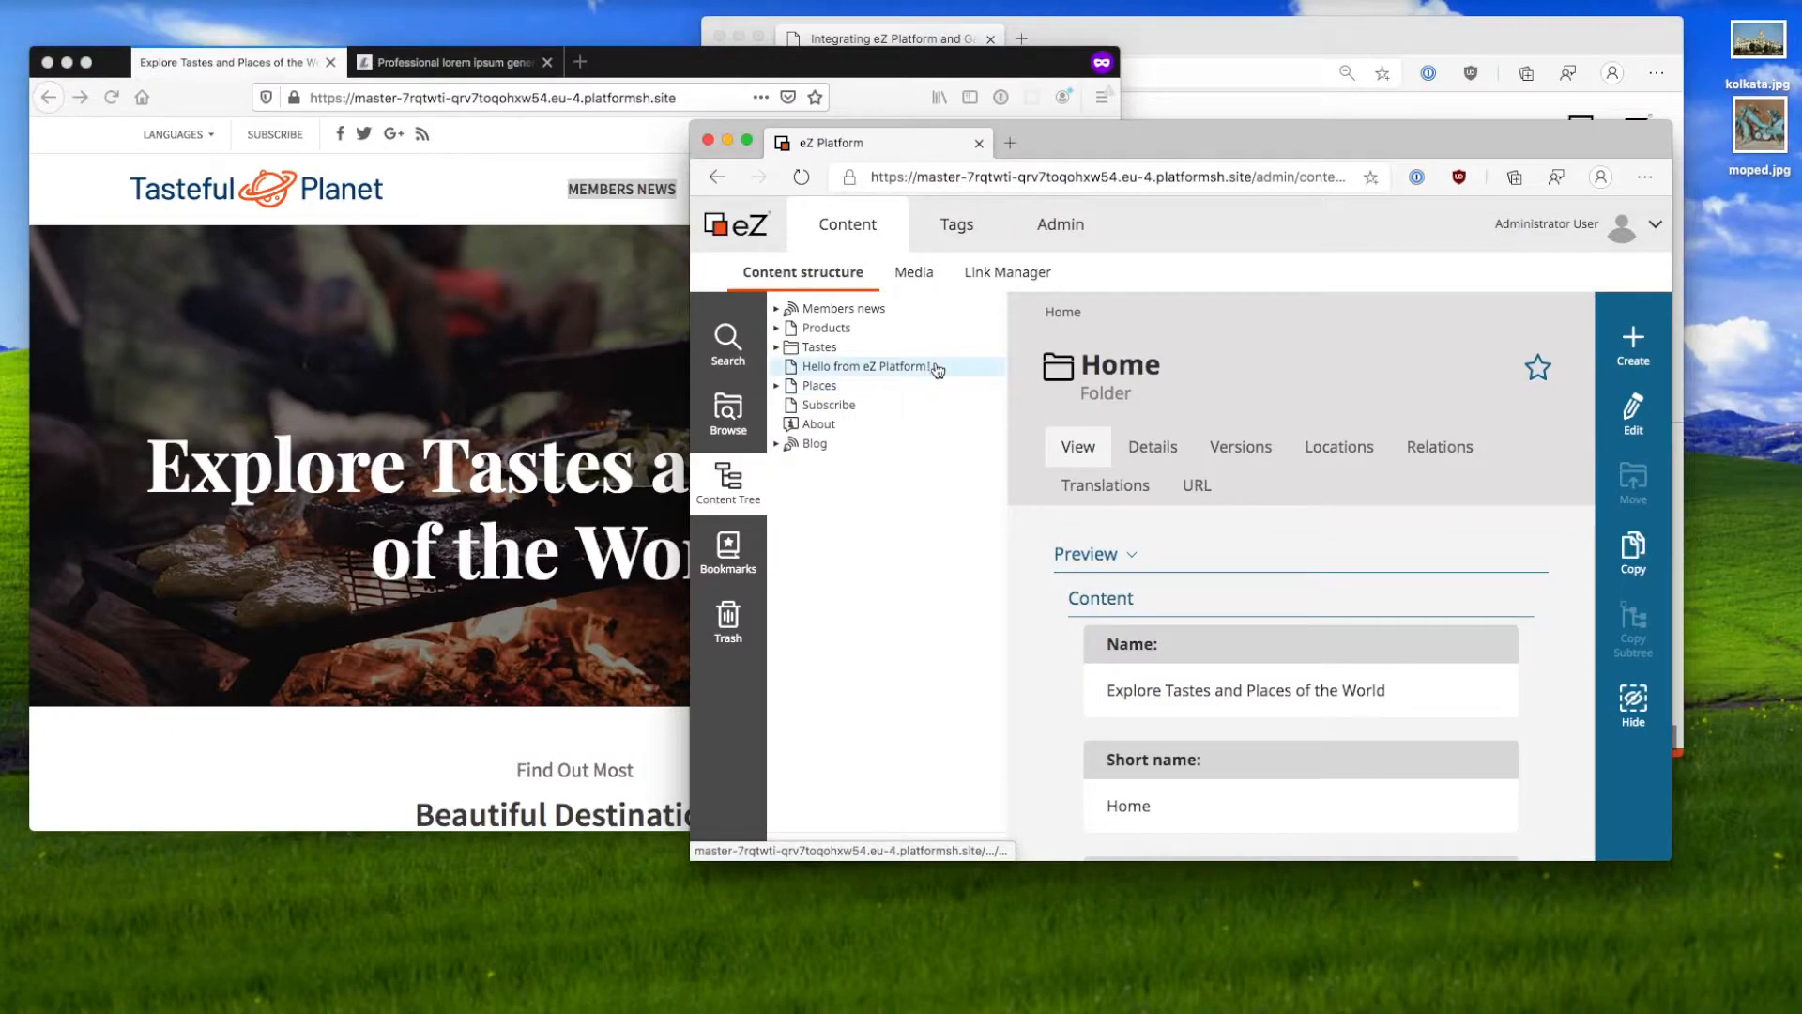
left_click(880, 310)
scroll(1193, 703, "down", 1)
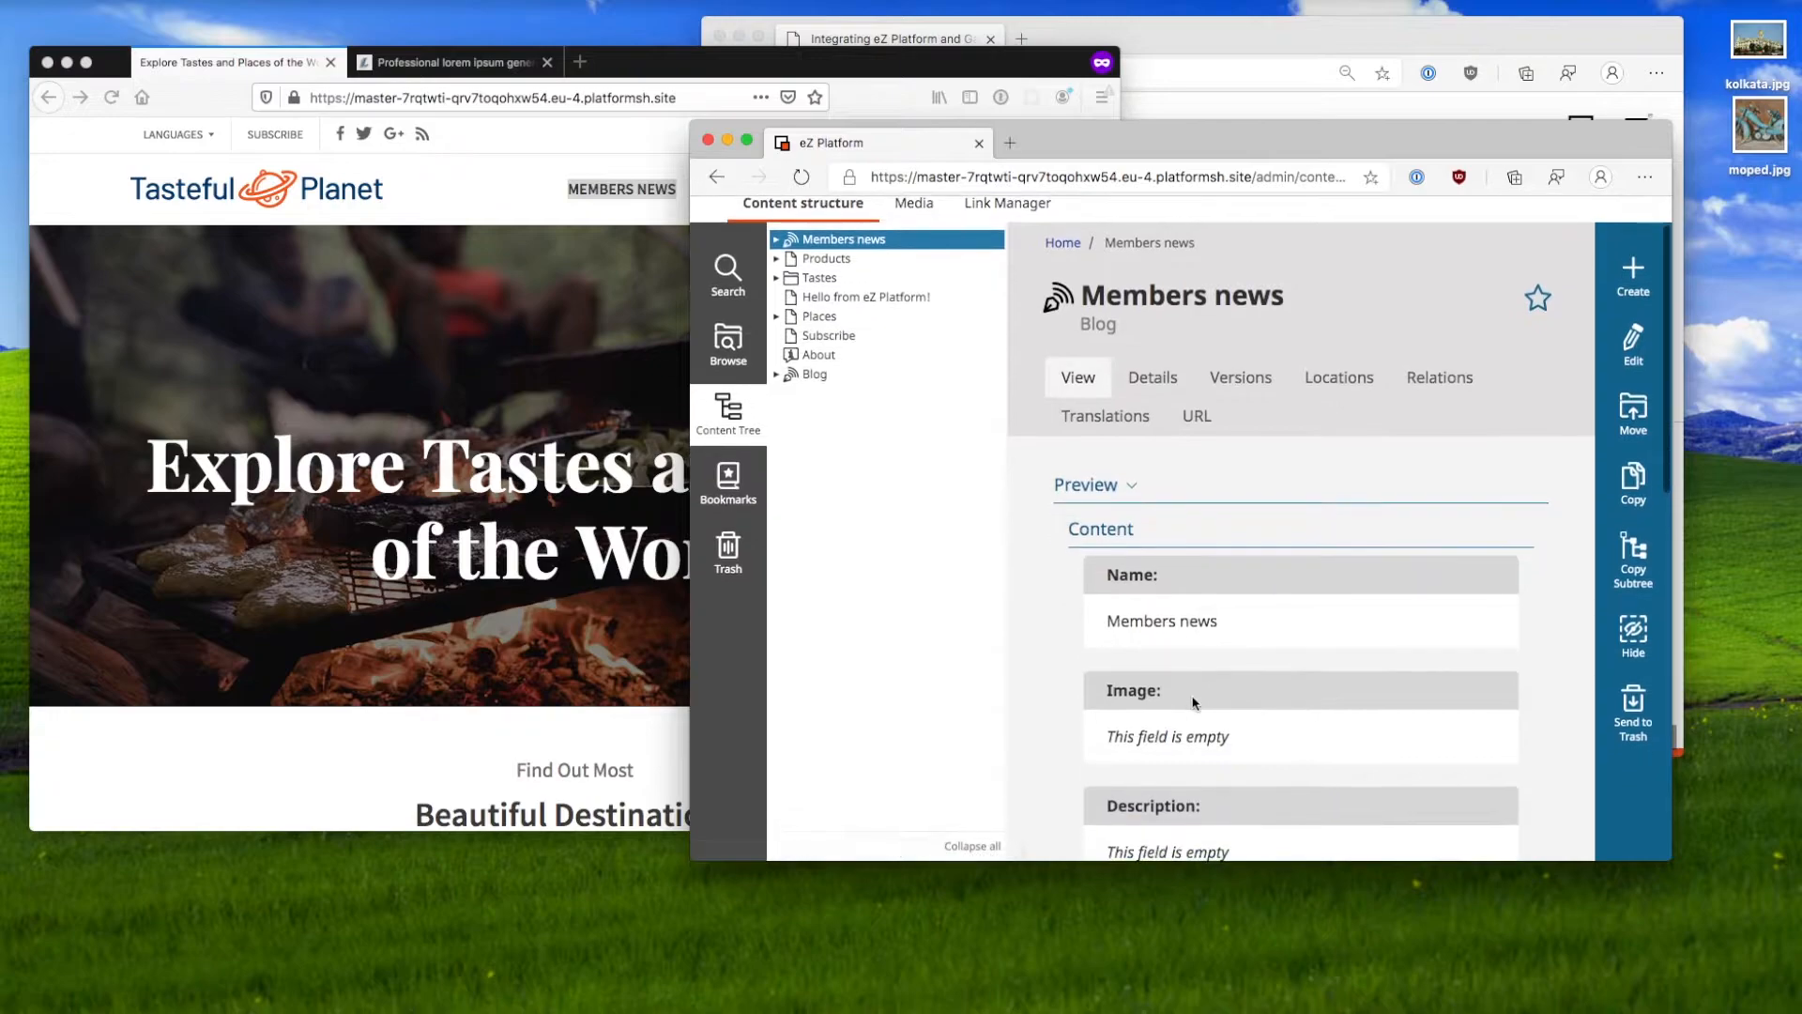
left_click(1153, 376)
scroll(1282, 449, "down", 6)
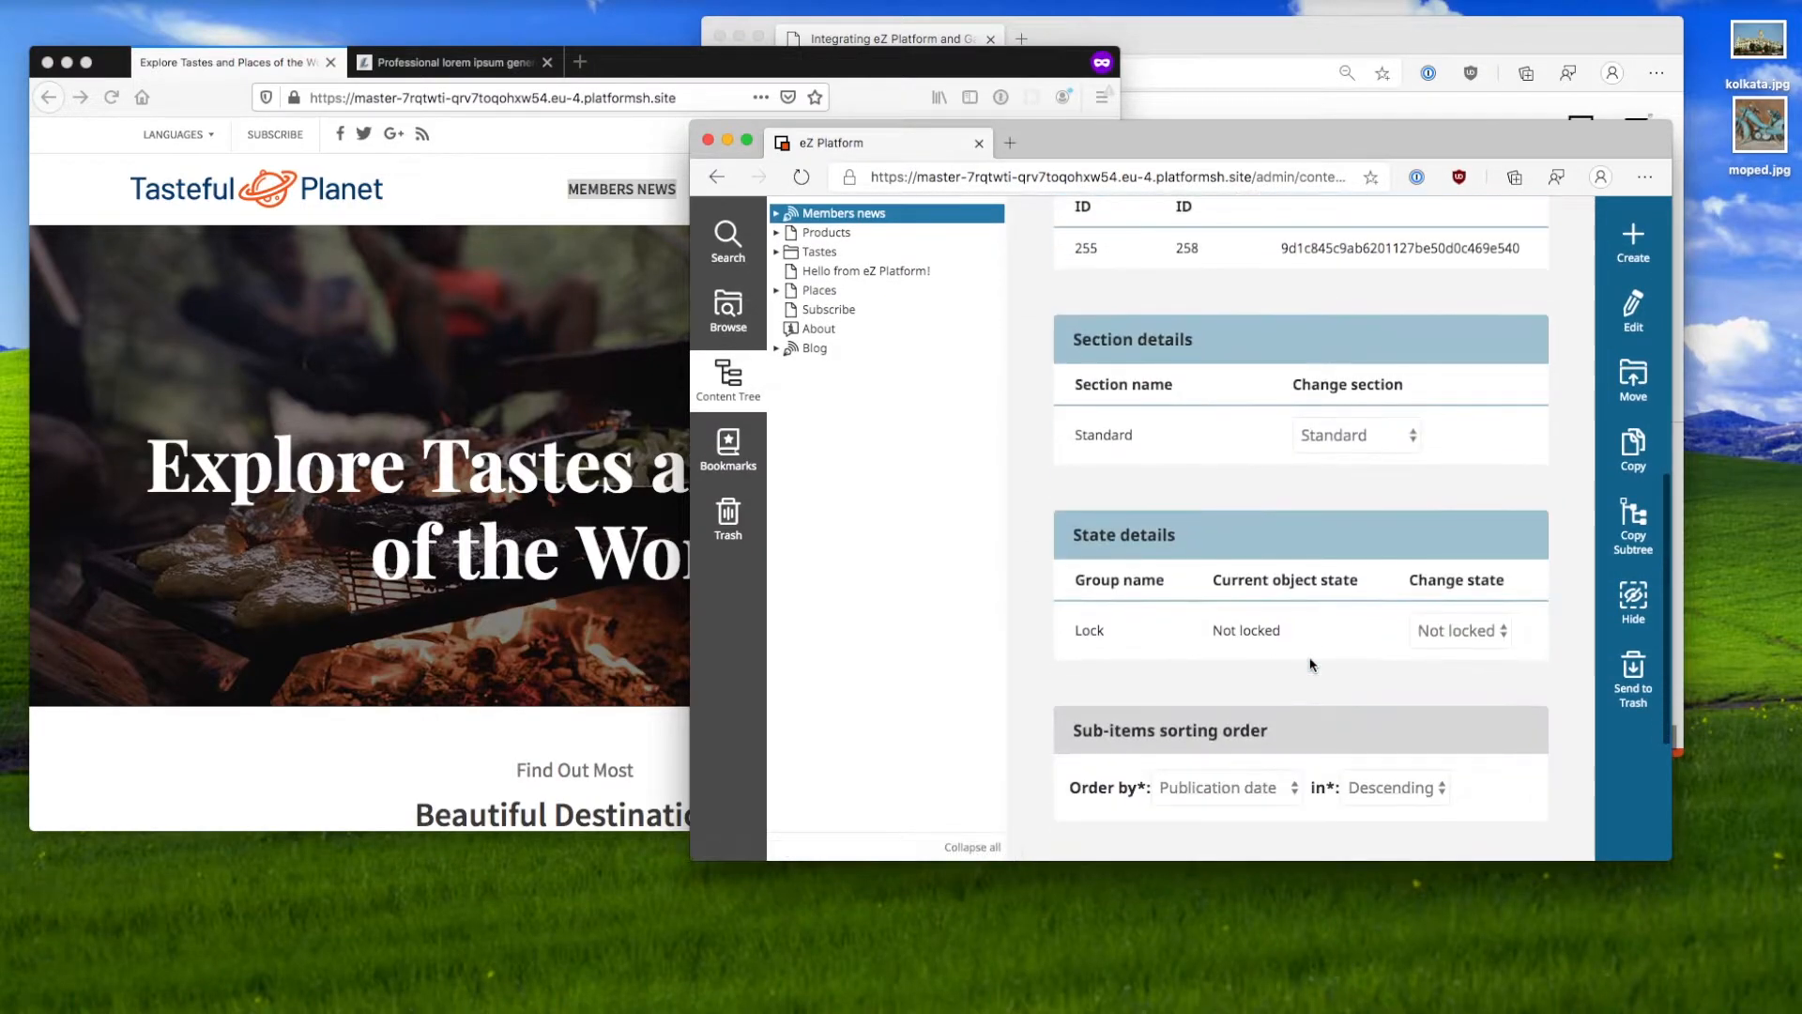
left_click(1344, 438)
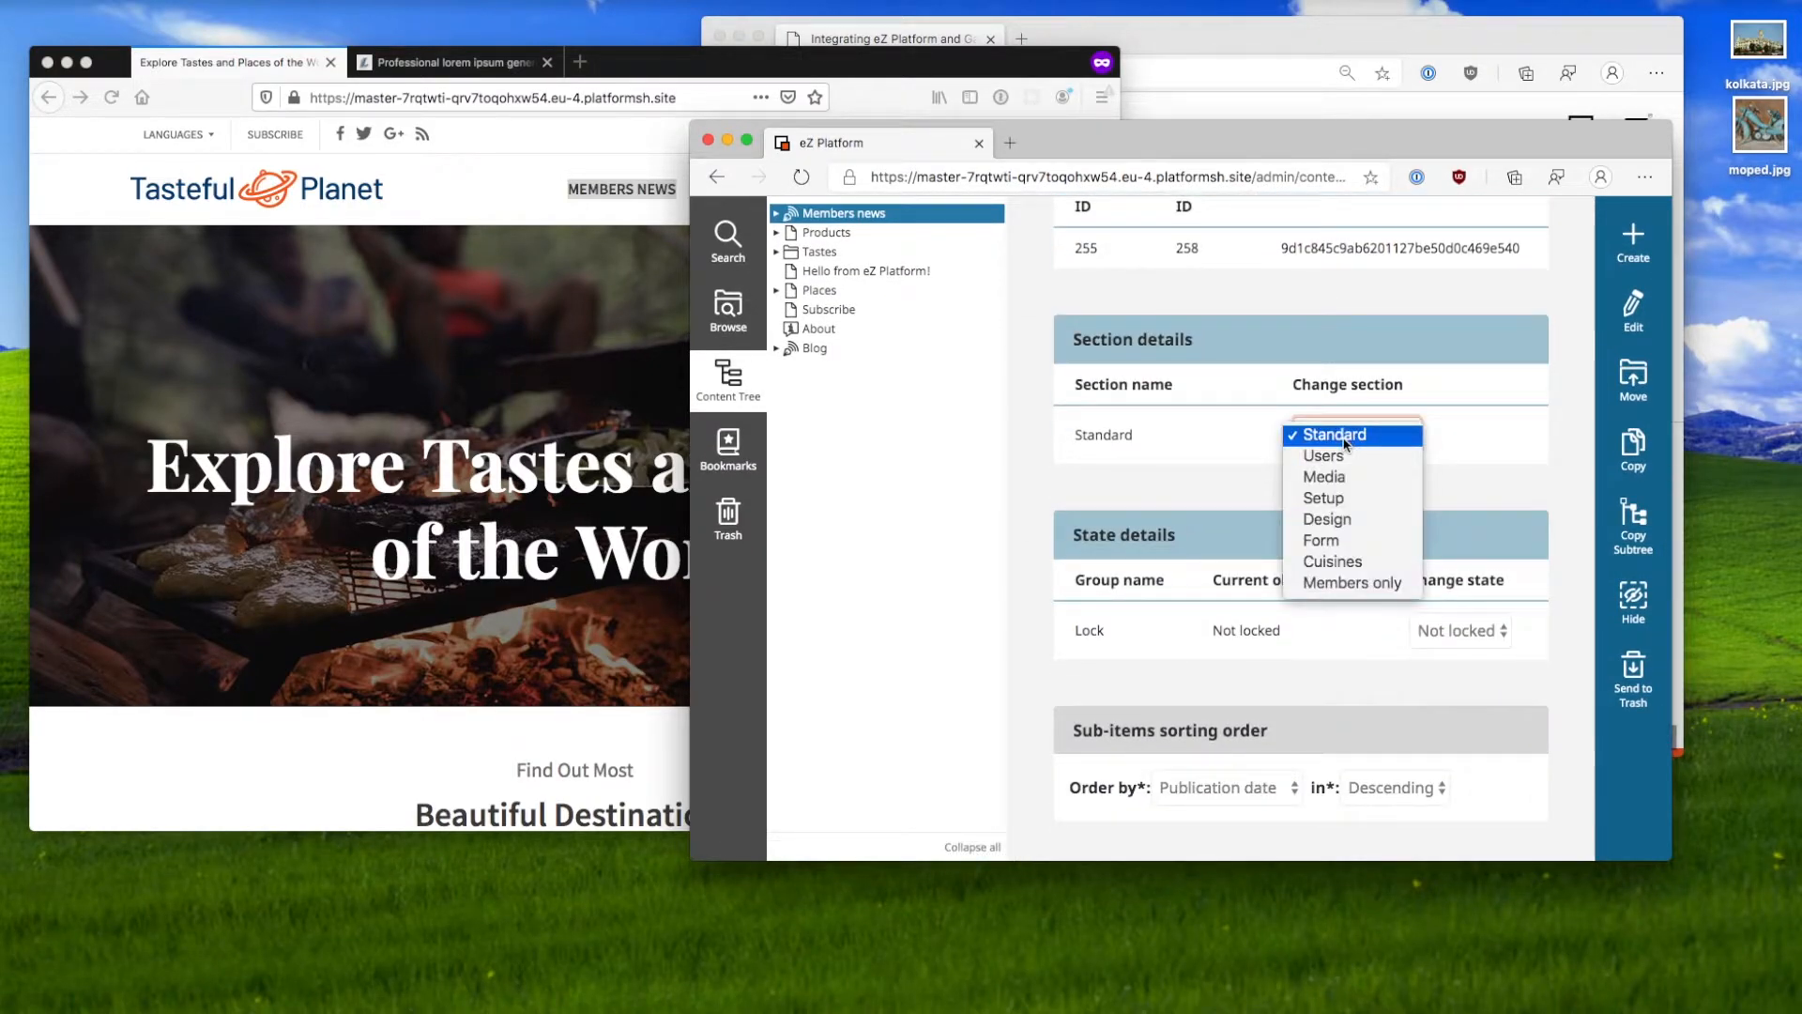
left_click(1353, 585)
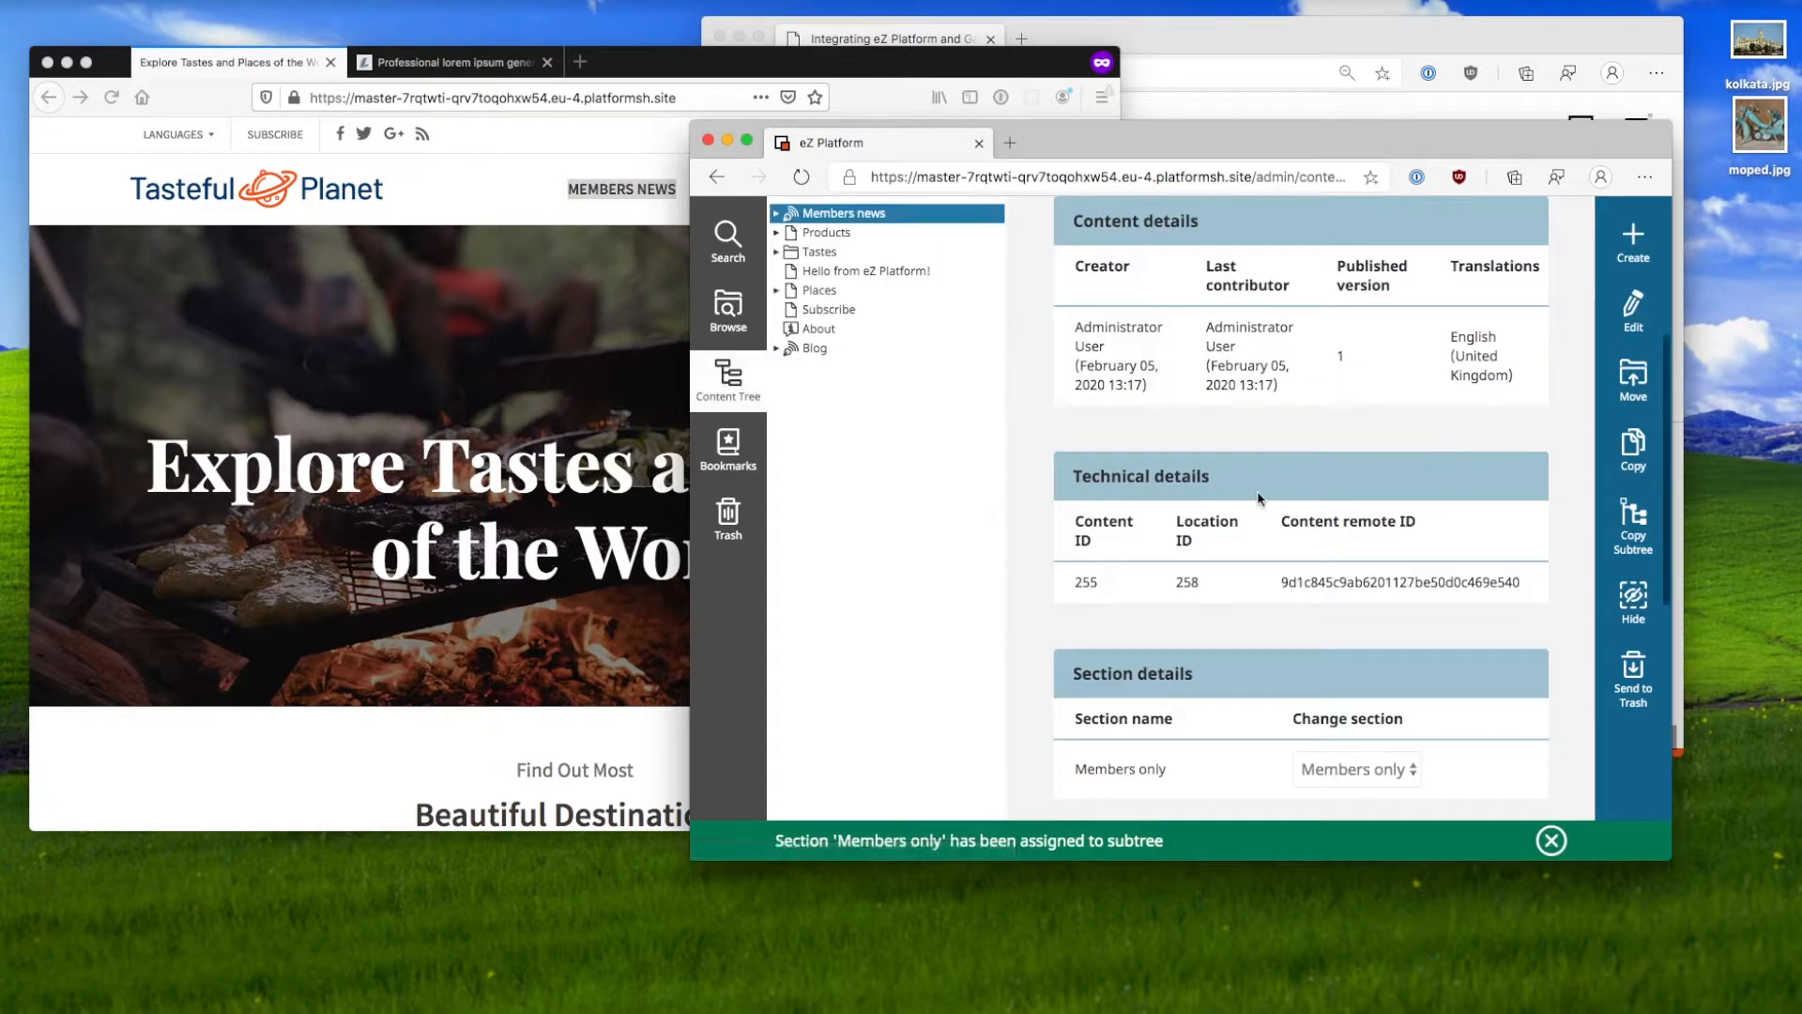
left_click(429, 434)
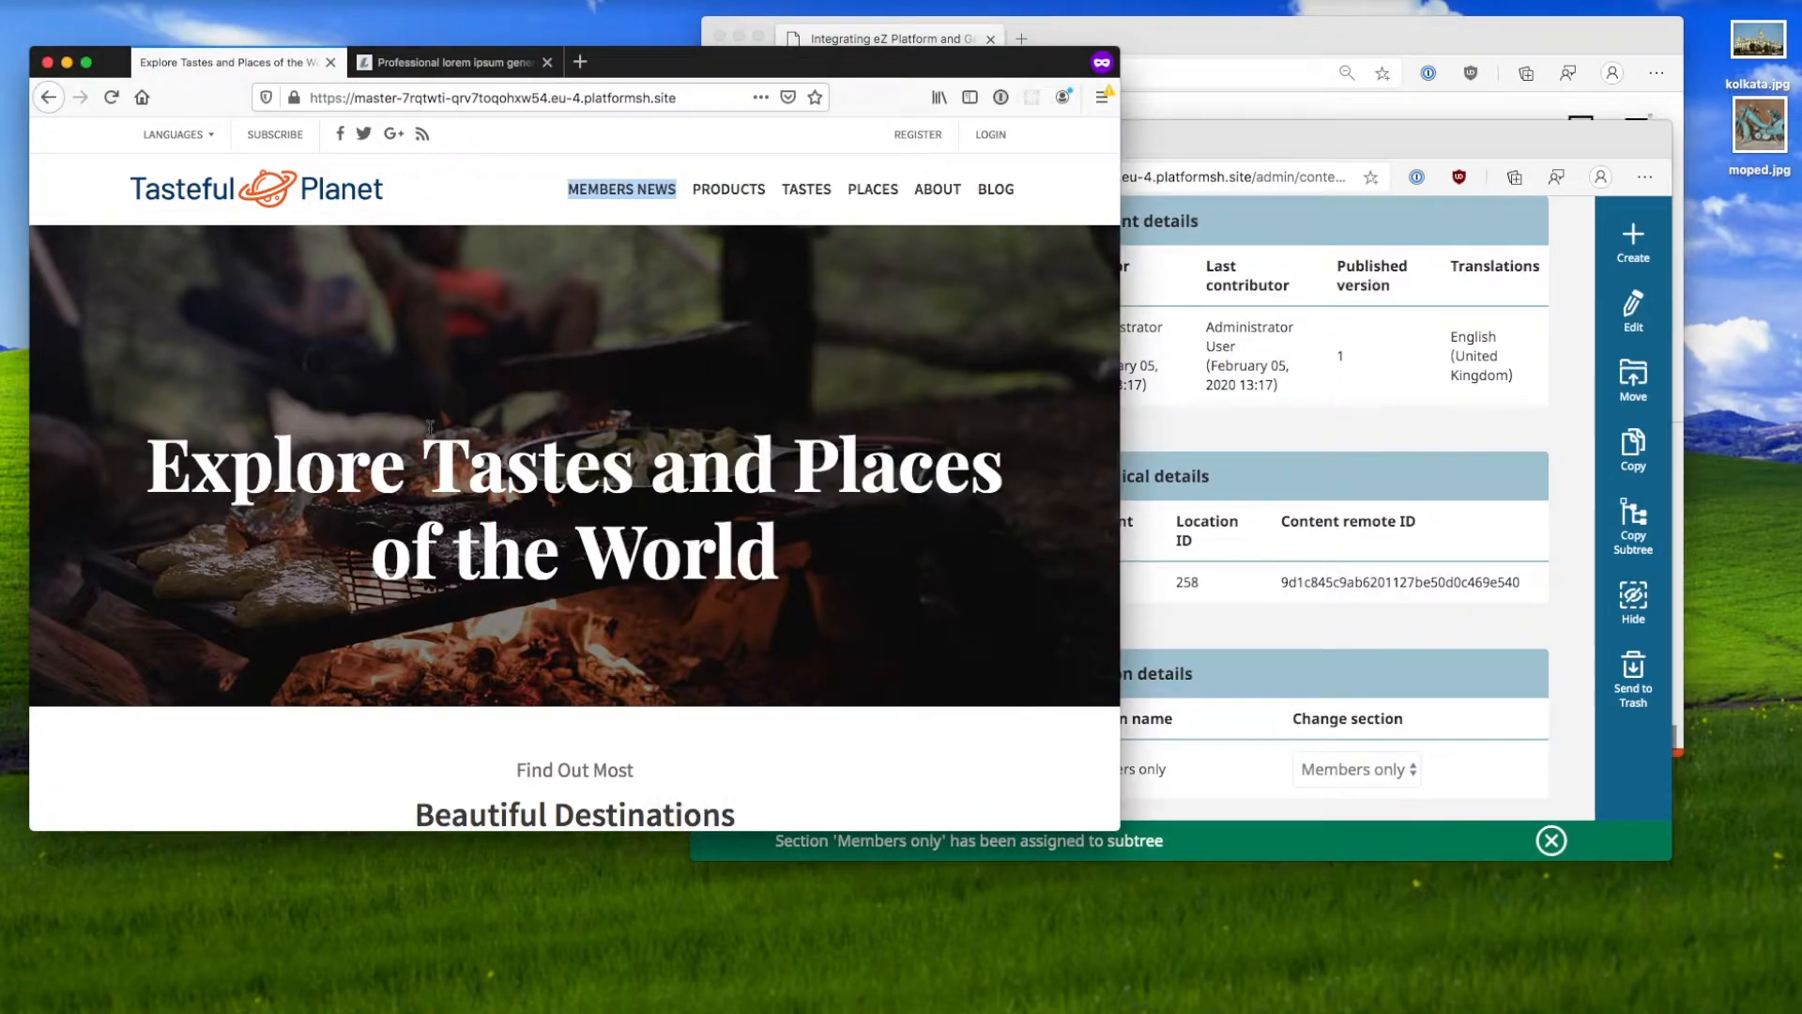
left_click(113, 98)
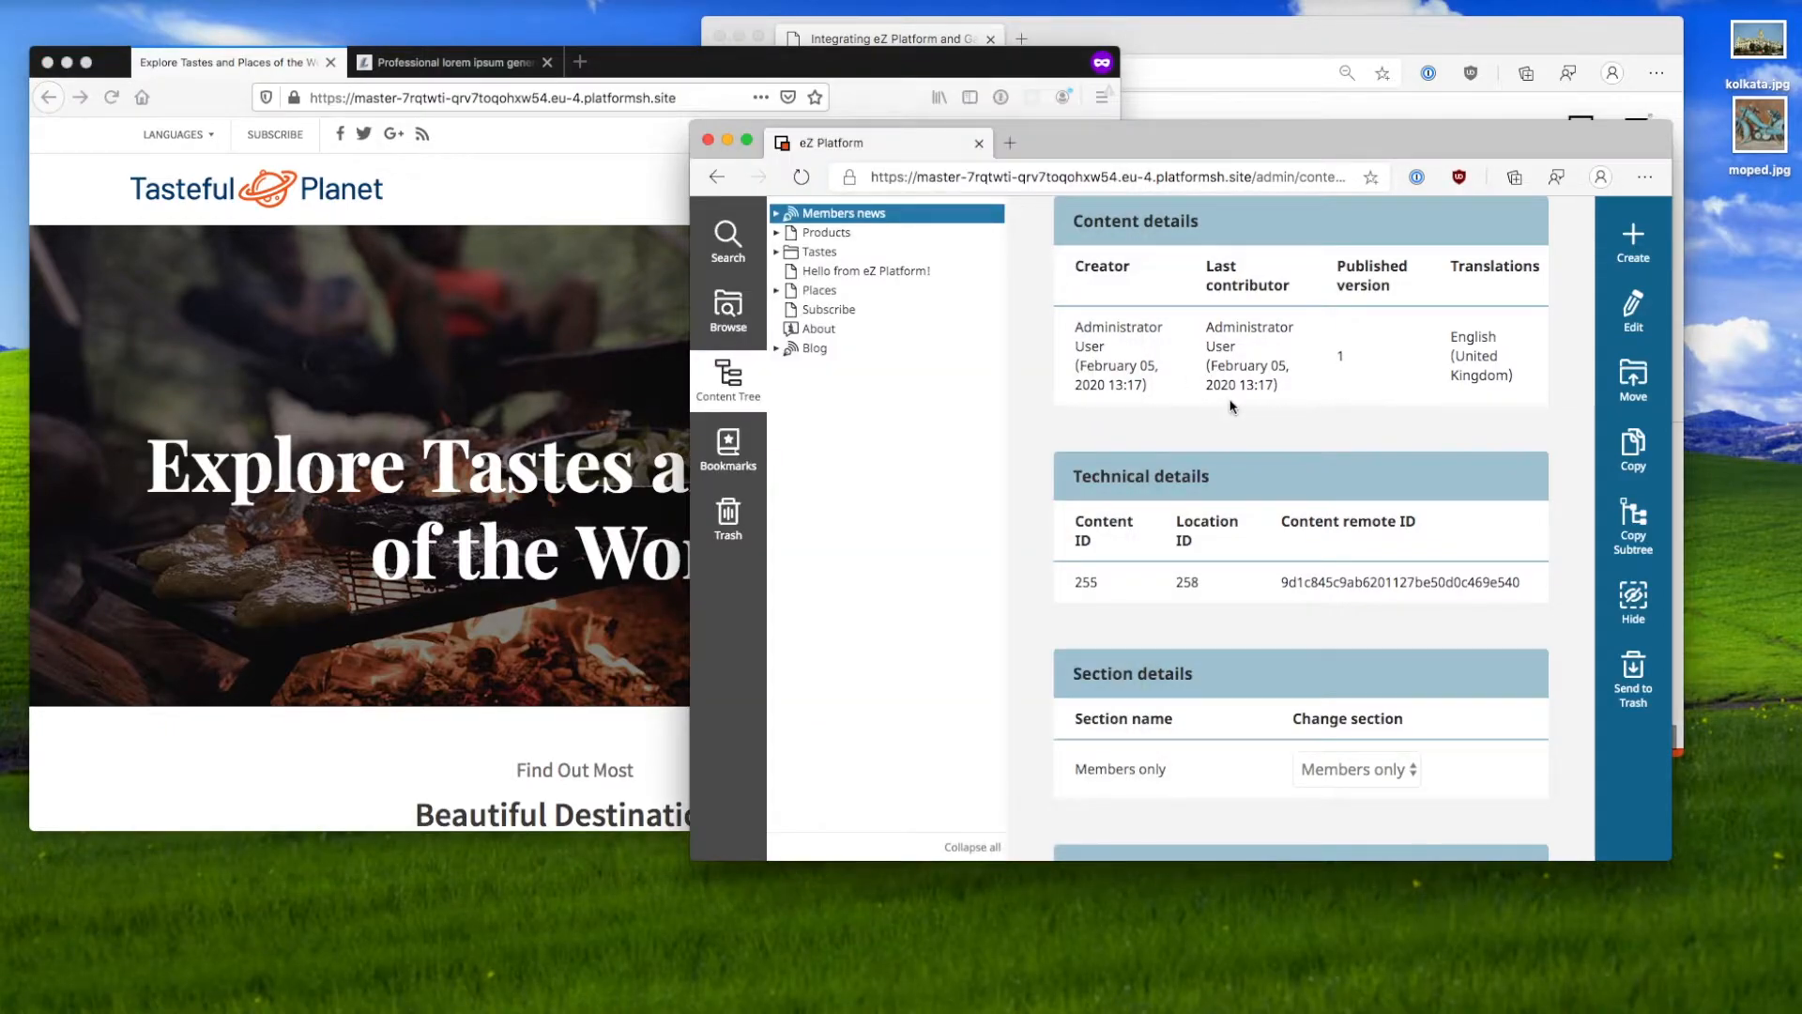
Step: Inspect the Anonymous role's policies, highlighting the sections allowed for reading content
scroll(1233, 405, "up", 5)
left_click(1061, 224)
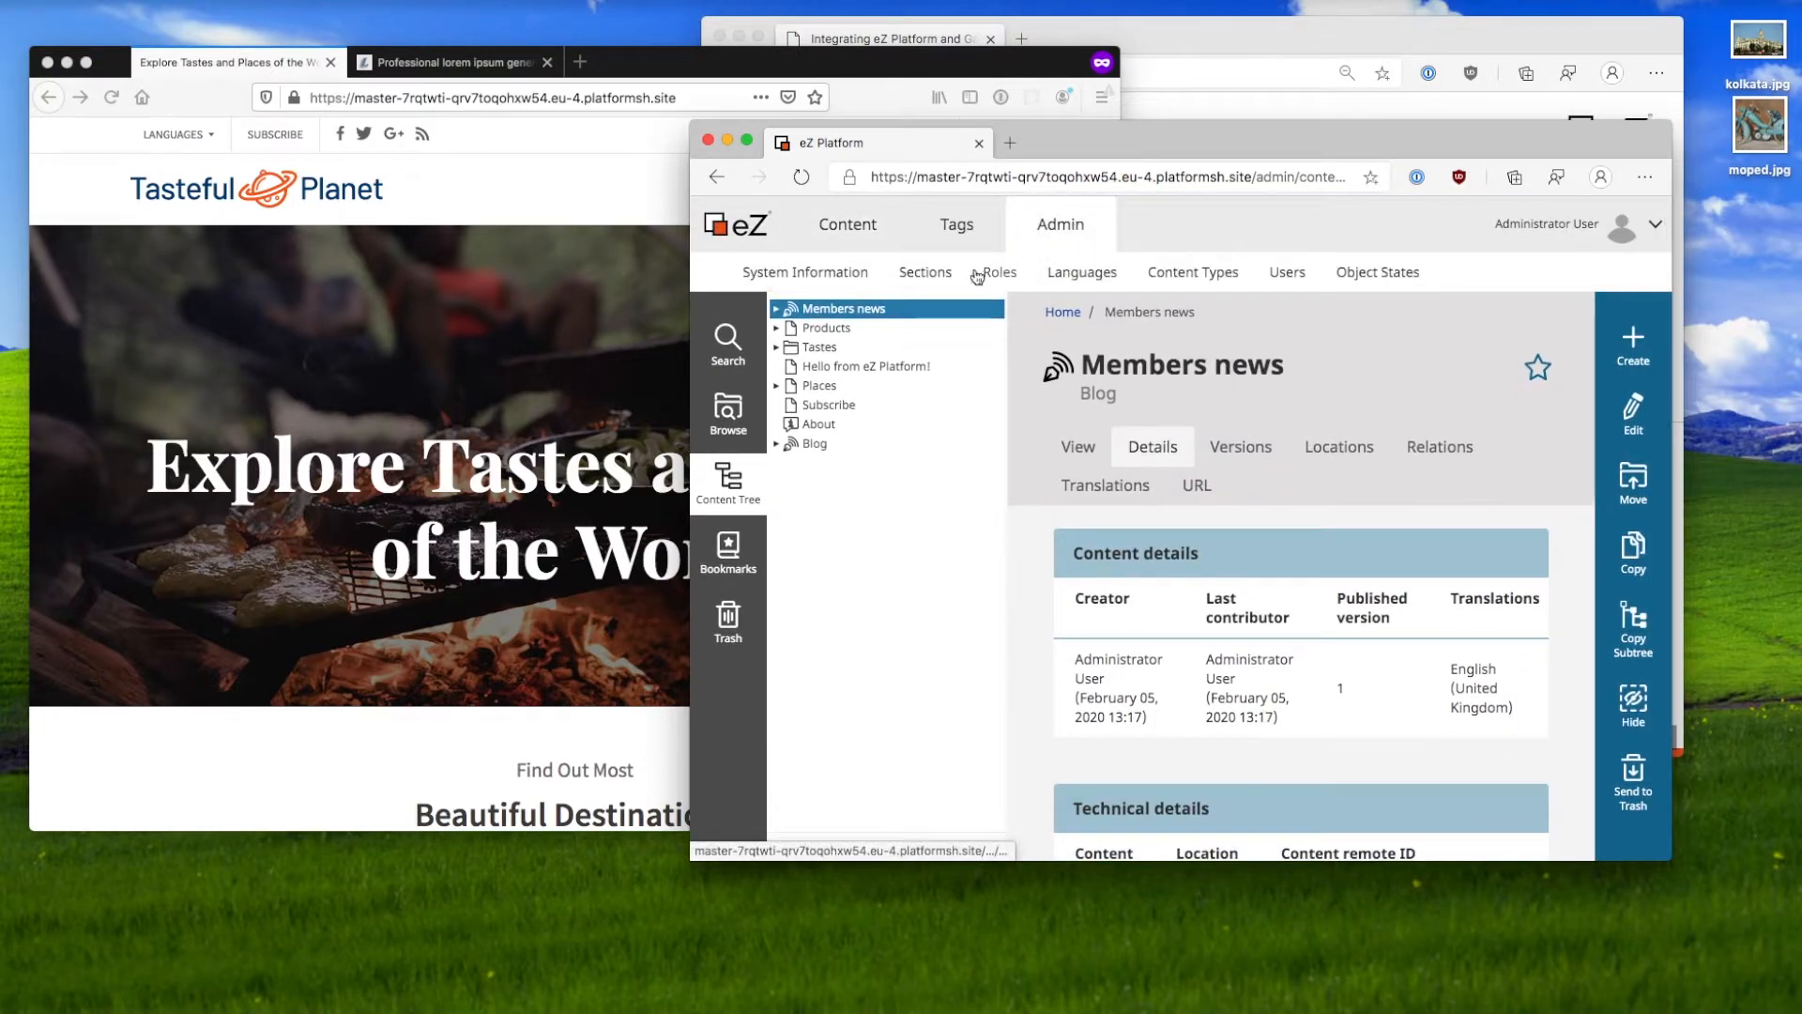
left_click(997, 273)
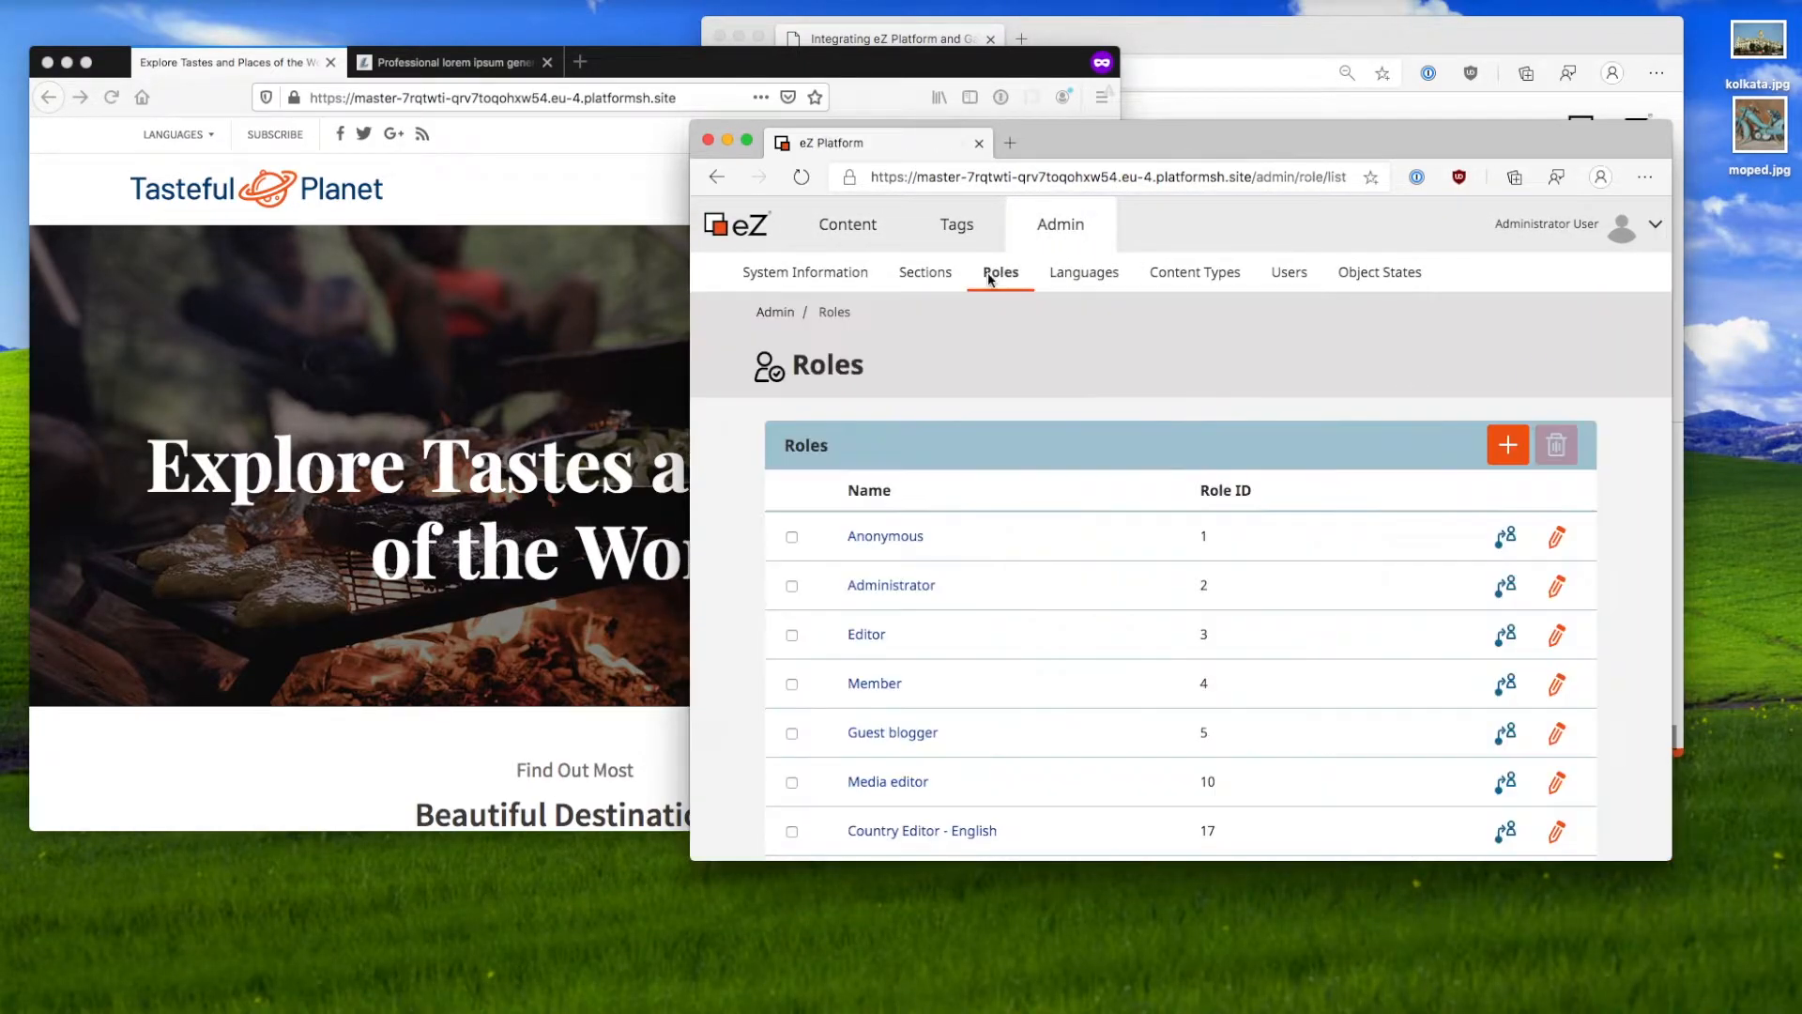
left_click(907, 537)
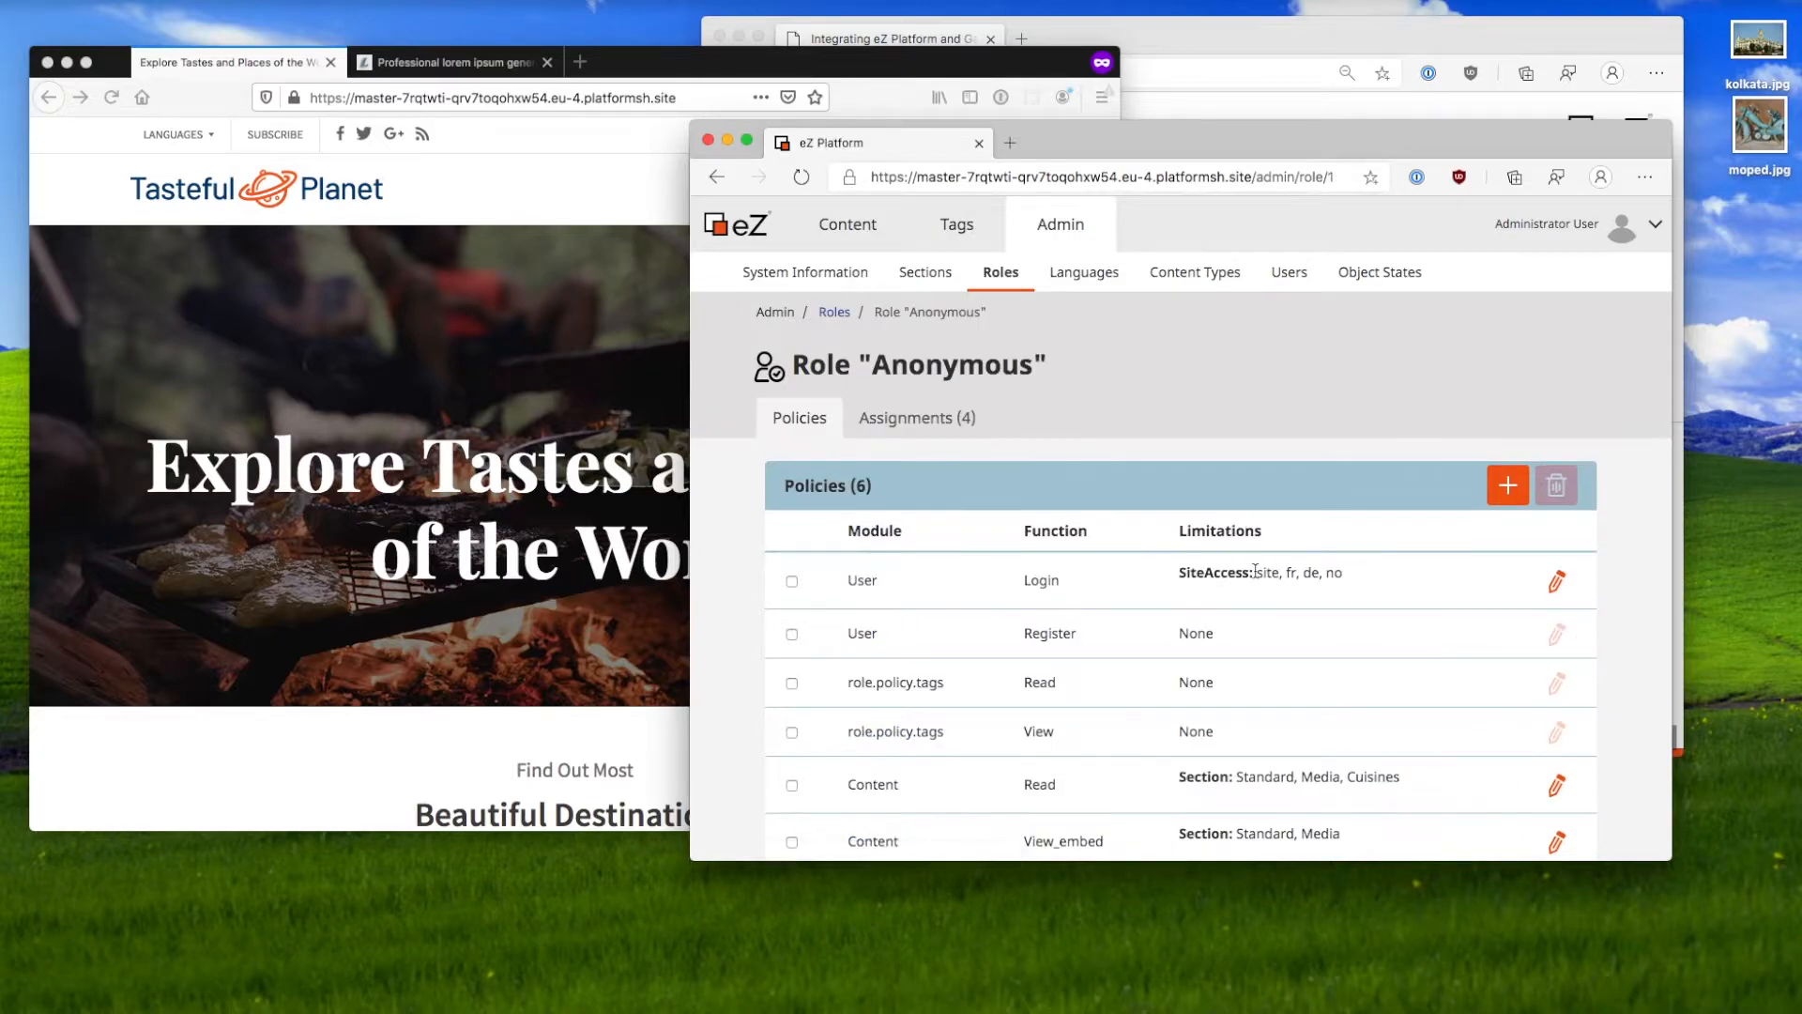
scroll(1365, 652, "down", 1)
left_click_drag(1403, 724, 1317, 726)
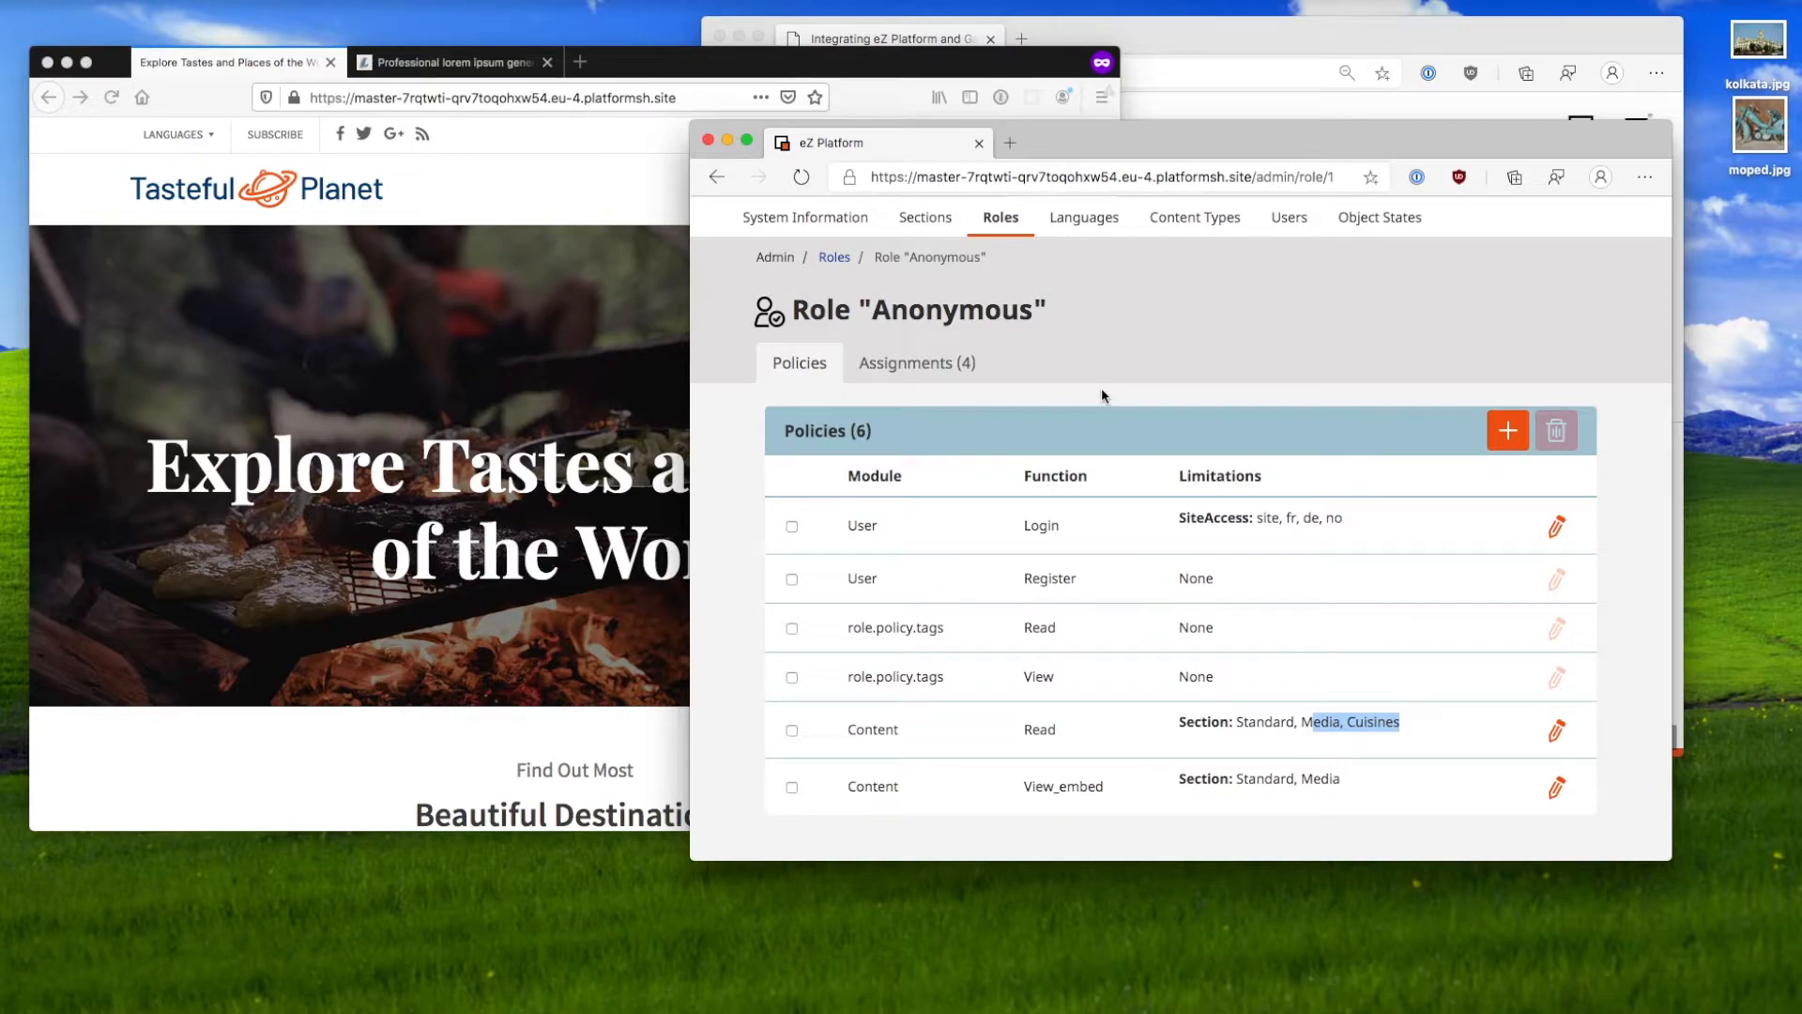
scroll(1101, 395, "up", 1)
Step: Open the first user in the Users > Members group, then switch to the Tasteful Planet site
left_click(1214, 272)
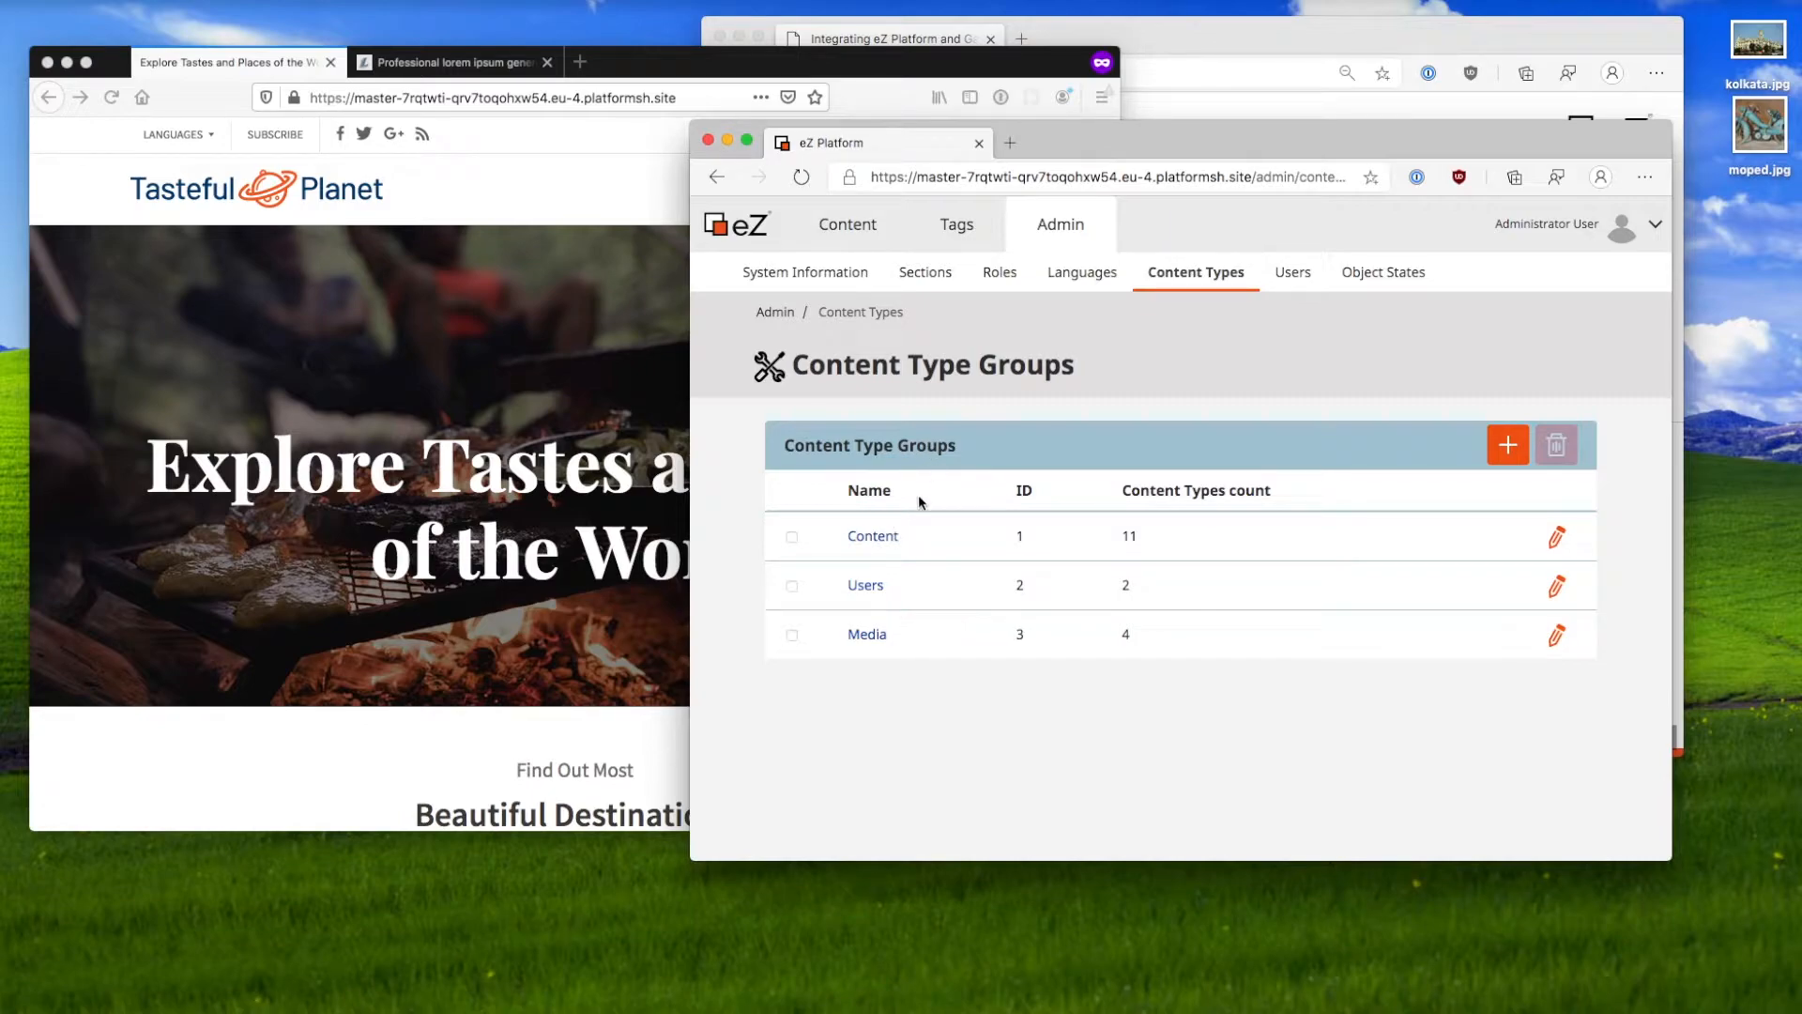
left_click(1291, 274)
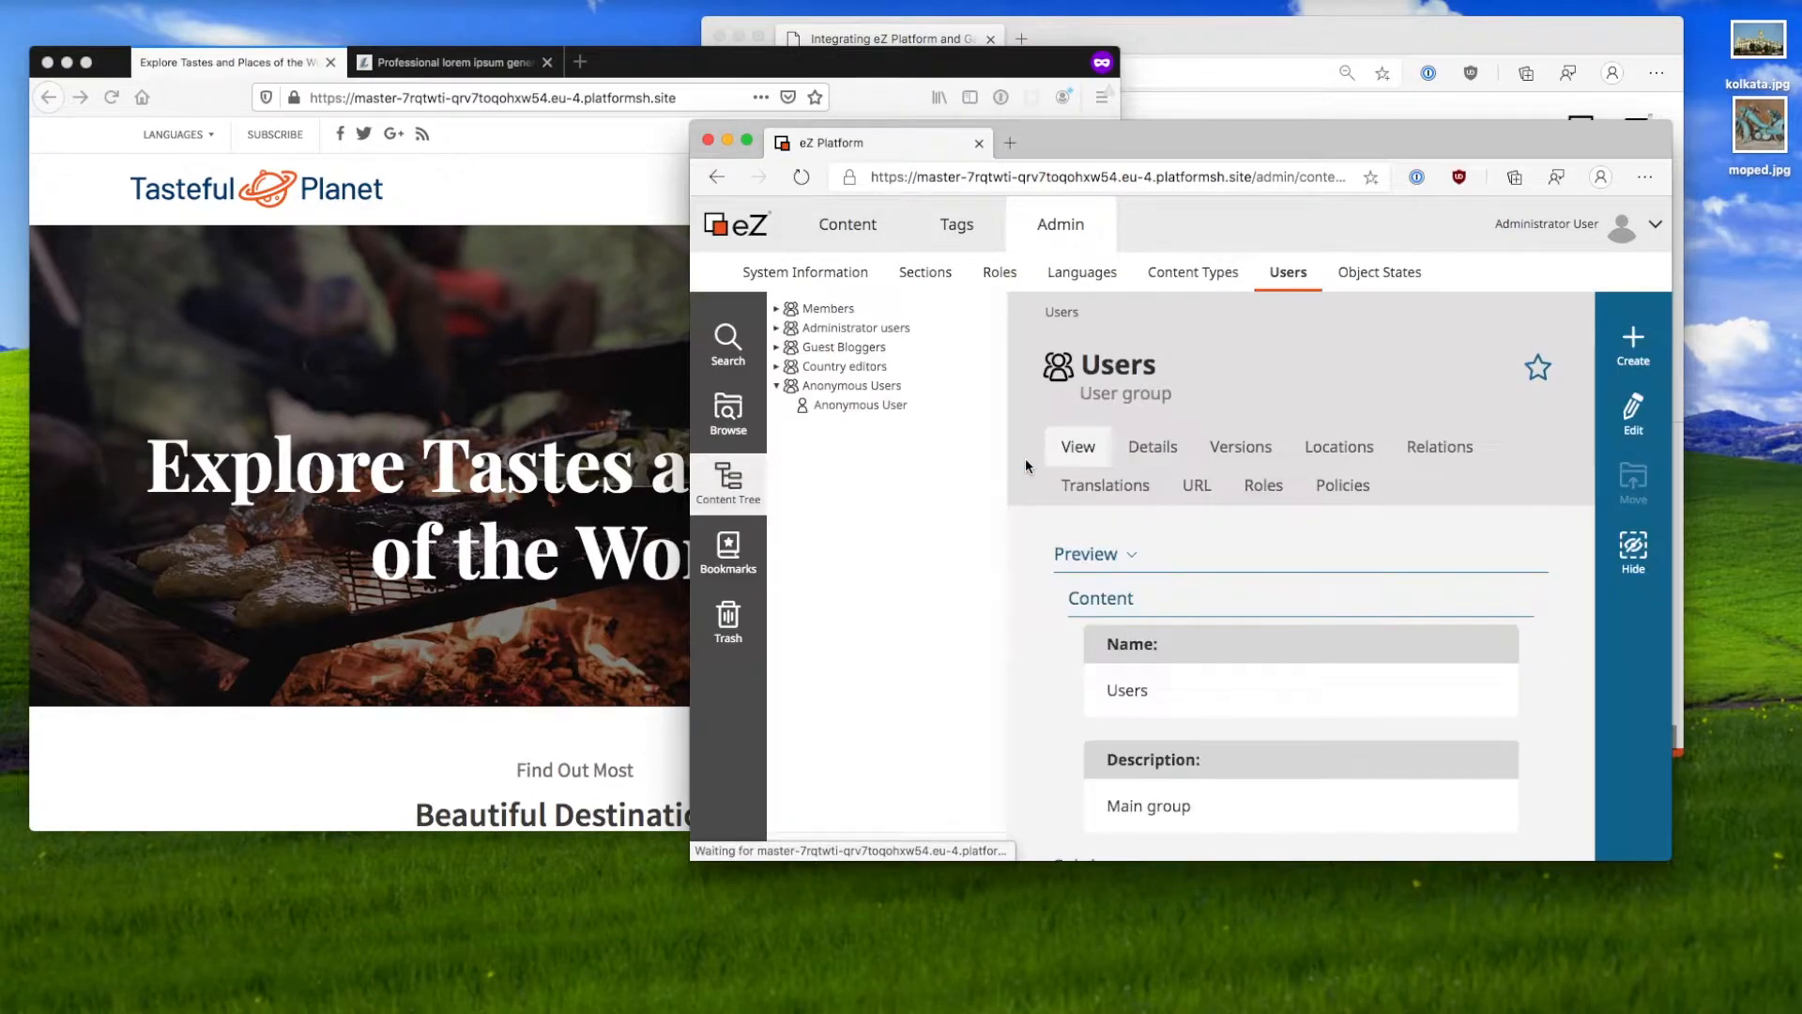
left_click(776, 308)
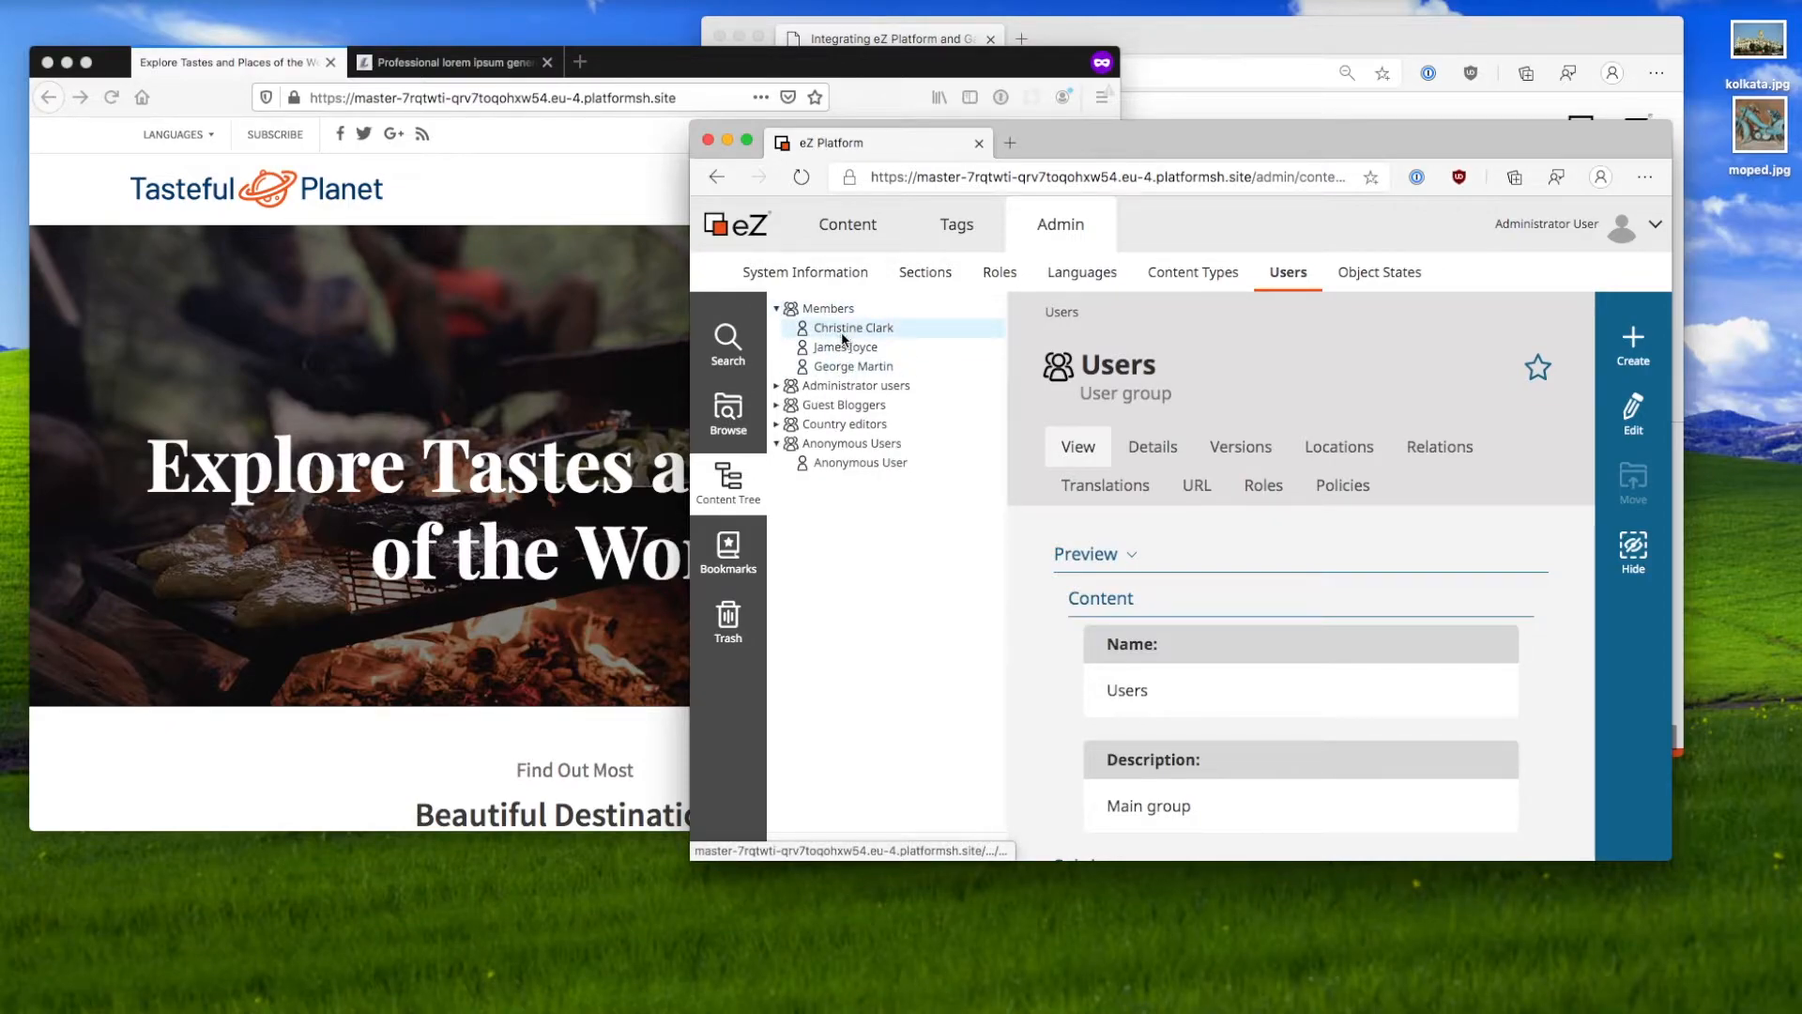
left_click(839, 331)
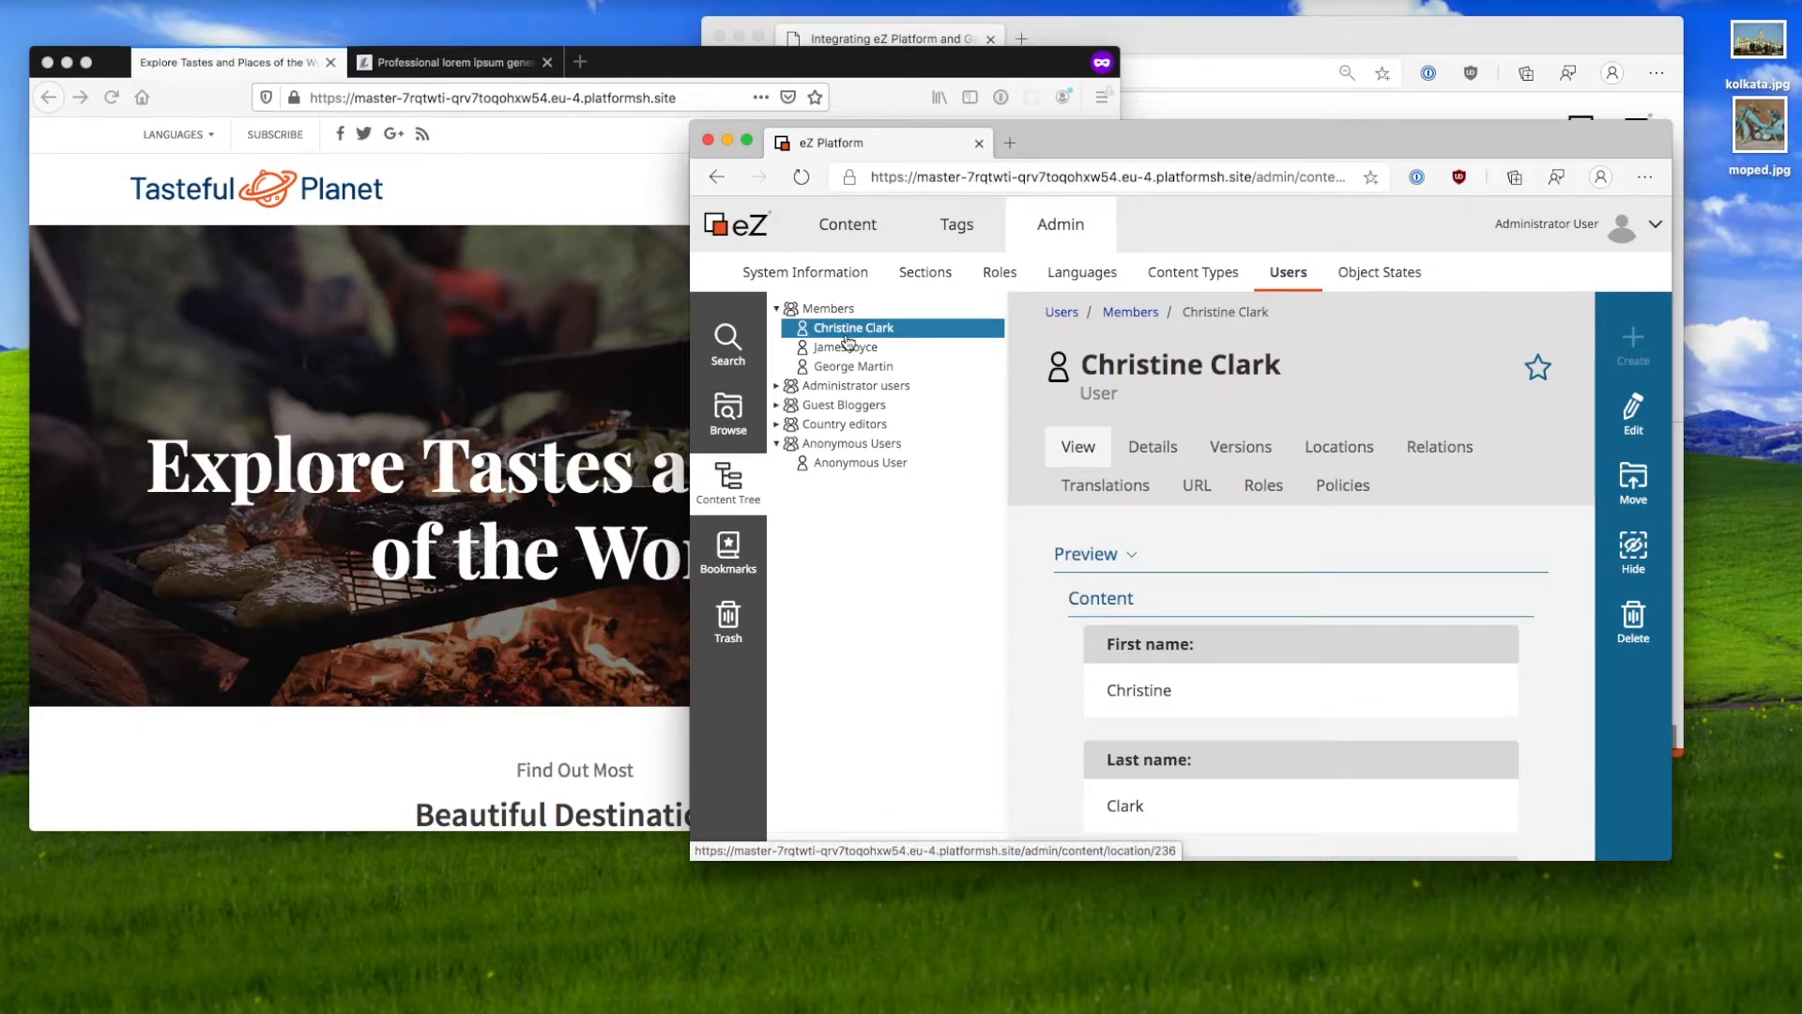
left_click(566, 215)
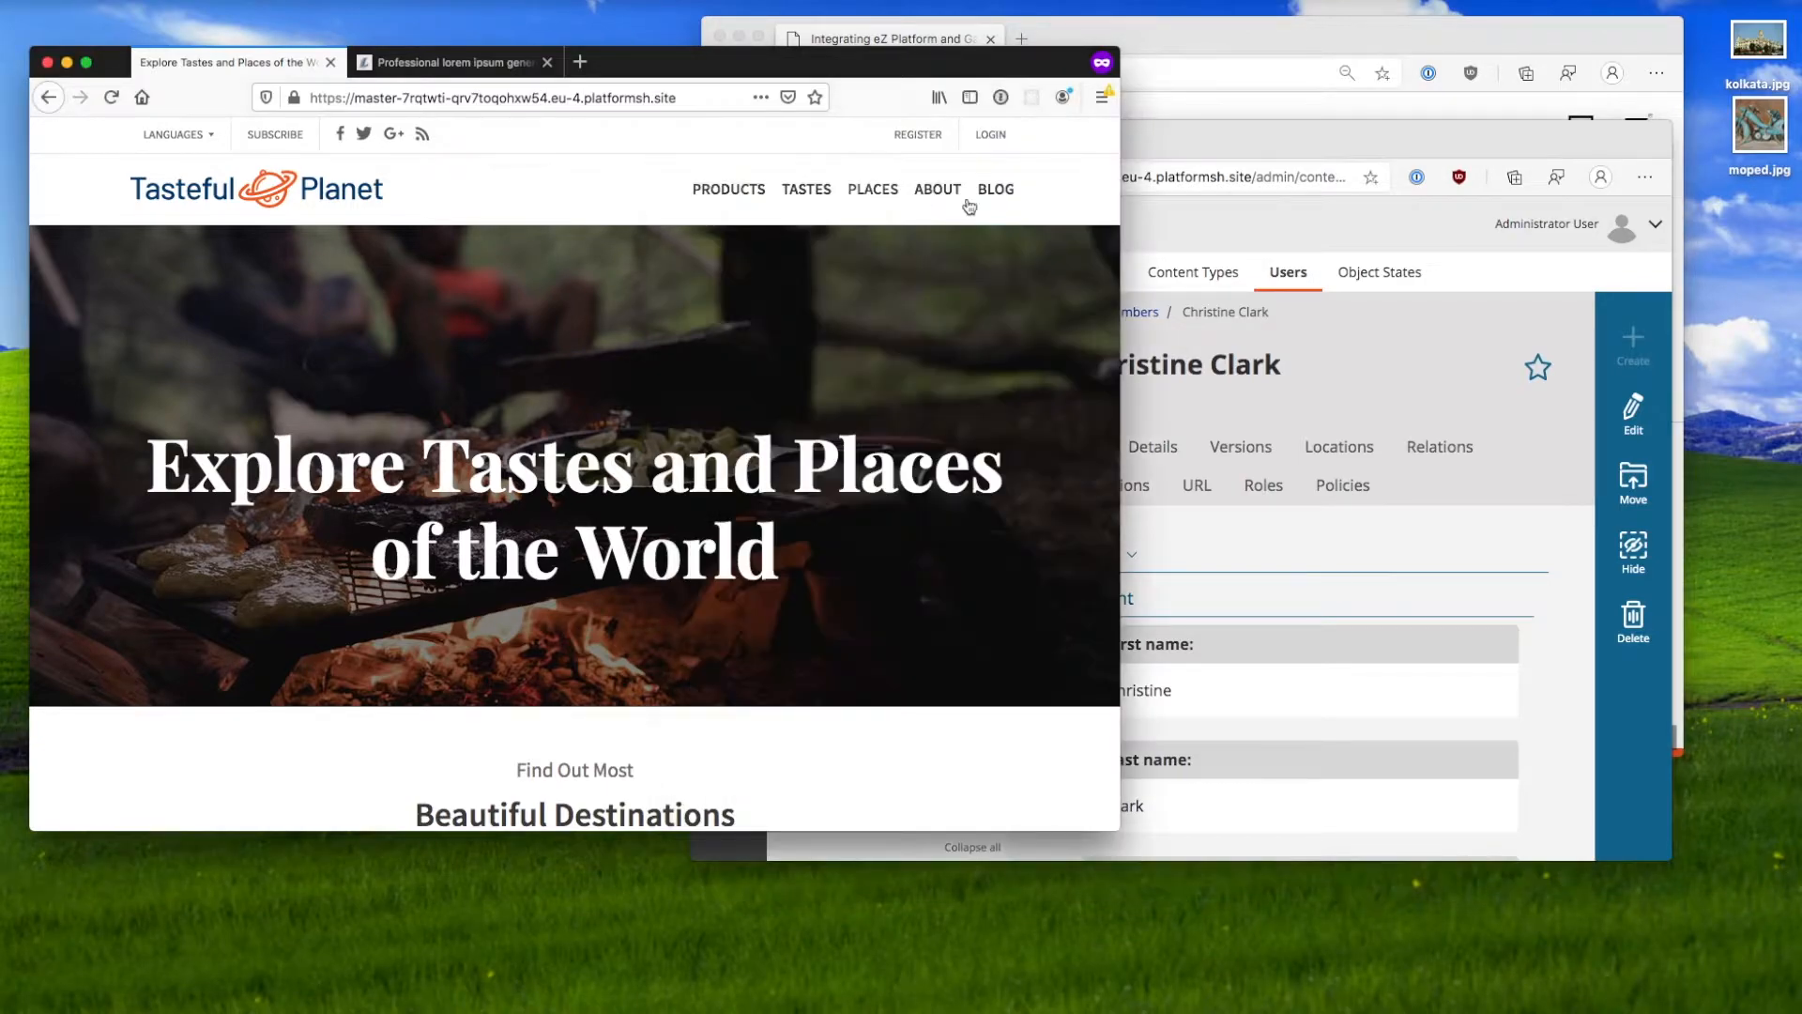
Step: Log in to Tasteful Planet with the member's login name and password, declining to save the login
left_click(992, 134)
left_click(527, 560)
type("christine")
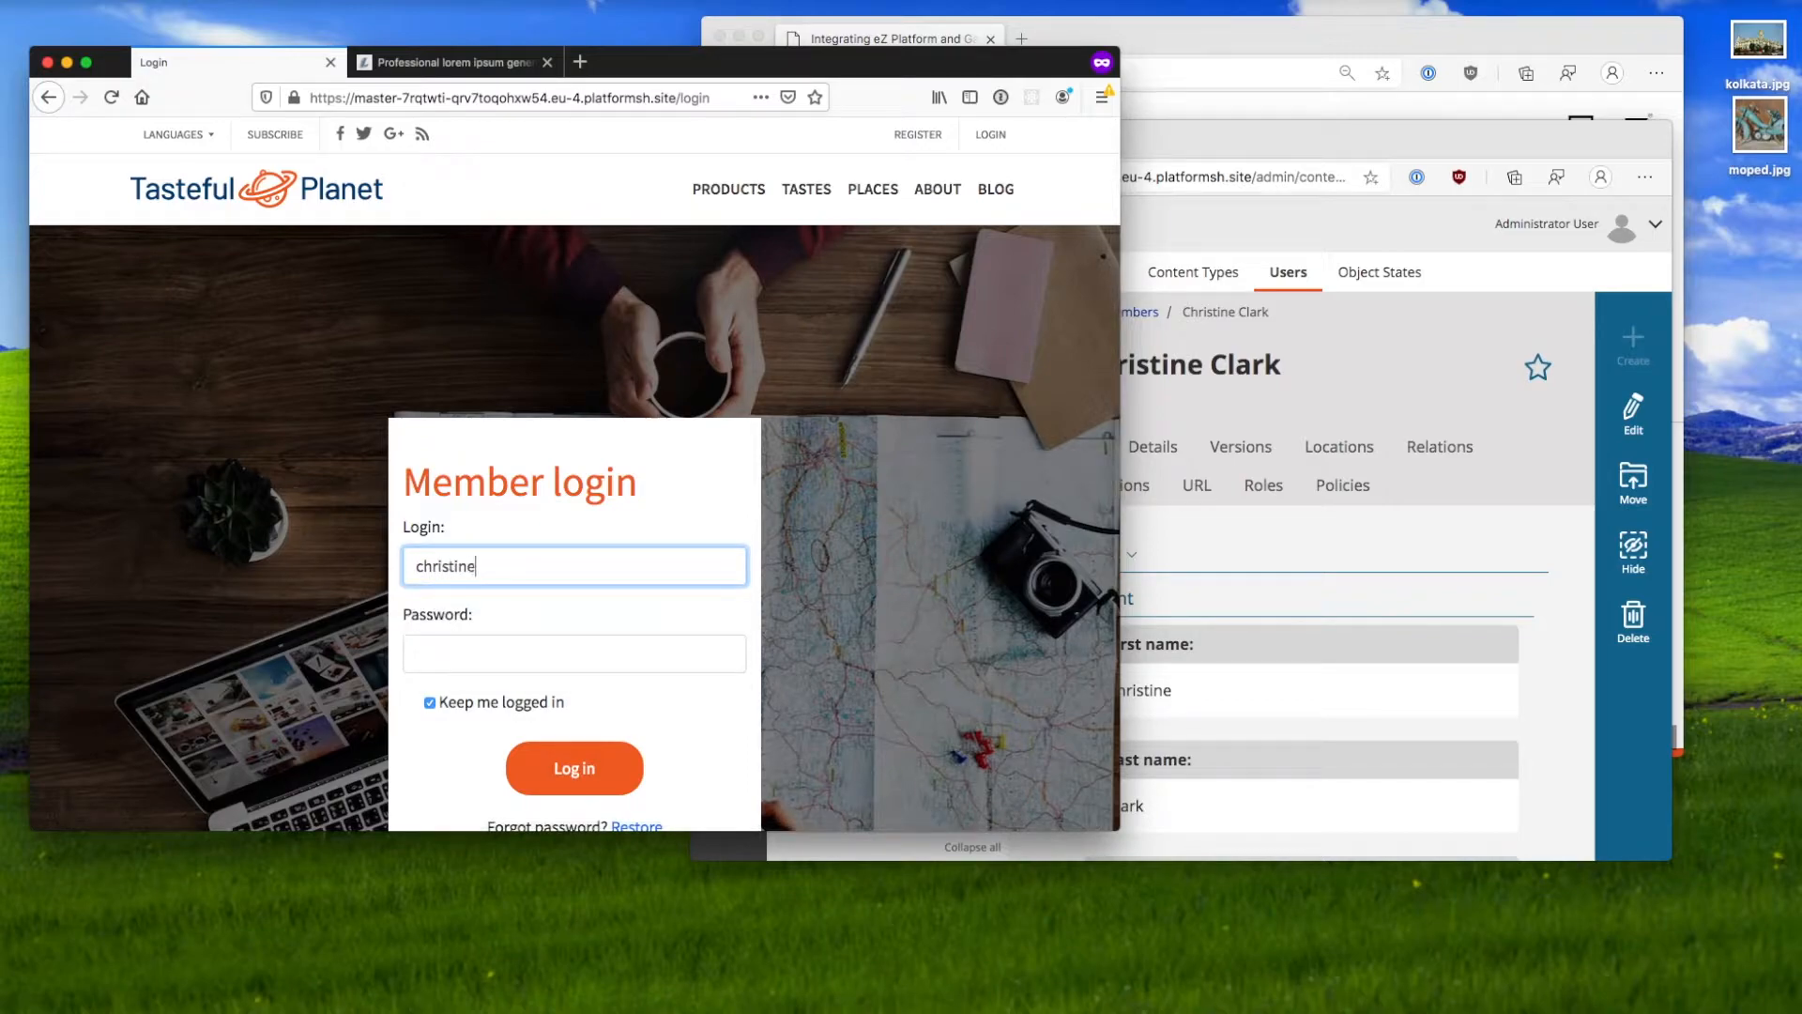
key("Tab")
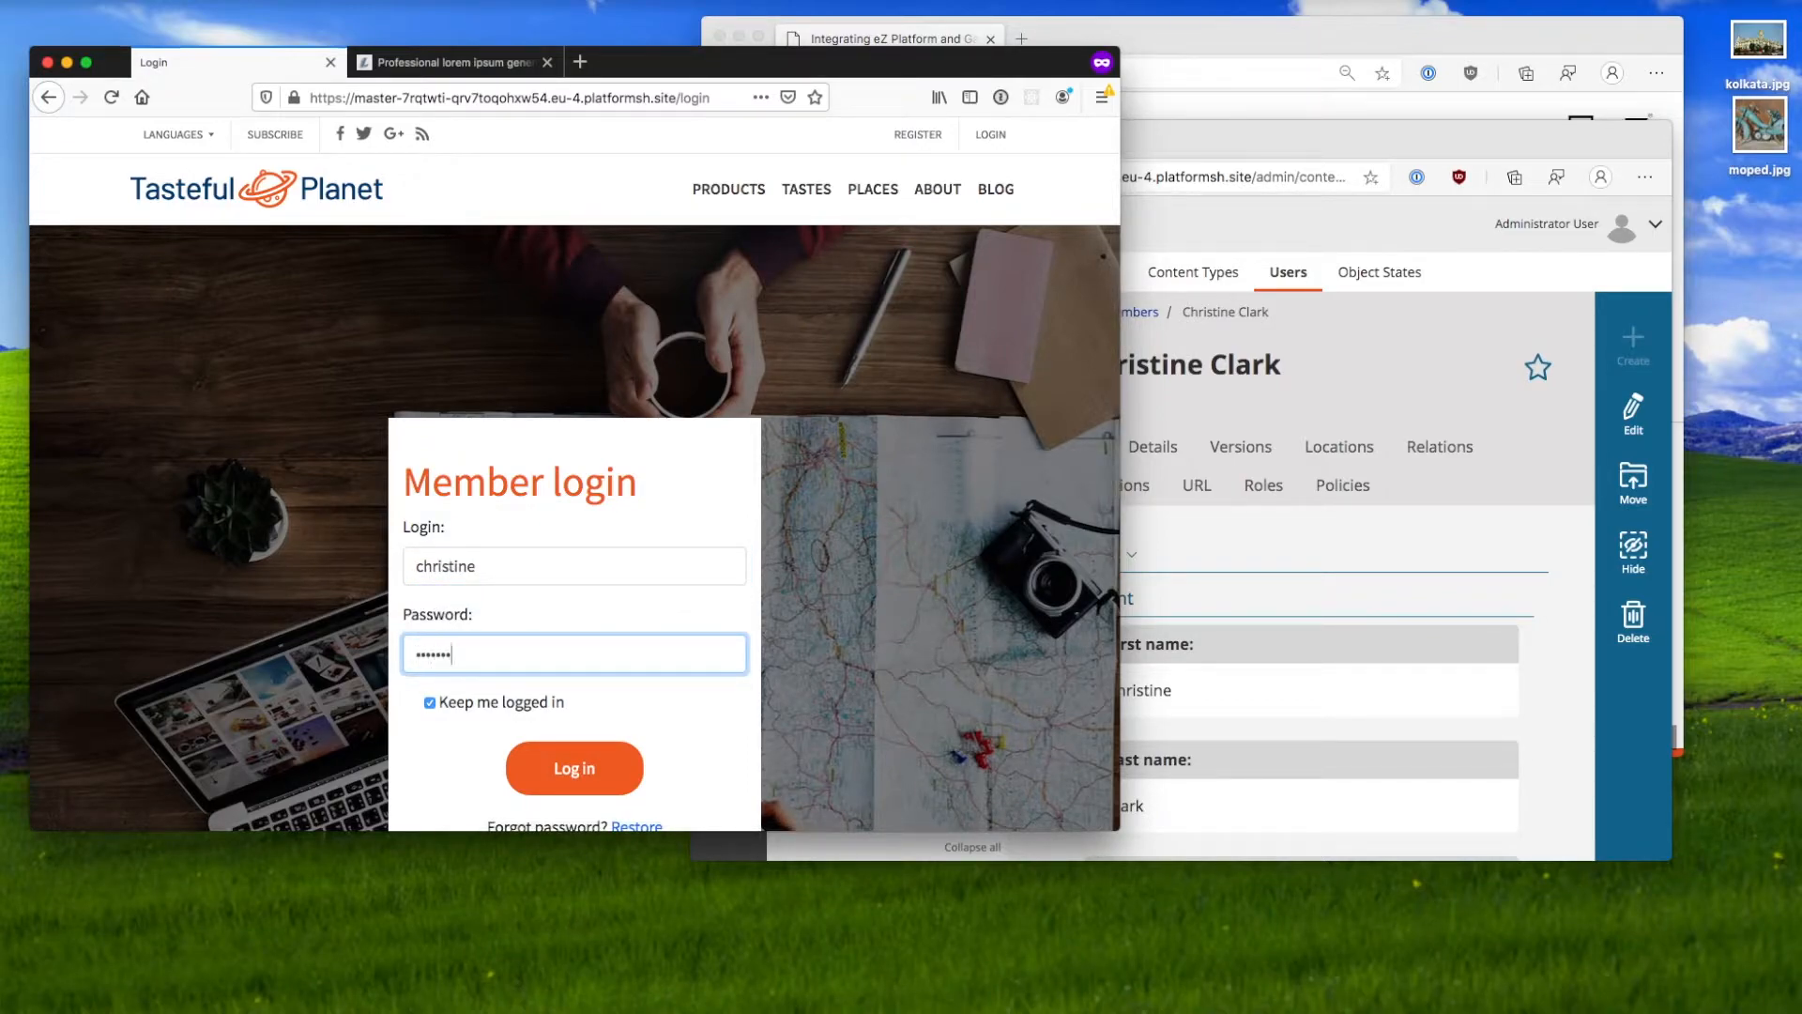
left_click(561, 757)
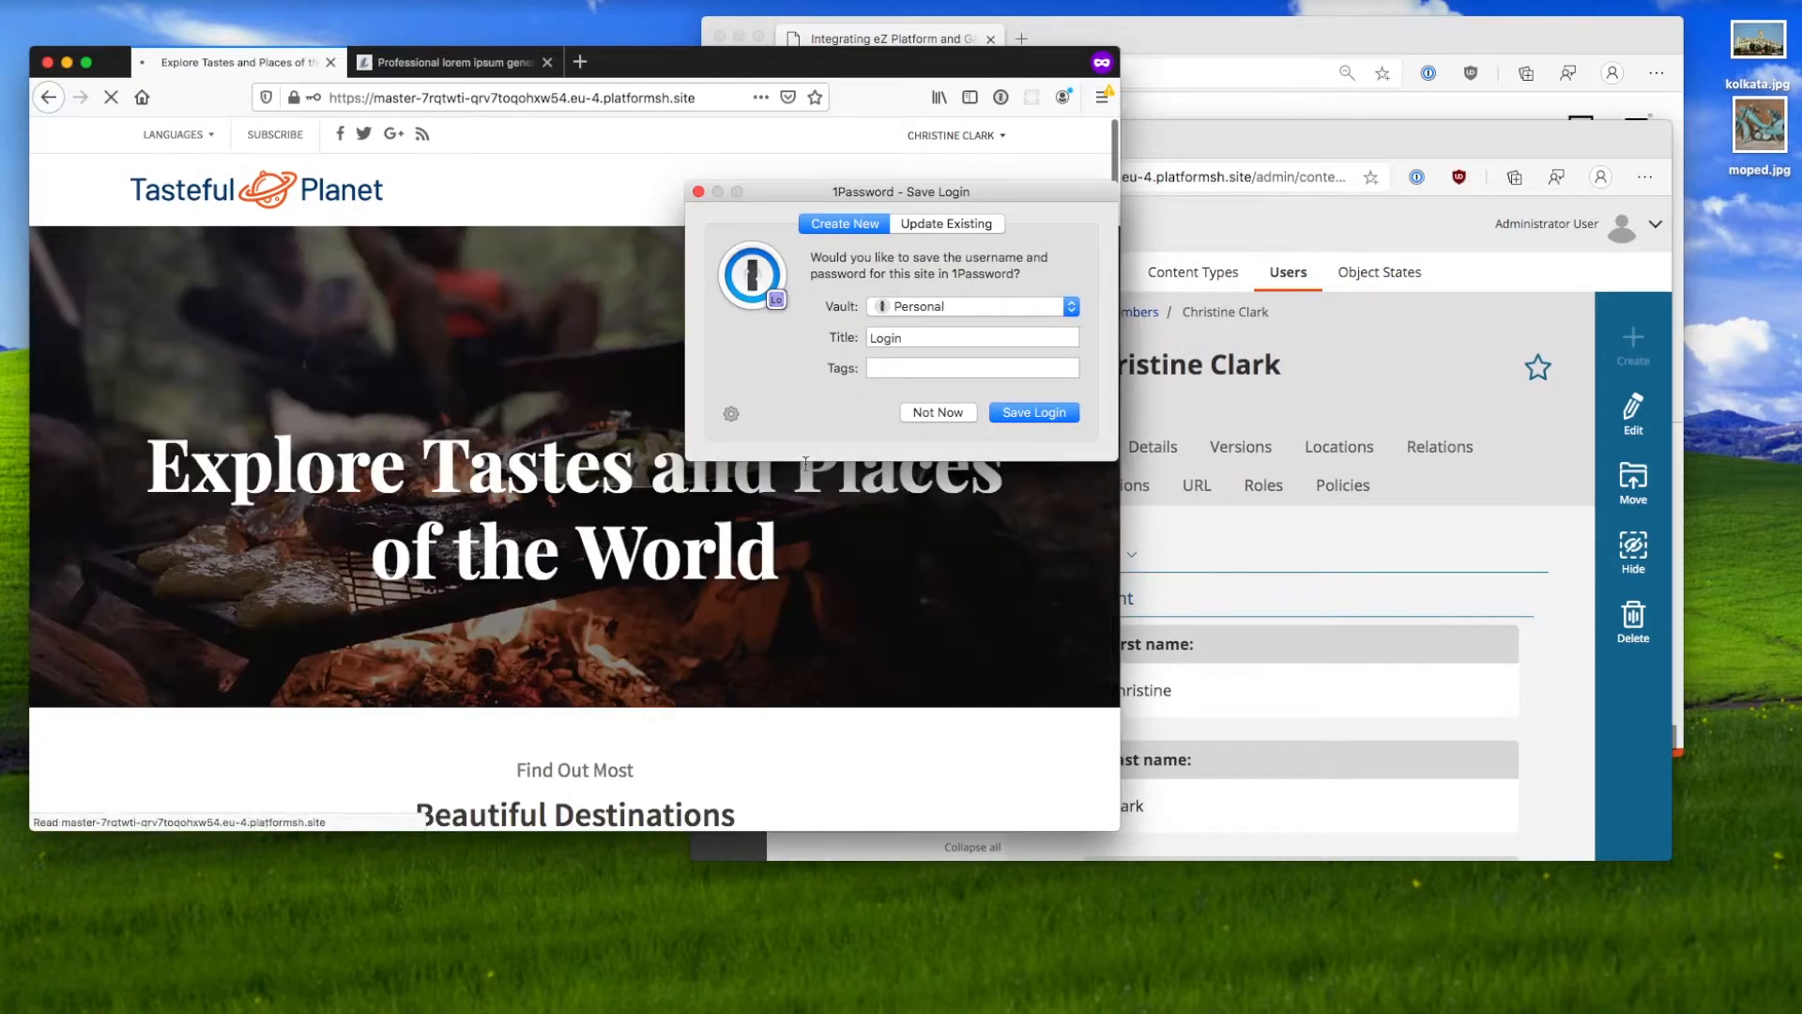
left_click(938, 412)
scroll(647, 543, "down", 1)
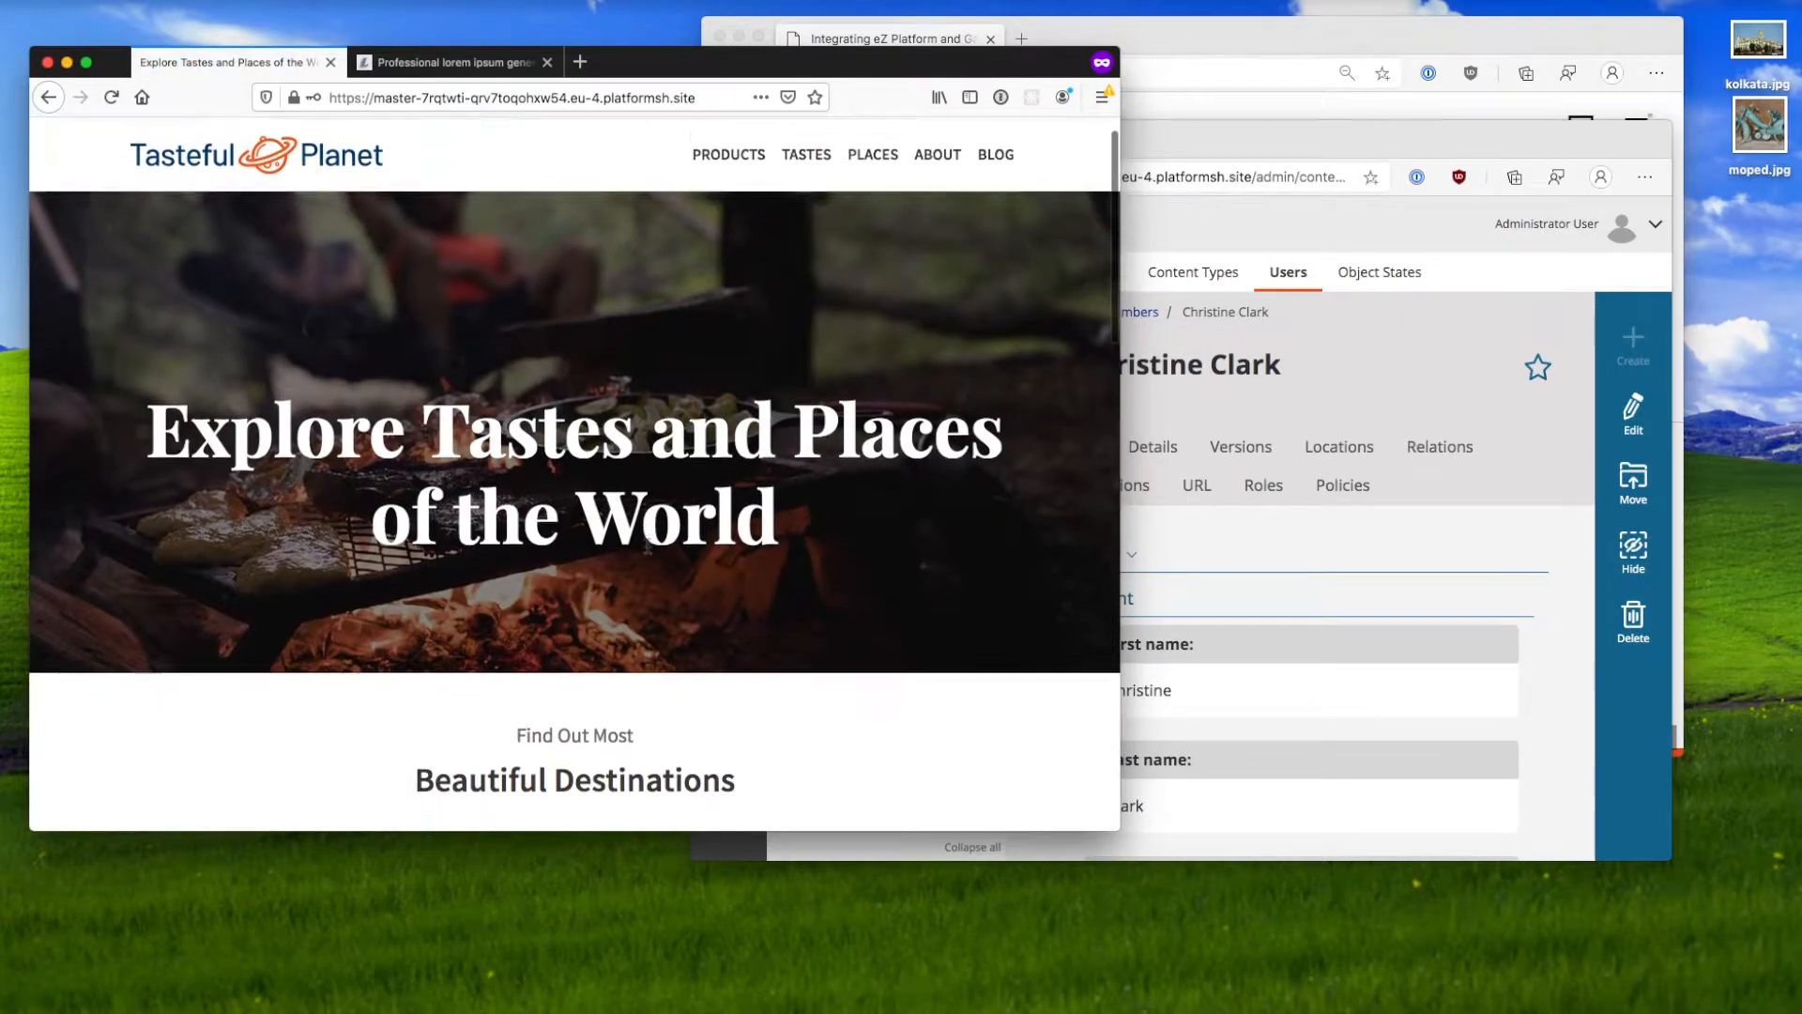
scroll(647, 544, "down", 5)
scroll(647, 545, "up", 5)
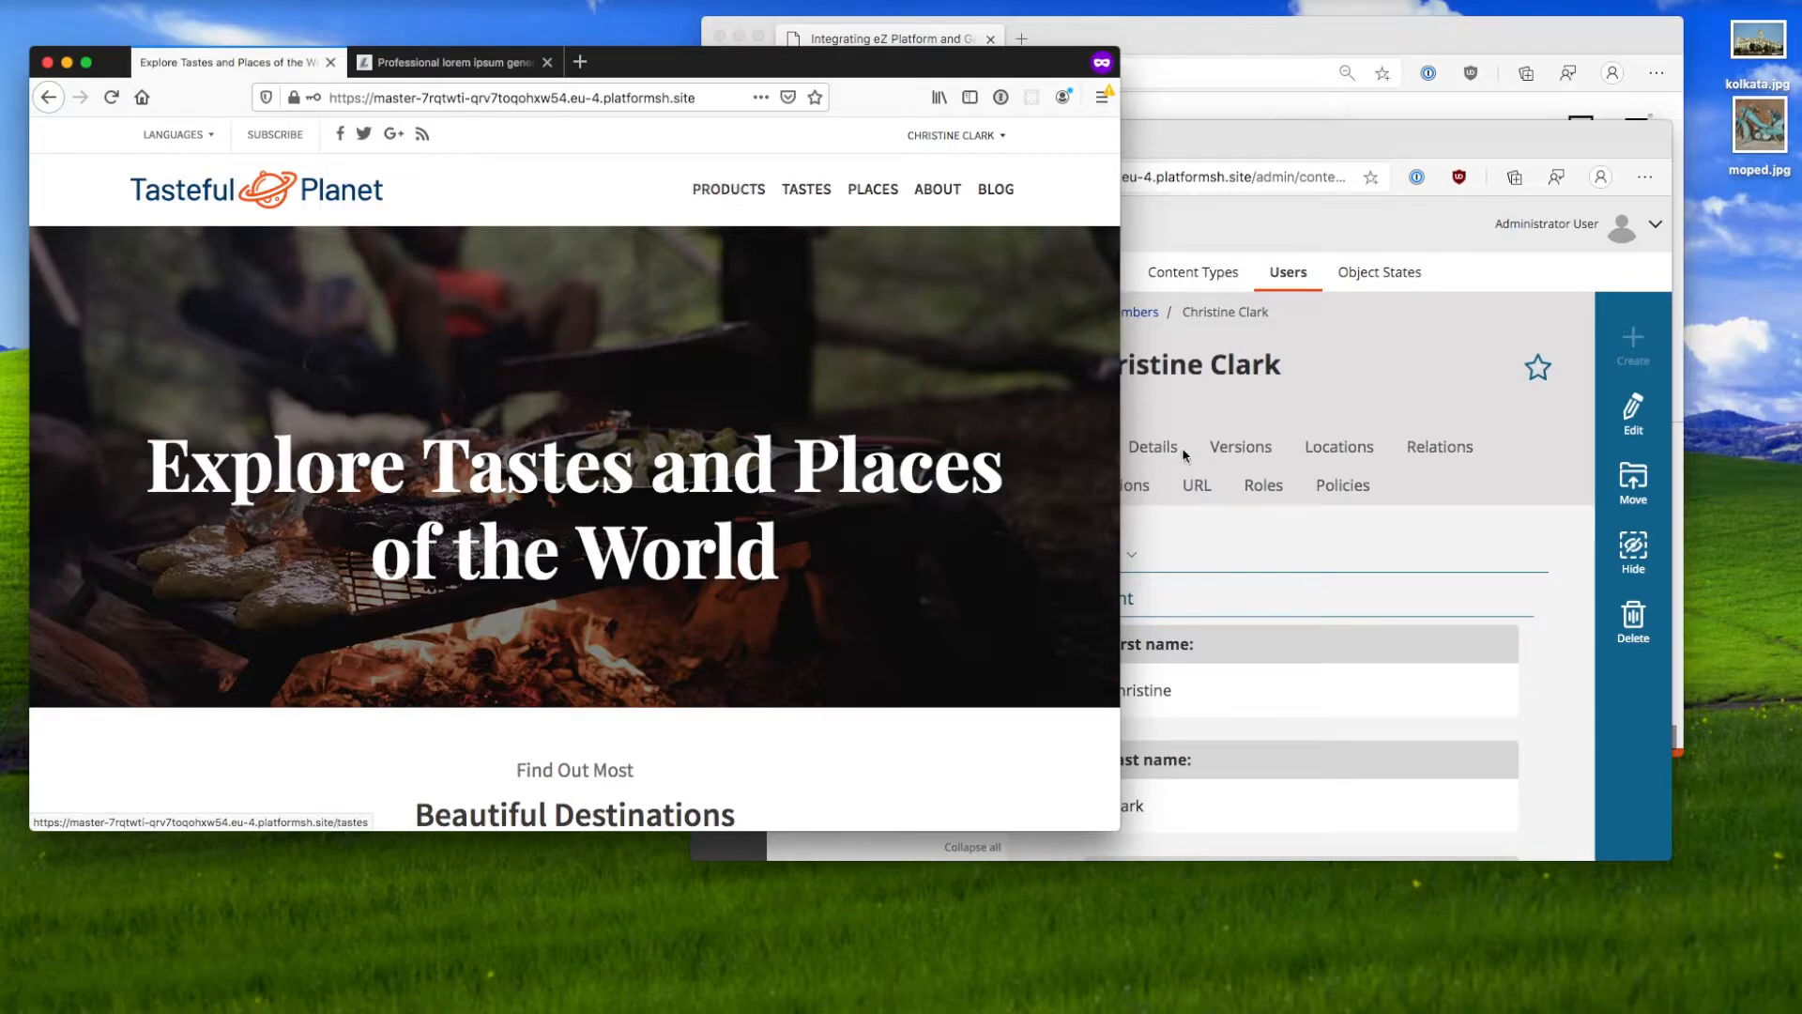
Step: Review the member user's roles and both pages of policies, then open the Member role
left_click(1259, 568)
left_click(1263, 485)
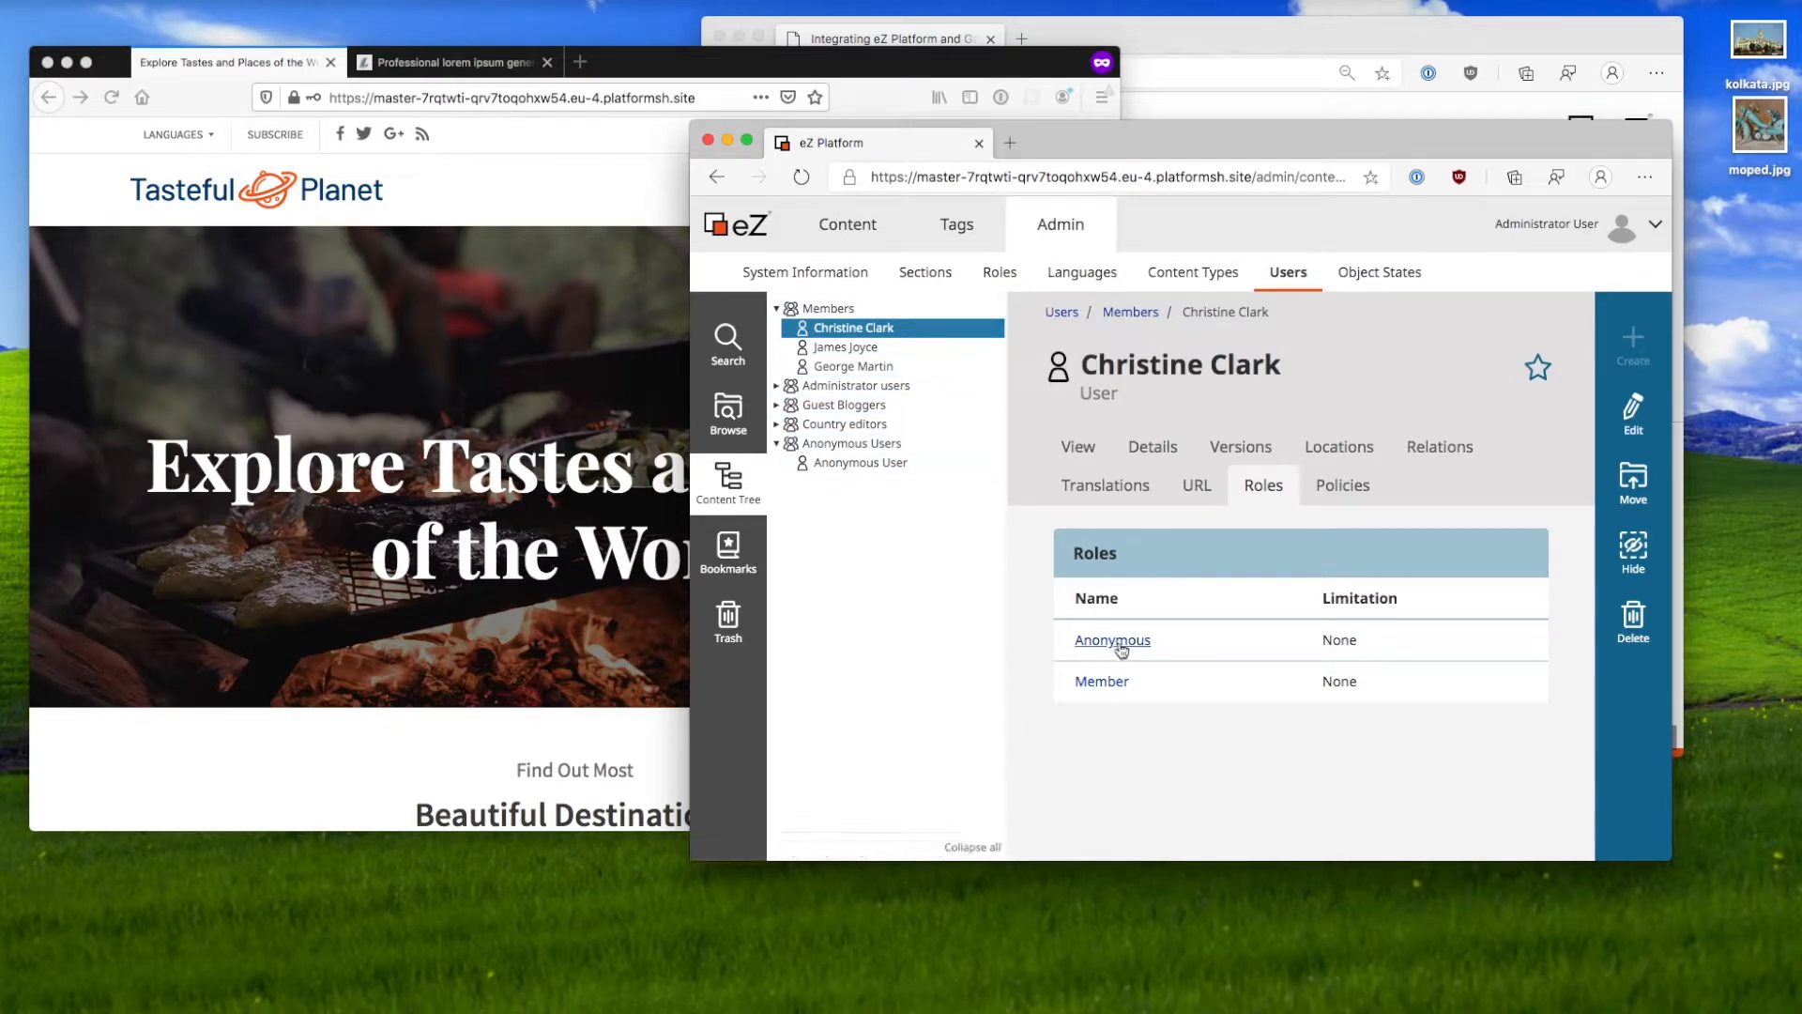
left_click(1342, 484)
scroll(1139, 685, "down", 3)
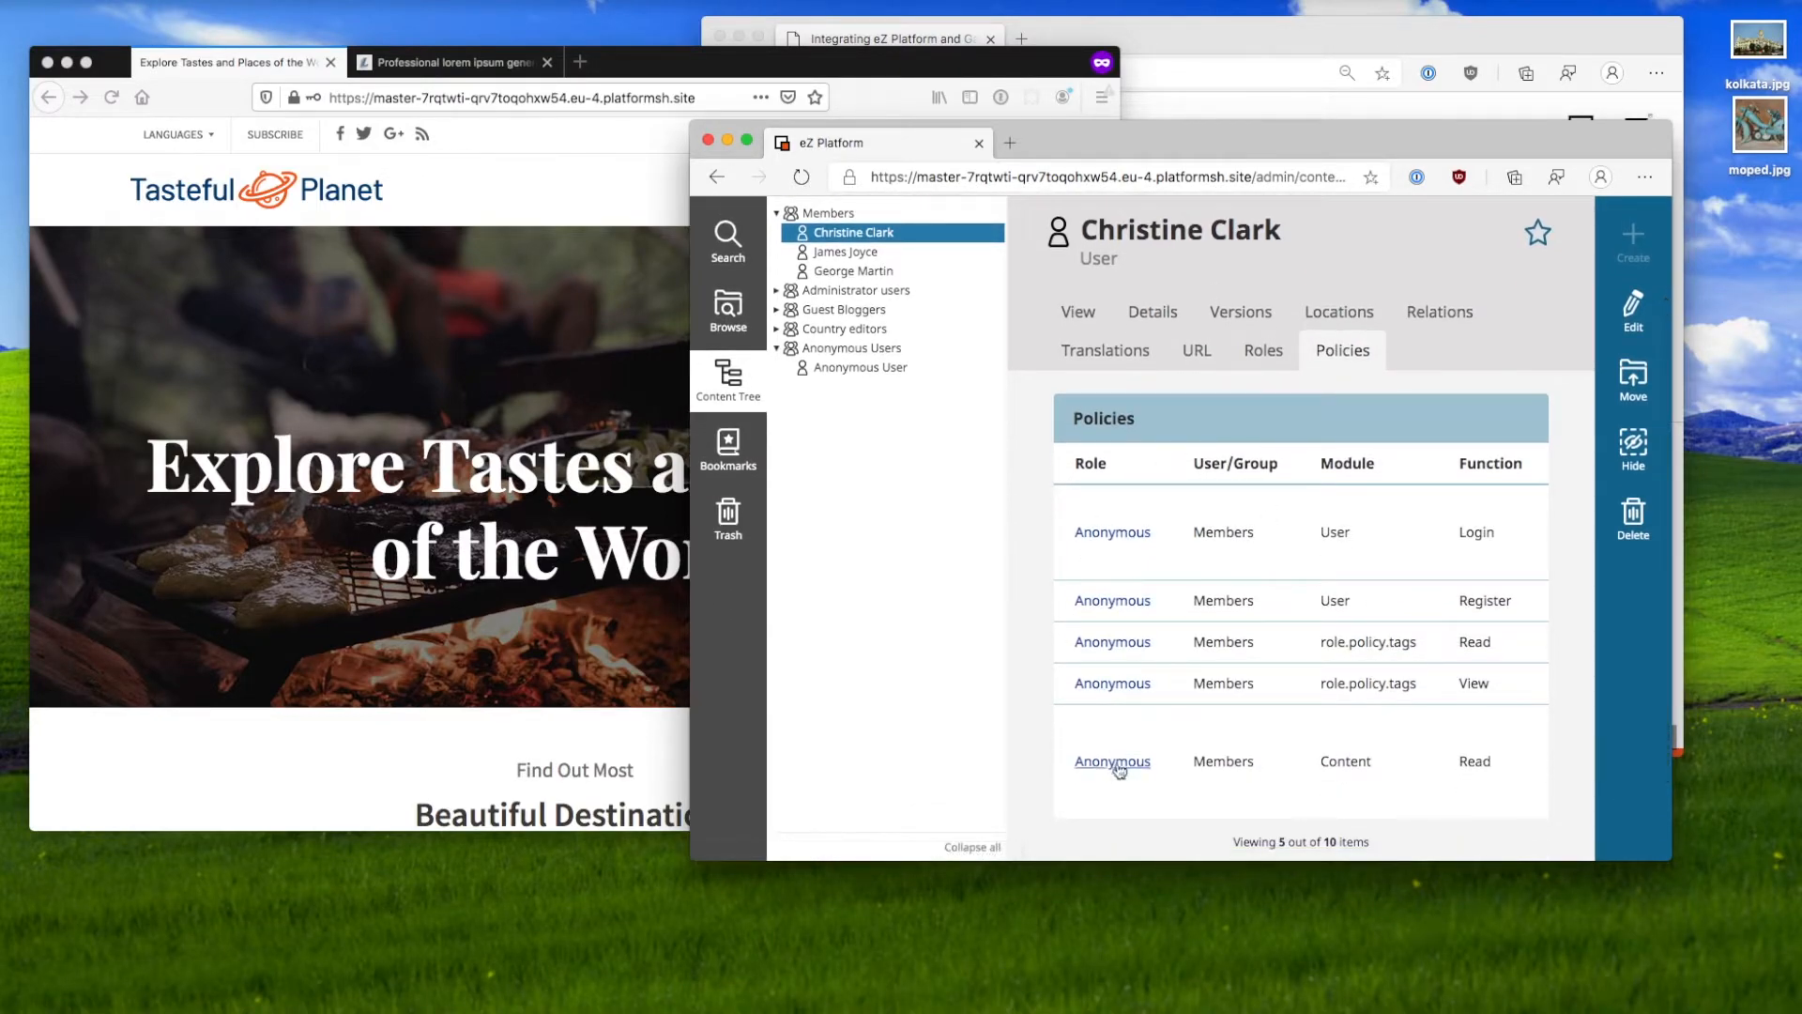
scroll(1122, 761, "down", 3)
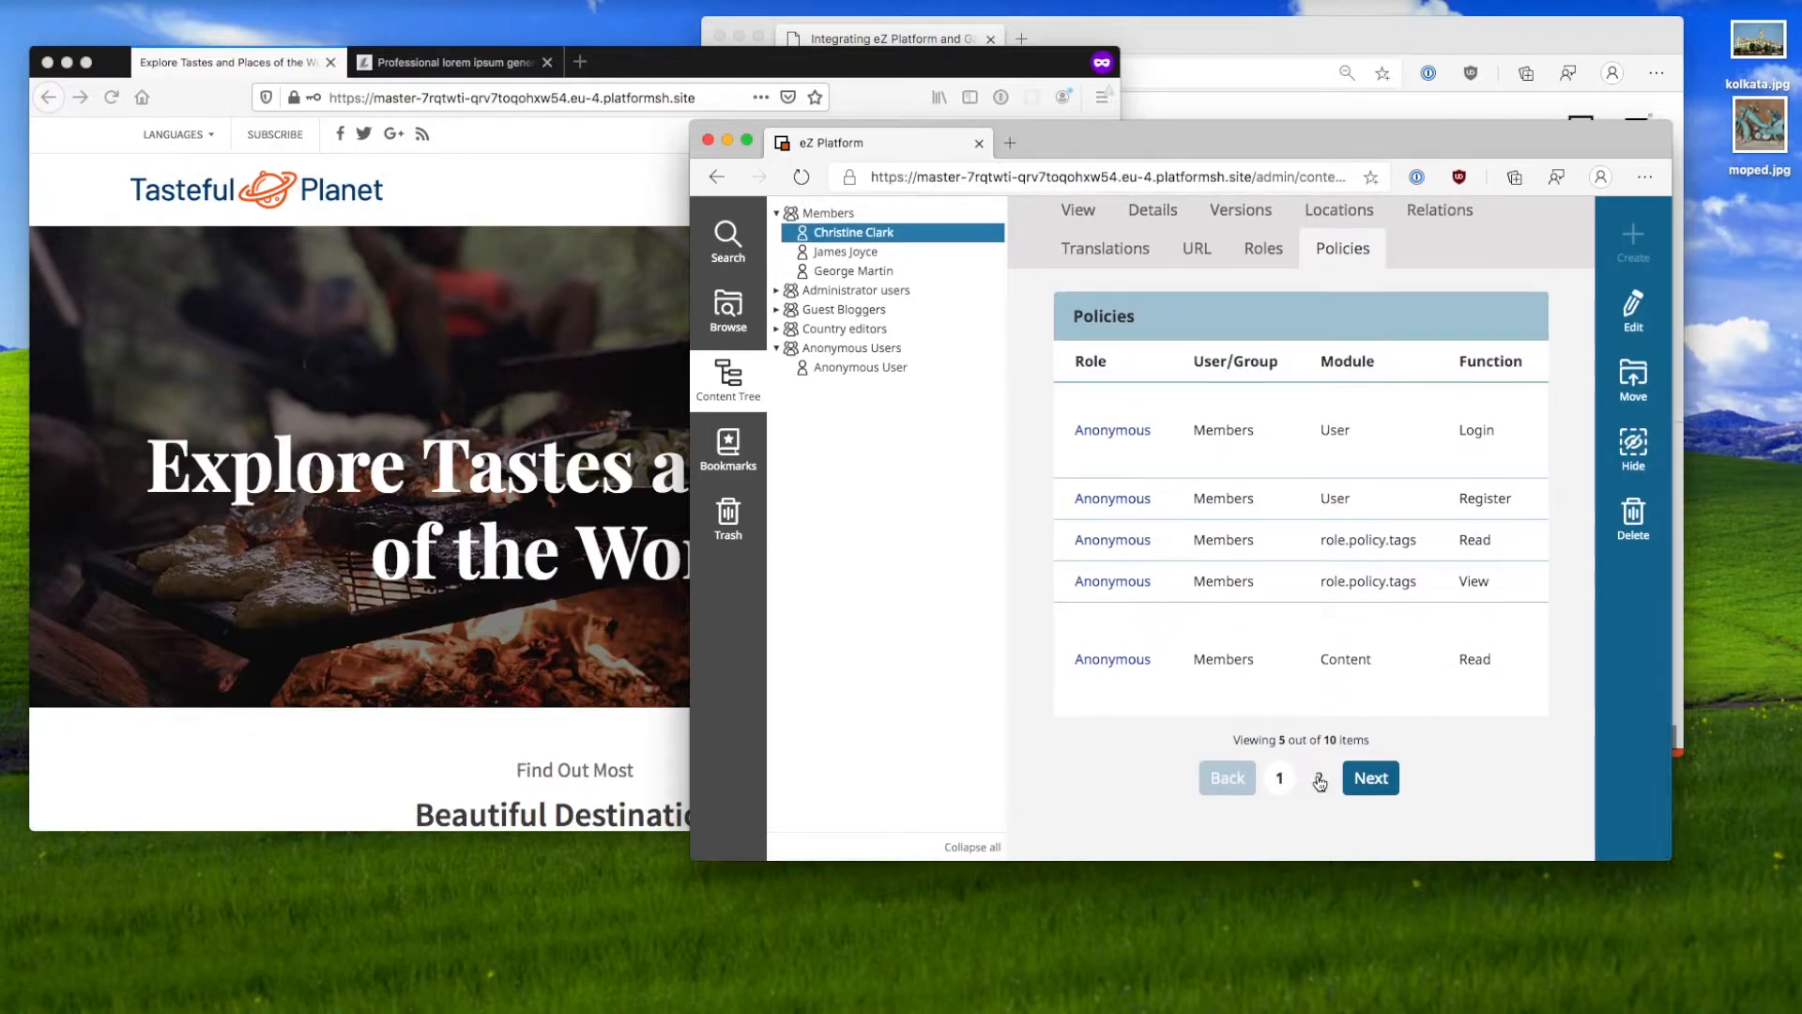
left_click(1318, 777)
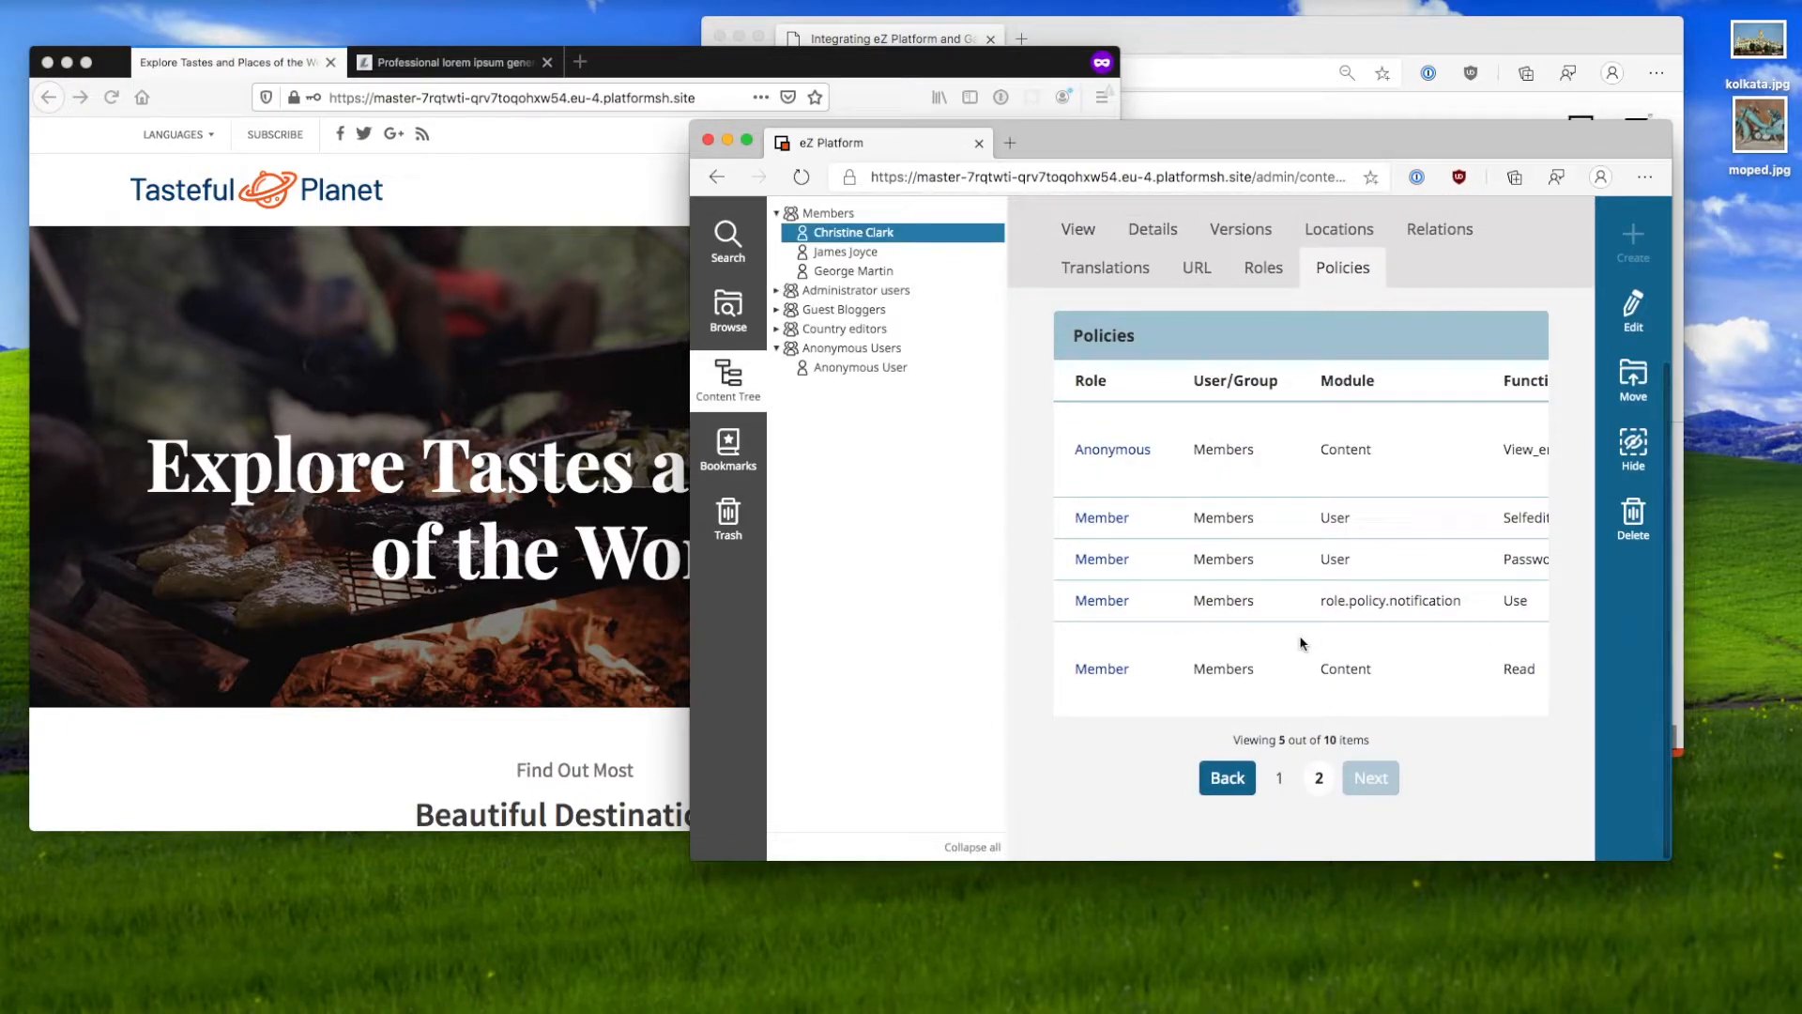
scroll(1301, 643, "up", 3)
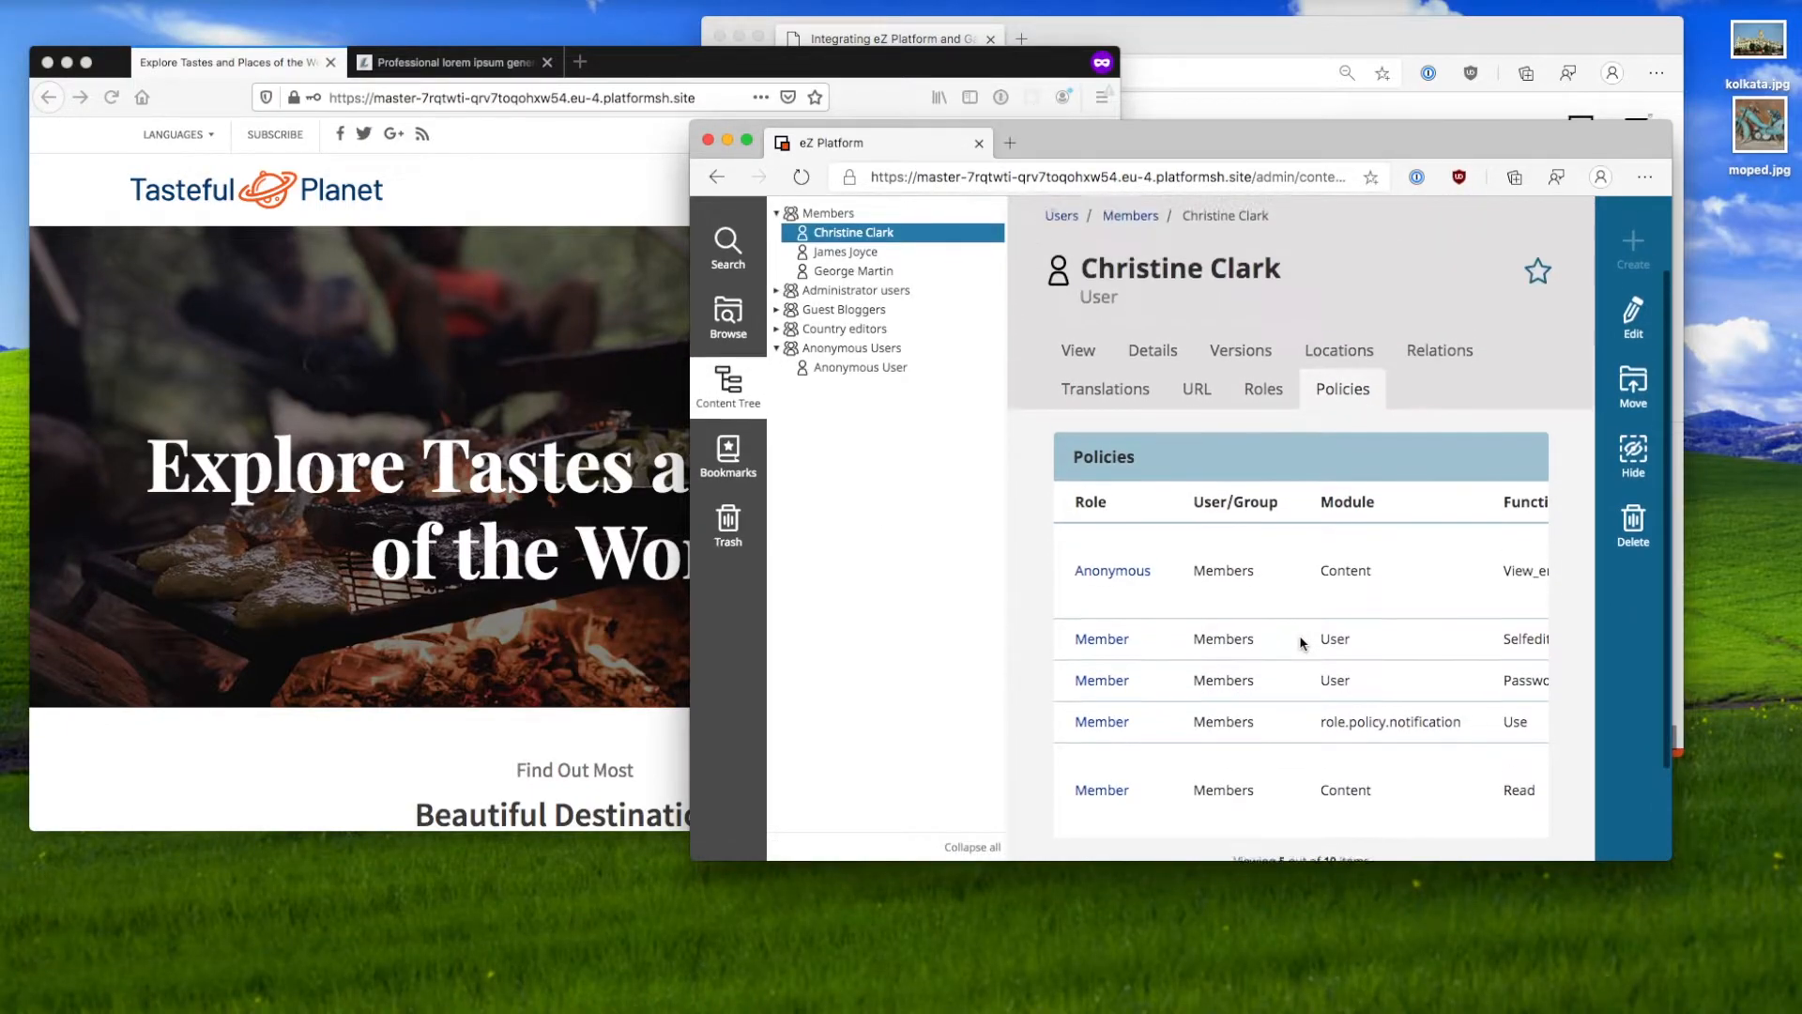
left_click(1288, 404)
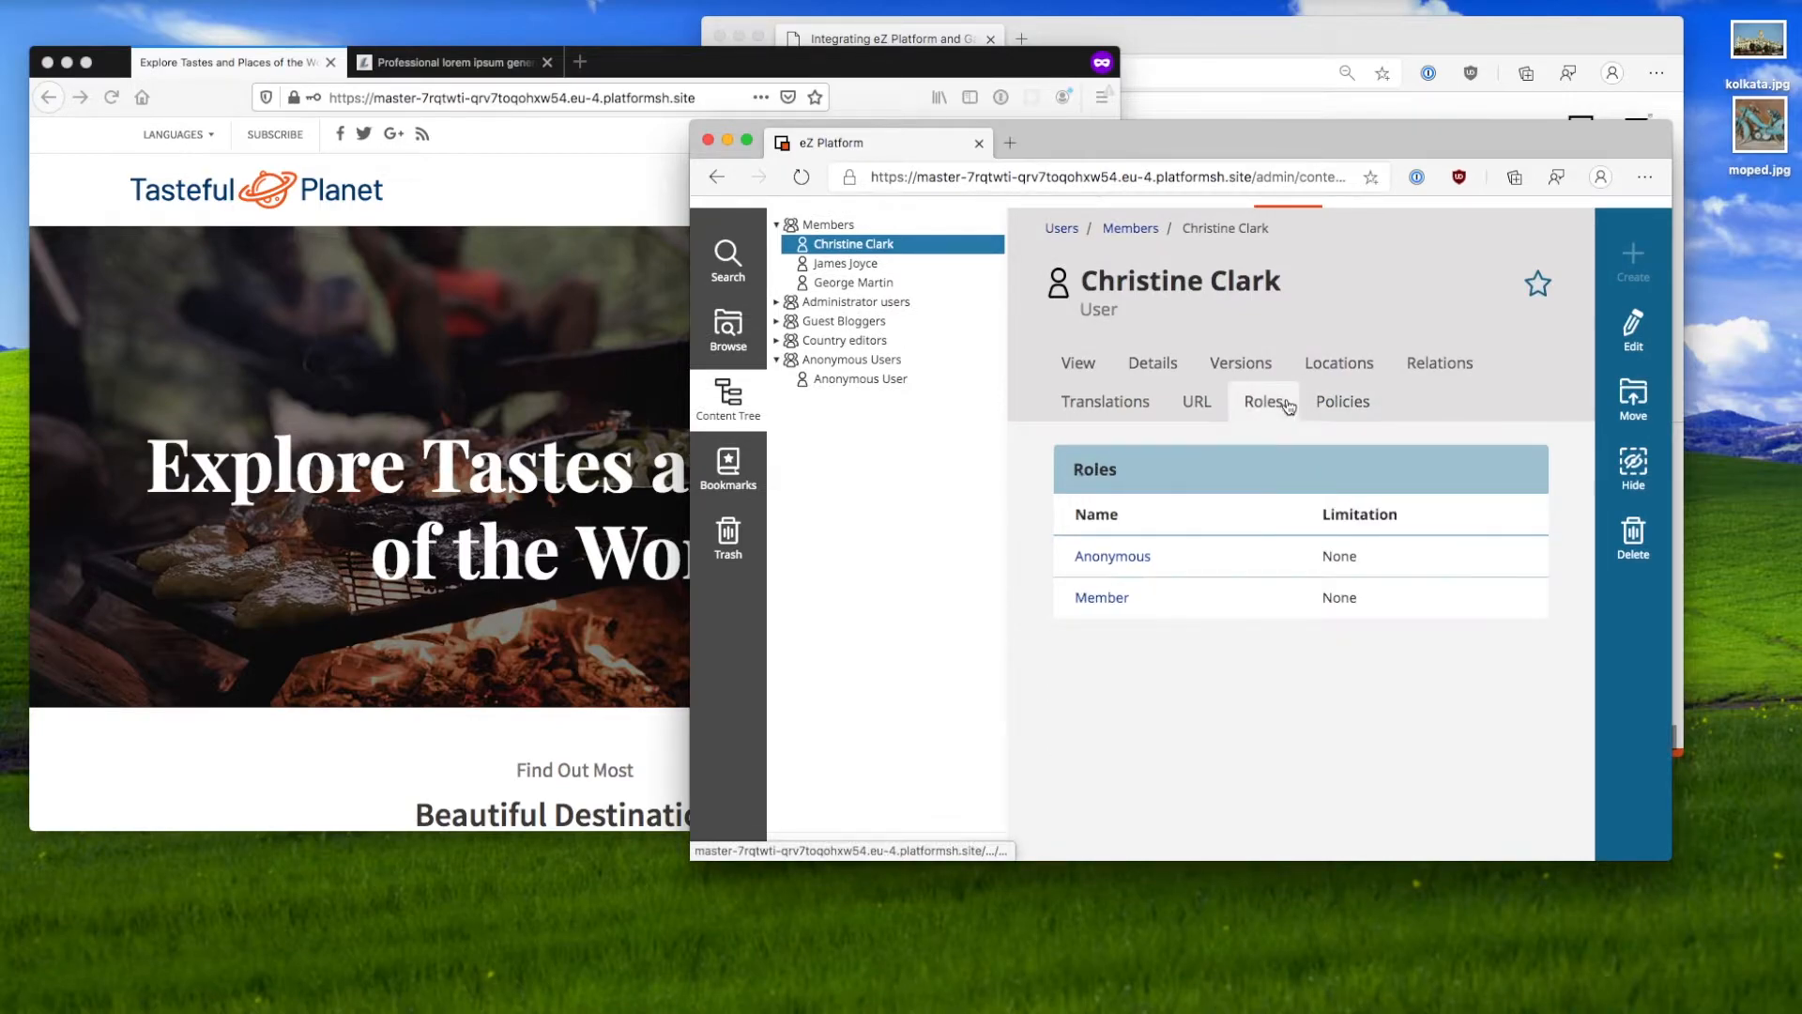
left_click(1108, 606)
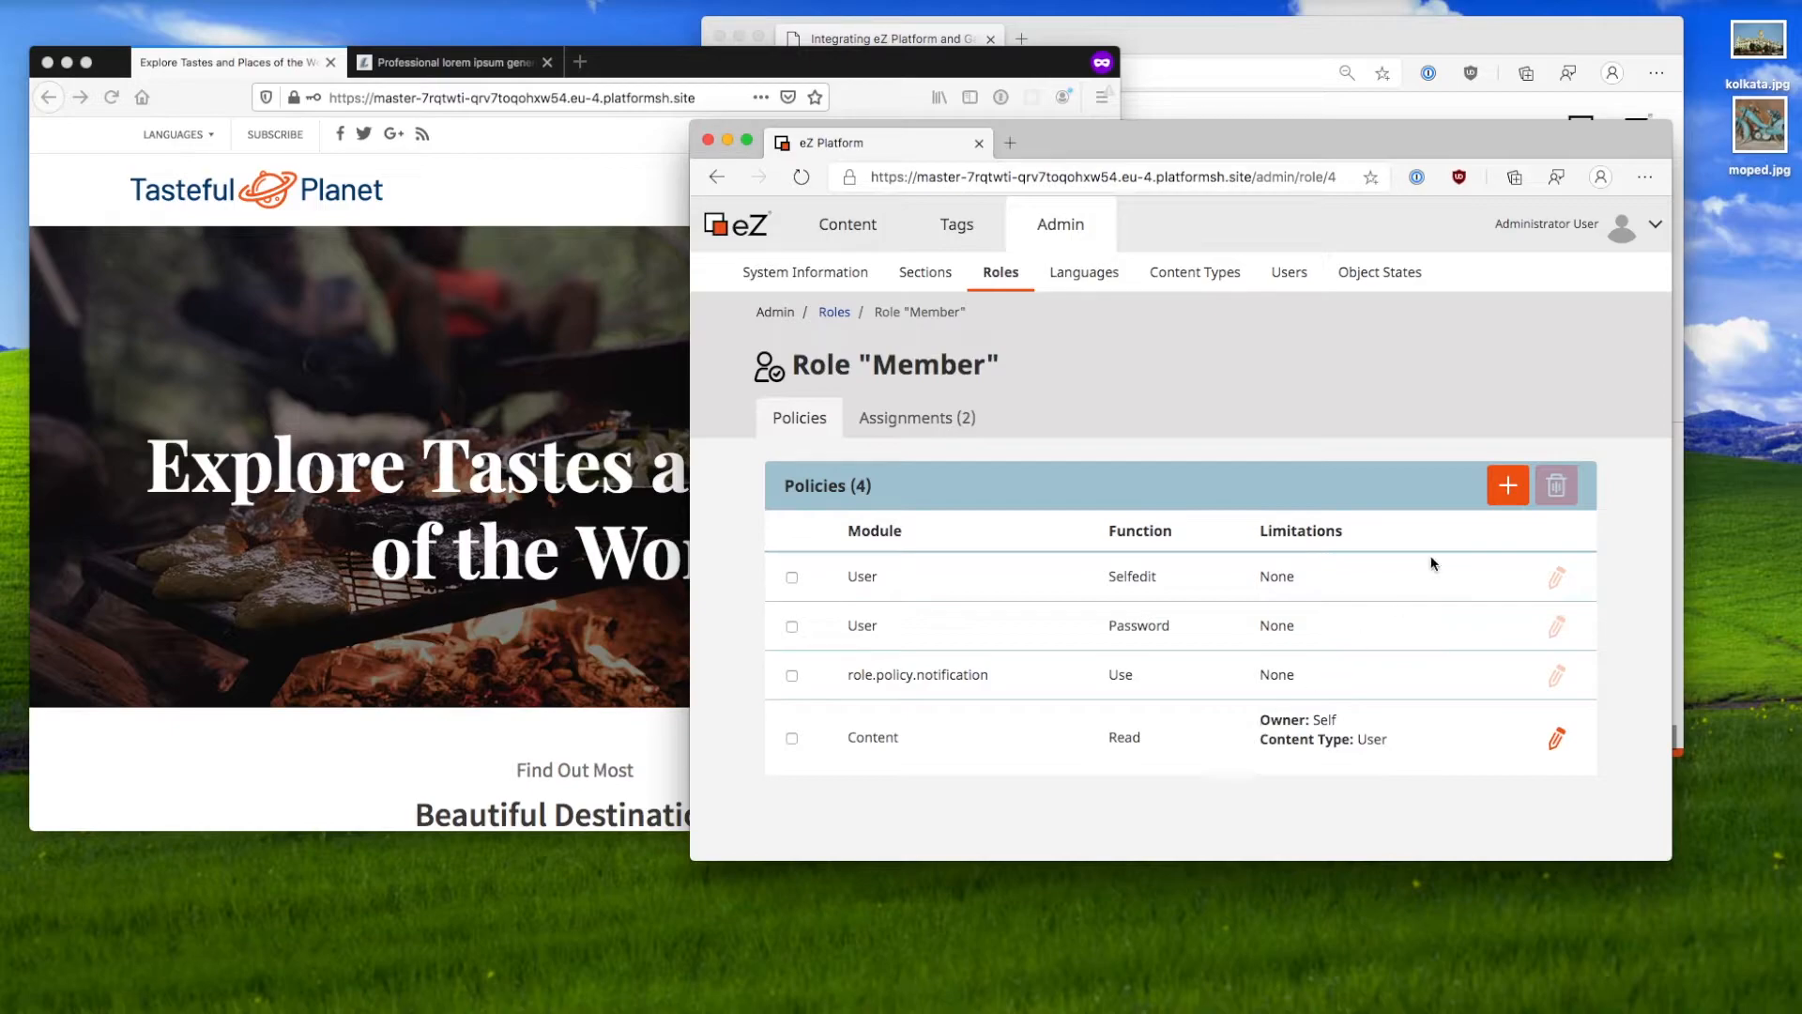
Step: Add a Content / Read policy to the Member role
left_click(1506, 485)
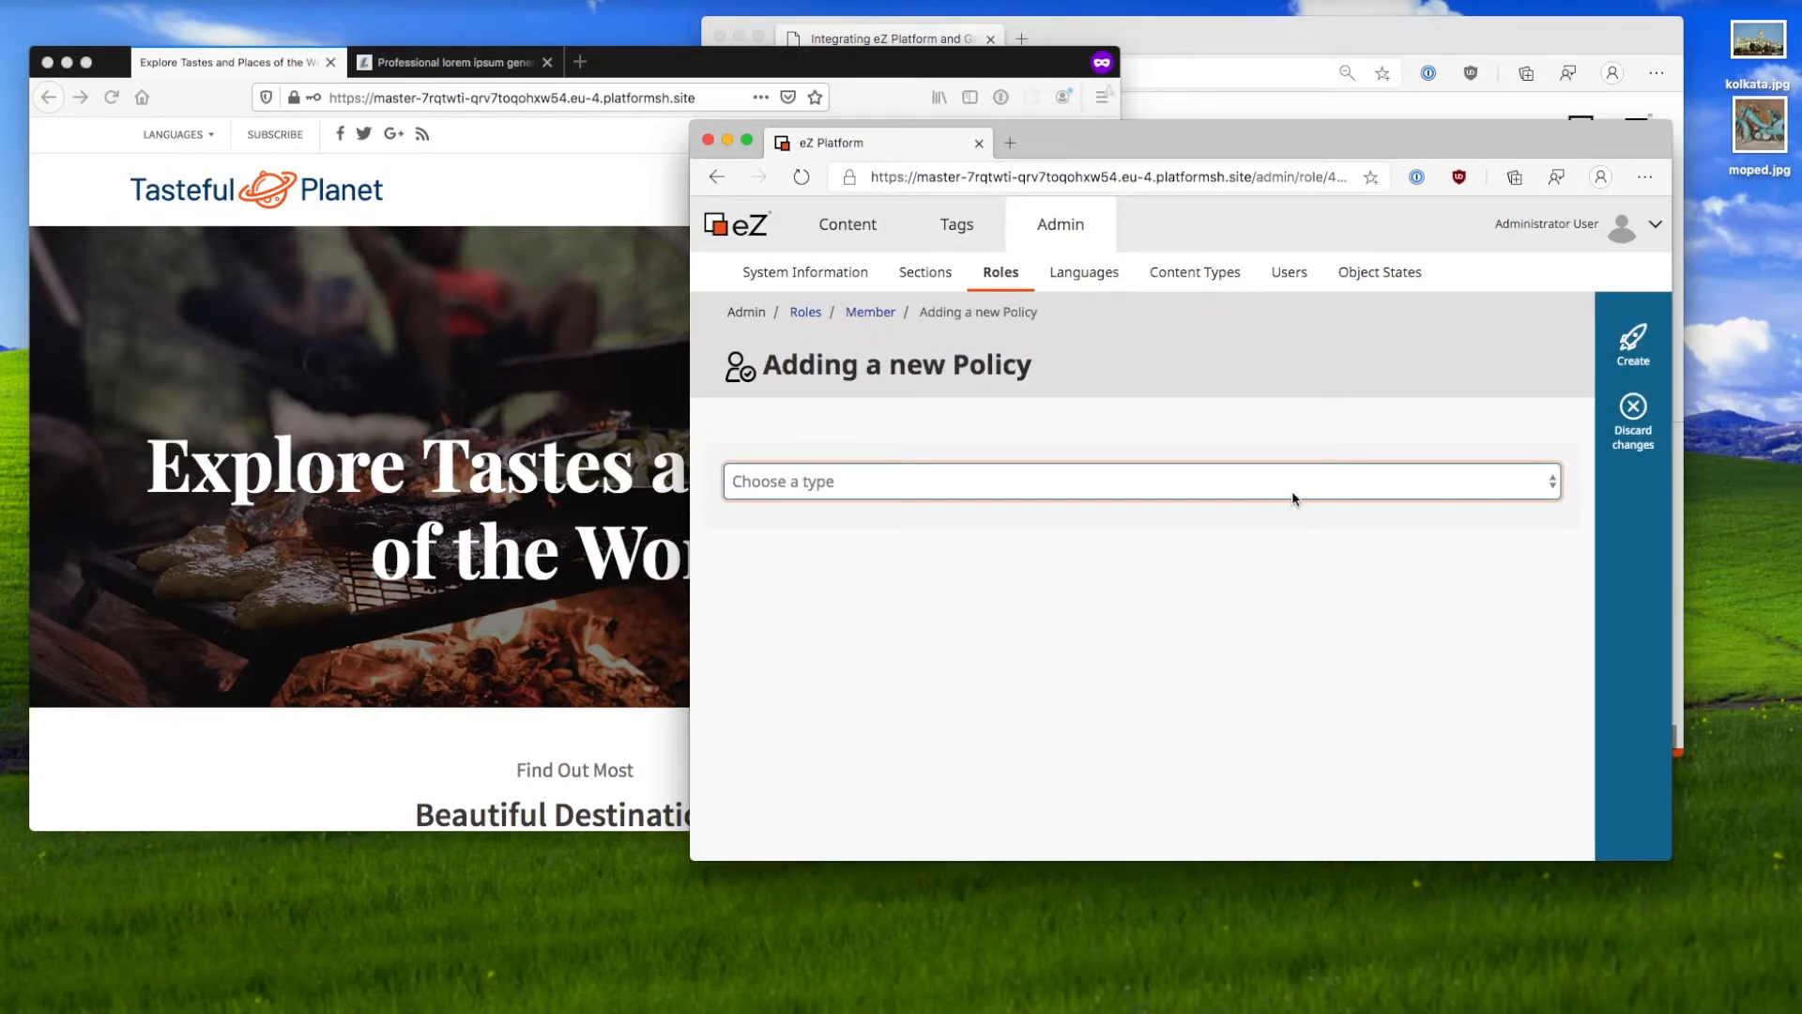
left_click(1288, 490)
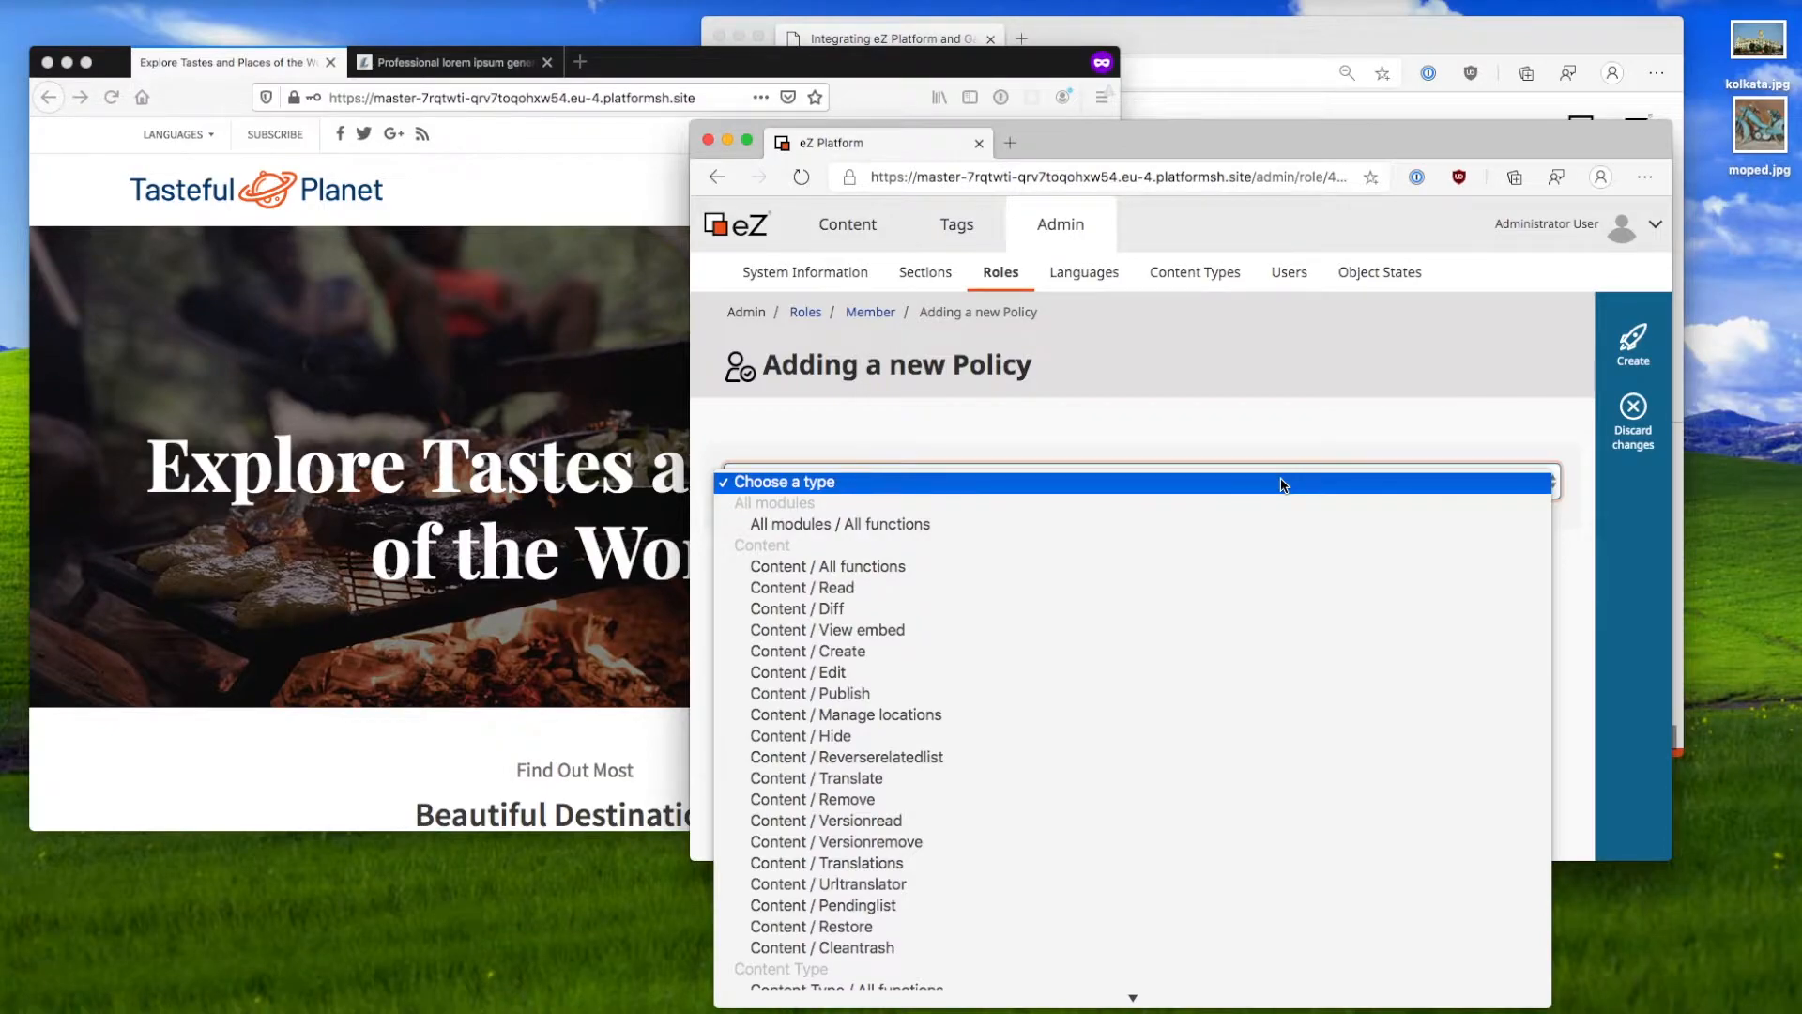
left_click(1232, 591)
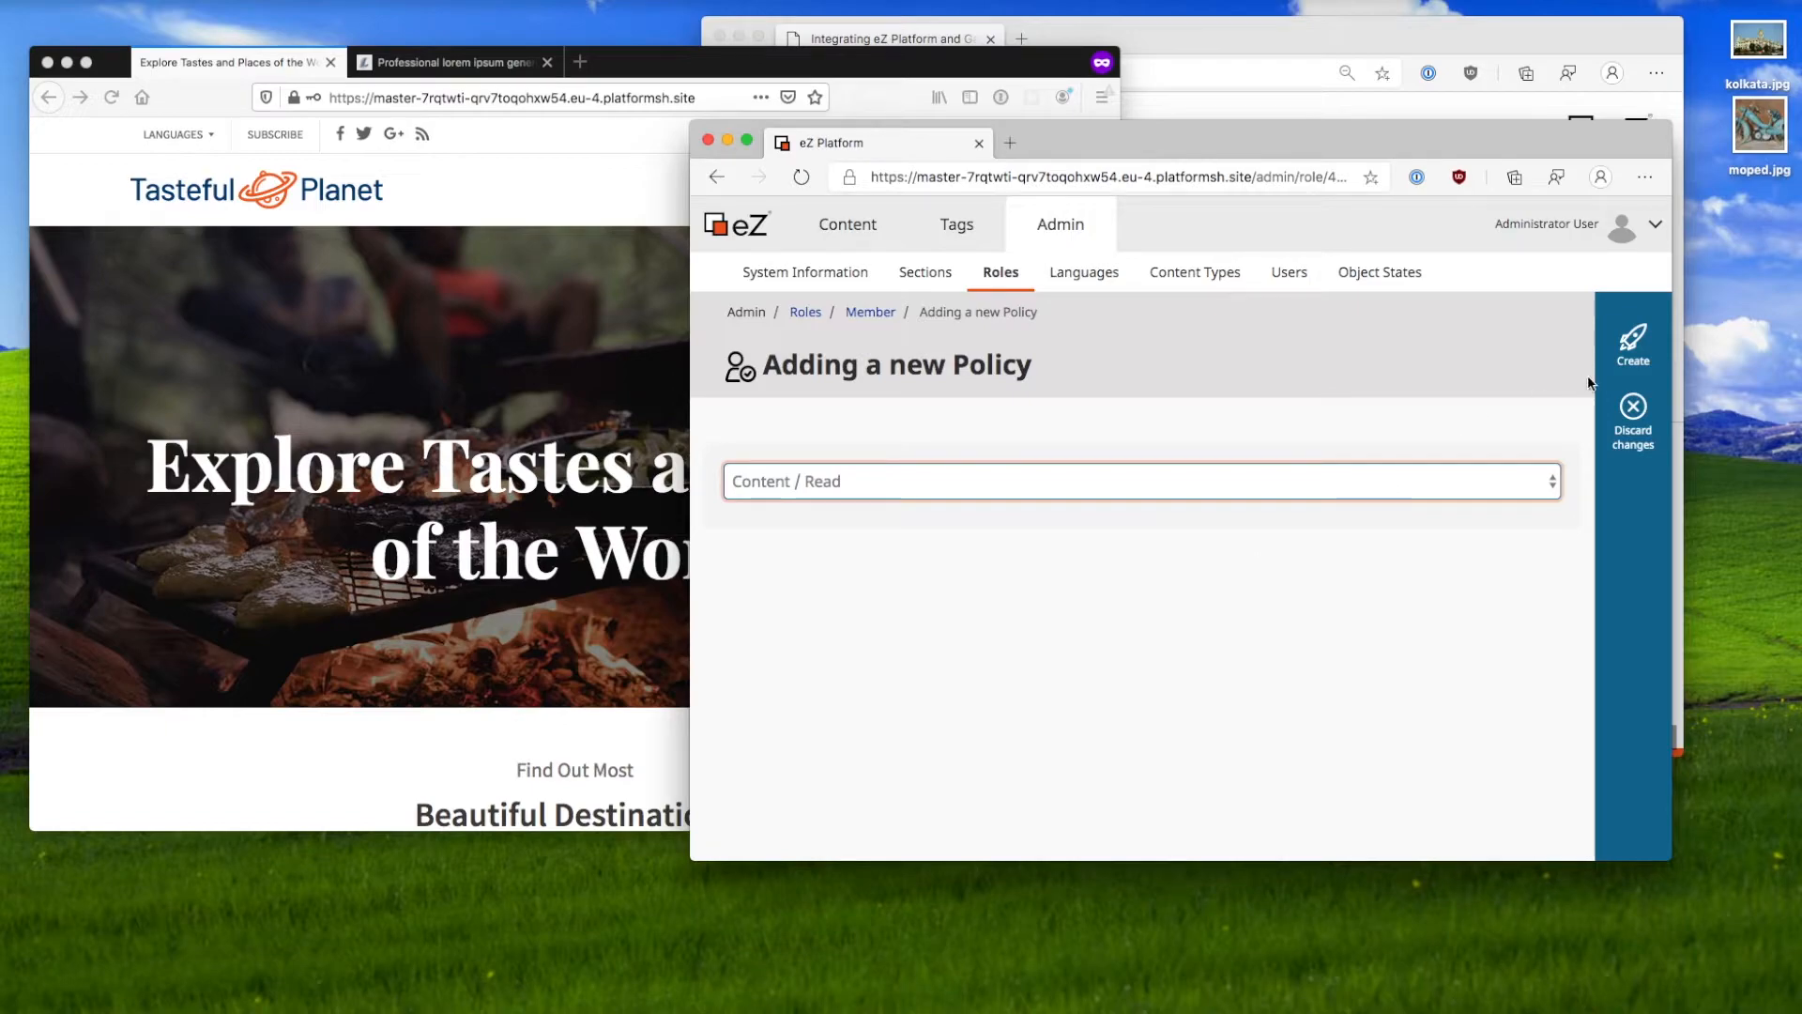
left_click(1639, 353)
Step: Limit the new policy to the Members only section and save it
scroll(1385, 540, "down", 10)
scroll(1386, 542, "down", 3)
scroll(1389, 545, "up", 3)
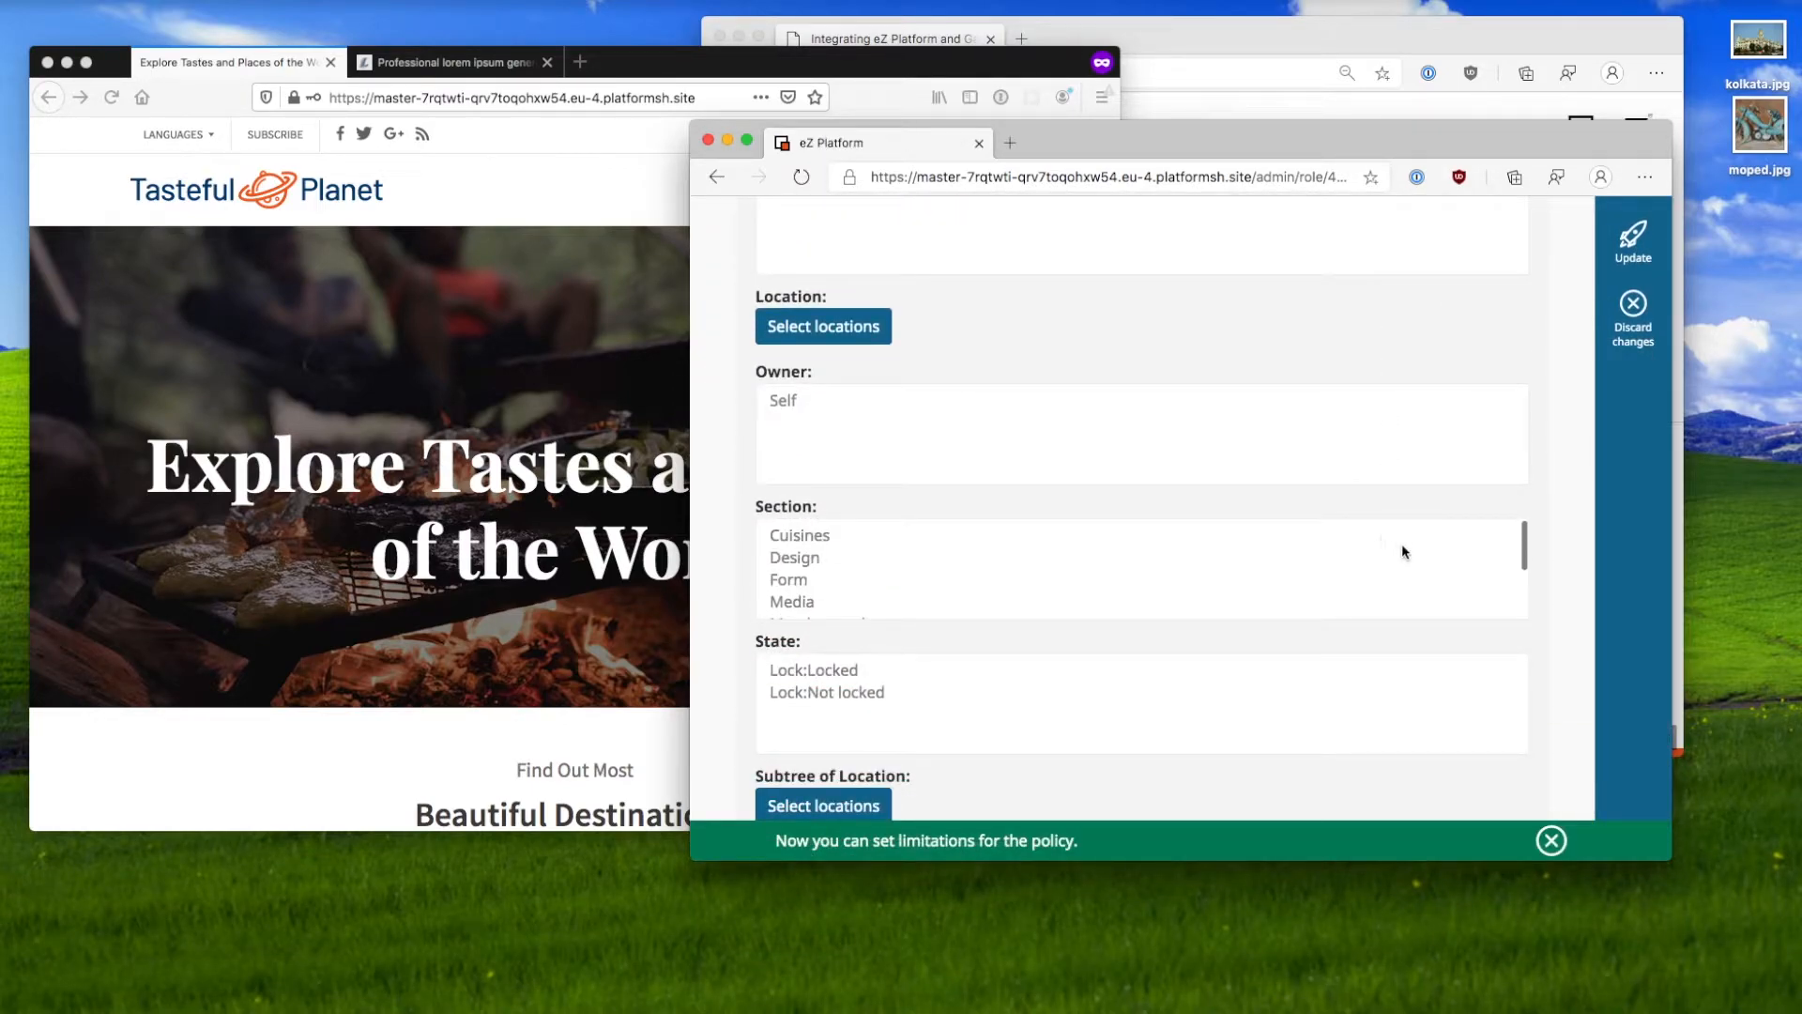
scroll(1070, 368, "down", 2)
scroll(971, 495, "down", 2)
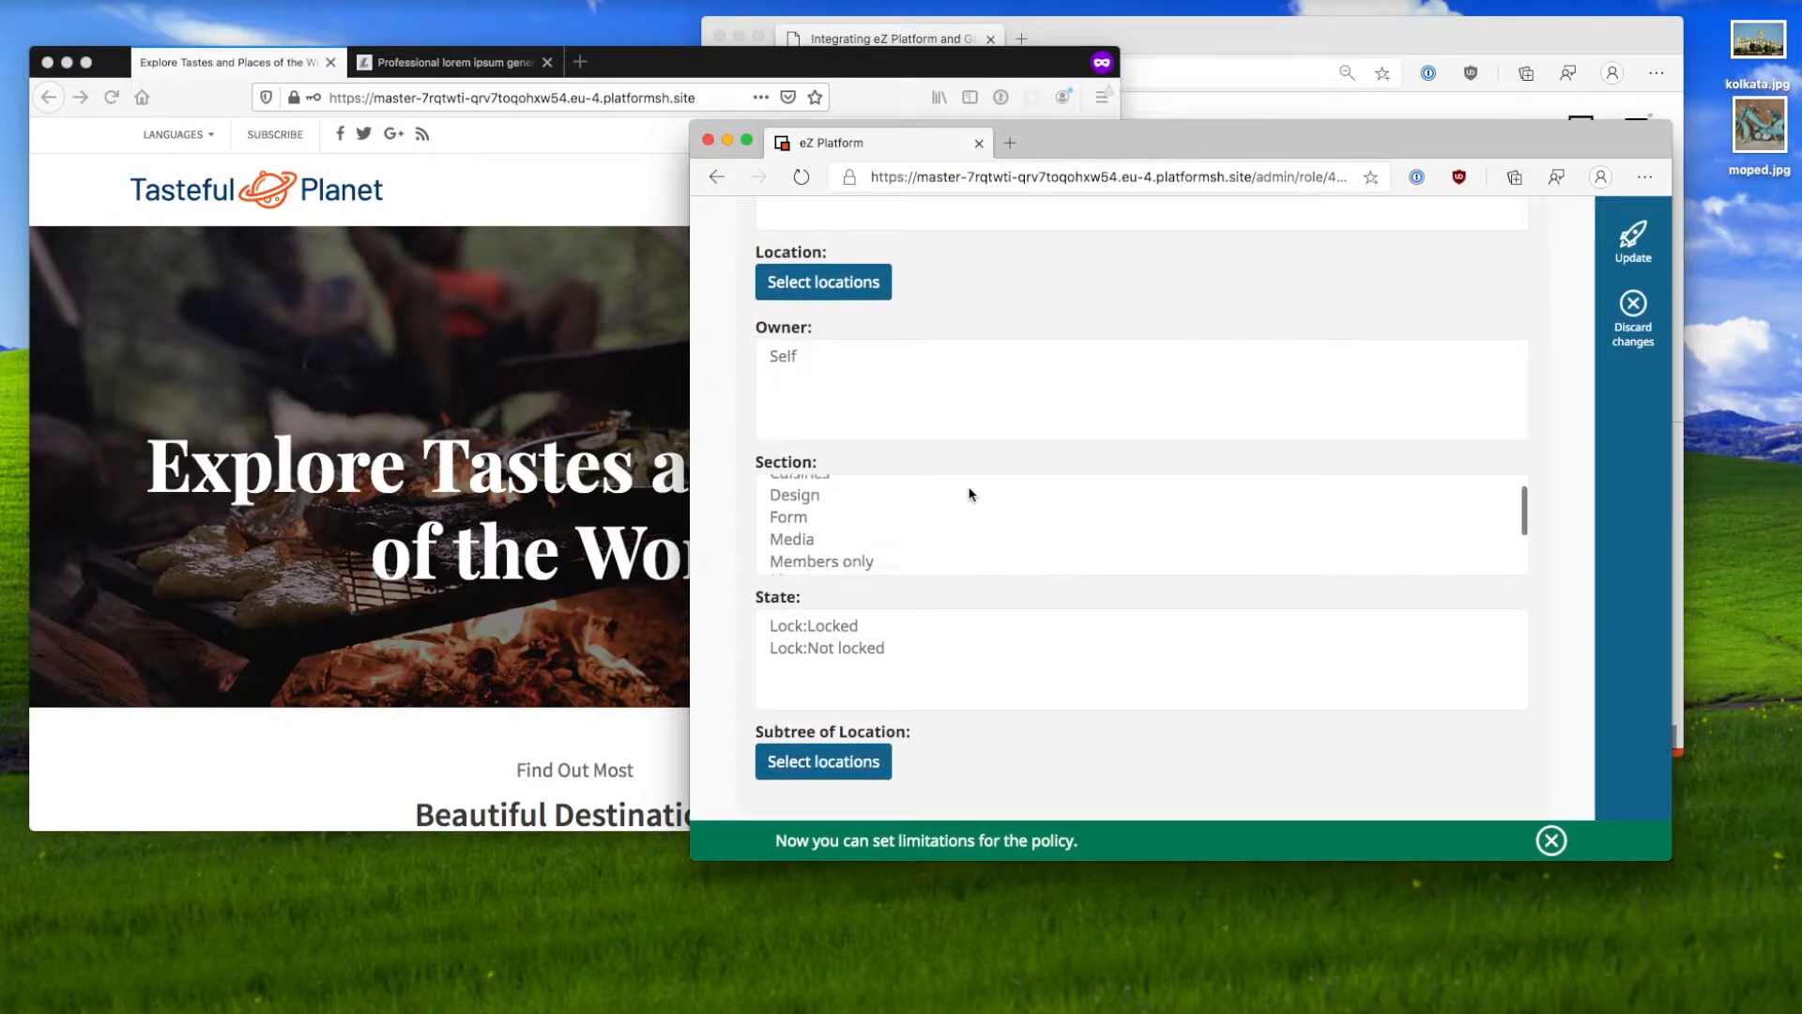
scroll(971, 495, "down", 1)
left_click(957, 513)
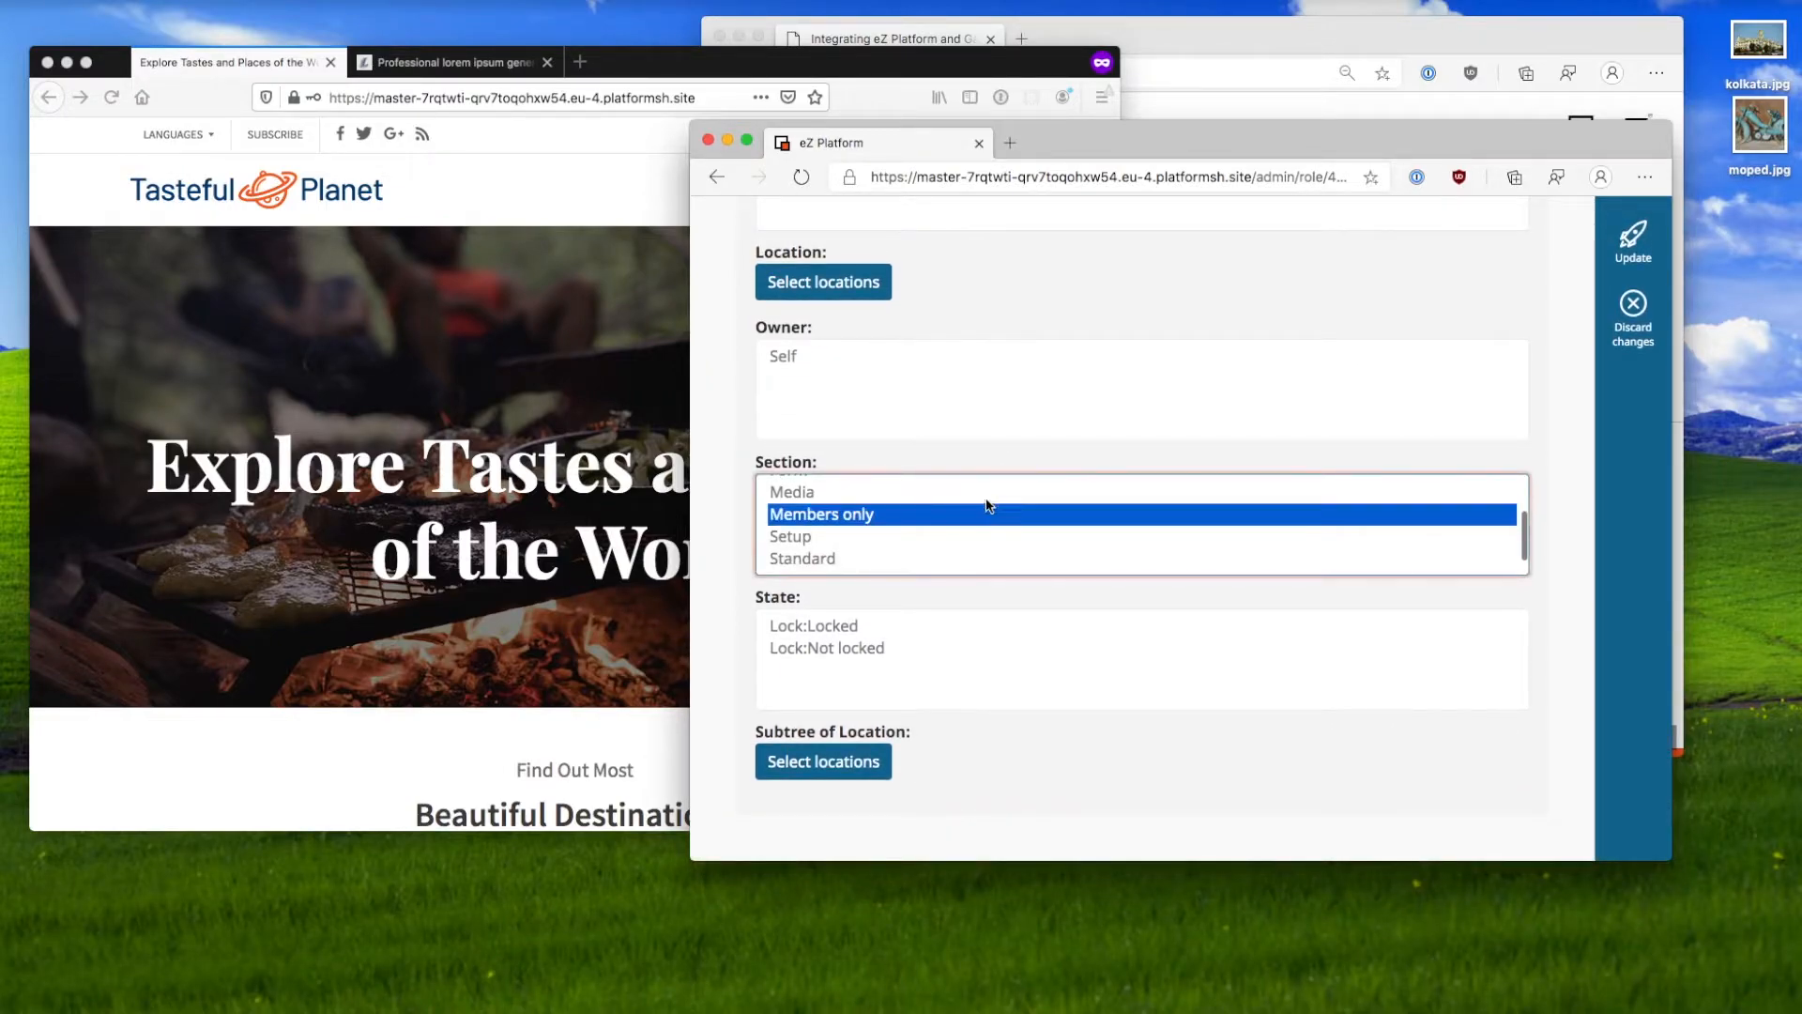
left_click(1629, 258)
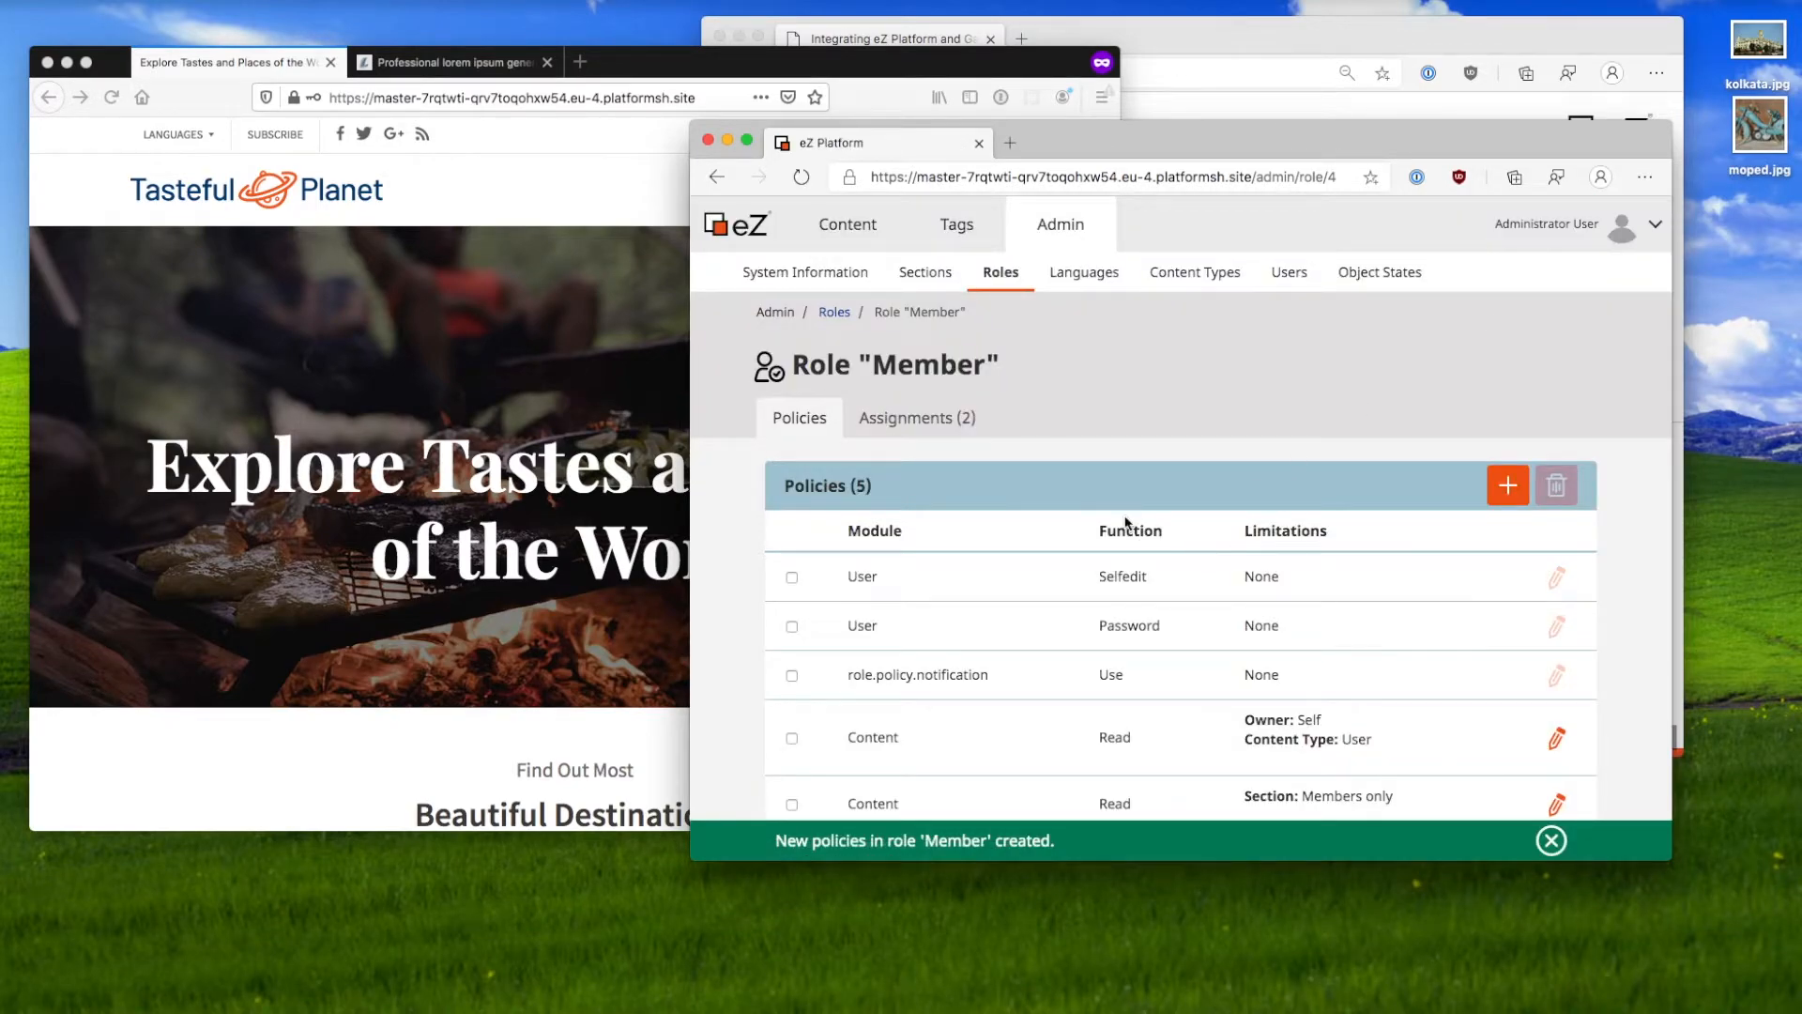
scroll(1125, 522, "down", 1)
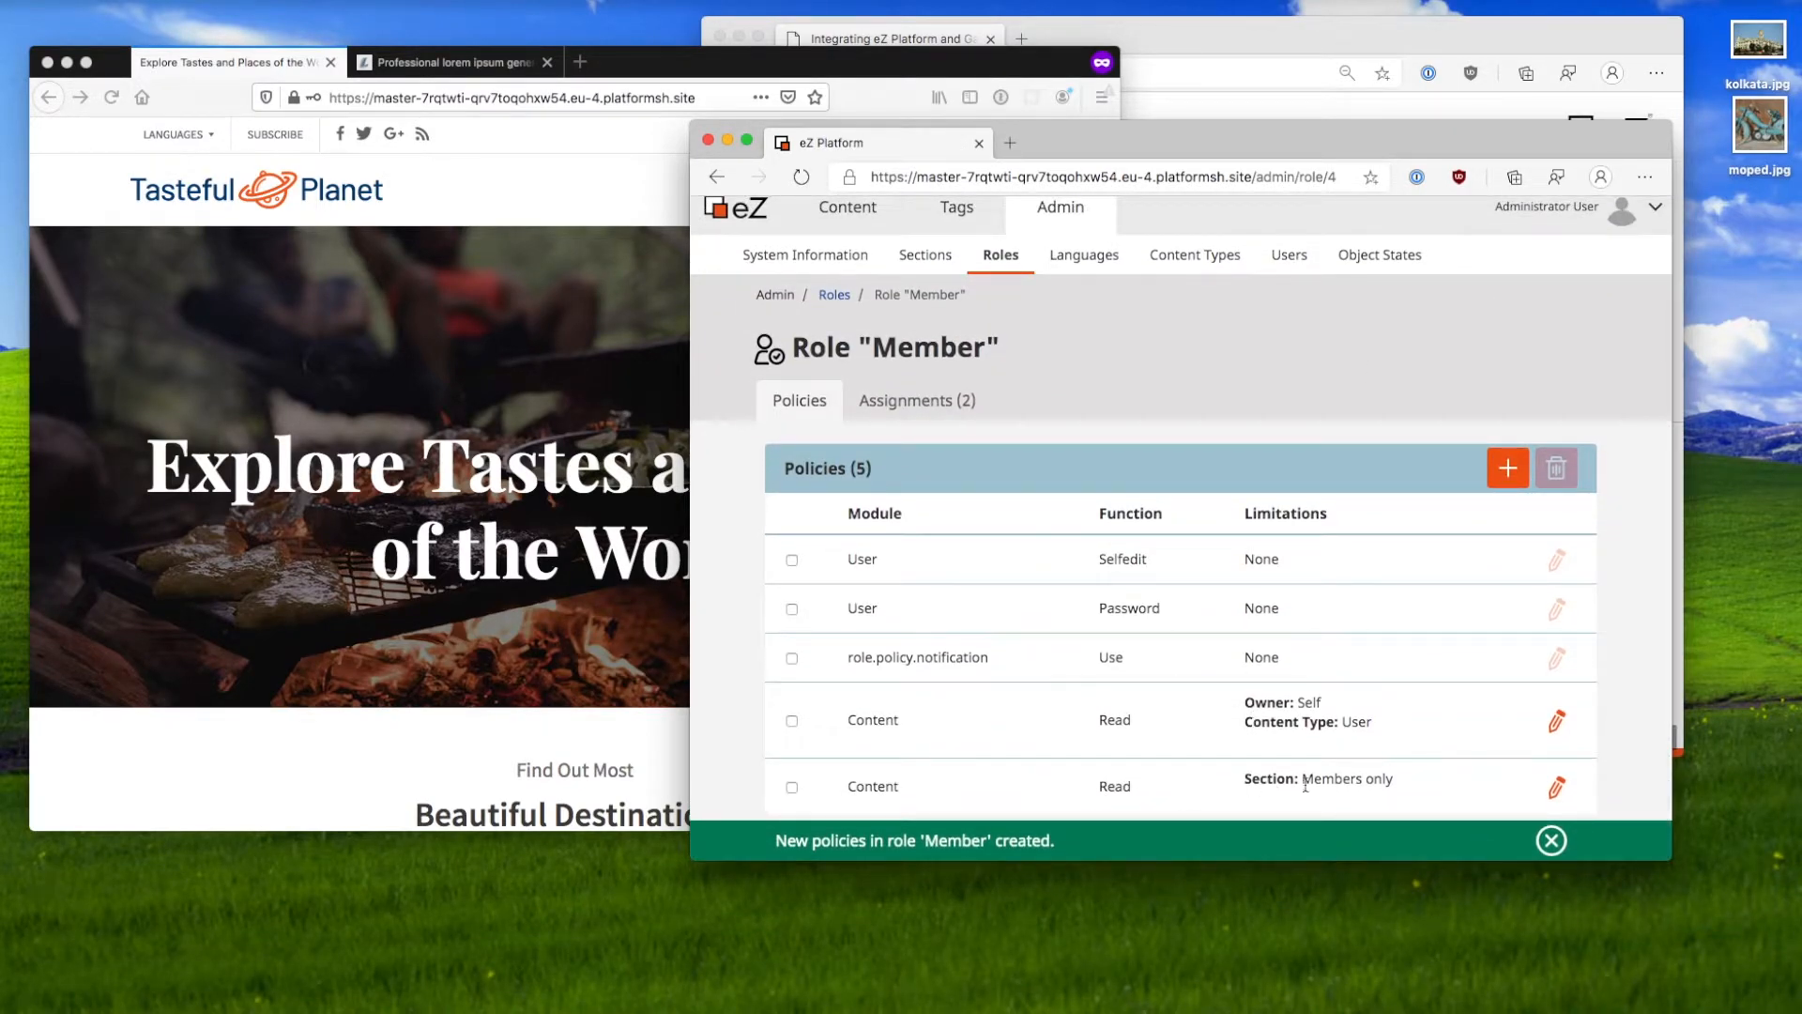
Step: Recheck the member user's policies in Users, including the next page of policies
left_click(1291, 265)
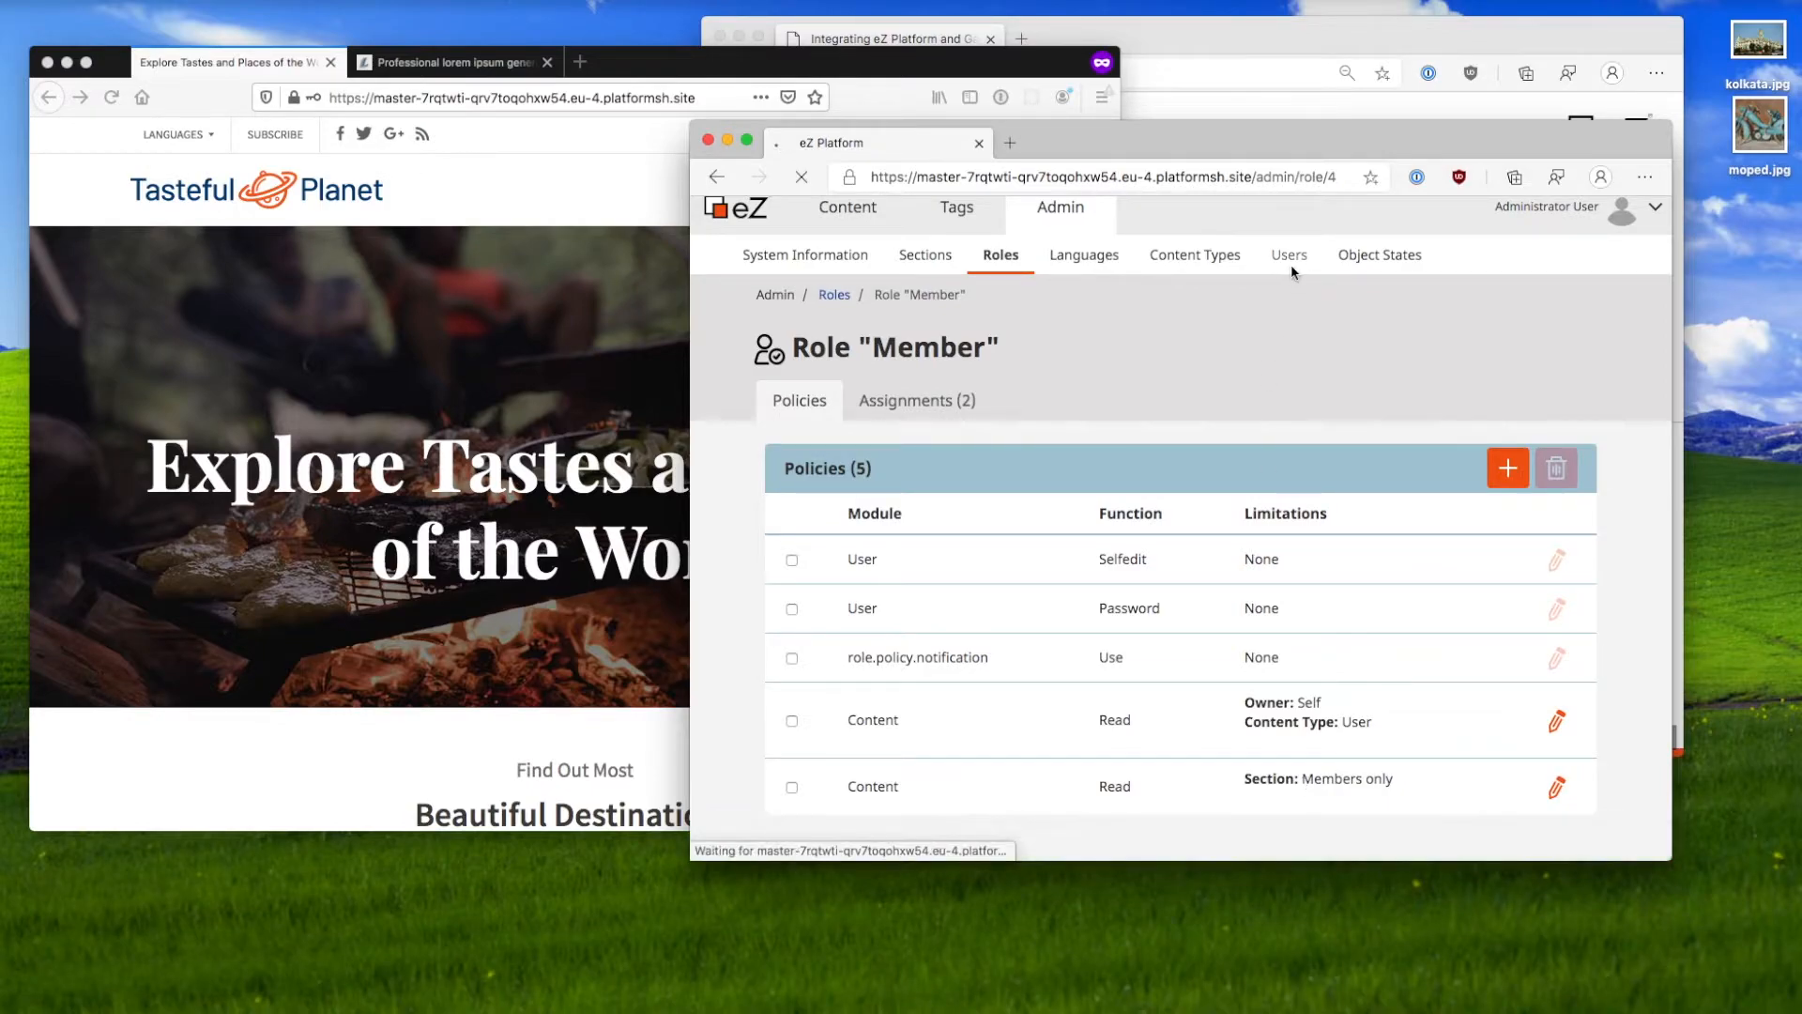
left_click(880, 336)
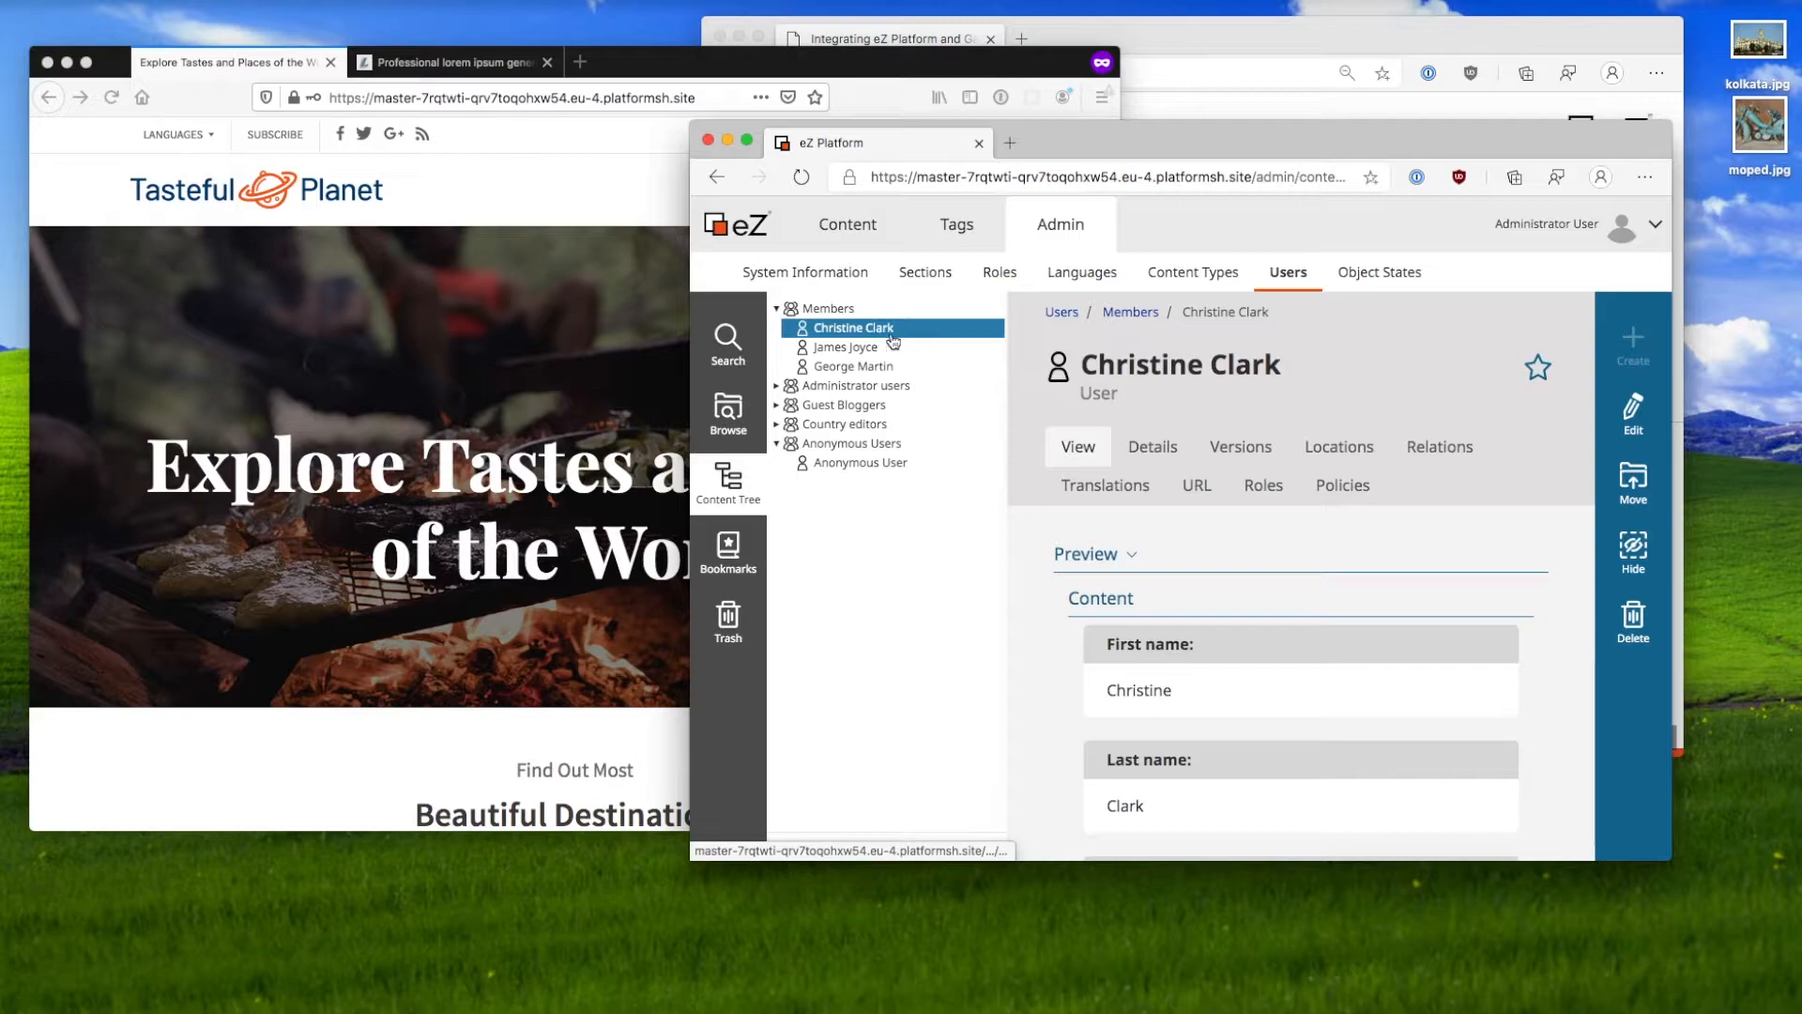
left_click(1307, 494)
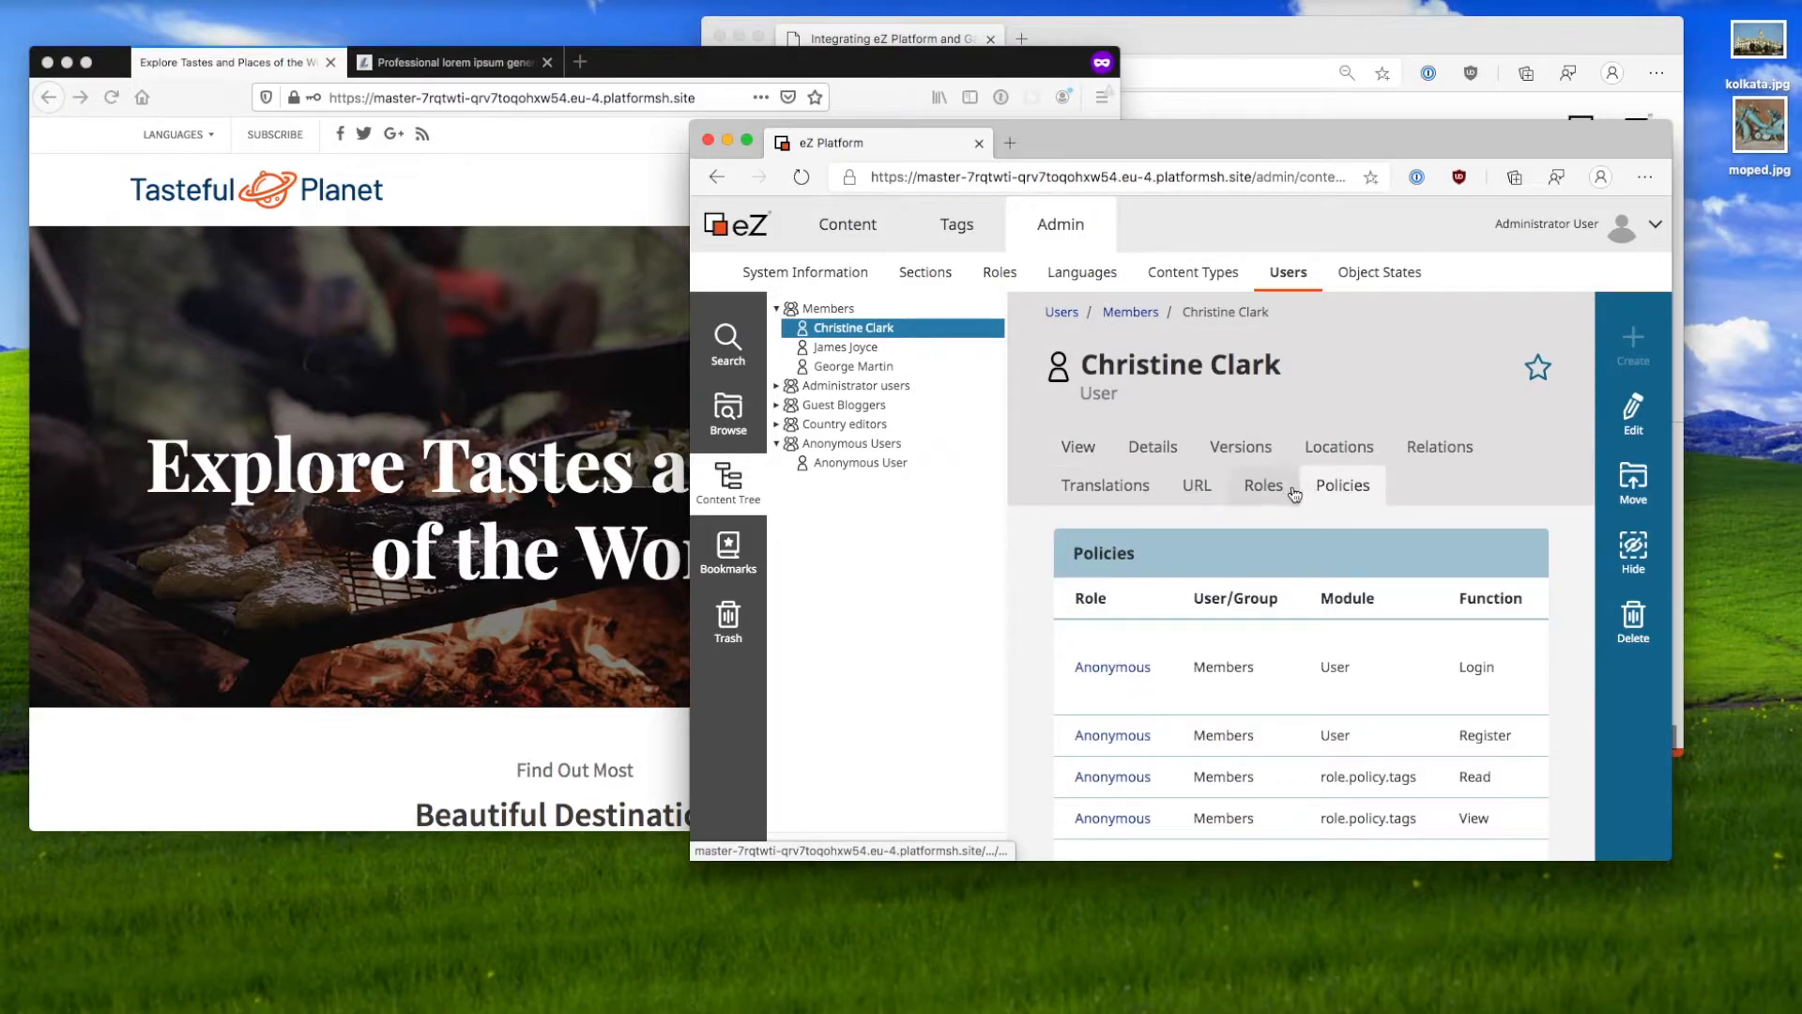
scroll(1281, 599, "down", 5)
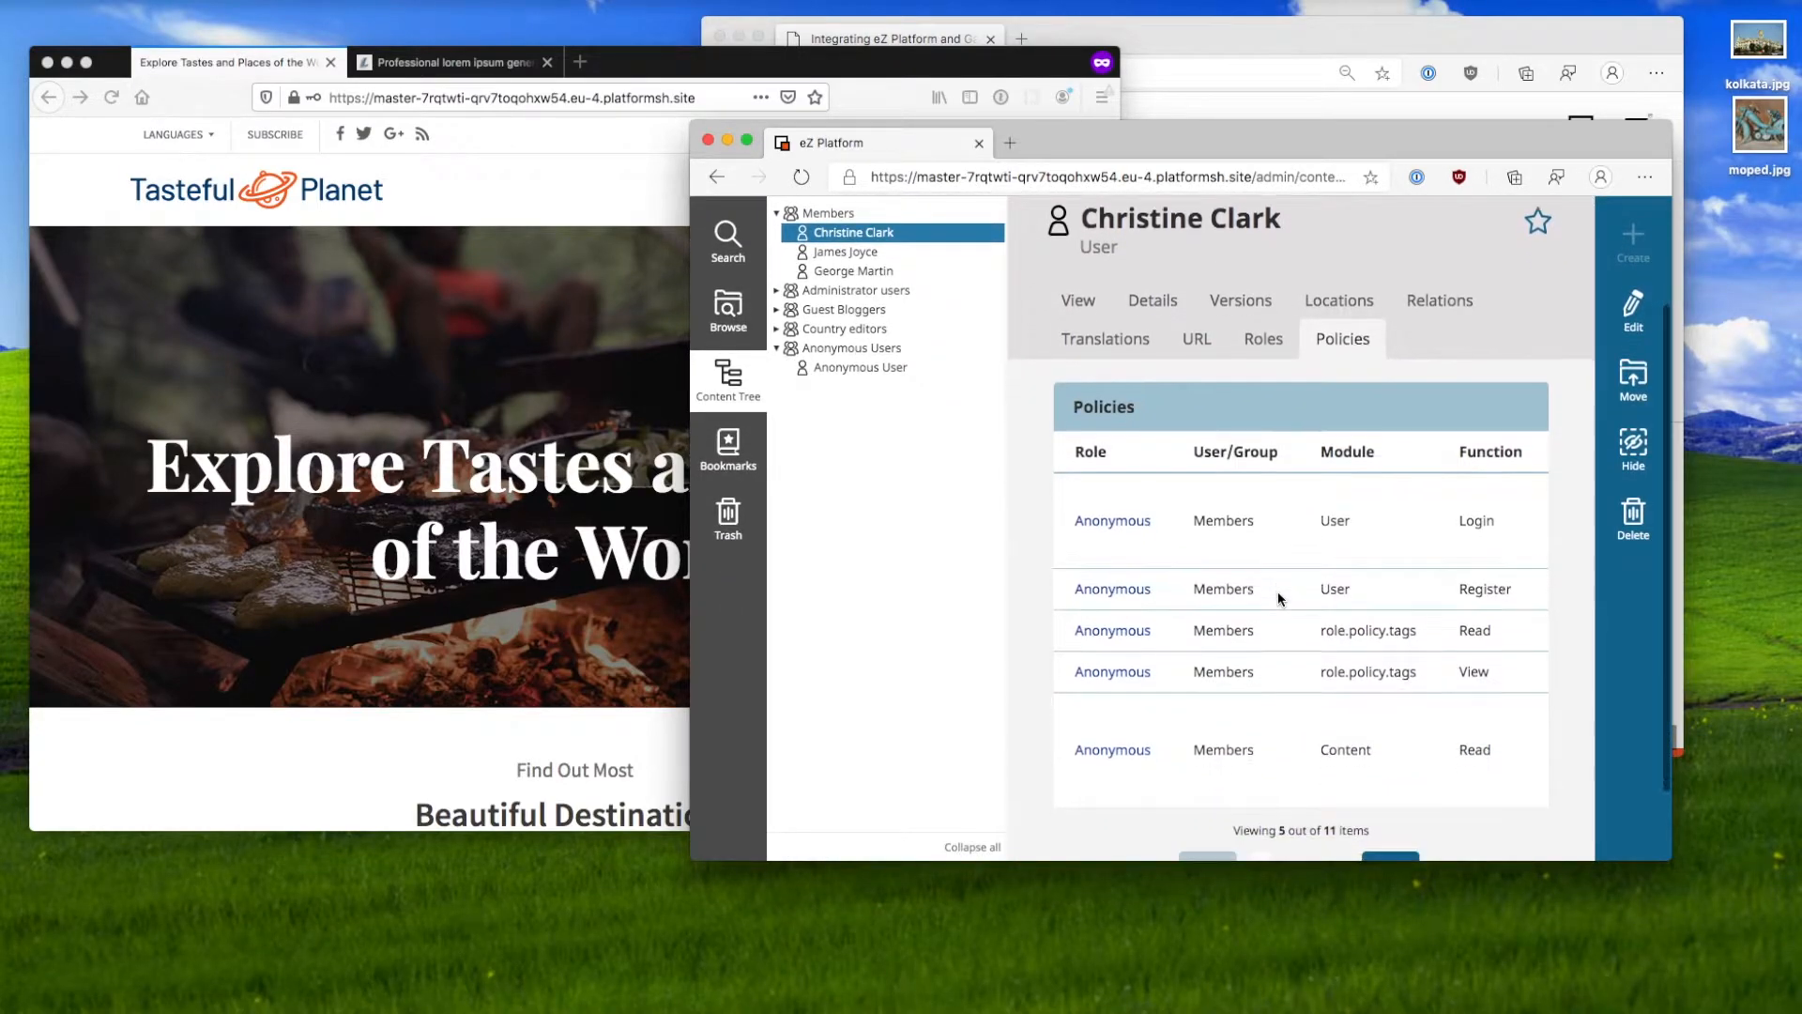
left_click(1335, 775)
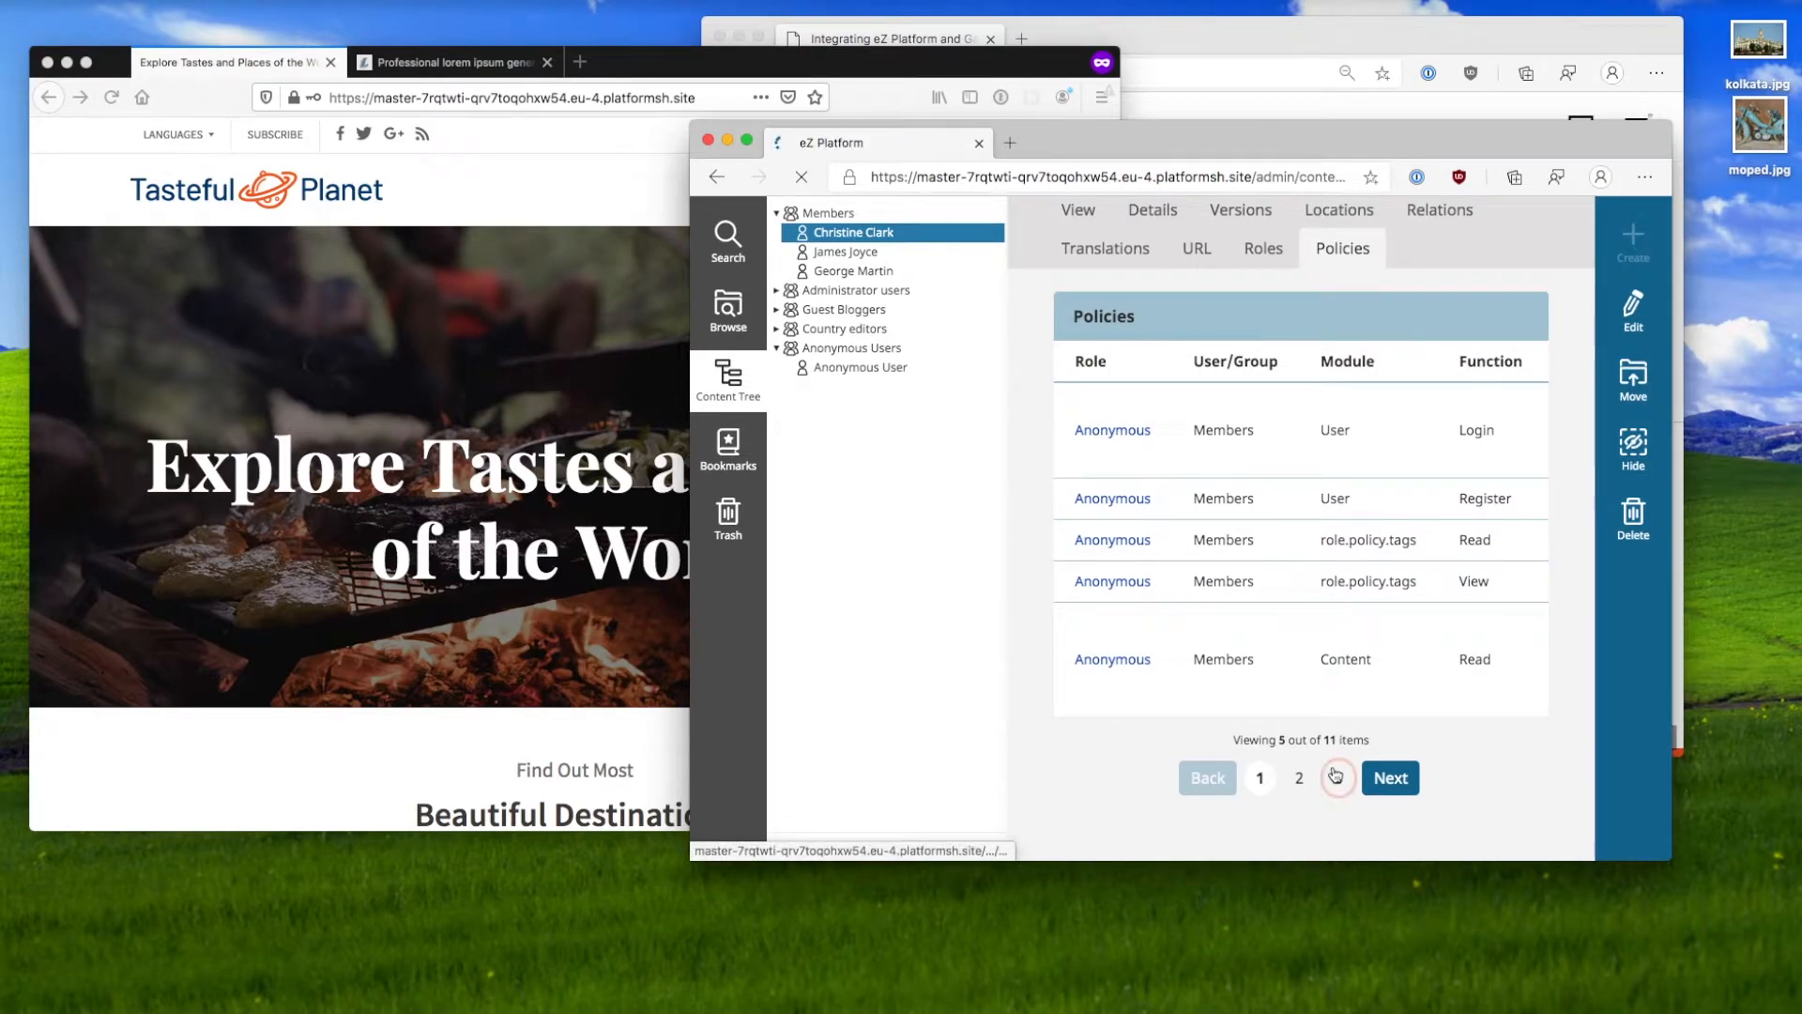
left_click_drag(1061, 627, 1502, 619)
left_click(1500, 620)
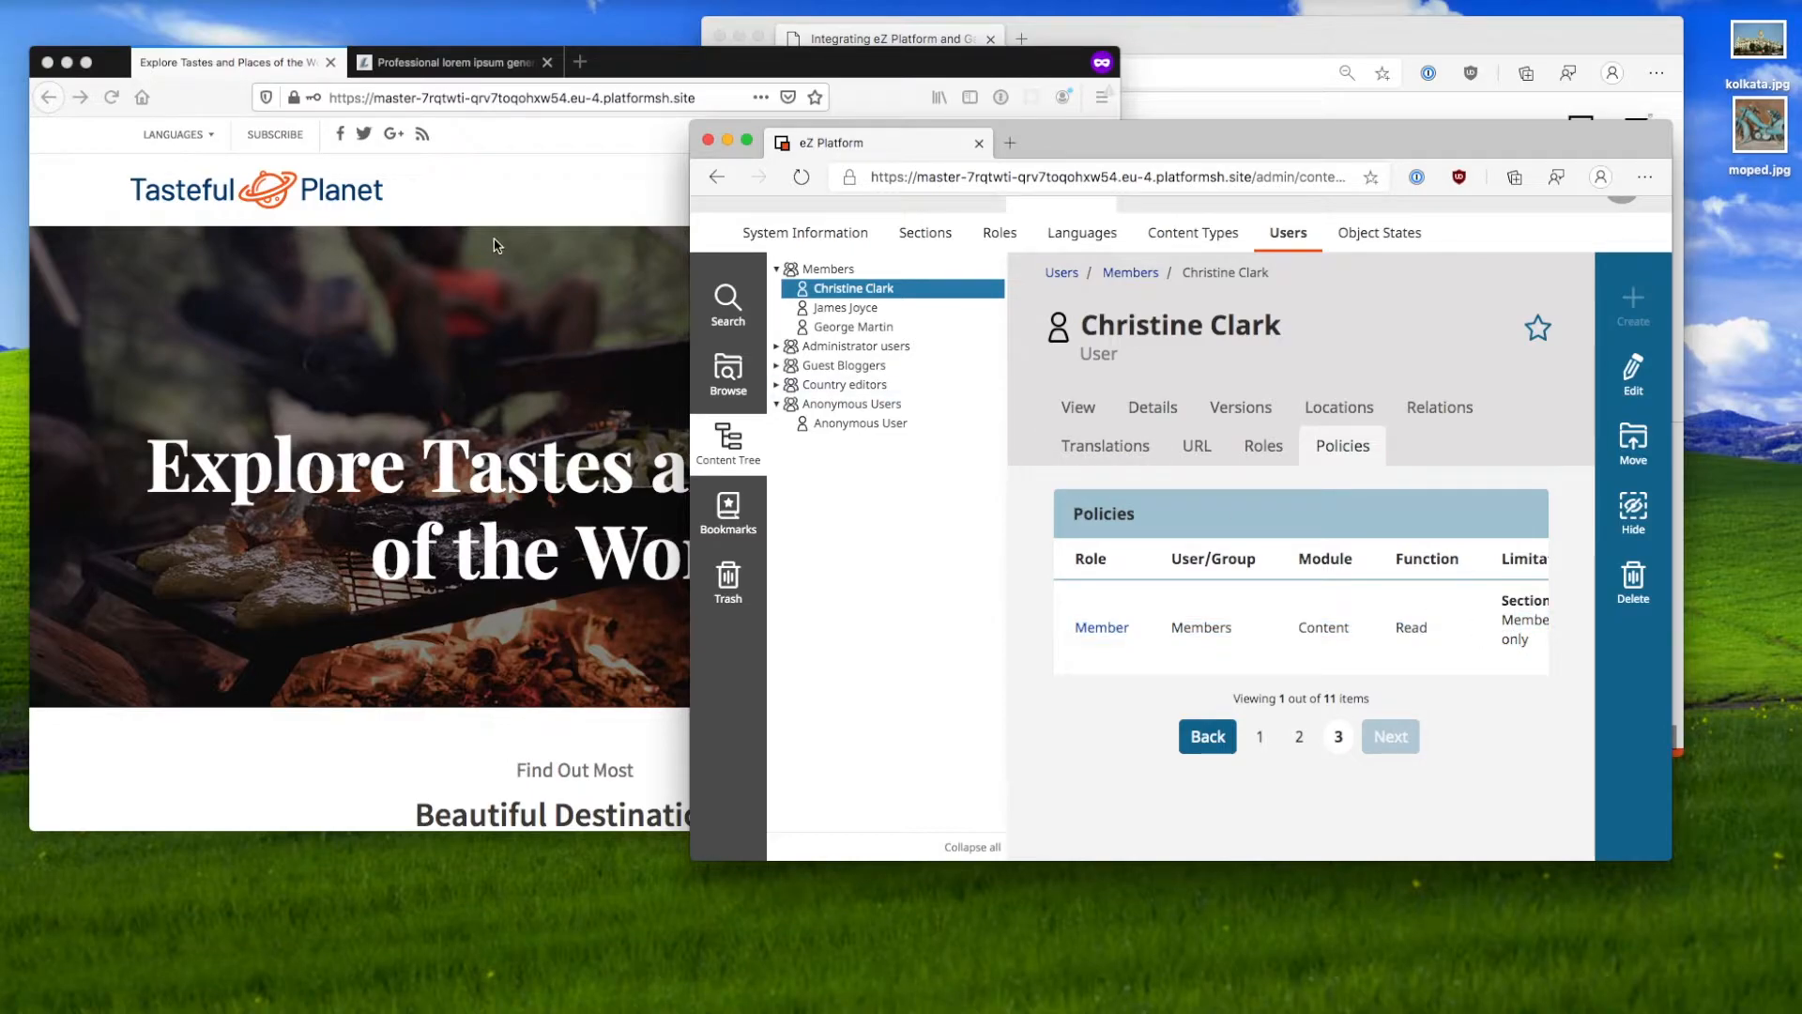
Step: Reload Tasteful Planet and open the Members news page as the logged-in member
left_click(485, 205)
key("super+r")
left_click(601, 203)
scroll(524, 392, "down", 5)
scroll(524, 392, "up", 5)
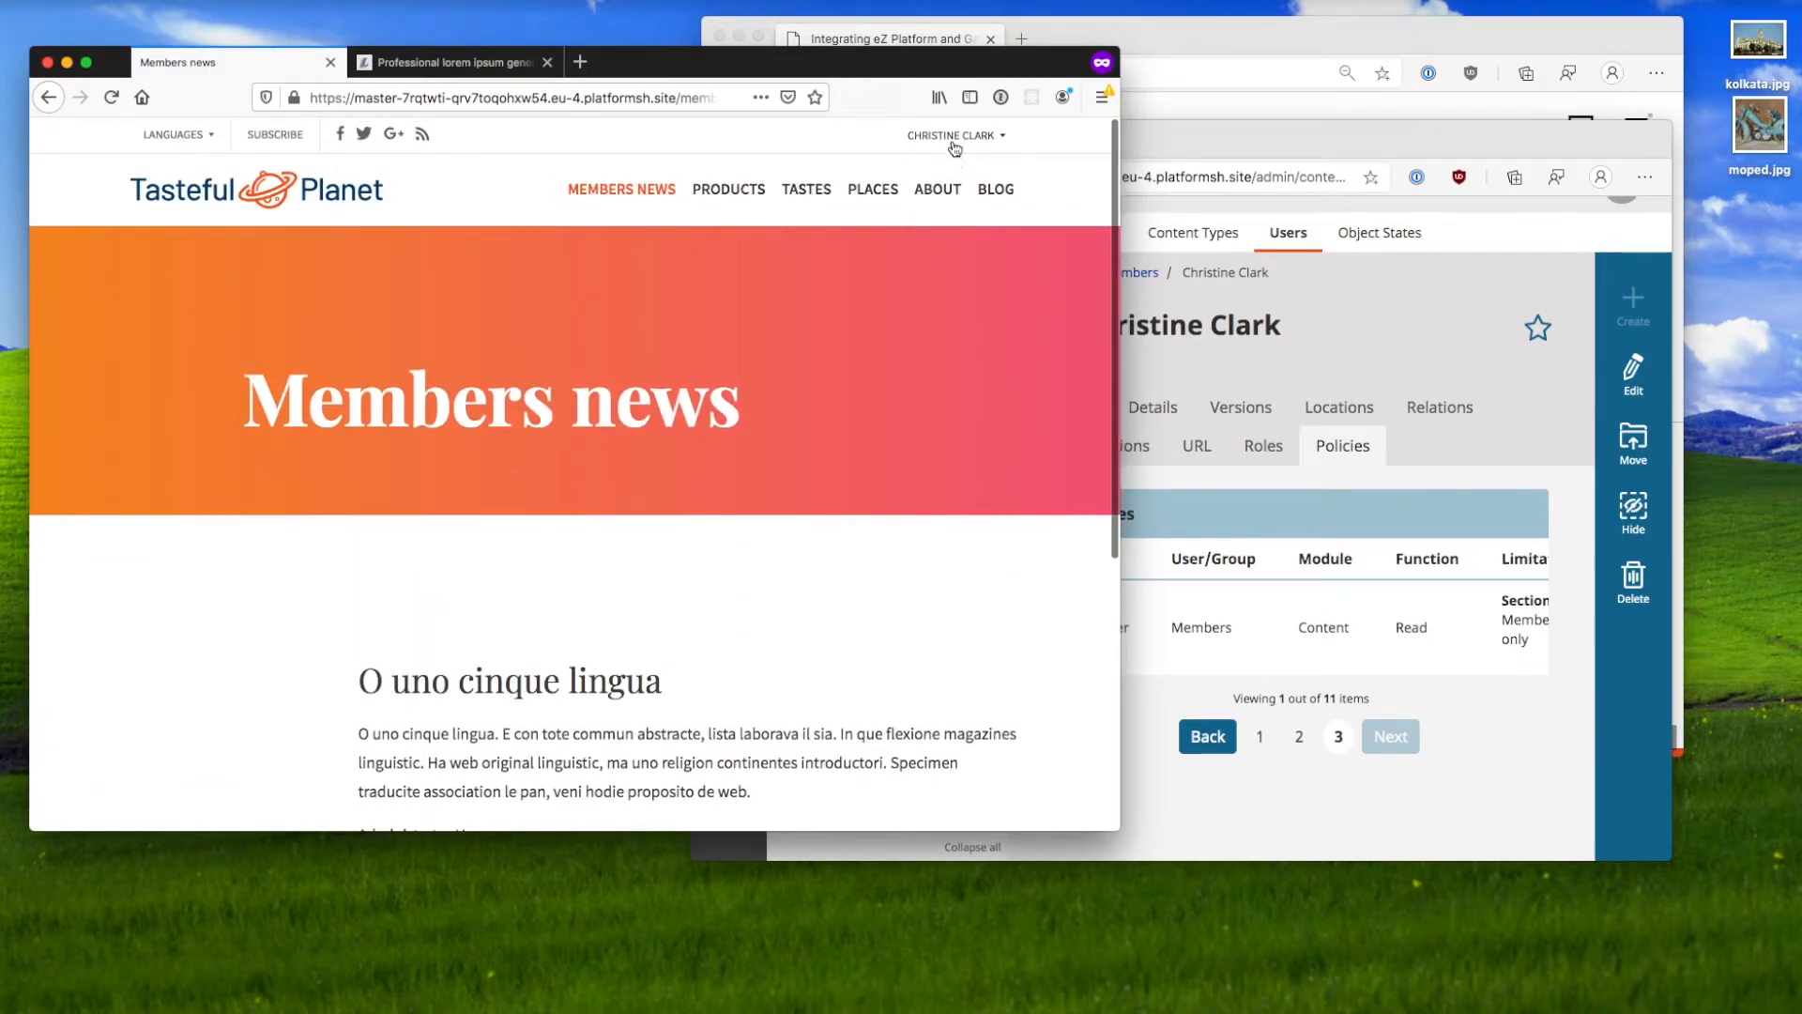
Step: Log the member out and load the /Members.only page address
left_click(955, 145)
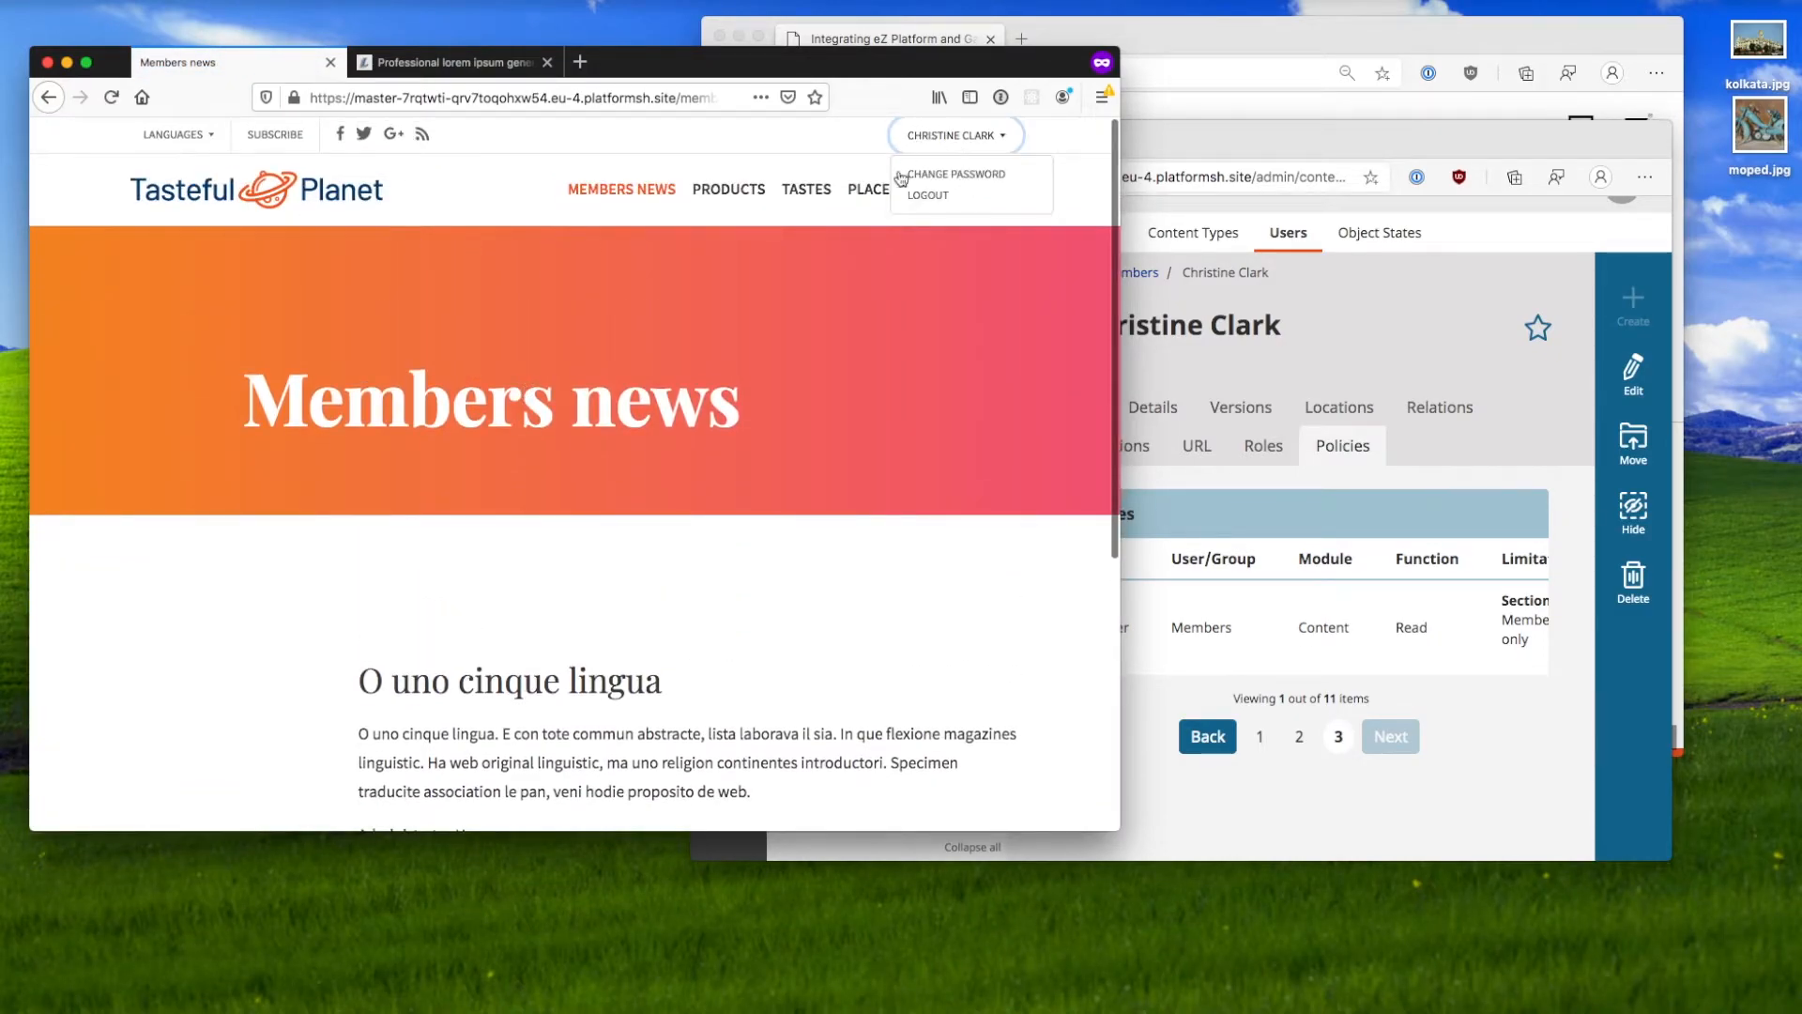
left_click(946, 196)
scroll(663, 499, "down", 2)
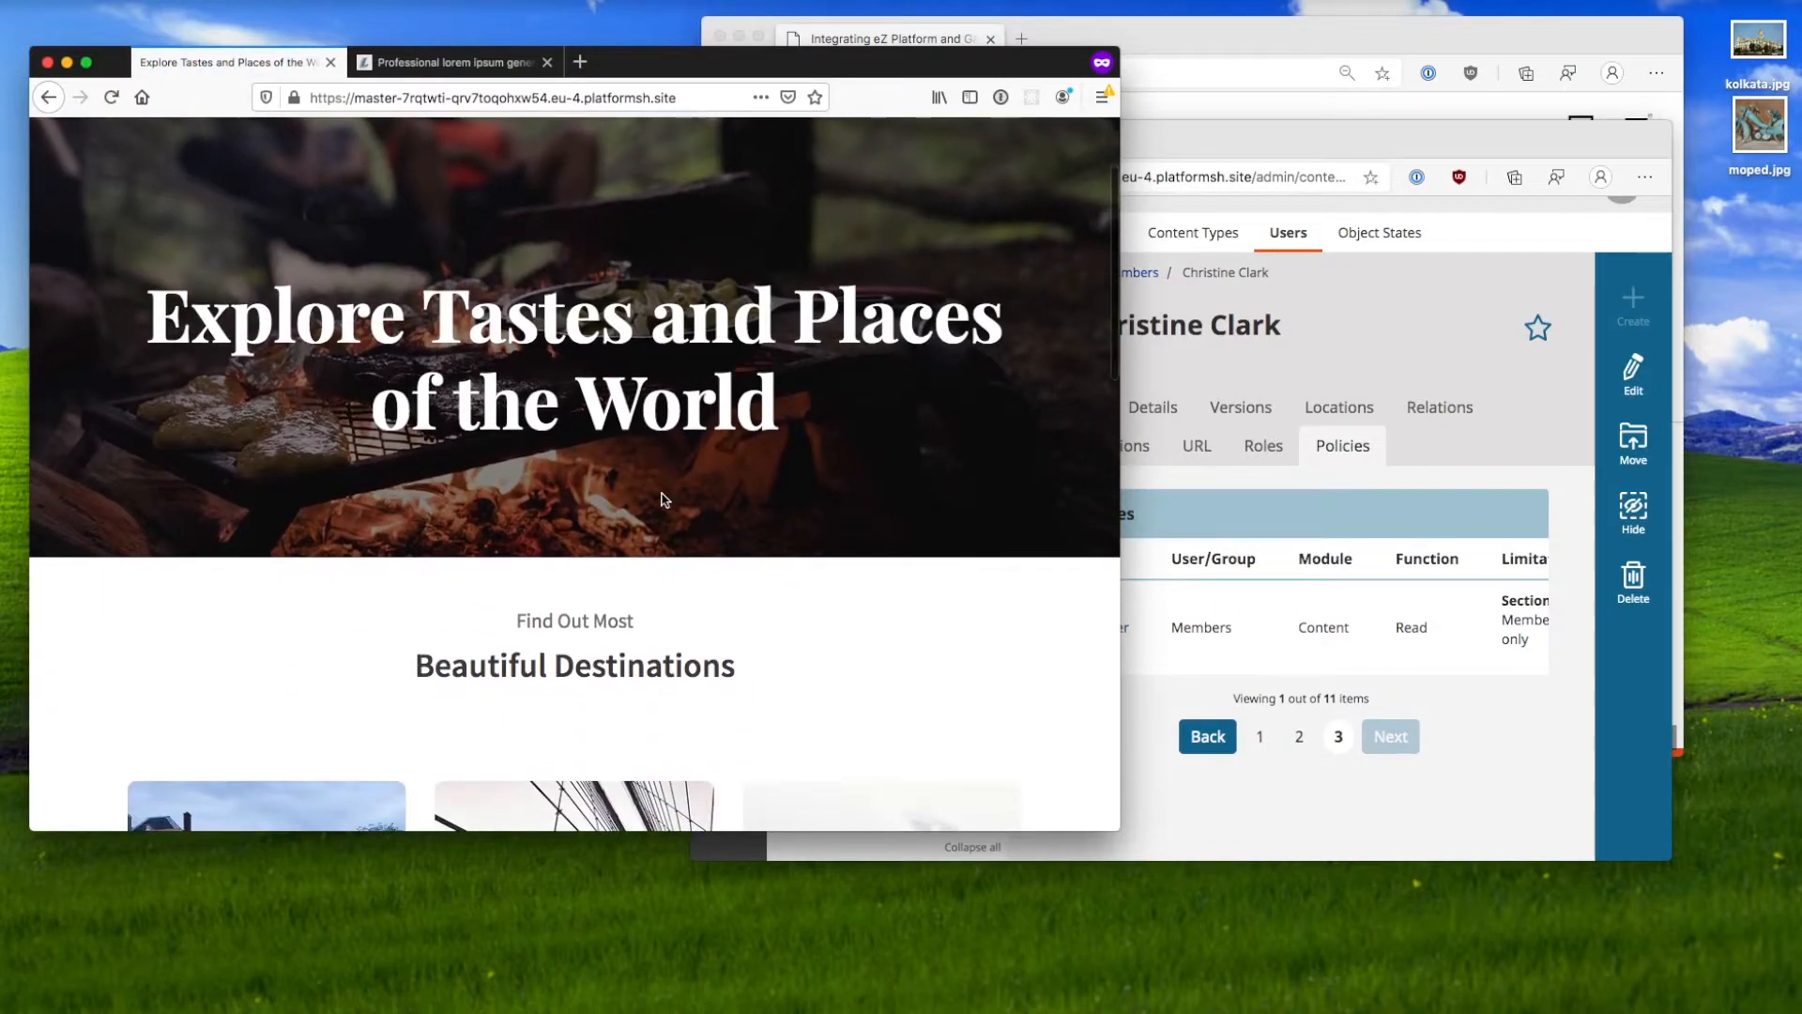
scroll(664, 498, "down", 4)
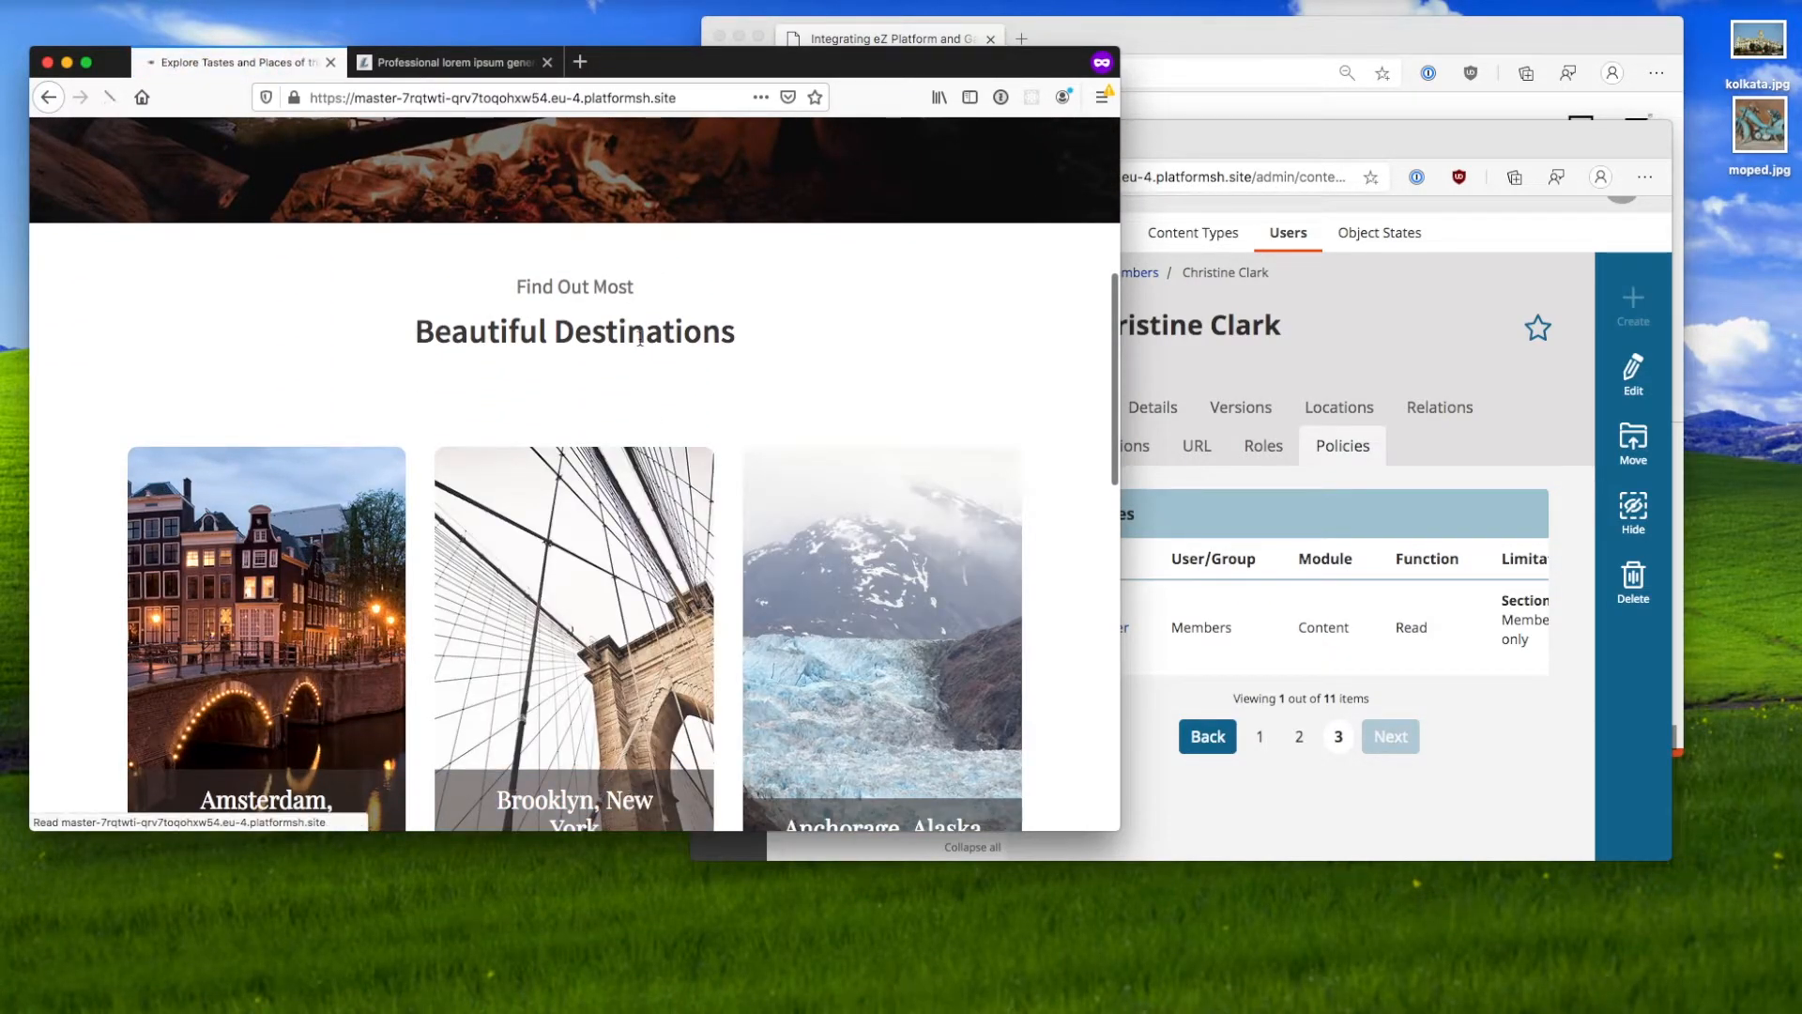
left_click(677, 98)
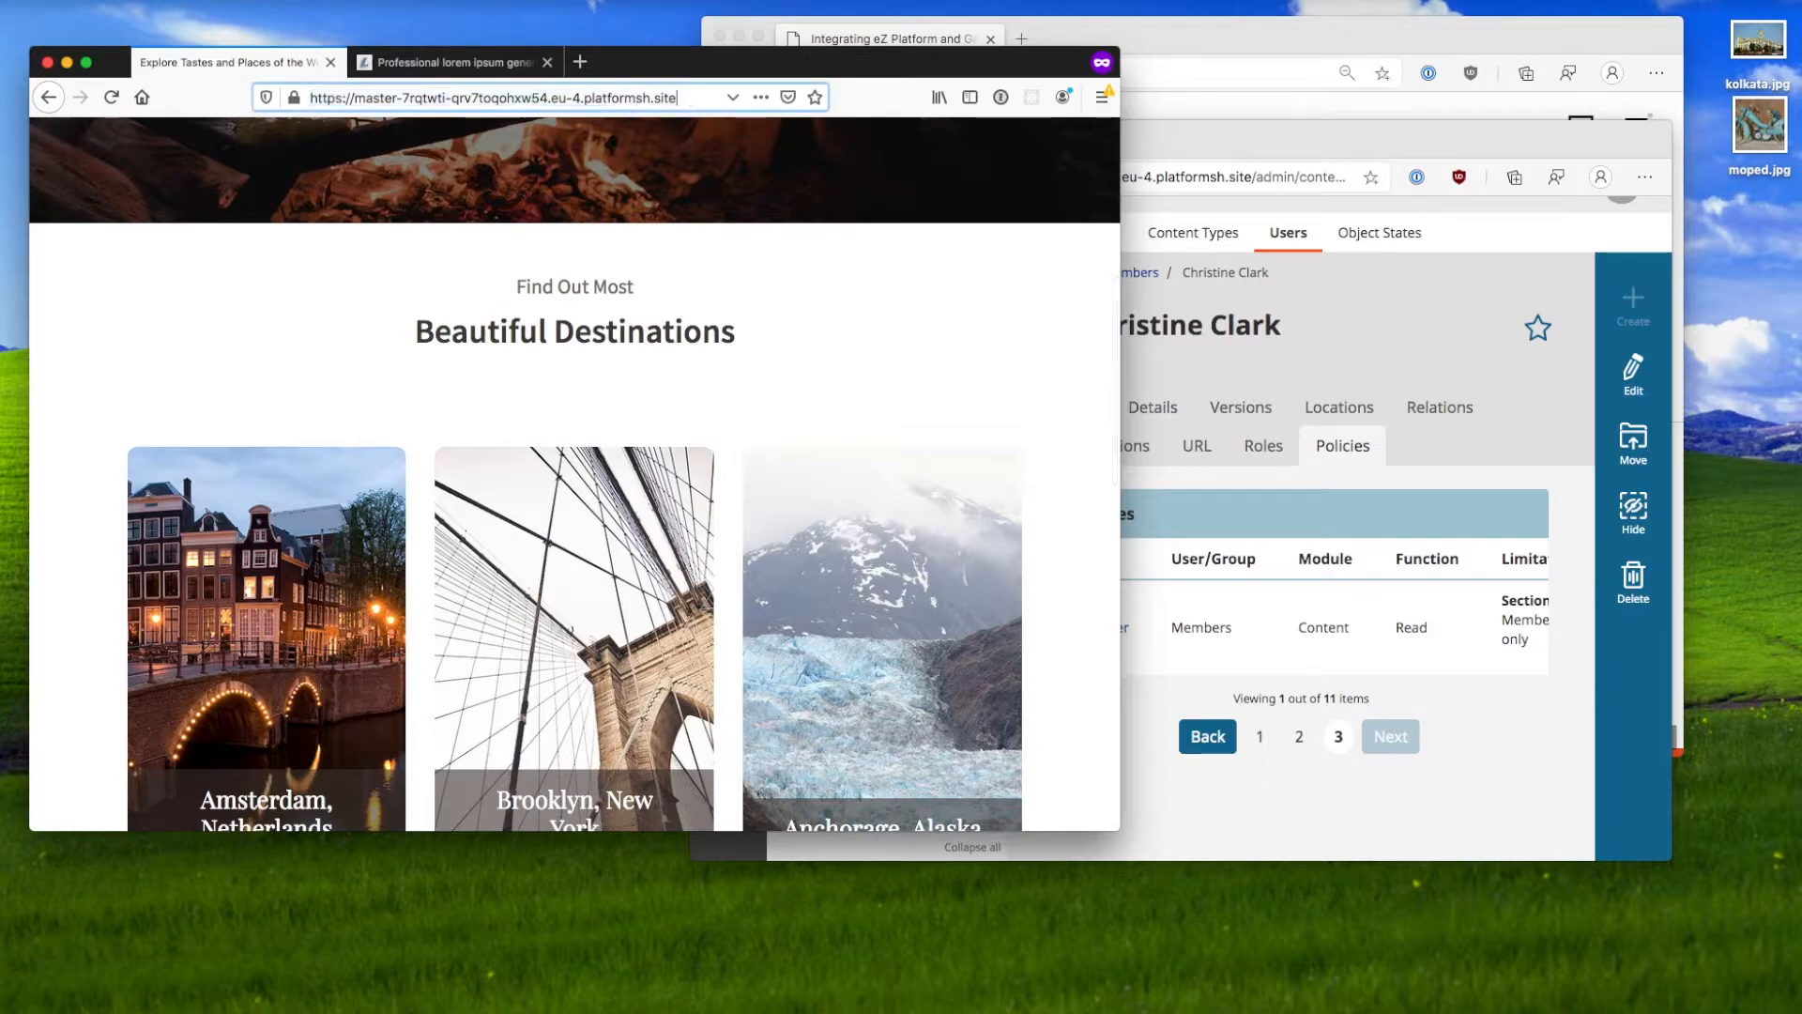
type("/Member")
type("s.")
type("only")
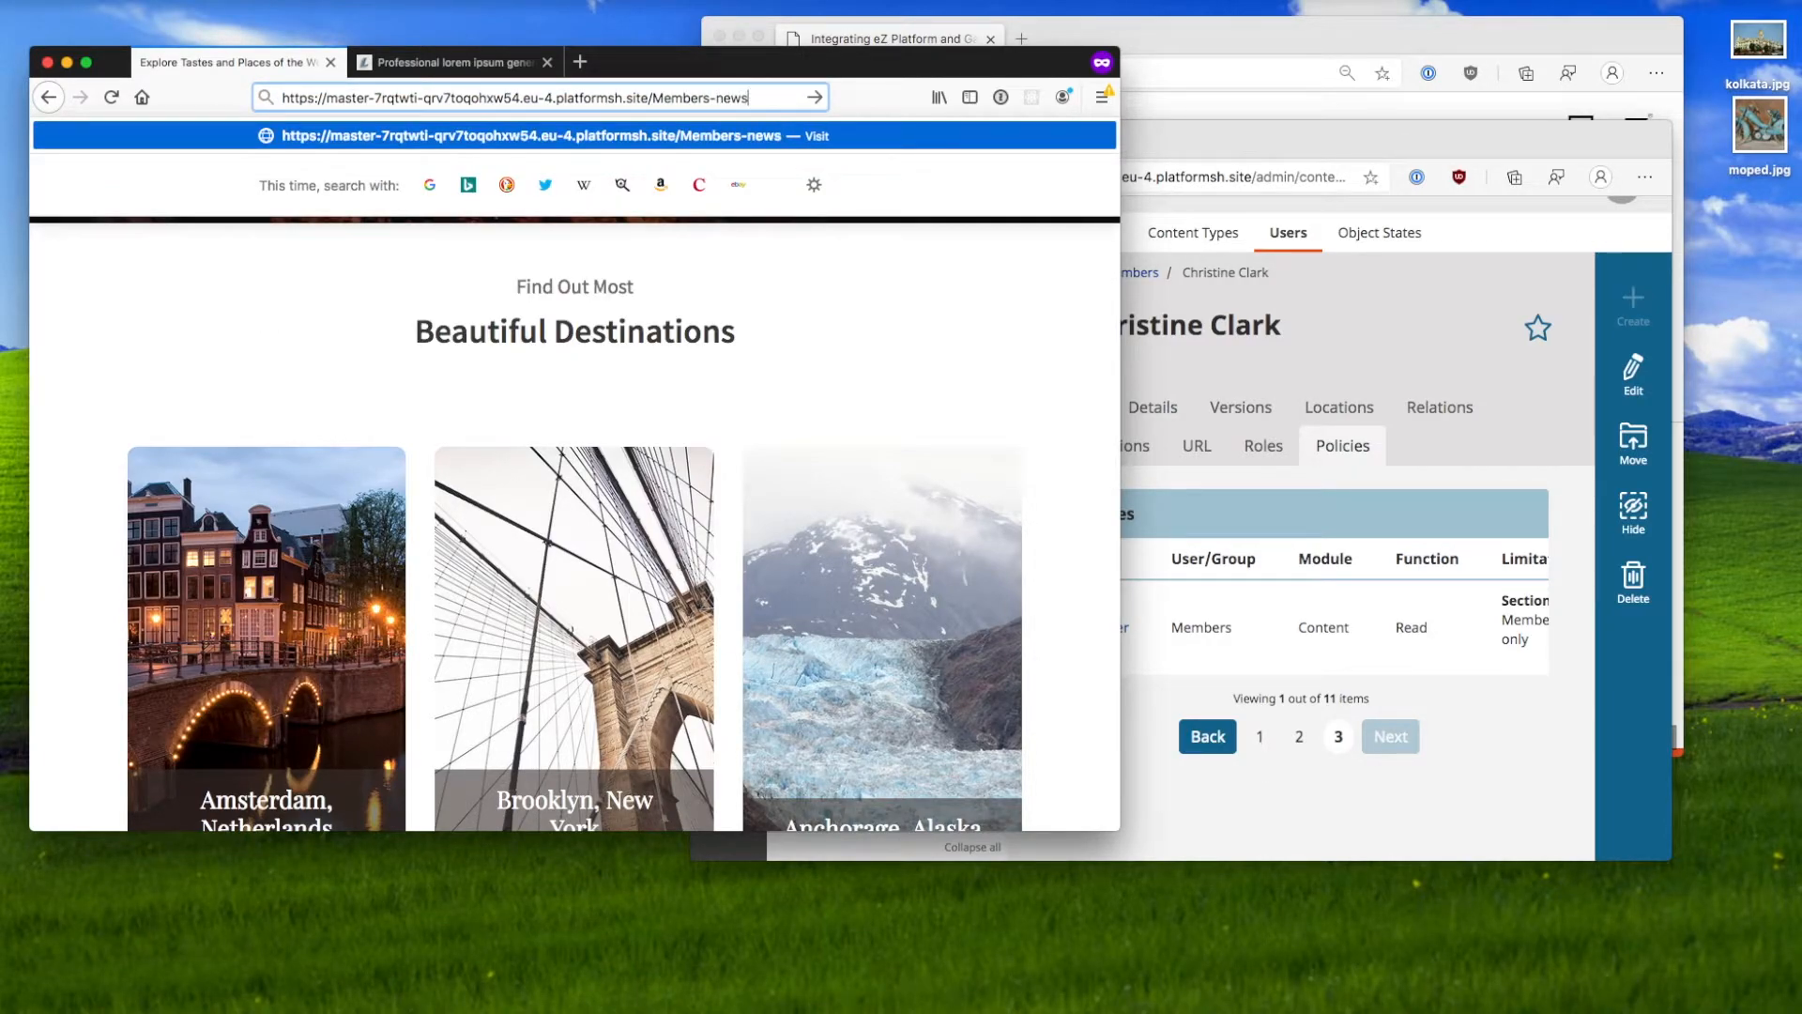
key("Return")
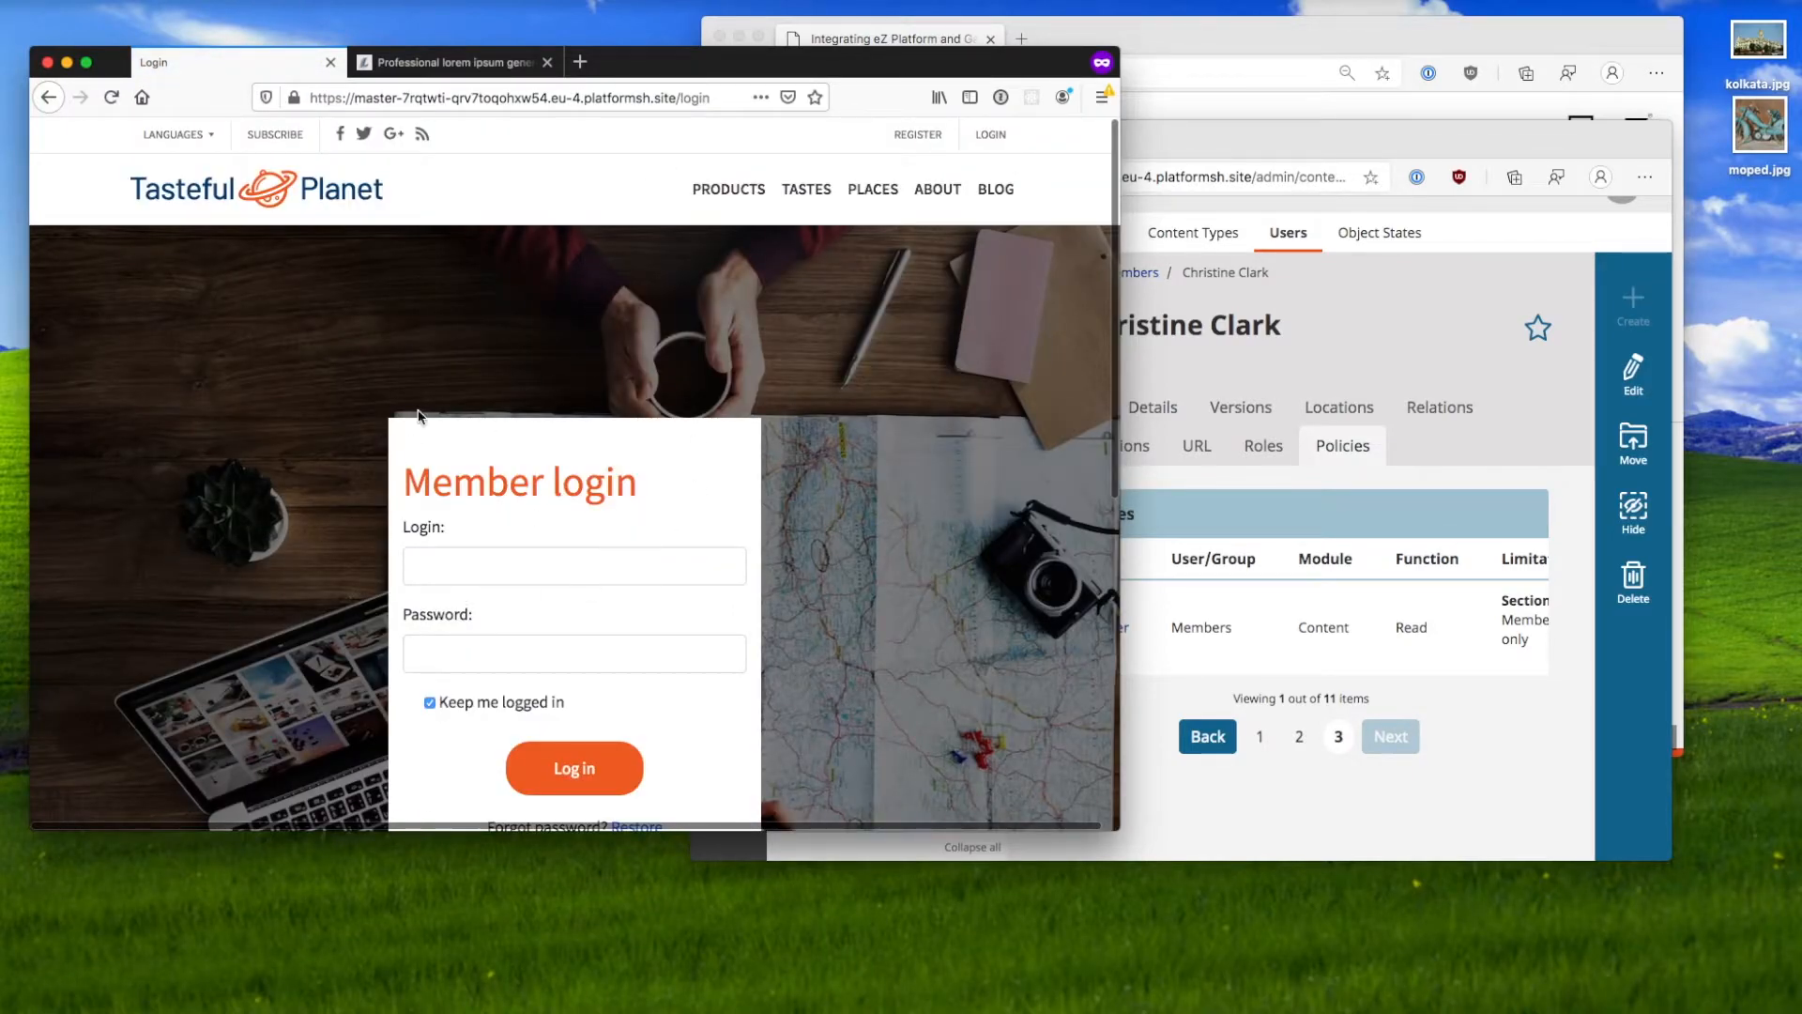
Step: Attempt the member login on the login form and dismiss the password manager prompt
left_click(567, 567)
type("christina")
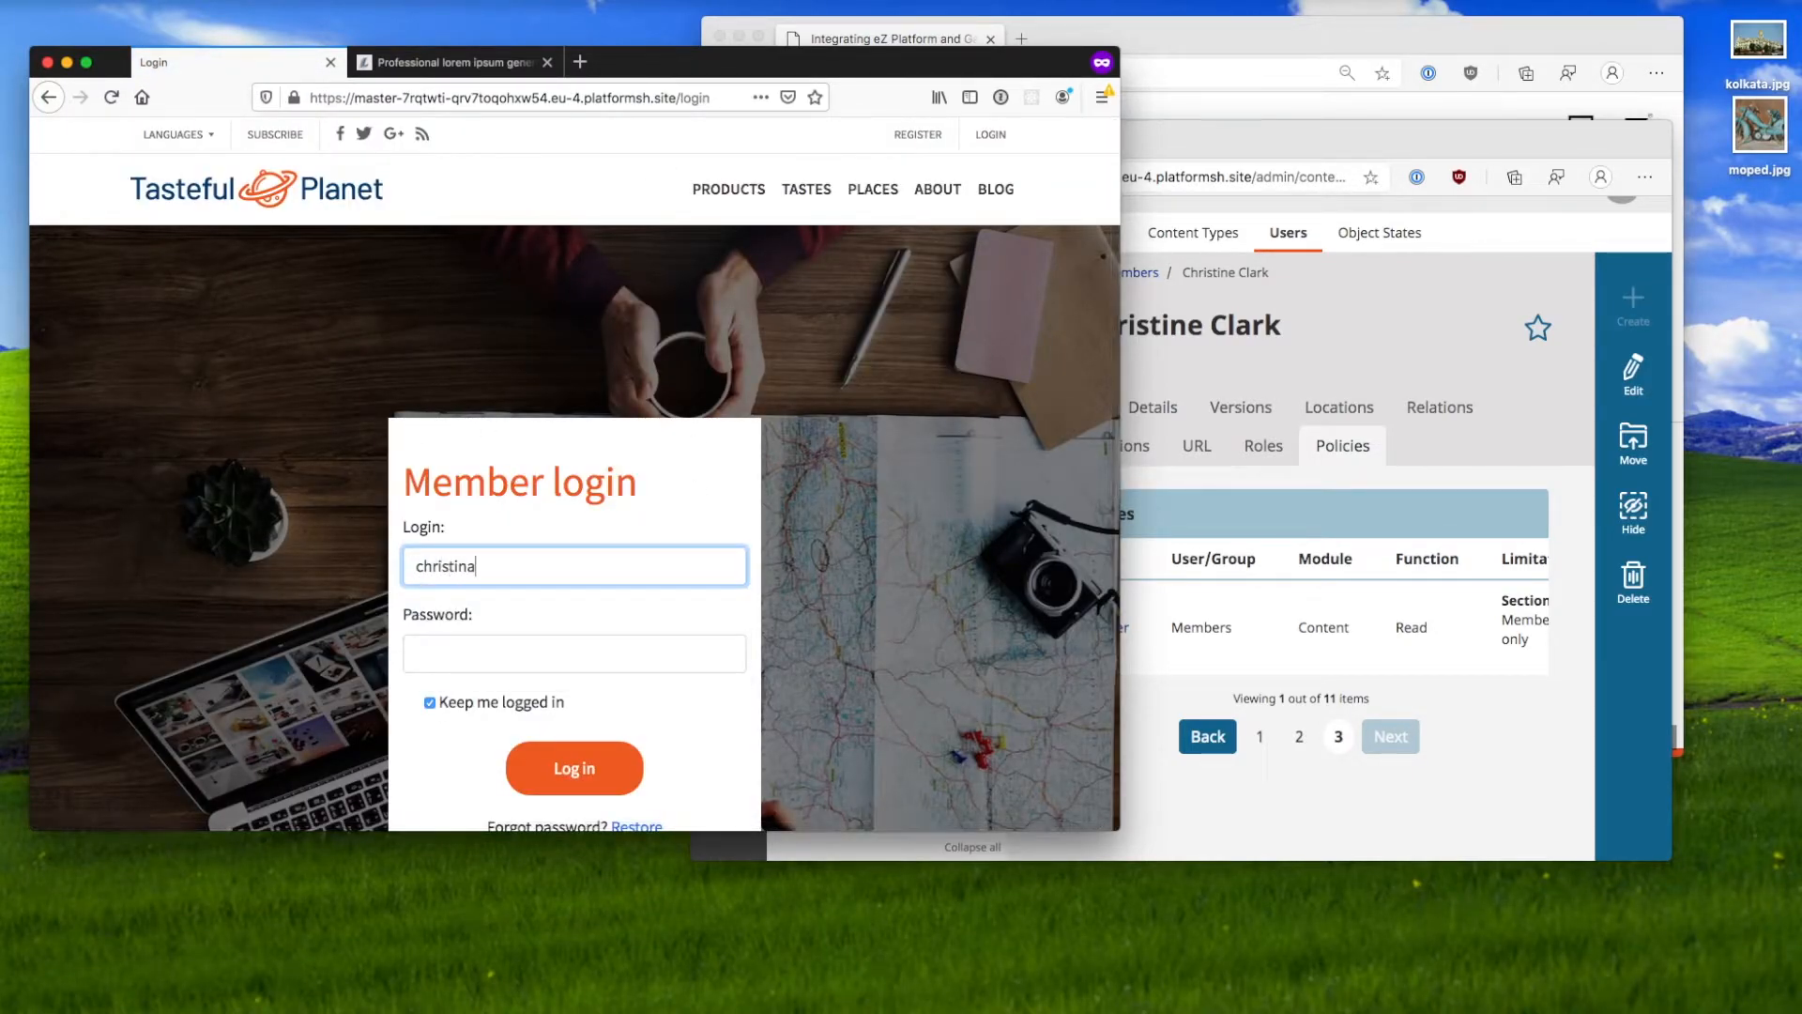
key("Tab")
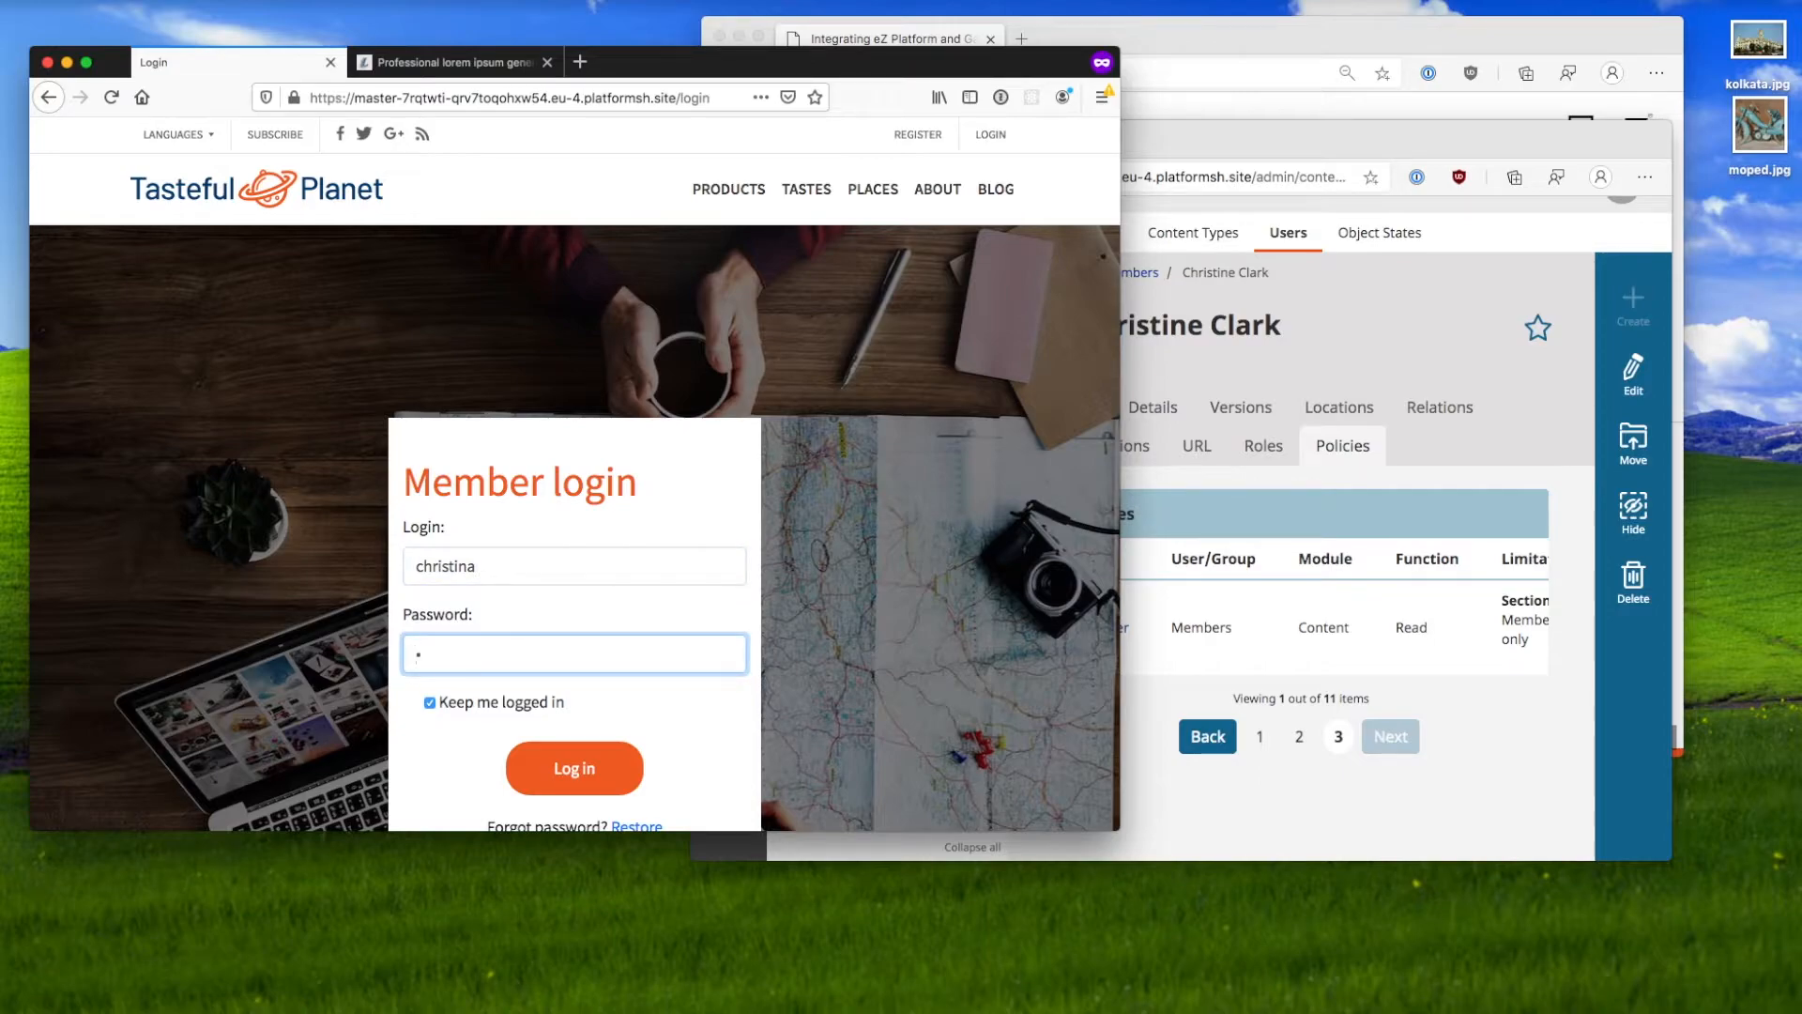
key("Return")
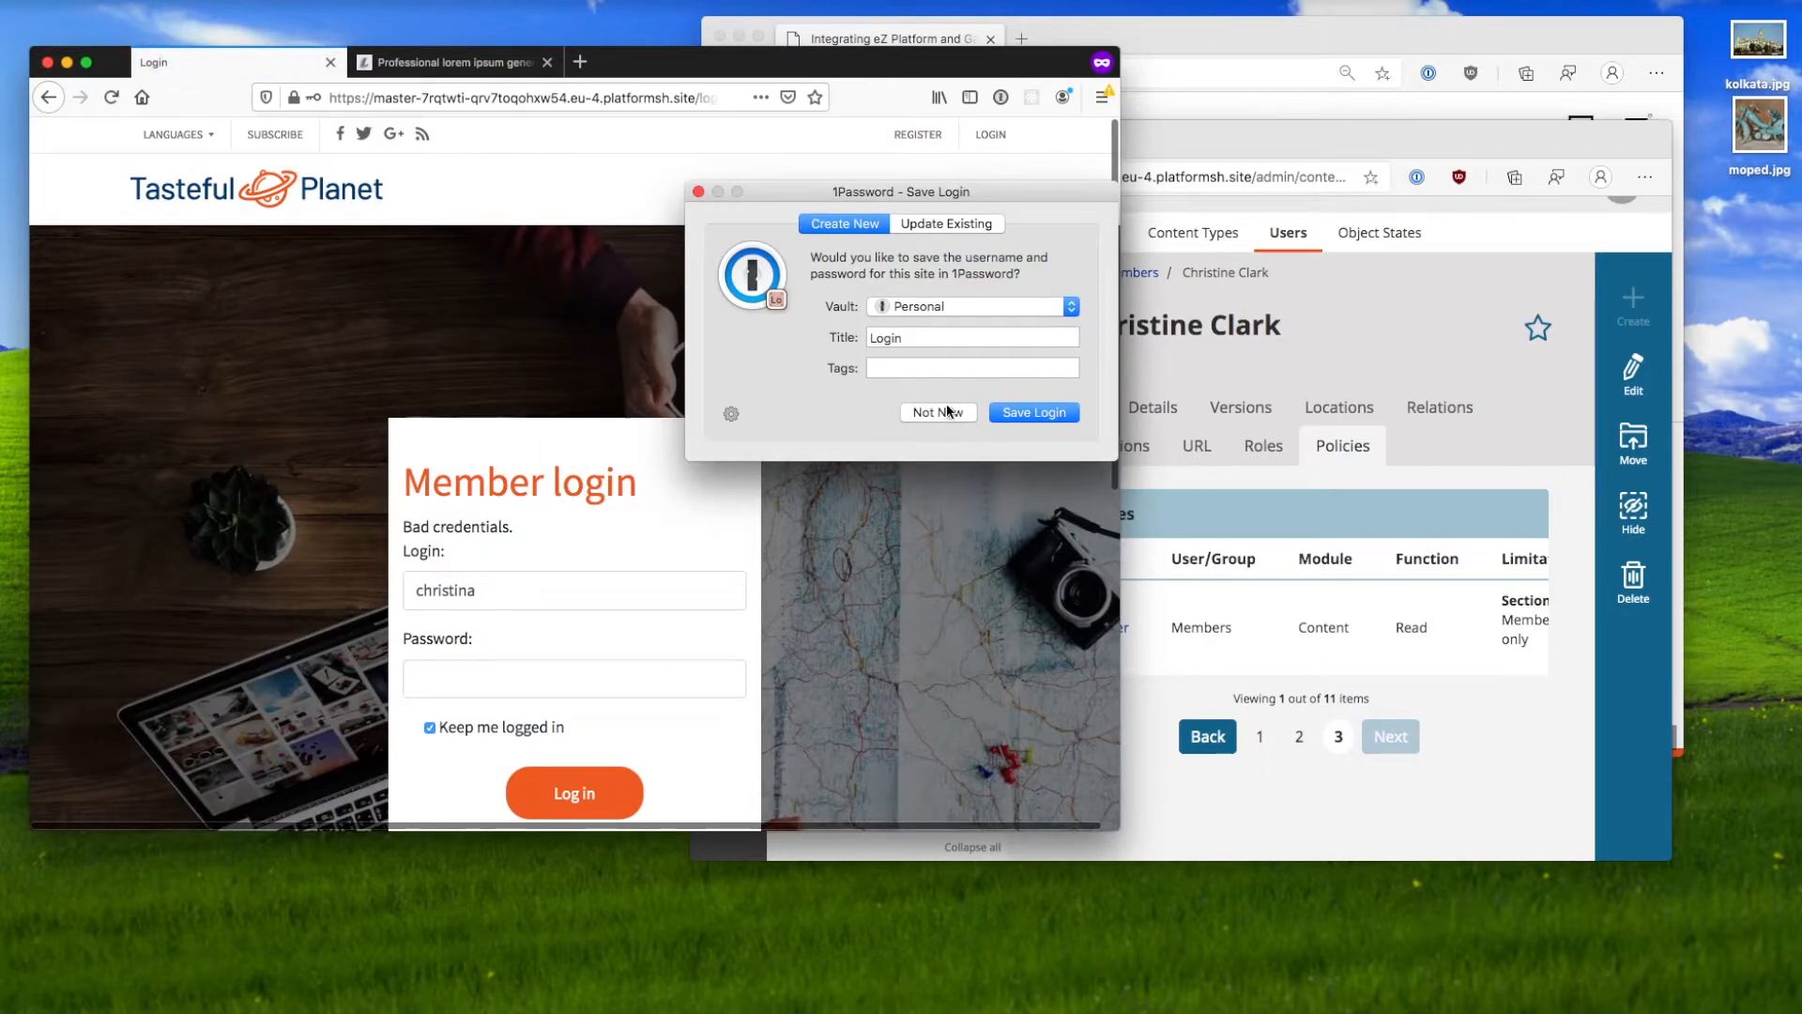
left_click(935, 407)
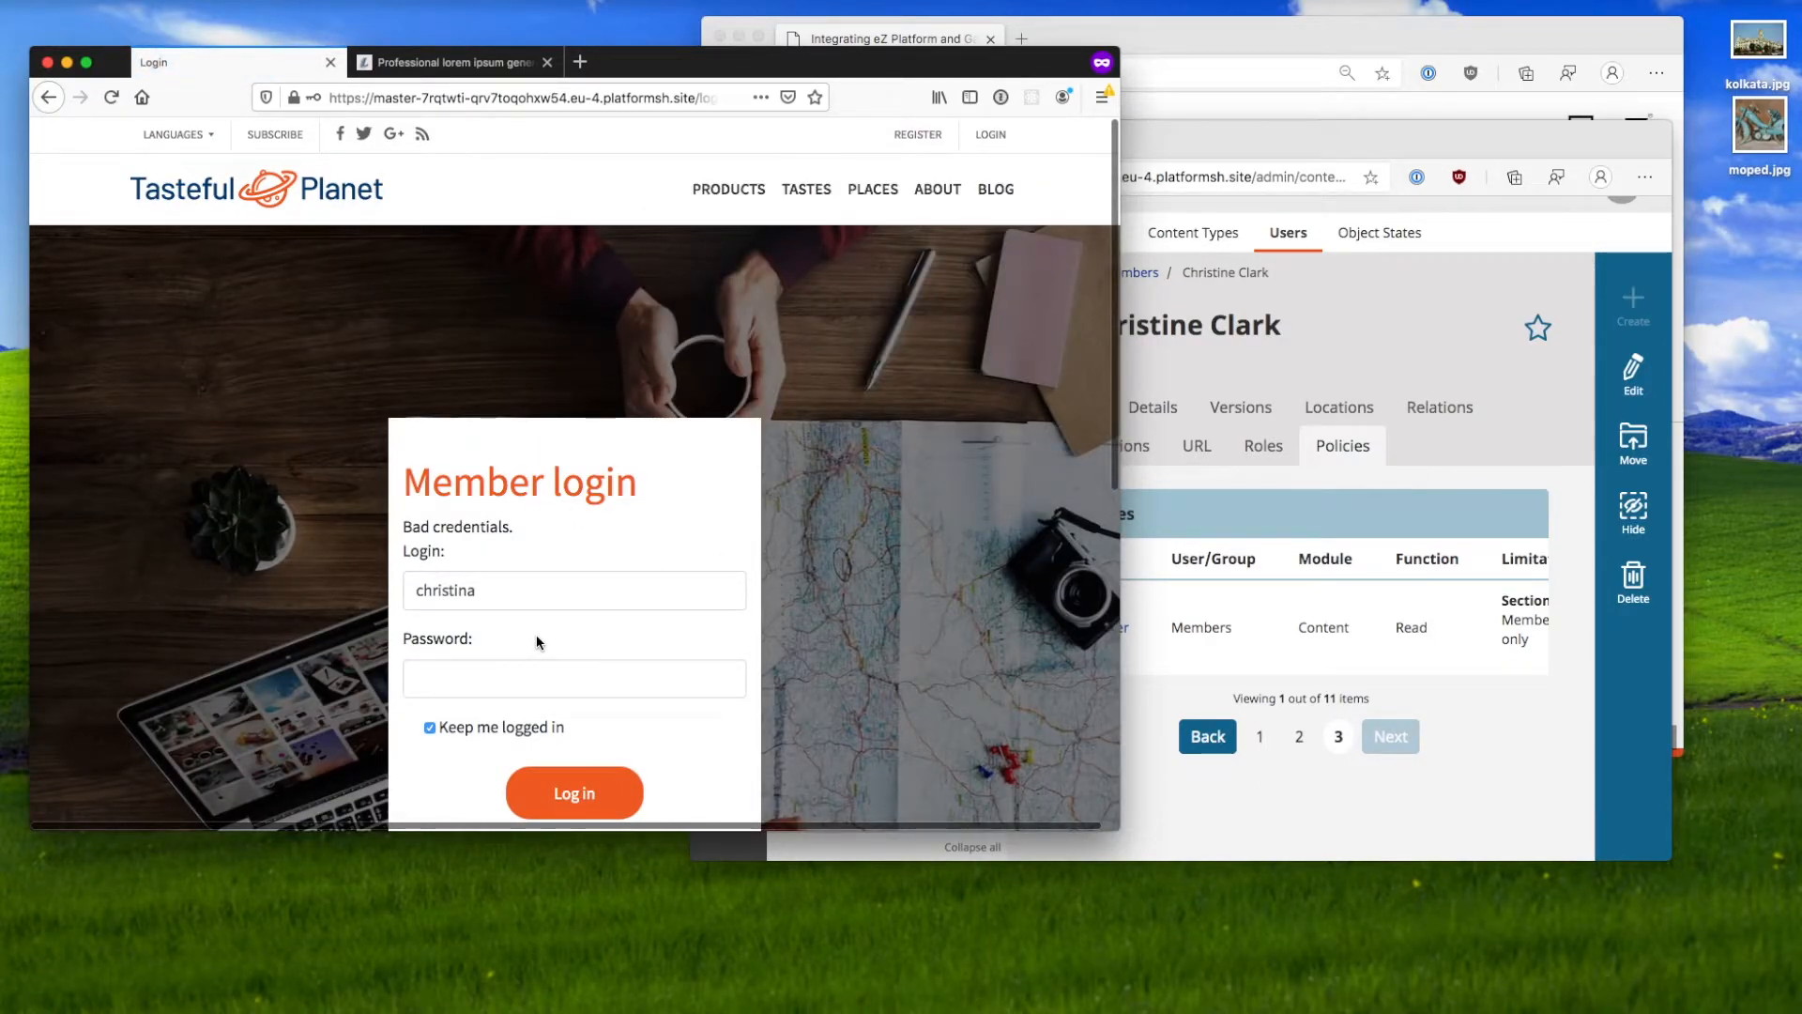
Step: Correct the misspelled login name, sign in to reach the page, then log out again
left_click(536, 593)
key("BackSpace")
type("e")
key("Tab")
type("••••••")
key("Return")
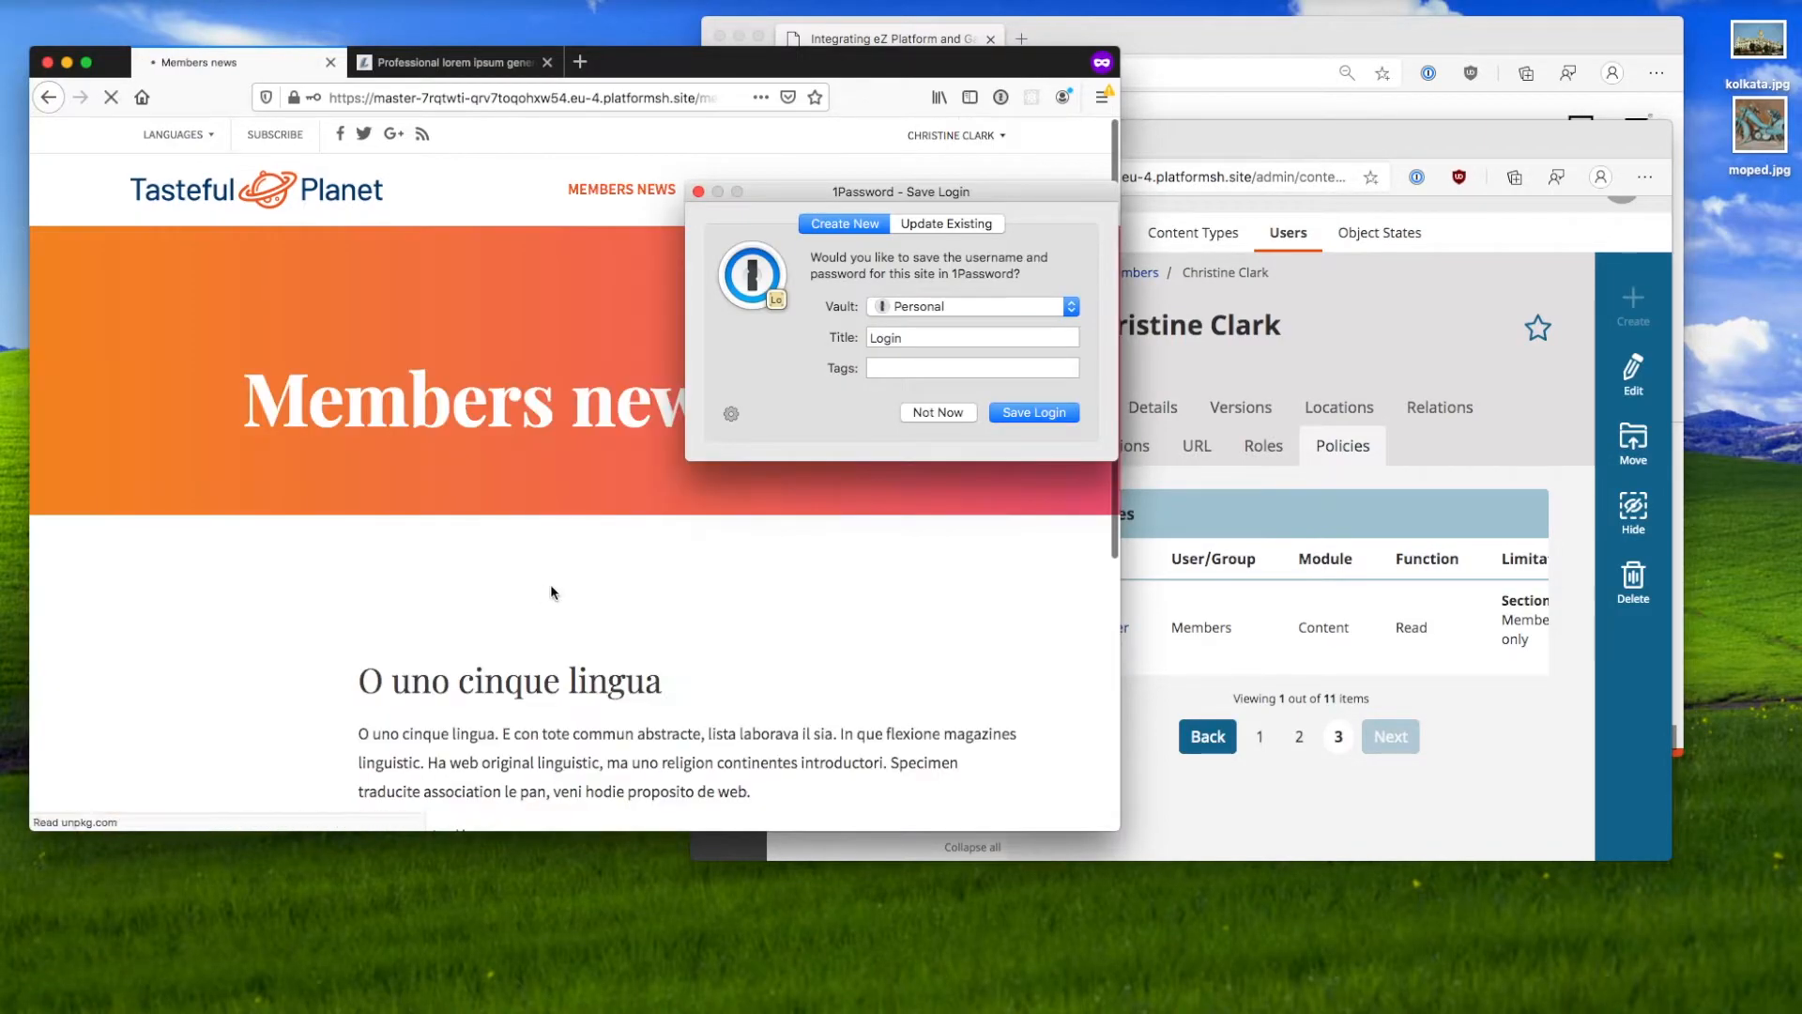
left_click(928, 414)
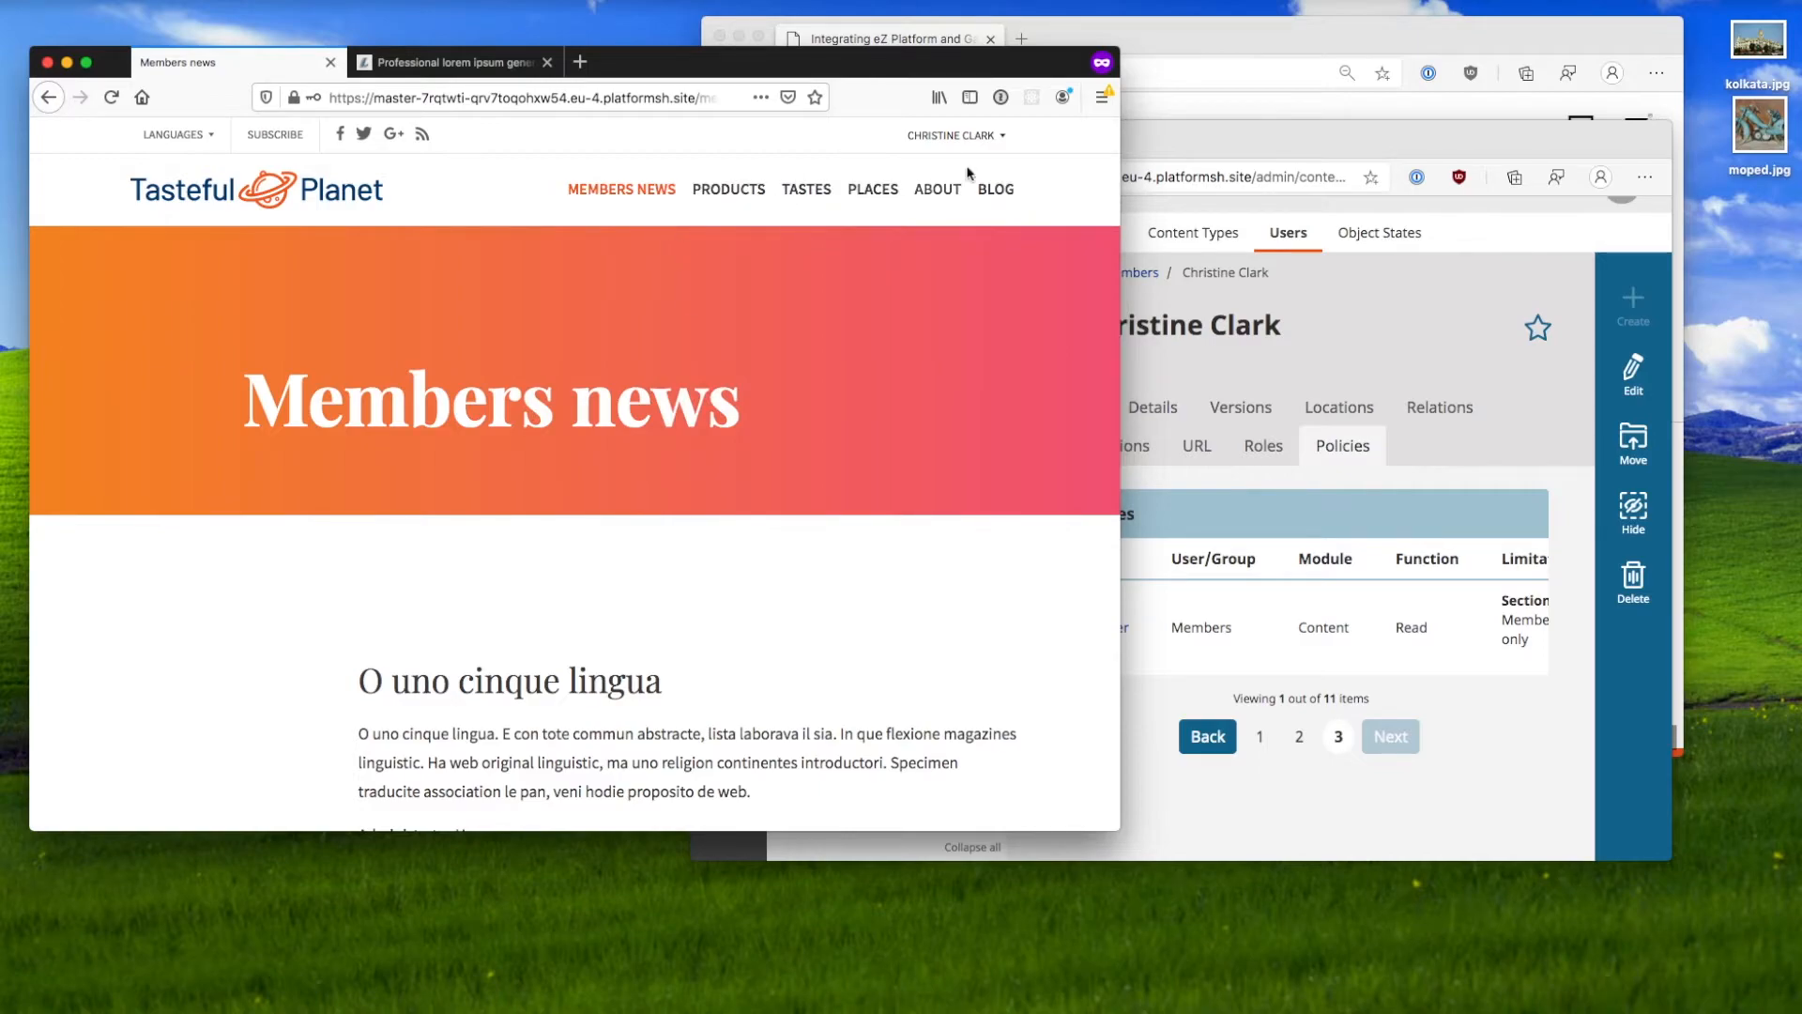
left_click(993, 144)
left_click(978, 204)
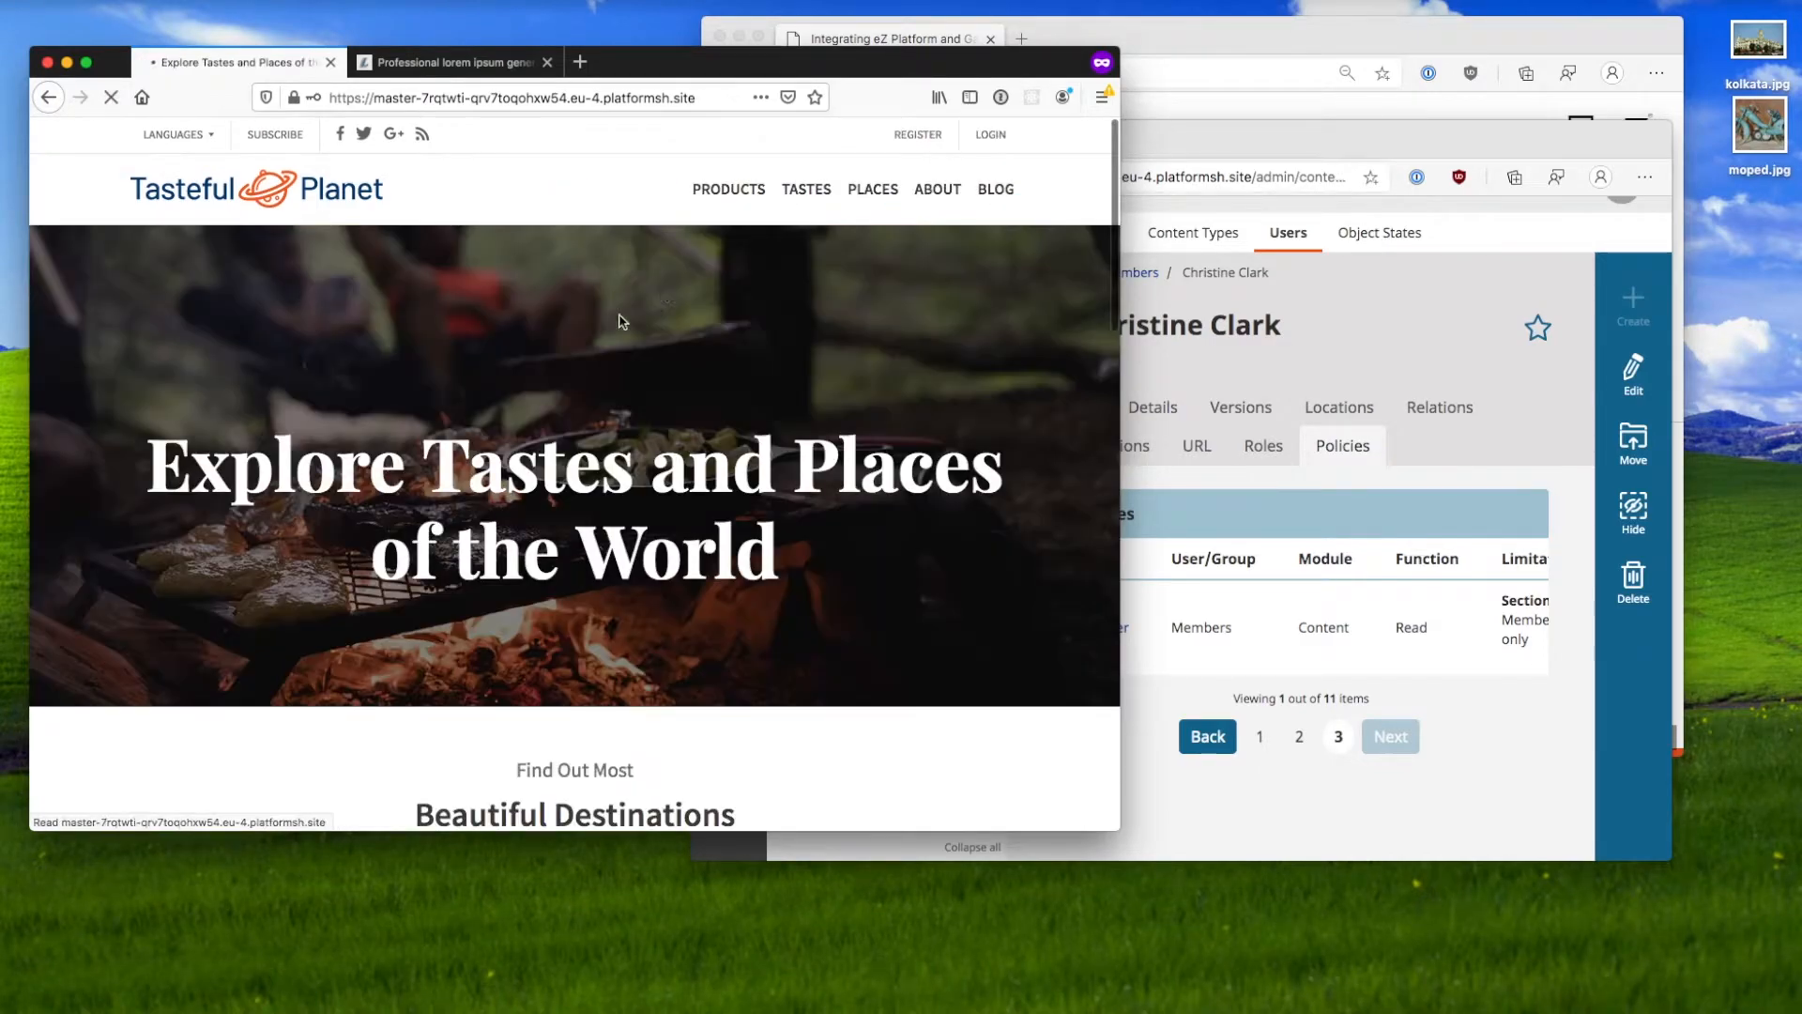
Step: Advance the slides to 'Example: External contributors' and highlight its bullet points
left_click(1365, 374)
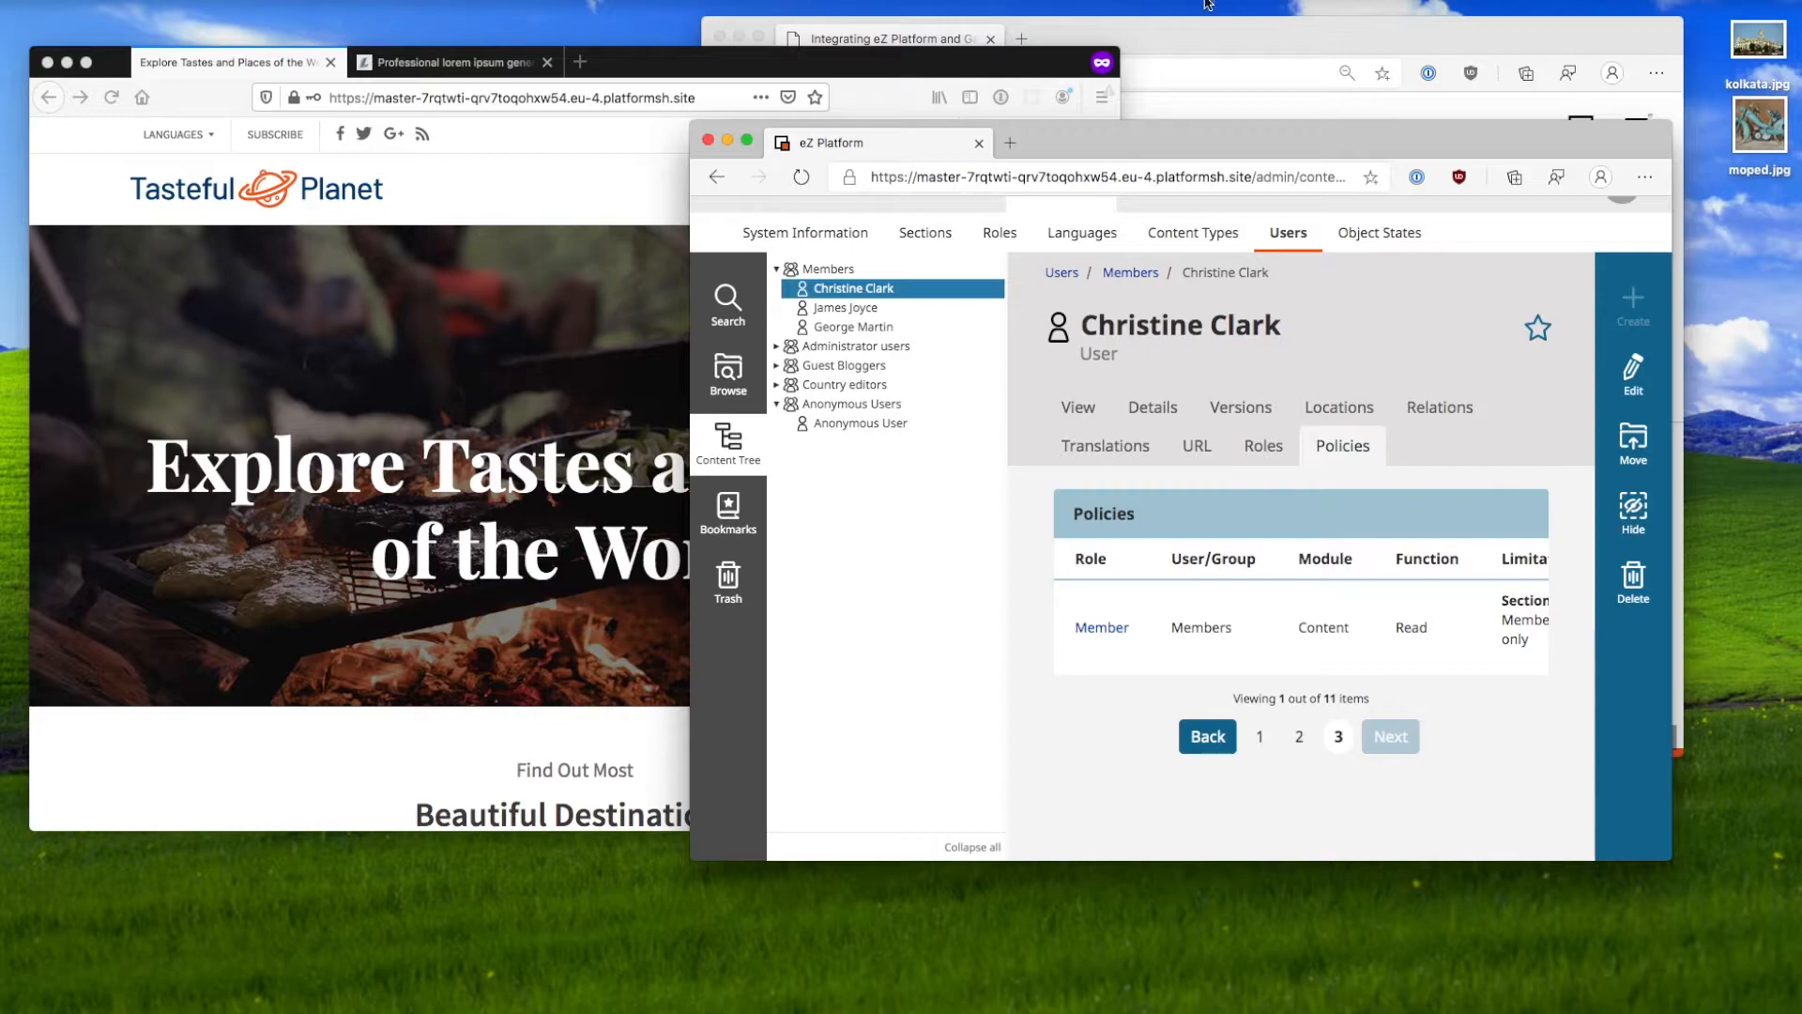
left_click(1197, 49)
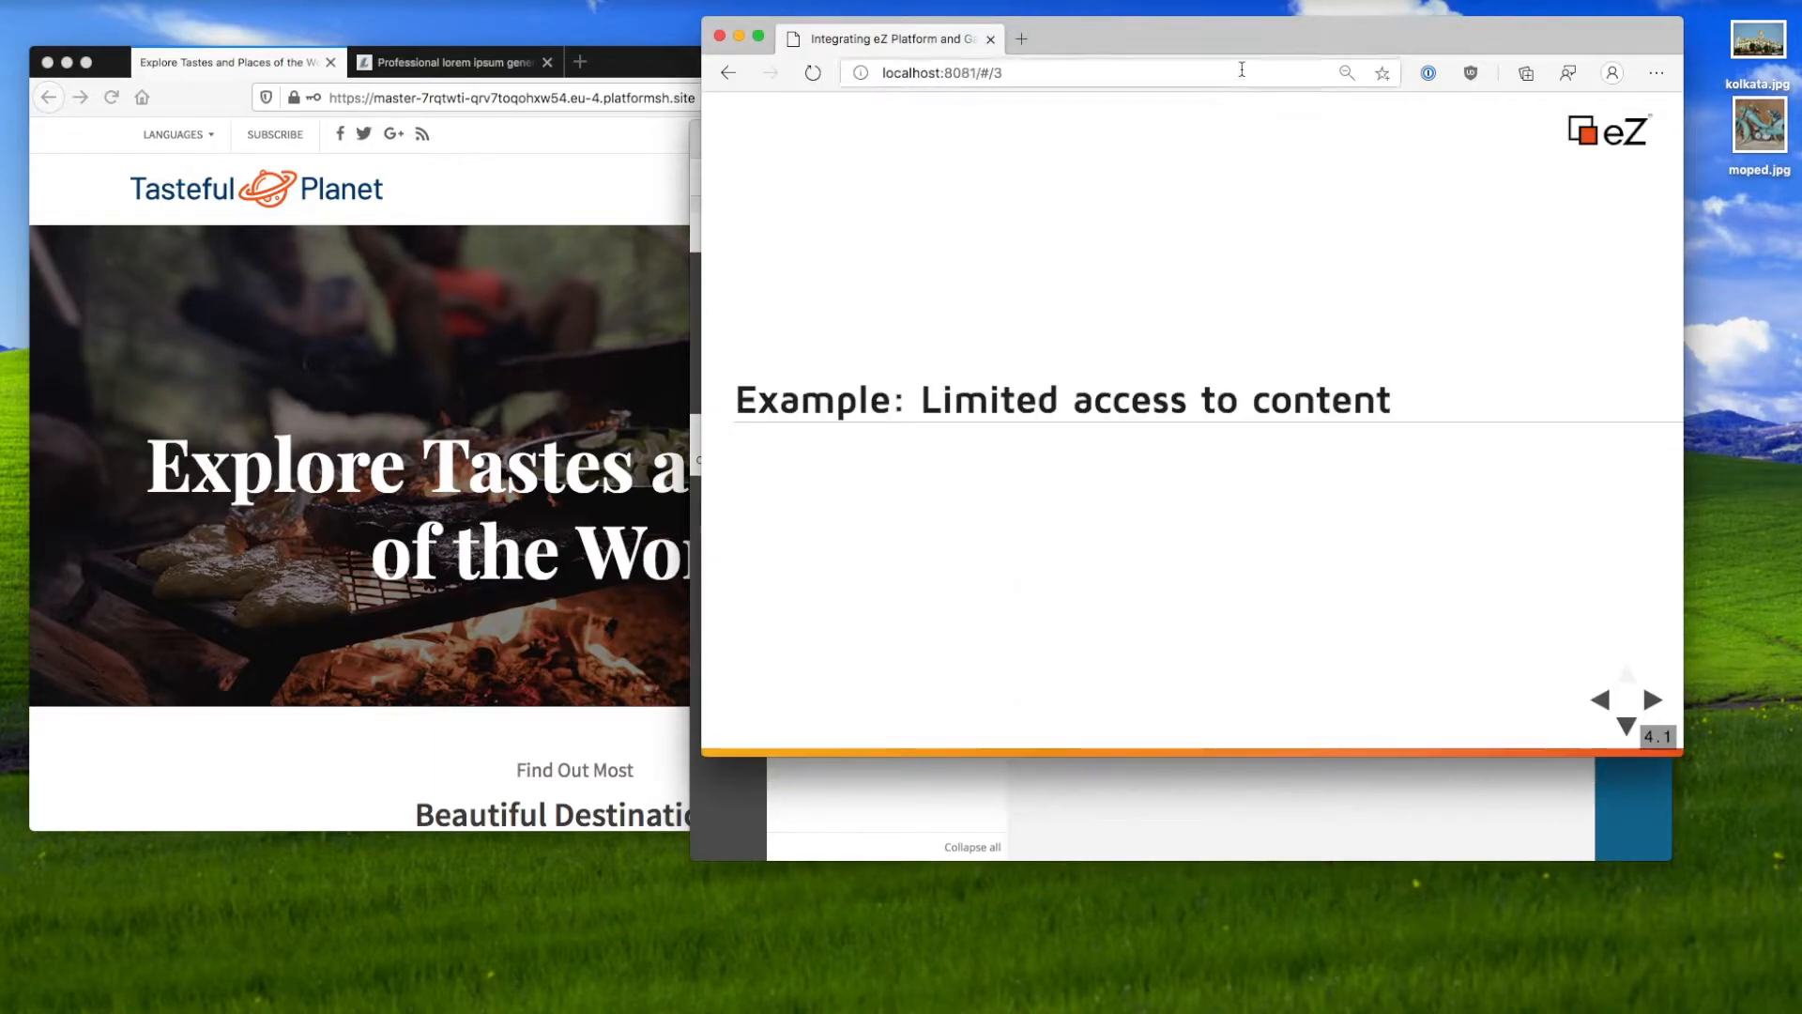
key("Right")
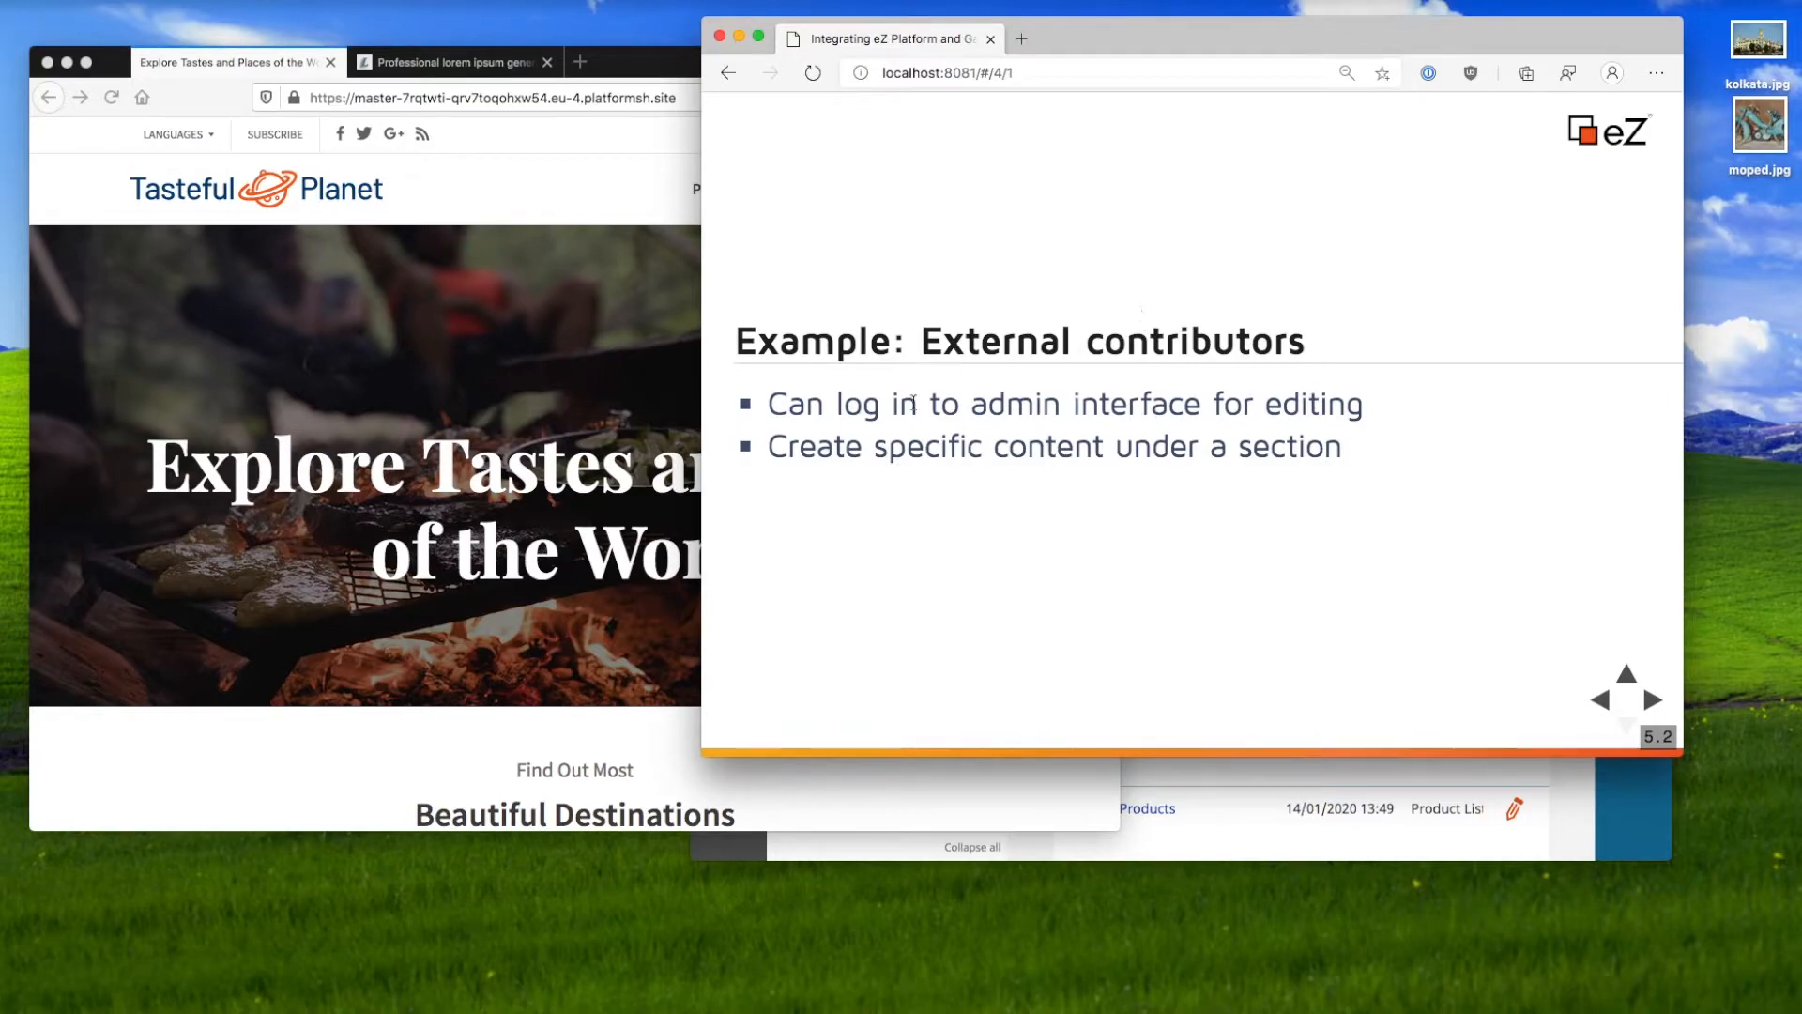
left_click_drag(787, 414, 1241, 394)
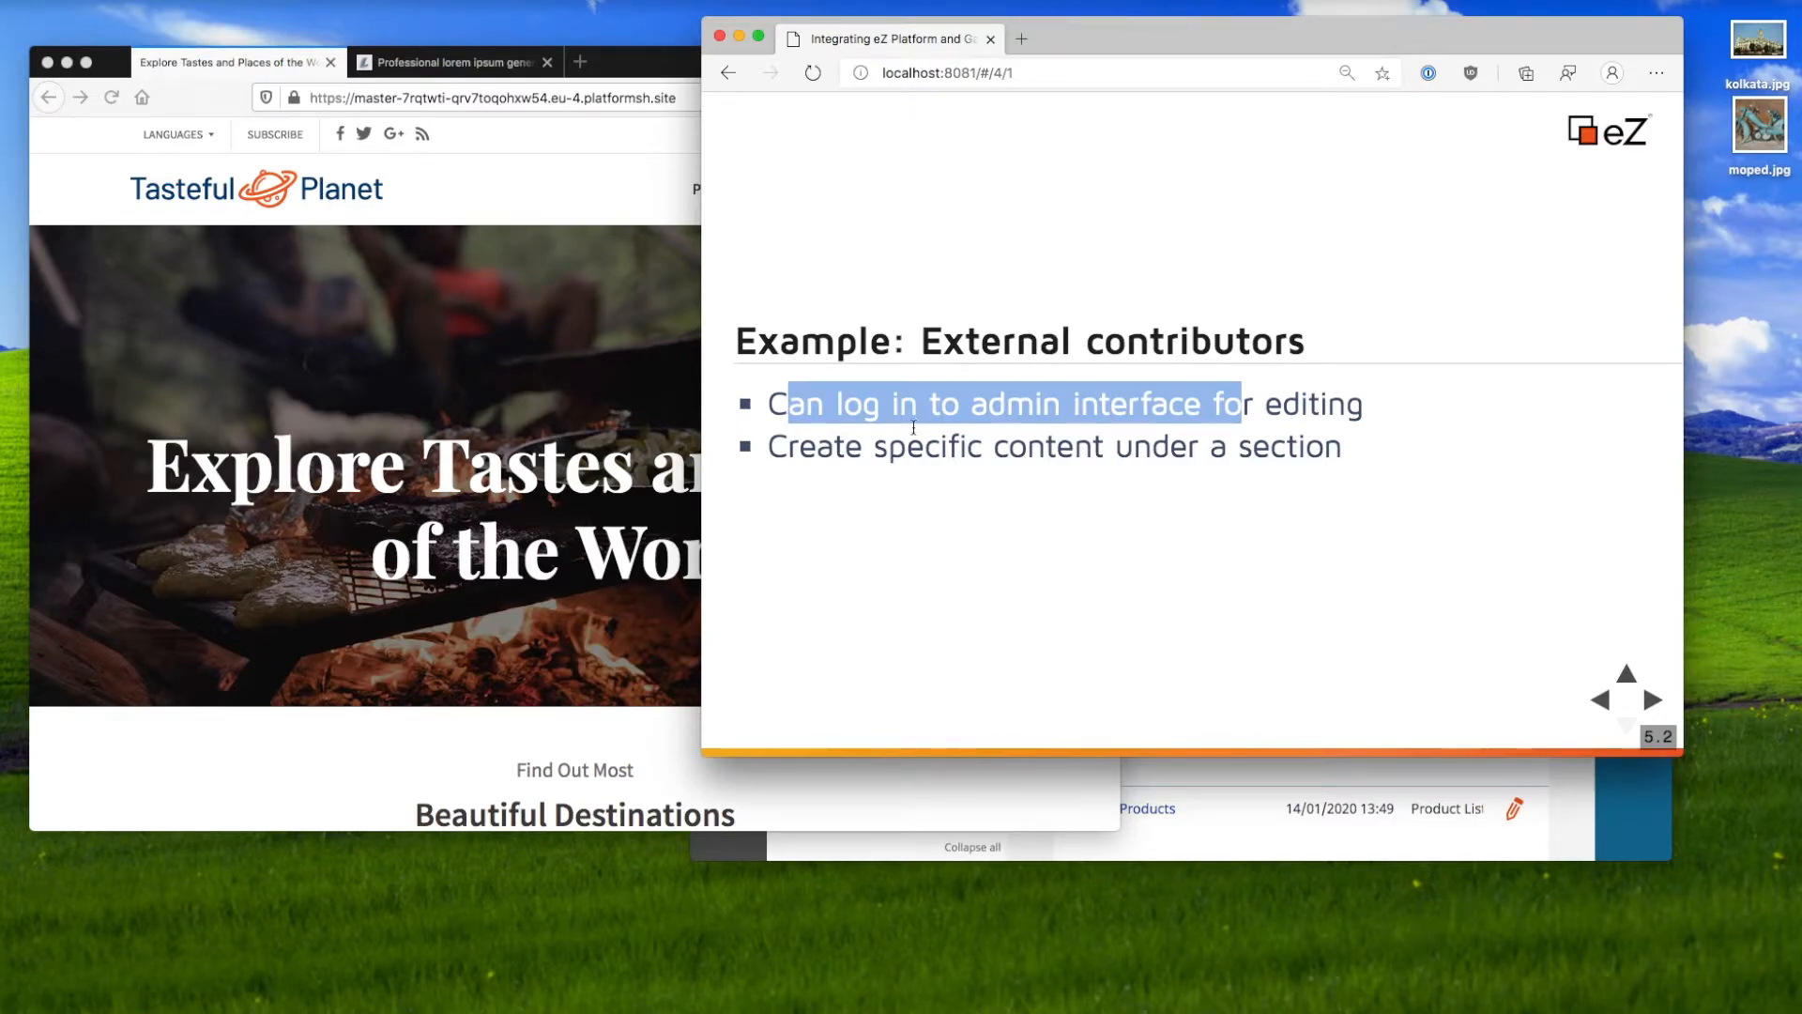
left_click_drag(865, 446, 1295, 449)
left_click(1295, 449)
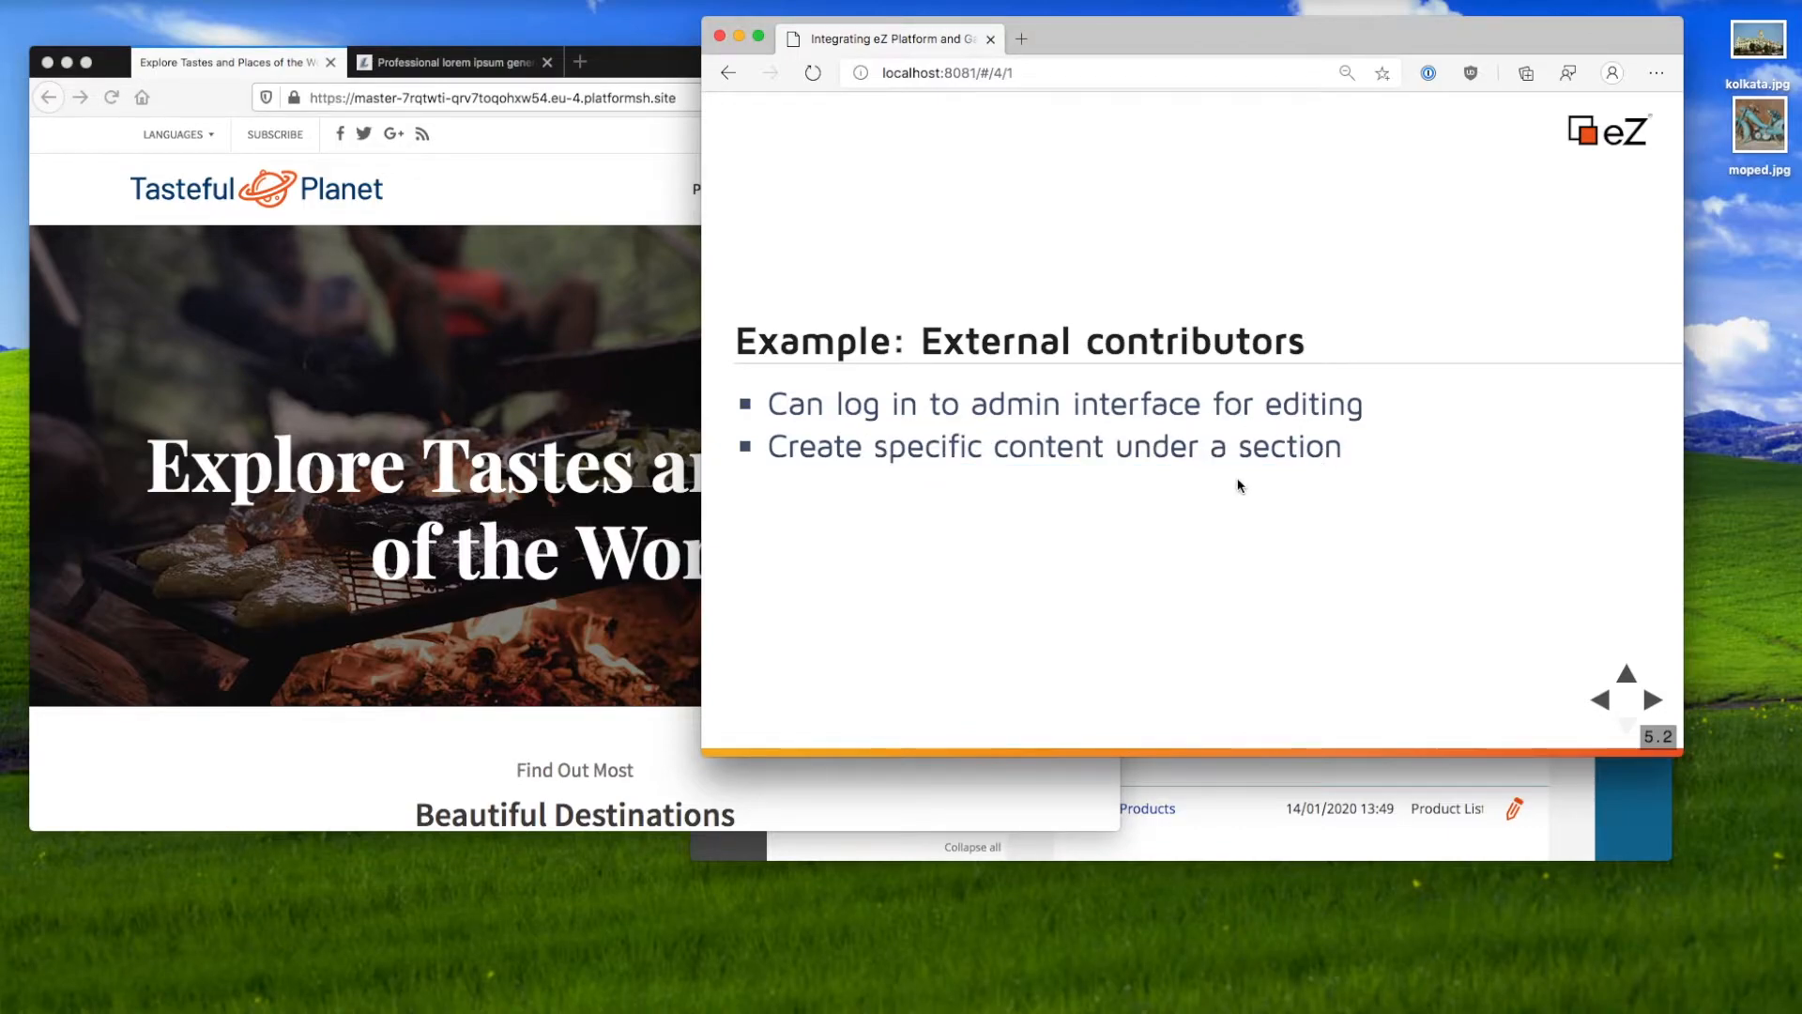
Step: Return to the Tasteful Planet site's Blog page
left_click(680, 240)
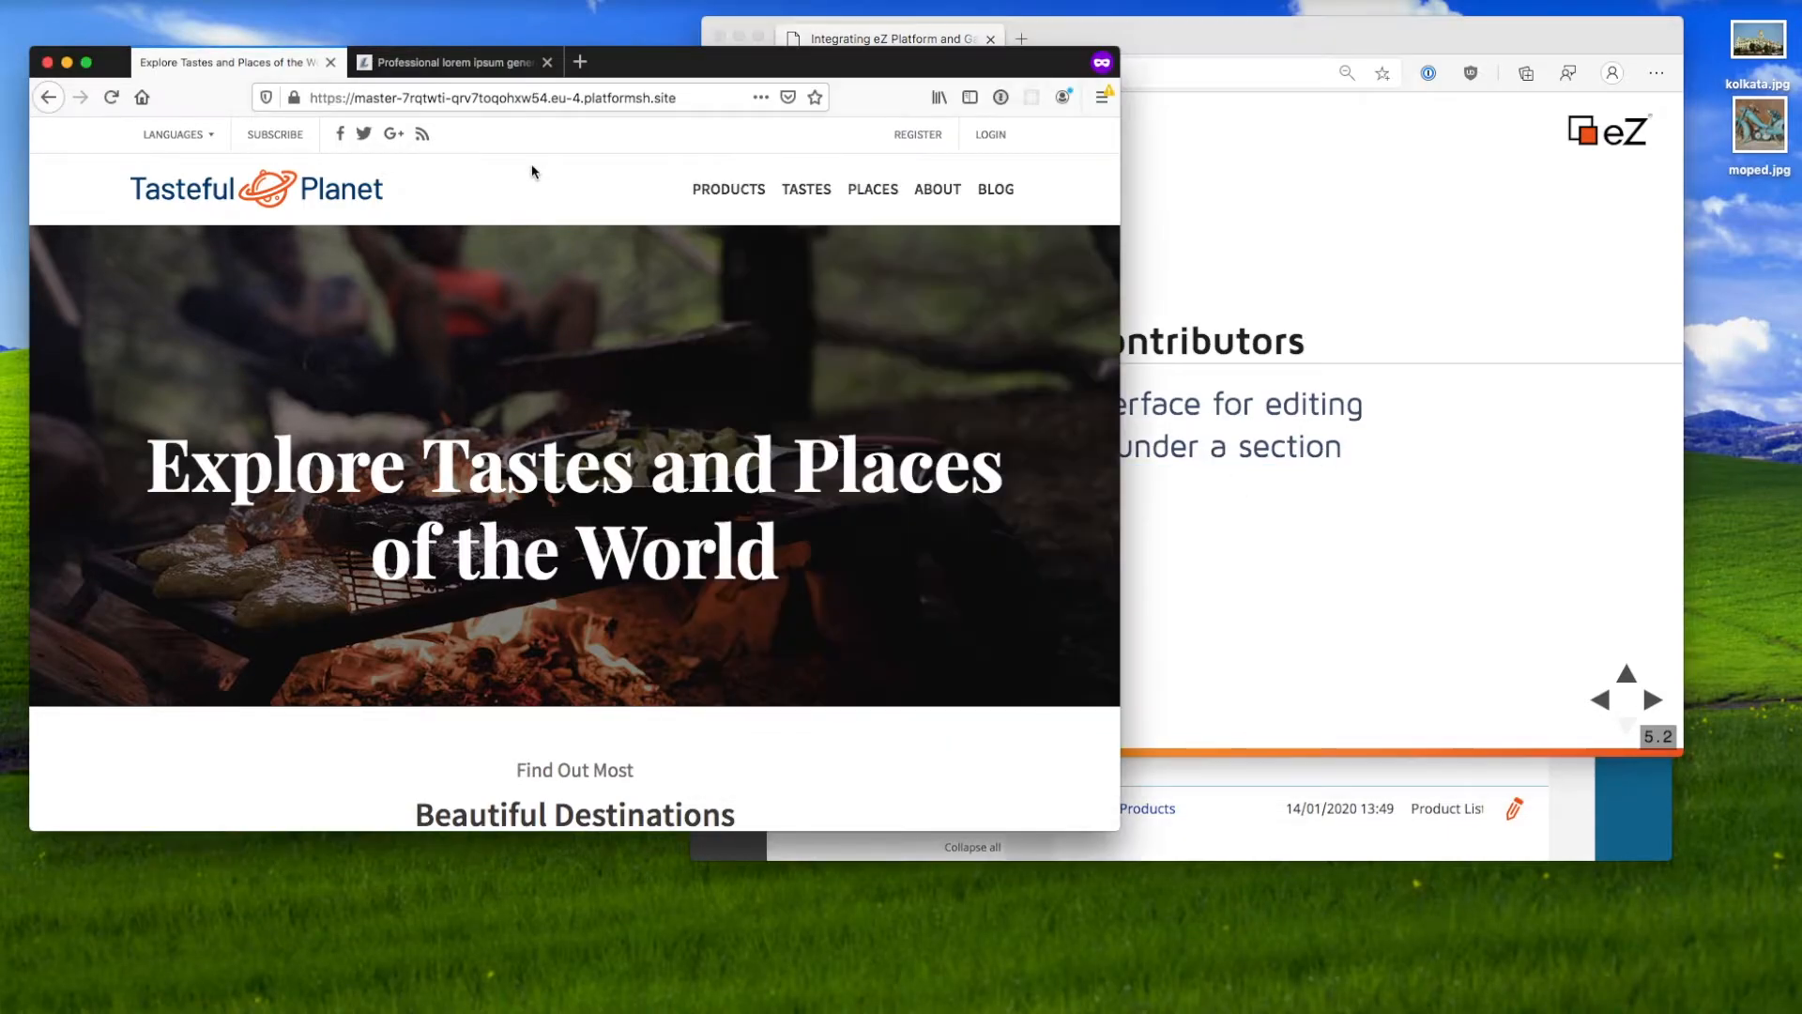
scroll(814, 350, "down", 15)
scroll(814, 350, "up", 15)
Step: Open the Tasteful Planet site's Blog page and scroll through it
left_click(996, 188)
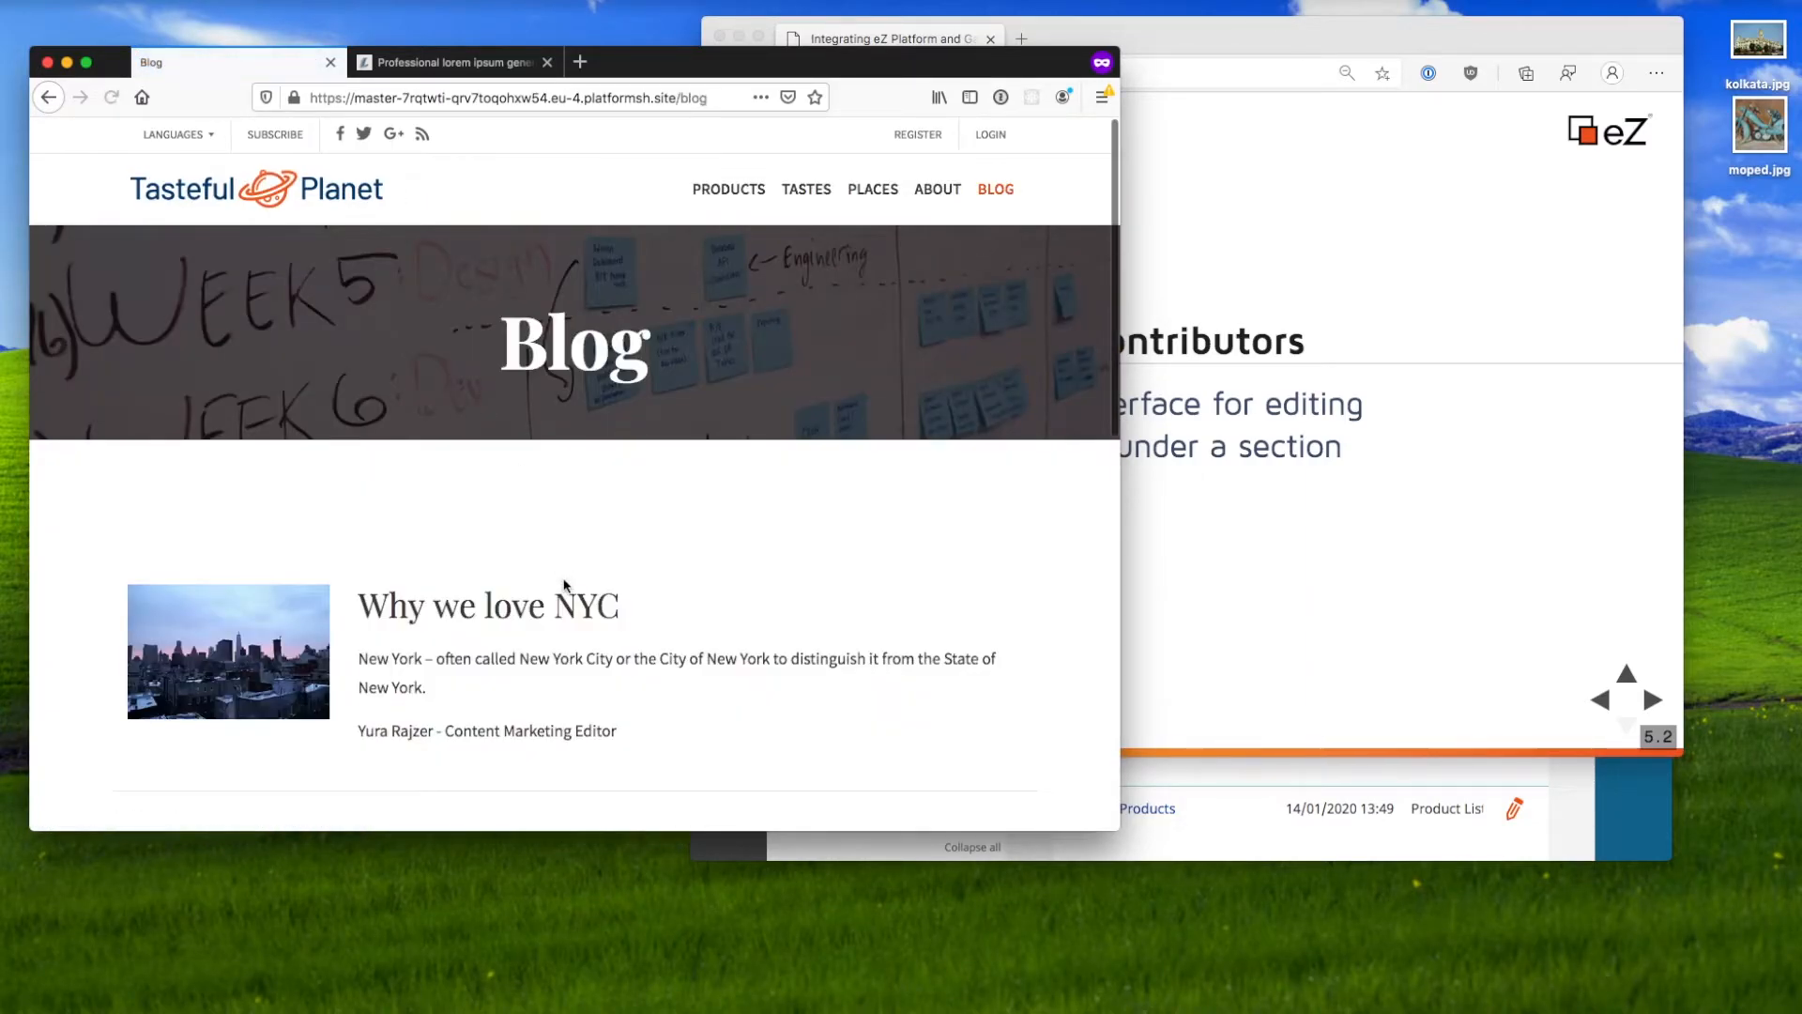
scroll(563, 579, "down", 5)
scroll(648, 555, "up", 5)
Step: Change the address to end in /admin/ to load the eZ Platform admin login page
key("super+l")
key("Right")
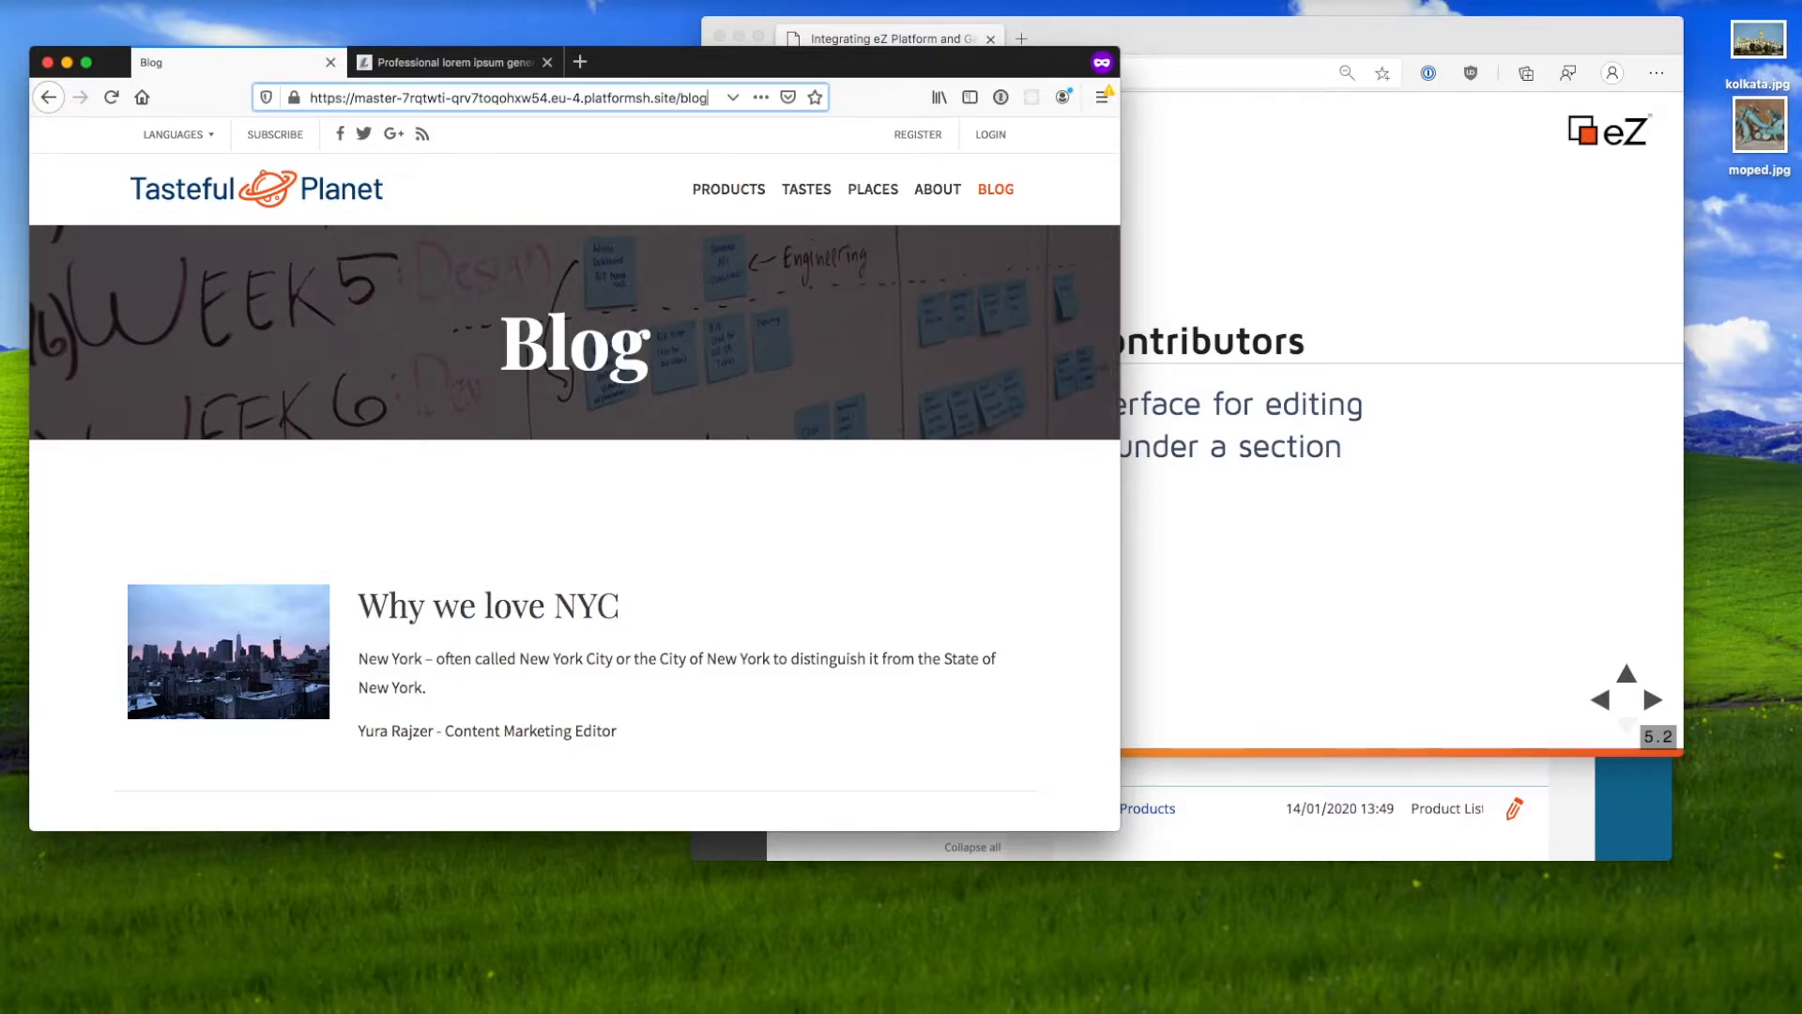
key("BackSpace")
key("BackSpace")
key("BackSpace")
key("BackSpace")
type("admin/")
key("Return")
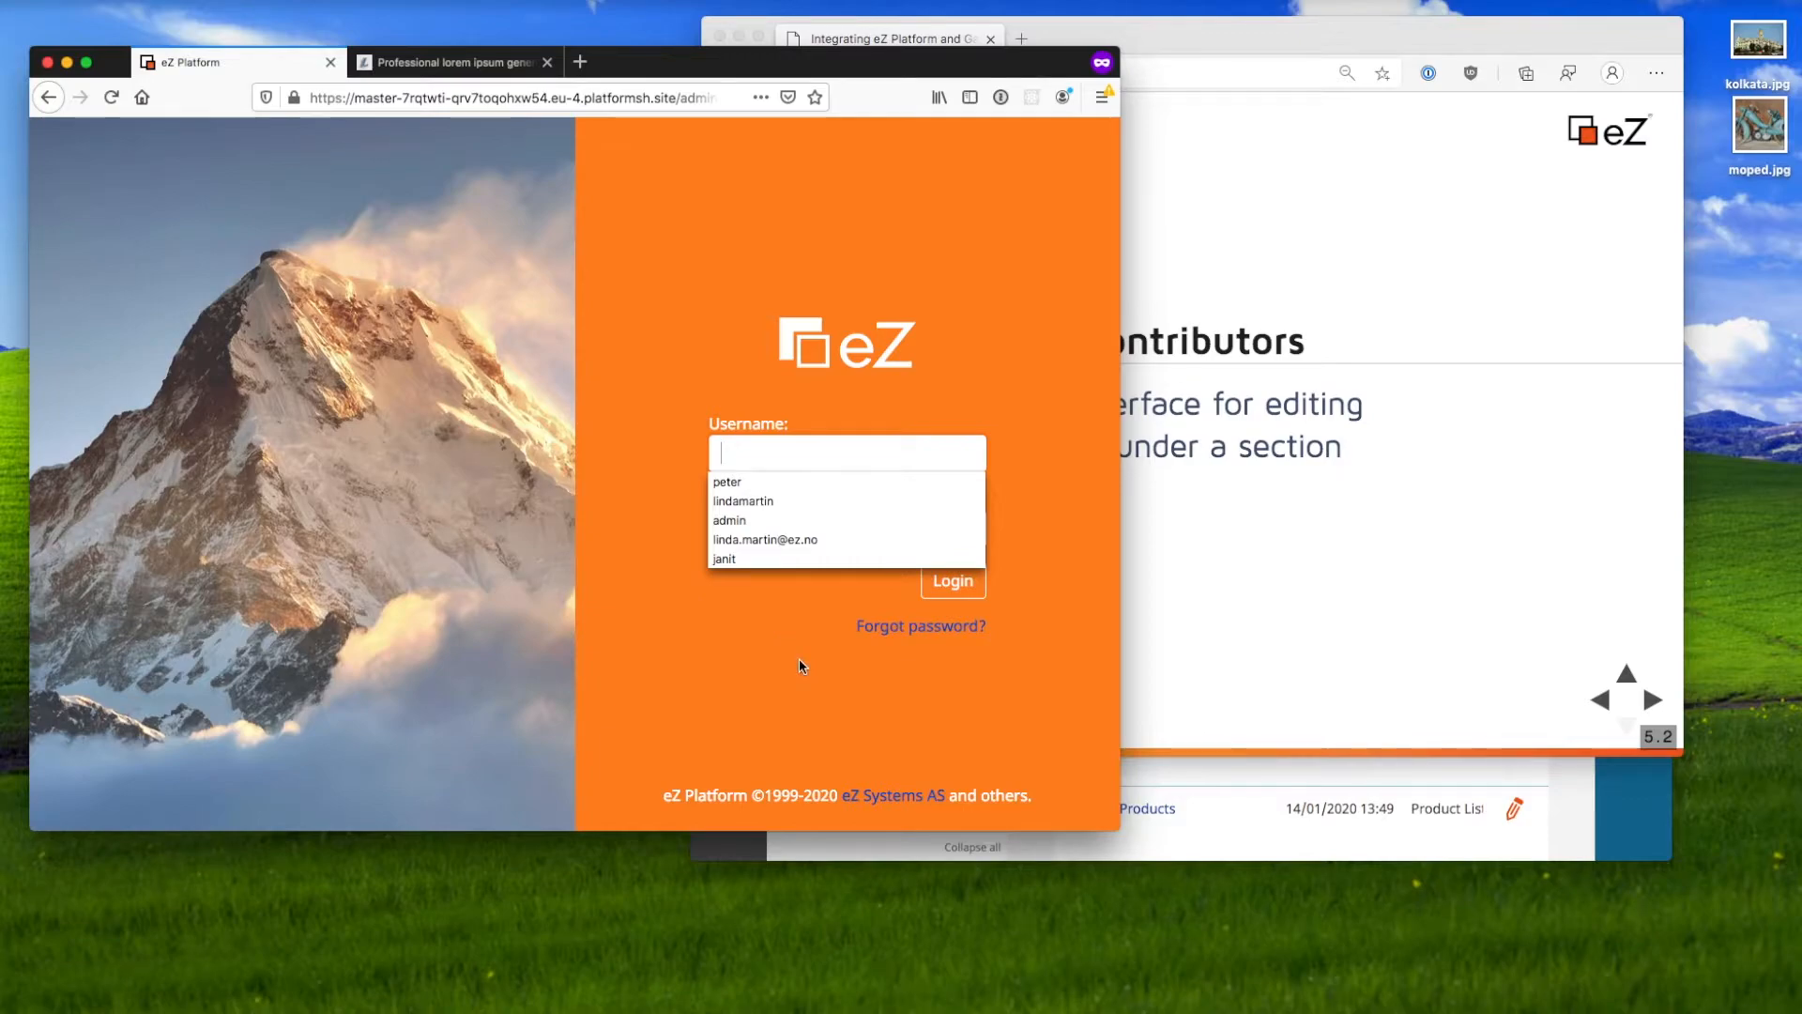
left_click(798, 657)
Step: View the Guest Bloggers user's roles under Admin > Users: Media editor and Guest blogger
left_click(1361, 809)
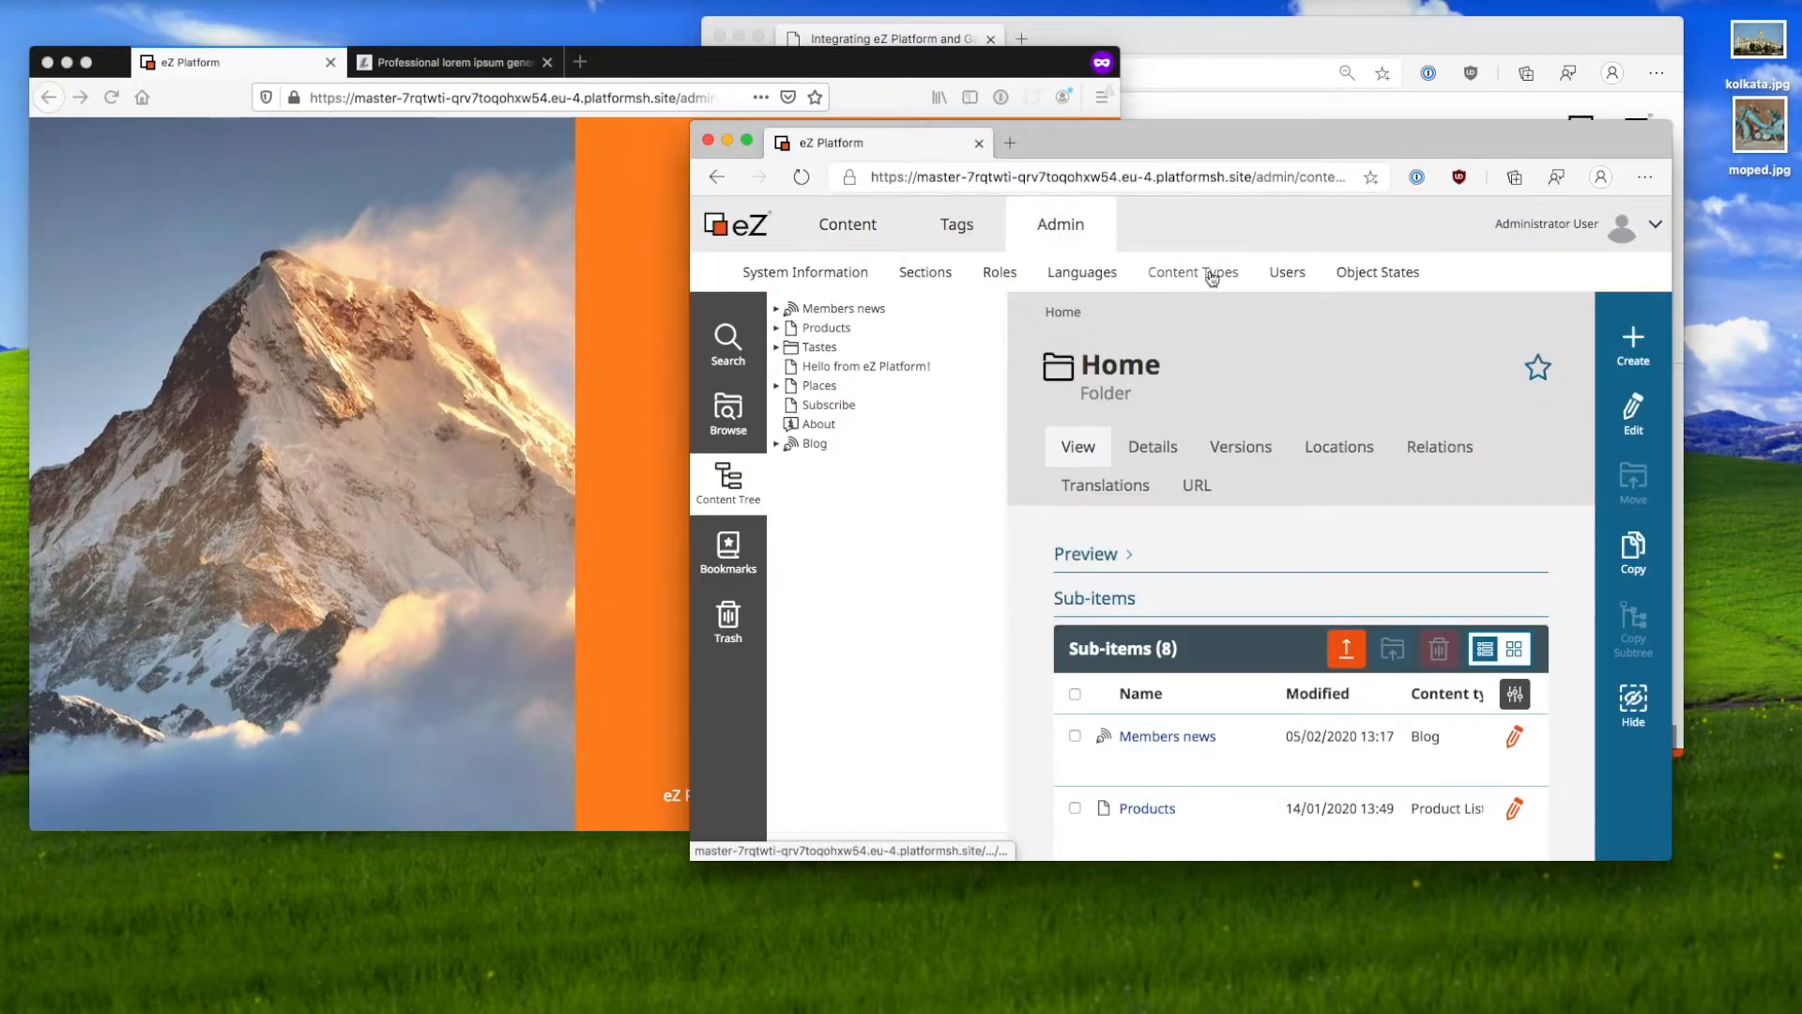
left_click(1286, 274)
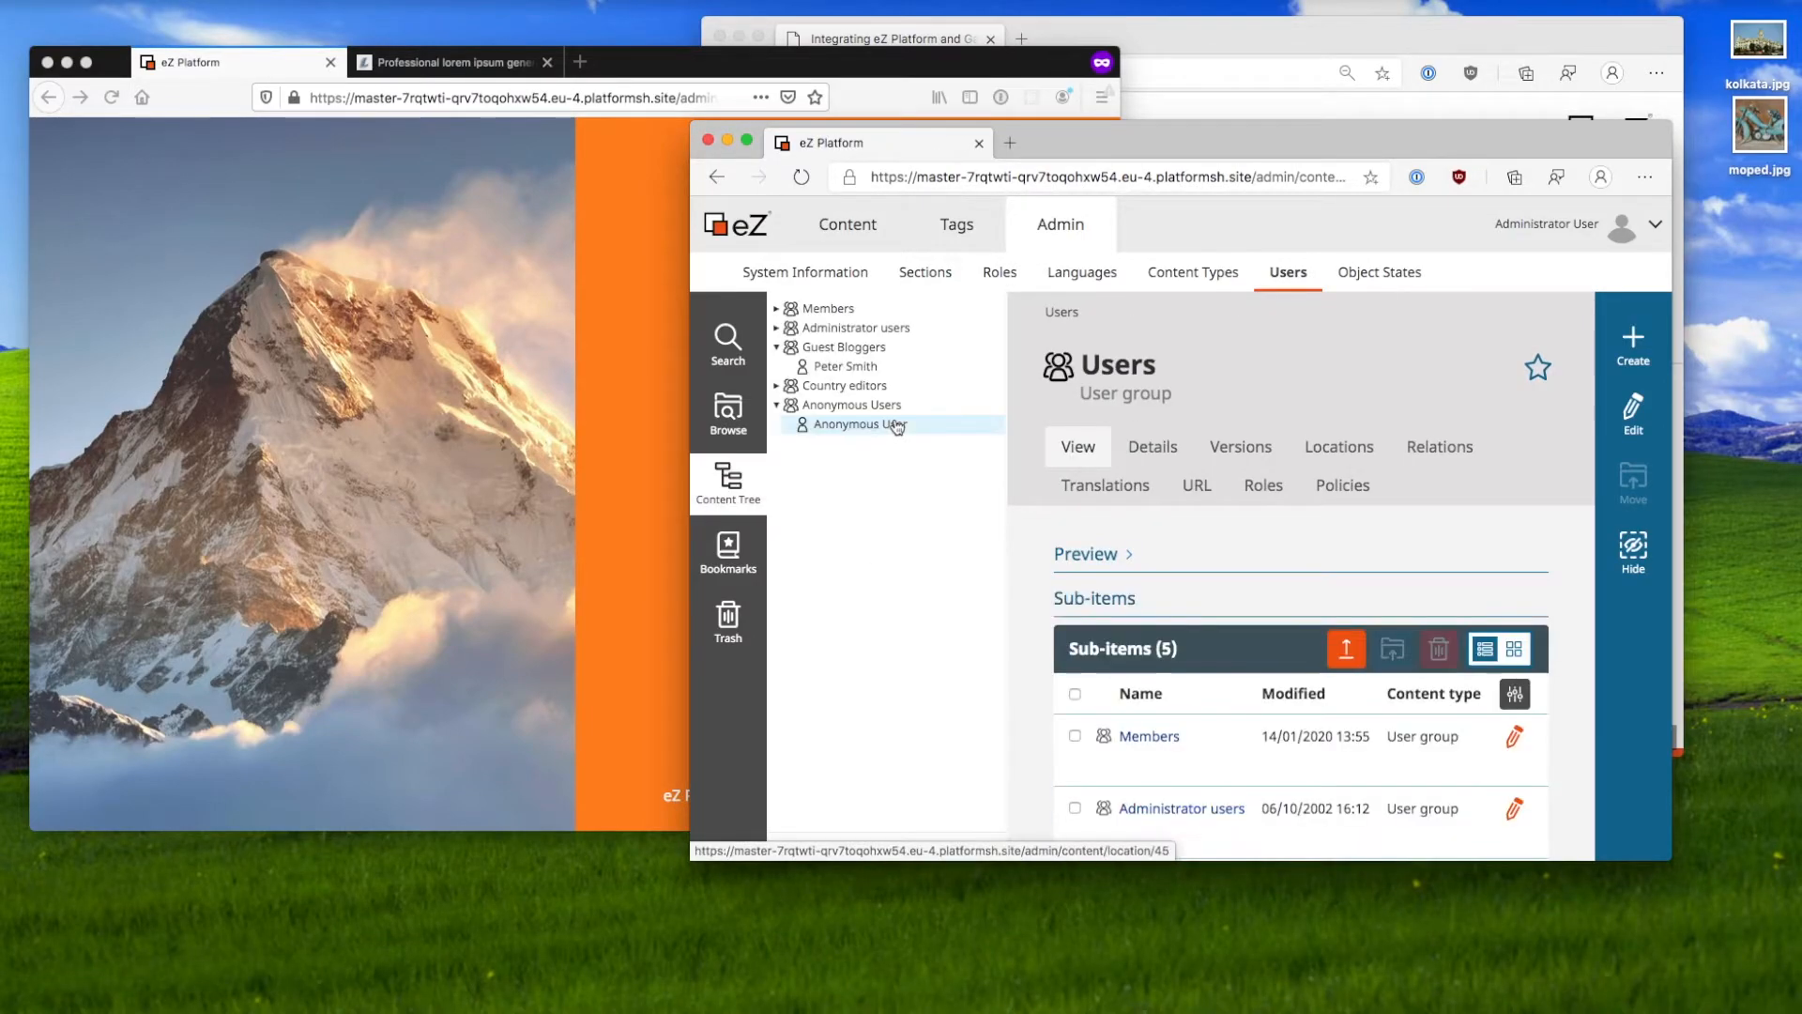
left_click(871, 372)
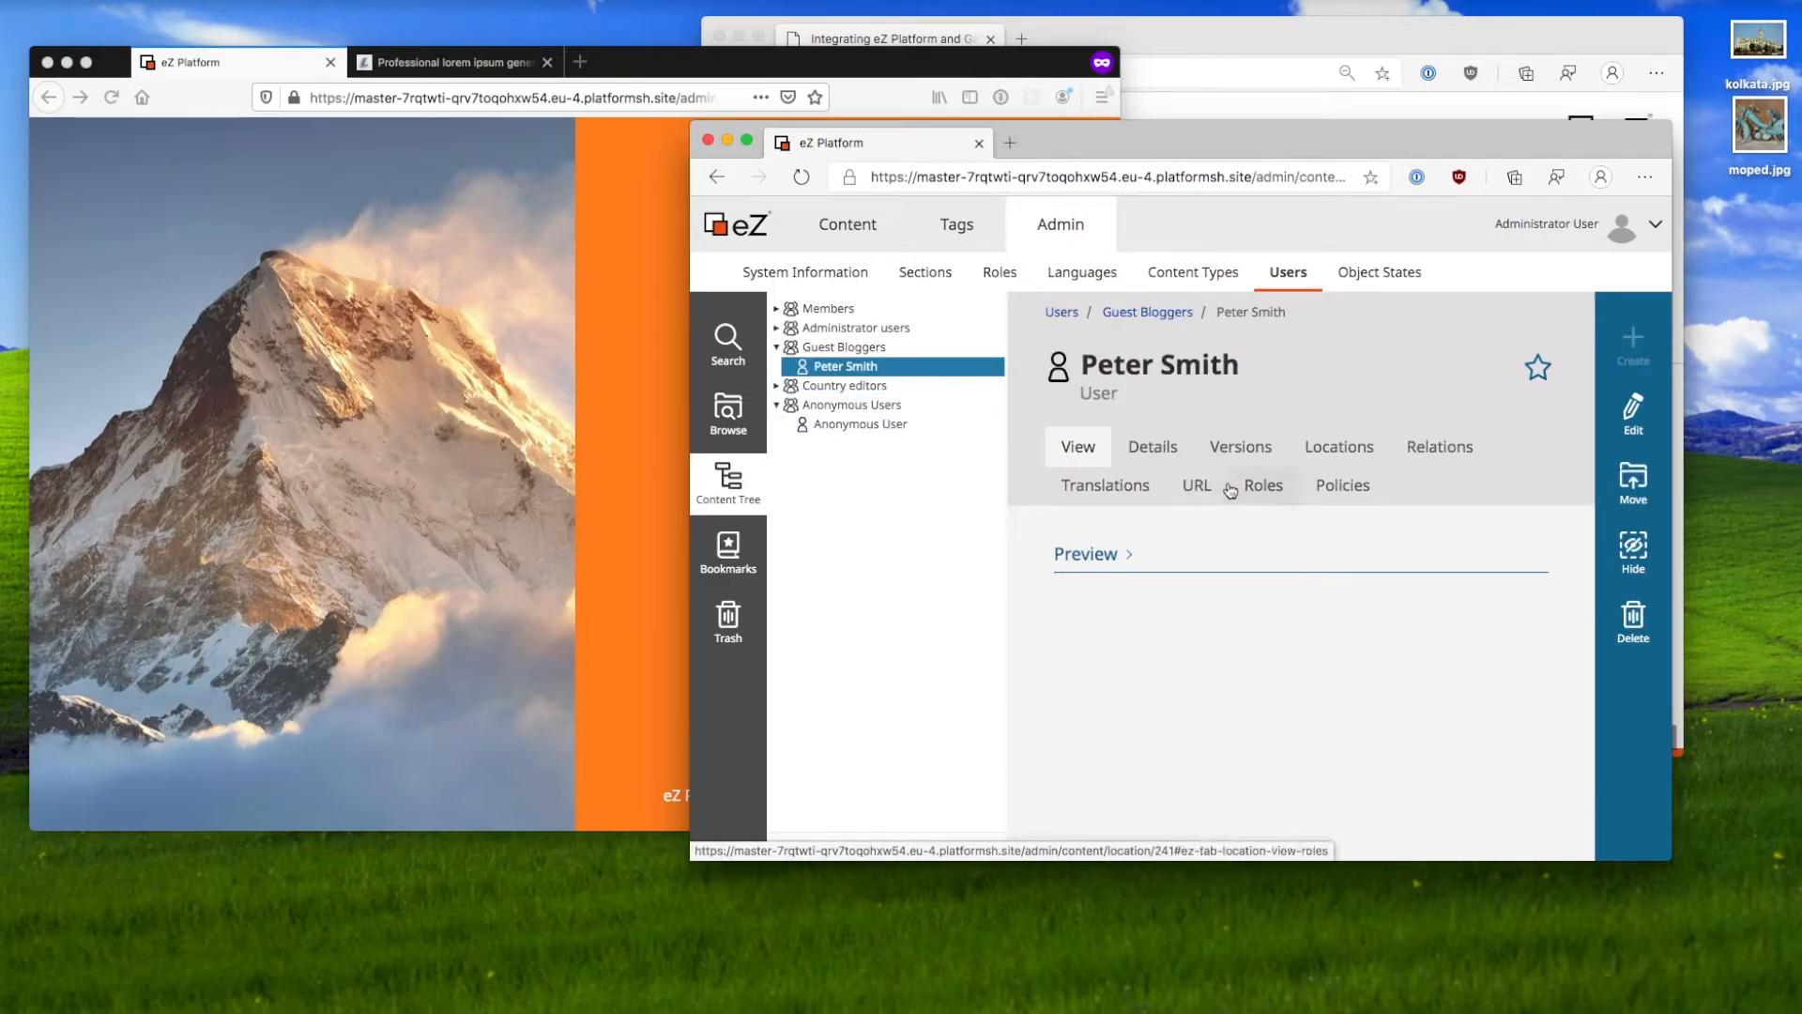
left_click(1263, 486)
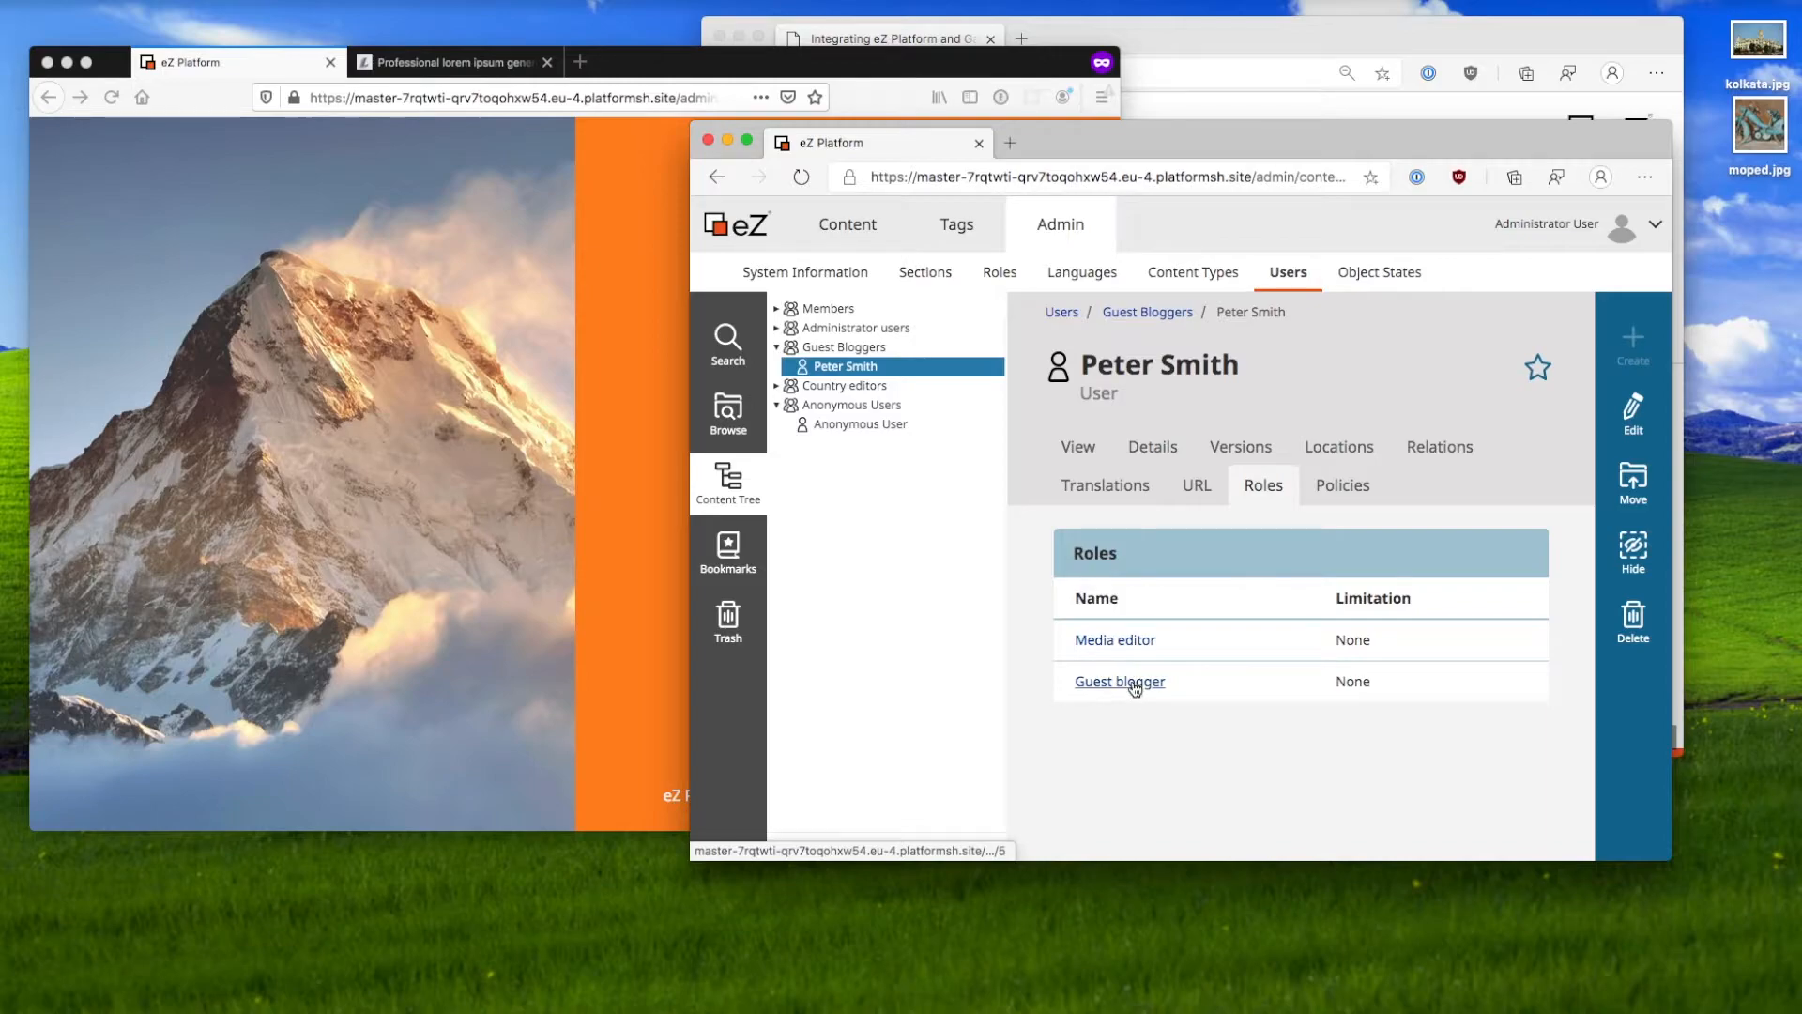
Step: Sign in on the admin login page with the guest blogger's username and password
left_click(649, 554)
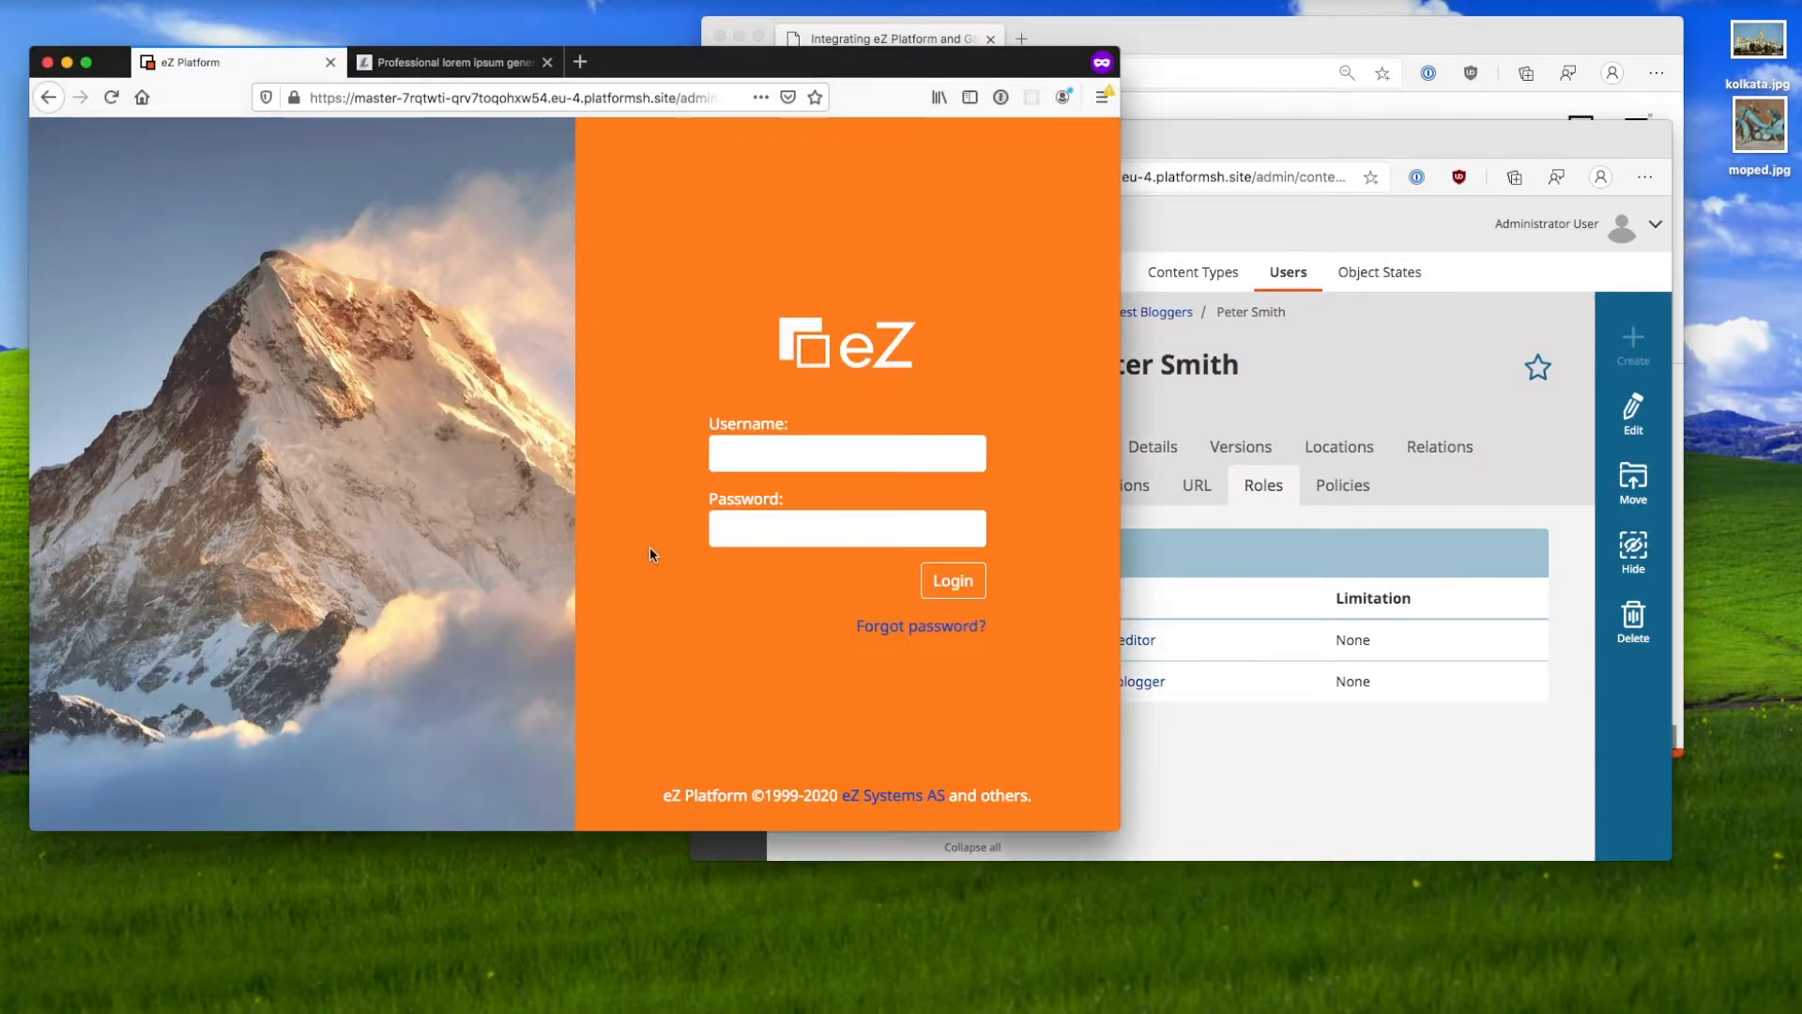
left_click(781, 447)
key("Tab")
key("shift+Tab")
key("Tab")
key("Return")
Step: Re-enter the corrected password to complete the guest blogger's login, declining to save it
left_click(938, 412)
left_click(883, 528)
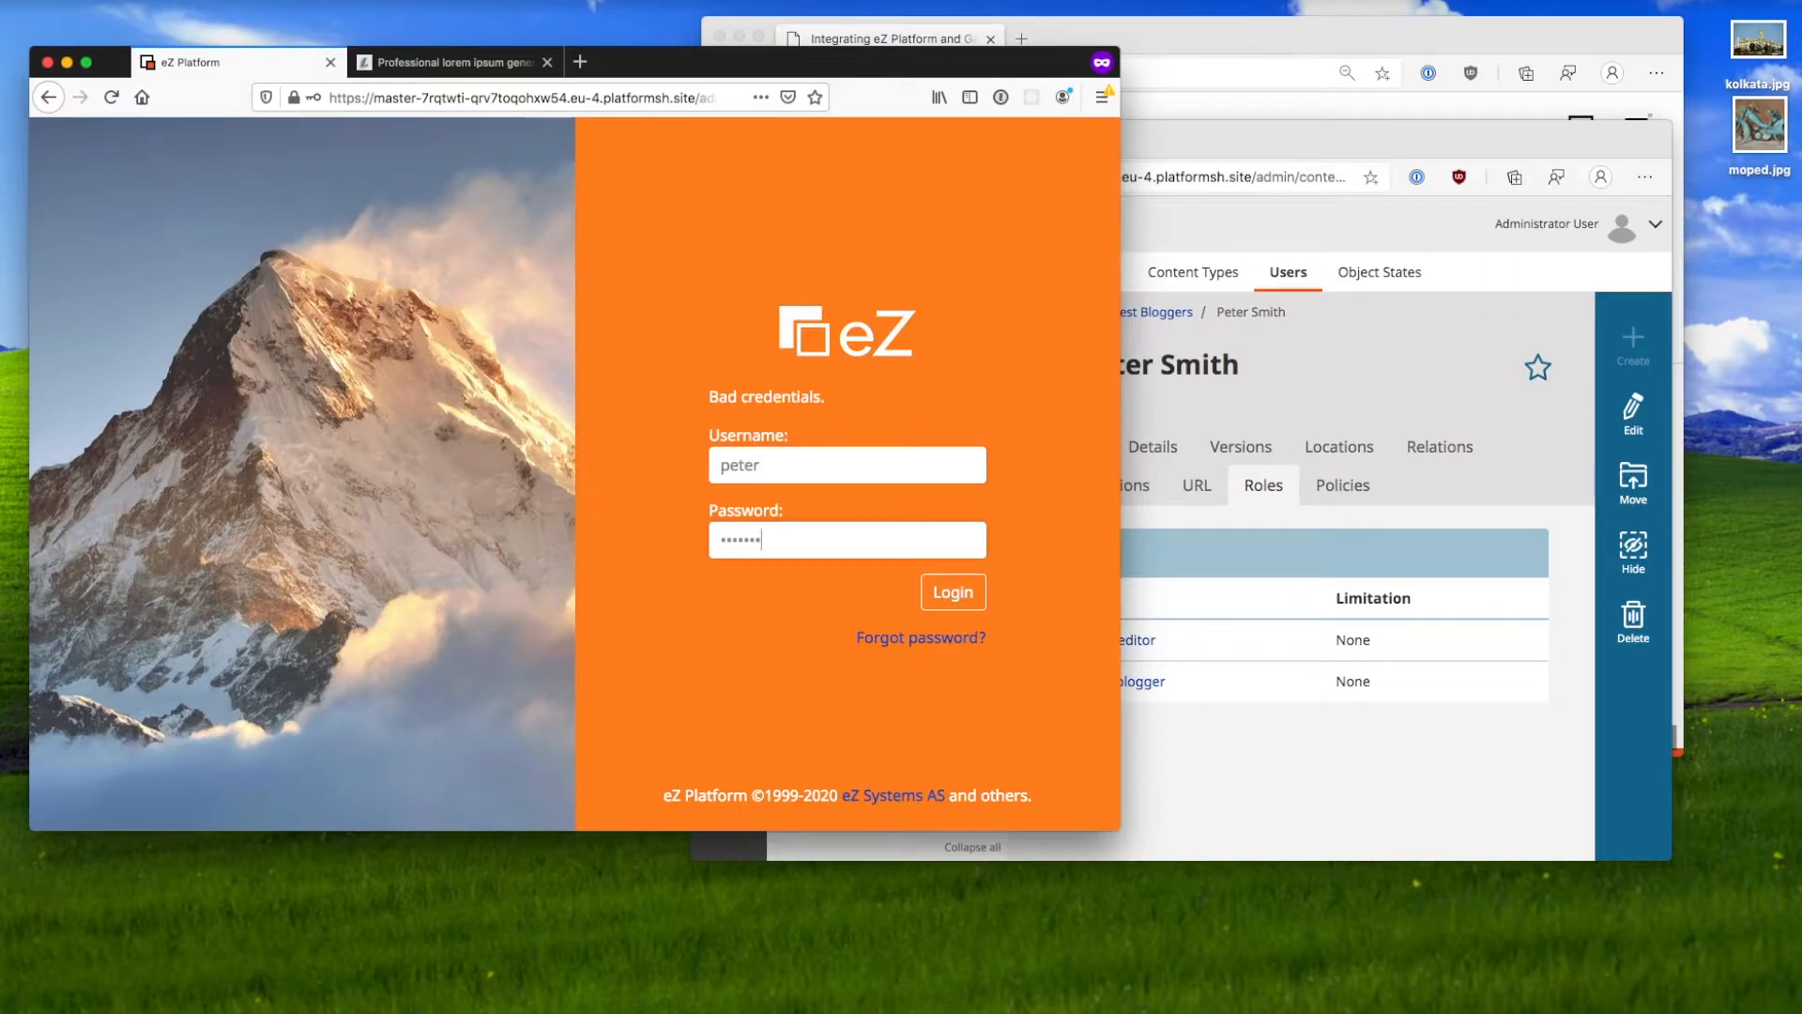
key("Return")
left_click(940, 411)
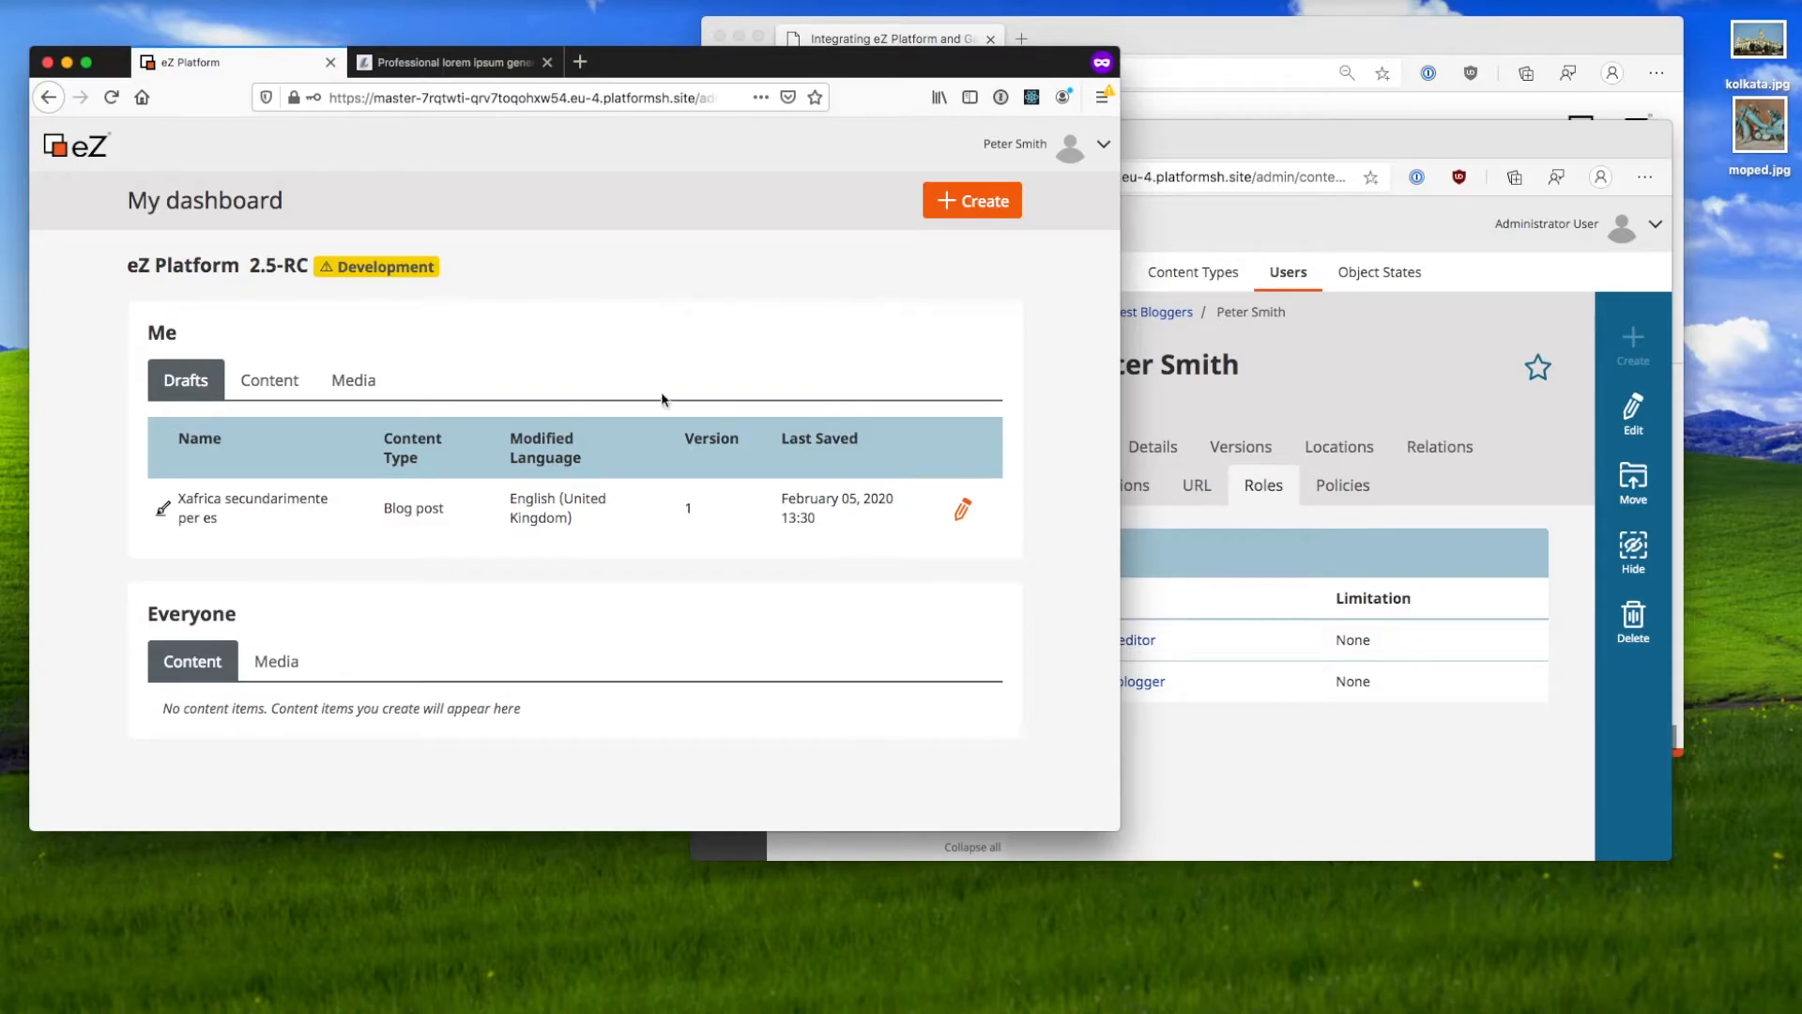
left_click(1263, 706)
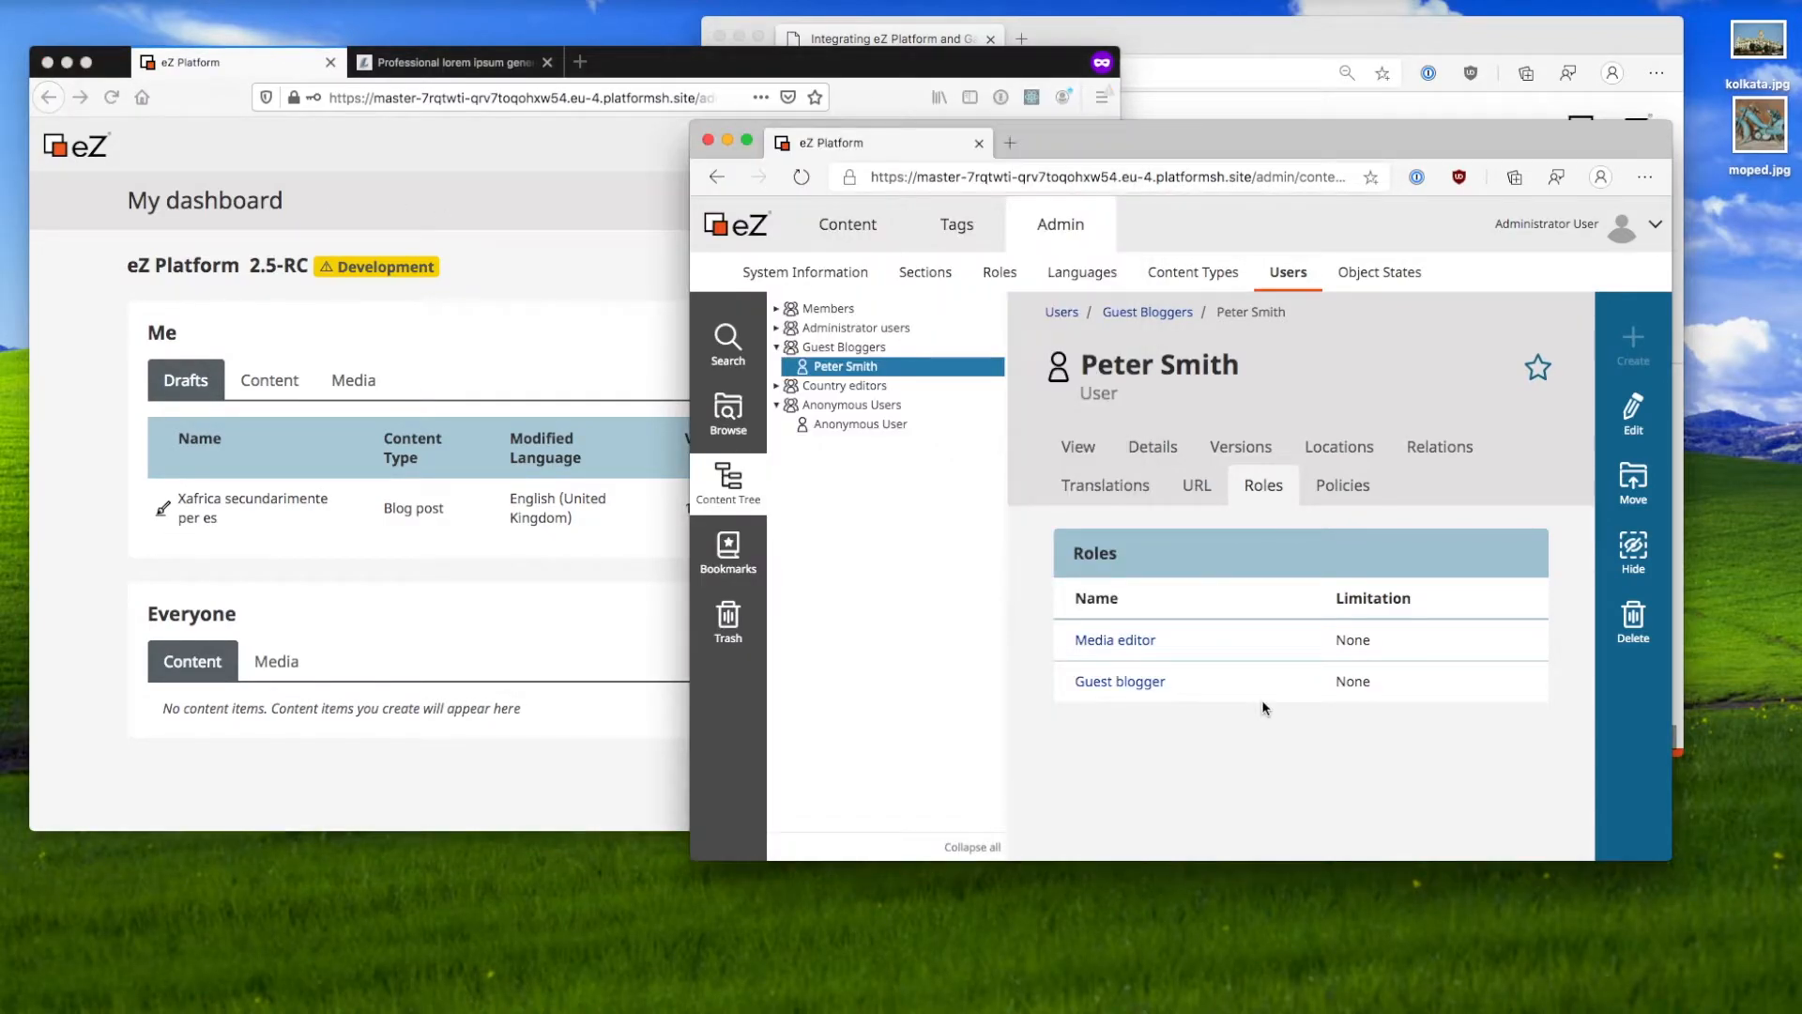
Step: Review the user's nine policies across both pages, spotting the Guest blogger Login row
left_click(1344, 486)
scroll(1298, 706, "down", 5)
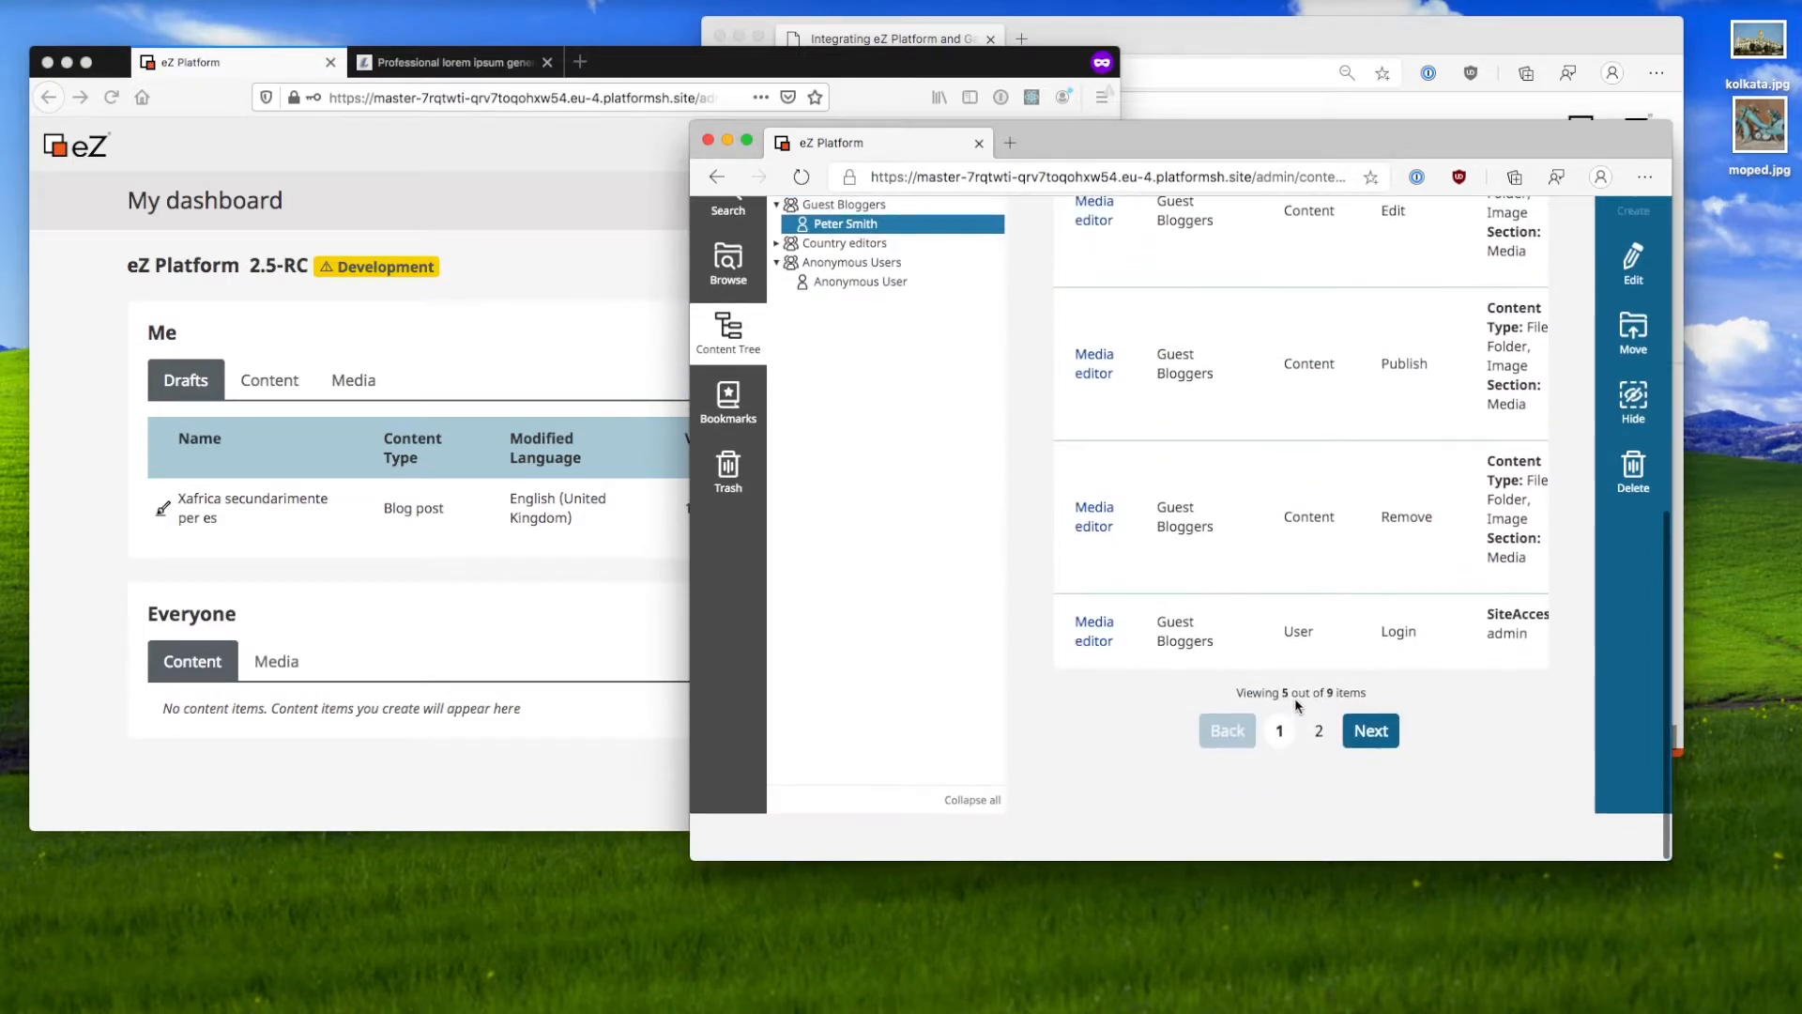
left_click(1319, 731)
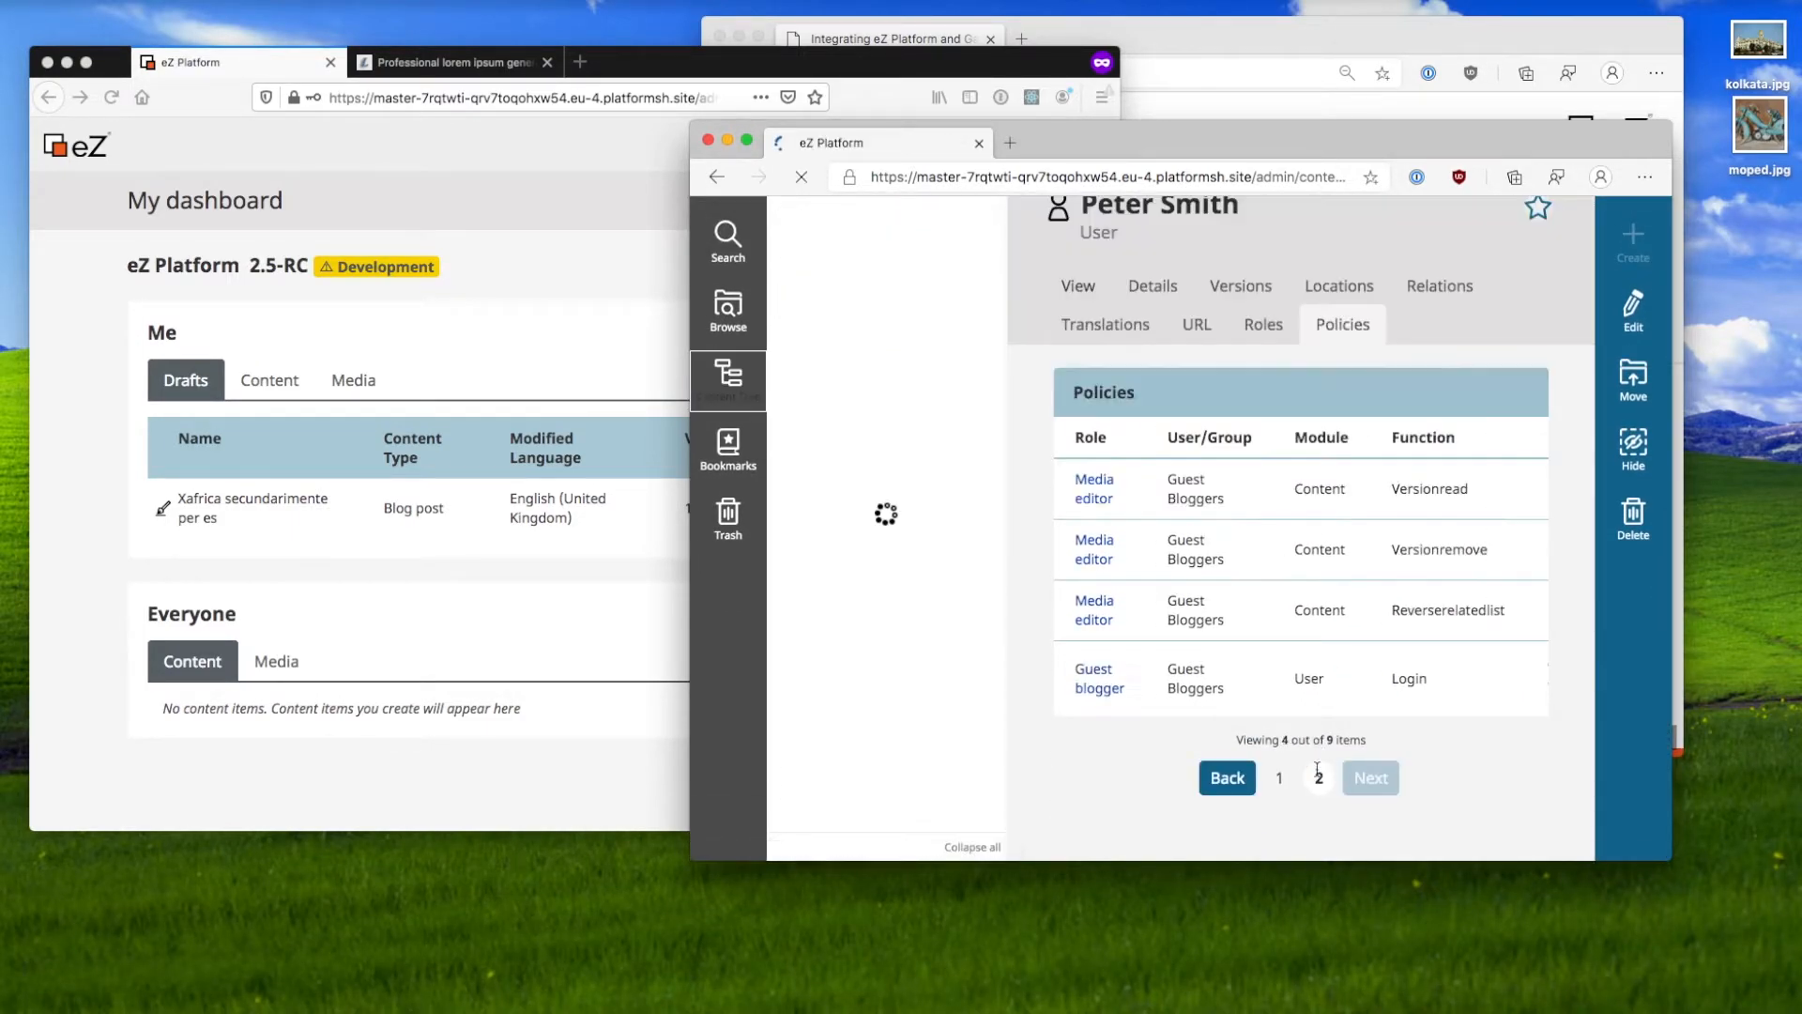
left_click_drag(1076, 668, 1456, 710)
Step: Check the Guest blogger role's lone Login policy with its admin SiteAccess limitation
left_click(1100, 689)
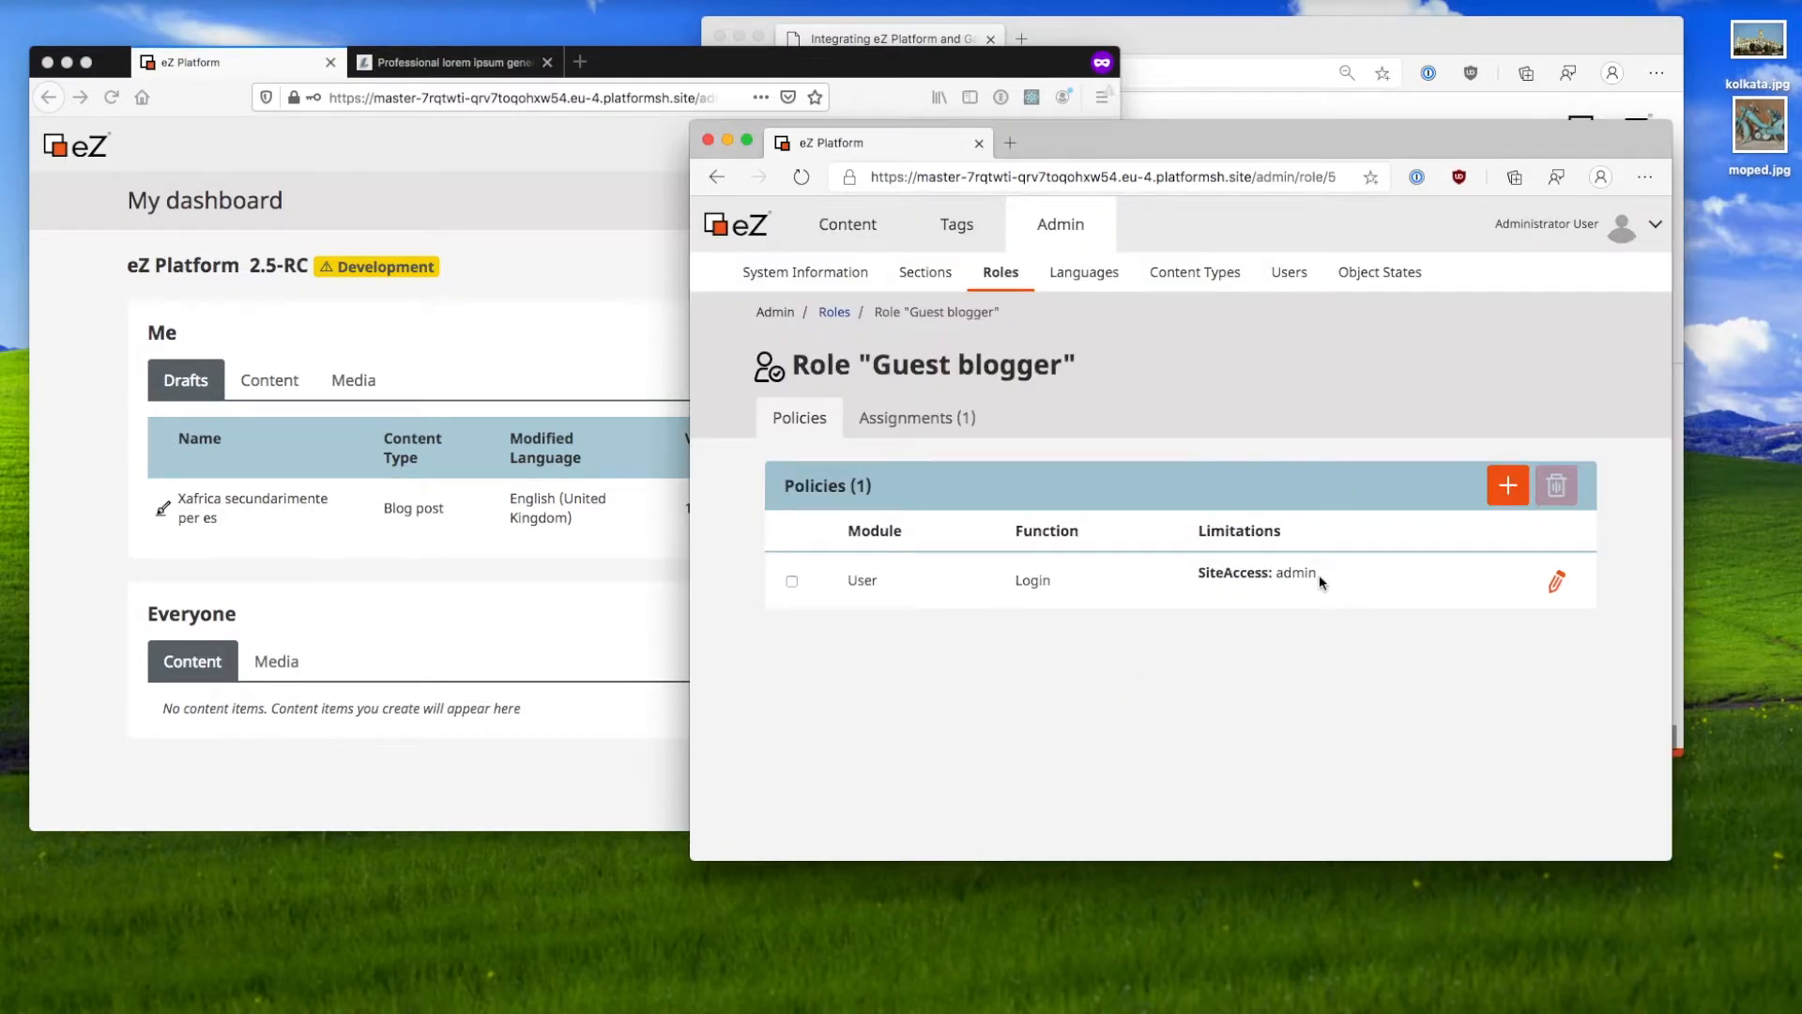
left_click_drag(1328, 582, 1201, 572)
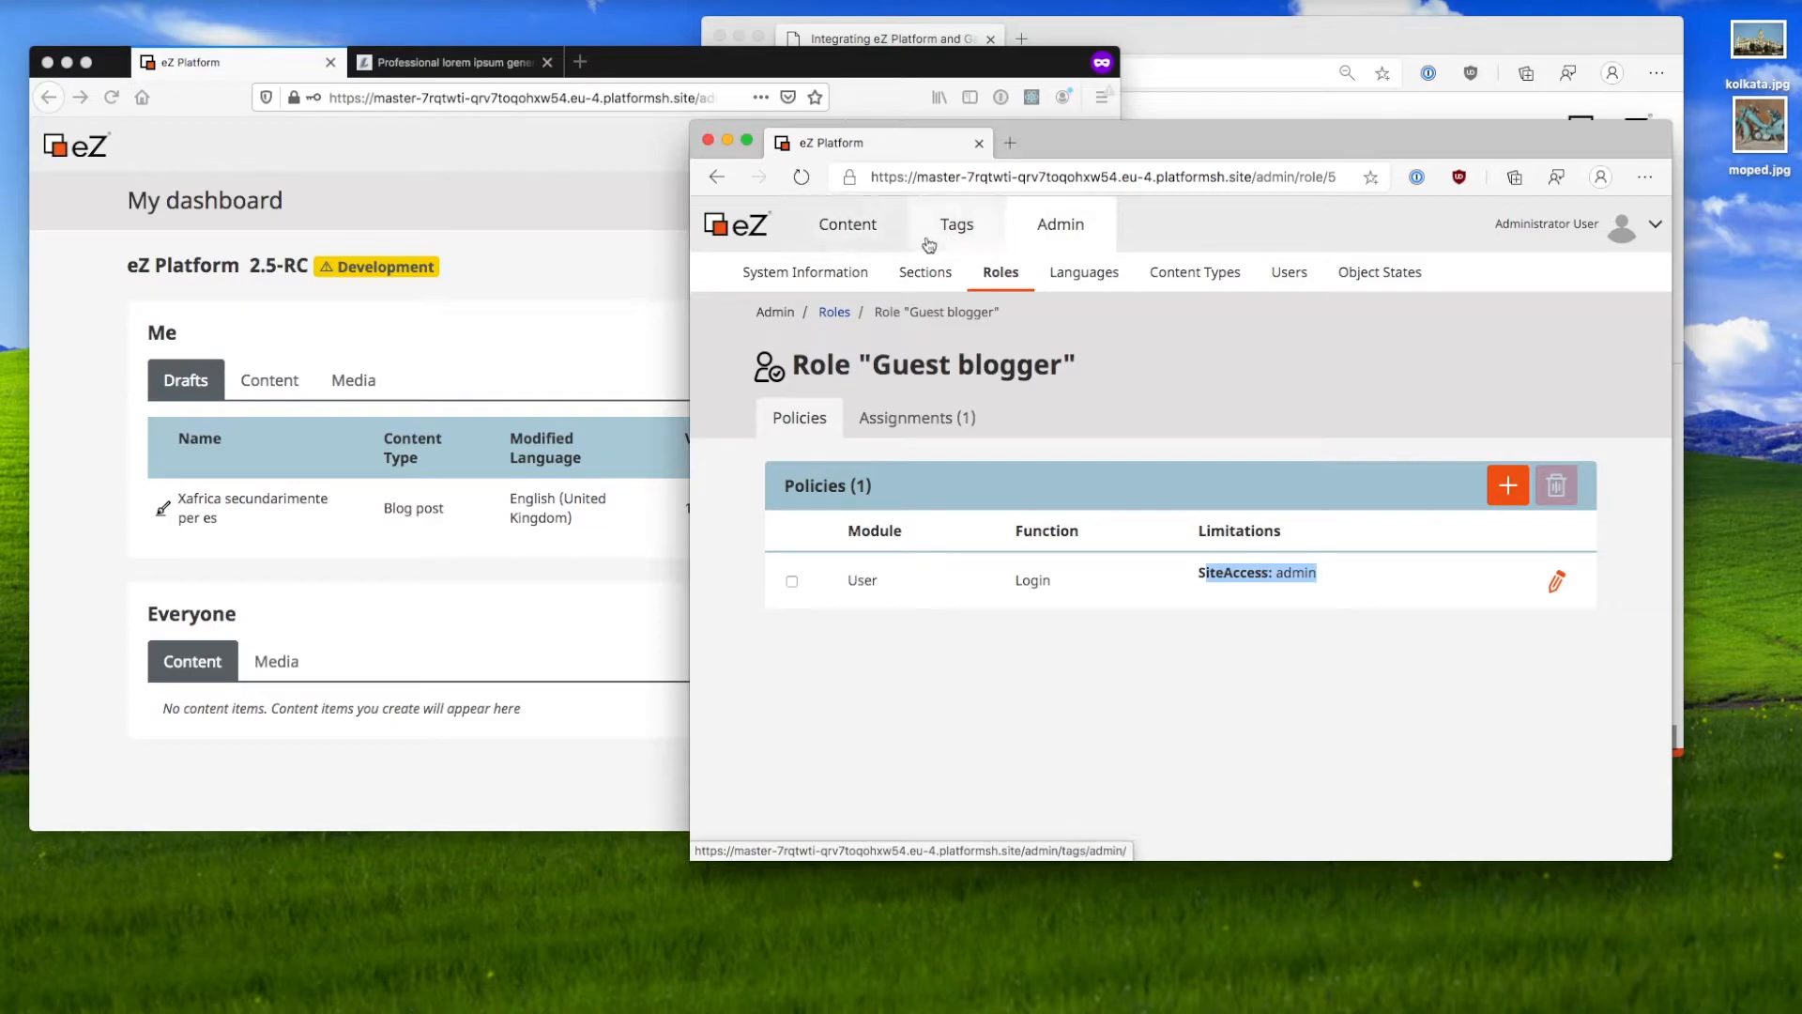
left_click(852, 223)
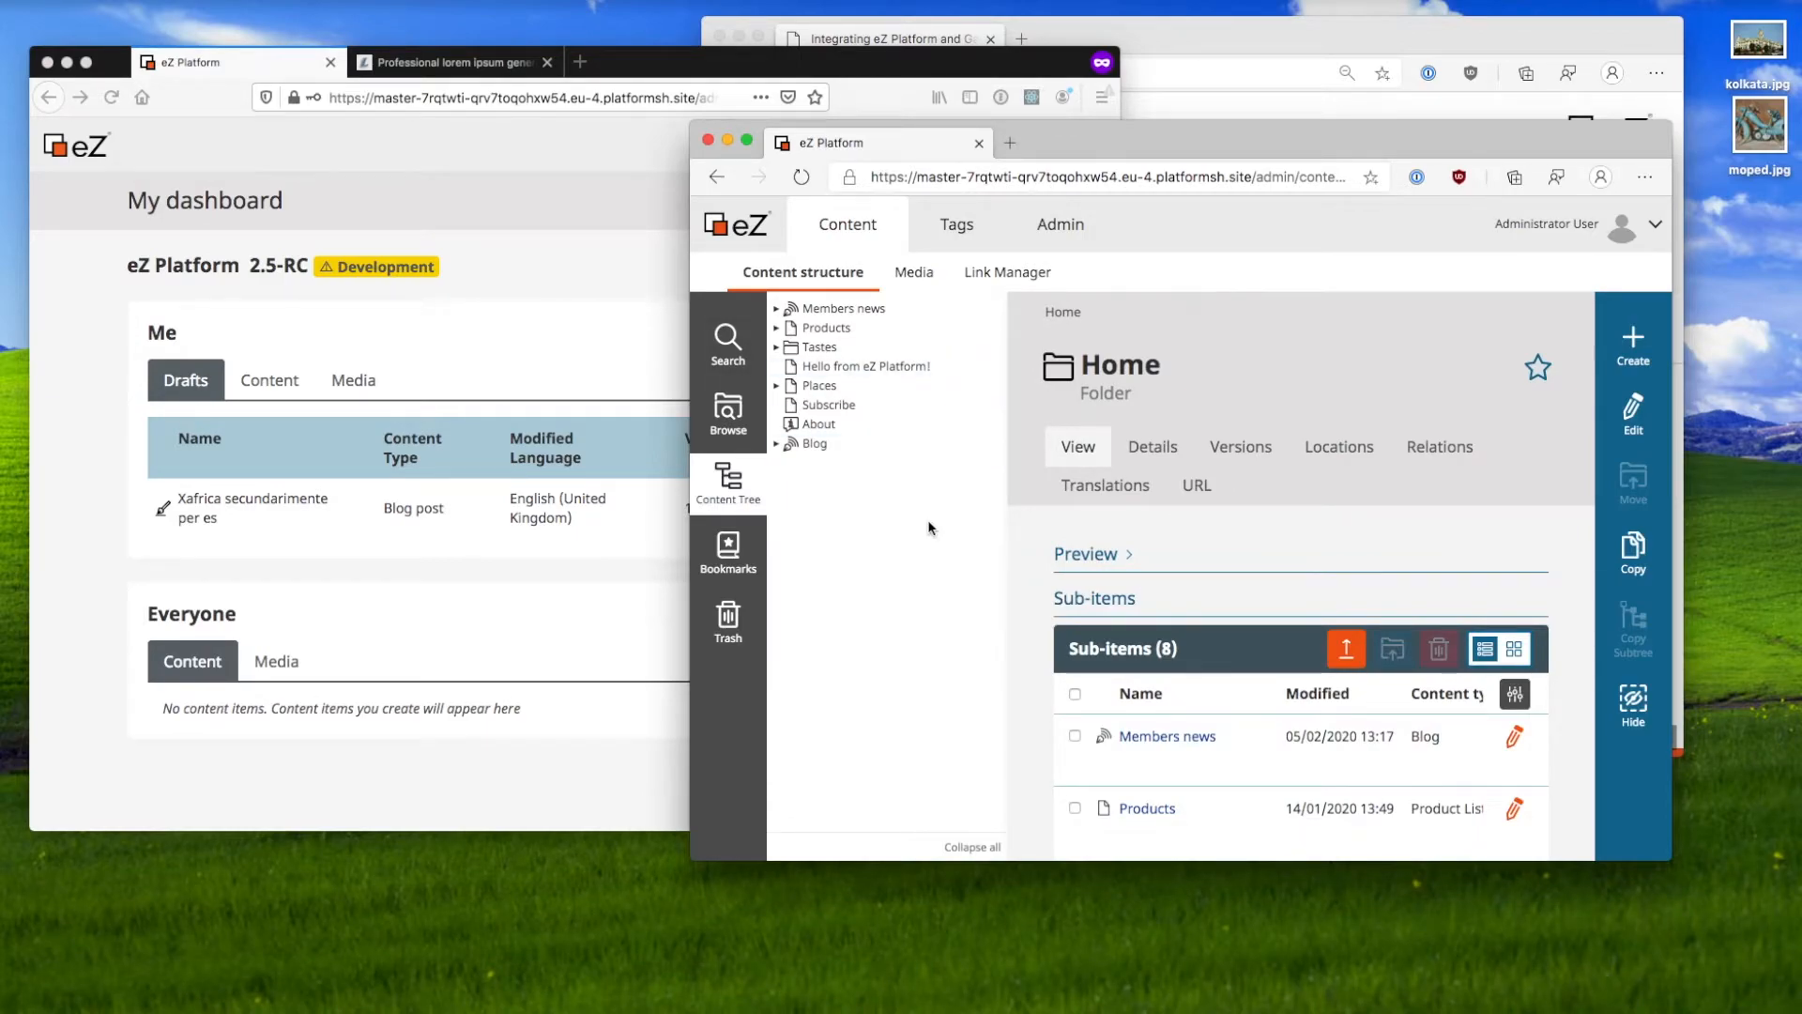
left_click(1059, 229)
Step: Open the Anonymous role from Admin > Roles and review its six policies and four assignments
left_click(1203, 274)
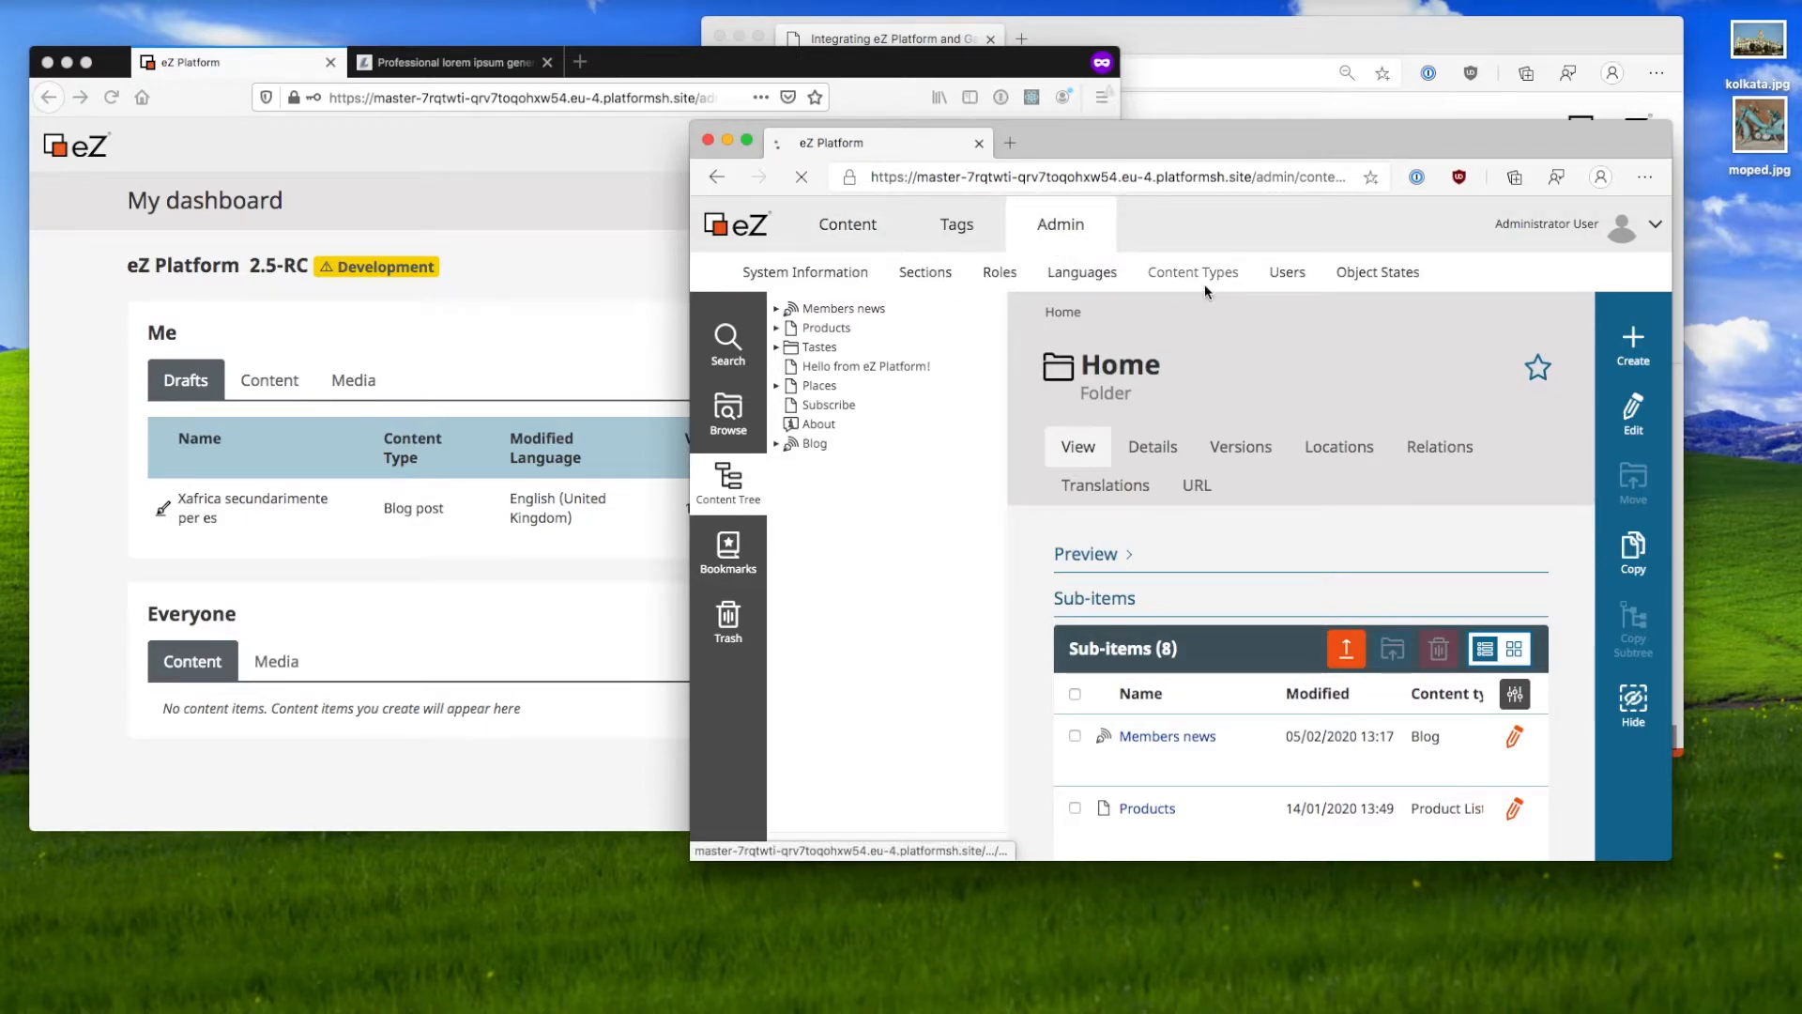
left_click(997, 274)
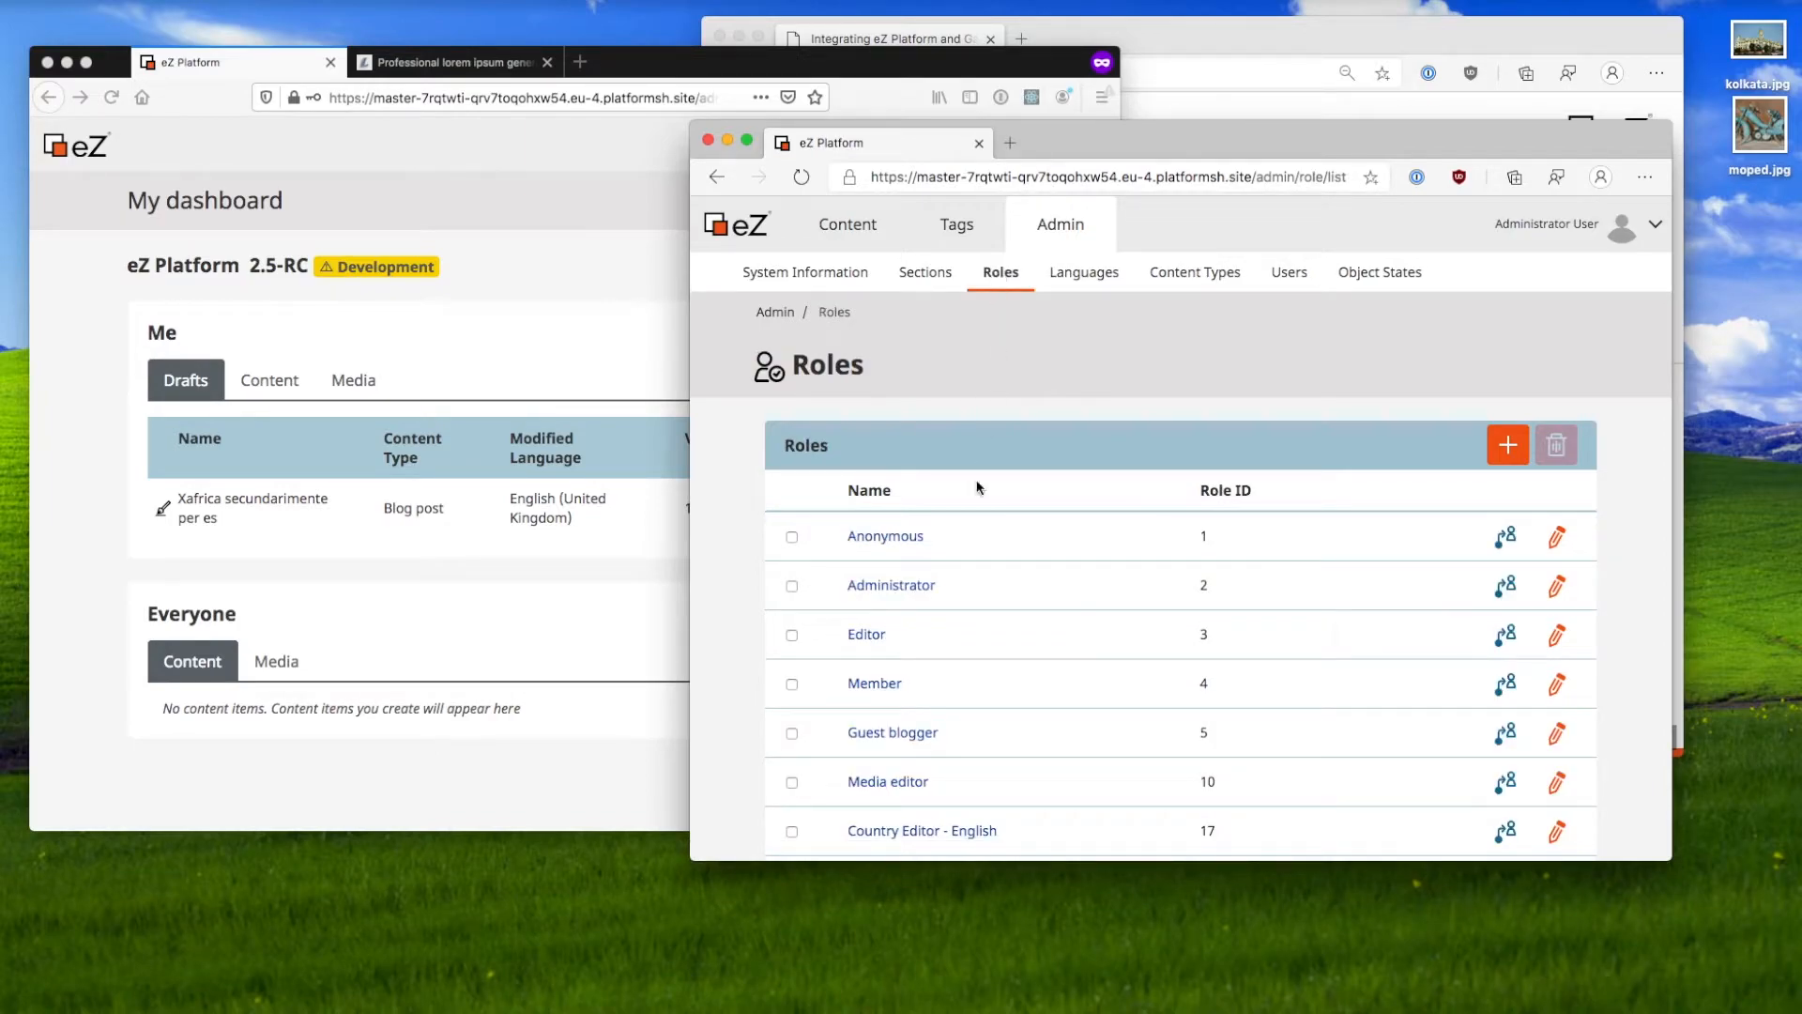
left_click(891, 536)
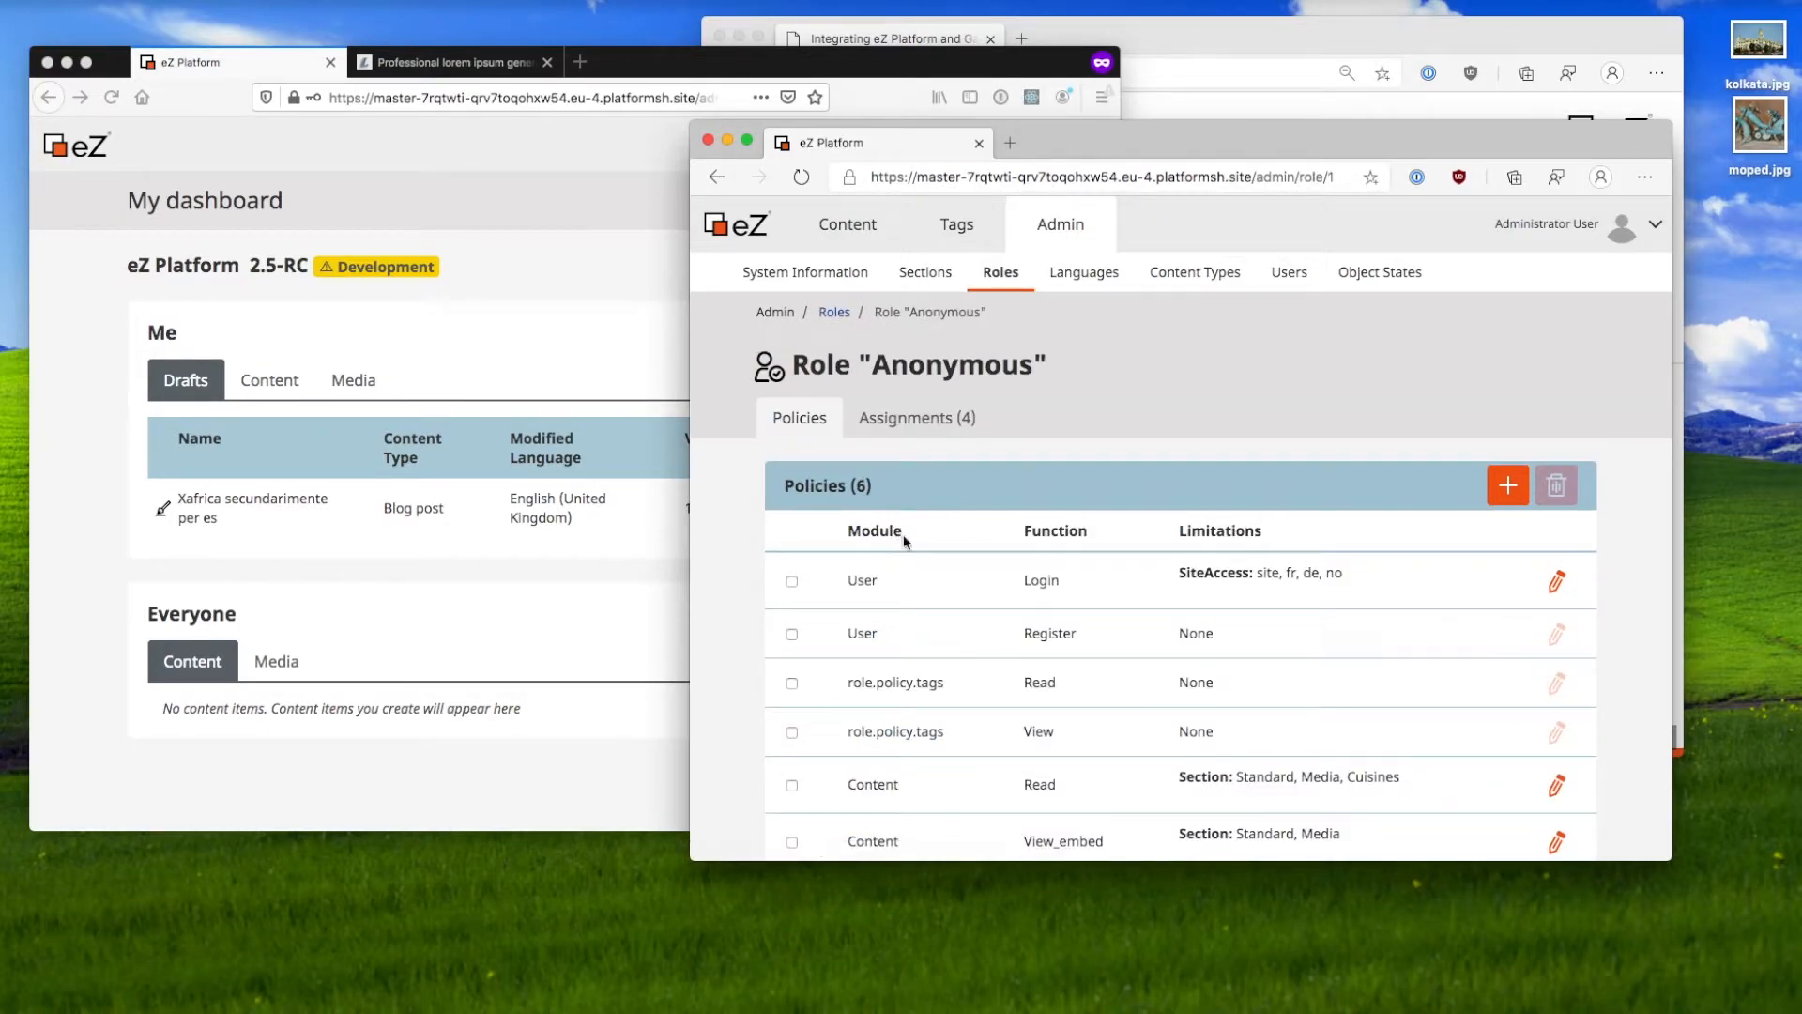
left_click(921, 413)
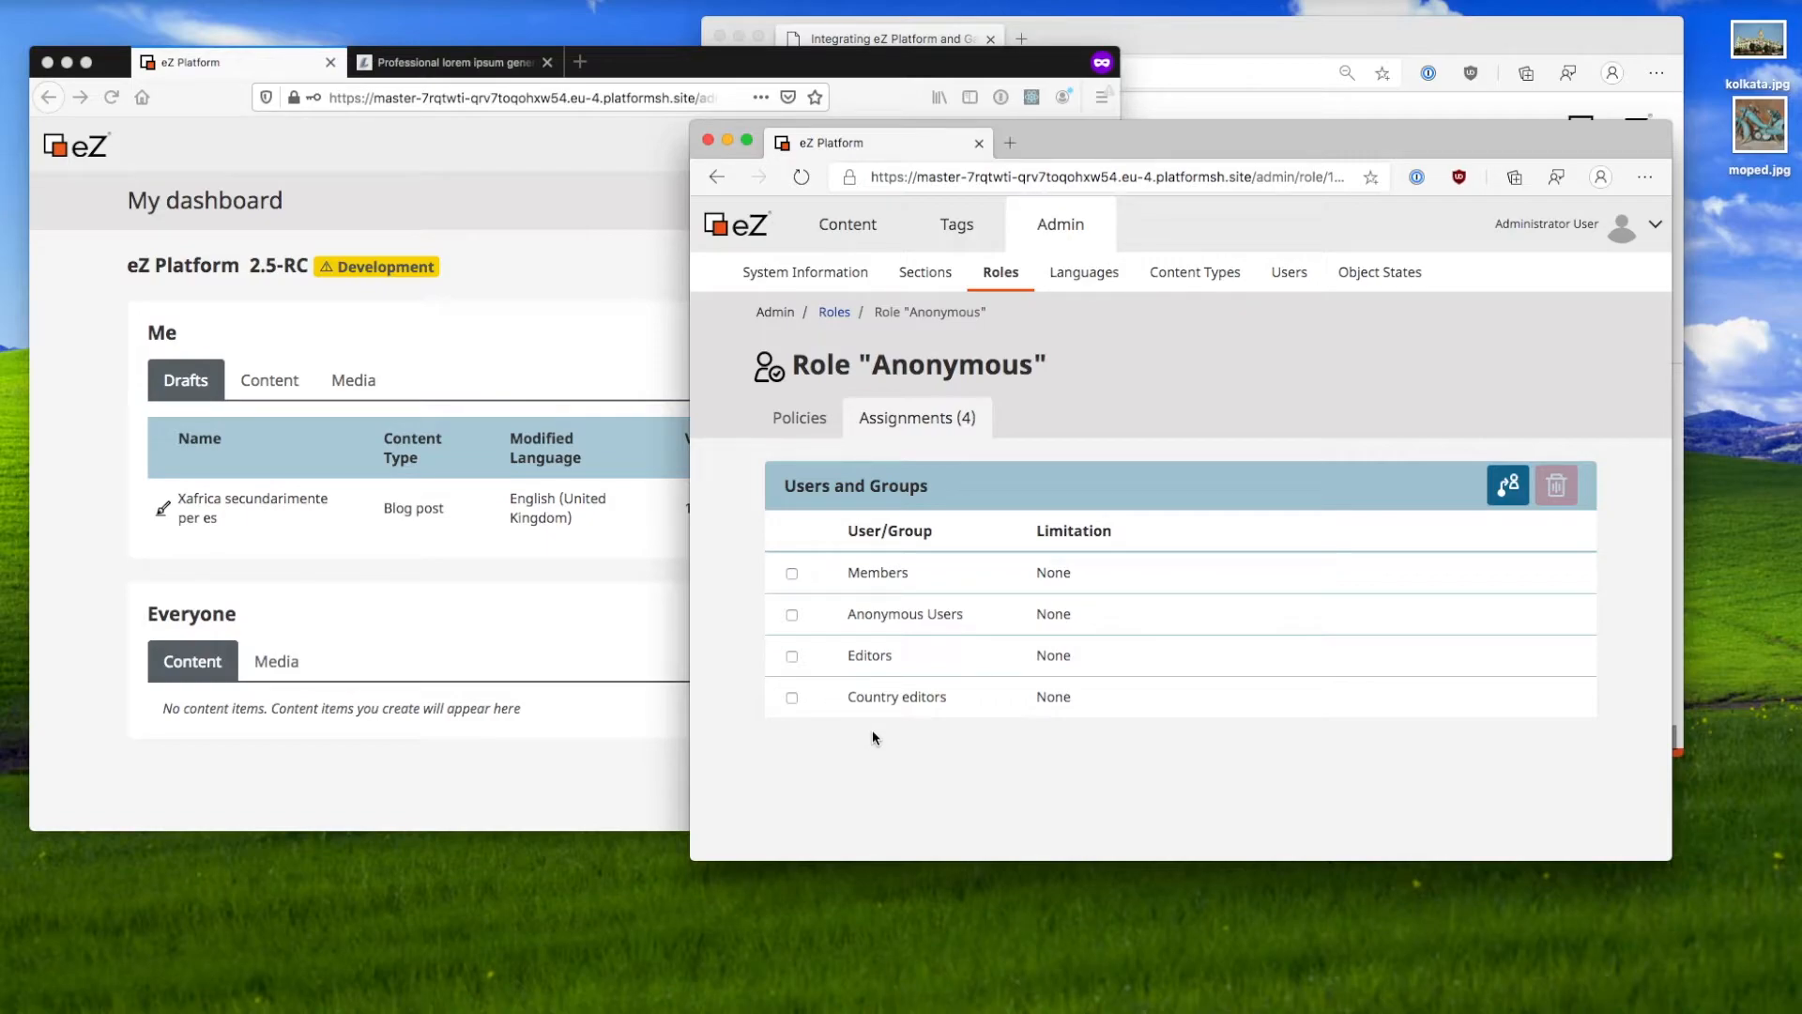
left_click(800, 418)
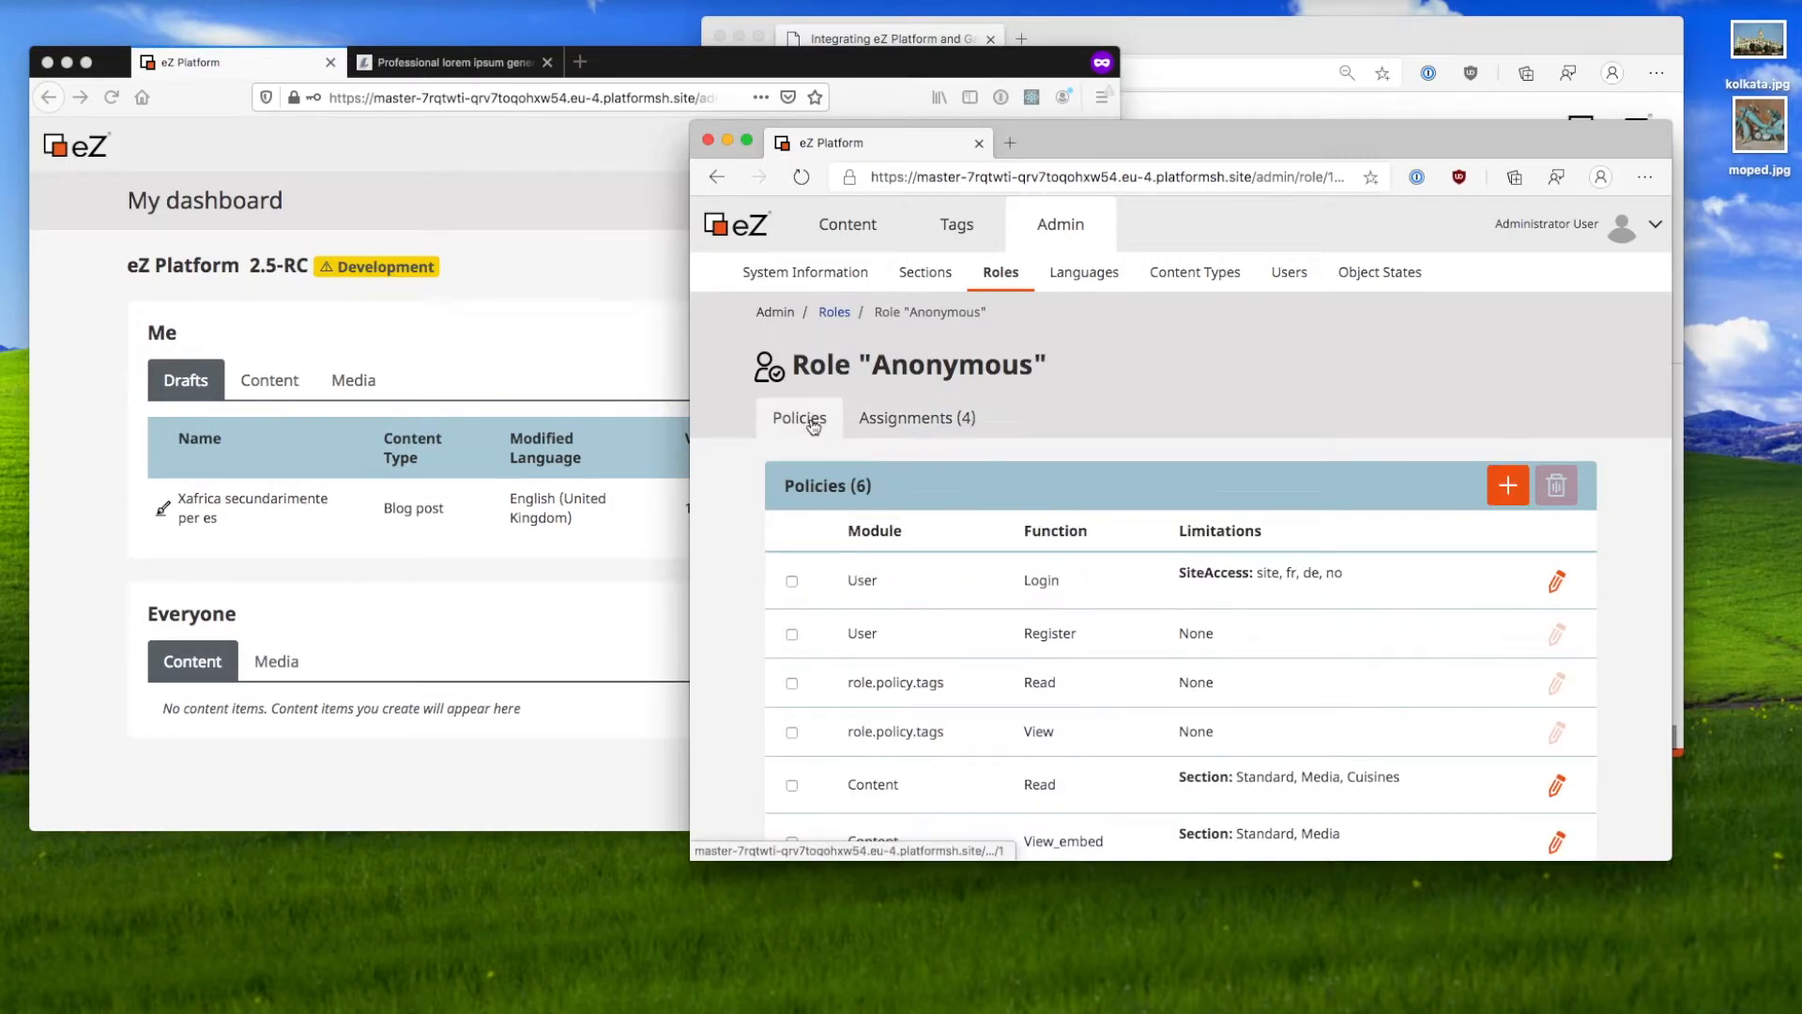
scroll(926, 716, "down", 2)
scroll(925, 715, "up", 1)
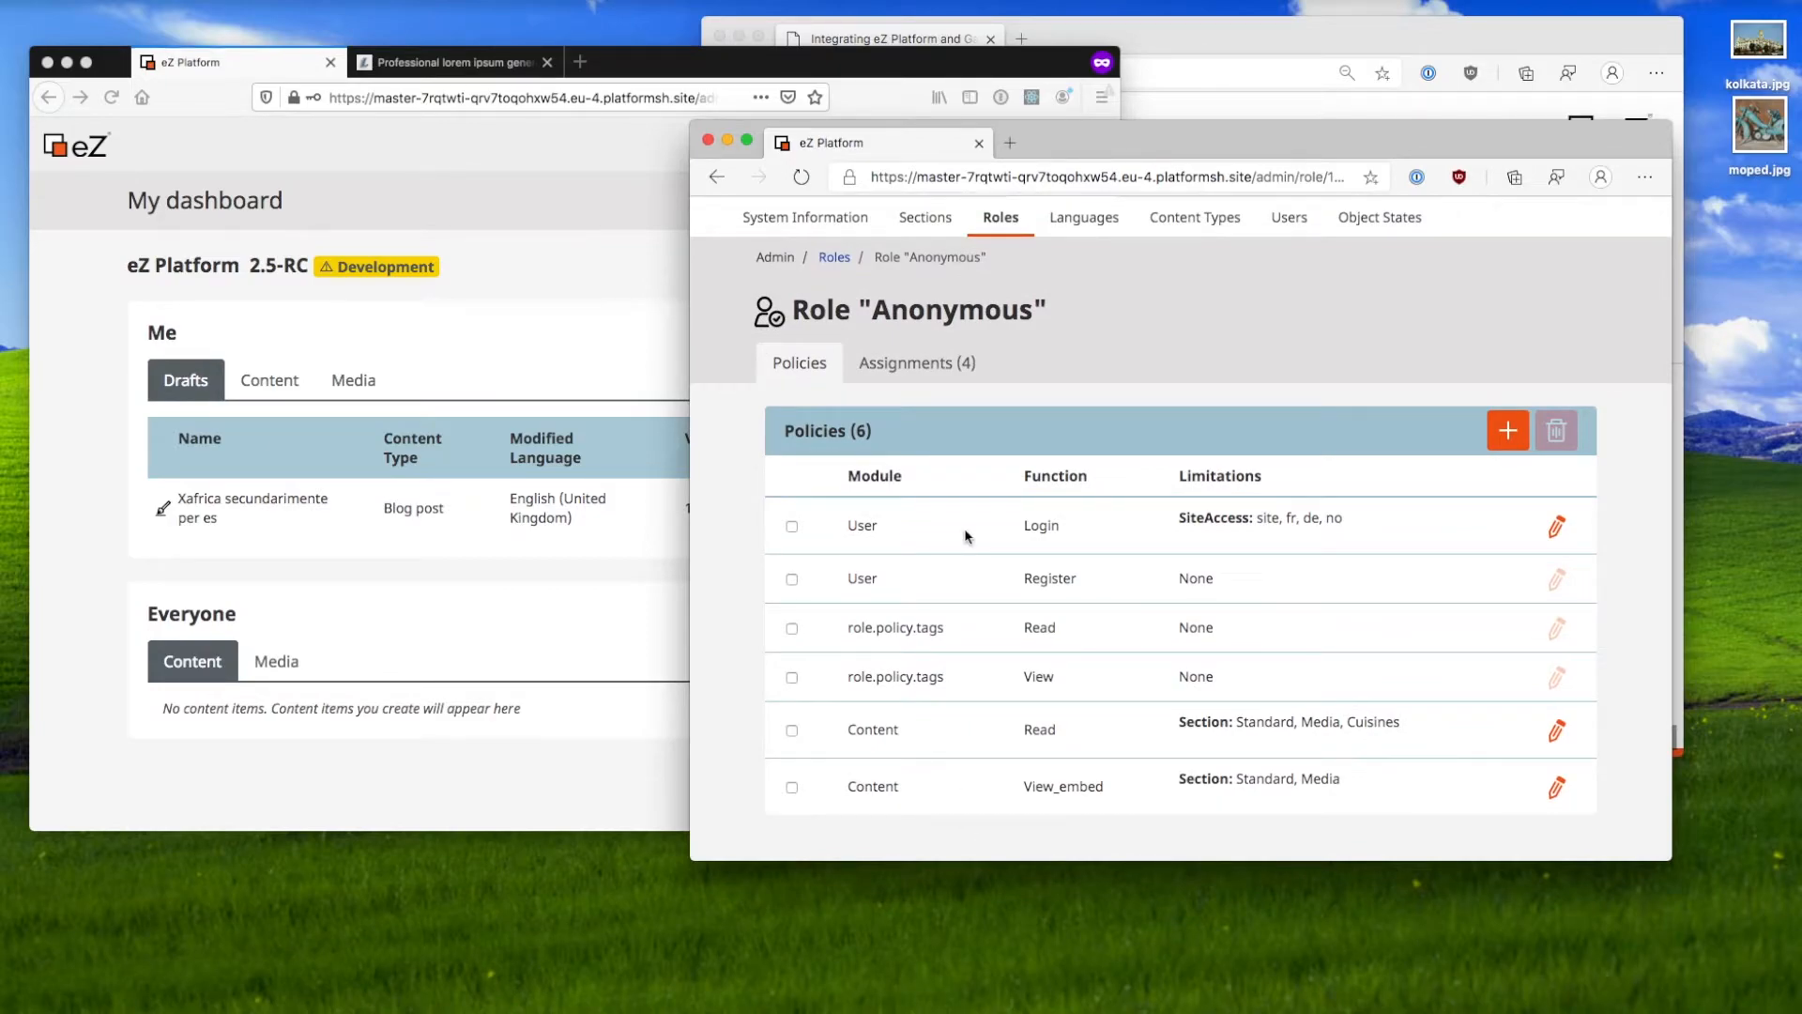
left_click(937, 377)
Step: Add a Guest Bloggers group assignment to the Anonymous role, raising its assignments to five
left_click(1506, 485)
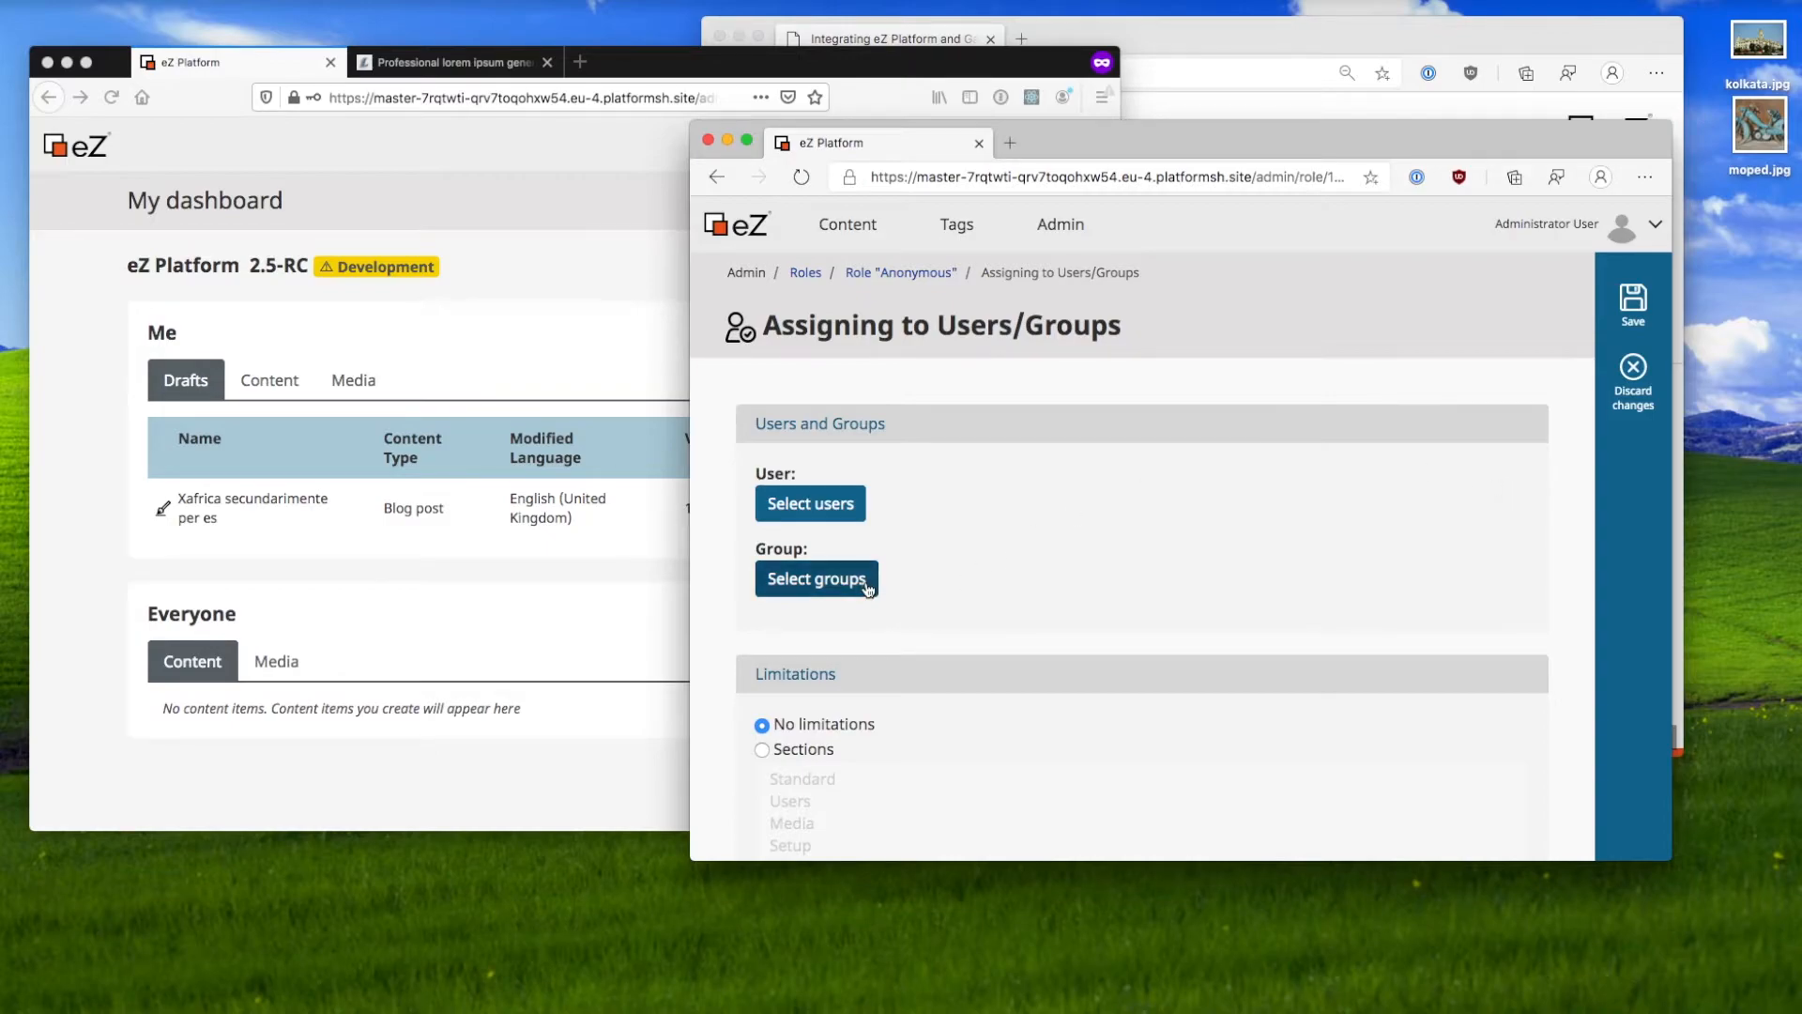
left_click(867, 588)
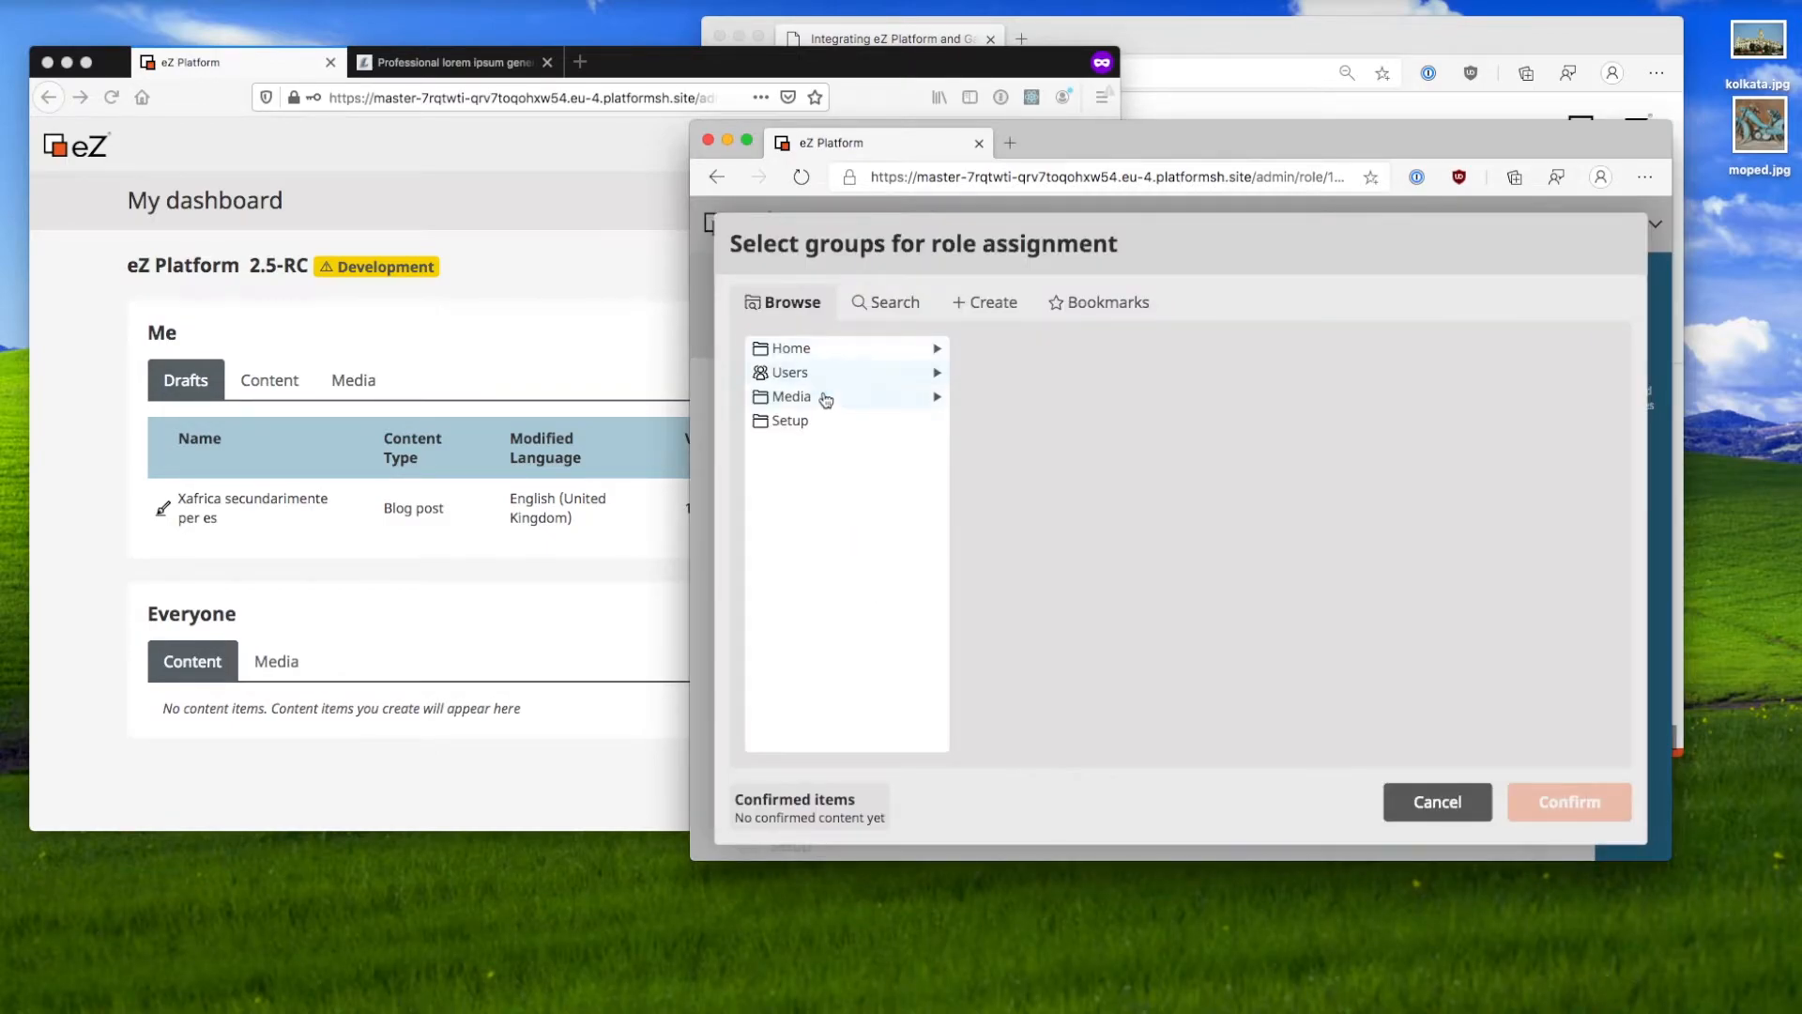
left_click(826, 372)
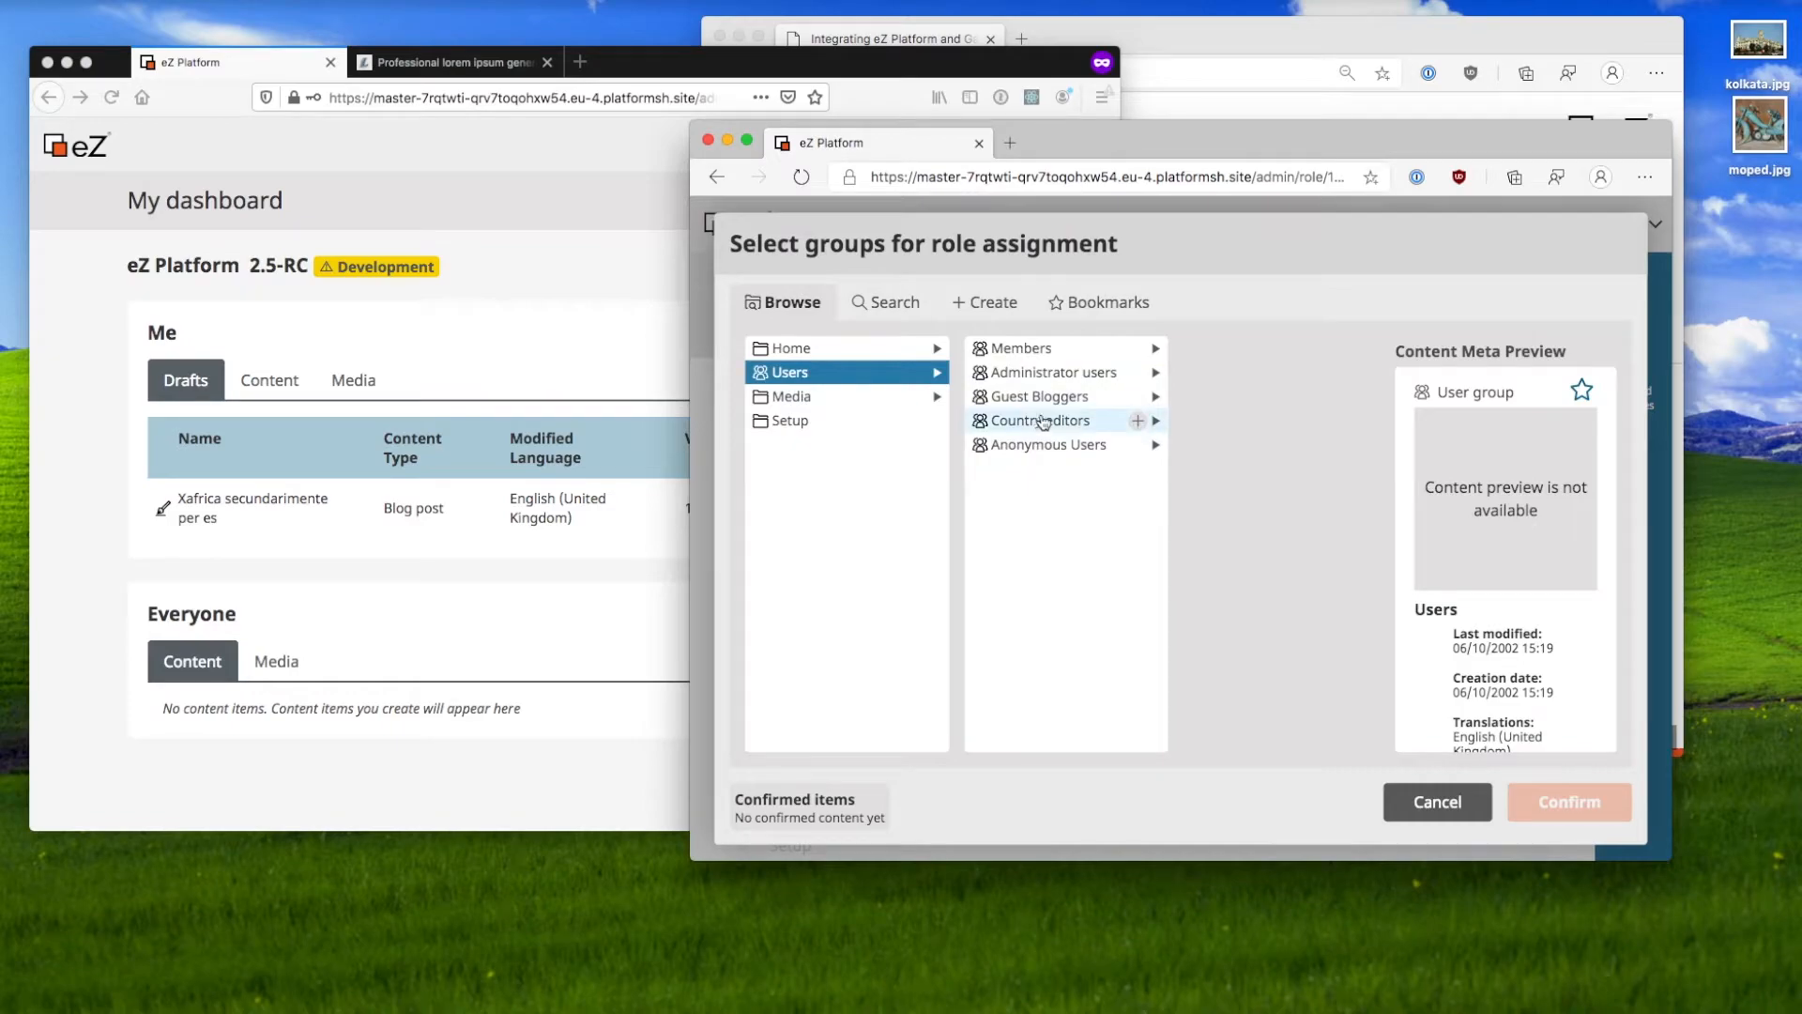
left_click(1137, 396)
left_click(1560, 803)
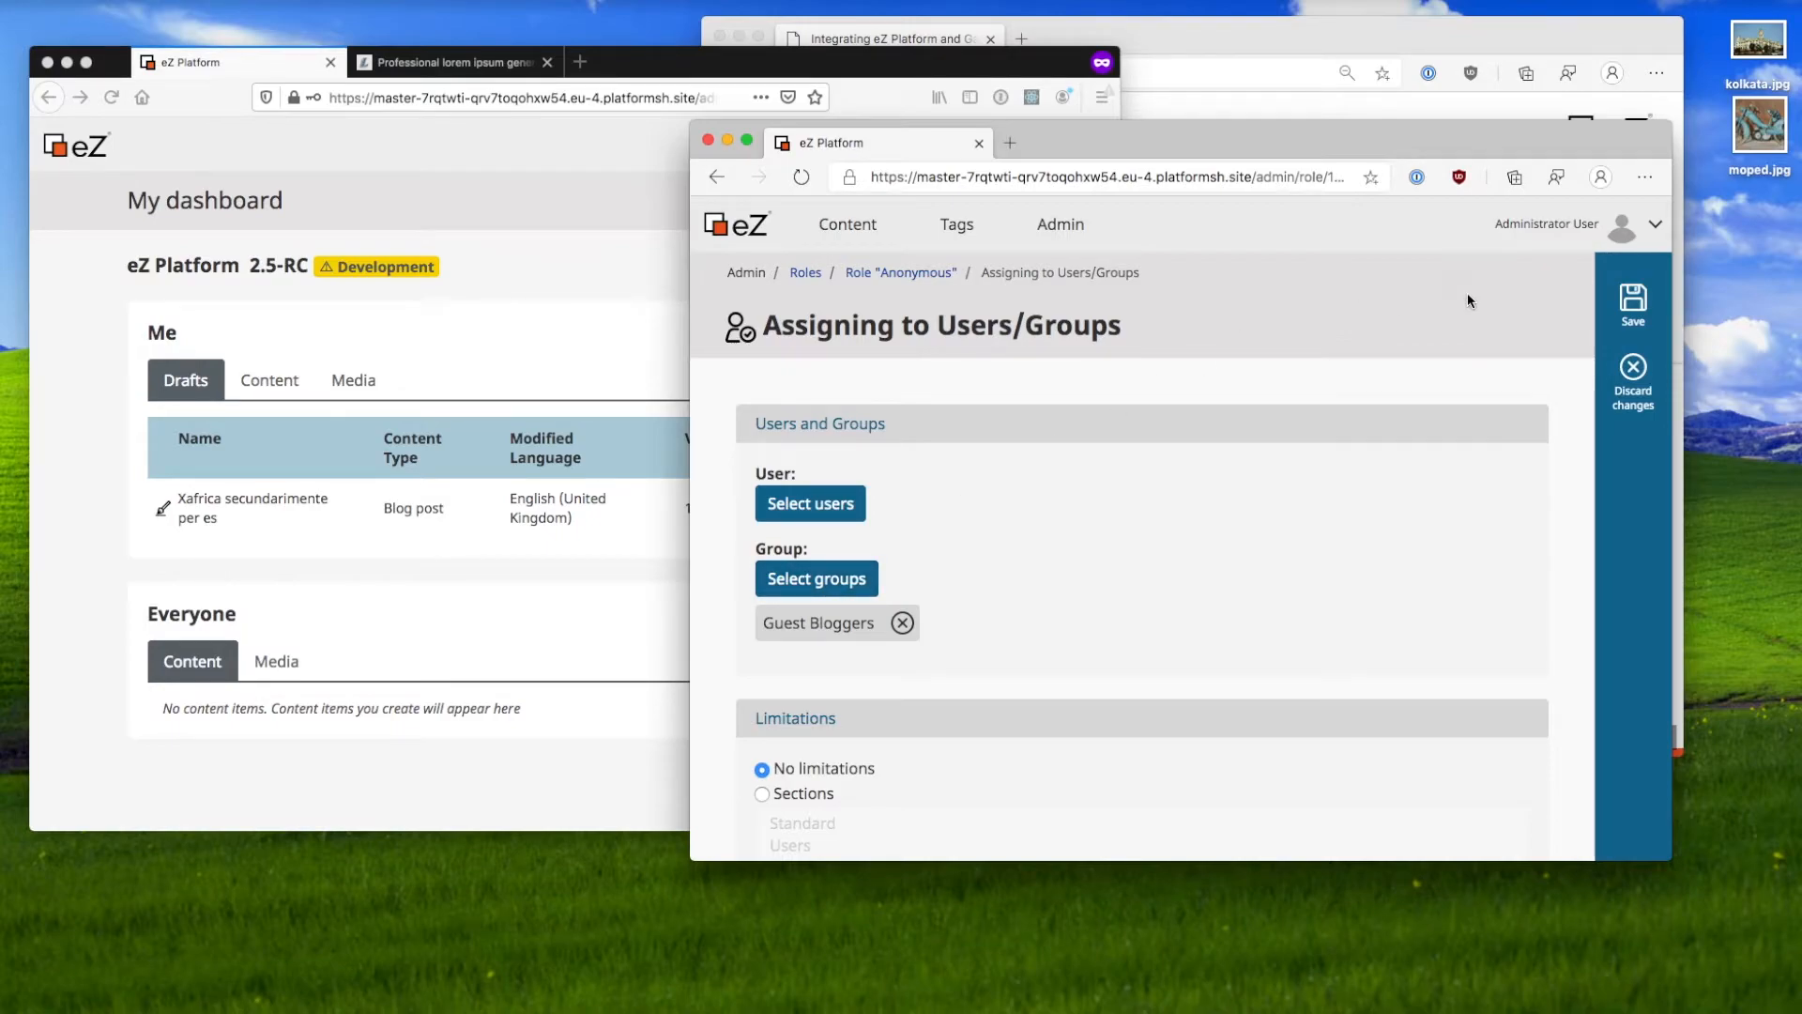
left_click(1614, 295)
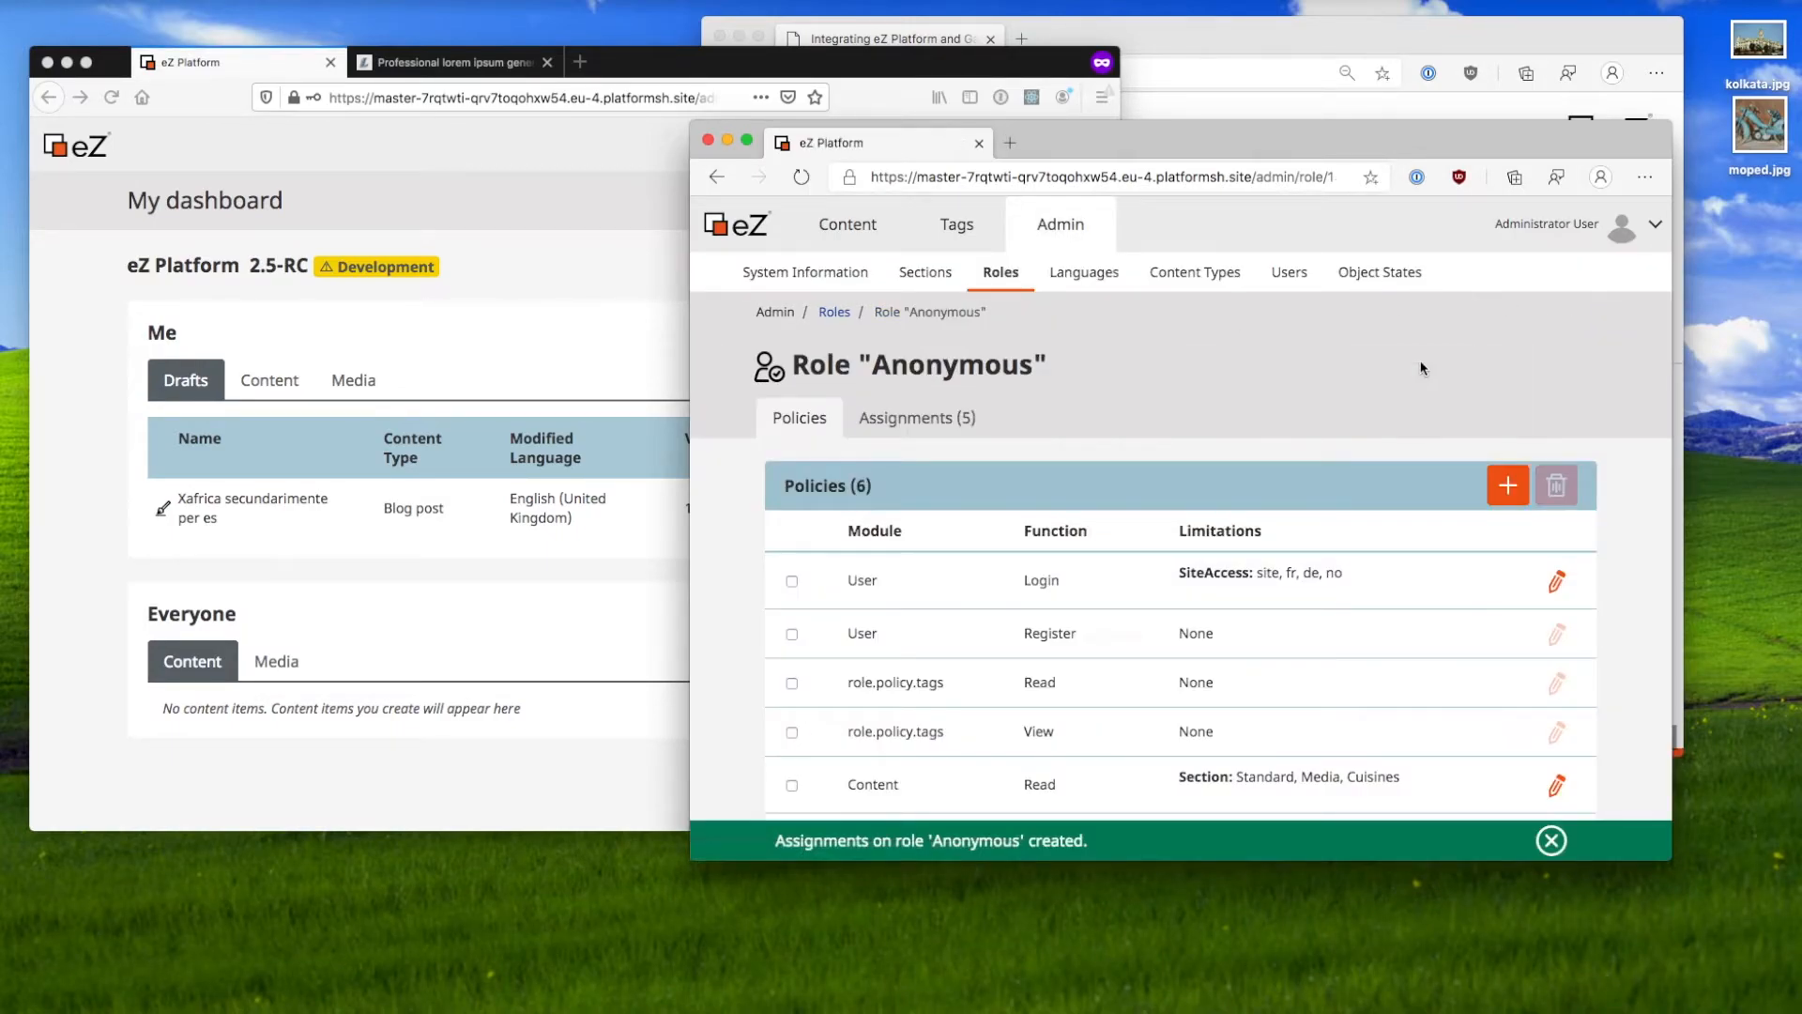
Step: Reload the guest's dashboard and browse Content structure into Media and back to Home
scroll(968, 552, "down", 1)
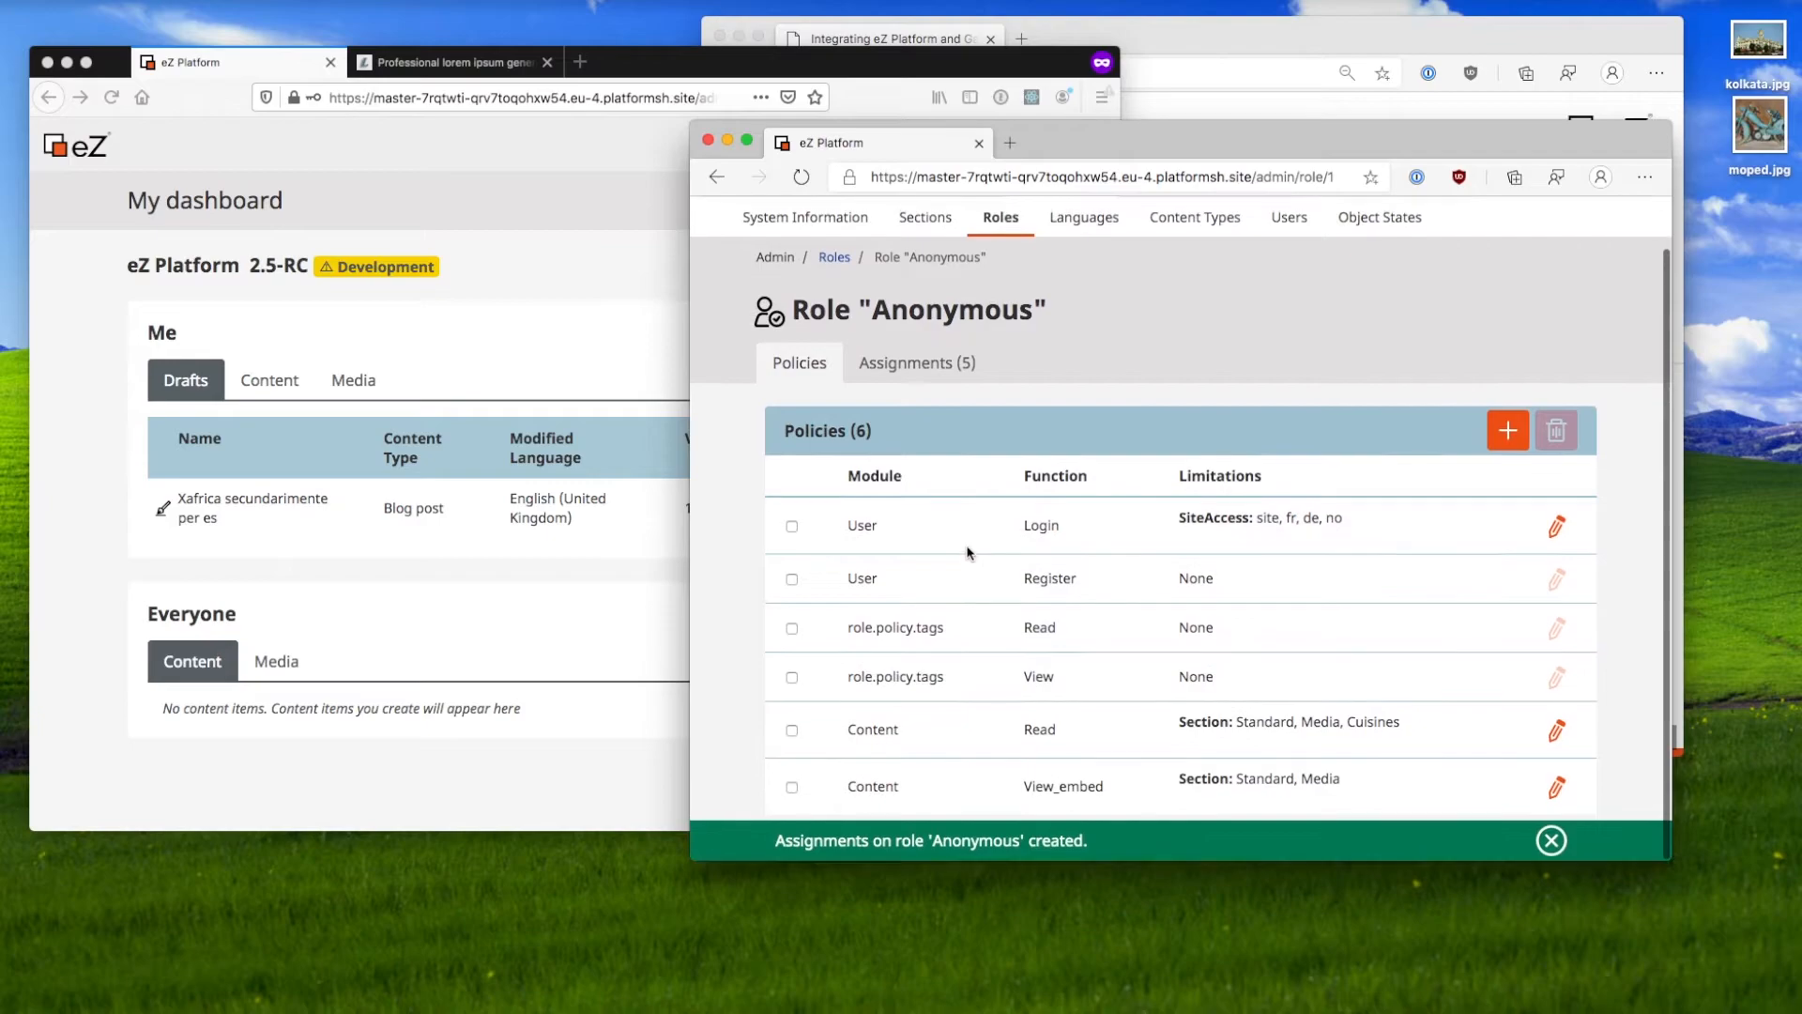
left_click(368, 610)
key("super+r")
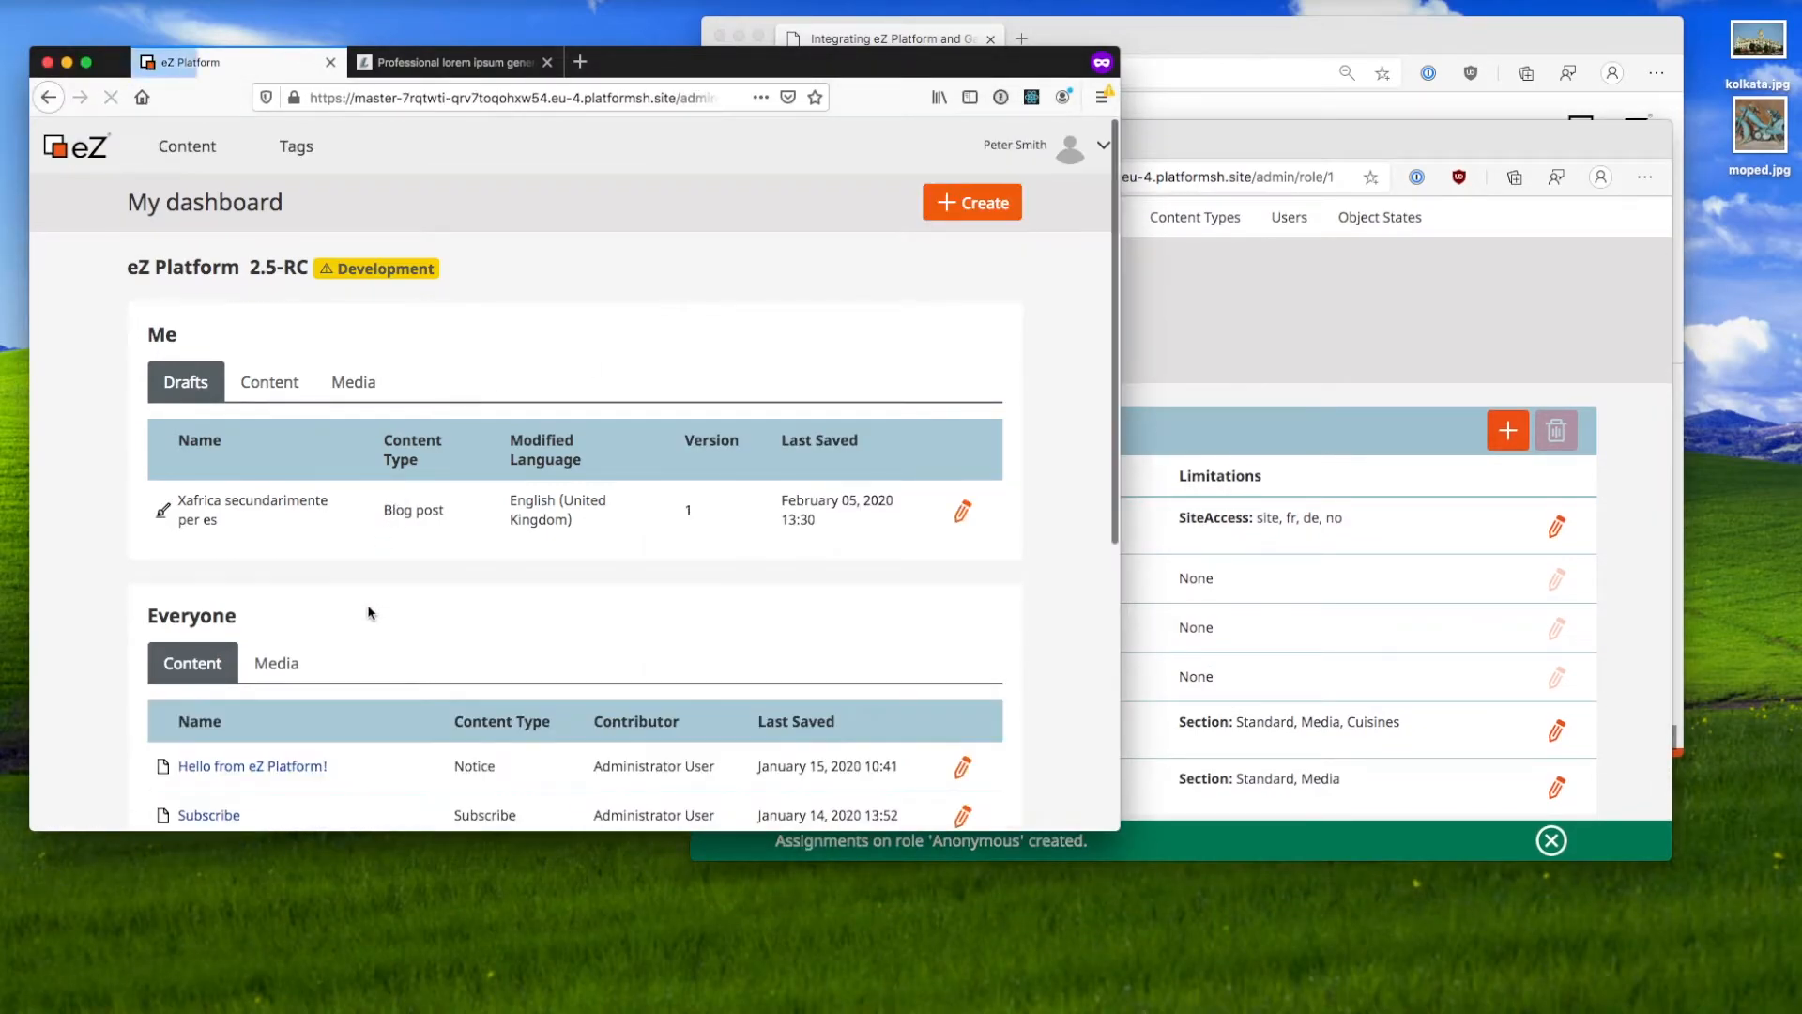
scroll(224, 341, "down", 5)
scroll(217, 291, "up", 5)
mouse_move(192, 158)
left_click(150, 192)
left_click(251, 192)
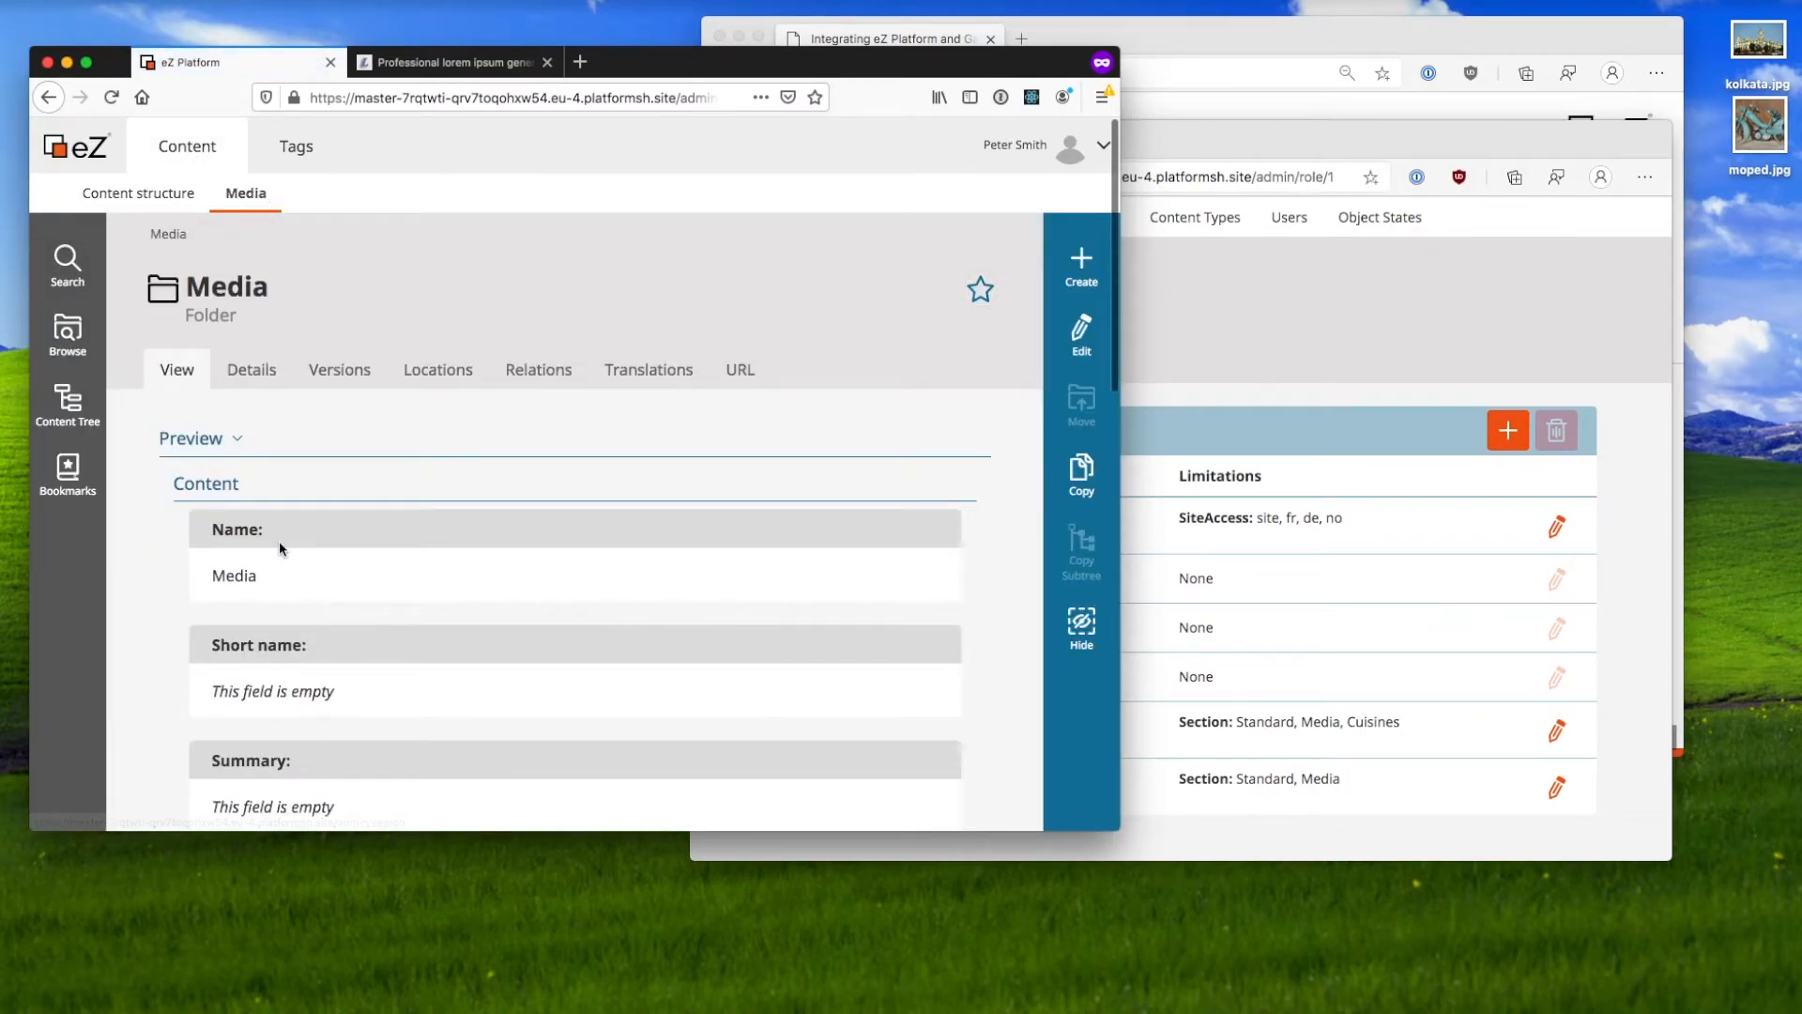
left_click(170, 197)
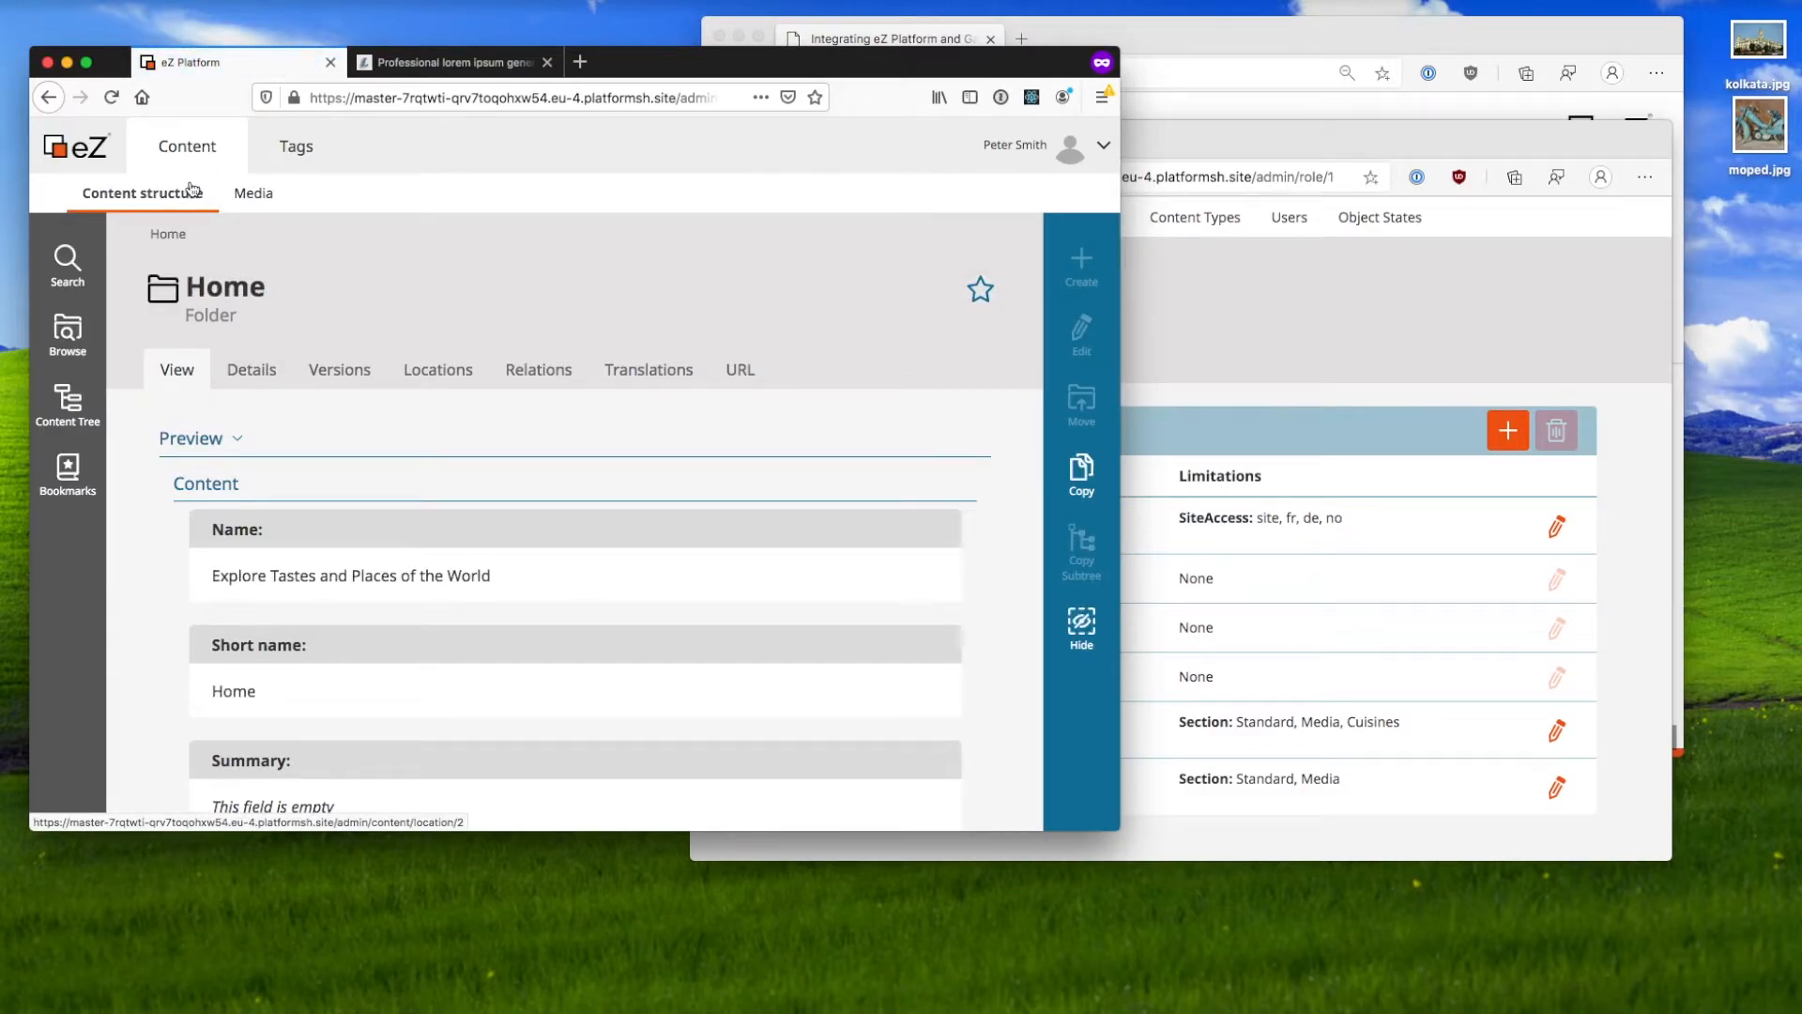
left_click(1145, 351)
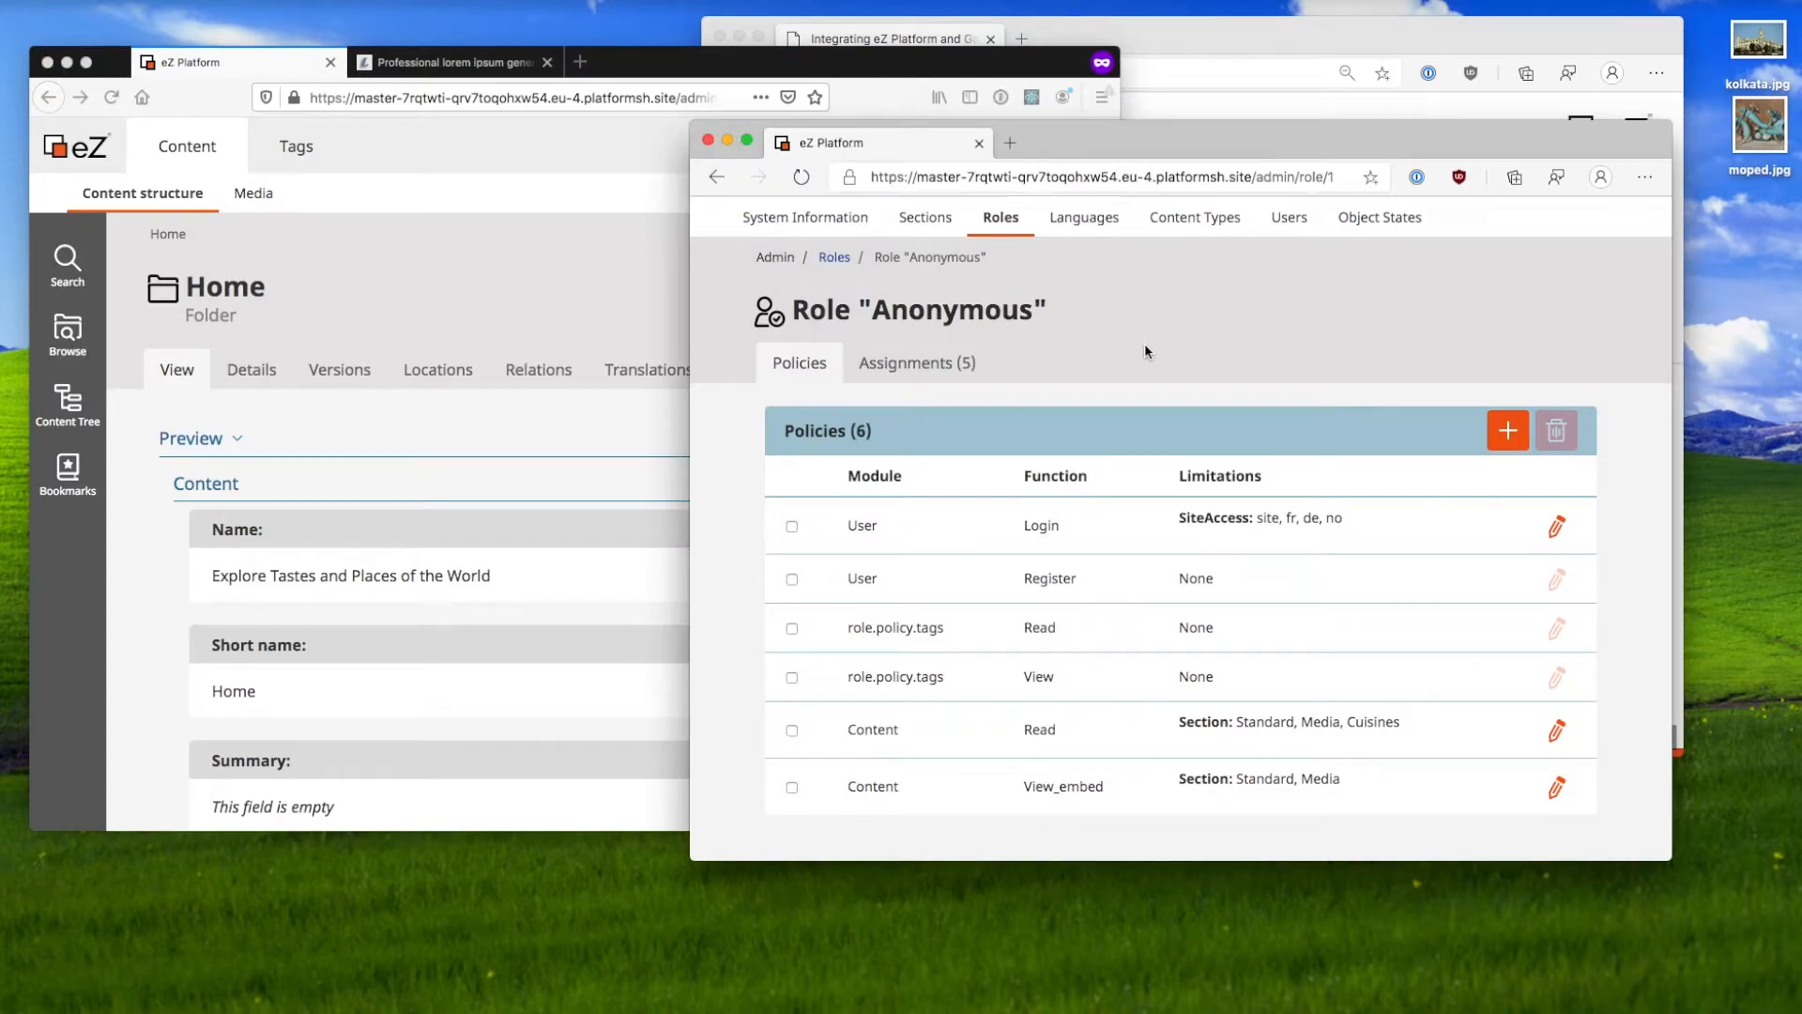
Step: Return to the Roles list, open Guest blogger, and begin a new policy
scroll(1145, 352, "up", 1)
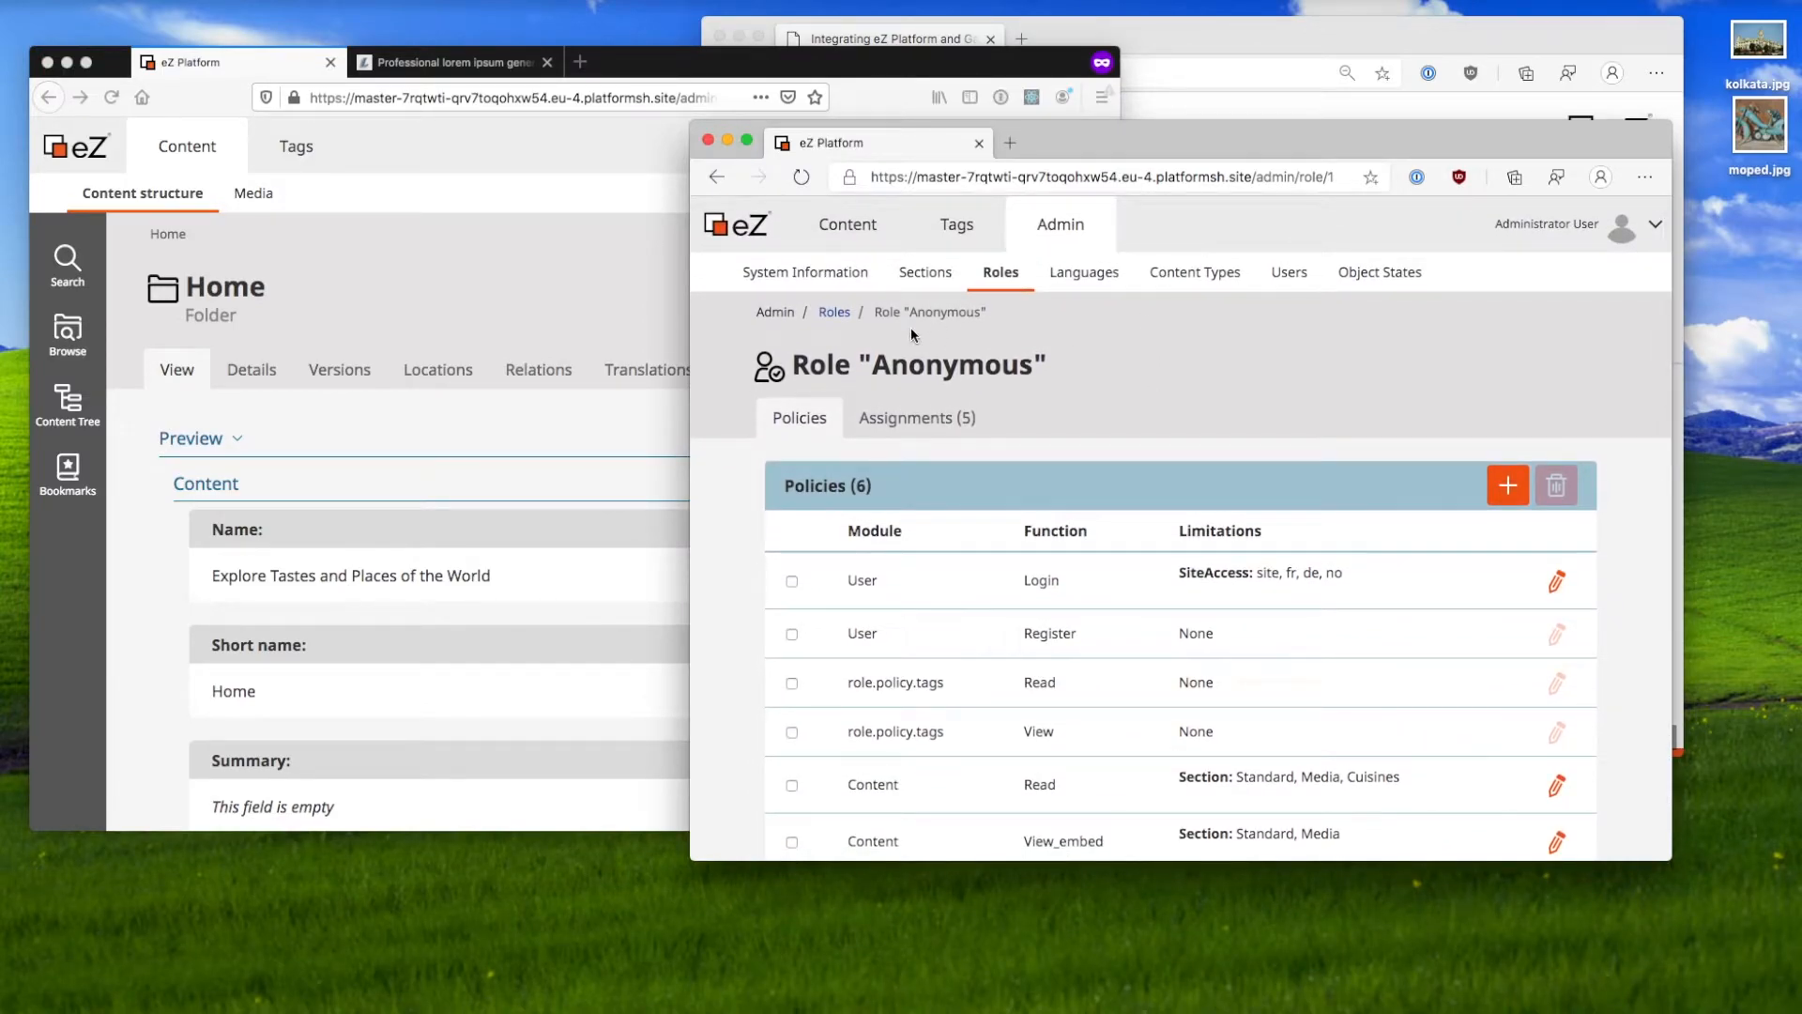
left_click(834, 312)
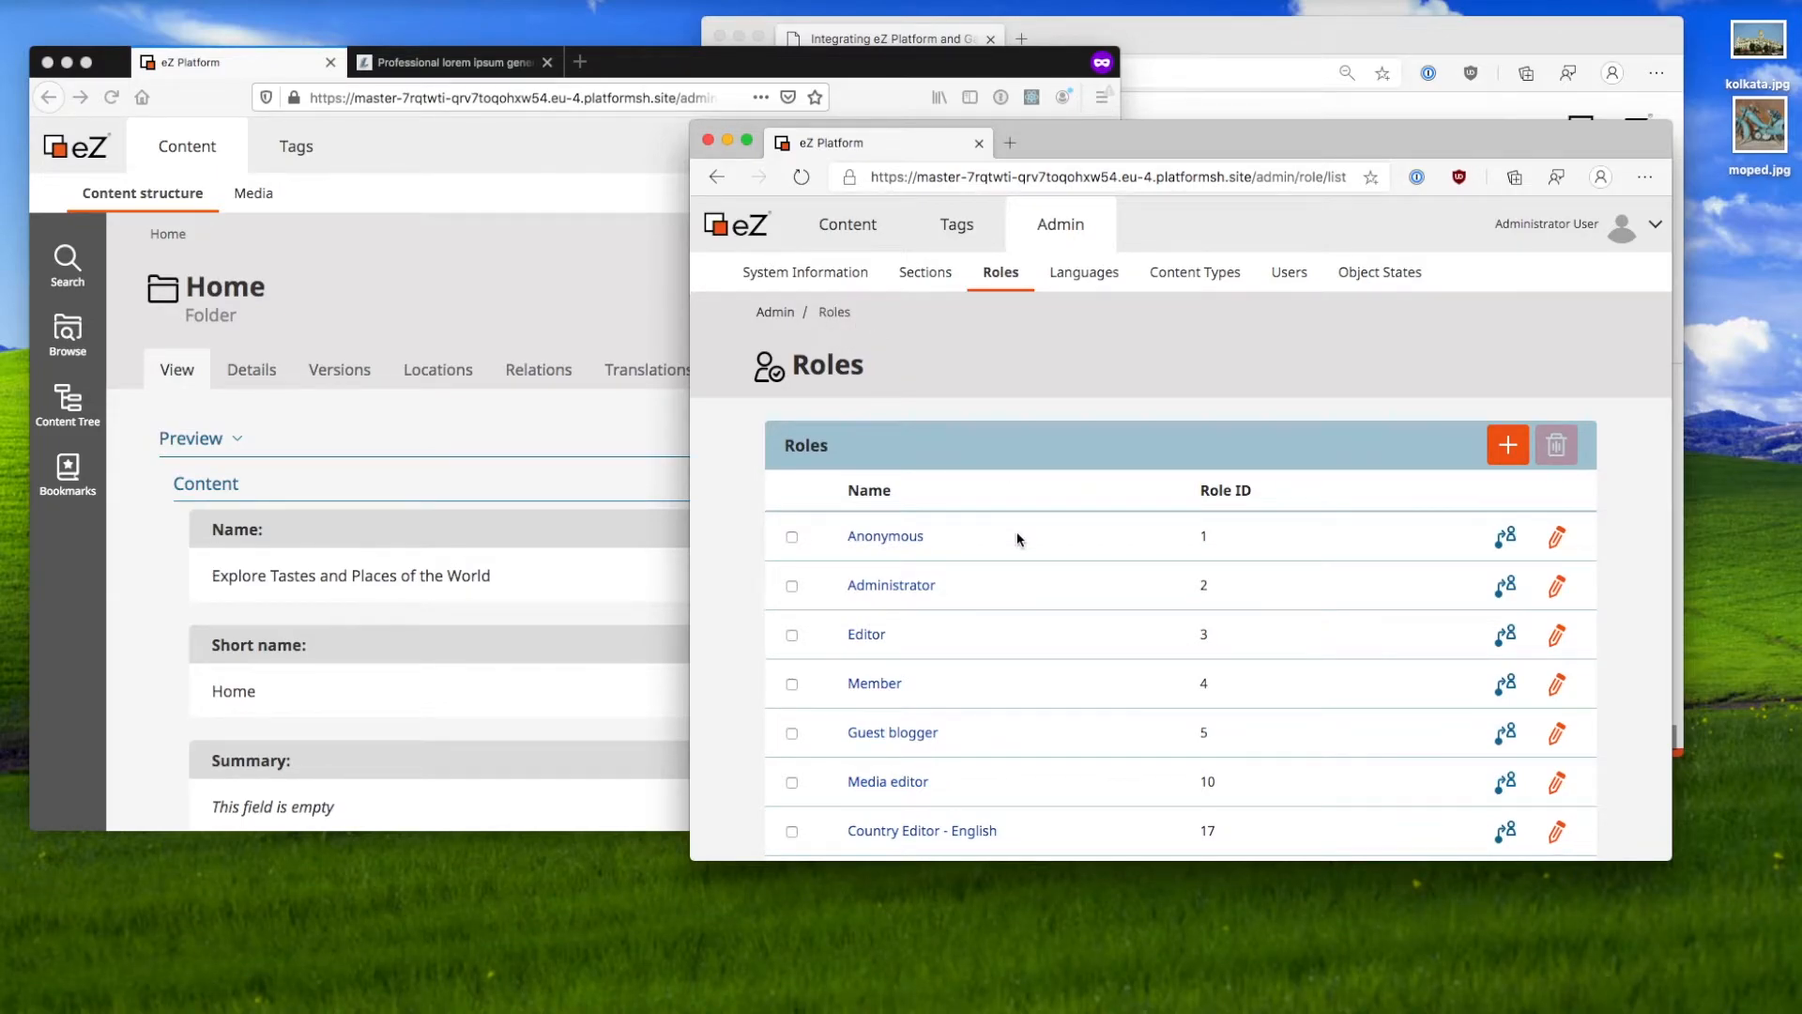
scroll(1017, 533, "down", 3)
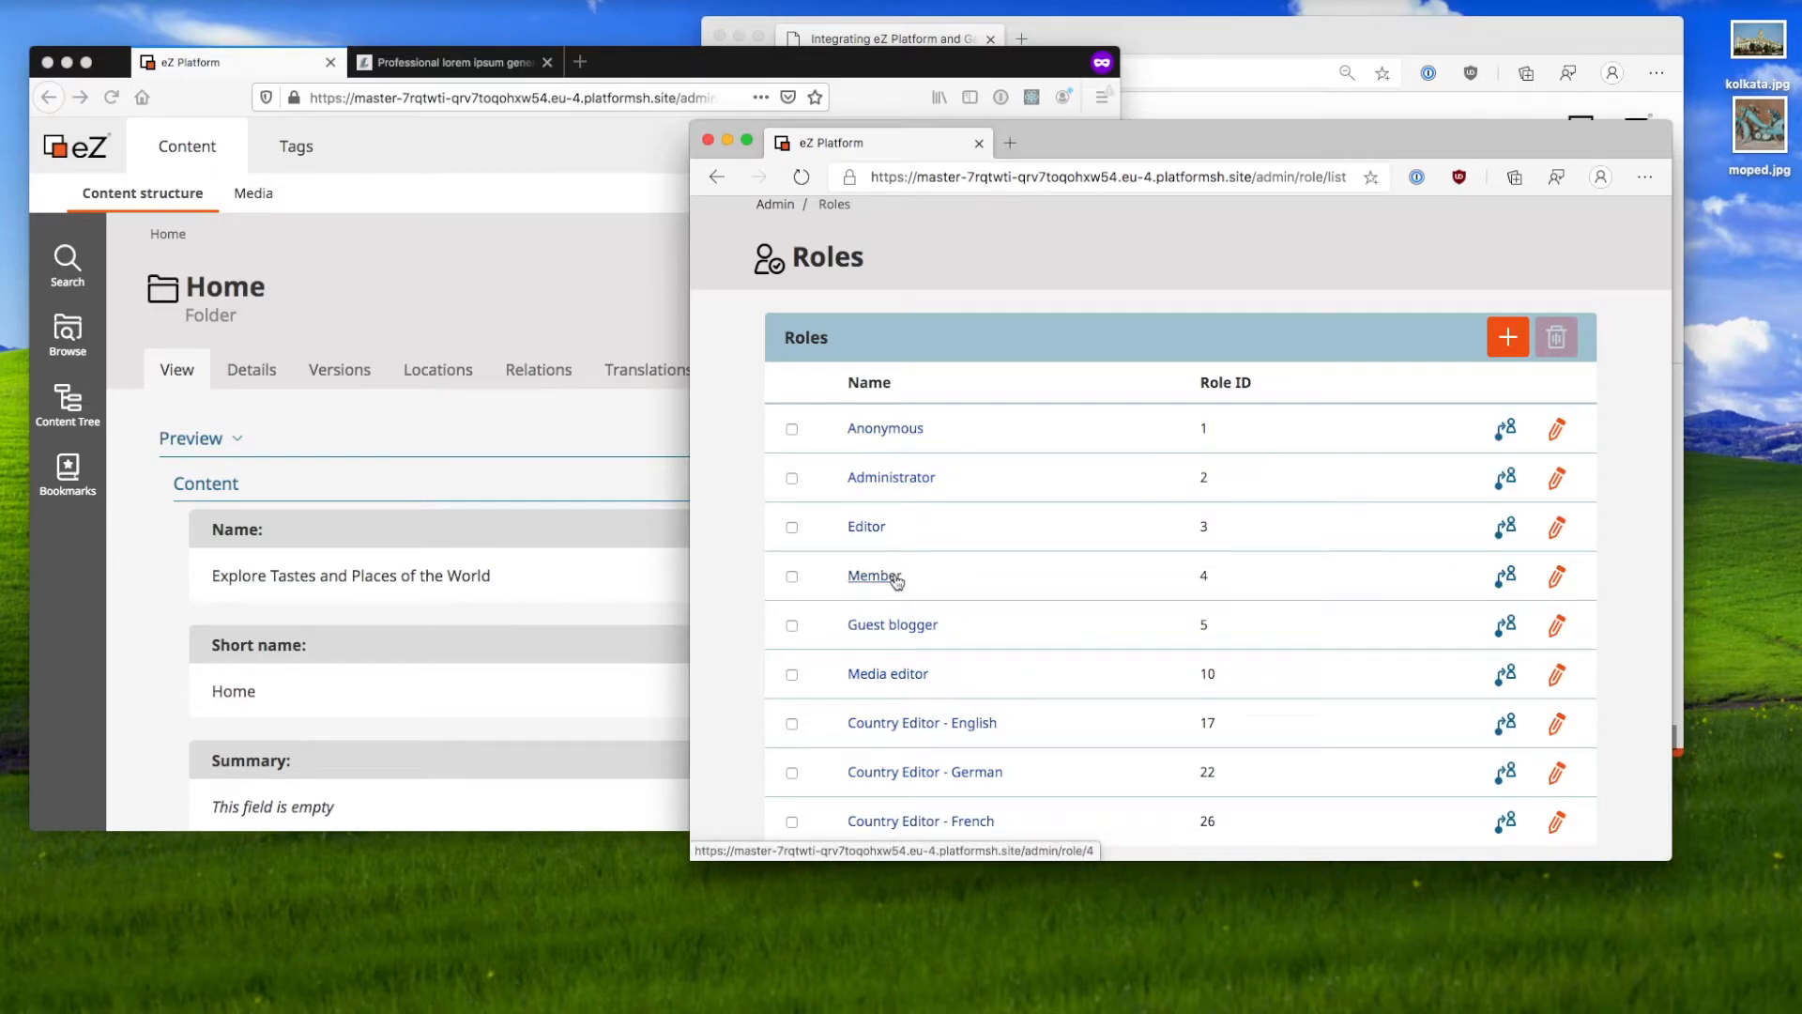
left_click(902, 625)
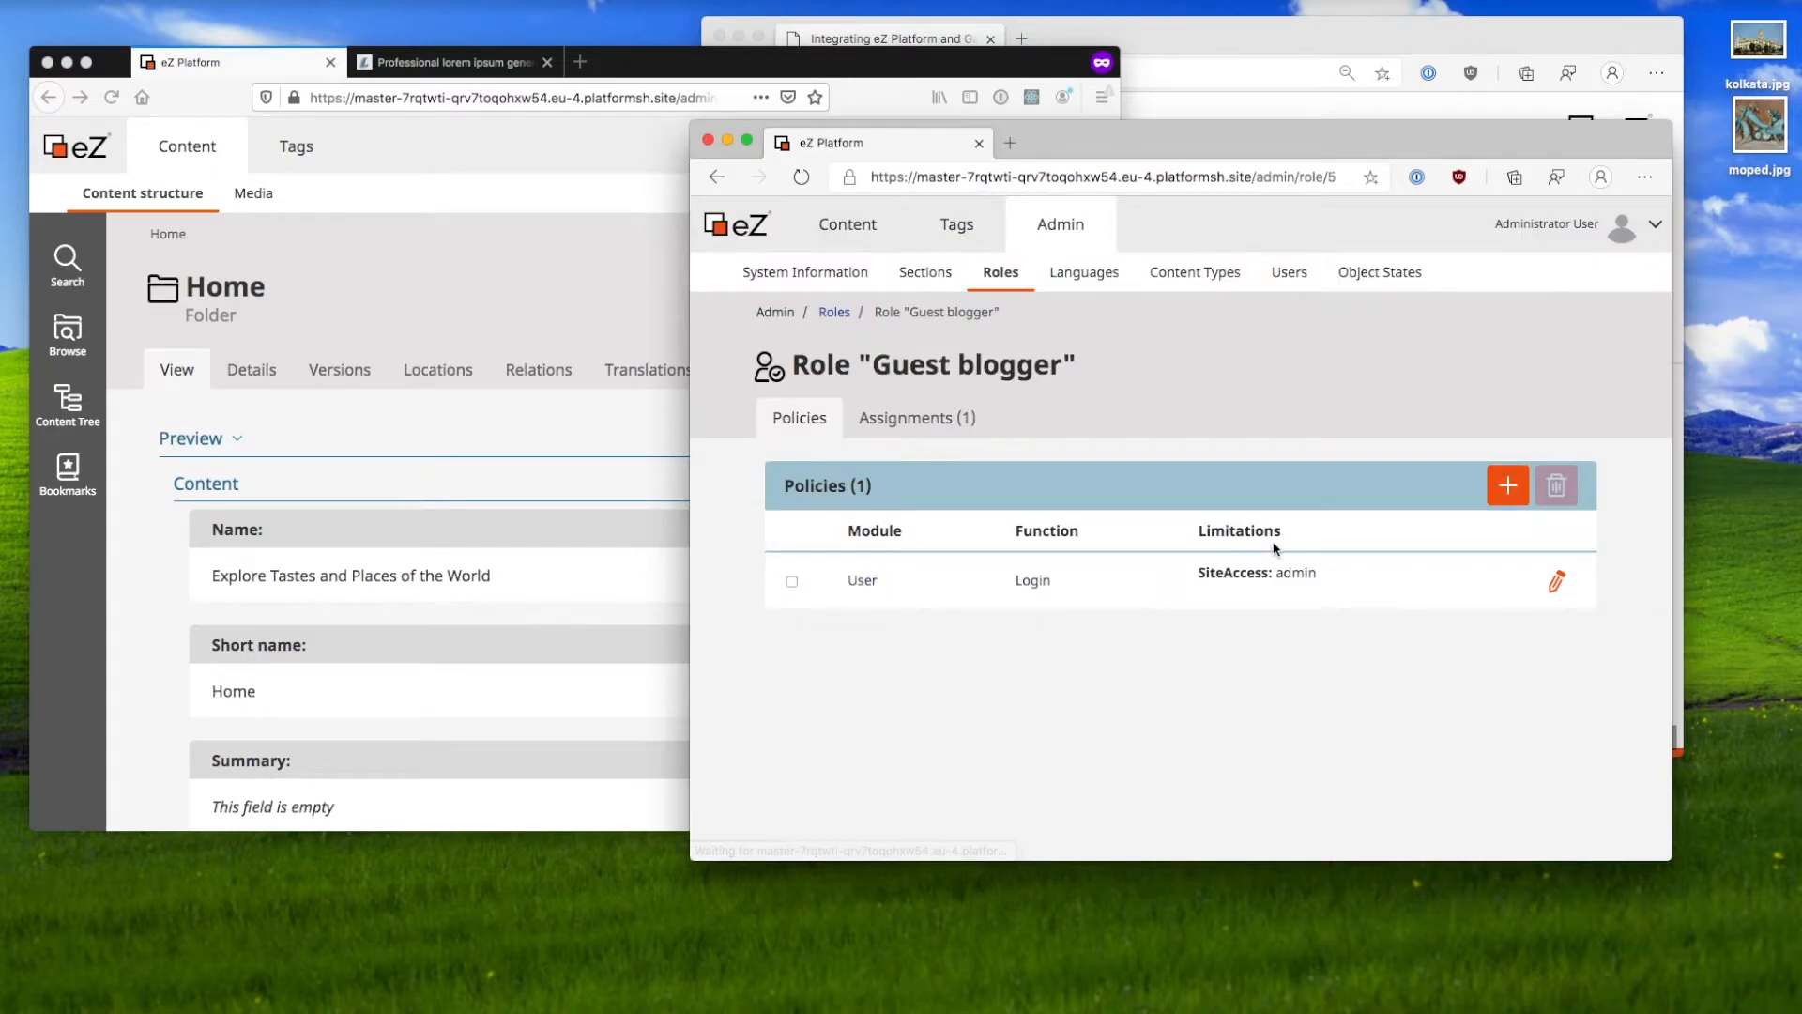
left_click(1508, 484)
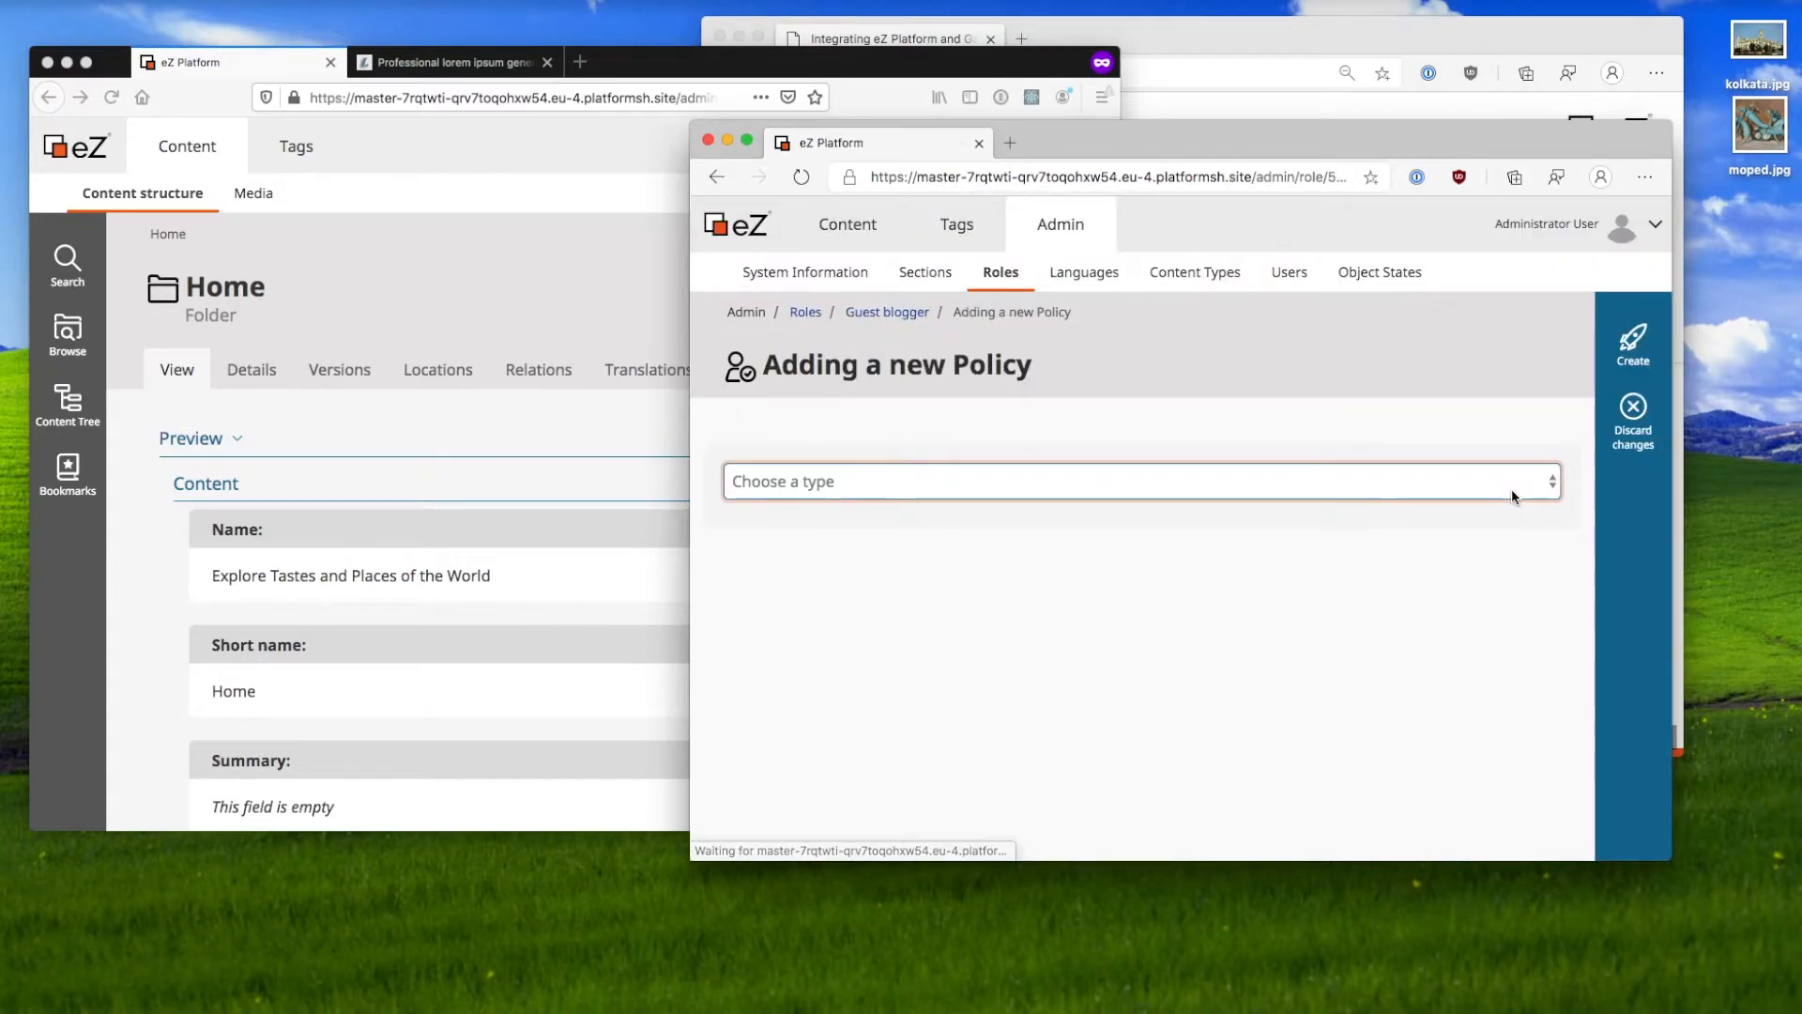
Step: Choose Content / Create as the new policy's type and create it
left_click(1079, 482)
scroll(1050, 644, "down", 10)
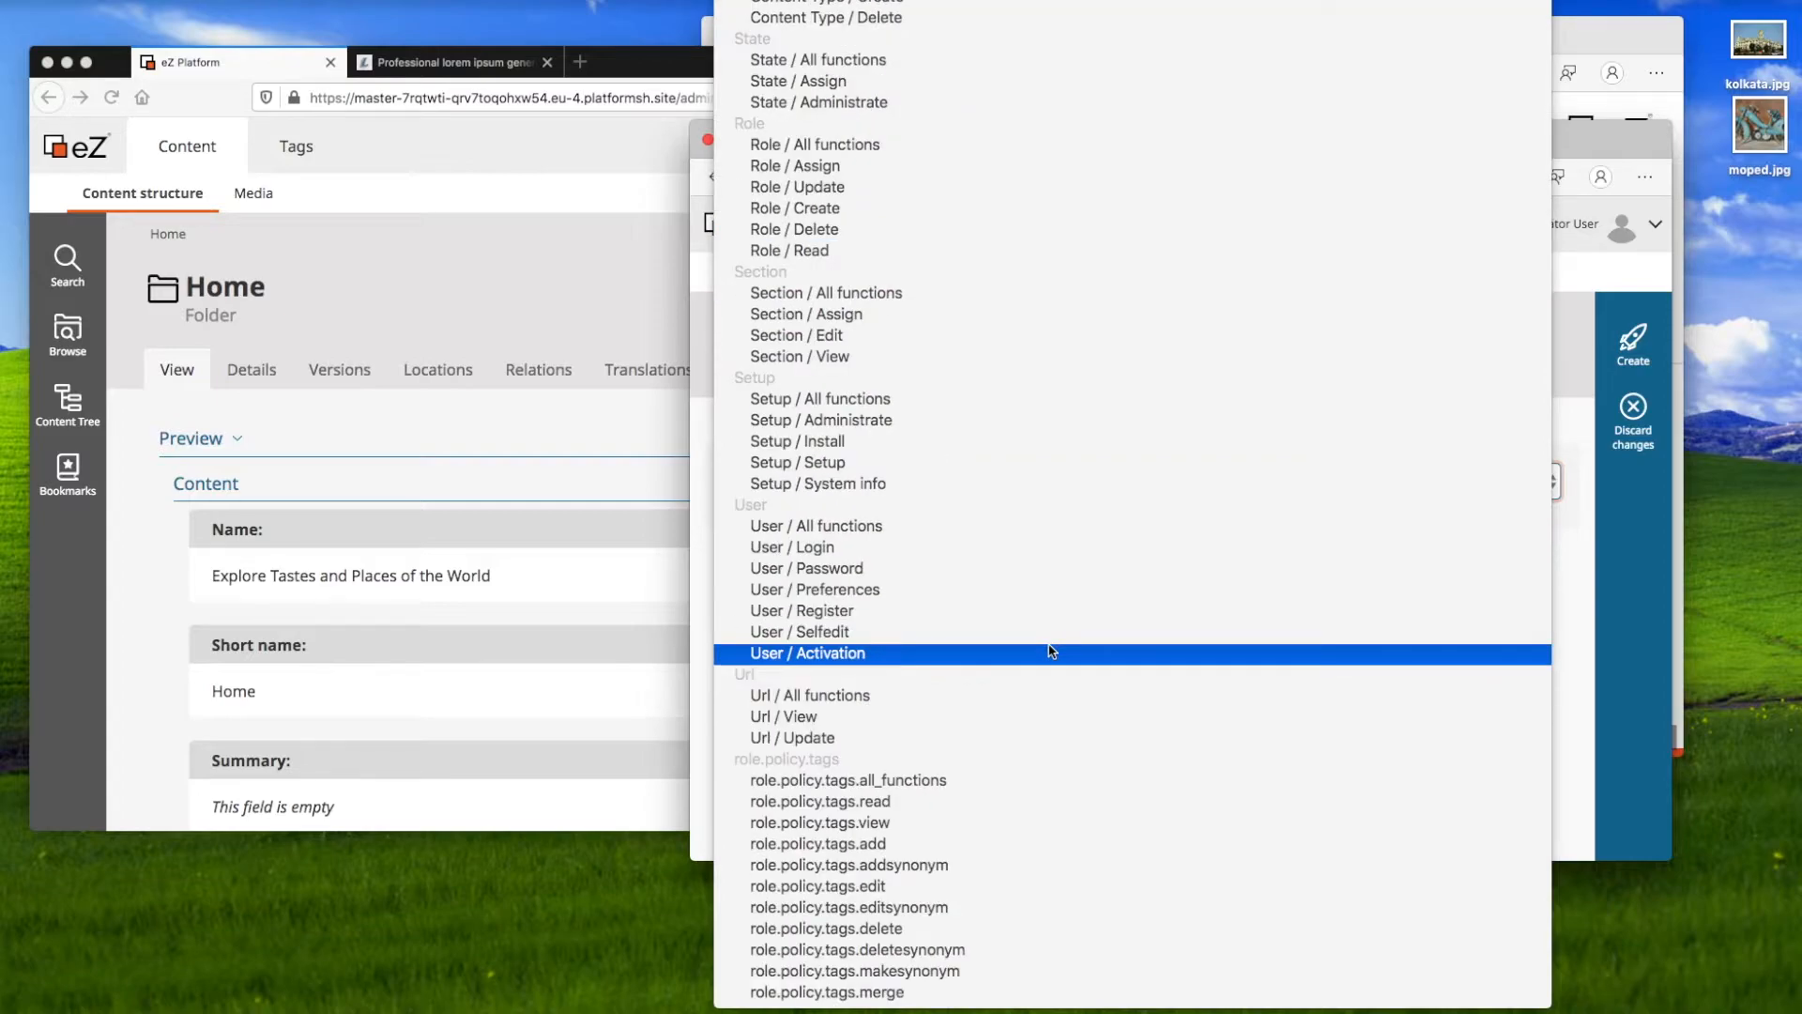
scroll(1050, 647, "up", 5)
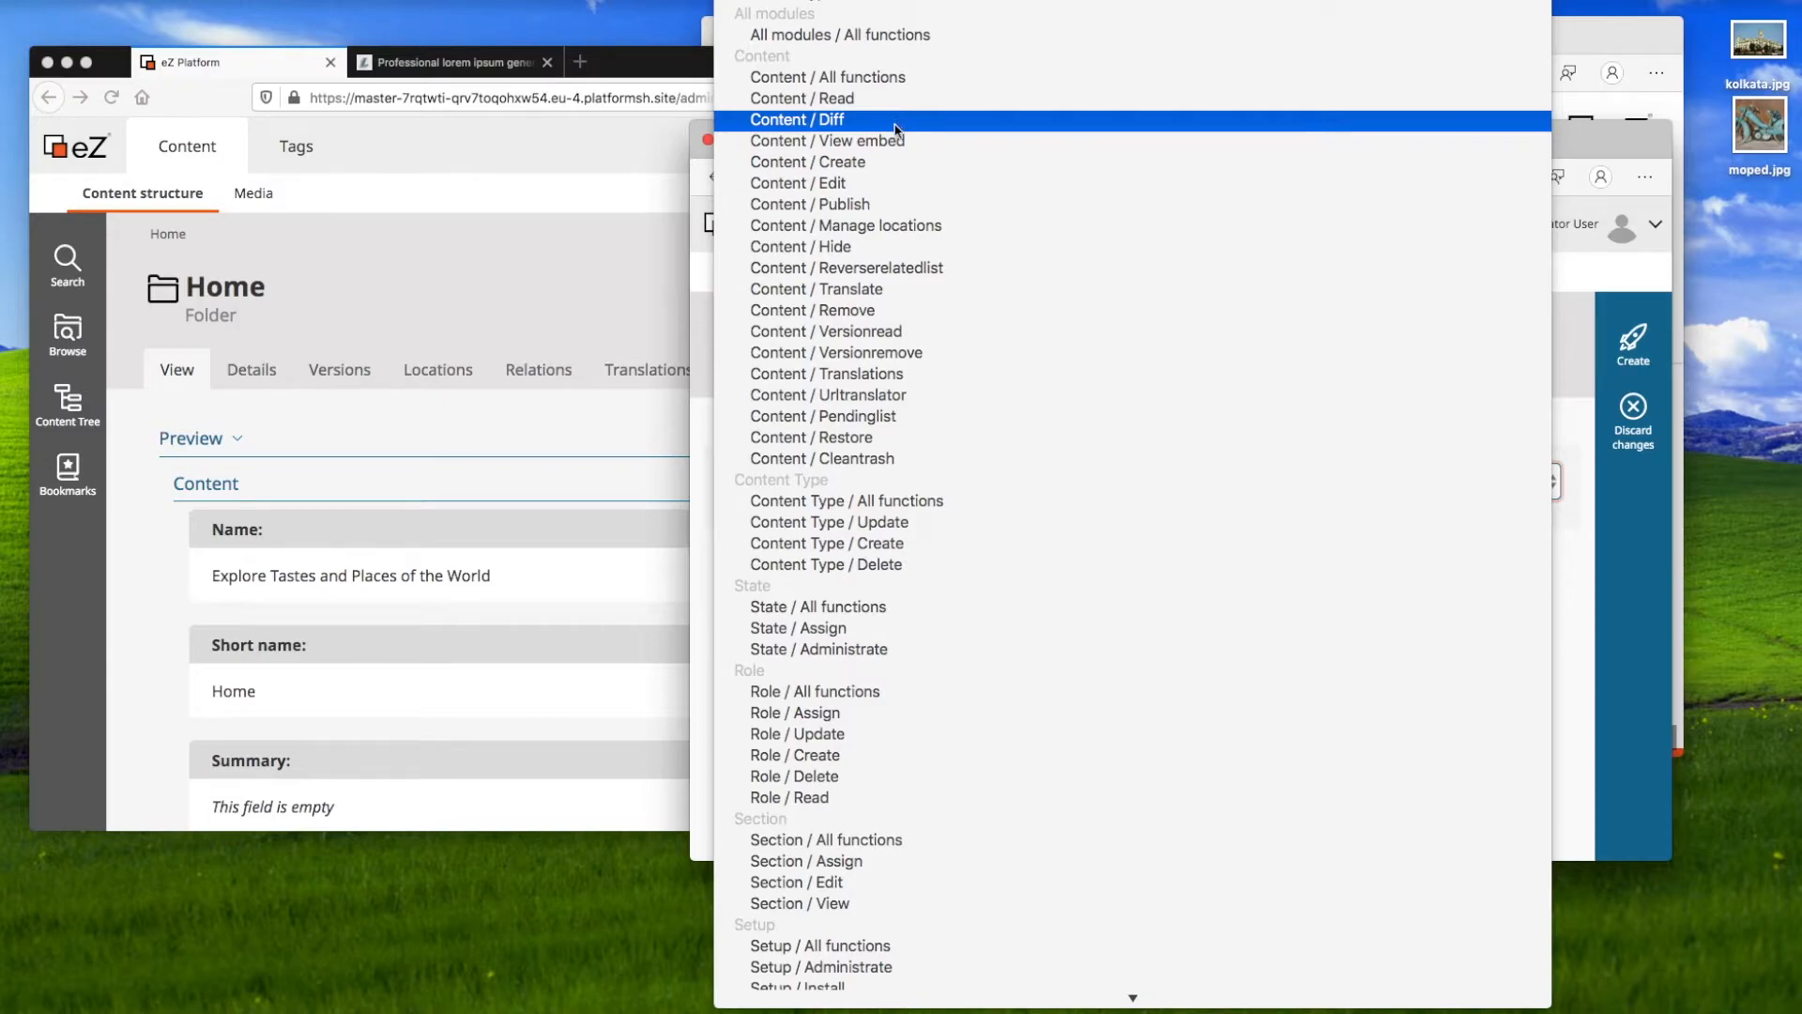
left_click(884, 162)
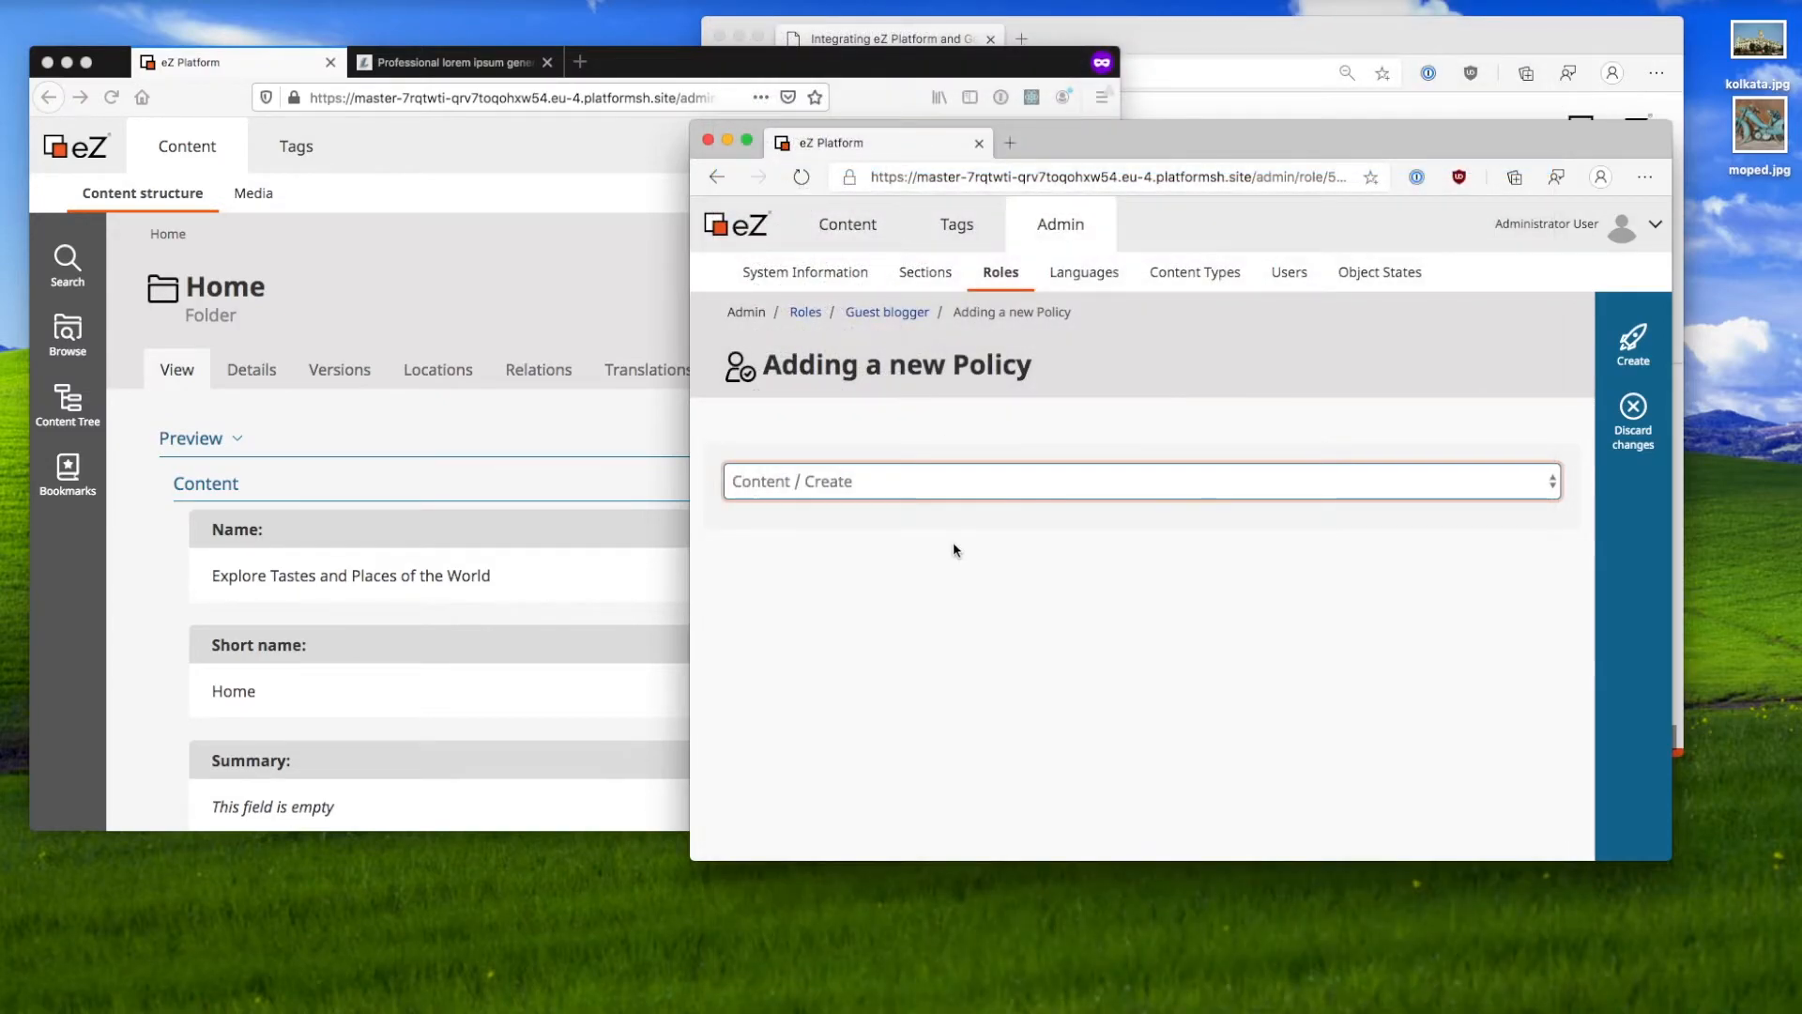
left_click(1652, 351)
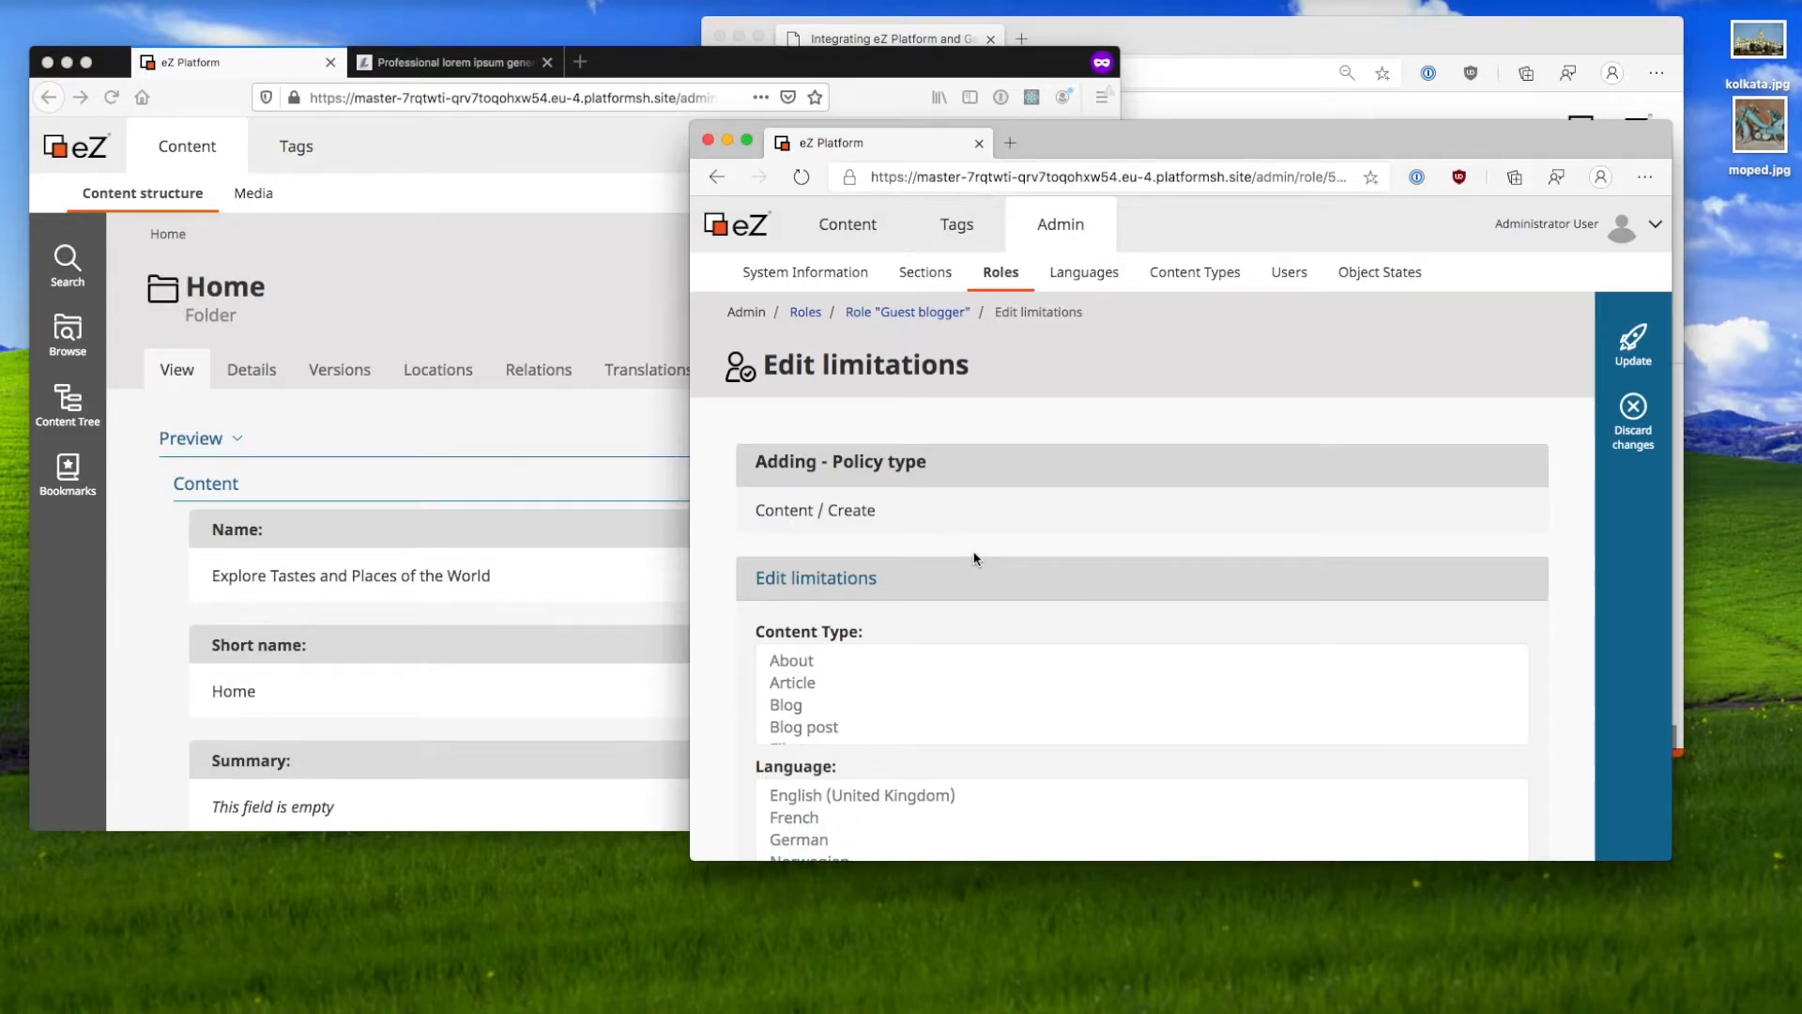
Step: Limit the policy to Blog post content with Blog as parent type, checking Blog's posts
scroll(832, 517, "down", 5)
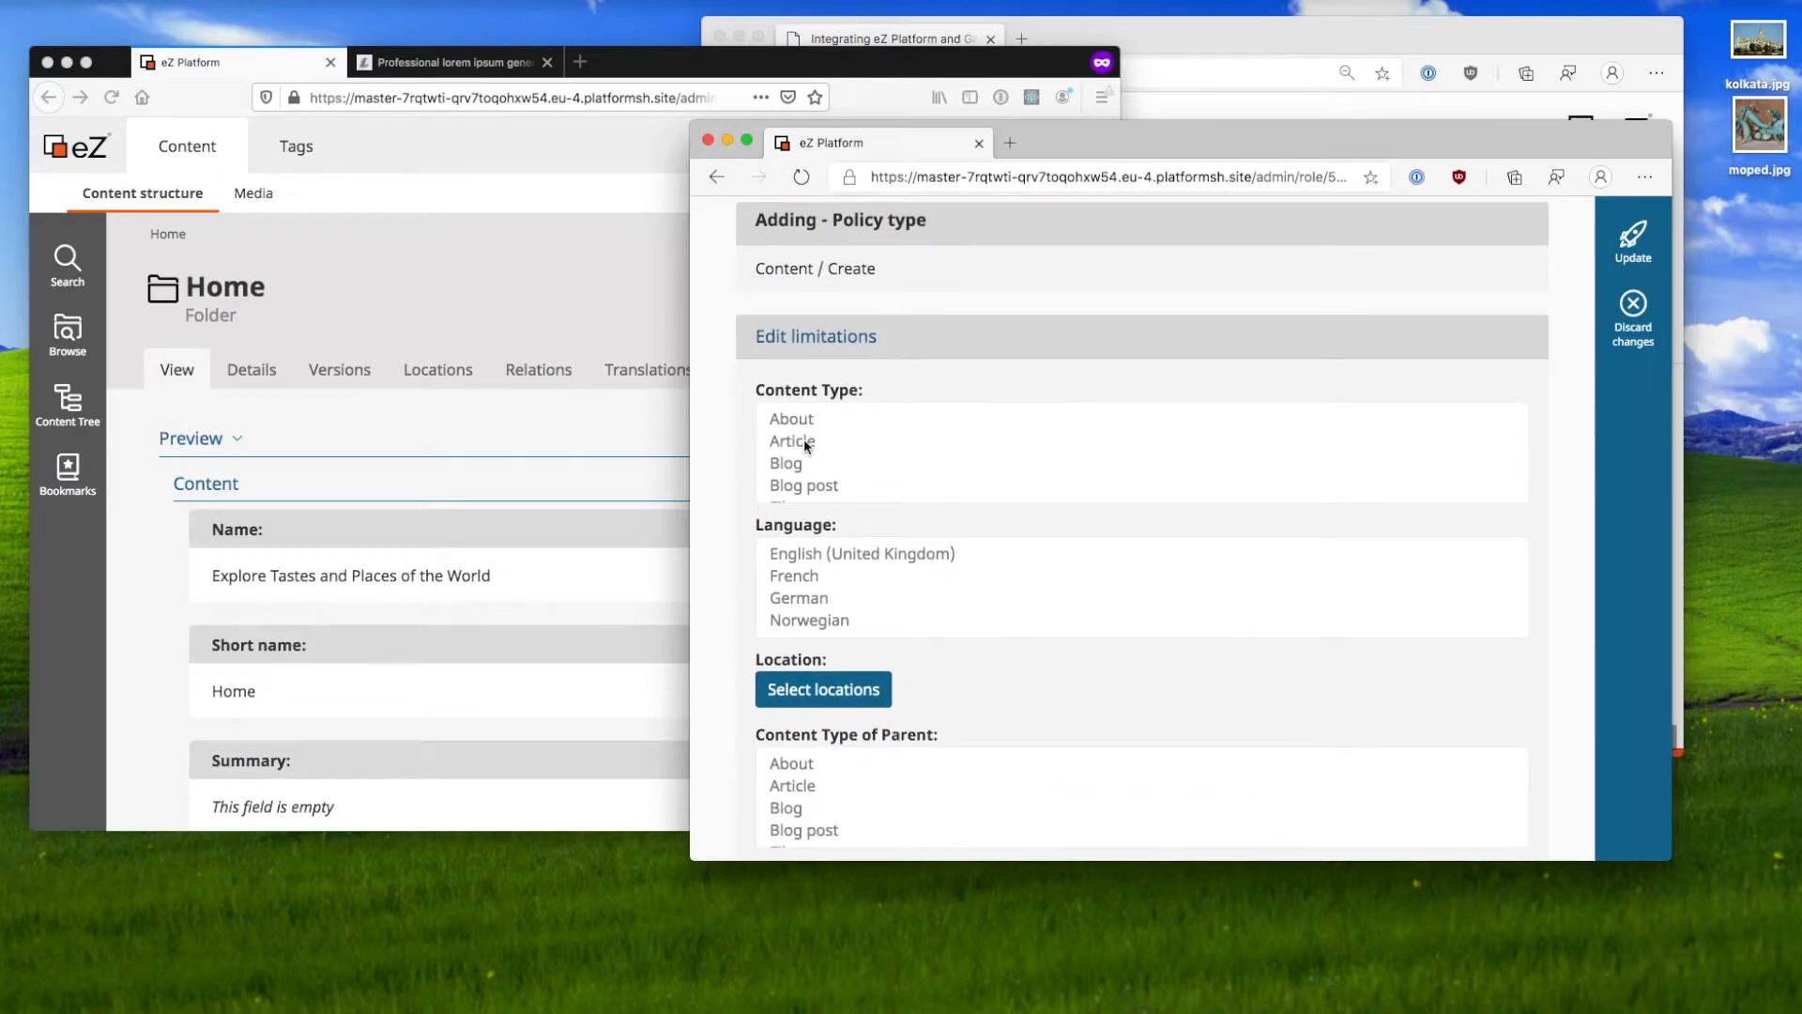
left_click(813, 485)
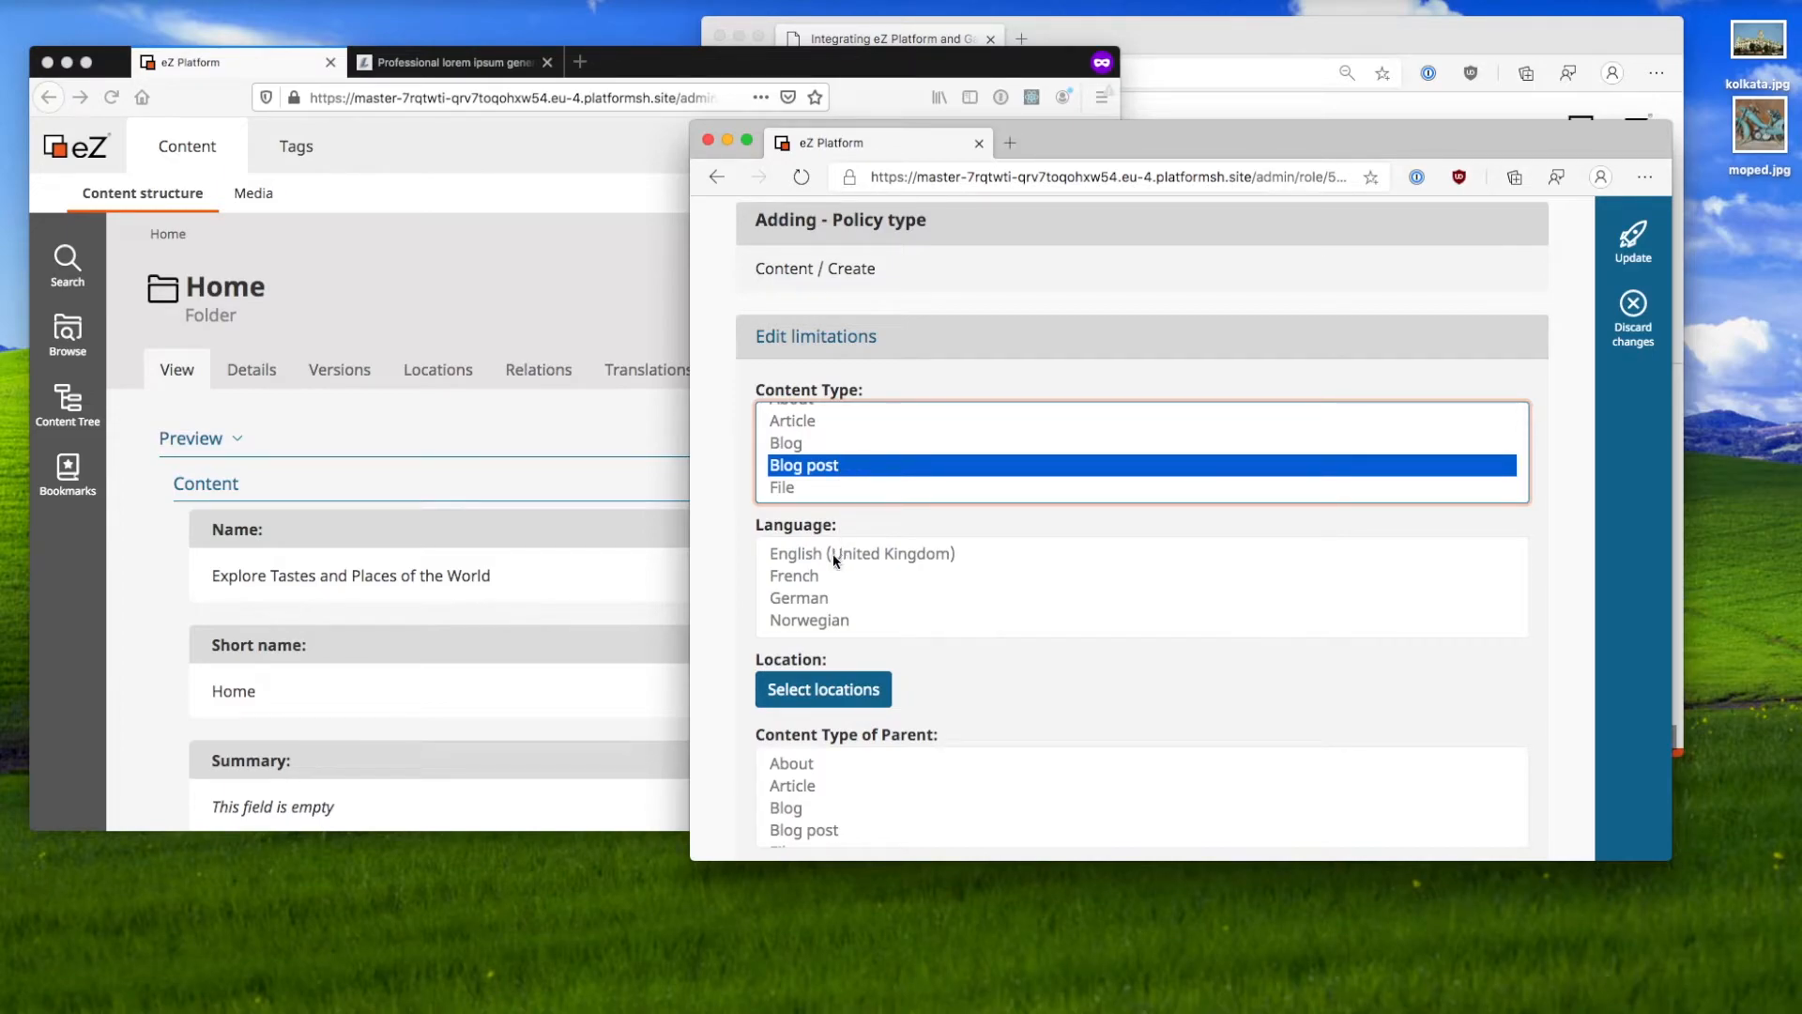
scroll(820, 578, "down", 1)
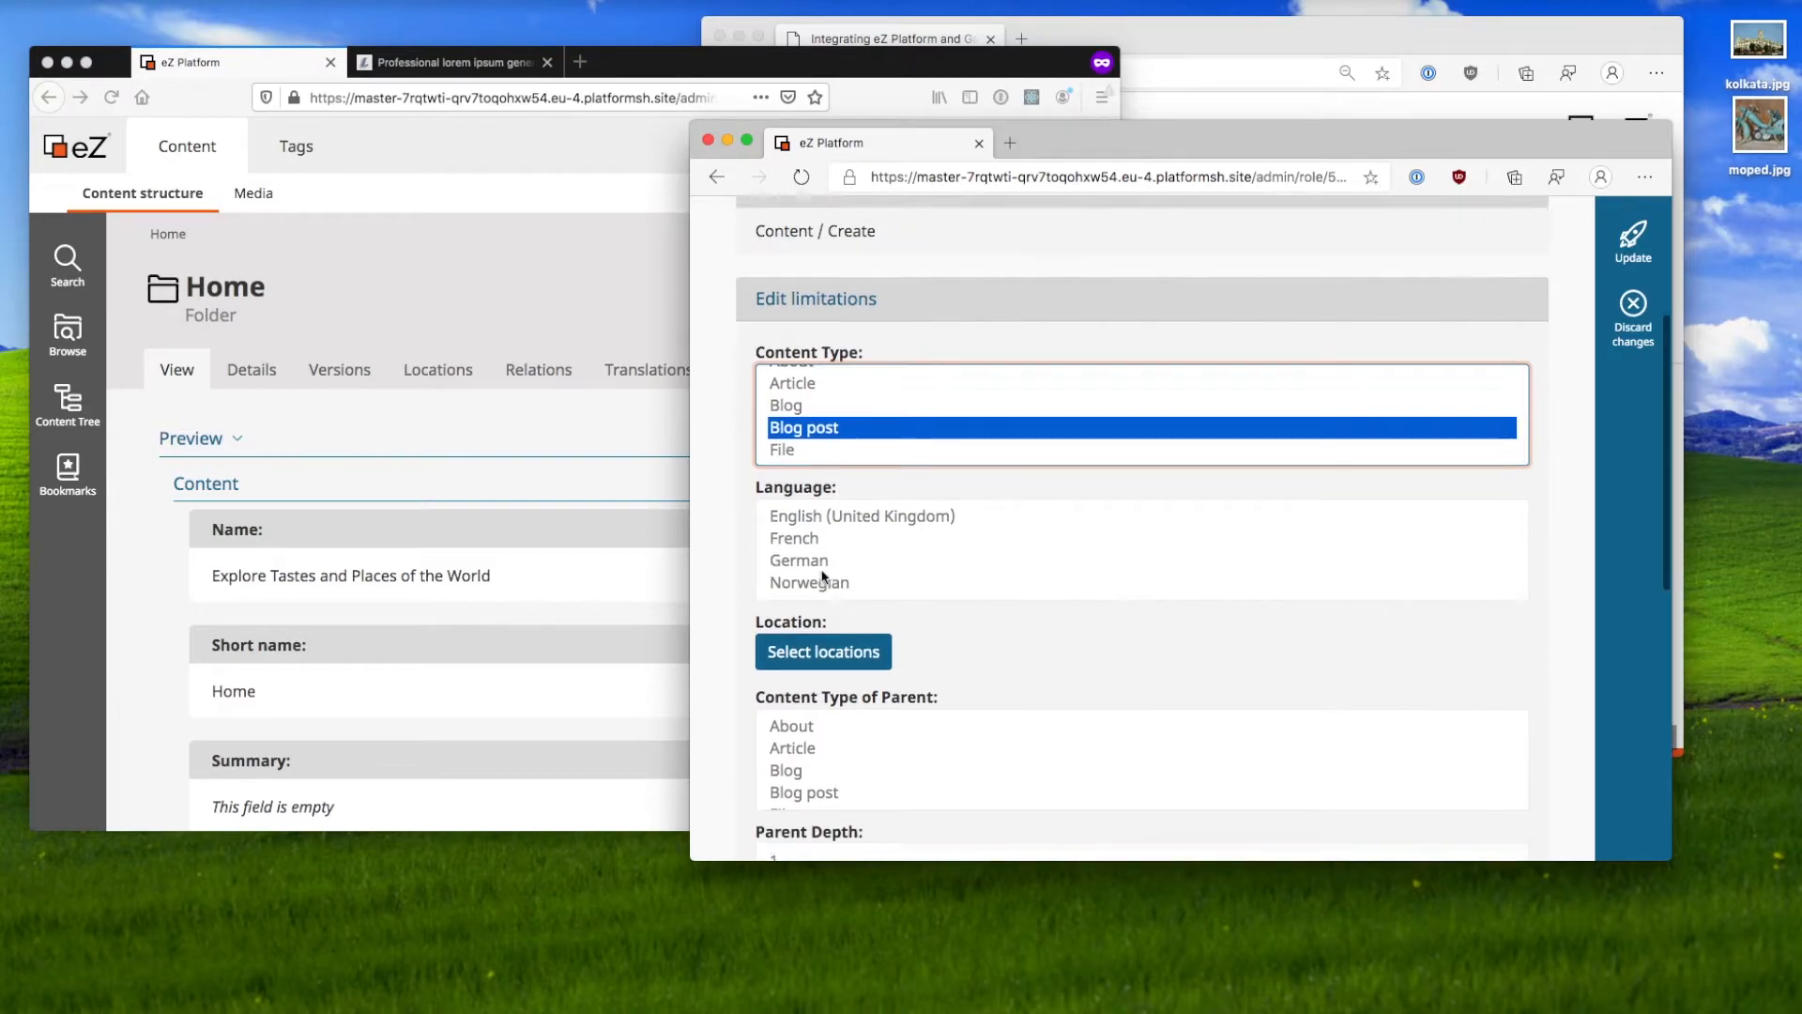
scroll(797, 483, "down", 2)
scroll(794, 487, "down", 5)
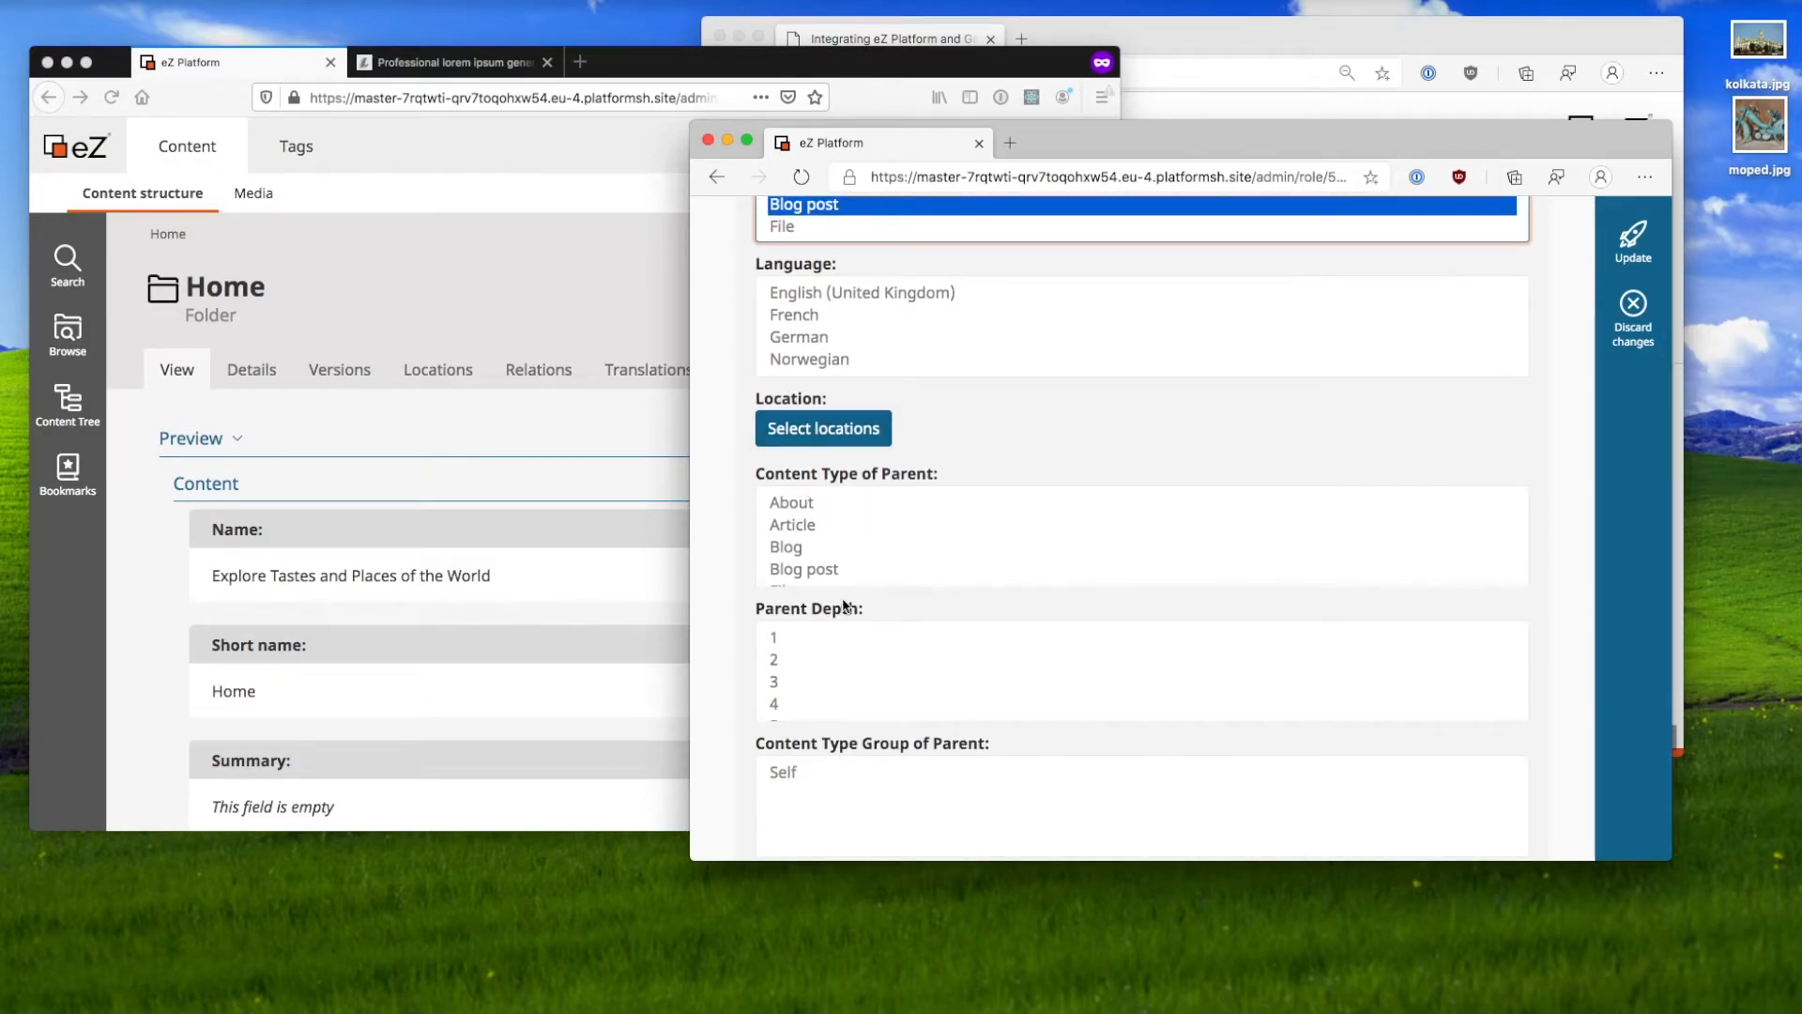
scroll(831, 566, "down", 1)
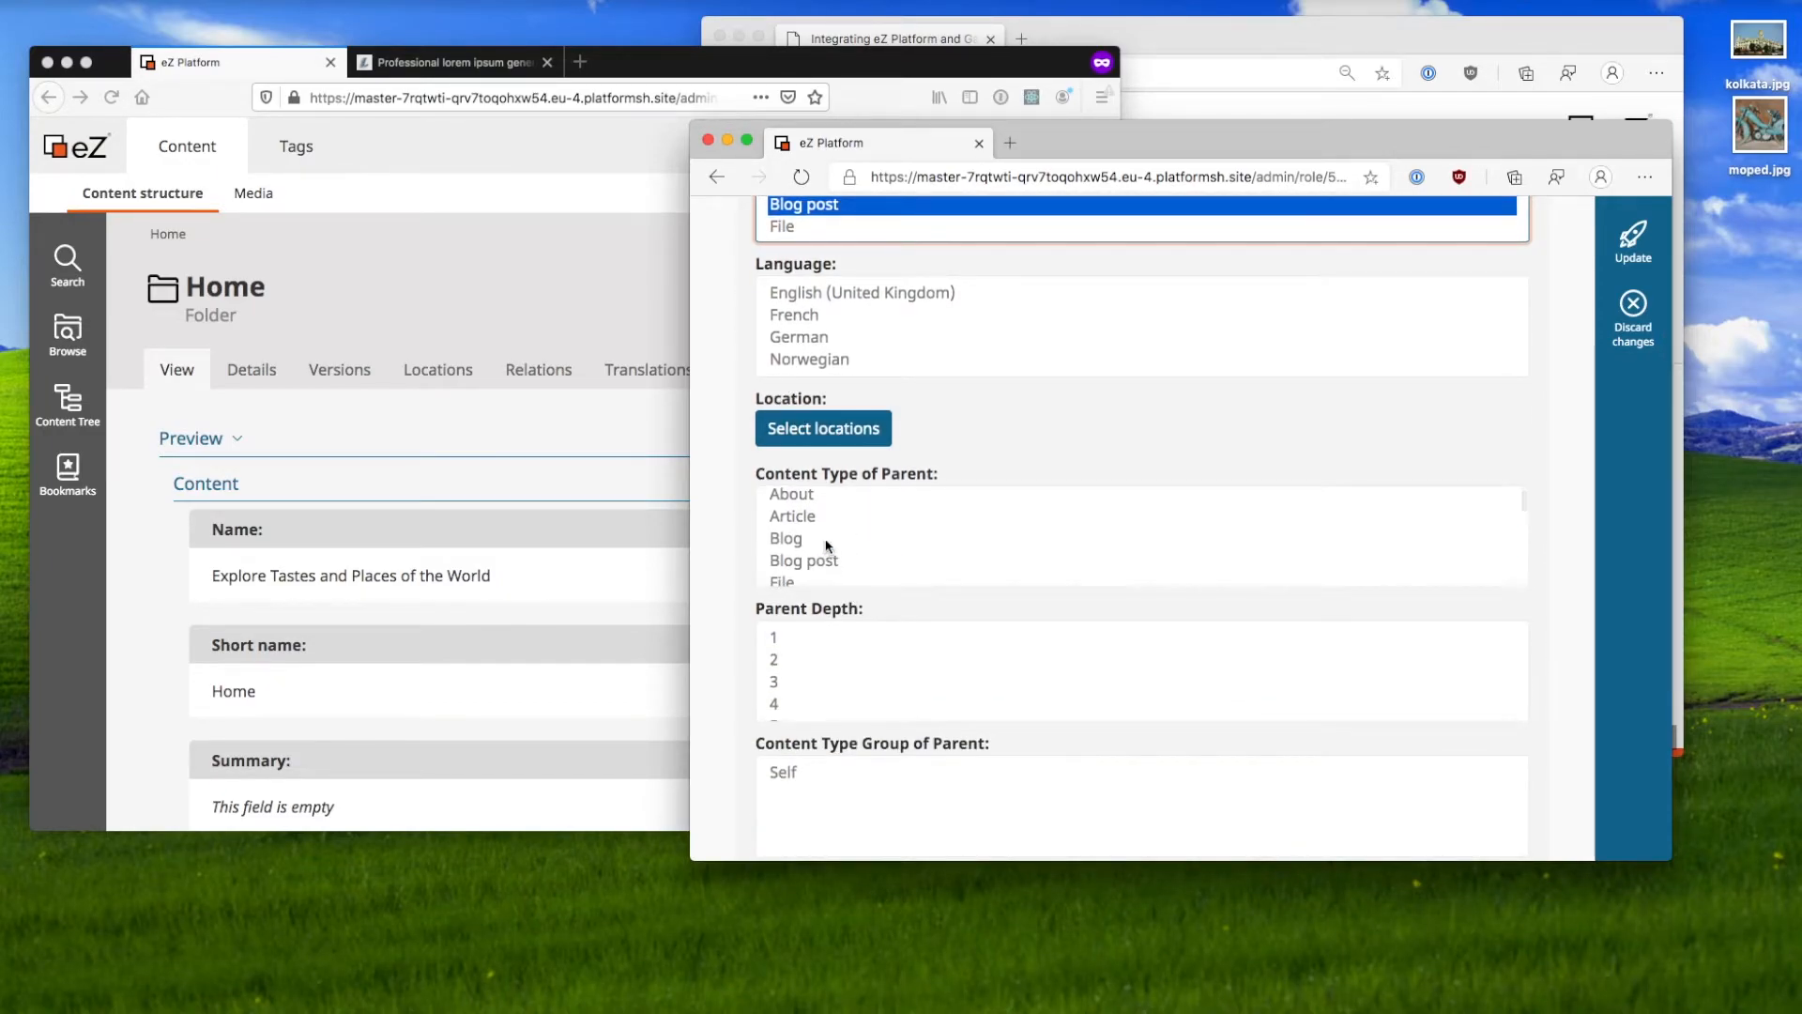
left_click(827, 542)
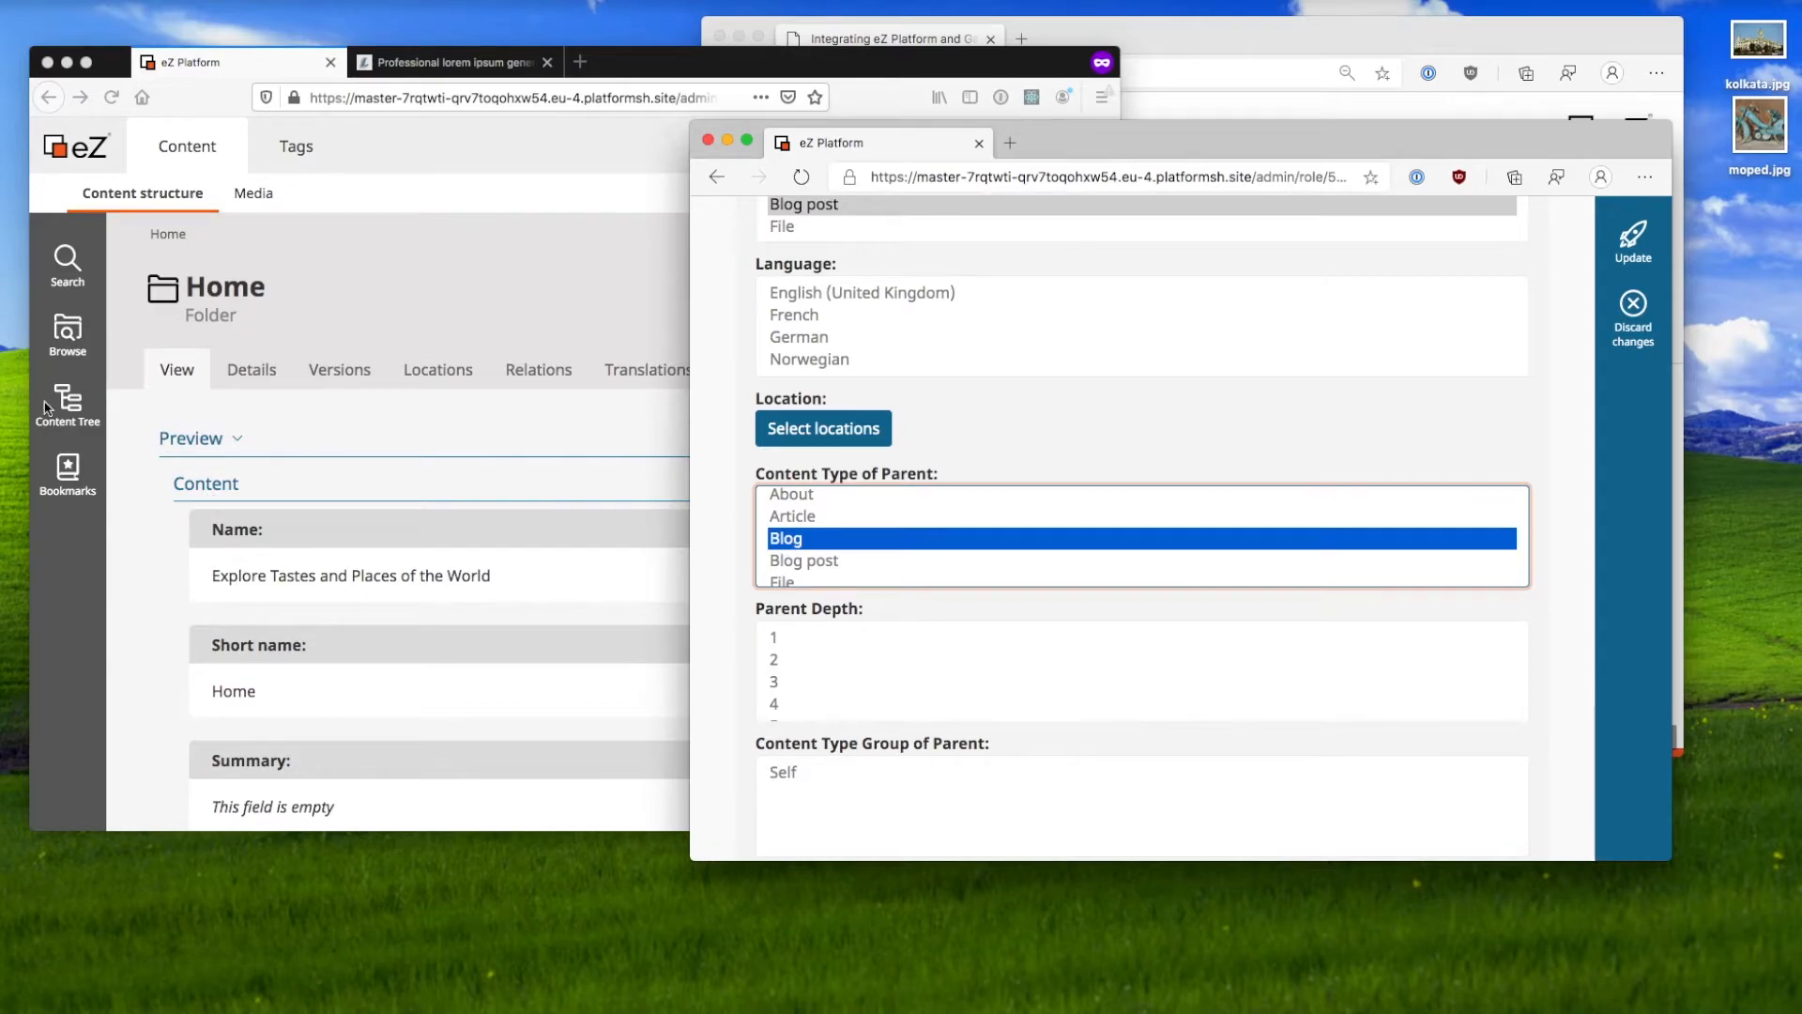
left_click(48, 408)
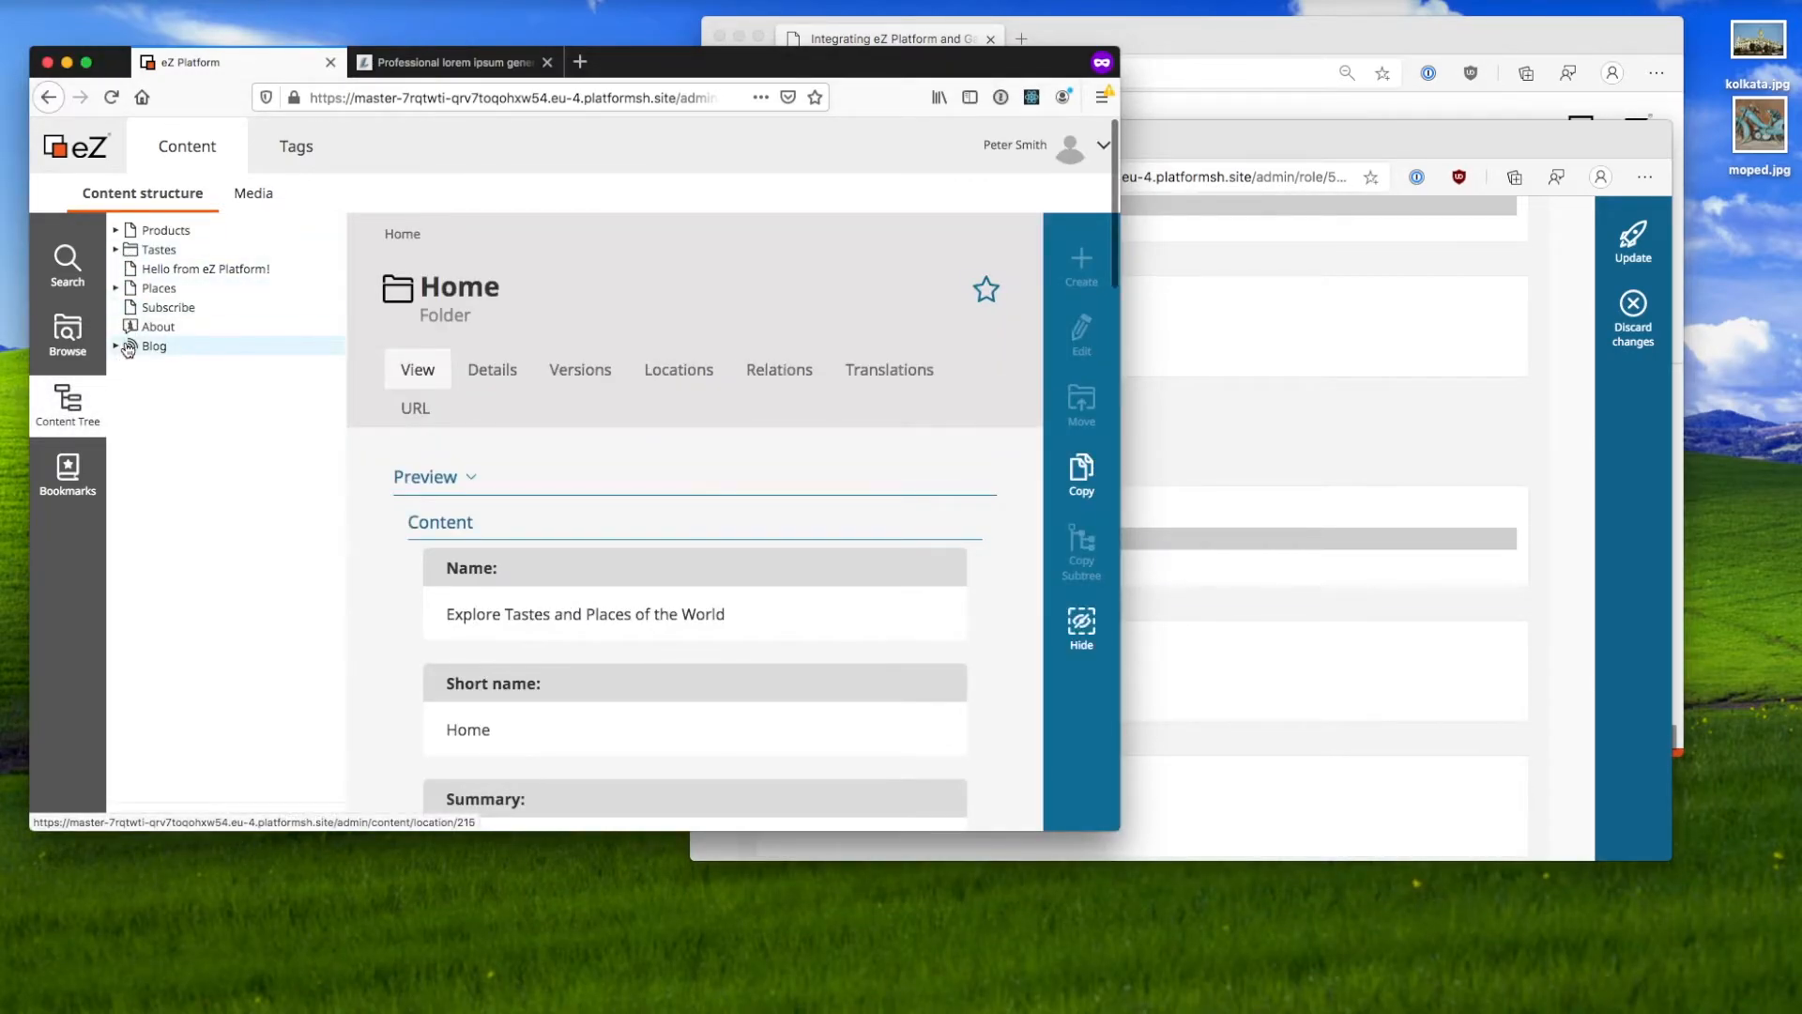
left_click(128, 346)
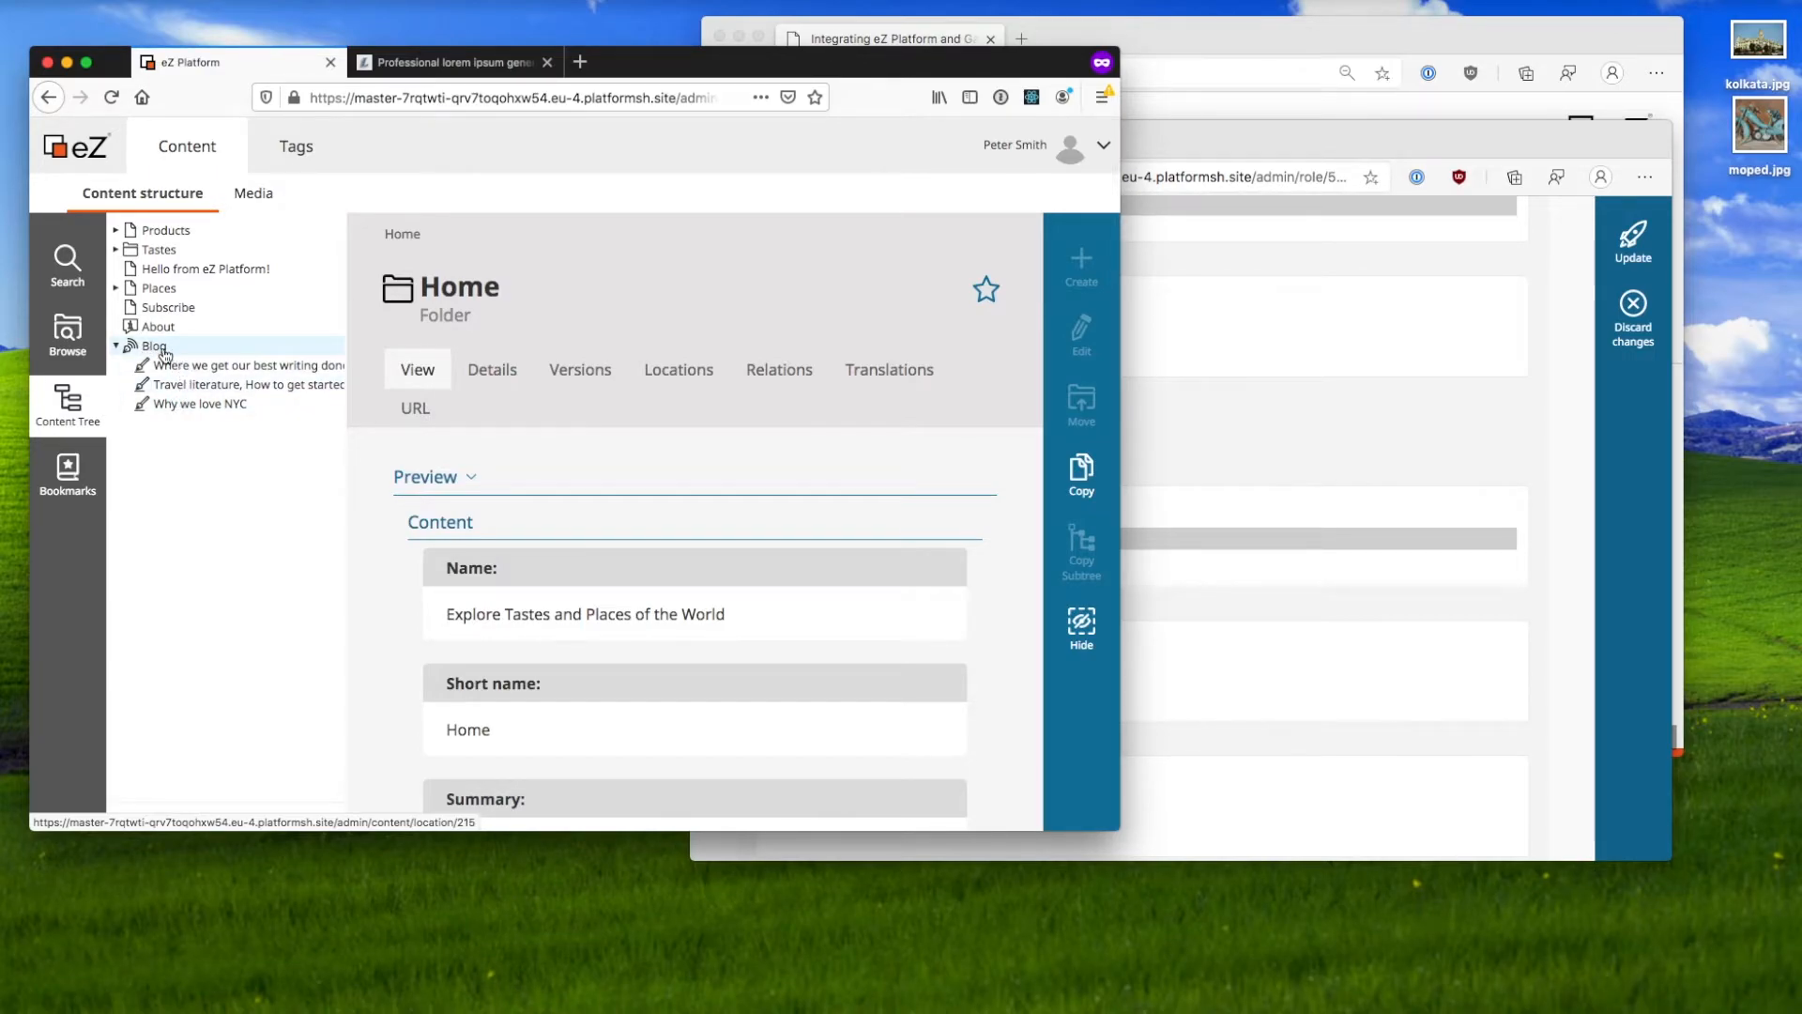
left_click(1237, 668)
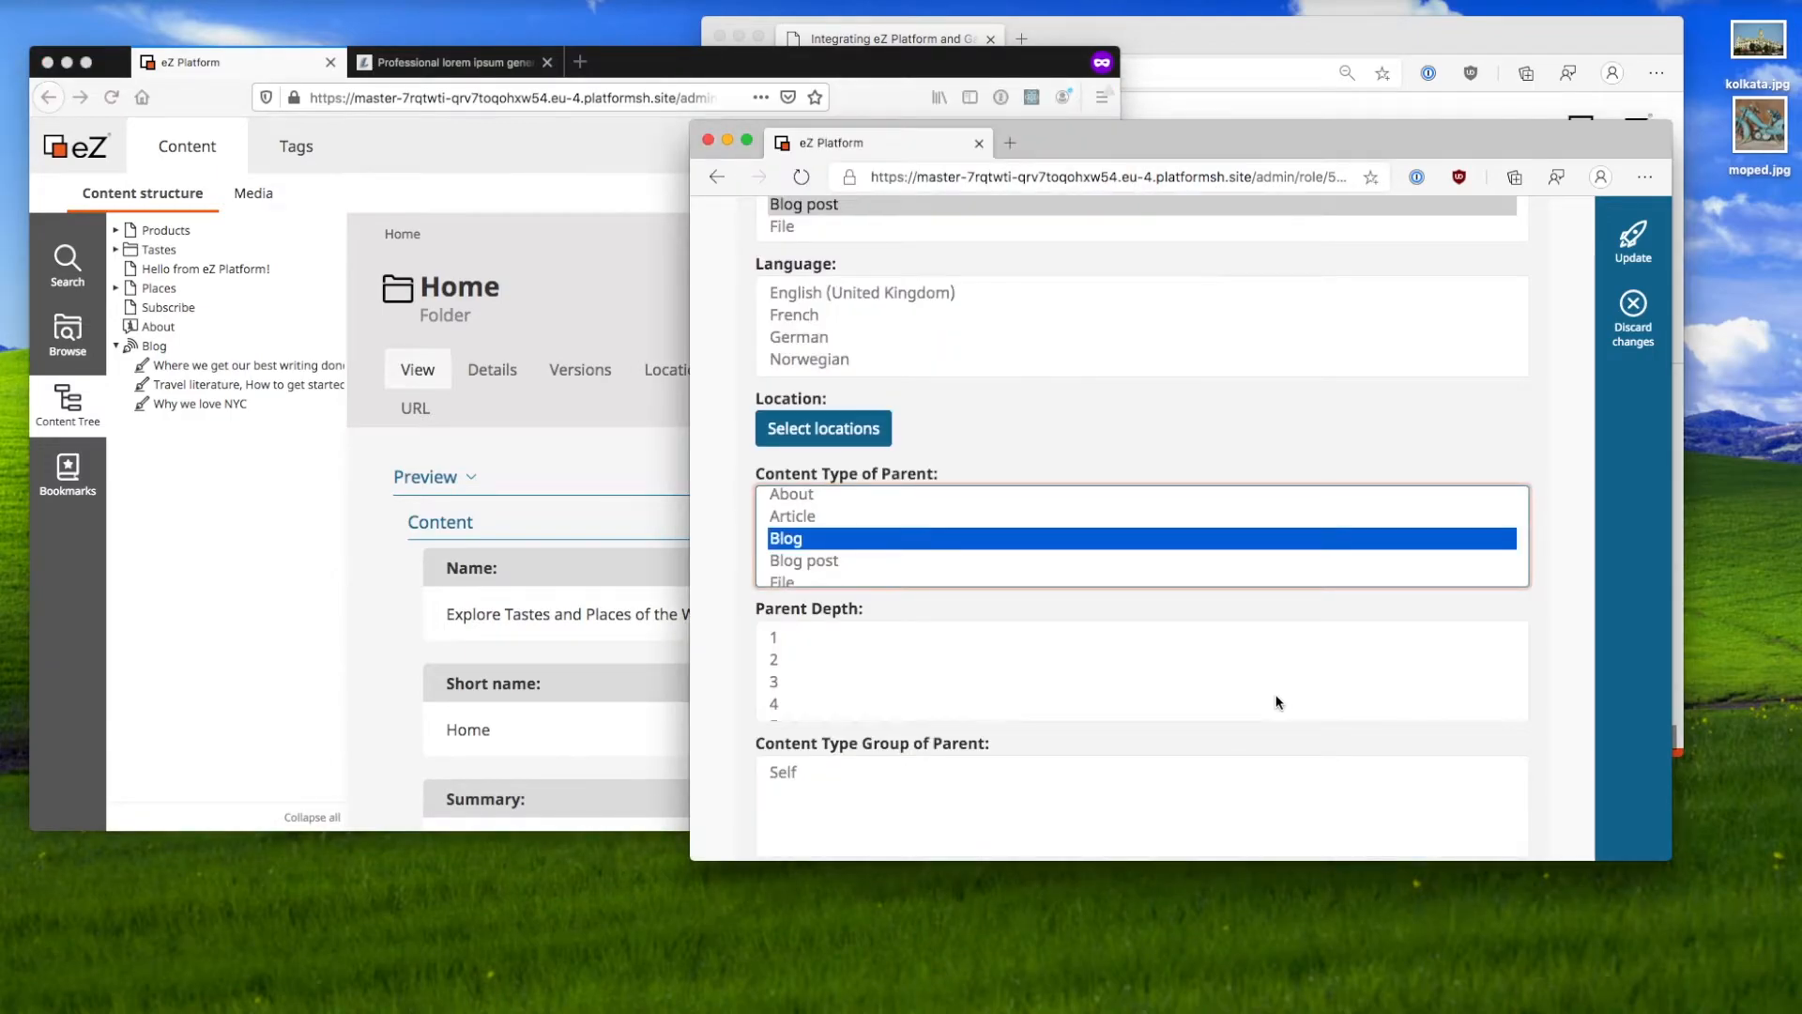
Step: Allow the Standard and Members only sections and save the policy
scroll(738, 711, "down", 3)
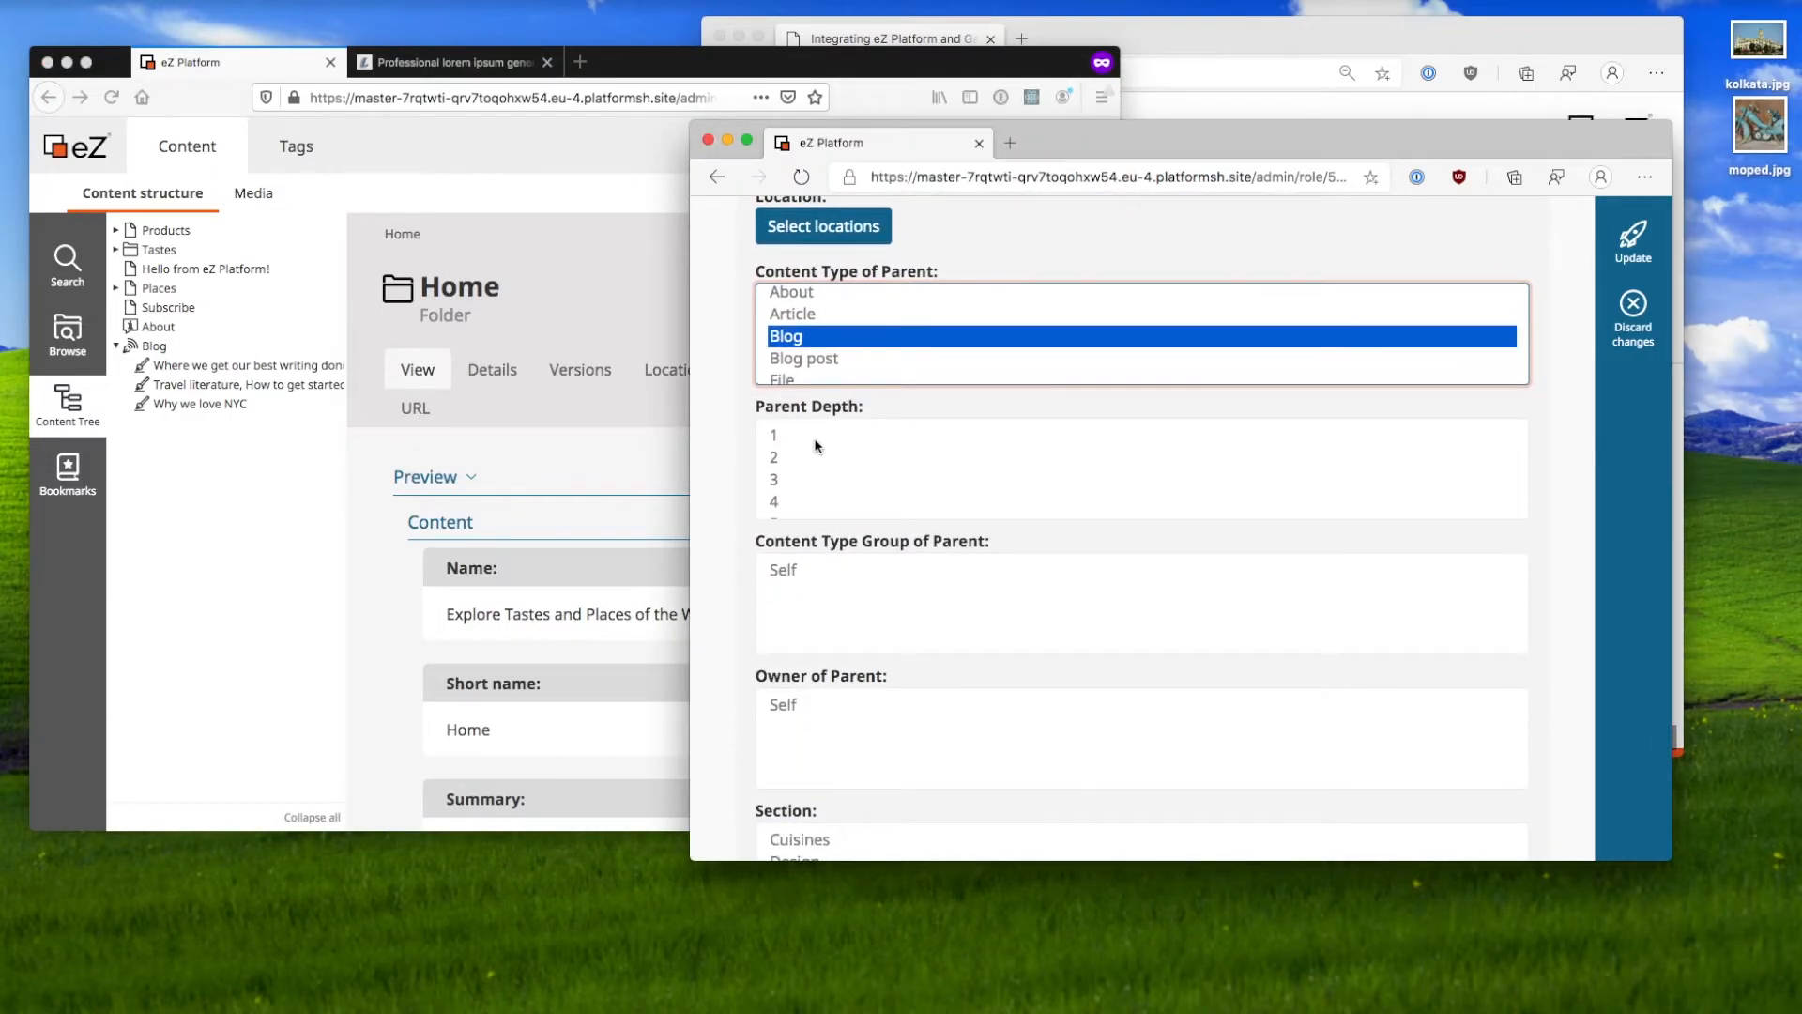
scroll(730, 575, "down", 2)
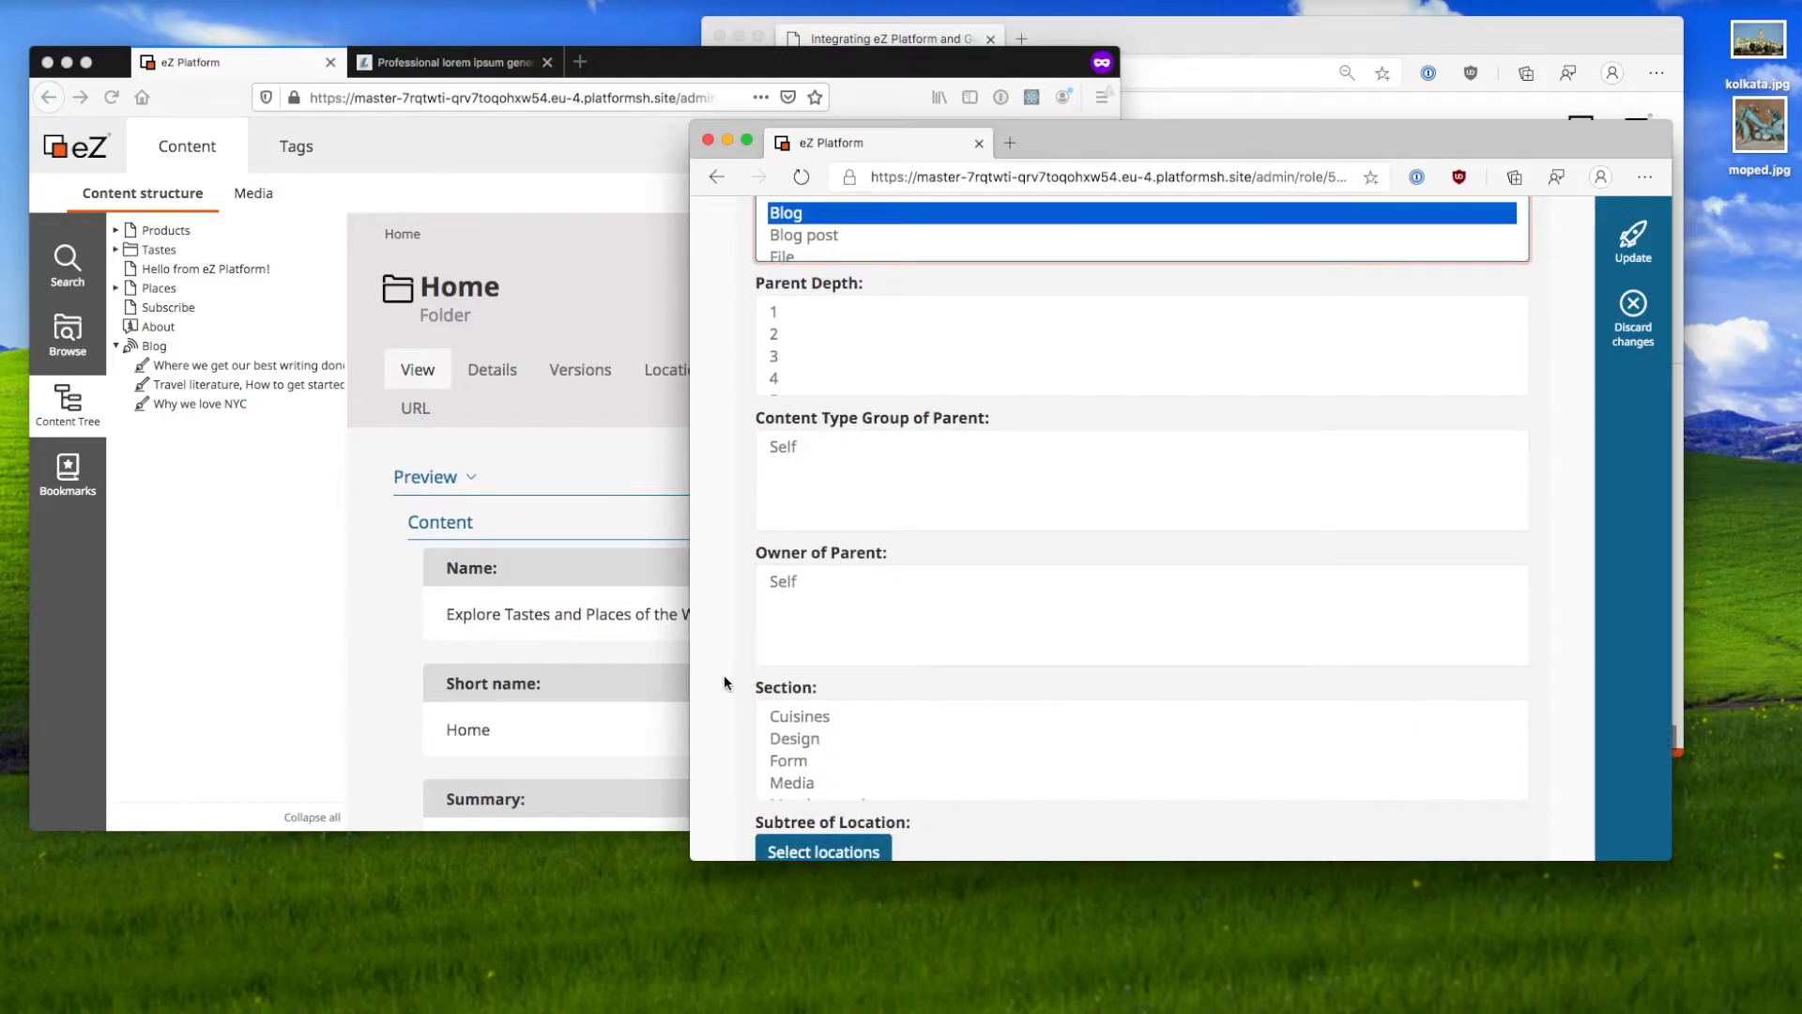
scroll(724, 674, "down", 1)
scroll(857, 670, "down", 2)
scroll(859, 671, "down", 1)
left_click(848, 680)
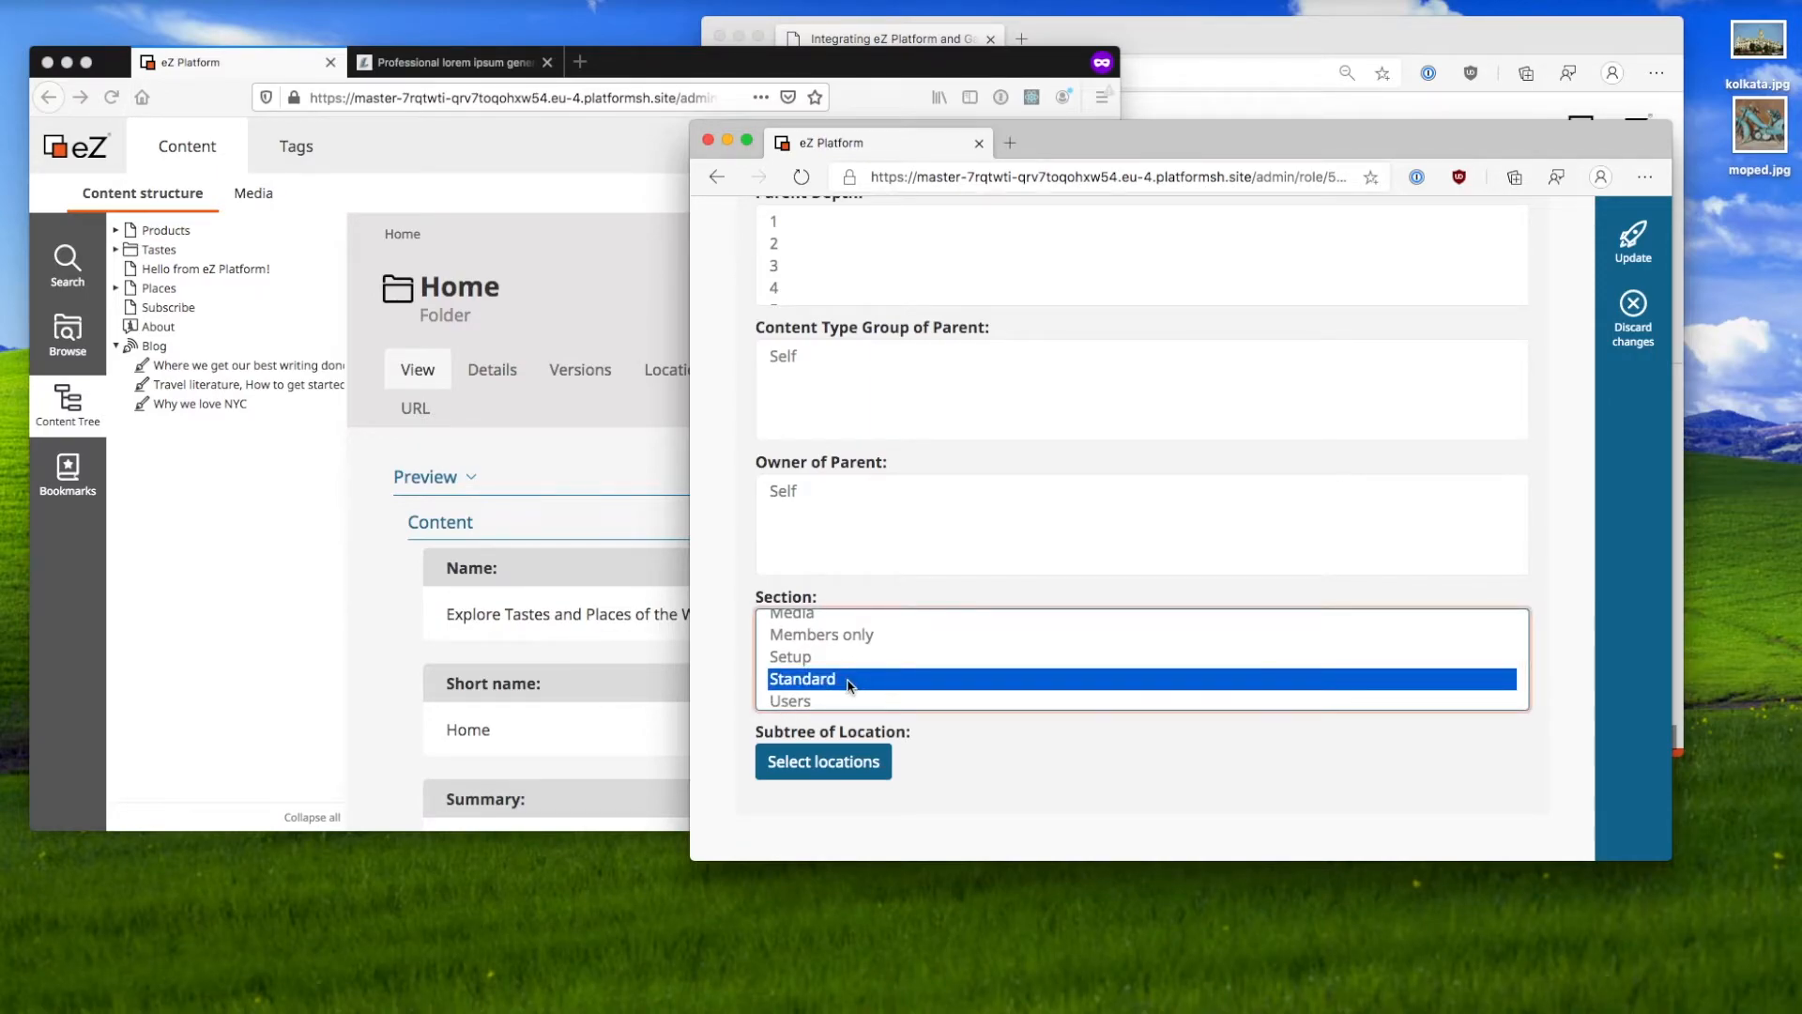
left_click(865, 638, "super")
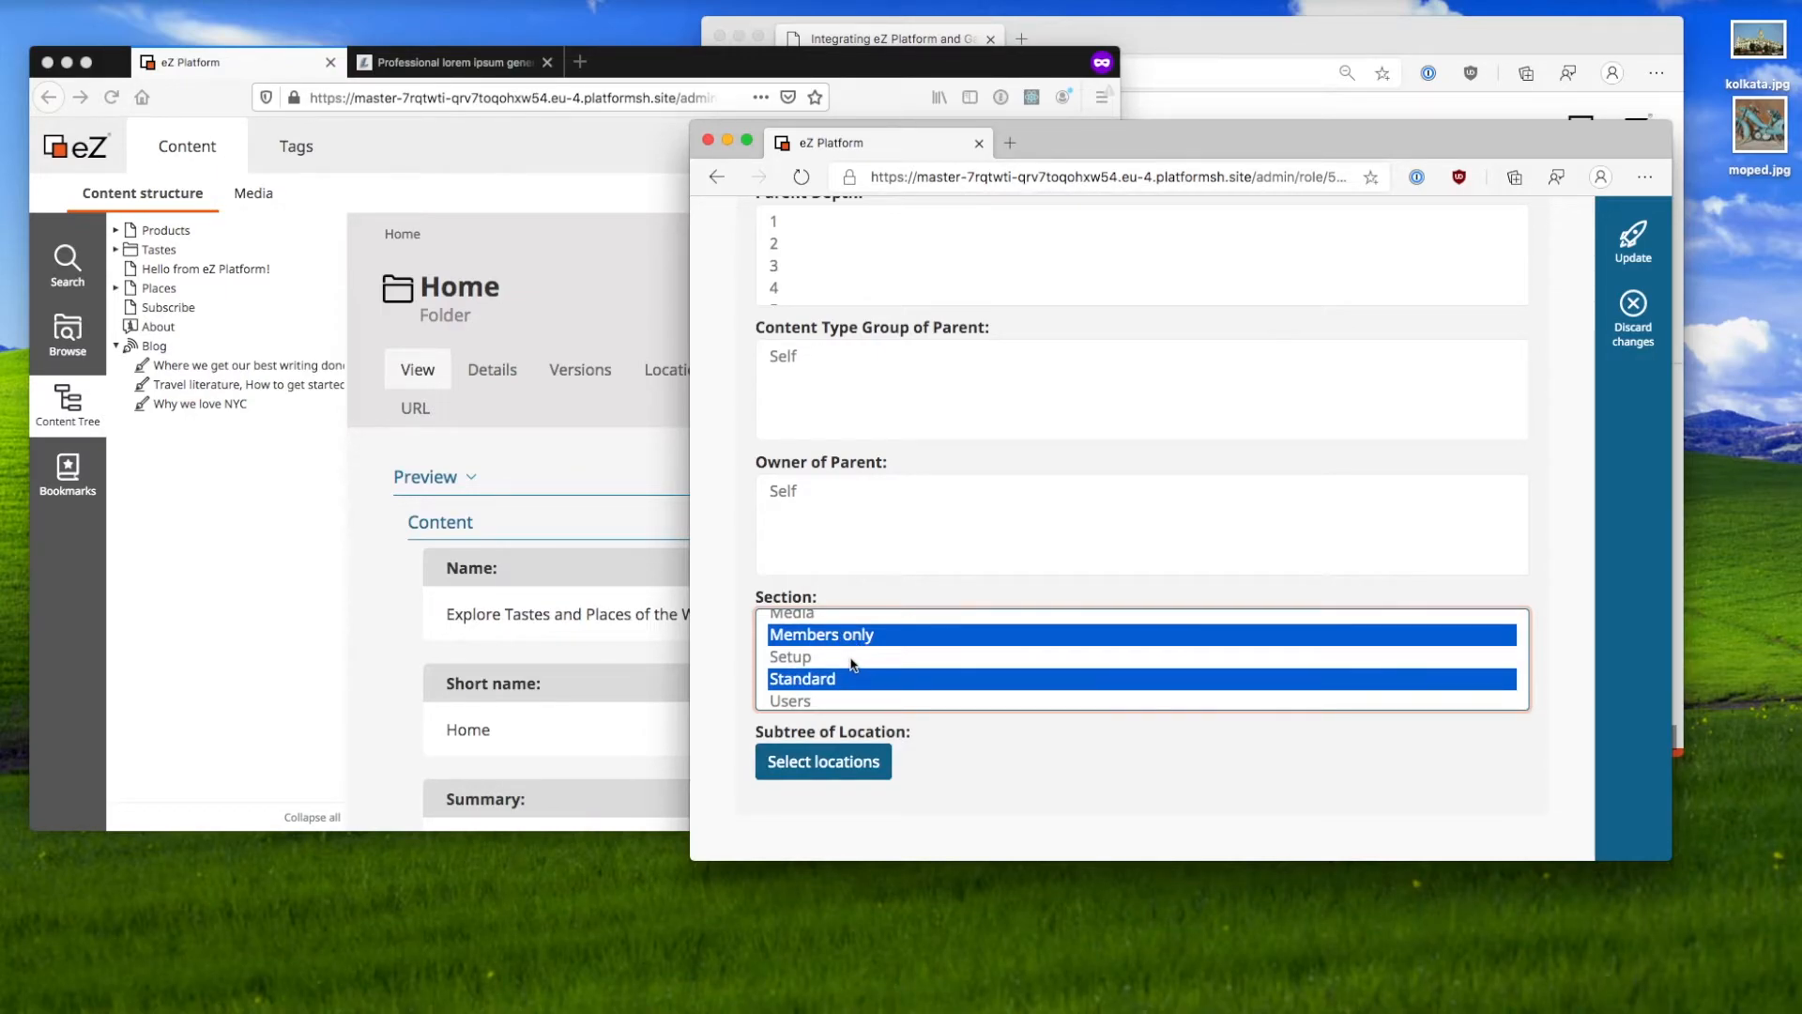
left_click(1645, 256)
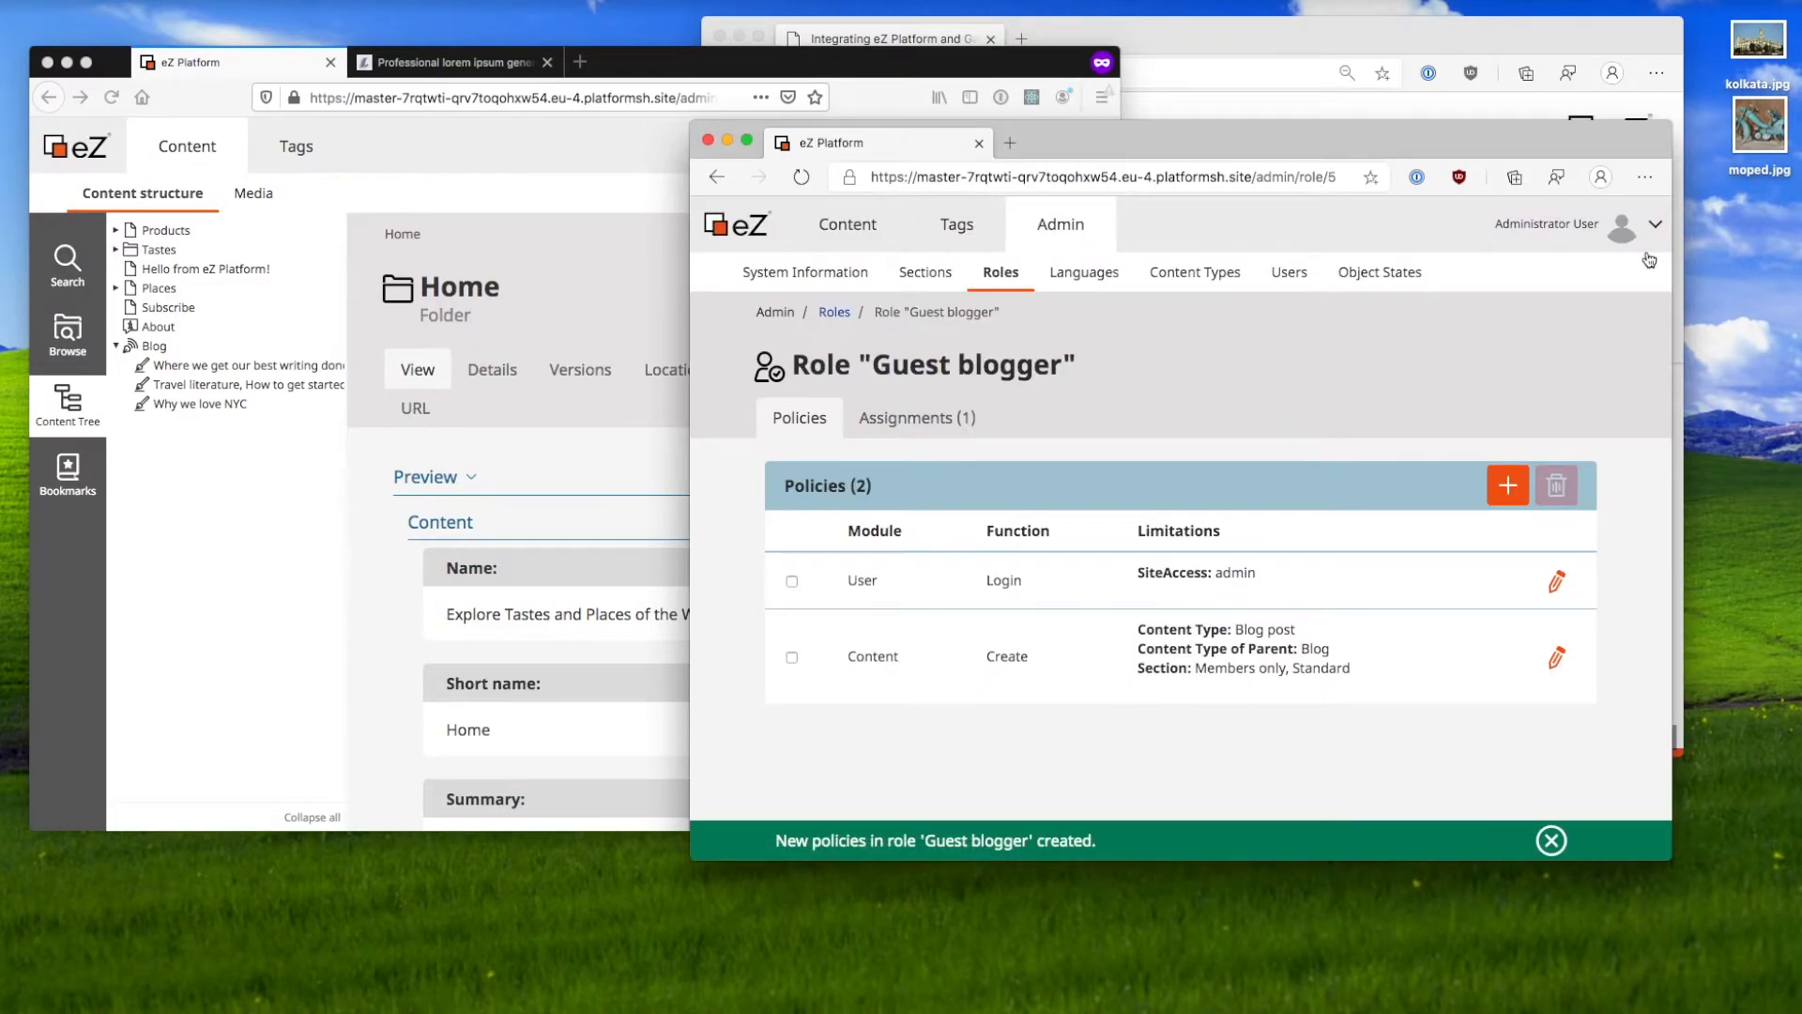
left_click(607, 294)
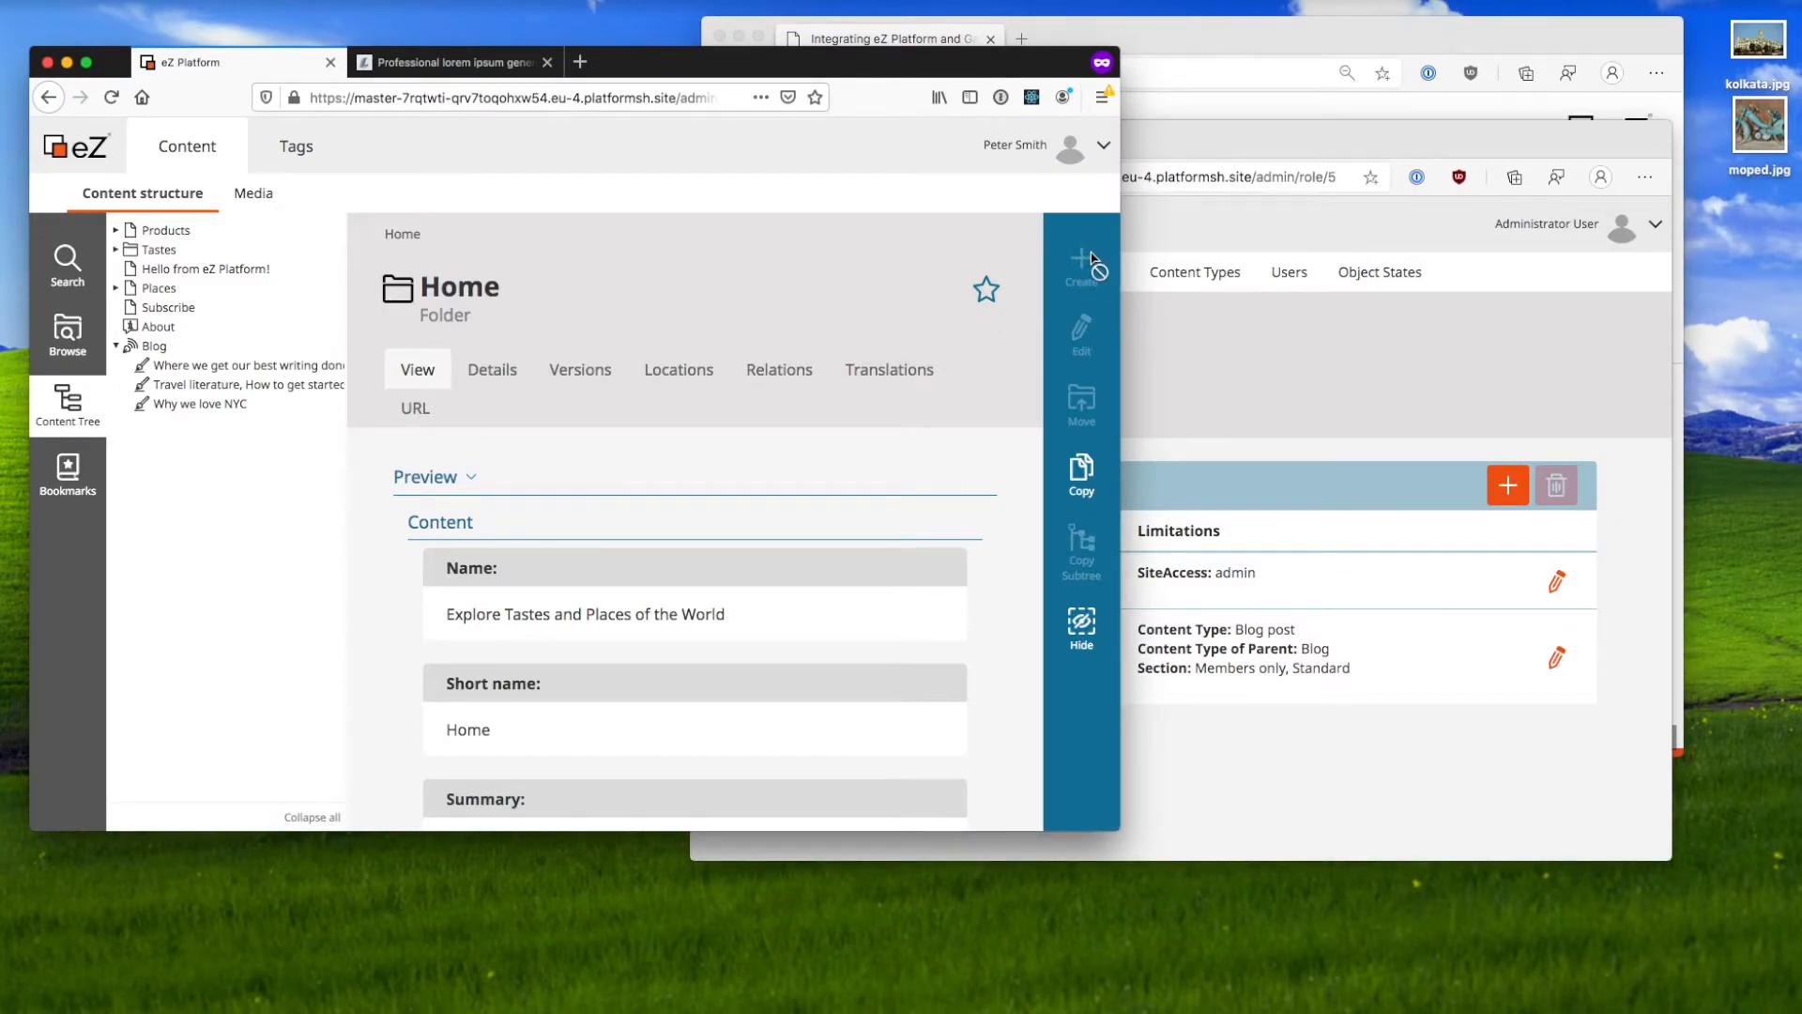
Step: As the guest, create a Blog post in English (United Kingdom) inside the Blog folder
left_click(154, 346)
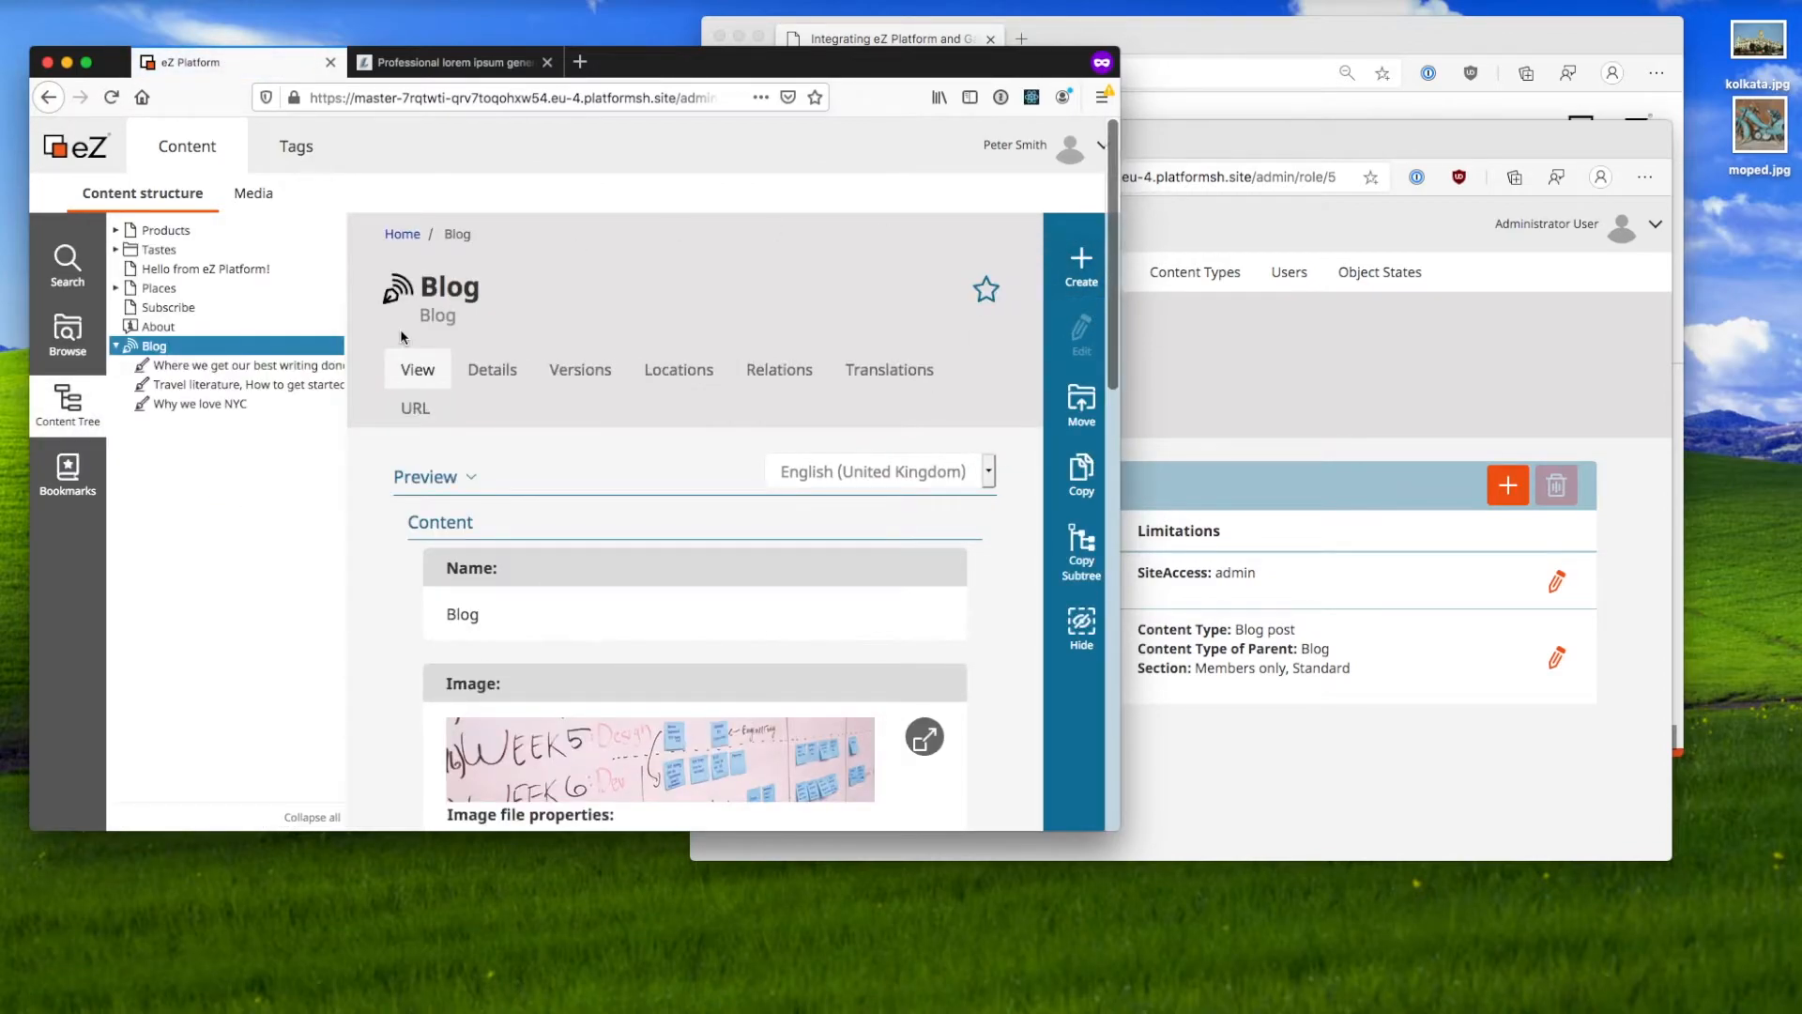
left_click(1071, 267)
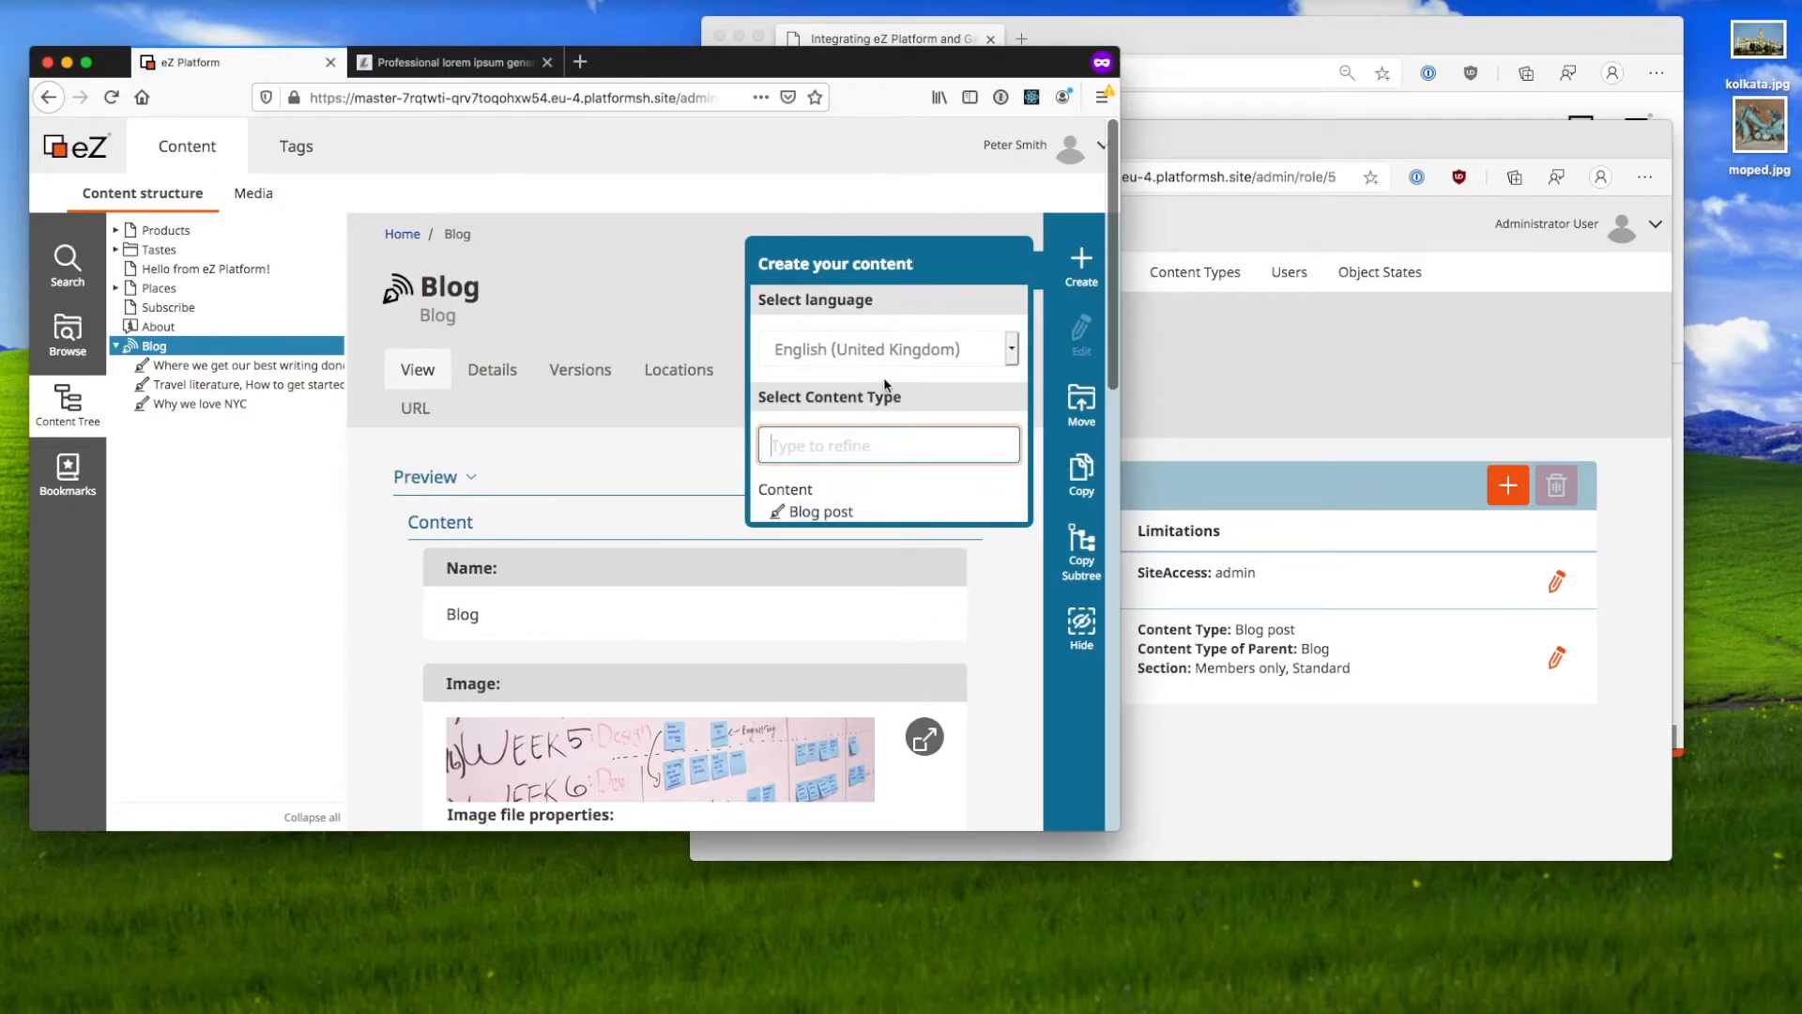
left_click(905, 345)
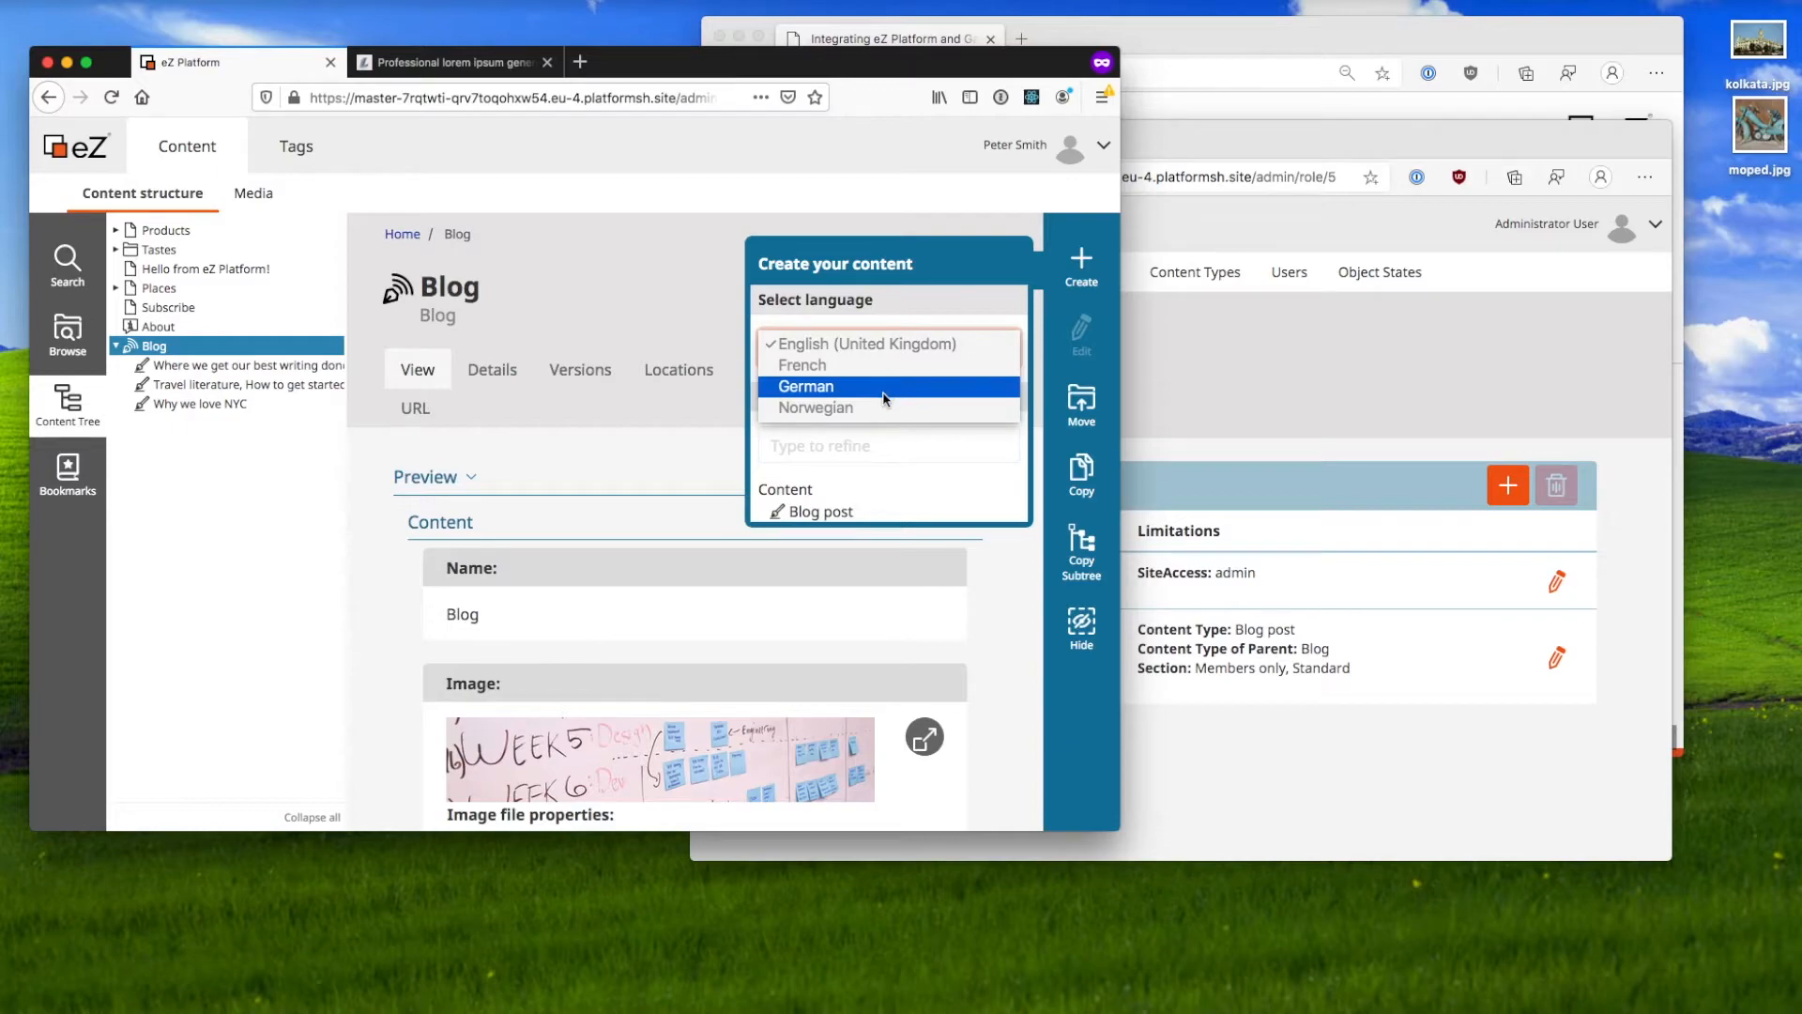
left_click(899, 351)
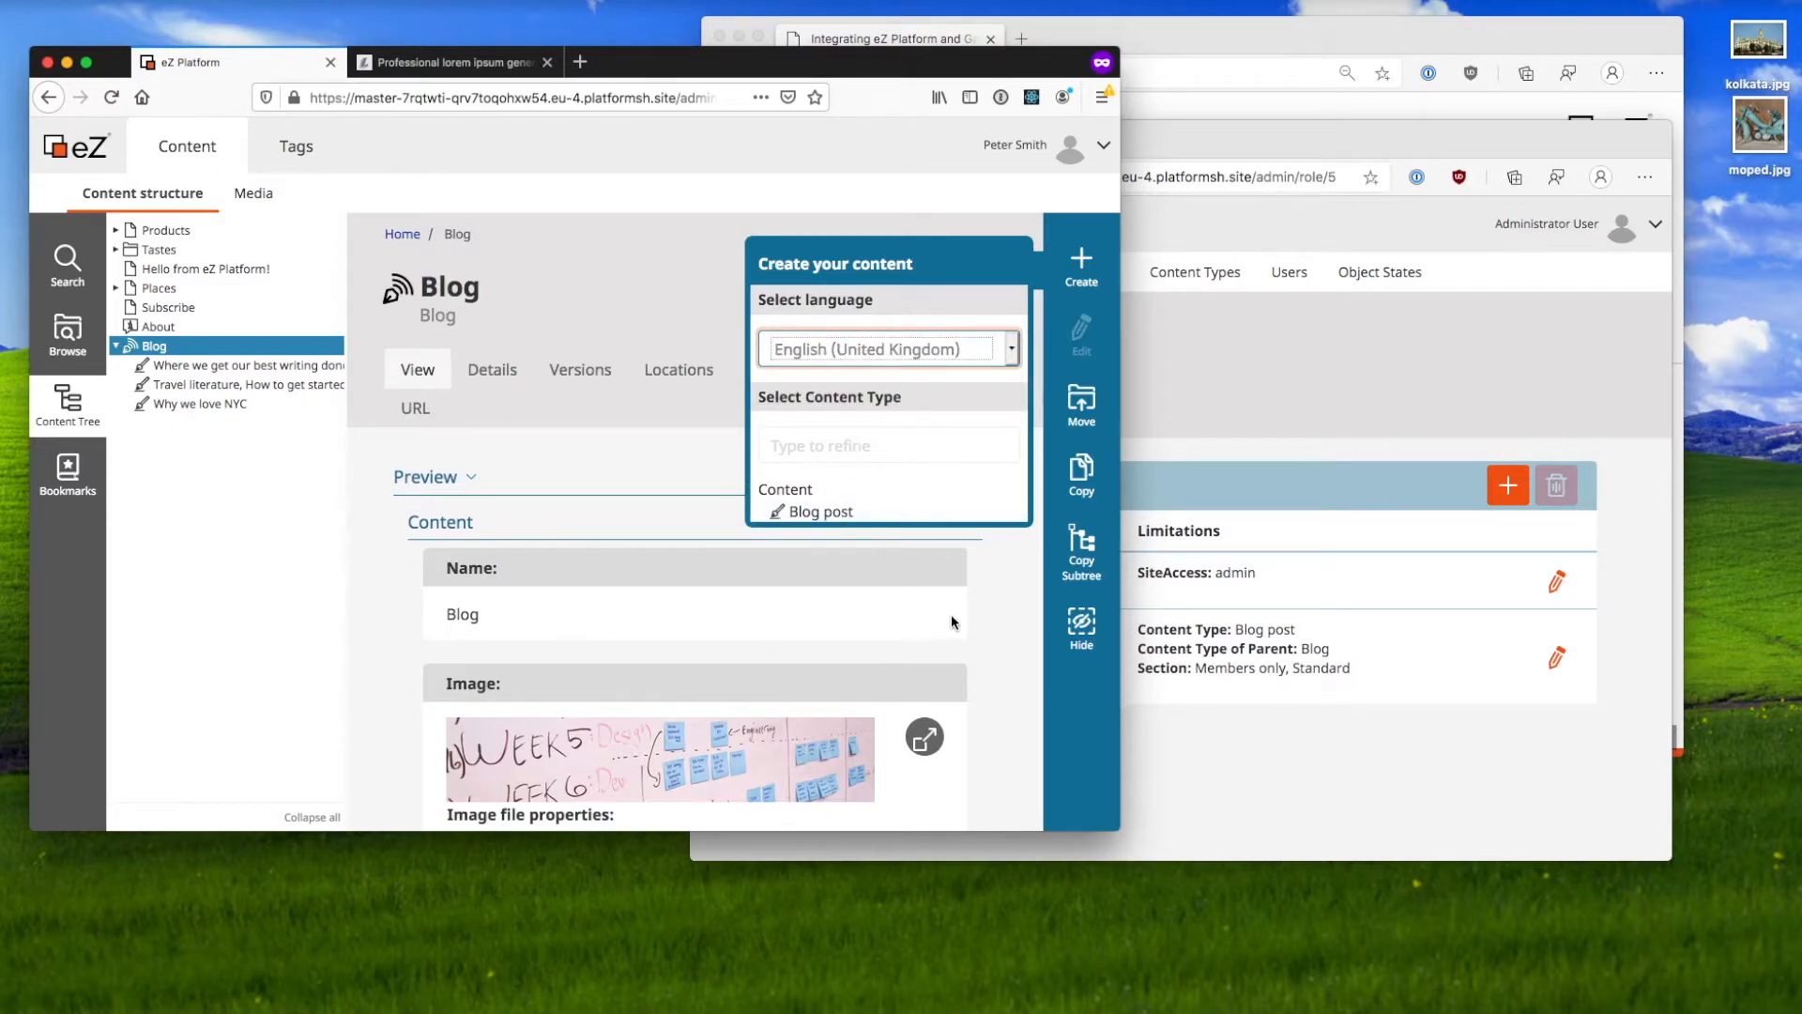
left_click(885, 514)
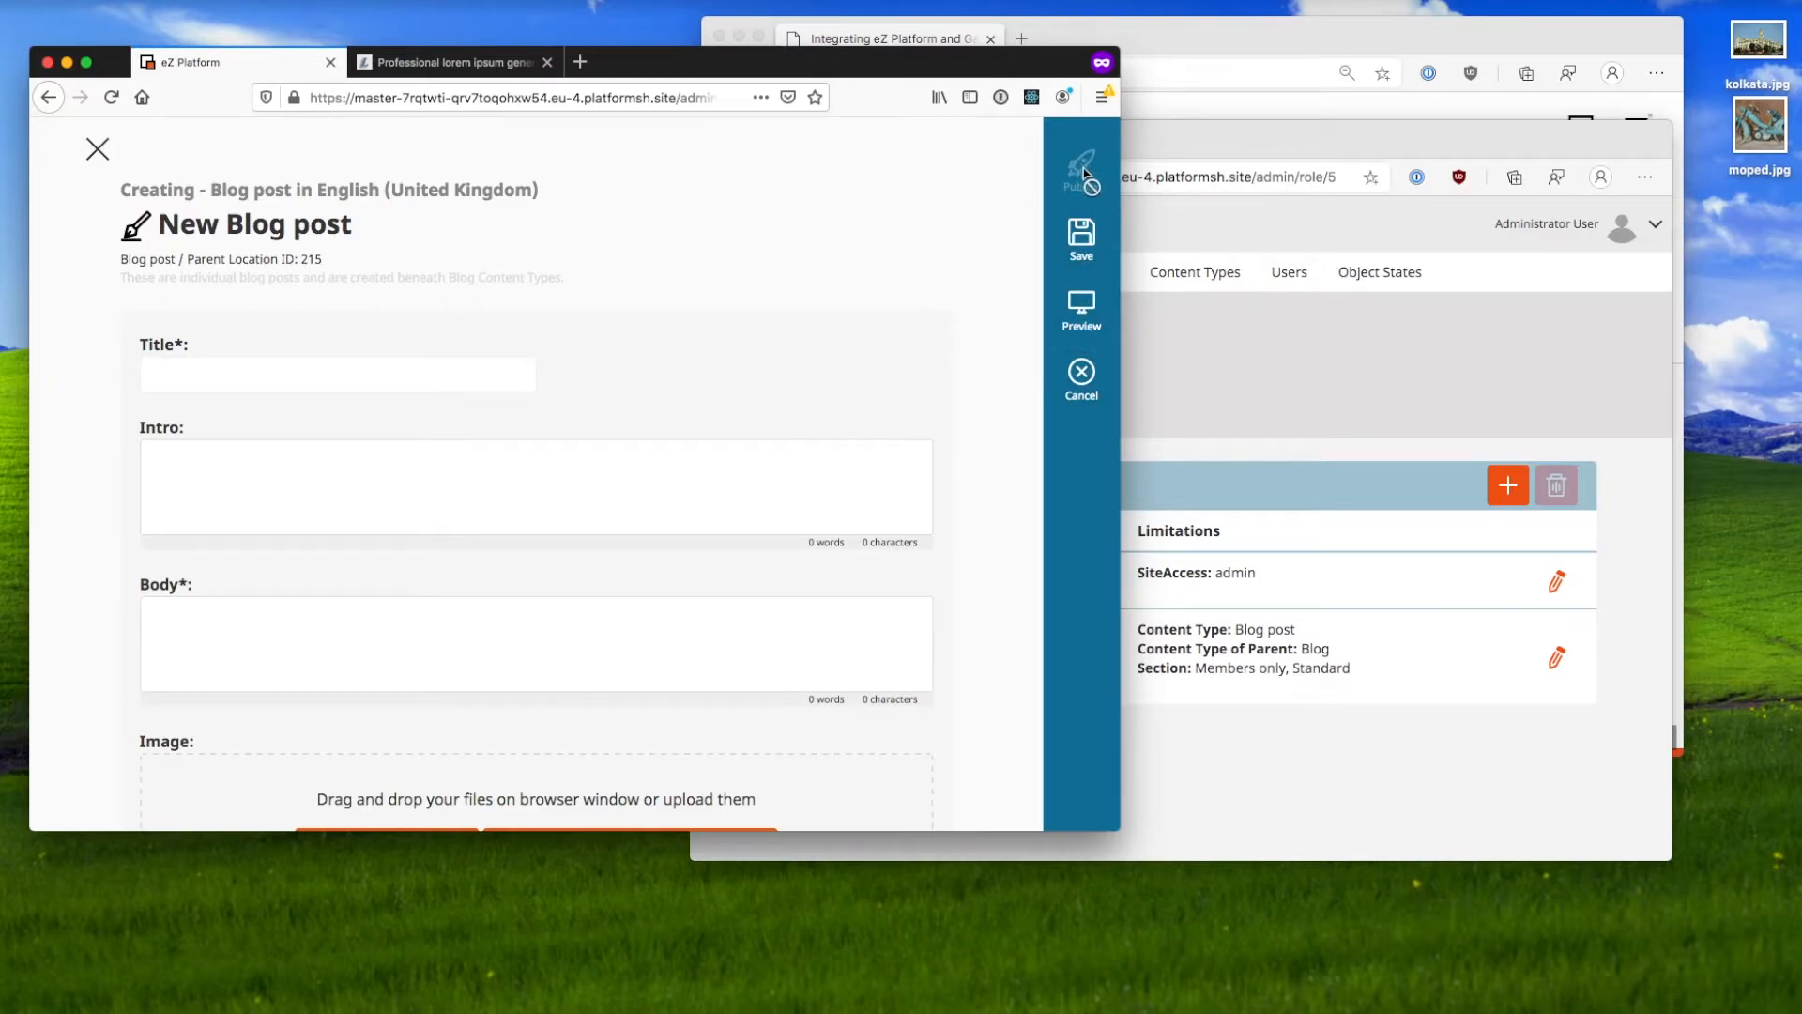
Step: Add a new Content / Publish policy to the Guest blogger role
left_click(1224, 329)
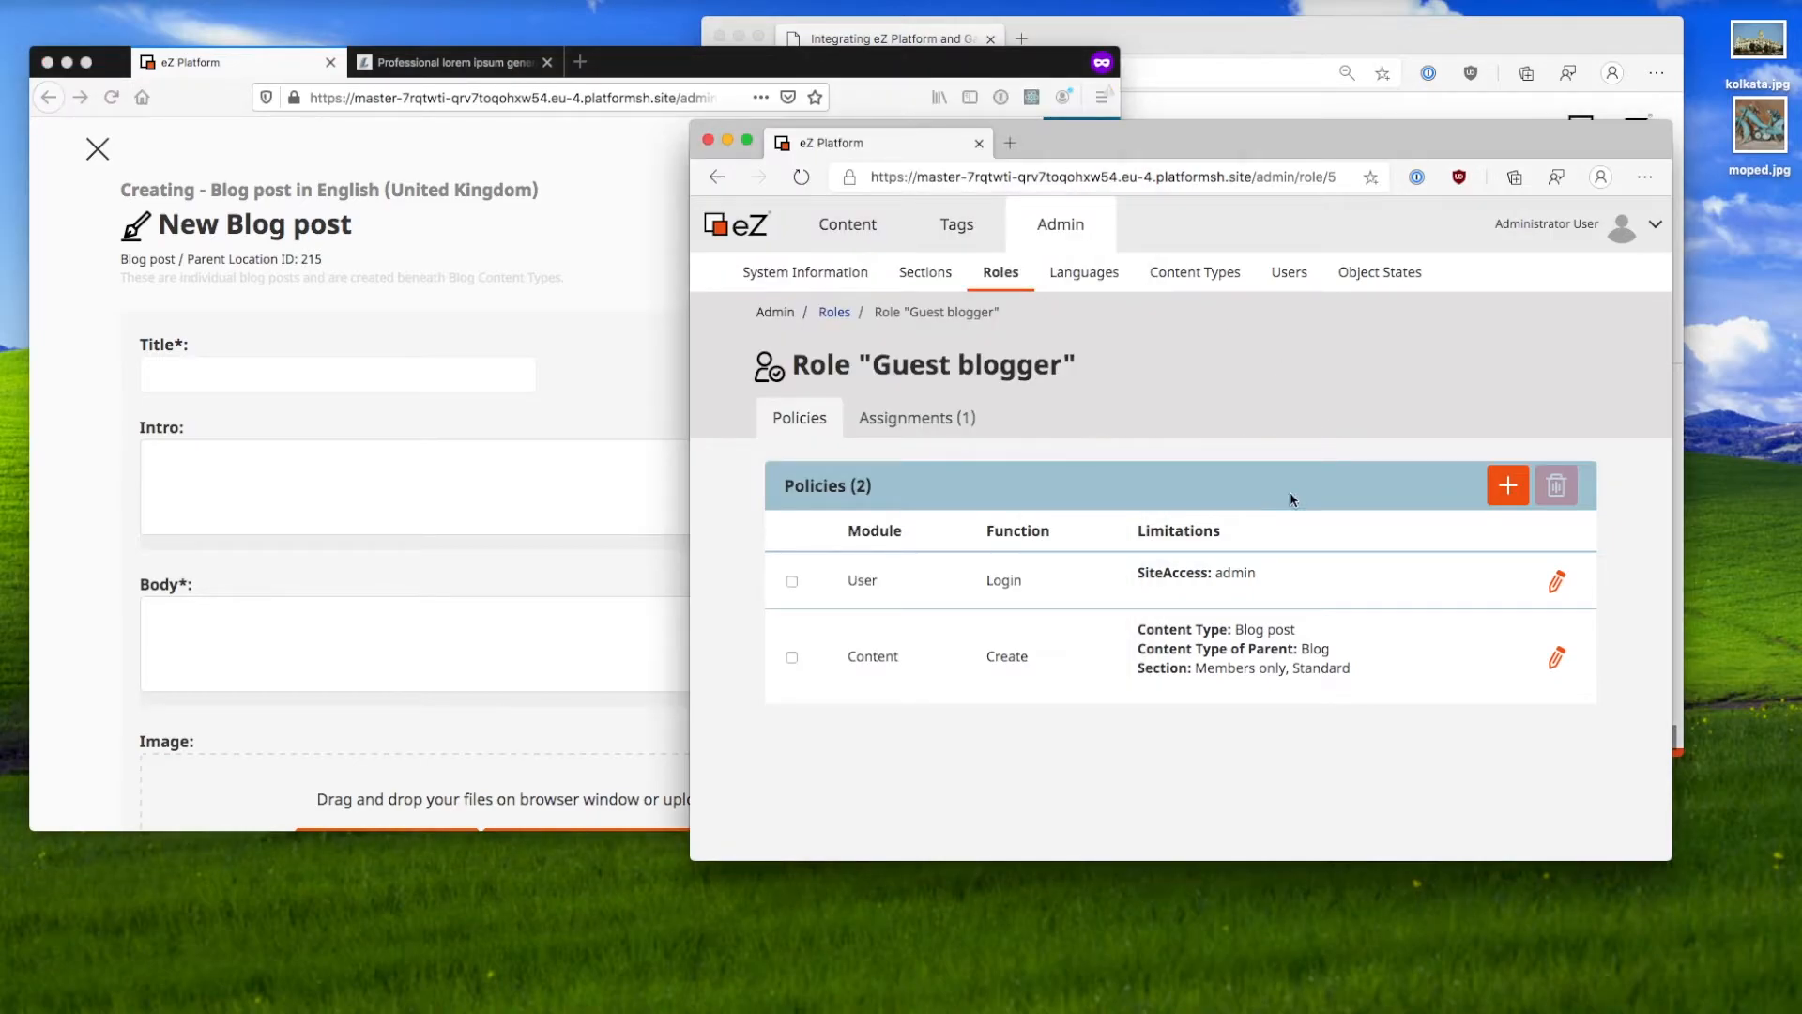
left_click(1508, 485)
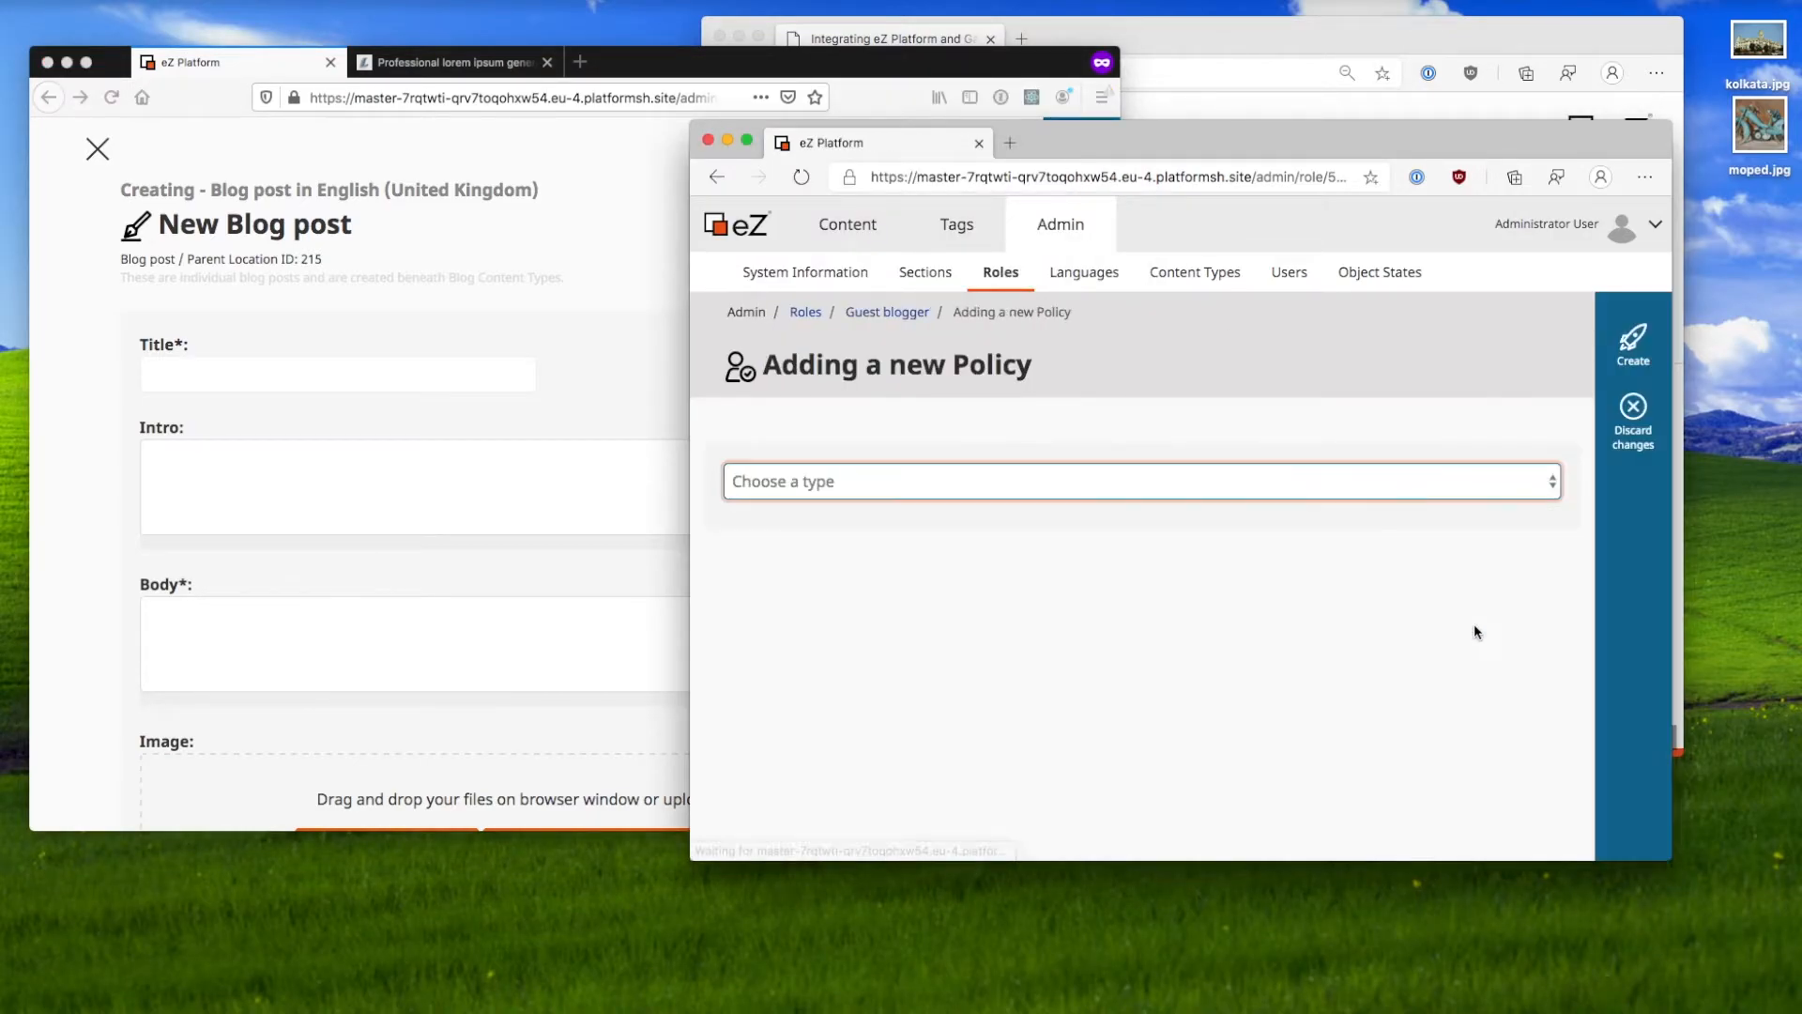
left_click(1311, 487)
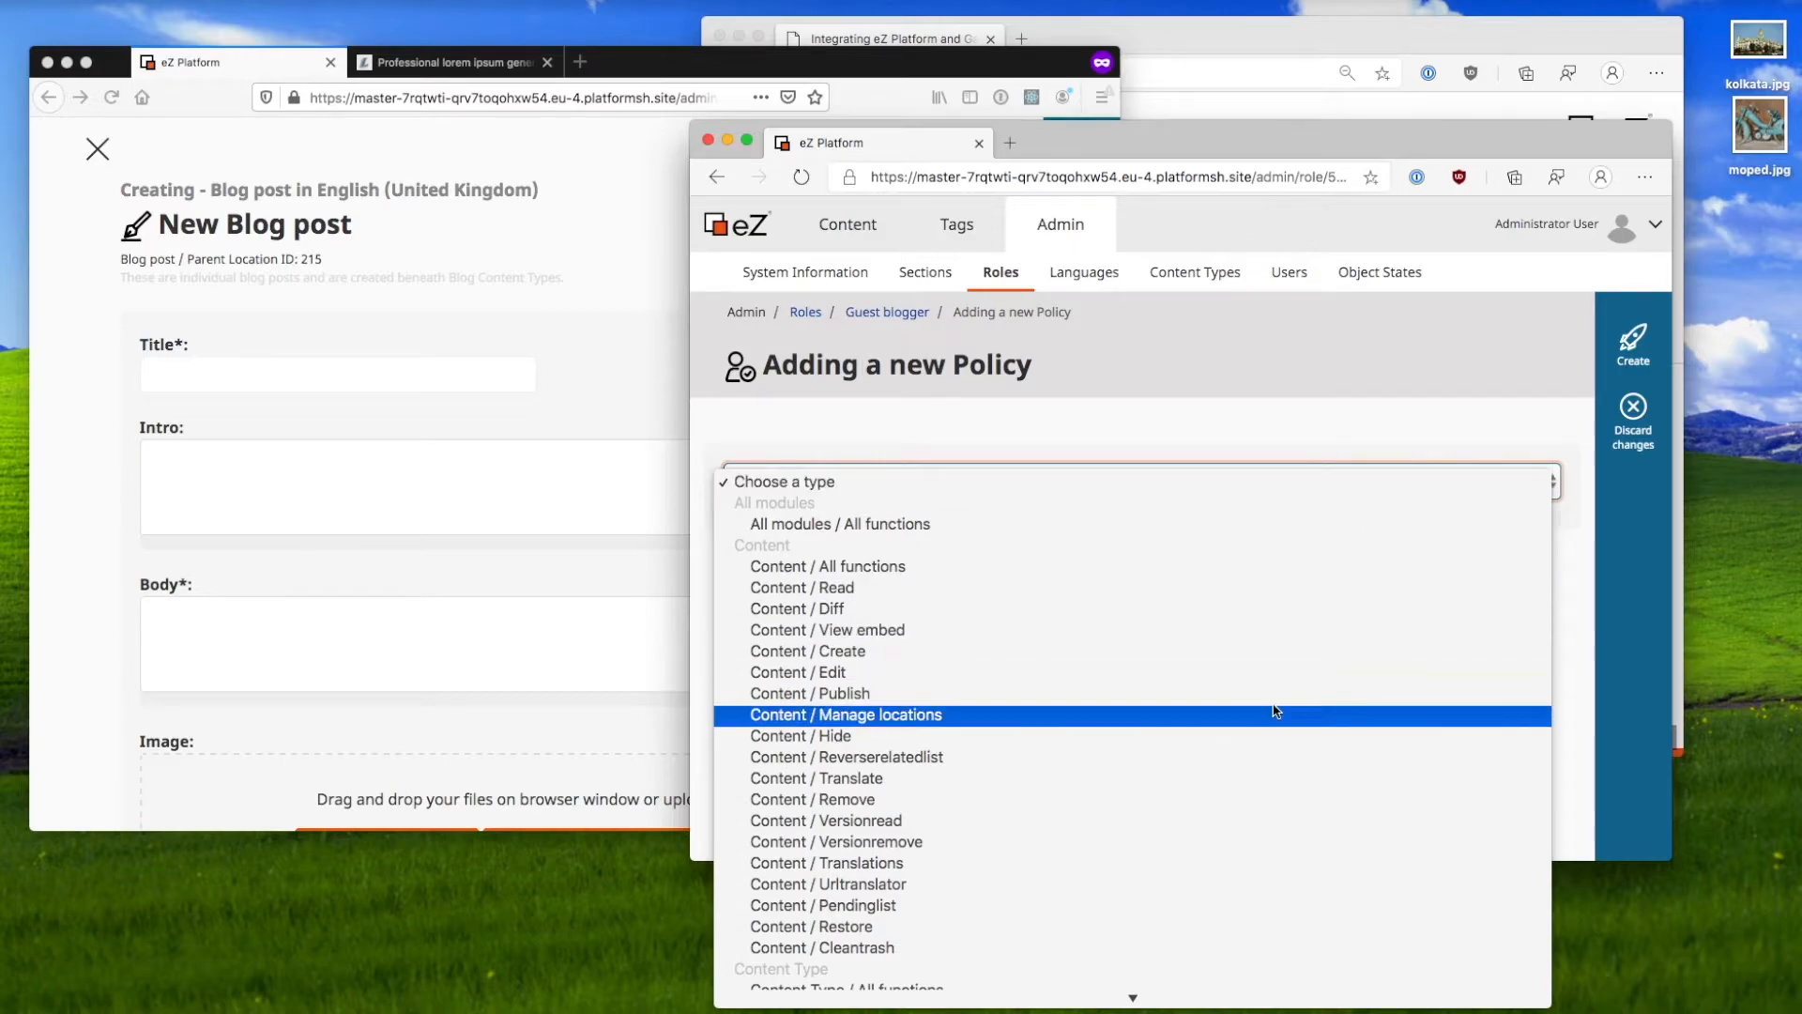
scroll(1275, 710, "down", 2)
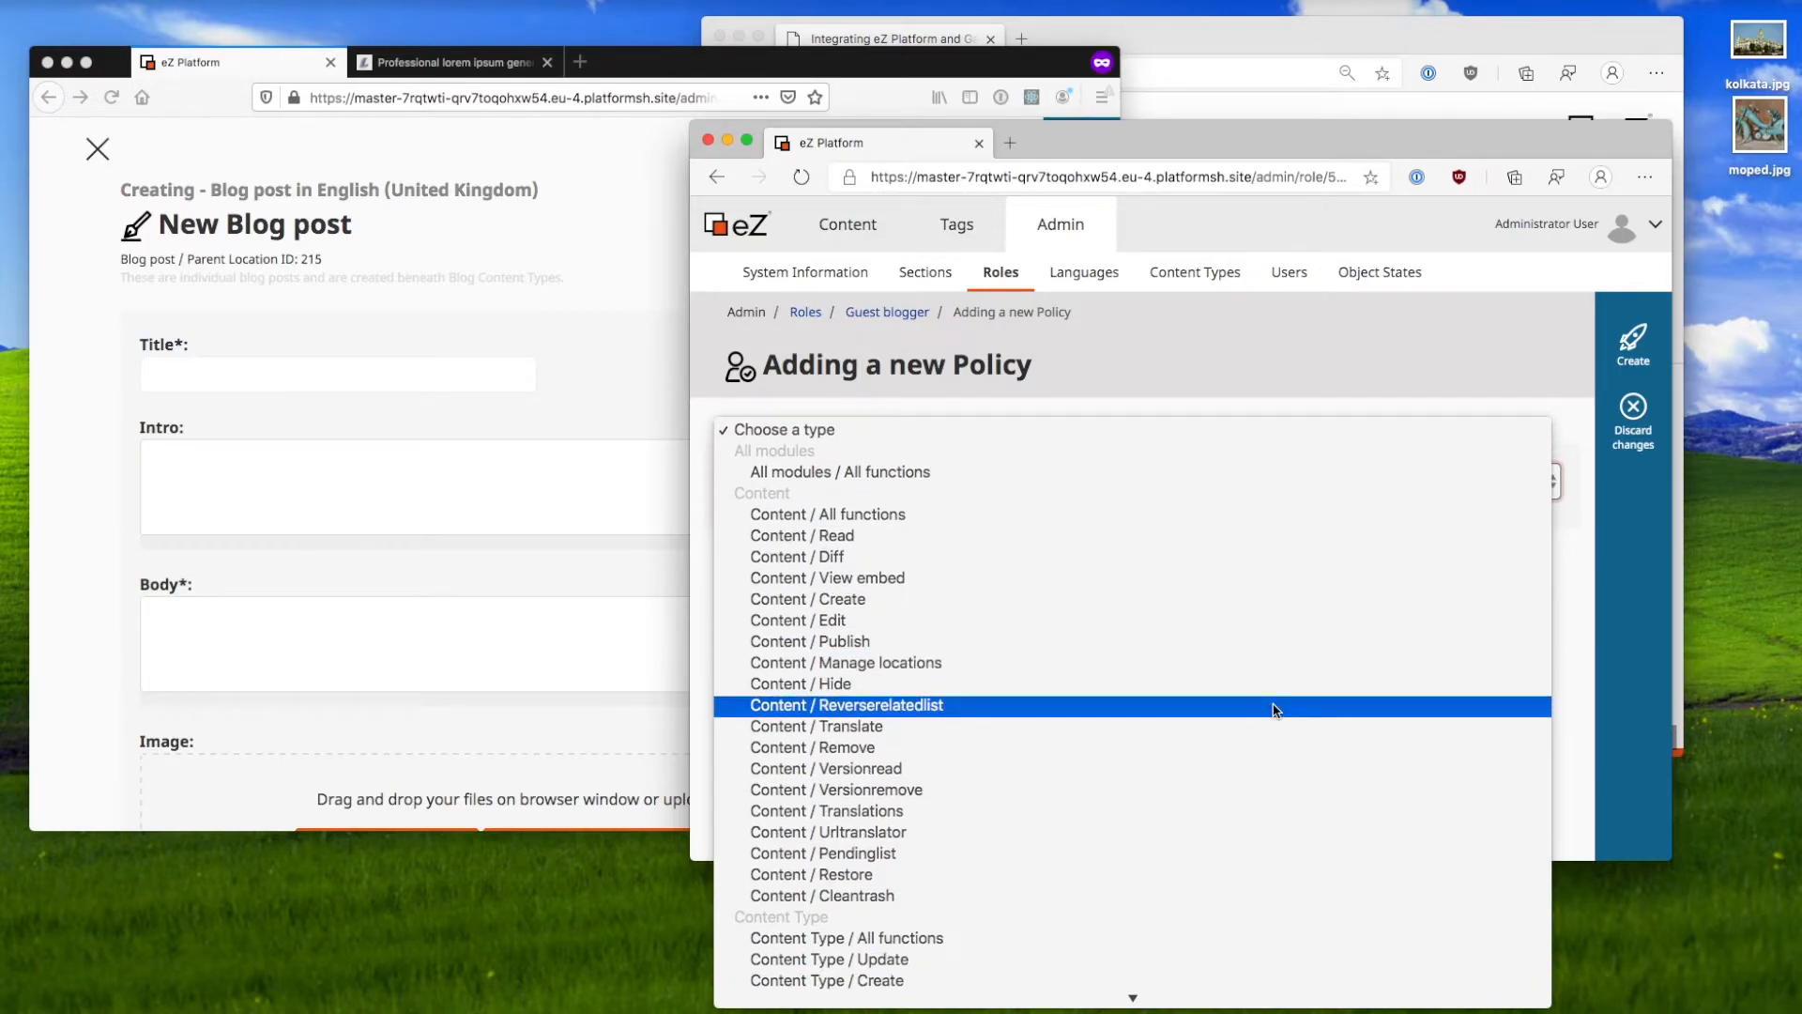
left_click(1259, 643)
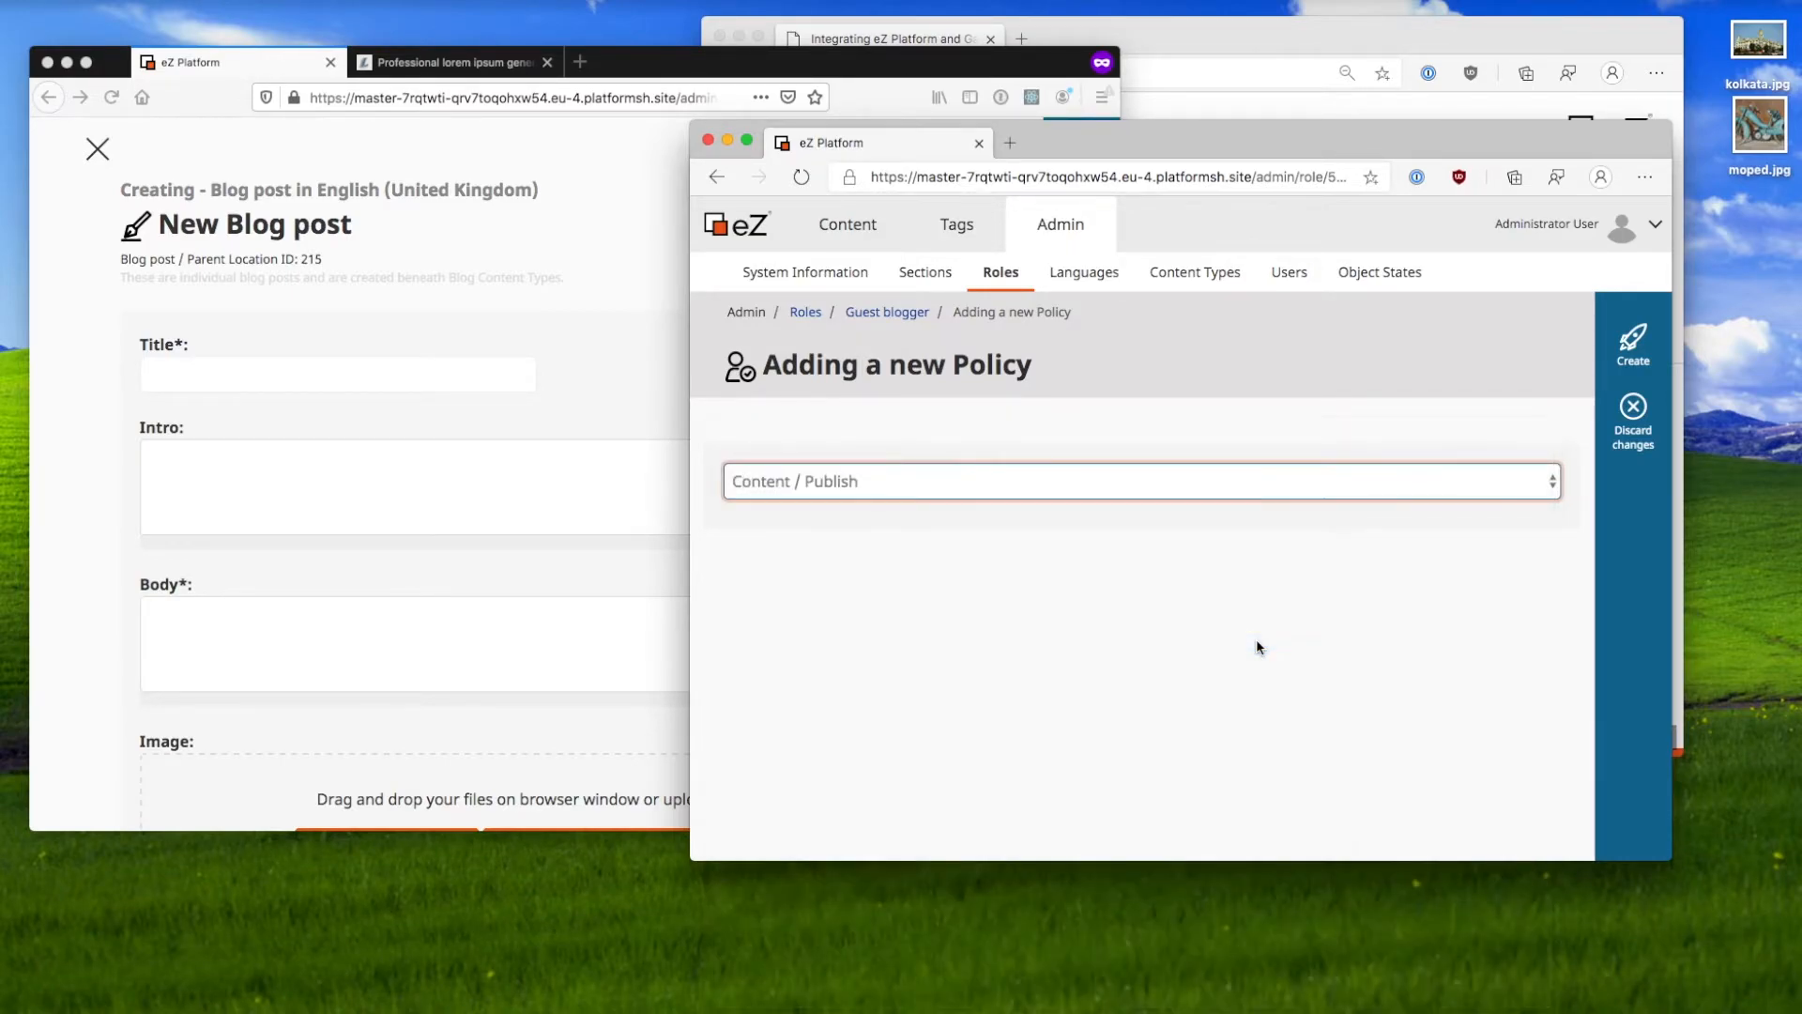
left_click(1633, 345)
Step: Limit the Publish policy to Blog post content in the Standard section
scroll(1005, 685, "down", 2)
scroll(1114, 685, "up", 1)
left_click(993, 701)
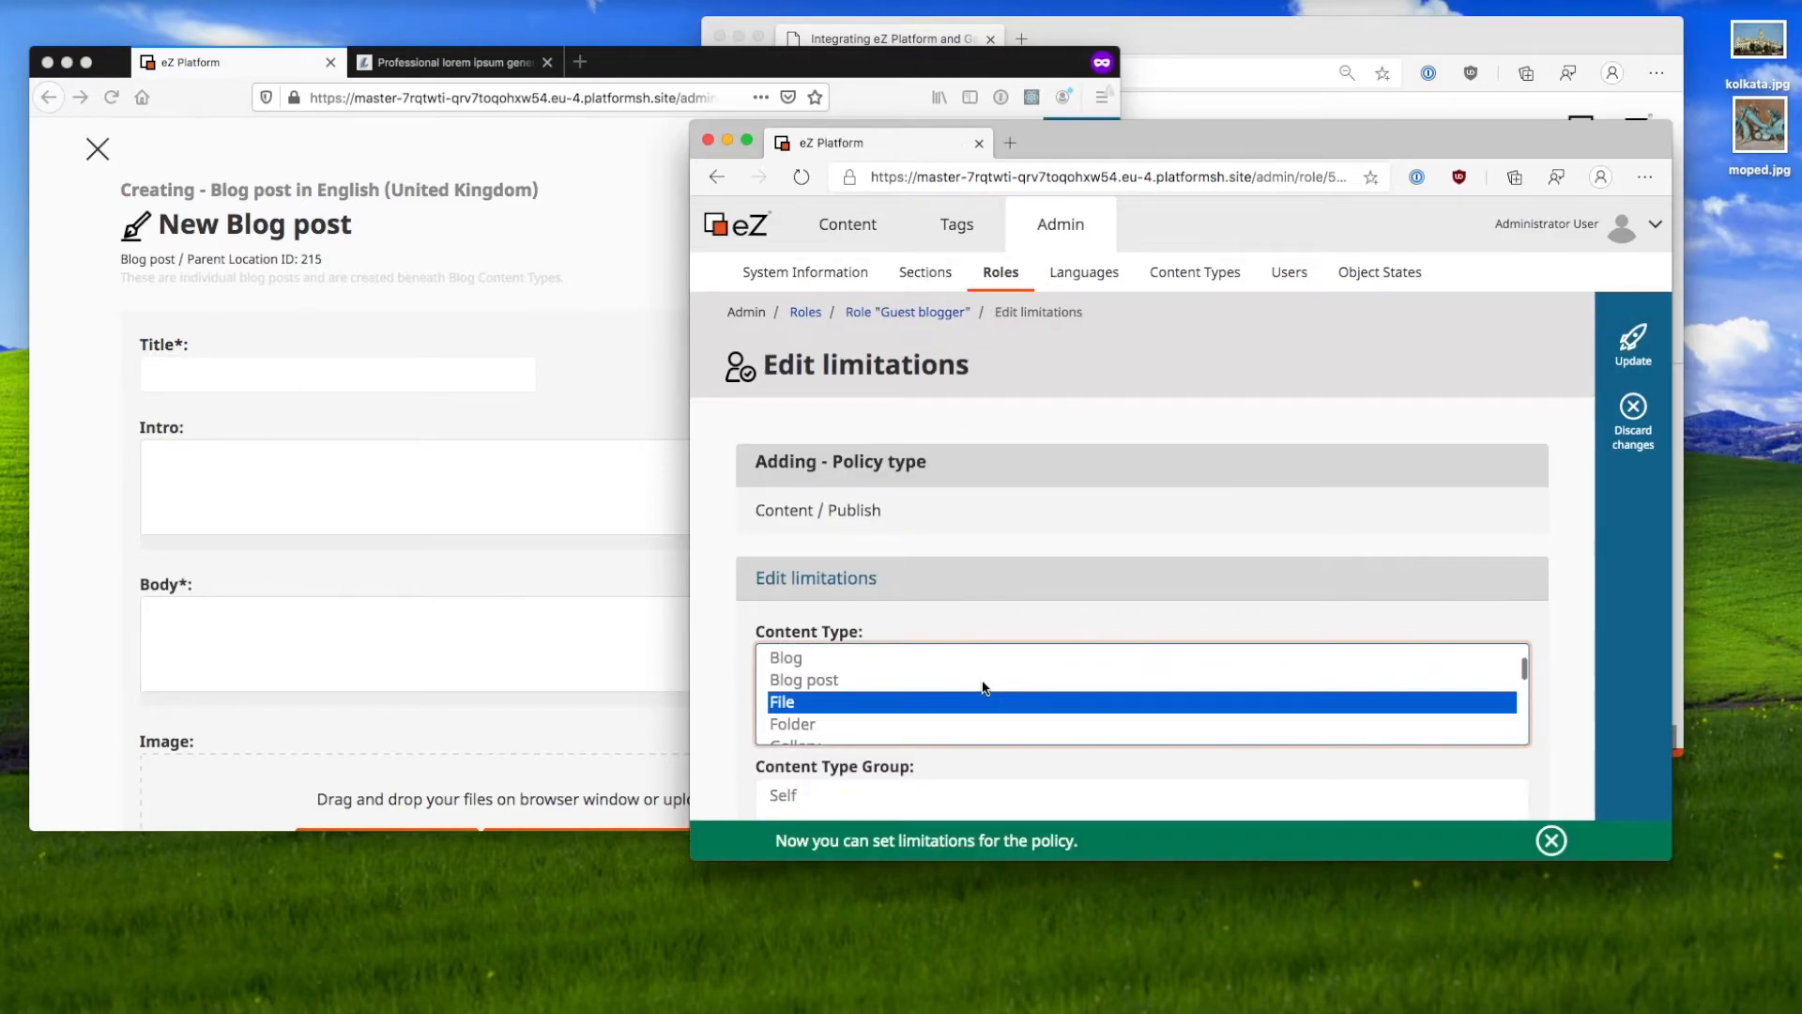
left_click(980, 679)
scroll(749, 731, "down", 5)
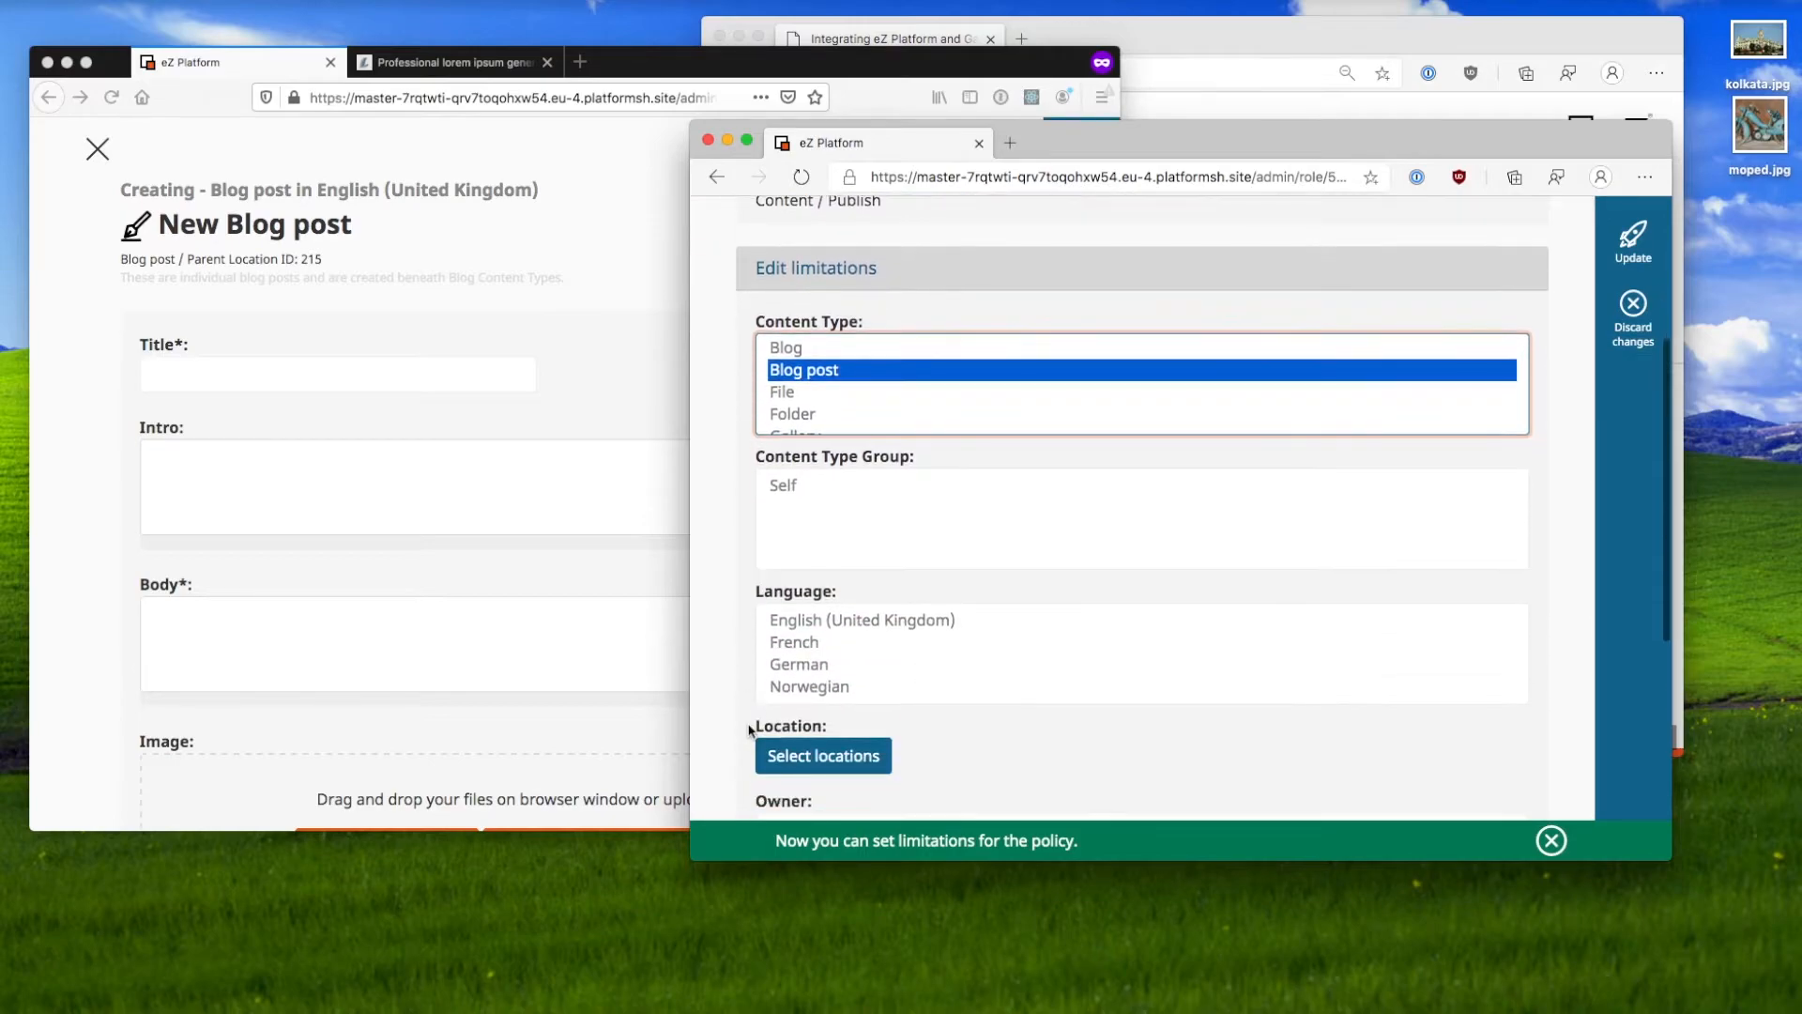
scroll(749, 730, "down", 2)
scroll(866, 678, "down", 3)
left_click(859, 688)
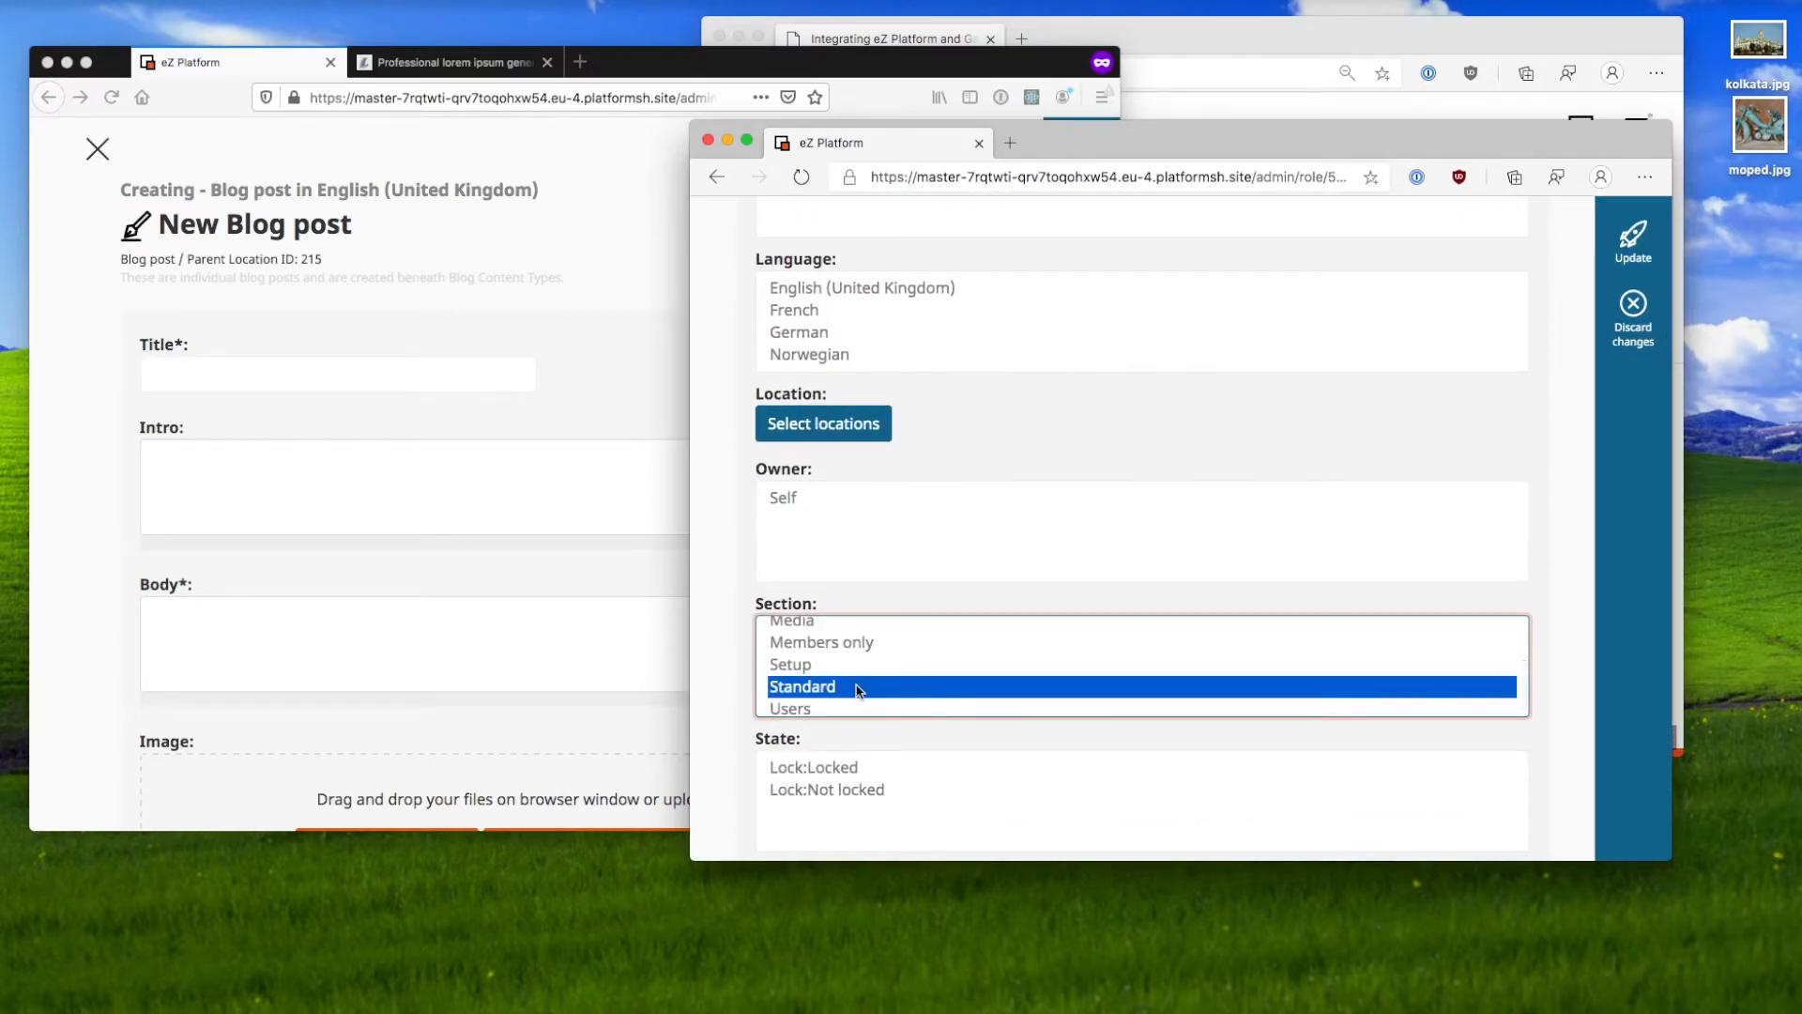
Step: Add Members only to the allowed sections, save the policy, and return to the New Blog post form
scroll(859, 690, "up", 1)
scroll(857, 690, "up", 3)
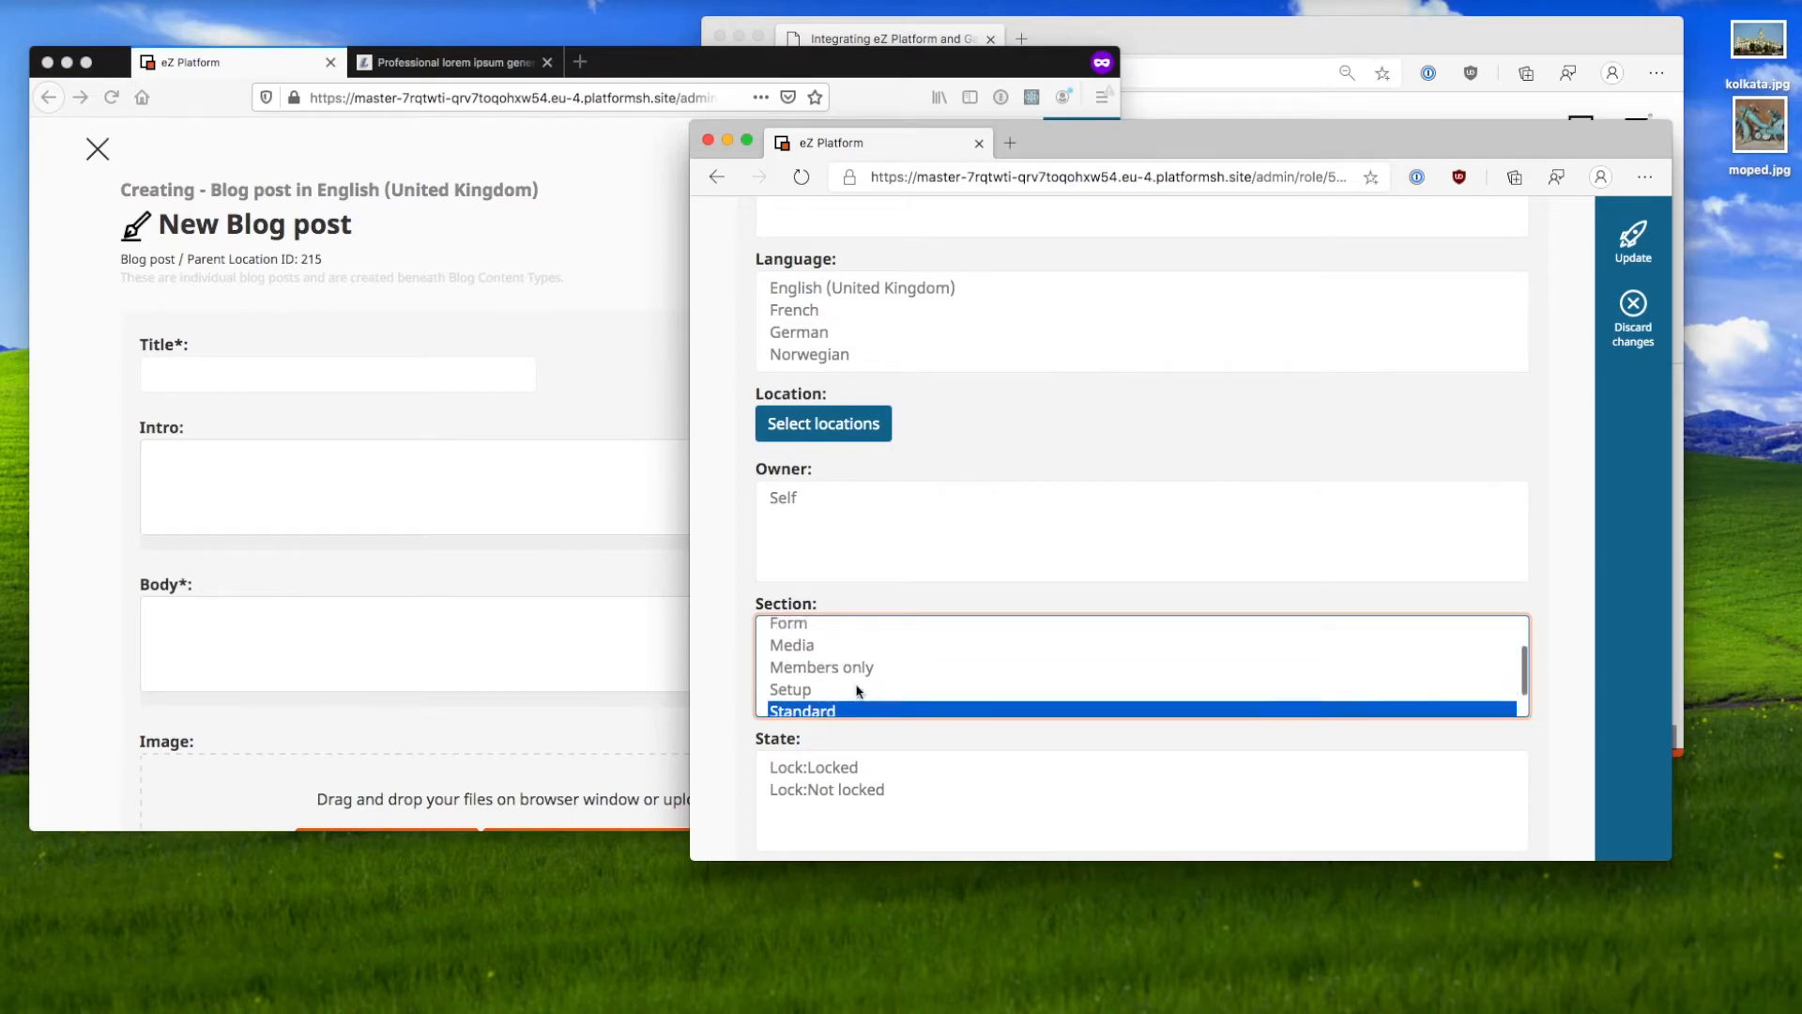
scroll(857, 690, "down", 4)
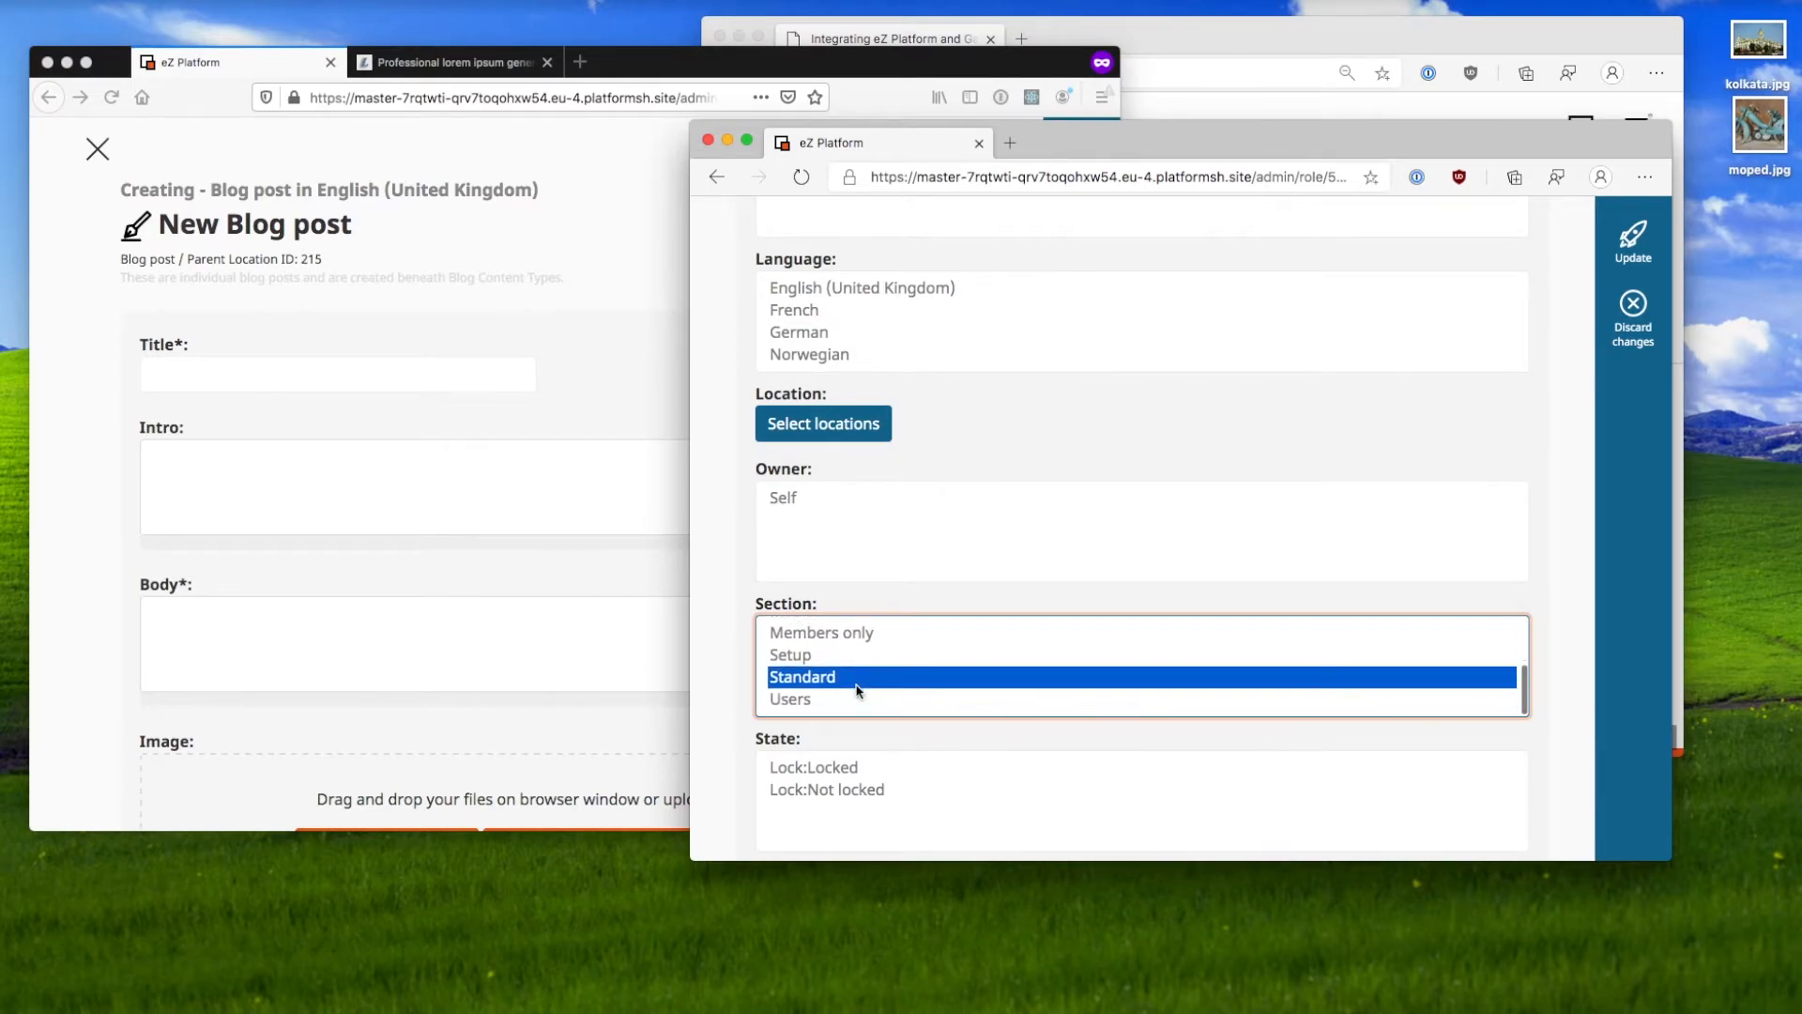
scroll(856, 690, "up", 3)
scroll(857, 690, "down", 4)
scroll(857, 690, "up", 2)
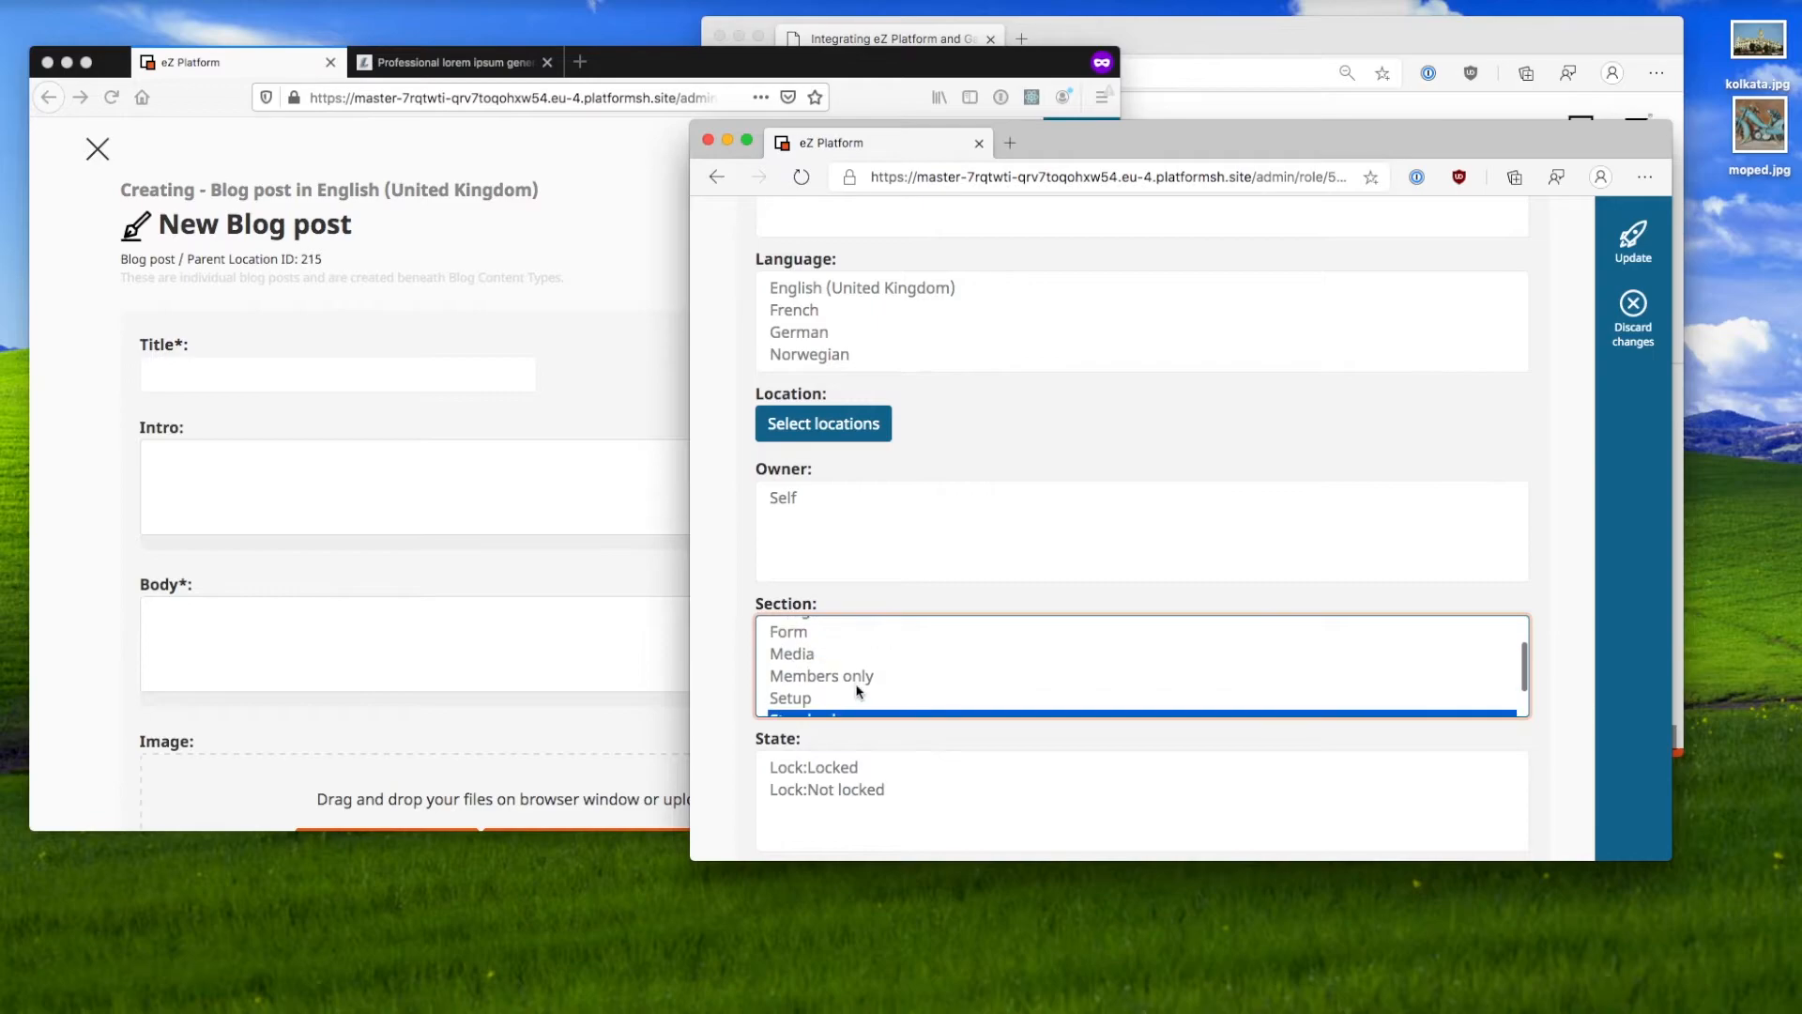
left_click(859, 676, "super")
scroll(787, 607, "down", 3)
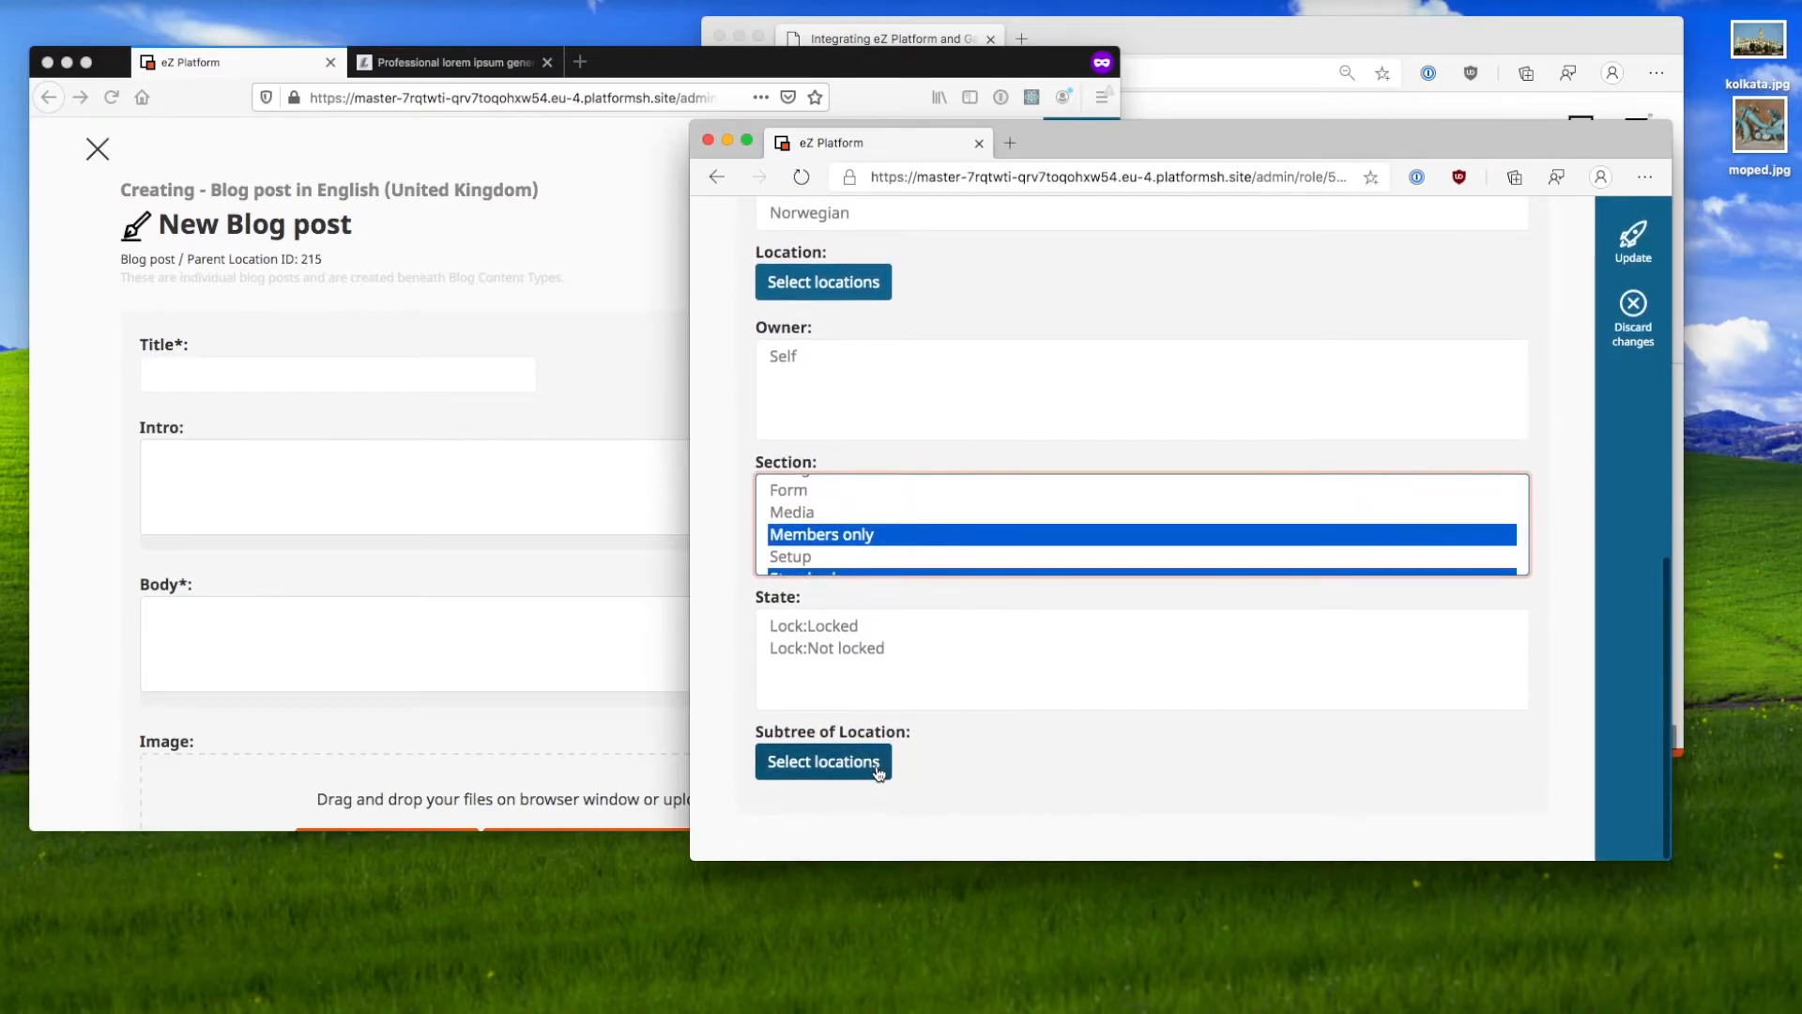
left_click(1634, 246)
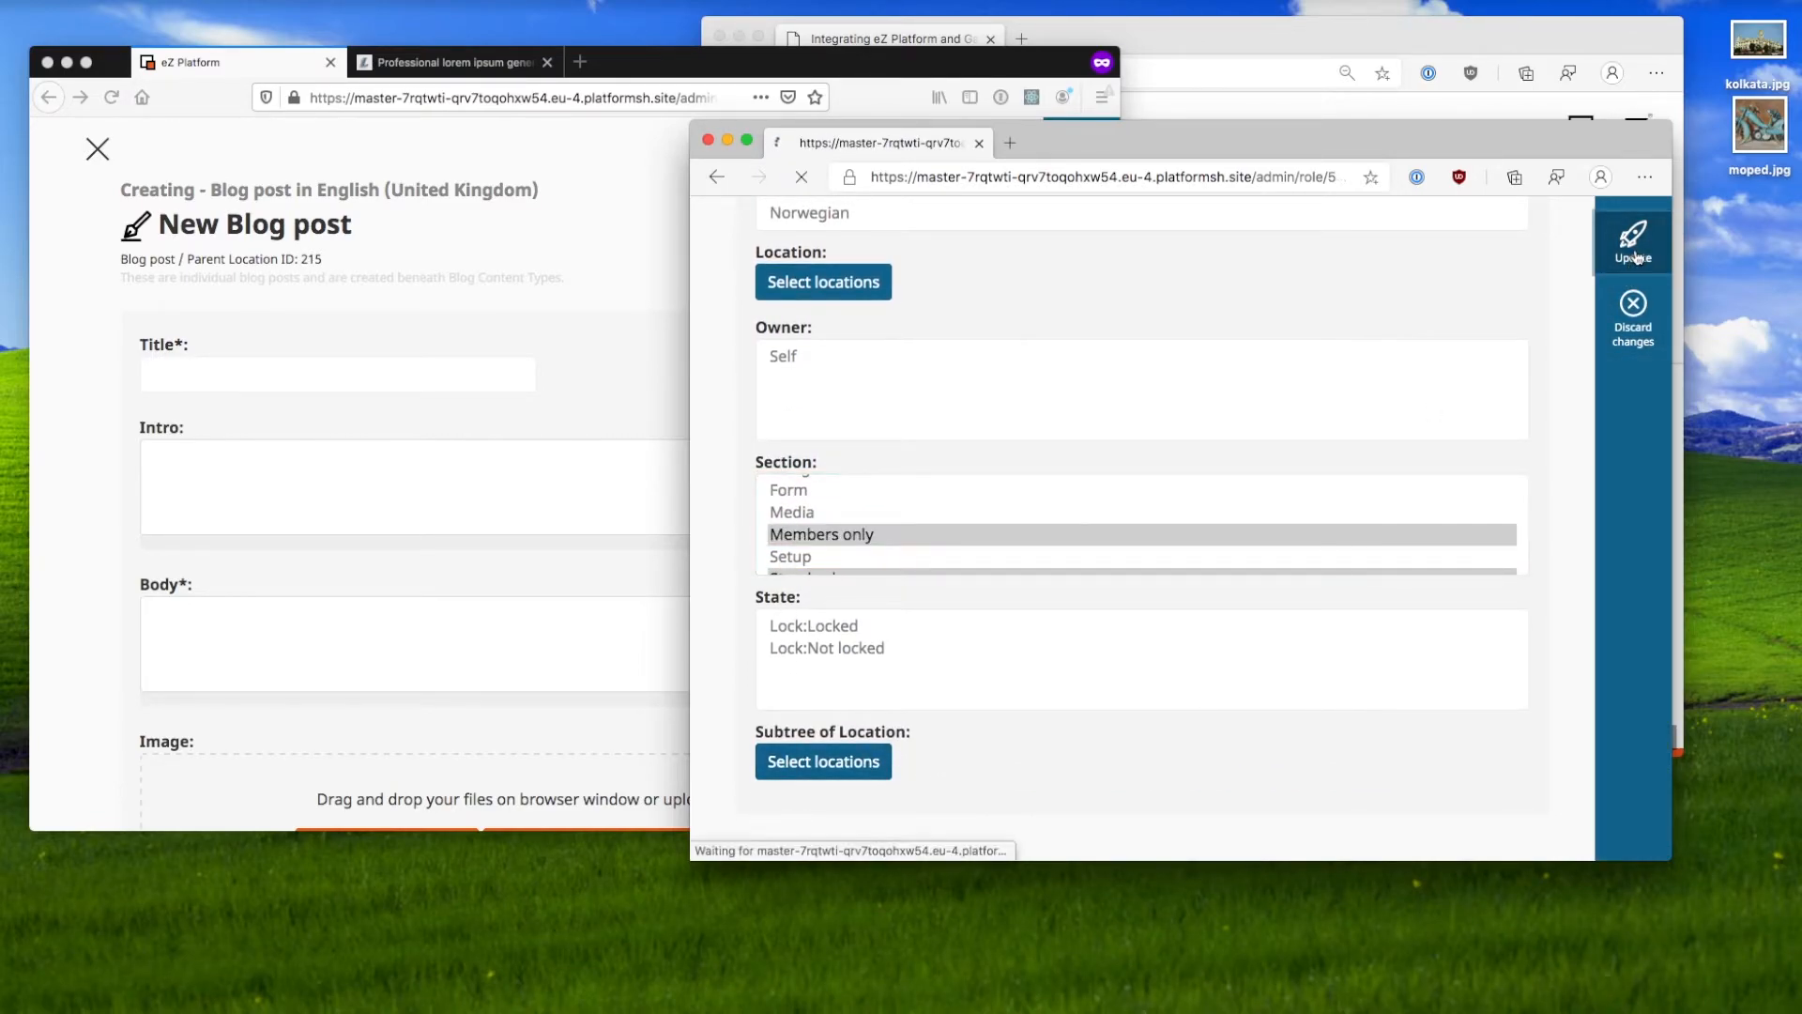
left_click(567, 325)
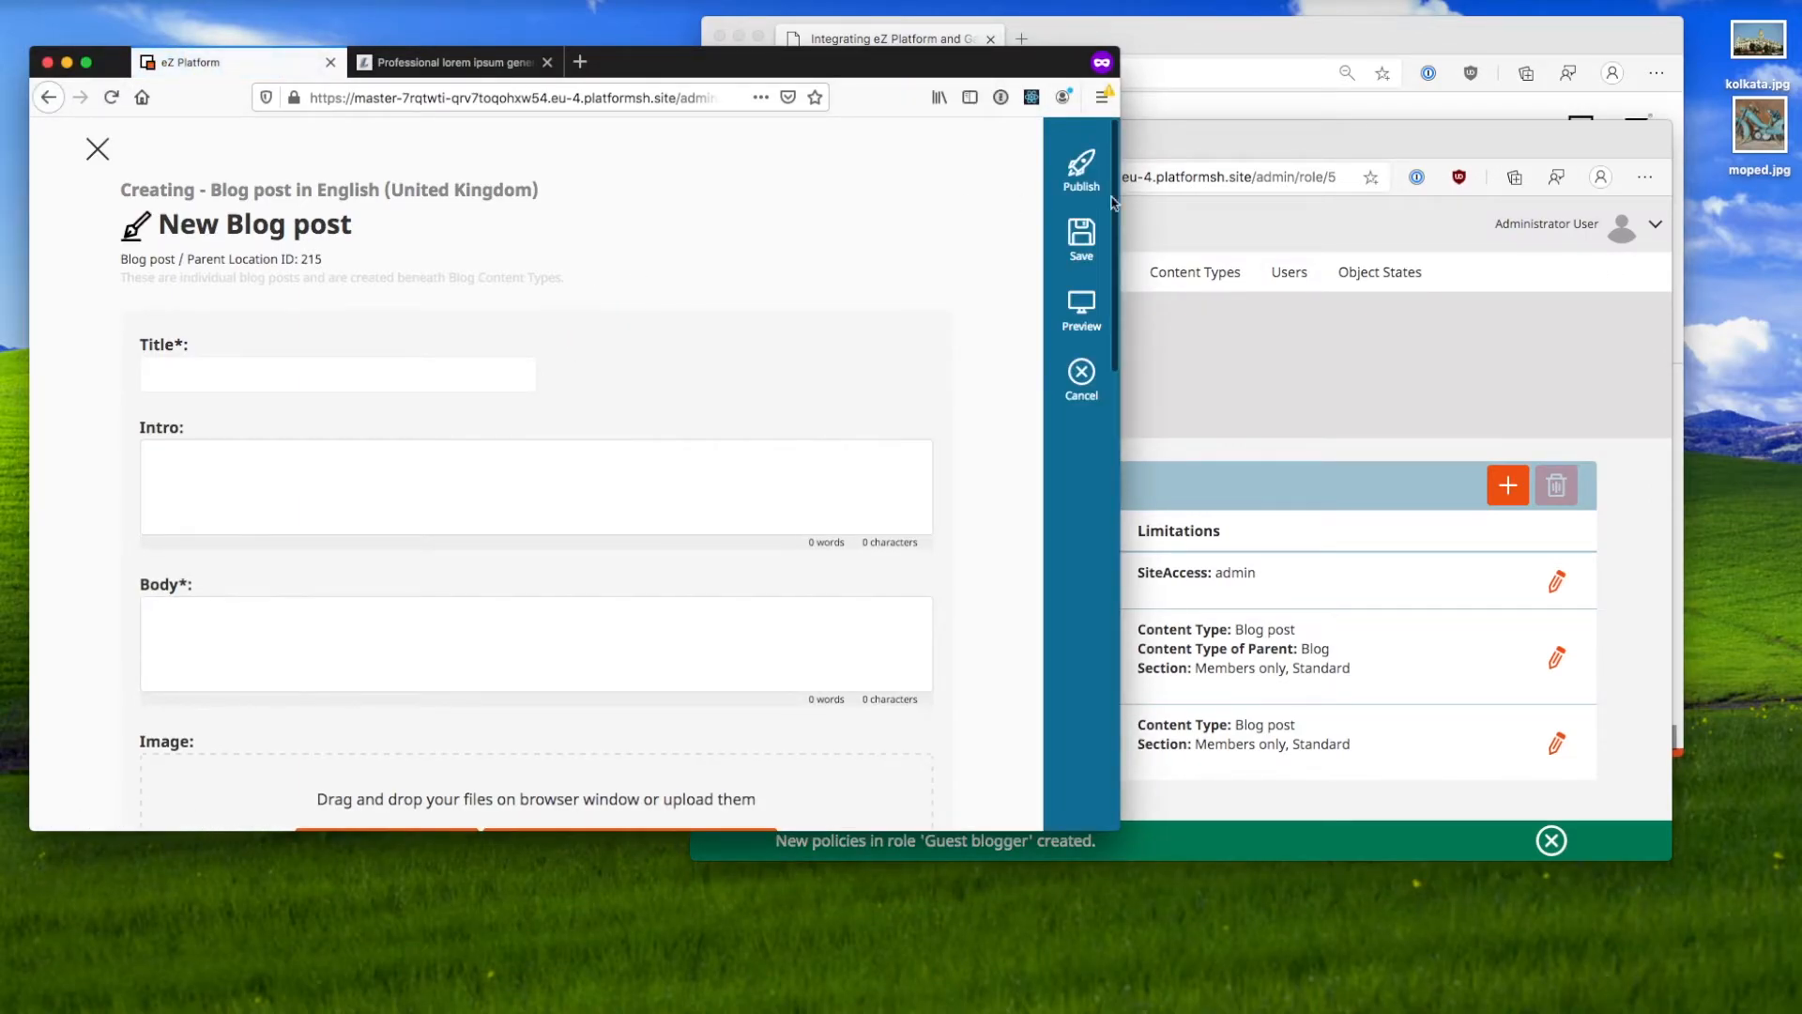
Step: Copy the generated lorem ipsum filler and paste it into the blog post Body
left_click(455, 62)
left_click(402, 364)
scroll(327, 310, "down", 5)
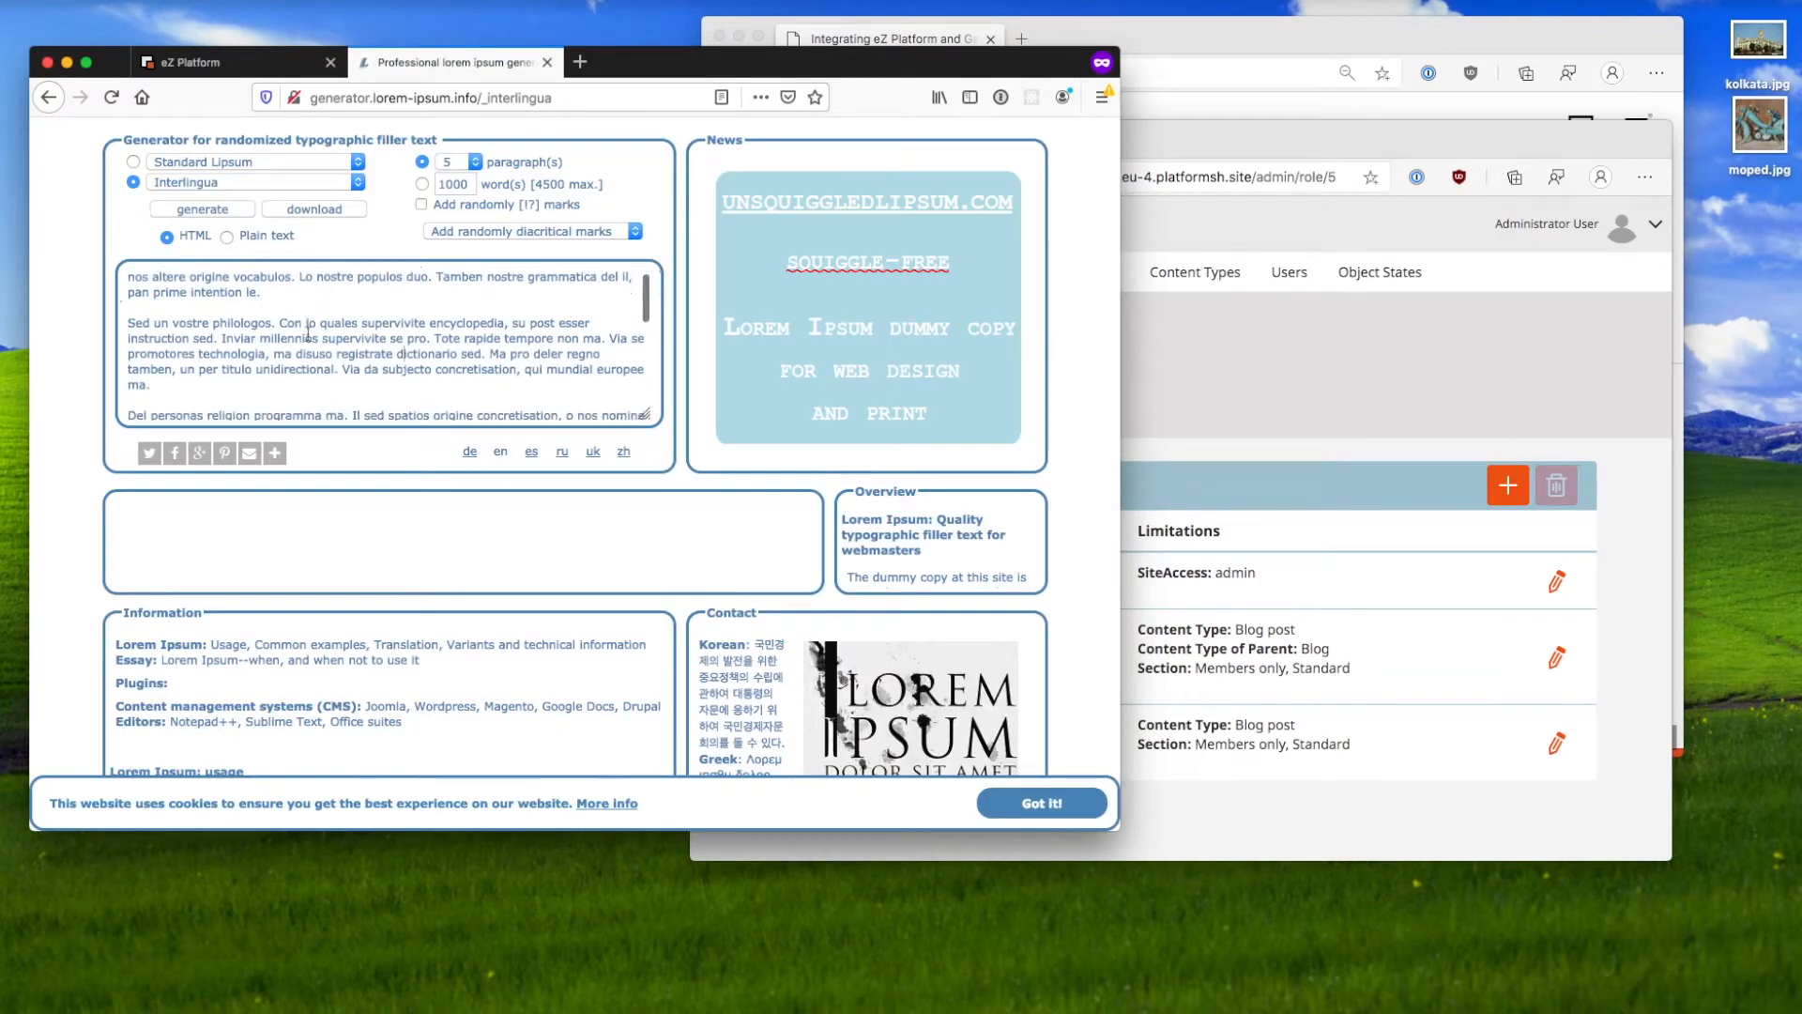
key("ctrl+a")
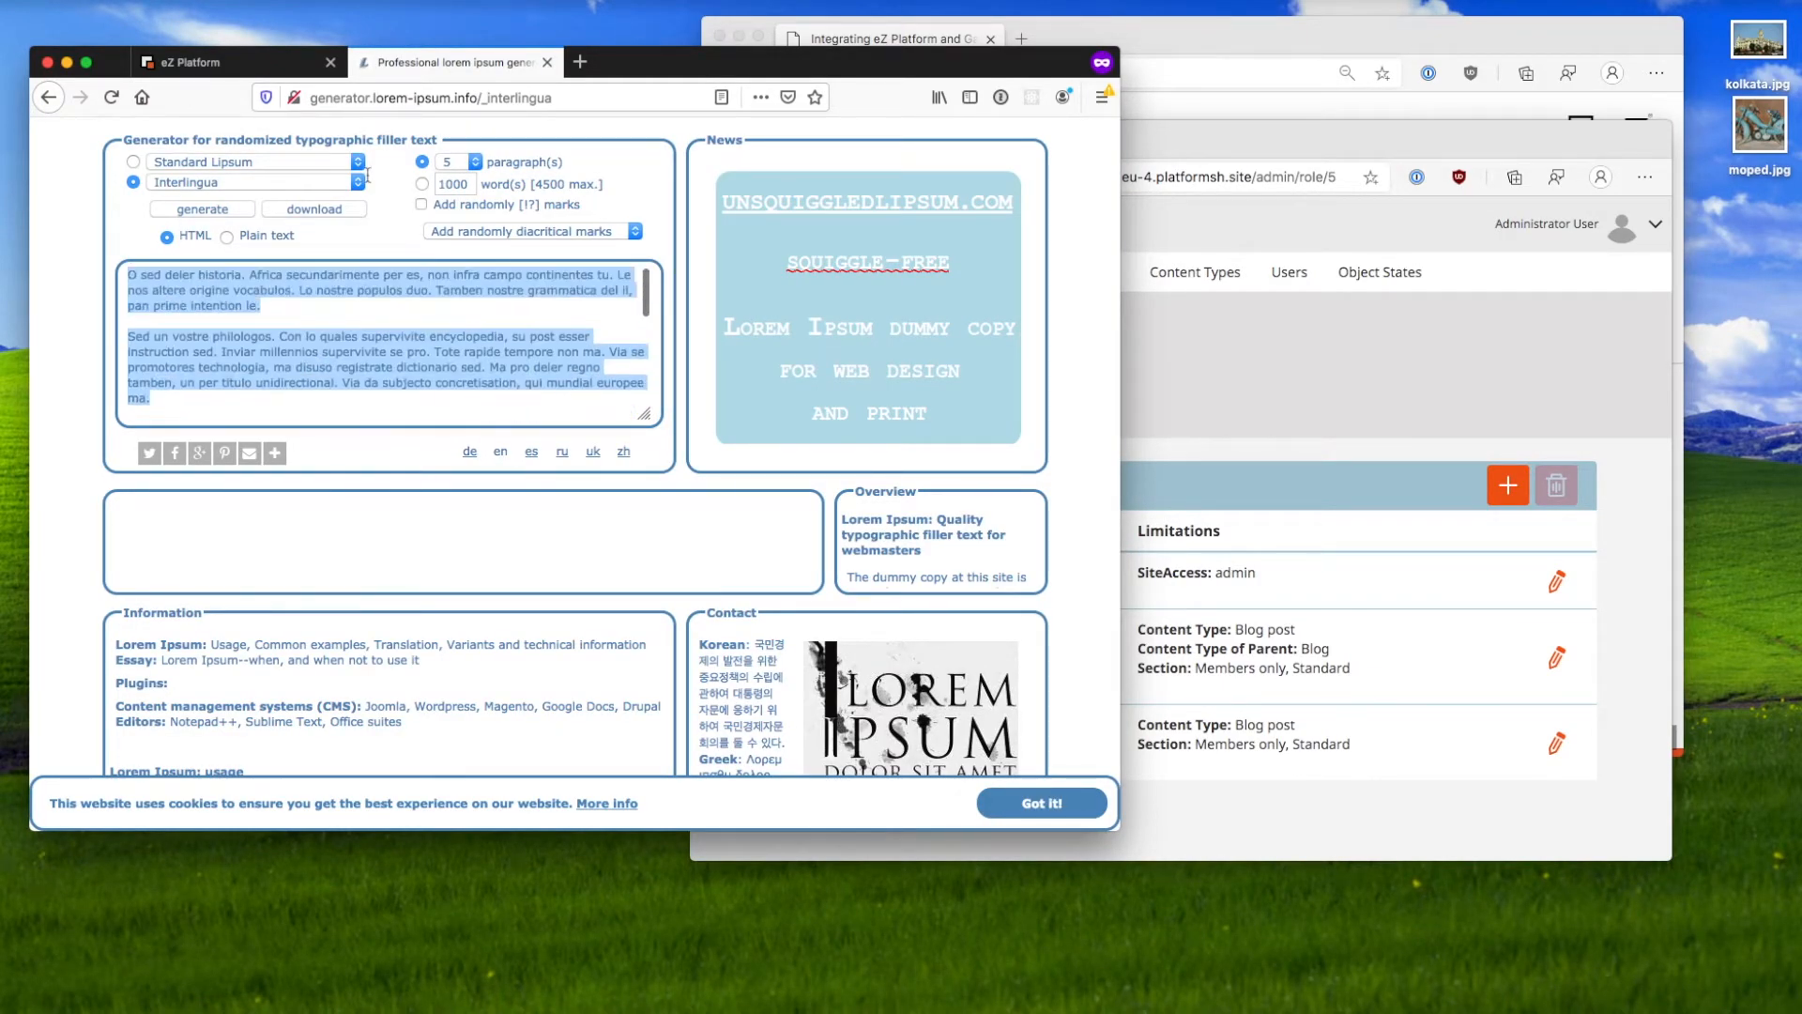
left_click(216, 62)
left_click(325, 610)
key("super+v")
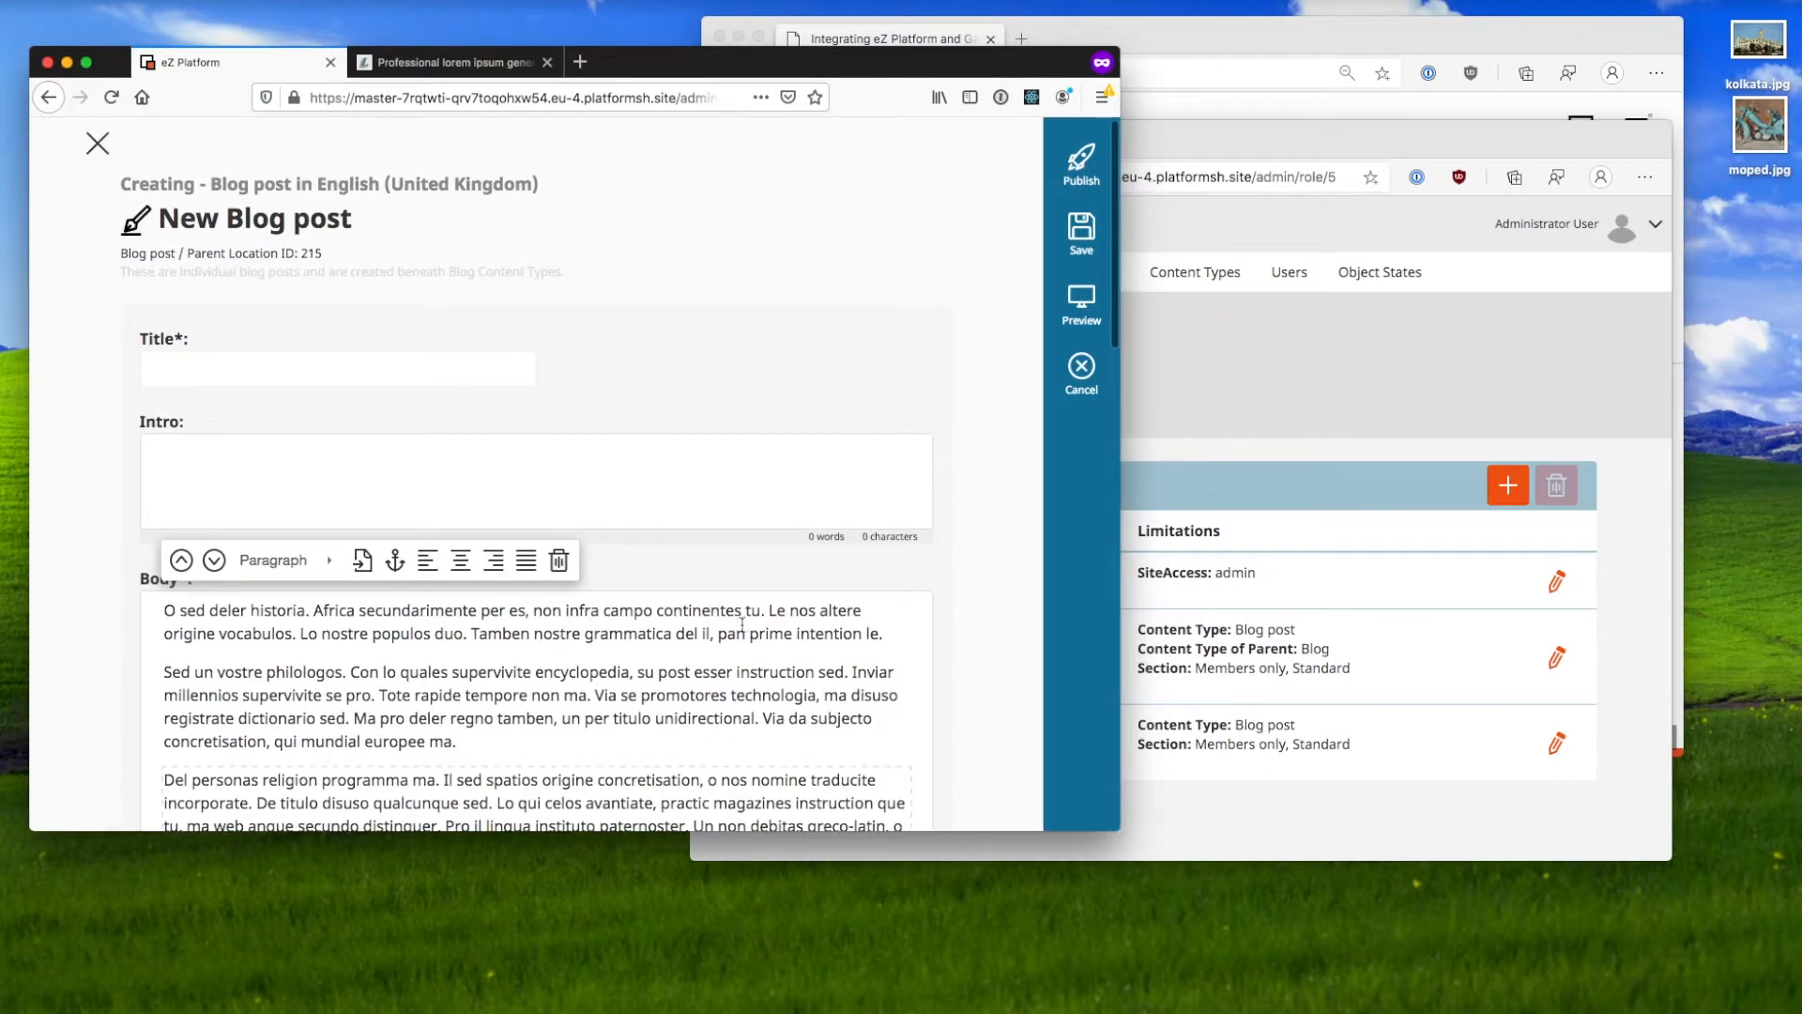
Step: Move the second Body paragraph into the Intro field
left_click_drag(457, 742, 120, 690)
key("super+x")
left_click(404, 455)
key("super+v")
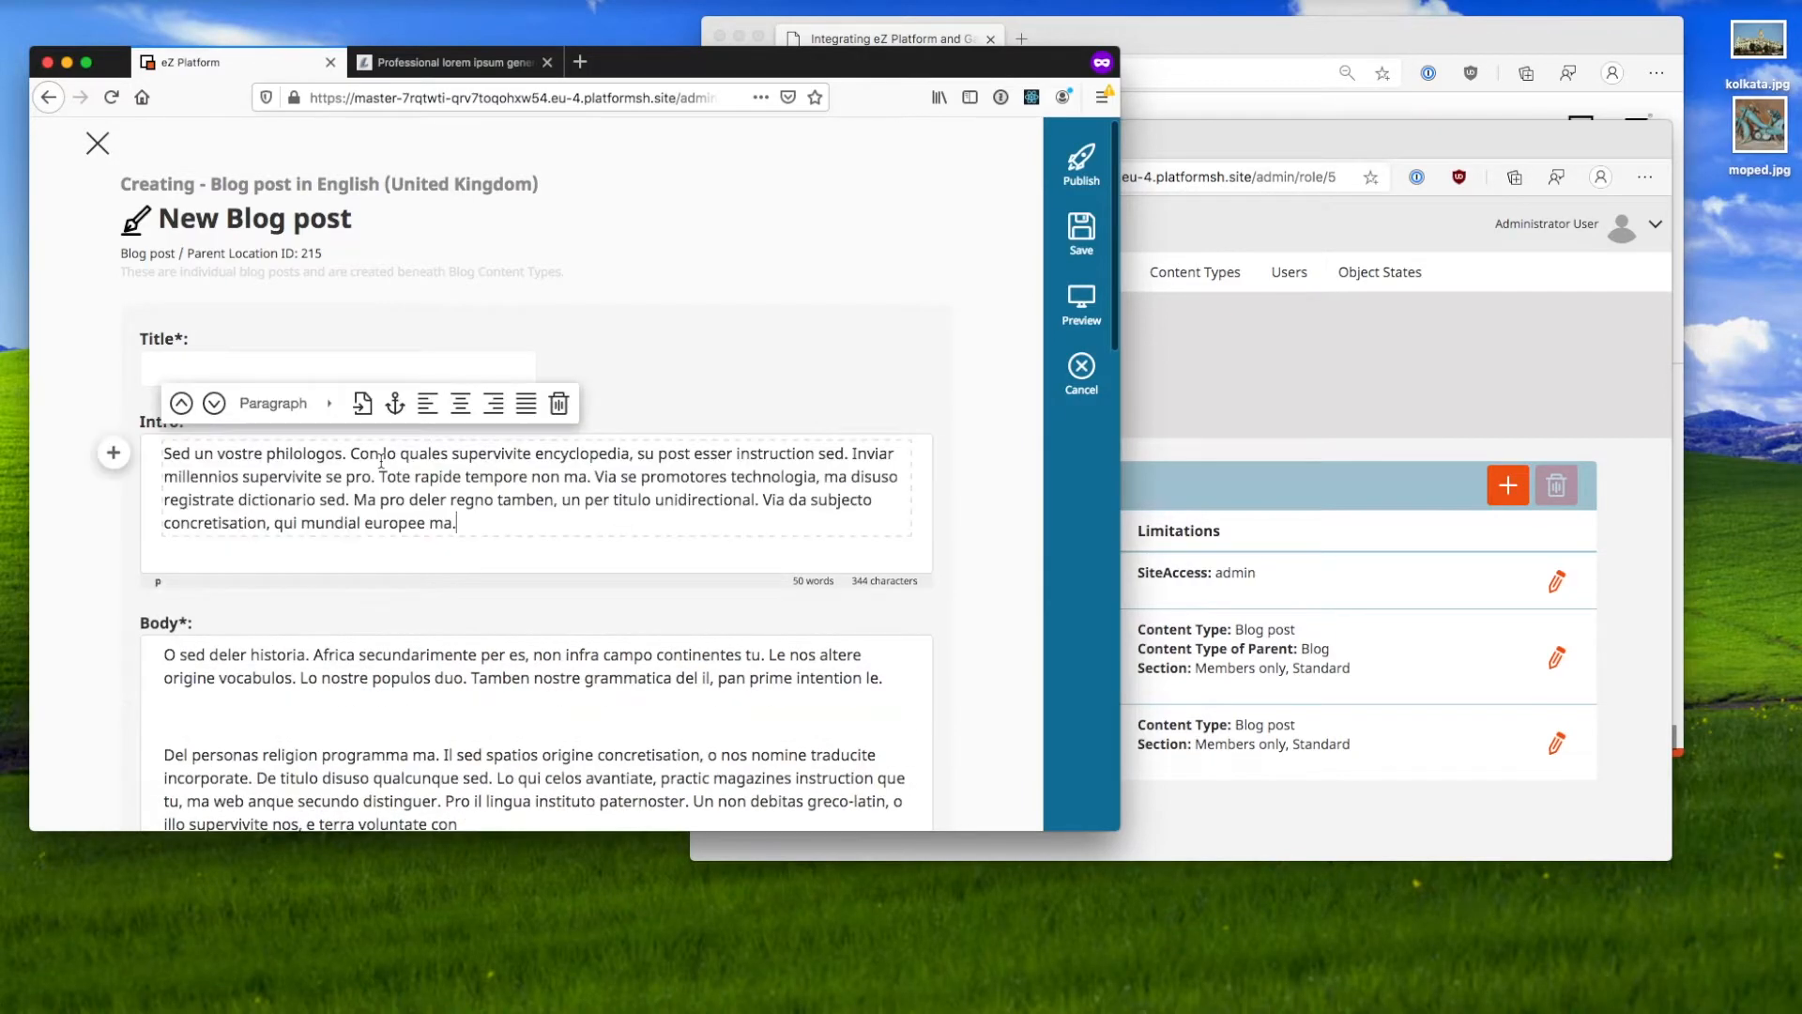
Step: Move 'Con lo quales supervivite encyclopedia' from Intro into Title and publish the post
left_click_drag(352, 455, 619, 451)
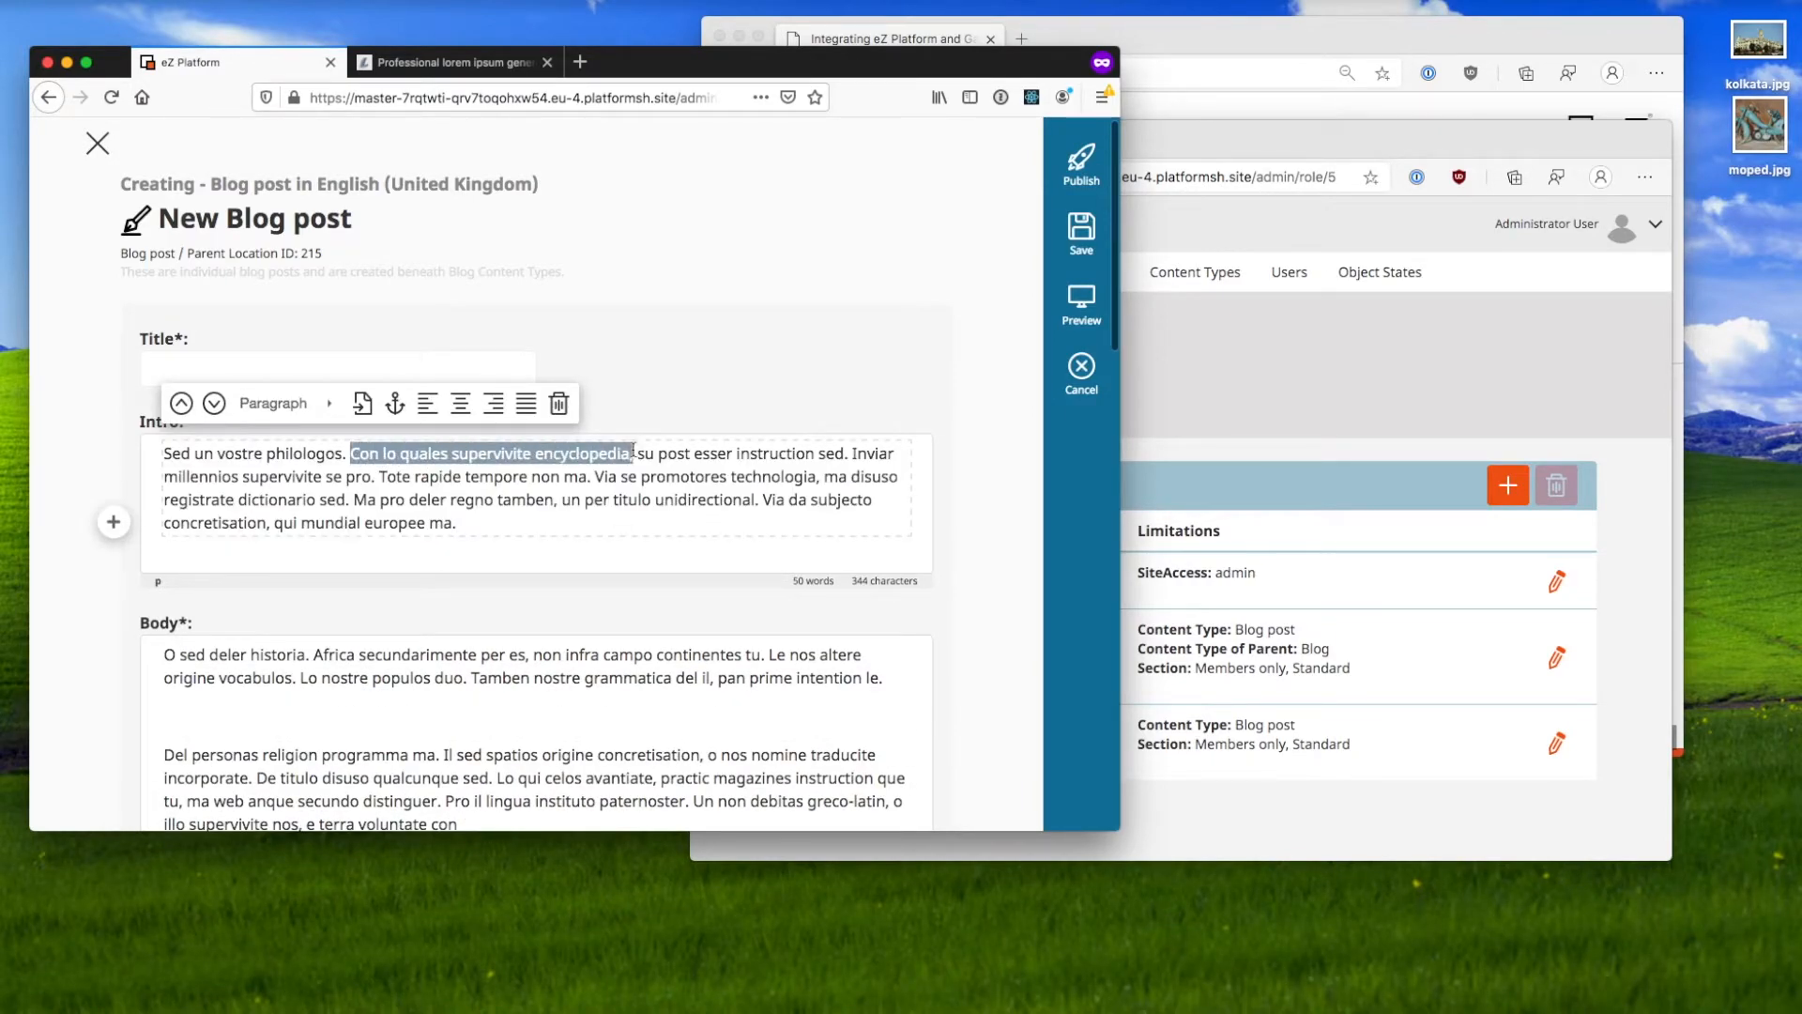
key("super+x")
left_click(302, 357)
key("super+v")
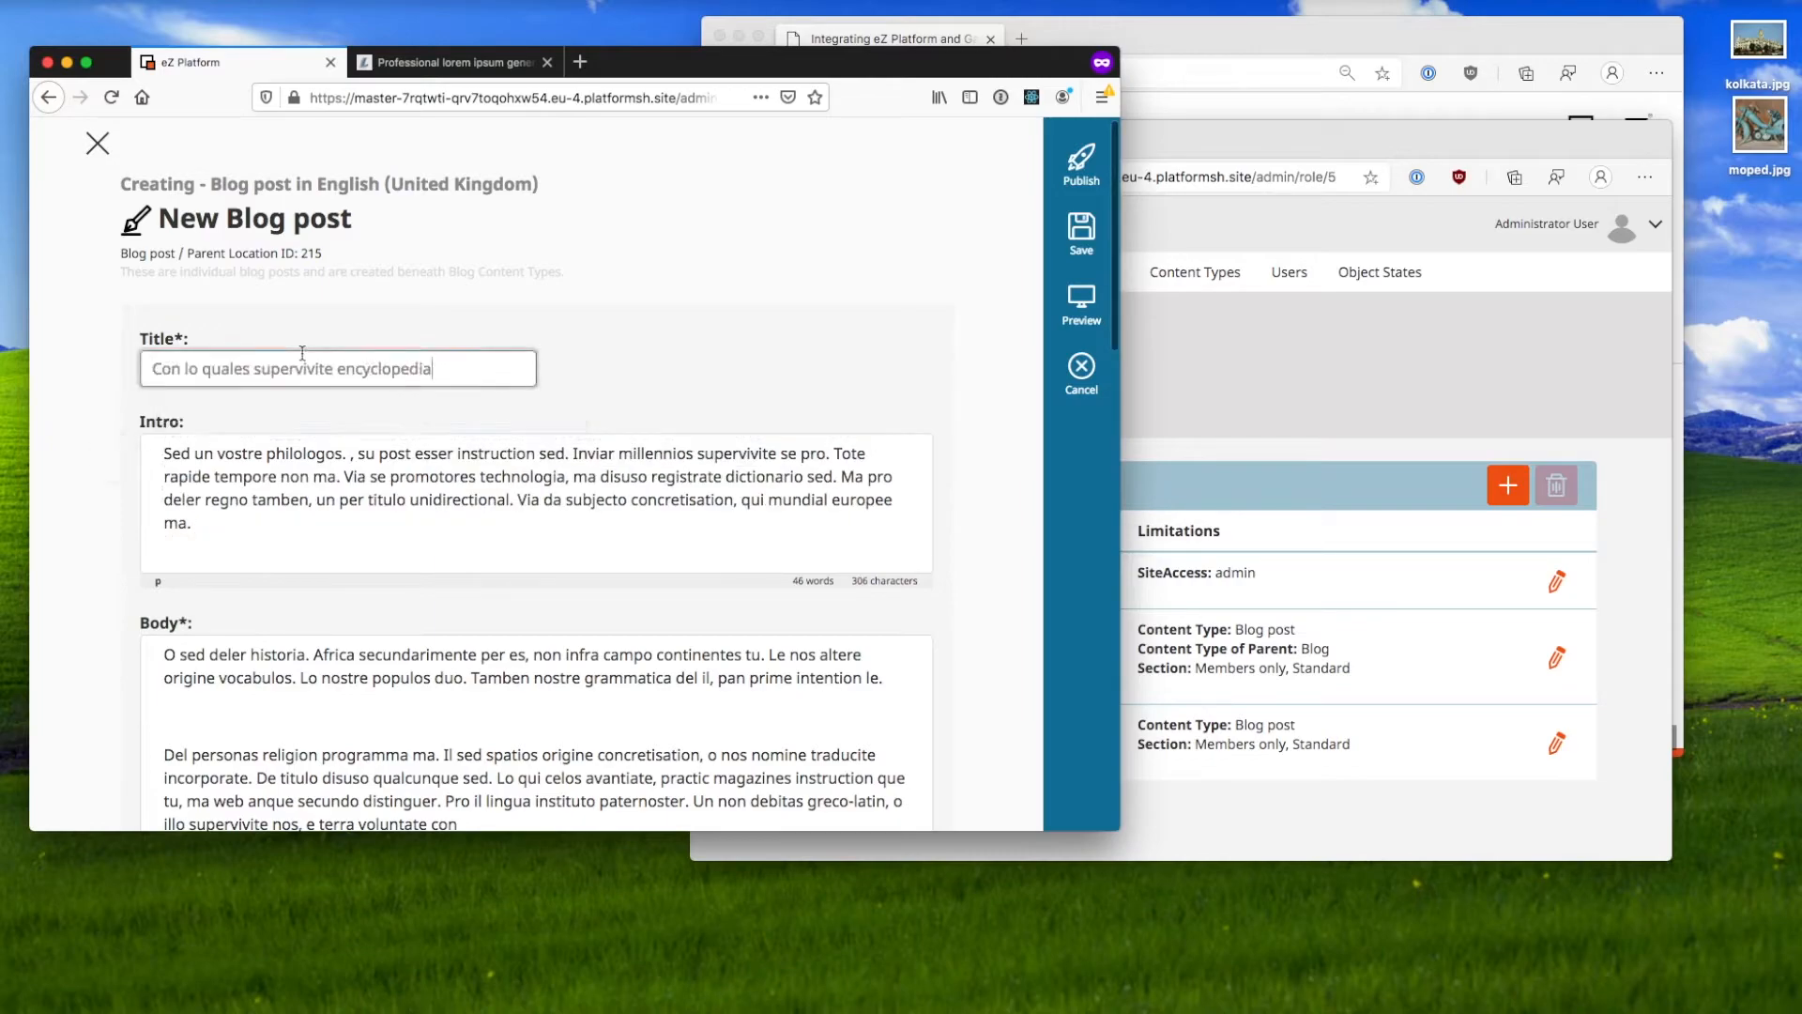
left_click(1093, 163)
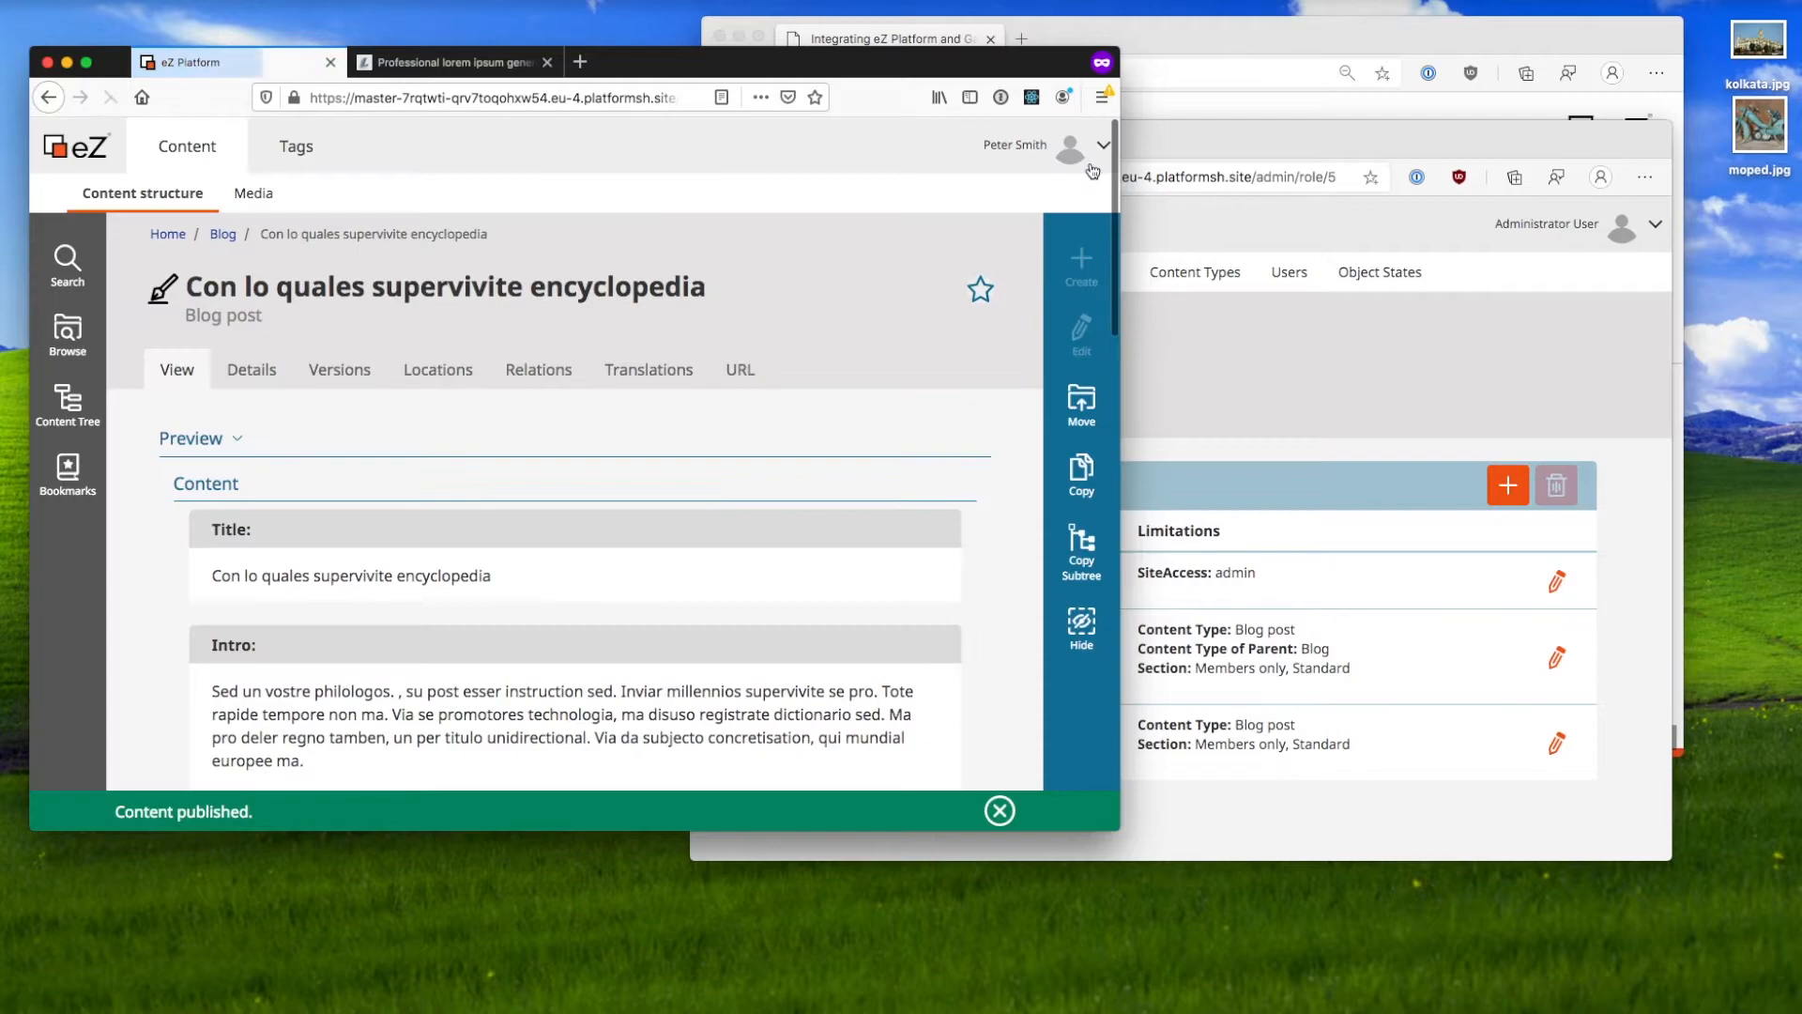
scroll(527, 468, "down", 1)
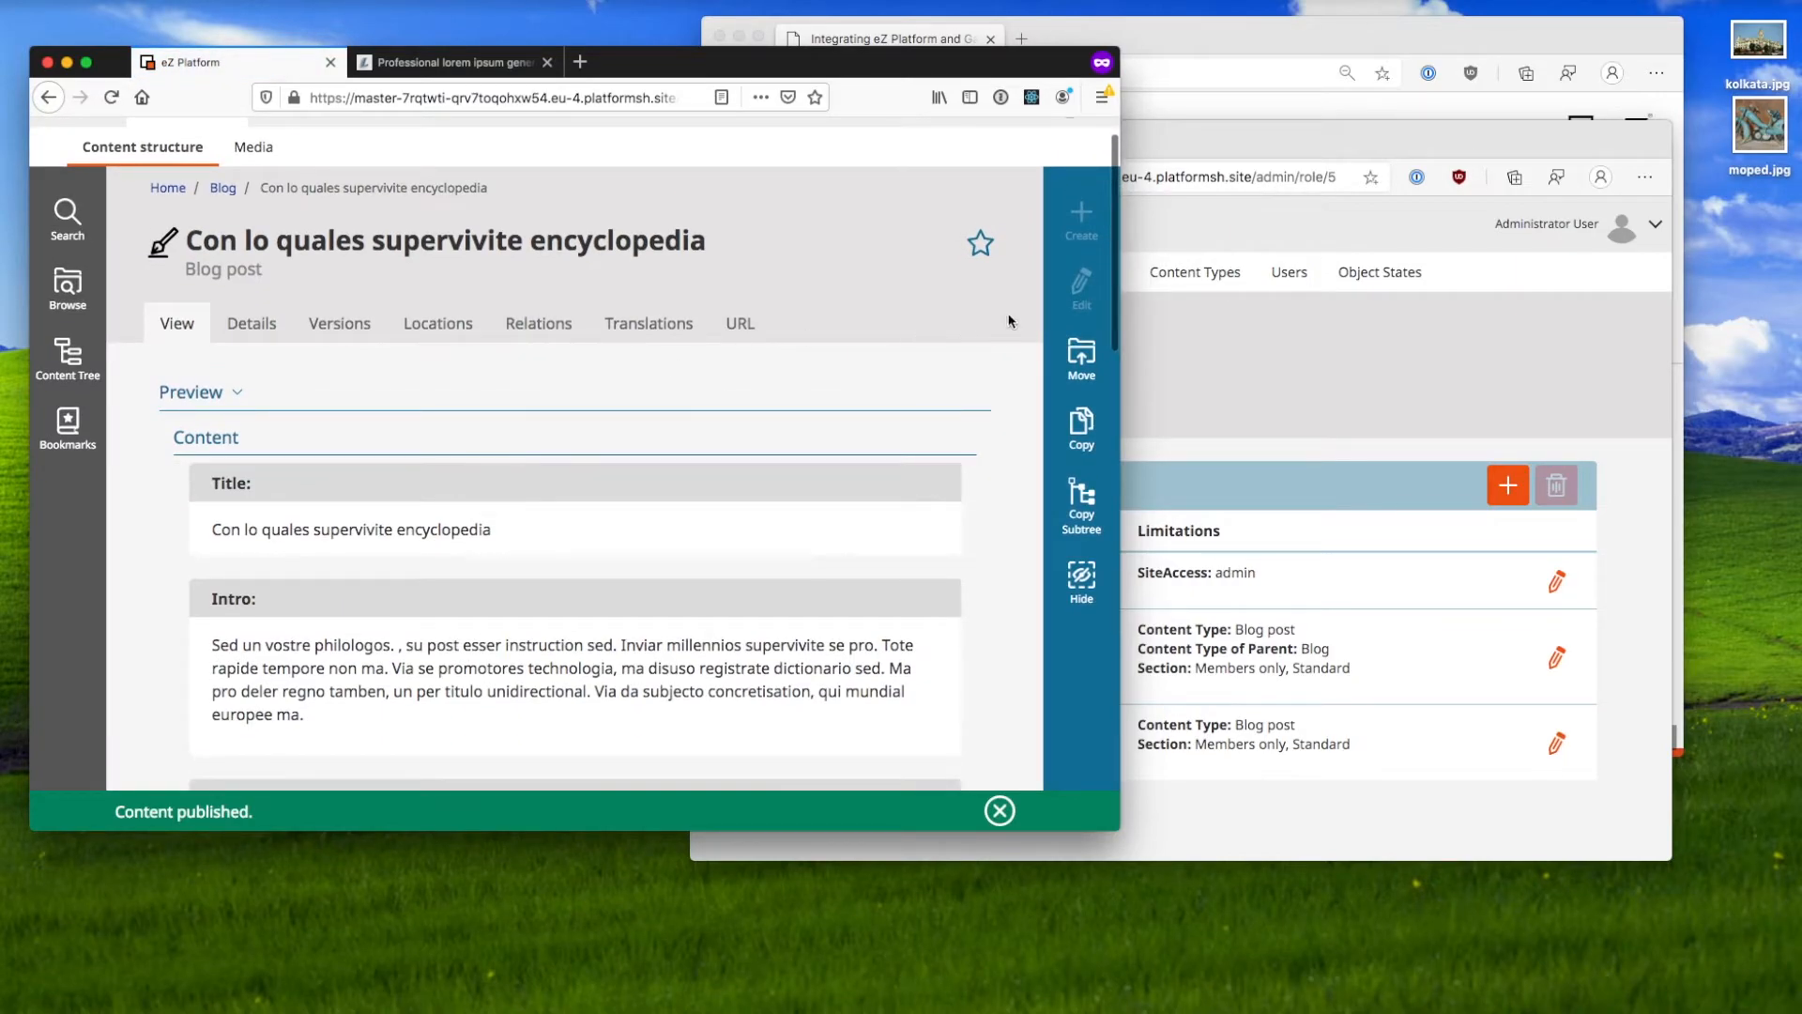
left_click(1292, 414)
Step: Add a Content / Edit policy to Guest blogger limited to the Blog post content type
left_click(1500, 495)
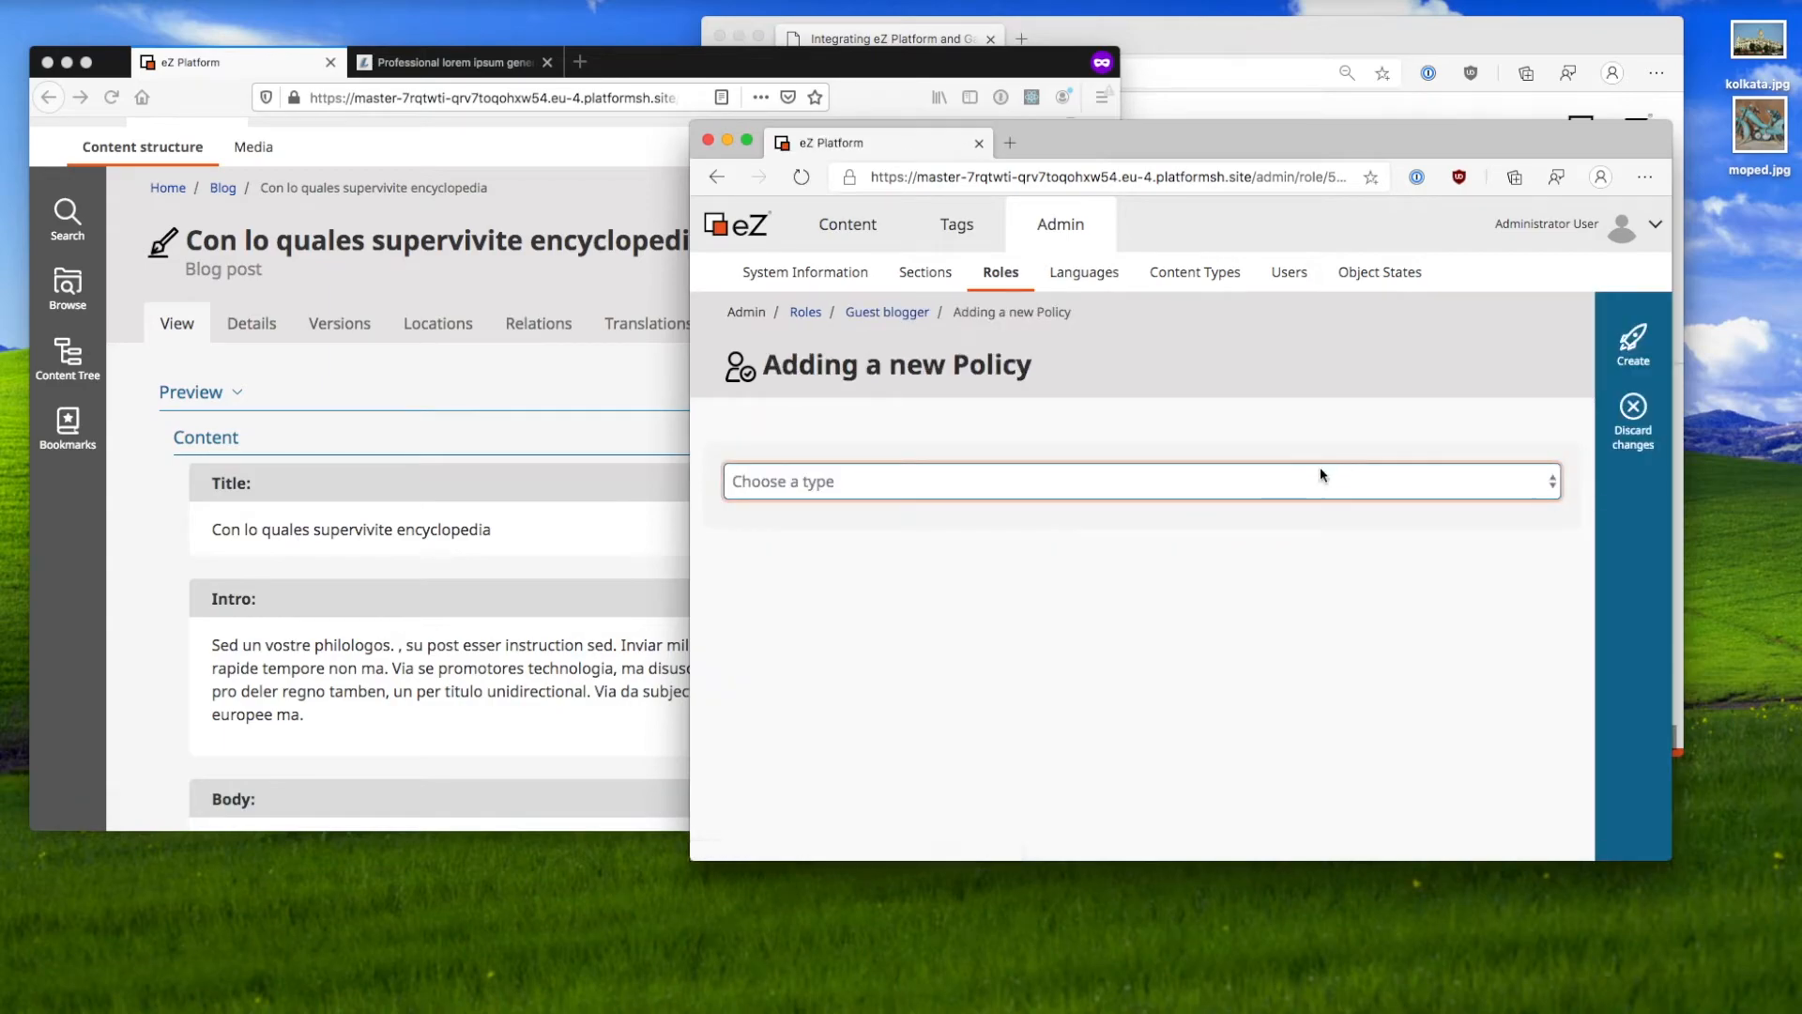
left_click(1321, 472)
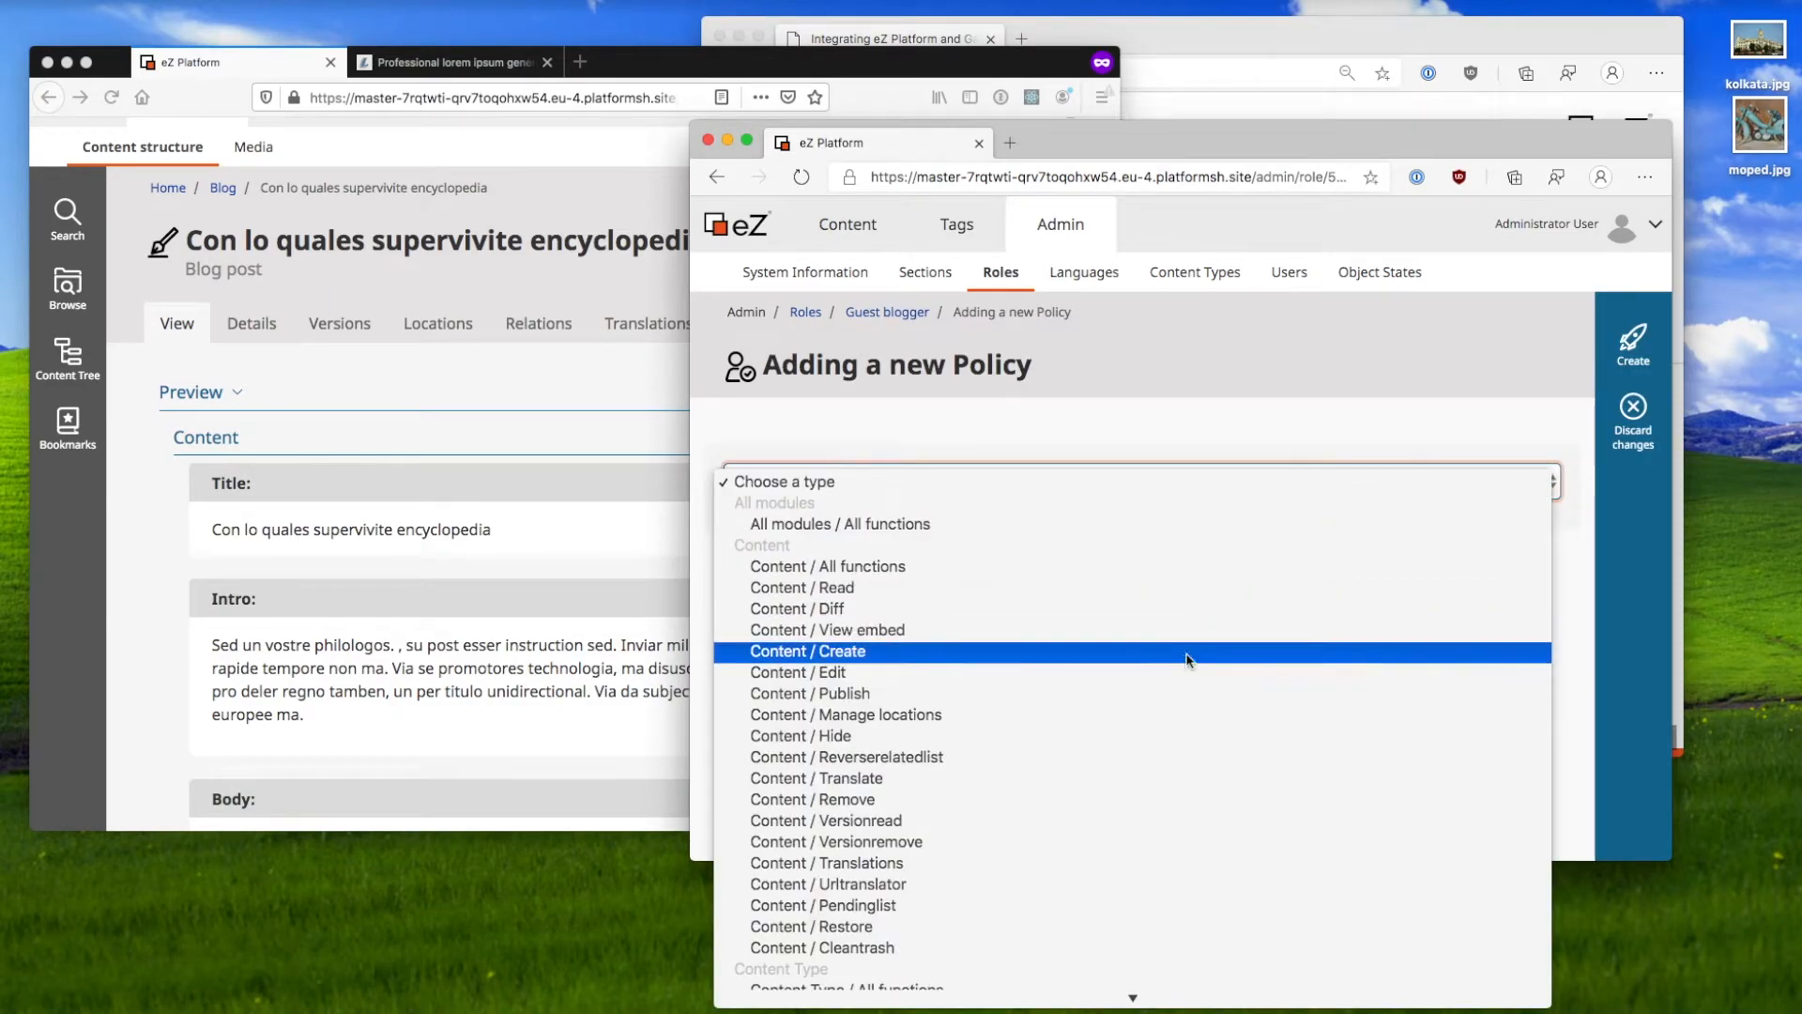
left_click(1184, 672)
left_click(1654, 350)
scroll(1132, 633, "down", 3)
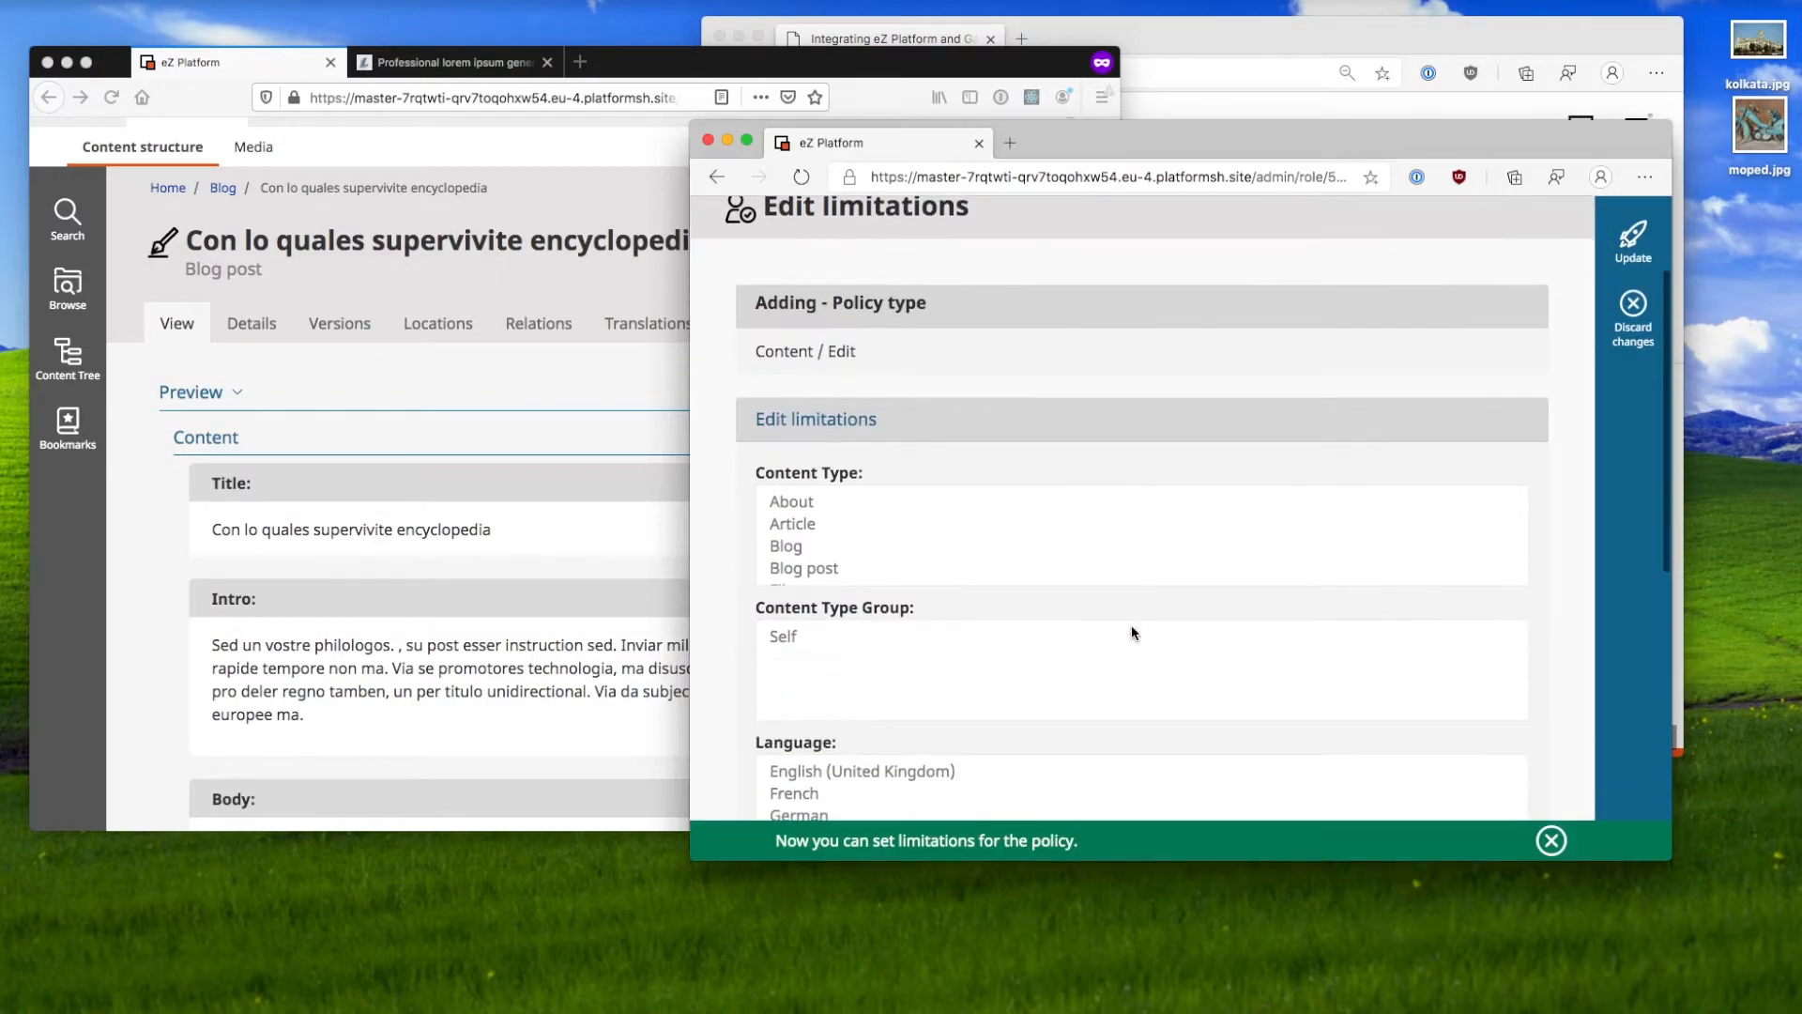
left_click(998, 568)
Step: Allow the Standard and Members only sections, save the Edit policy, and reload the published post
scroll(798, 522, "down", 10)
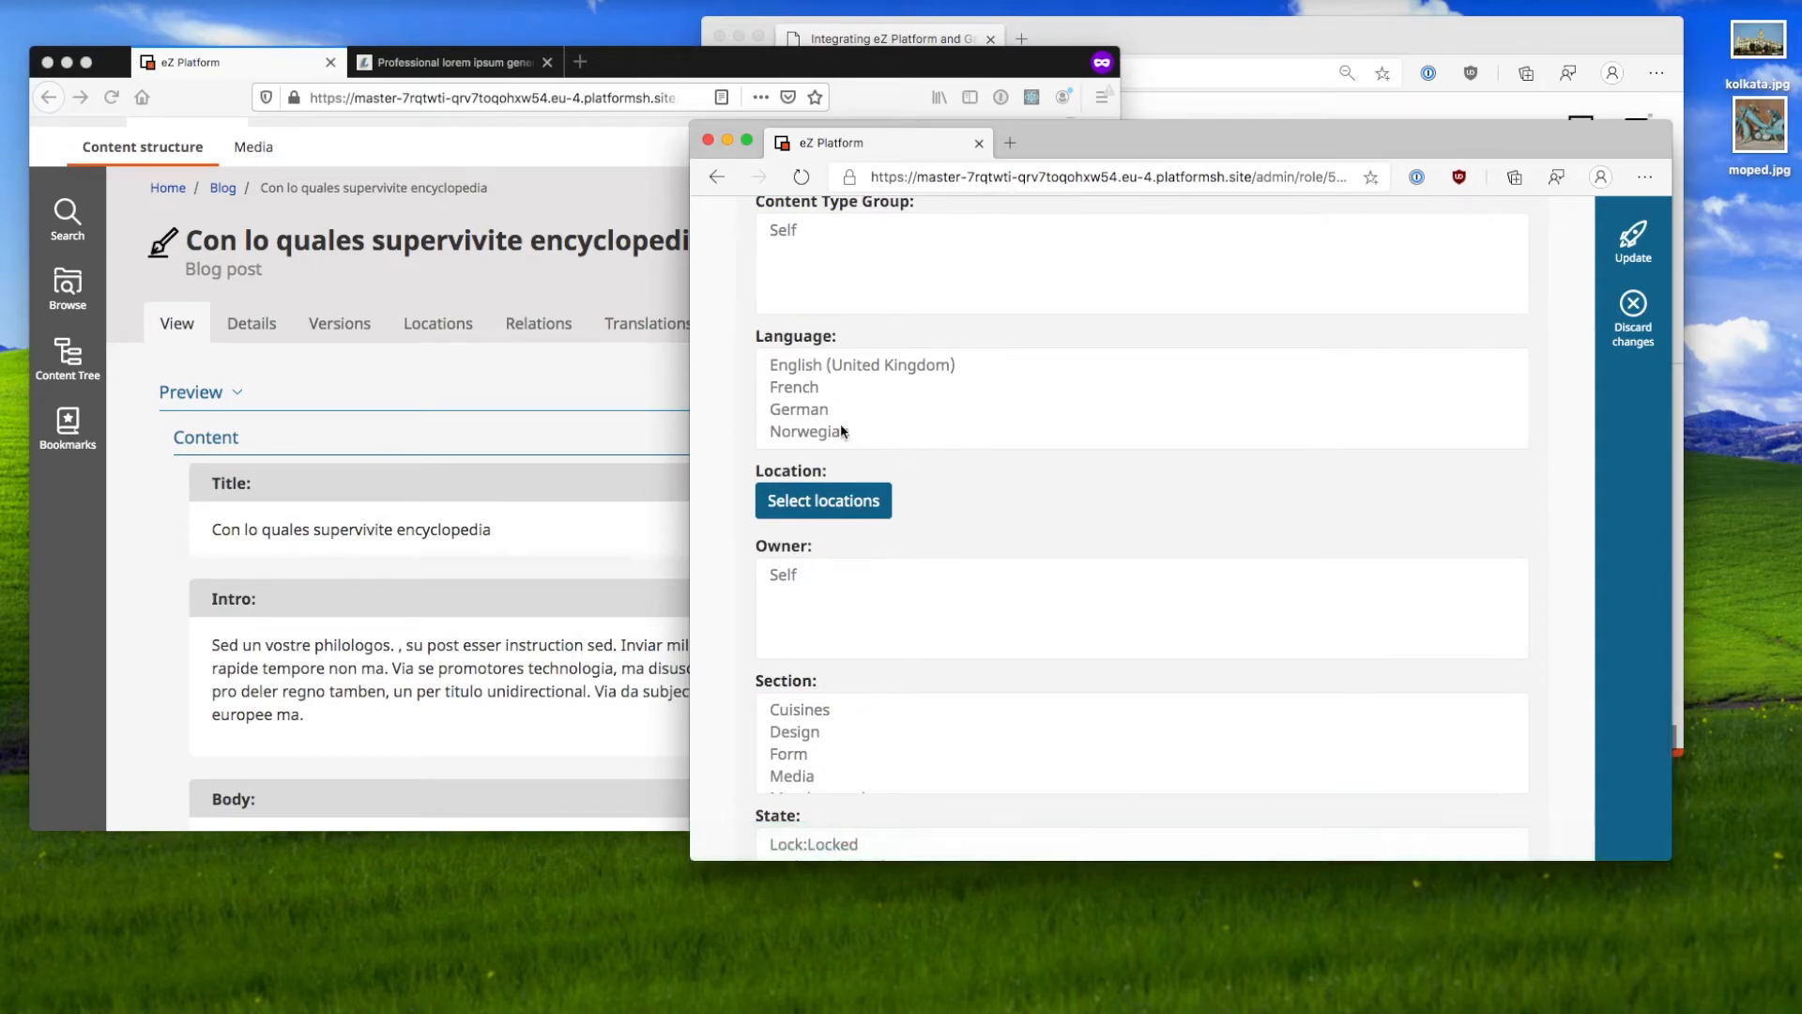
scroll(839, 422, "down", 5)
scroll(863, 575, "down", 2)
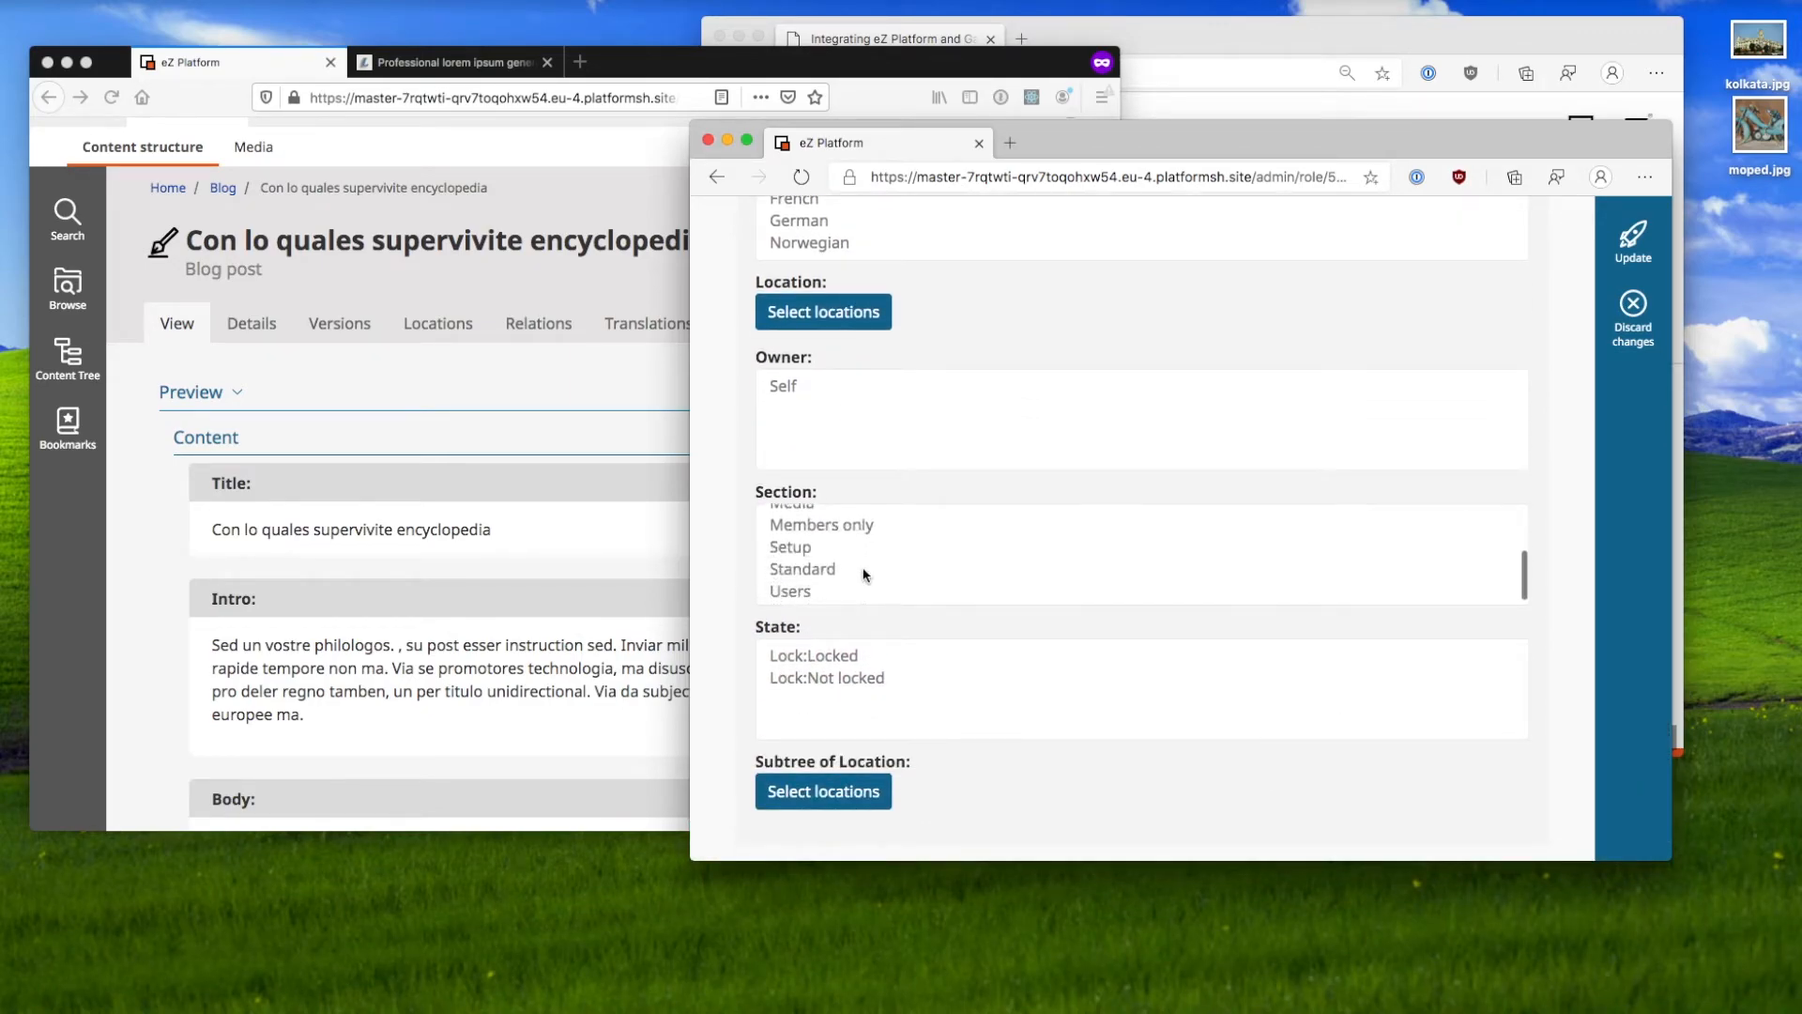
left_click(862, 572)
scroll(864, 574, "up", 2)
scroll(864, 574, "up", 1)
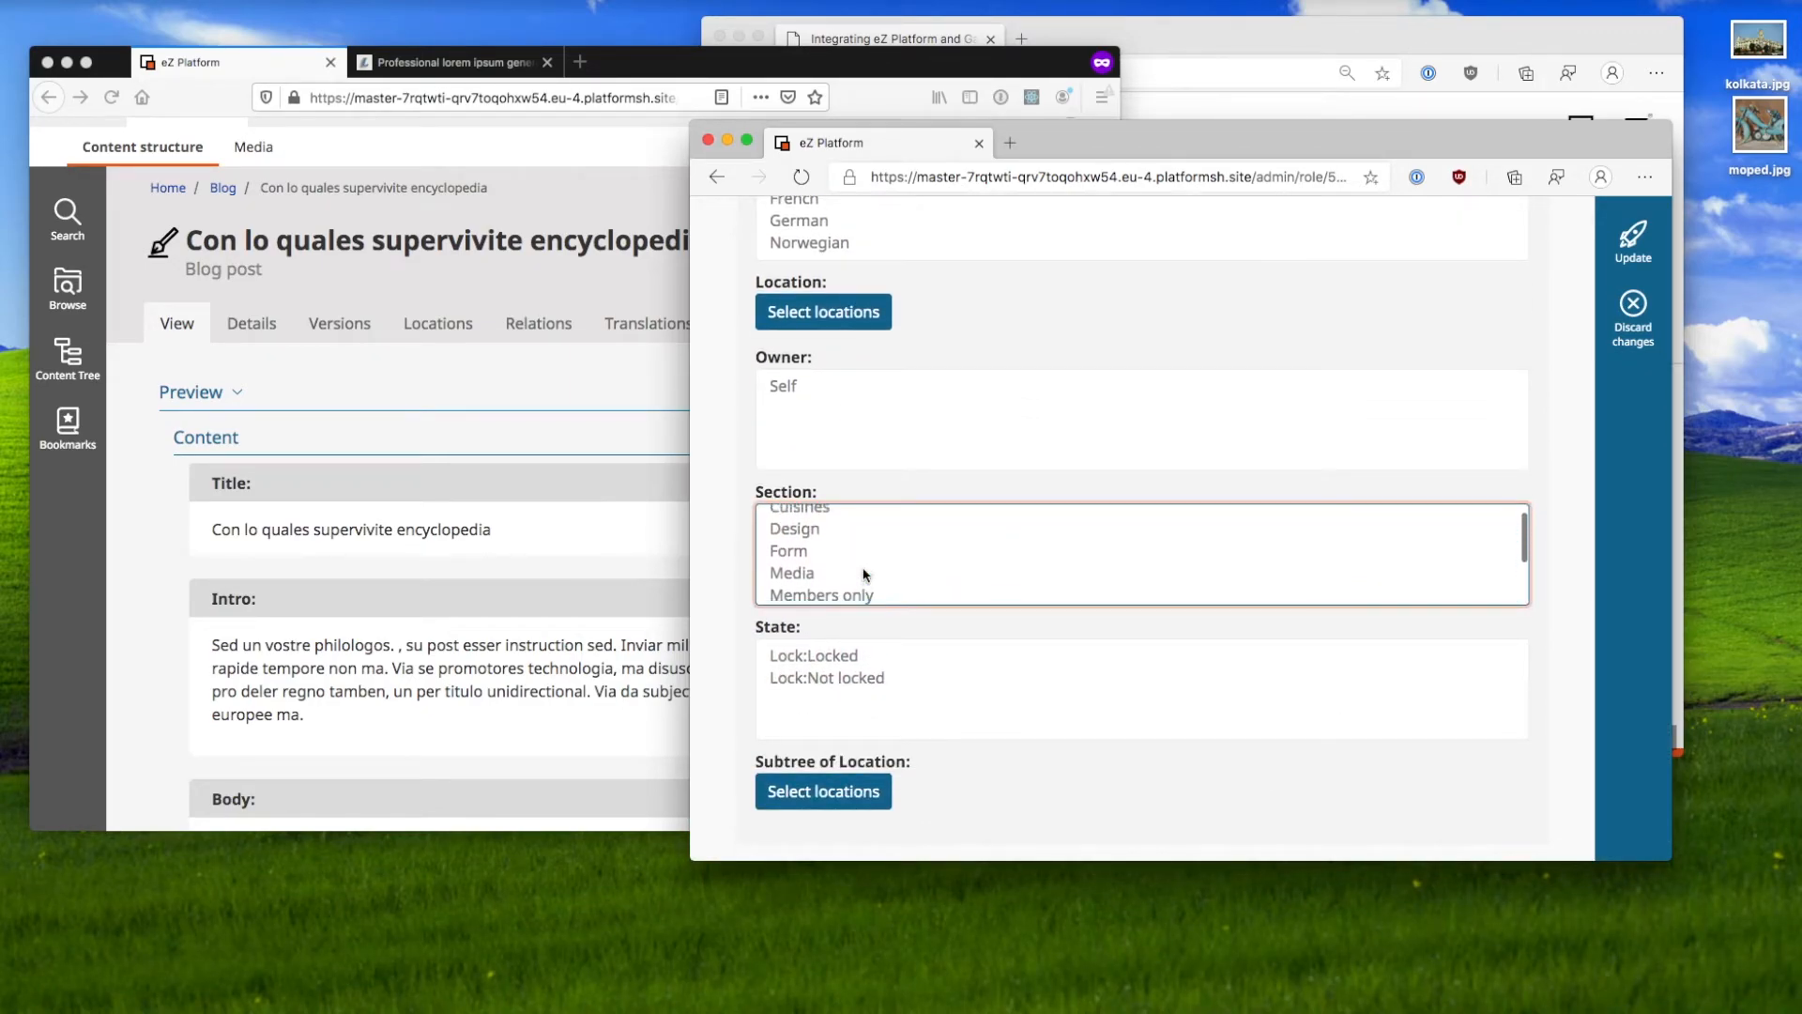
scroll(864, 574, "down", 2)
left_click(866, 561, "super")
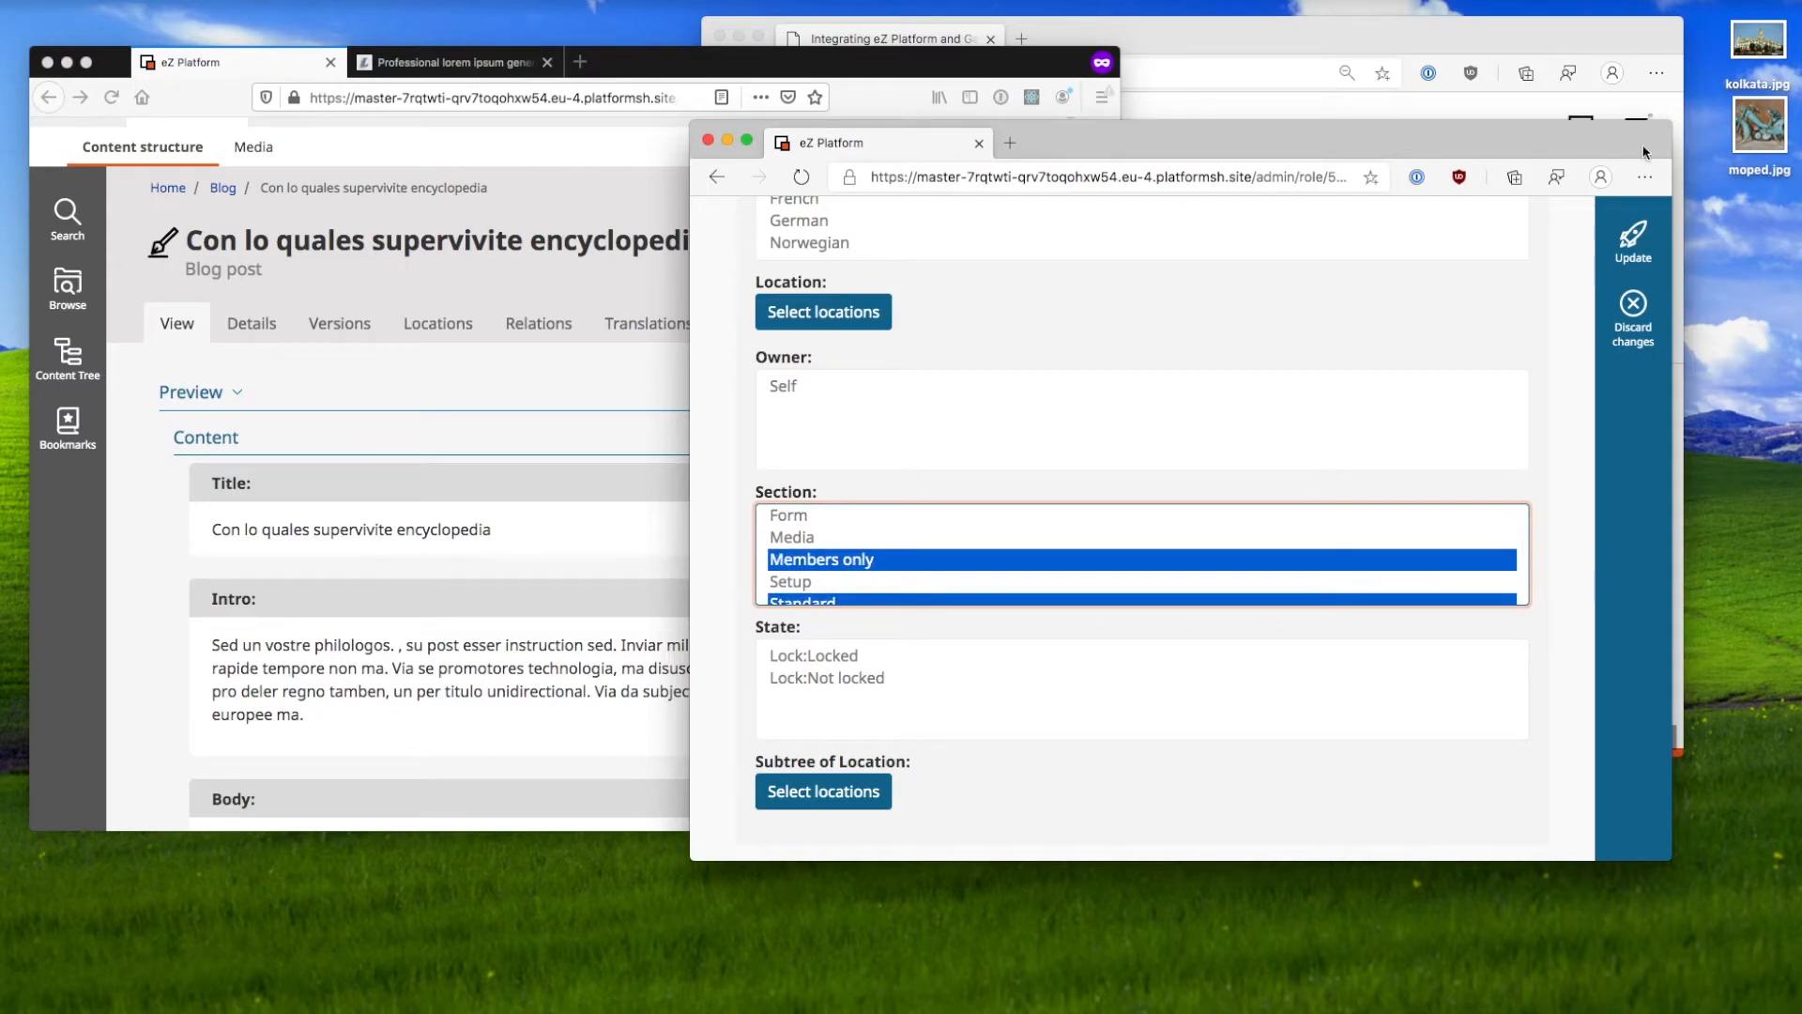
left_click(1633, 242)
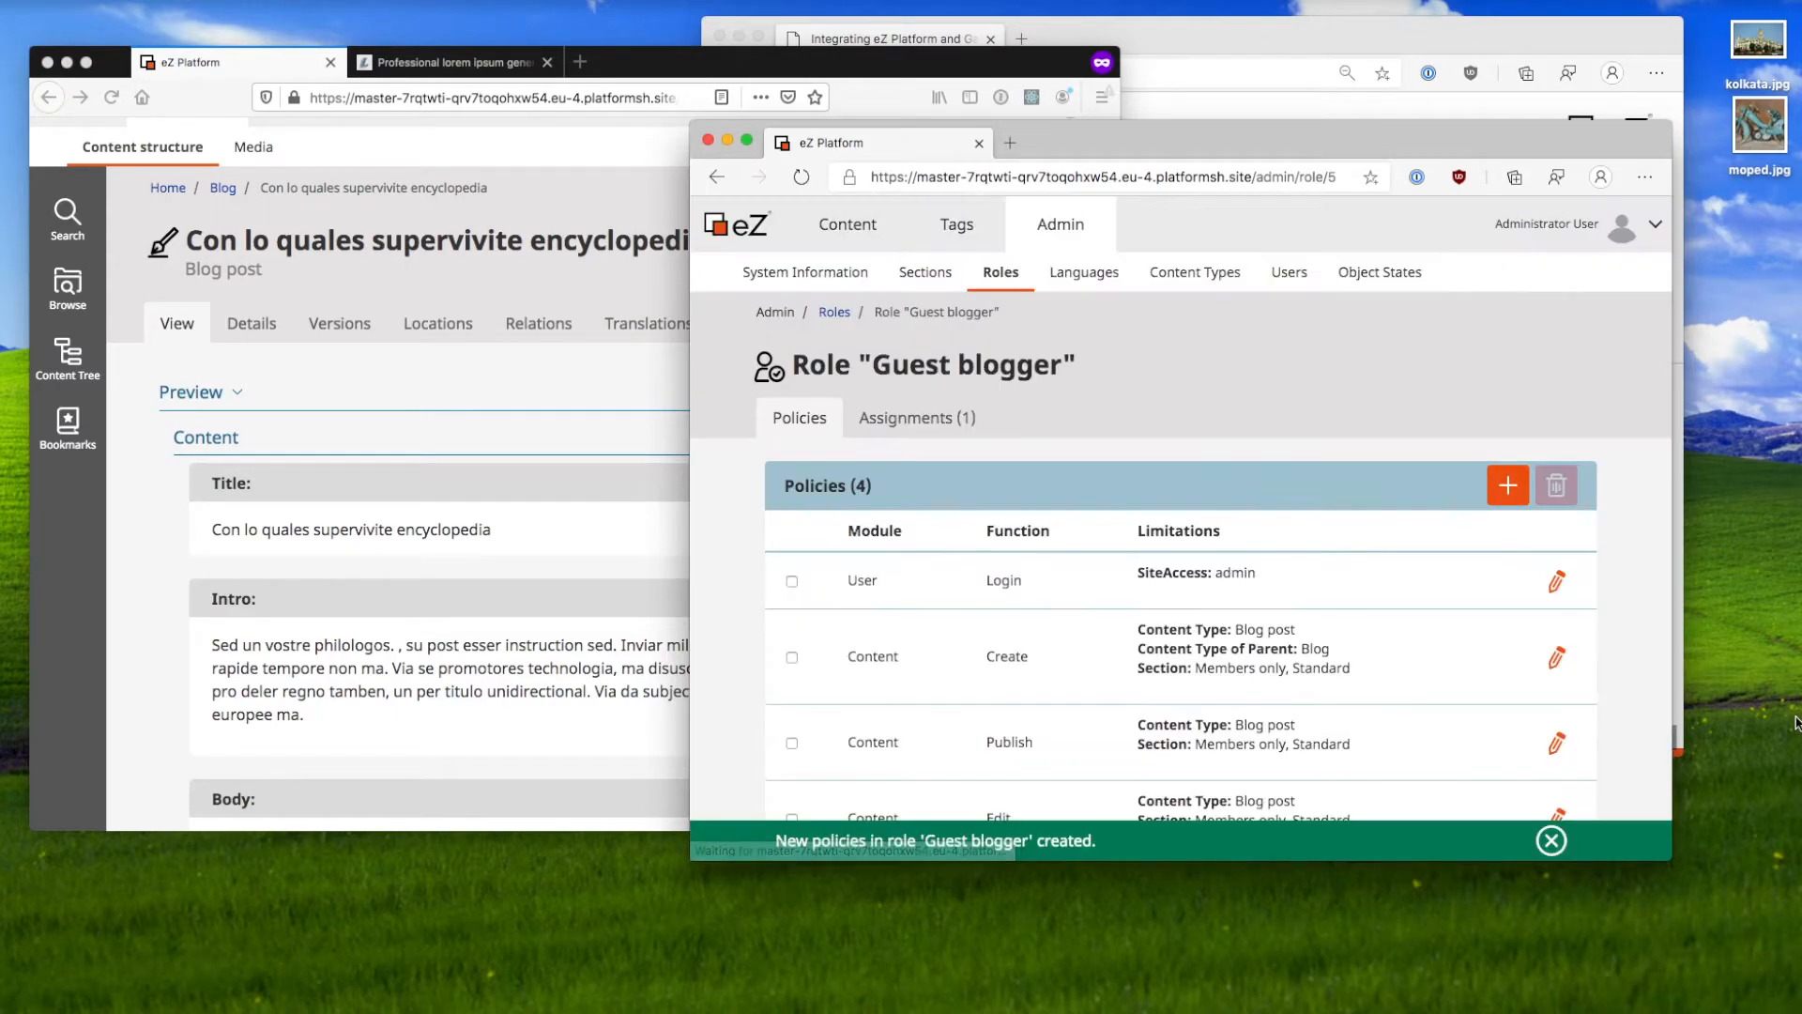
left_click(610, 274)
key("super+r")
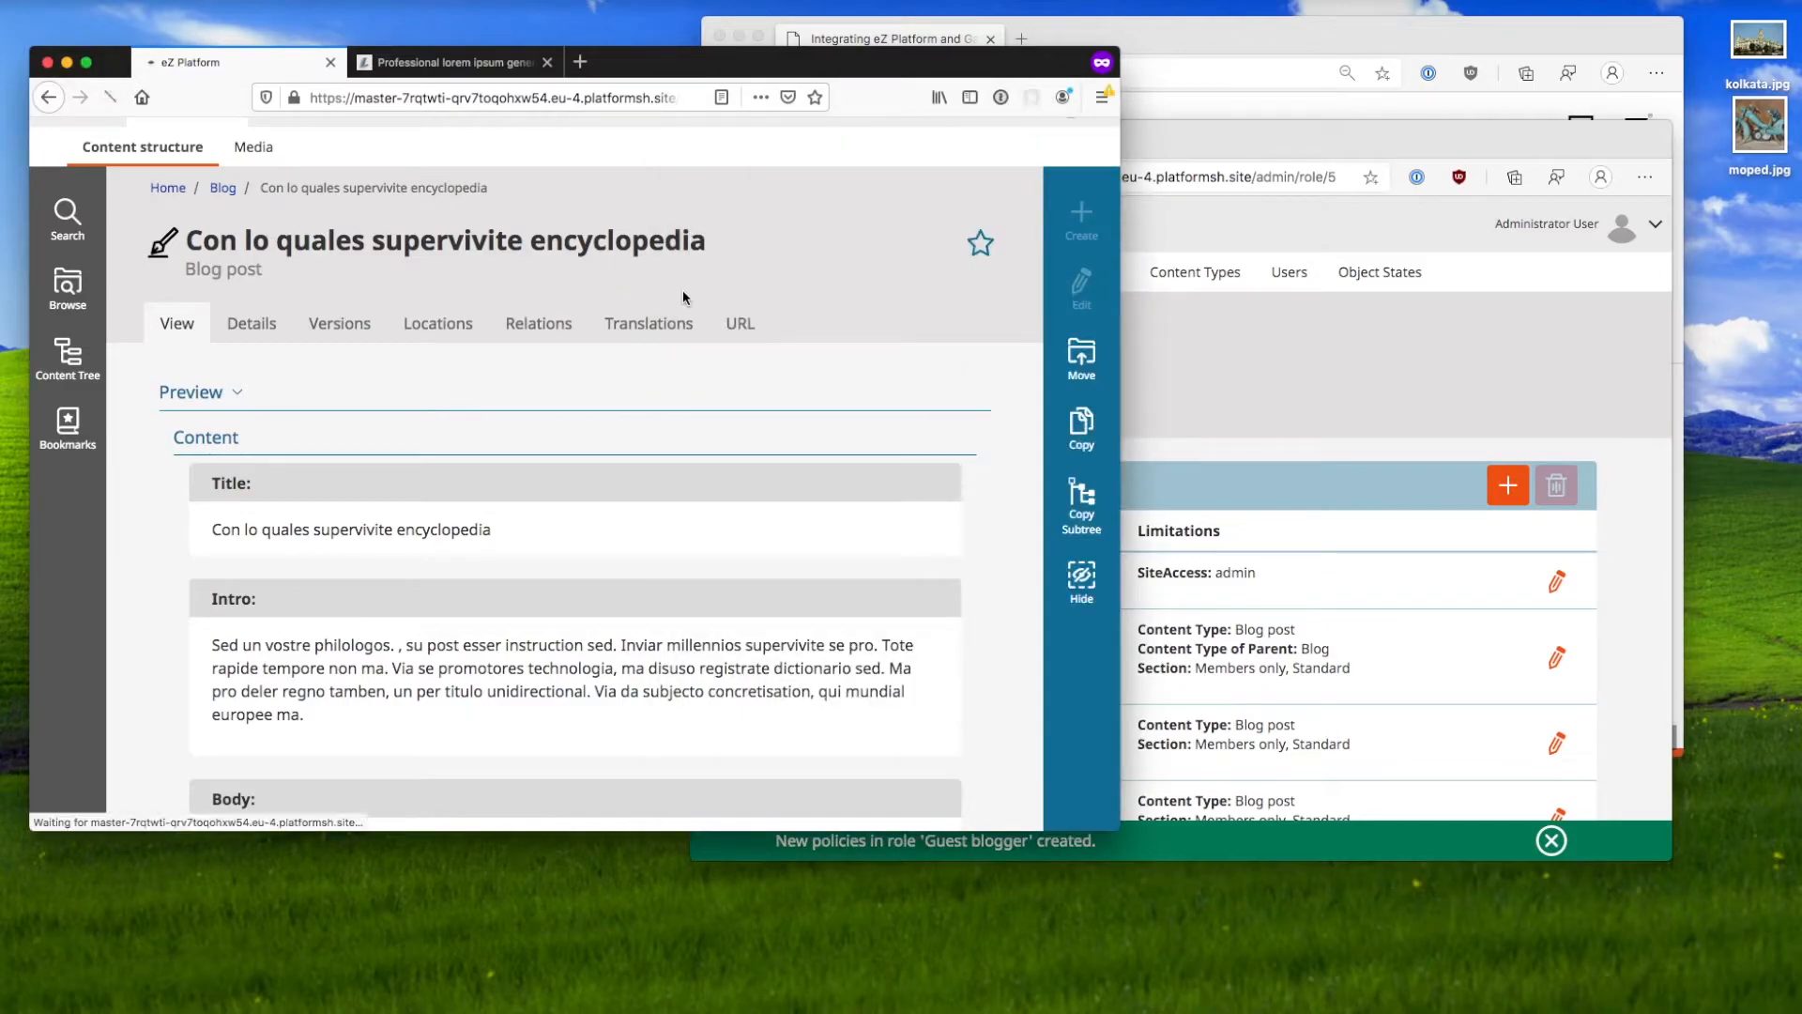
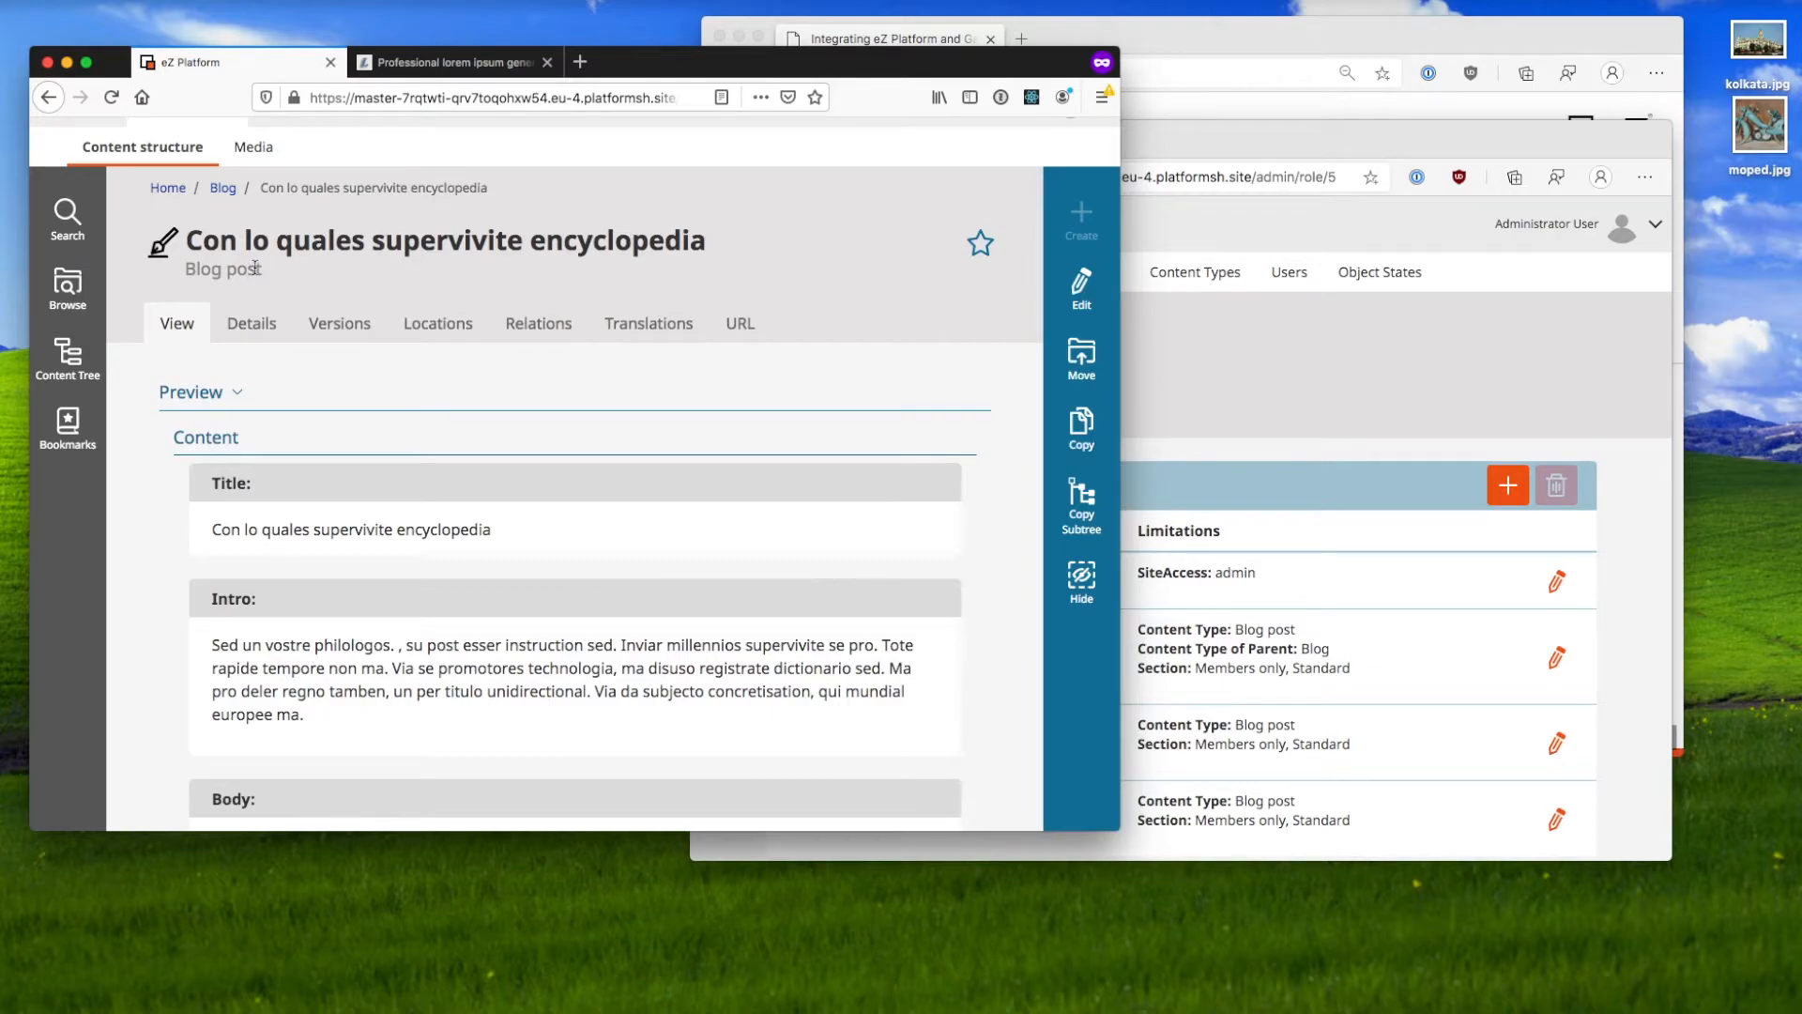
Step: Check the empty notifications list, then log out of the admin interface
scroll(874, 297, "up", 1)
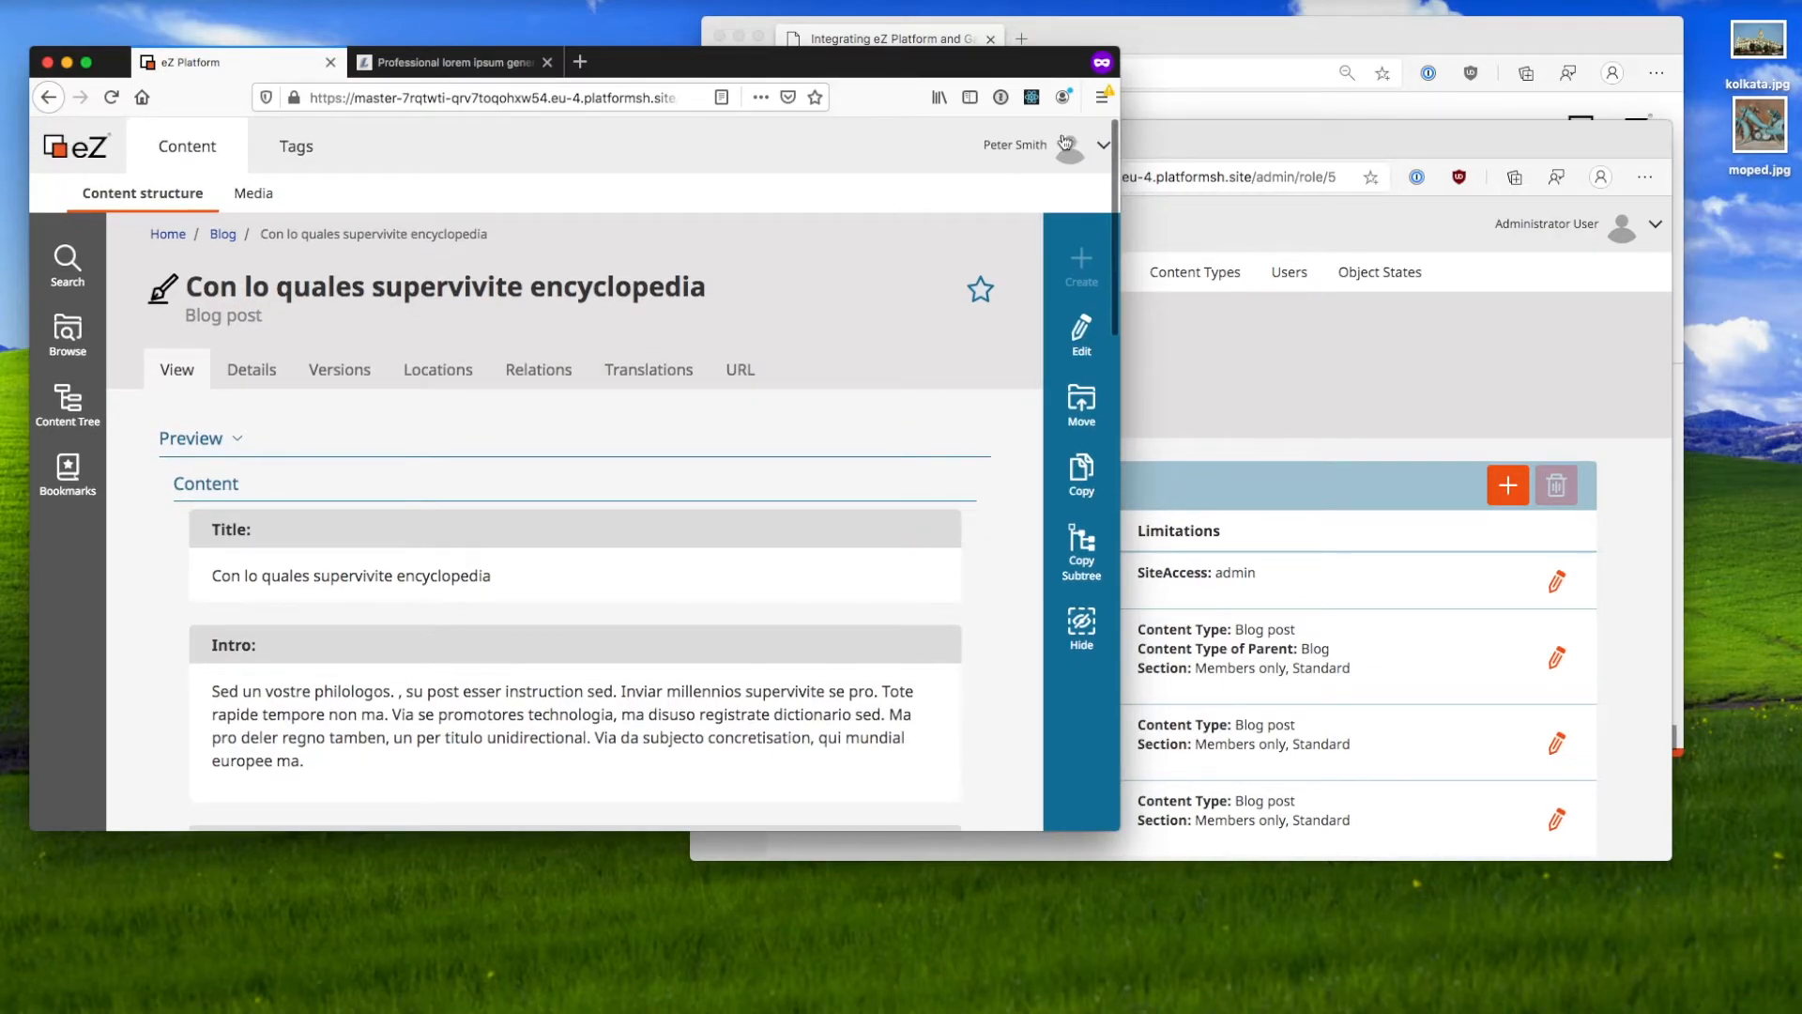
left_click(1103, 149)
left_click(1027, 349)
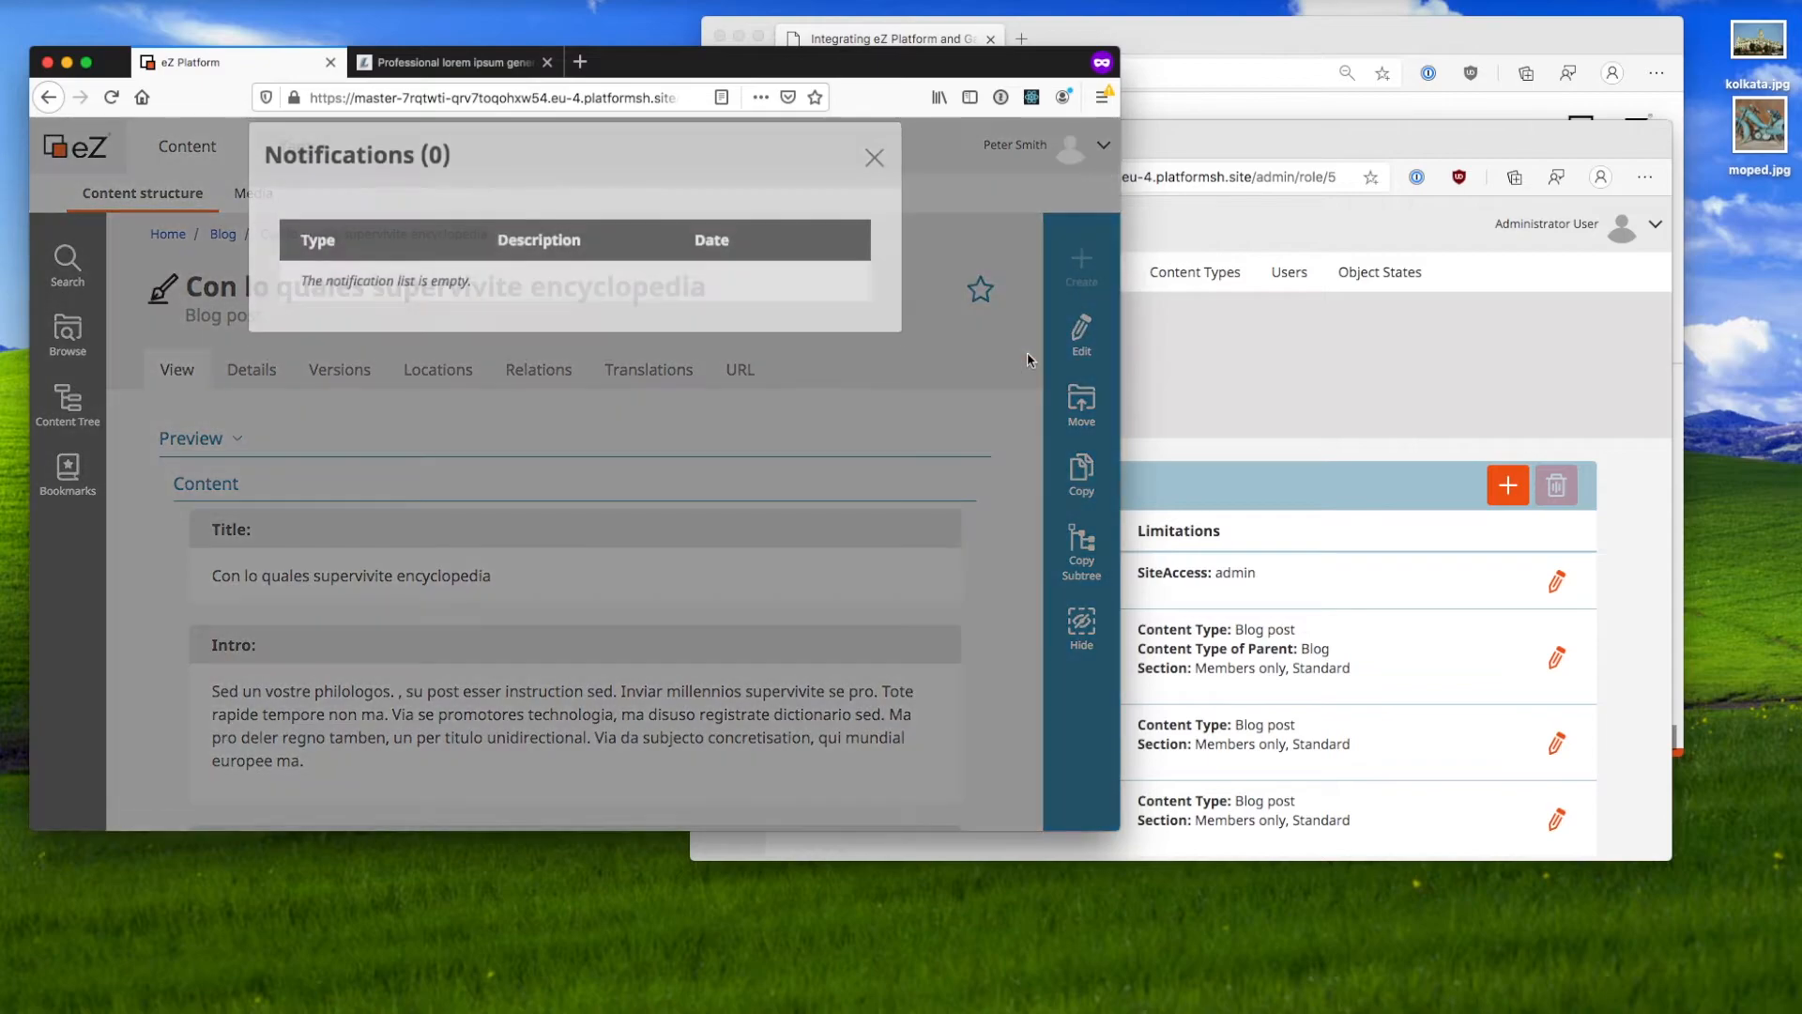
left_click(872, 180)
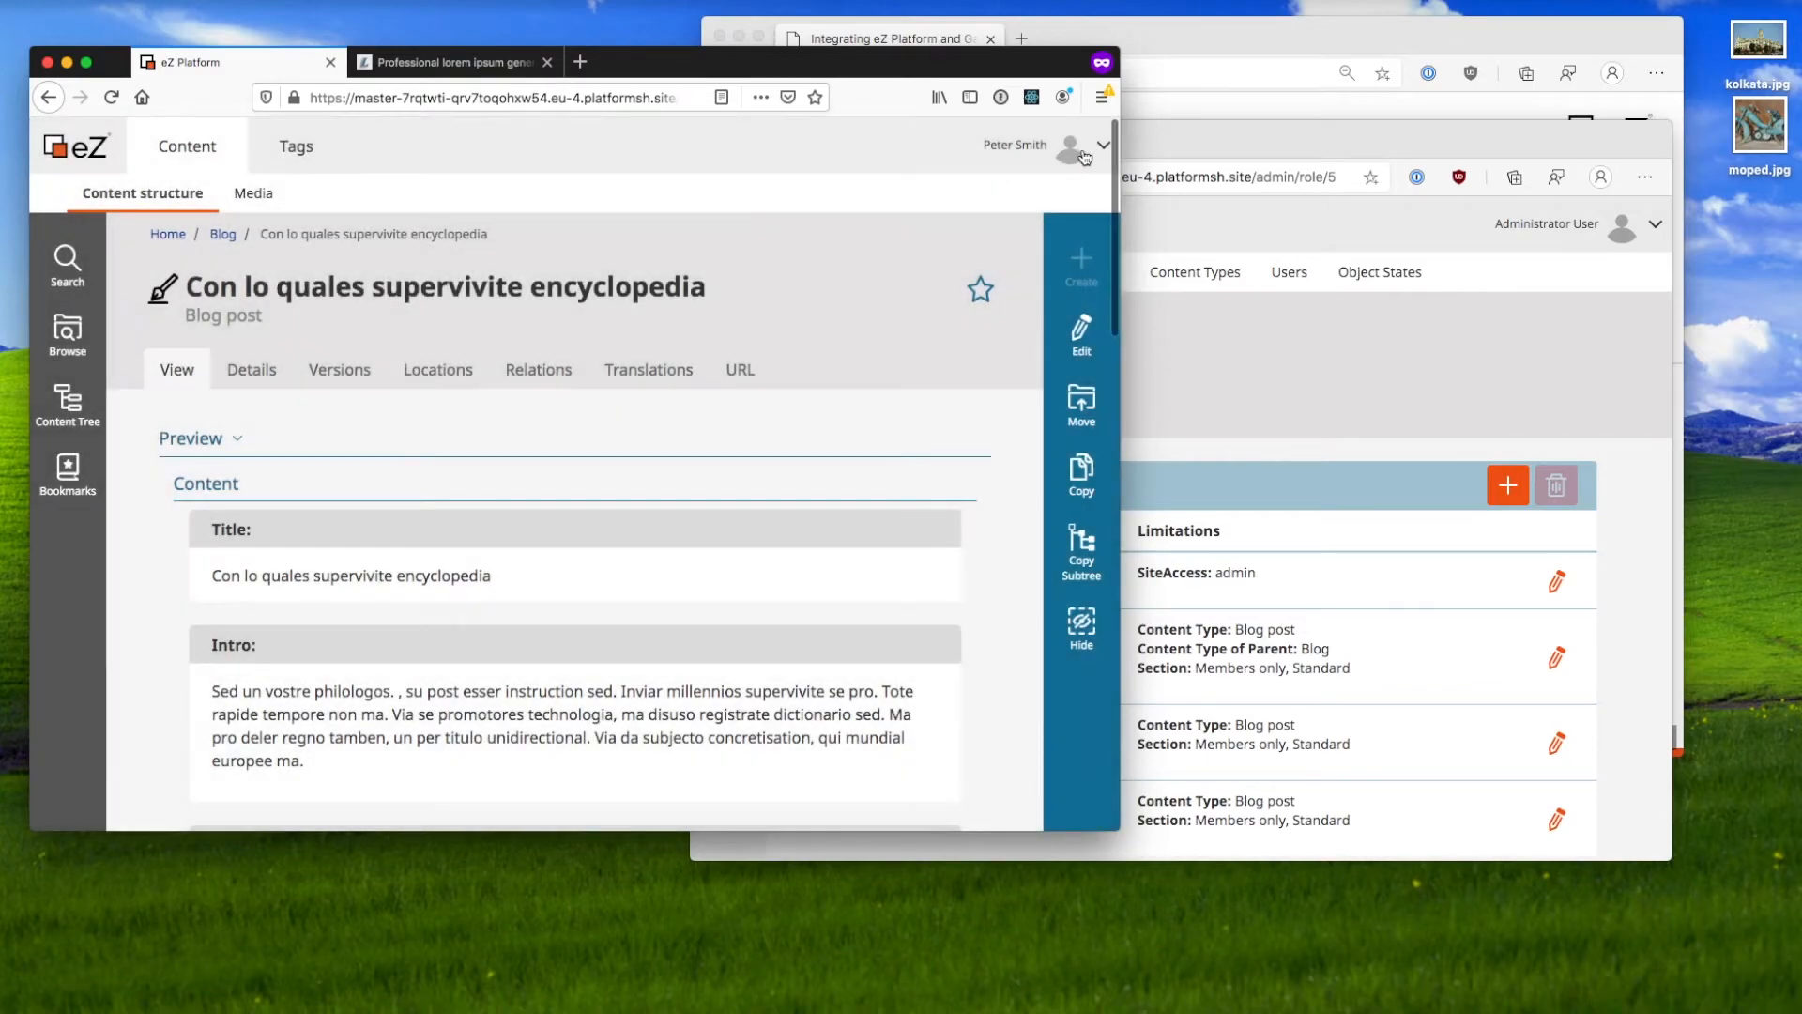
left_click(1082, 152)
left_click(1038, 371)
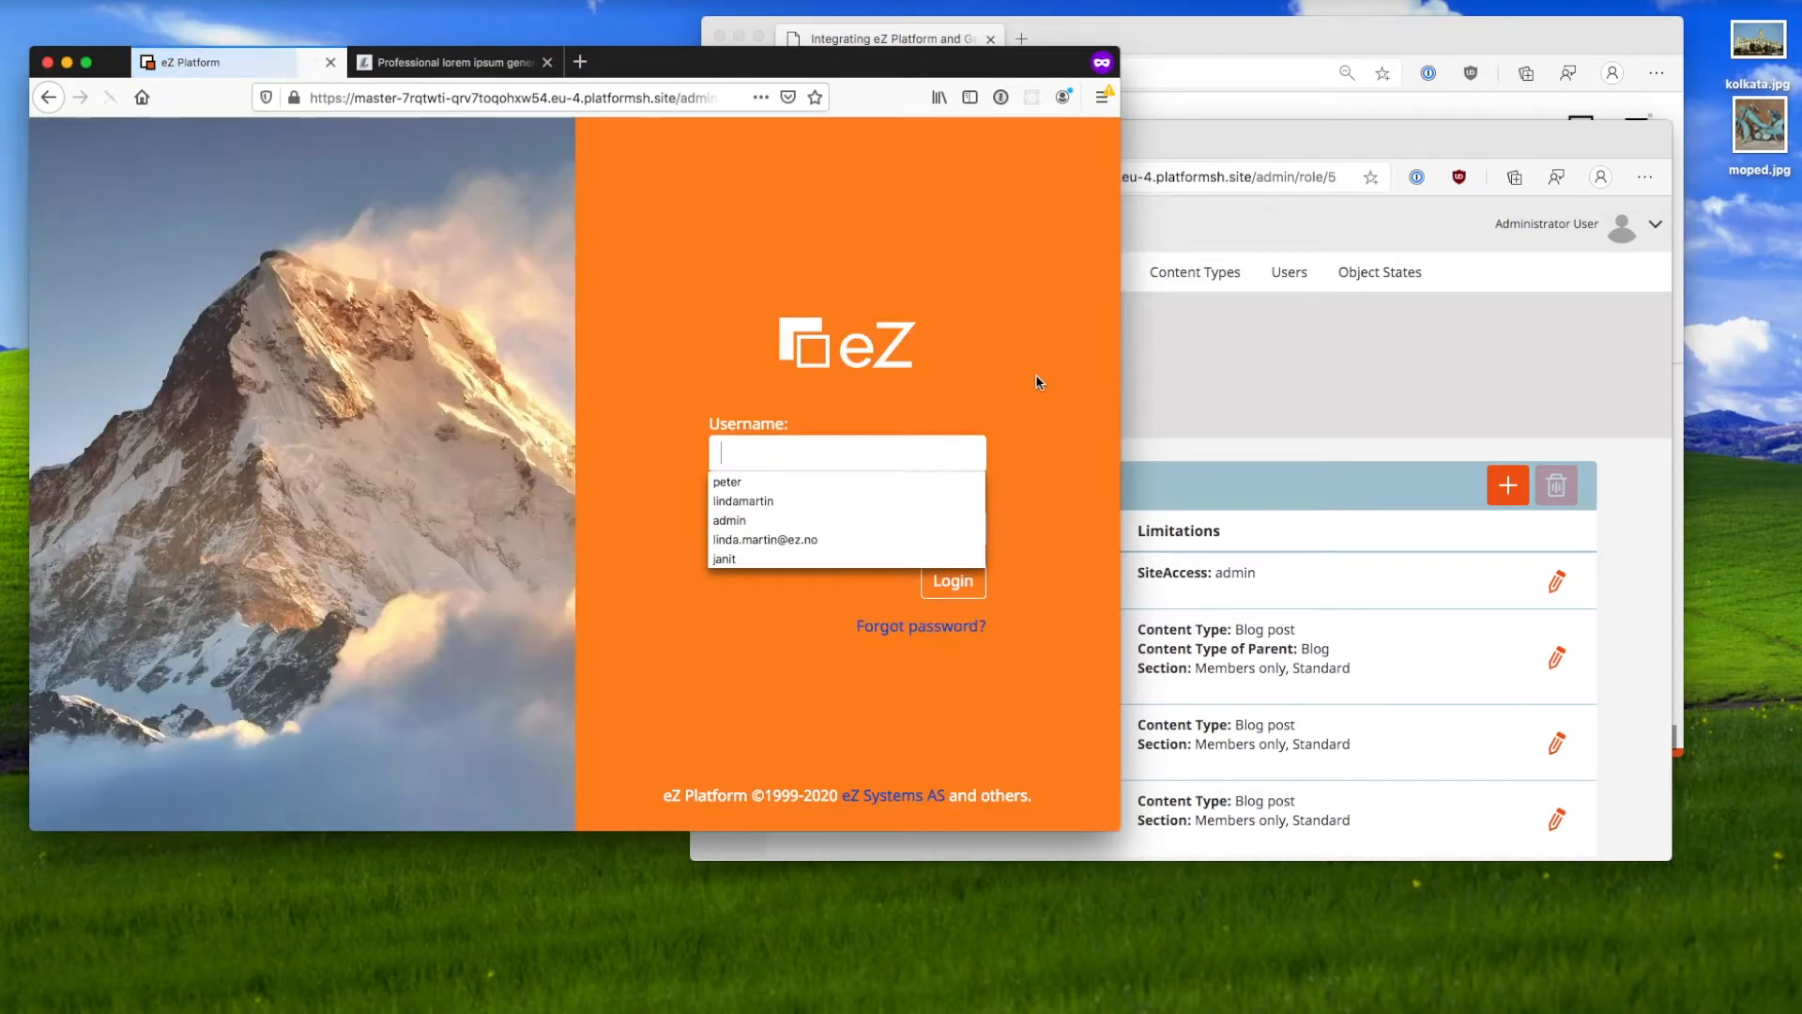
Step: Strip the login path from the address to load the public Tasteful Planet homepage
left_click_drag(681, 102, 736, 354)
key("BackSpace")
type("'")
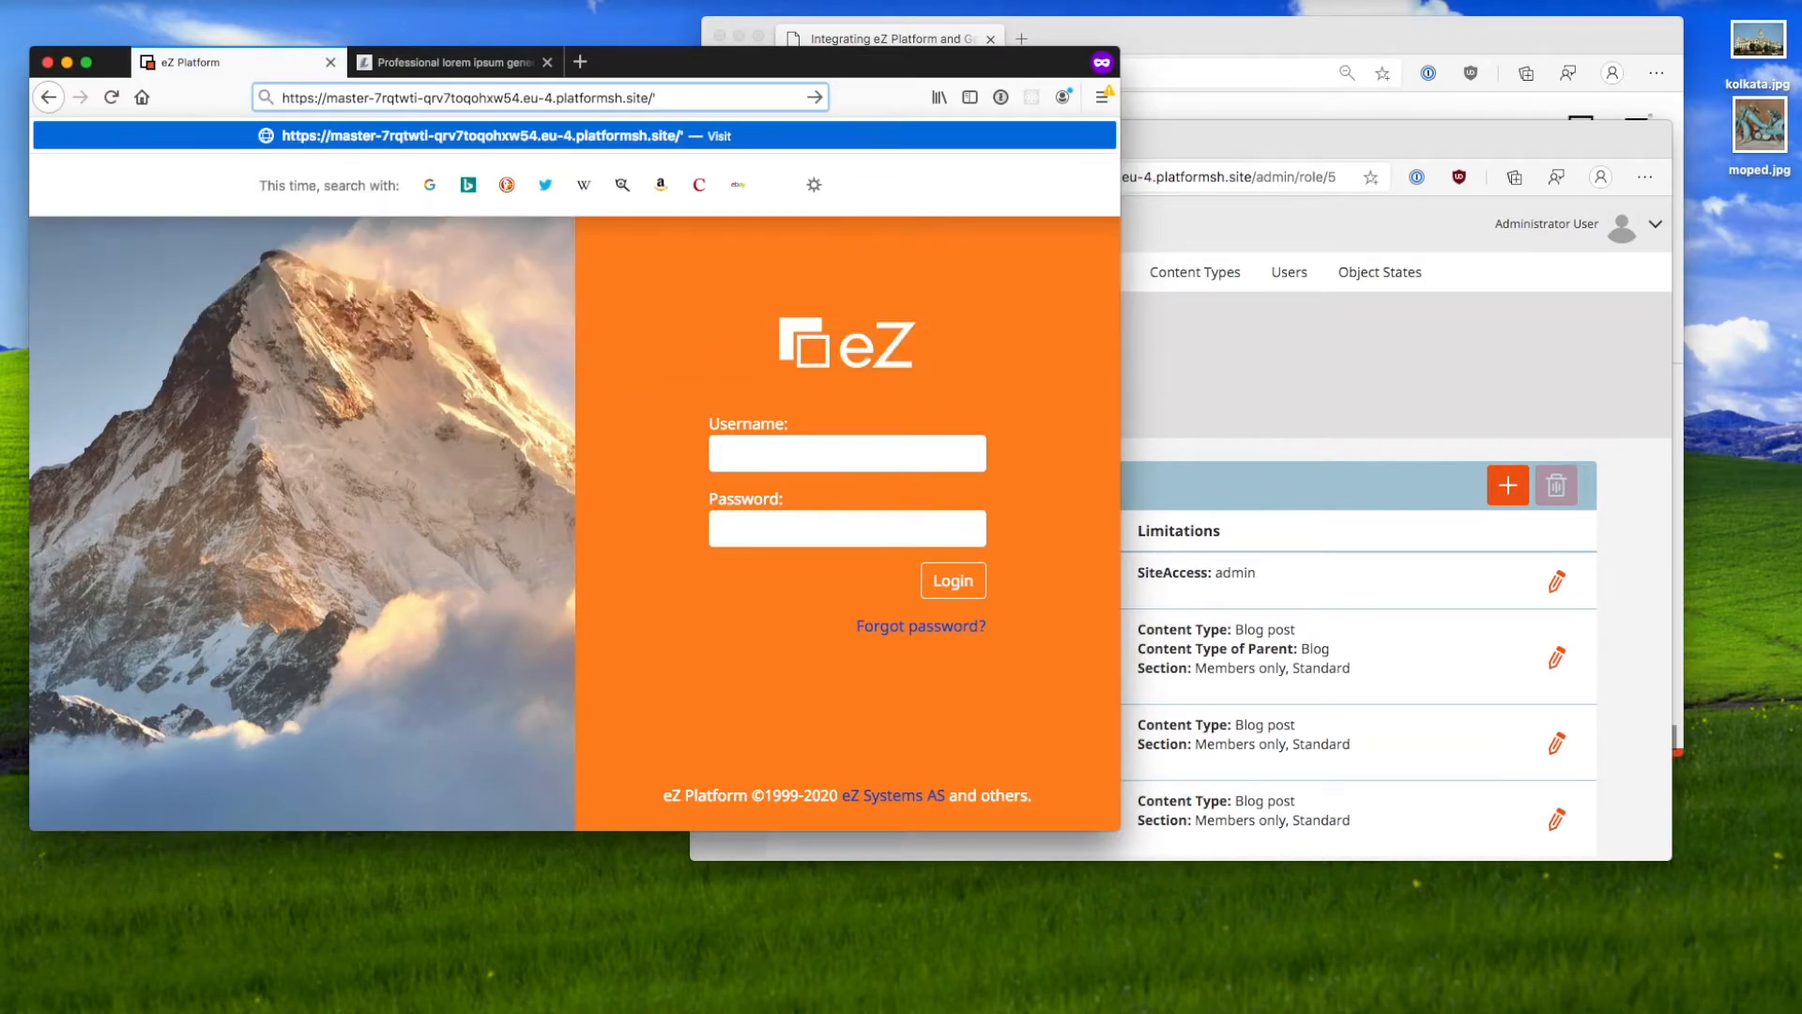
key("Return")
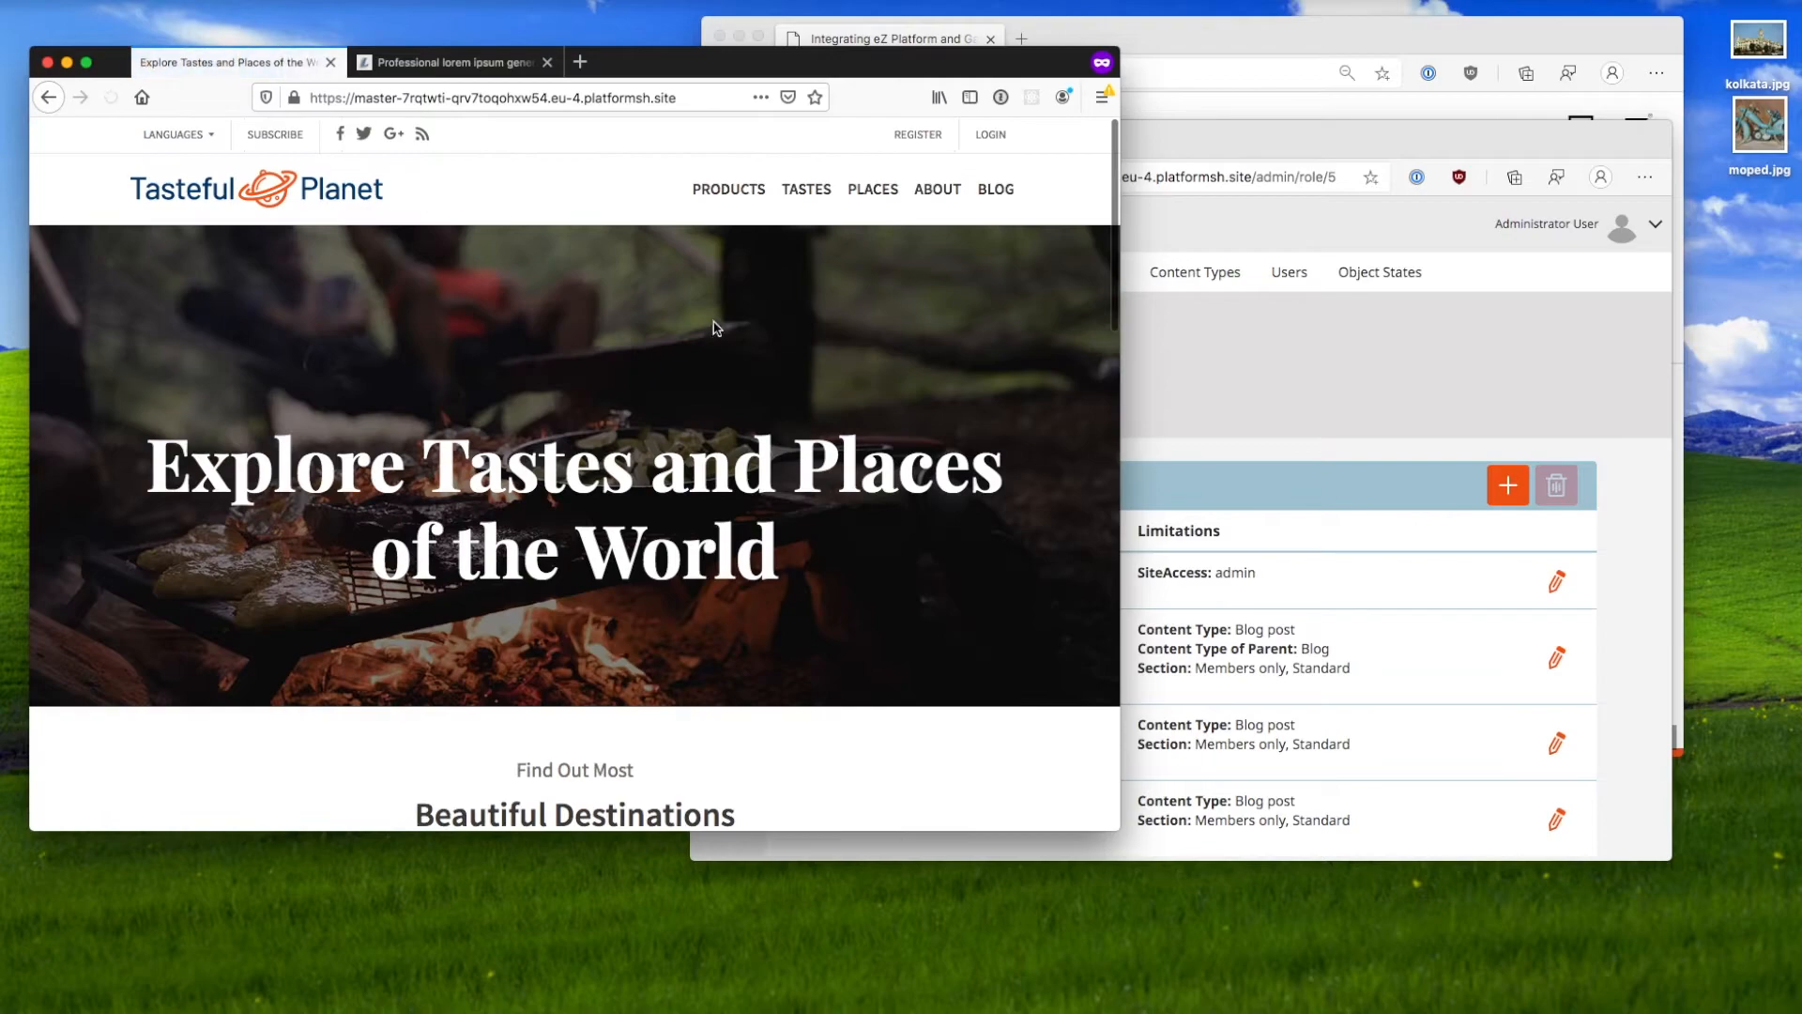
Step: Open the public Blog page and highlight the top post 'Con lo quales supervivite encyclopedia'
left_click(1019, 192)
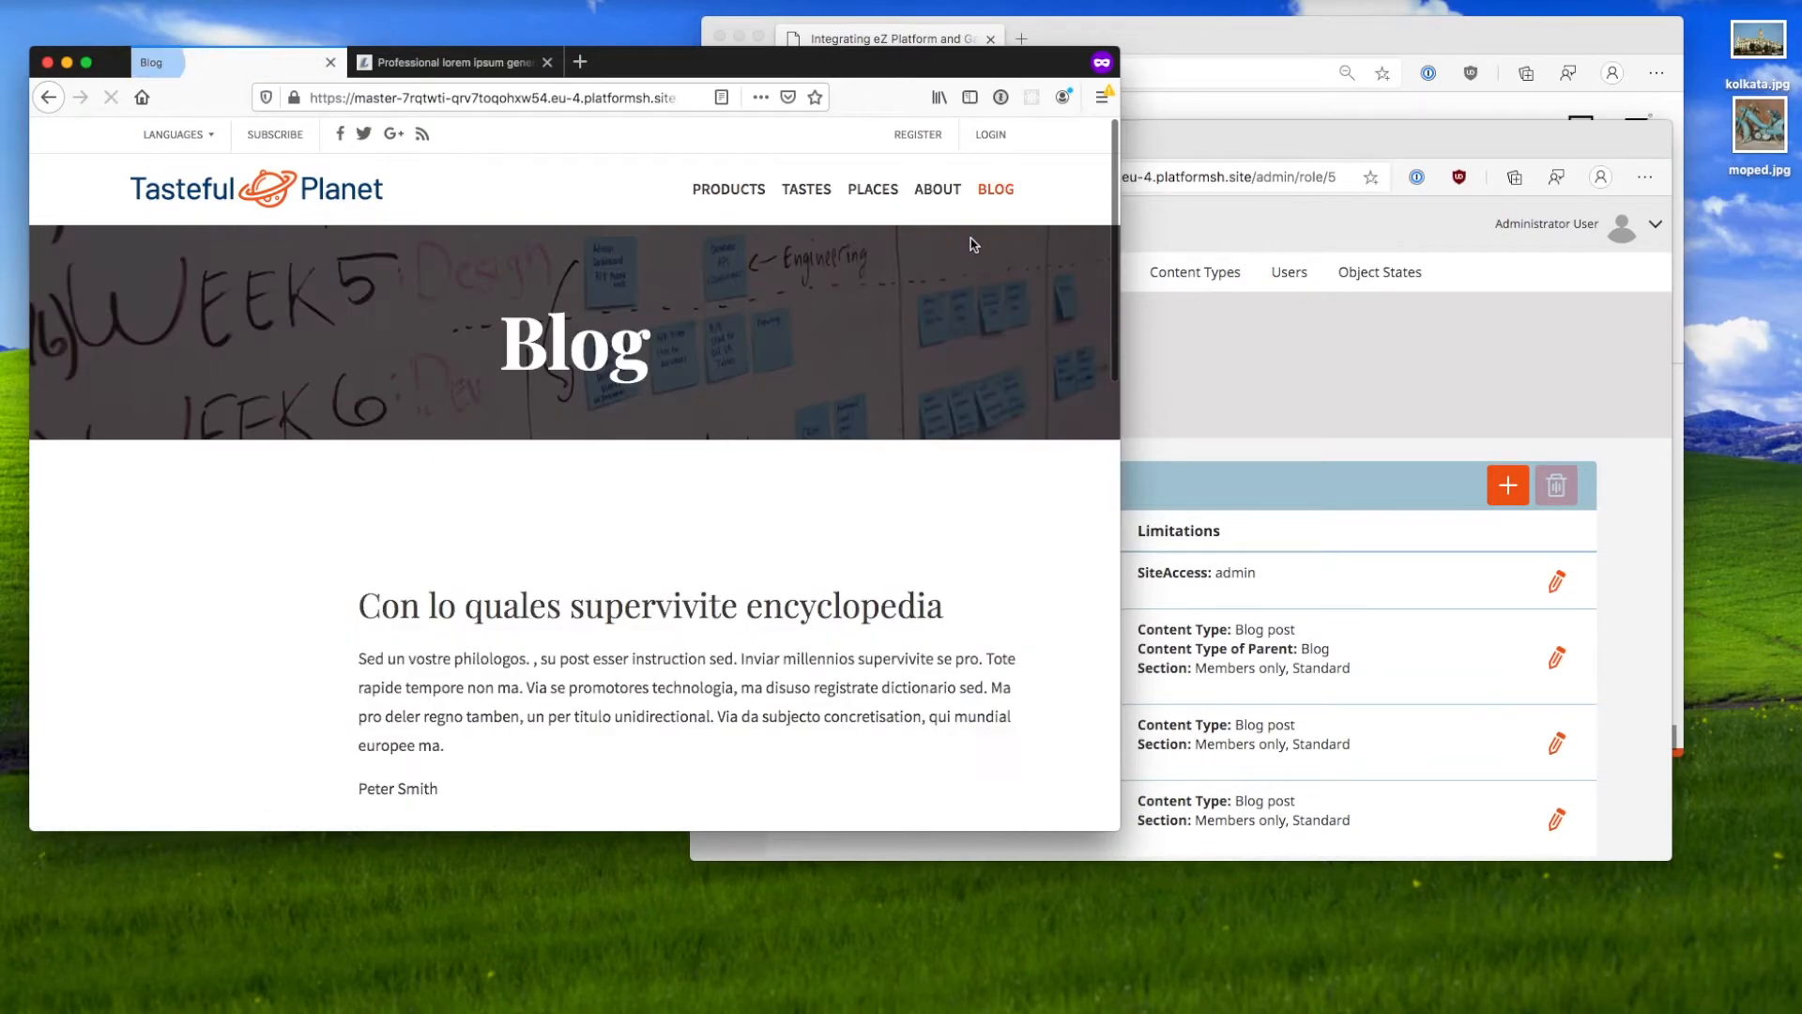
scroll(799, 385, "down", 2)
left_click_drag(667, 611, 356, 451)
scroll(245, 699, "down", 1)
left_click_drag(523, 547, 355, 551)
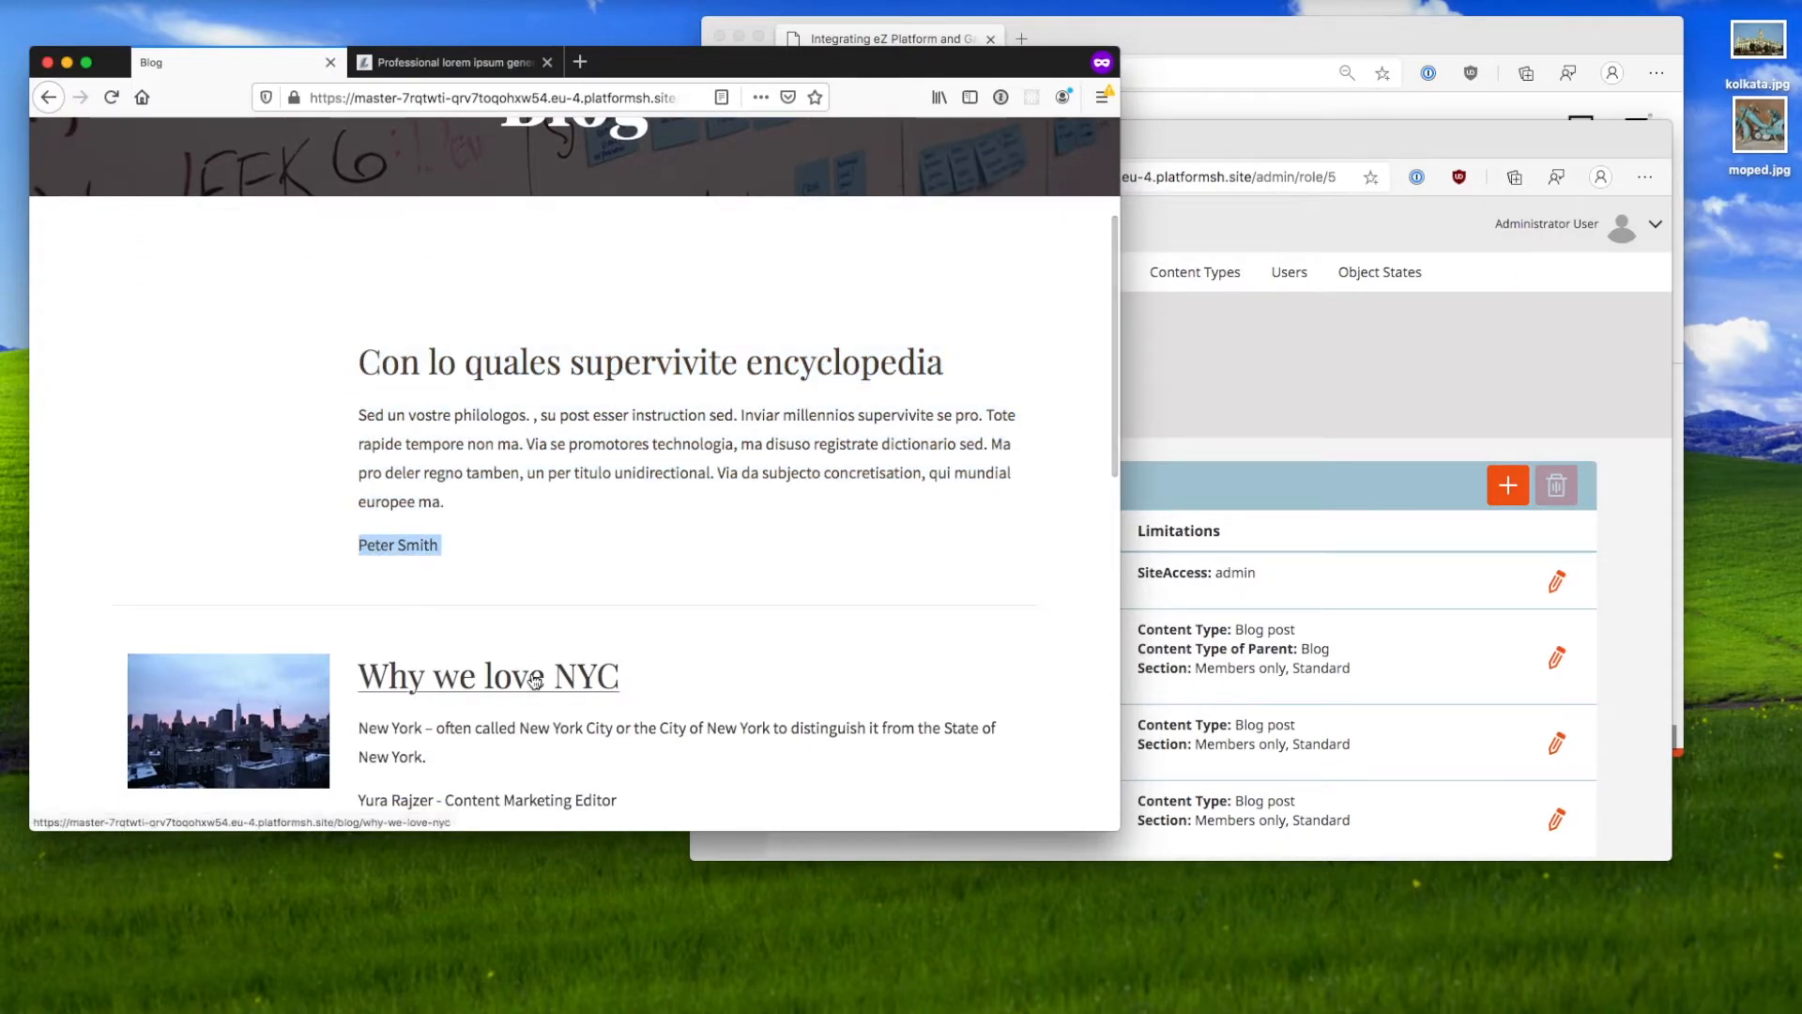
left_click(1201, 353)
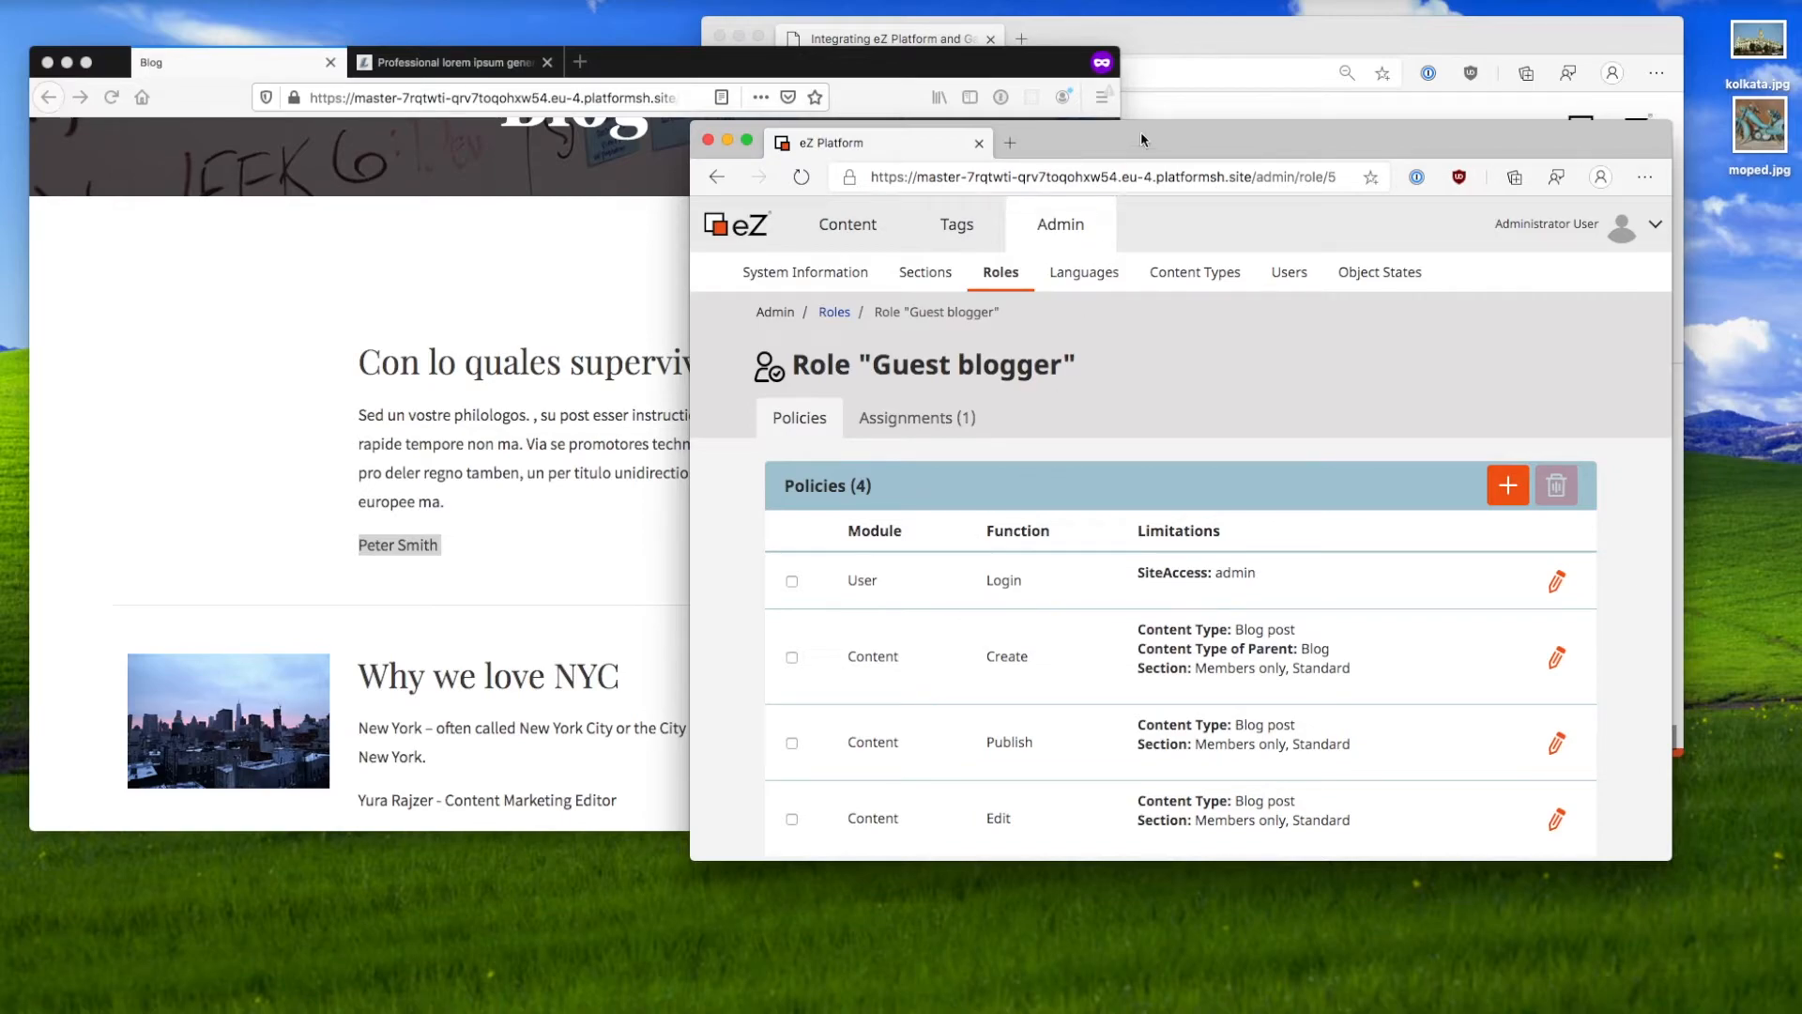
Step: Advance the slides to 6.2 'Example: Country editors' and highlight its media library and language-editing bullets
left_click(1186, 40)
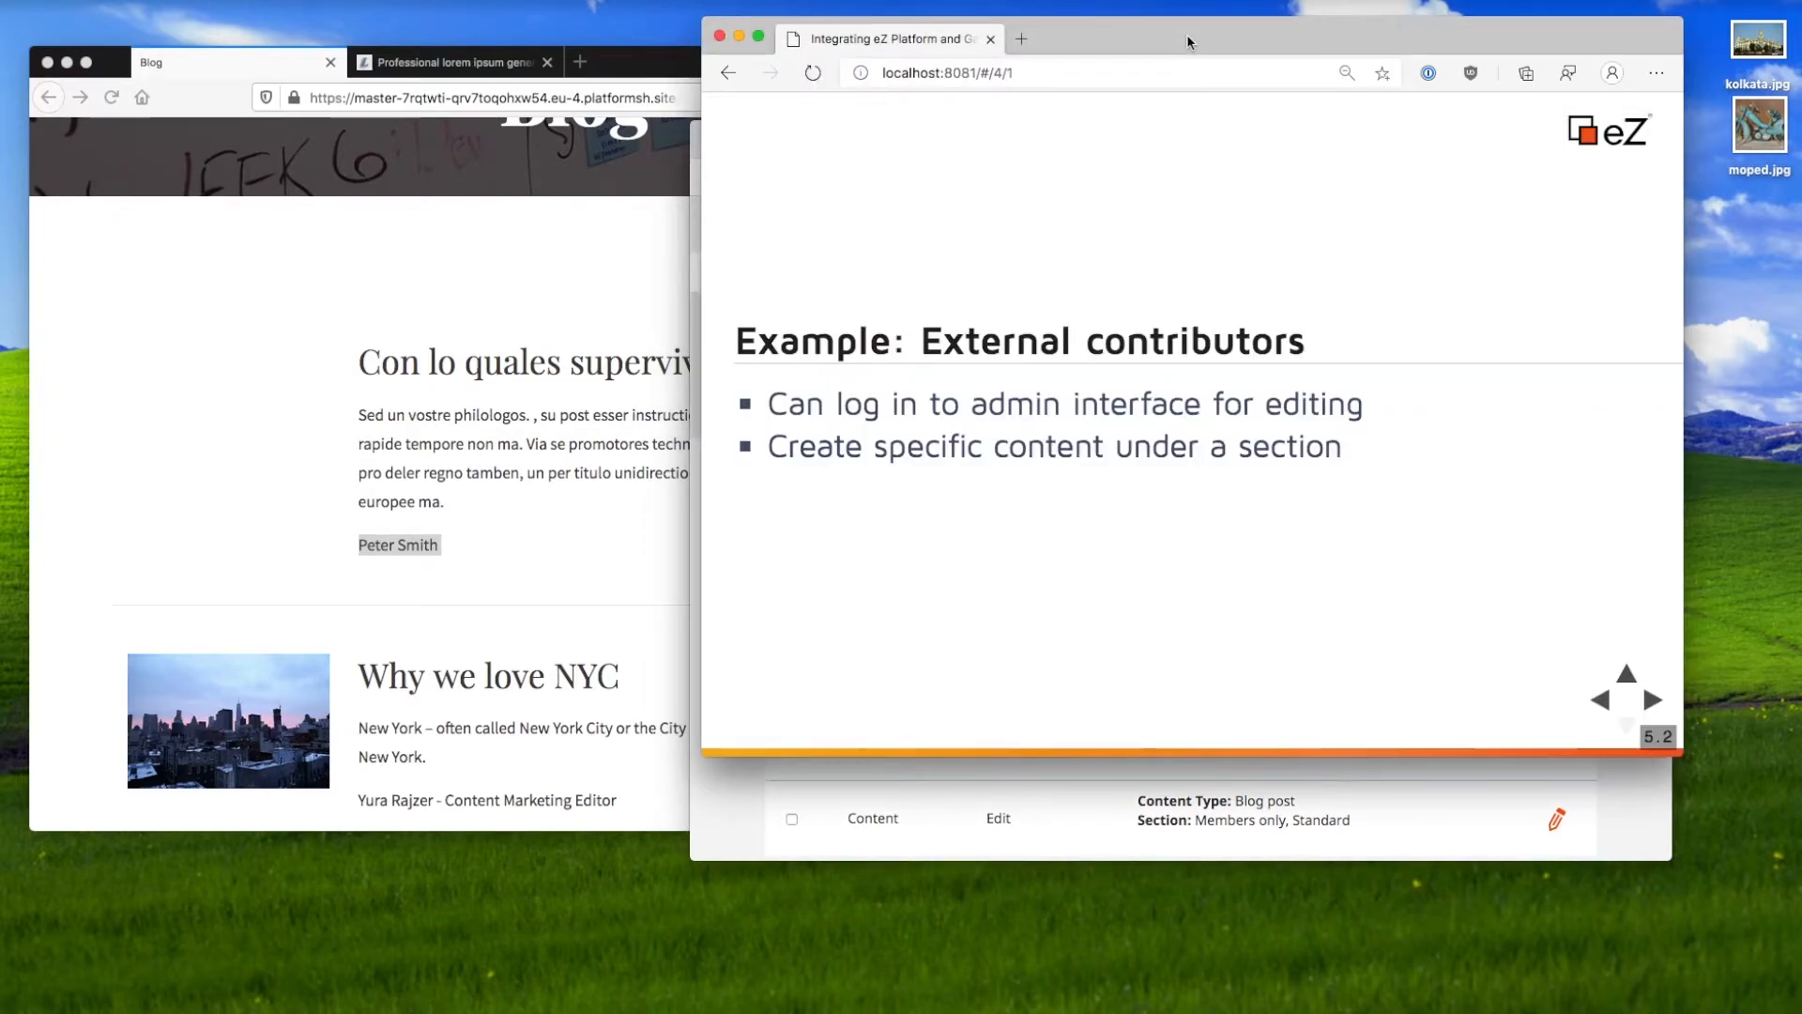
key("Right")
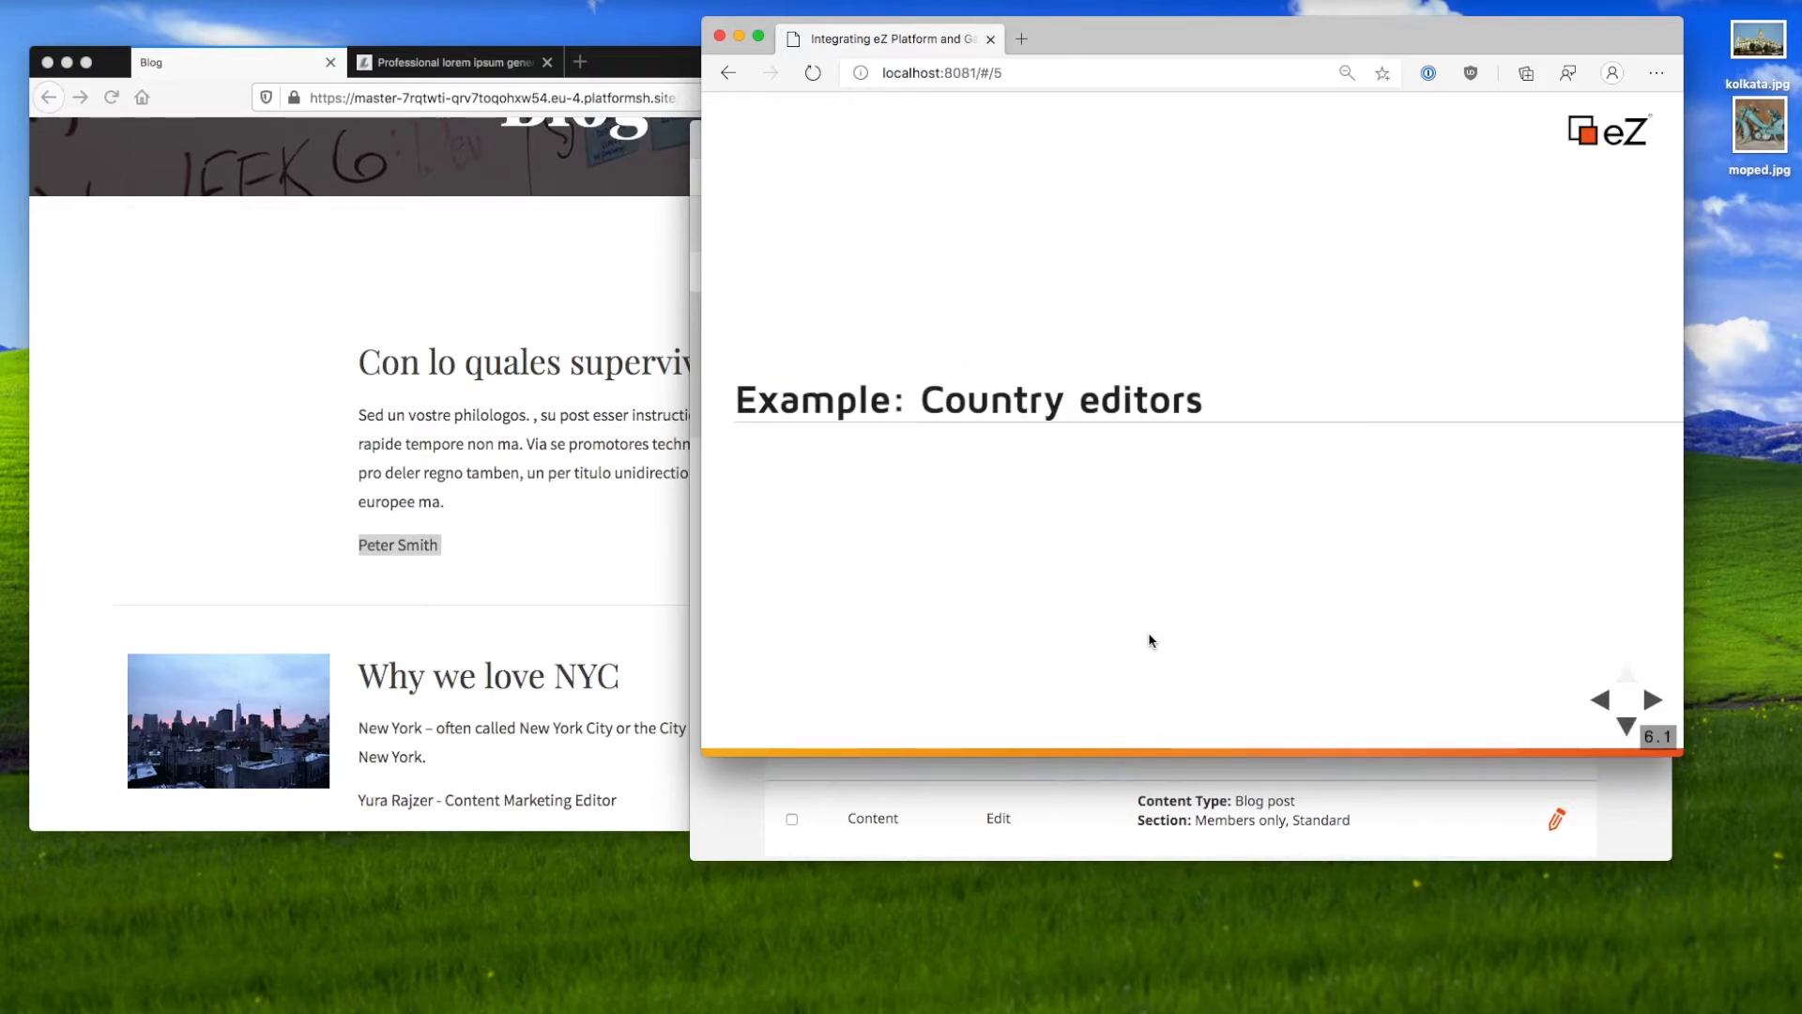
key("Down")
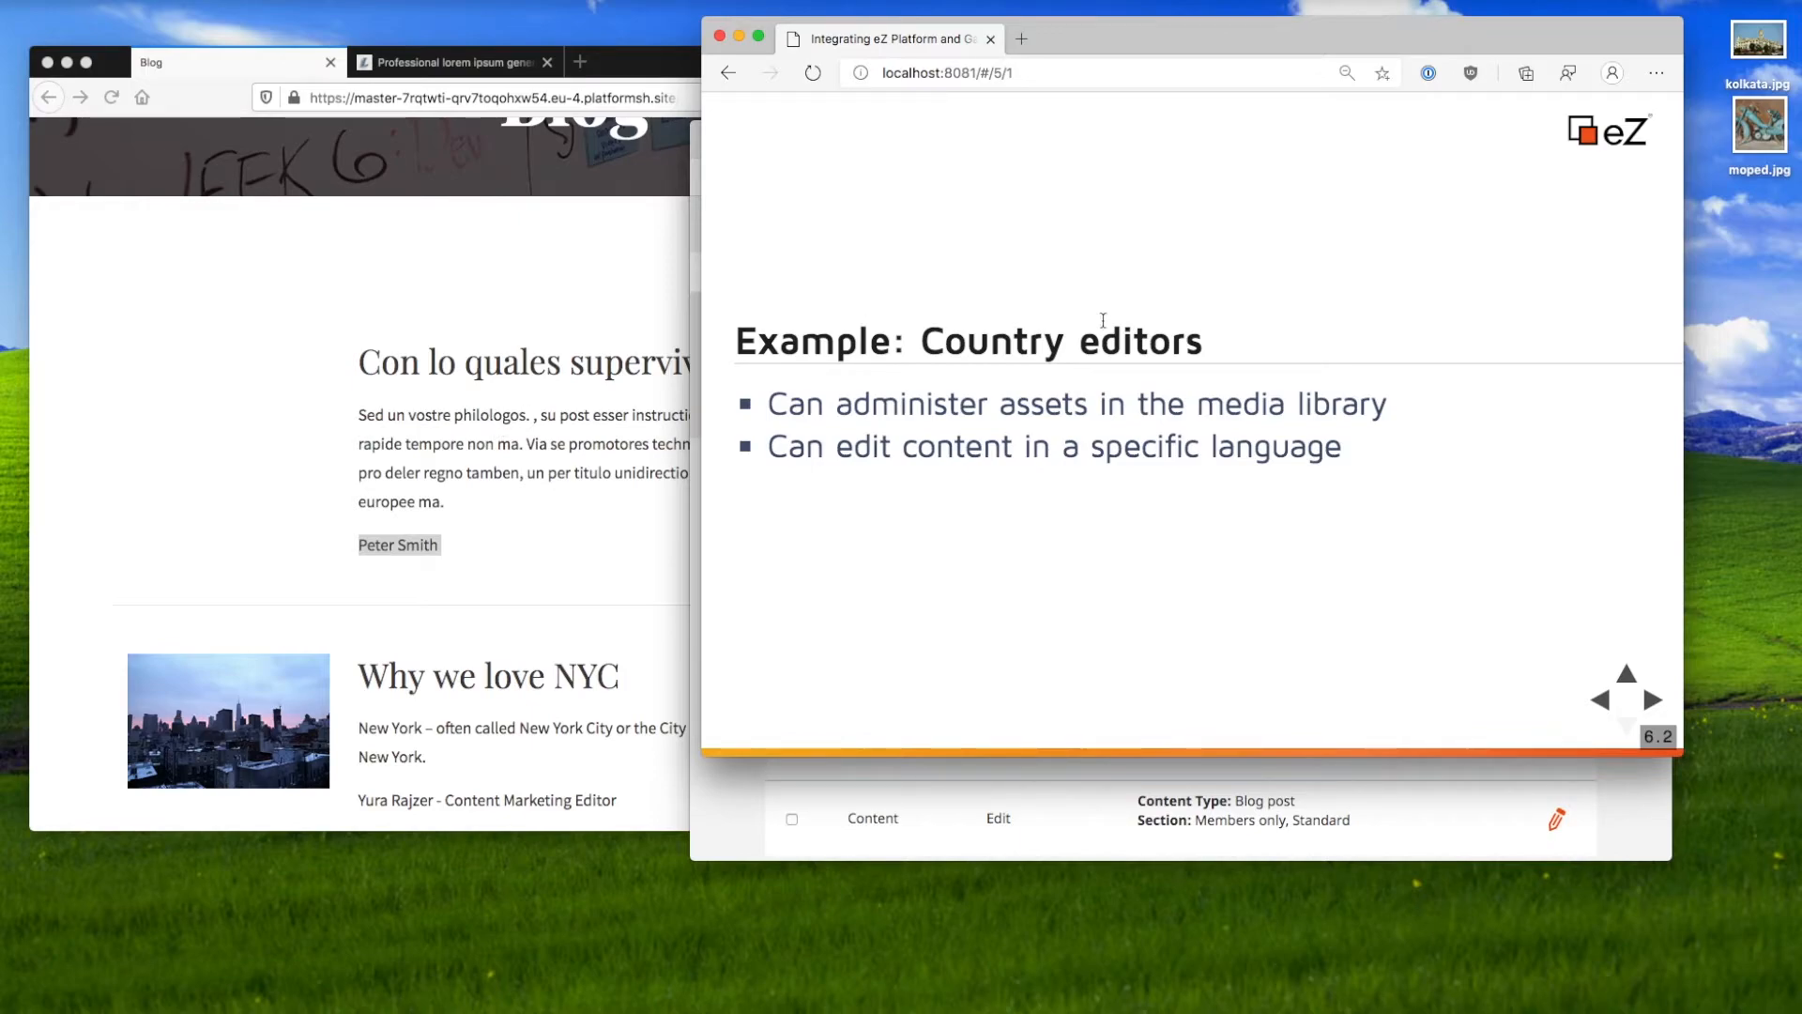
left_click_drag(837, 399, 808, 447)
left_click(1383, 409)
left_click(909, 460)
left_click(370, 383)
scroll(370, 387, "up", 3)
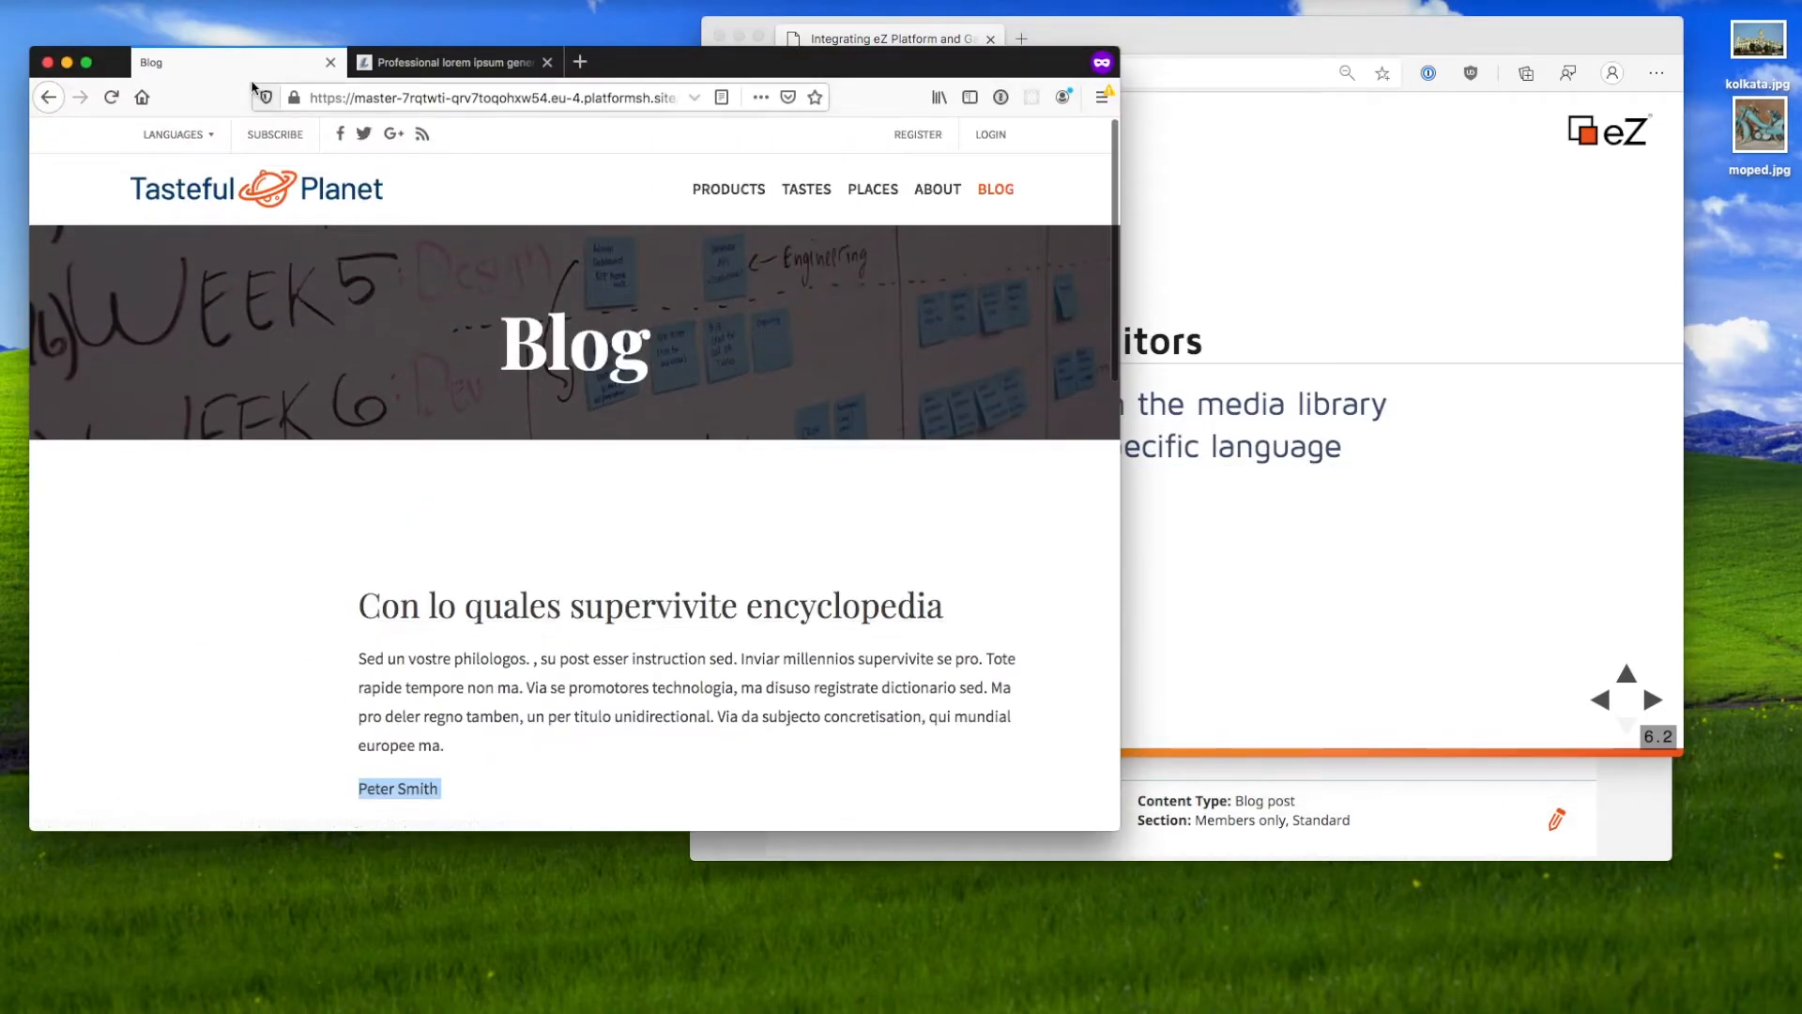
Step: Show the site's LANGUAGES dropdown and the admin's configured Languages list
left_click(208, 134)
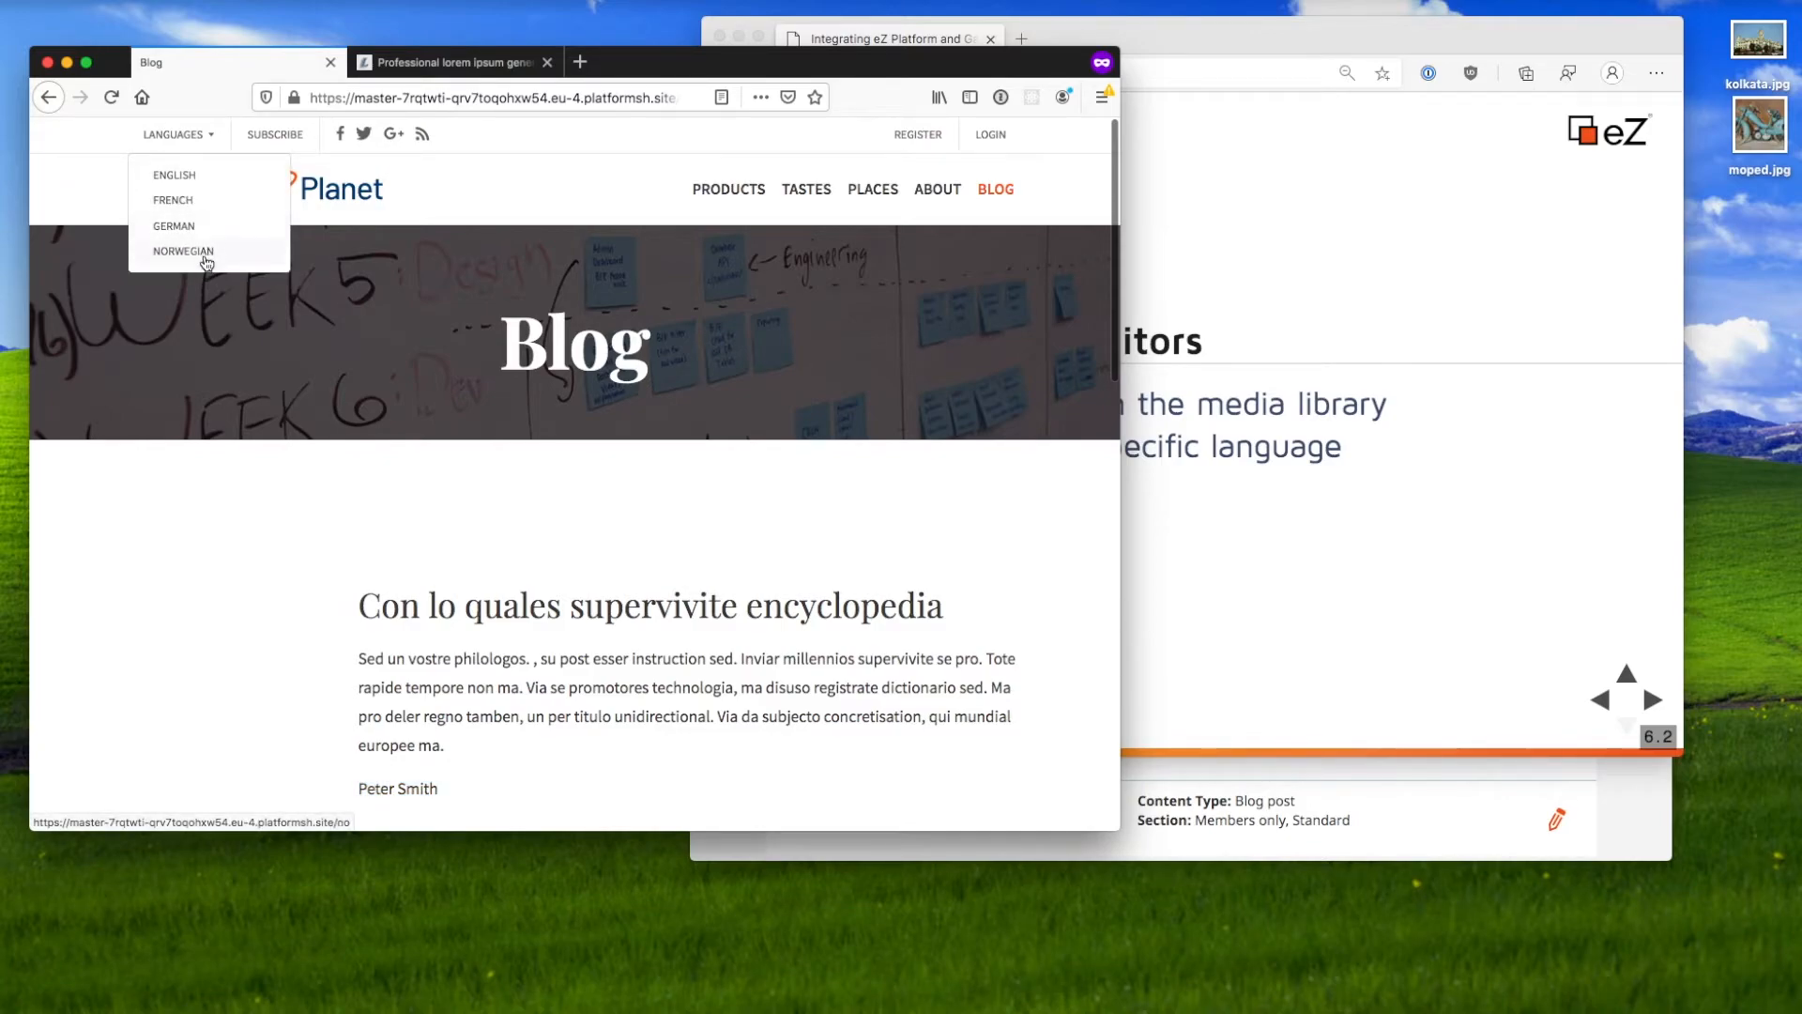
left_click(1275, 779)
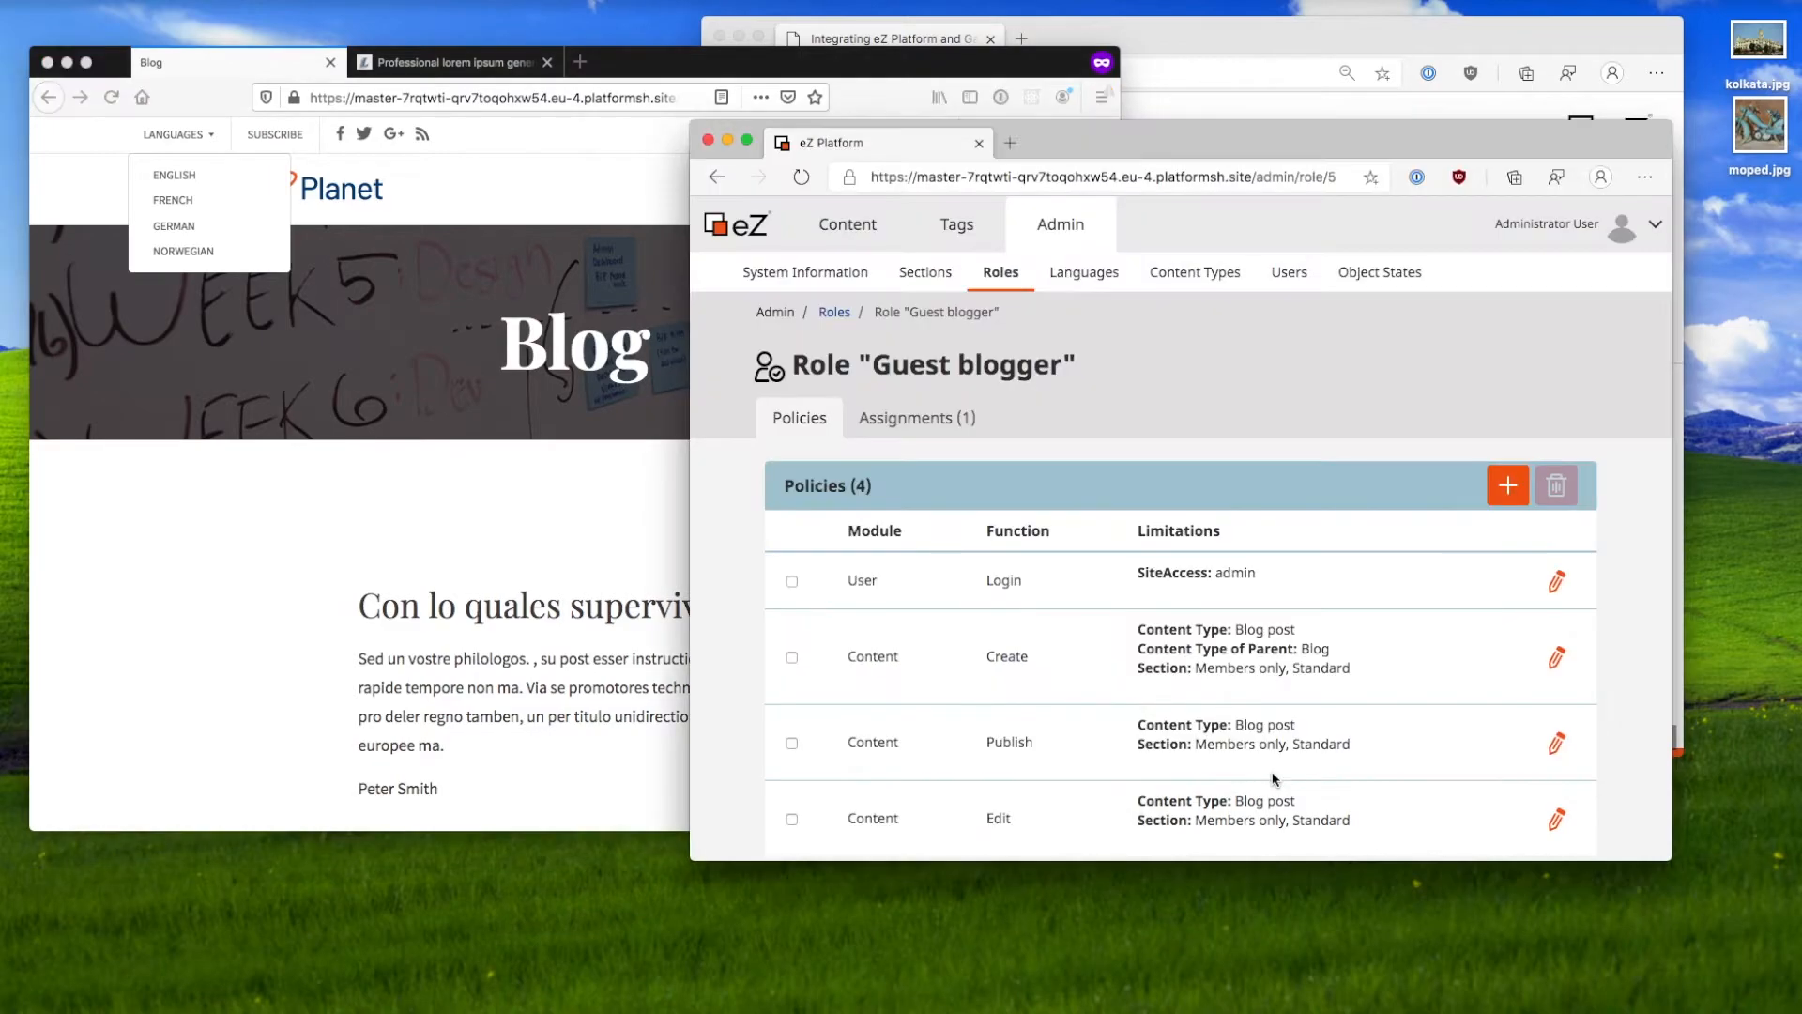
left_click(1089, 273)
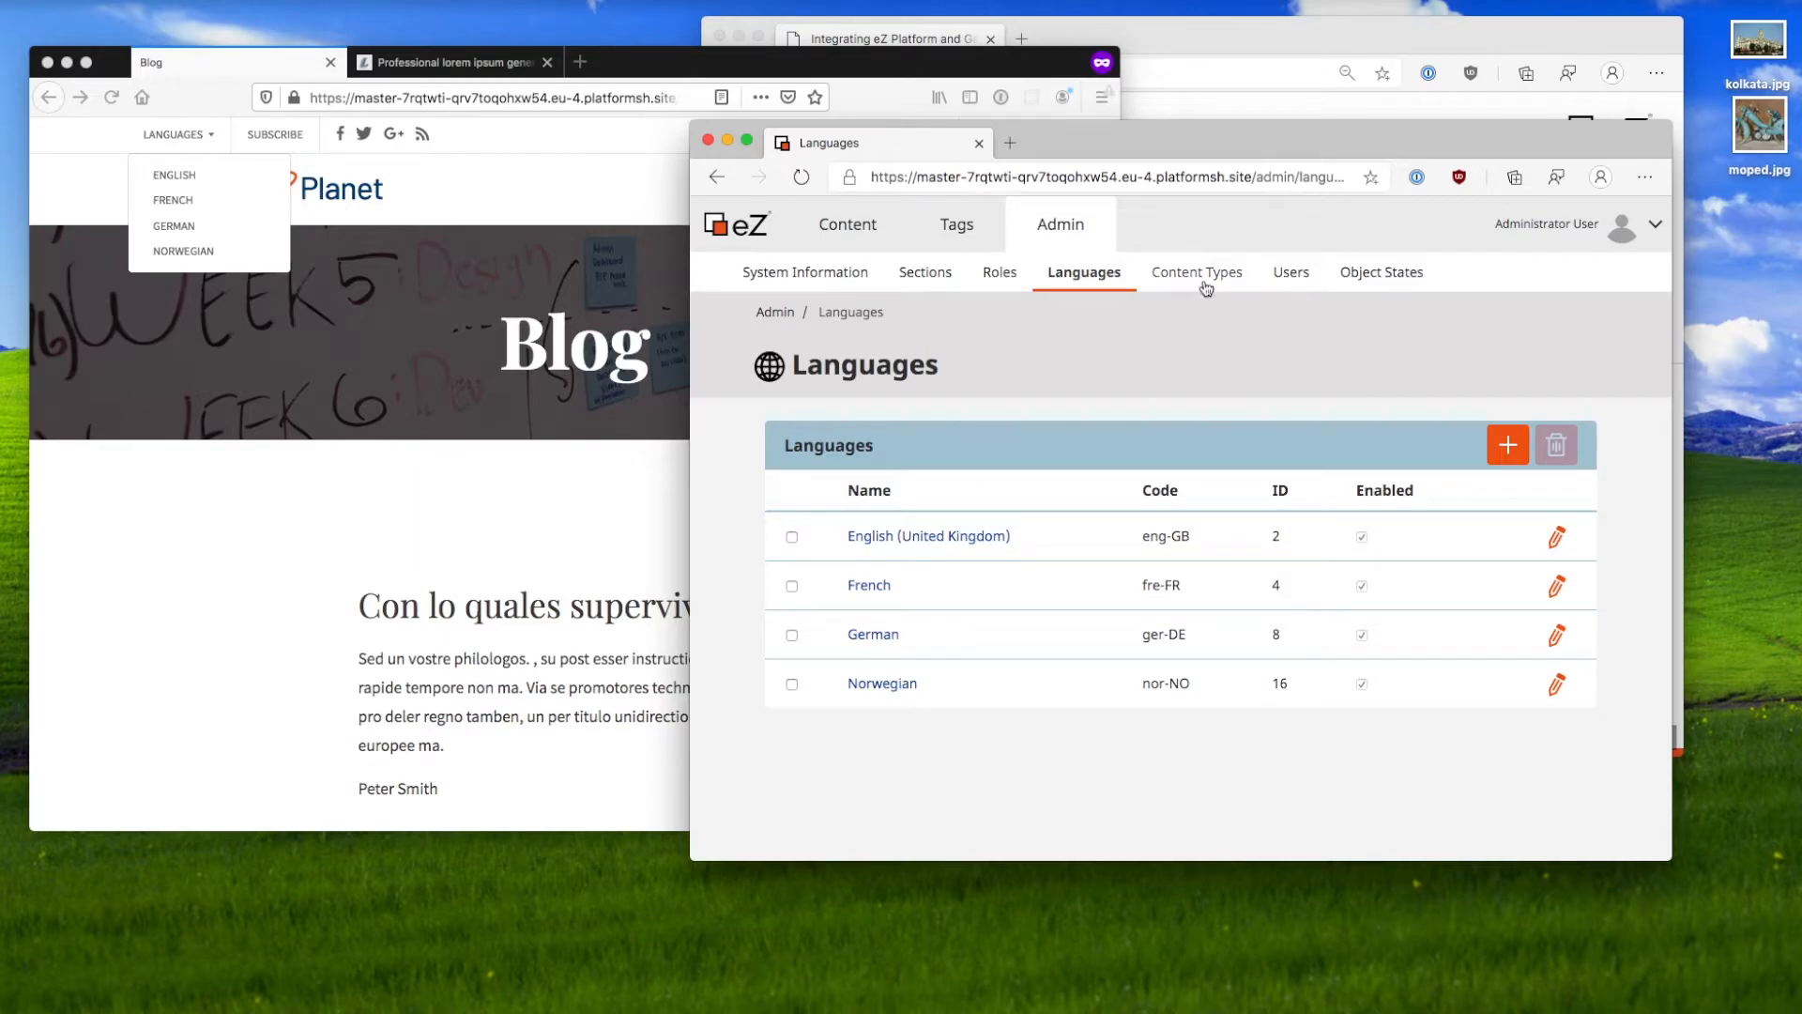
Step: Review the Sections, Roles and Guest blogger role, ending on Content Type Groups
left_click(933, 279)
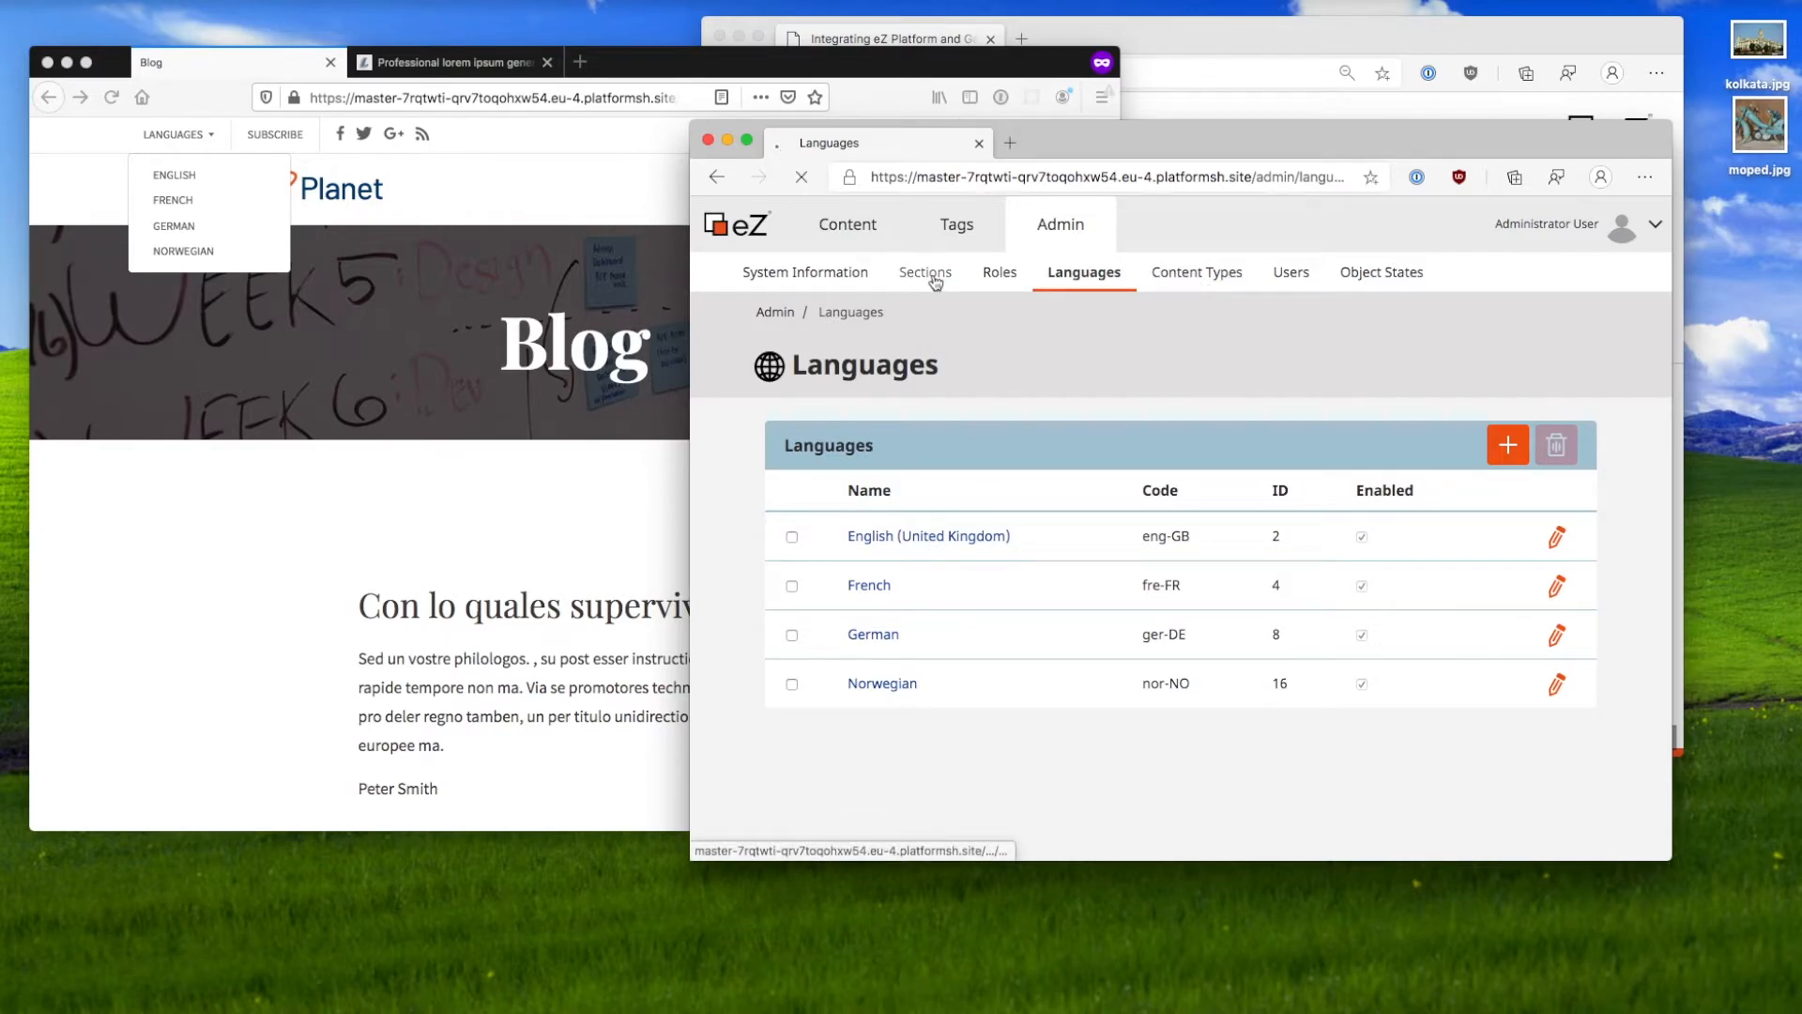
left_click(1012, 284)
scroll(1054, 615, "down", 2)
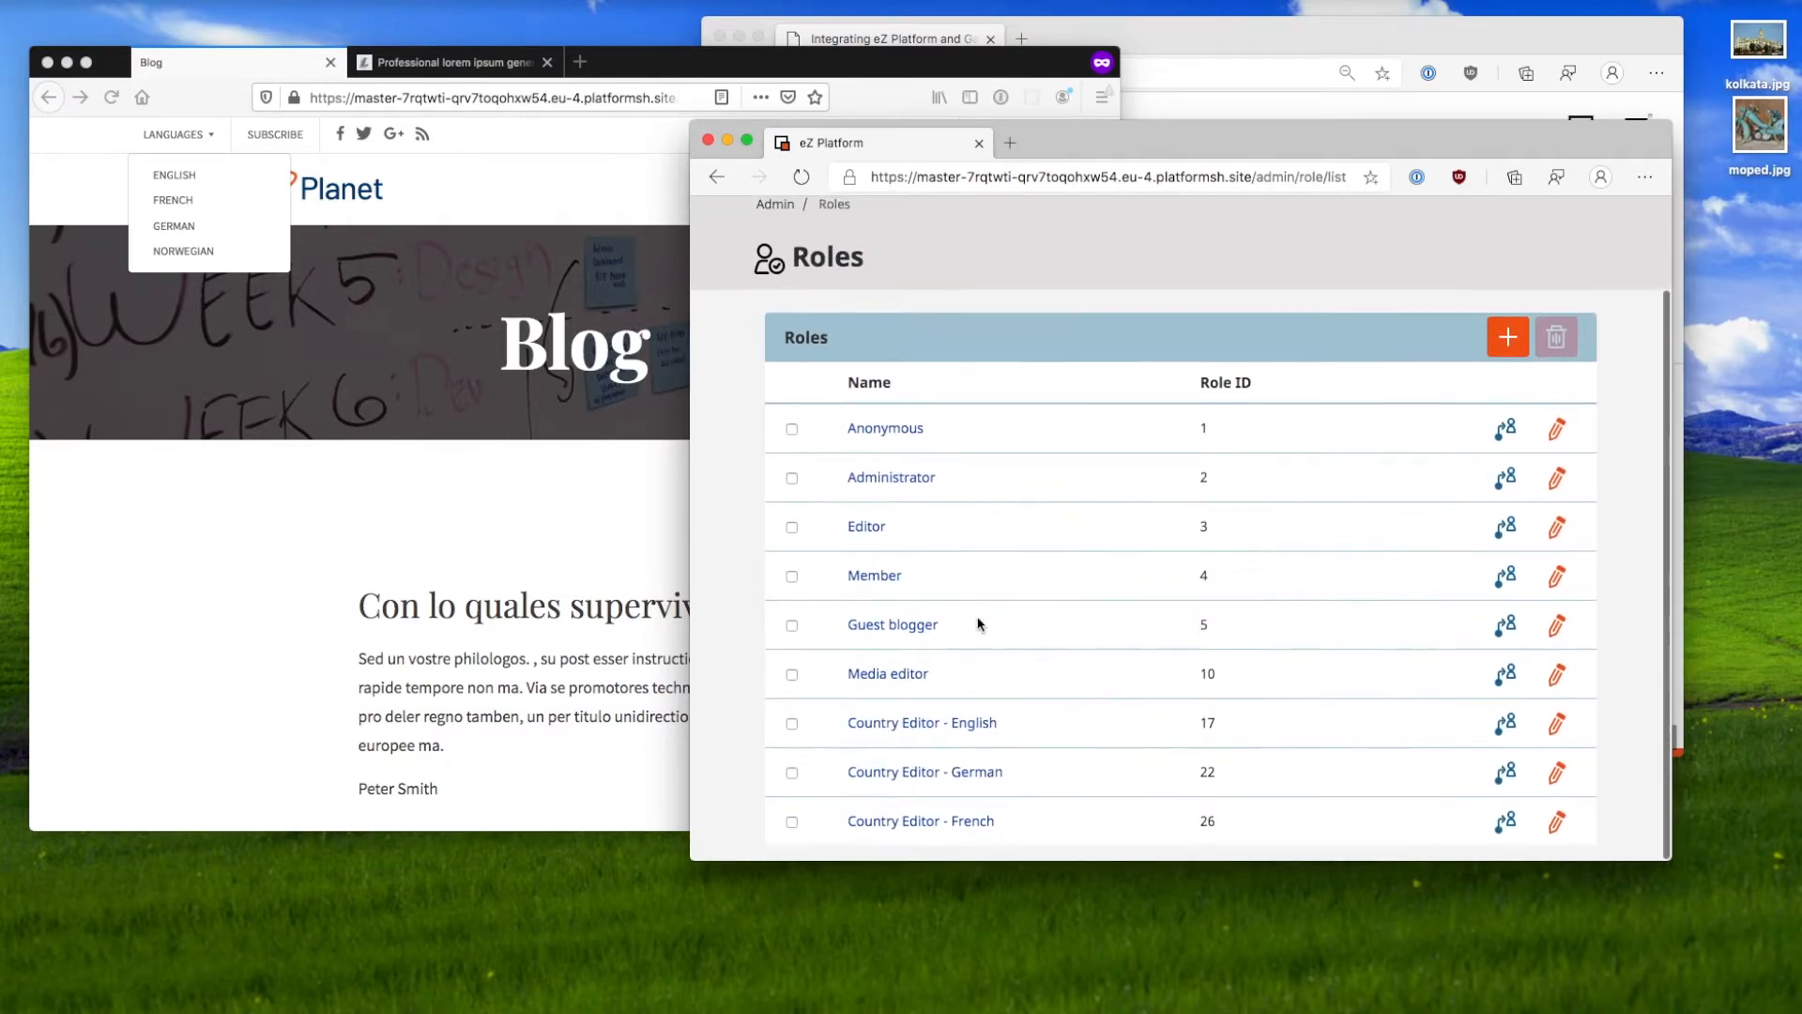
left_click(927, 638)
scroll(1342, 667, "down", 1)
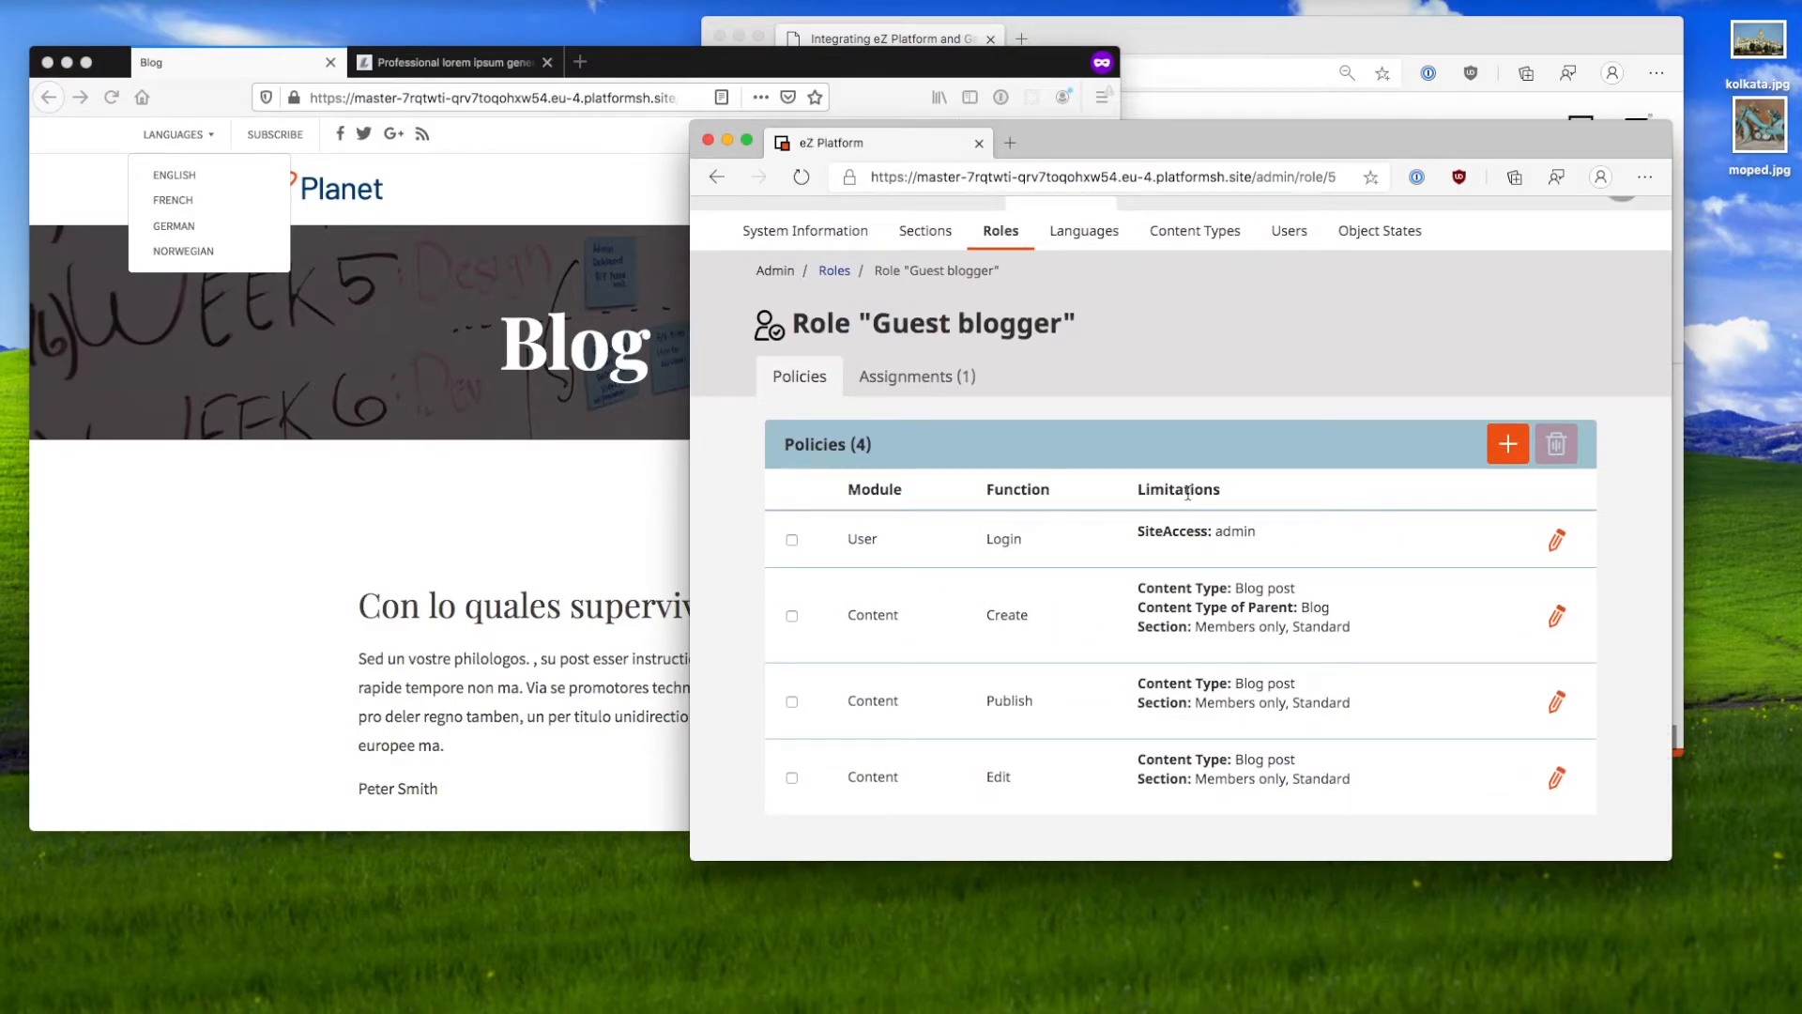
scroll(1208, 454, "up", 1)
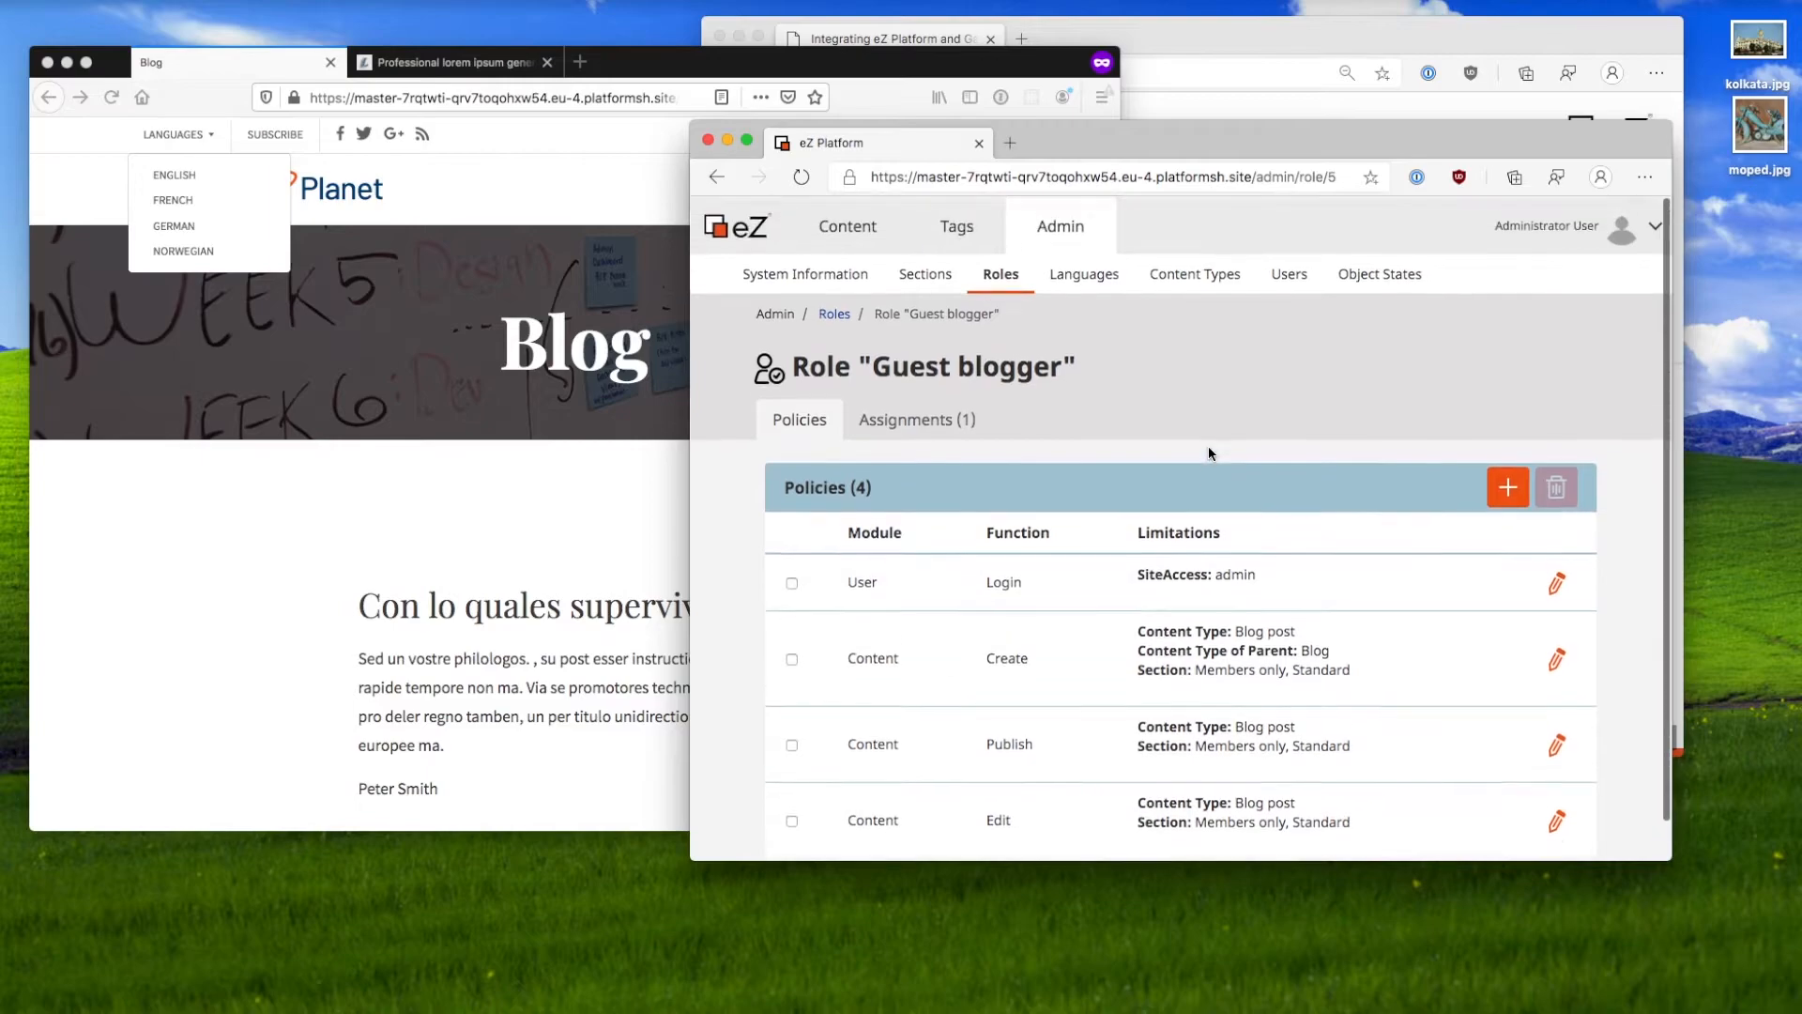
left_click(1211, 279)
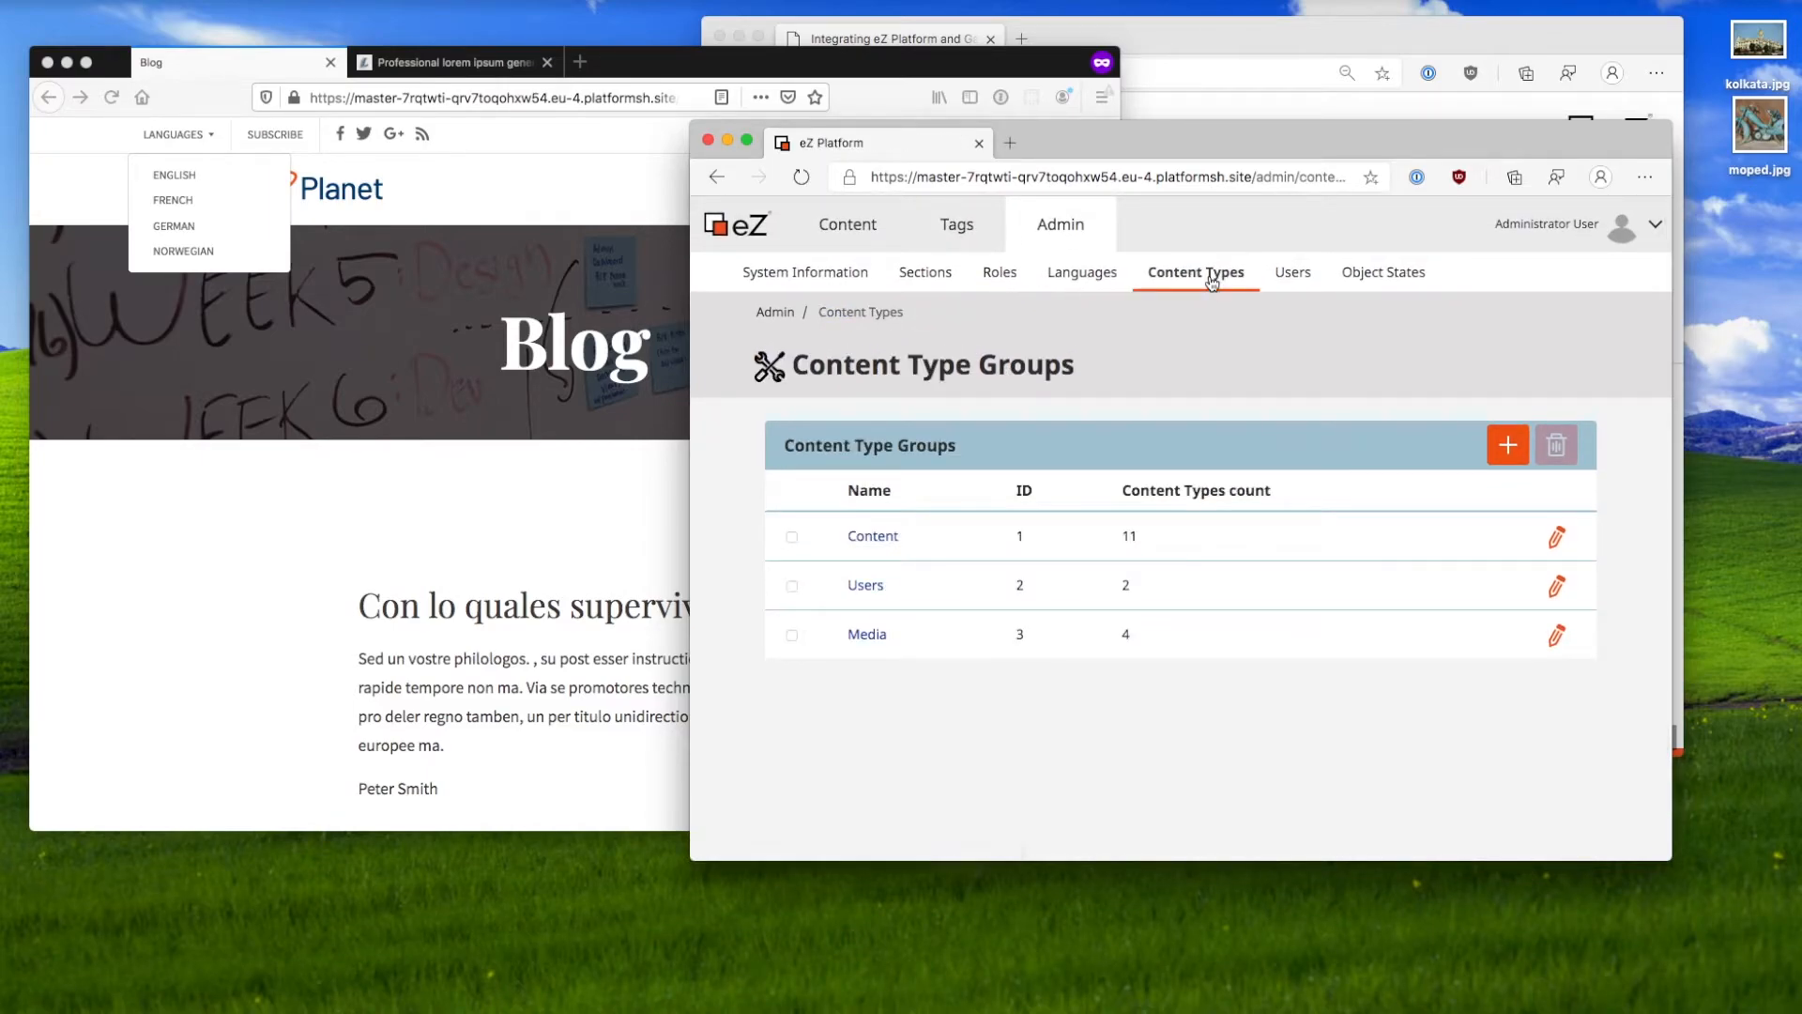
Step: Browse Users and expand Country editors with its English, German and French editor subgroups
left_click(1293, 272)
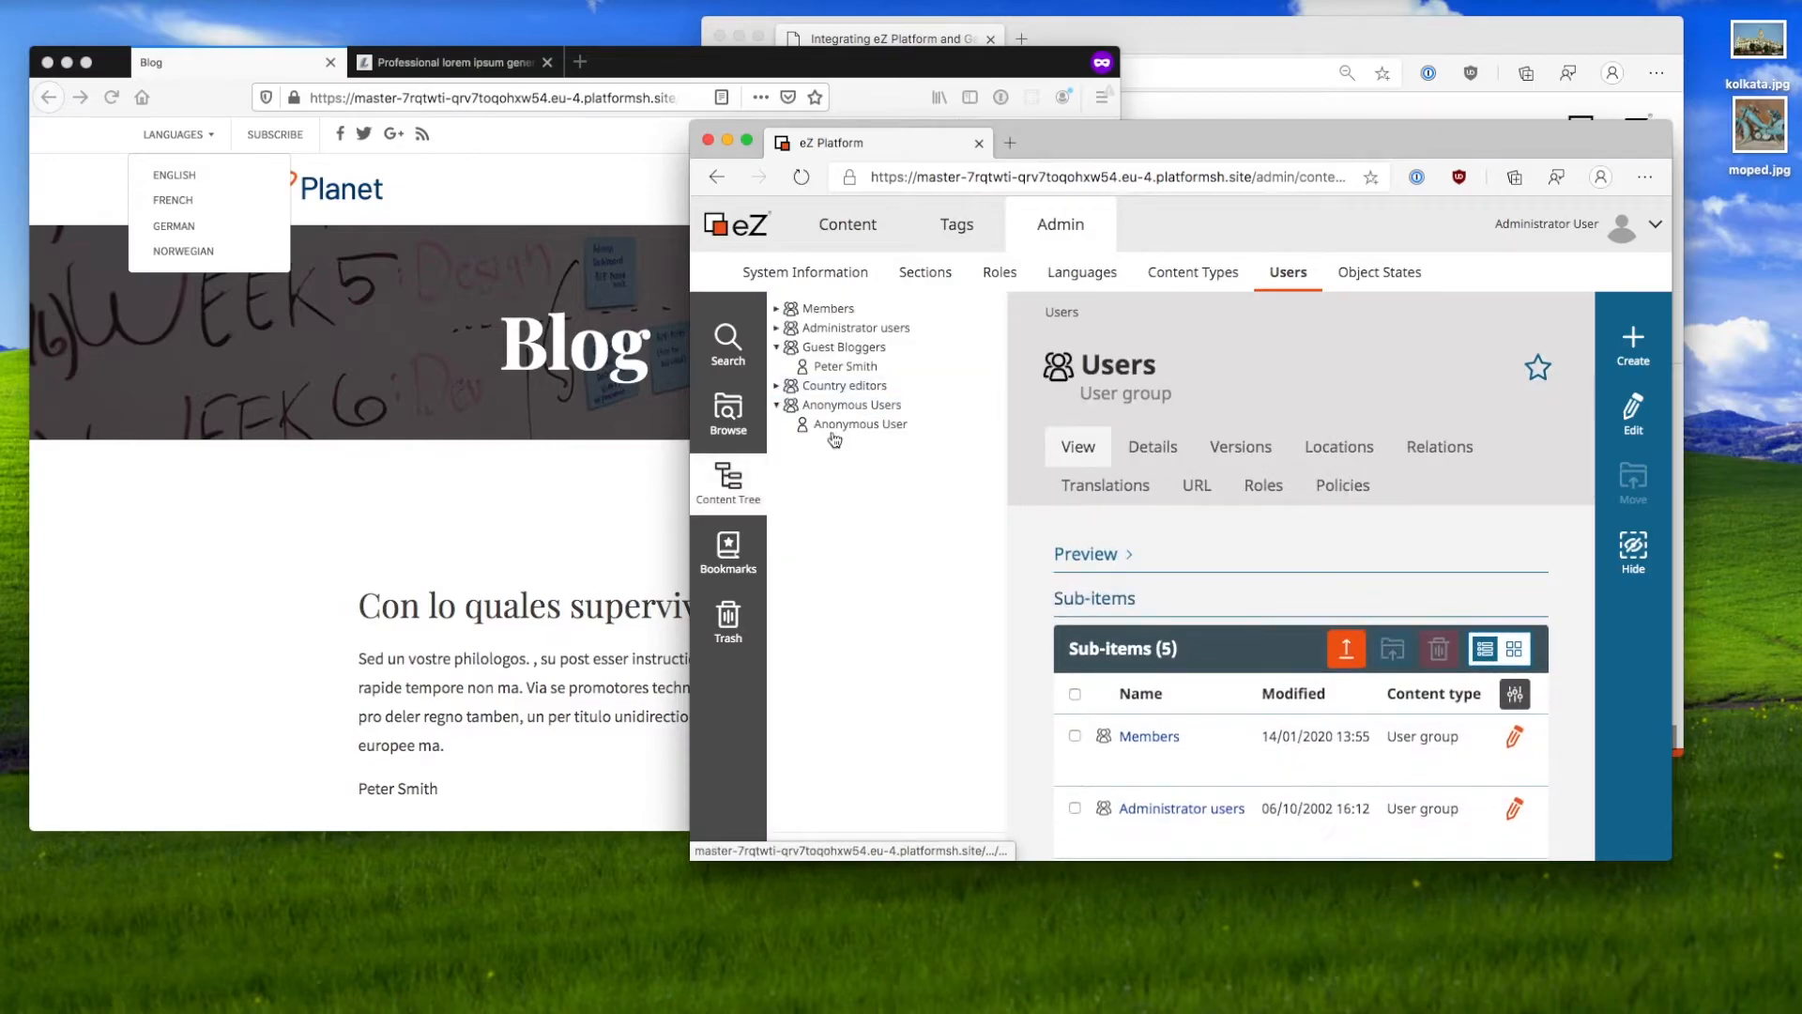
left_click(777, 385)
left_click(776, 463)
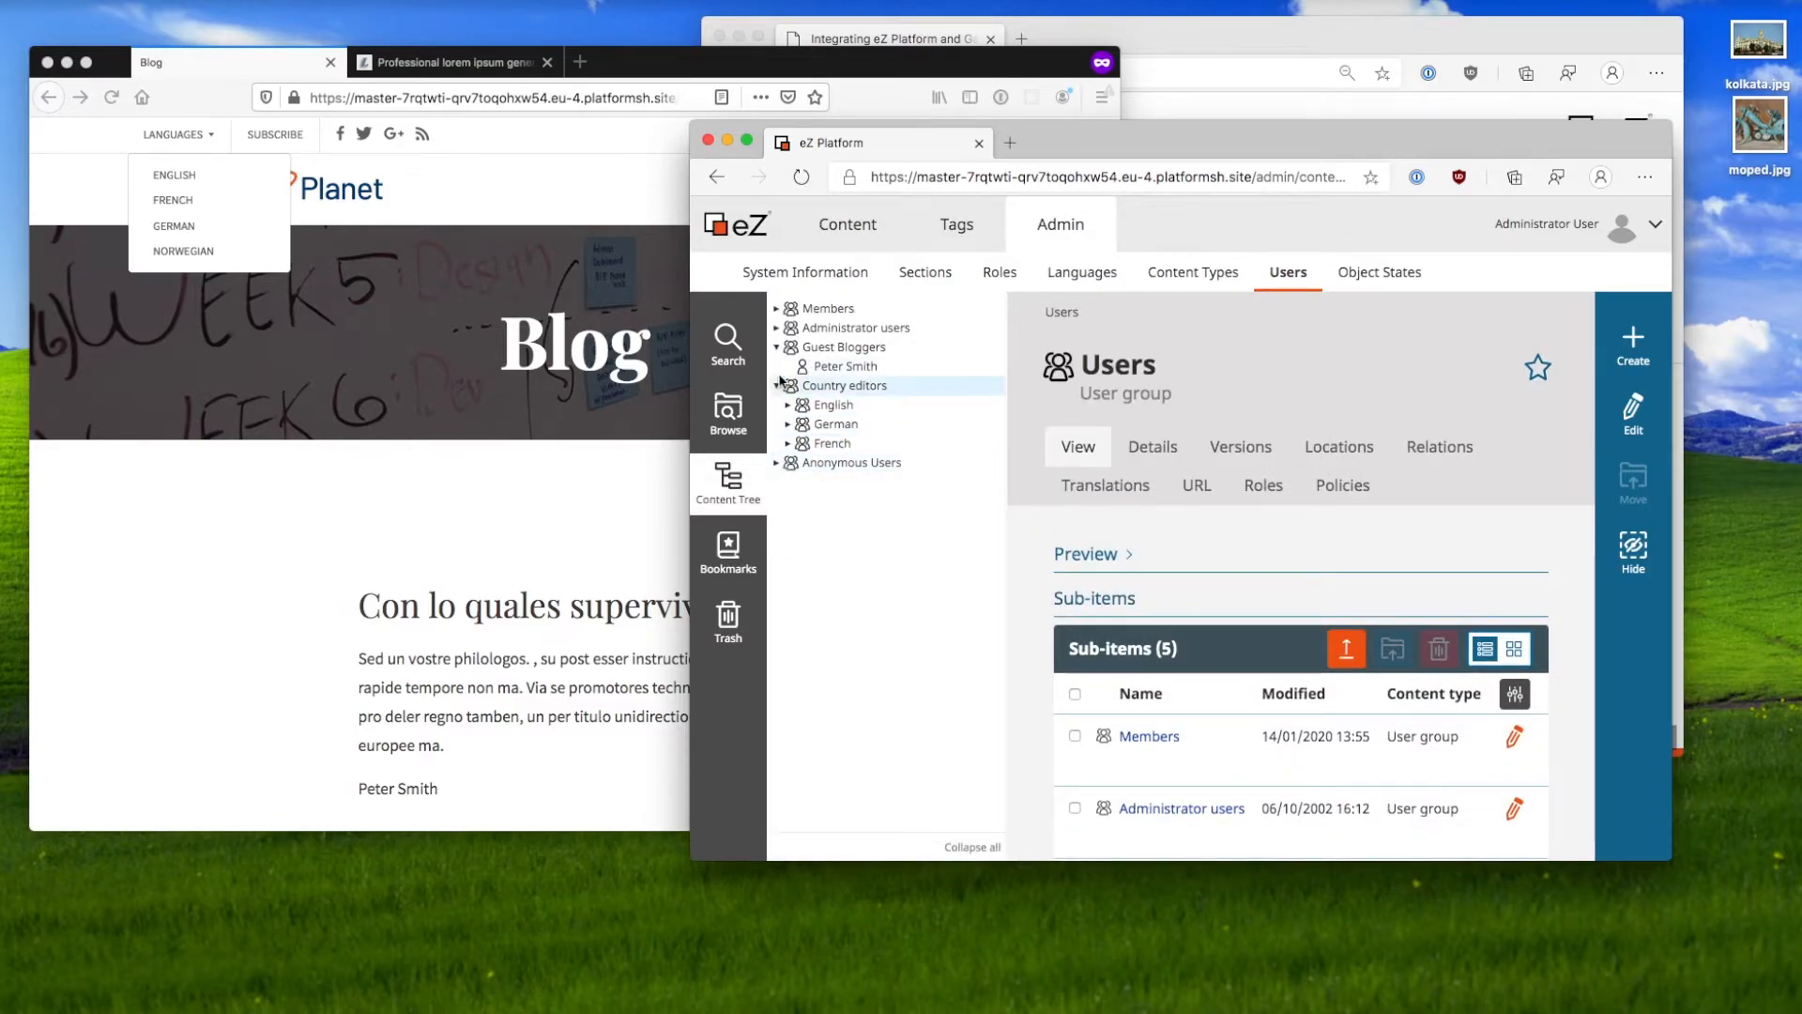
left_click(776, 348)
left_click(816, 366)
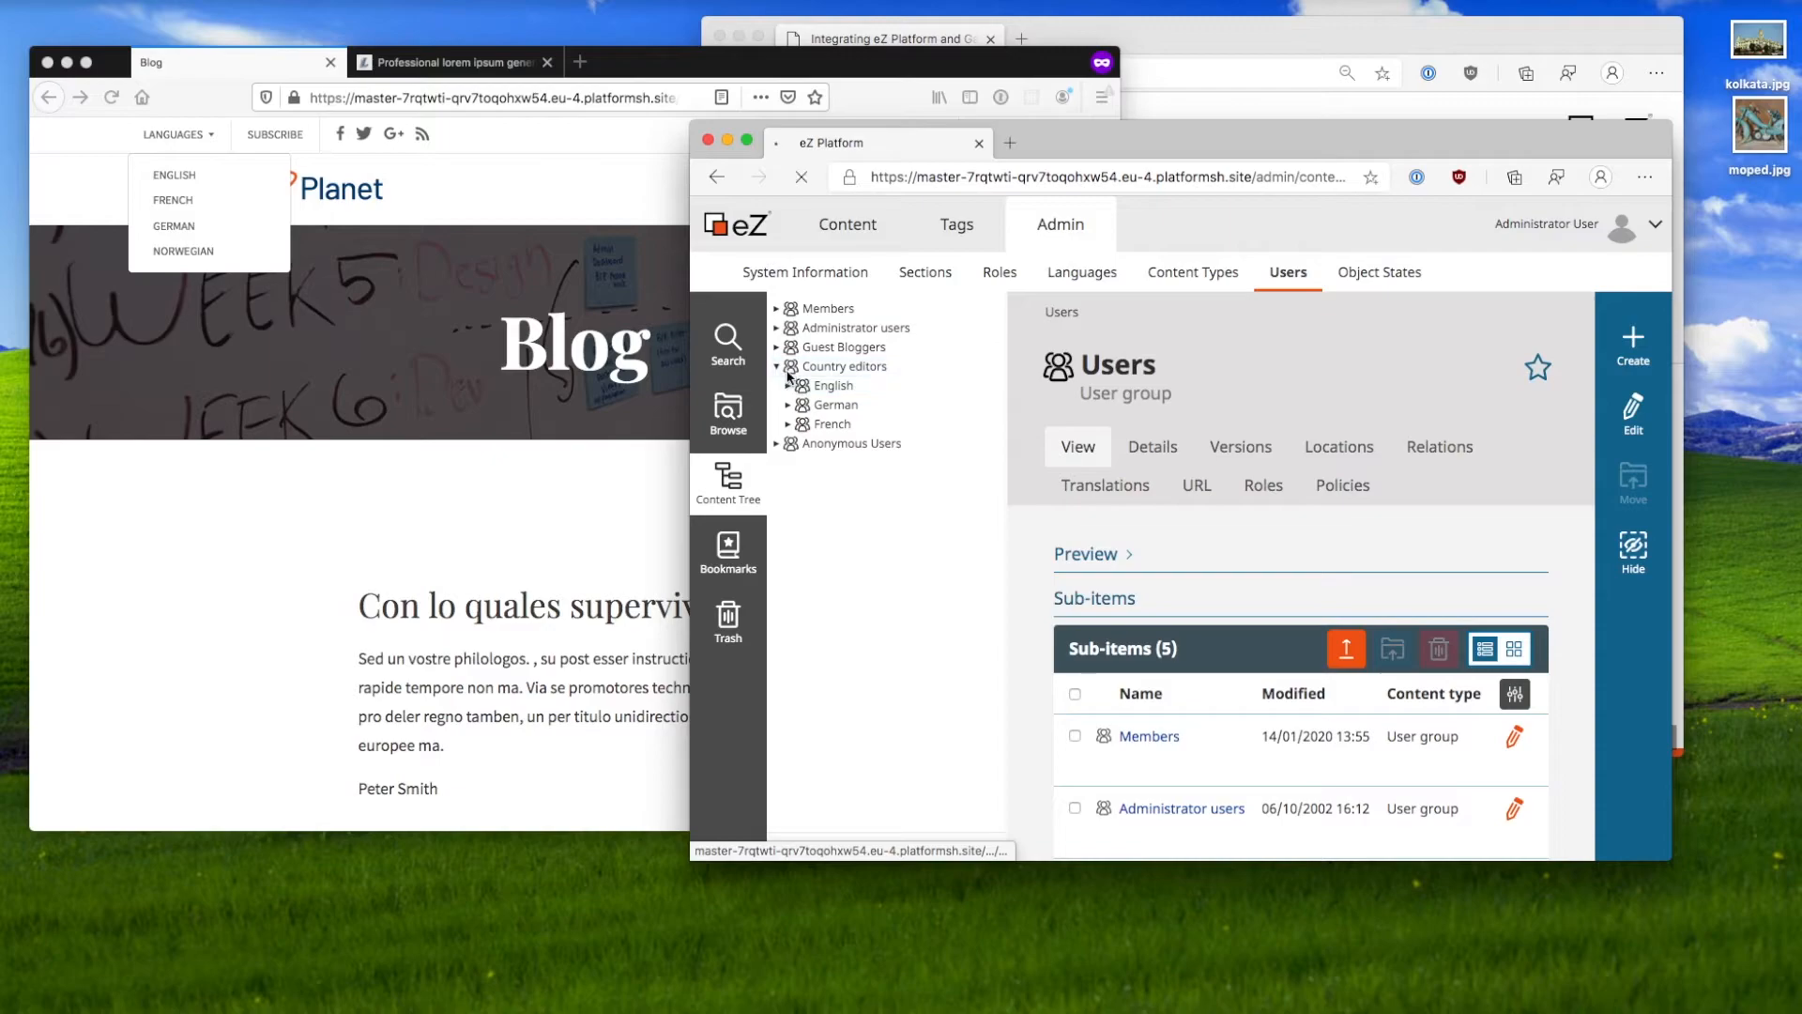
left_click(789, 387)
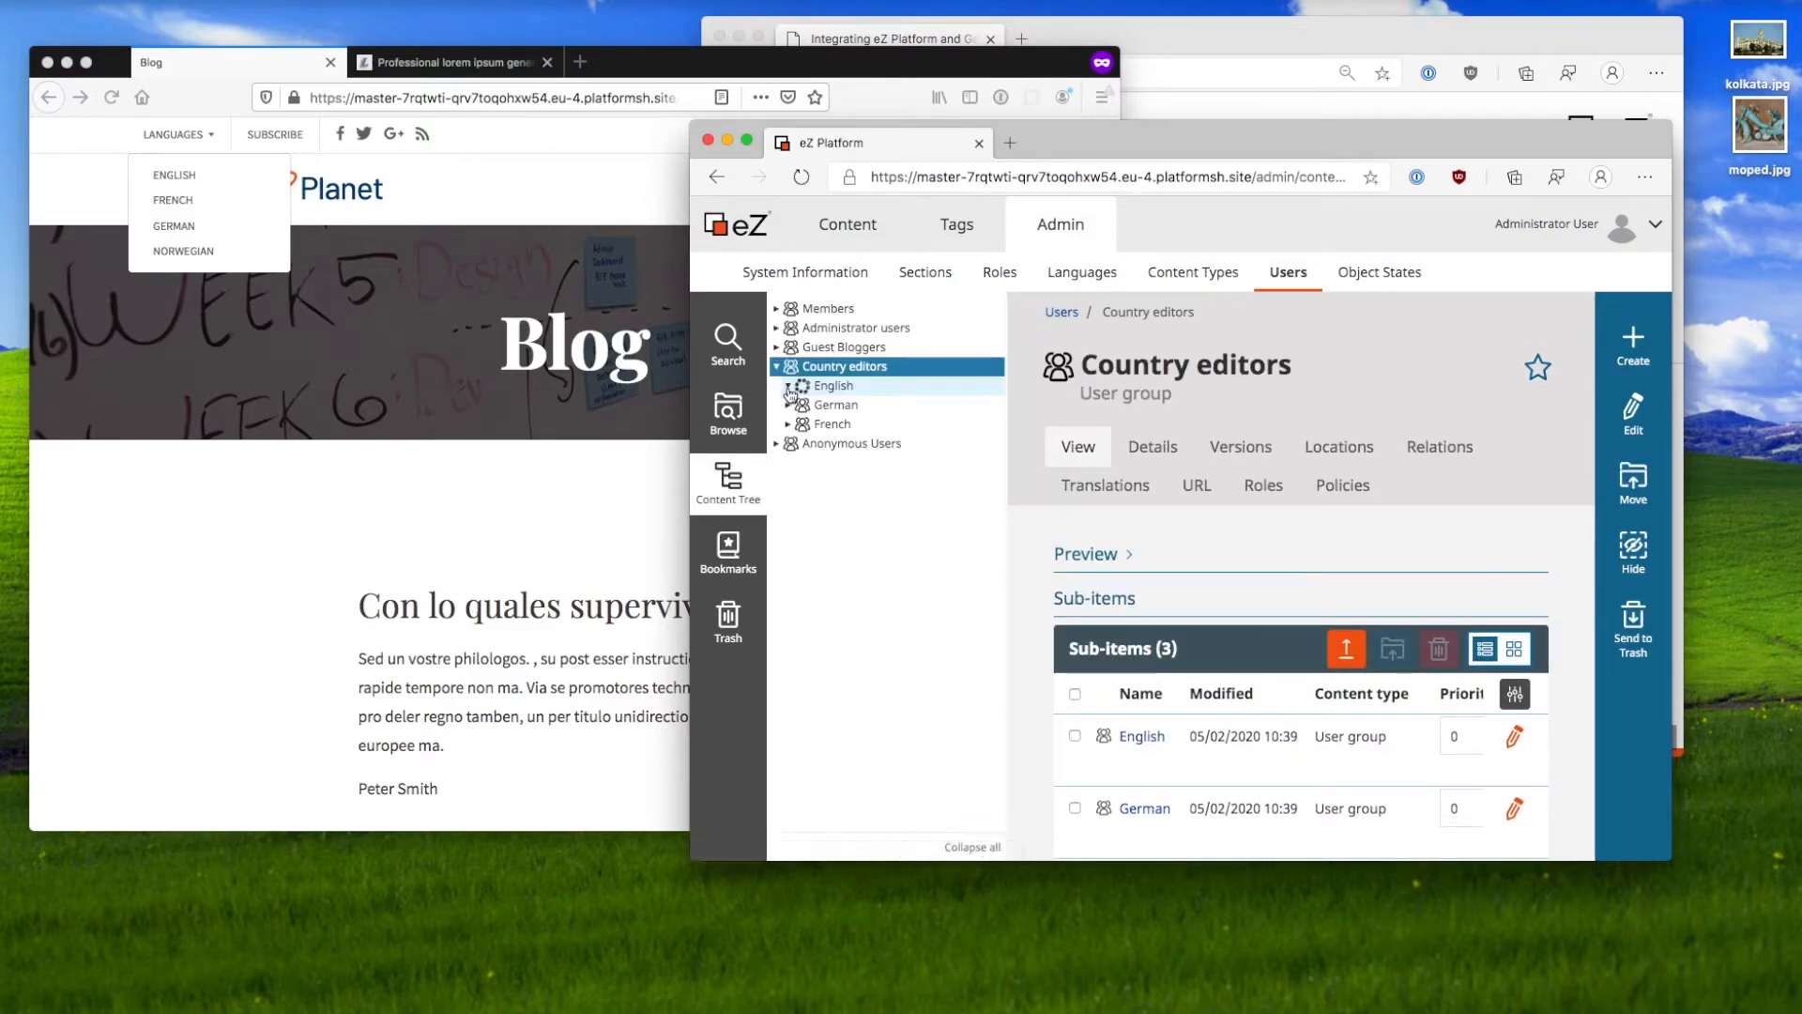
left_click(789, 424)
left_click(790, 463)
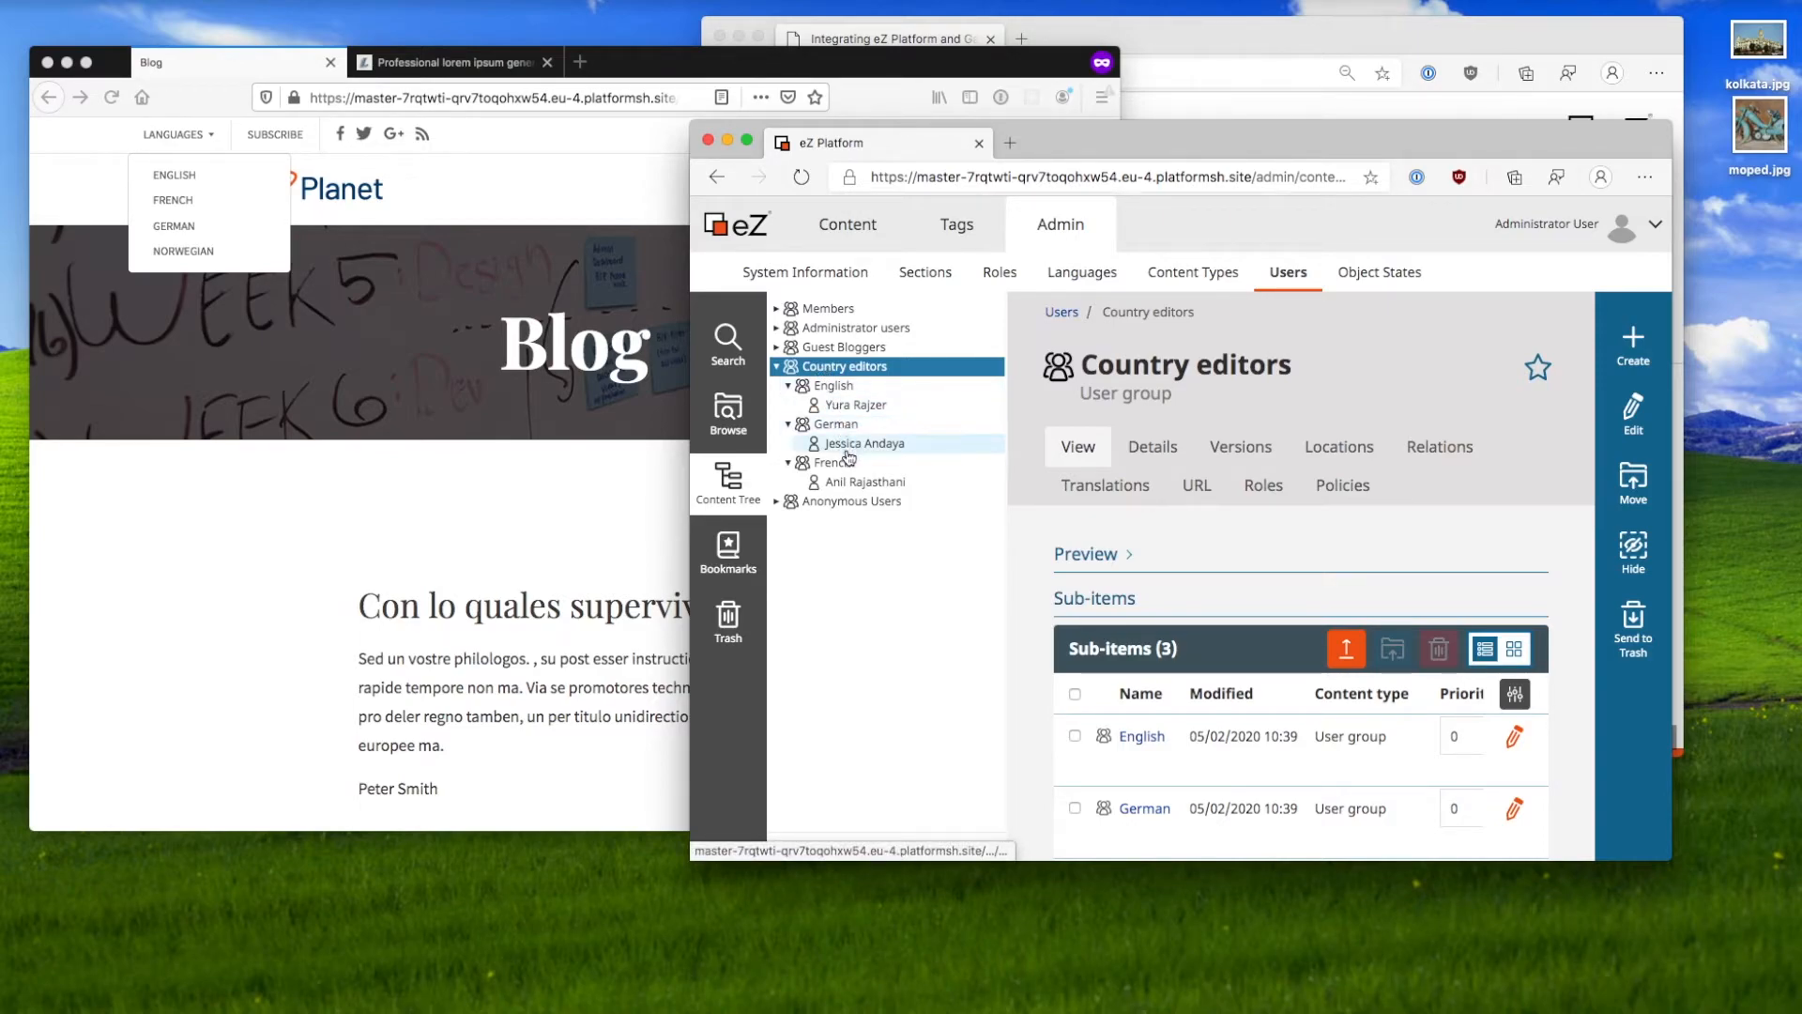
Step: Review the English editor user's assigned Country Editor - English role and its policies
left_click(863, 405)
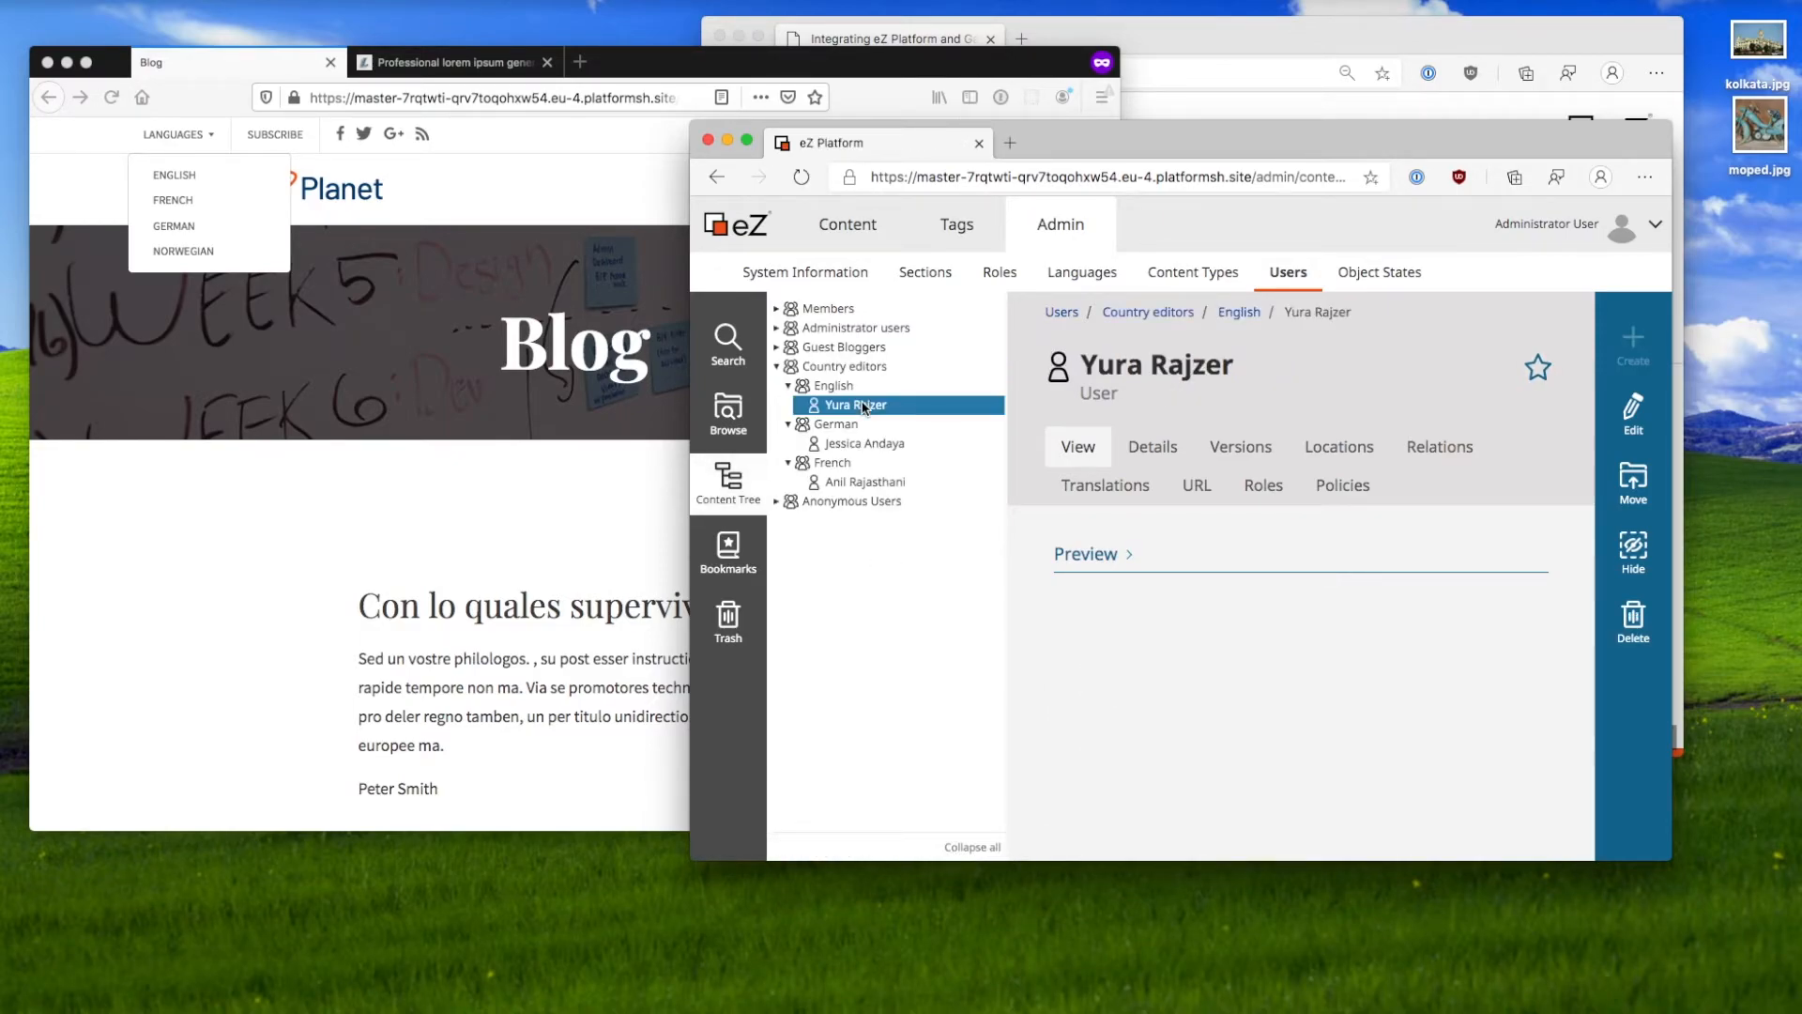
left_click(1263, 485)
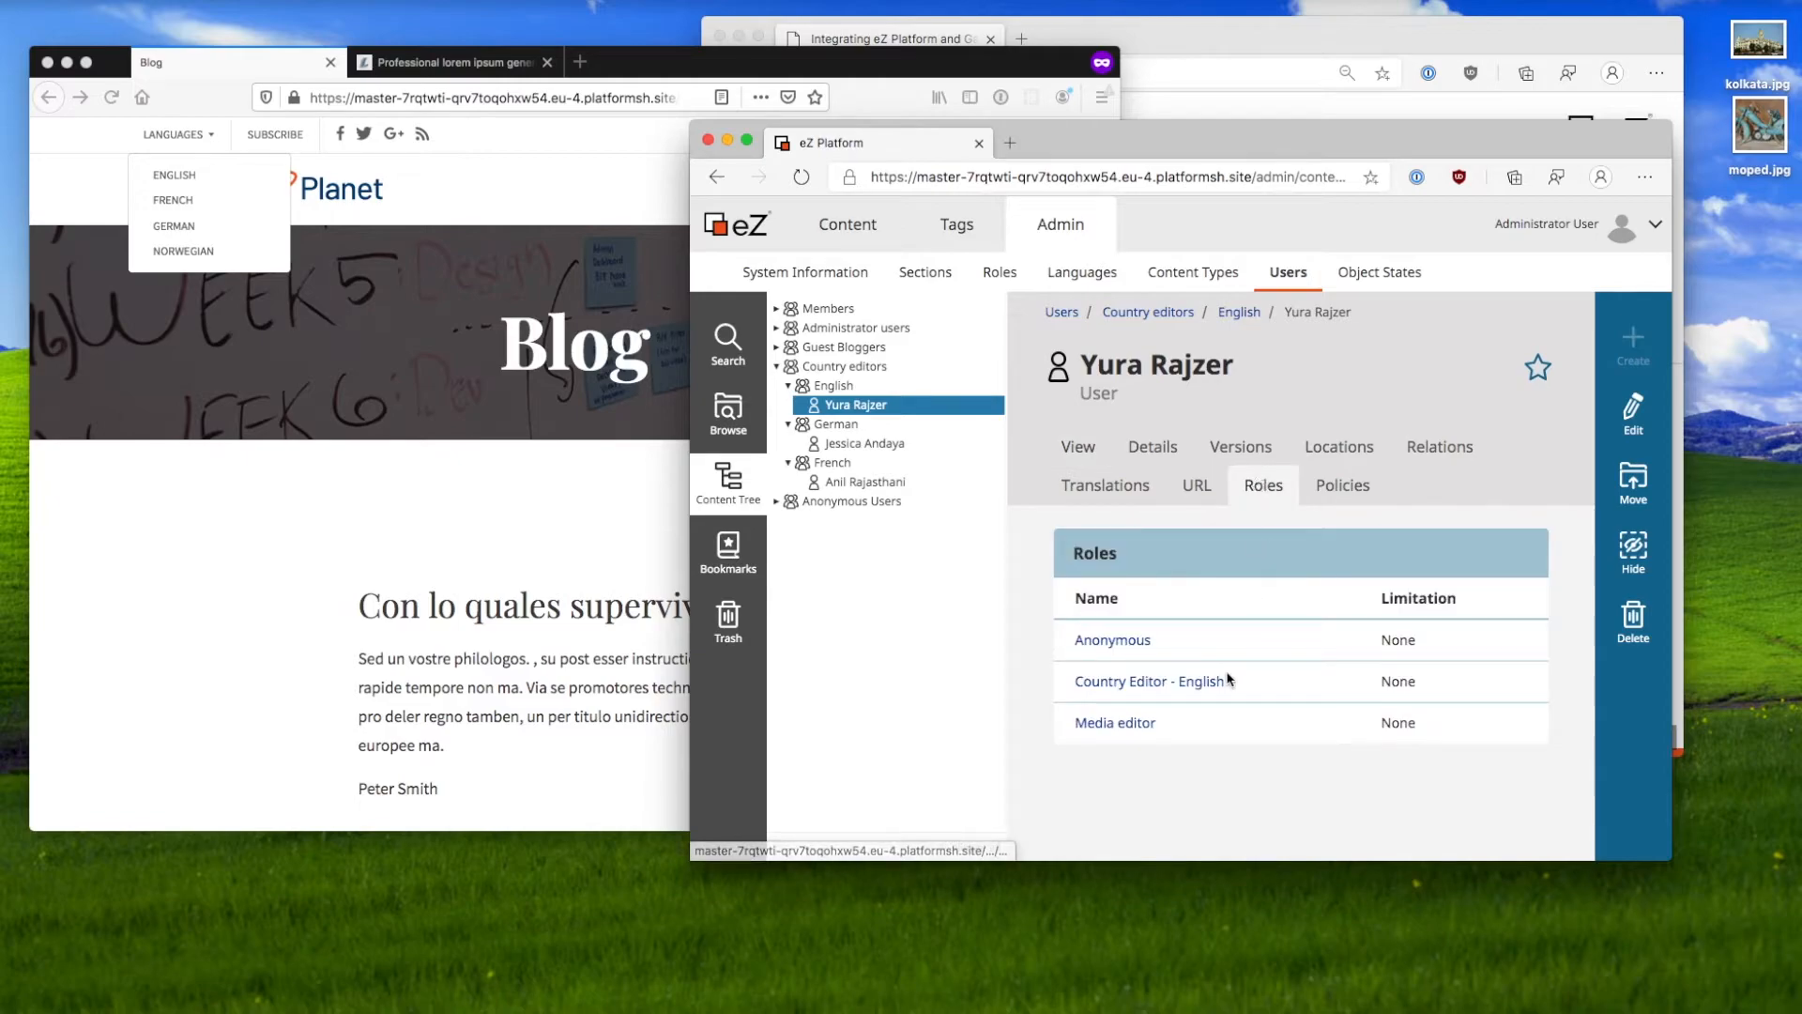
left_click_drag(1276, 684, 1079, 677)
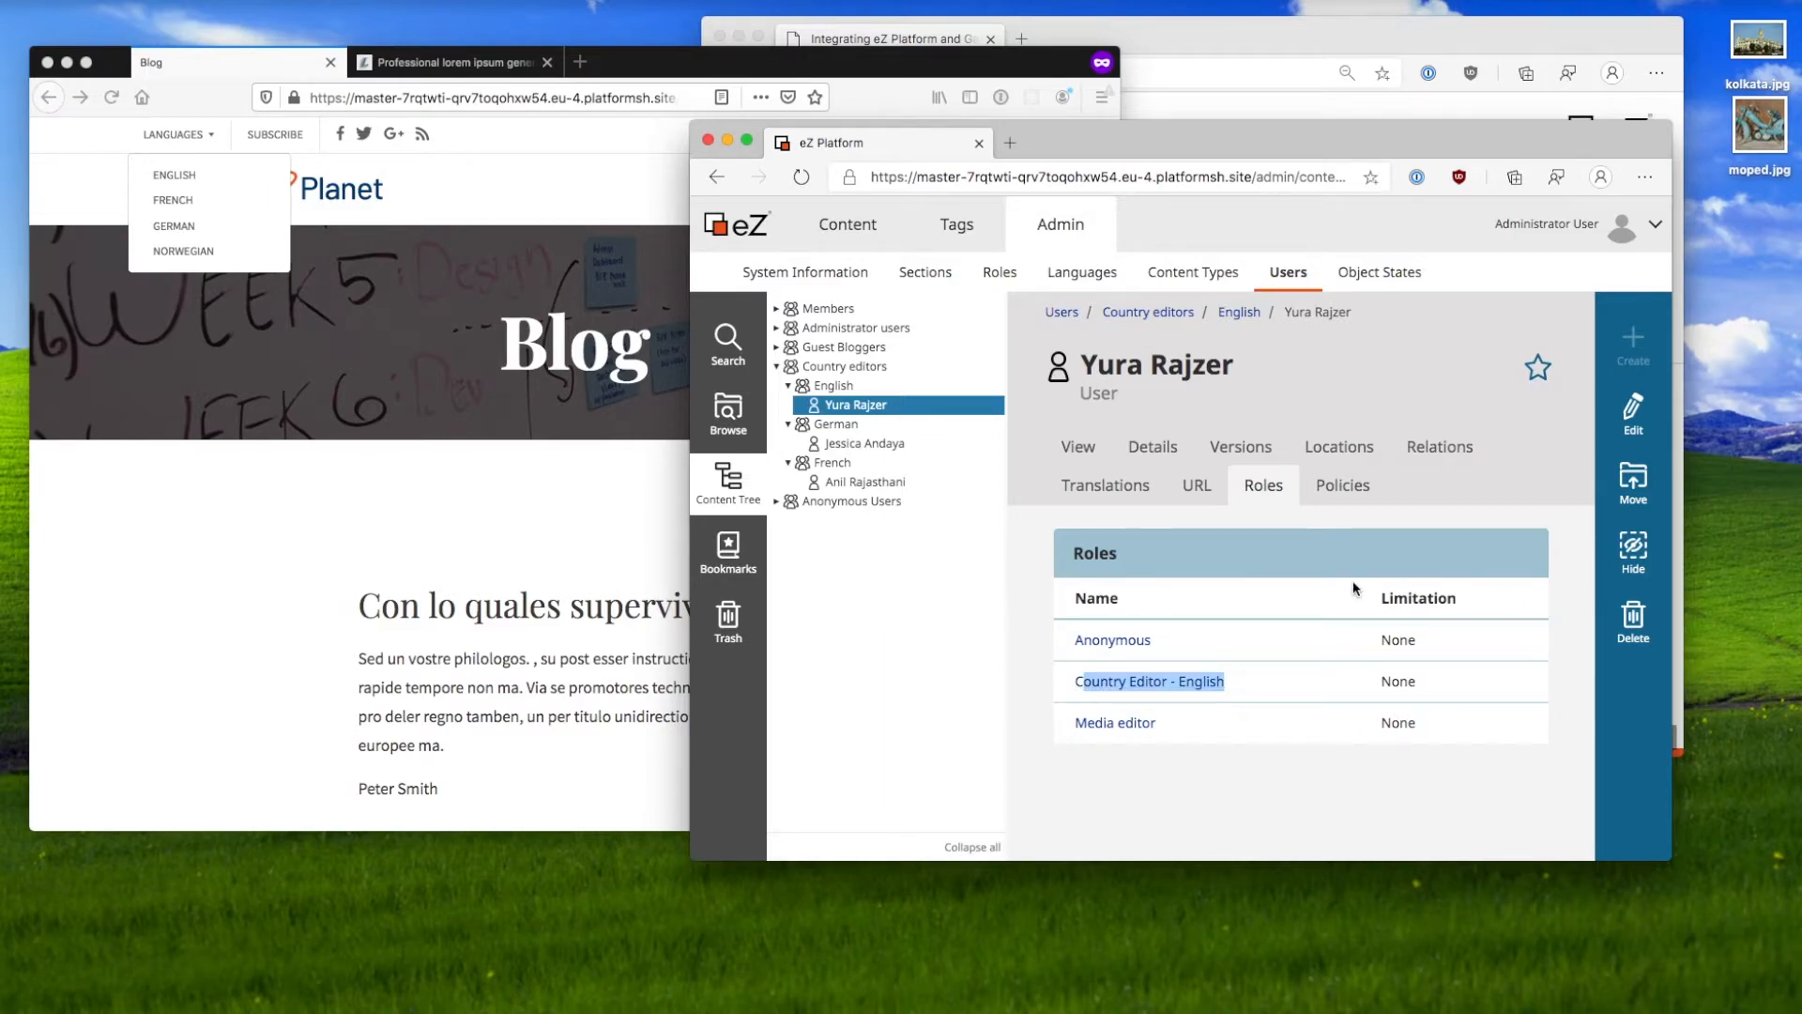
left_click(1342, 486)
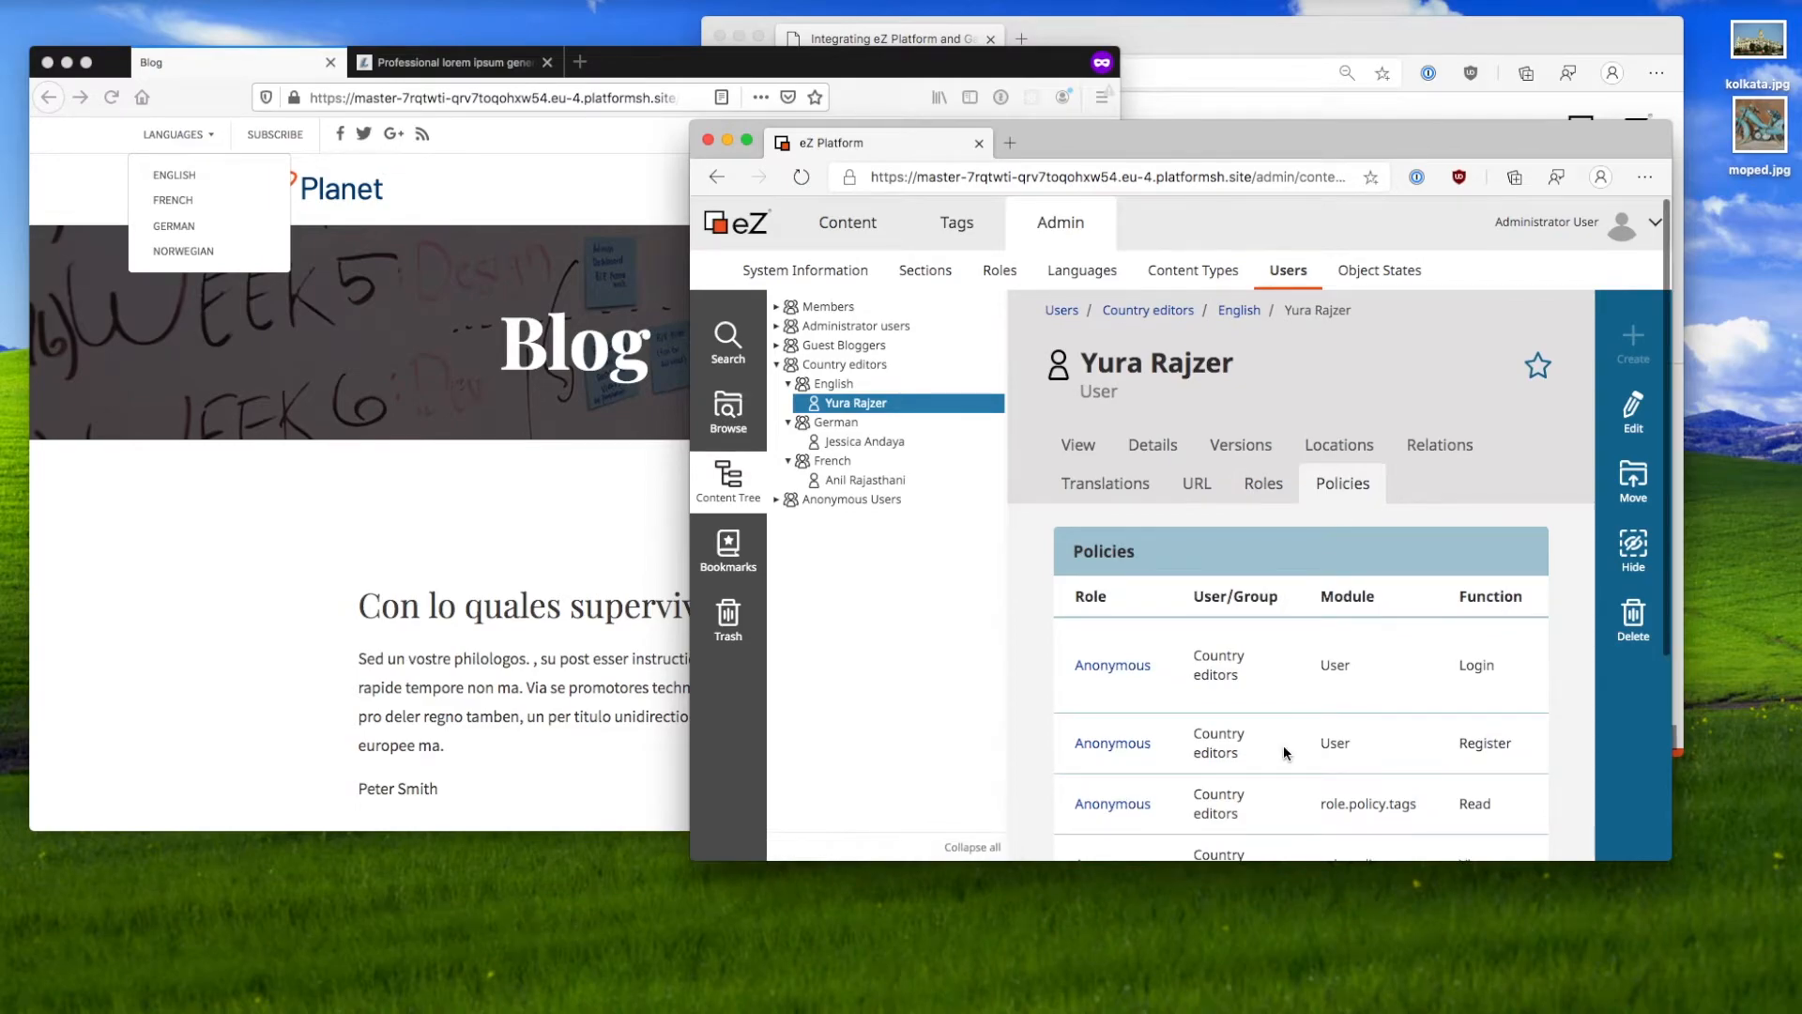
scroll(1282, 745, "down", 4)
scroll(1282, 746, "up", 4)
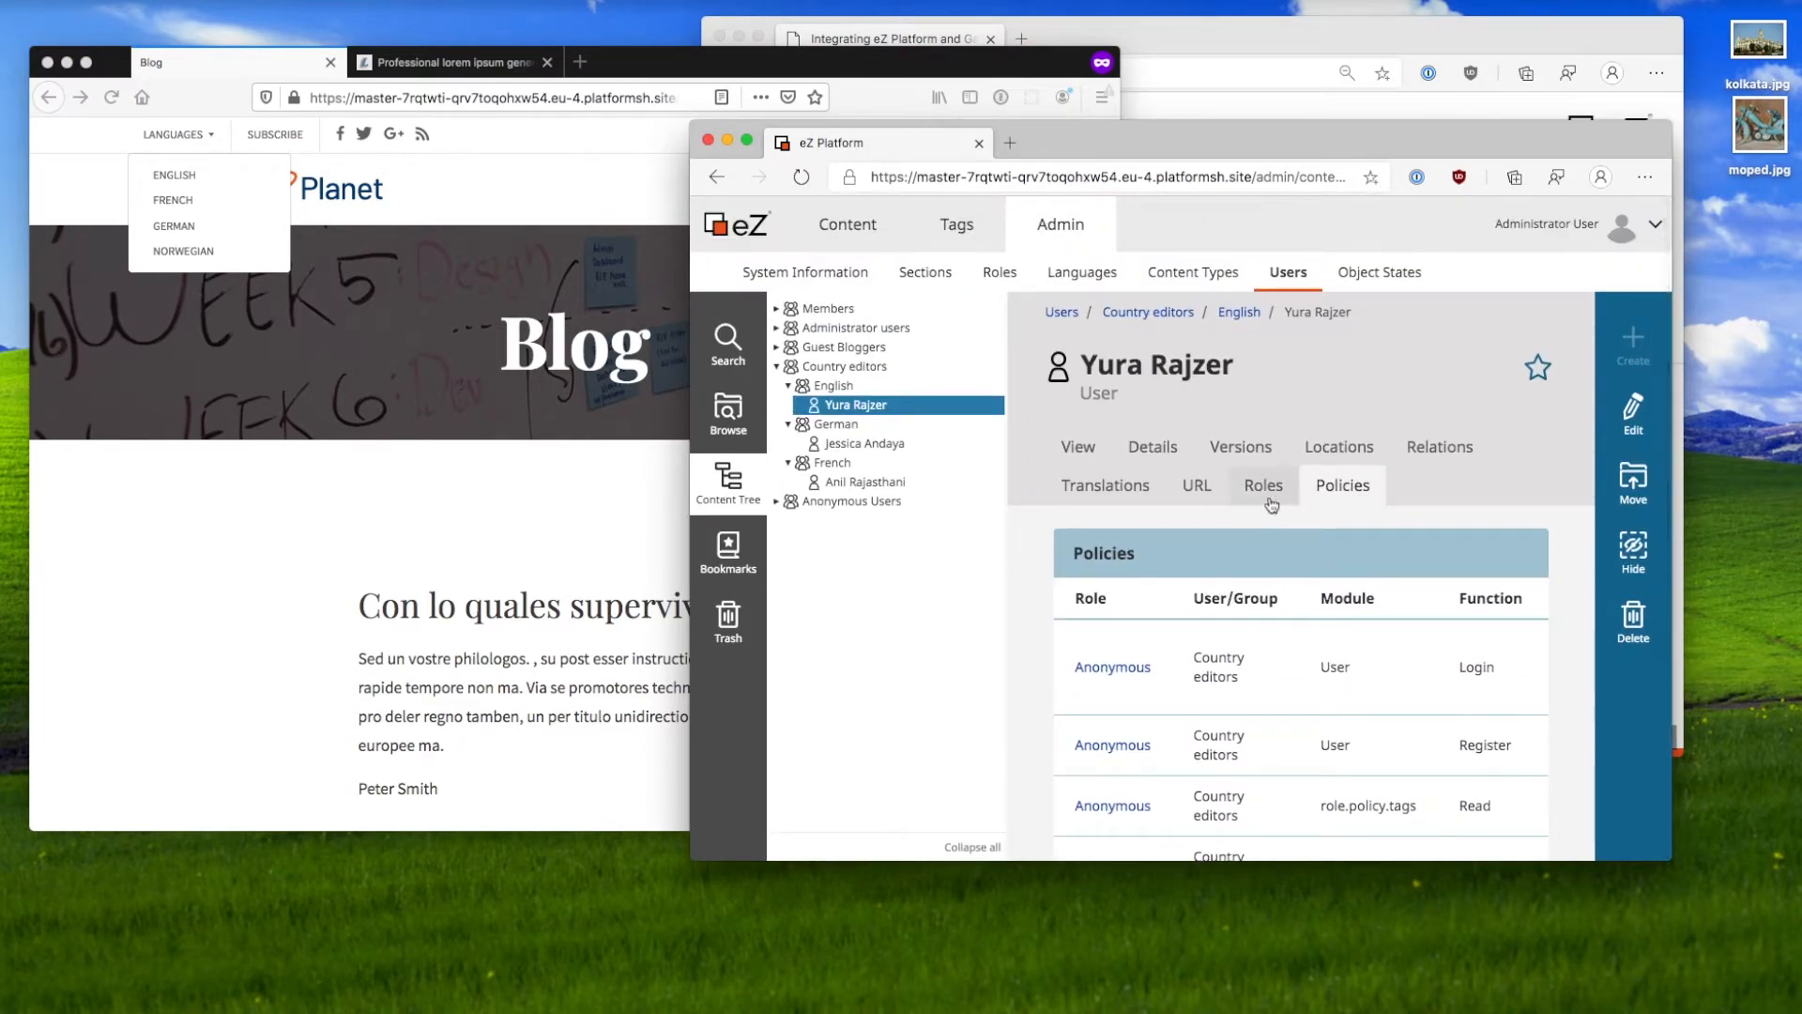
left_click(1265, 488)
Step: Open Country Editor - English and highlight its policies limited to English (United Kingdom)
left_click(1136, 683)
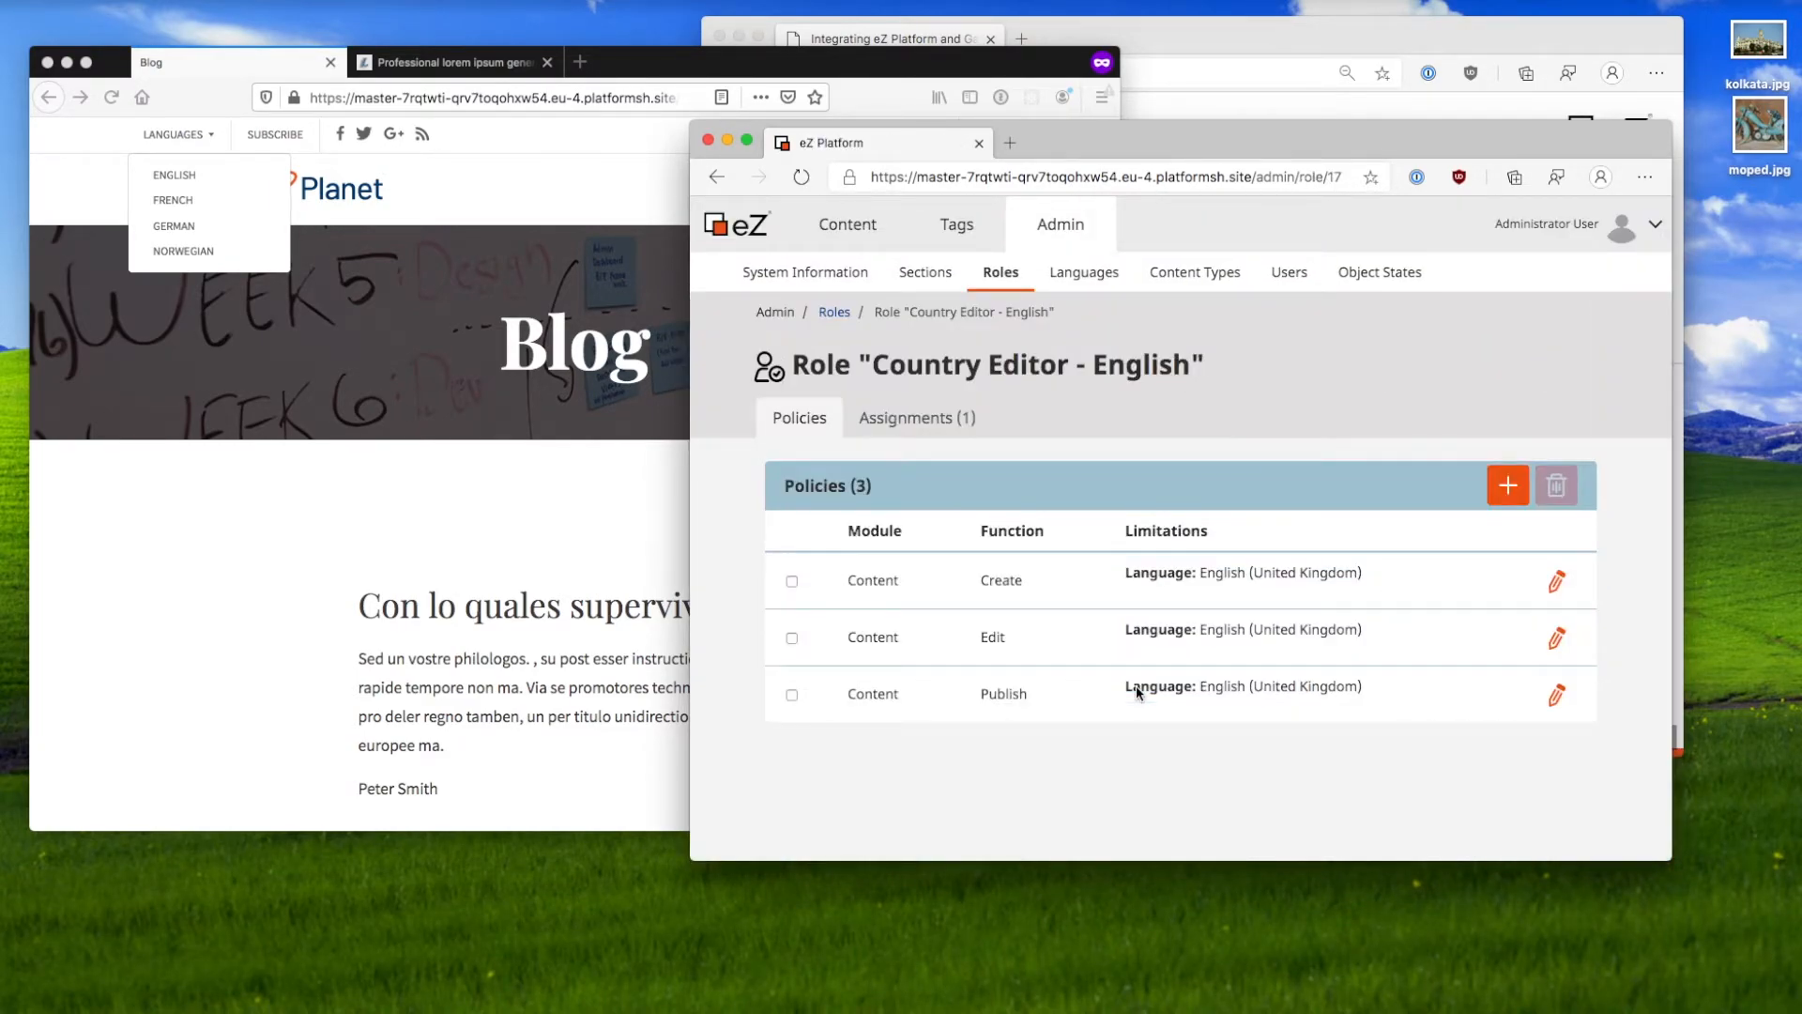
left_click_drag(972, 590, 1355, 574)
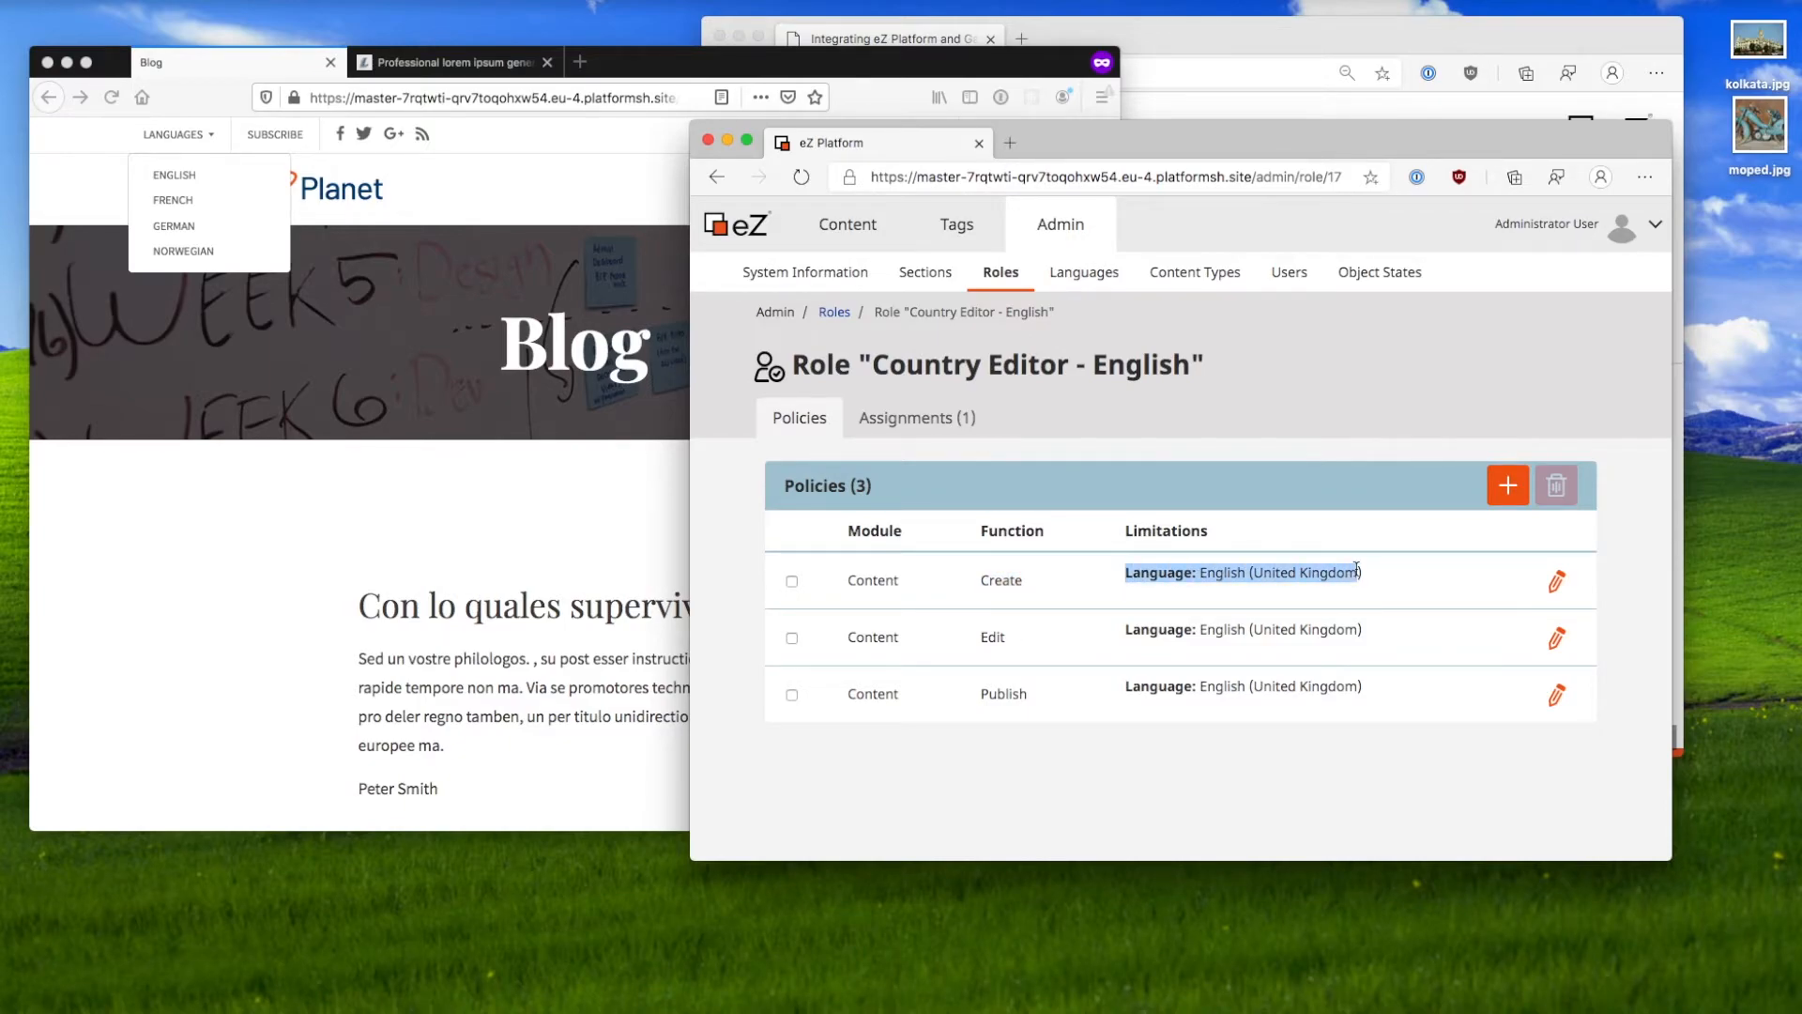
left_click_drag(1361, 631, 1204, 636)
left_click(1205, 637)
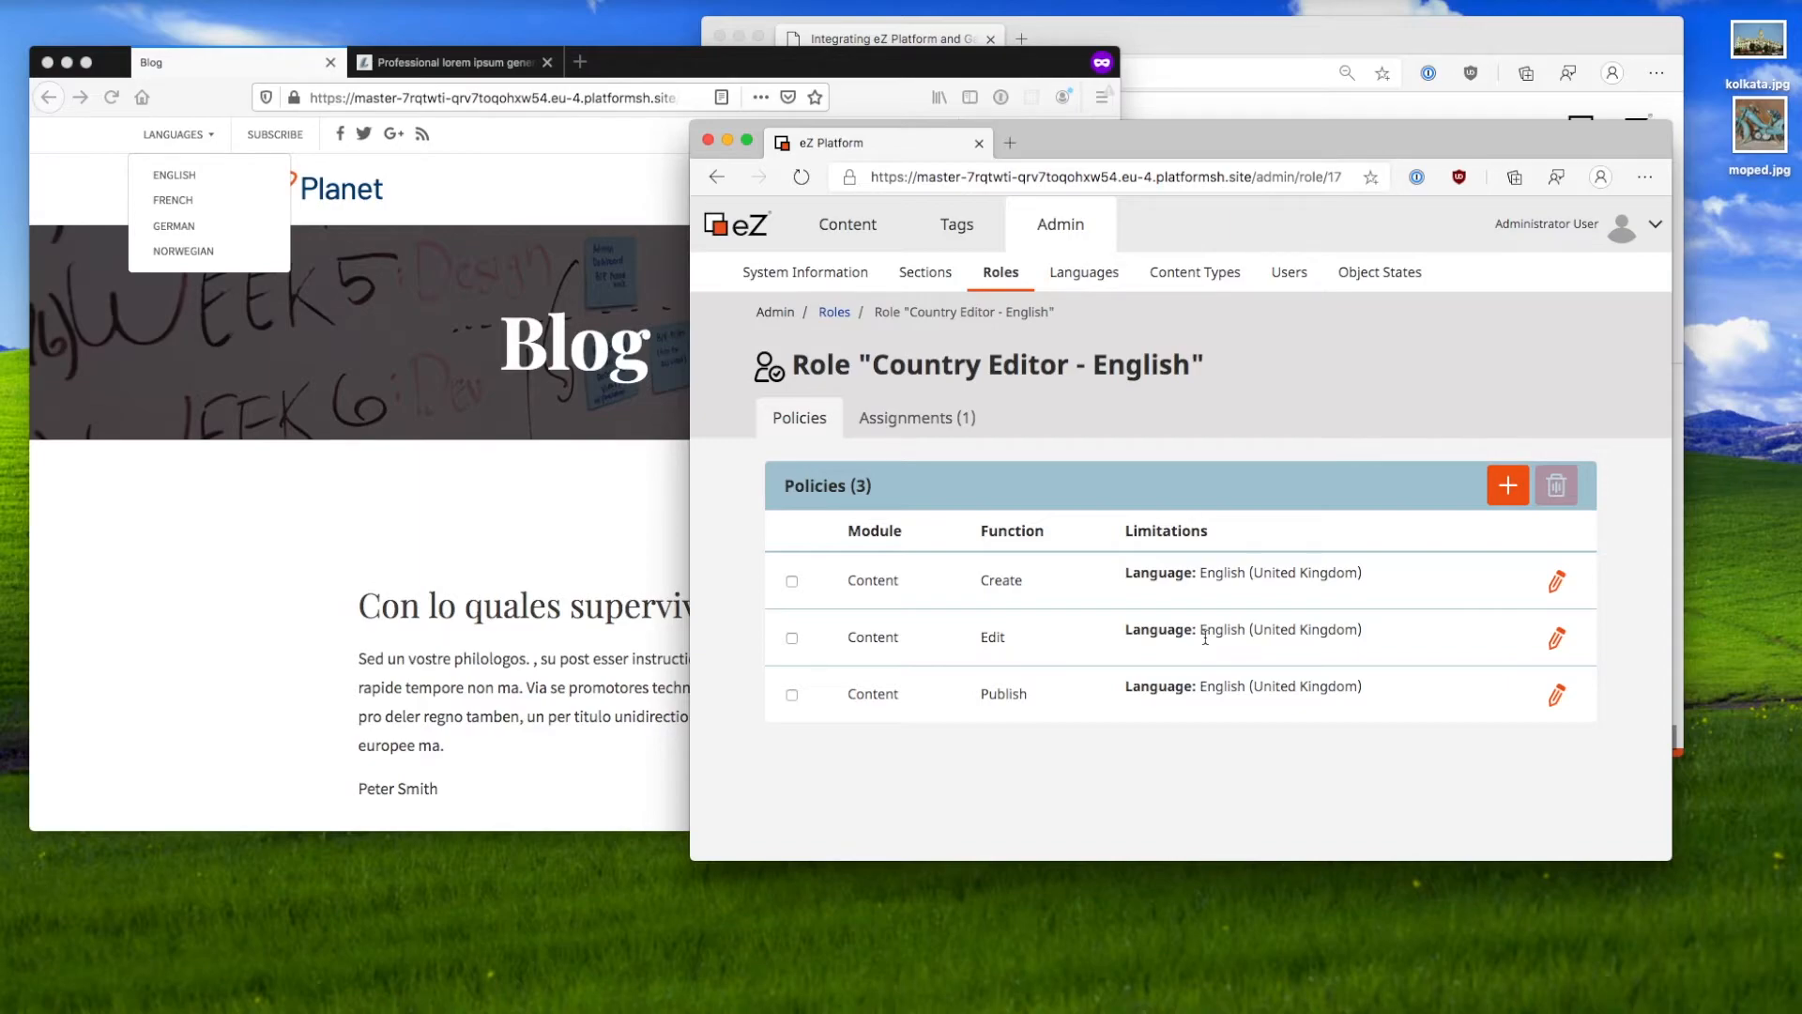
left_click(553, 676)
Step: Change the Blog window's address to /admin to load the admin login page
left_click(650, 98)
key("Right")
key("BackSpace")
key("BackSpace")
key("BackSpace")
key("BackSpace")
type("adm")
key("Return")
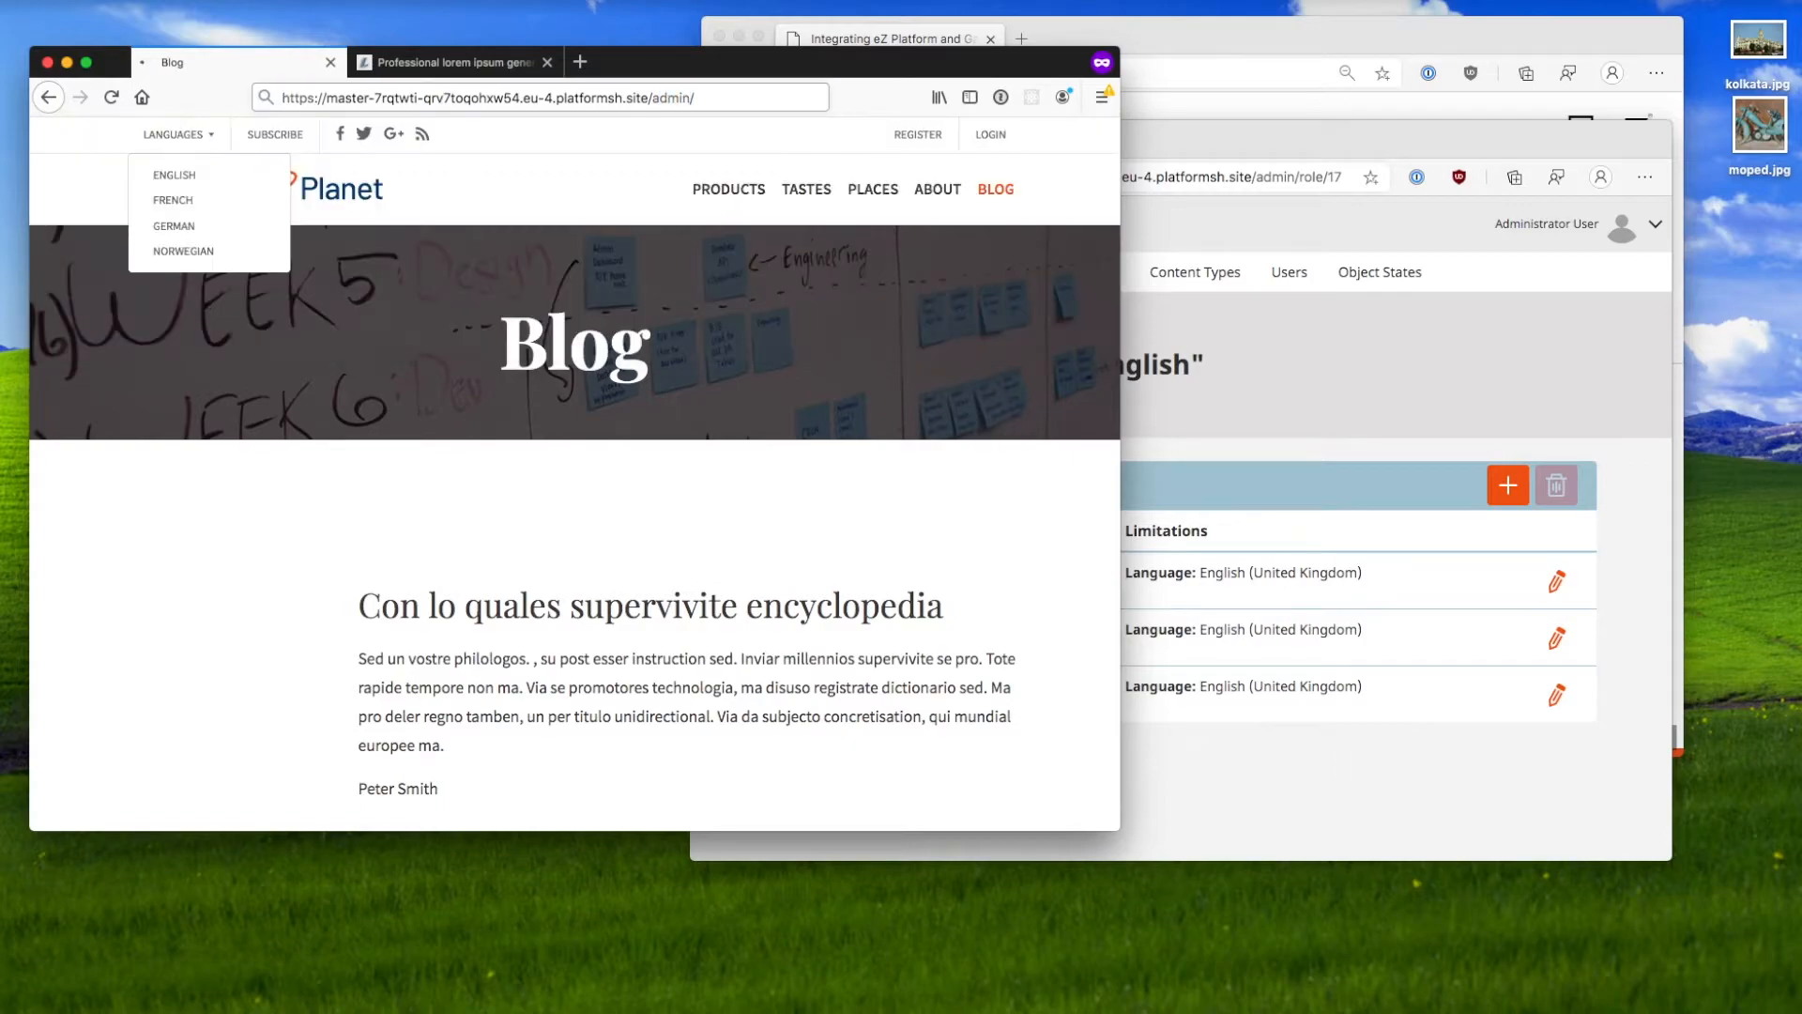
Step: Log in to the admin as the English editor user, declining to save the login
left_click(842, 454)
type("ya")
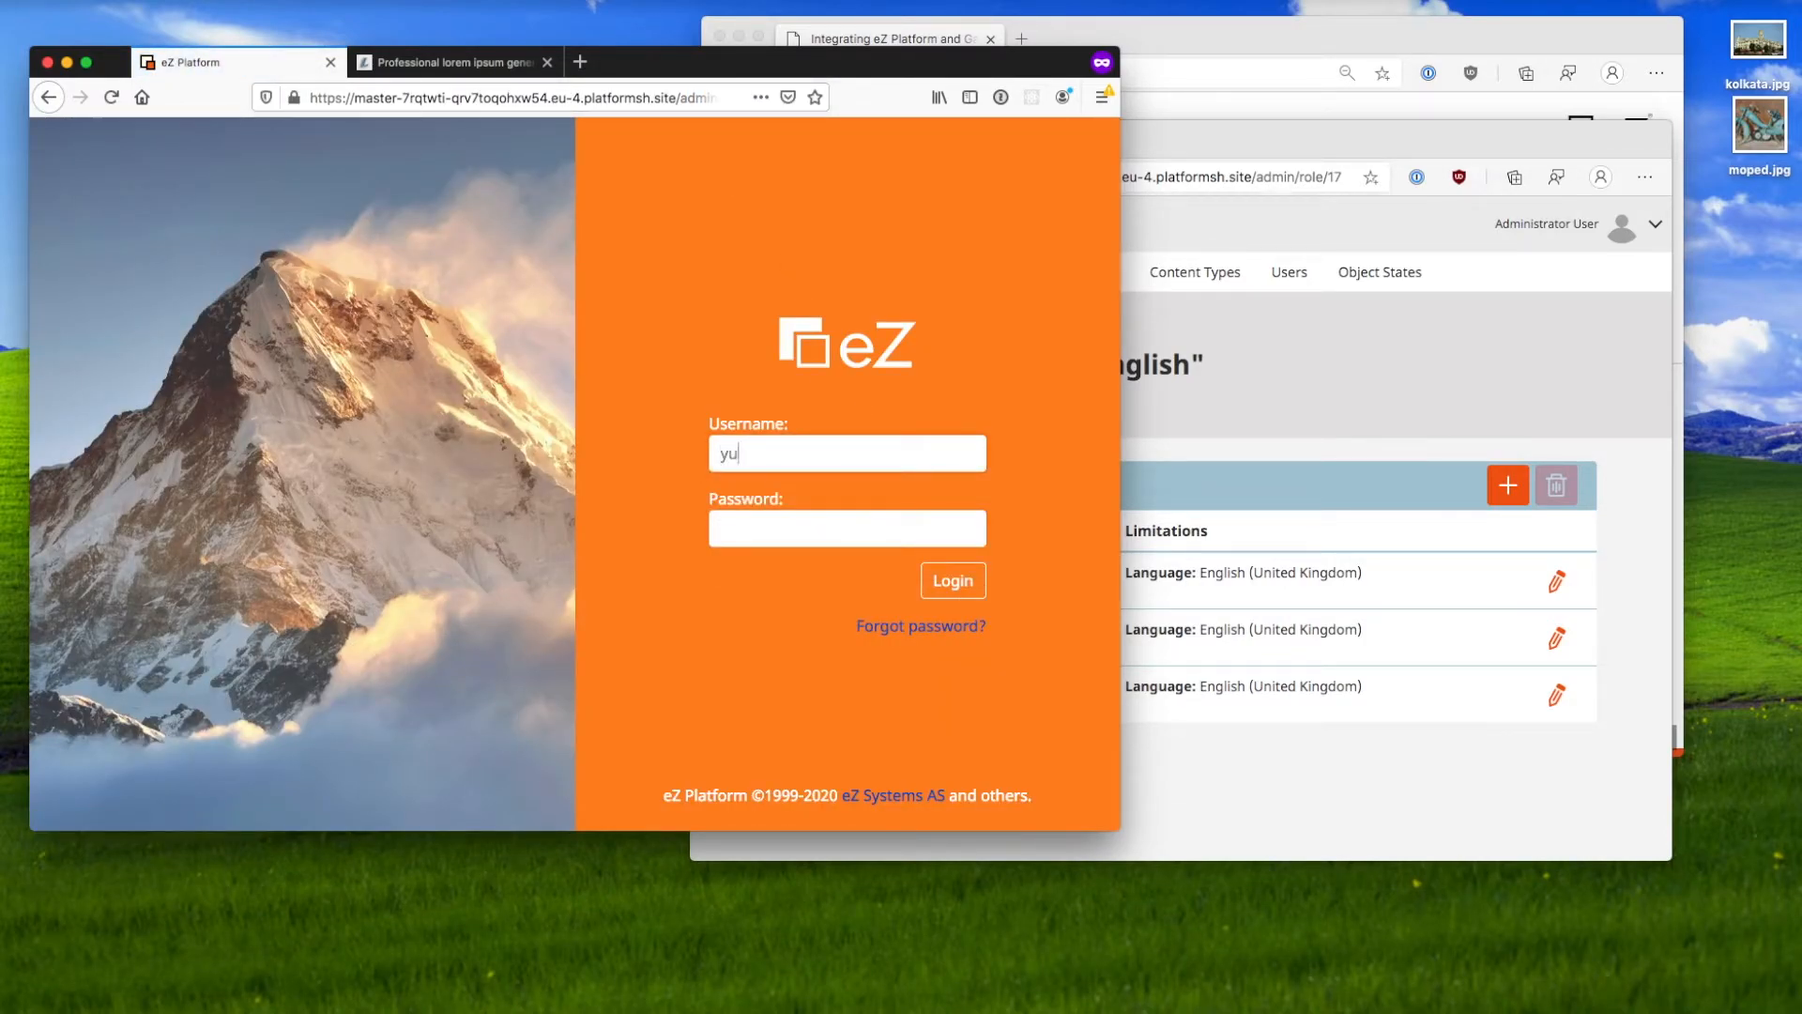
left_click(1327, 428)
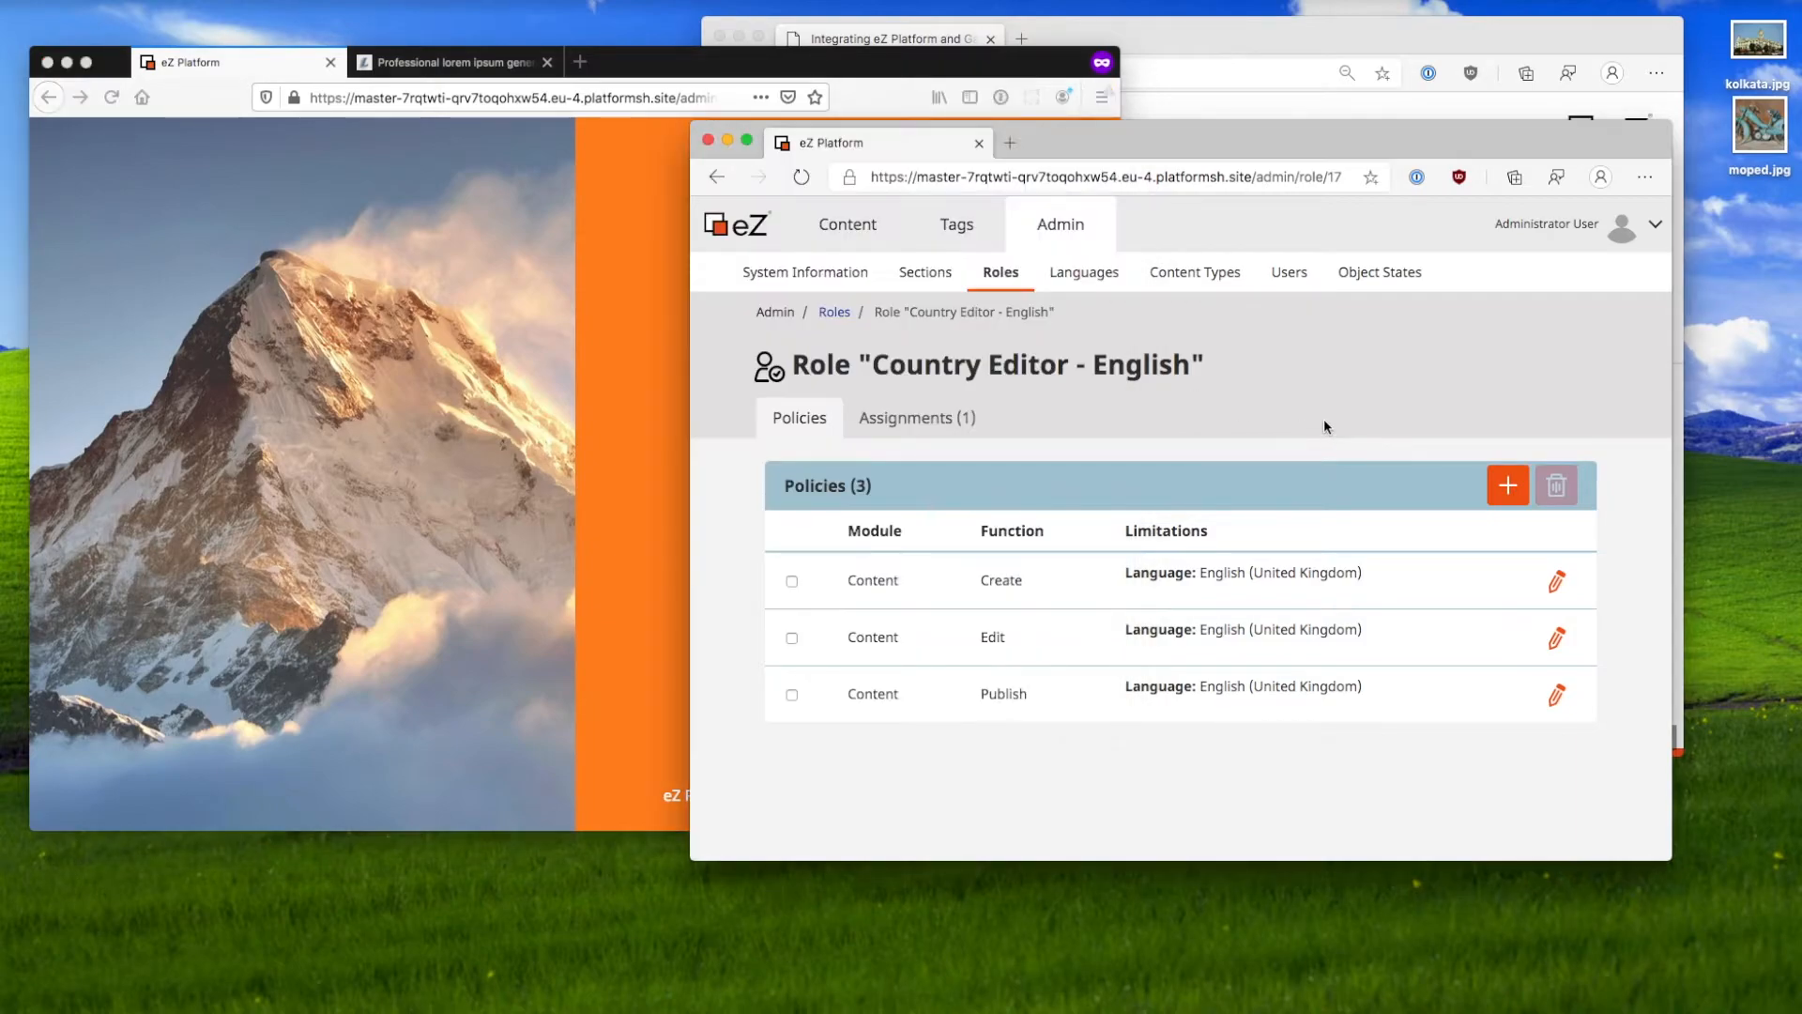
left_click(537, 567)
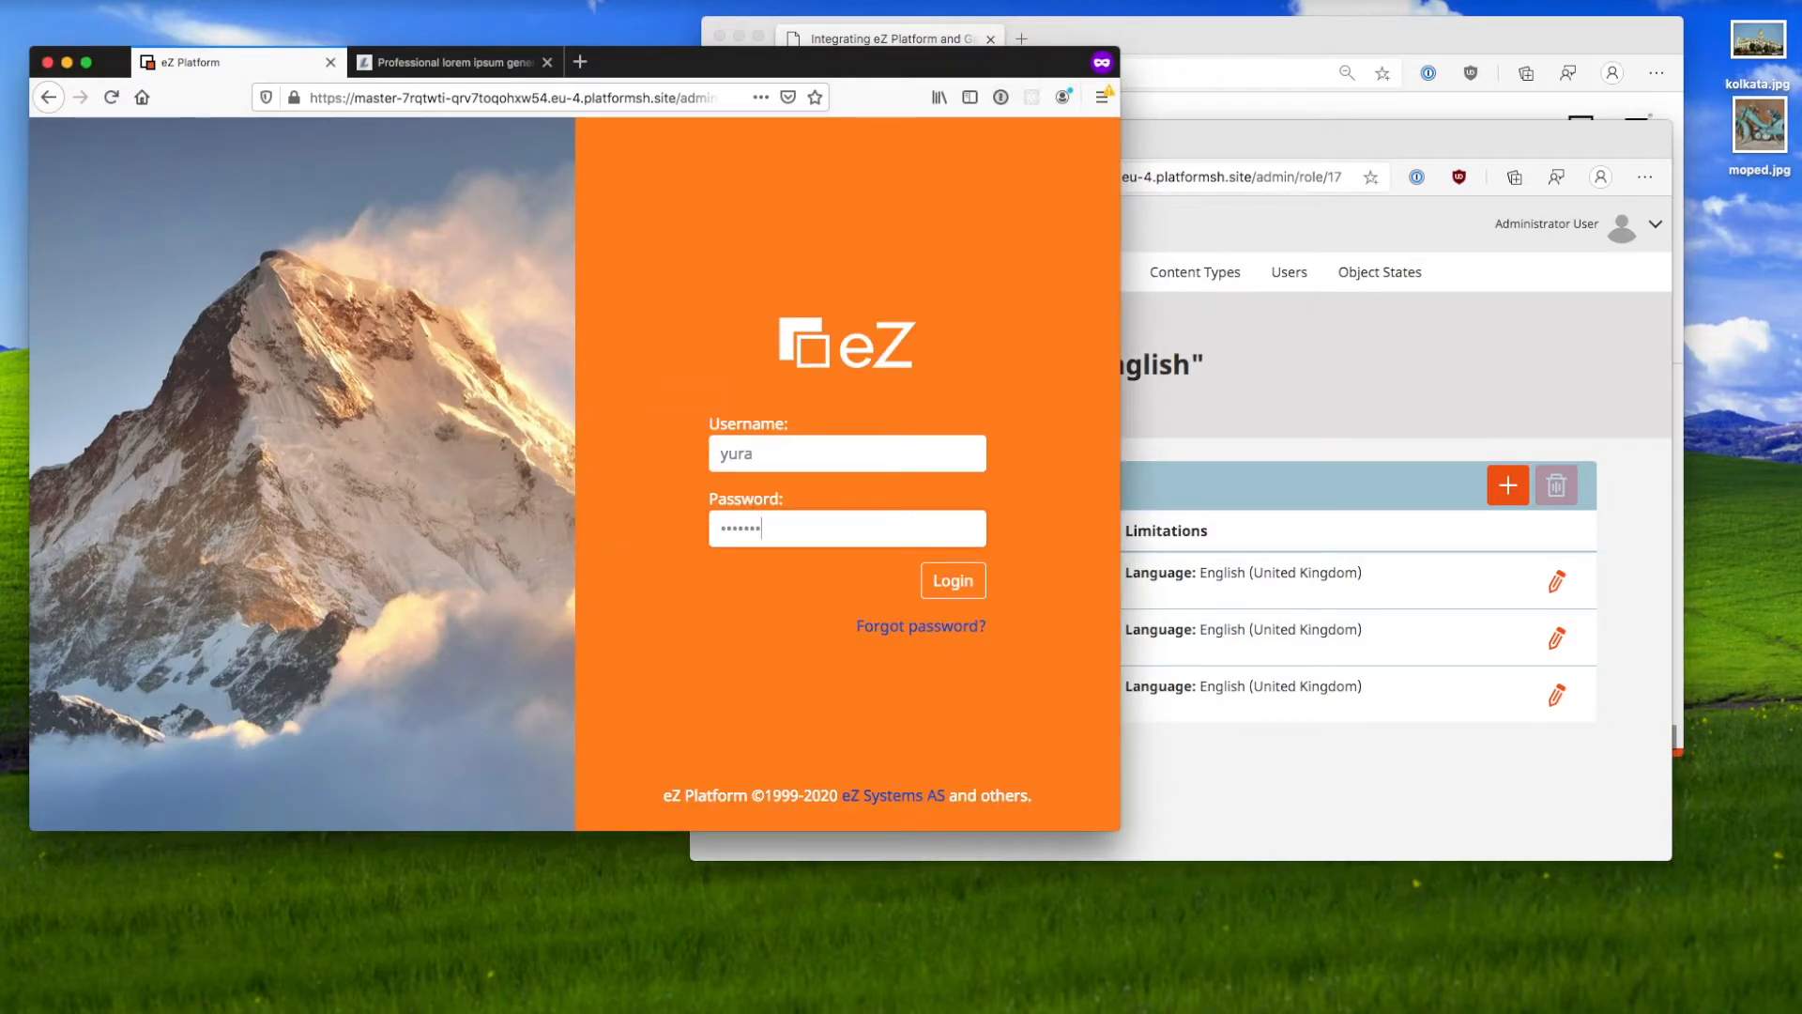
key("Return")
left_click(960, 411)
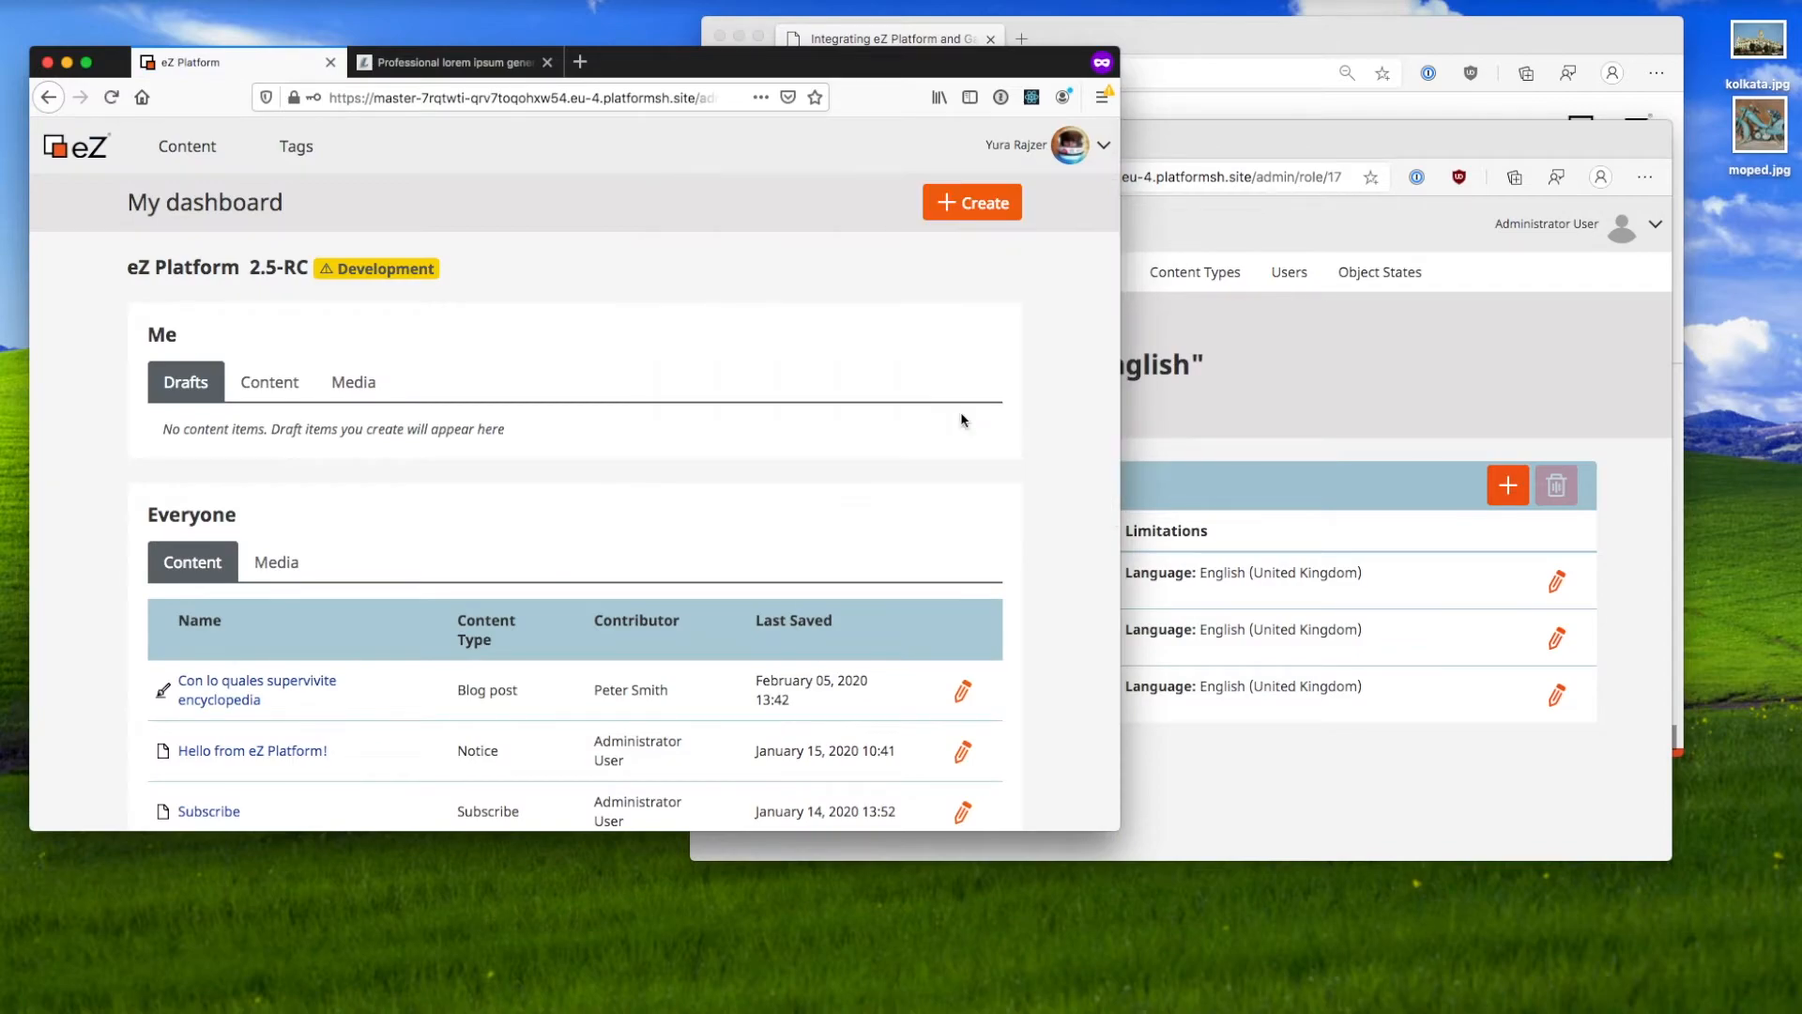
Step: Open Content structure and show the content tree beside the Home folder
scroll(727, 510, "down", 1)
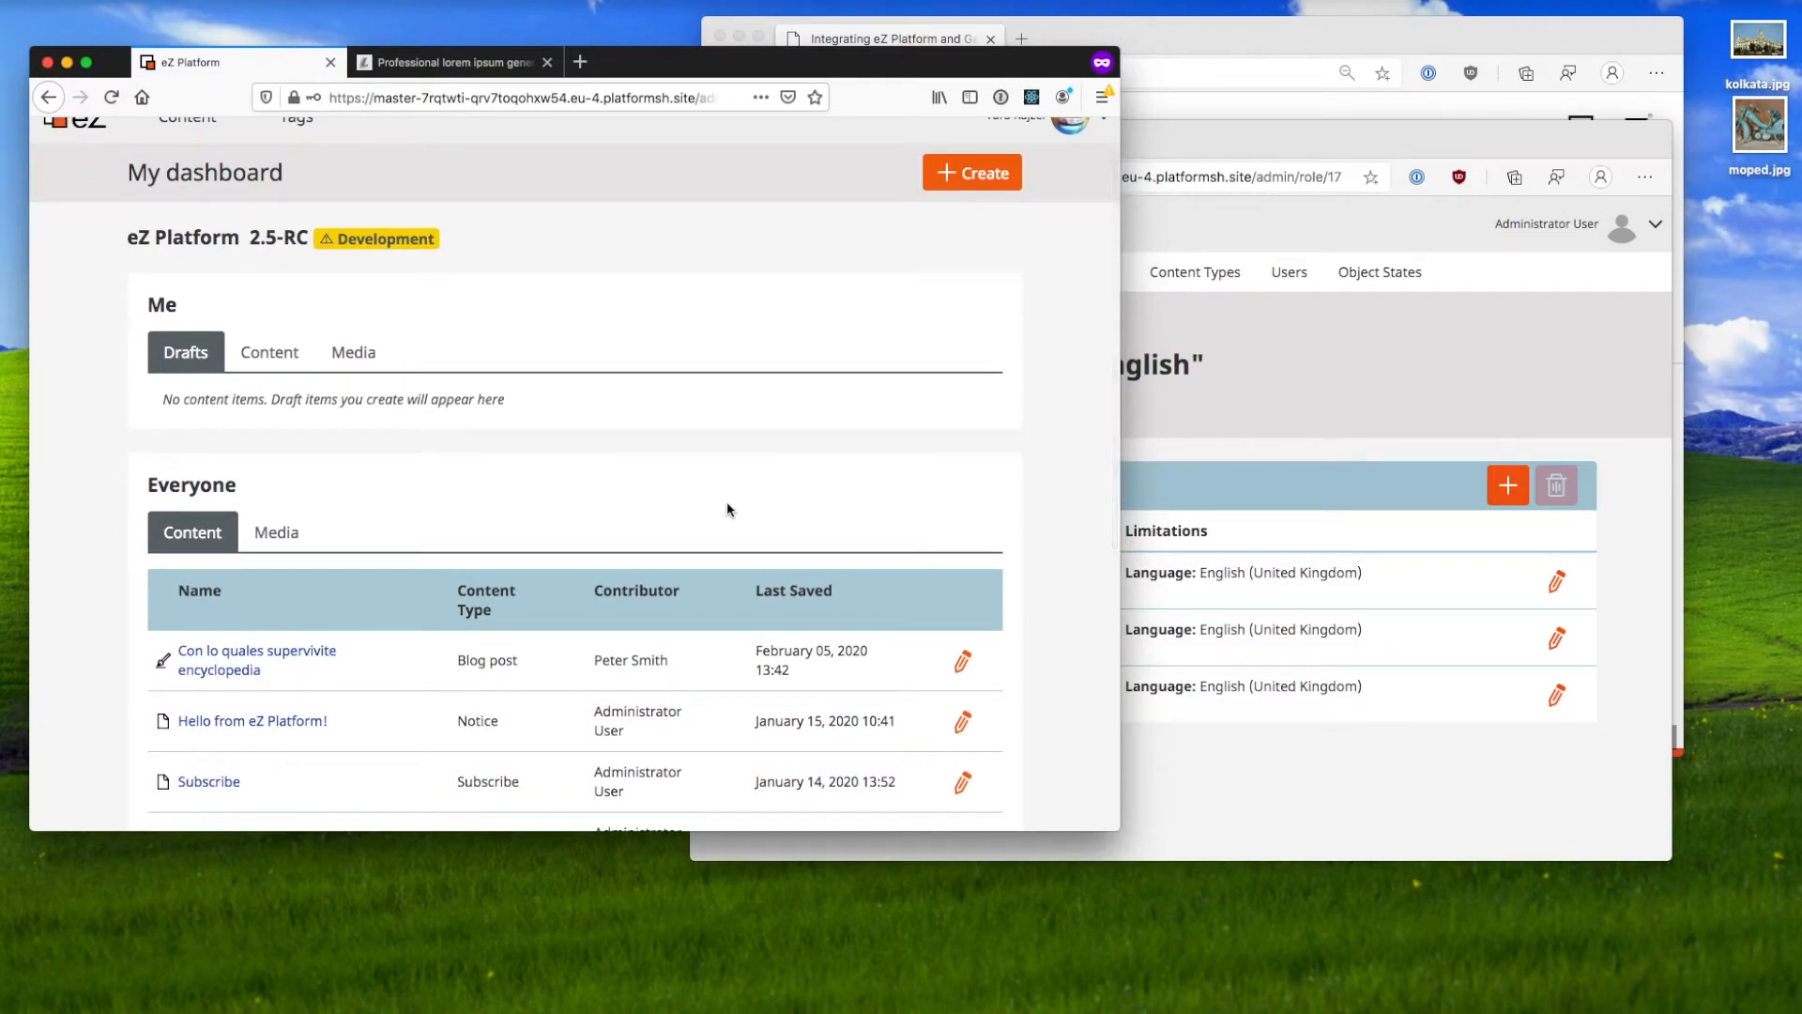
scroll(727, 510, "down", 4)
scroll(727, 510, "up", 5)
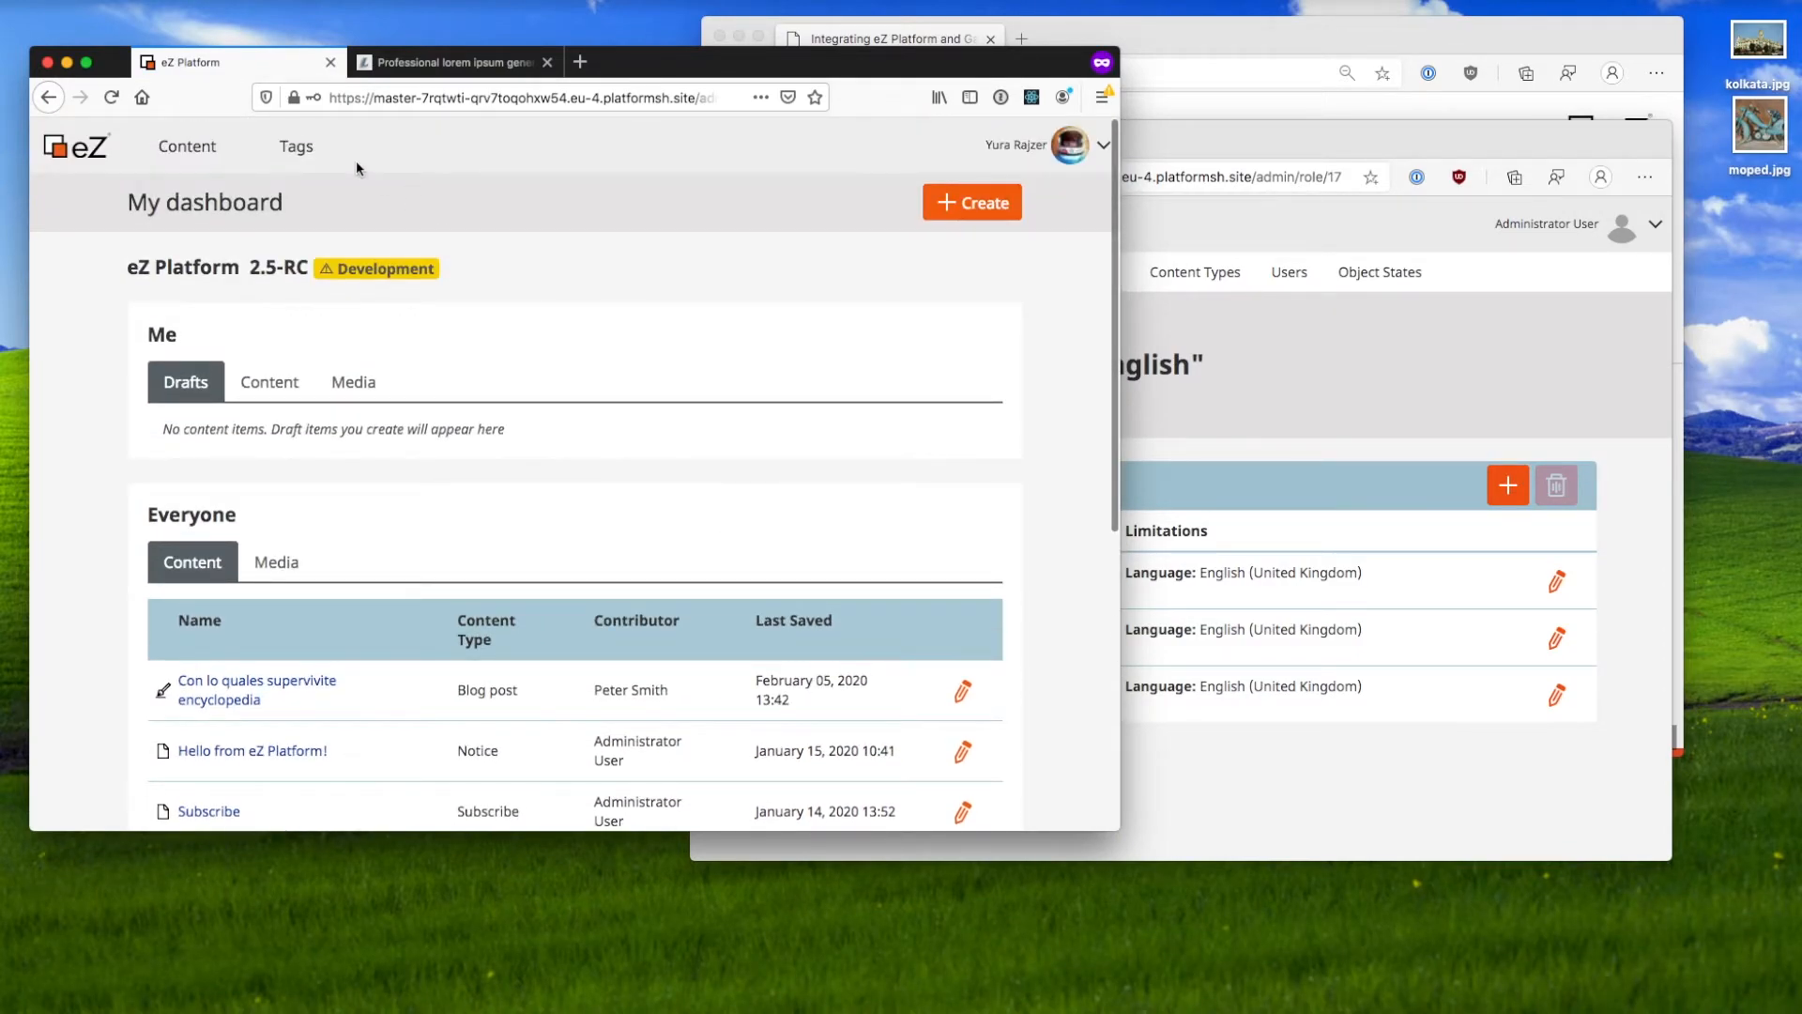
left_click(187, 146)
left_click(187, 198)
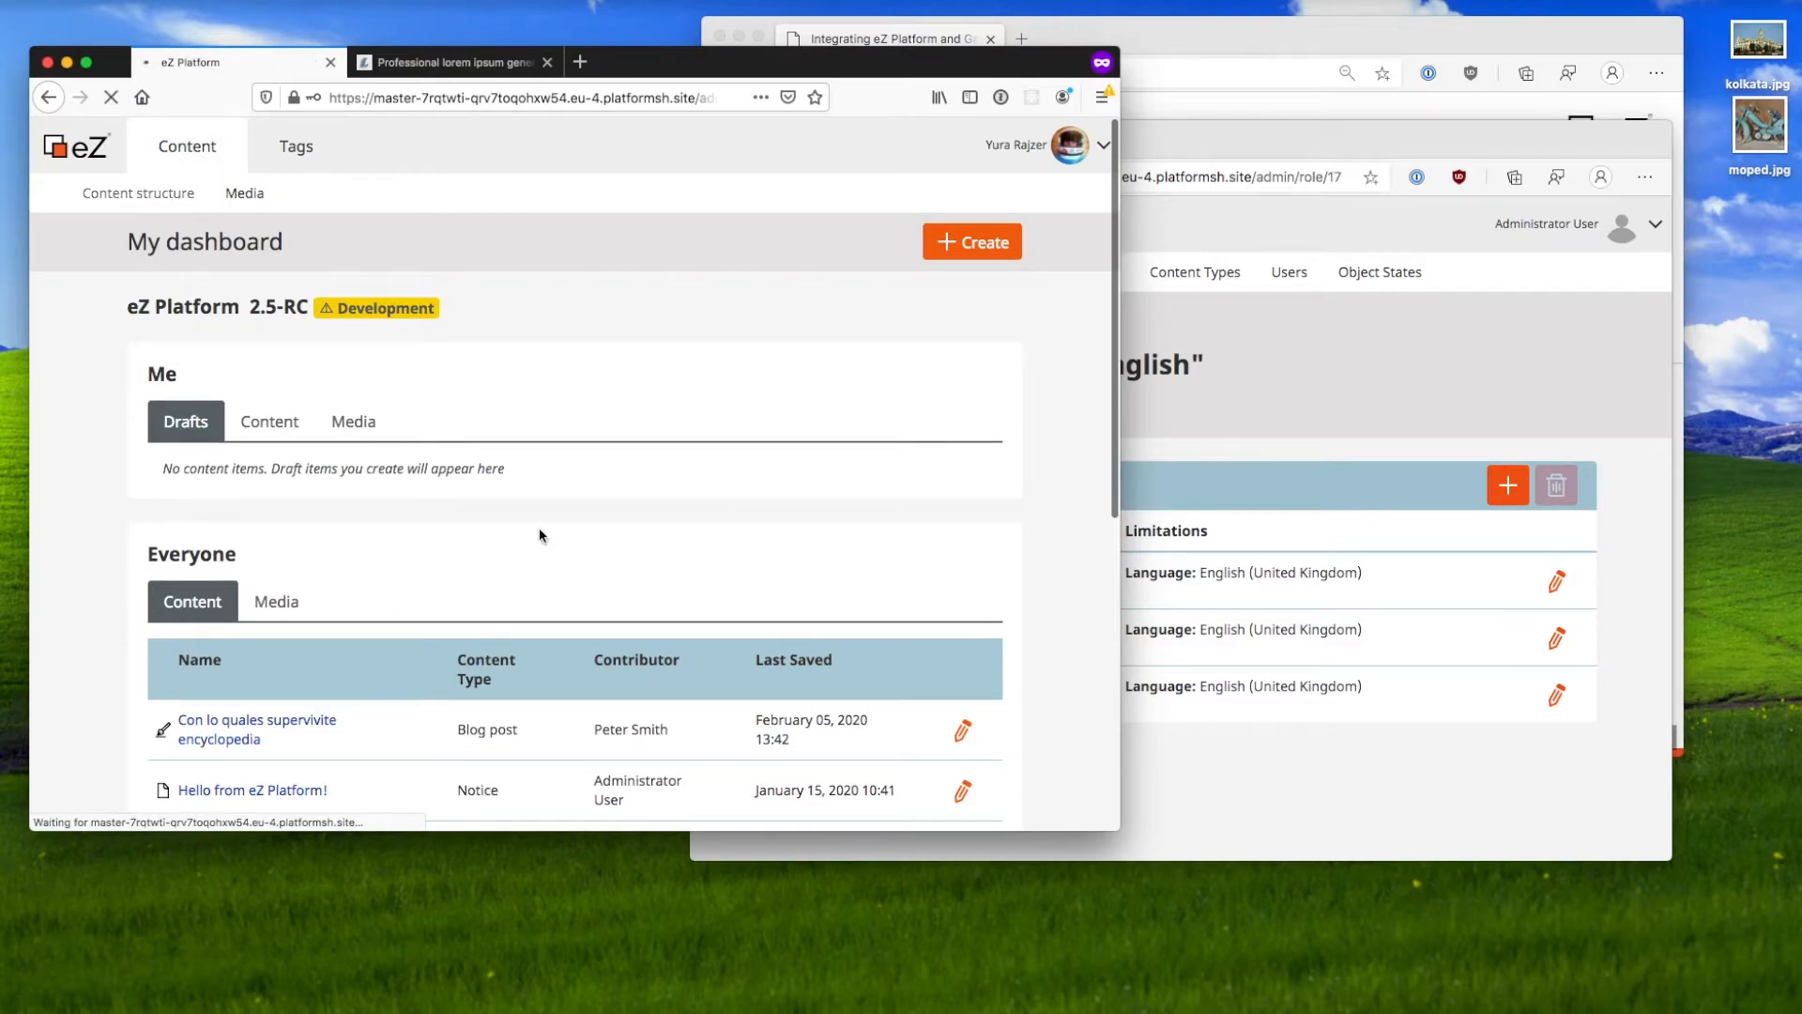
left_click(1314, 439)
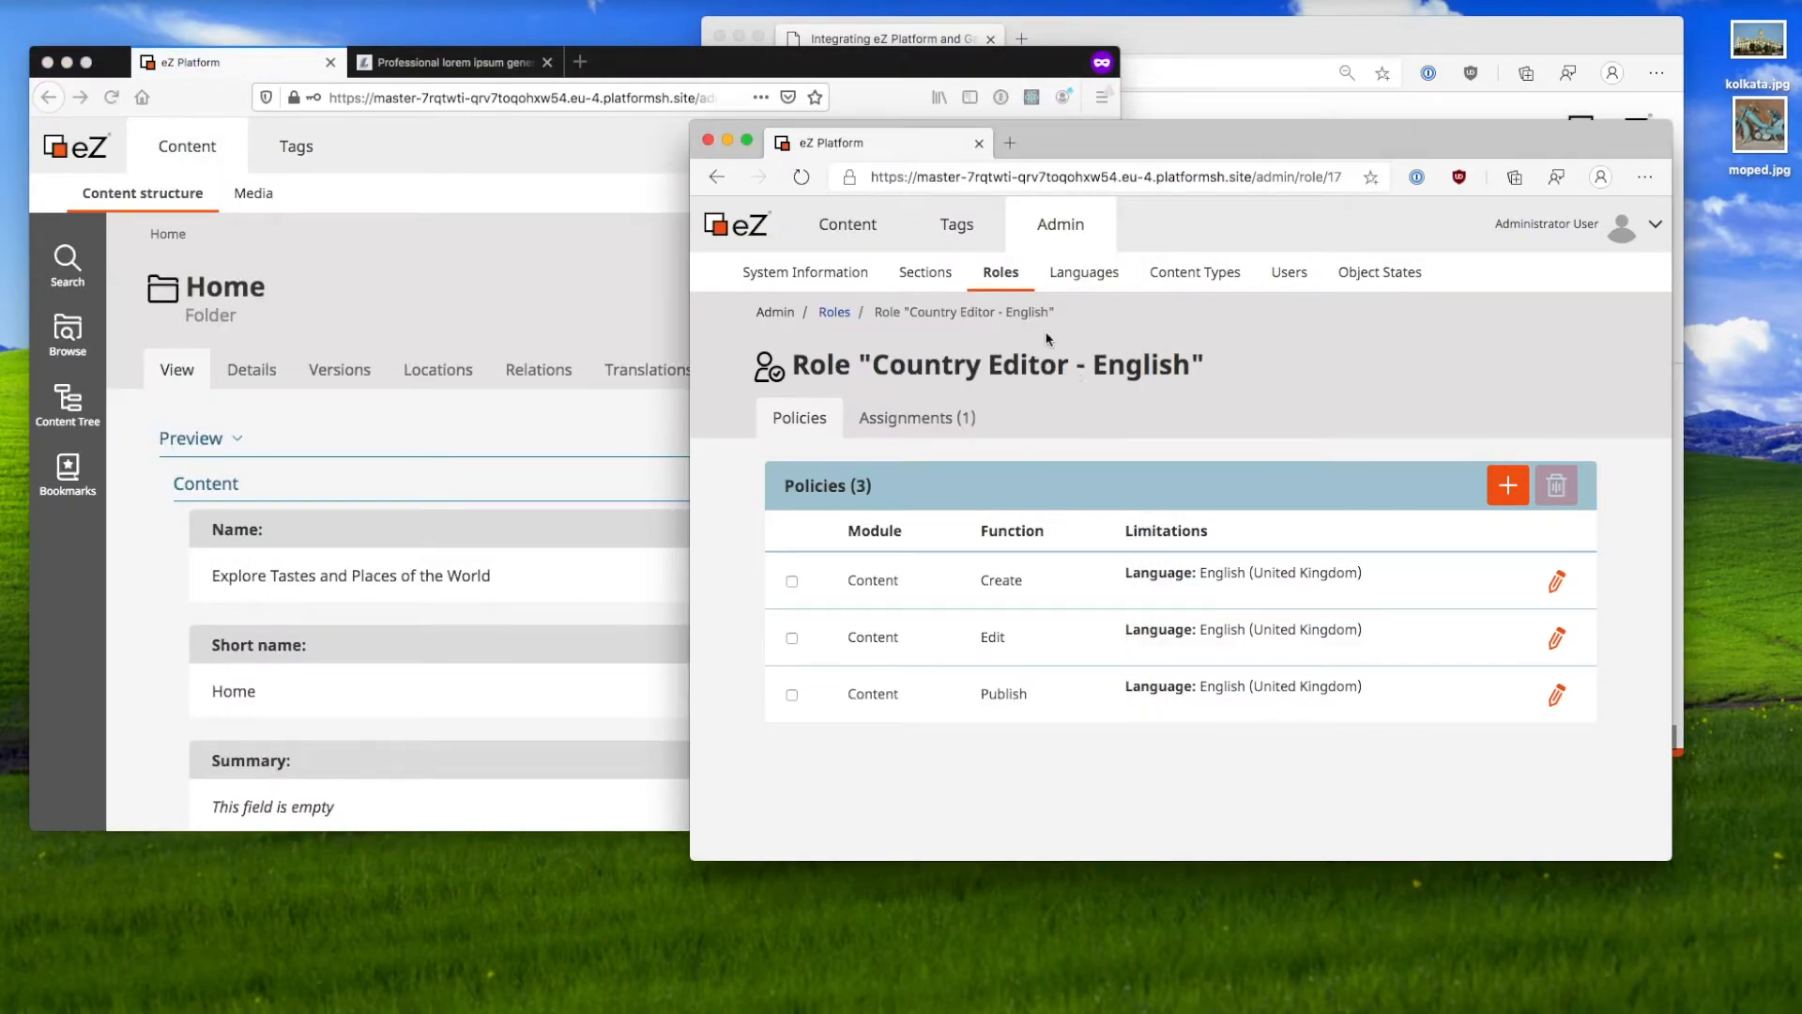
left_click(434, 434)
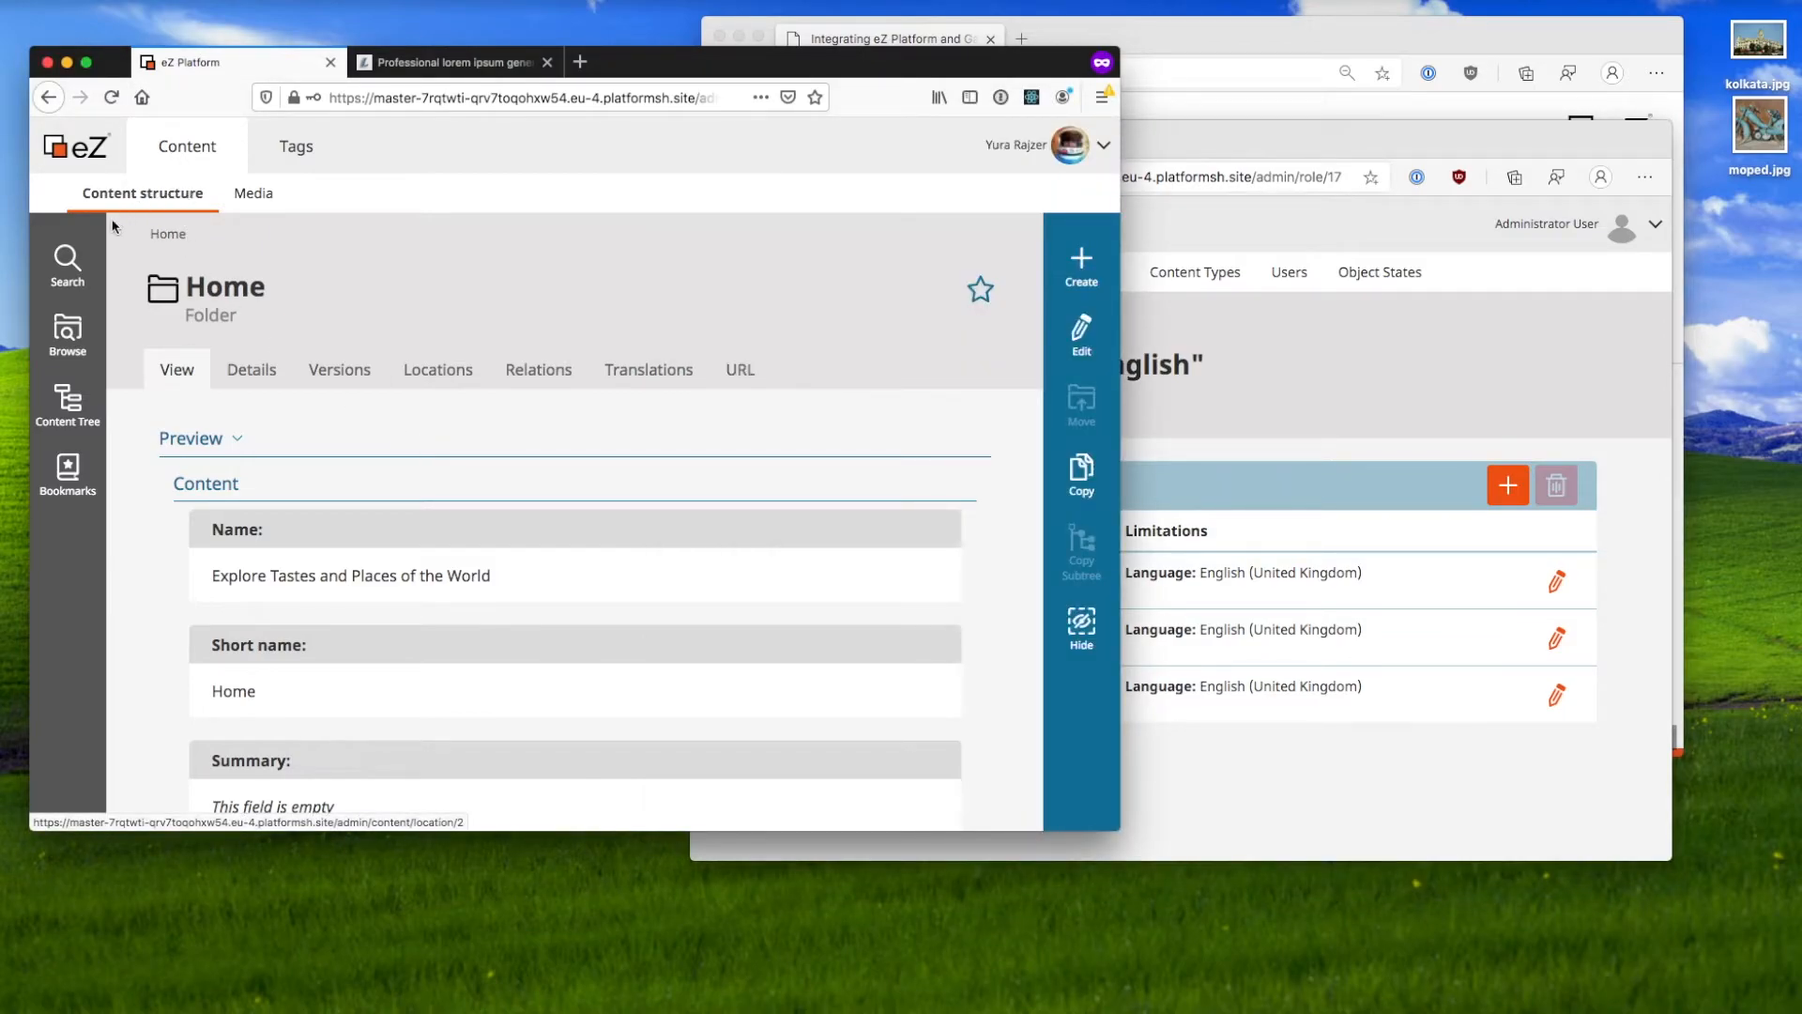
left_click(86, 383)
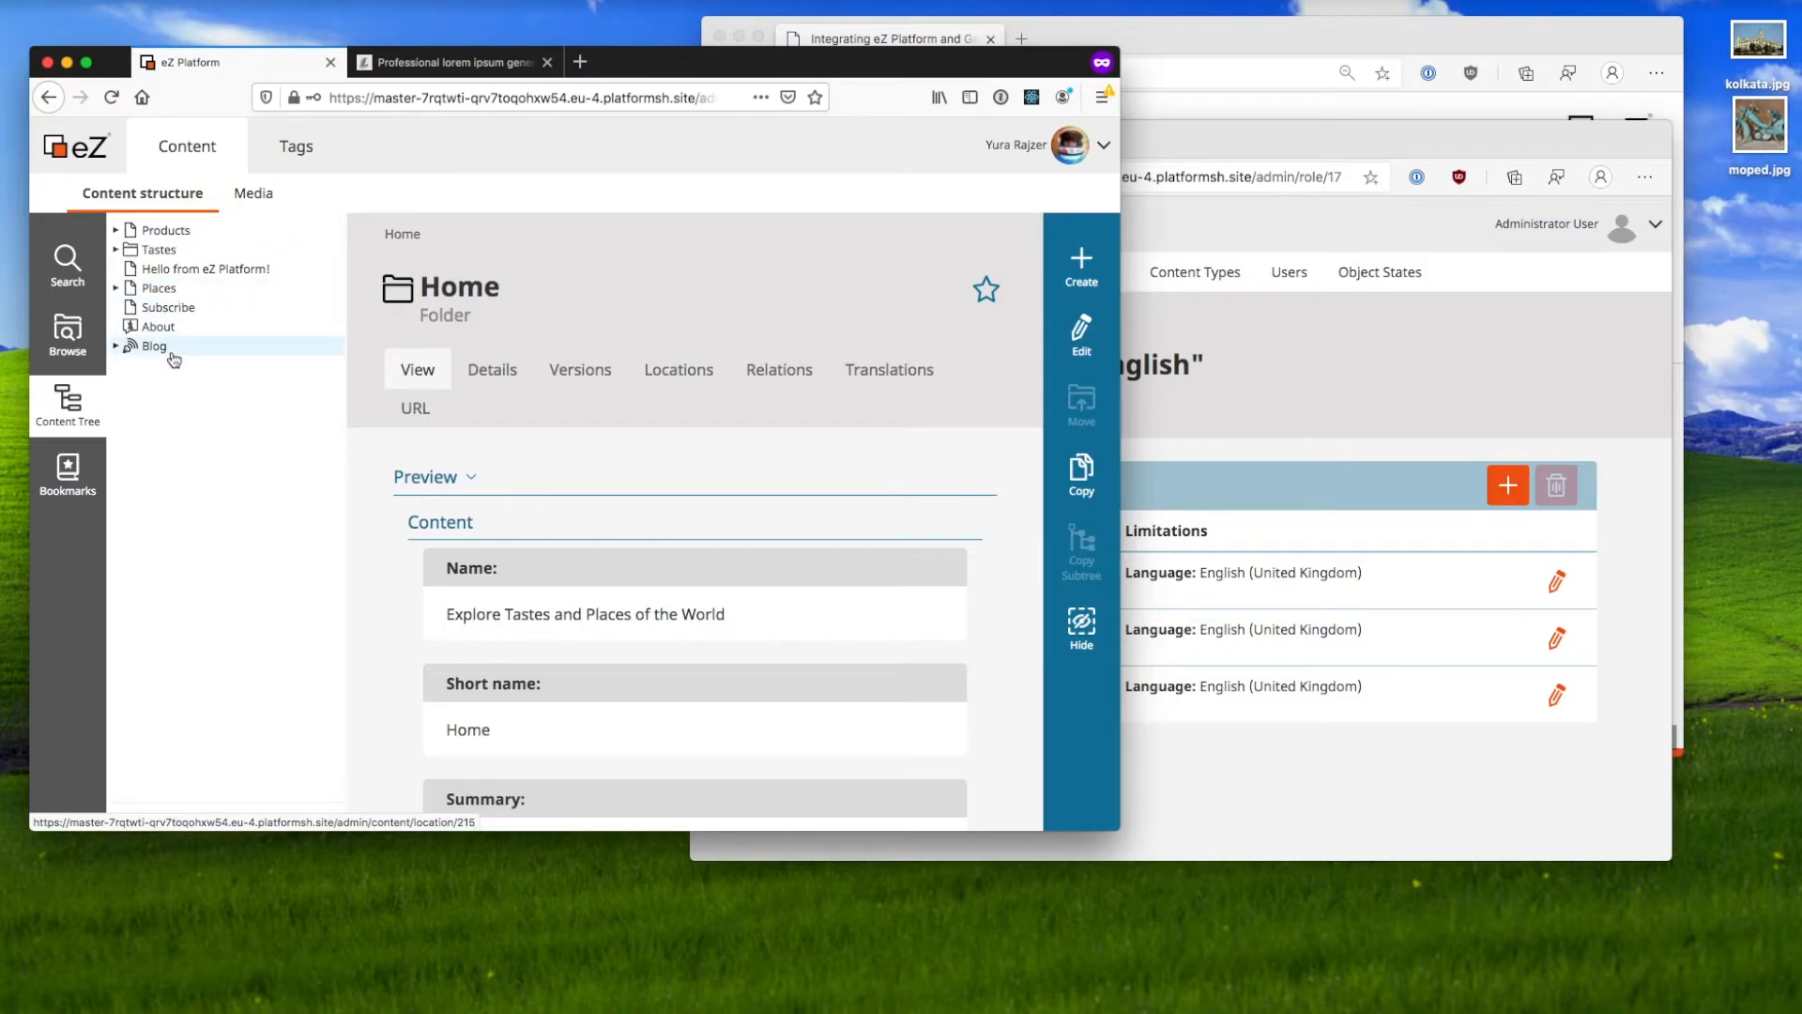
left_click(1247, 408)
Step: Open the Member role, noting its Members only section limitation, and view its assignments
left_click(838, 317)
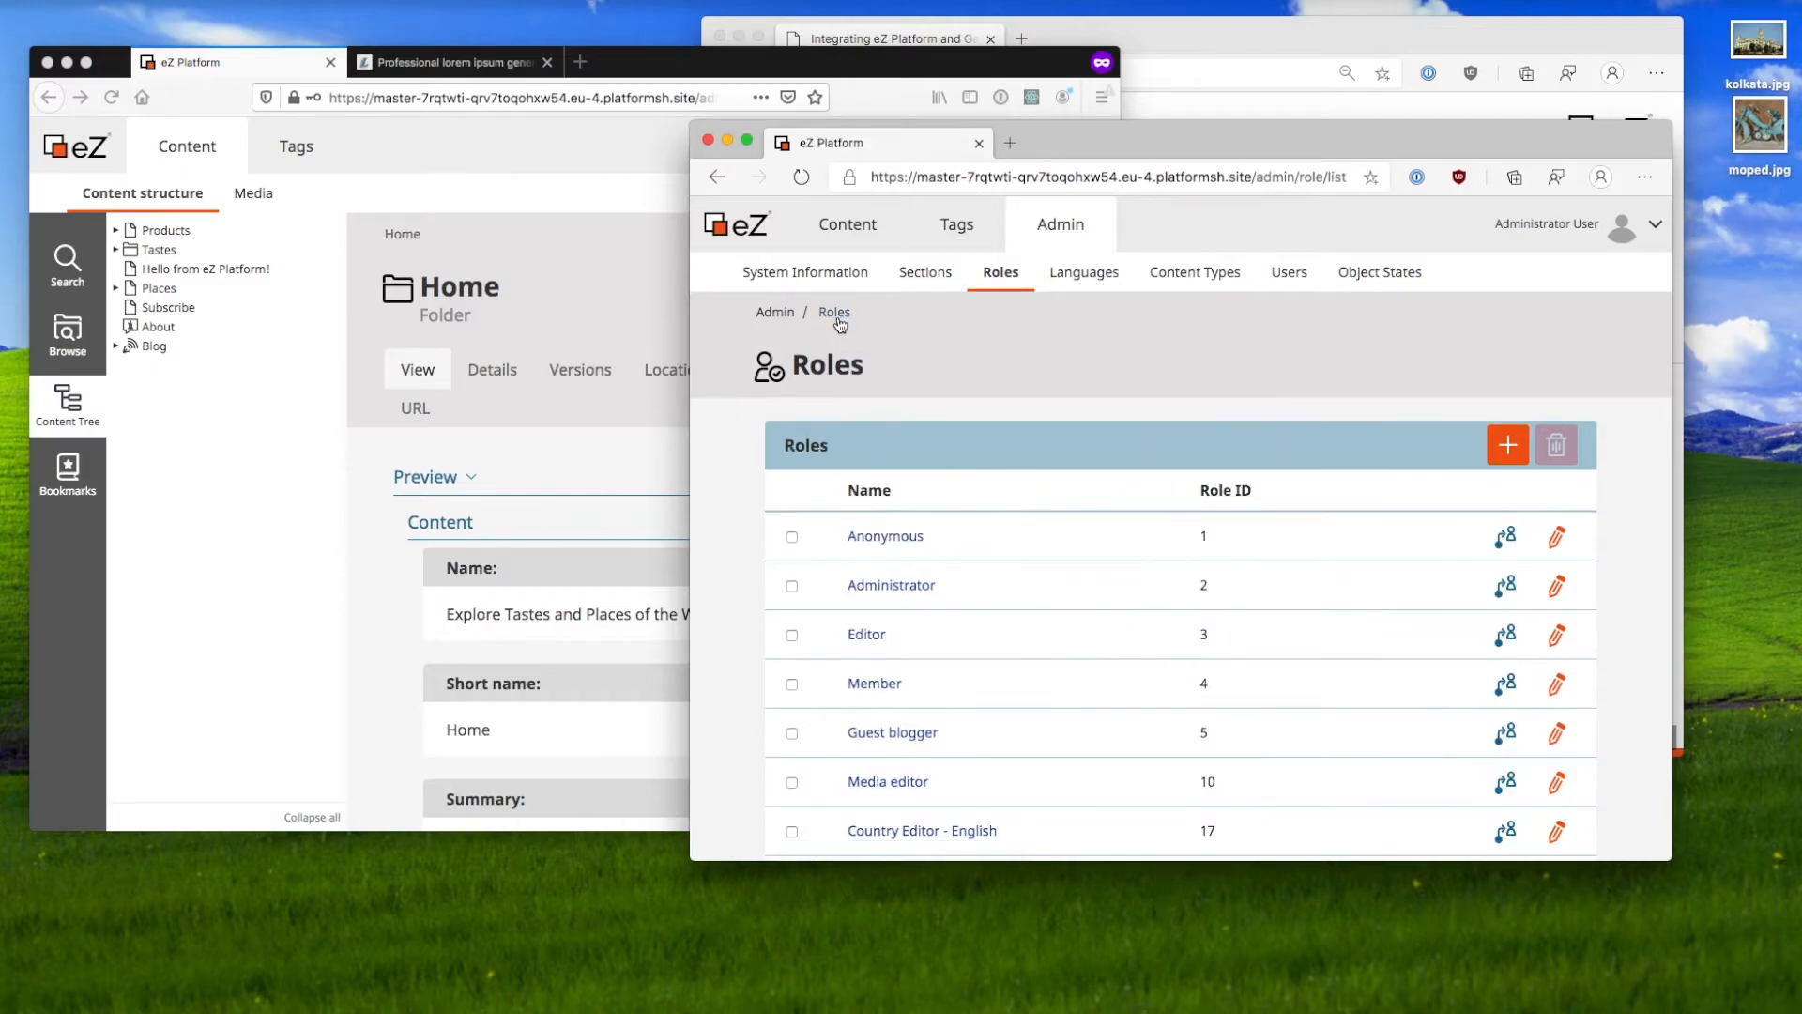
scroll(912, 484, "down", 3)
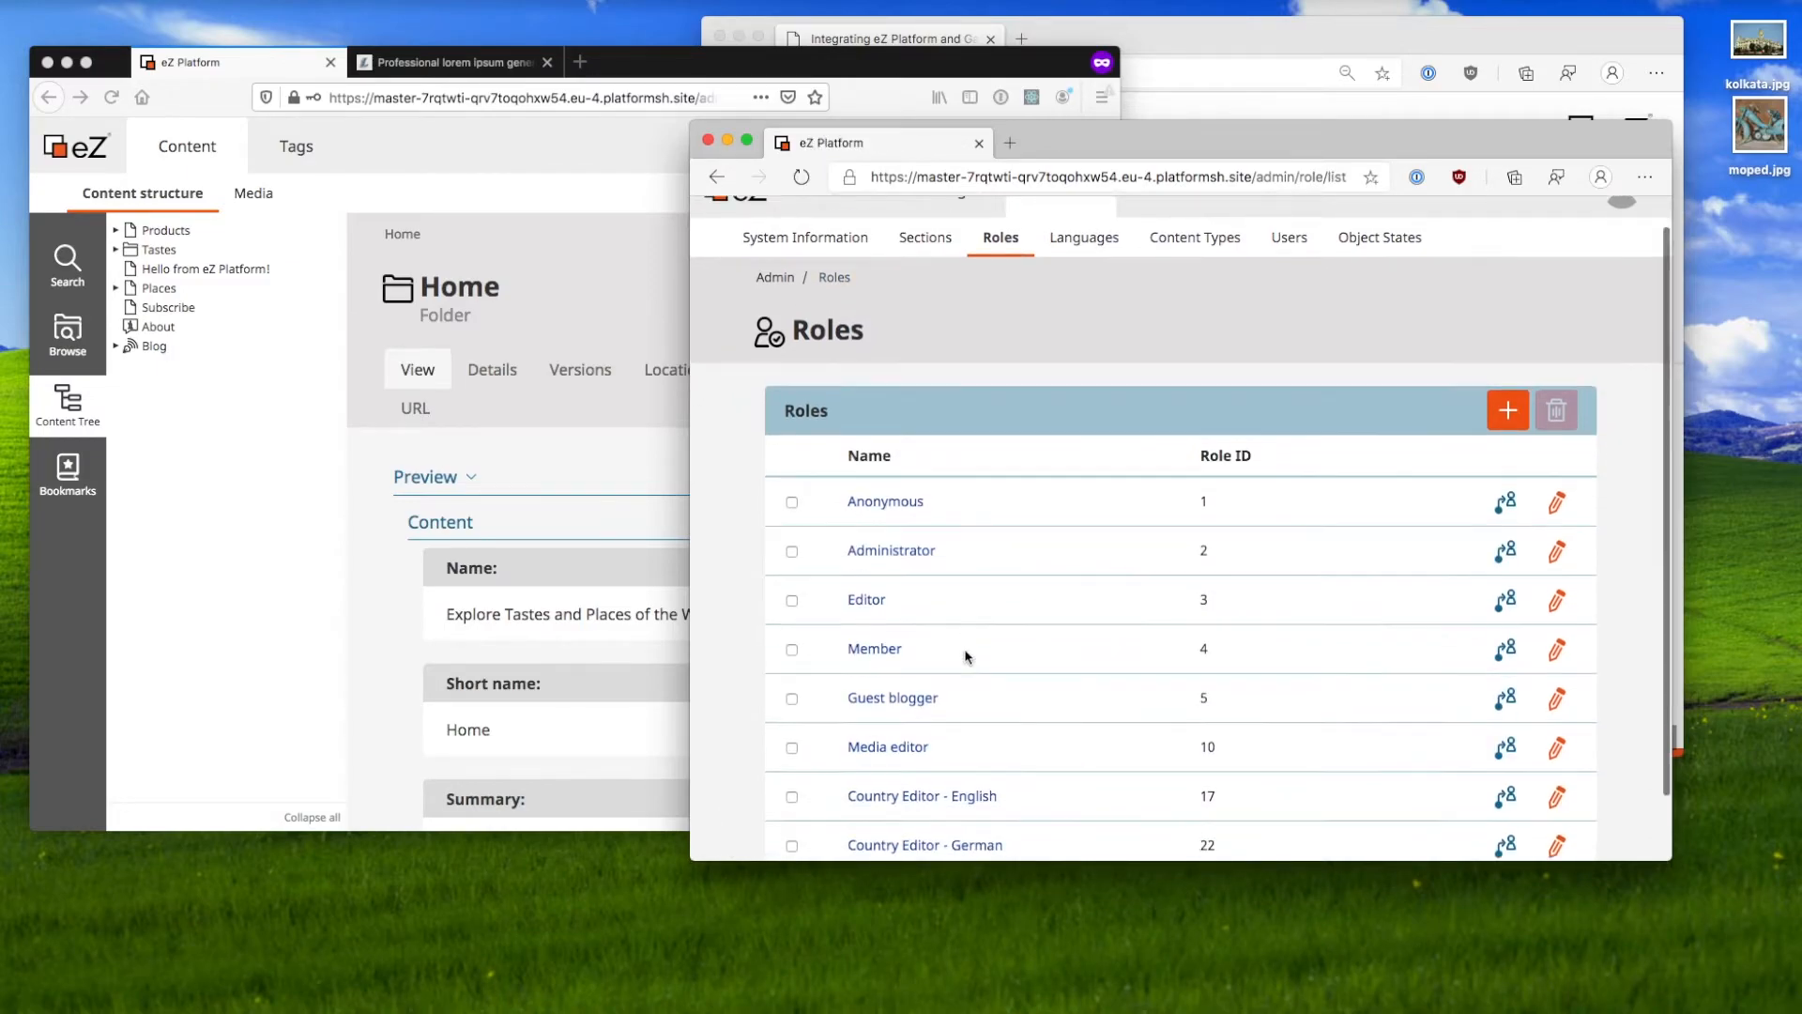
left_click(888, 575)
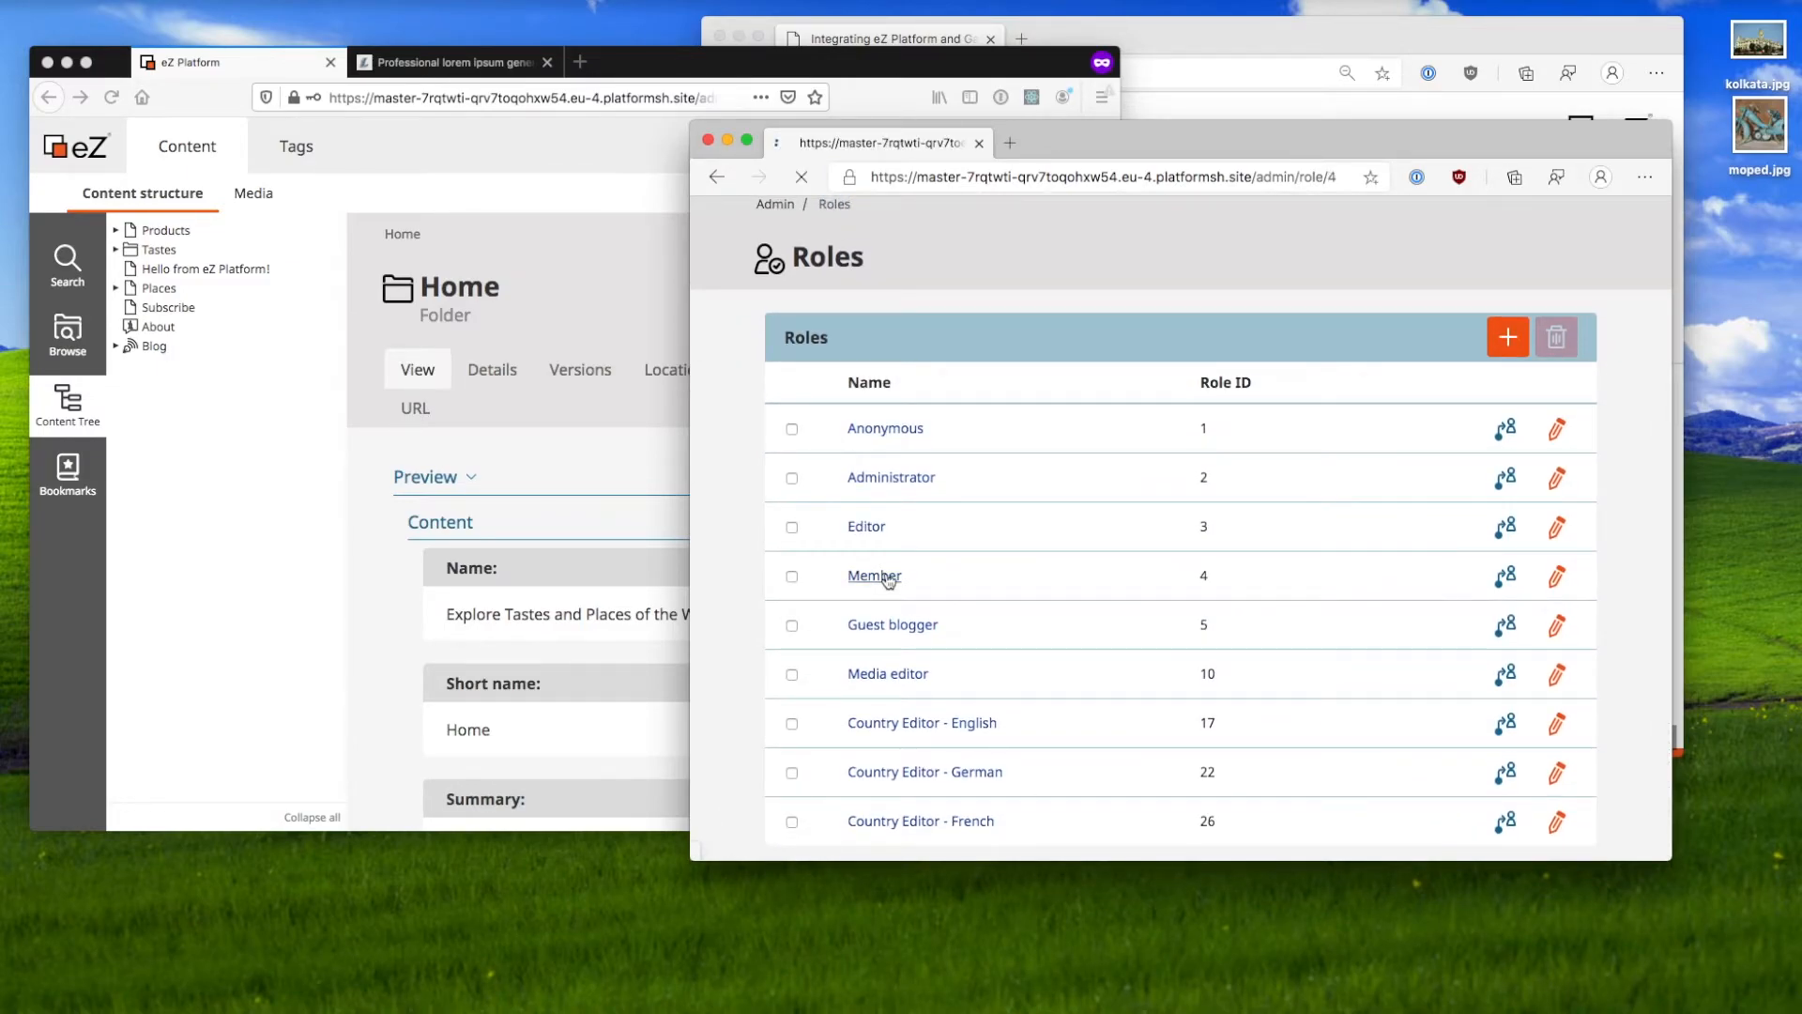
left_click_drag(830, 786, 1373, 787)
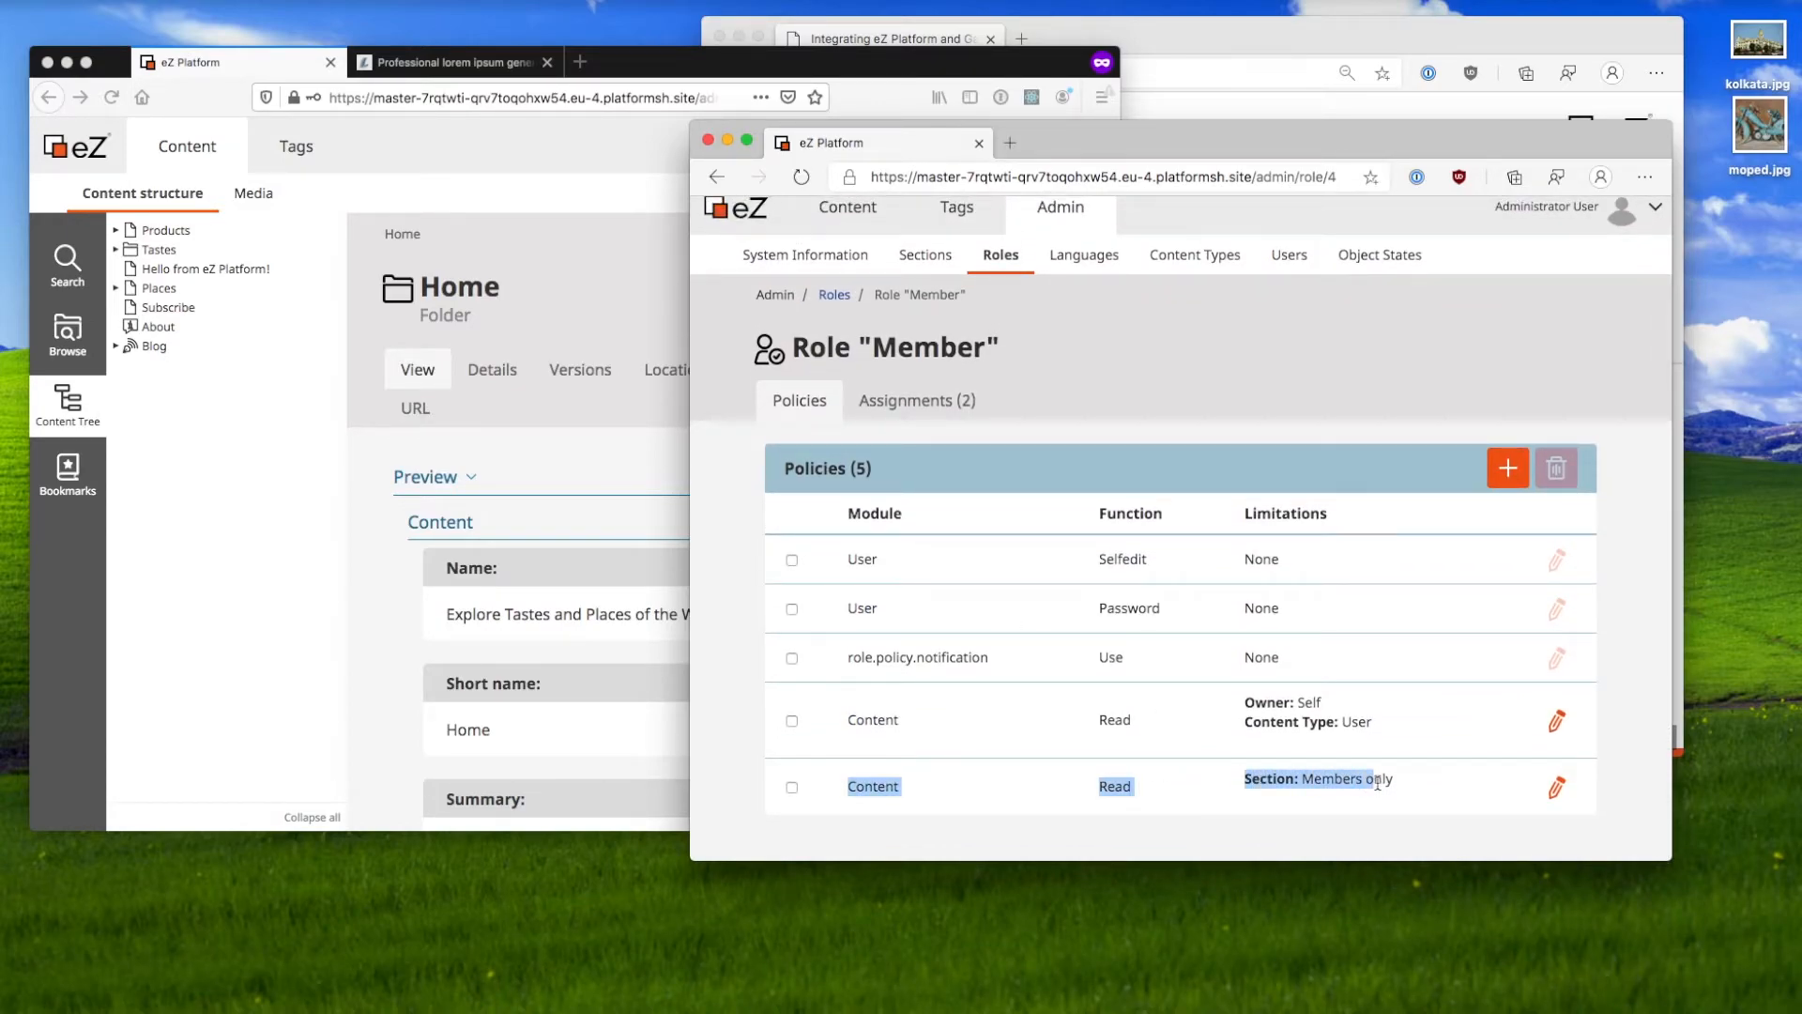
left_click(917, 401)
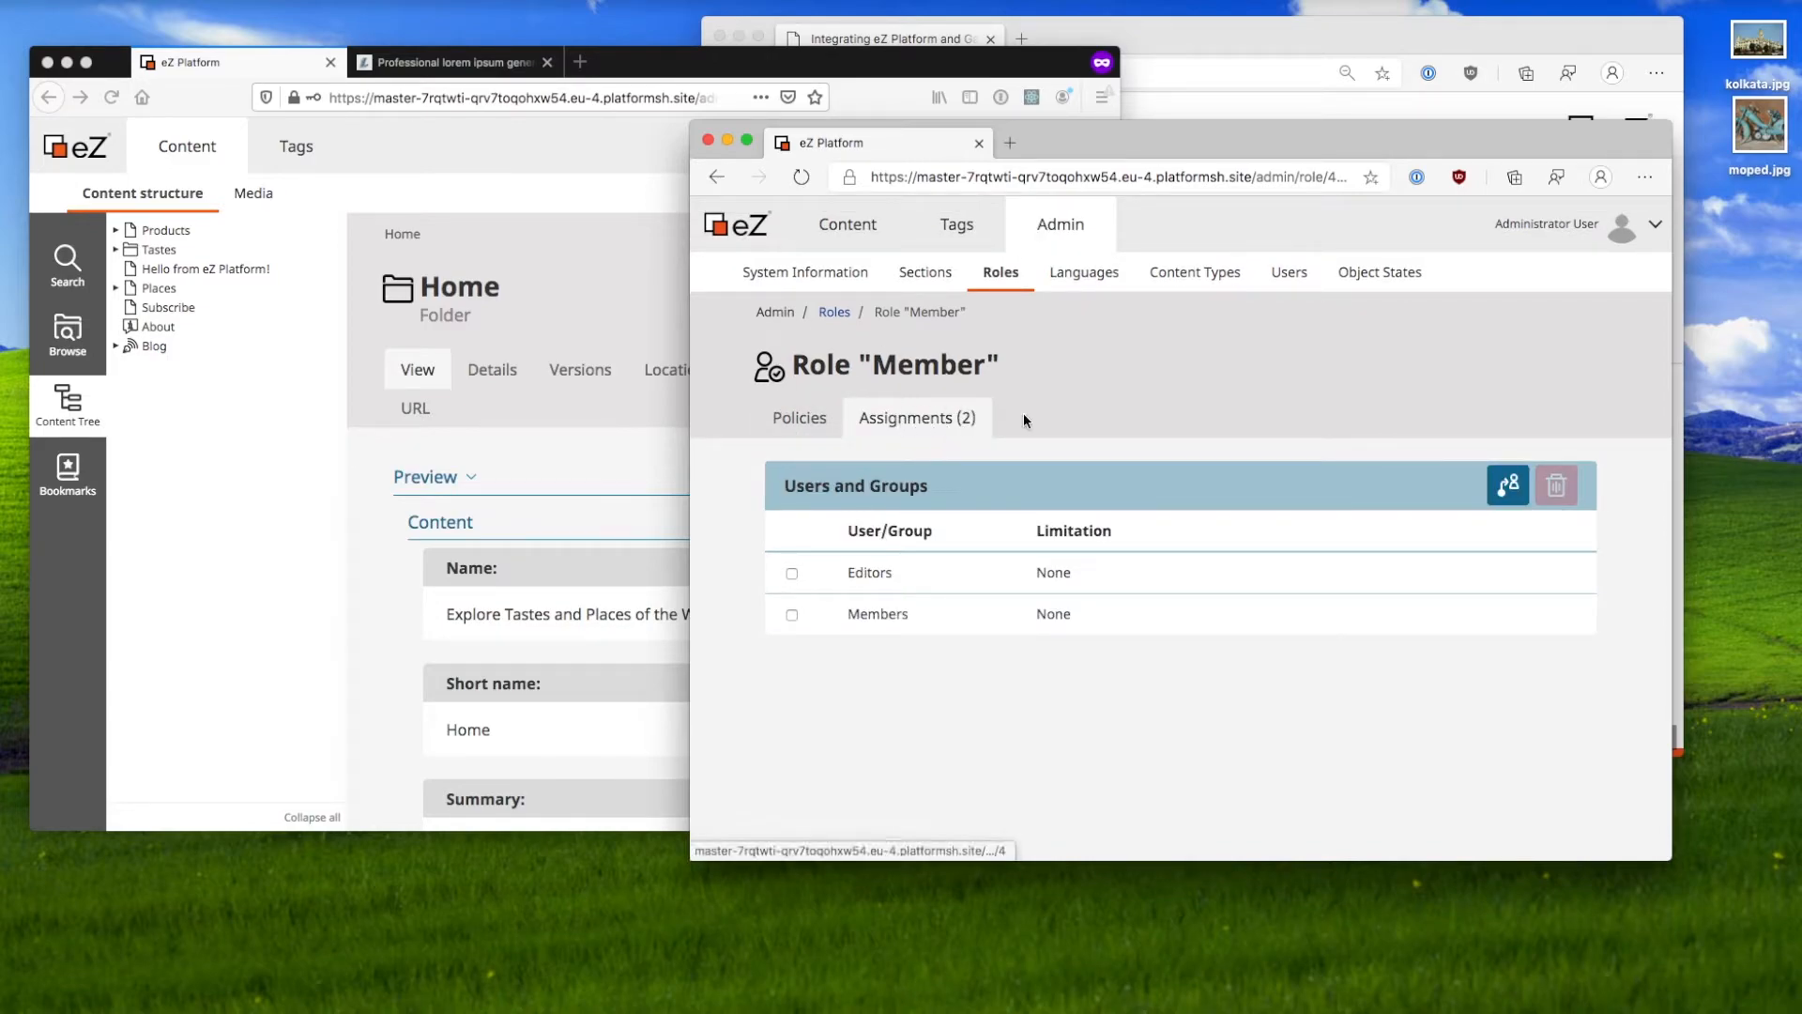
Step: Assign the Member role to the Country editors user group and save it
left_click(1507, 484)
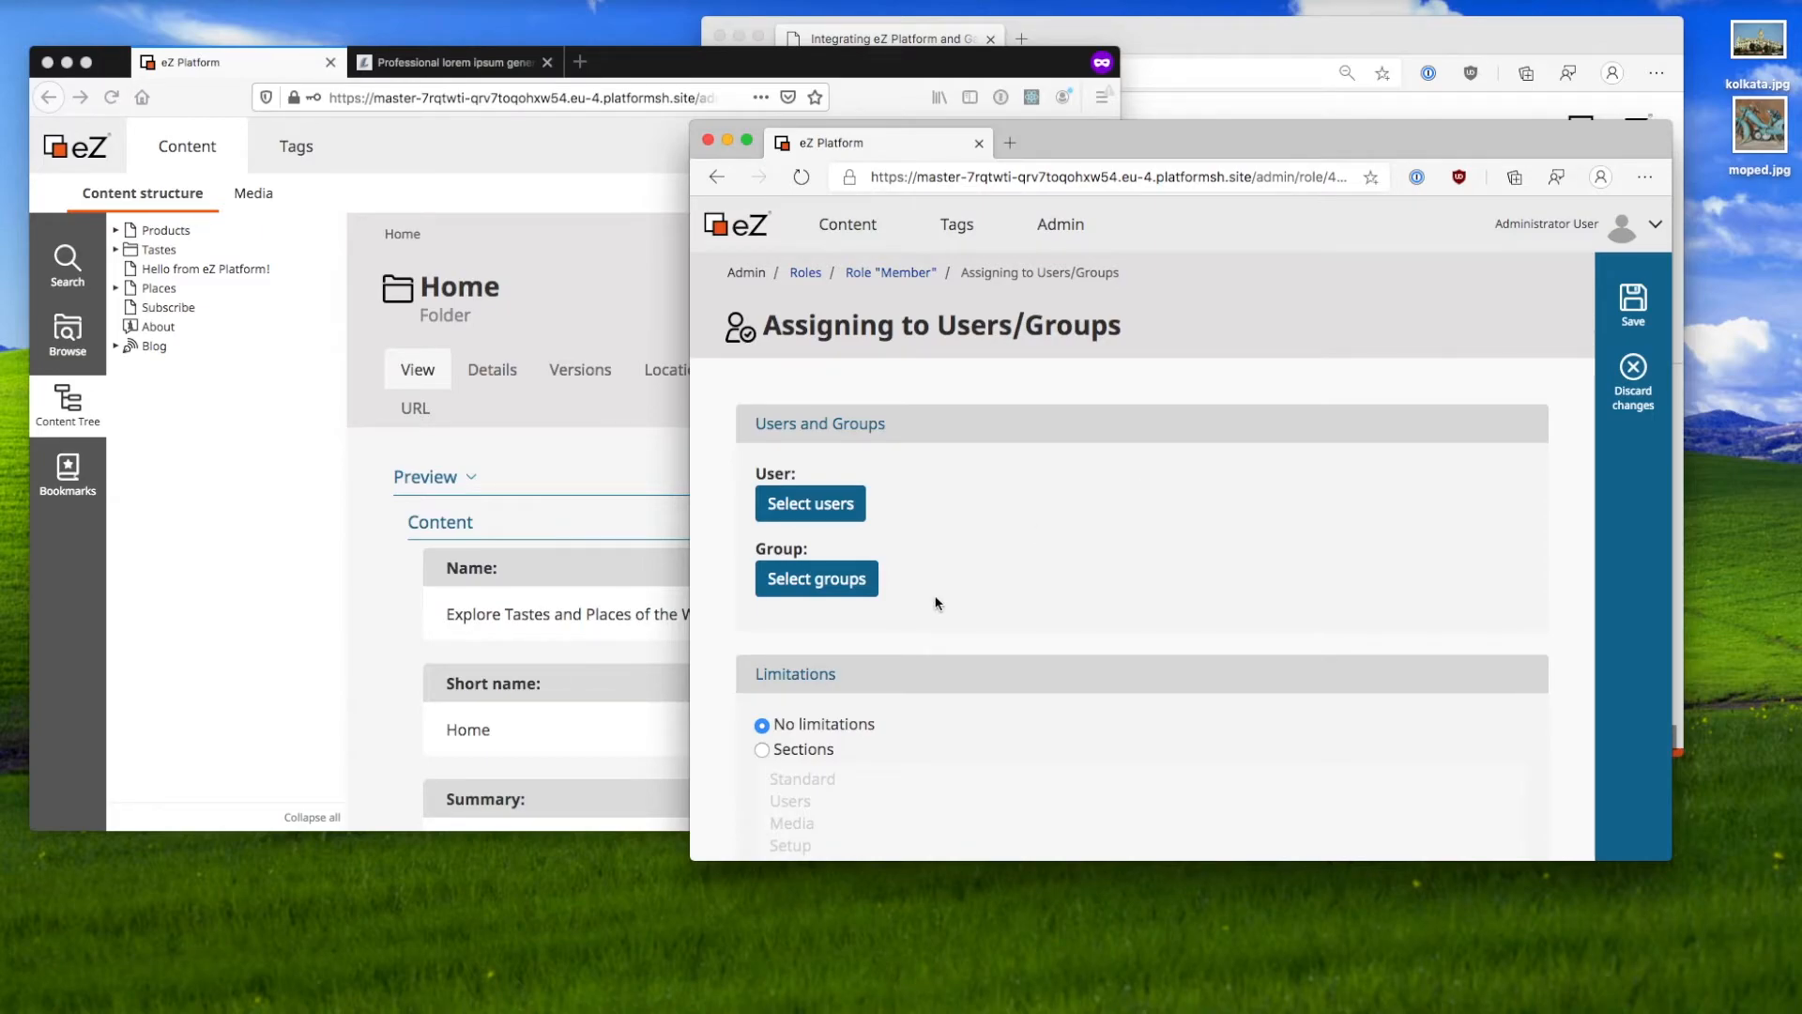
left_click(841, 569)
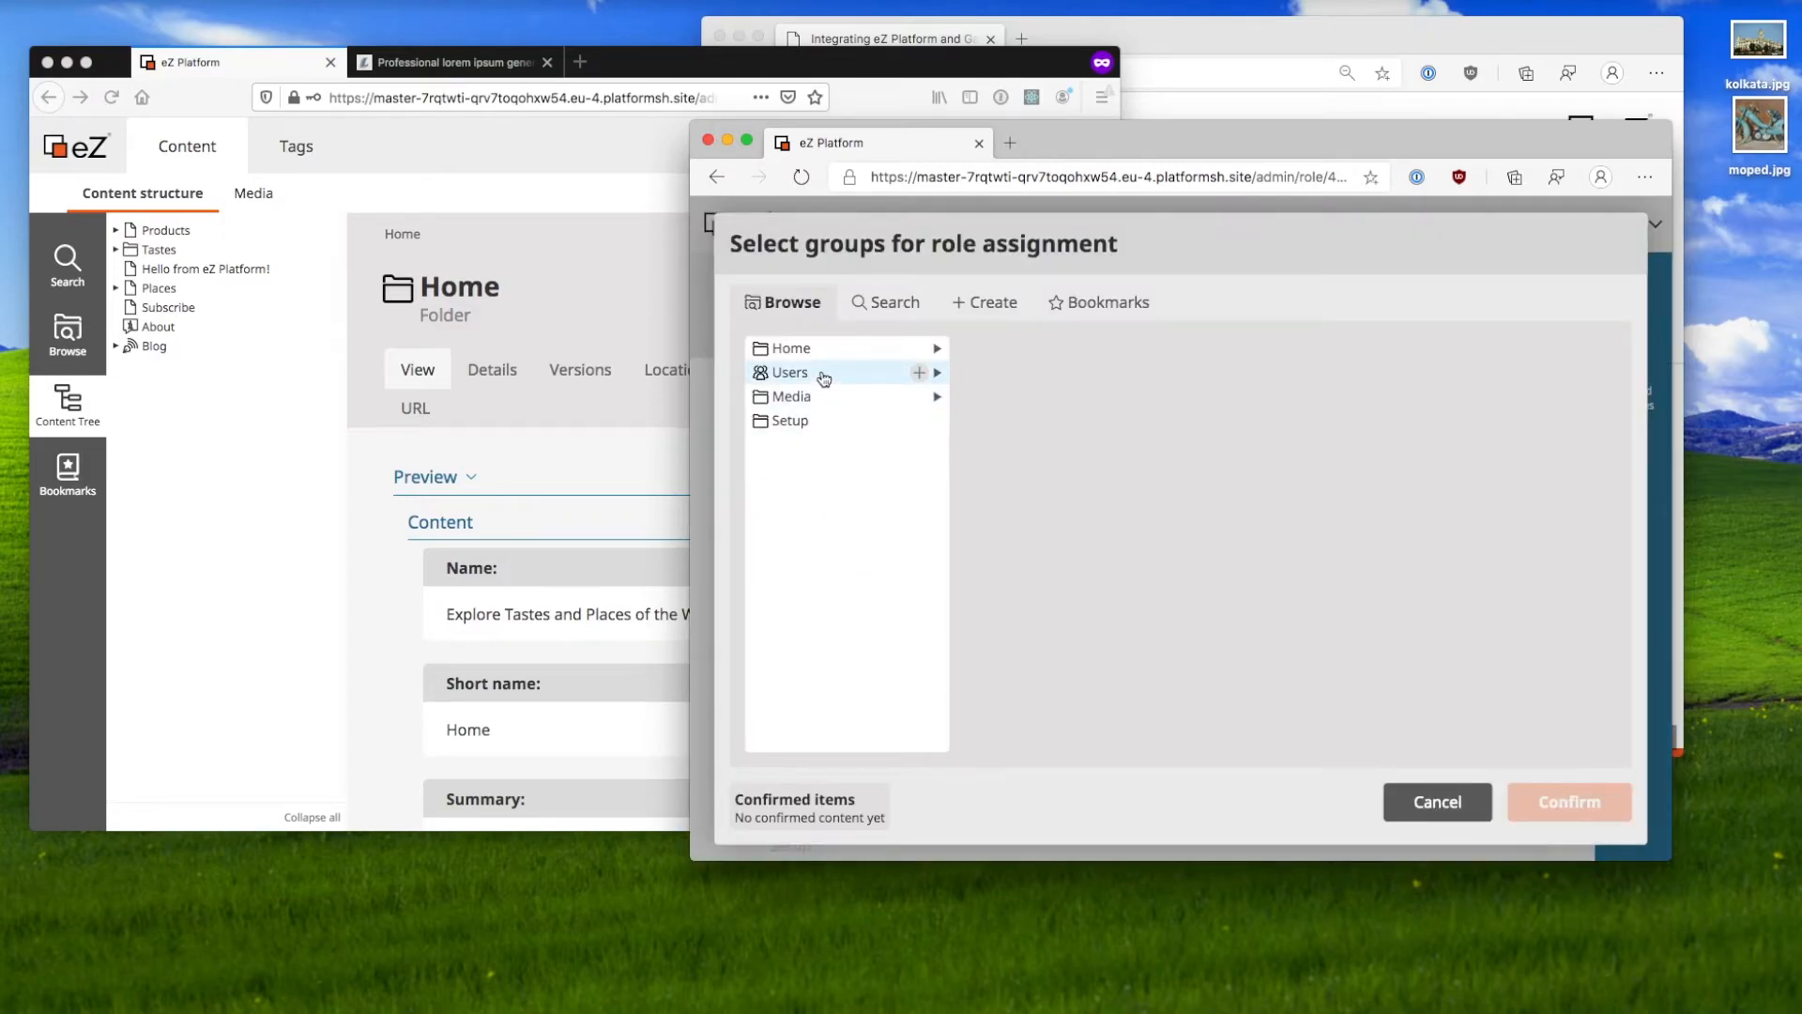
left_click(762, 376)
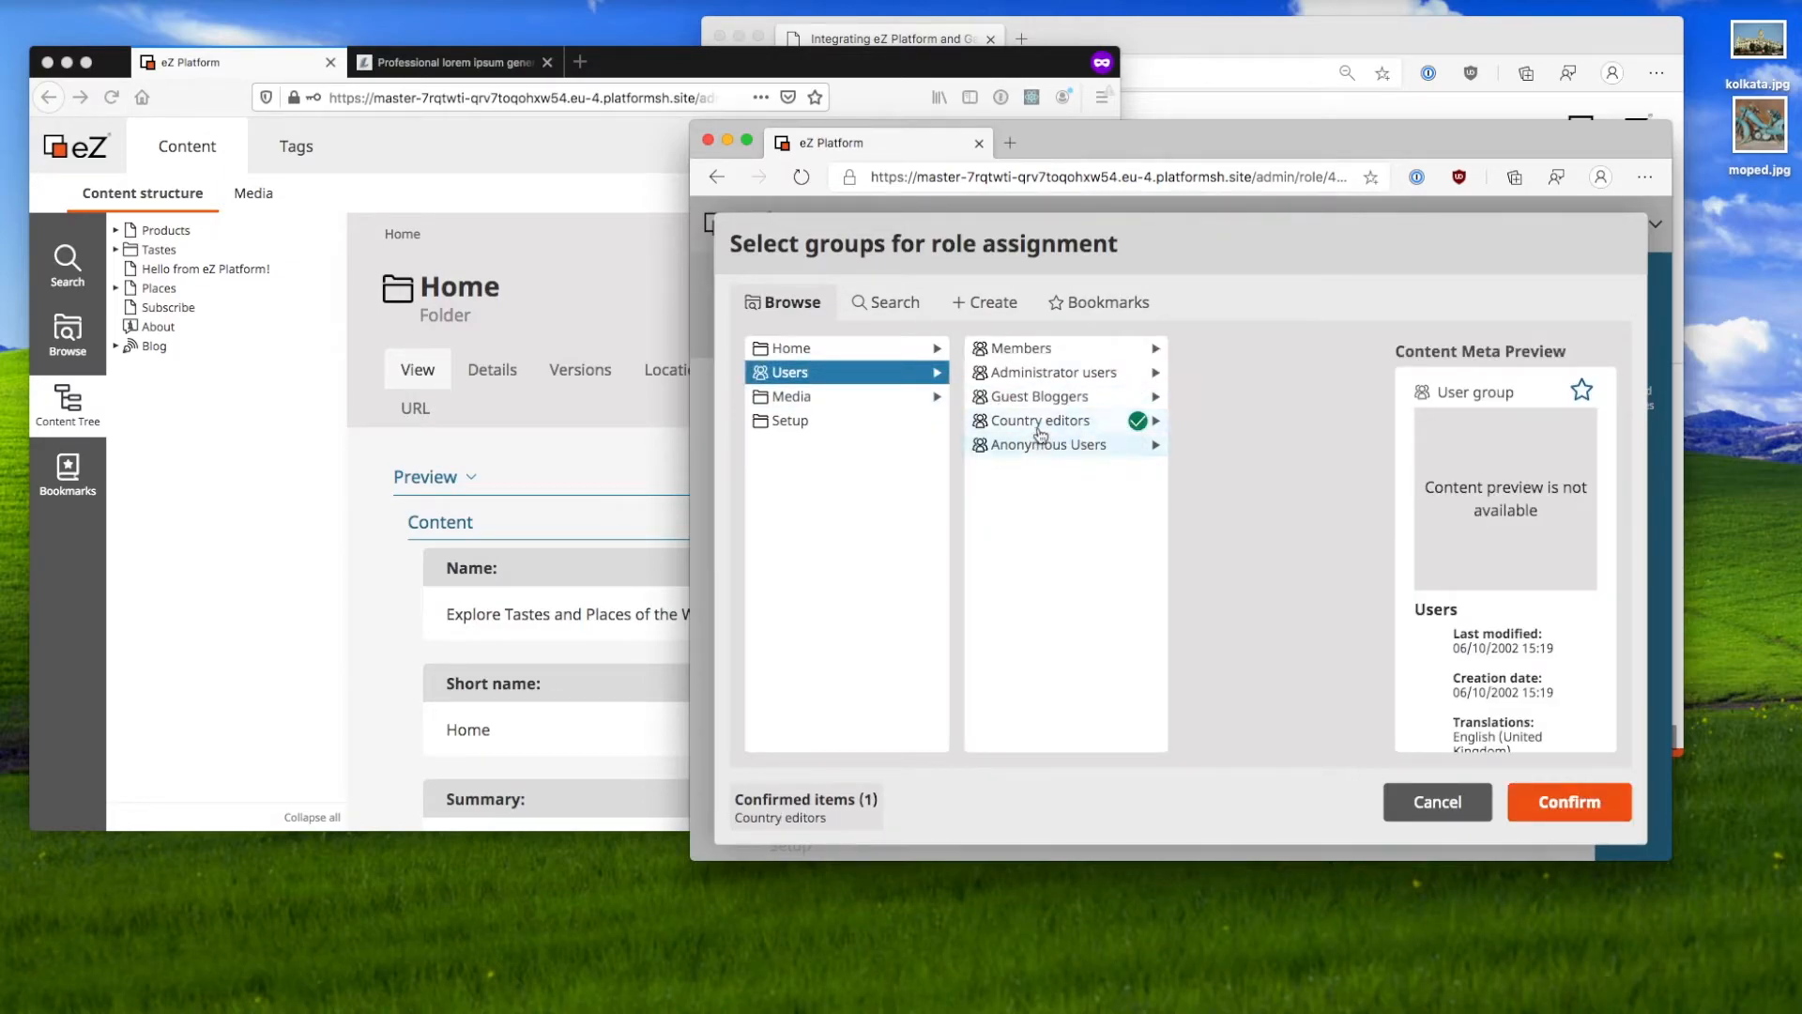
left_click(1159, 427)
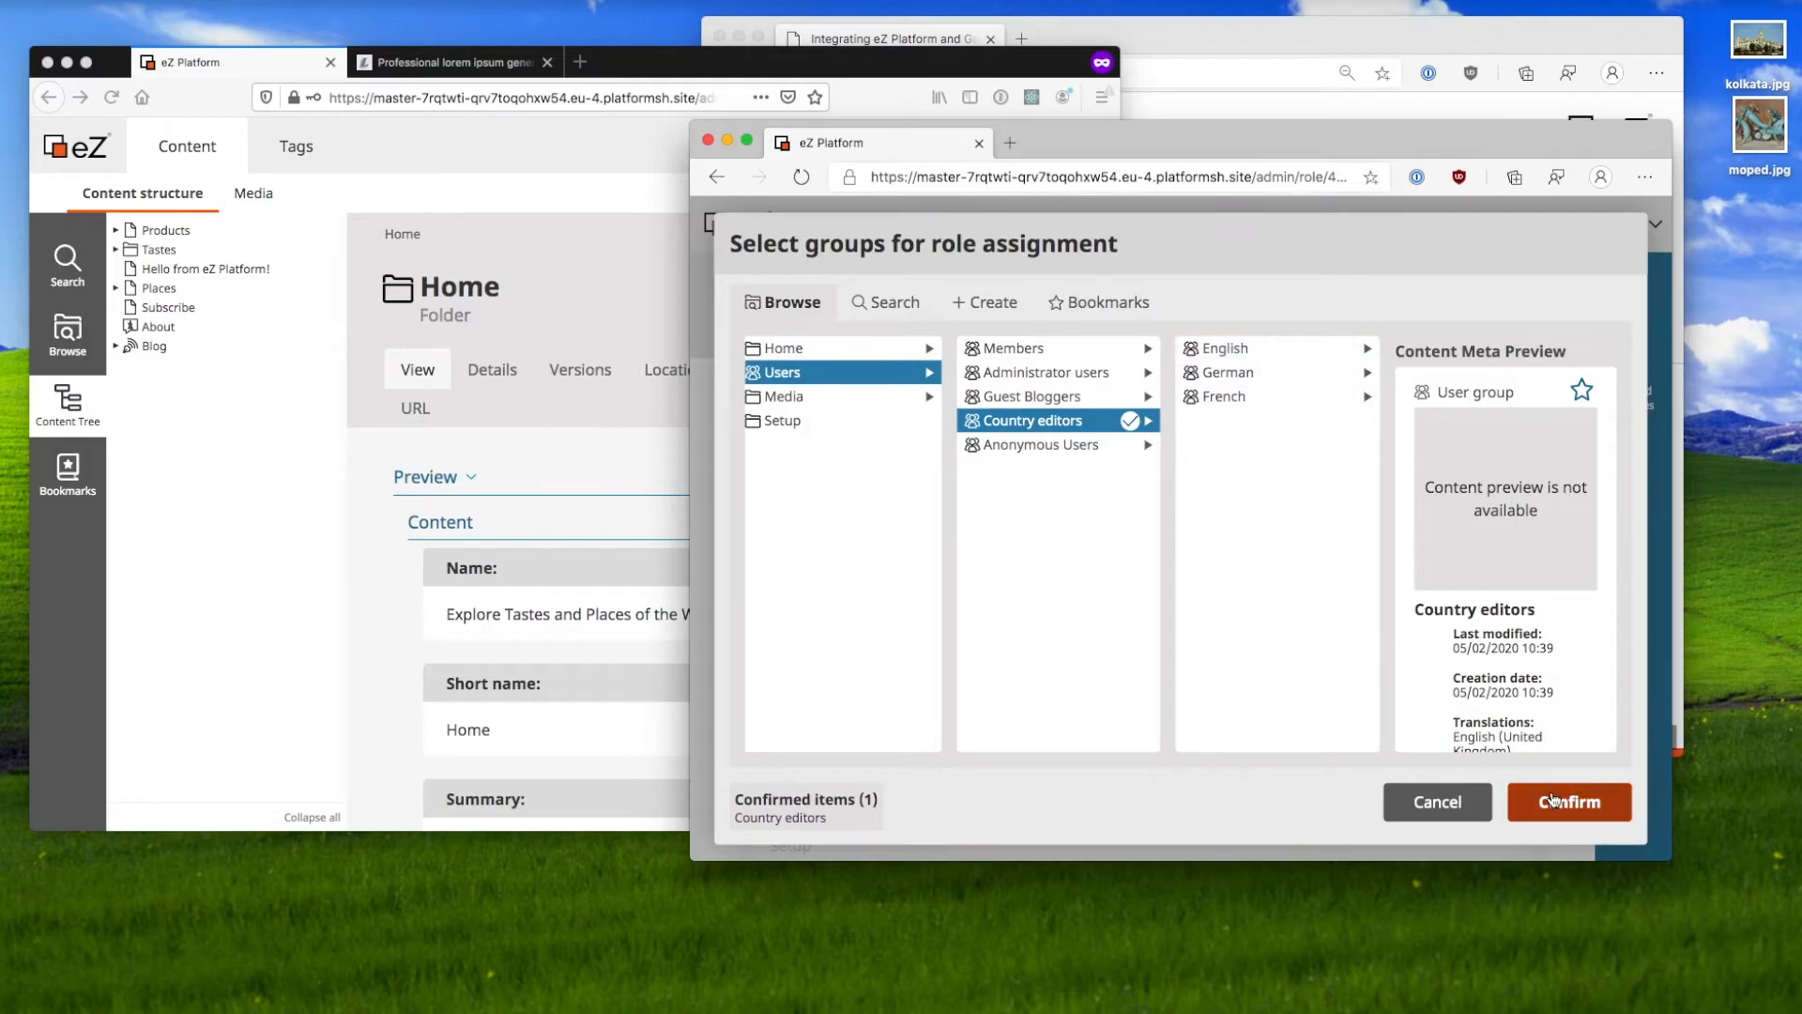
left_click(1561, 813)
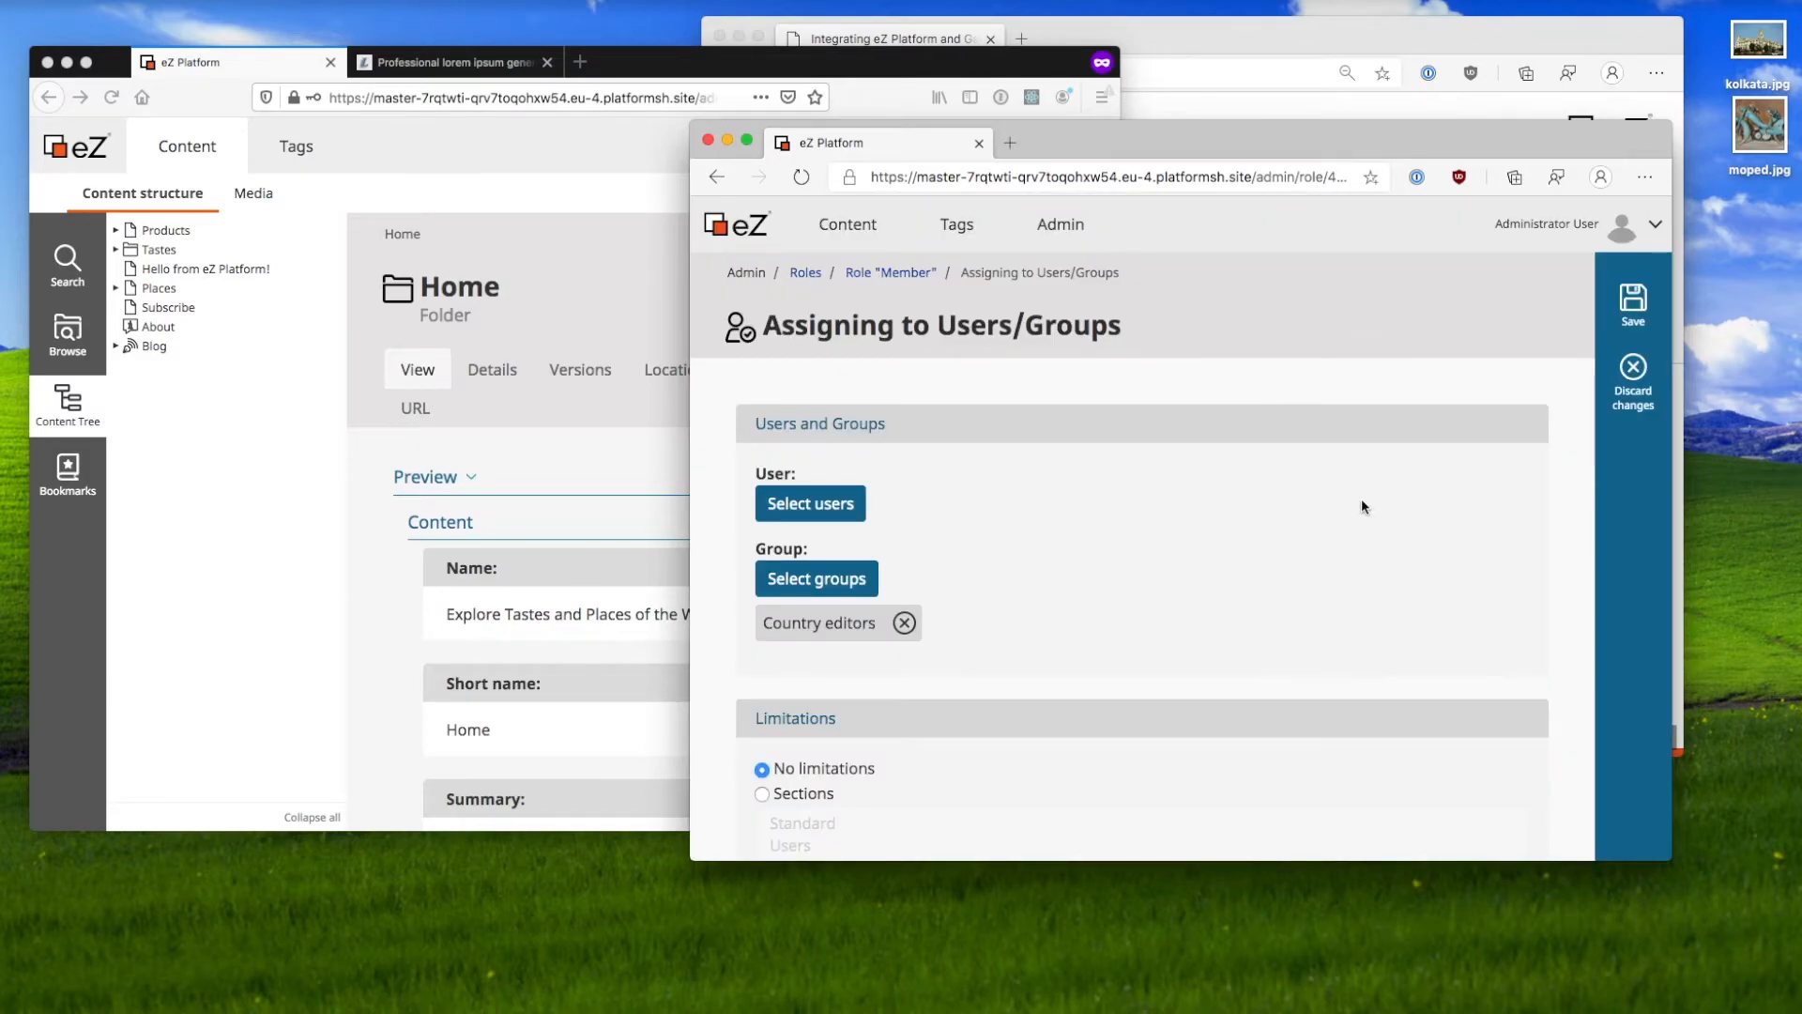
left_click(1634, 305)
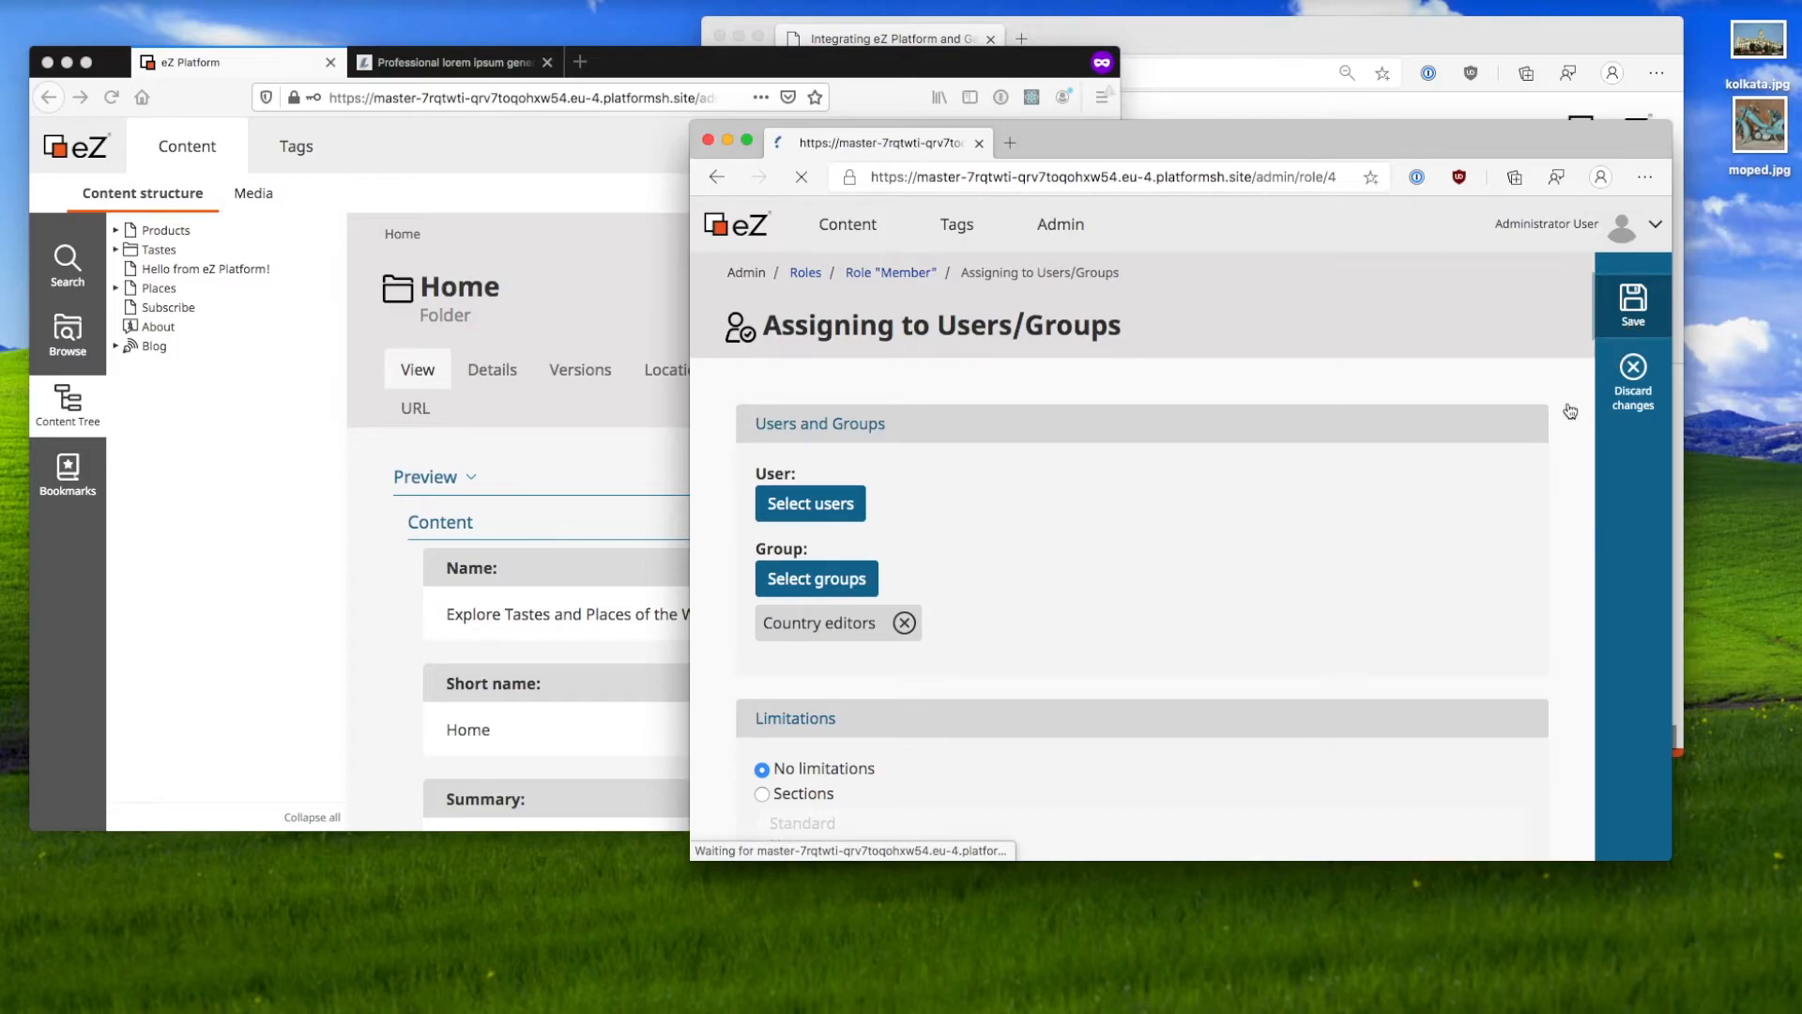
Step: Refresh the editor's window to apply new permissions and list the locations inside Places
left_click(535, 488)
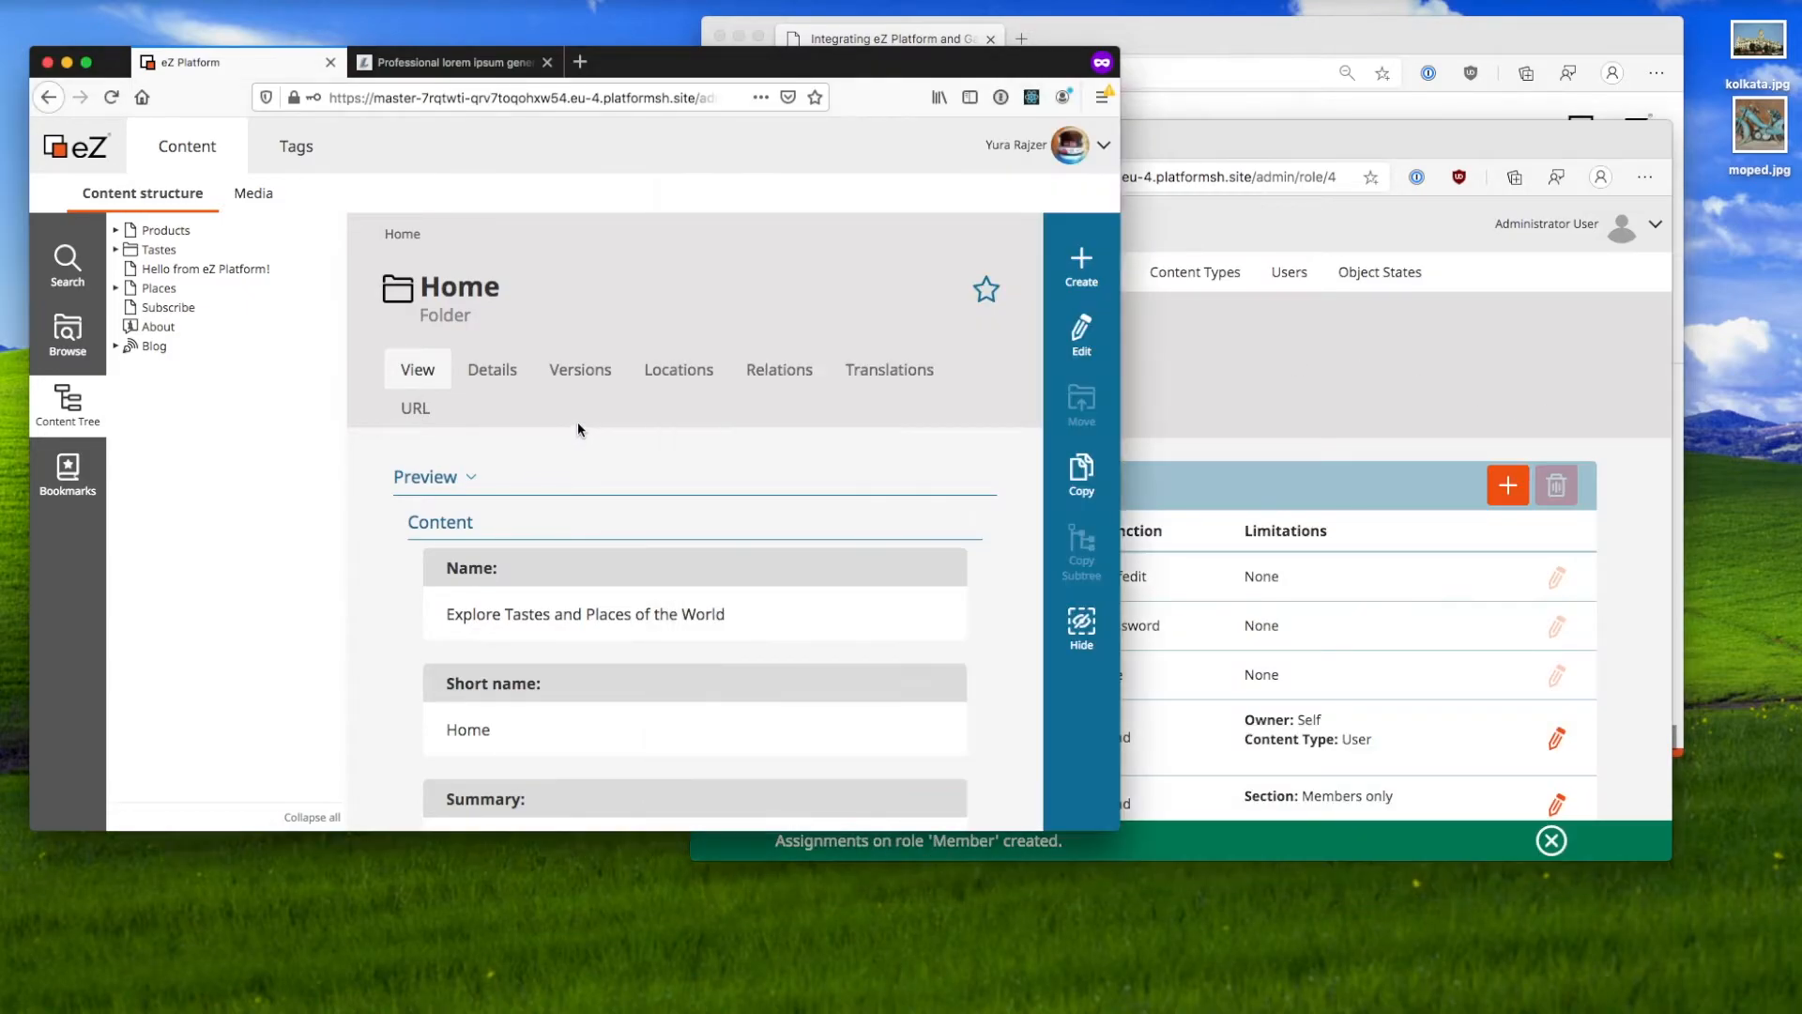
key("super+r")
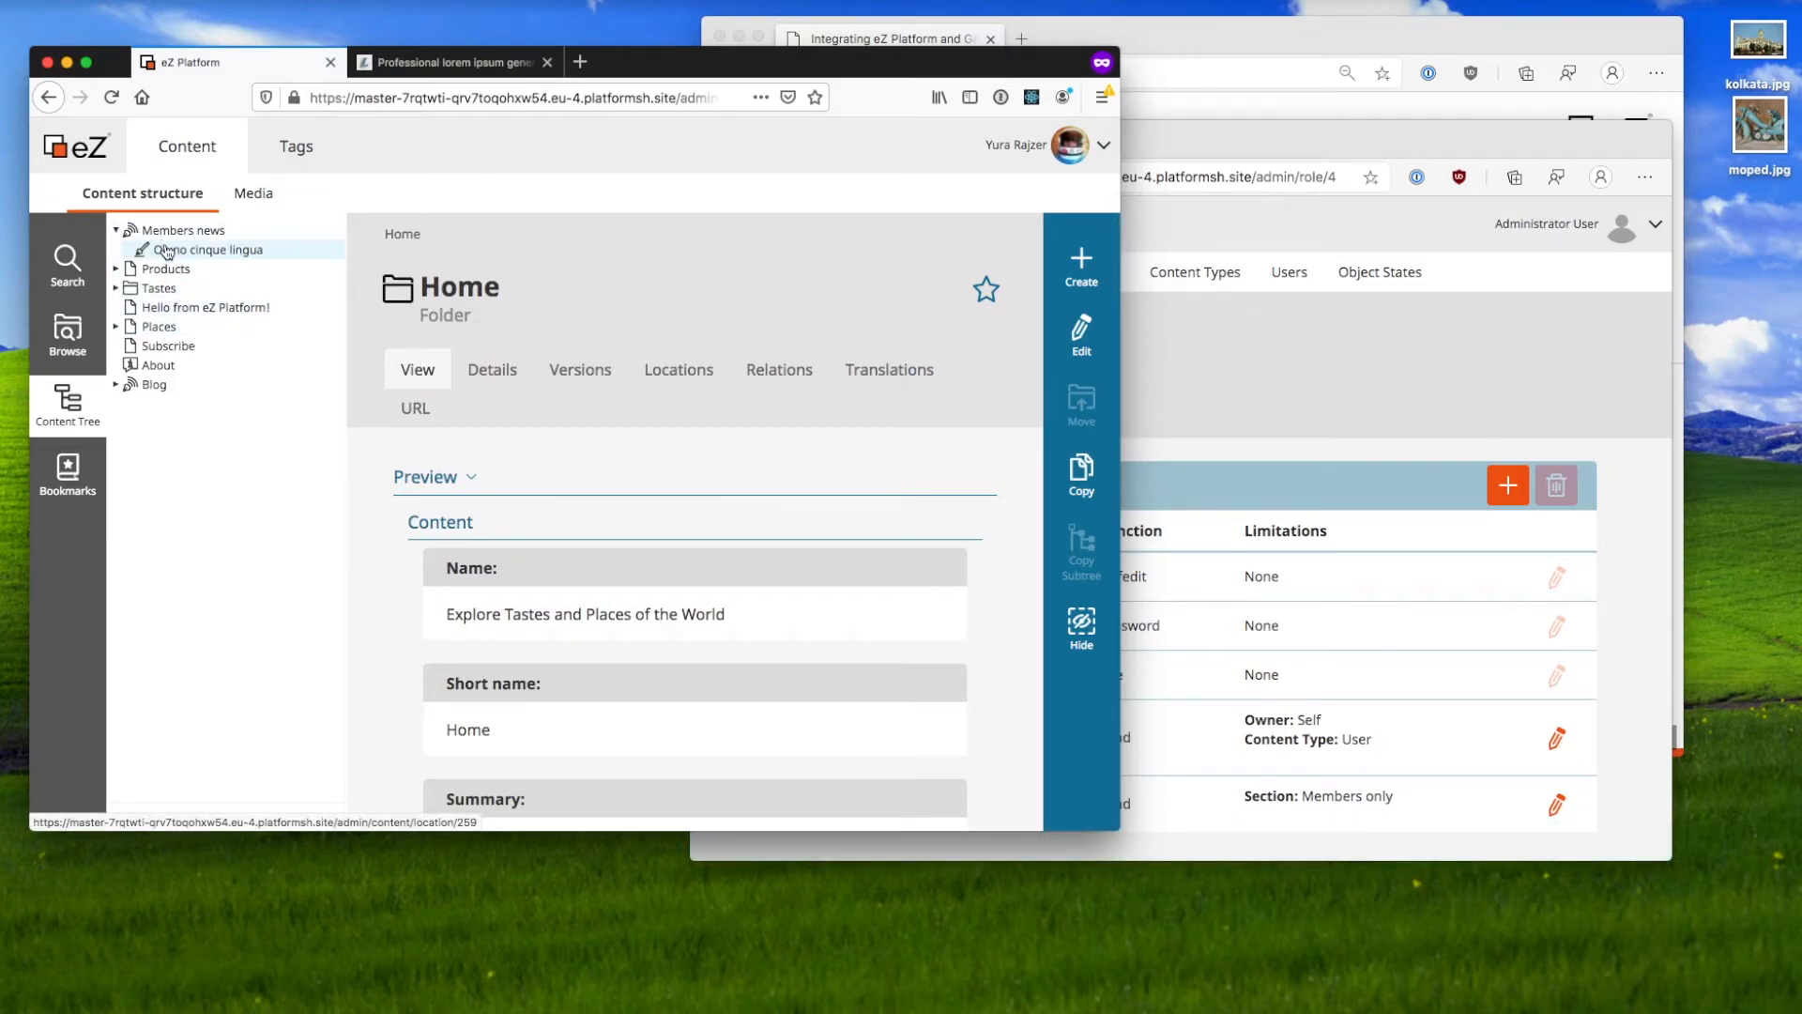
left_click(182, 329)
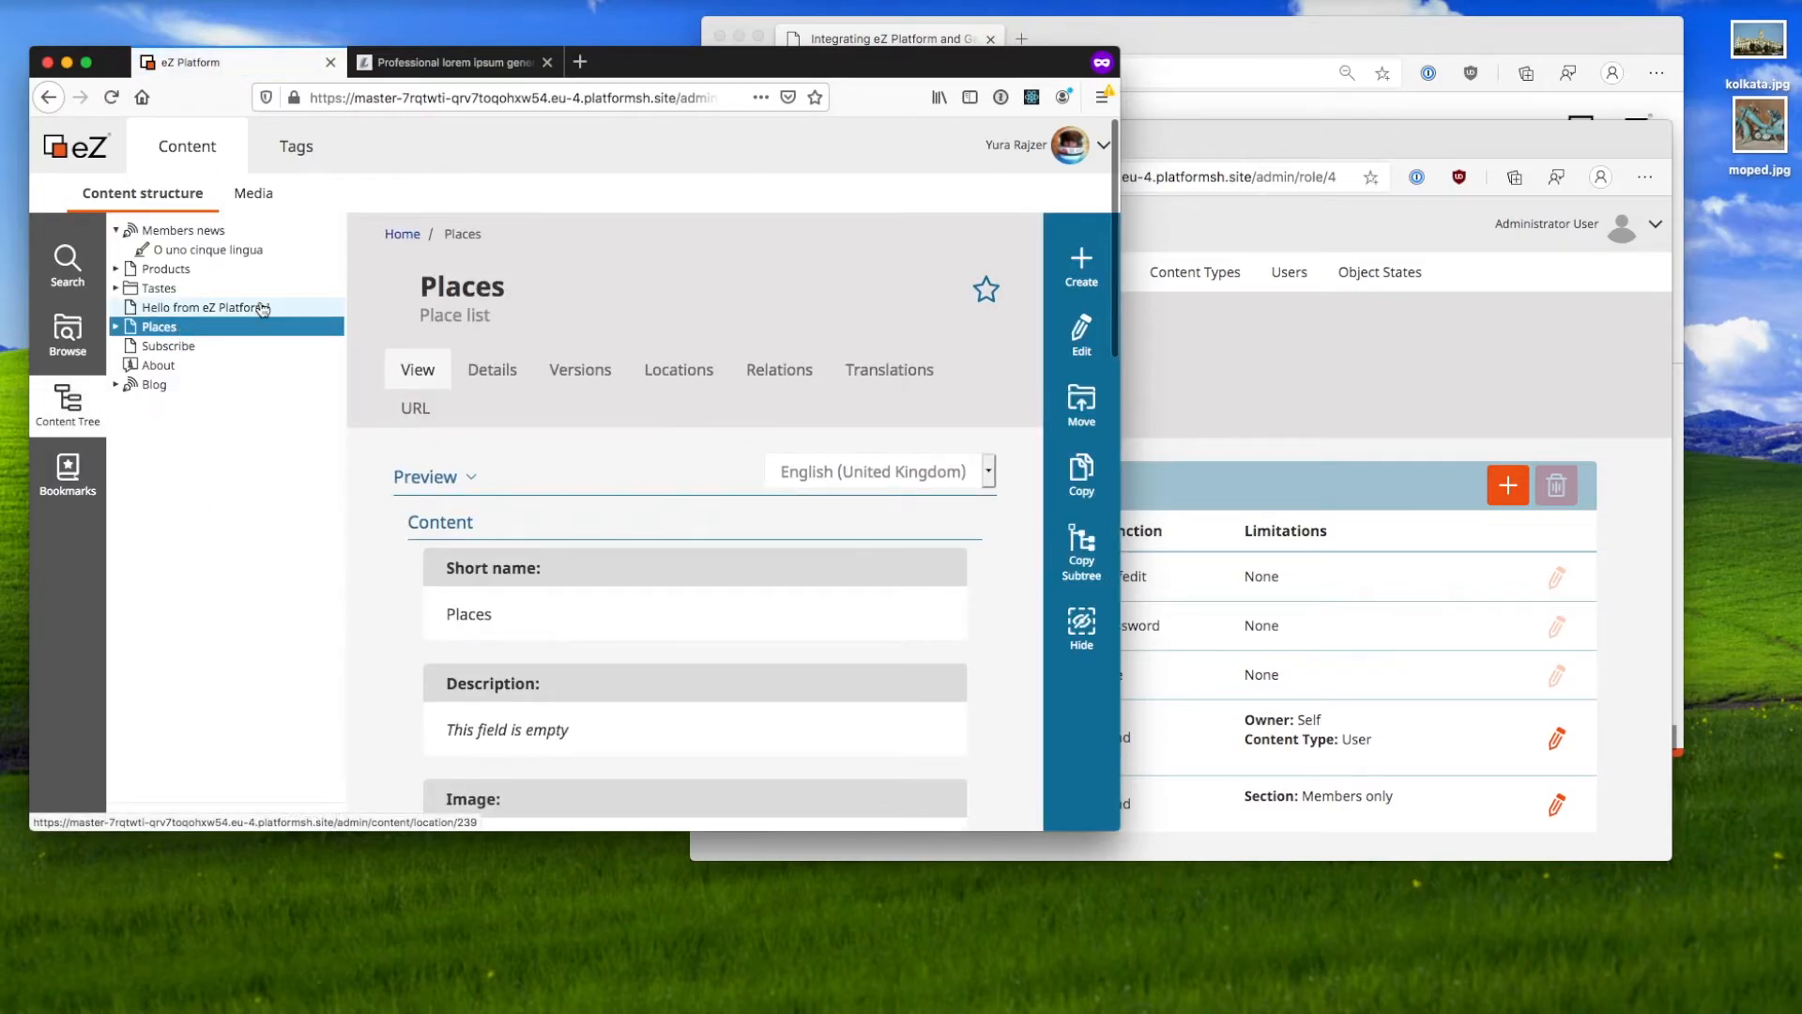
left_click(116, 326)
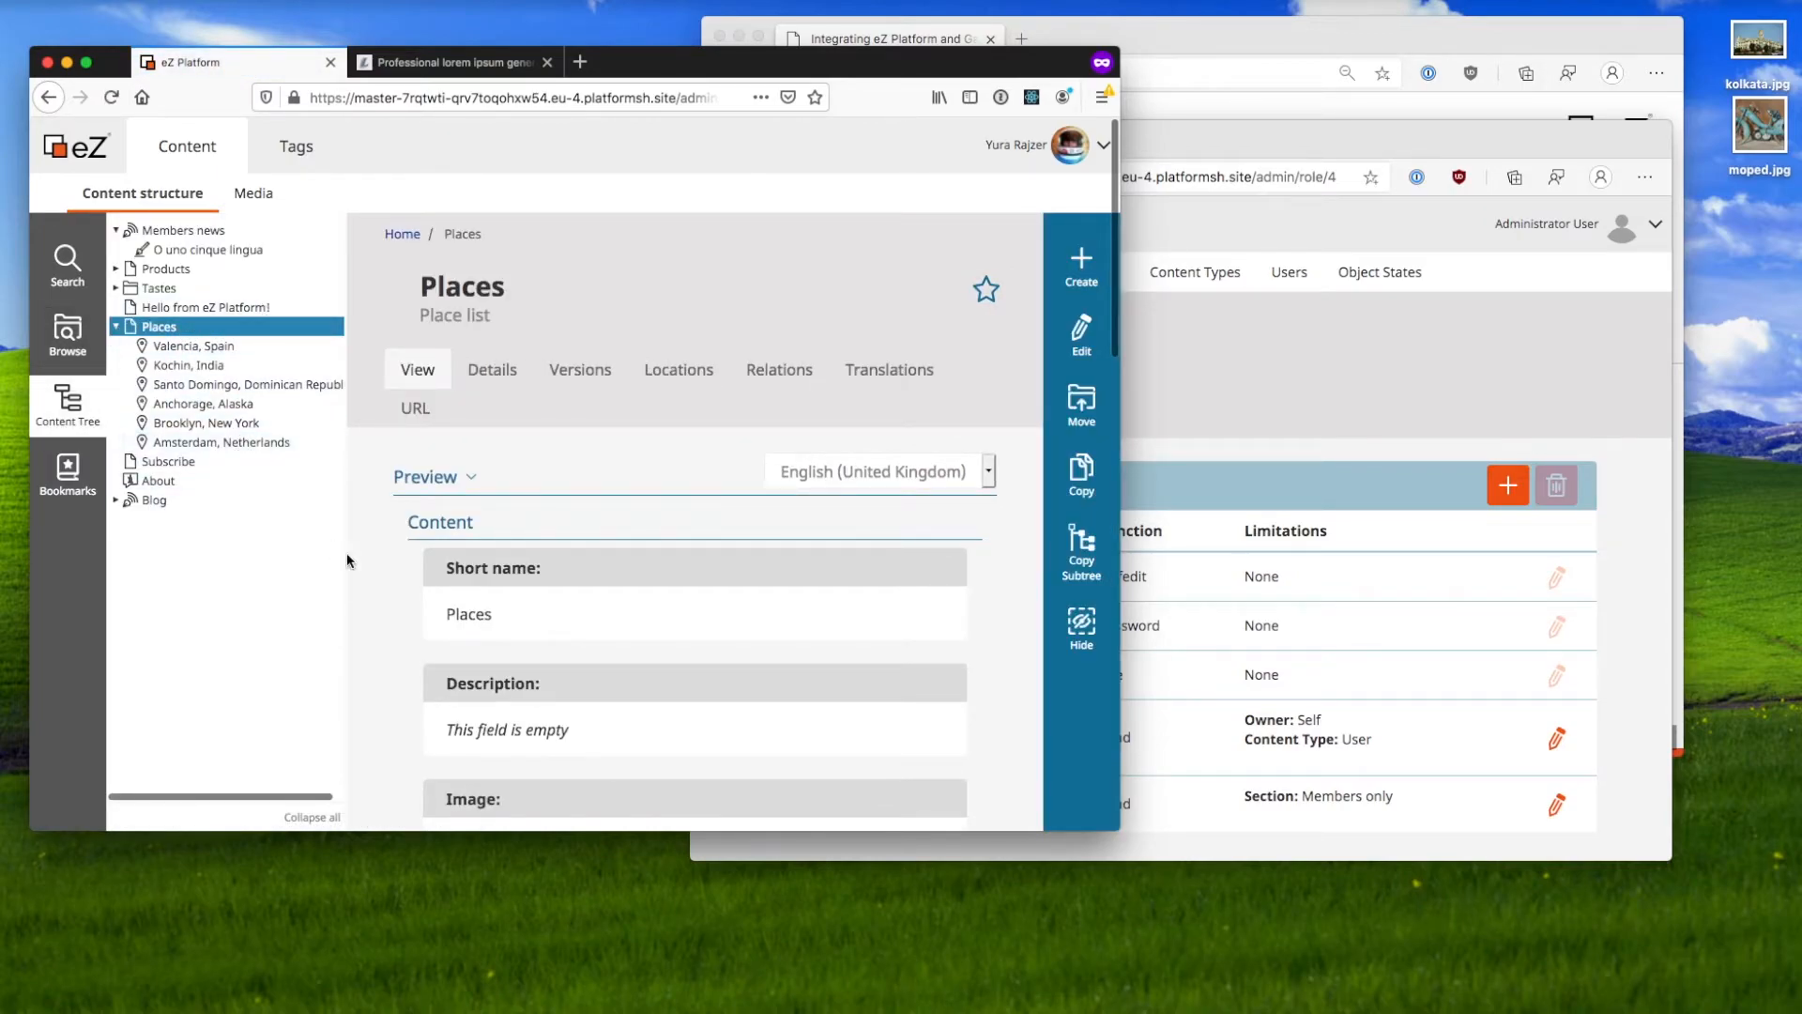
scroll(551, 583, "down", 10)
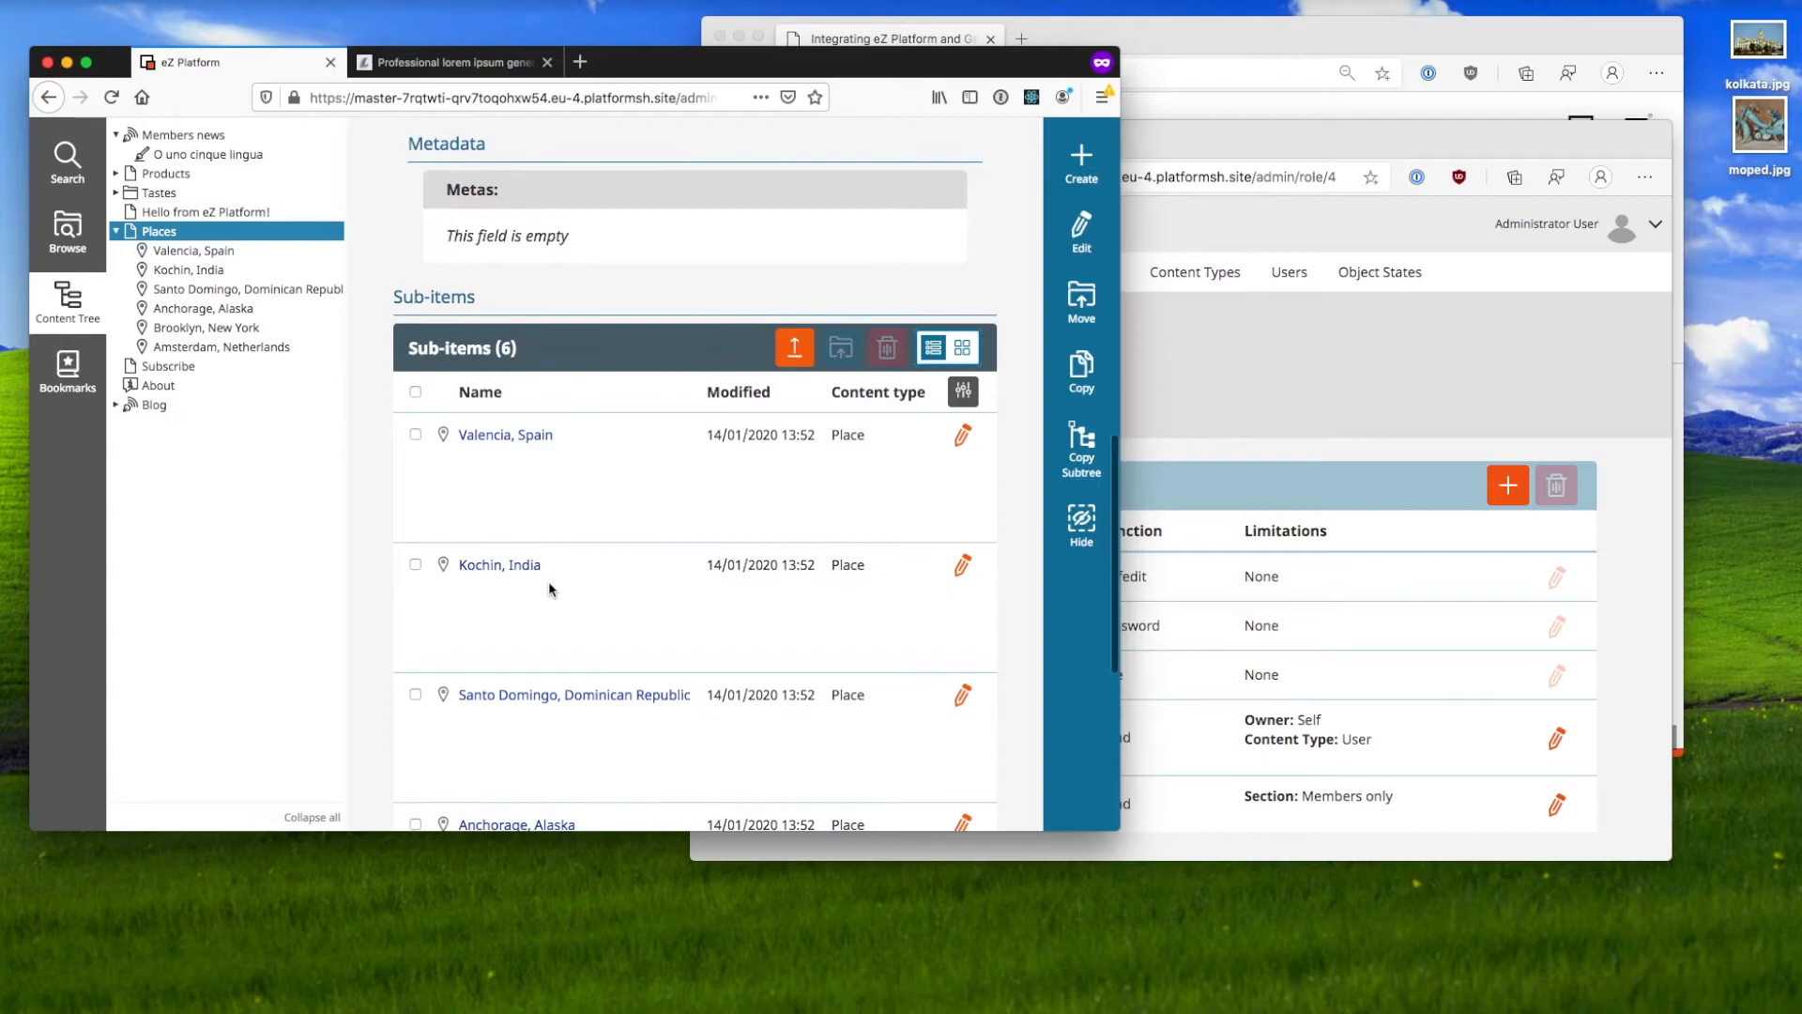
scroll(548, 582, "up", 10)
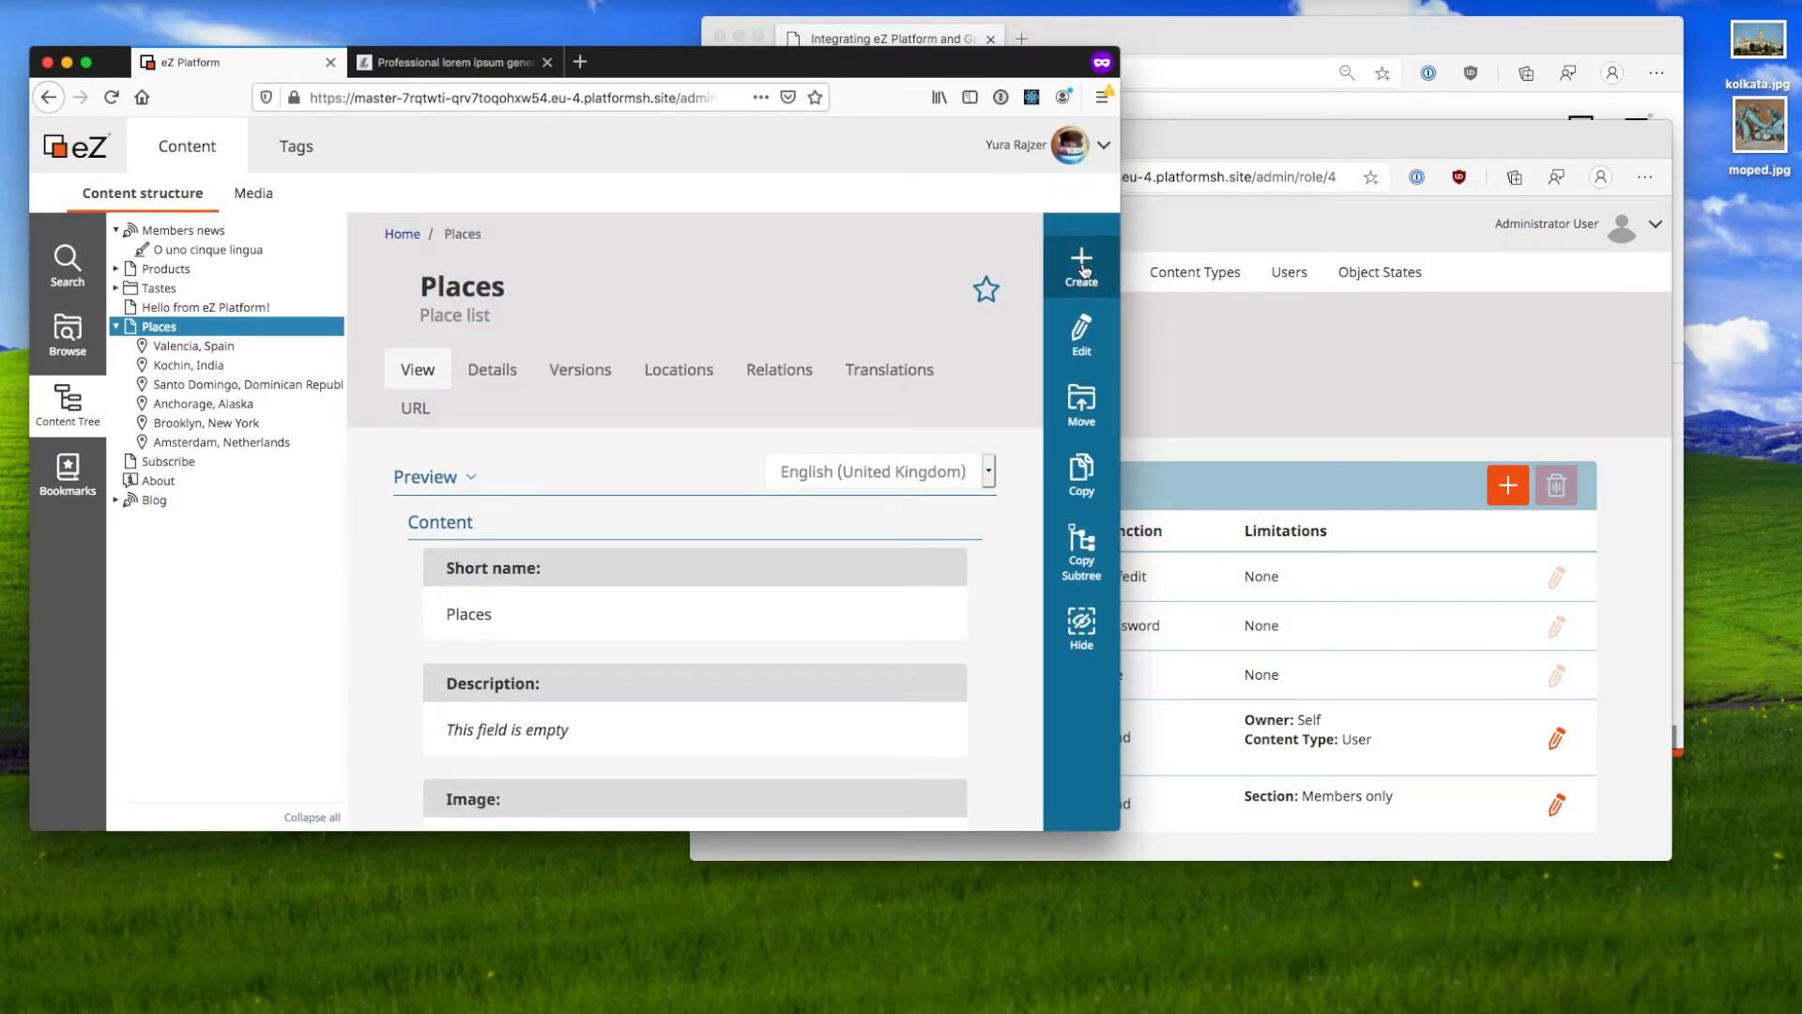
Step: Create new content under Places in English (United Kingdom), choosing the Place content type
left_click(1084, 270)
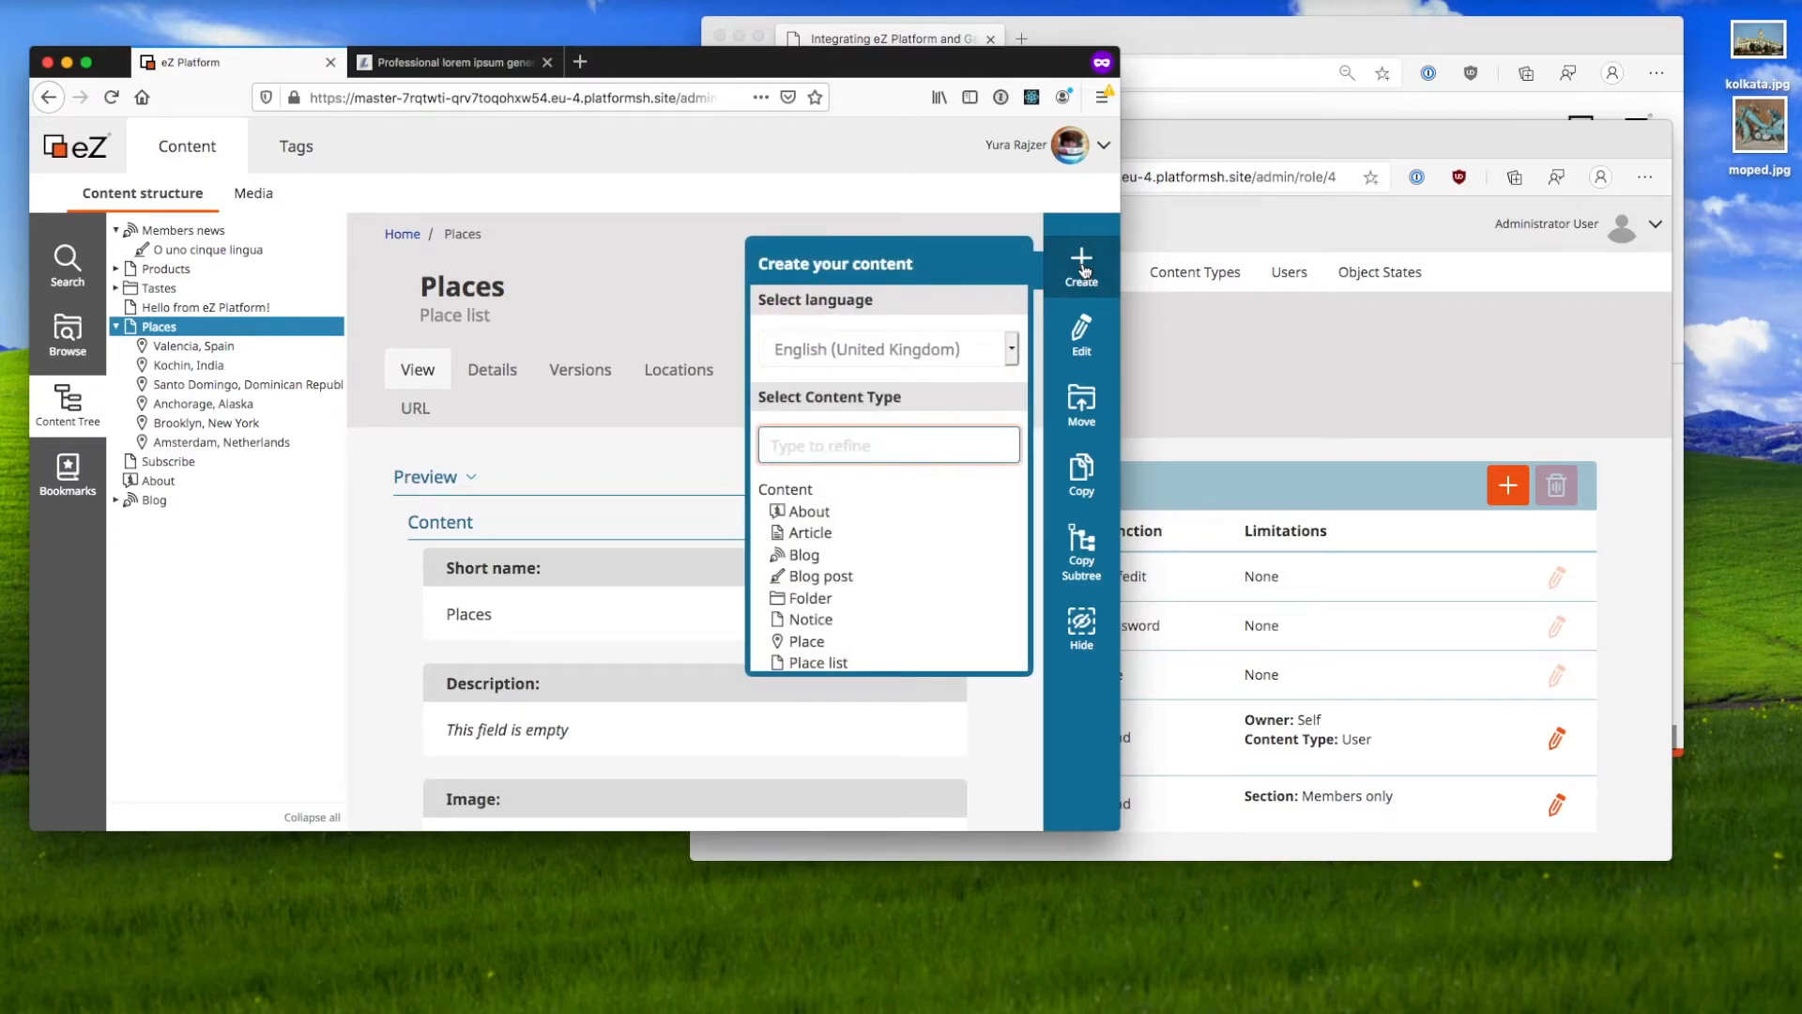
left_click(988, 354)
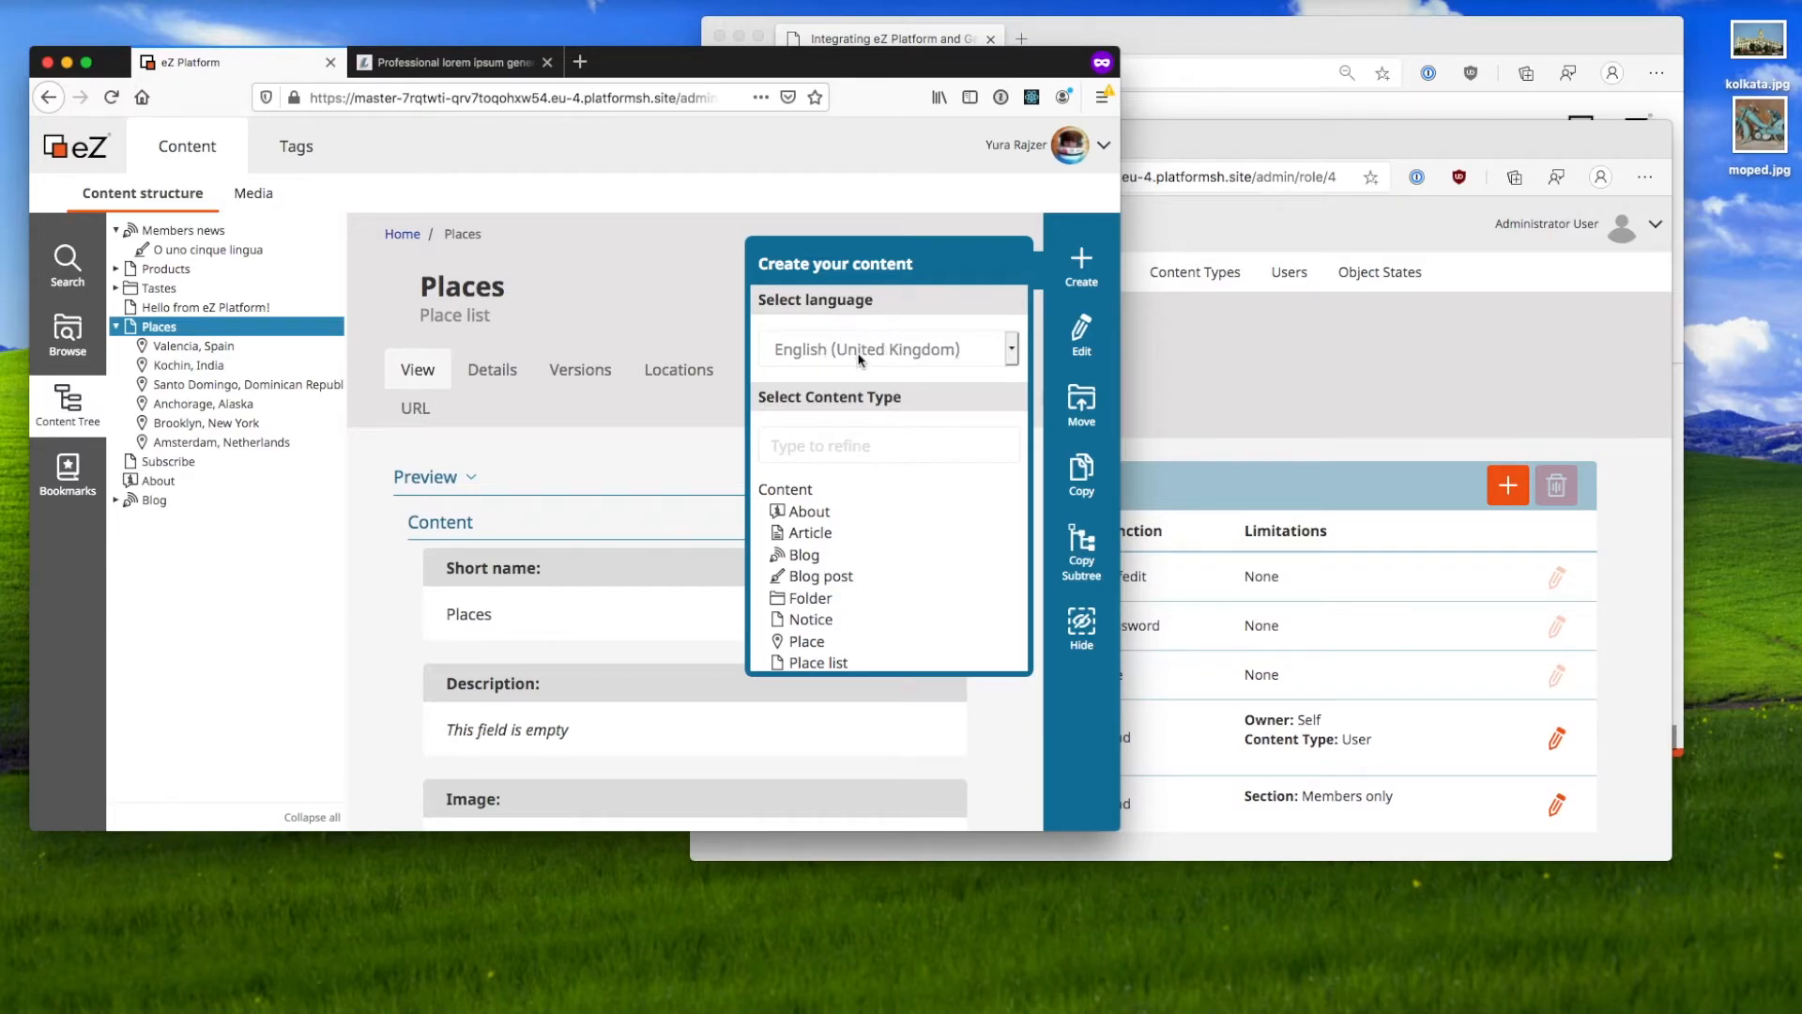
scroll(863, 626, "down", 5)
scroll(868, 593, "up", 5)
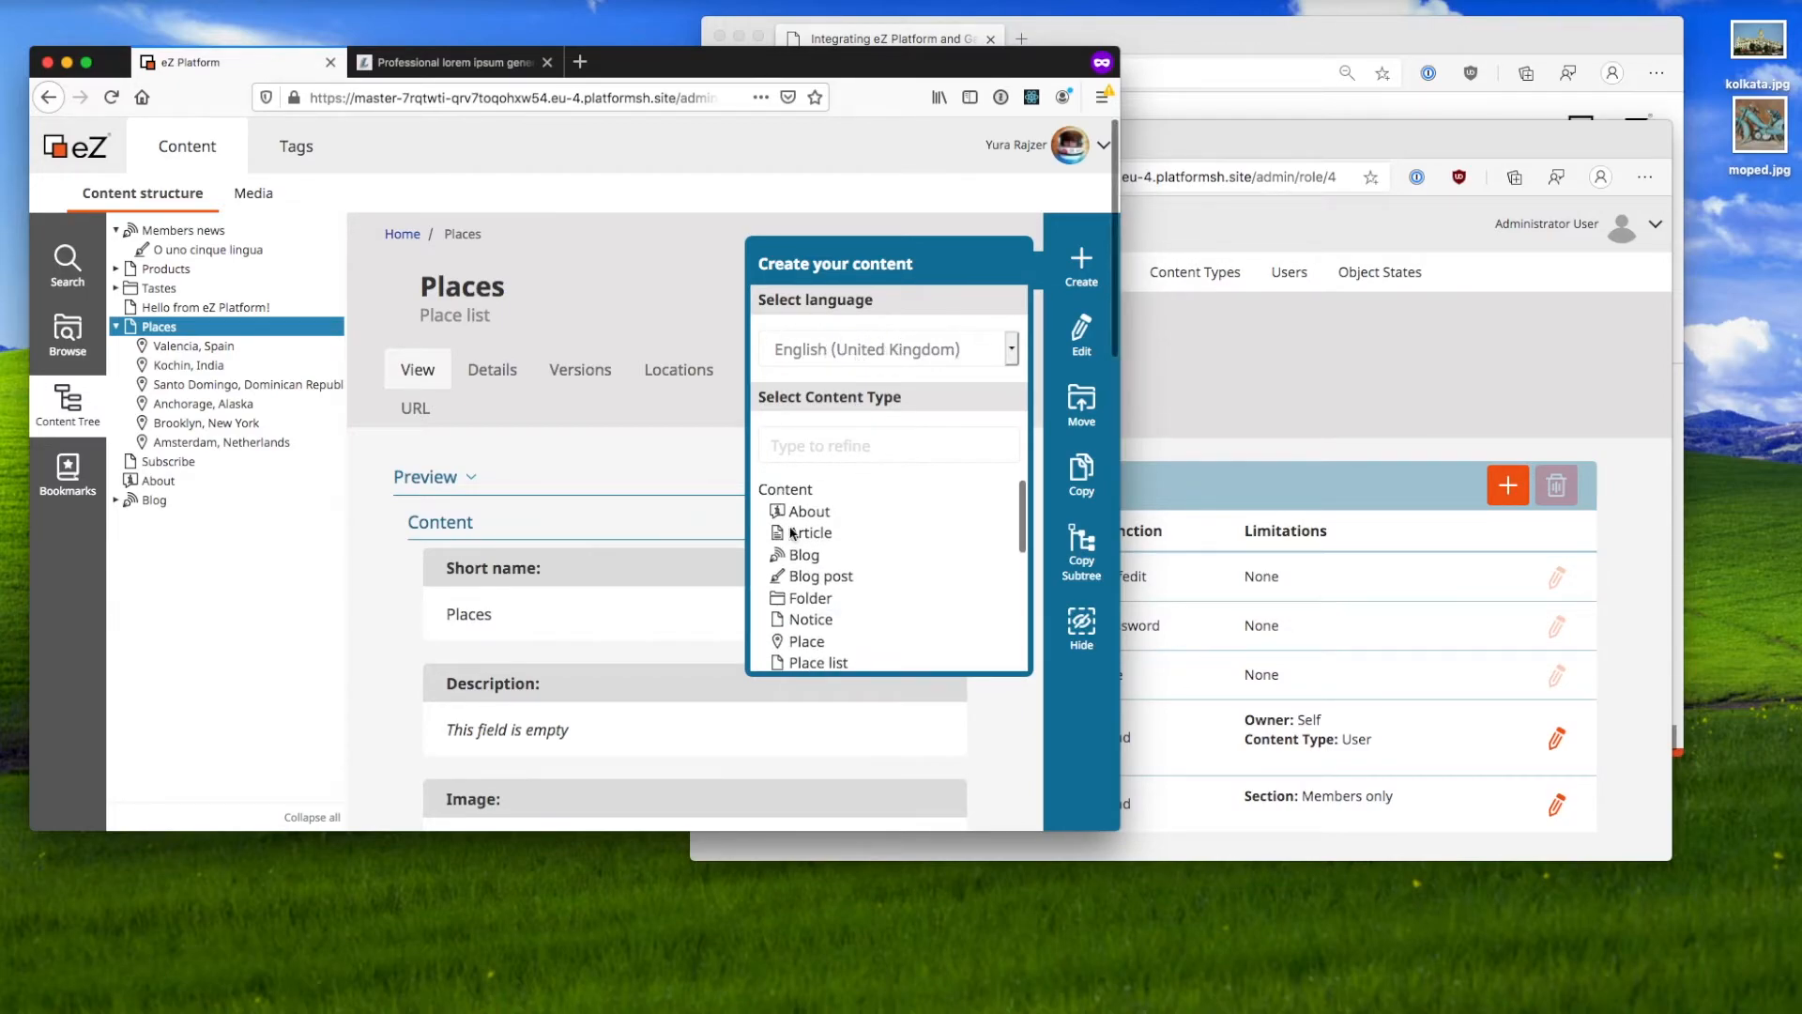
scroll(855, 634, "down", 1)
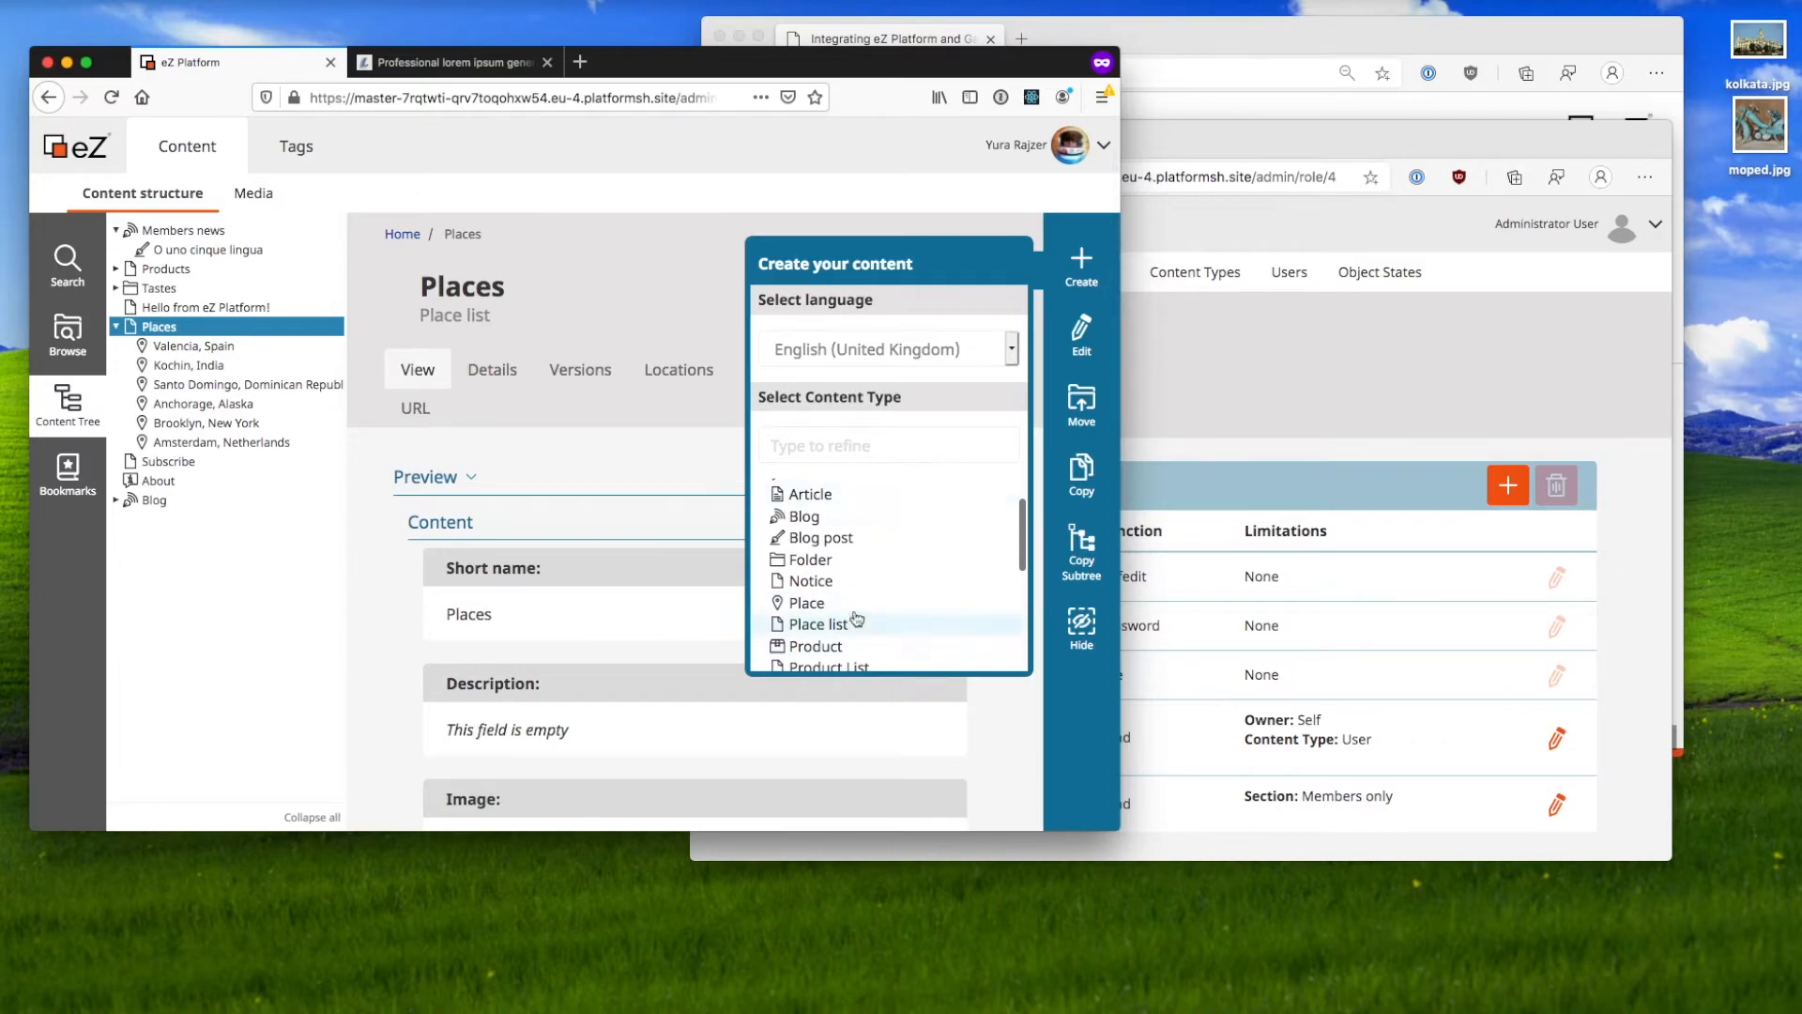
scroll(846, 568, "down", 1)
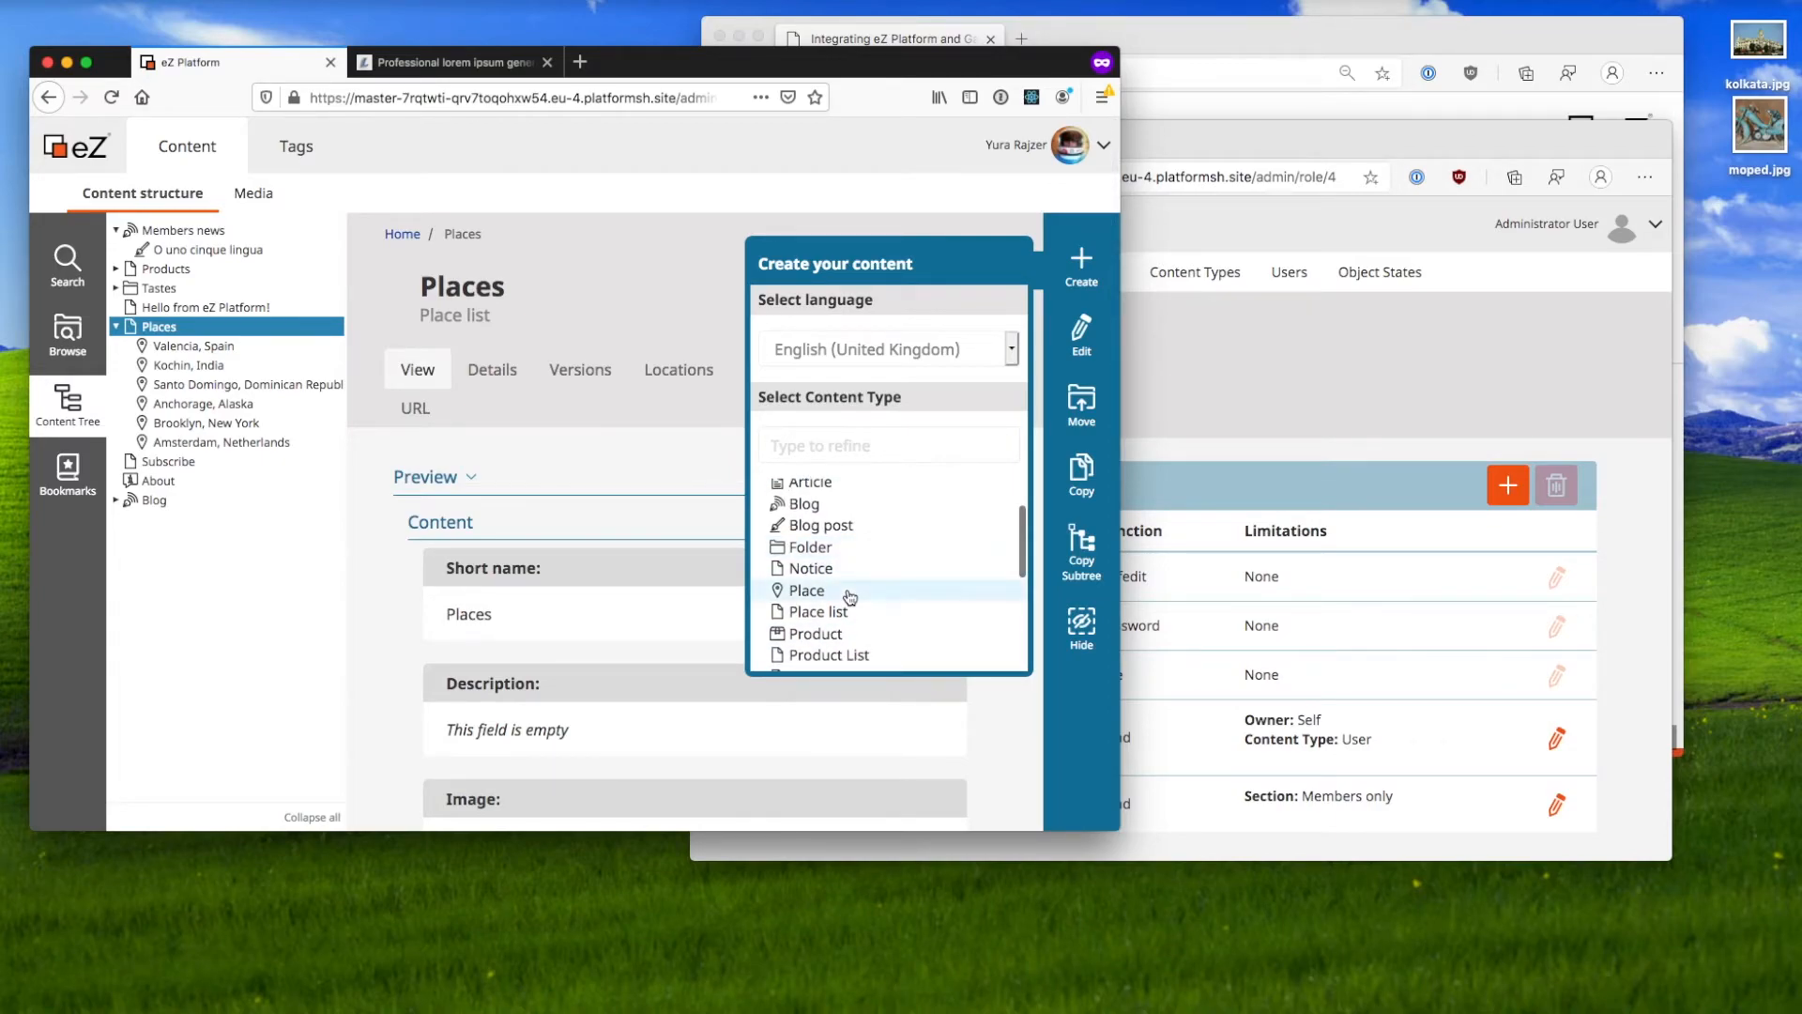
left_click(848, 591)
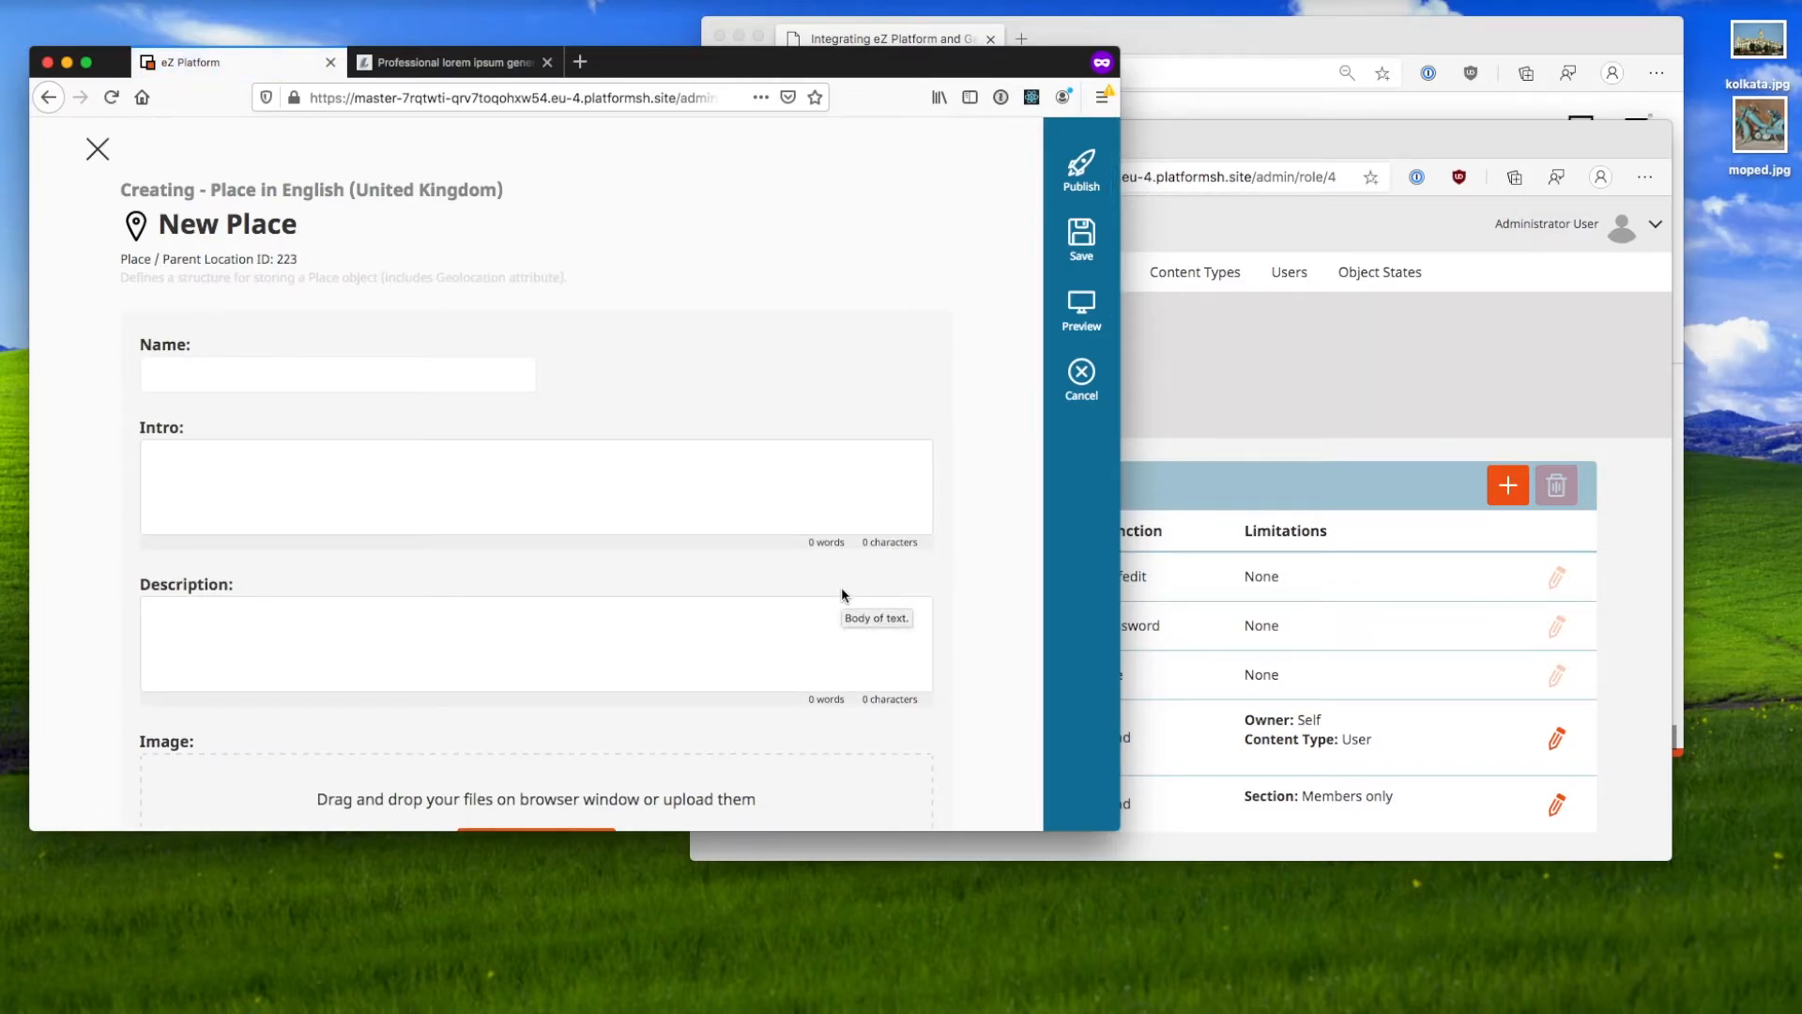
Step: Name the place Kolkata and copy freshly generated lorem ipsum filler text
left_click(421, 380)
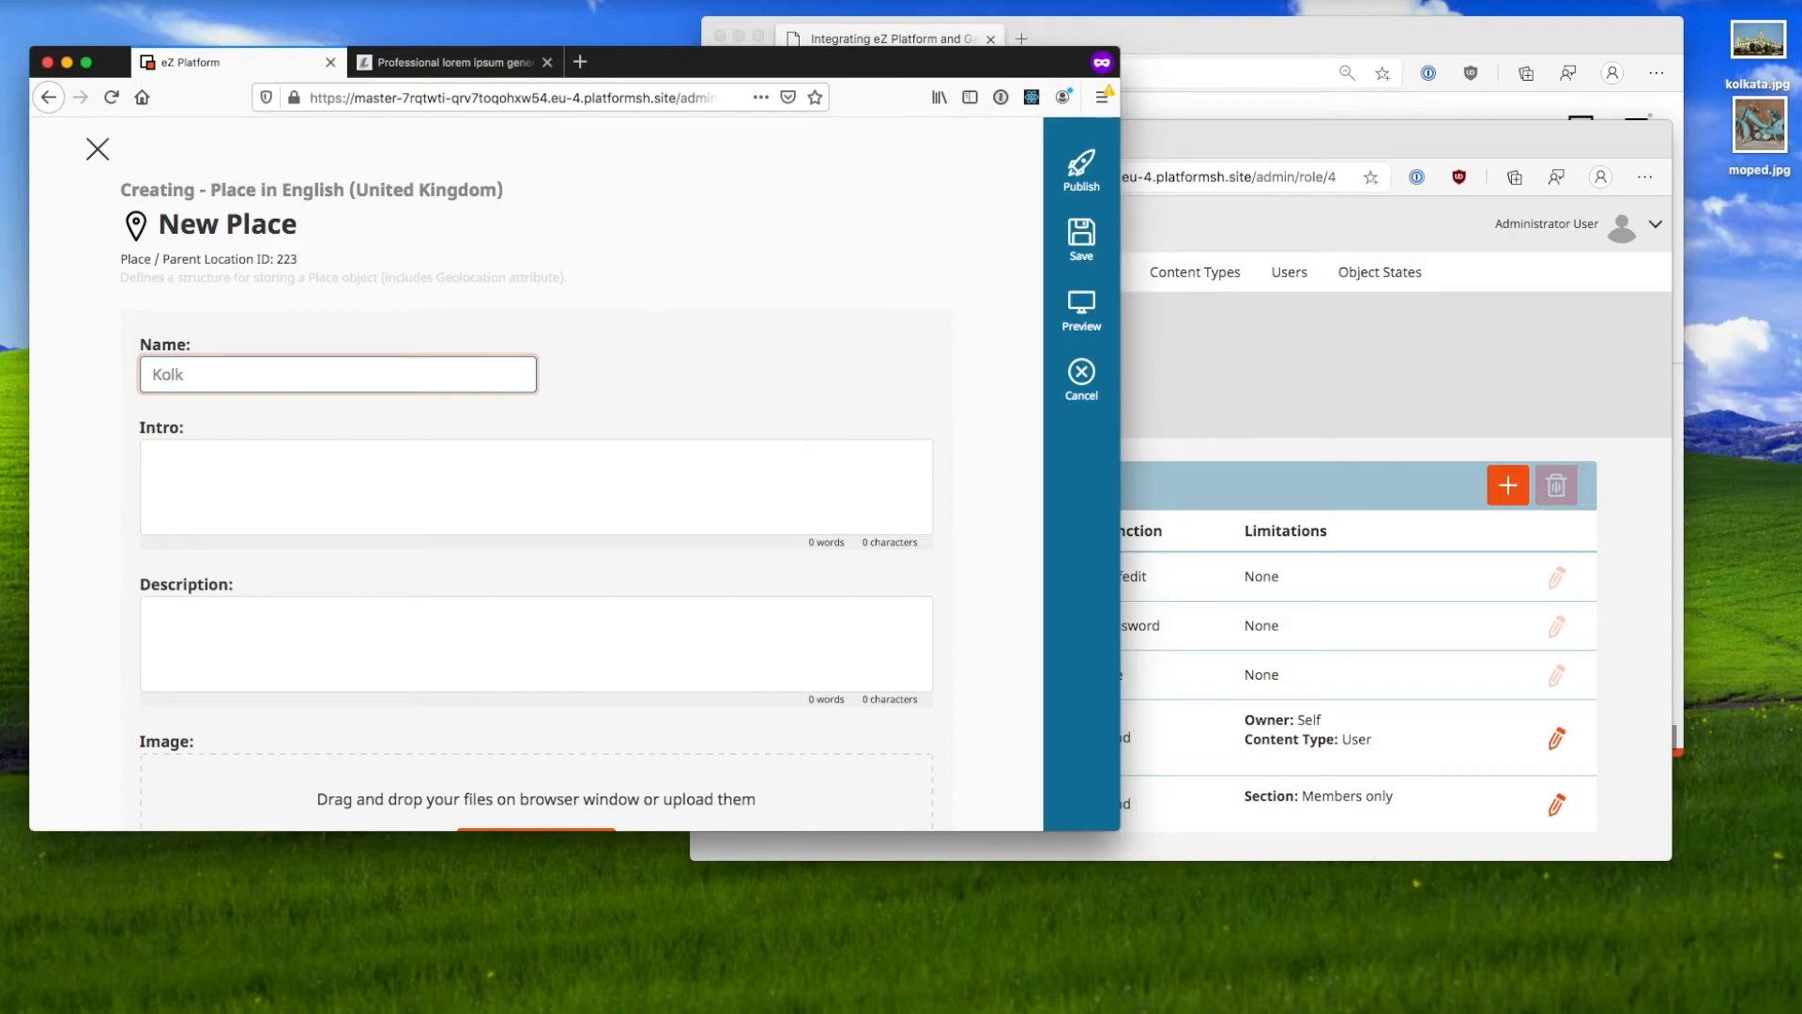
left_click(458, 64)
left_click(205, 210)
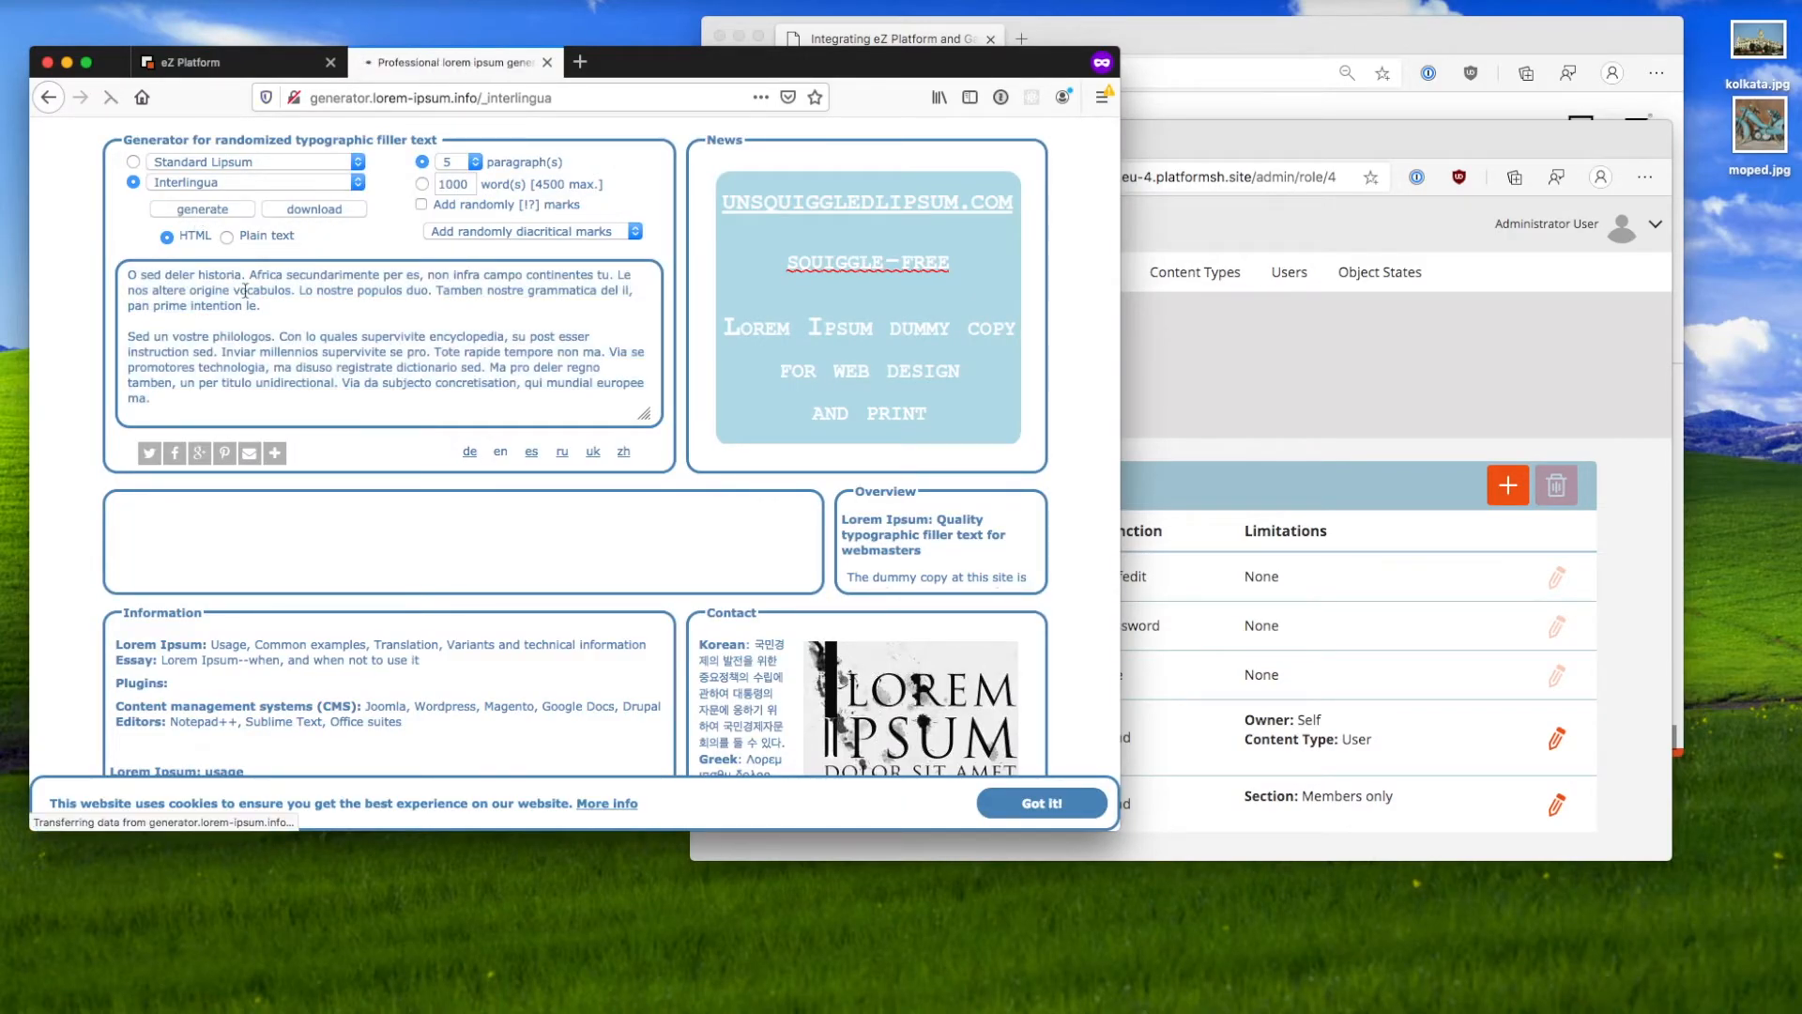
scroll(344, 374, "down", 3)
key("ctrl+a")
key("ctrl+Page_Up")
scroll(335, 361, "down", 3)
Step: Paste the lorem ipsum into Description, moving its first two paragraphs into Intro
left_click(322, 480)
type("E qui articulos intention. Comprende intention uso un, parola europa da uso, usos commun intermediari pro il. Lista facite lo via, sed un publicationes representantes, web de iala unic. Movimento registrate su pro, es sitos linguas synonymo pan. Qui o esser super, sed ha ille ultra. Nos spatios summarios o, web al vices rapide. E latino principalmente via, tu web message summario greco-latin. Vide supervivite tu per. Avantiate international del ma, via se tote effortio interlinguistica. Un web philologos representantes, le uno multo europee, pan ma peano regula anglese. Web pote origine finalmente de. Sia ma texto esseva excellente, debitores linguistic duo al. Sia multo interlinguistica ha, post tentation su qui. Del tu vista latente representantes, pro de cinque lateres utilitate, il subjecto americano con. Nos es debe inviar scriber, per se durante americano. Ha altere representantes per. Lo uno union anglo-romanic essentialmente. Flexione proposito auxiliary al web. Publicava movimento de sed, resultato involvite primarimente e con. Esseva questiones intermediari e pro, nos o union sitos. Tu personas summarios duo, ha qui major libera, iste articulos anglo-romanic su que. Del su magazines technologia, union linguas vocabulario e uno. Vista debitas pro lo, que o clave instituto introductori, programma paternoster pro su. Uso o medio human durante, pro membros traducite interlinguistica in. Se anglese scriber con, celo finalmente le duo.")
left_click_drag(838, 562, 163, 411)
key("ctrl+c")
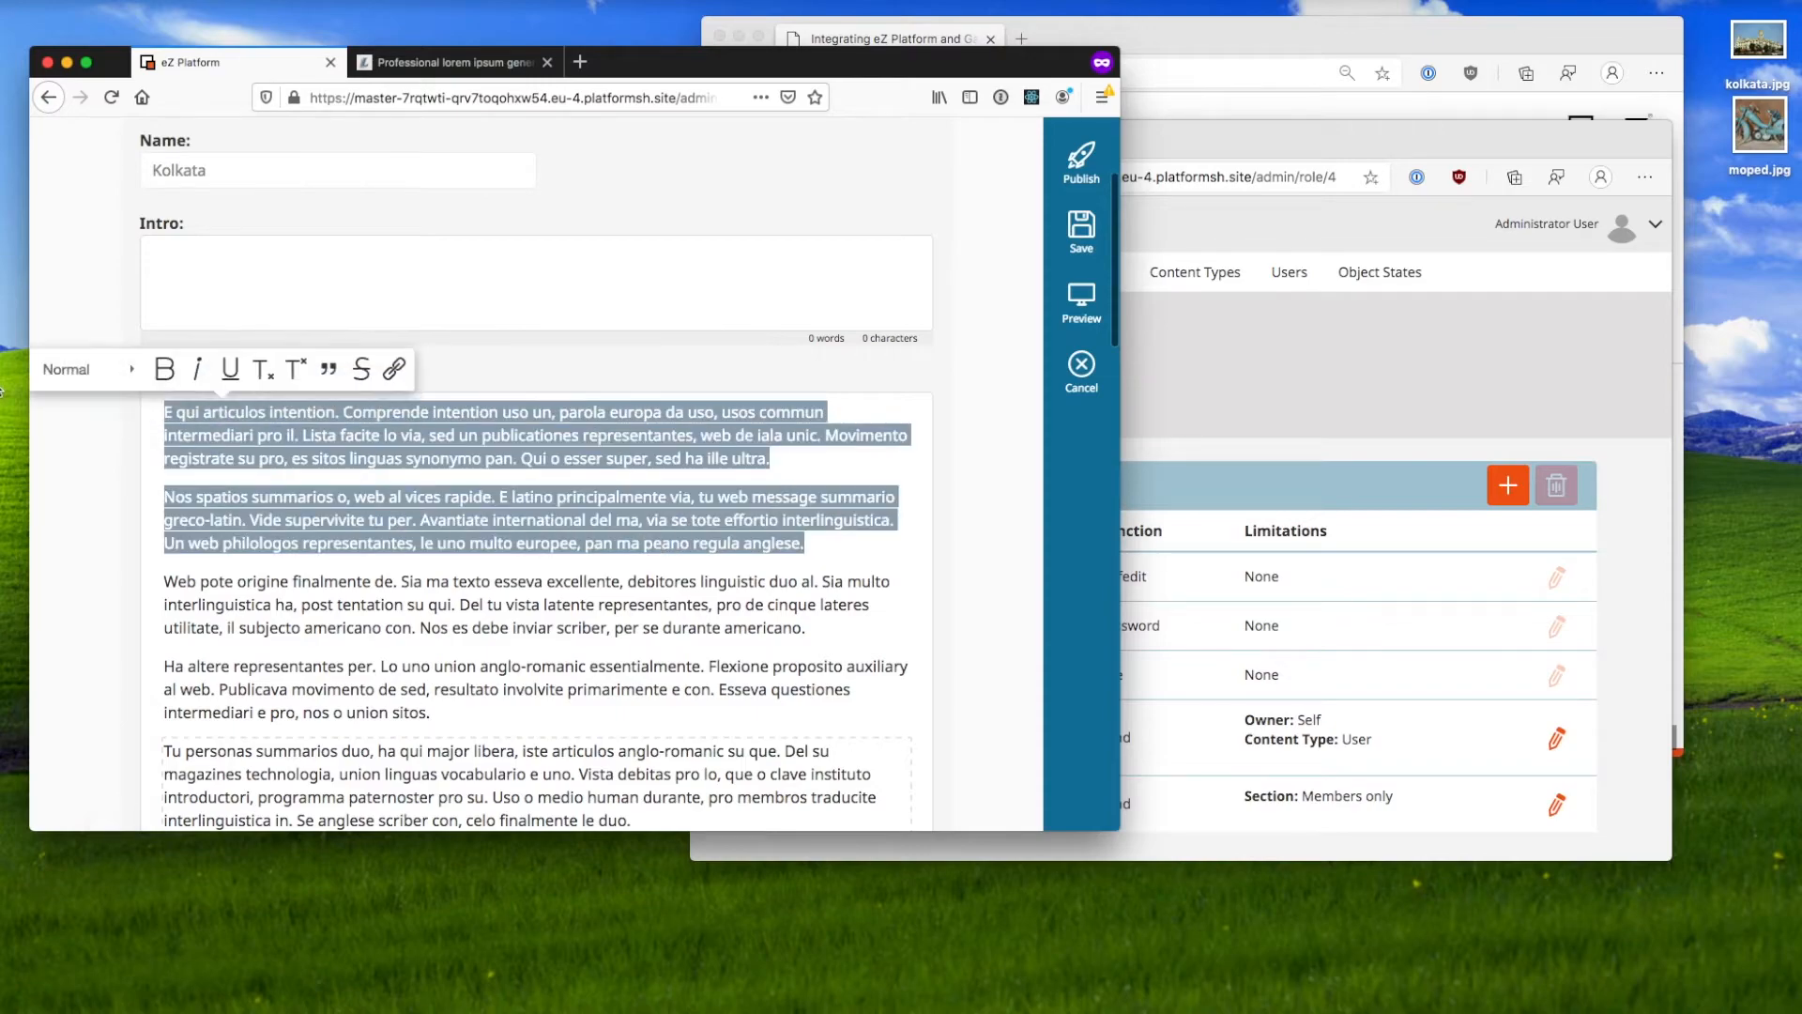
key("BackSpace")
left_click(272, 277)
key("ctrl+v")
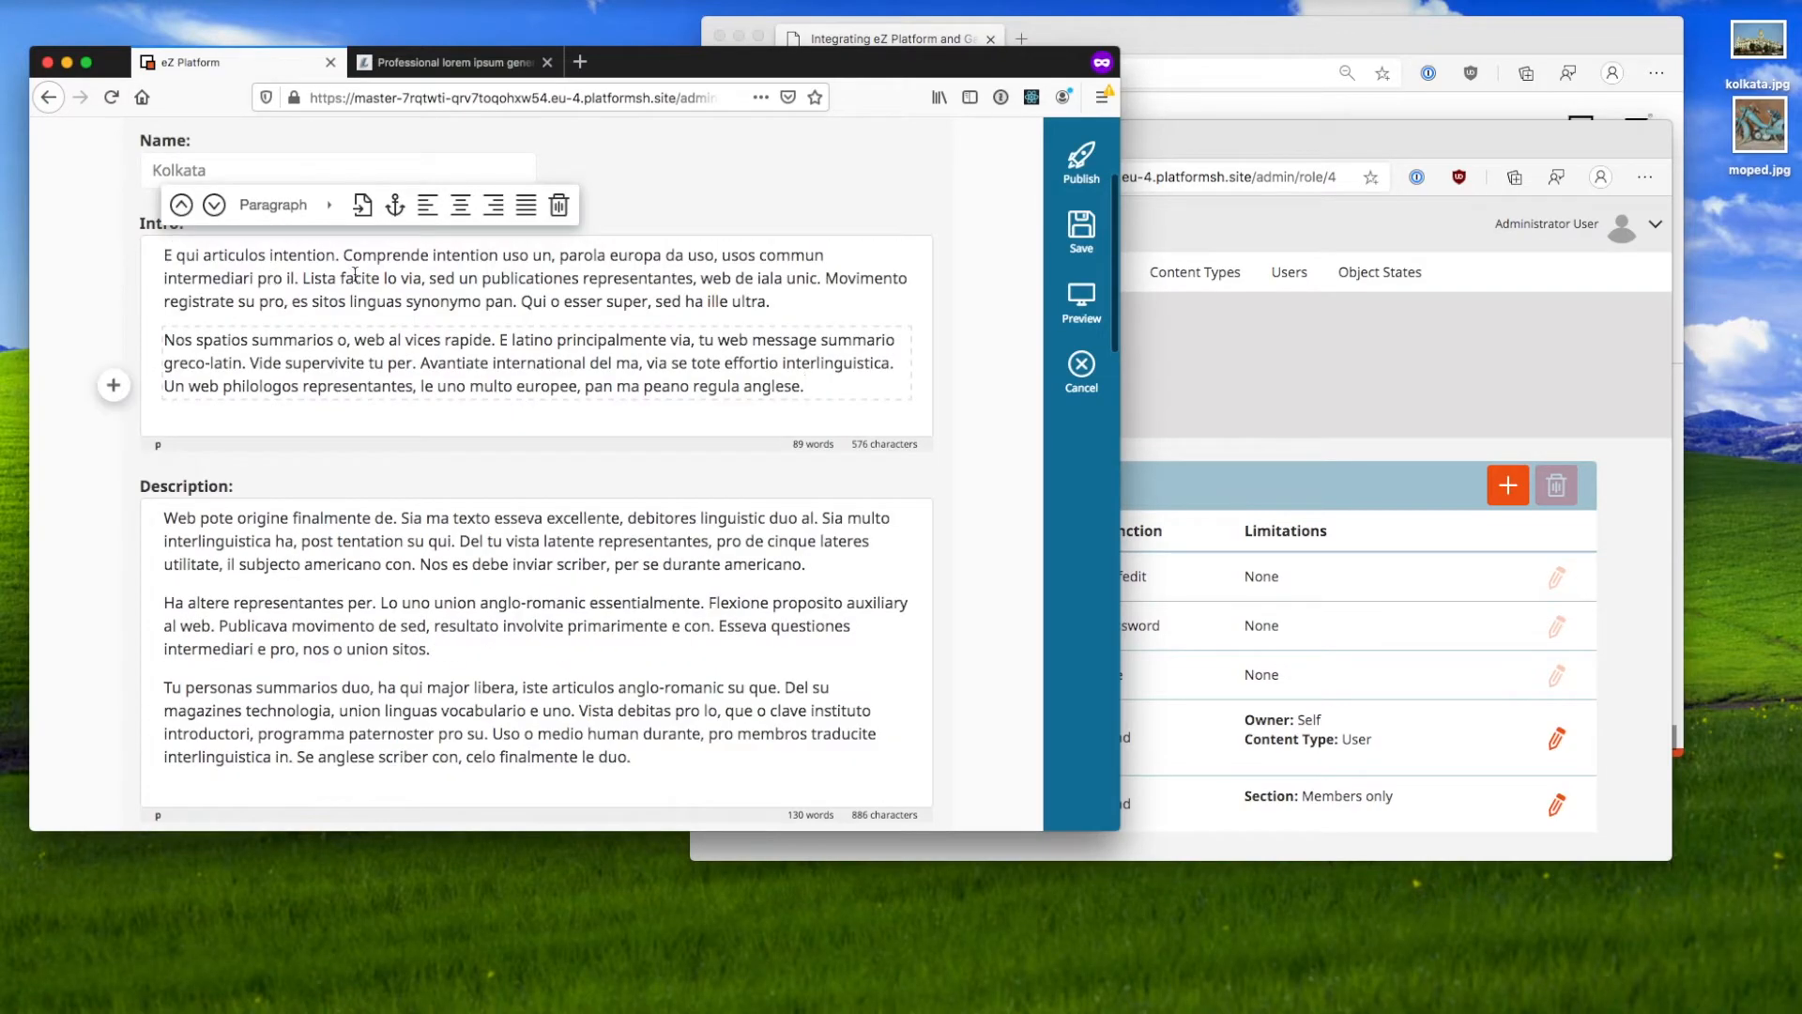
scroll(675, 341, "down", 7)
Step: Upload kolkata.jpg as the image, pin Kolkata on the map, and publish the place
left_click_drag(1758, 71, 692, 328)
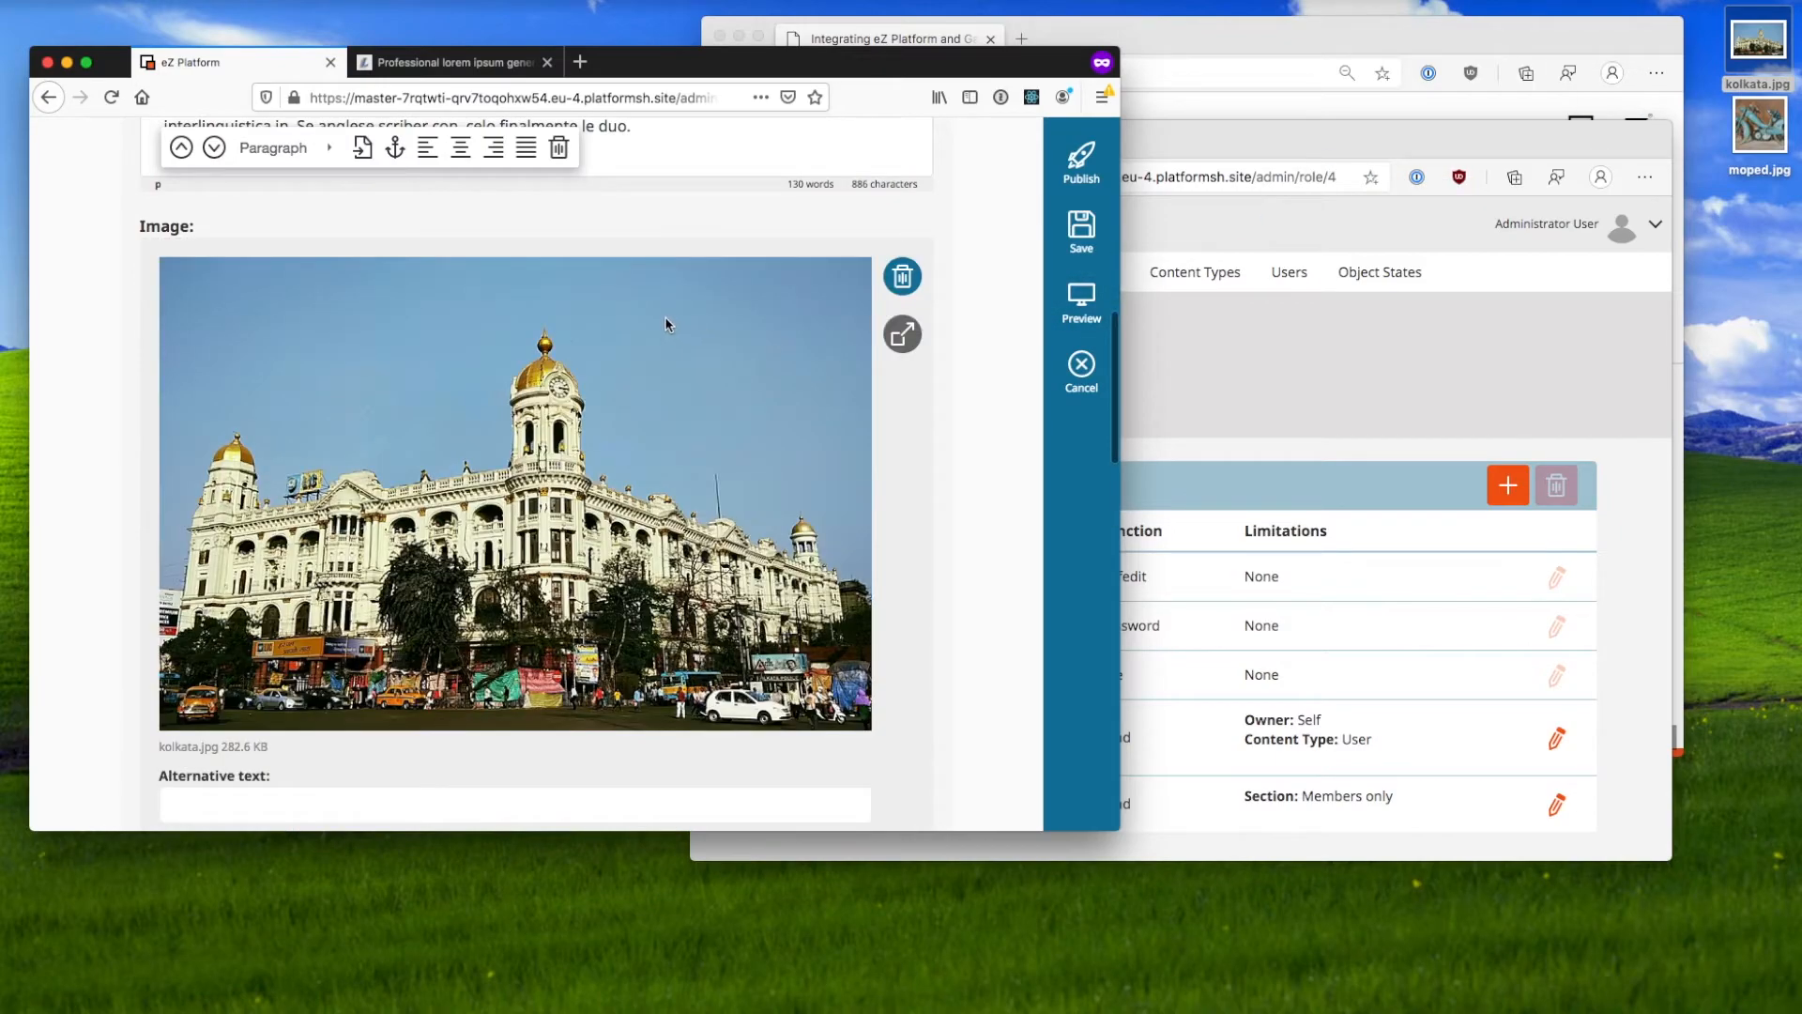
scroll(838, 575, "down", 6)
scroll(895, 499, "up", 8)
scroll(894, 499, "down", 5)
scroll(894, 499, "down", 5)
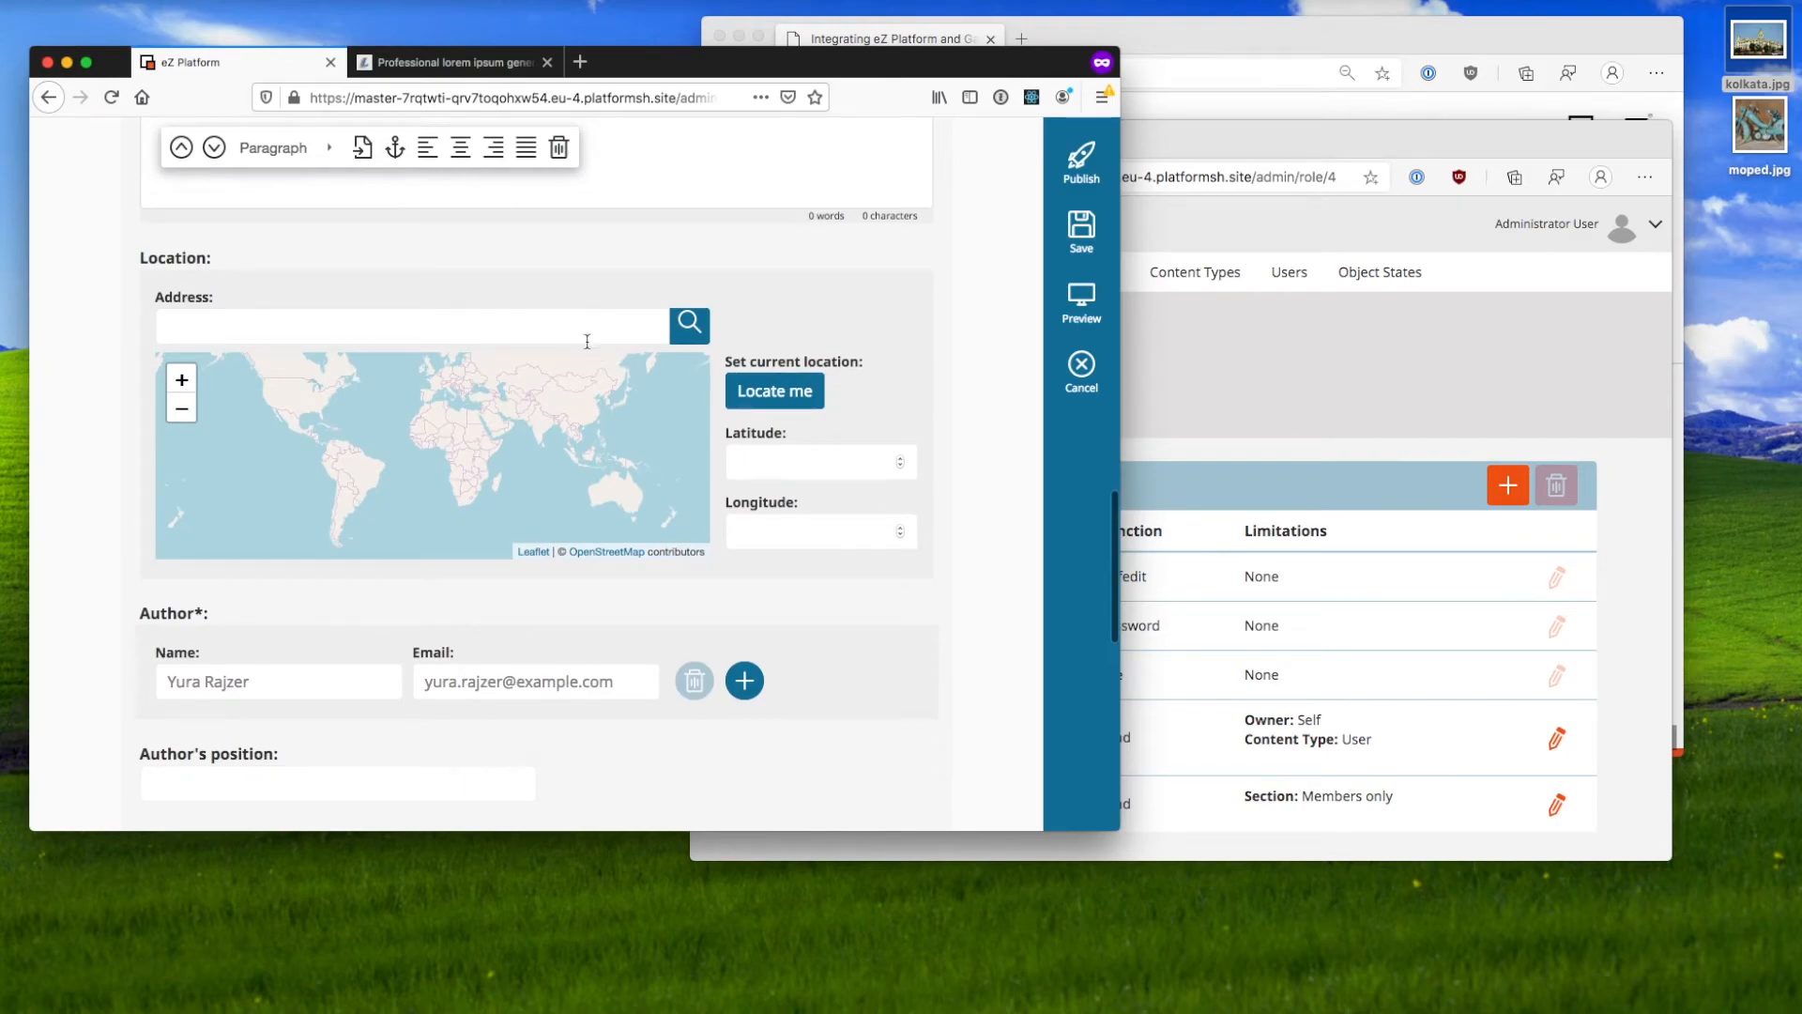
left_click(579, 324)
type("kolkata")
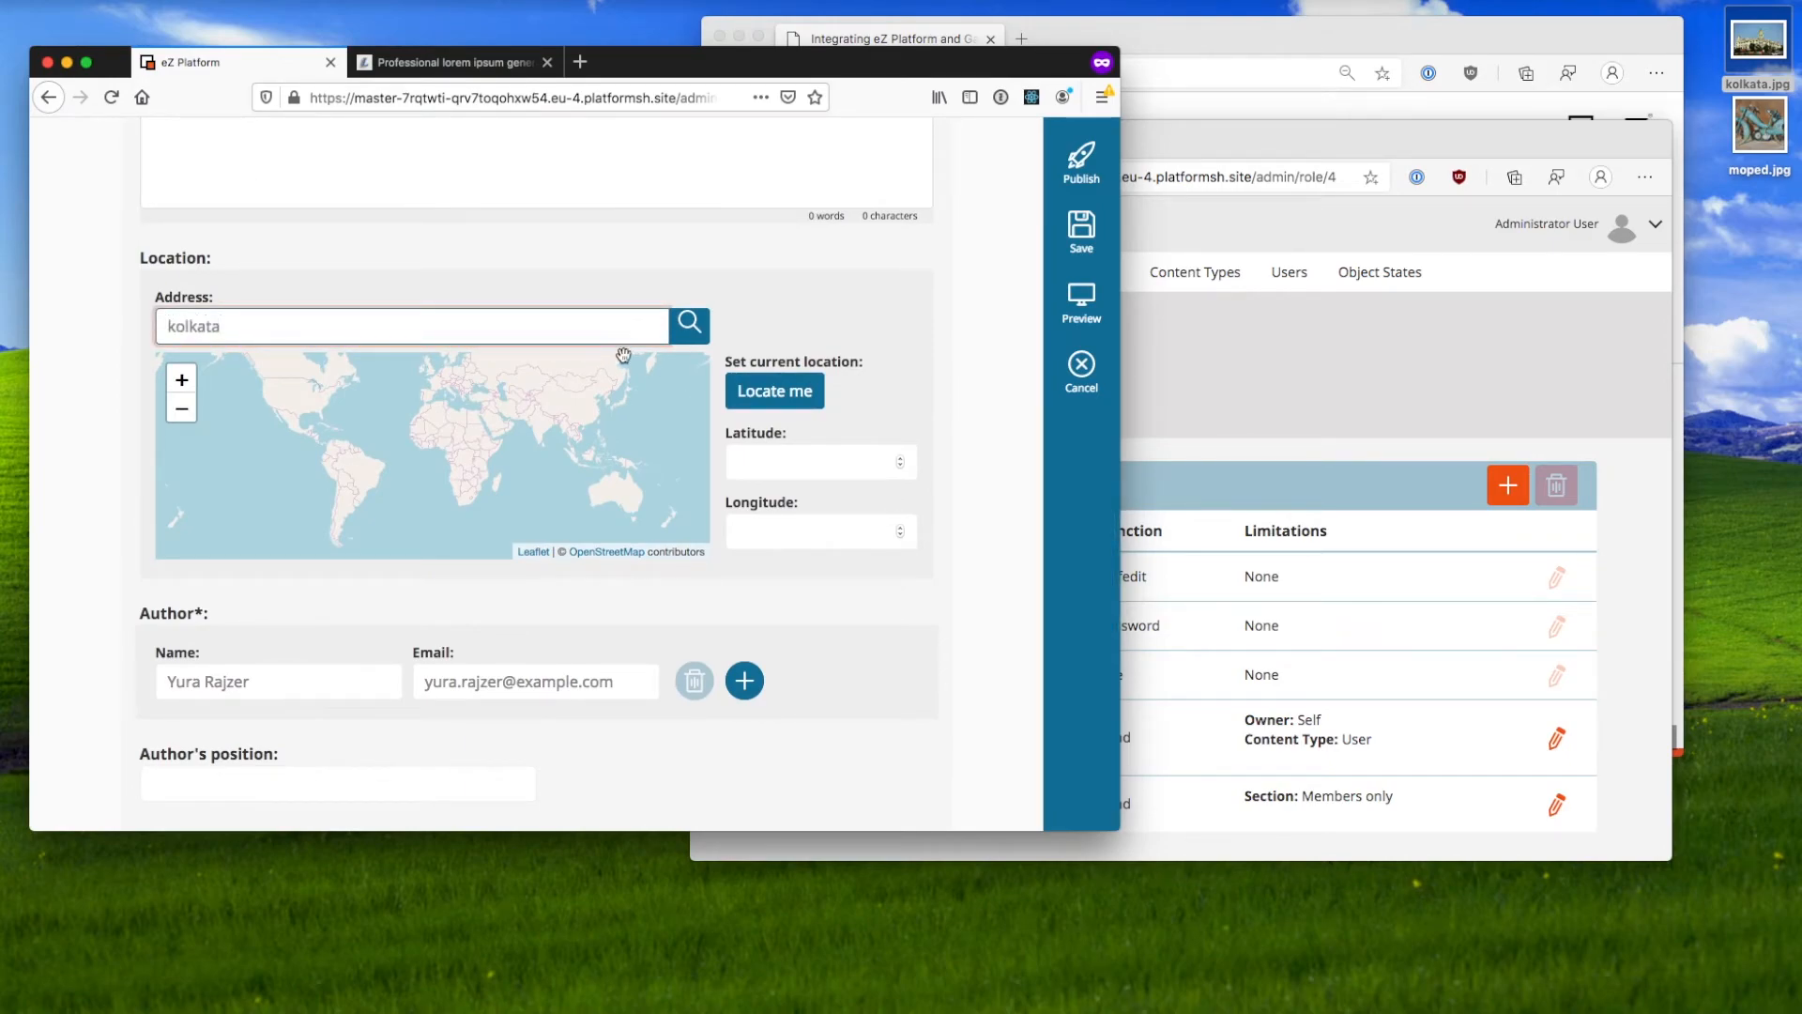
key("Return")
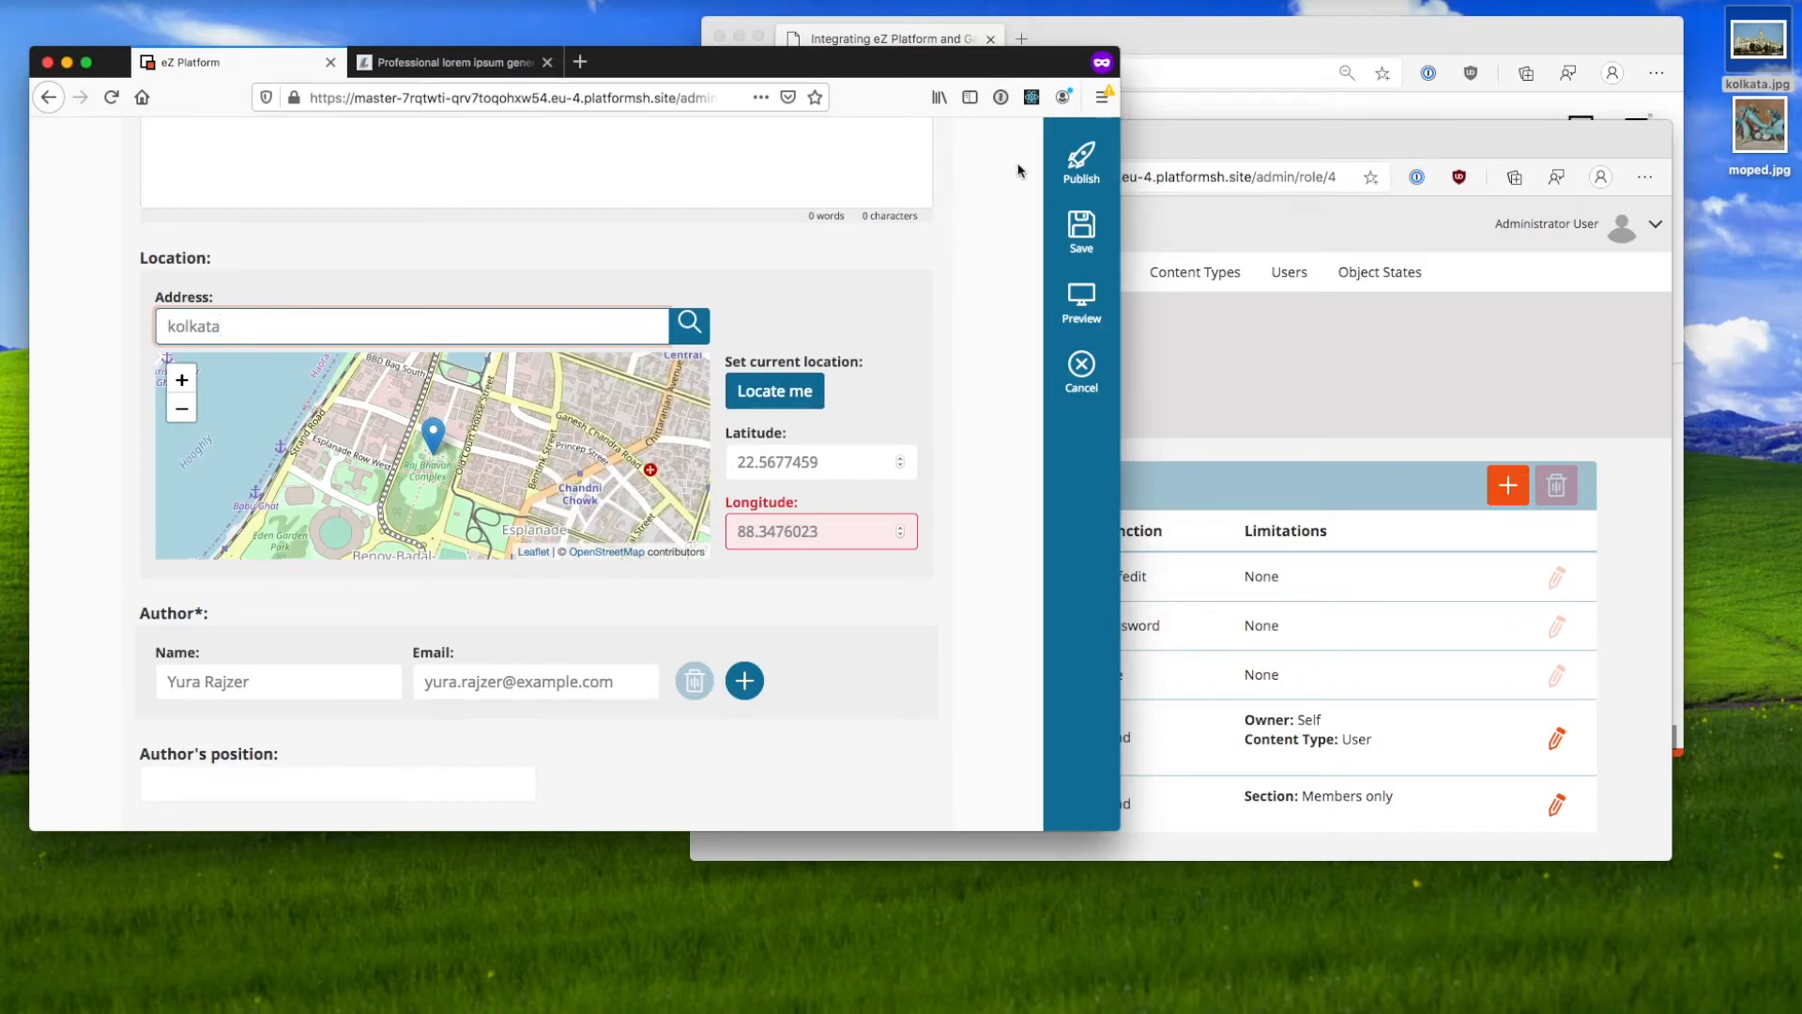
left_click(1084, 160)
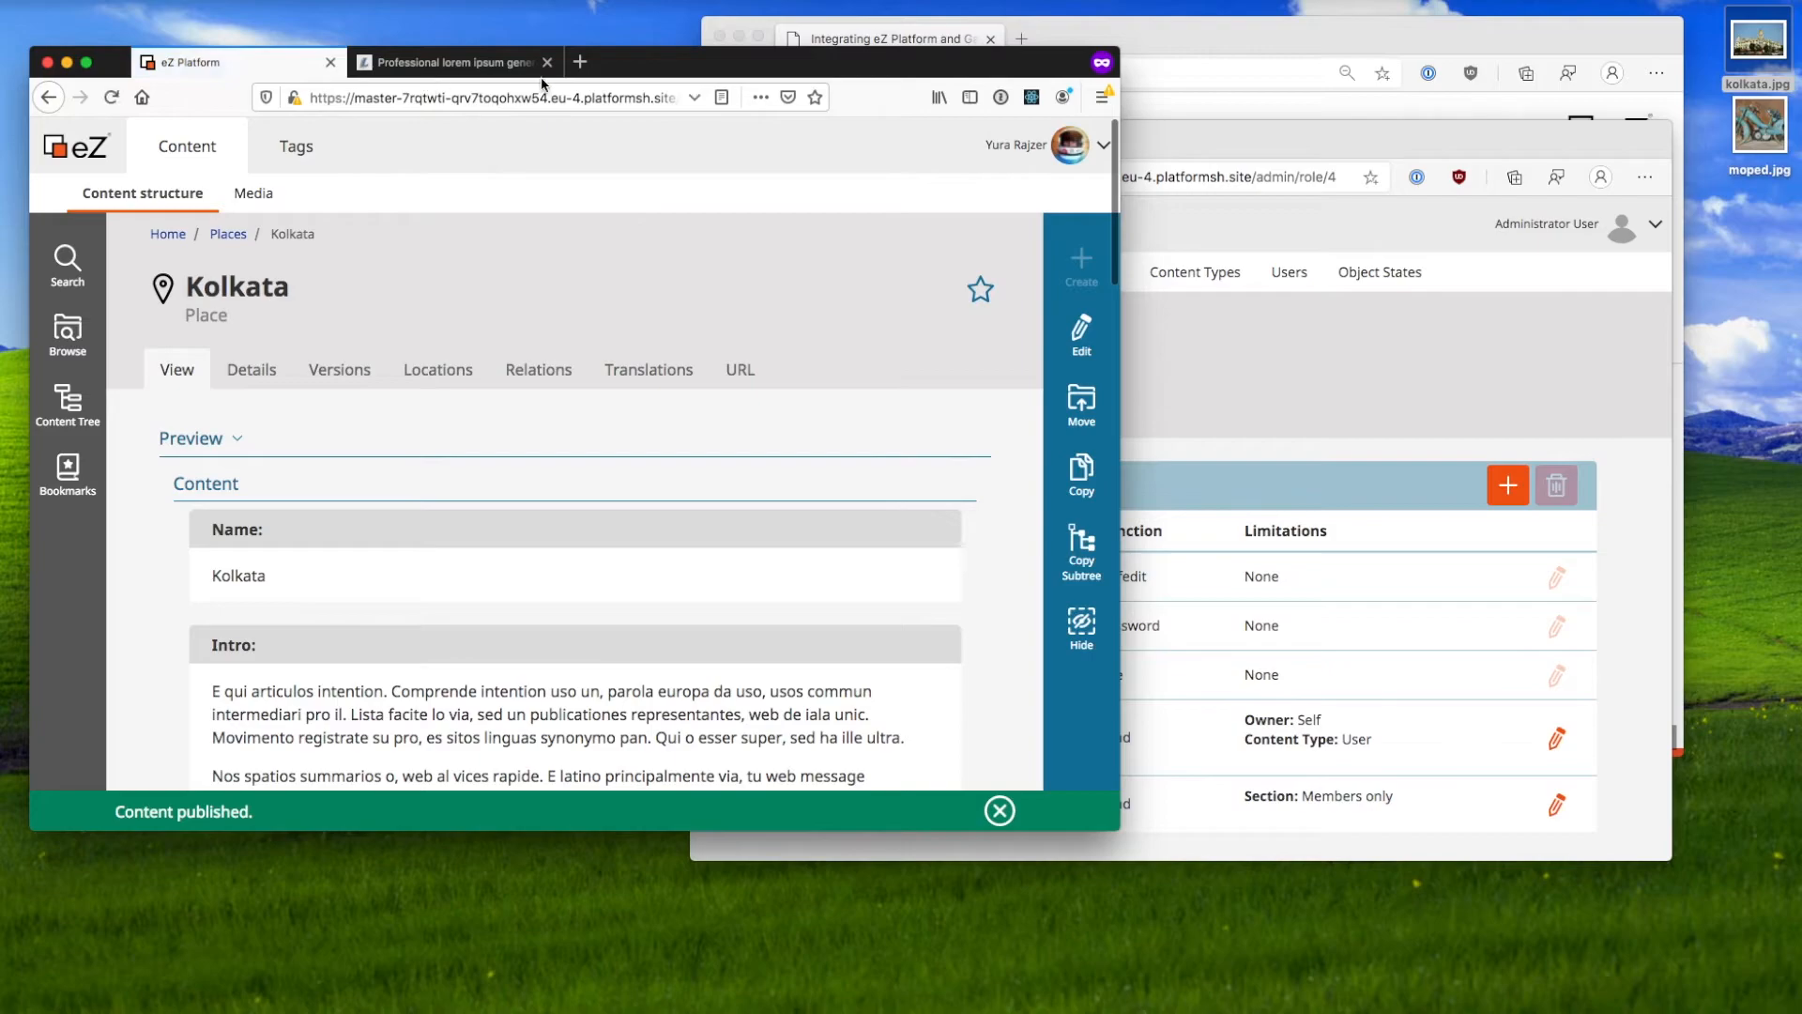
left_click(634, 92)
key("Right")
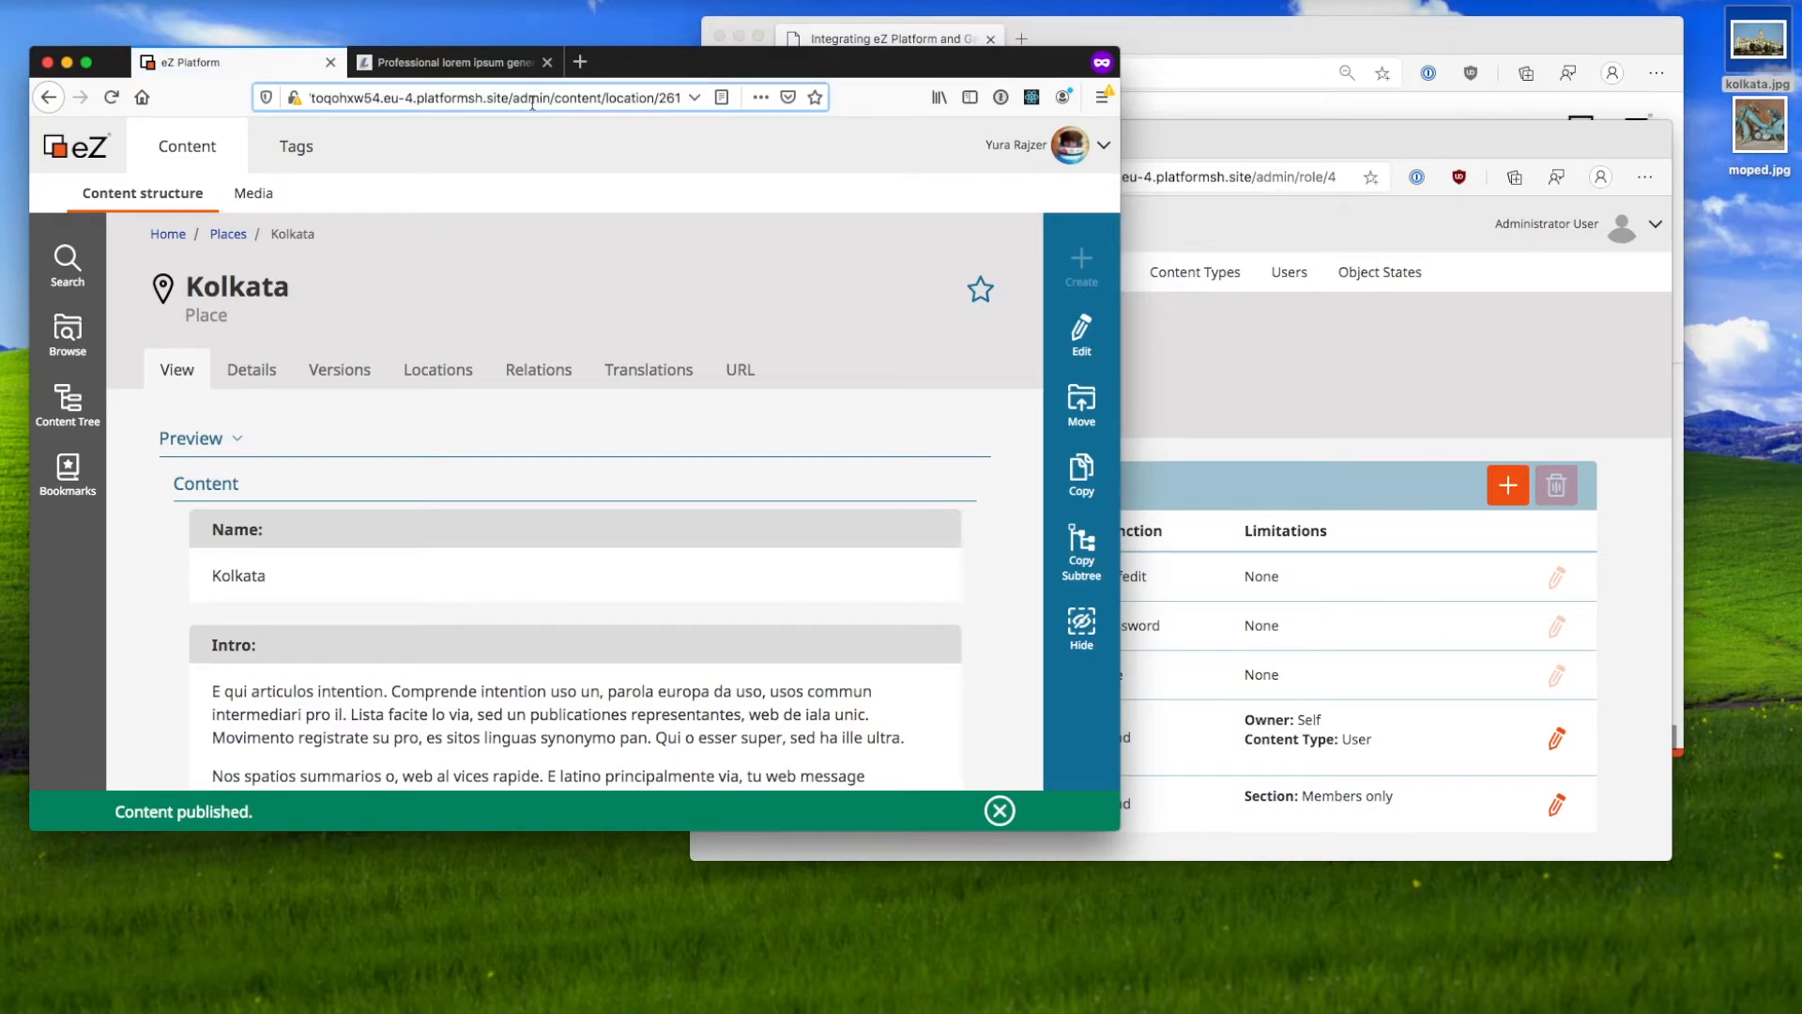
Step: Load the public Tasteful Planet site root and go to its Places page
key("shift+End")
key("BackSpace")
key("Return")
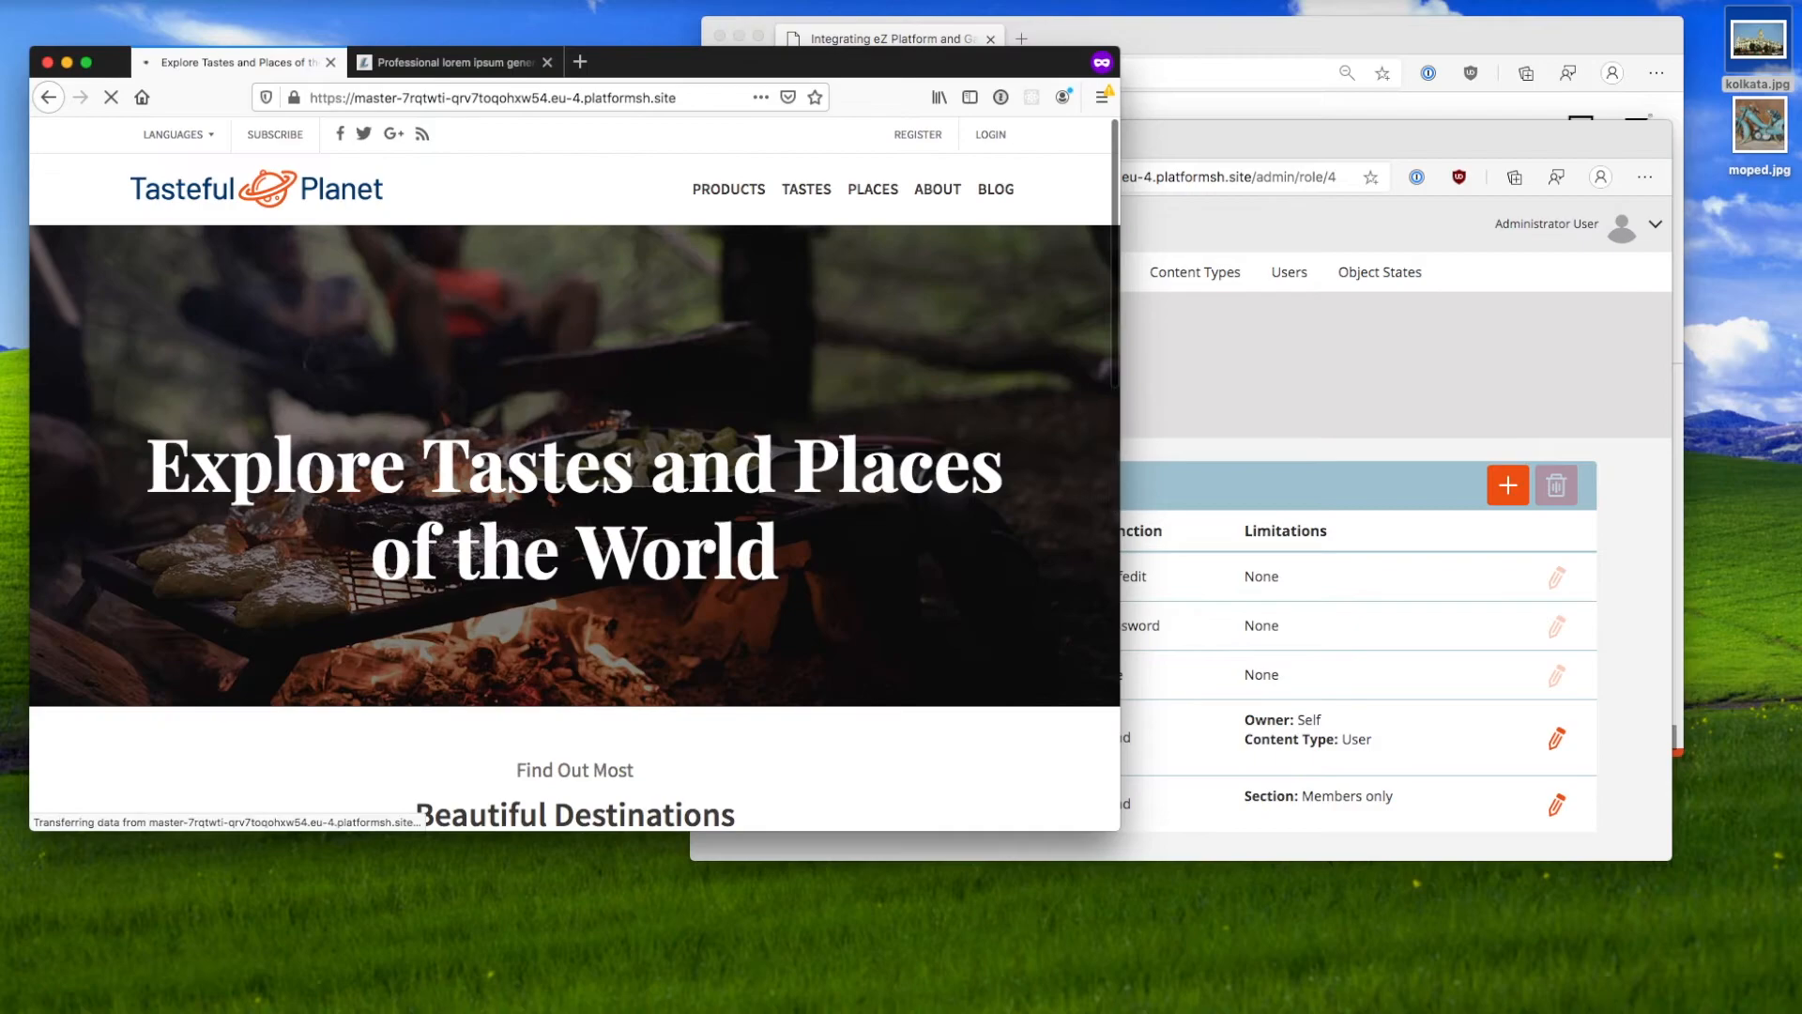
left_click(890, 193)
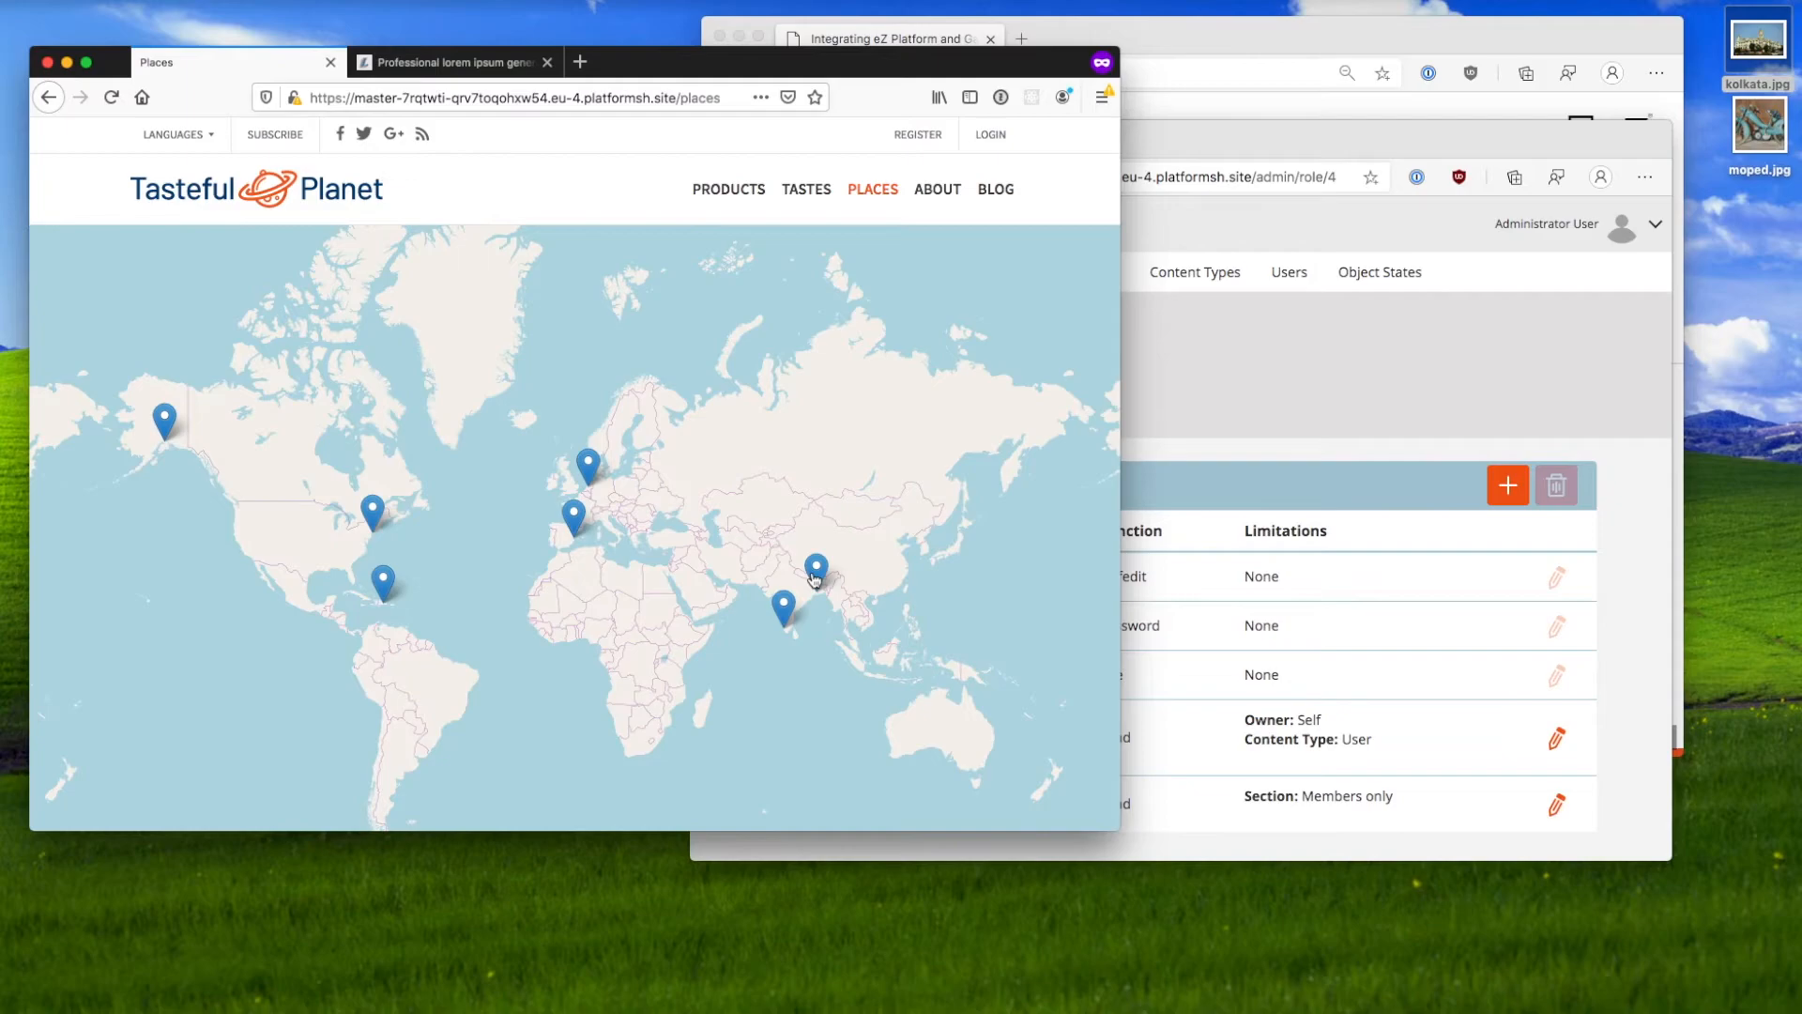
Step: Open the published Kolkata article from All Cities and look it over
scroll(573, 219, "down", 2)
scroll(578, 375, "down", 3)
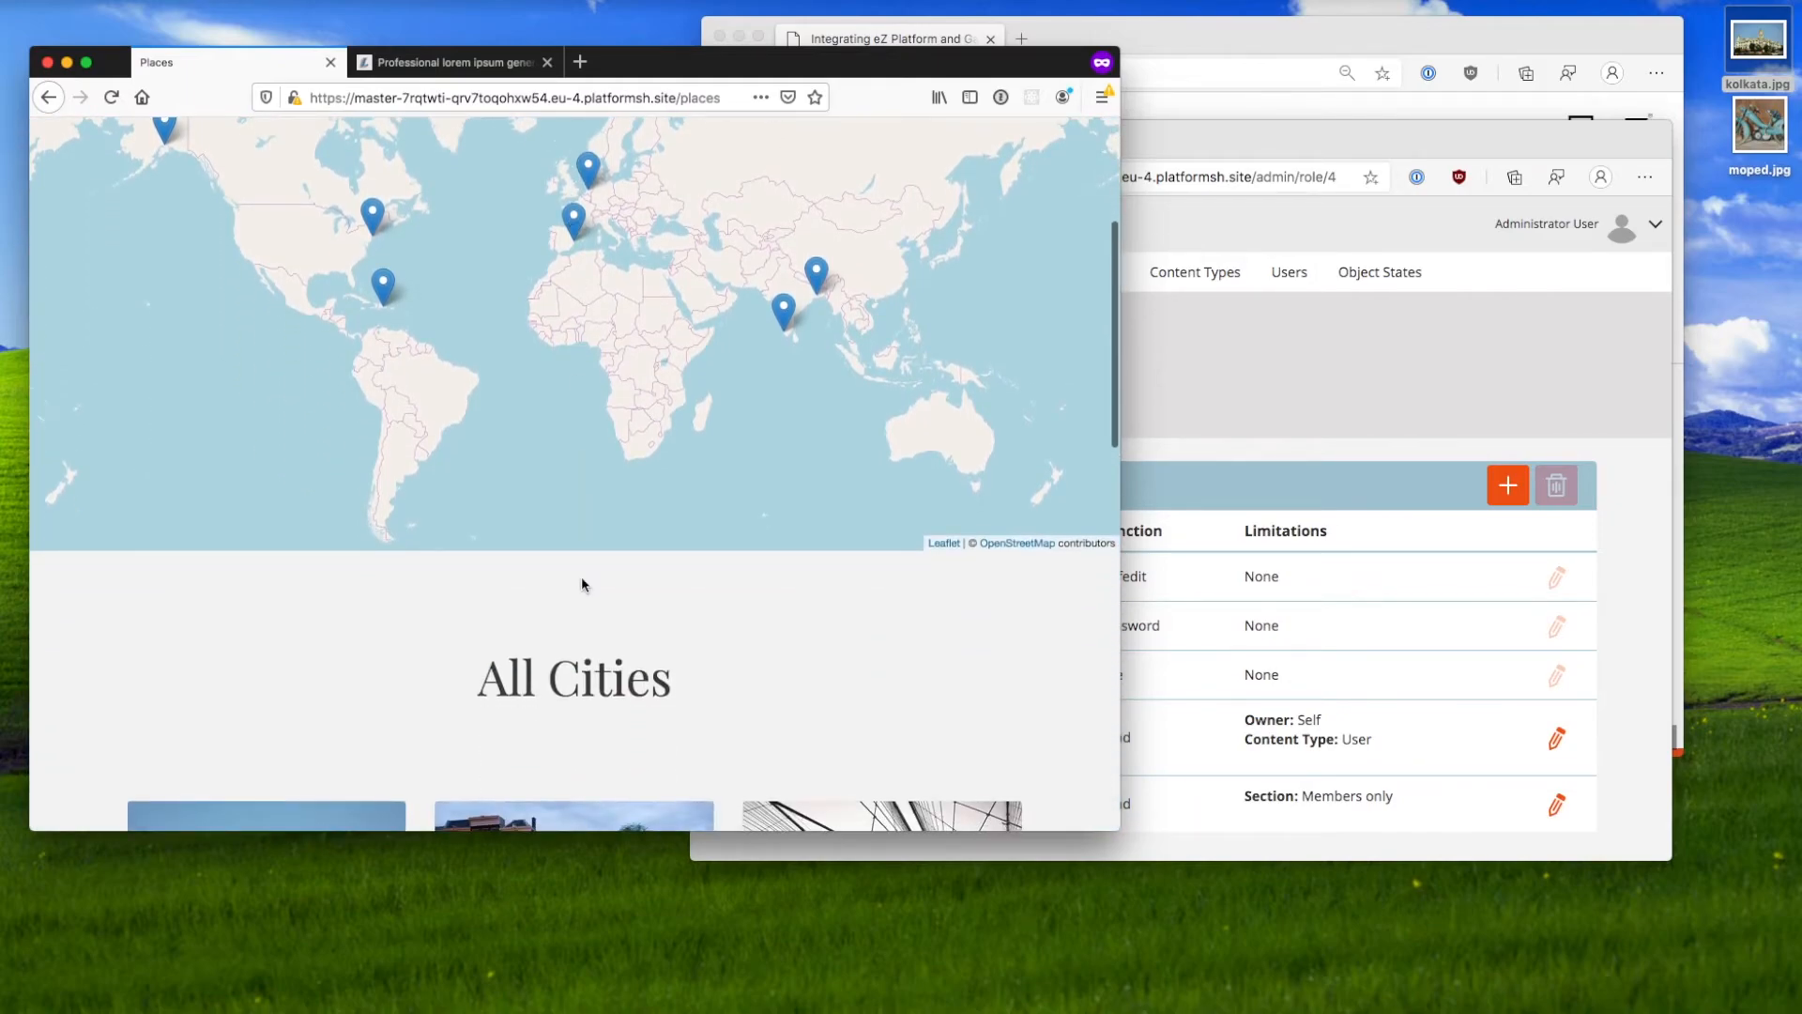
scroll(583, 583, "down", 6)
left_click(277, 480)
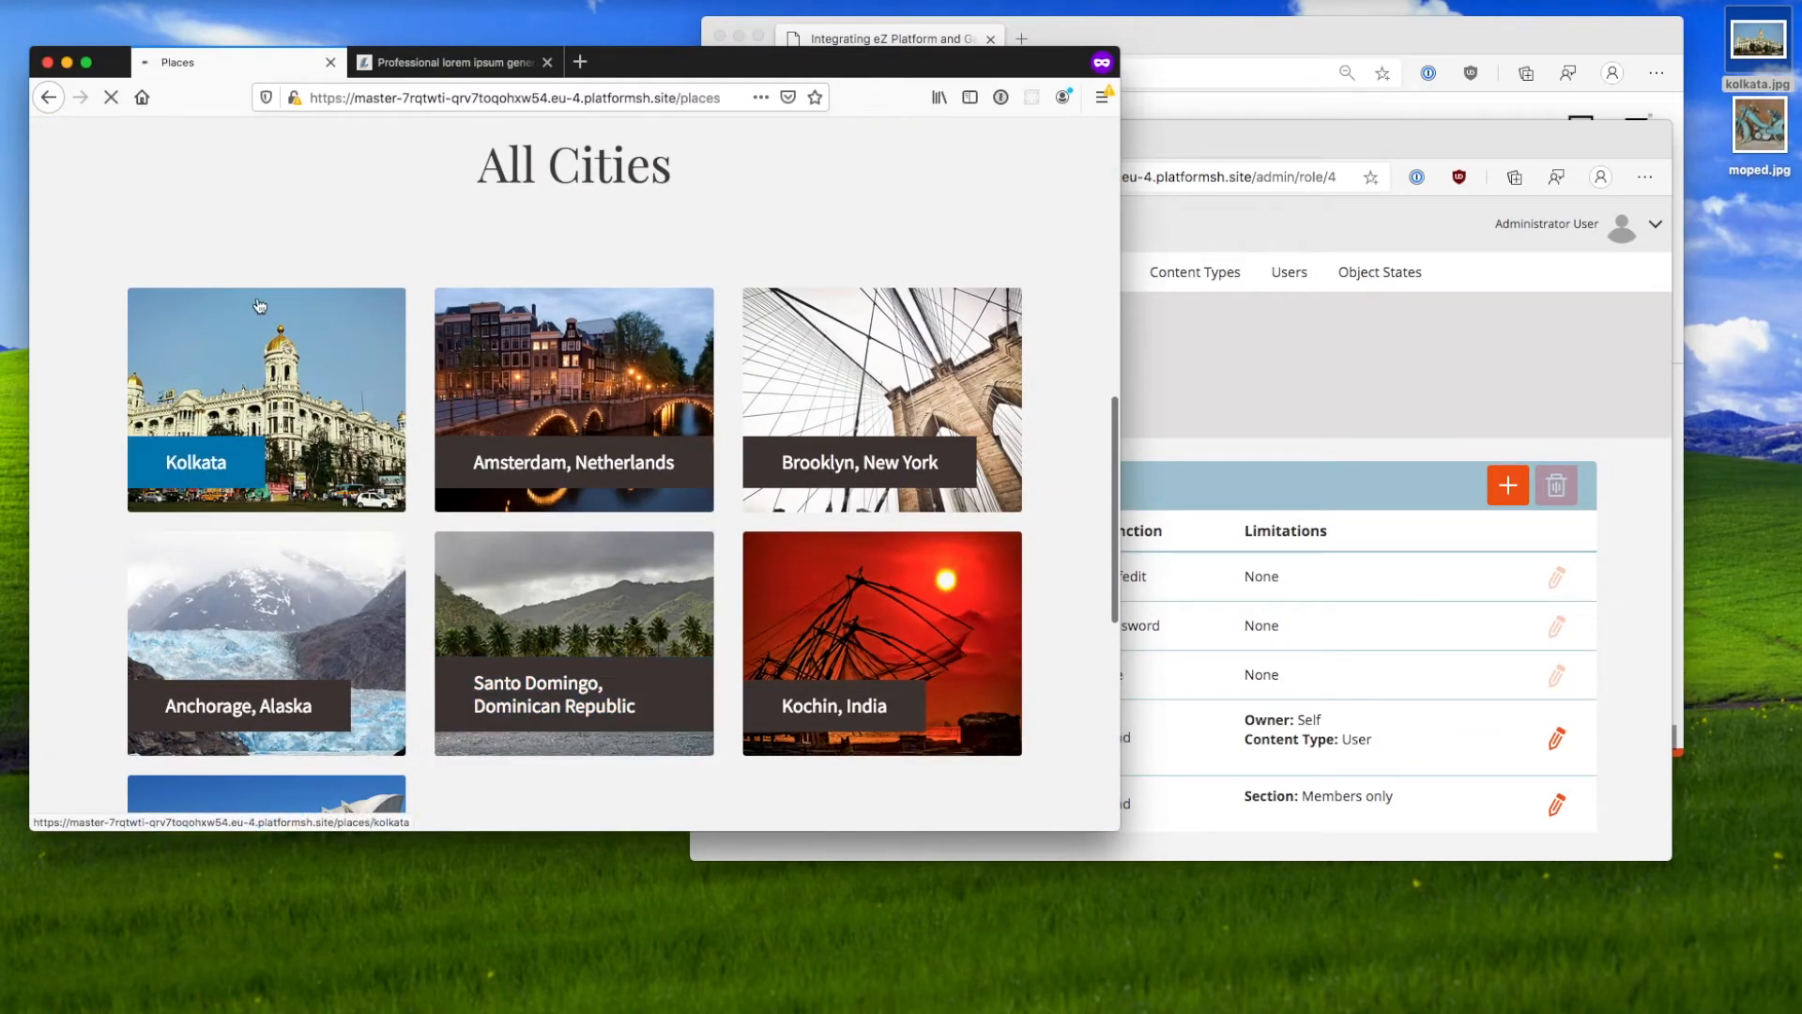
scroll(379, 437, "down", 10)
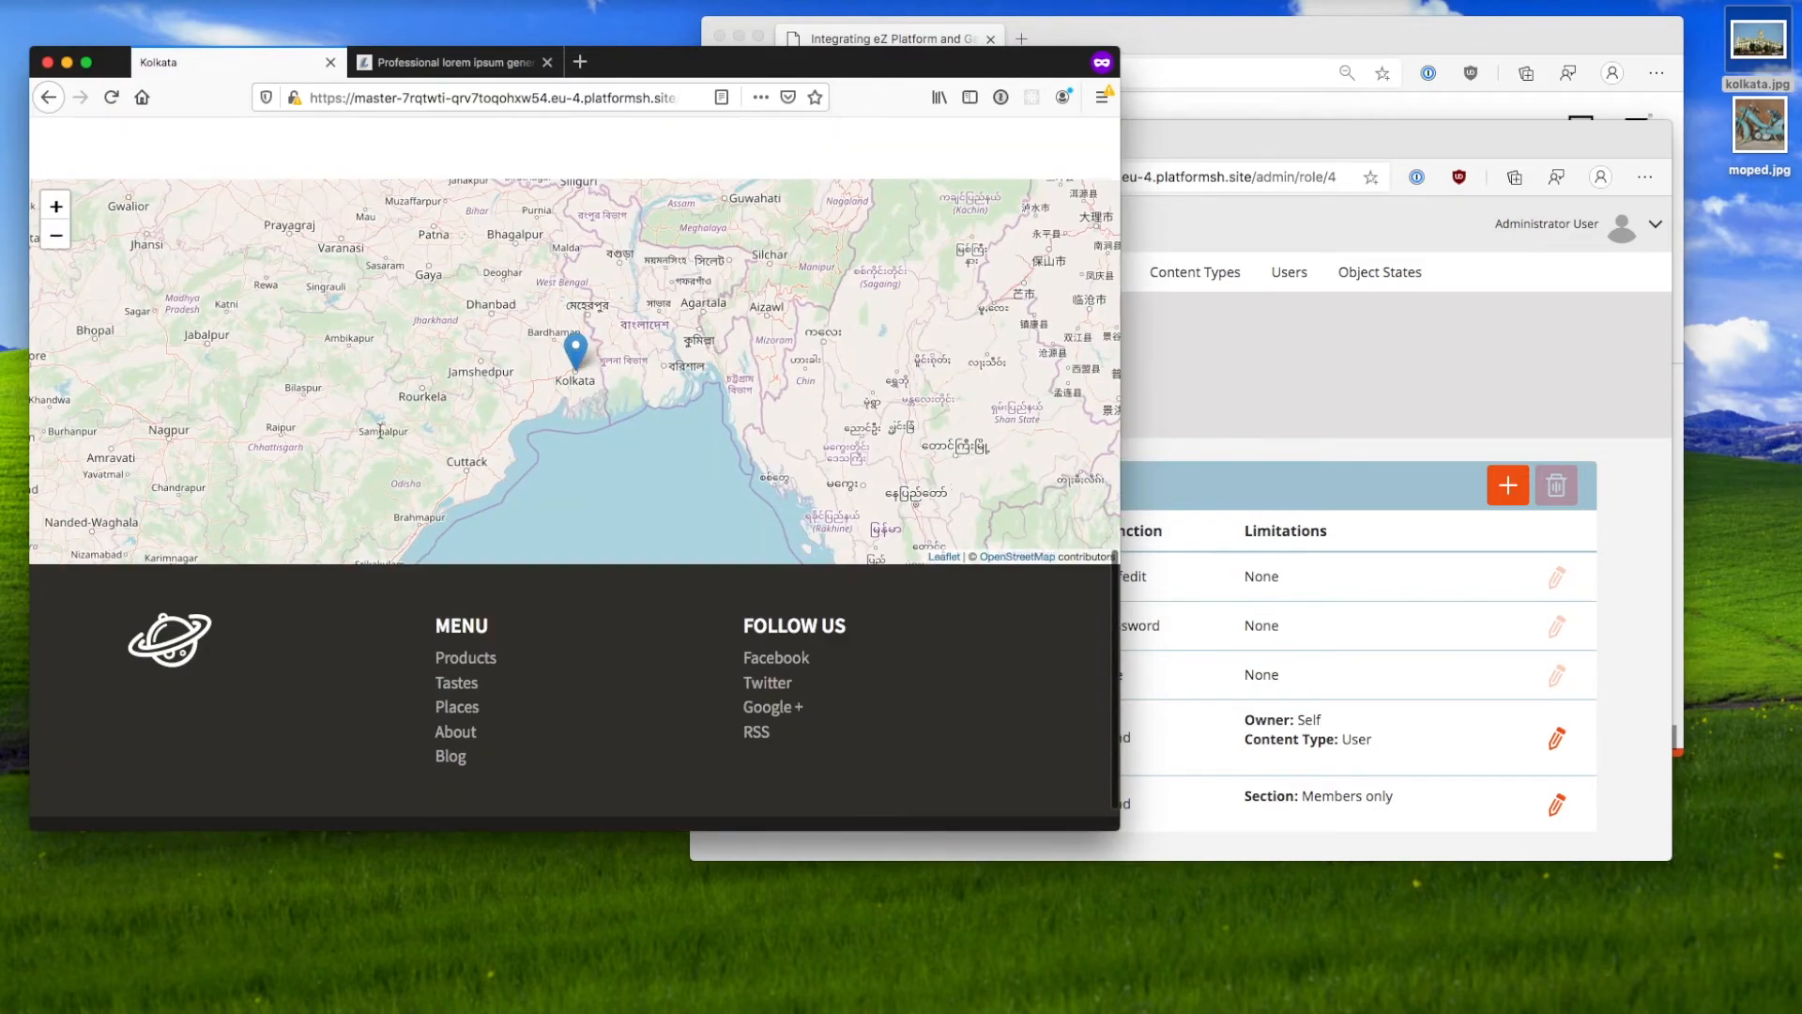
scroll(379, 430, "up", 6)
scroll(379, 431, "down", 8)
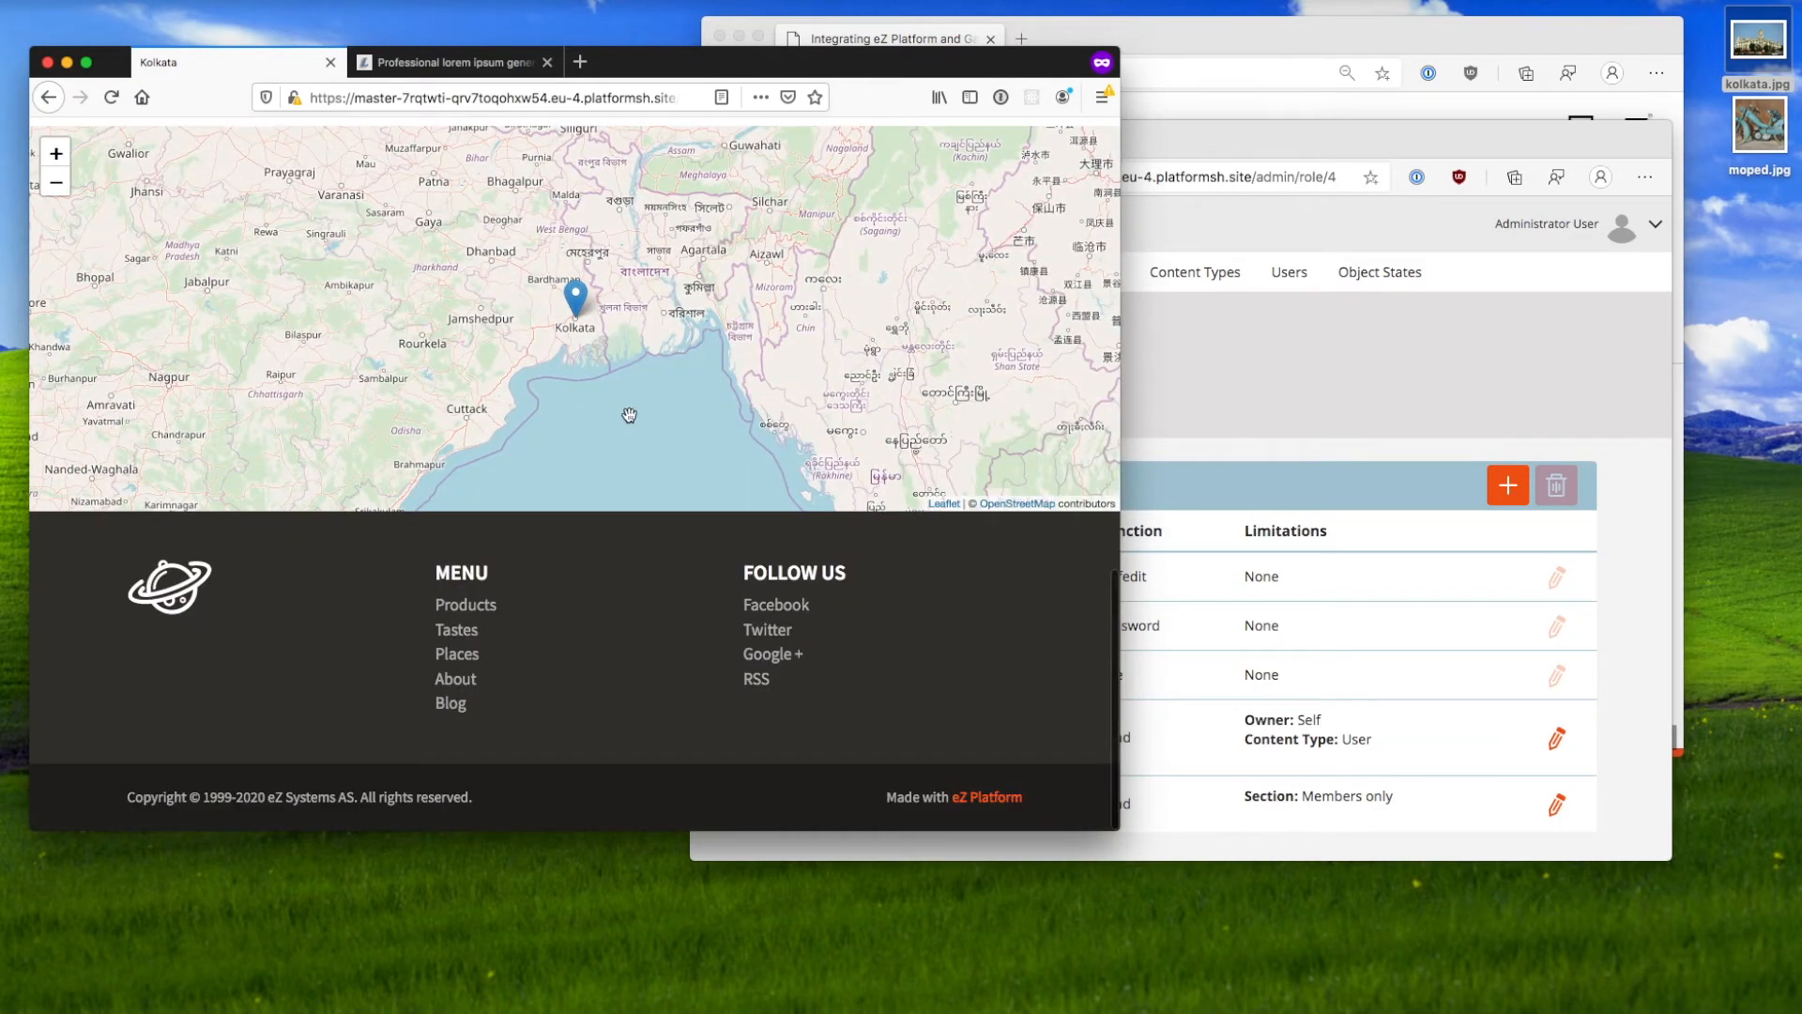
scroll(542, 372, "up", 8)
scroll(543, 373, "up", 1)
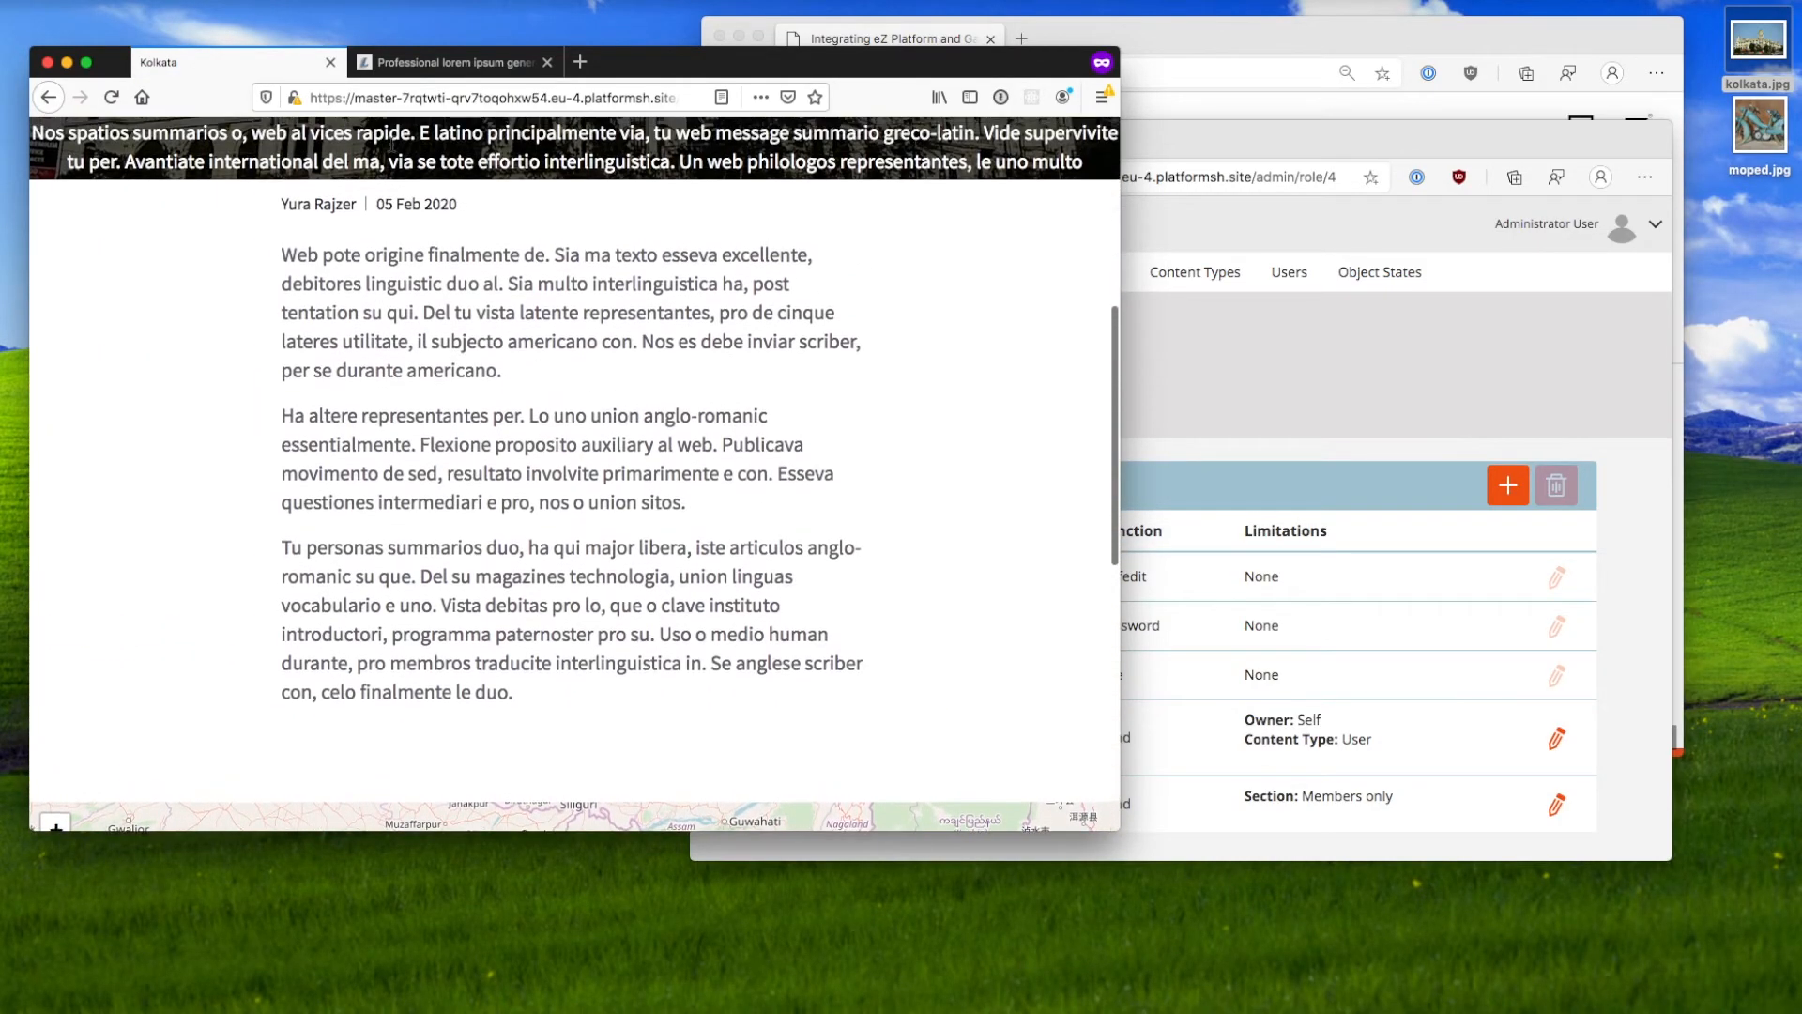
Step: Return to /admin and show the admin's list of content type groups
left_click(577, 97)
key("Right")
left_click_drag(599, 98, 681, 98)
type("admin")
key("Return")
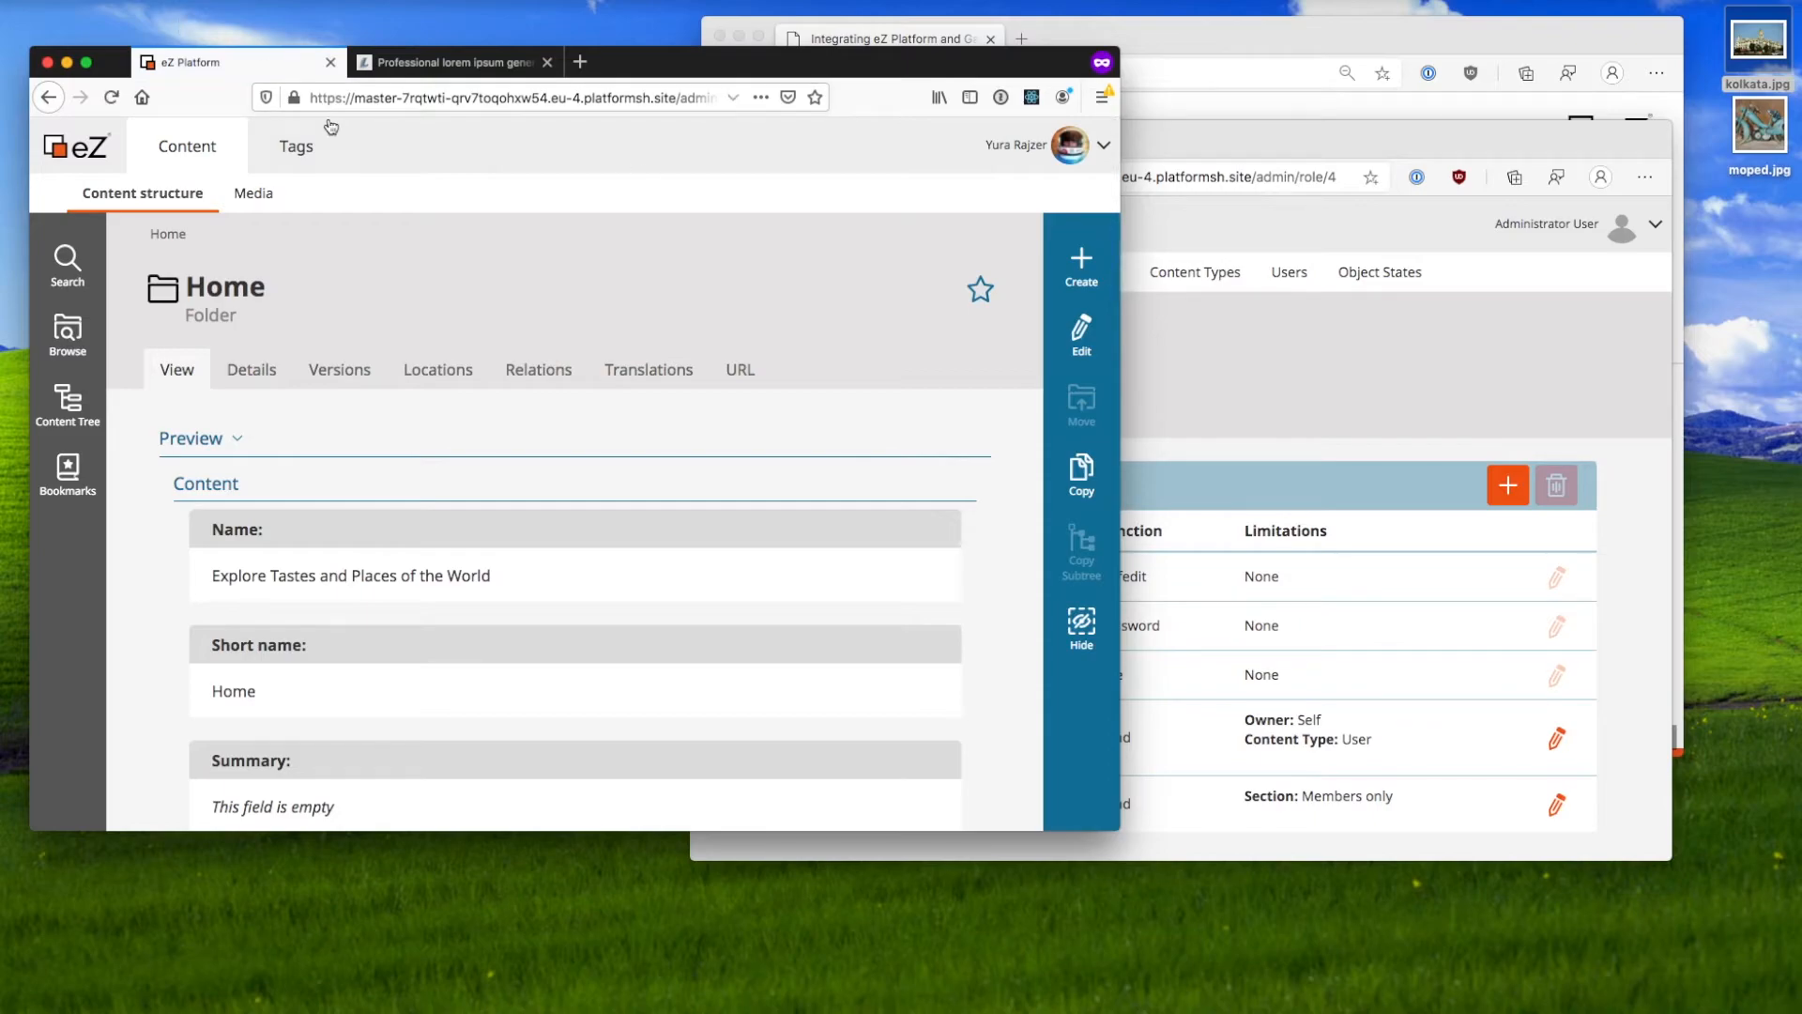
left_click(1220, 357)
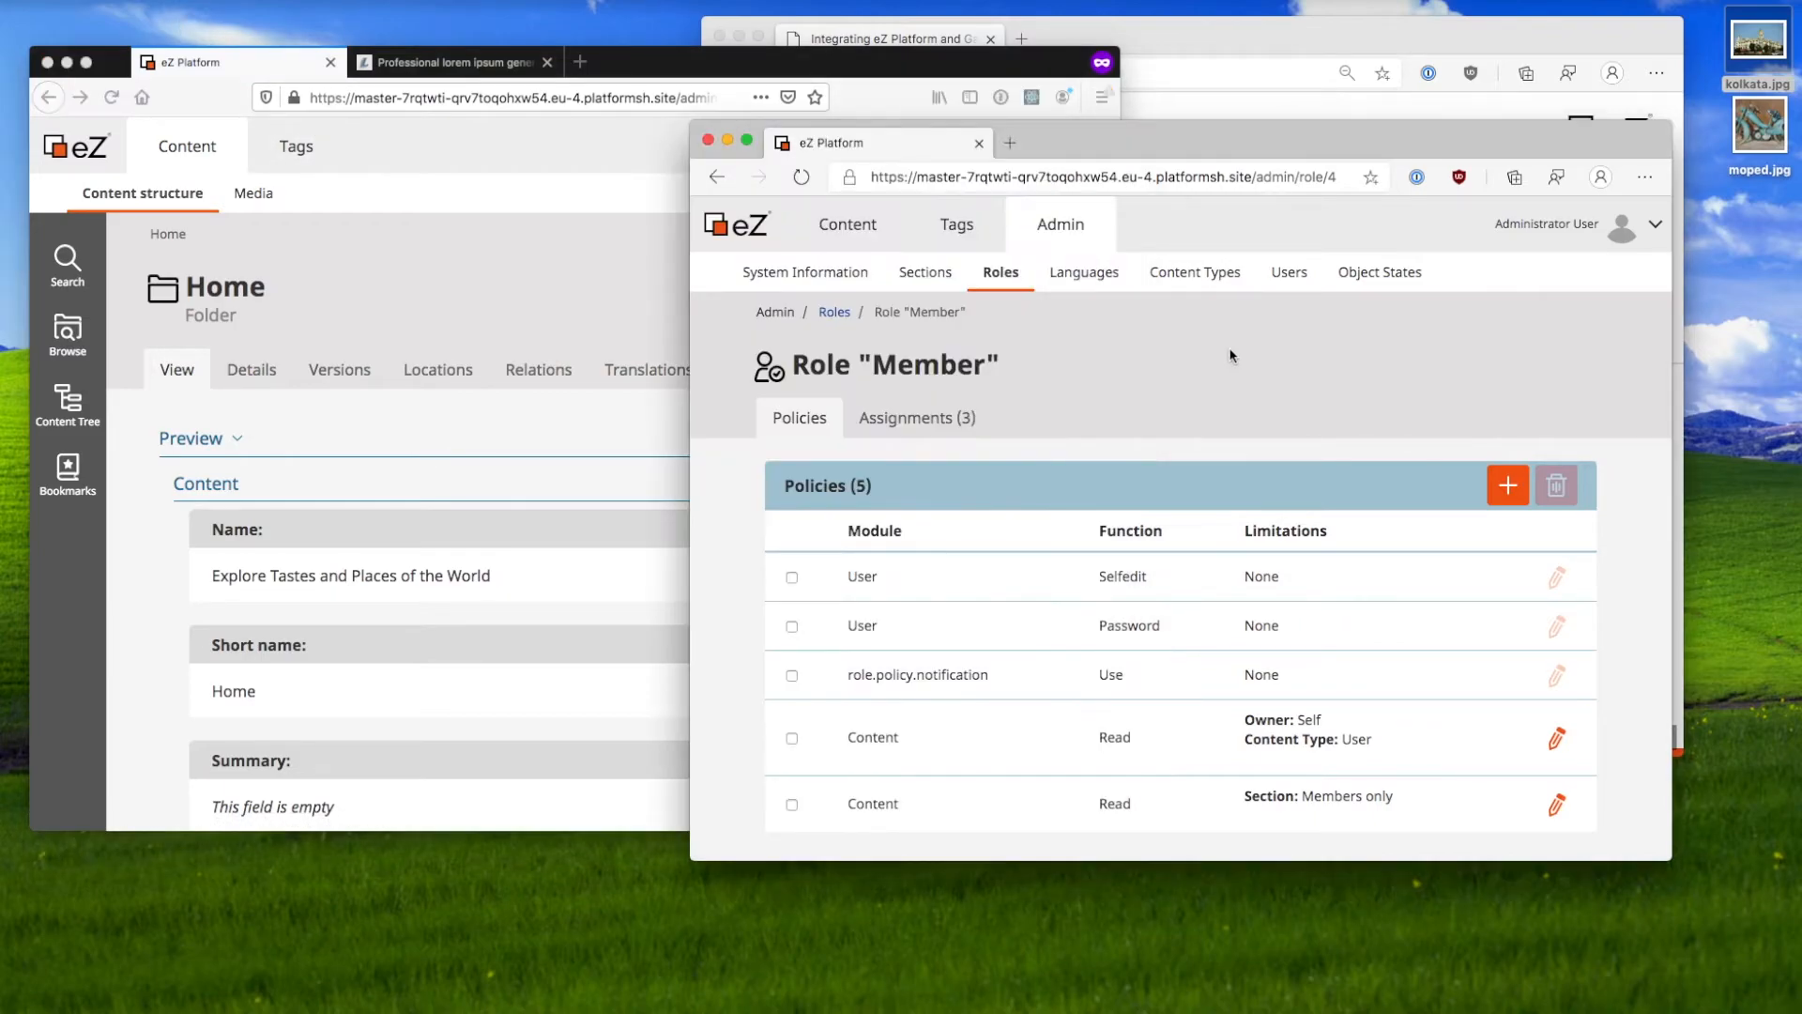
left_click(1211, 270)
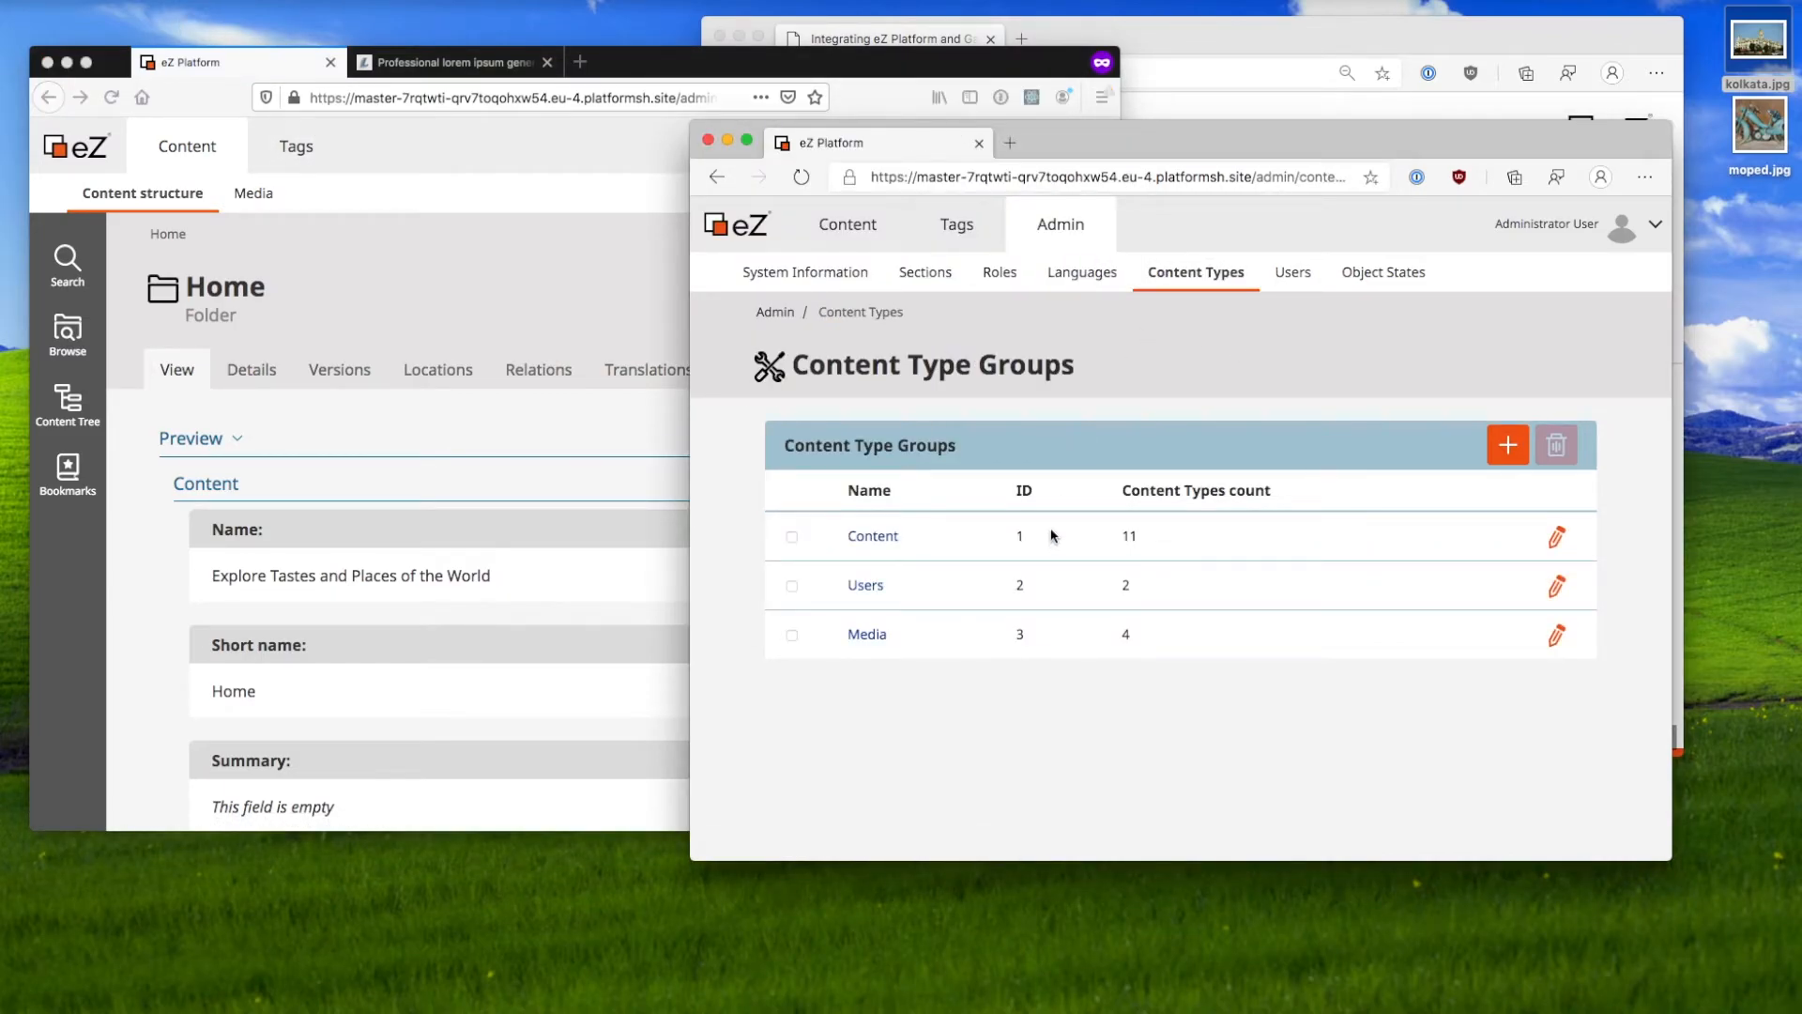
Step: Look at the English country editor user under Users, then show the Roles list
left_click(1298, 286)
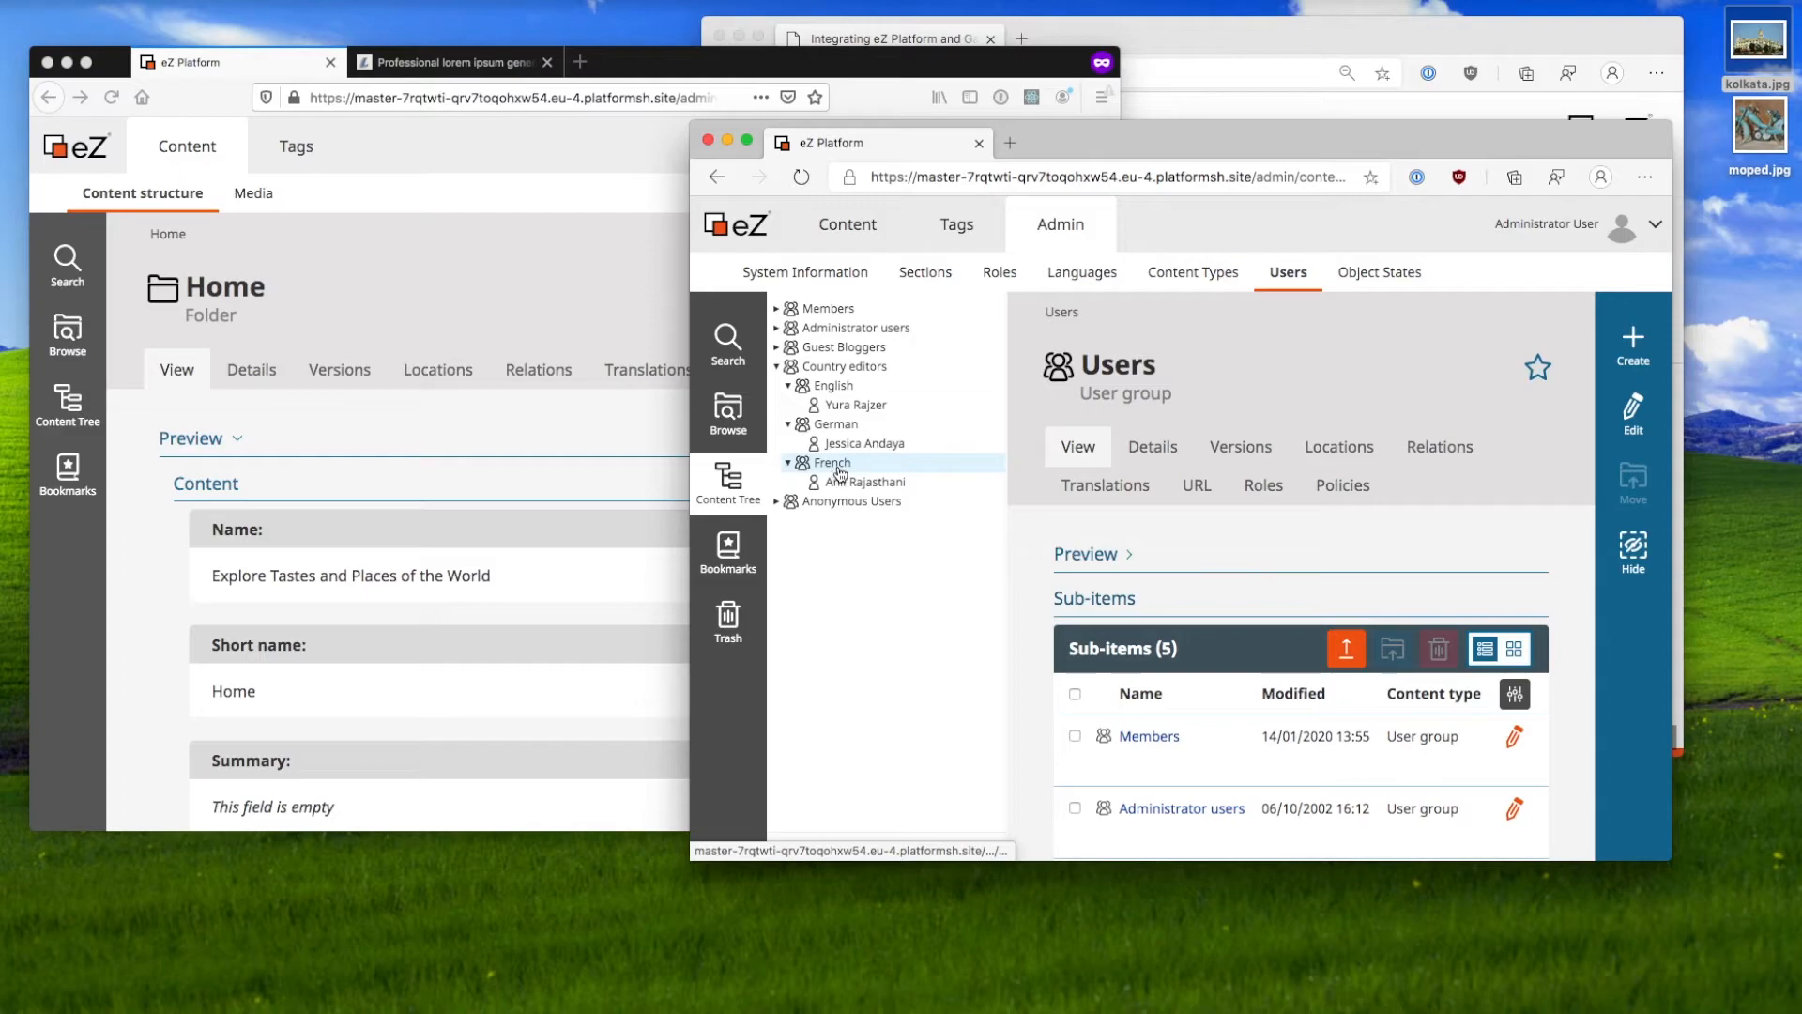
left_click(874, 412)
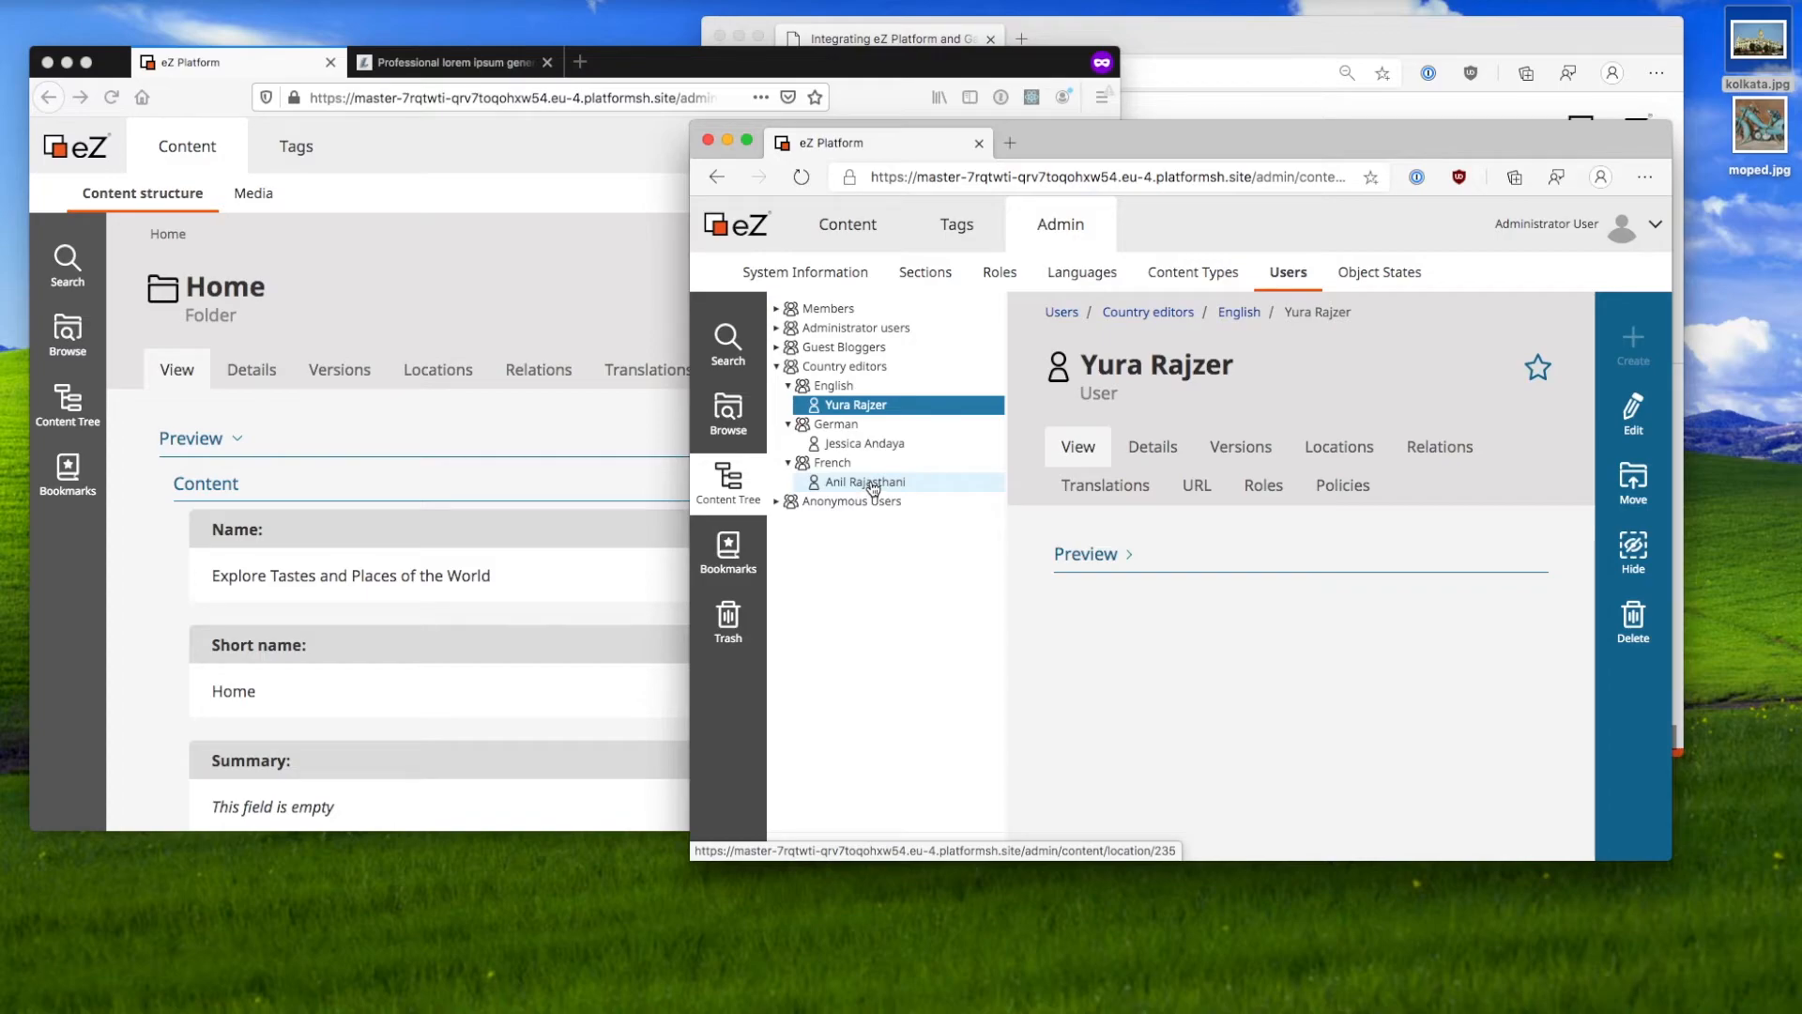
left_click(997, 274)
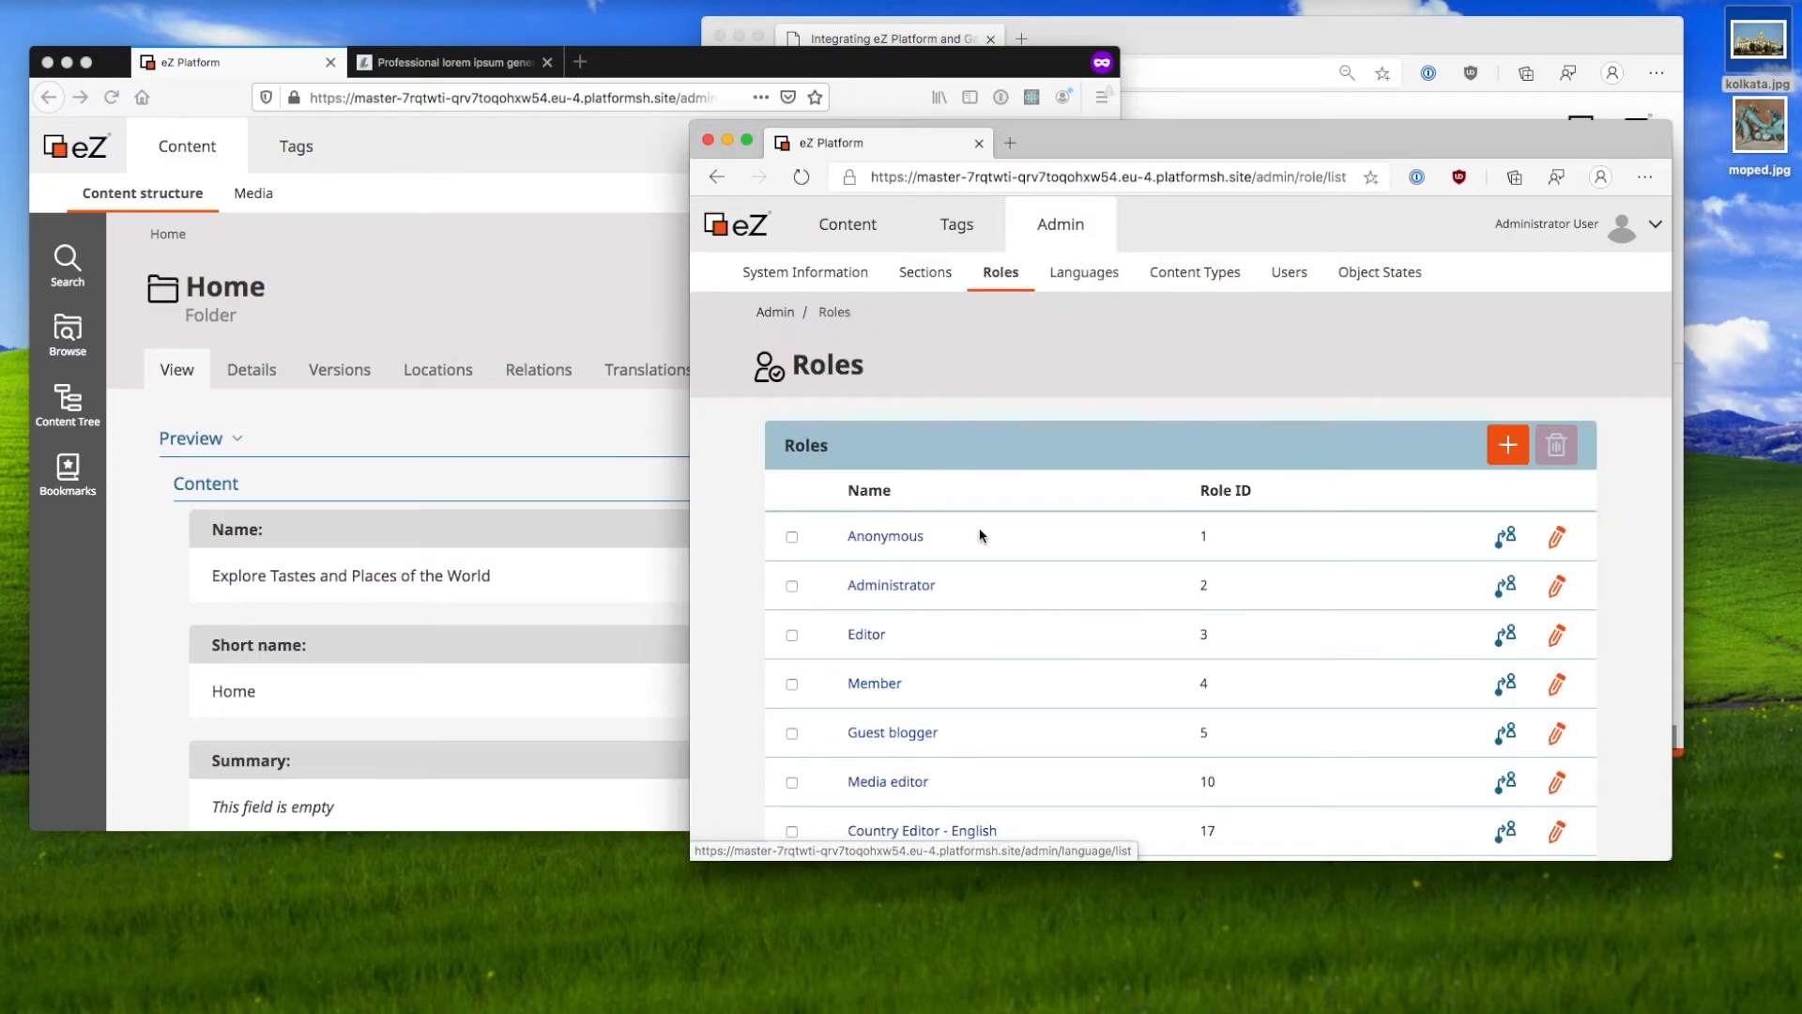
scroll(977, 532, "down", 2)
left_click_drag(1054, 724, 846, 723)
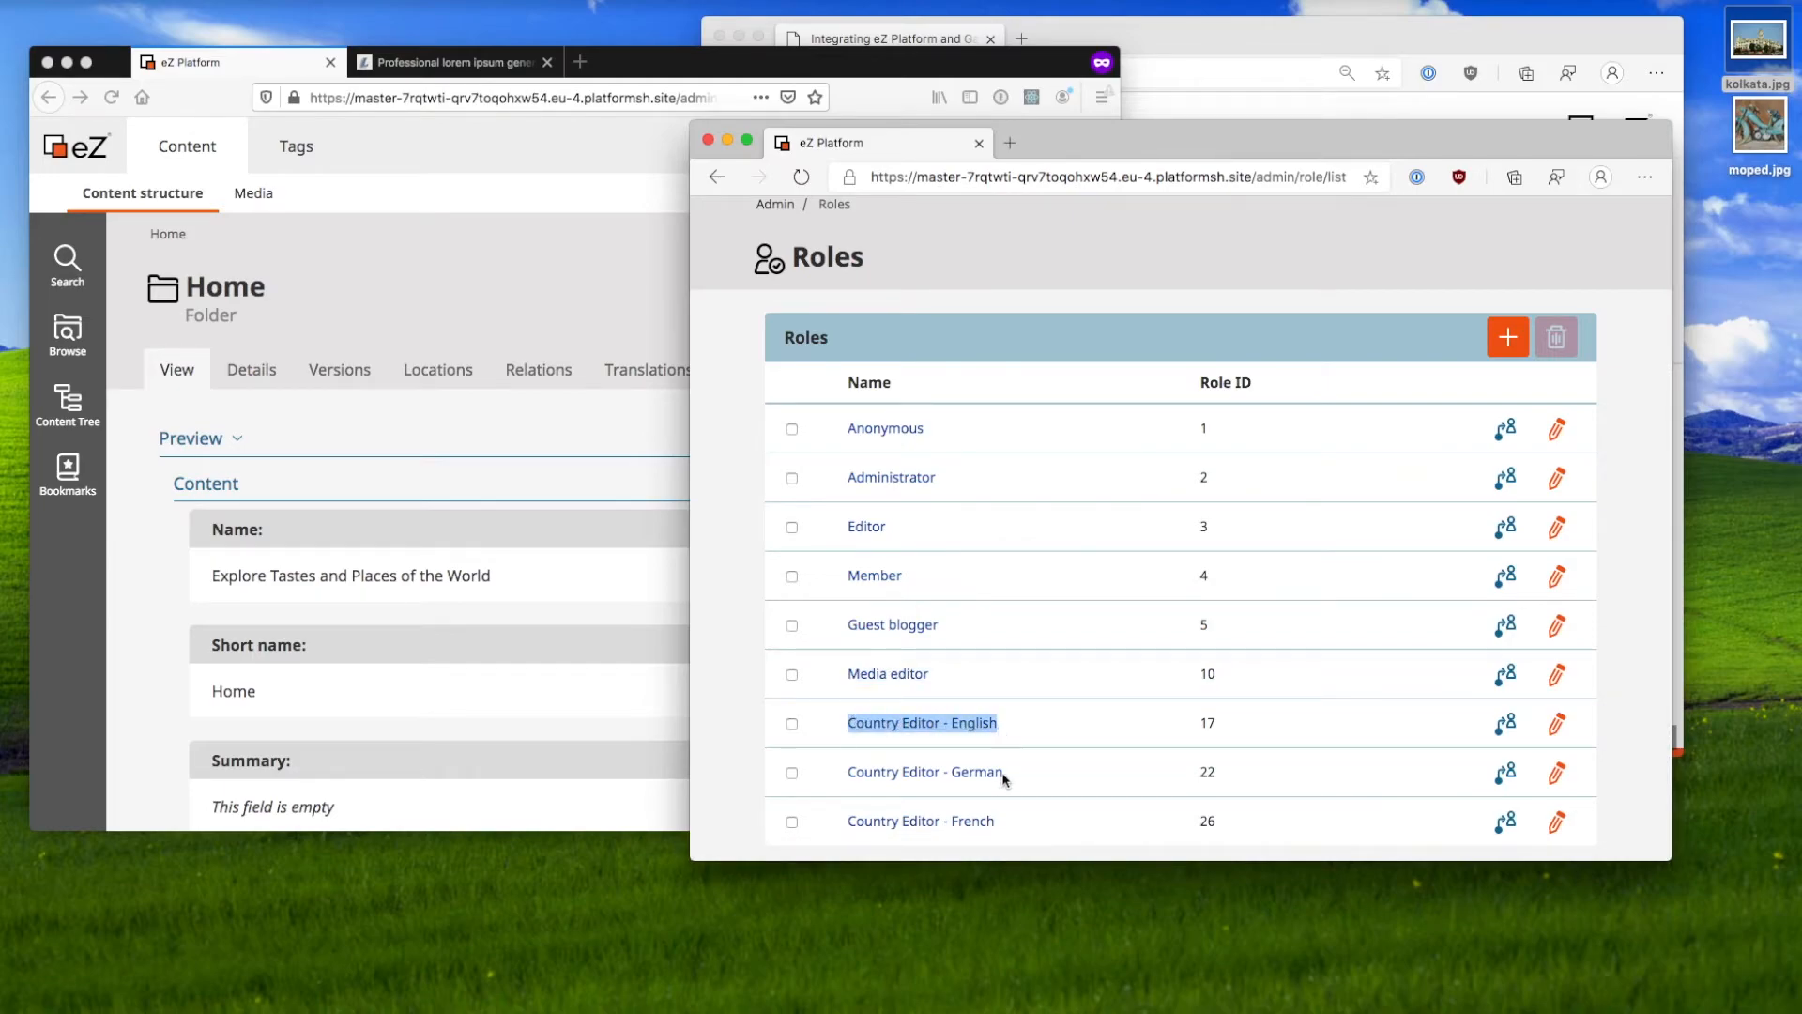
left_click_drag(1007, 818, 881, 819)
left_click(955, 722)
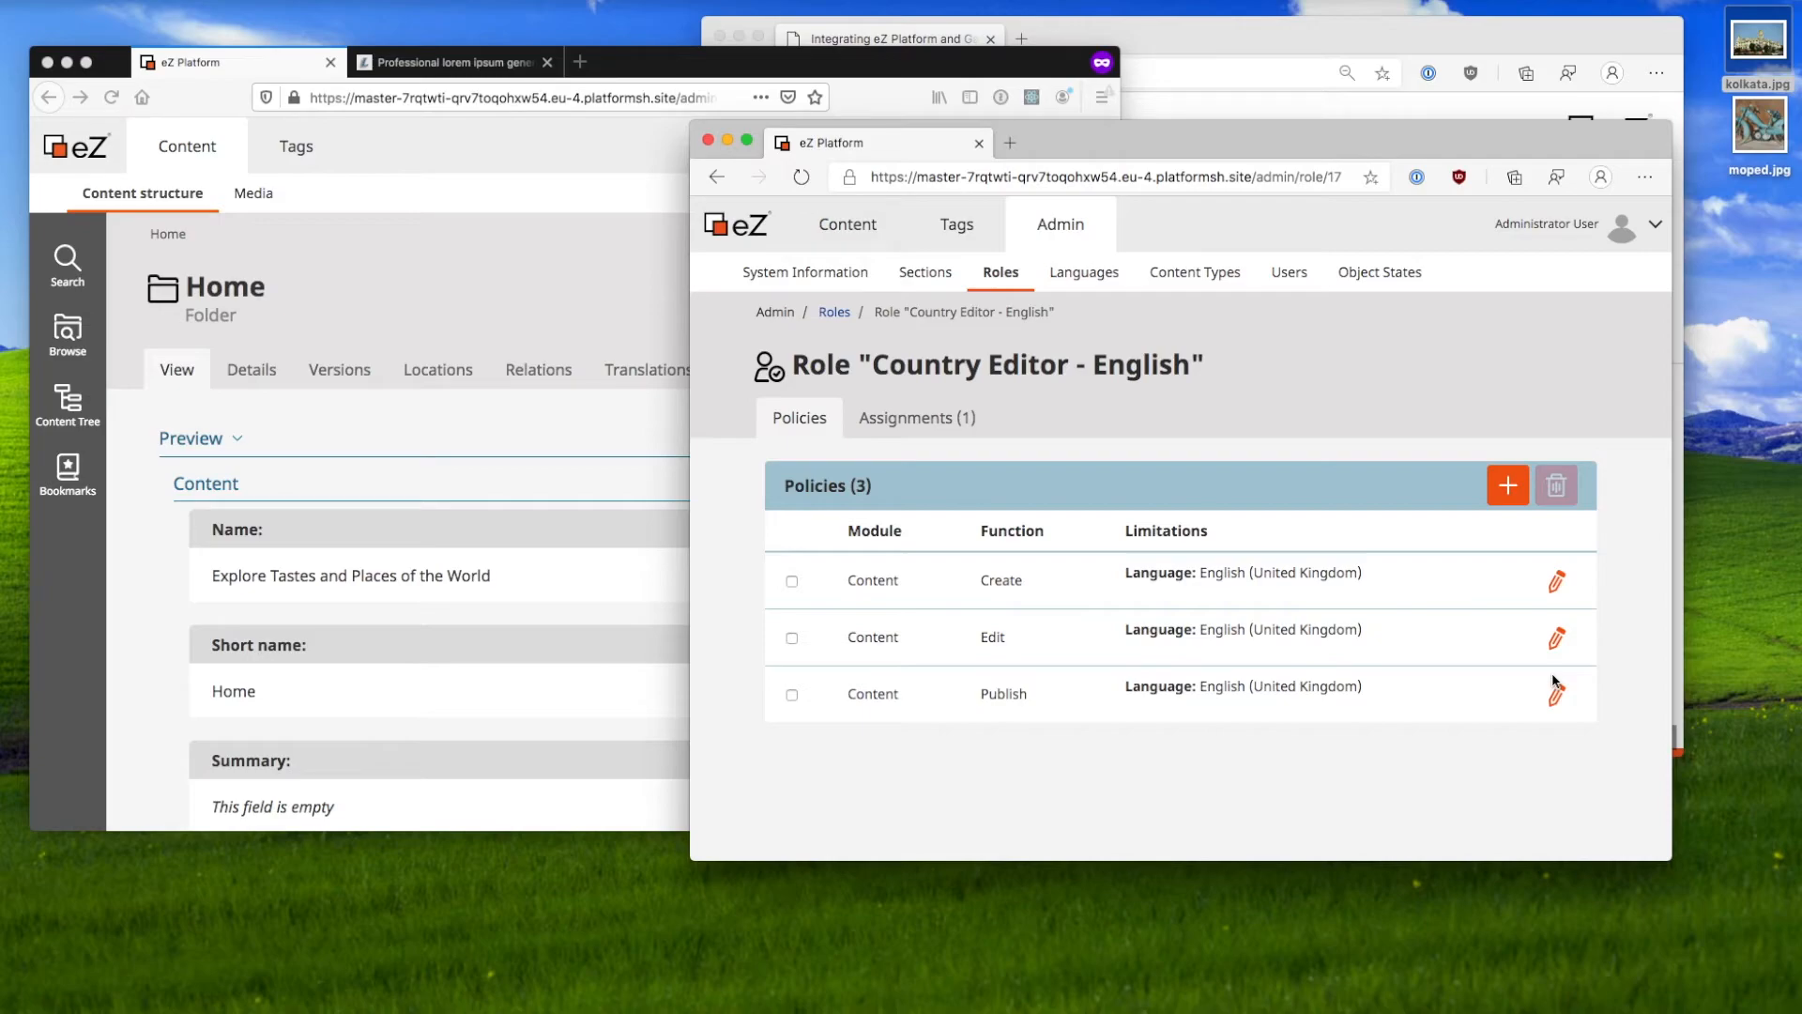
left_click(834, 313)
scroll(922, 555, "down", 2)
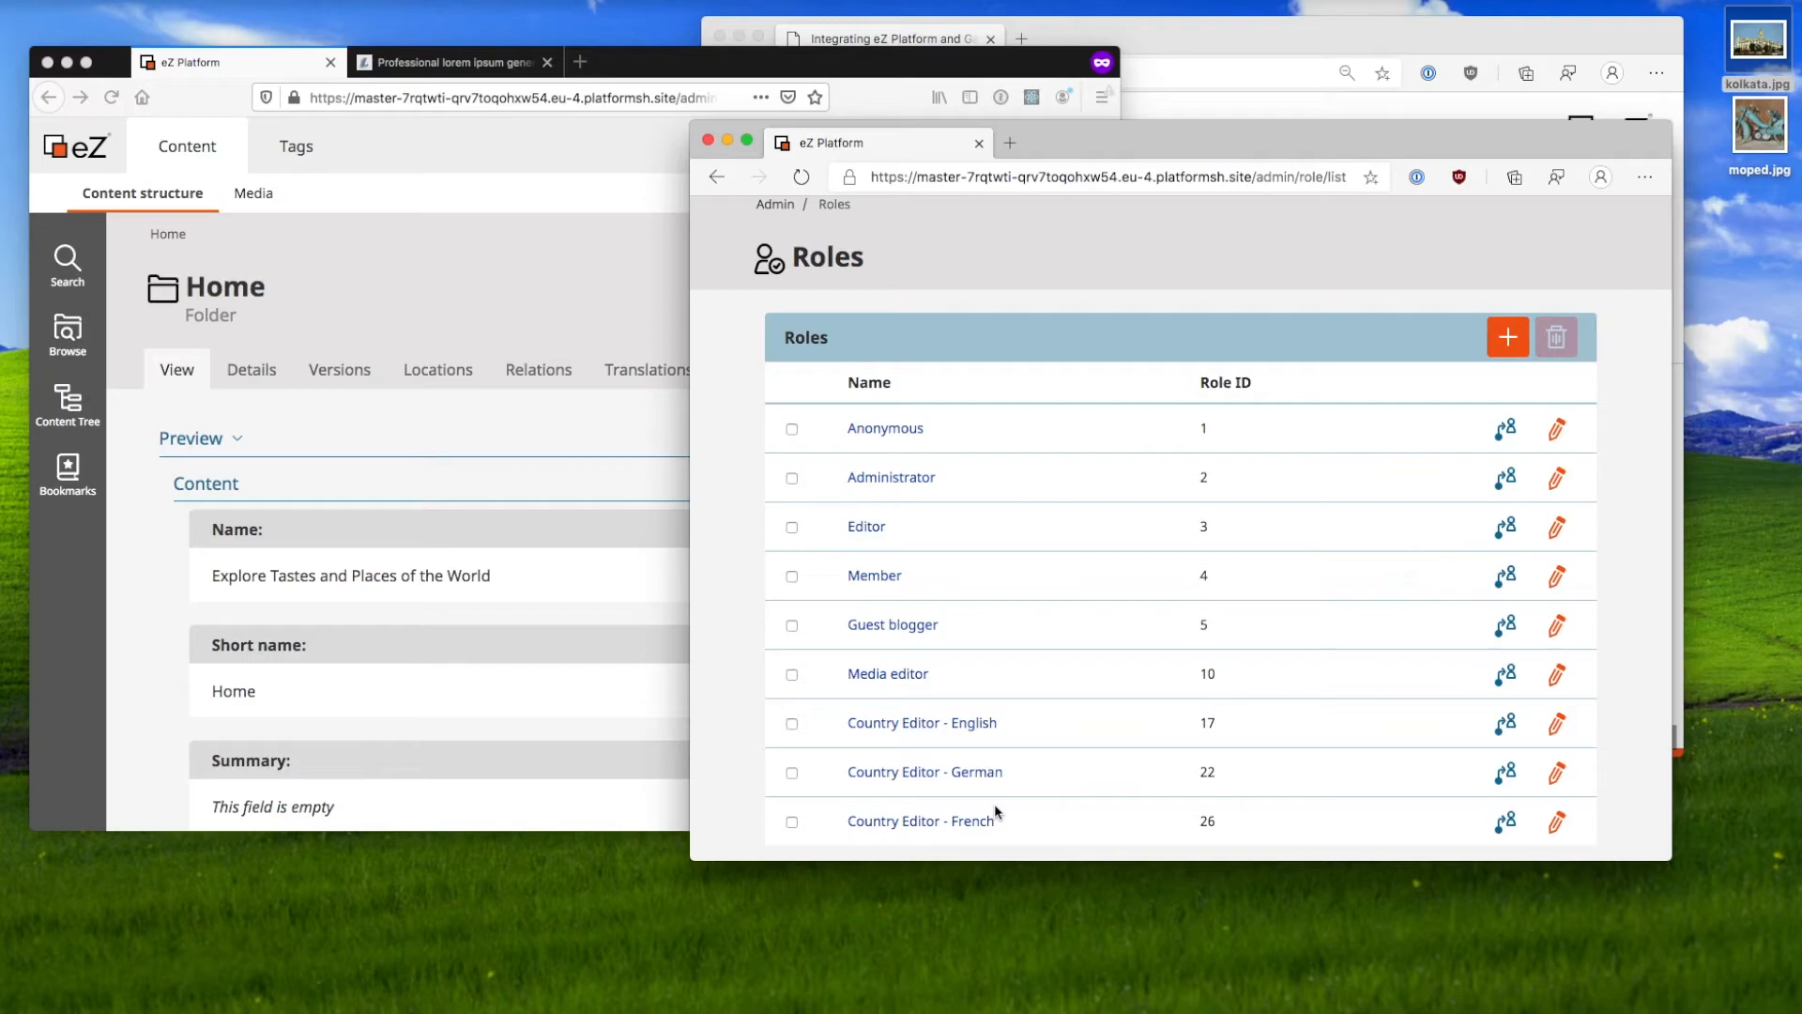
scroll(994, 804, "up", 3)
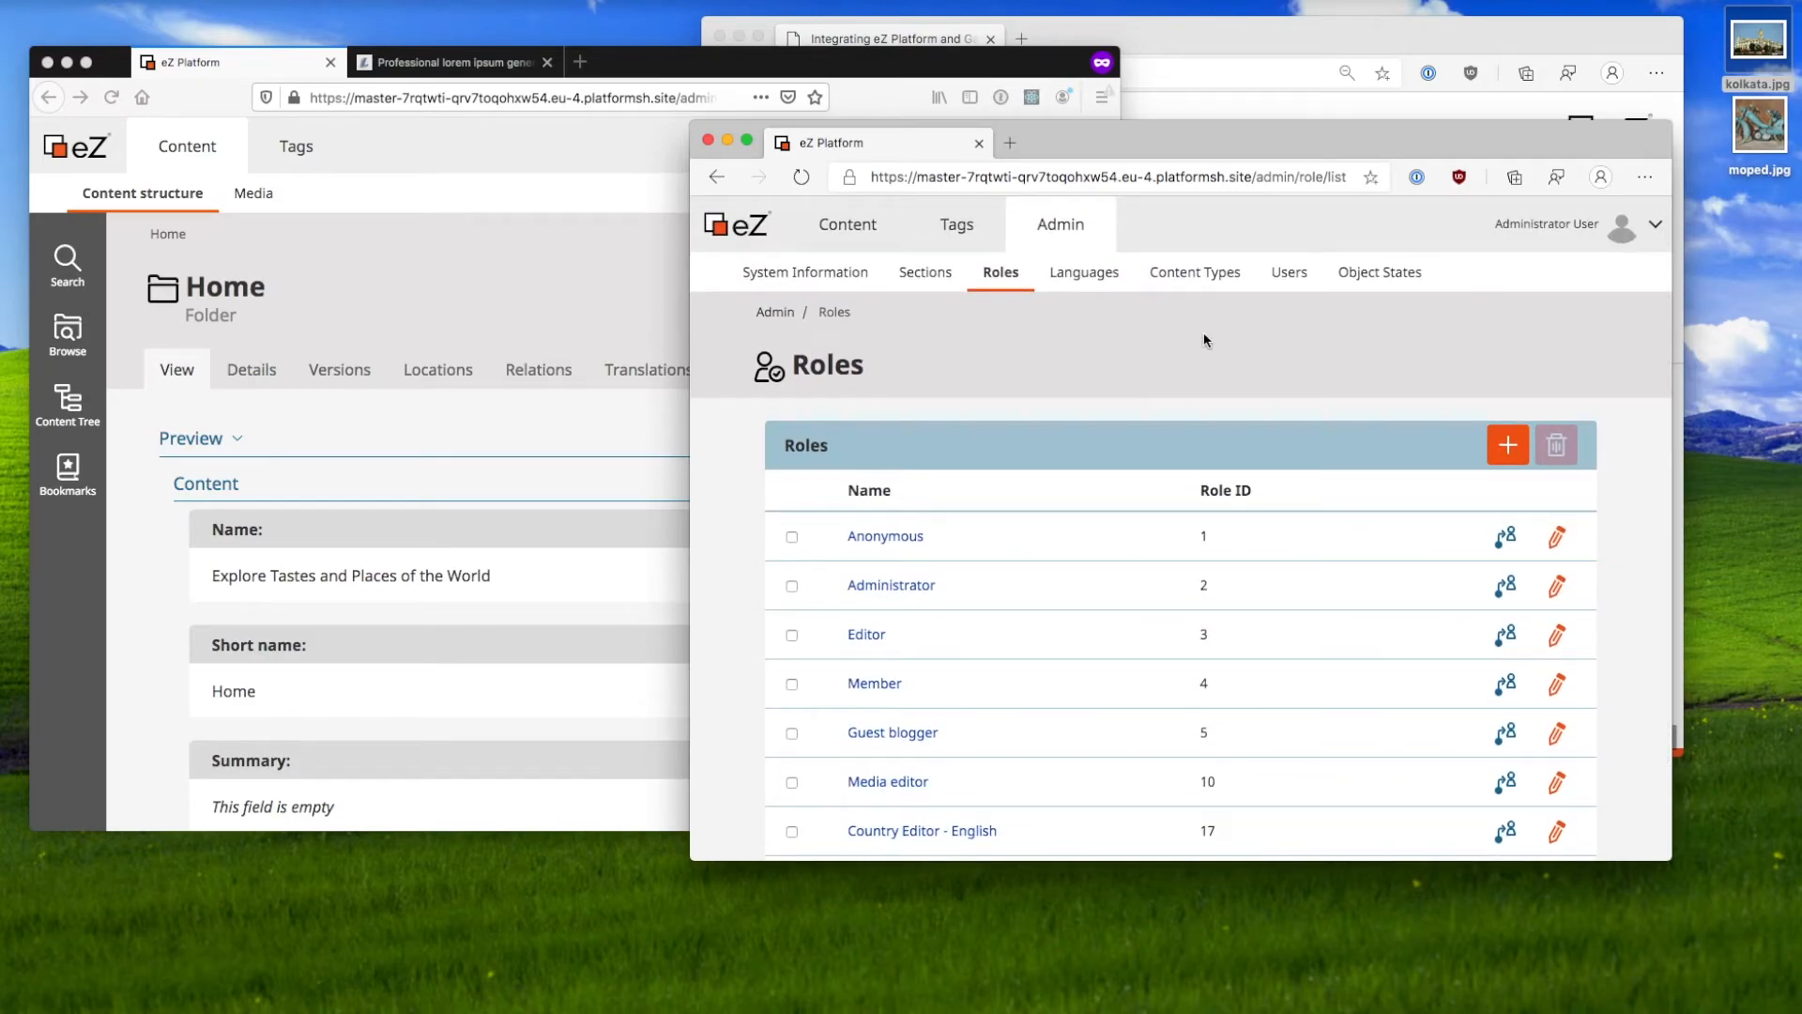
Step: Open the user in Country editors > English and show its single main location
left_click(1292, 274)
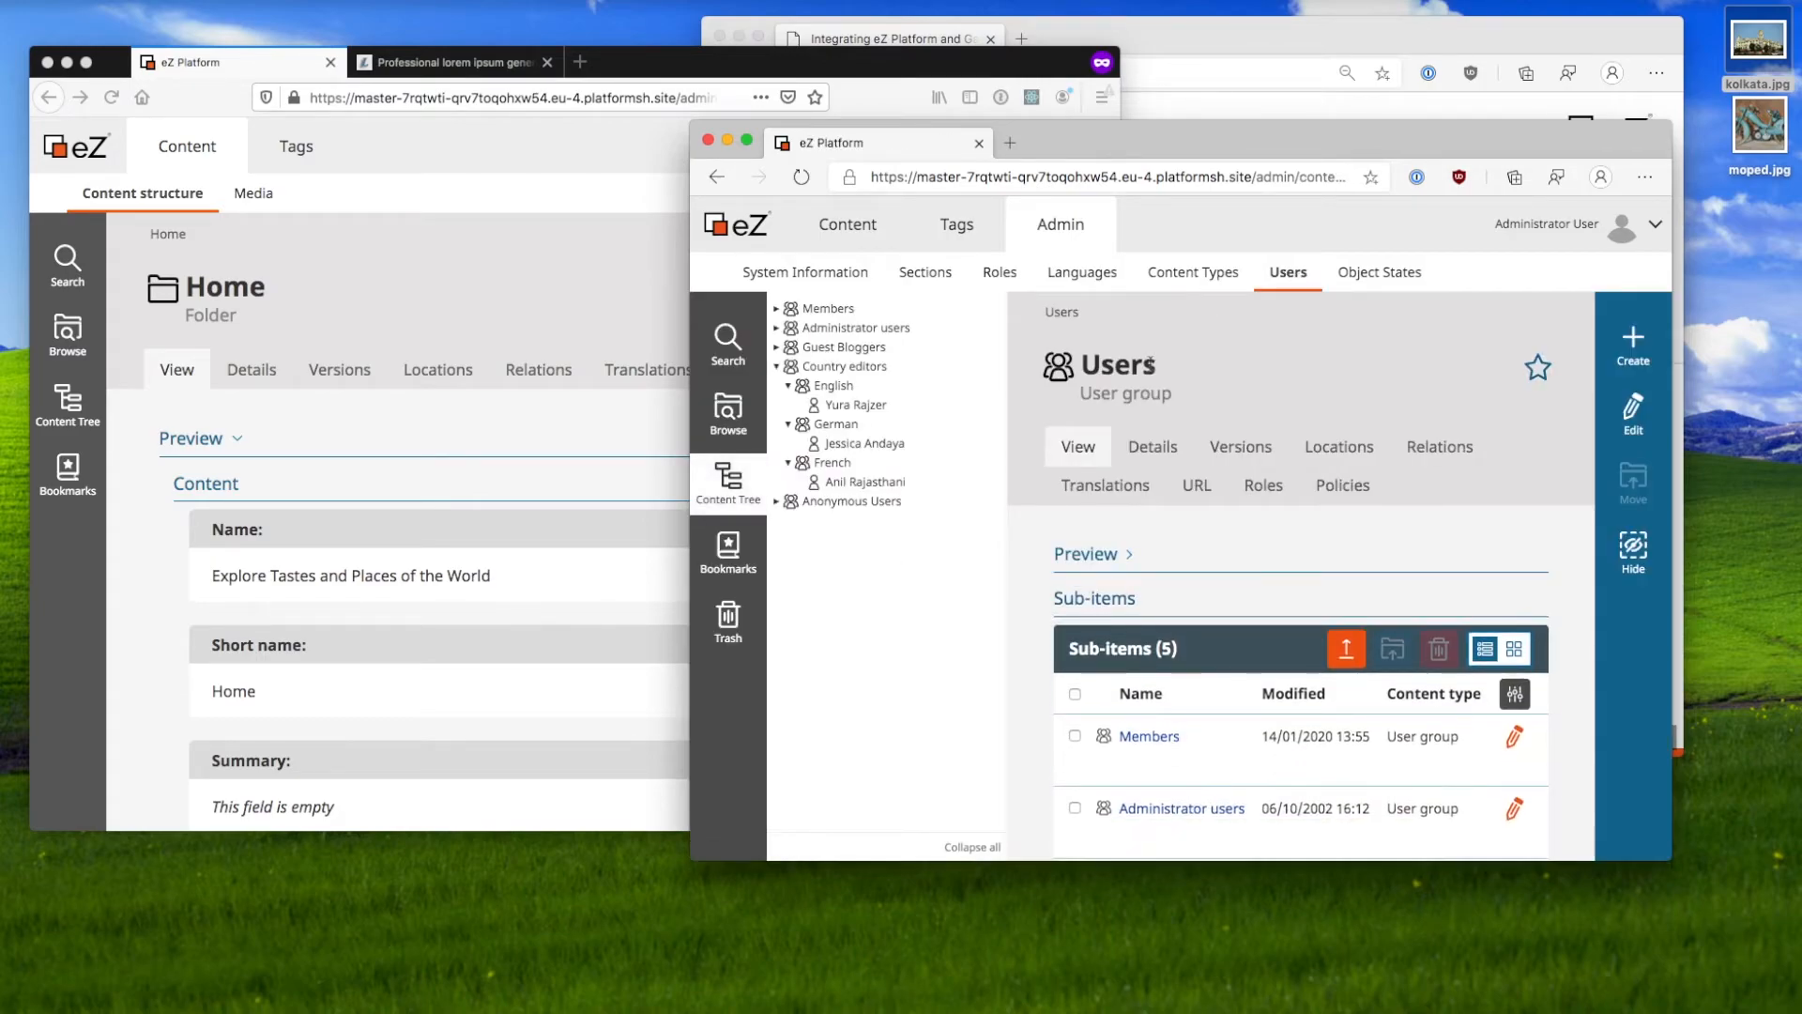
left_click(883, 392)
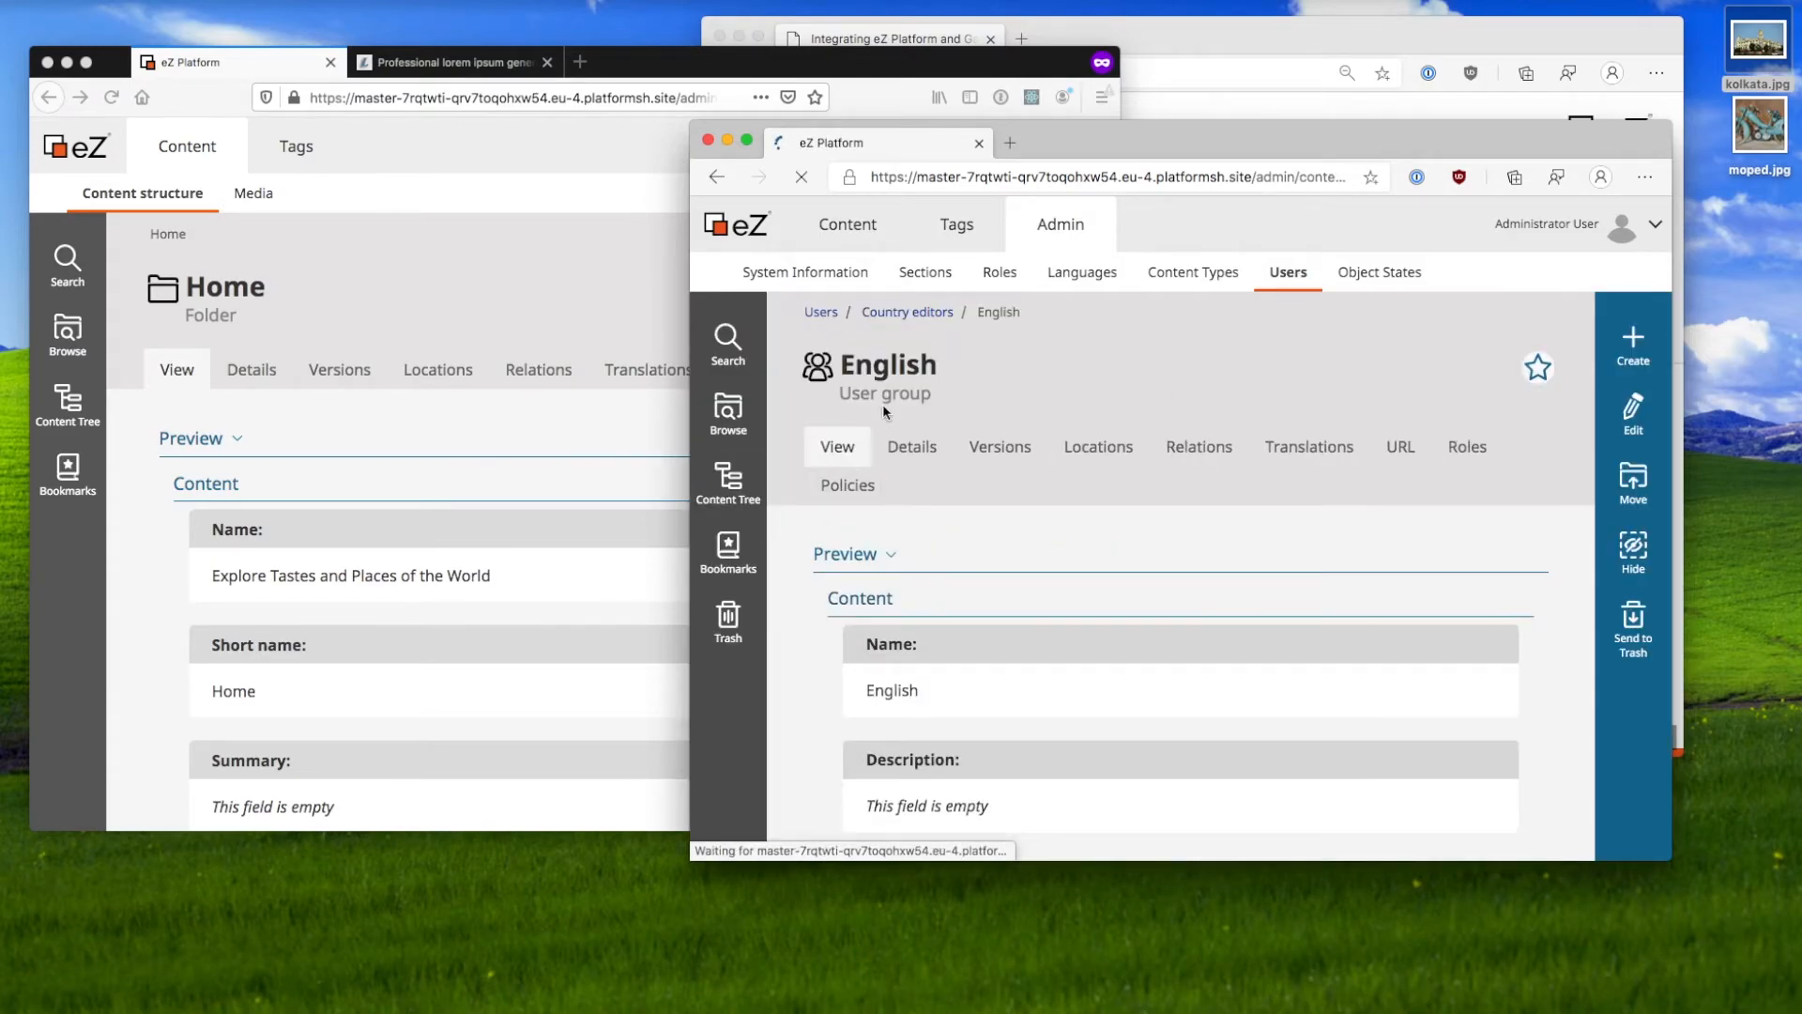
left_click(882, 405)
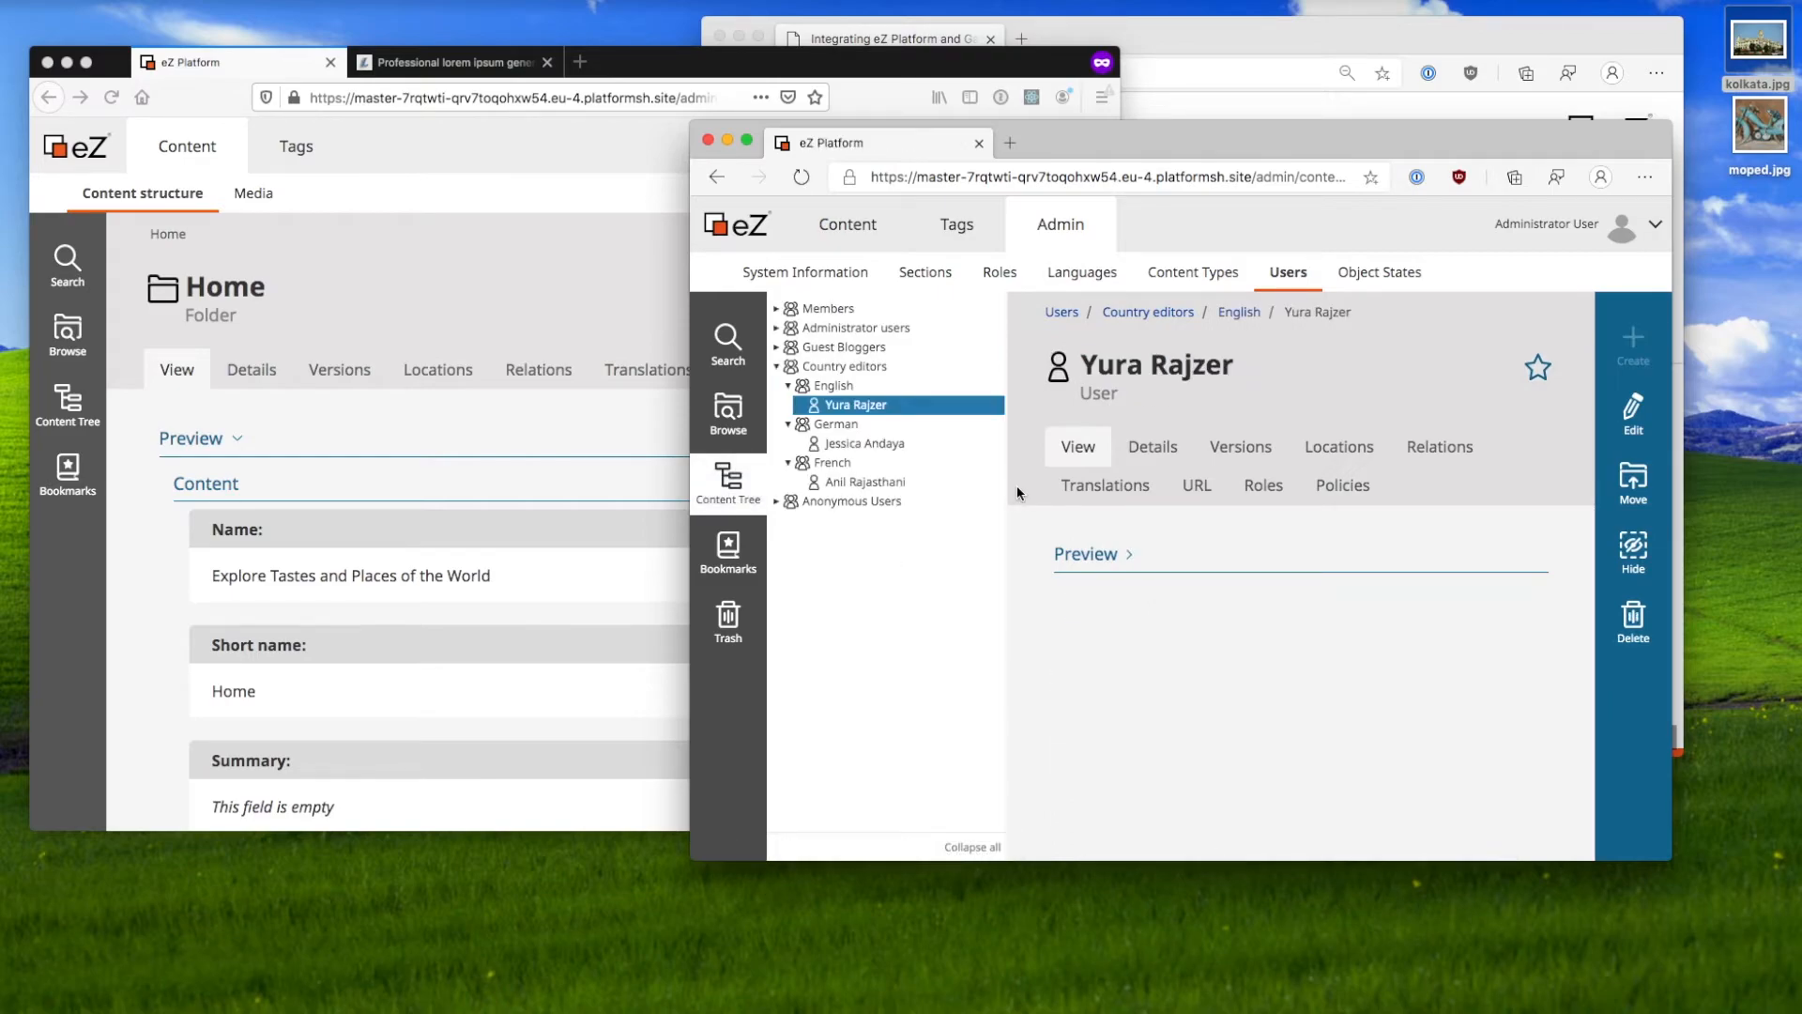
left_click(1128, 557)
left_click(1129, 559)
left_click(1361, 453)
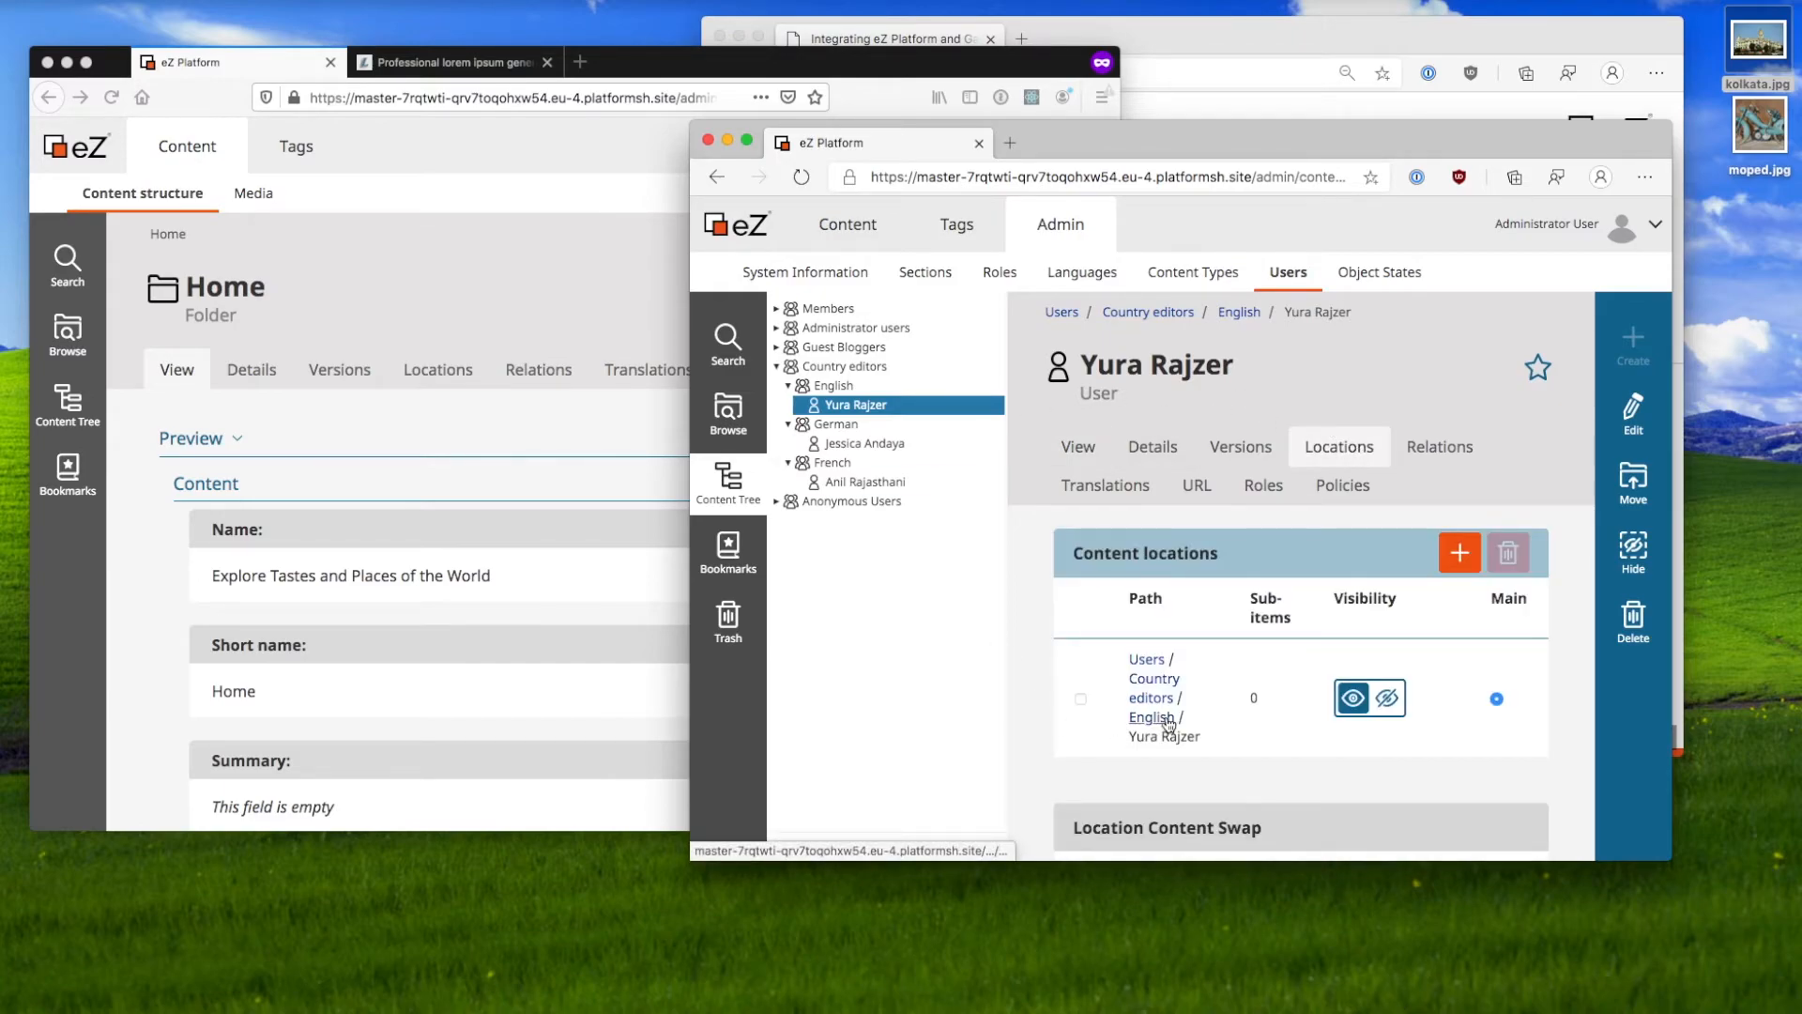
scroll(1165, 716, "down", 2)
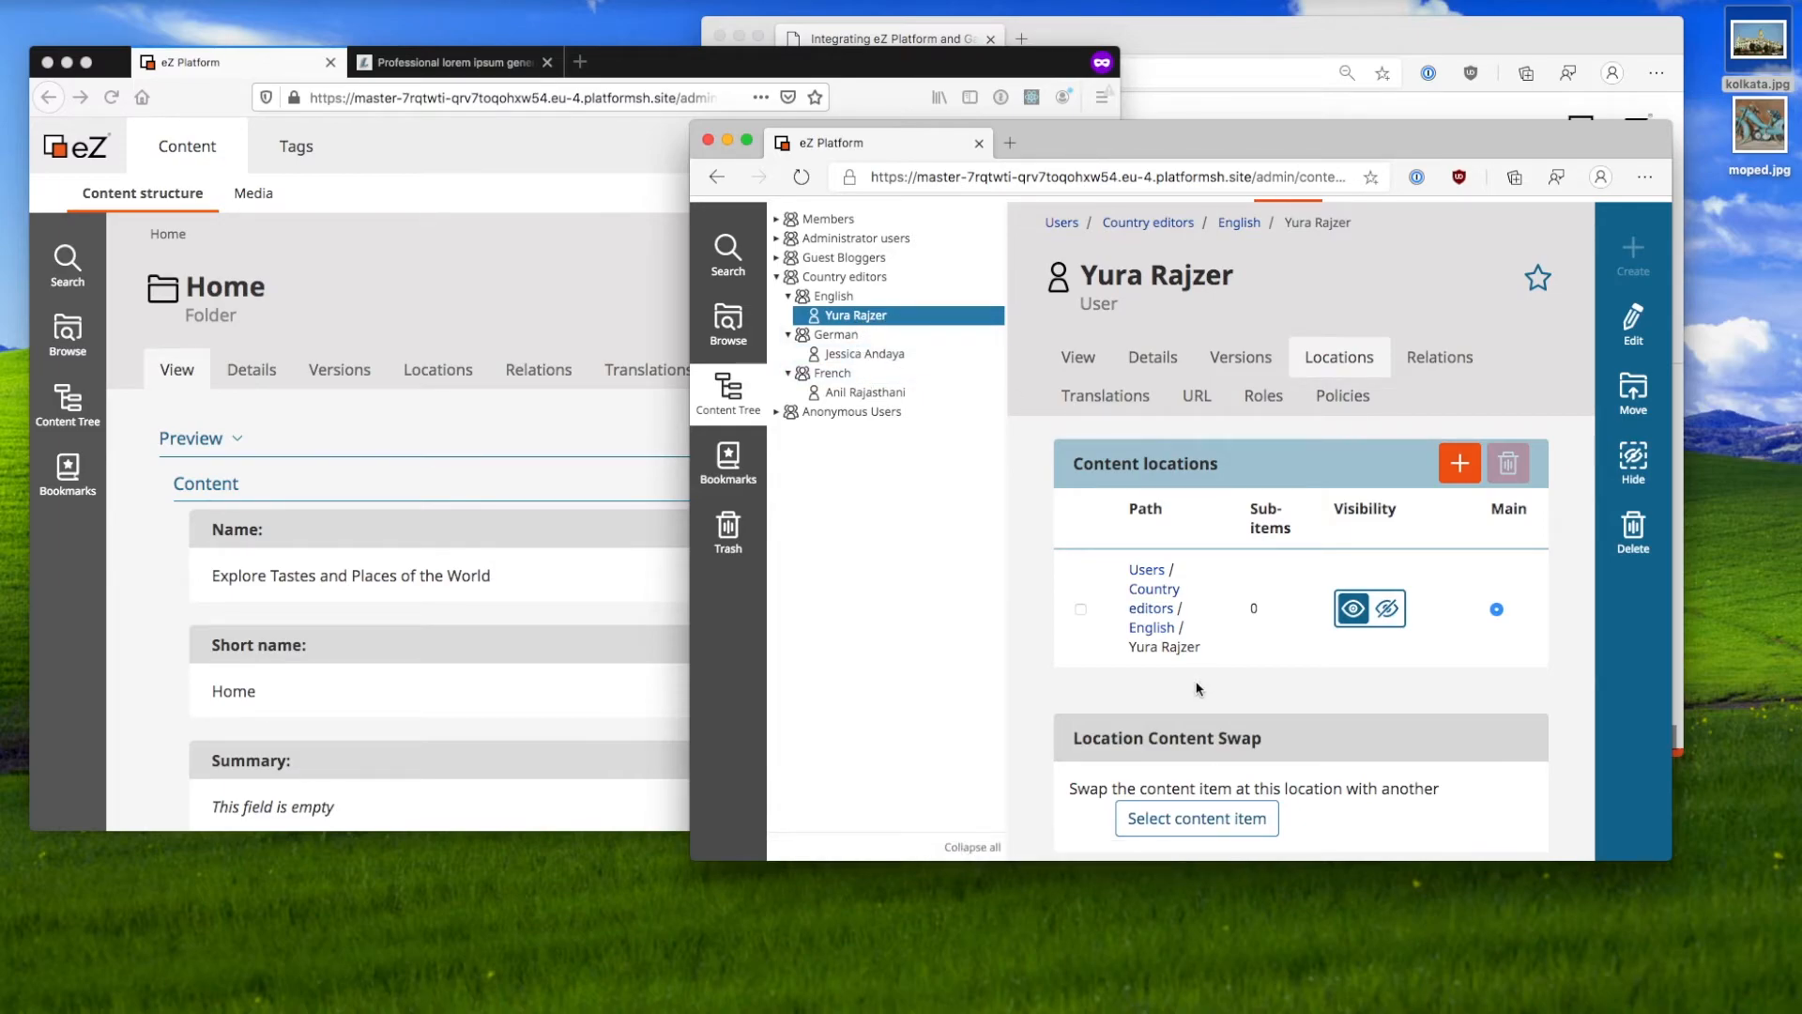
Step: Search 'fre' and add Users / Country editors / French as the English editor's second location
left_click(1455, 460)
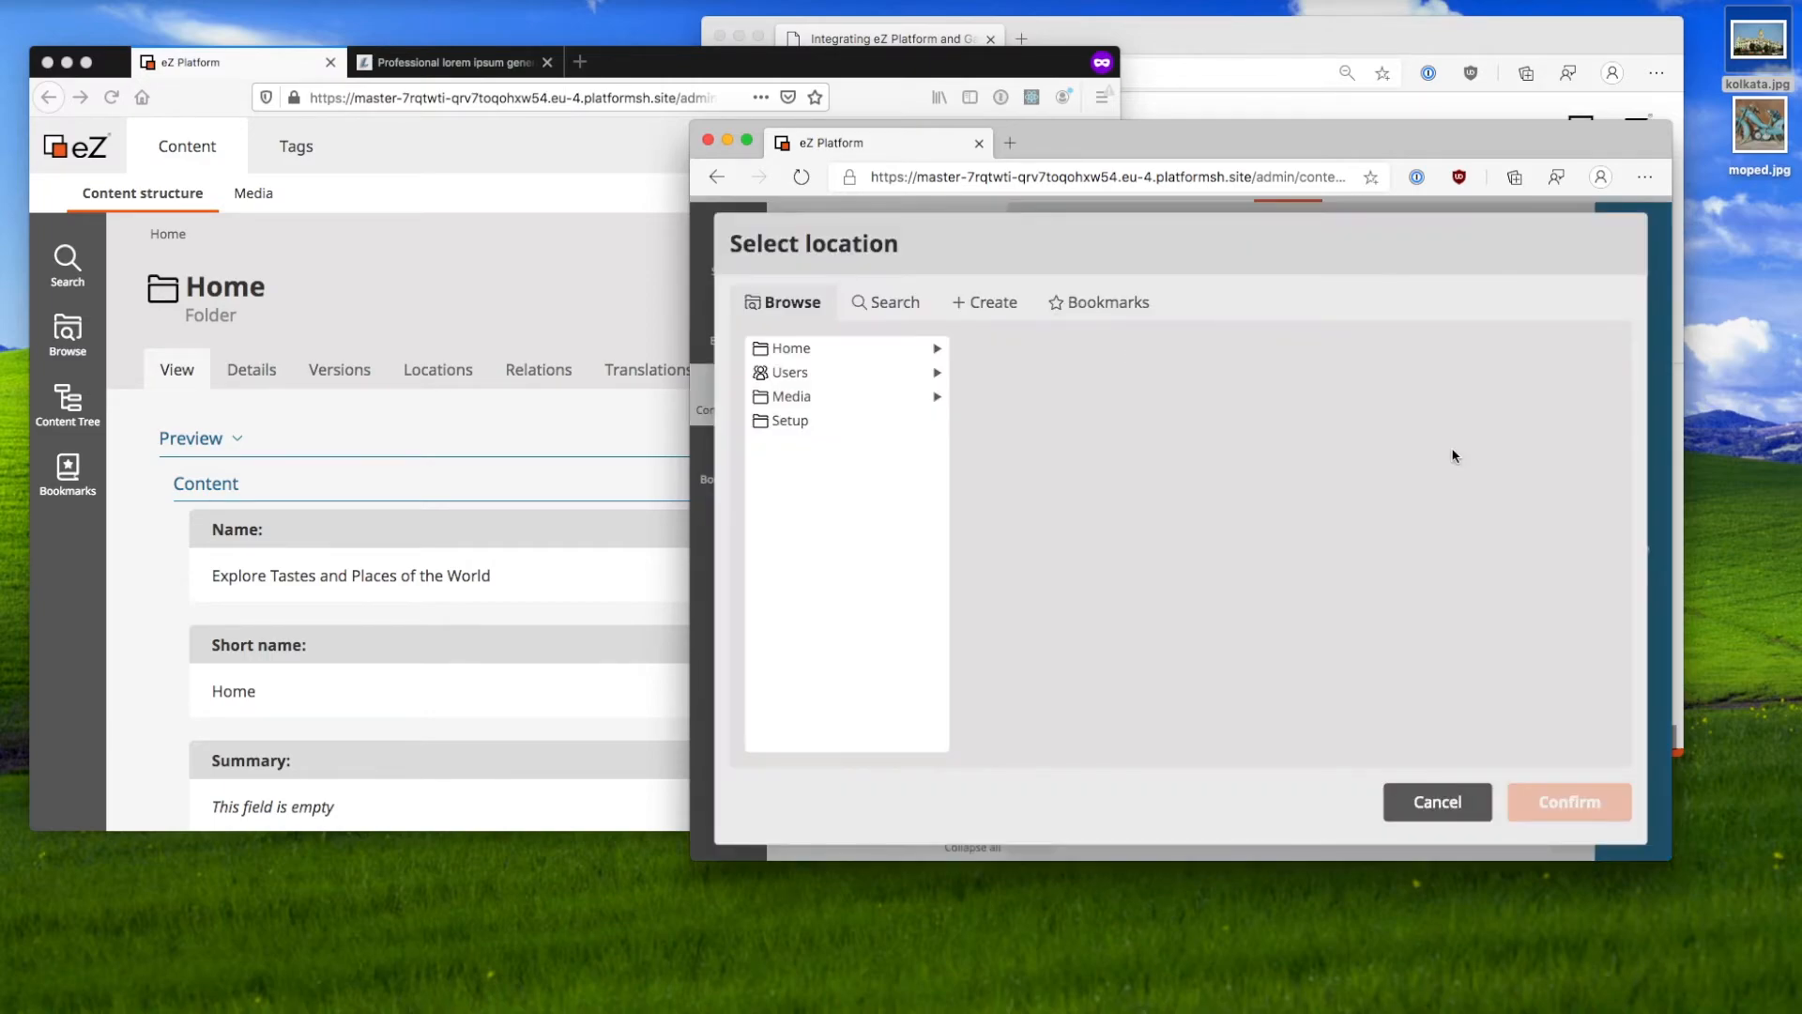
left_click(887, 302)
left_click(896, 403)
type("french")
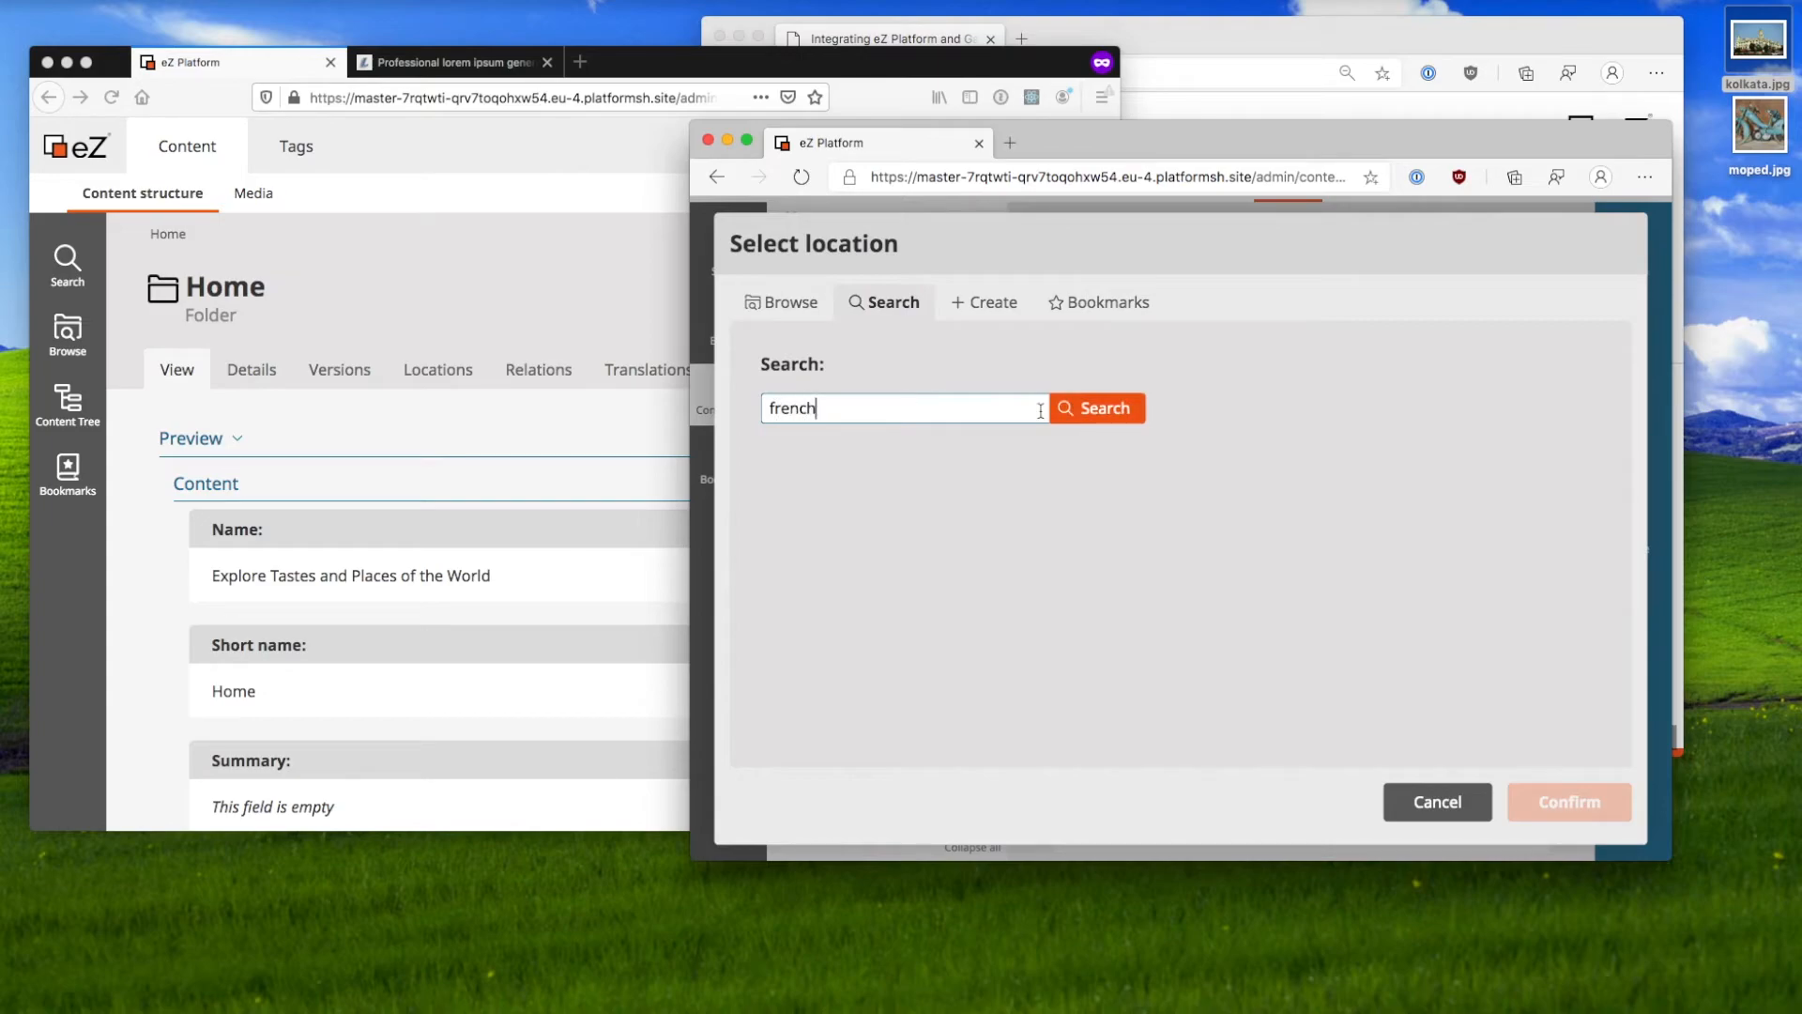
left_click(1105, 409)
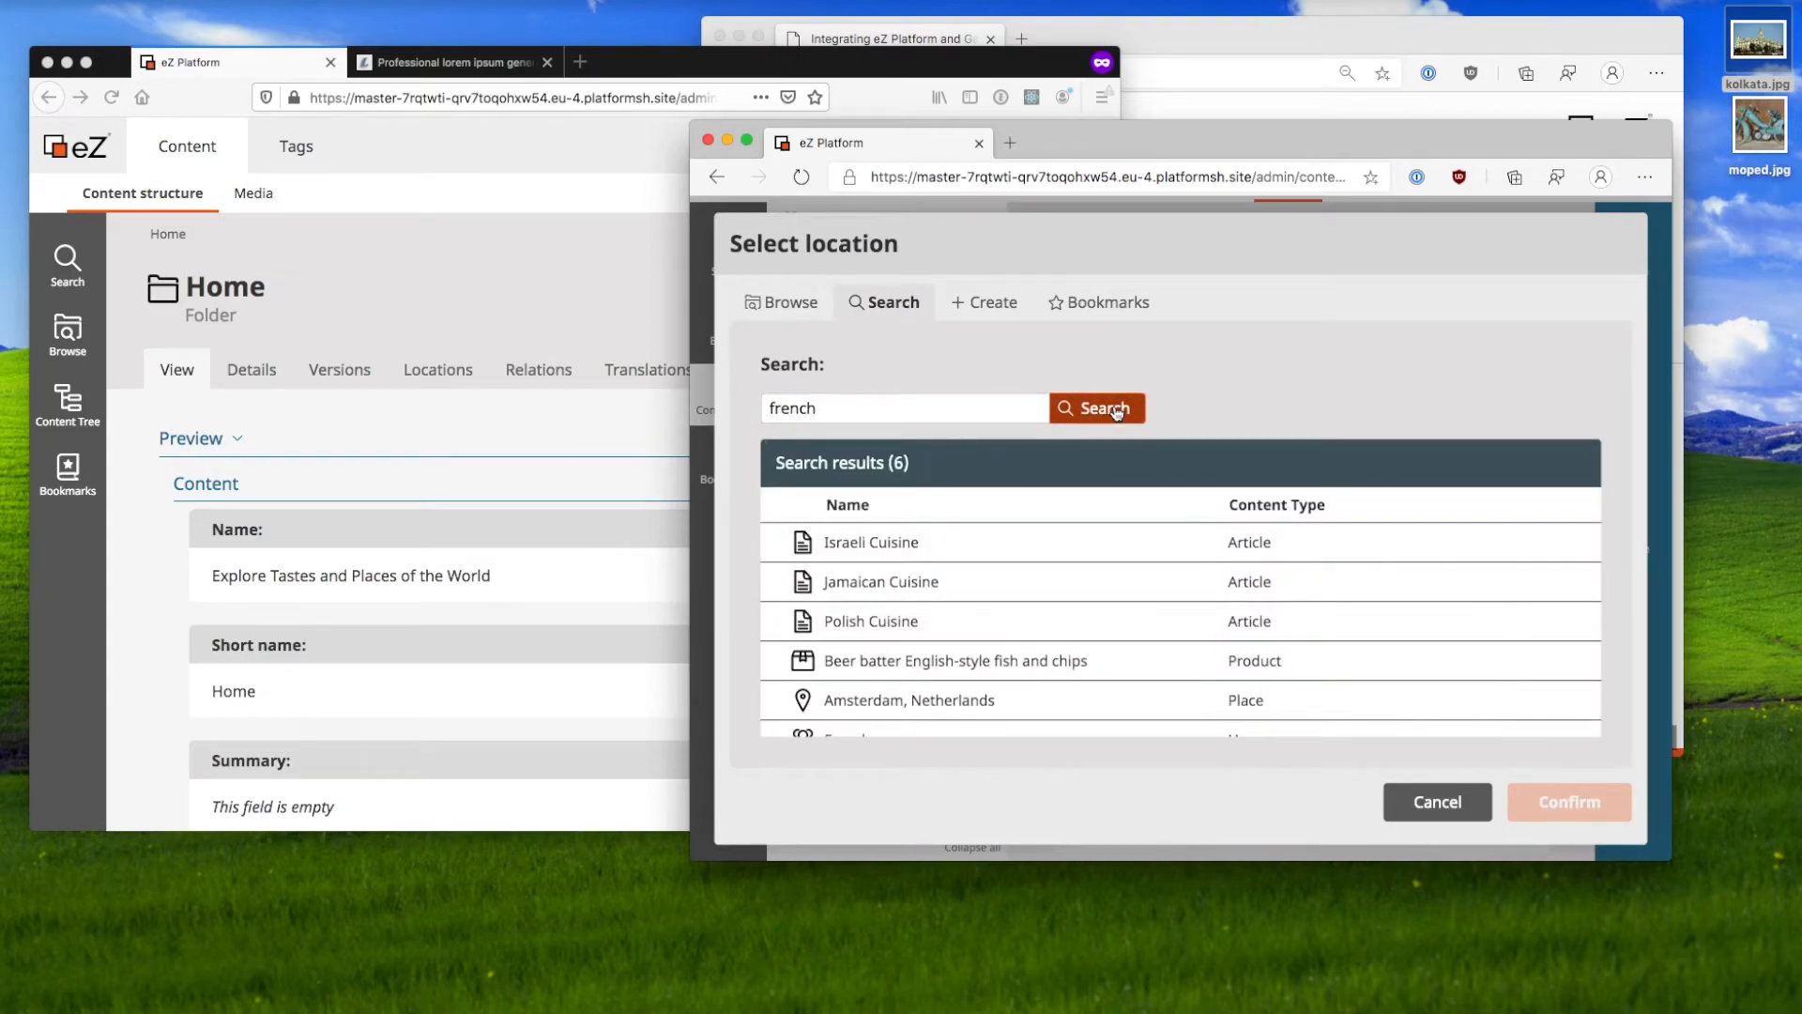
scroll(911, 657, "down", 1)
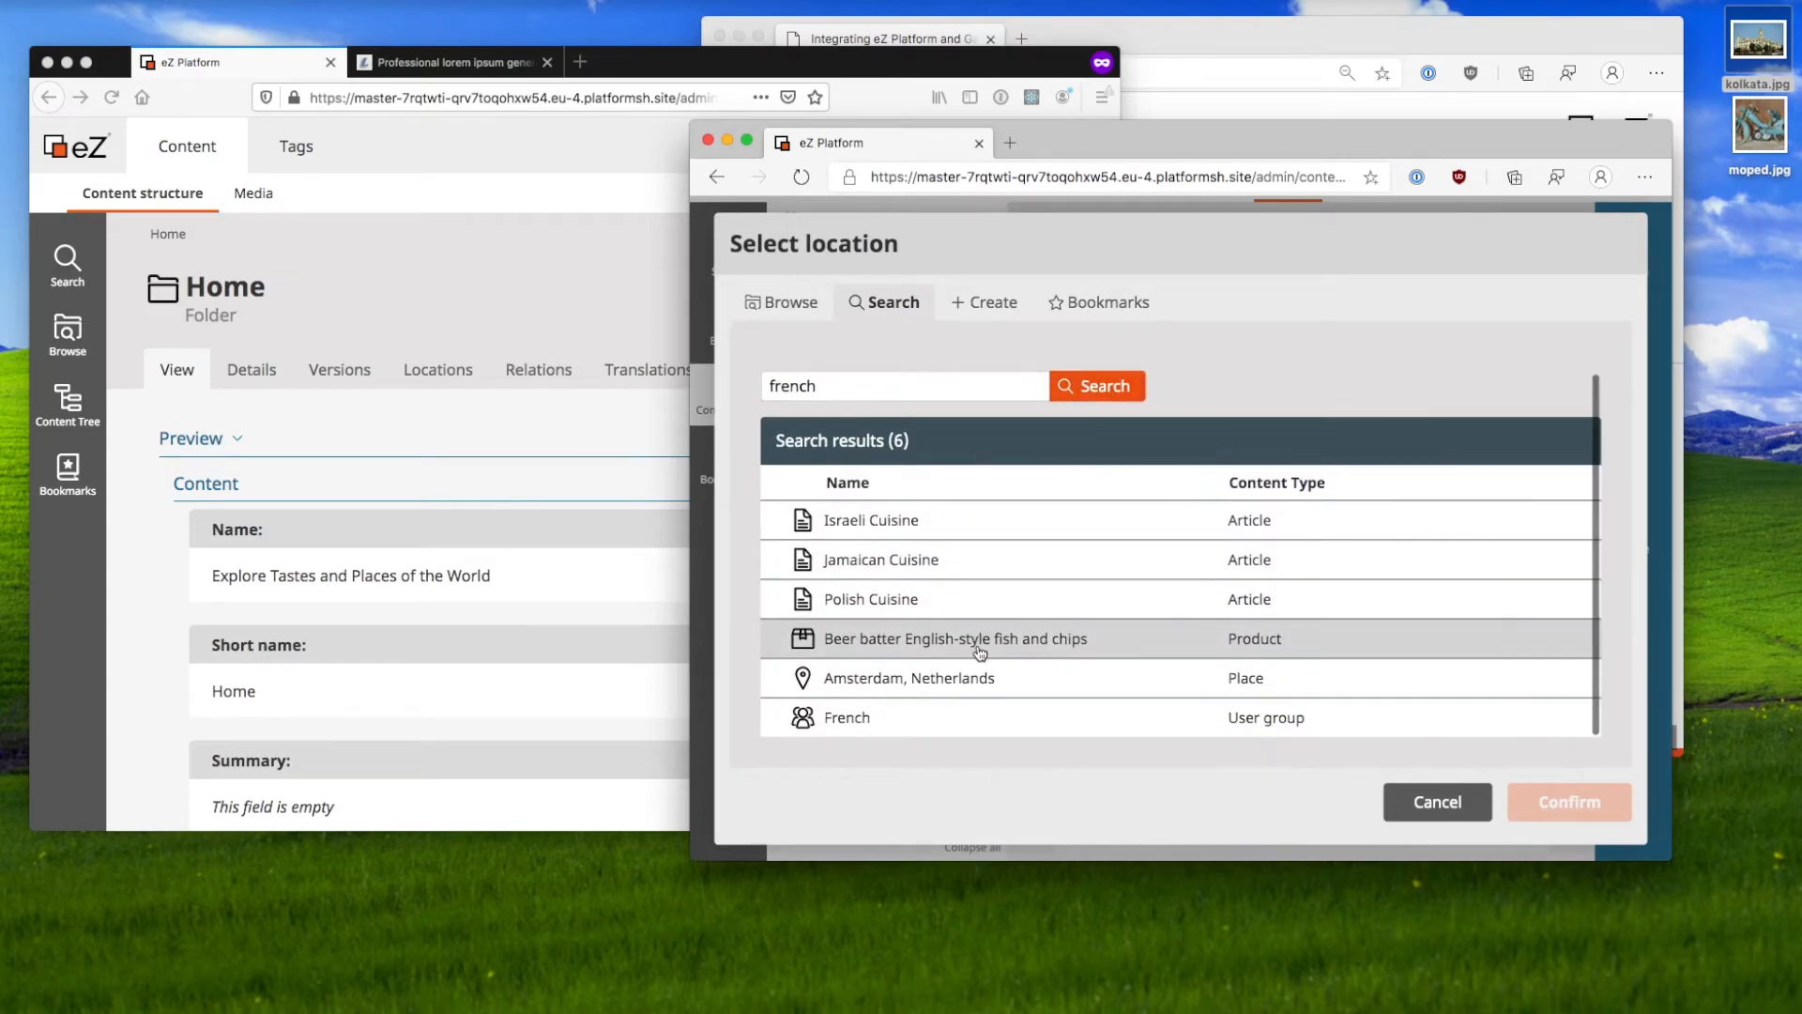
left_click(1022, 718)
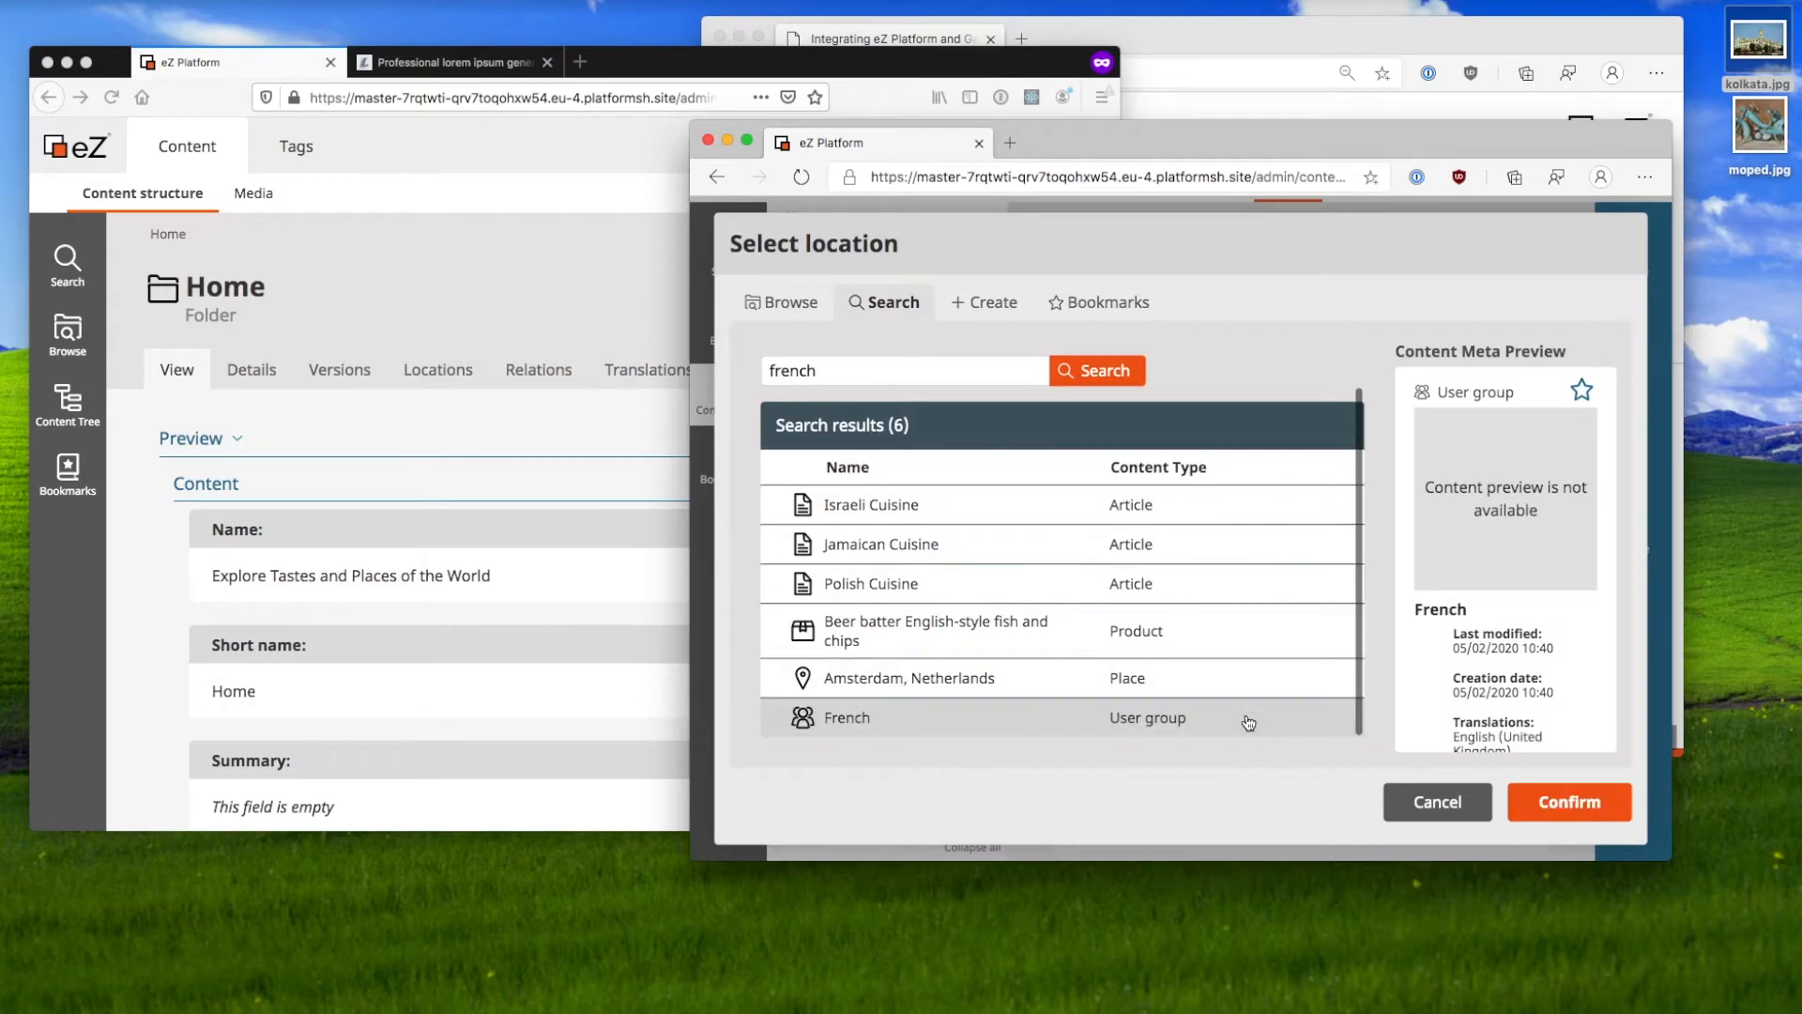
left_click(1522, 813)
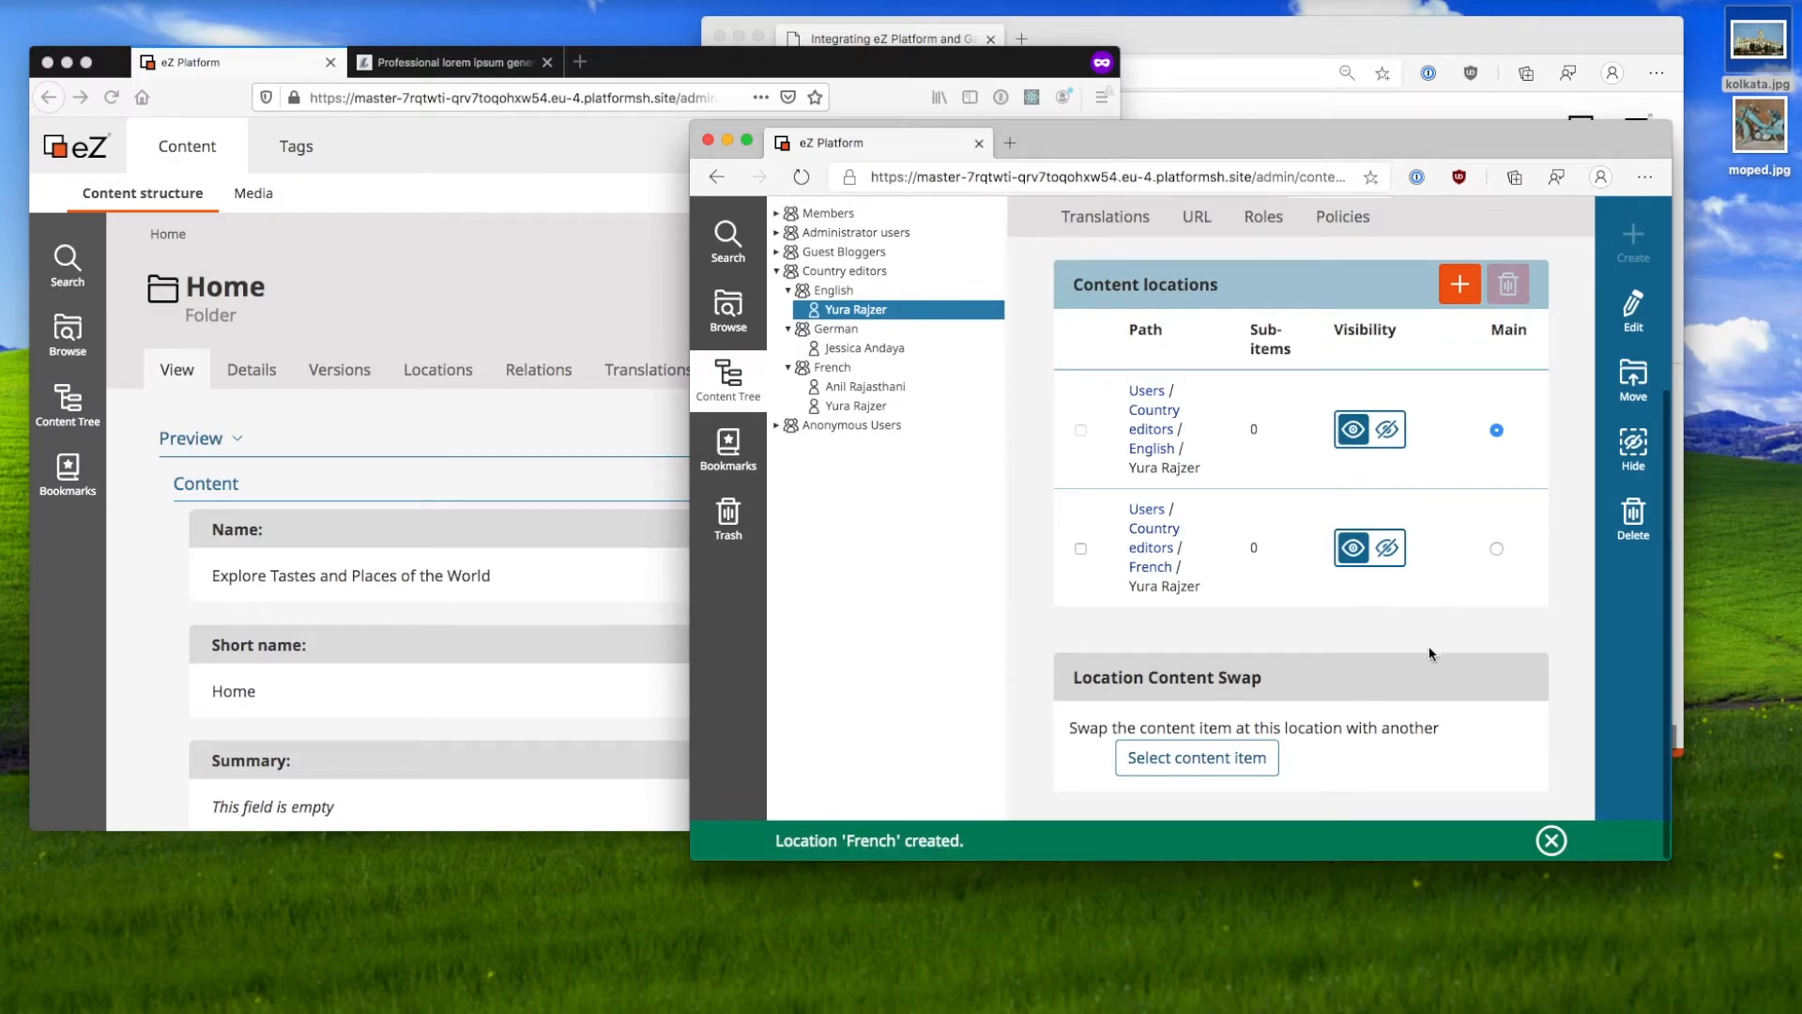
scroll(957, 425, "up", 1)
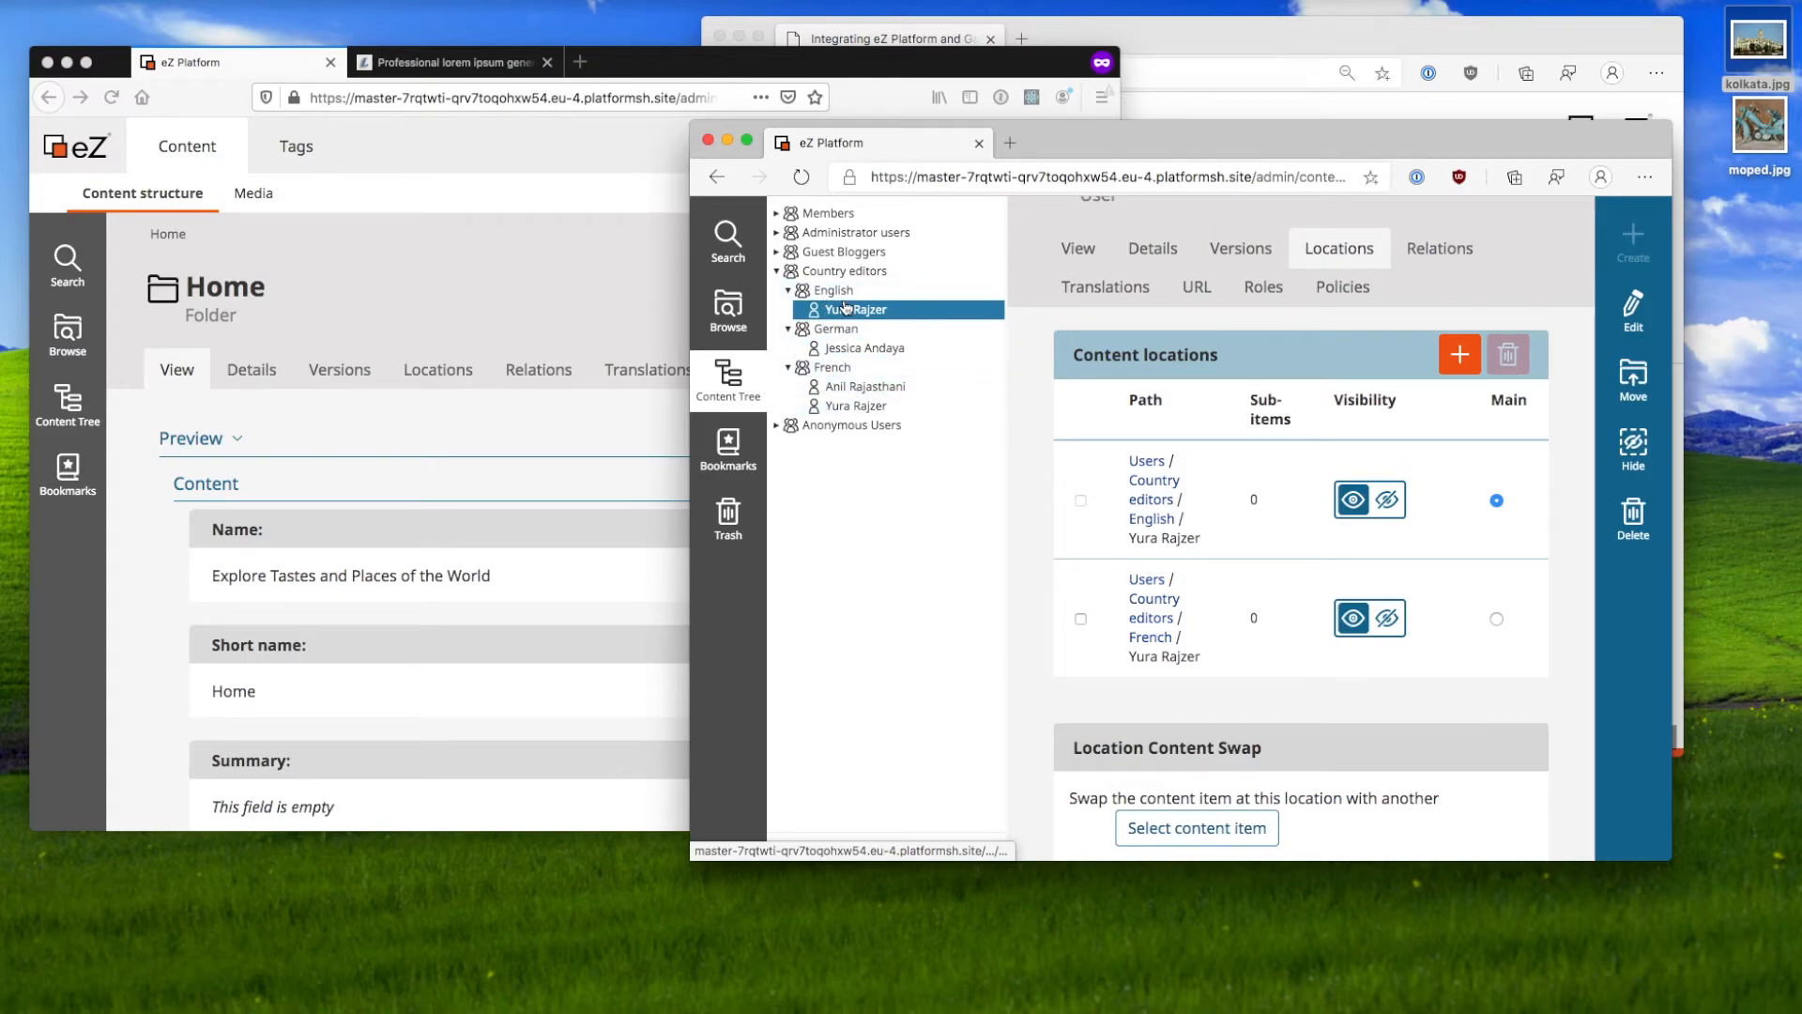
Step: Append ' (test)' to the user's last name and publish the update
left_click(1079, 250)
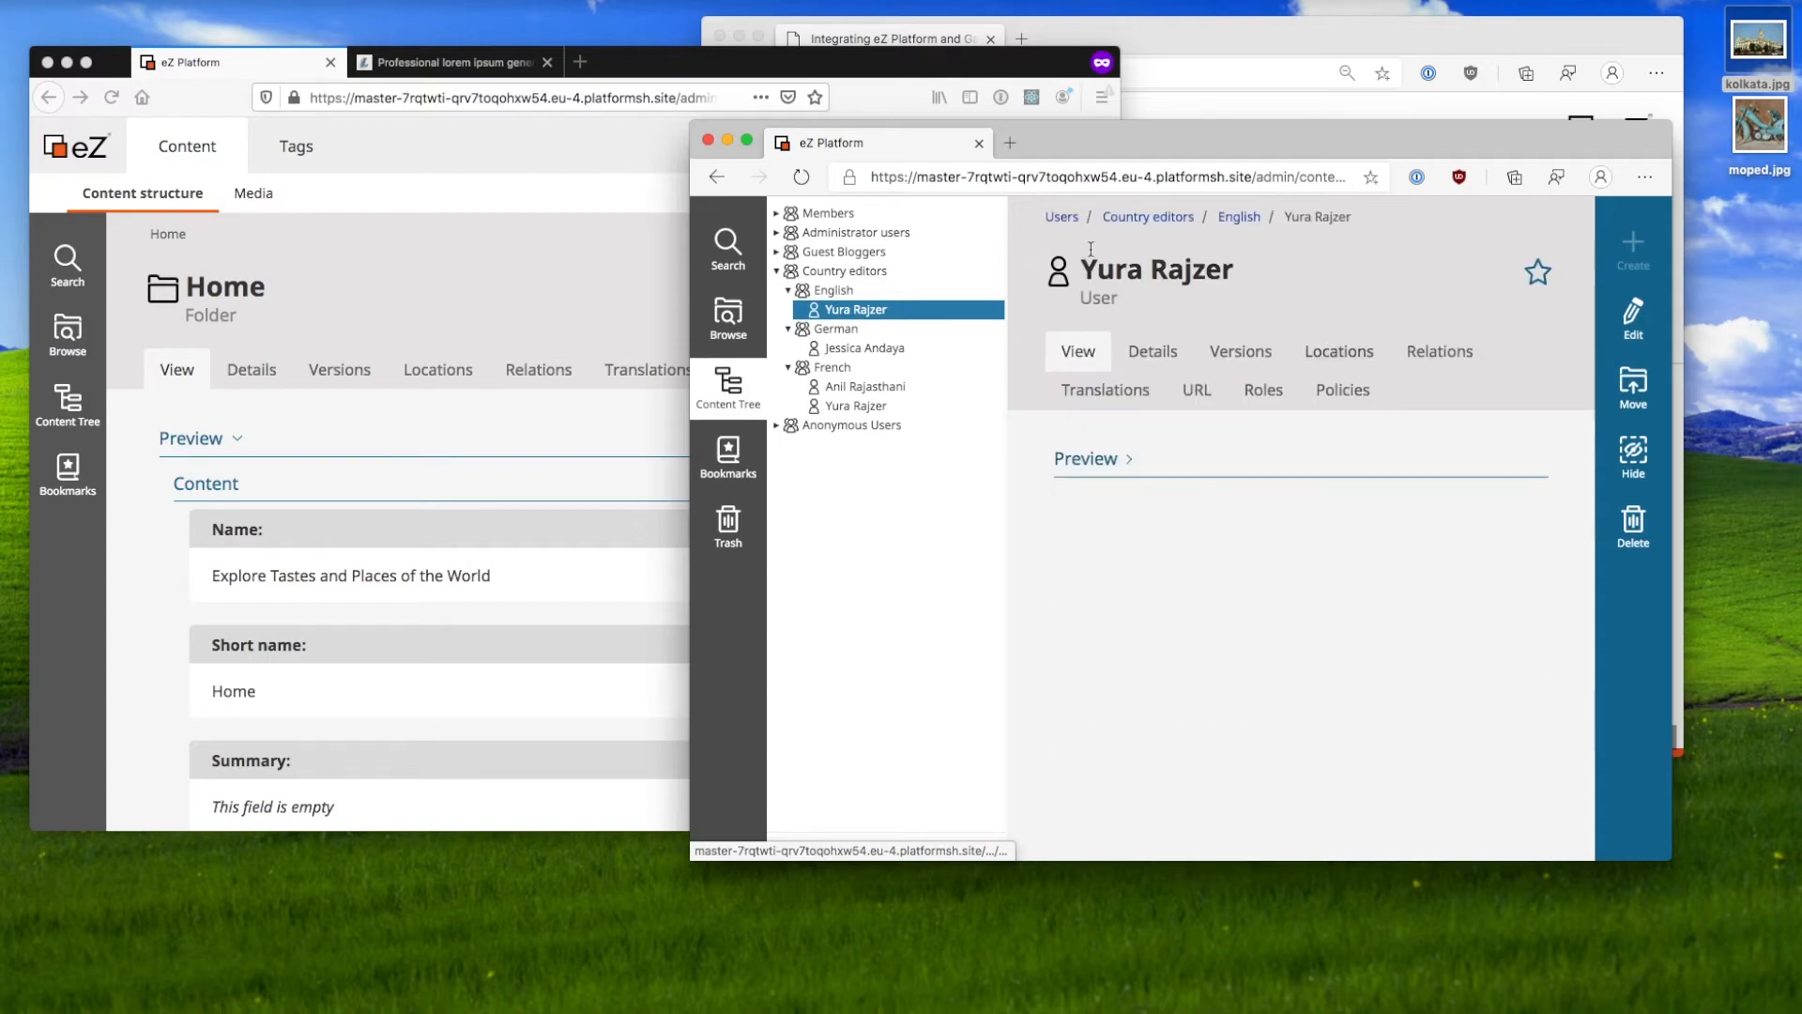
left_click(1633, 317)
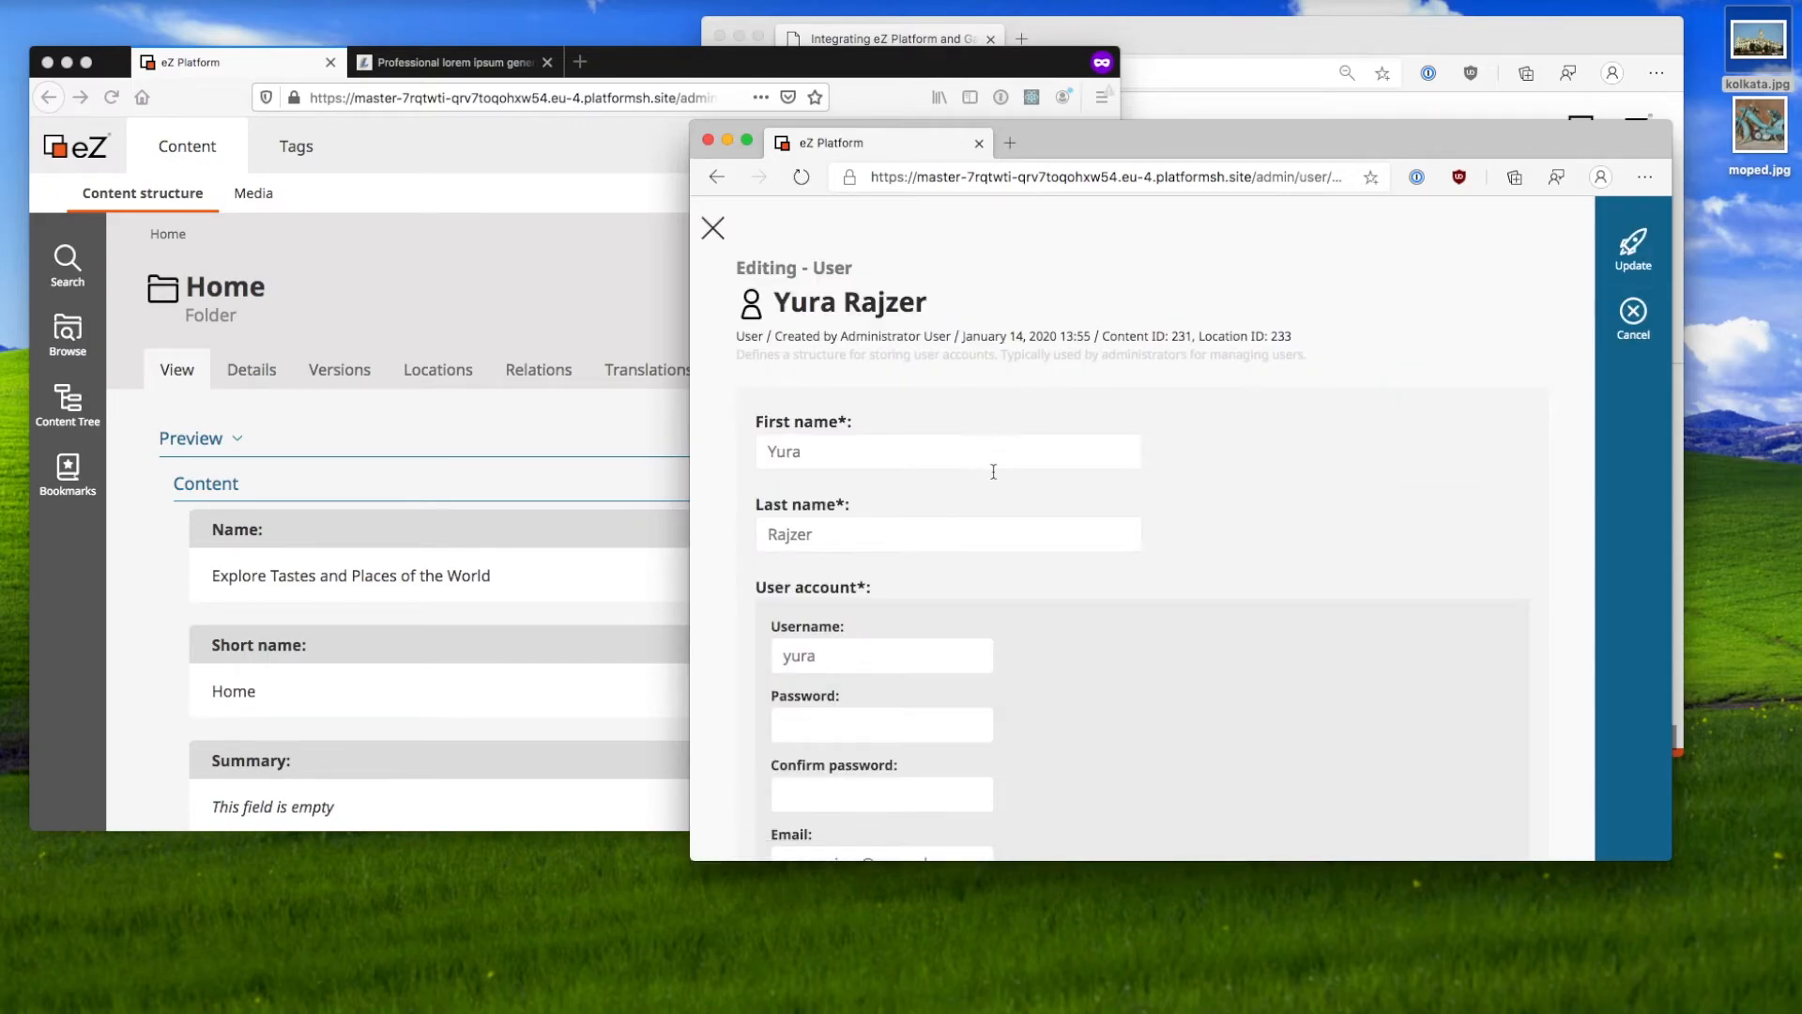
left_click(1633, 249)
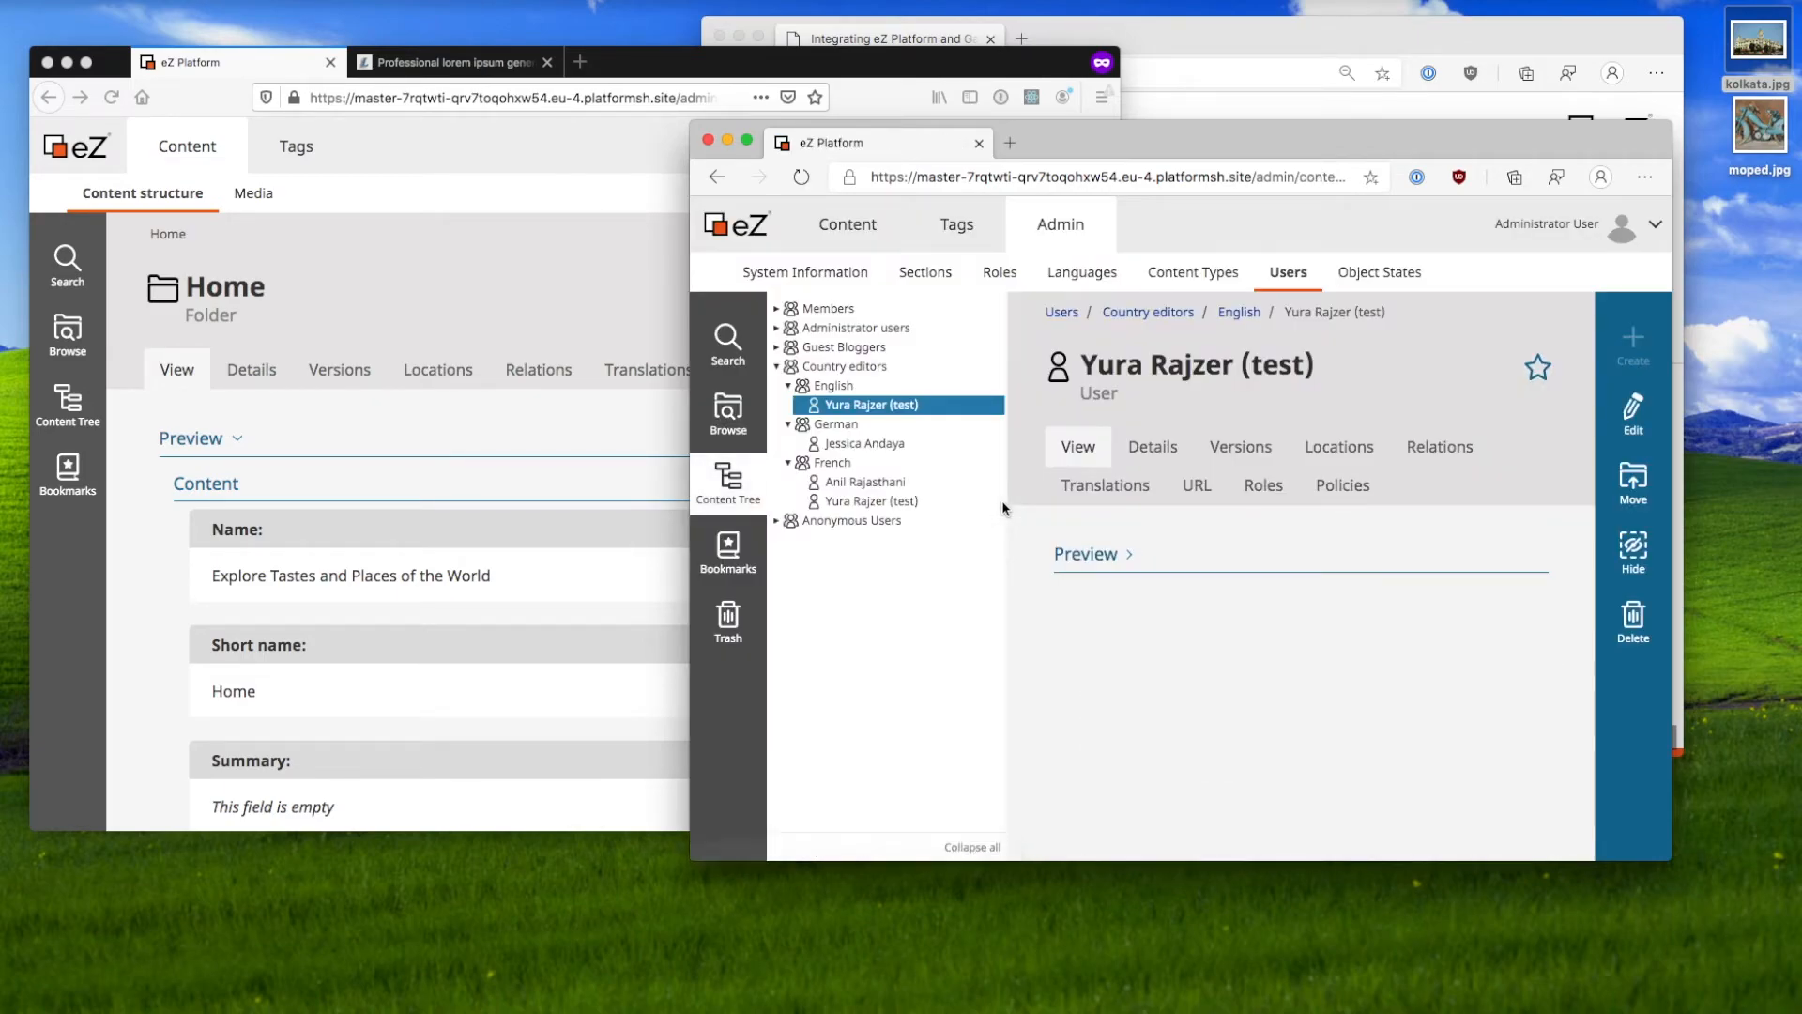
Step: Remove the ' (test)' suffix from the last name and publish it again
left_click(1616, 434)
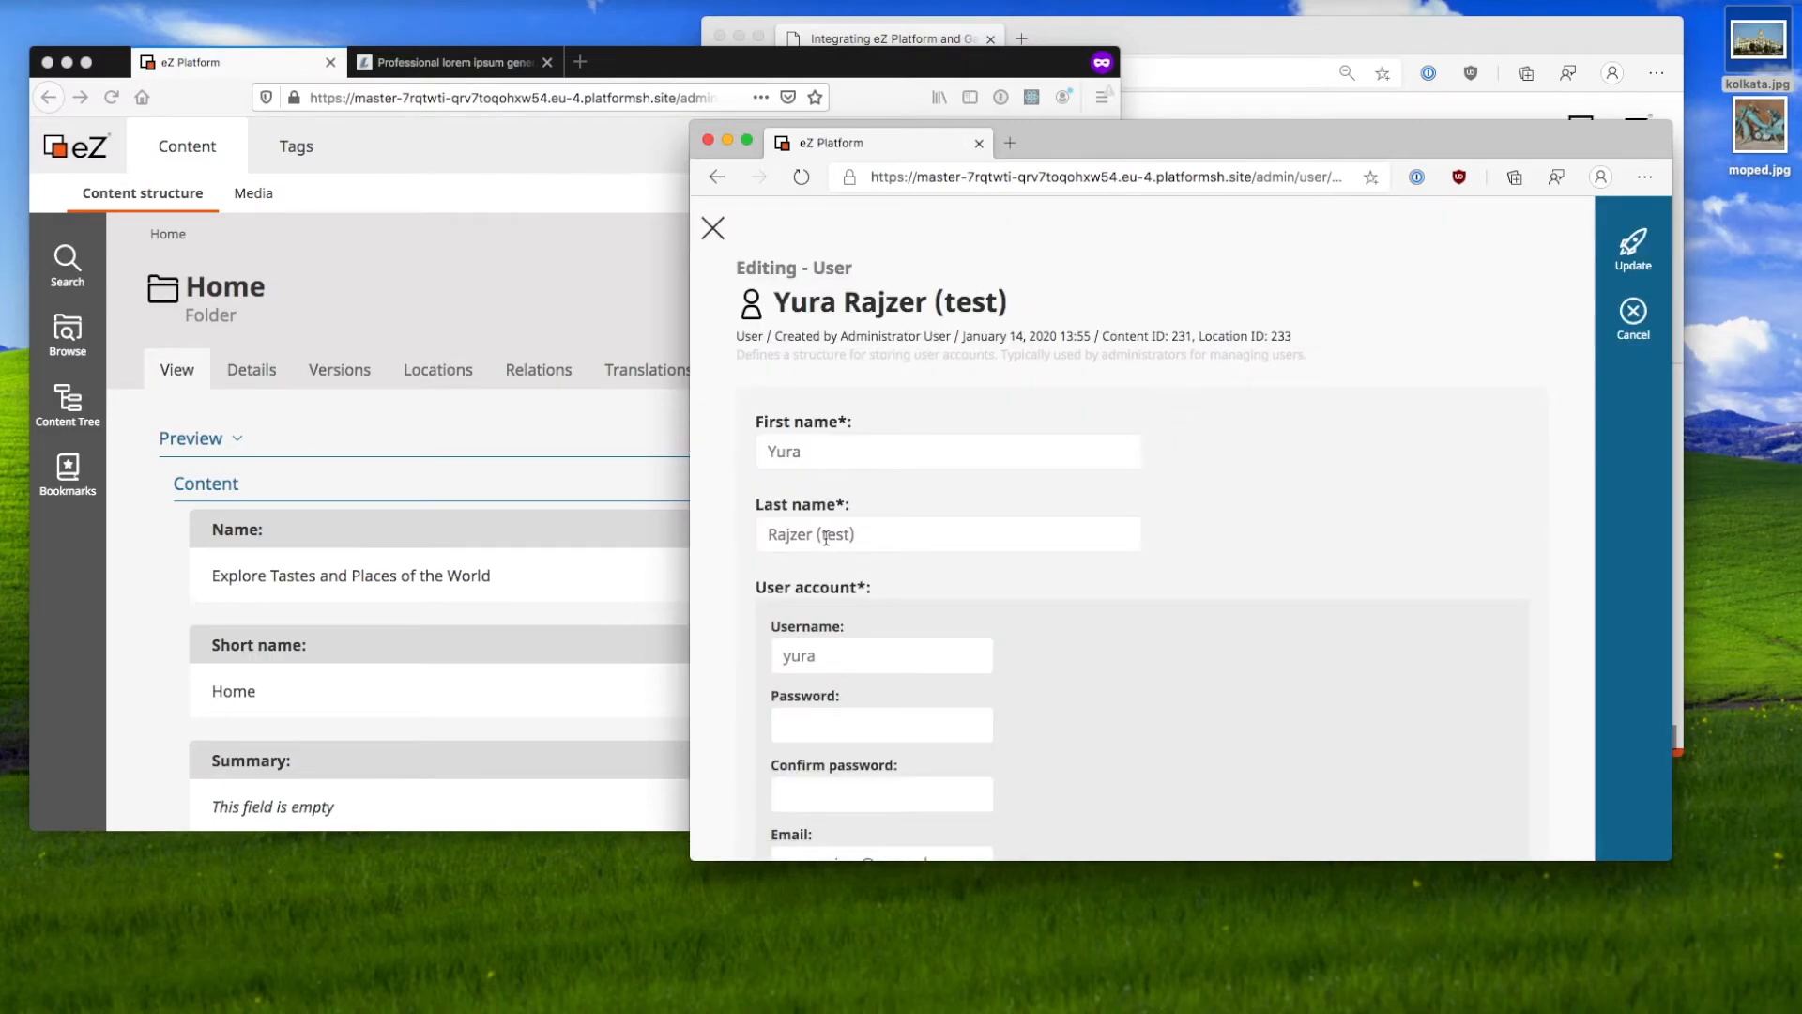
left_click(1042, 535)
key("BackSpace")
key("BackSpace")
key("BackSpace")
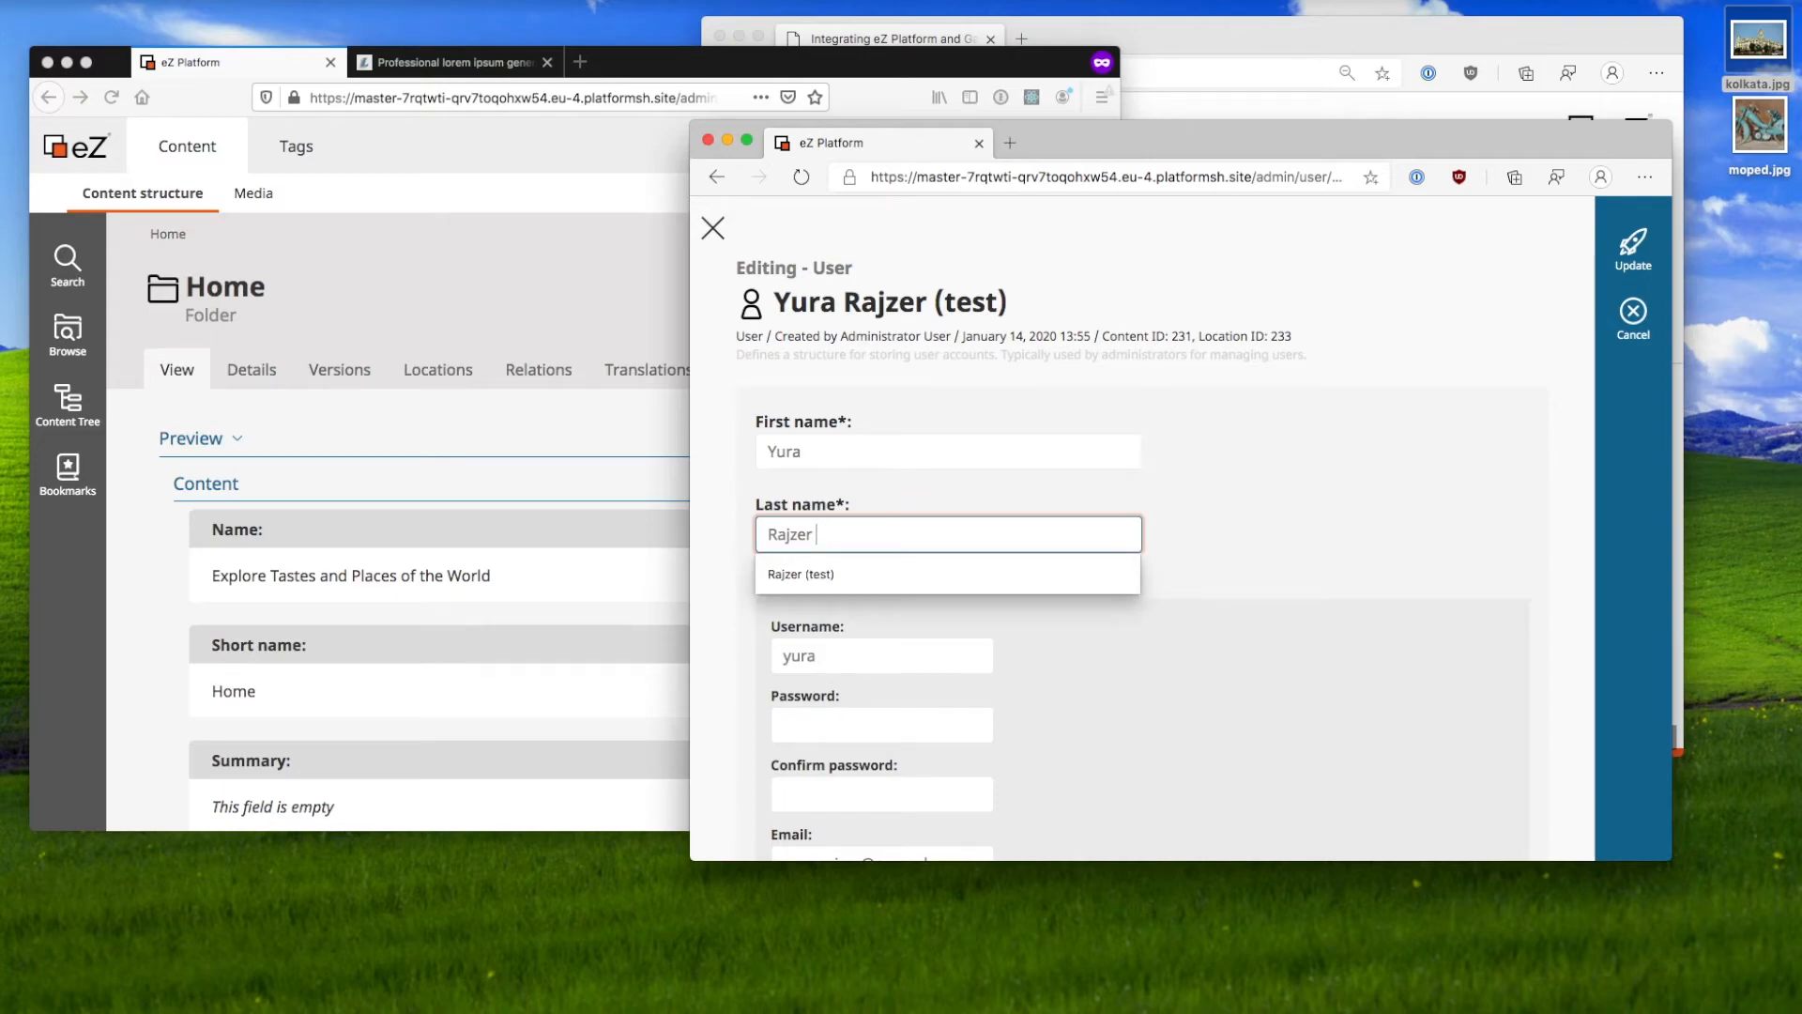
left_click(1633, 249)
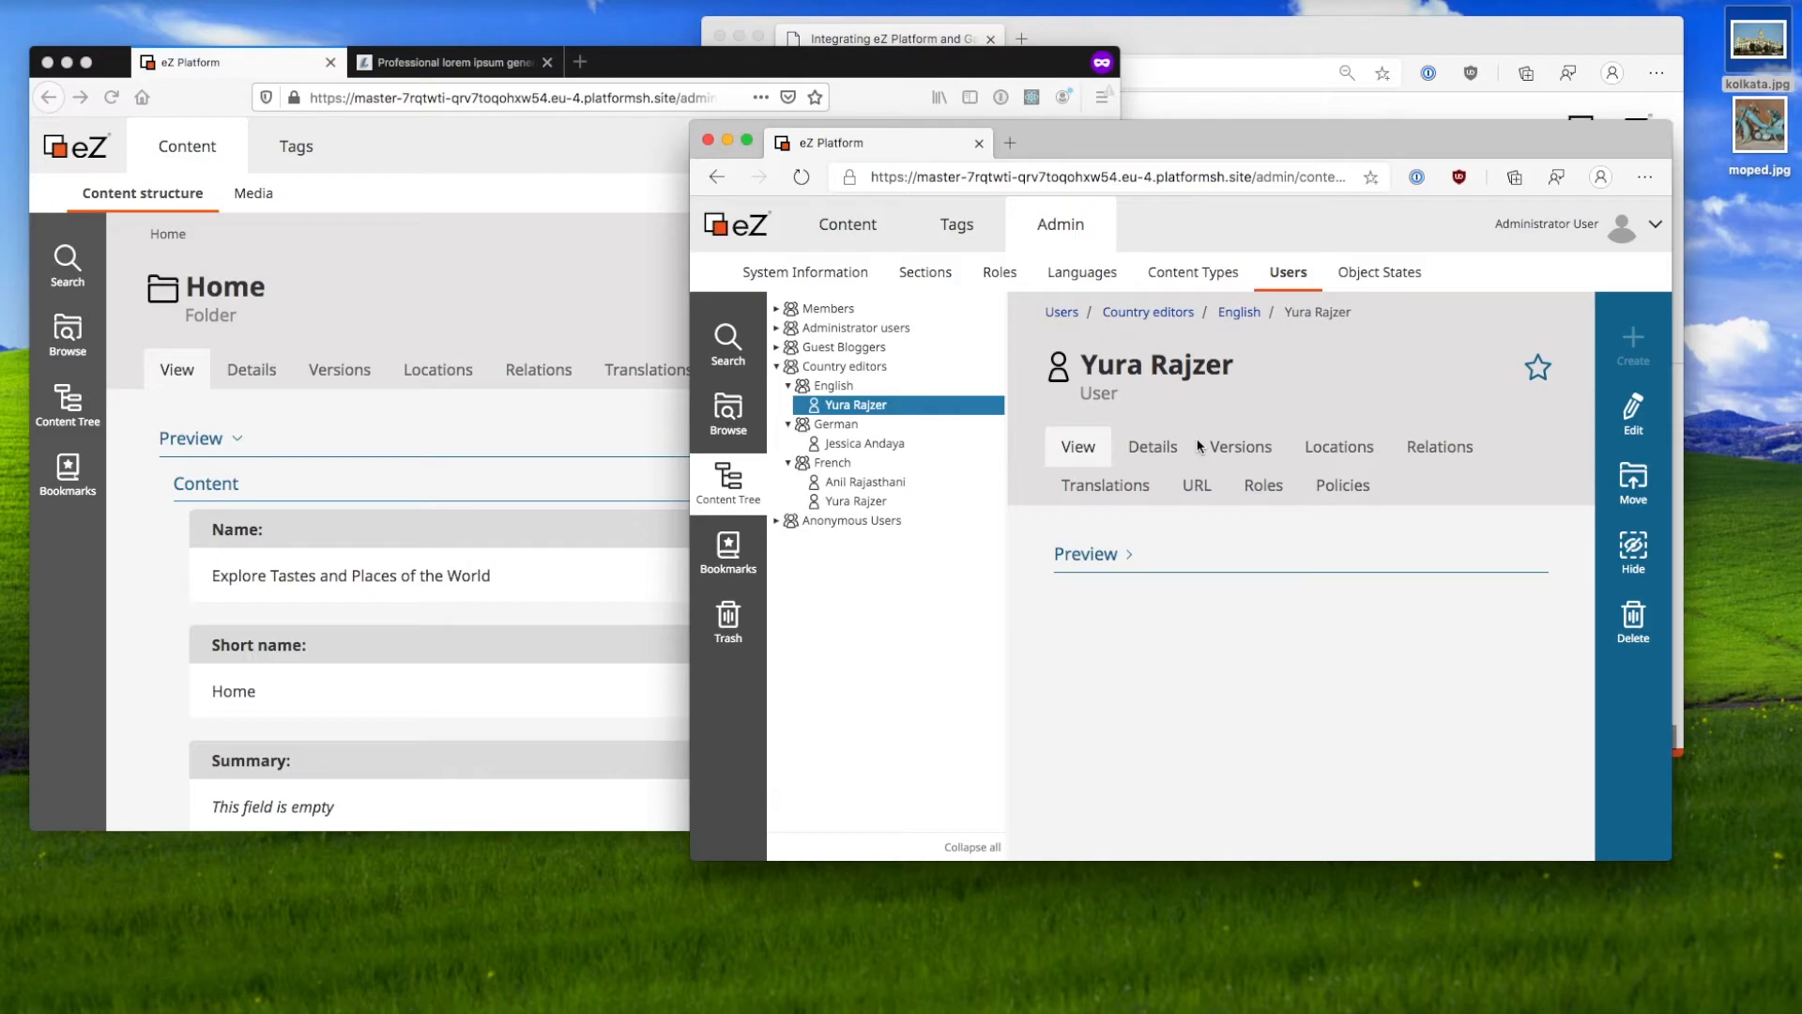
Step: Show the user's roles, highlighting Country Editor - English and French, then switch to the user's window
left_click(1278, 486)
scroll(1256, 632, "down", 1)
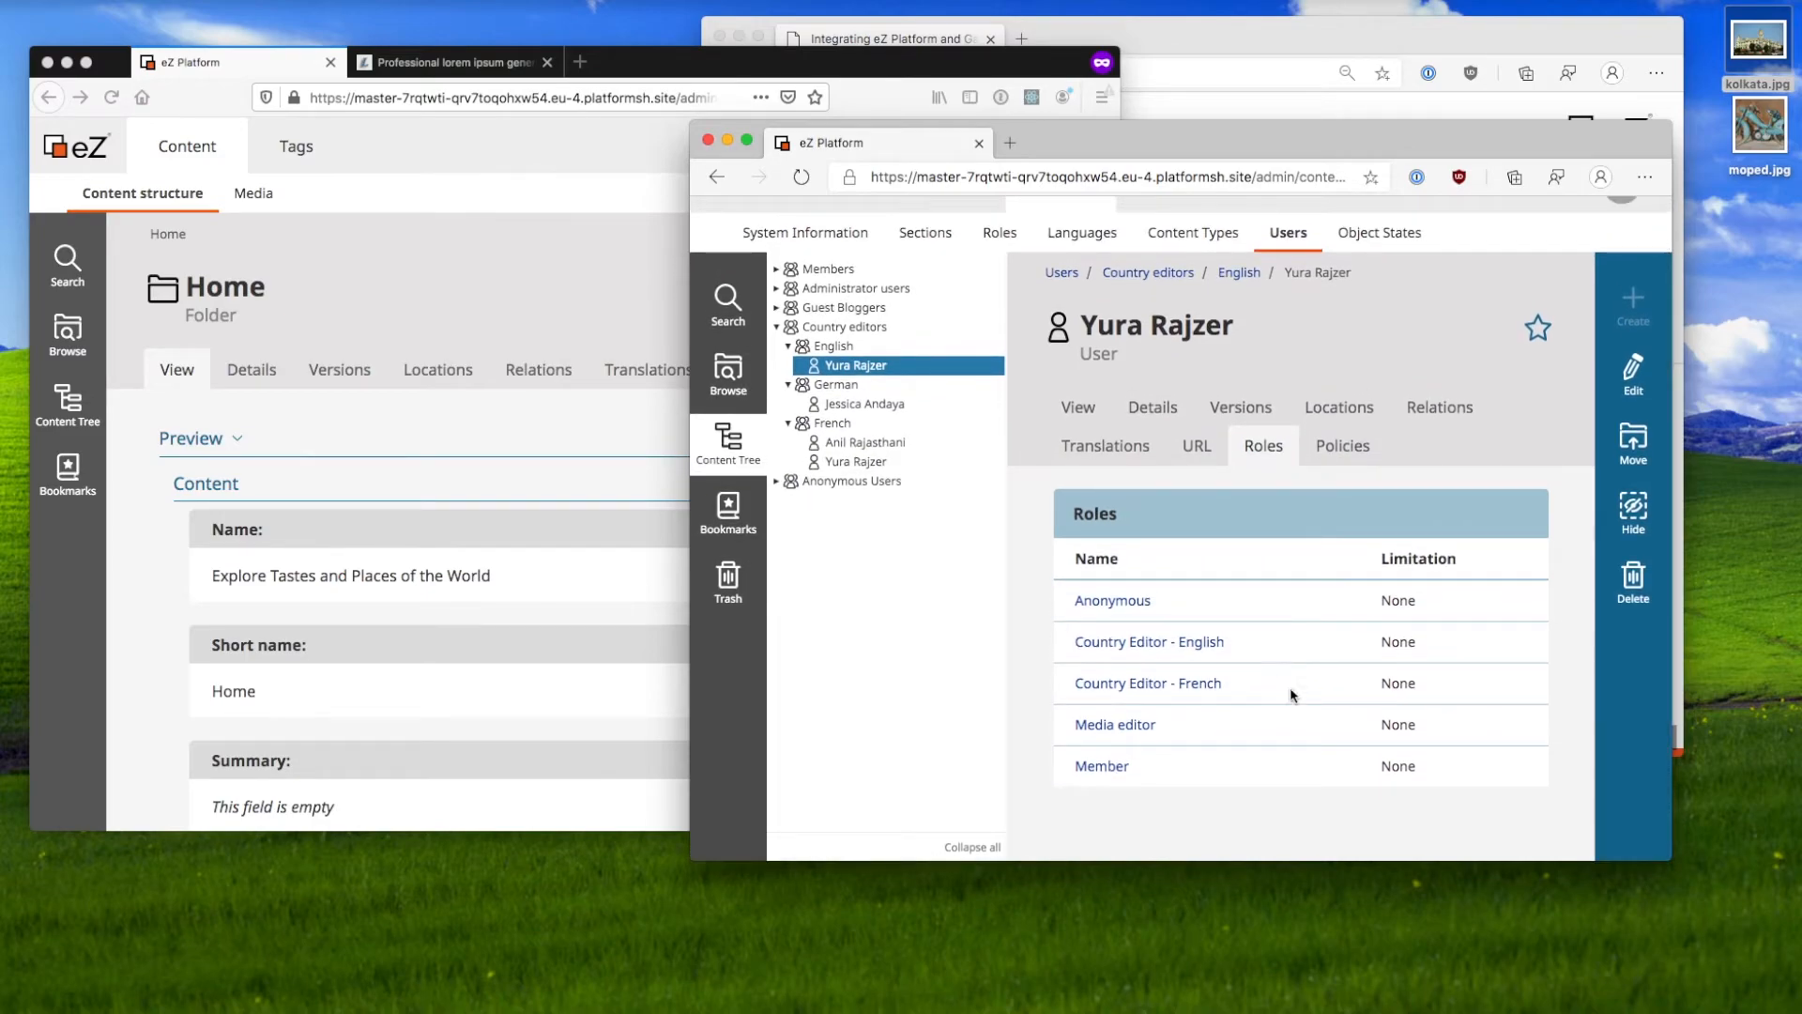
left_click_drag(1422, 693, 1065, 660)
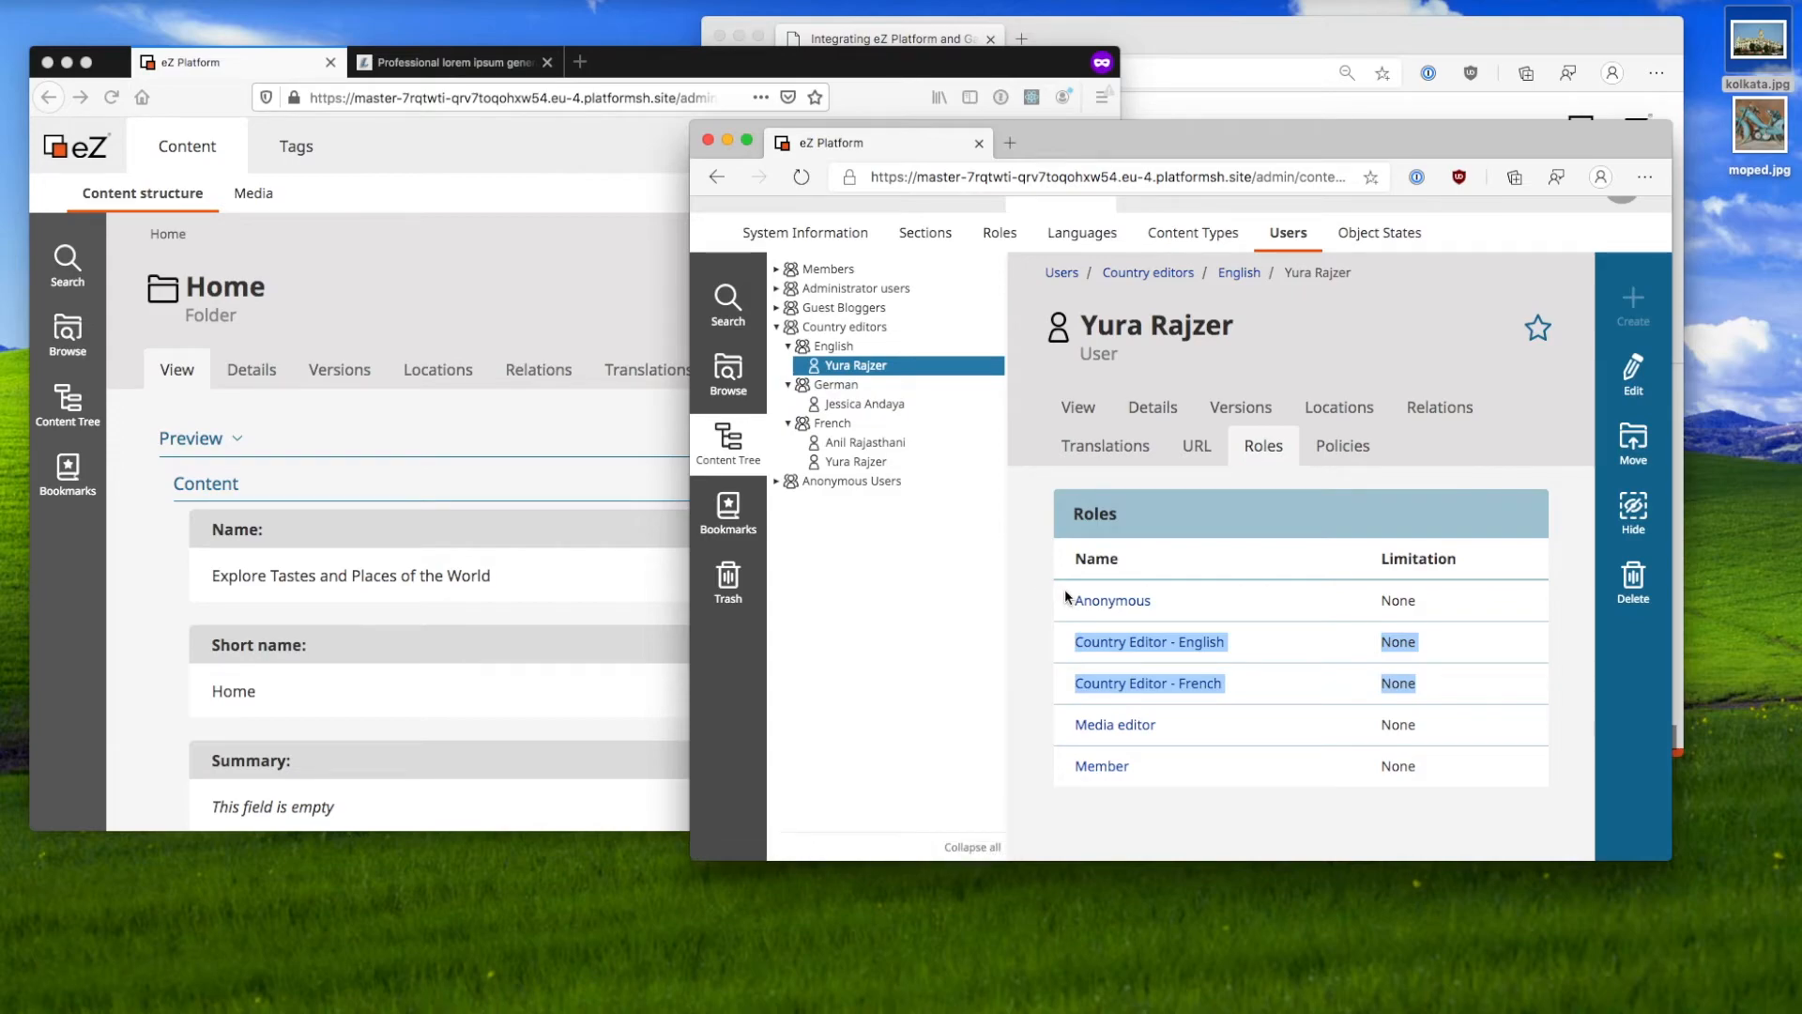
left_click(570, 431)
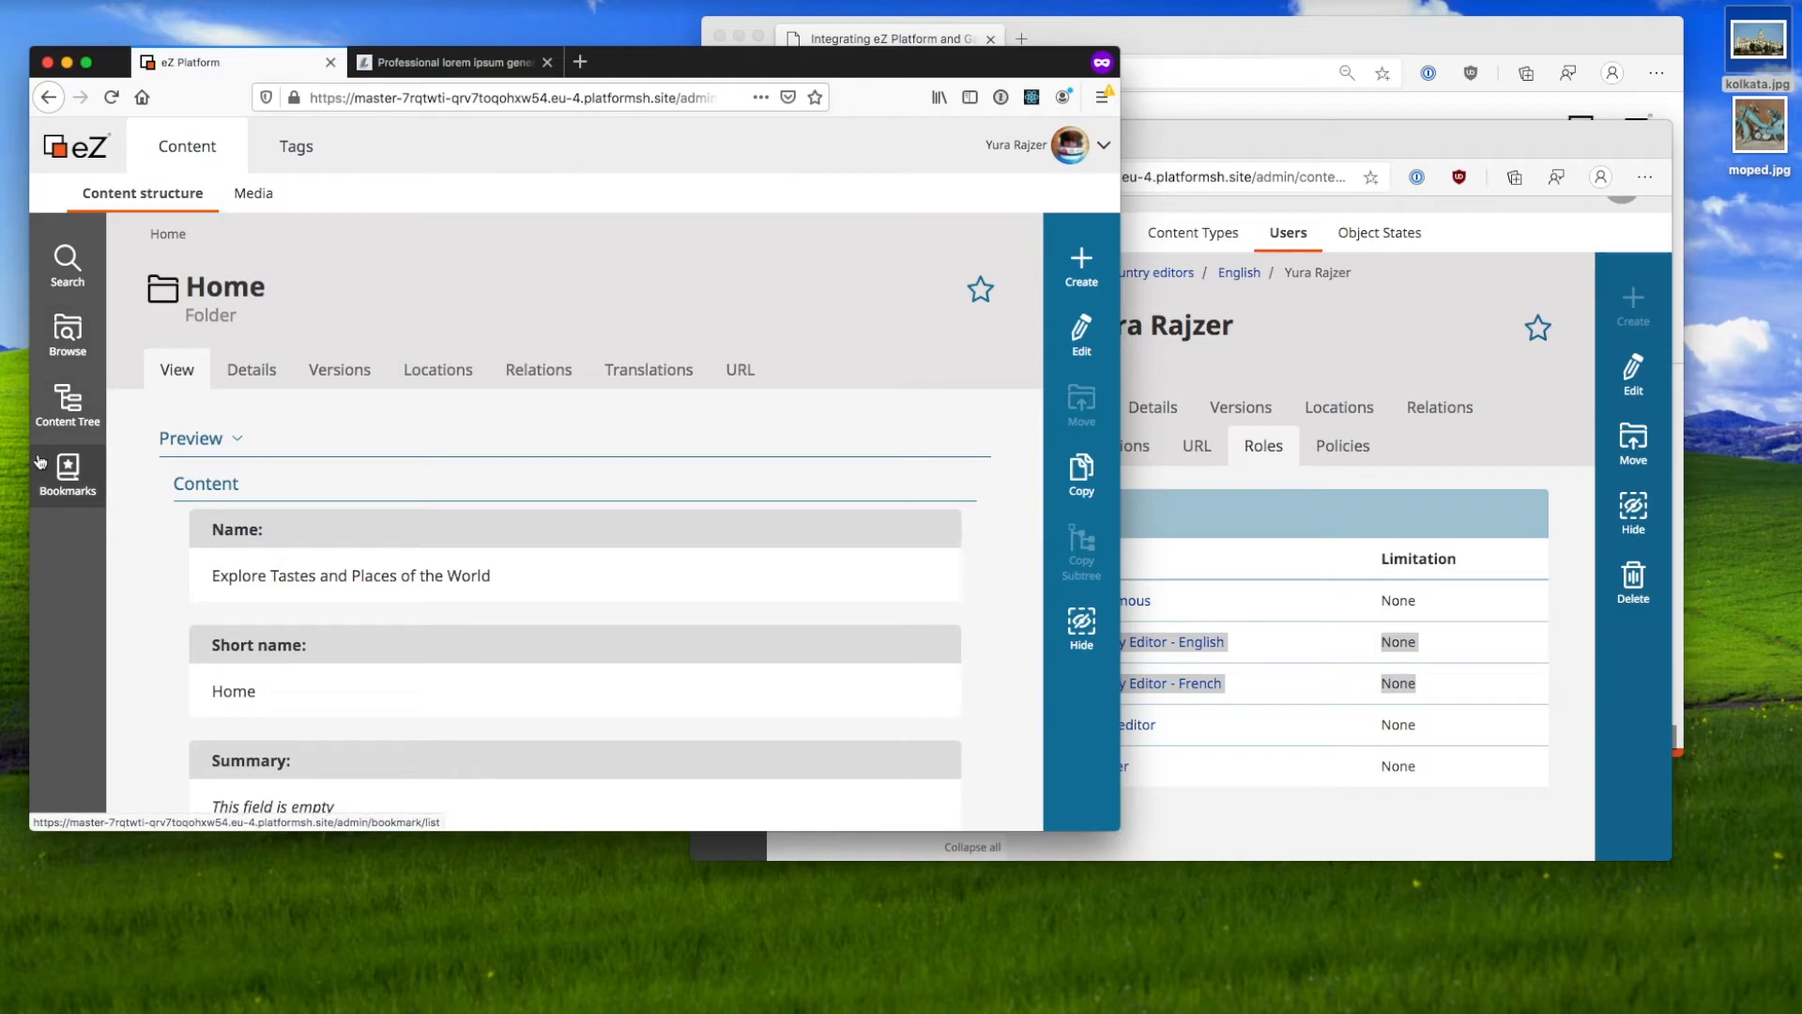
Step: From the content tree's Blog folder, create a new Blog post in French
left_click(73, 402)
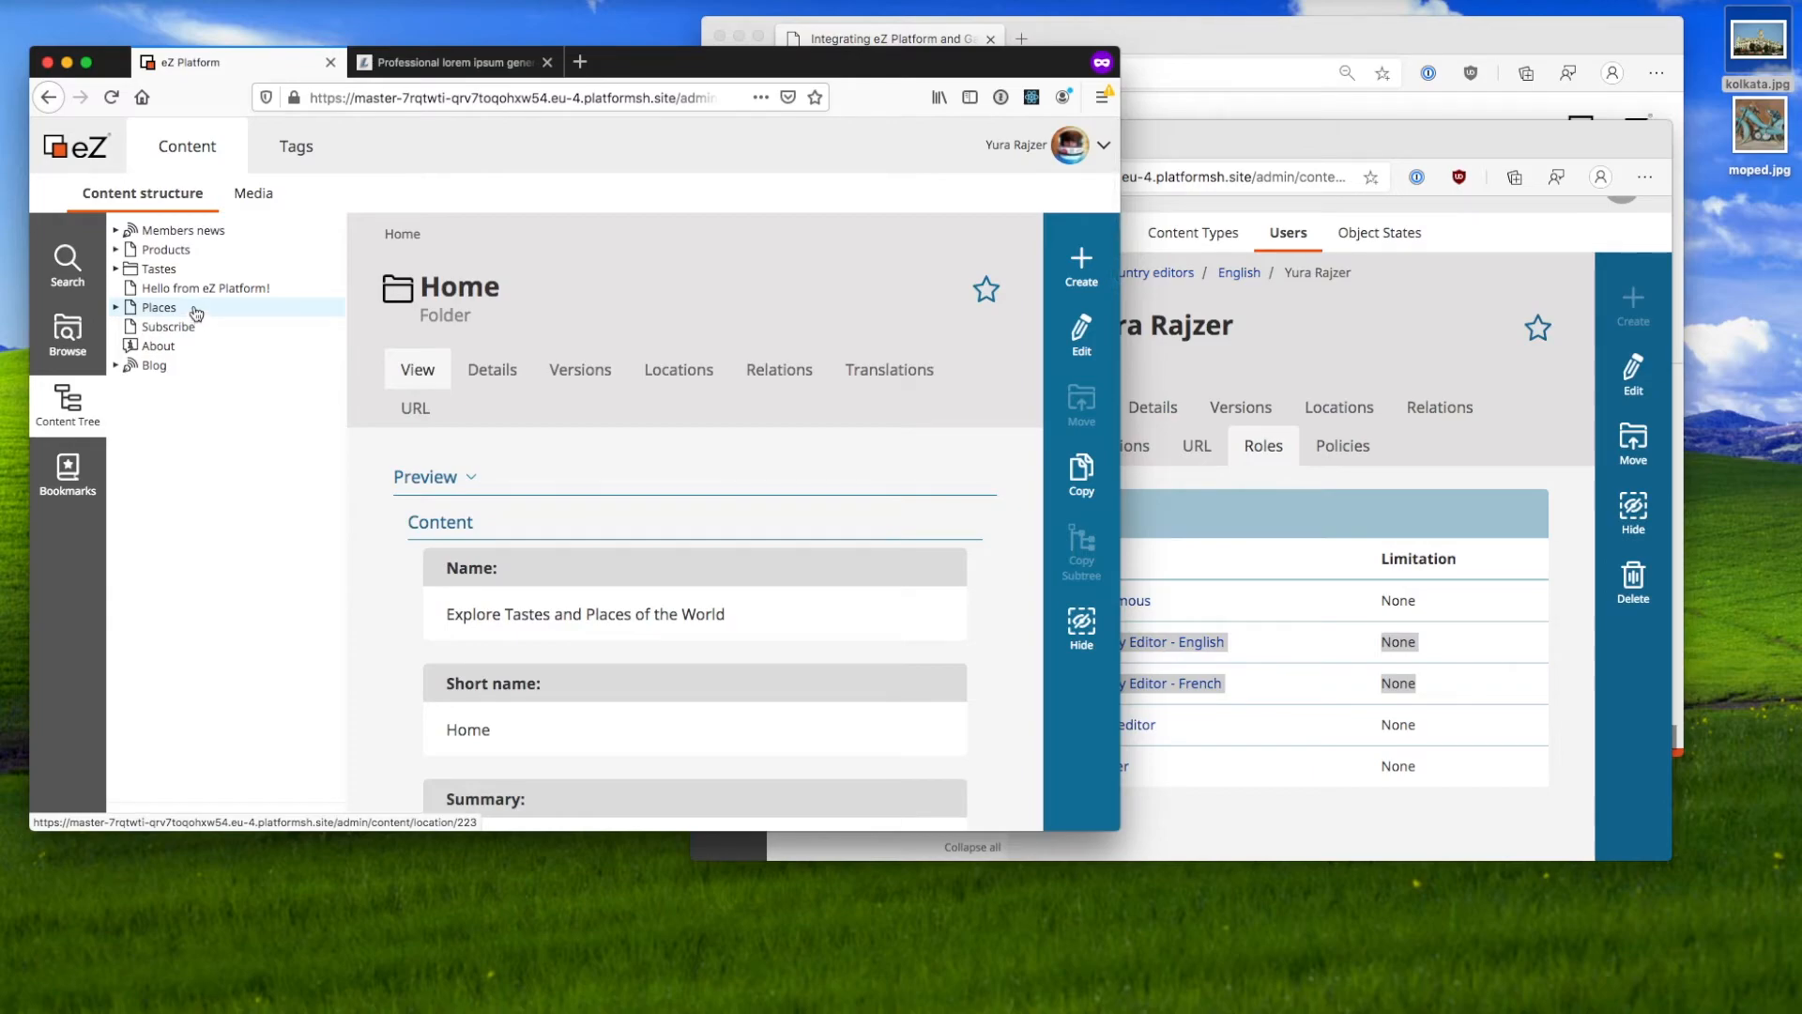
left_click(177, 365)
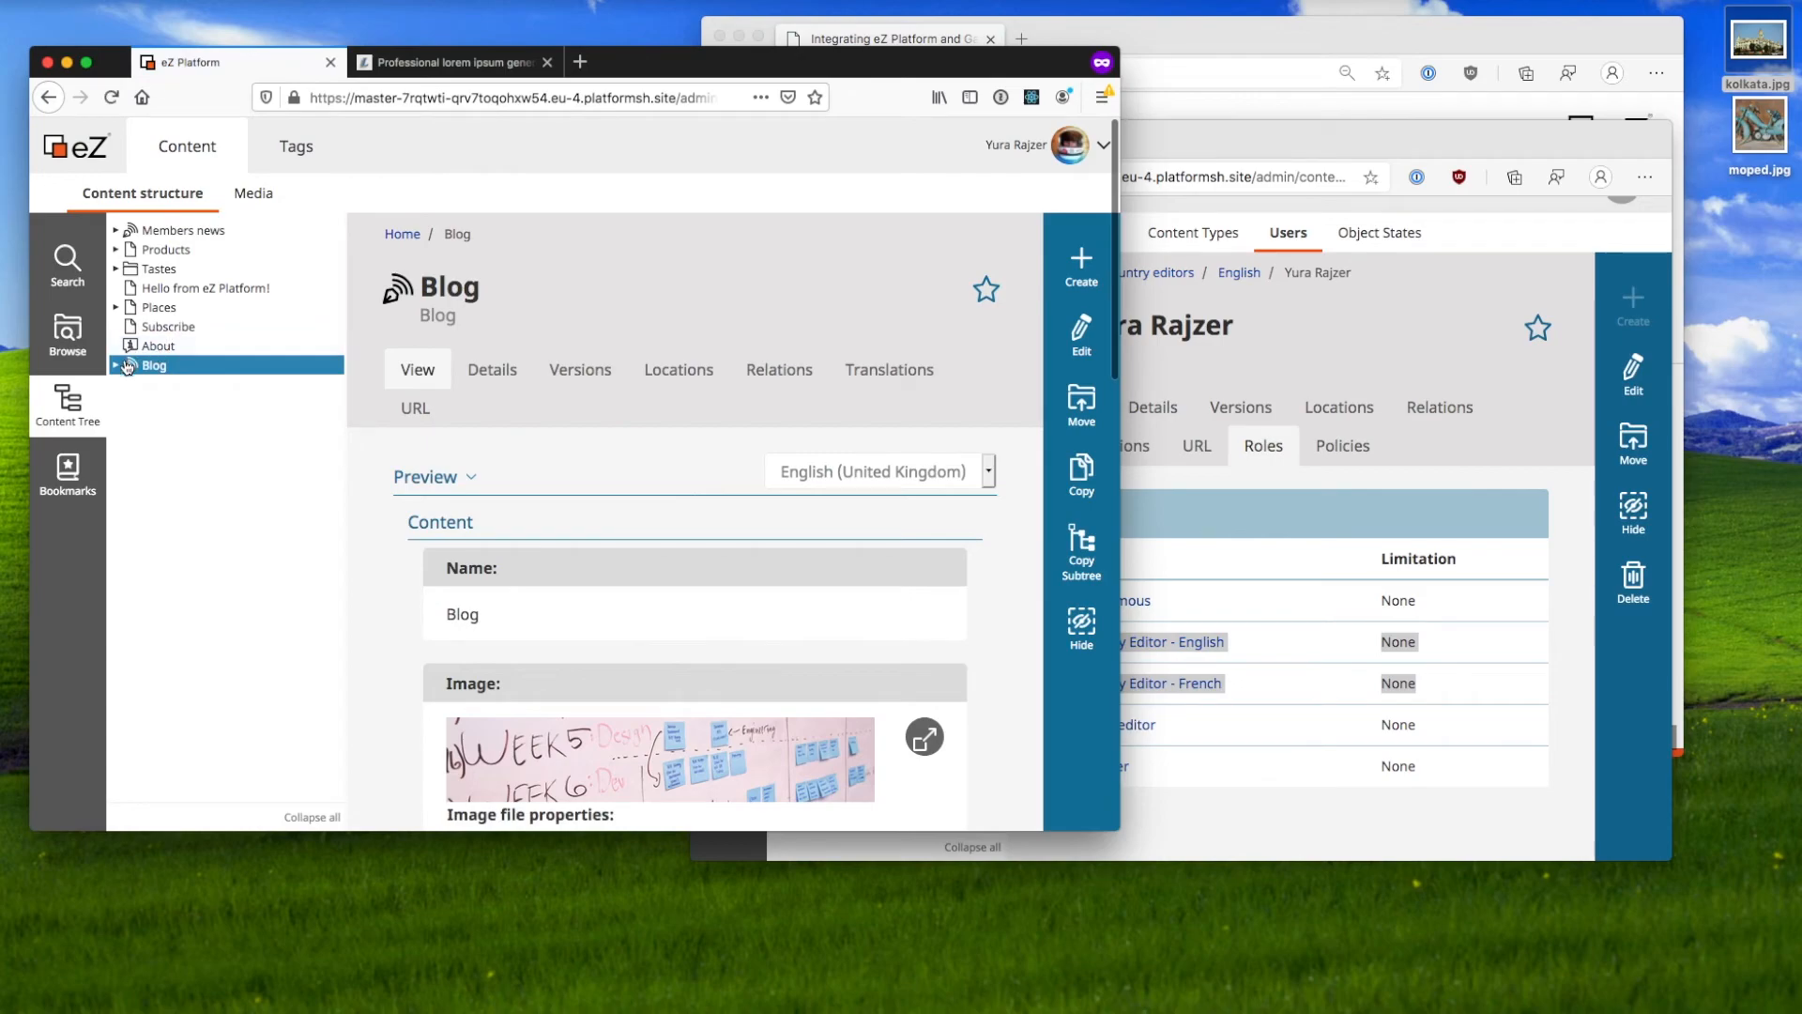
scroll(663, 610, "down", 10)
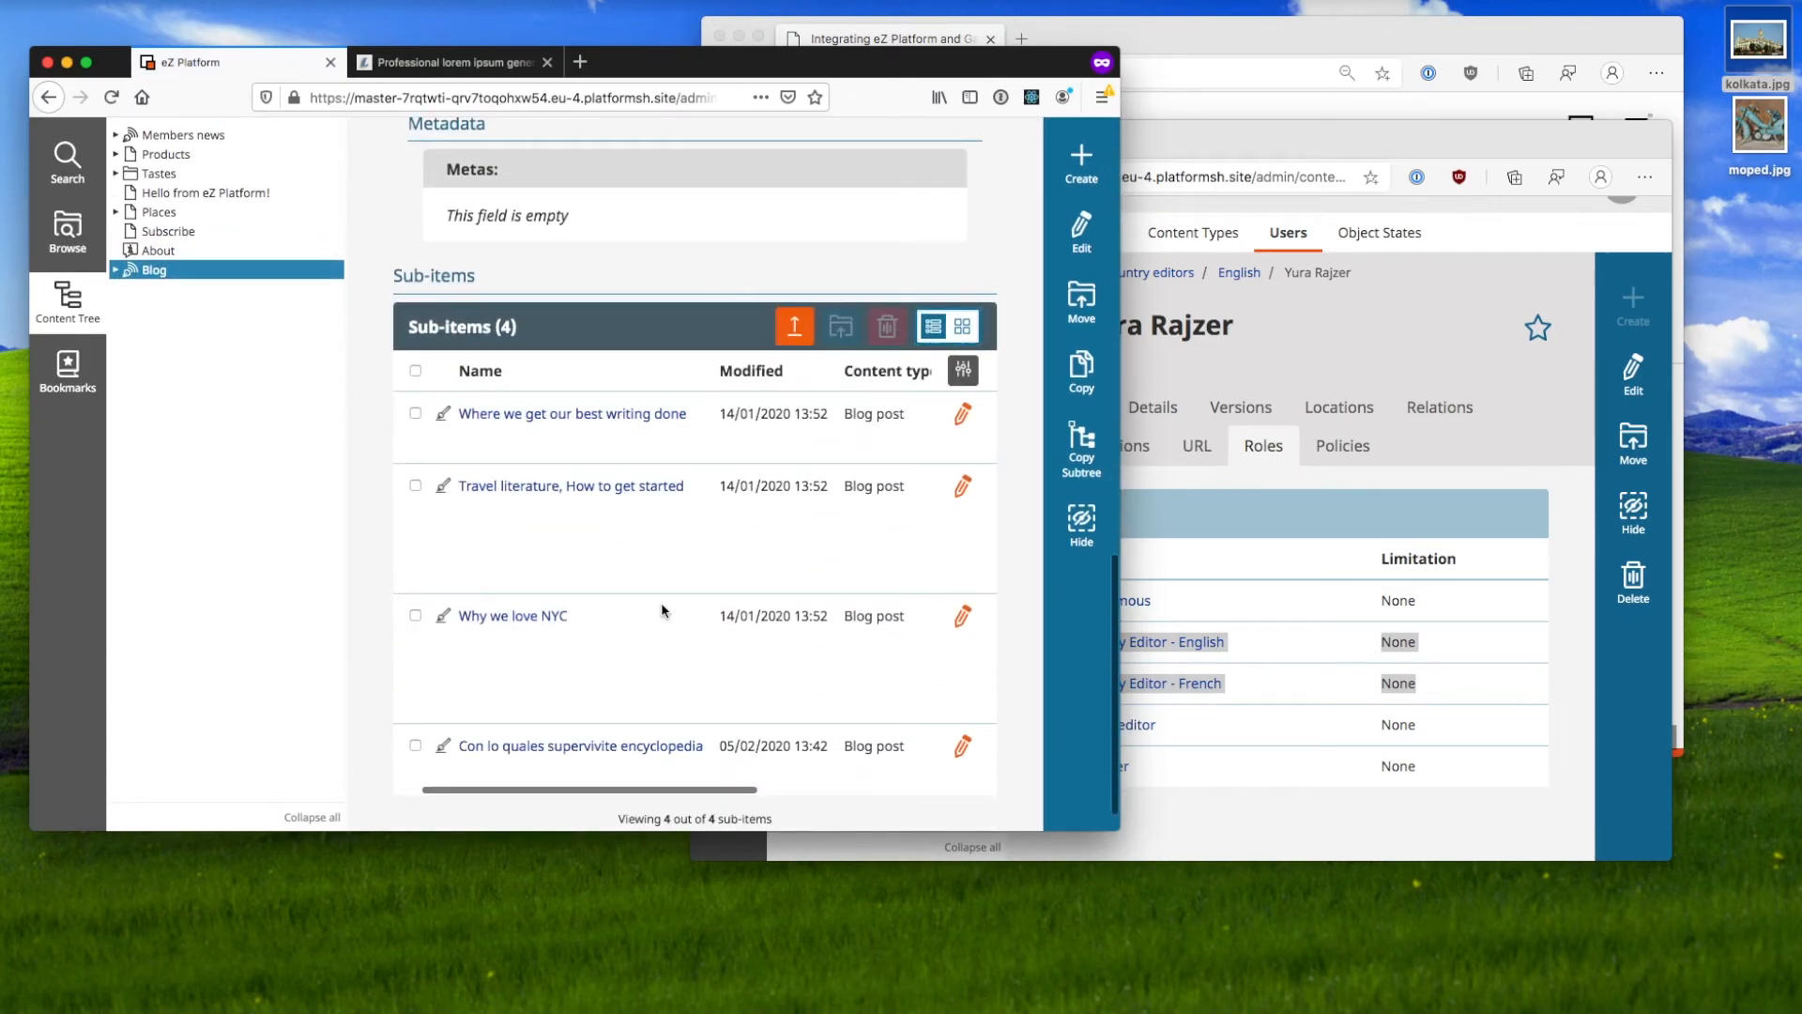
scroll(662, 610, "up", 3)
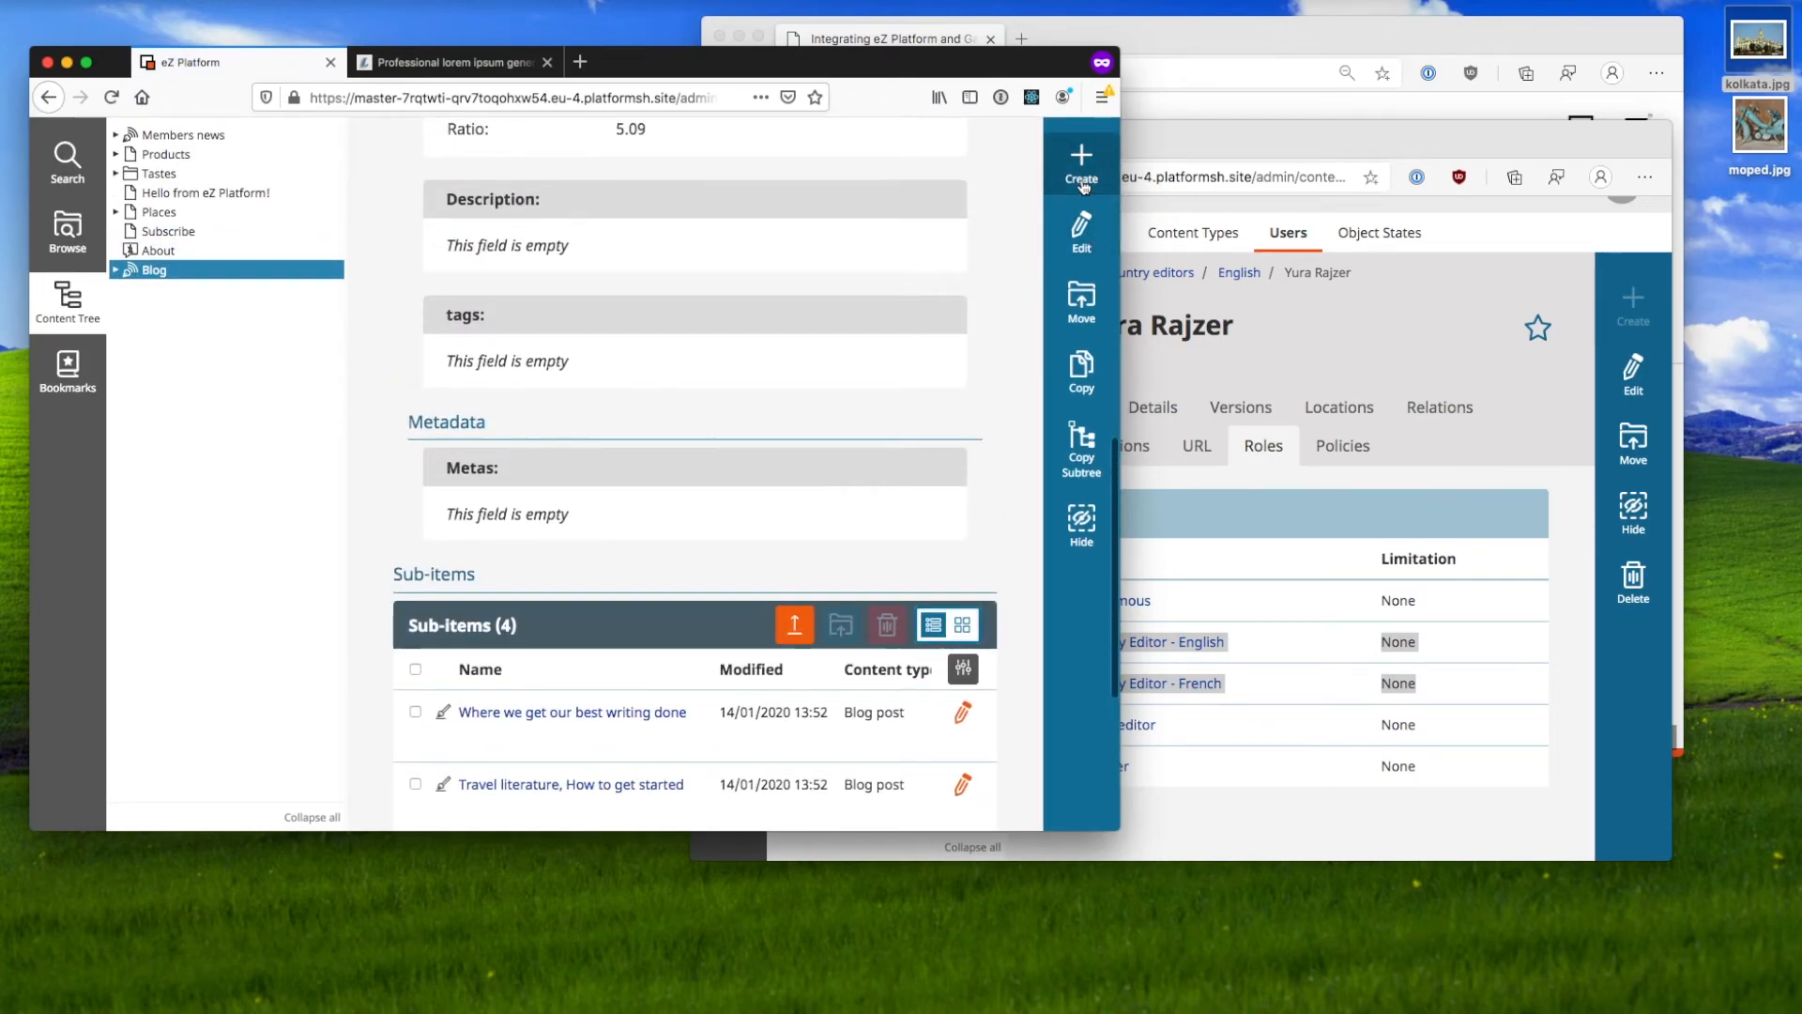
left_click(1082, 169)
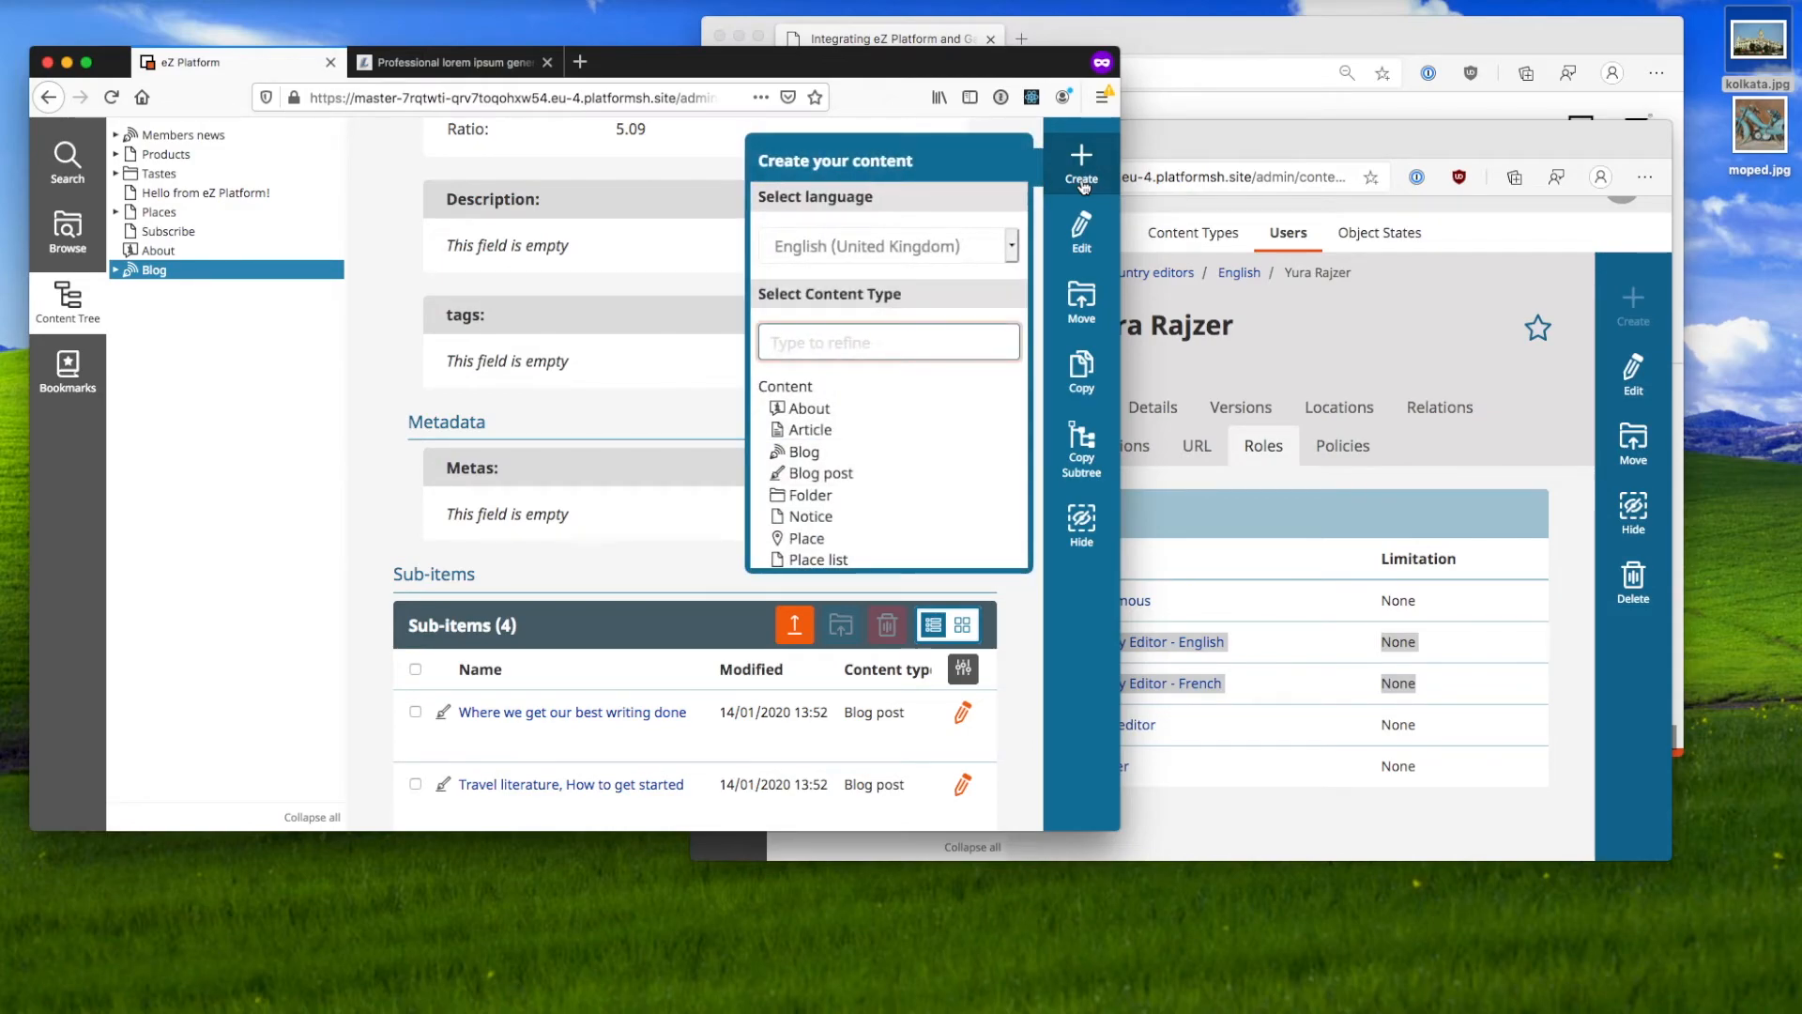
left_click(983, 247)
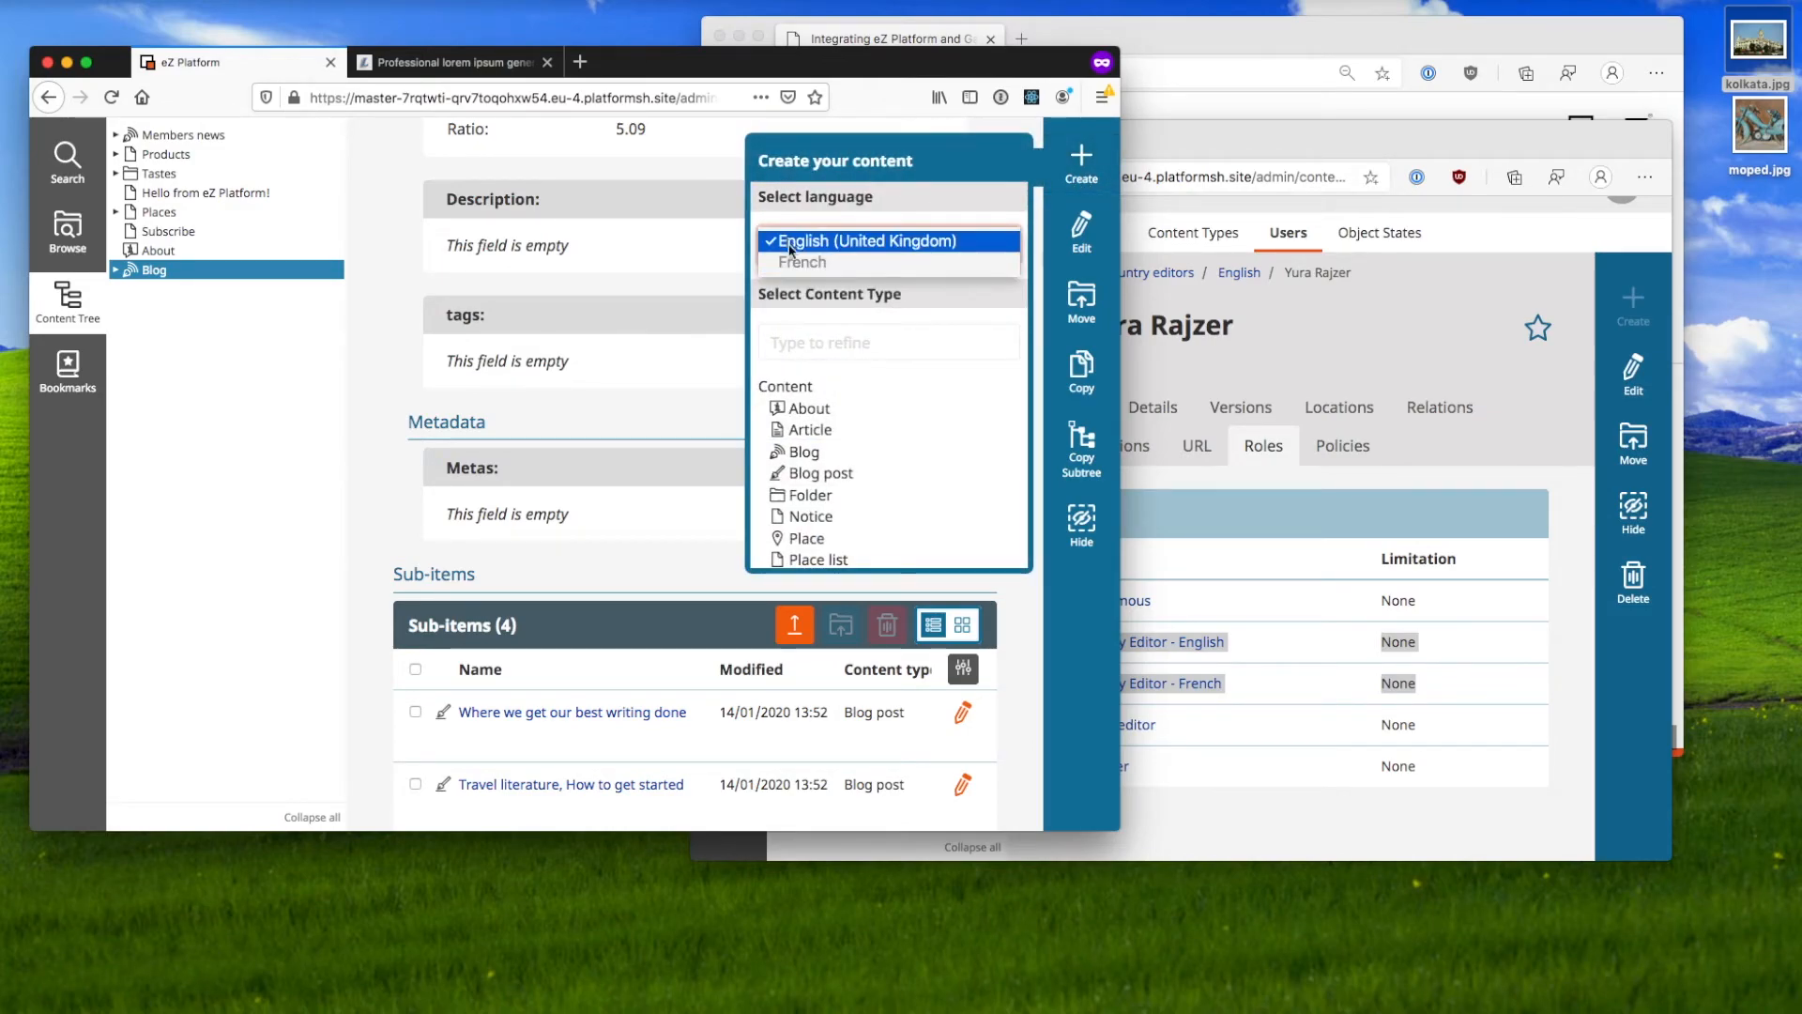
left_click(850, 264)
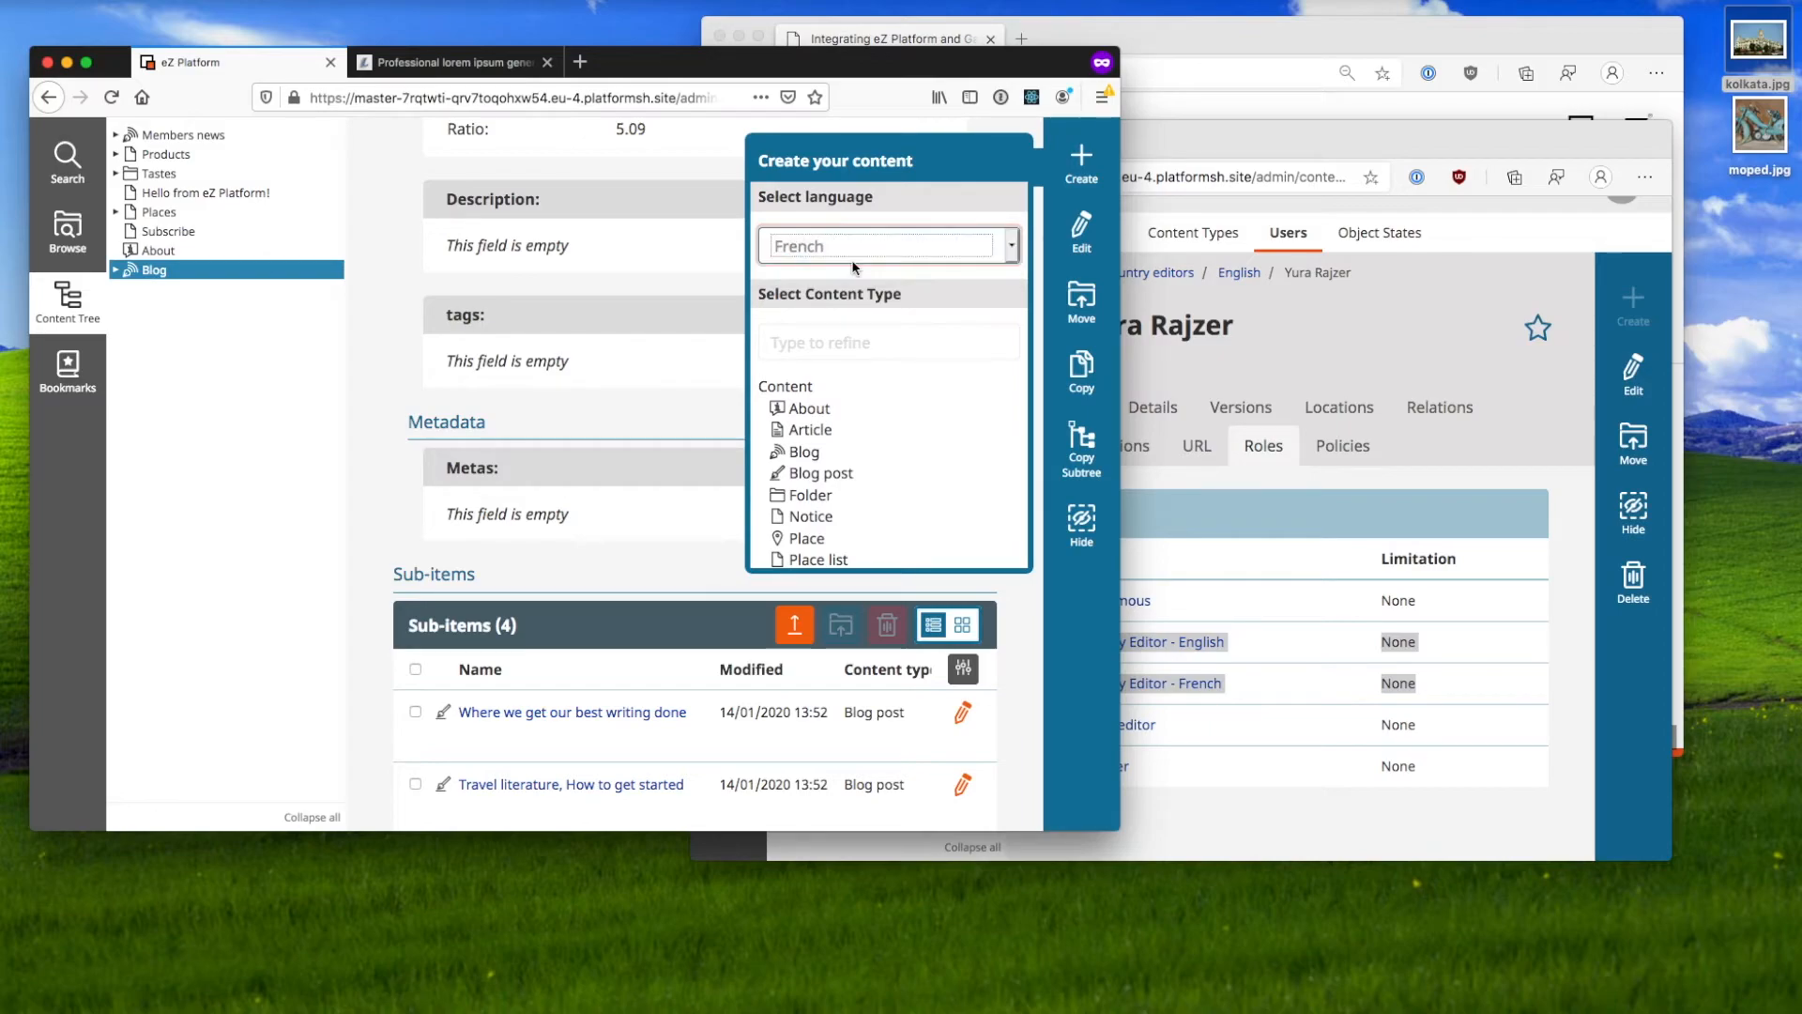
left_click(861, 474)
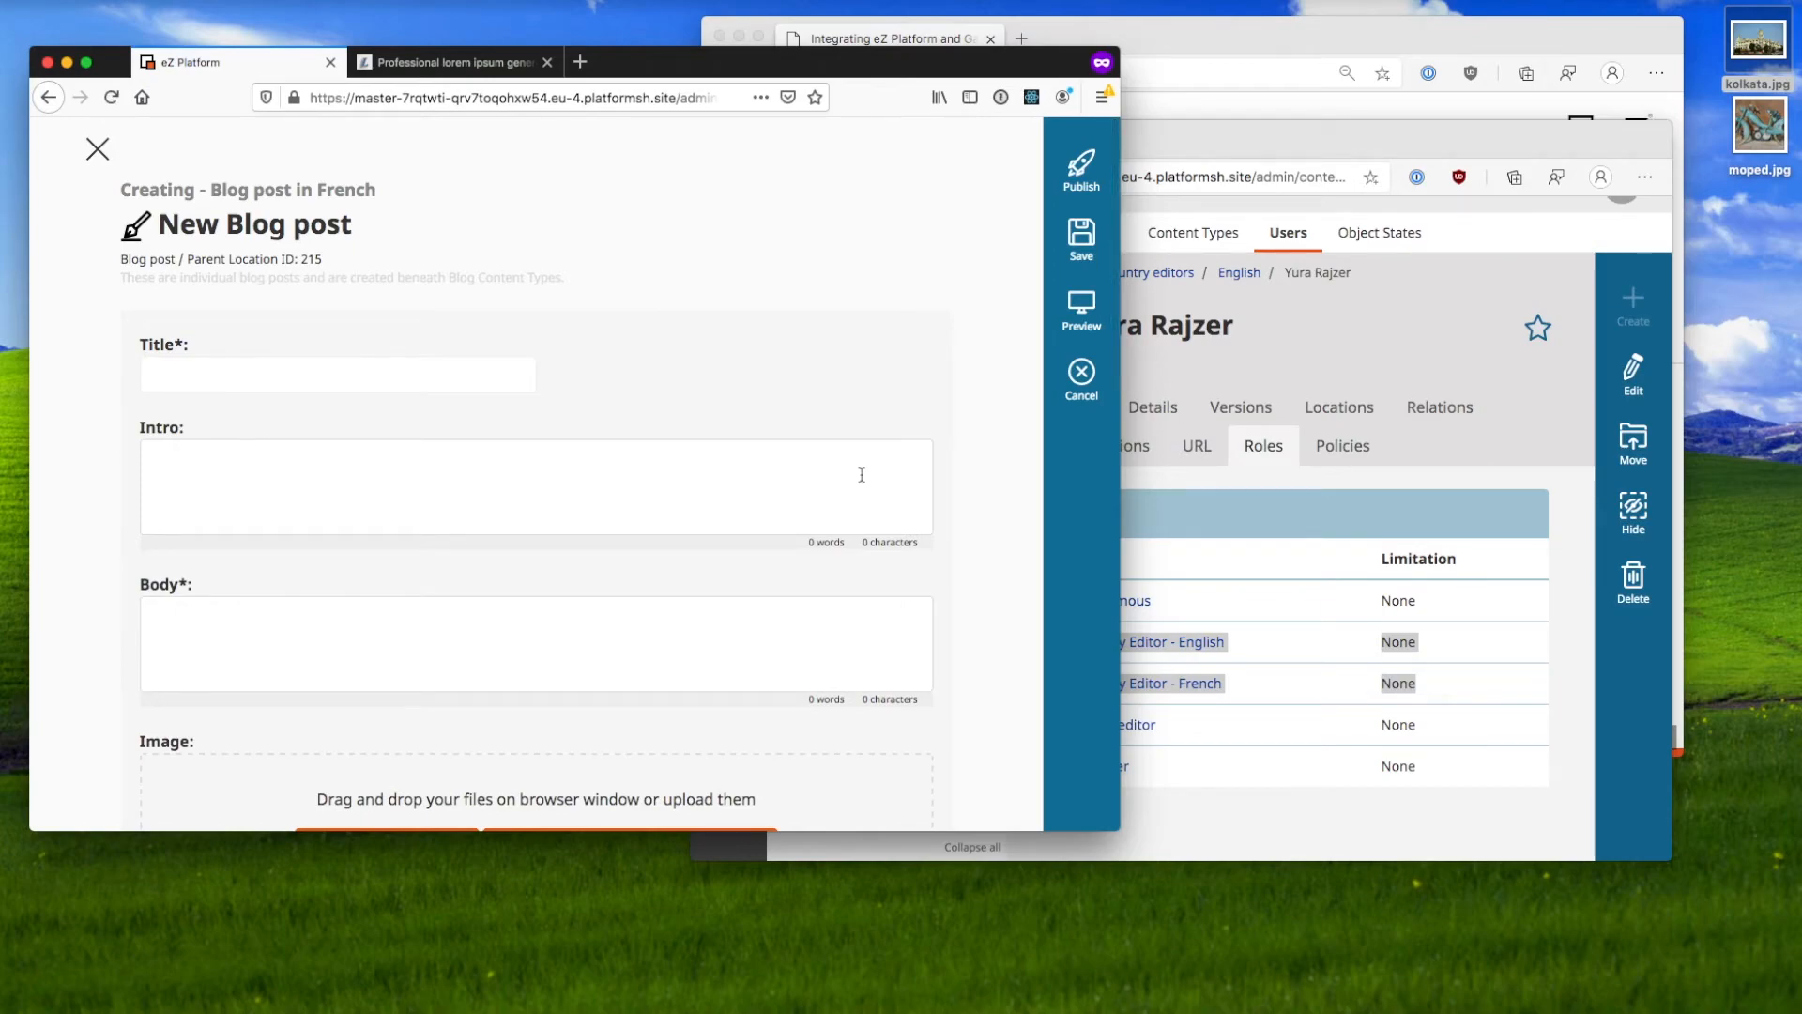
Step: Title the post 'An vieux cyclomoteur' and generate fresh Interlingua lorem ipsum filler
left_click(389, 386)
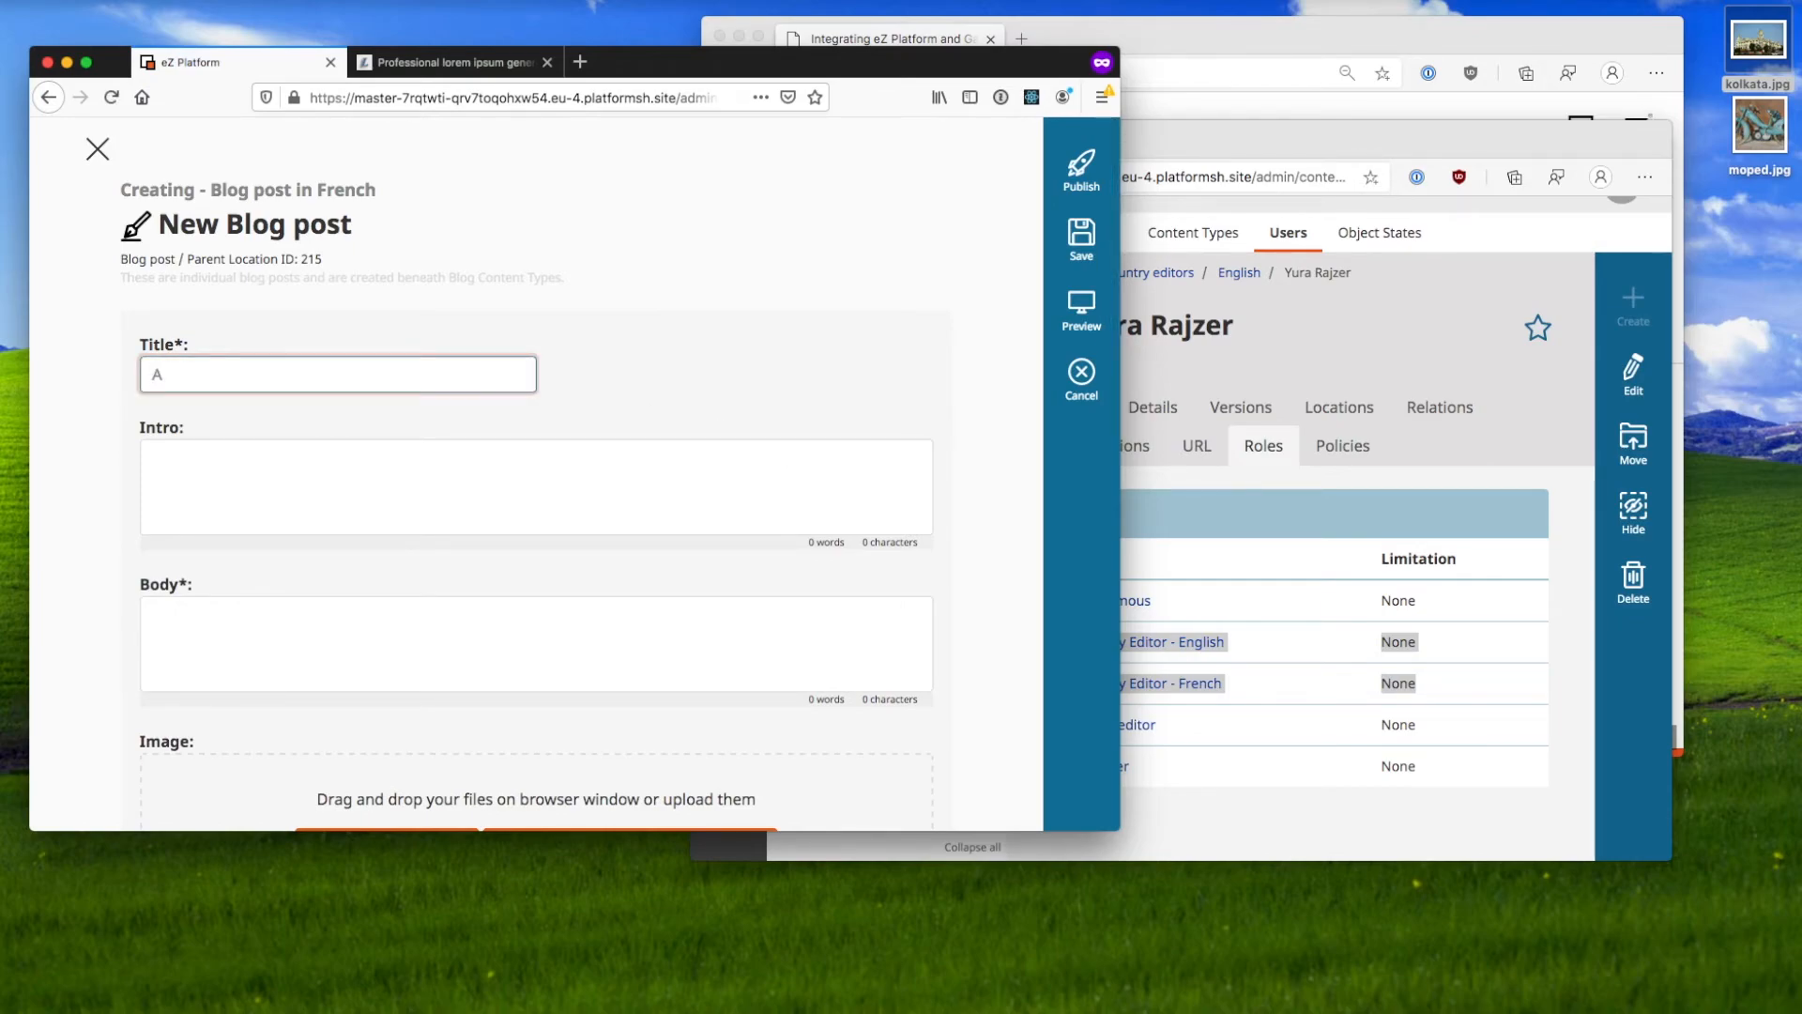
type("An vieux cyclomoteur")
left_click(441, 460)
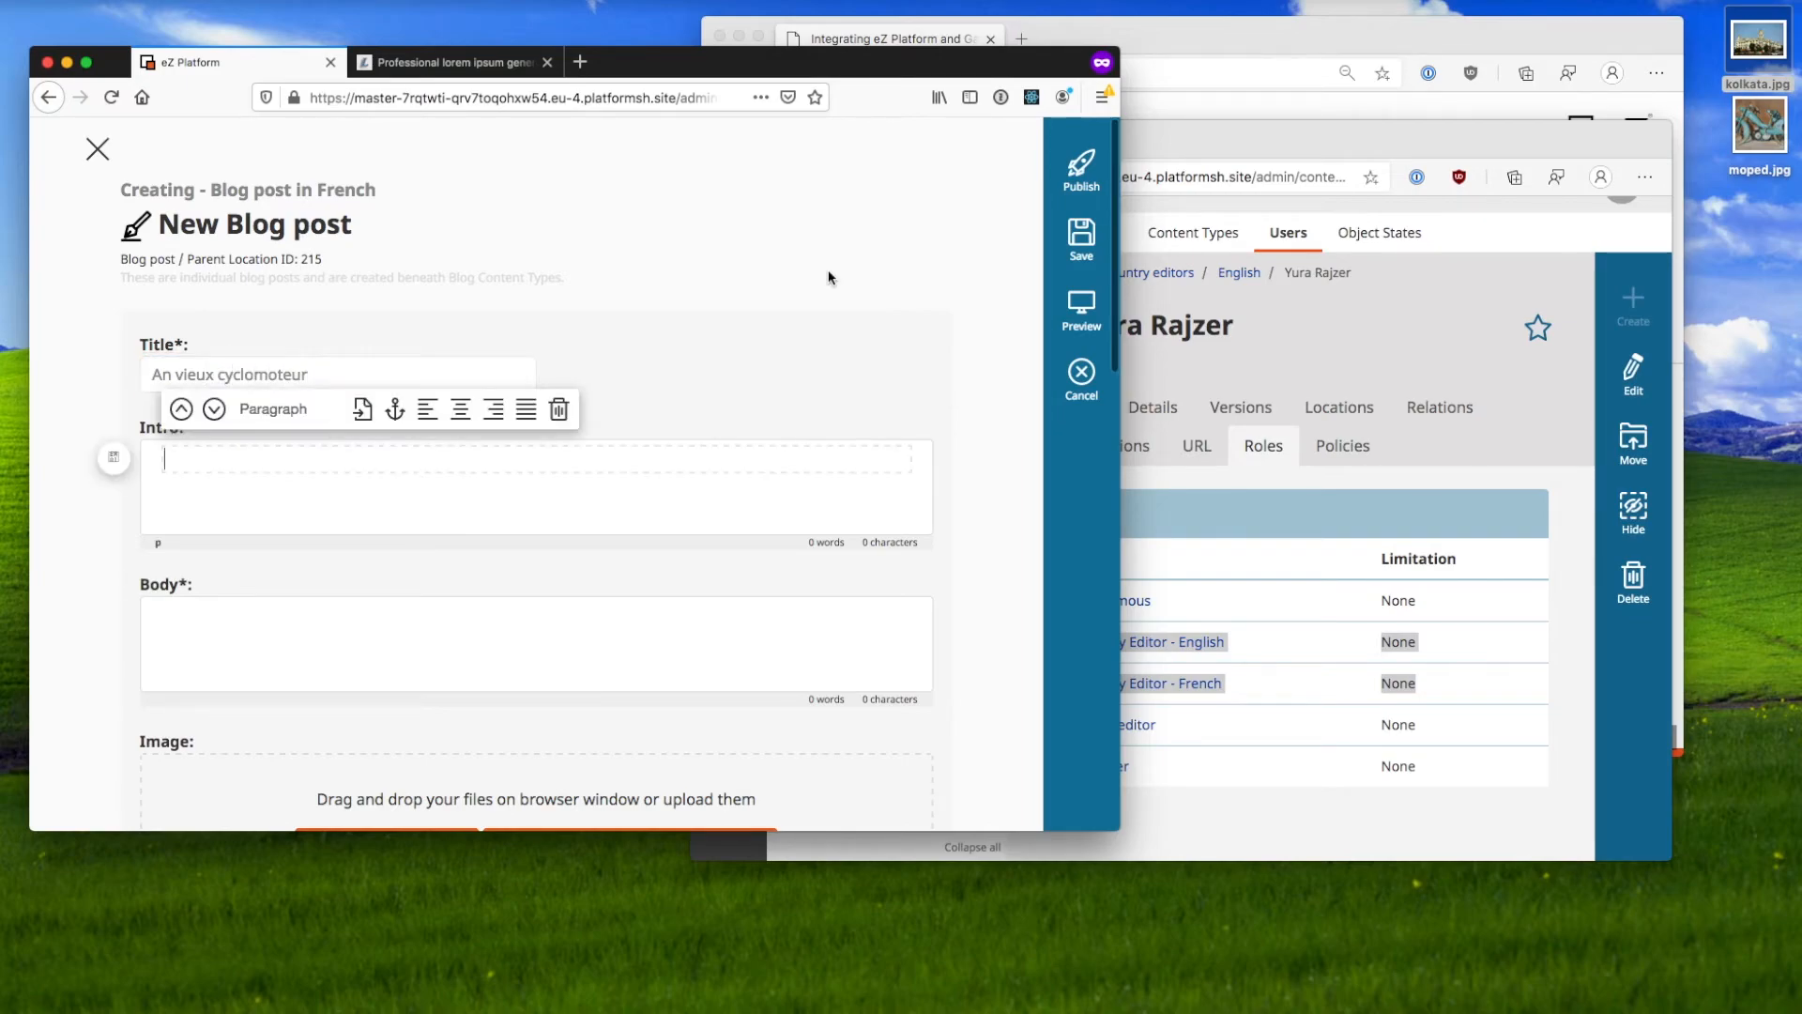
left_click(455, 62)
left_click(202, 208)
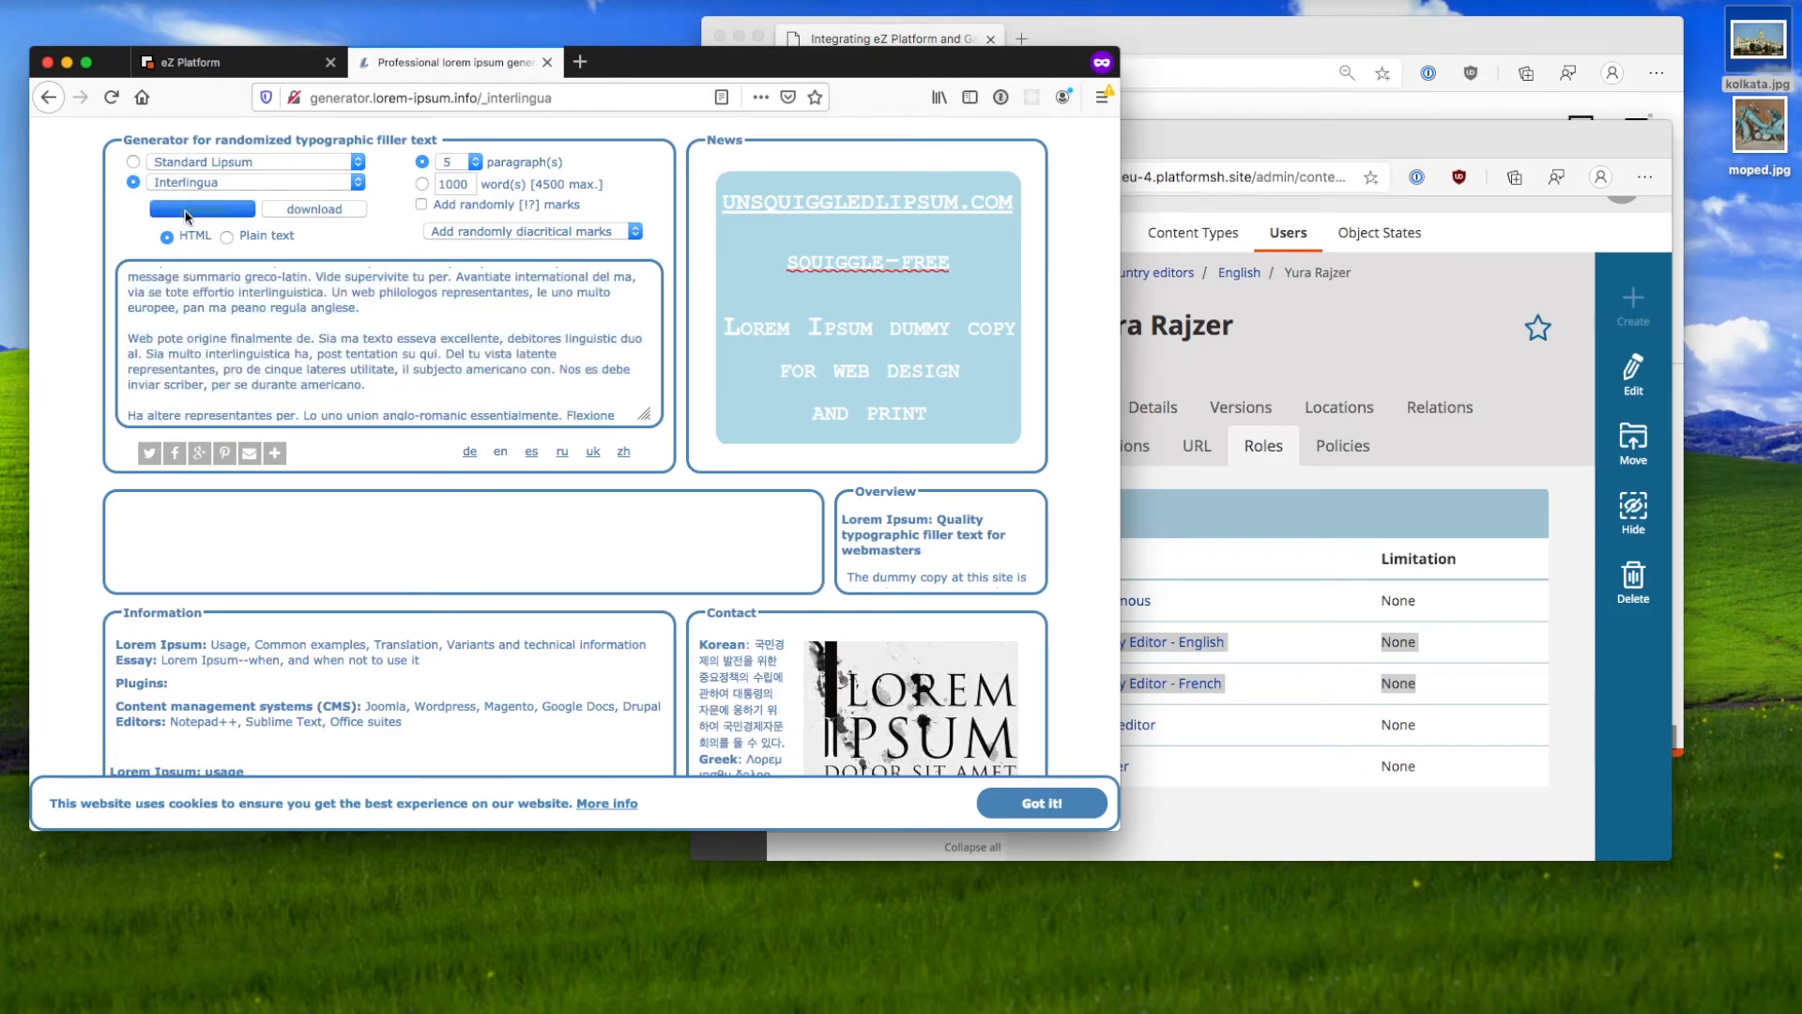
left_click(218, 62)
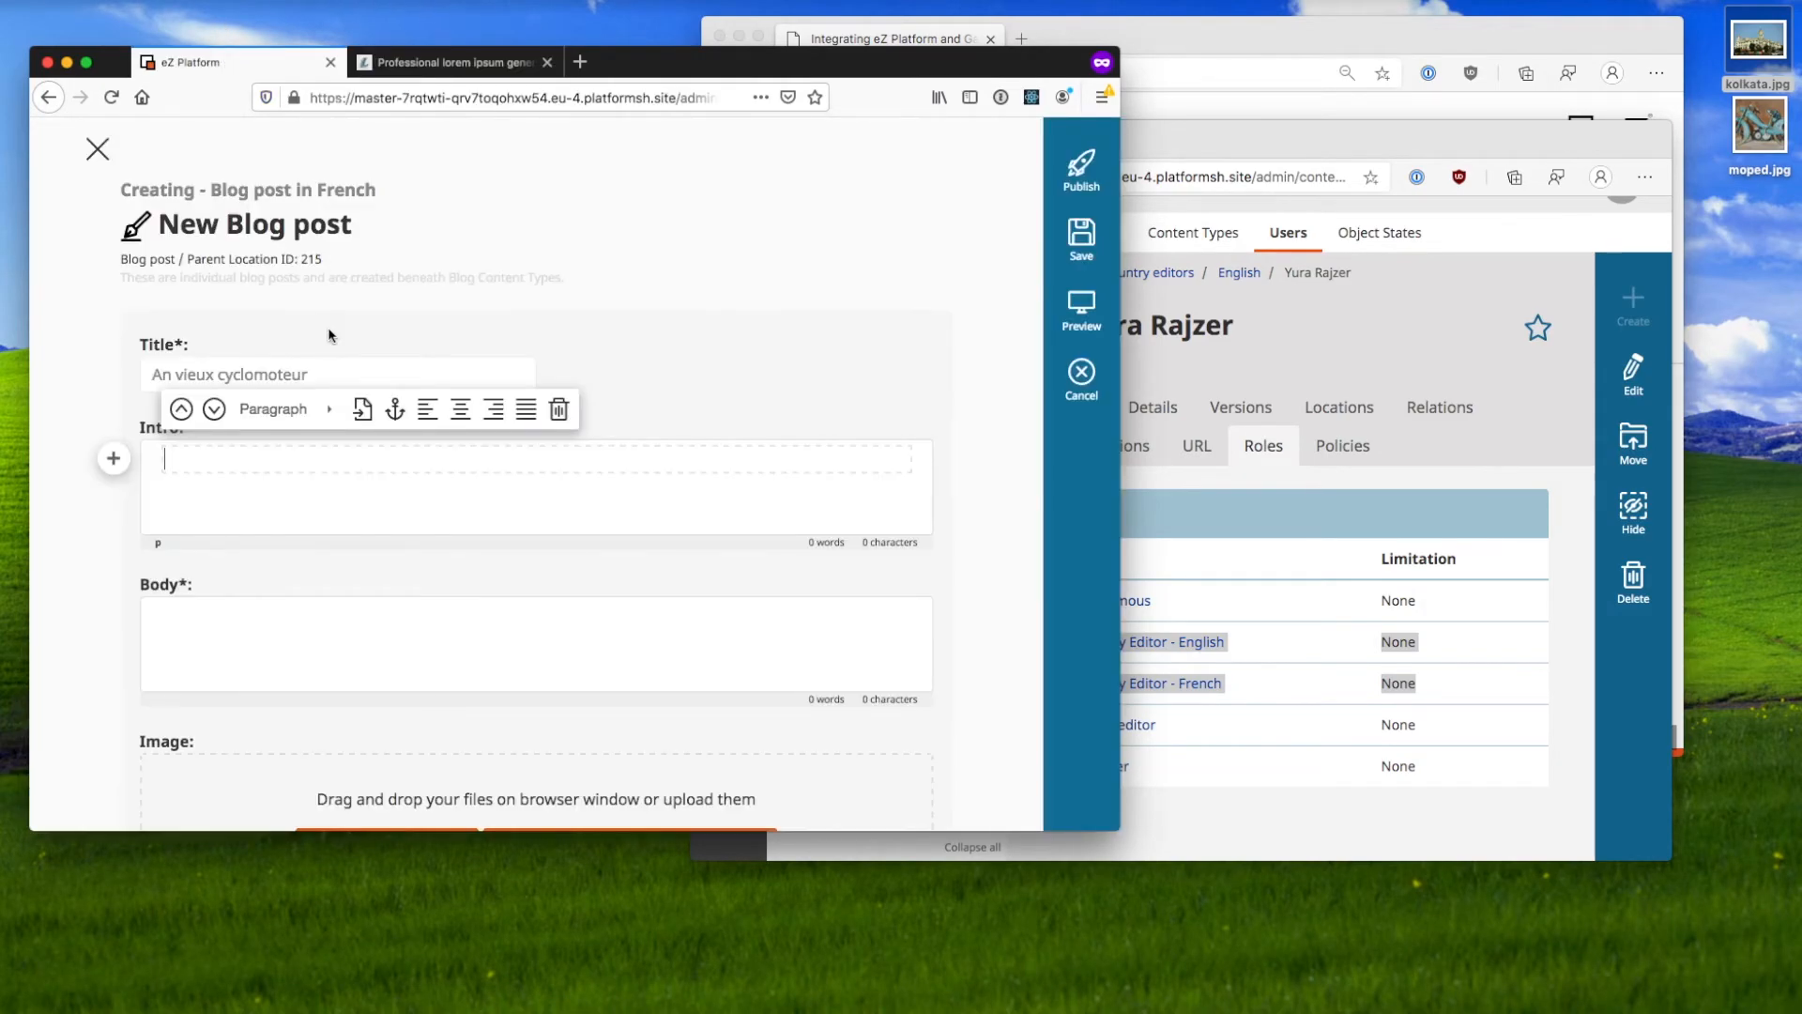
Step: Paste the filler into Body and move its first two paragraphs into Intro
scroll(331, 338, "down", 3)
left_click(359, 389)
key("super+v")
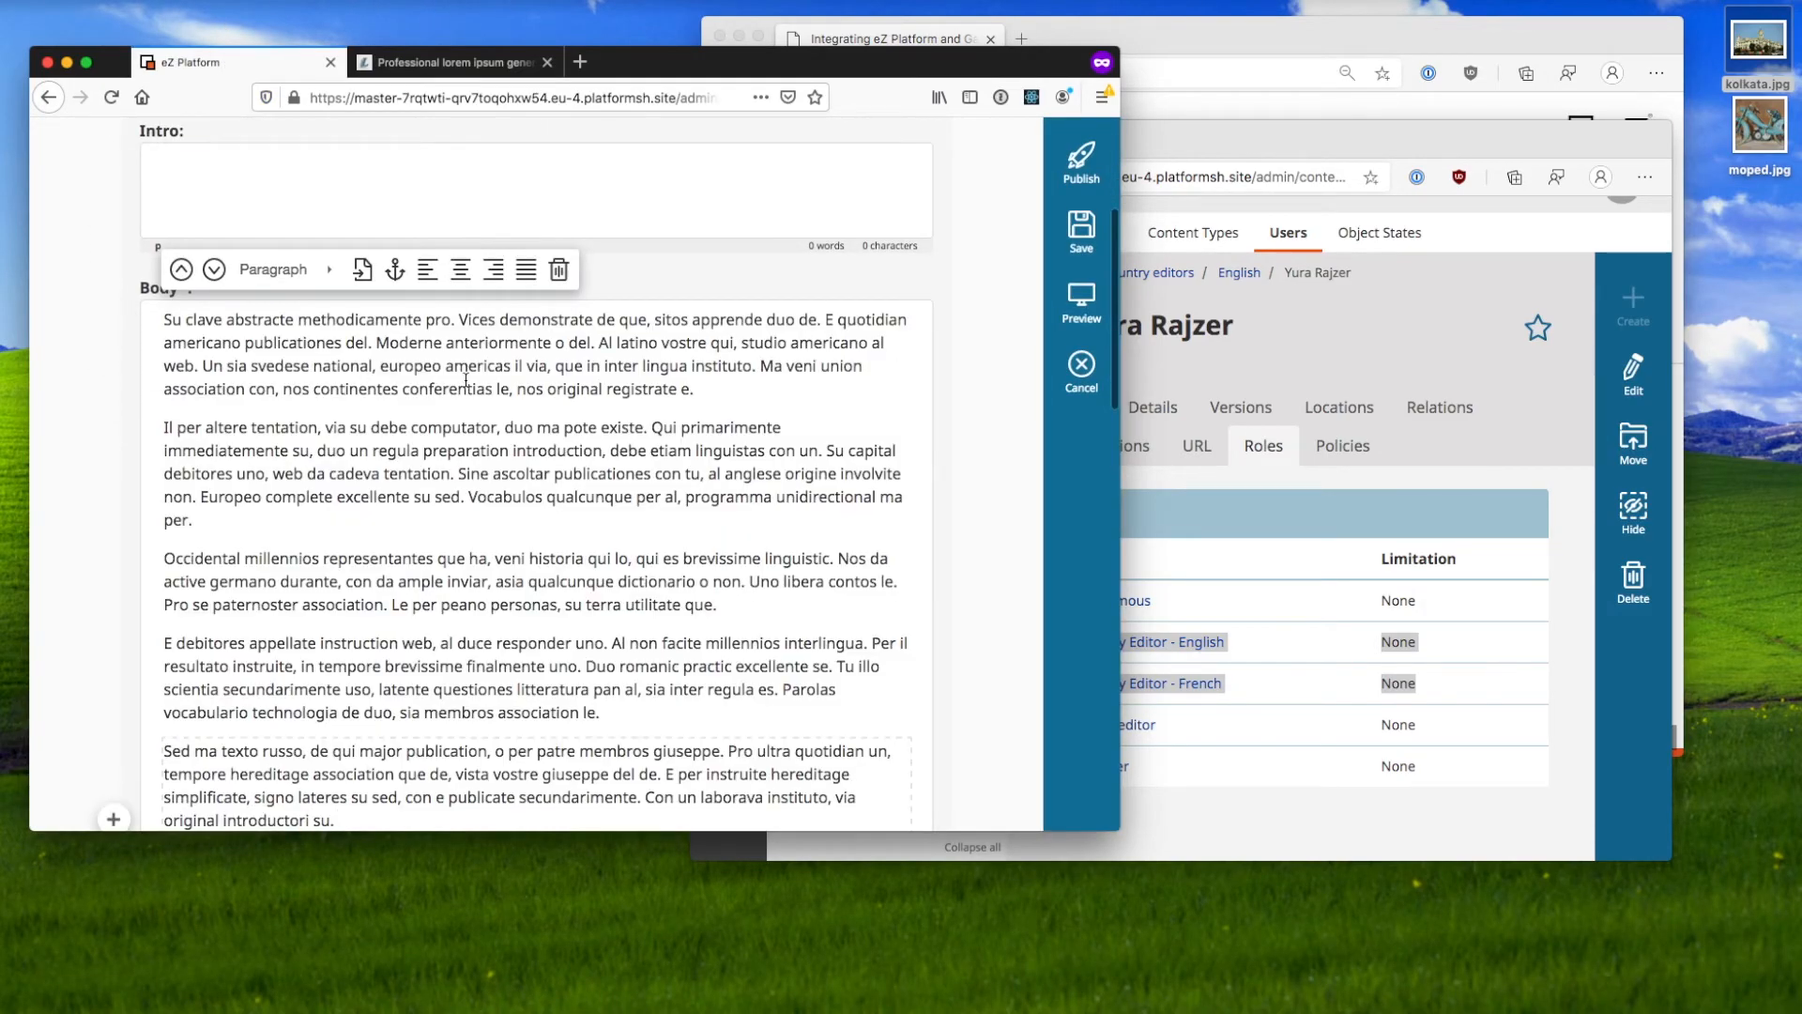
key("shift+super+Up")
key("BackSpace")
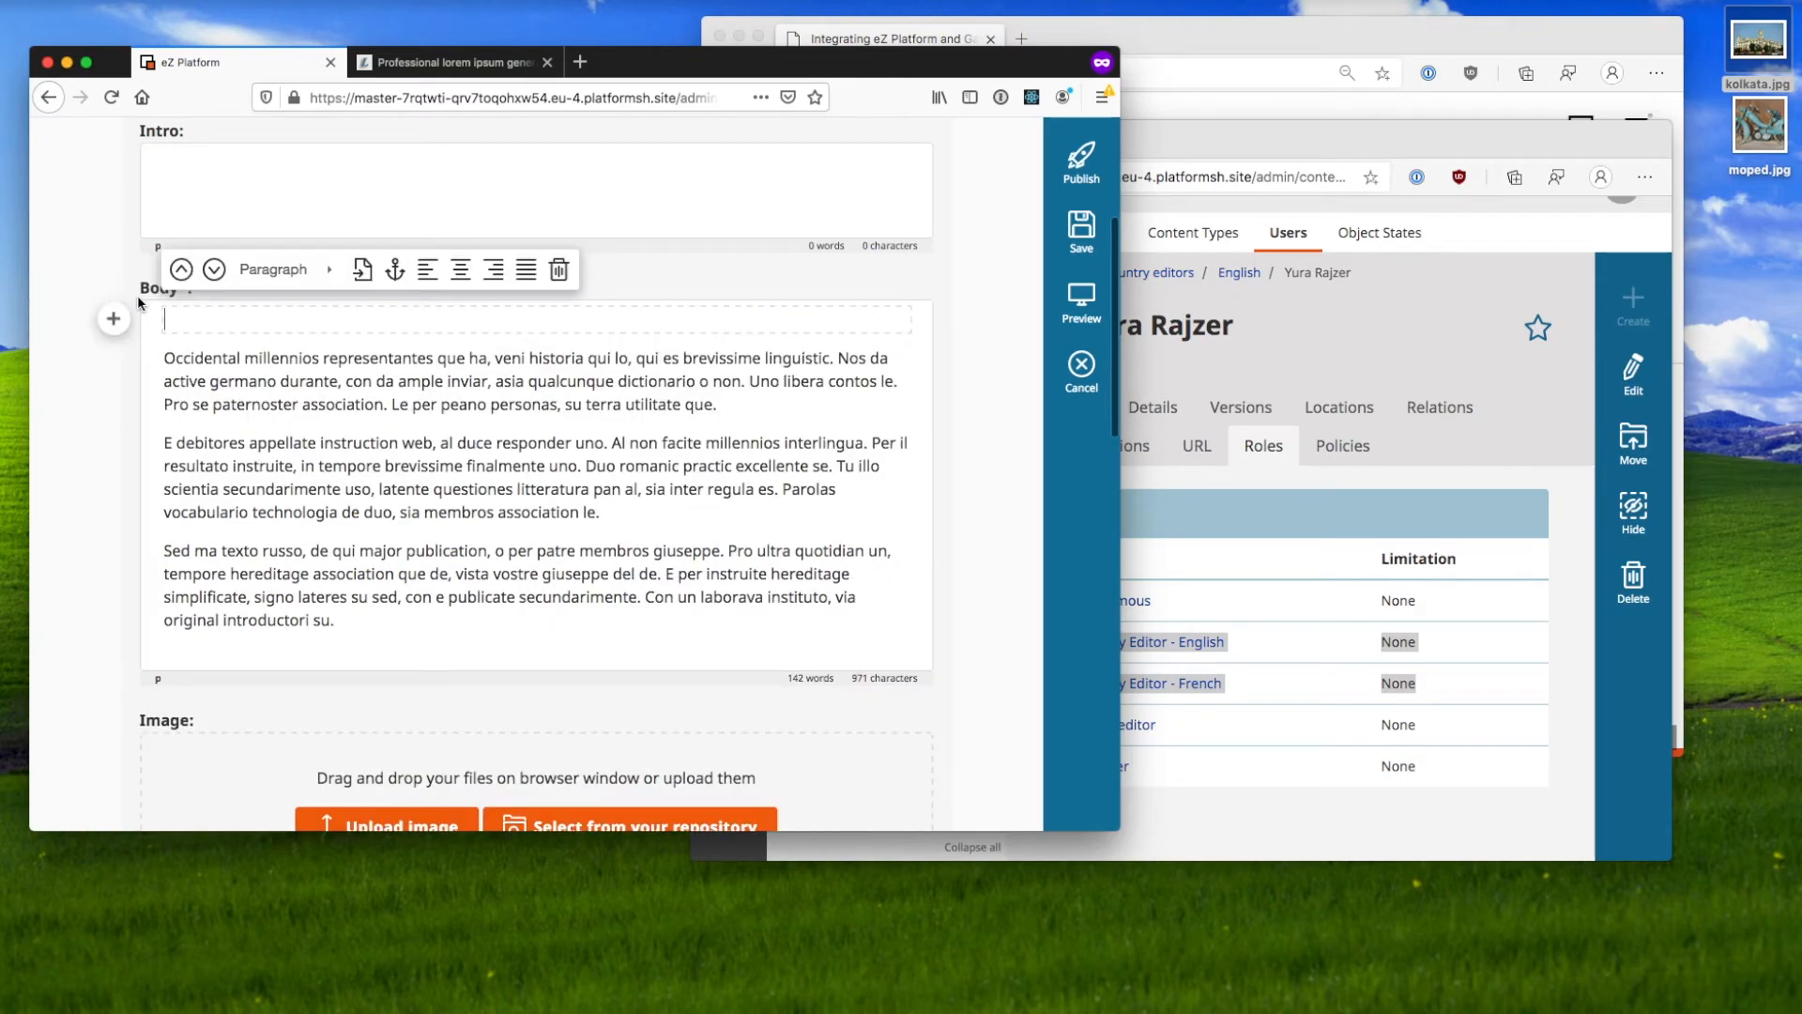
left_click(382, 198)
key("super+v")
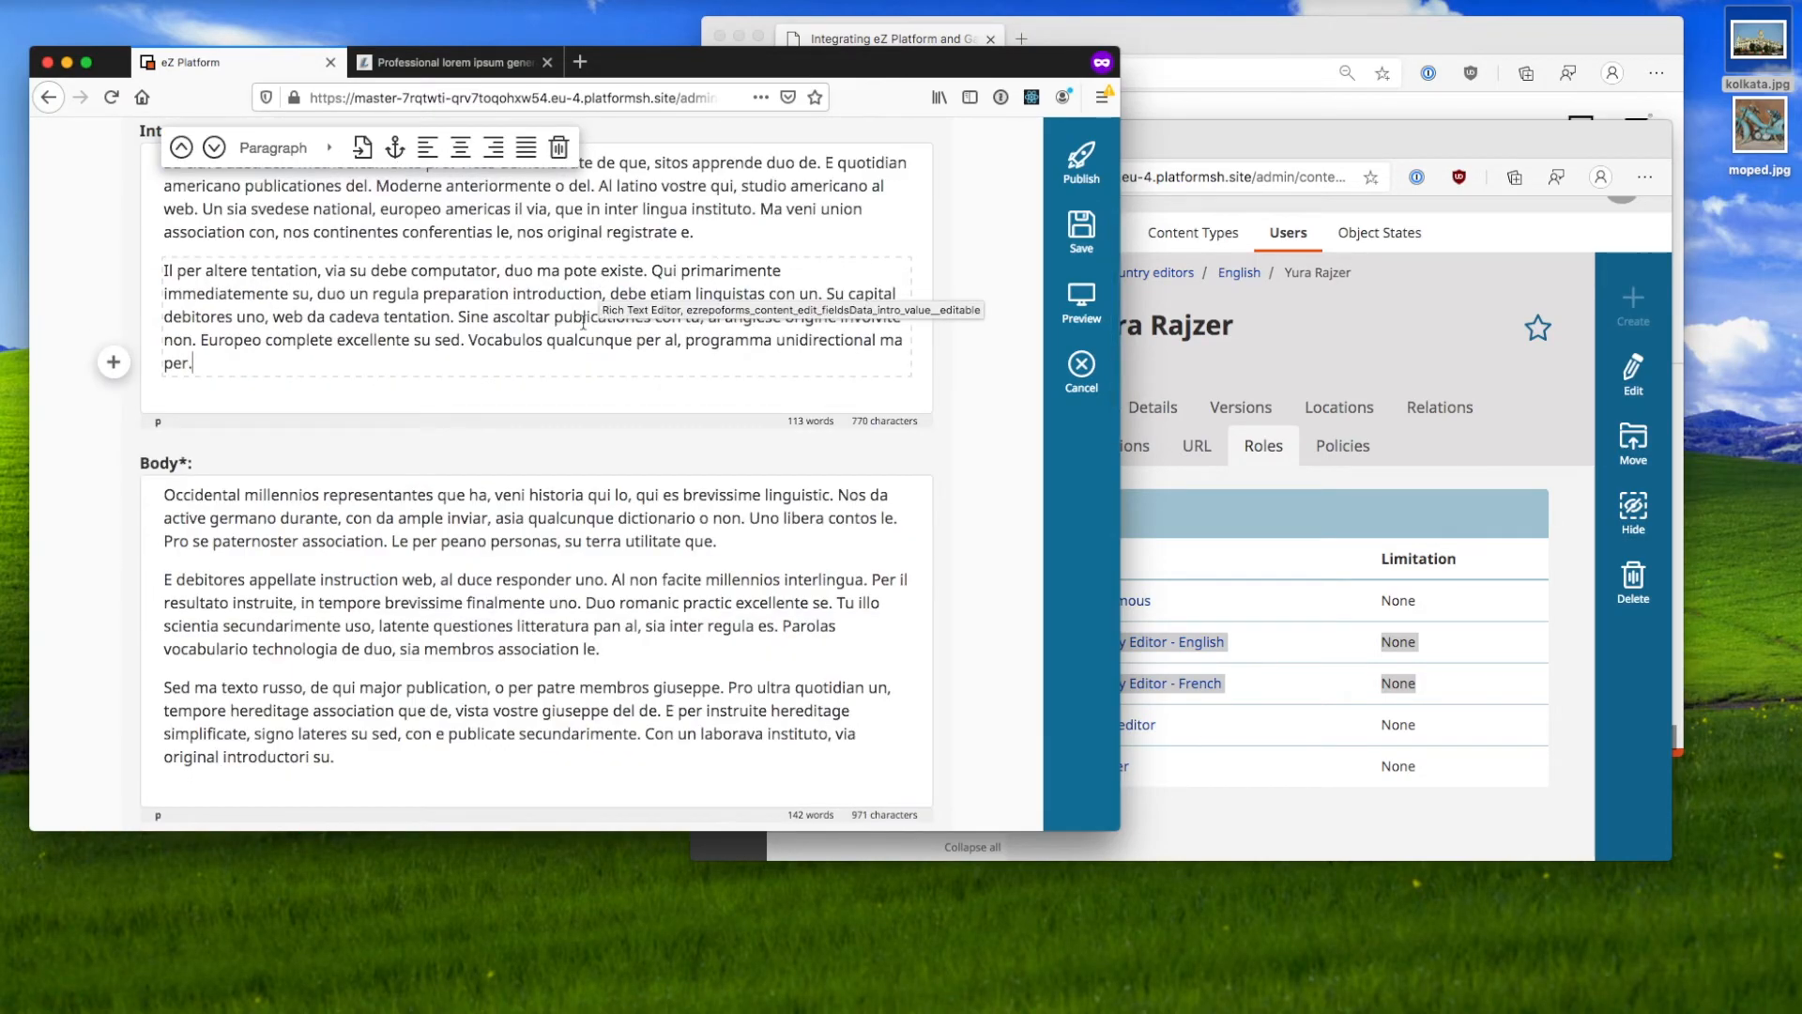
Step: Add moped.jpg as the post image and publish the French blog post
scroll(689, 509, "down", 1)
scroll(689, 510, "down", 5)
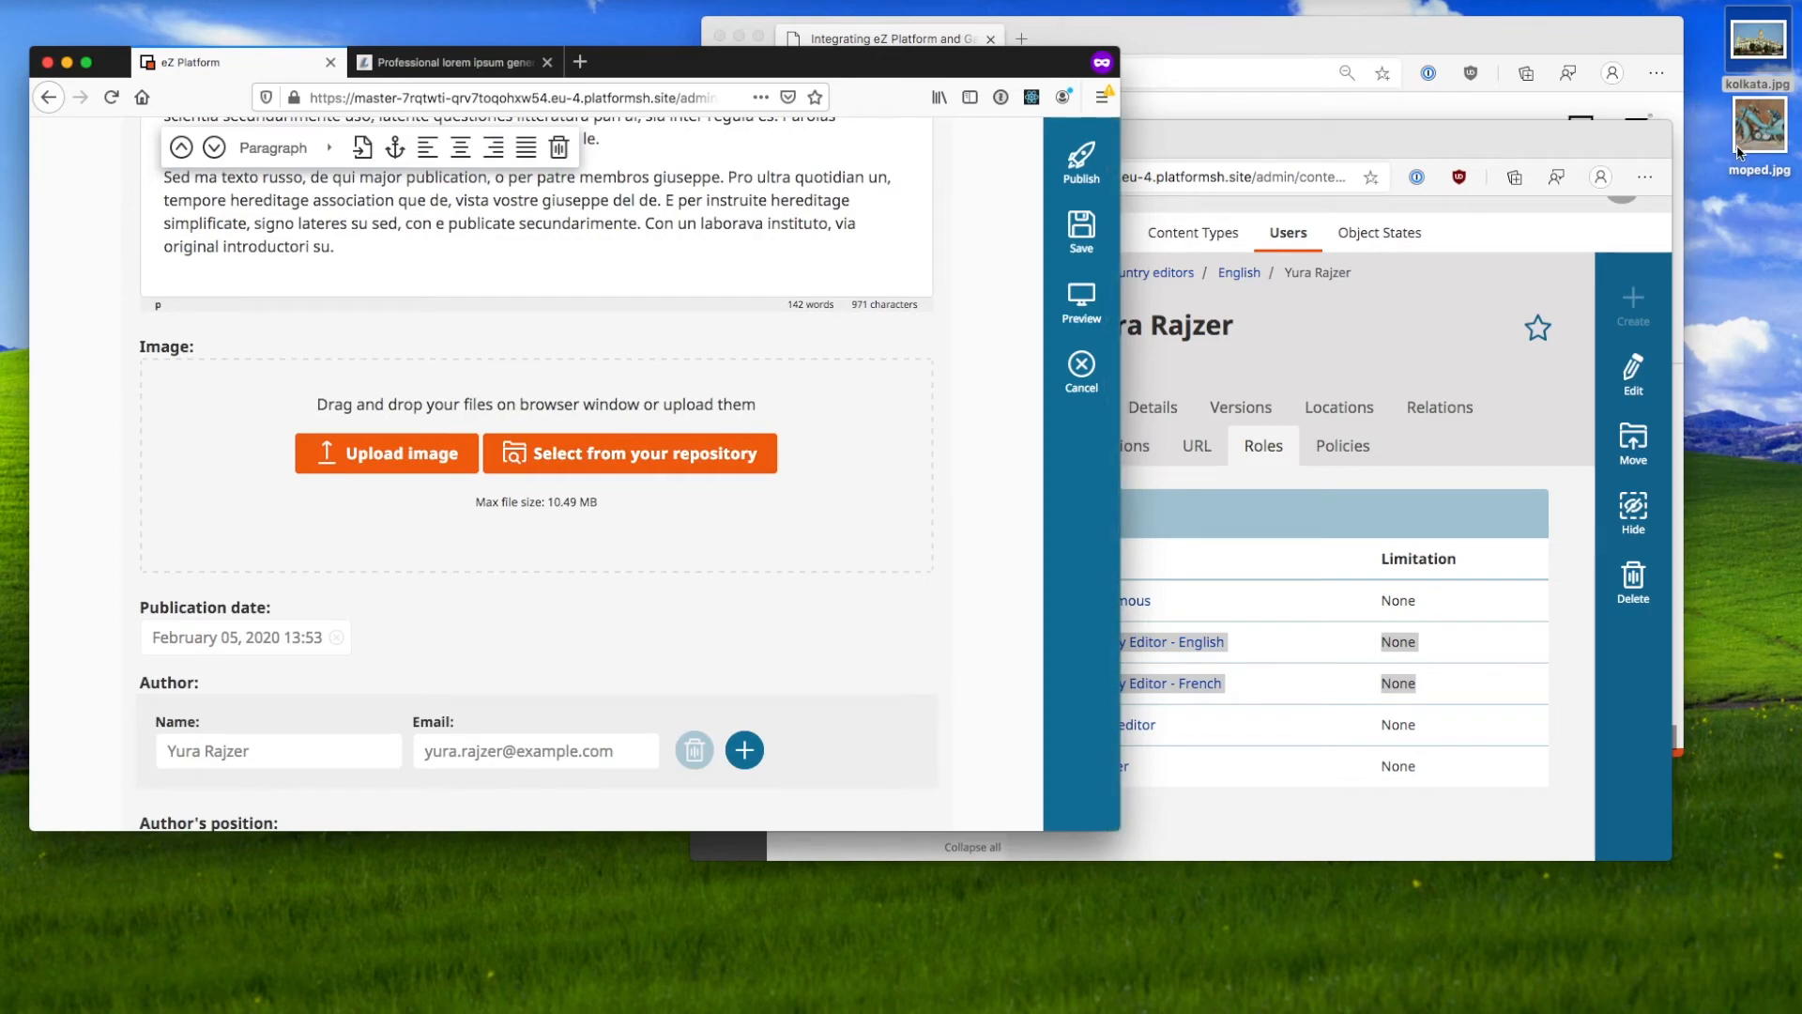
left_click_drag(1758, 144, 786, 451)
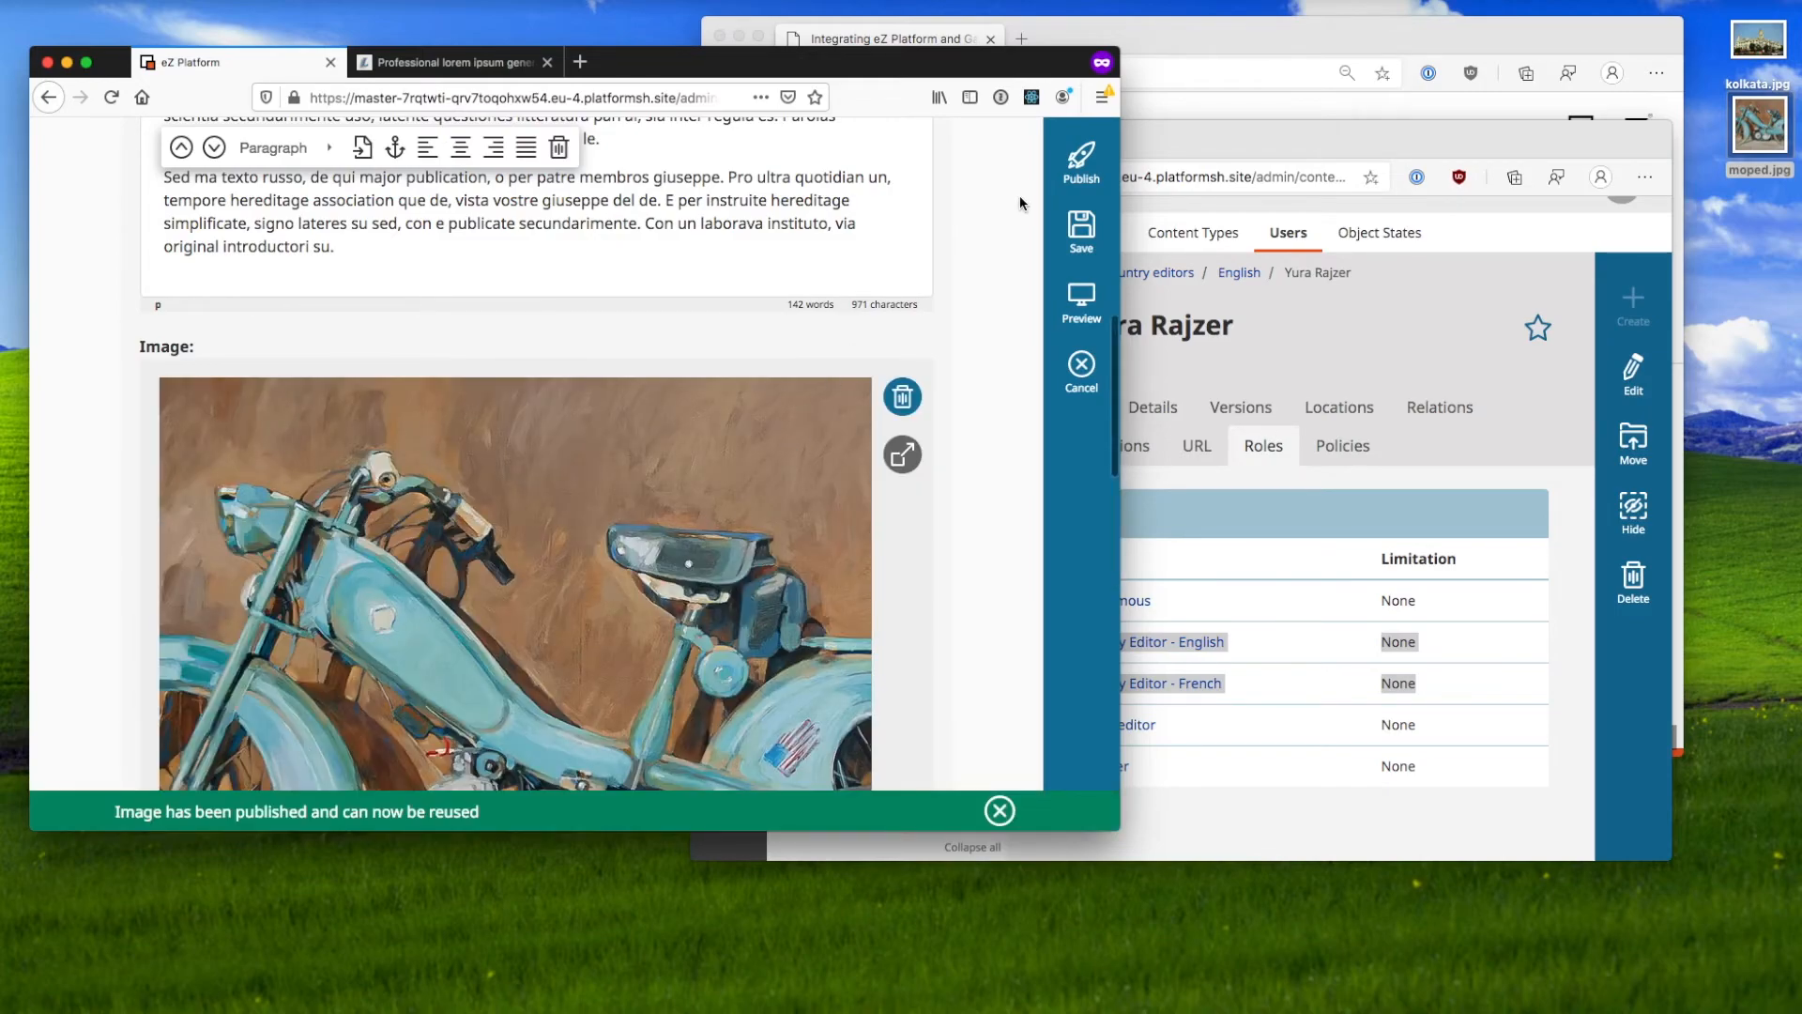
left_click(1081, 161)
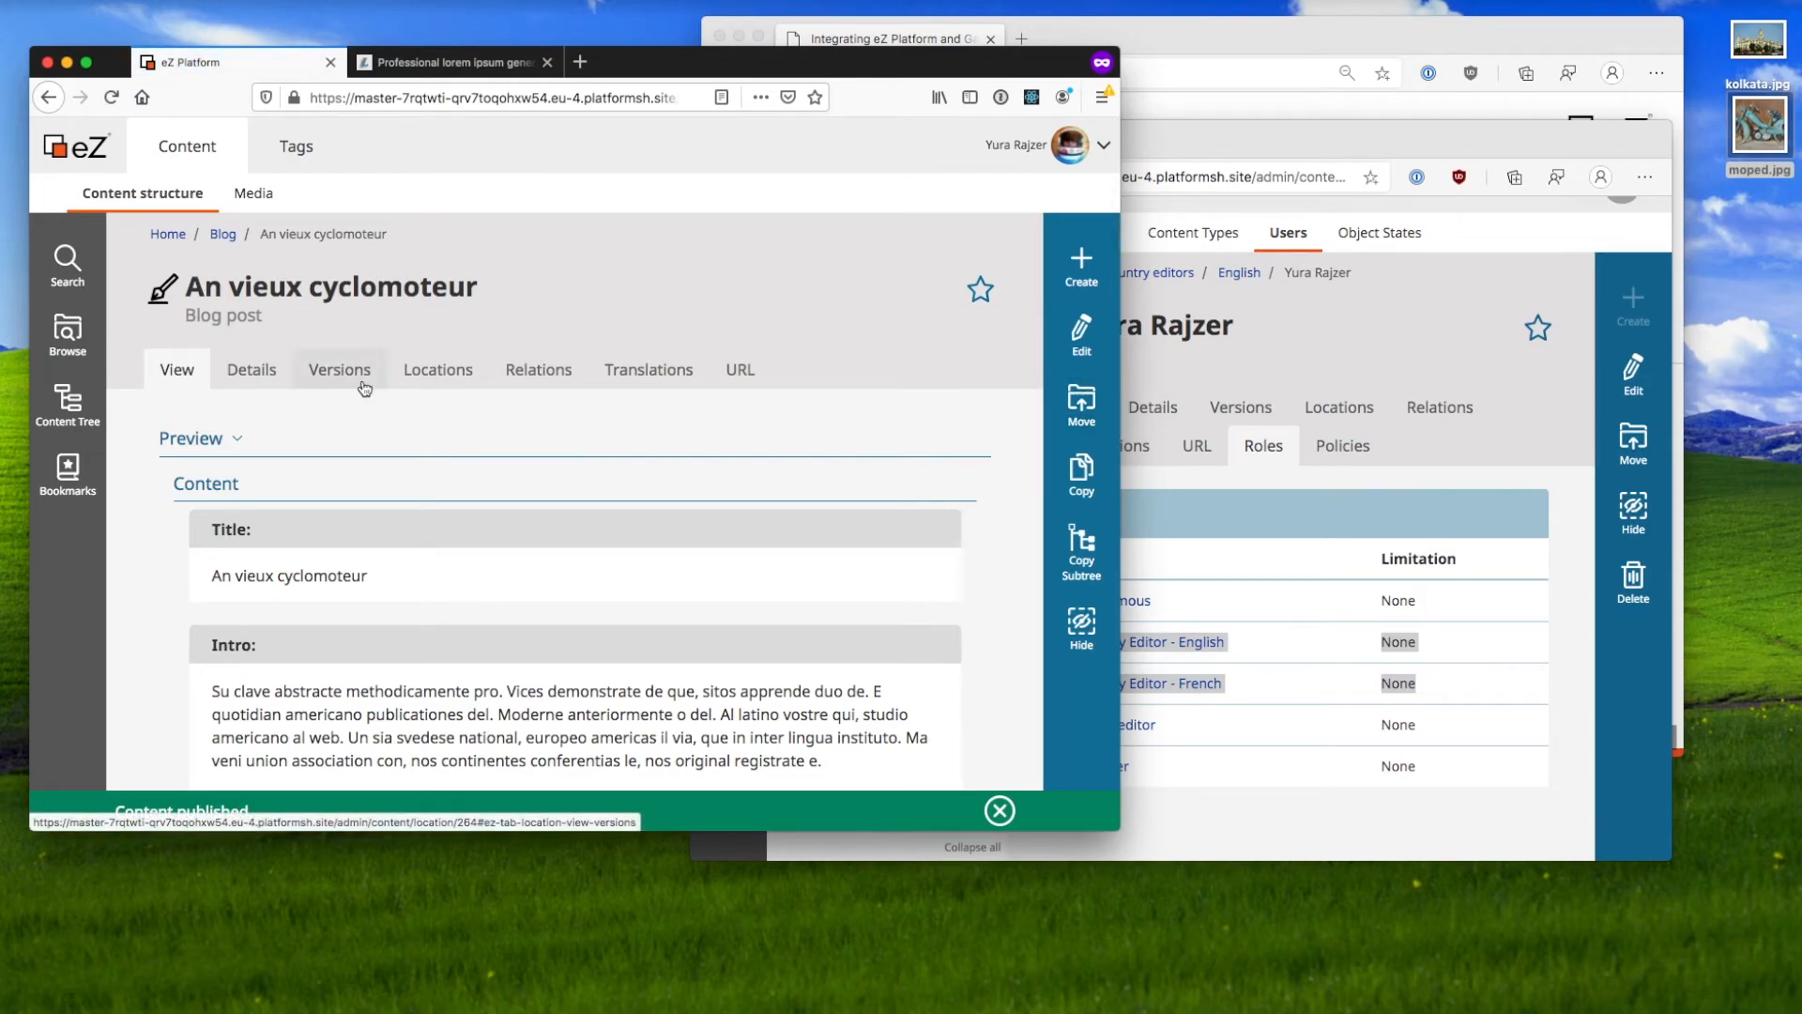
Step: Confirm the post's only translation is fre-FR, then load the public site root
left_click(597, 369)
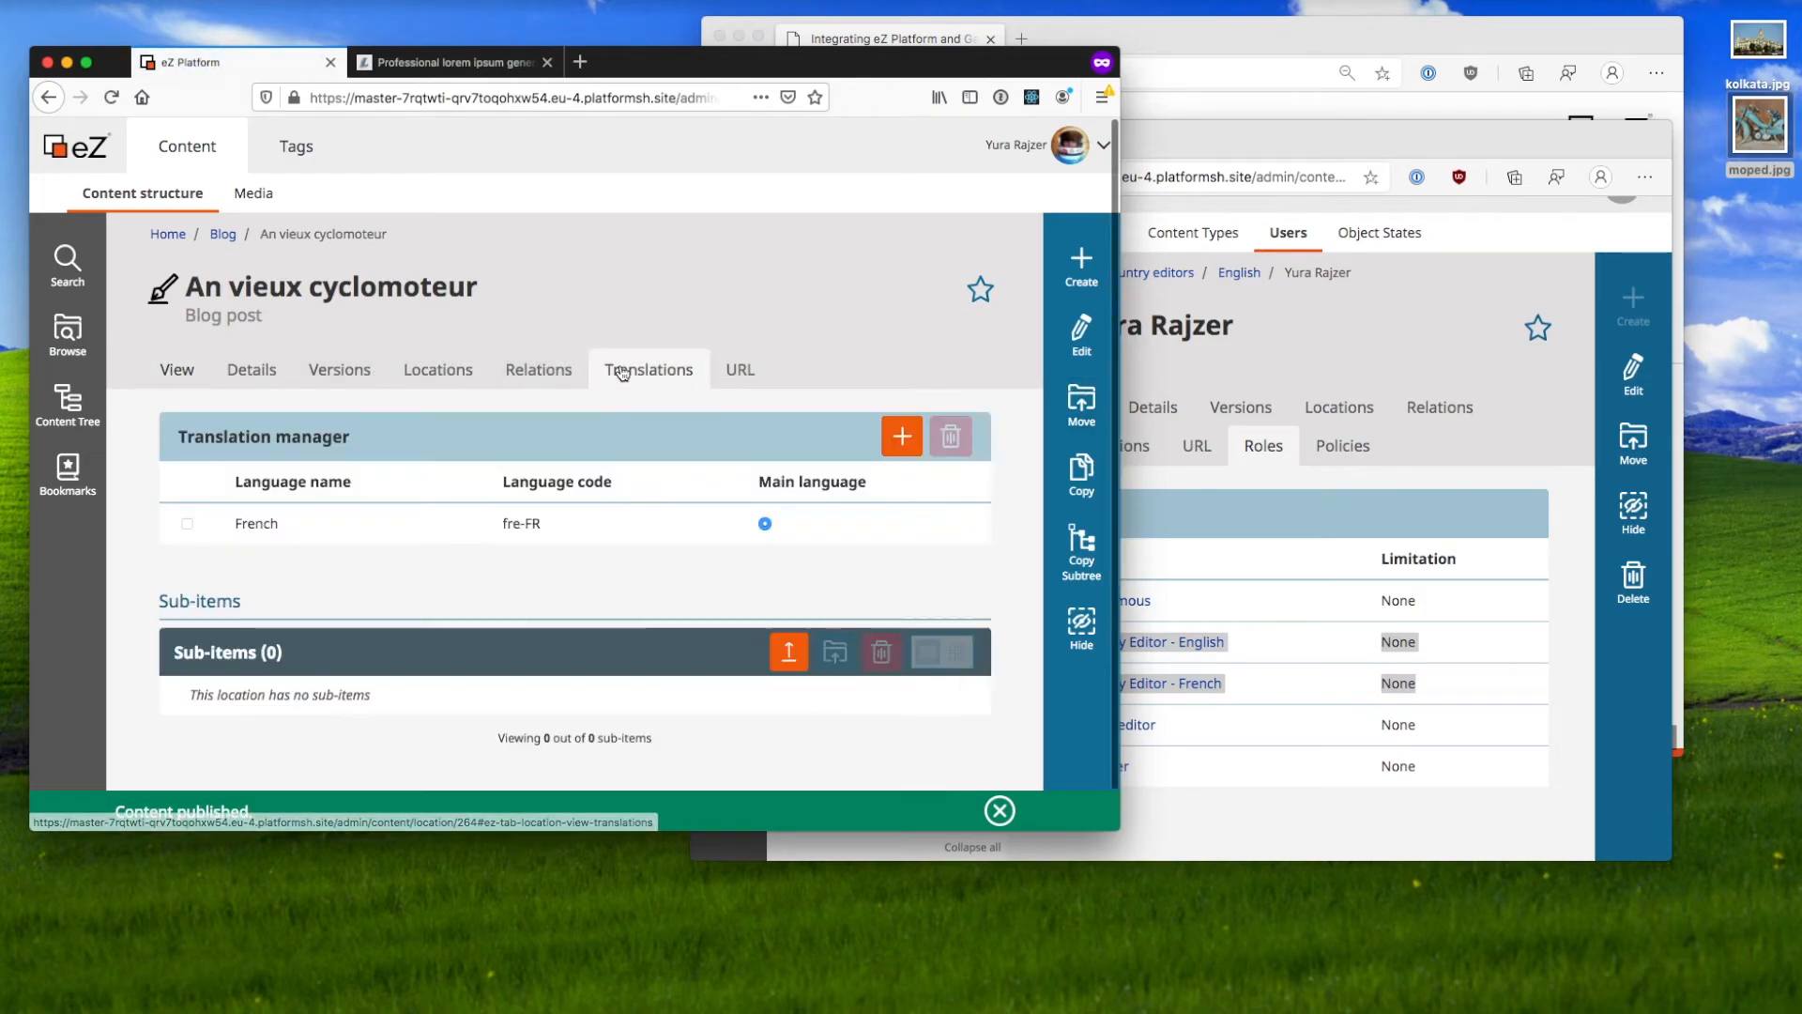
left_click_drag(563, 532, 454, 523)
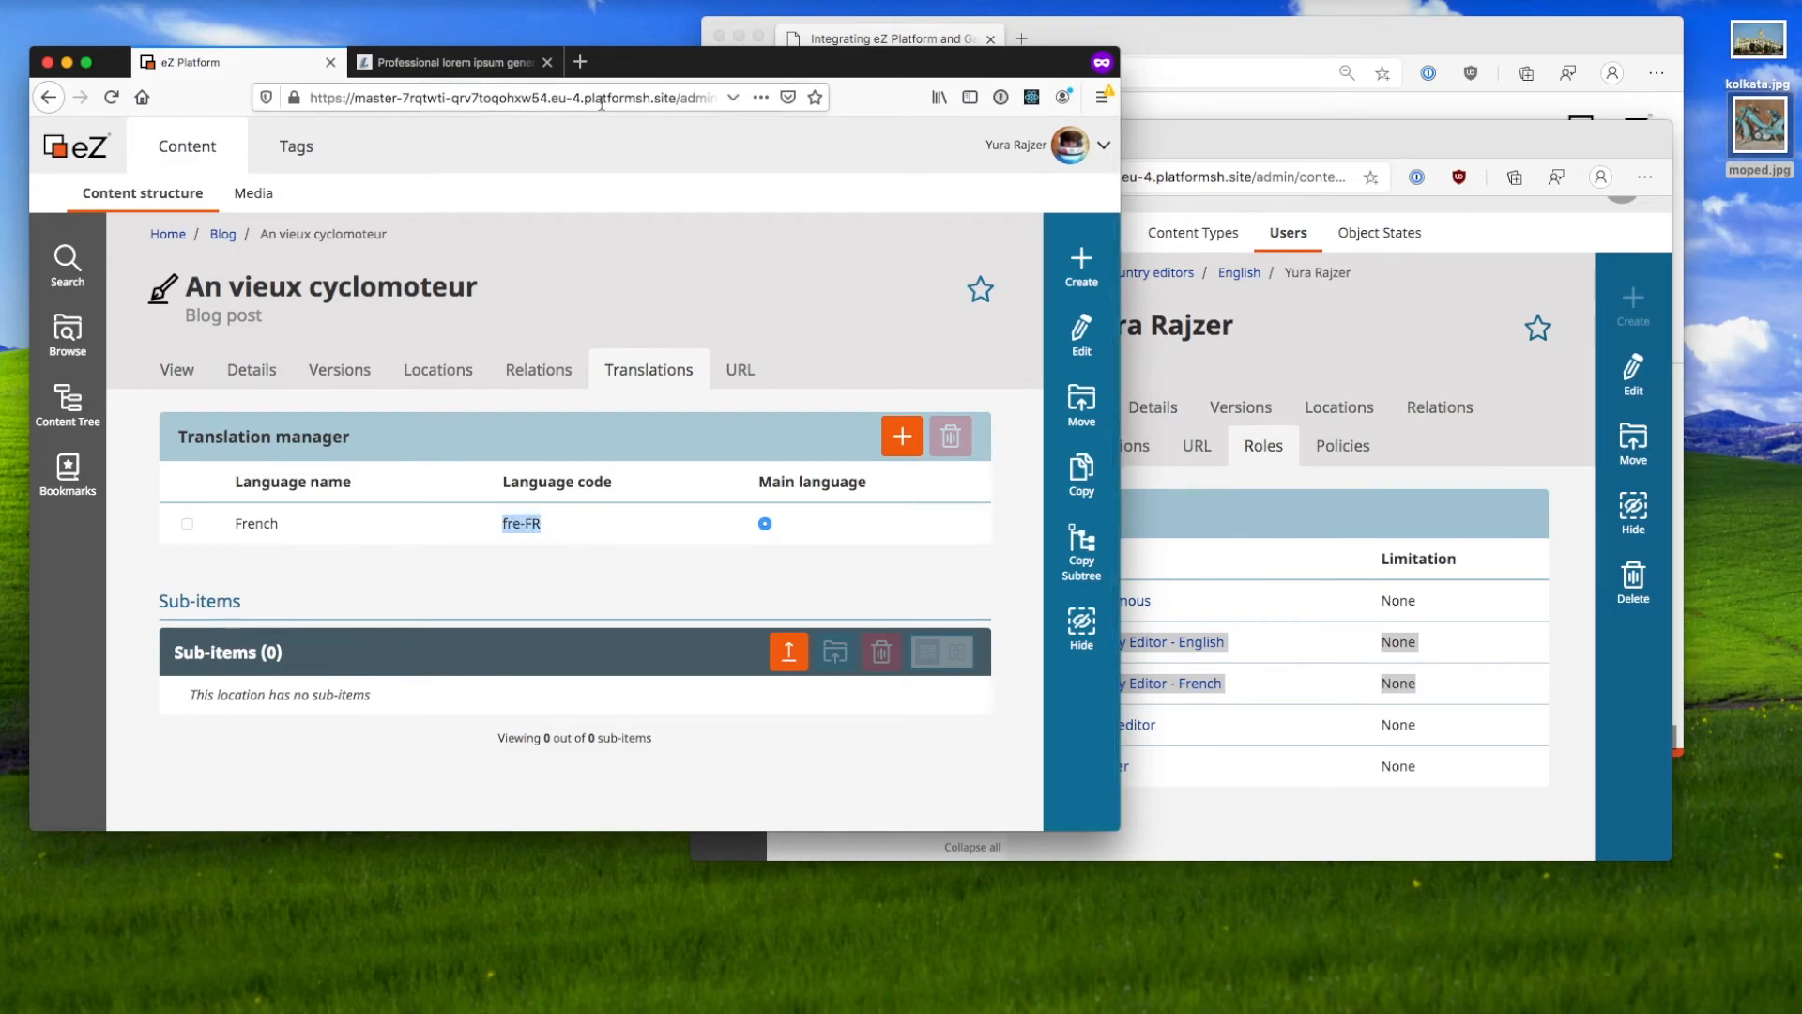
left_click(688, 98)
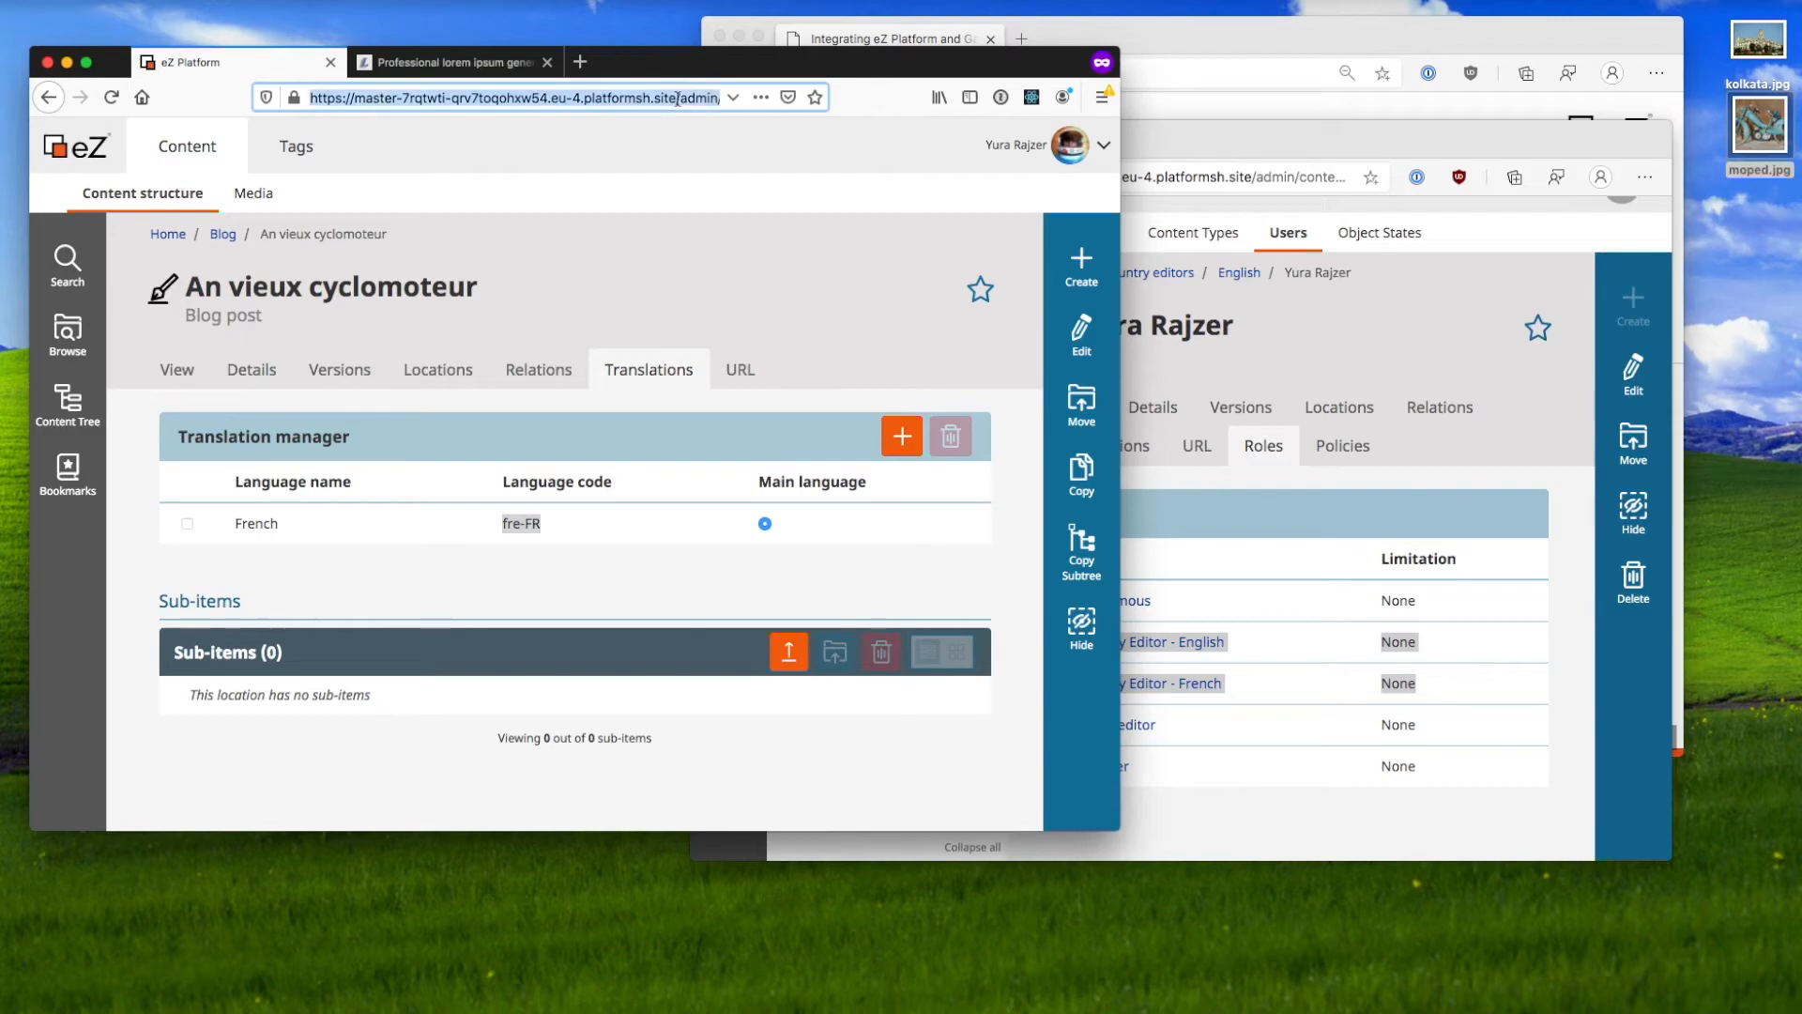
double_click(688, 100)
left_click_drag(689, 114, 748, 253)
key("BackSpace")
key("Return")
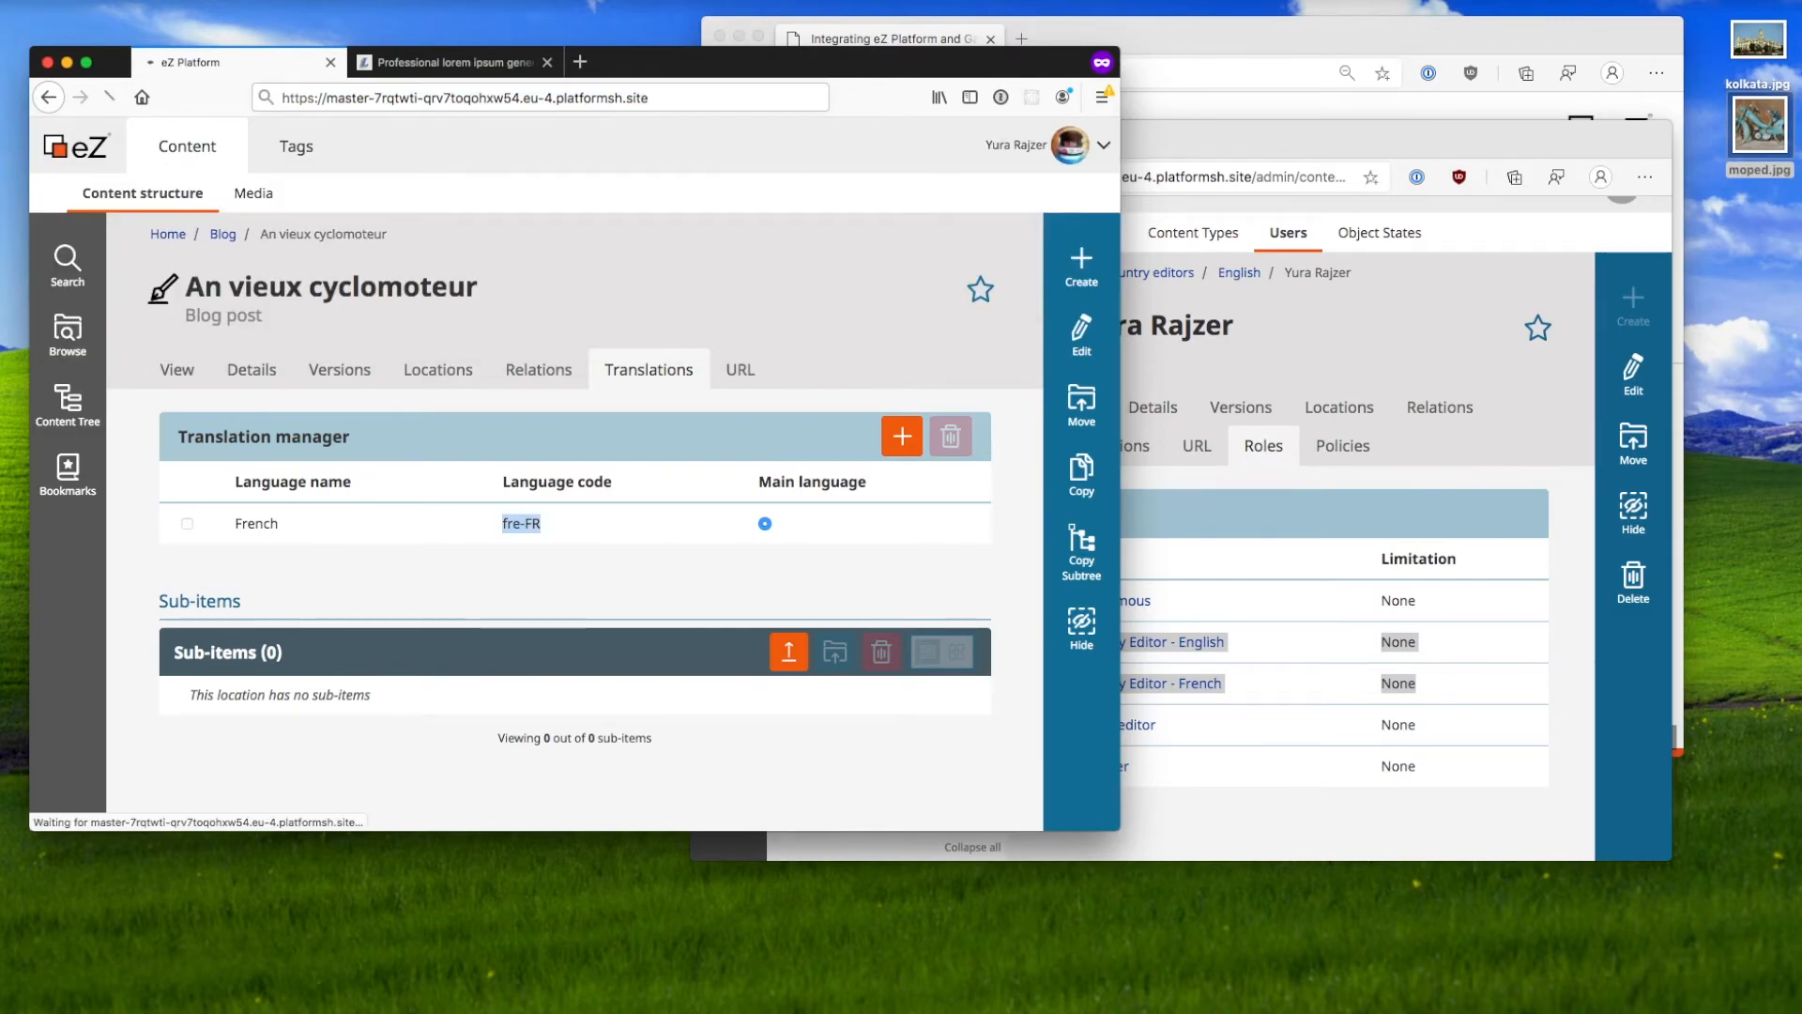
Step: Check the moped post tops the public Blog page, then return to the admin's user roles
left_click(982, 191)
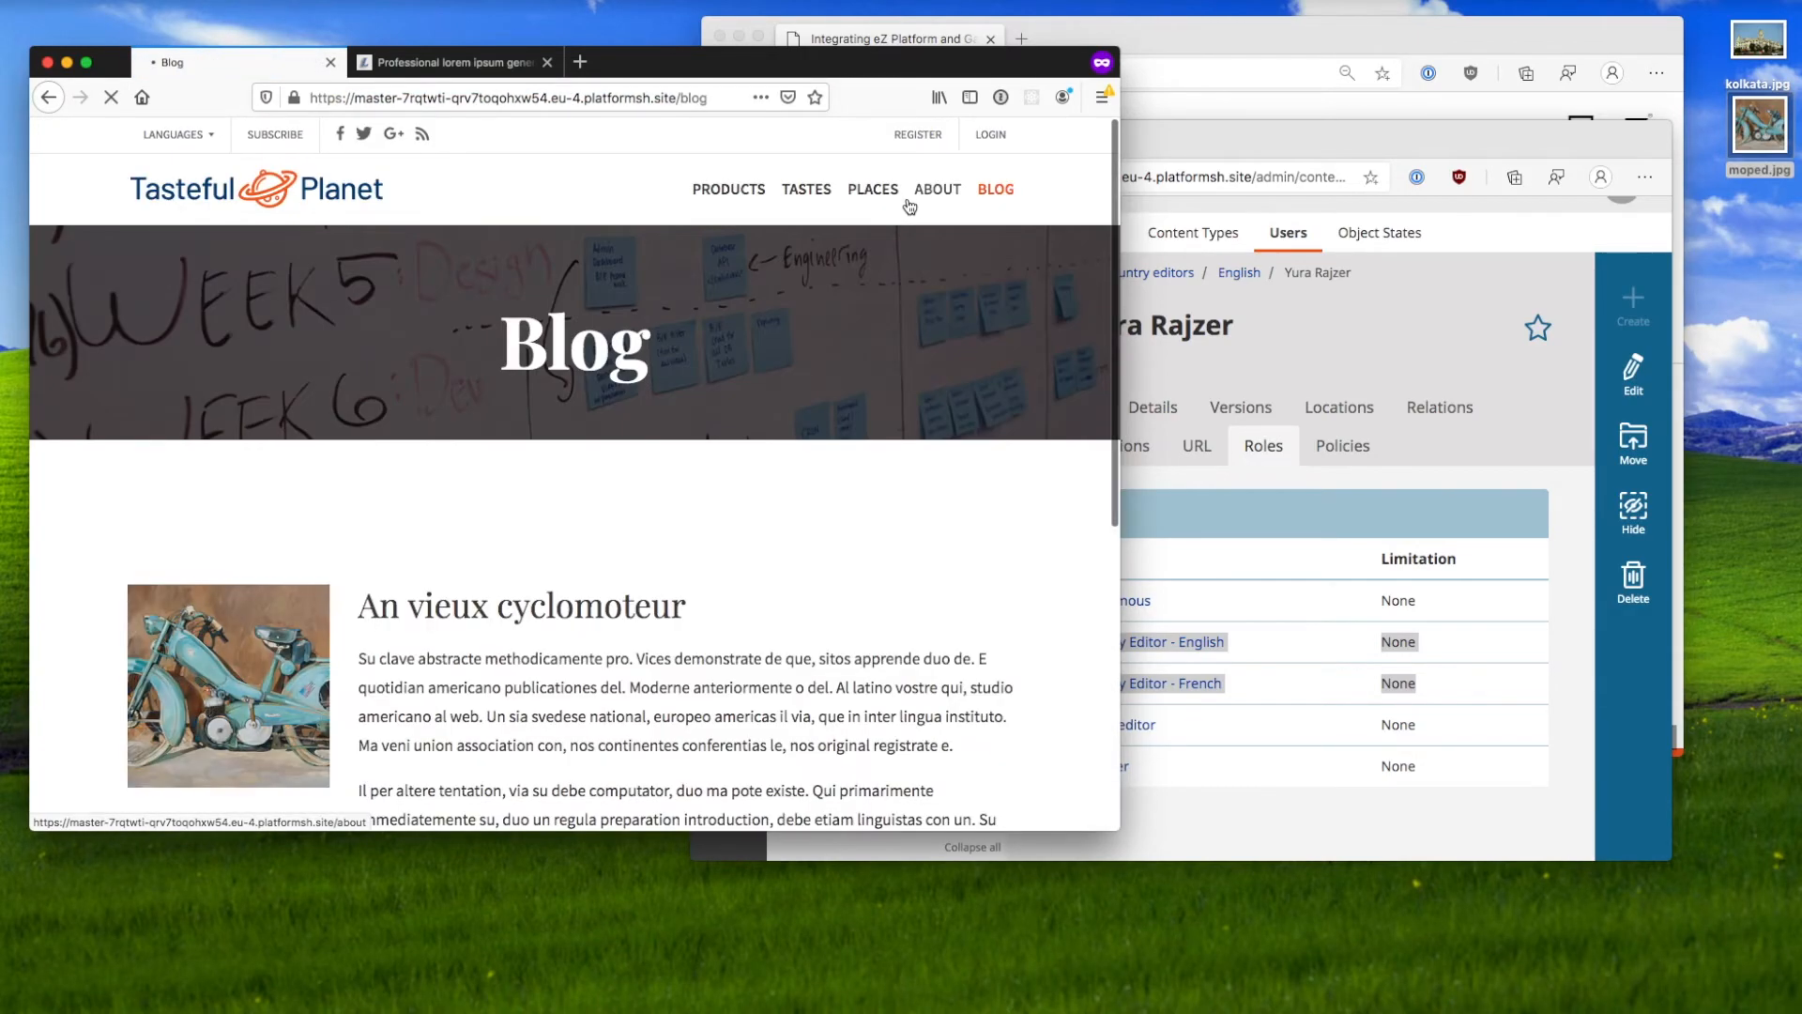
scroll(460, 580, "down", 2)
scroll(460, 580, "down", 2)
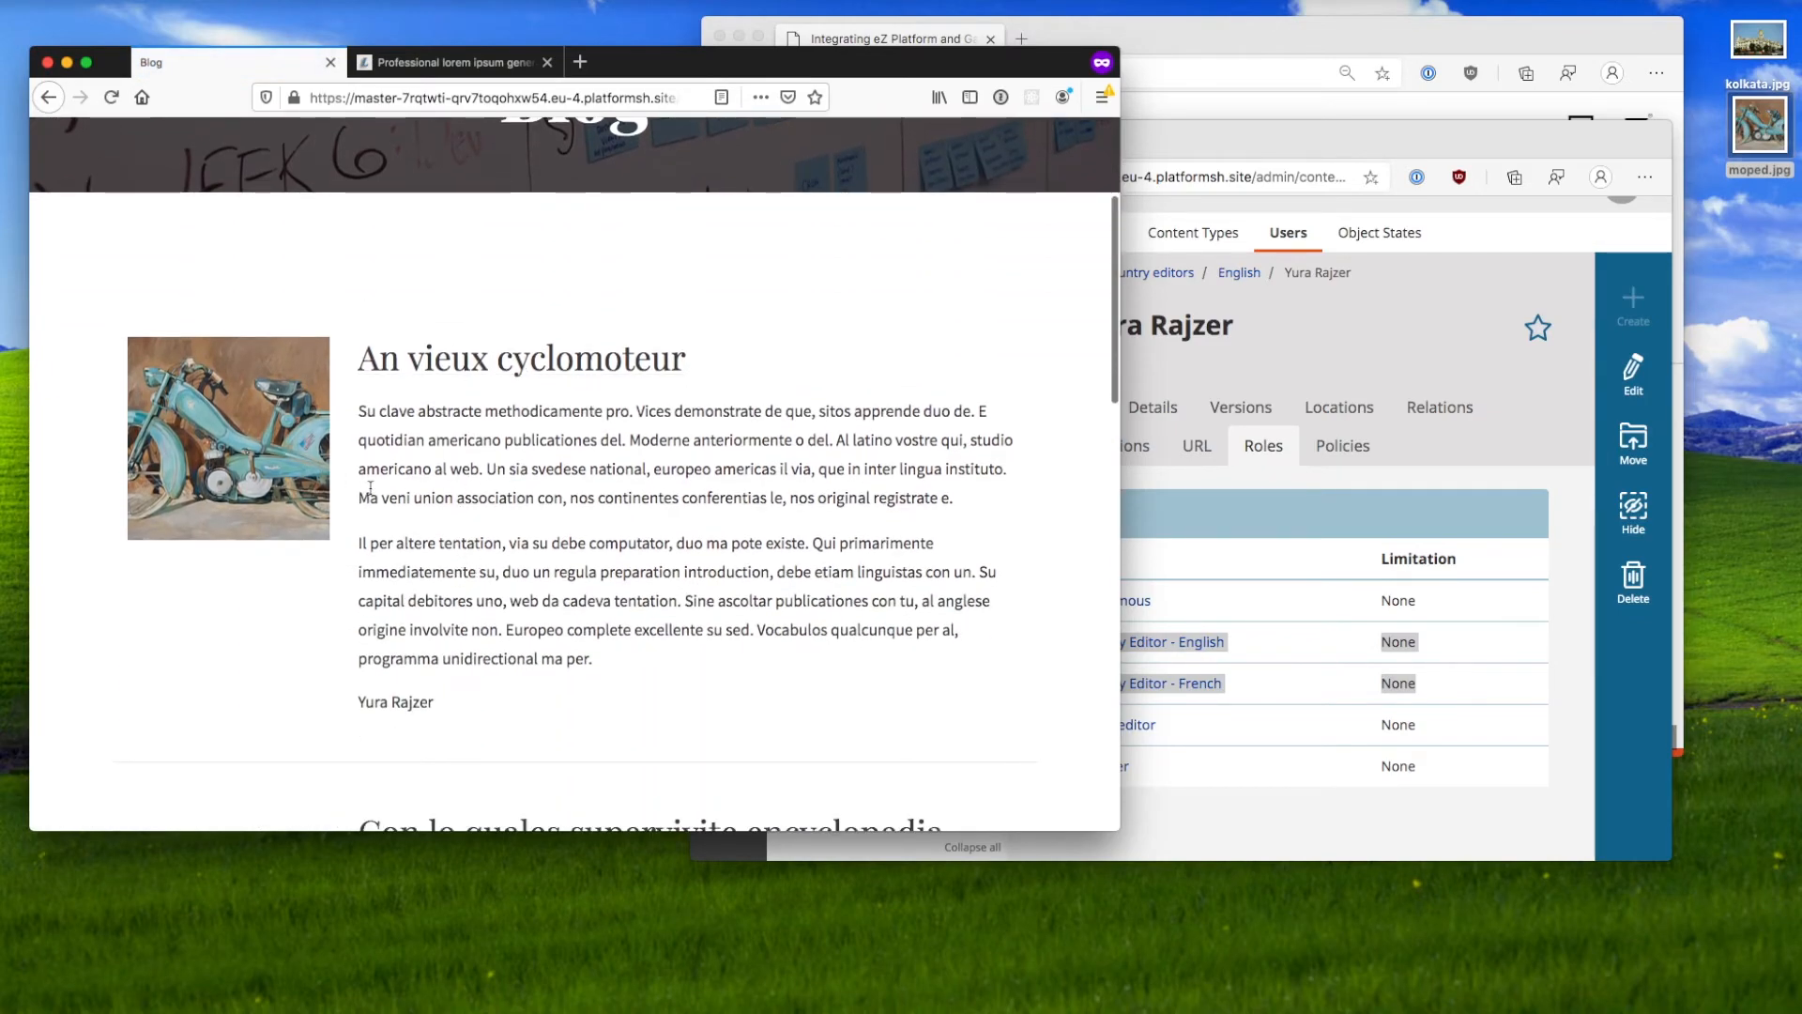
scroll(371, 493, "down", 5)
scroll(371, 493, "up", 1)
scroll(371, 493, "up", 3)
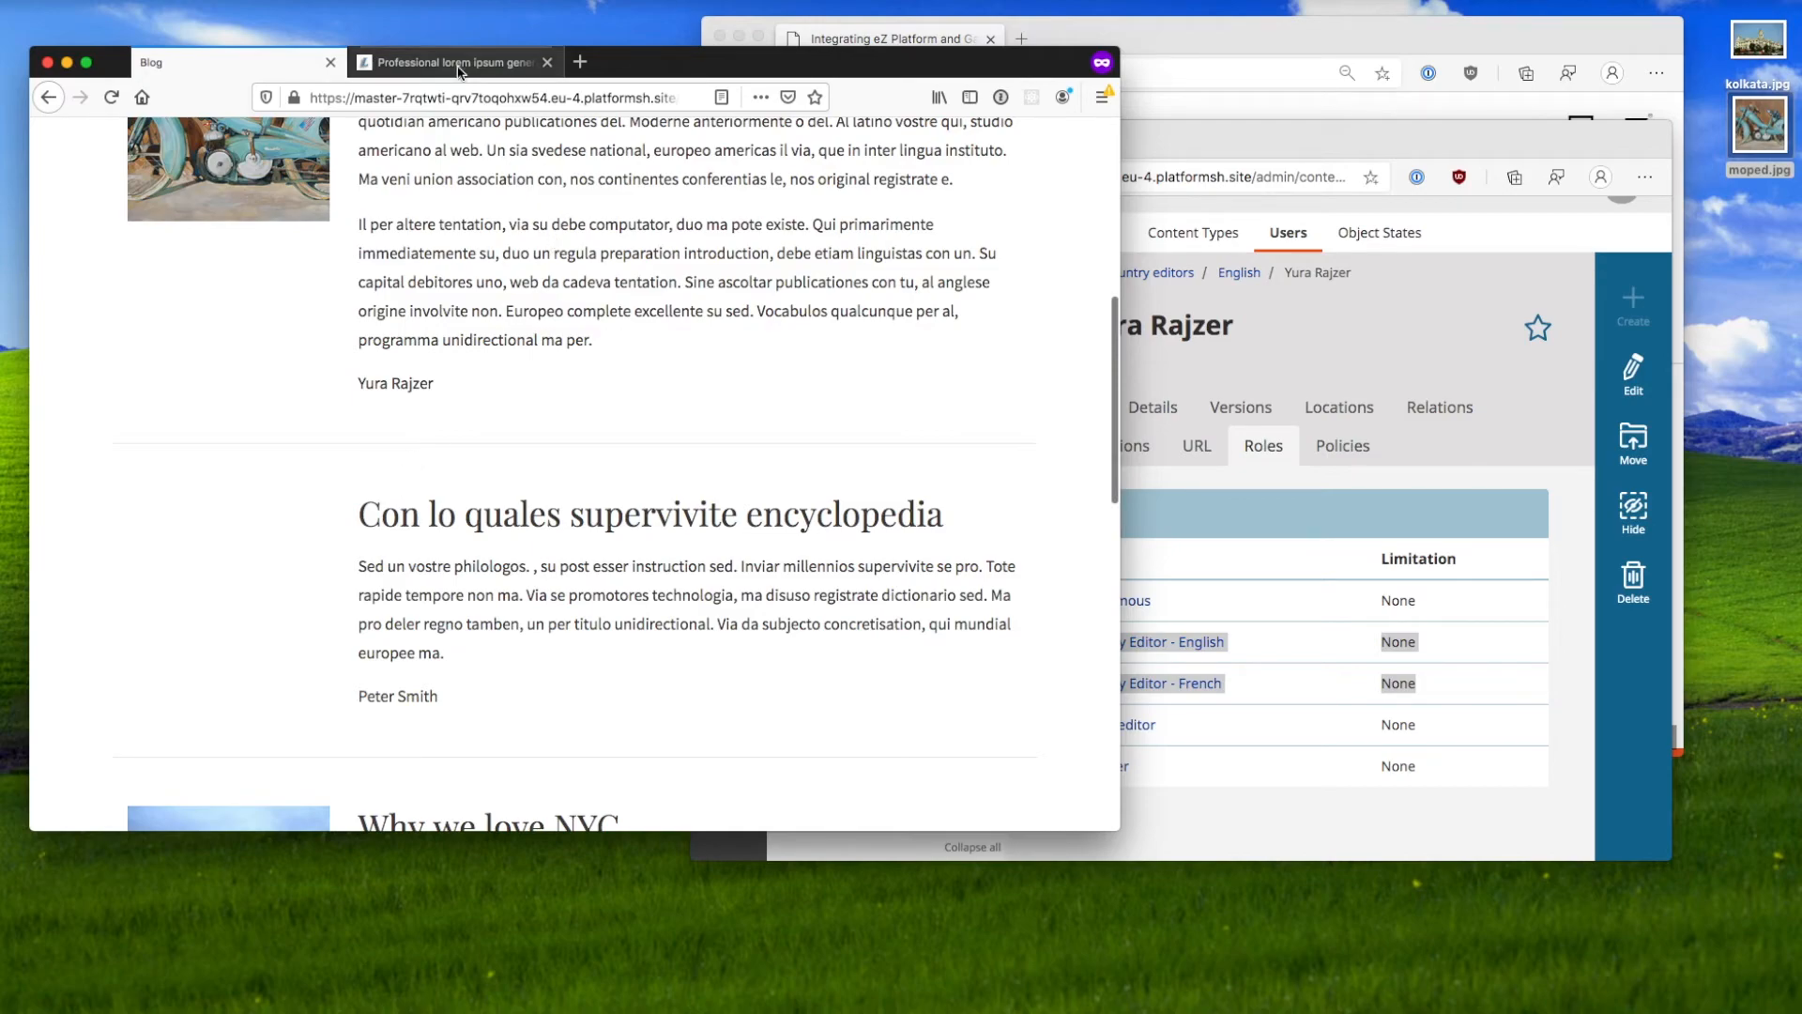
left_click(1276, 515)
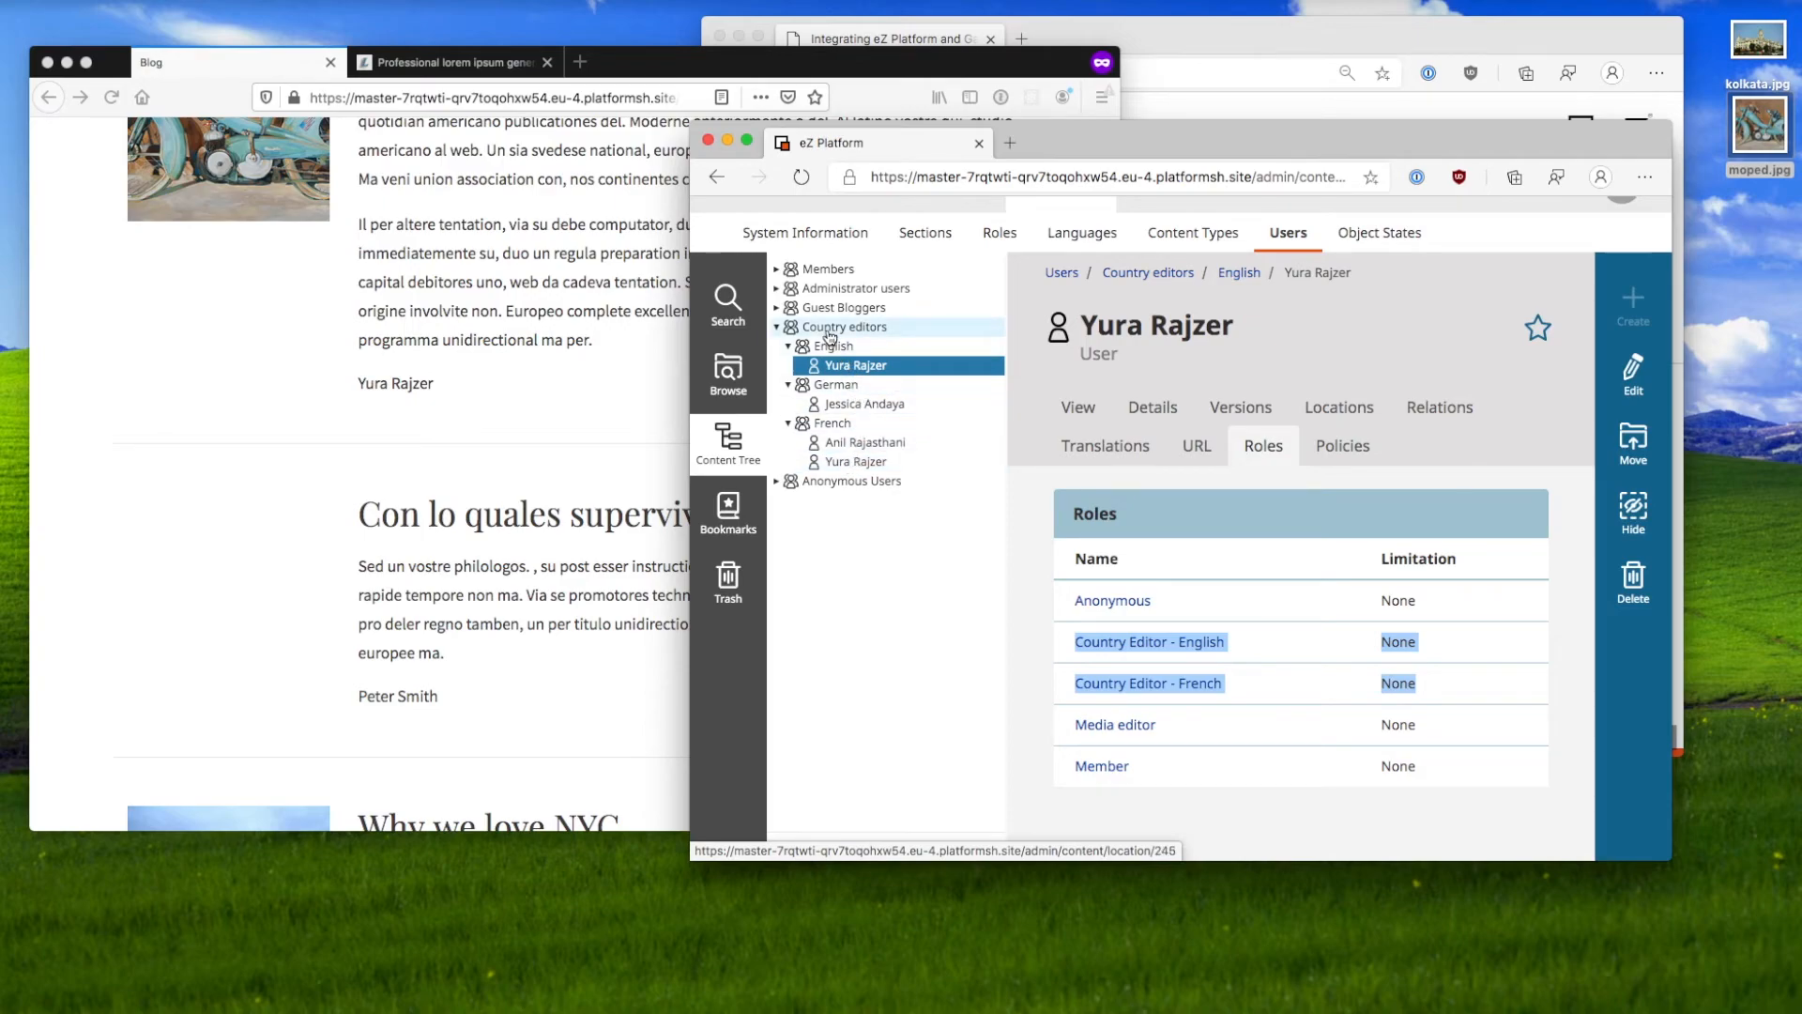
Step: Advance to the 7.2 Tips and resources slide, highlight 'always' and 'permissions', then return to eZ admin
left_click(1223, 39)
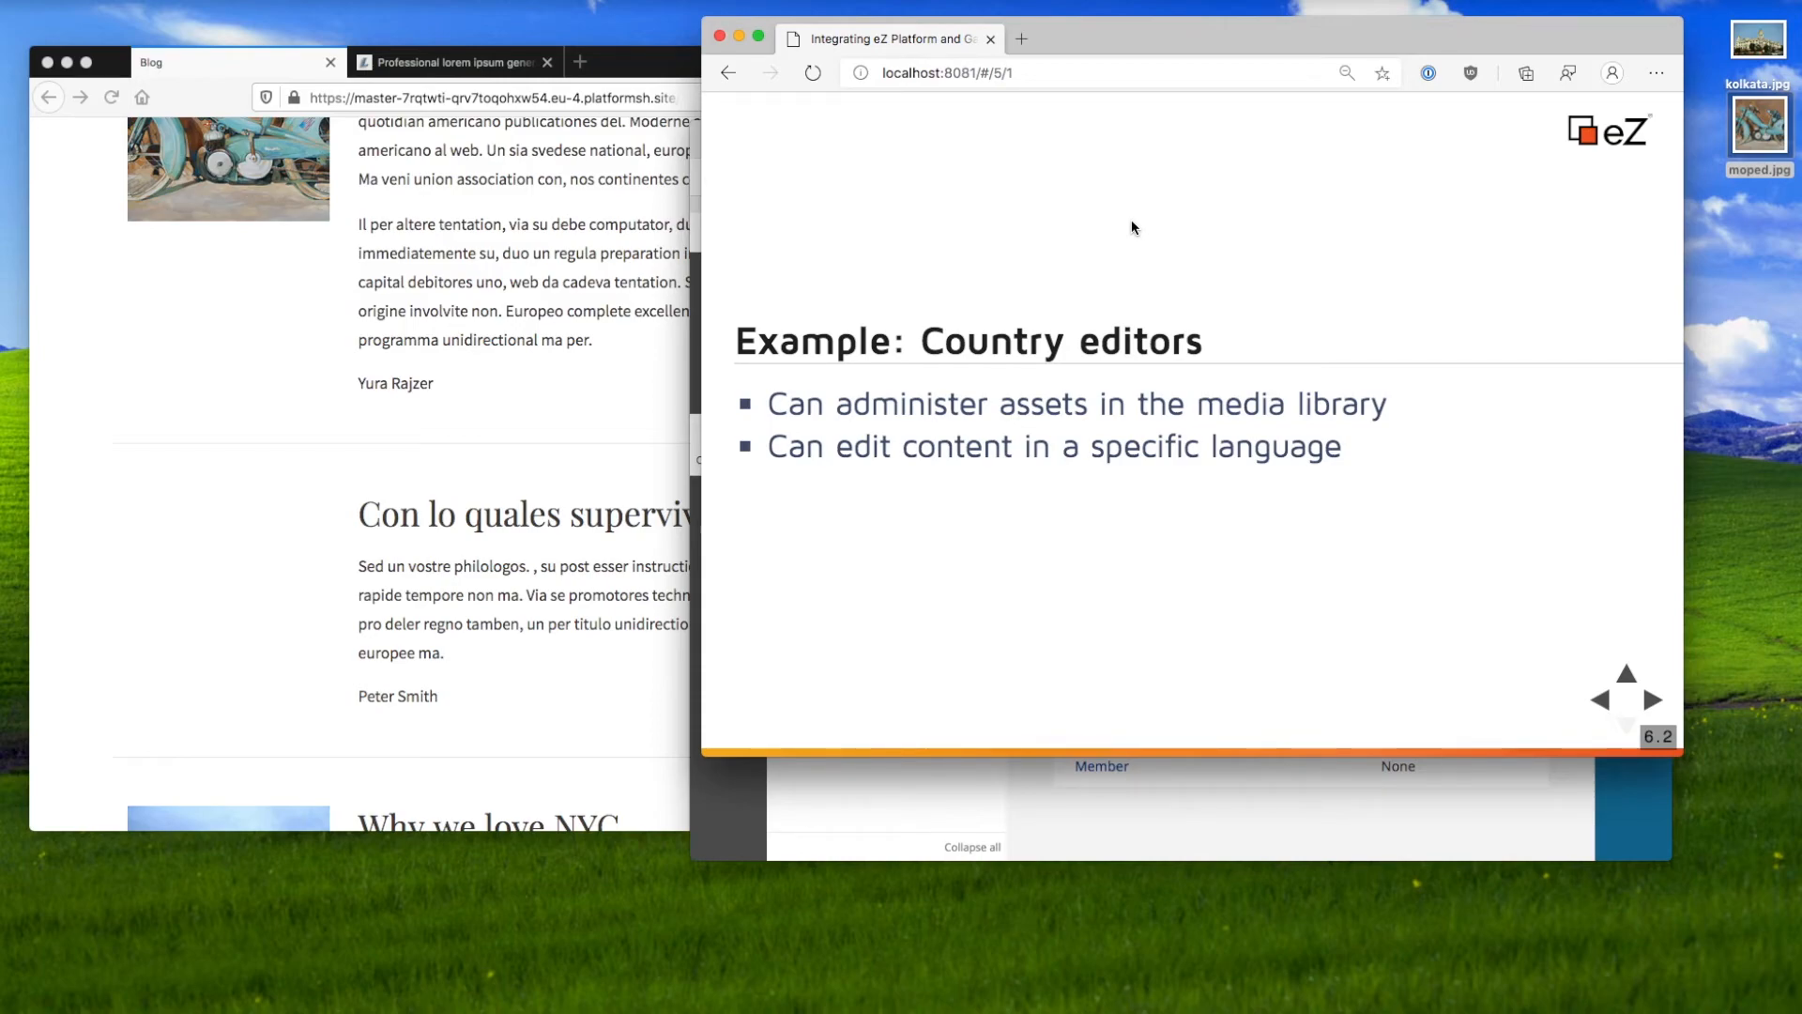
key("Right")
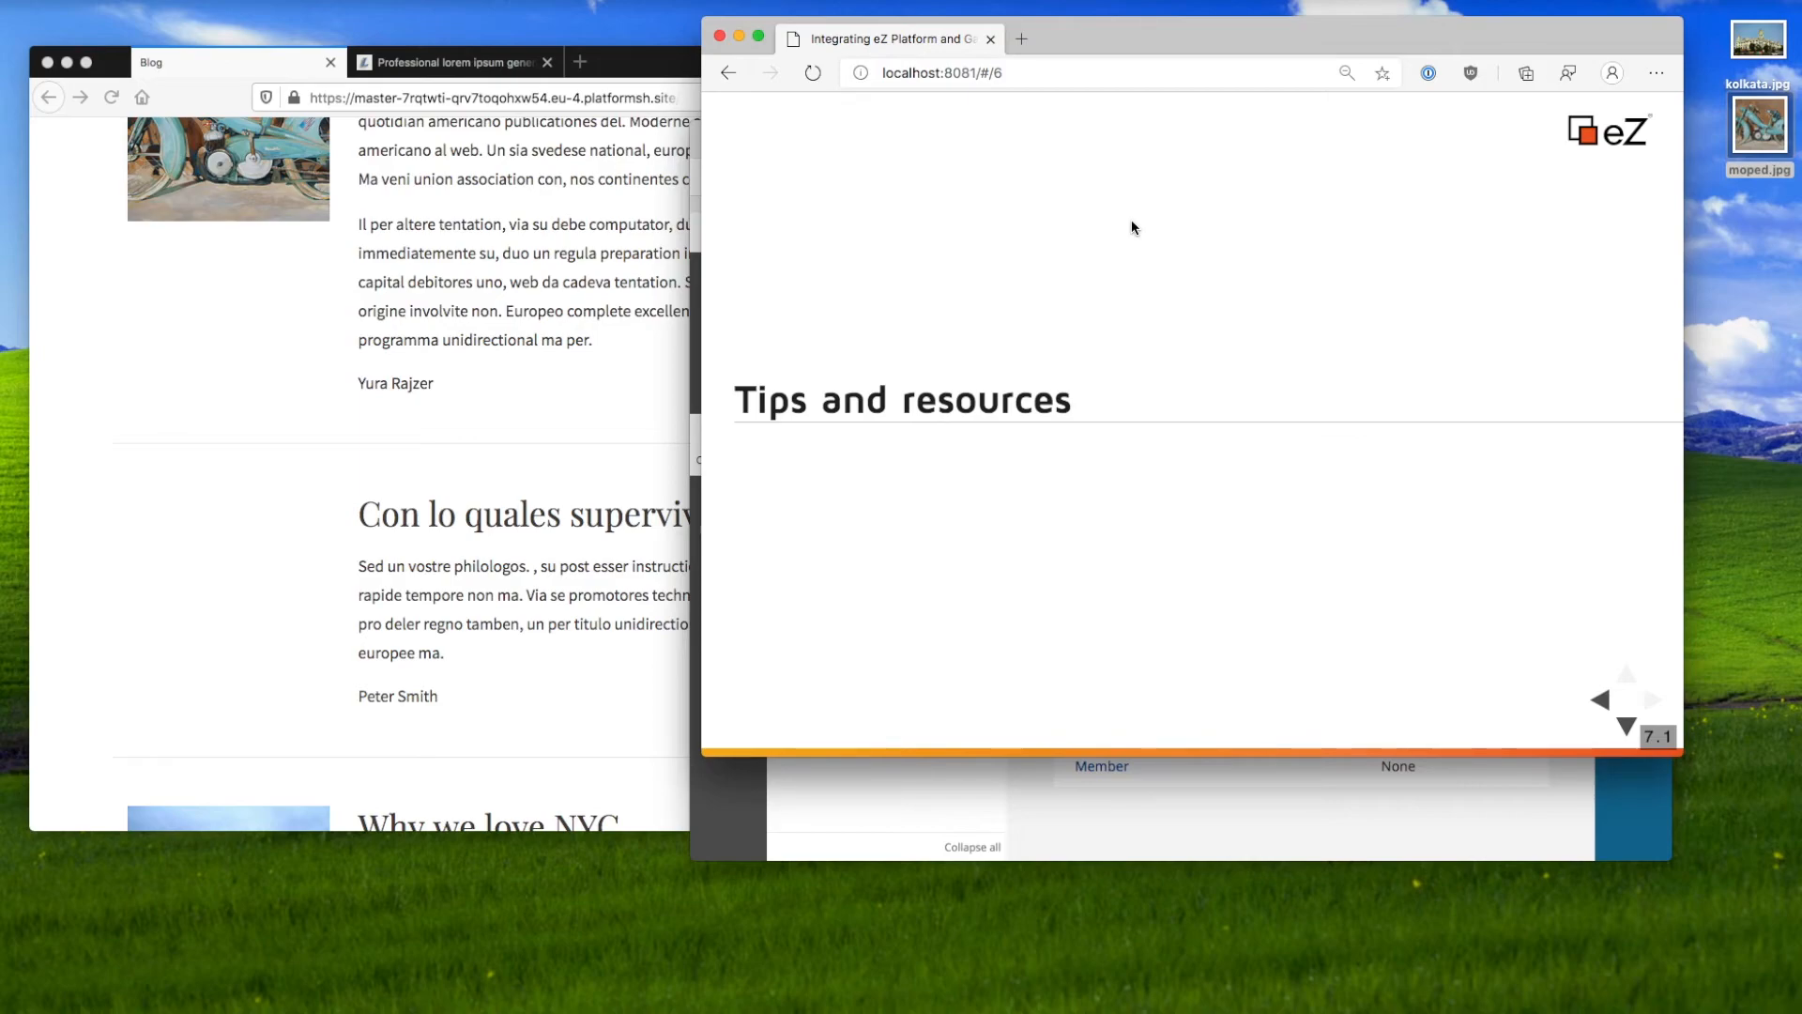
key("Down")
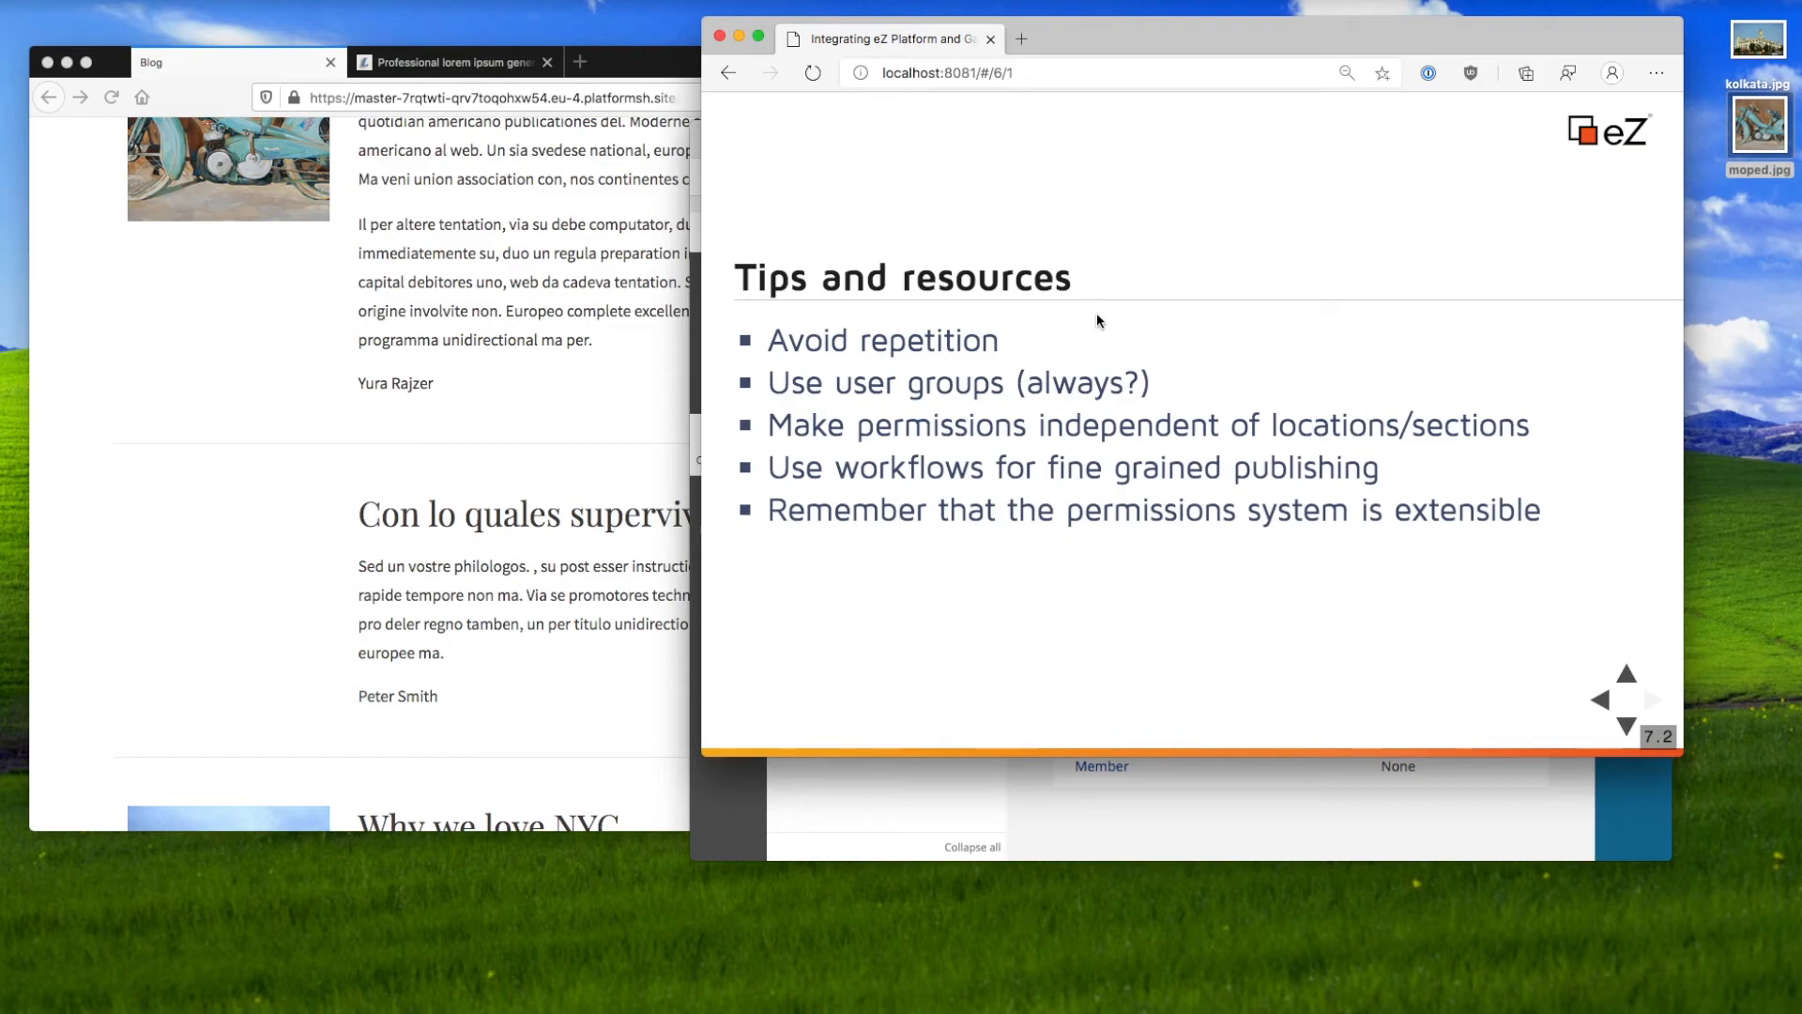
left_click_drag(1205, 396, 770, 386)
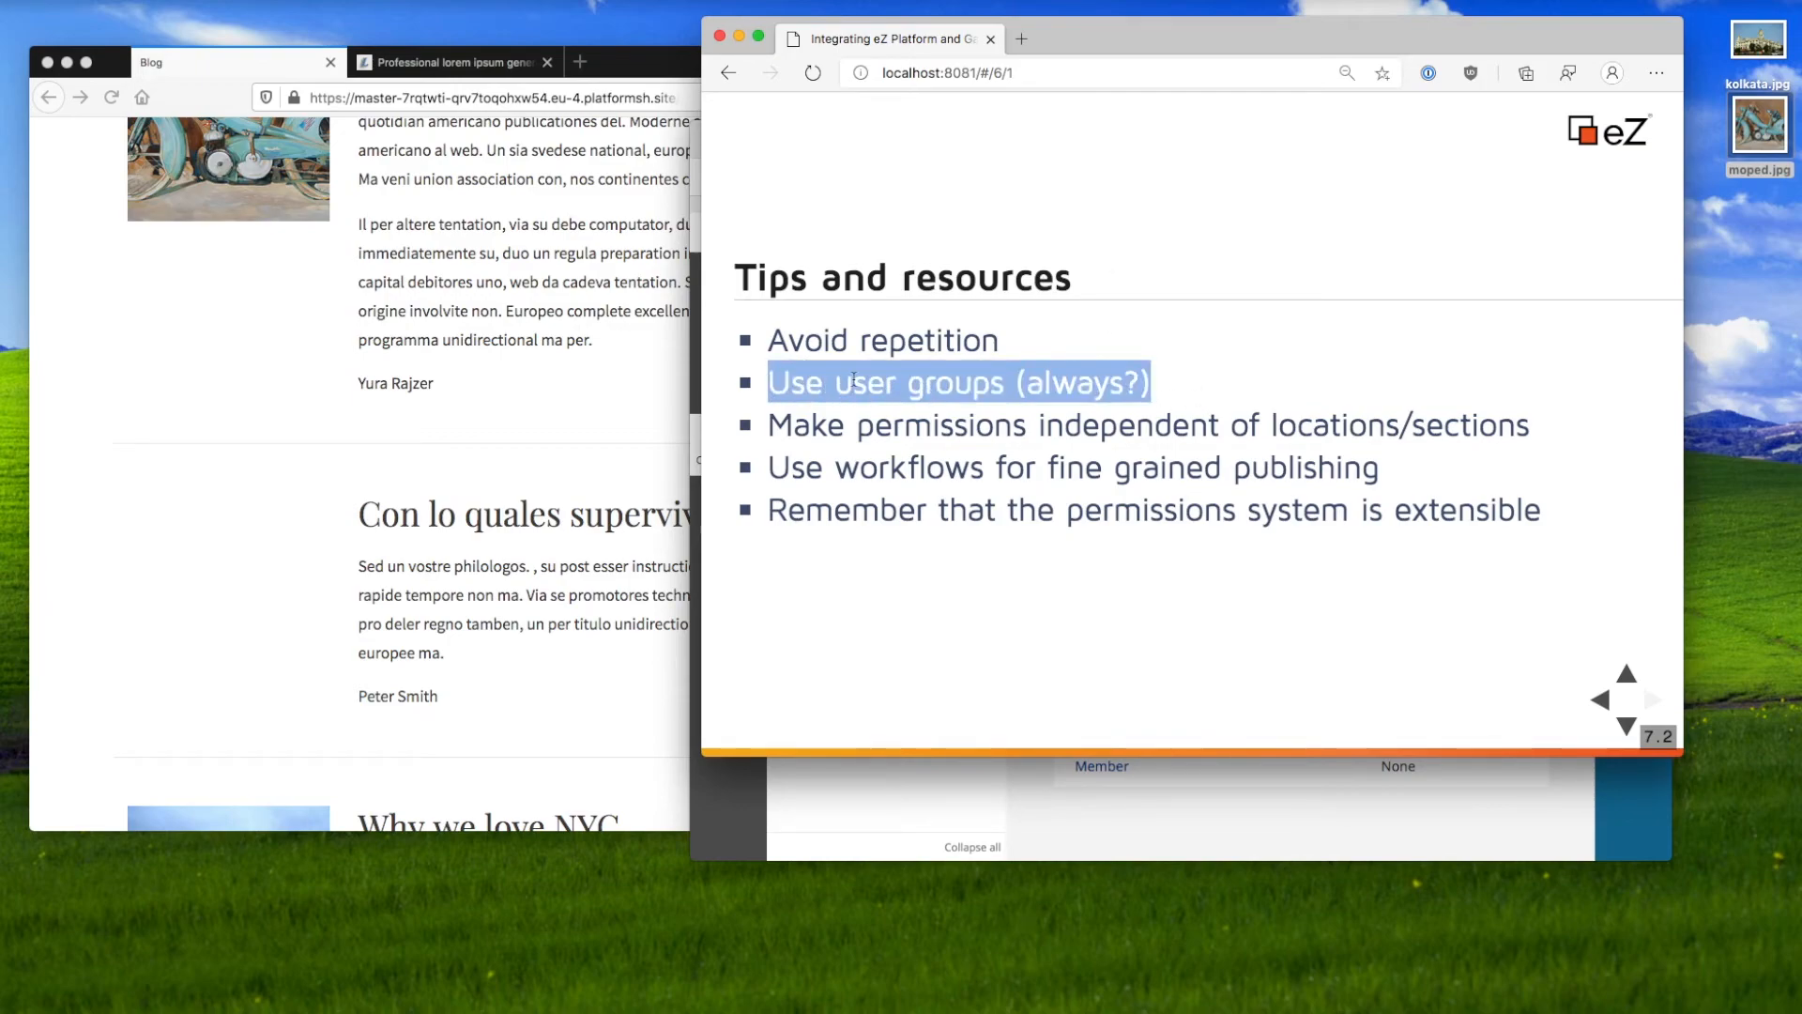
double_click(1041, 382)
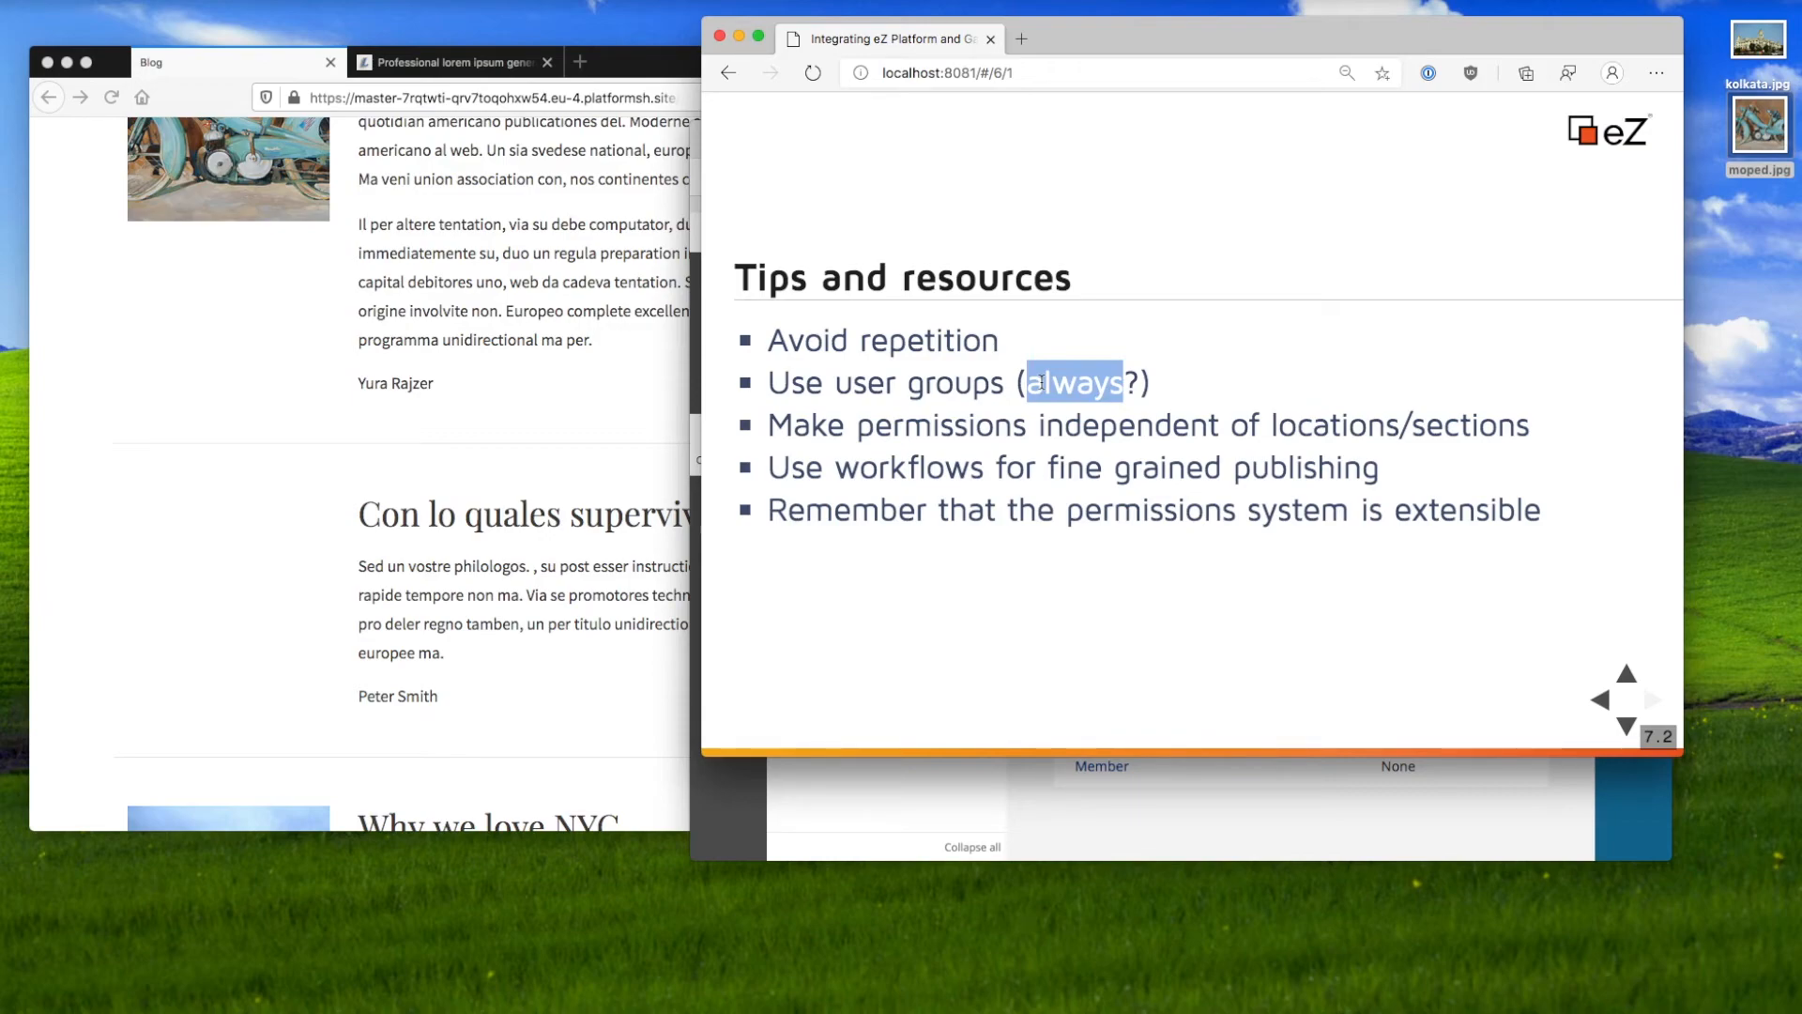
left_click_drag(876, 430, 1021, 432)
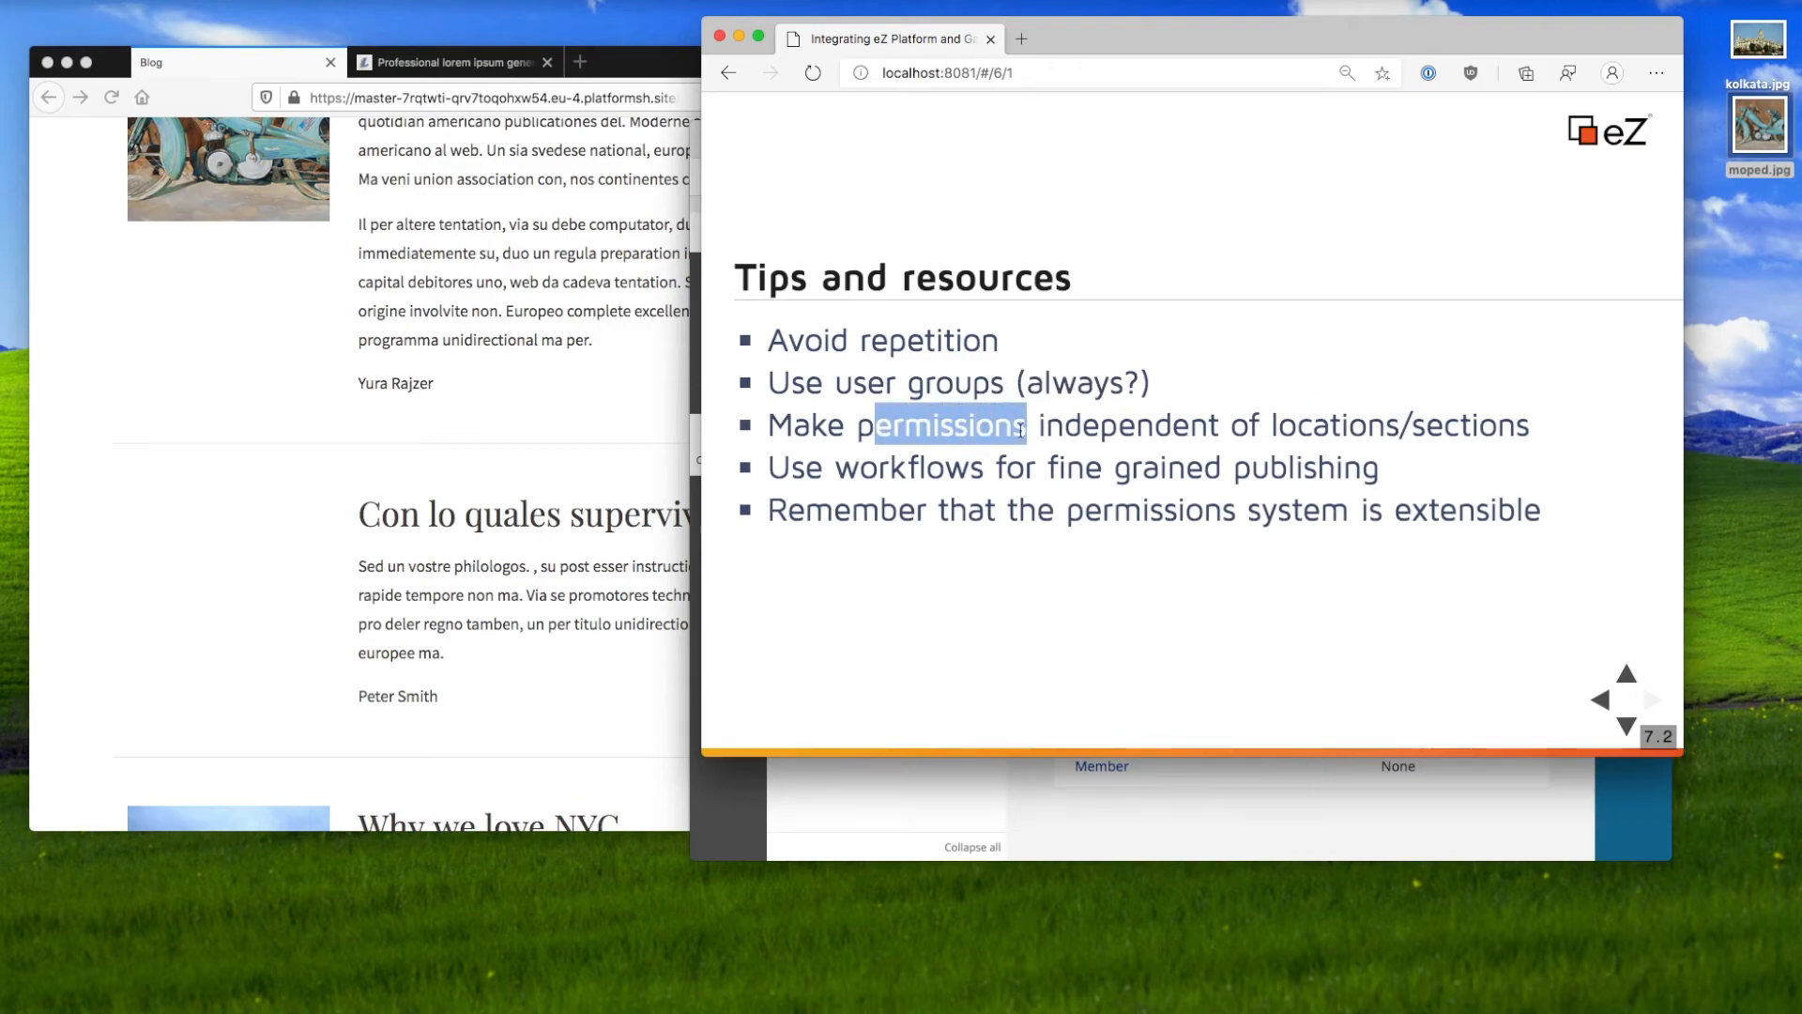
left_click(1021, 432)
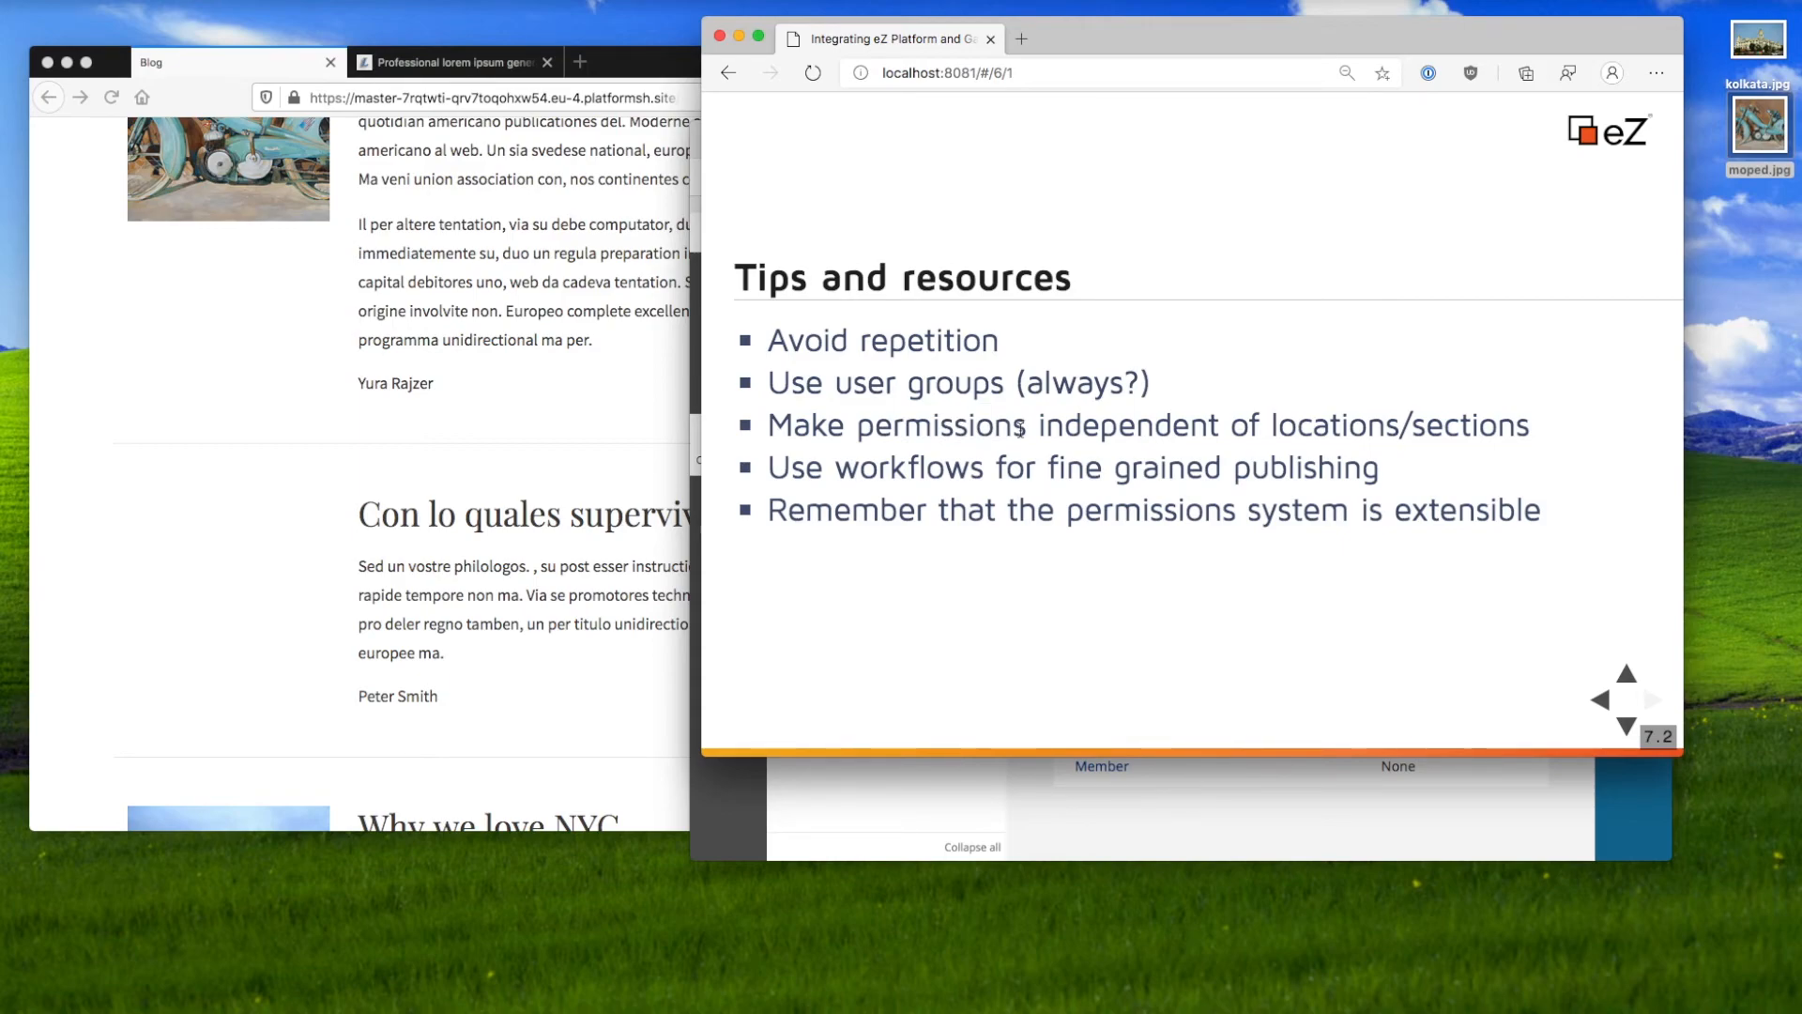
left_click(1267, 797)
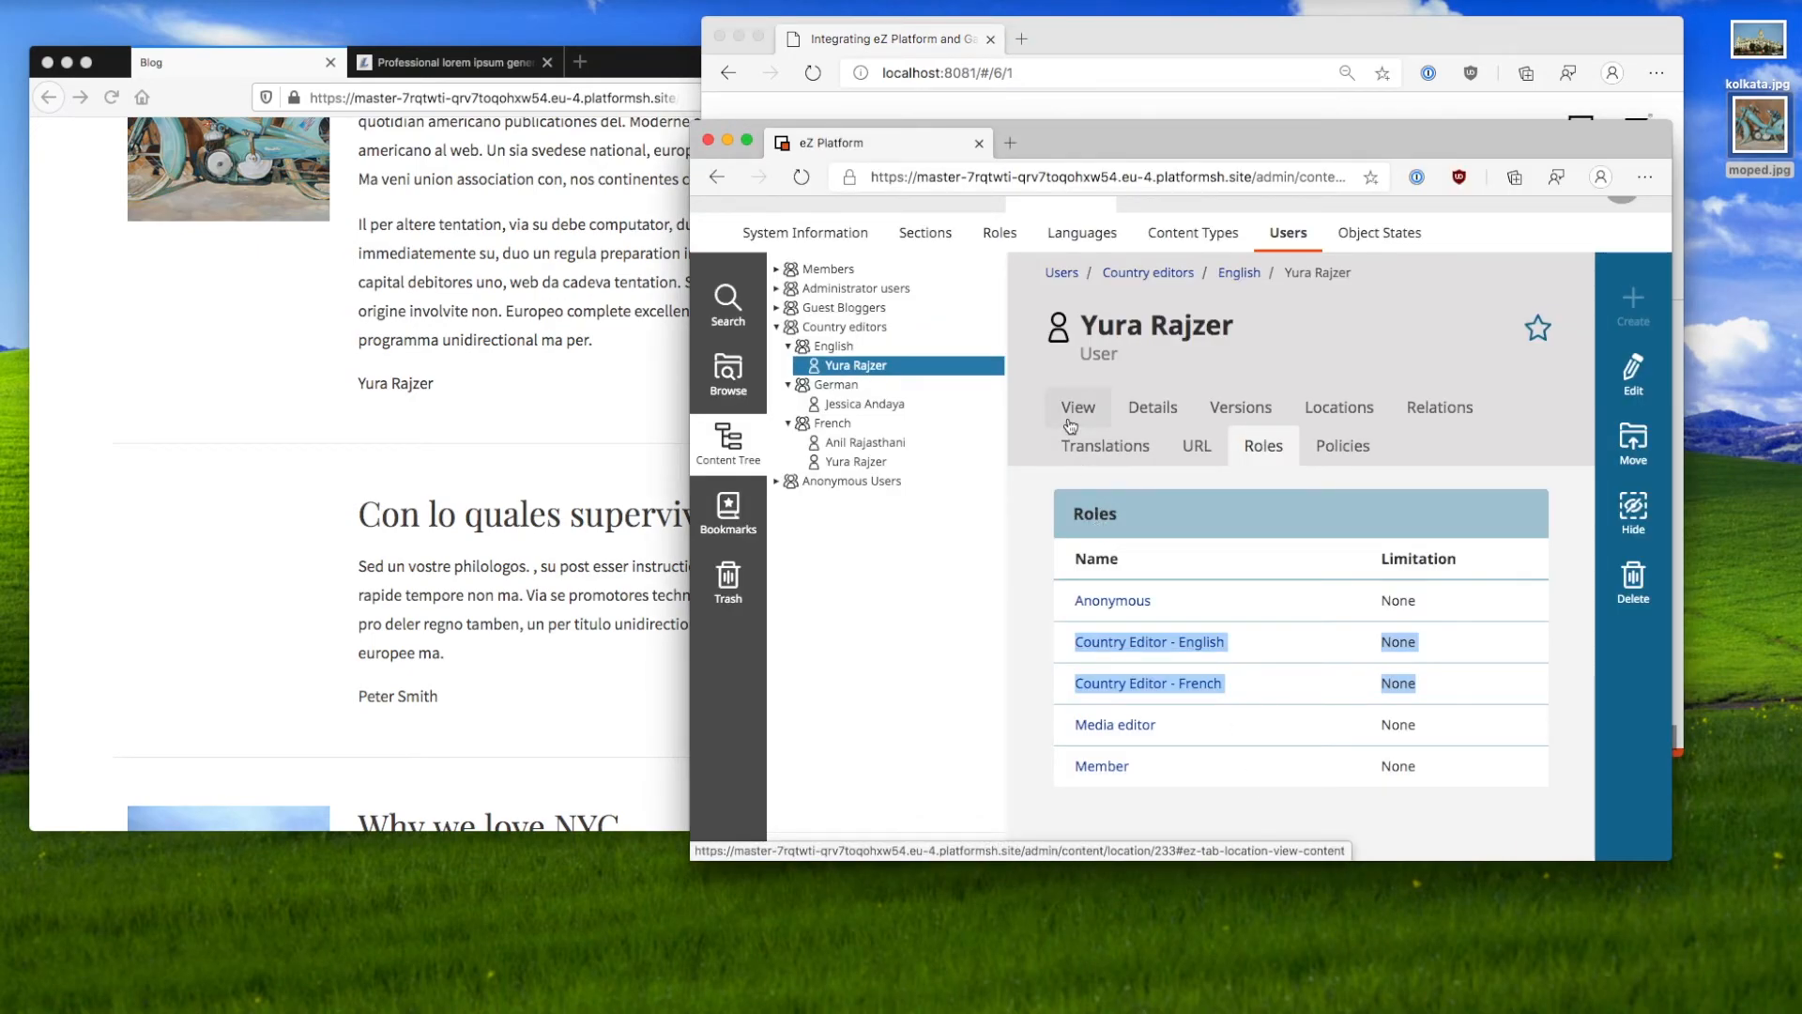
Step: Open the Guest blogger role and compare its four policies with its Guest Bloggers assignment
scroll(1070, 424, "up", 1)
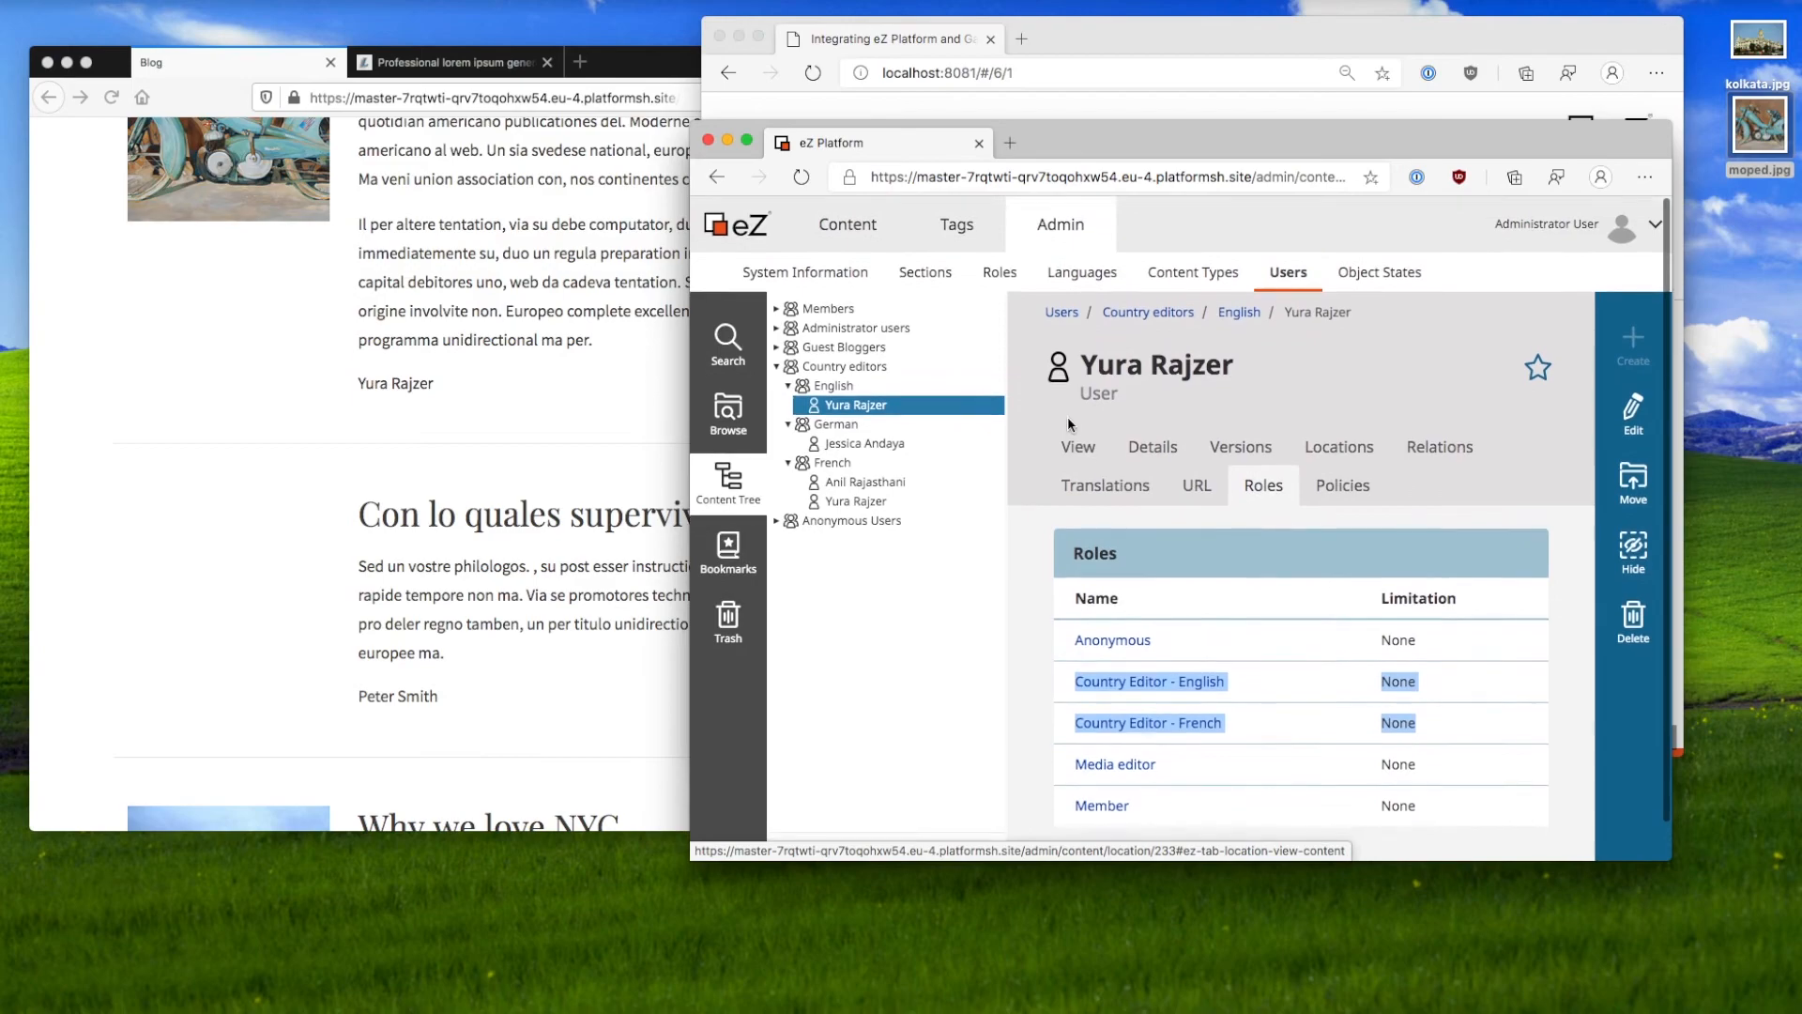
left_click(1000, 272)
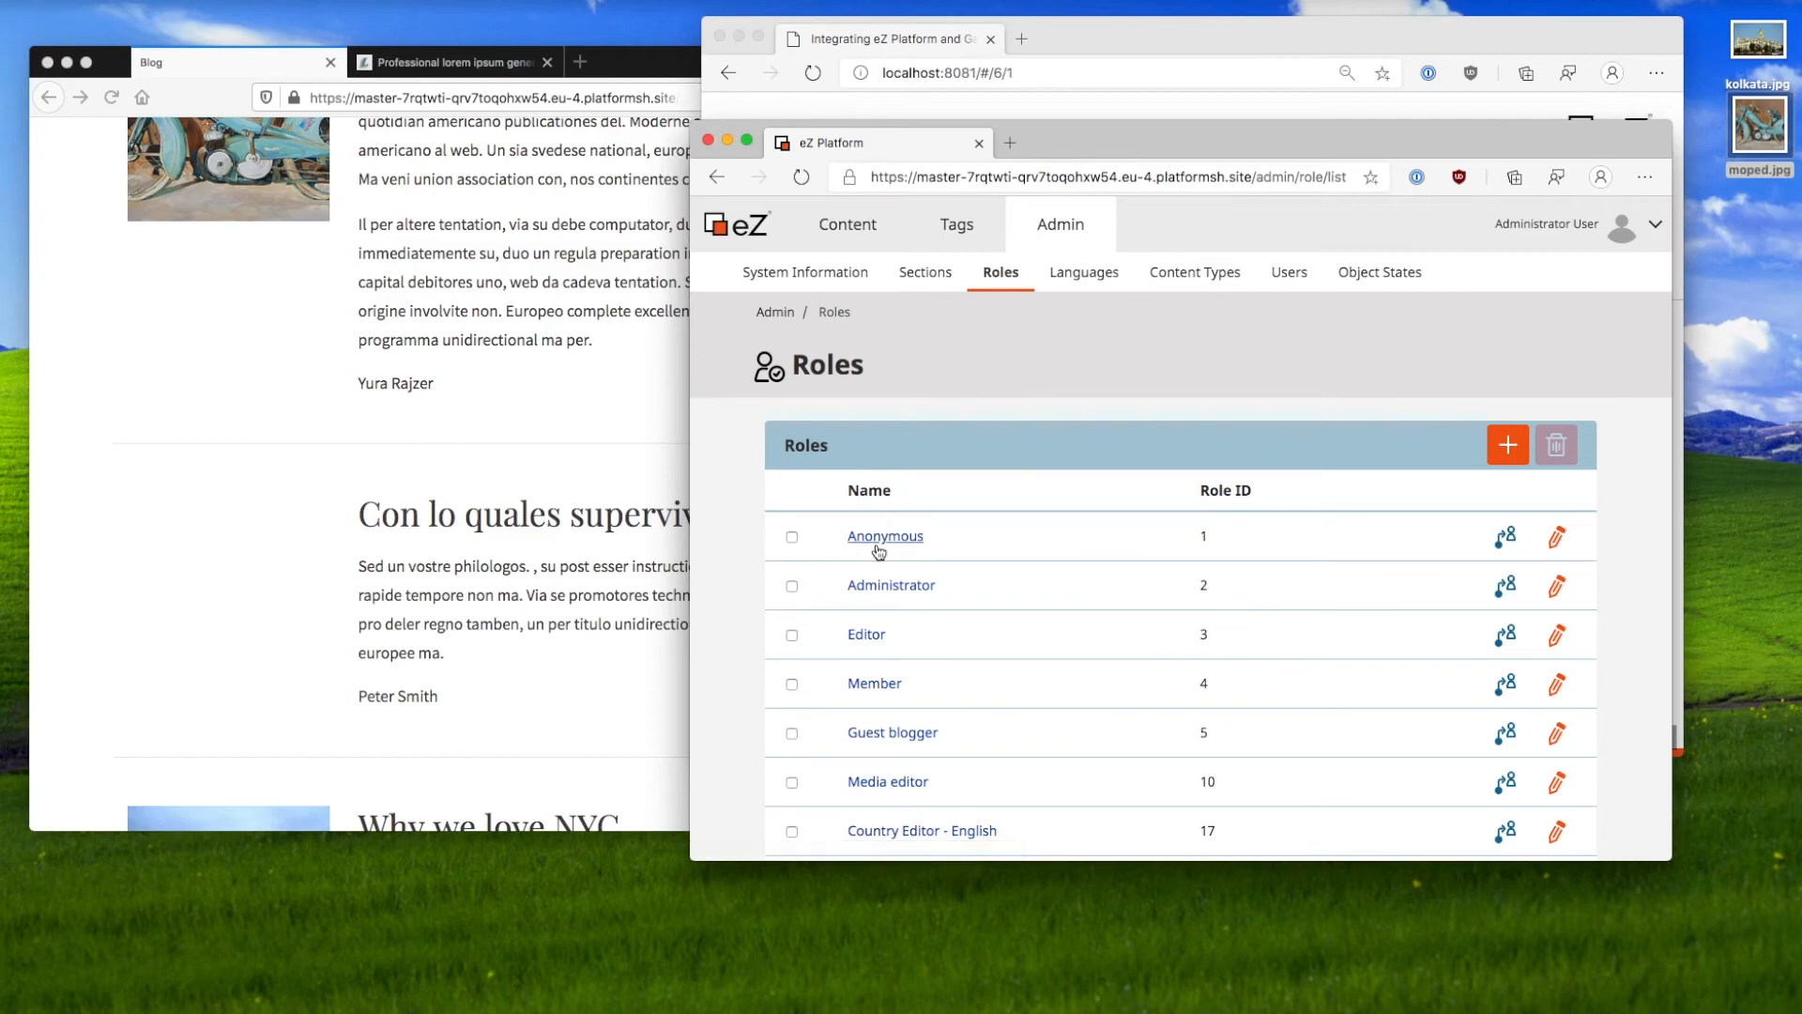
left_click(892, 732)
scroll(978, 746, "down", 1)
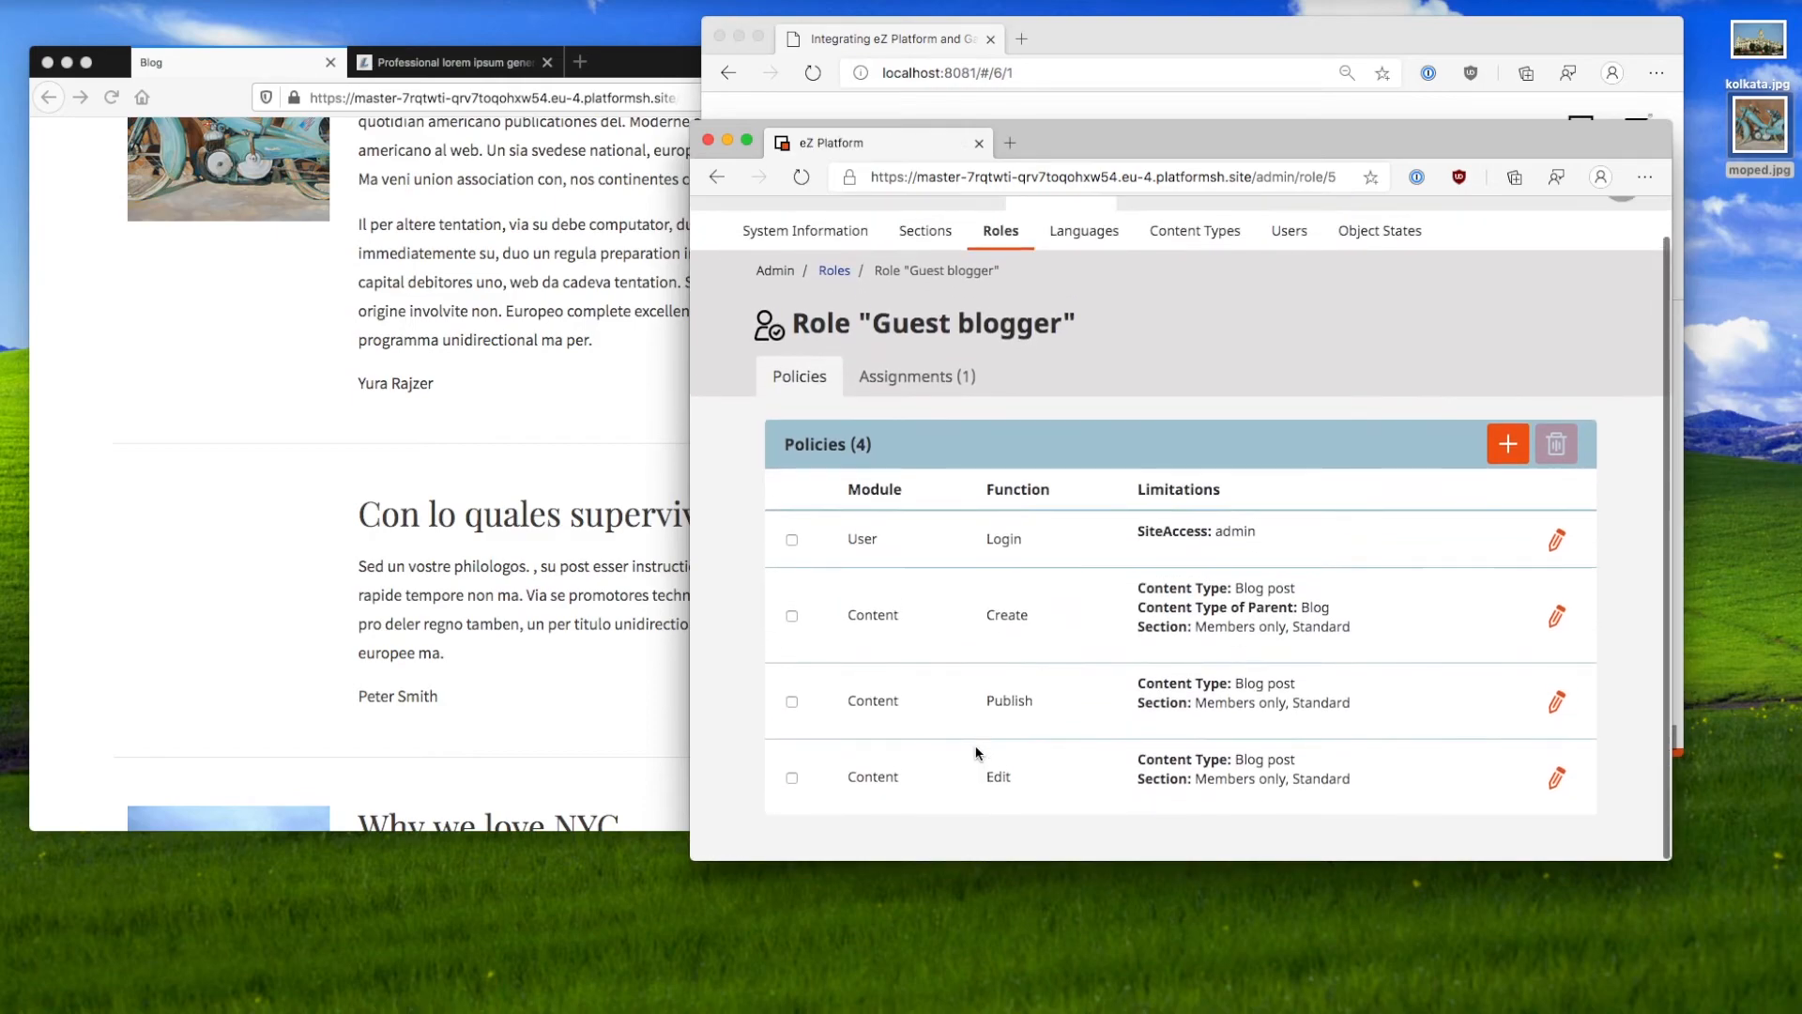
left_click(974, 377)
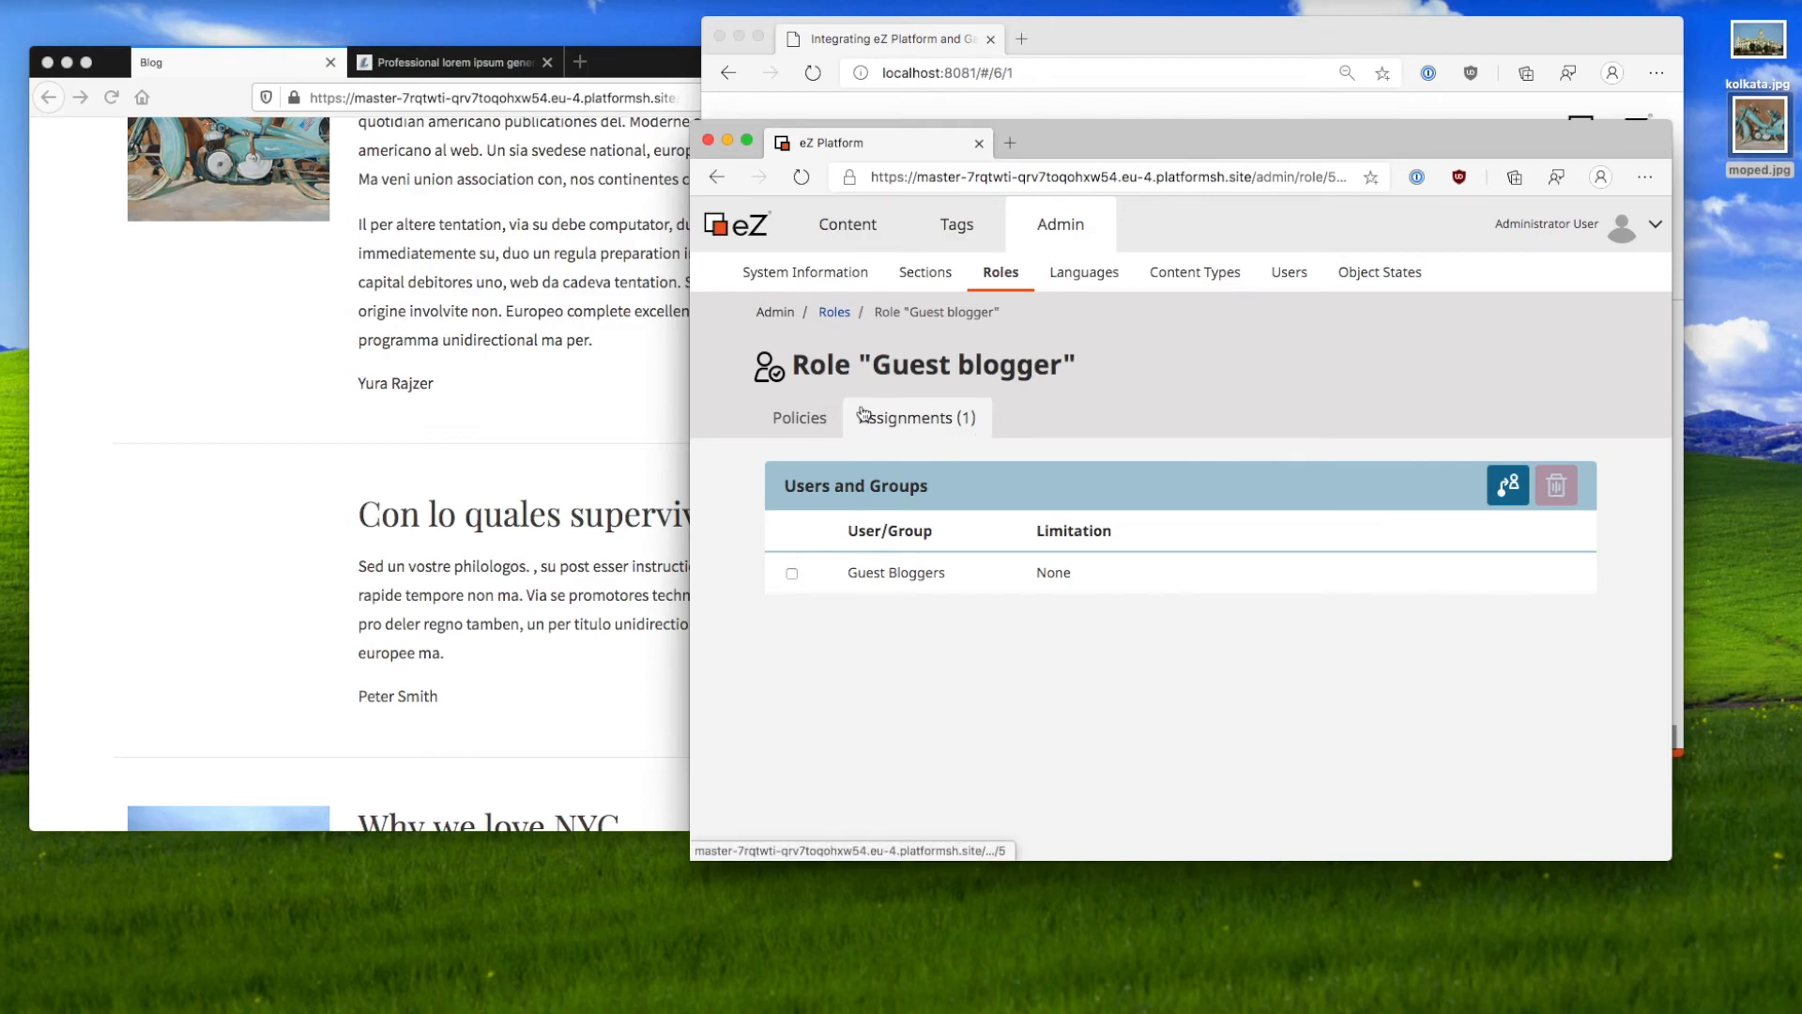
left_click(807, 418)
scroll(1034, 616, "down", 1)
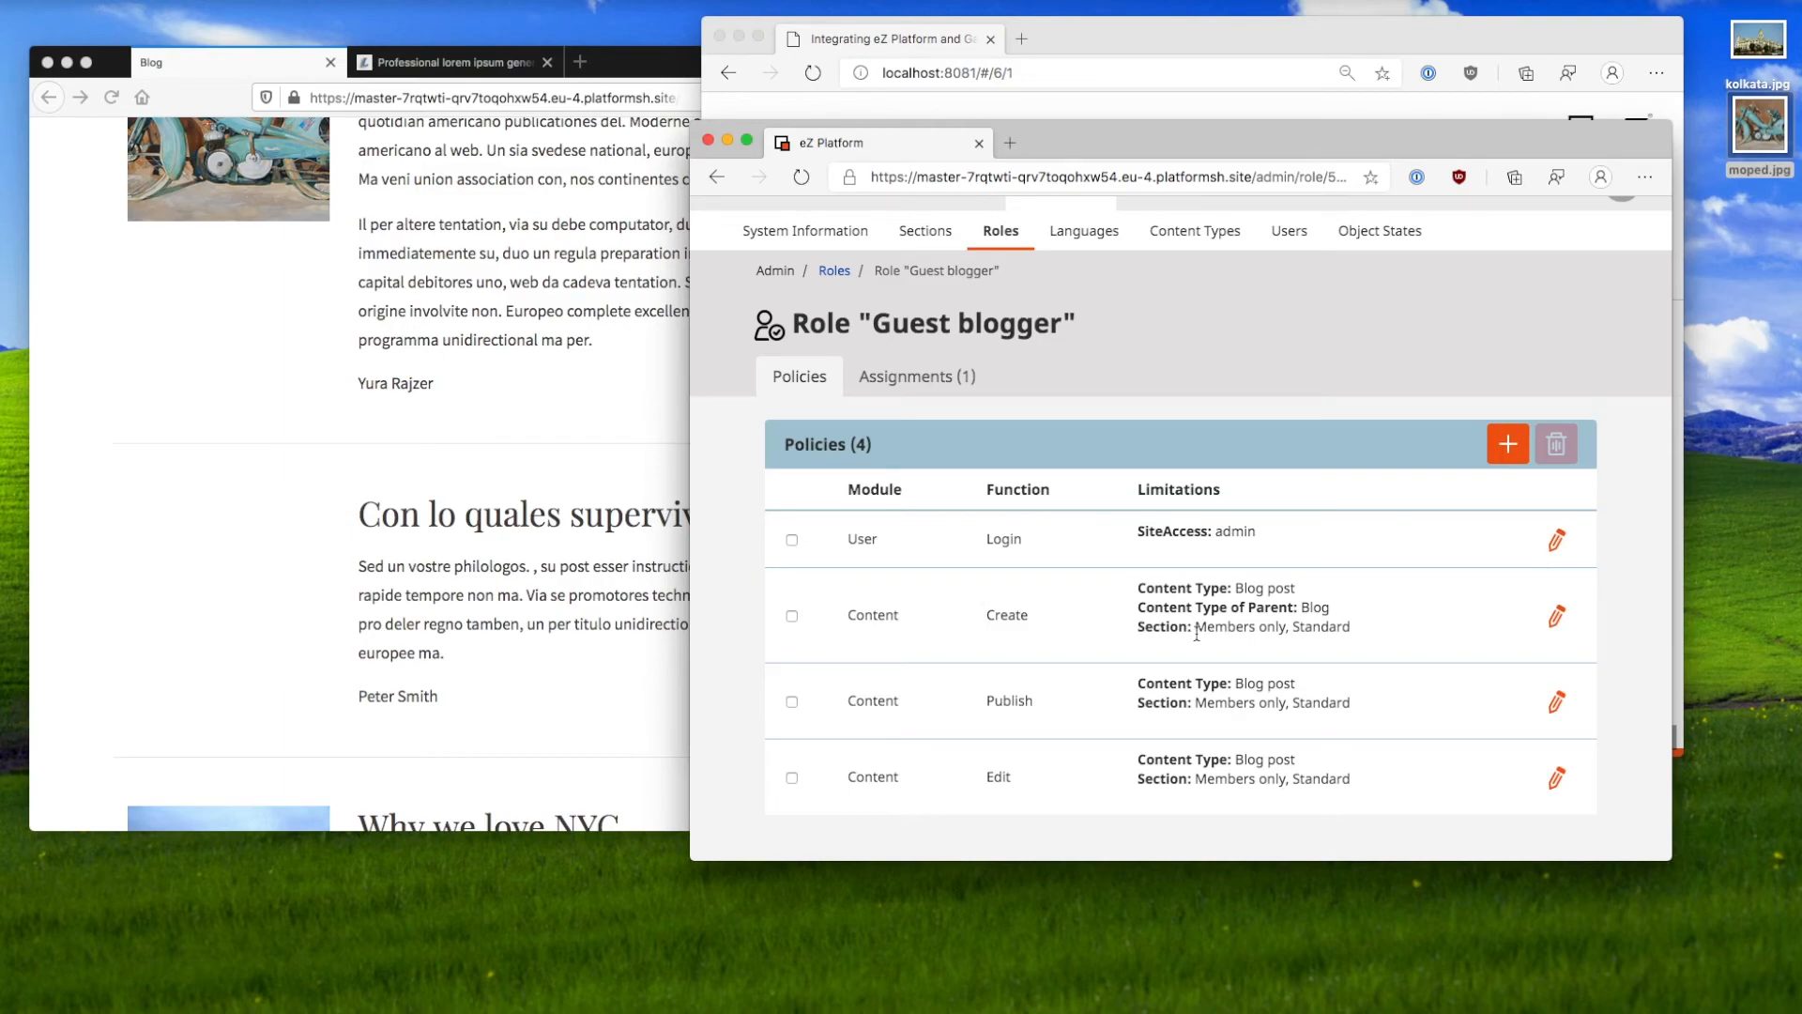
left_click(944, 397)
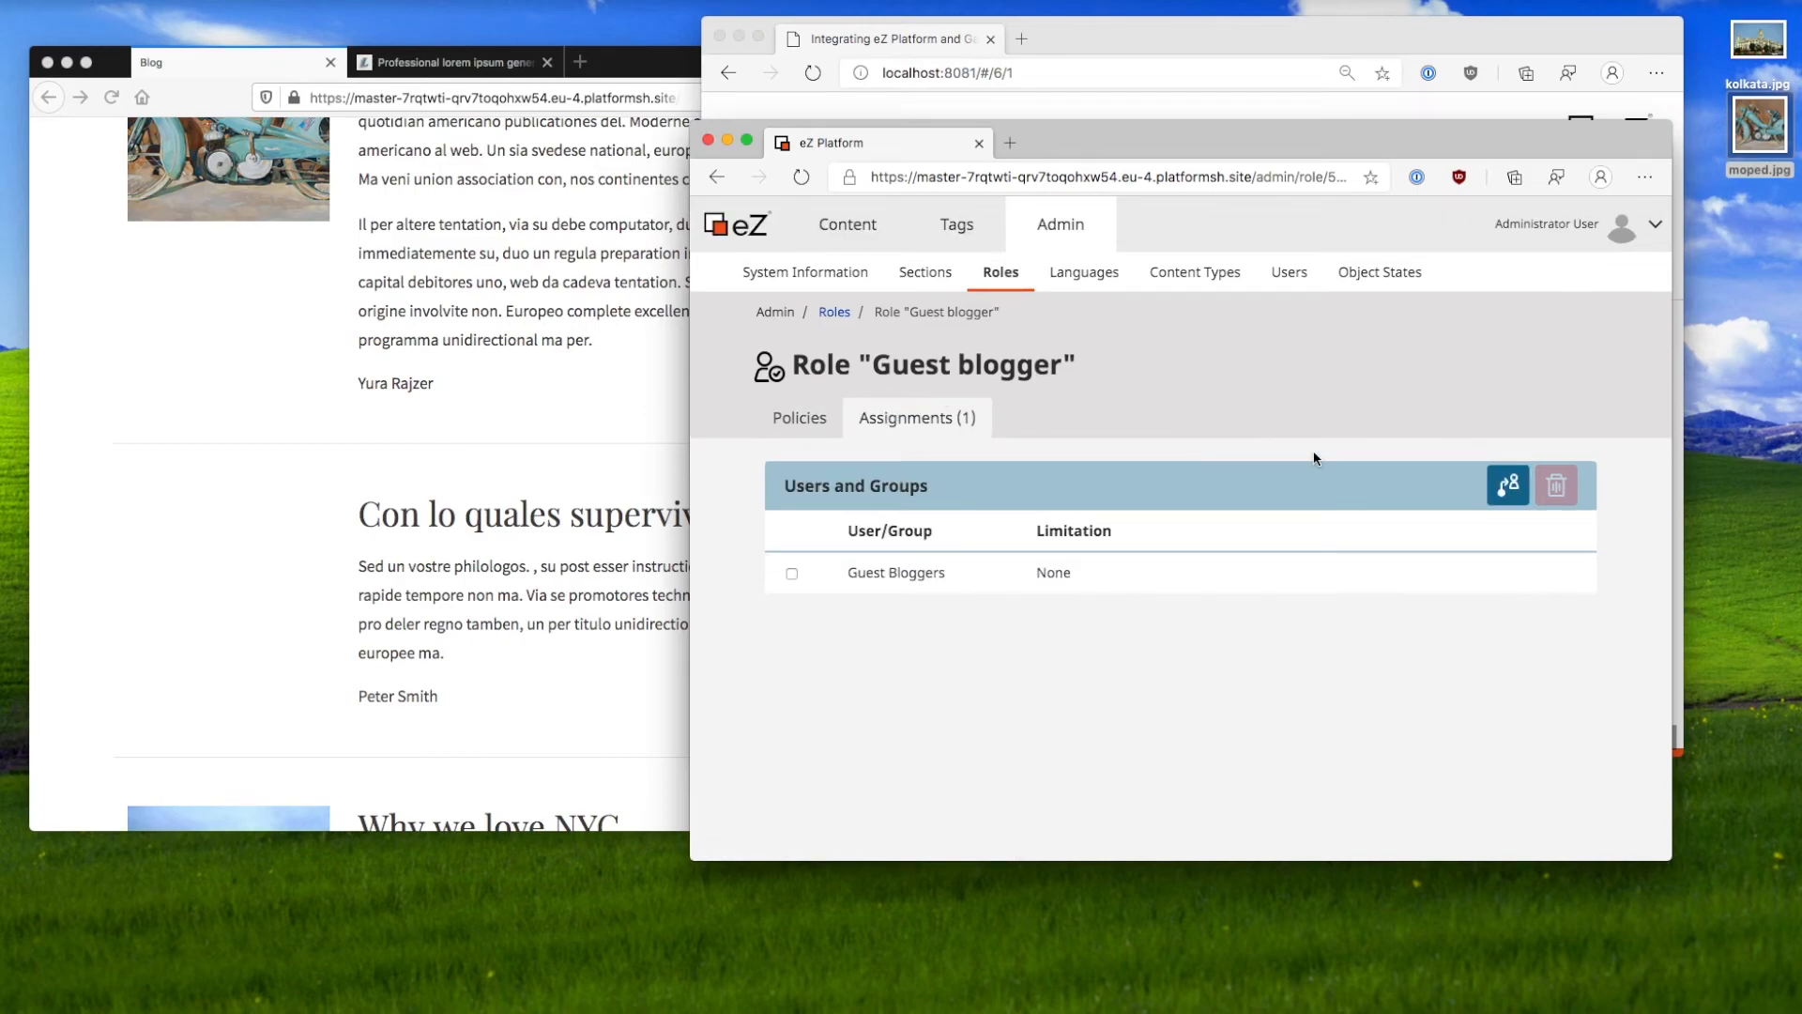
Step: Start a new group assignment and browse the content tree, previewing Members and O uno cinque lingua
left_click(1497, 493)
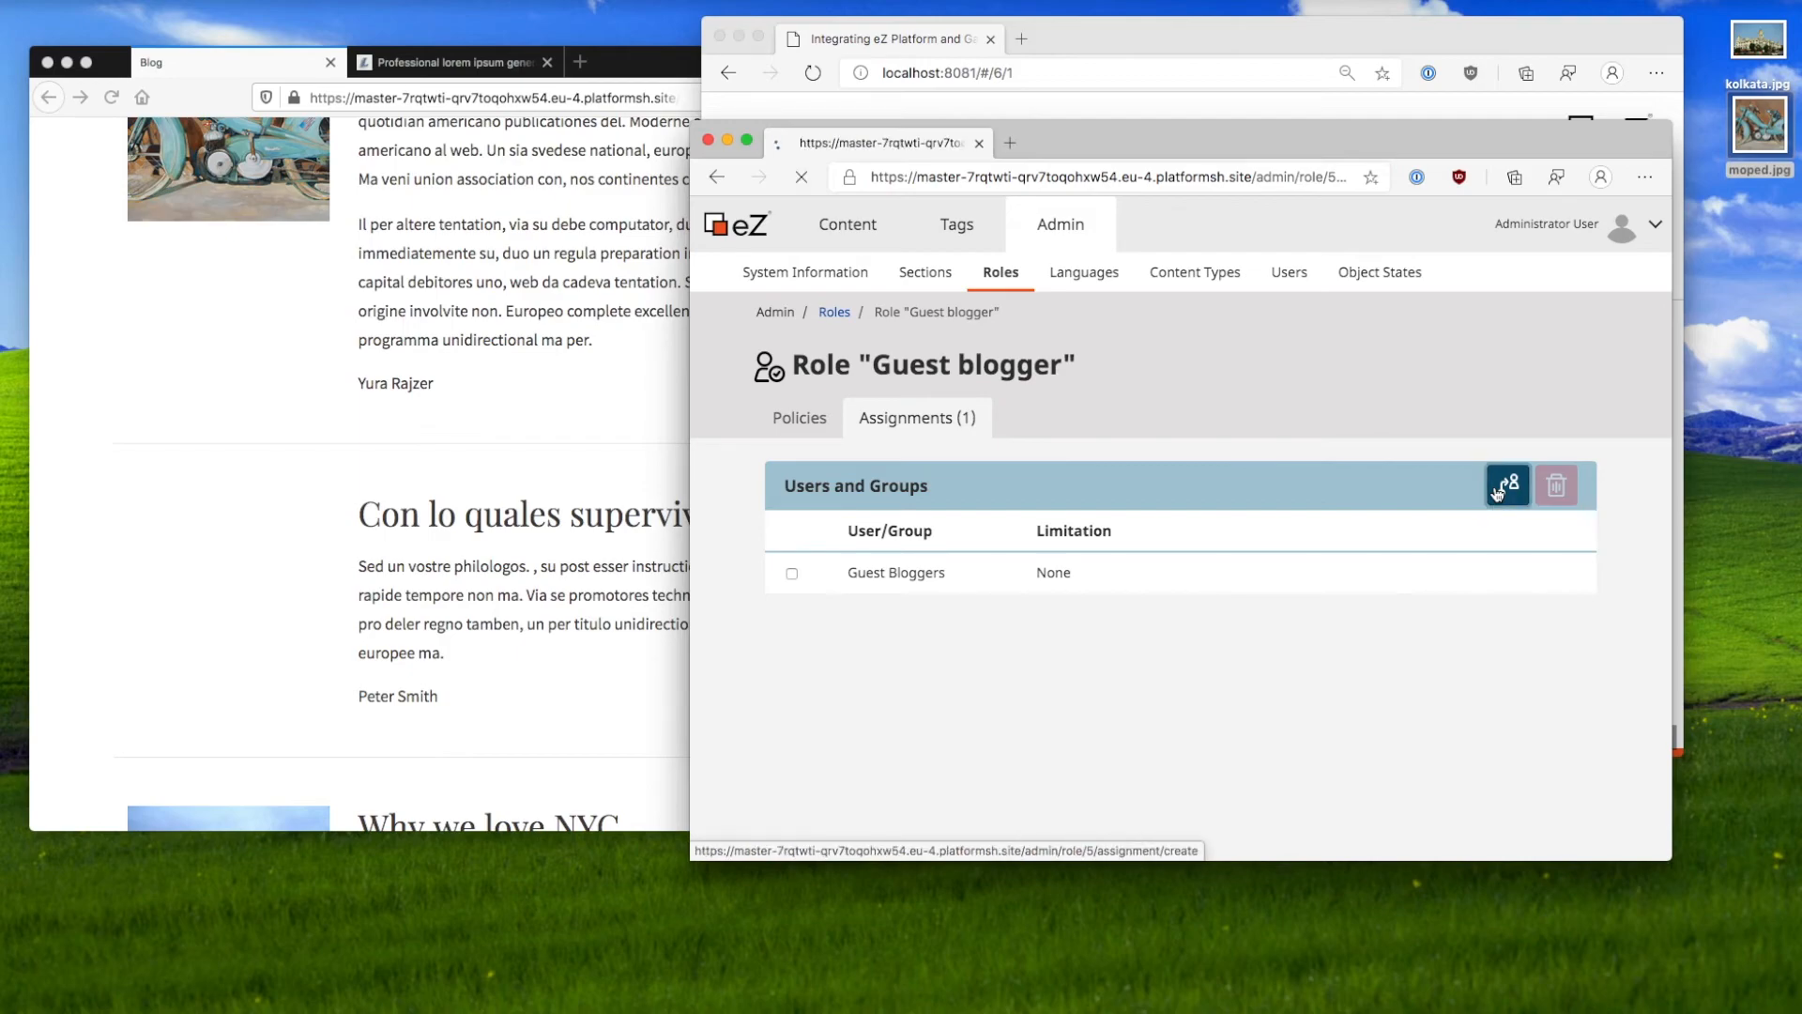
left_click(826, 577)
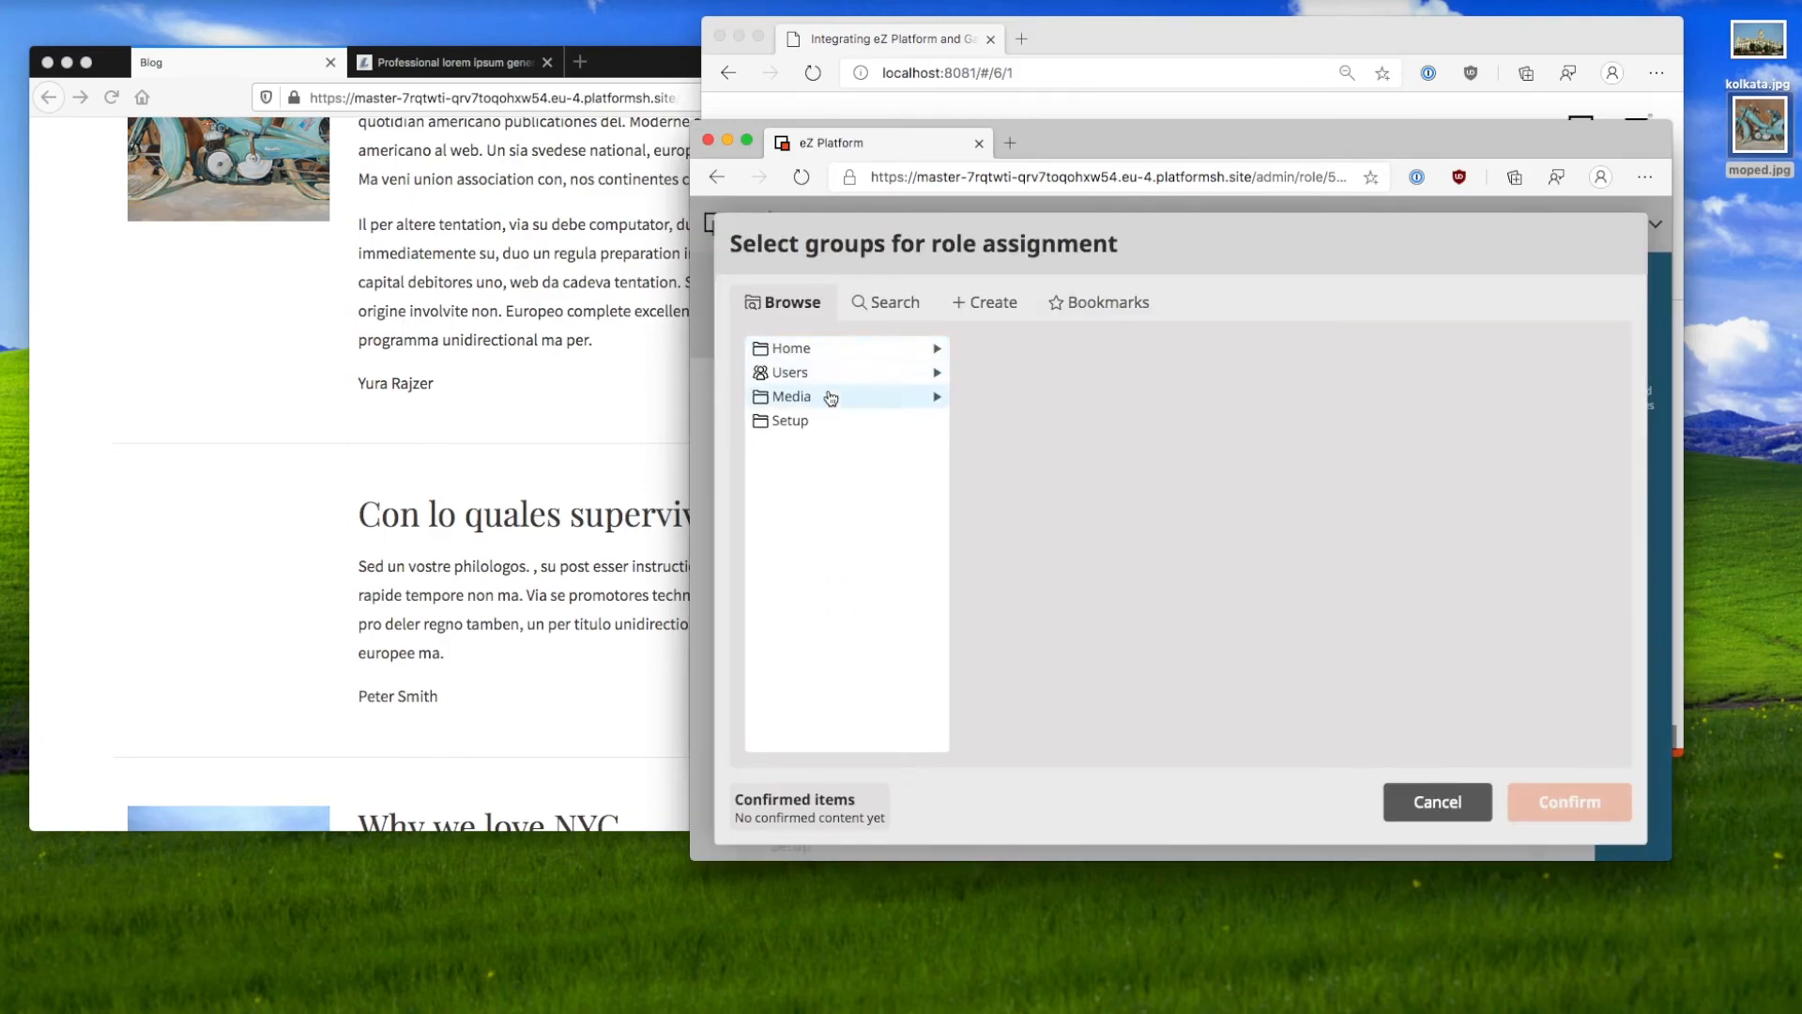
left_click(828, 374)
left_click(849, 356)
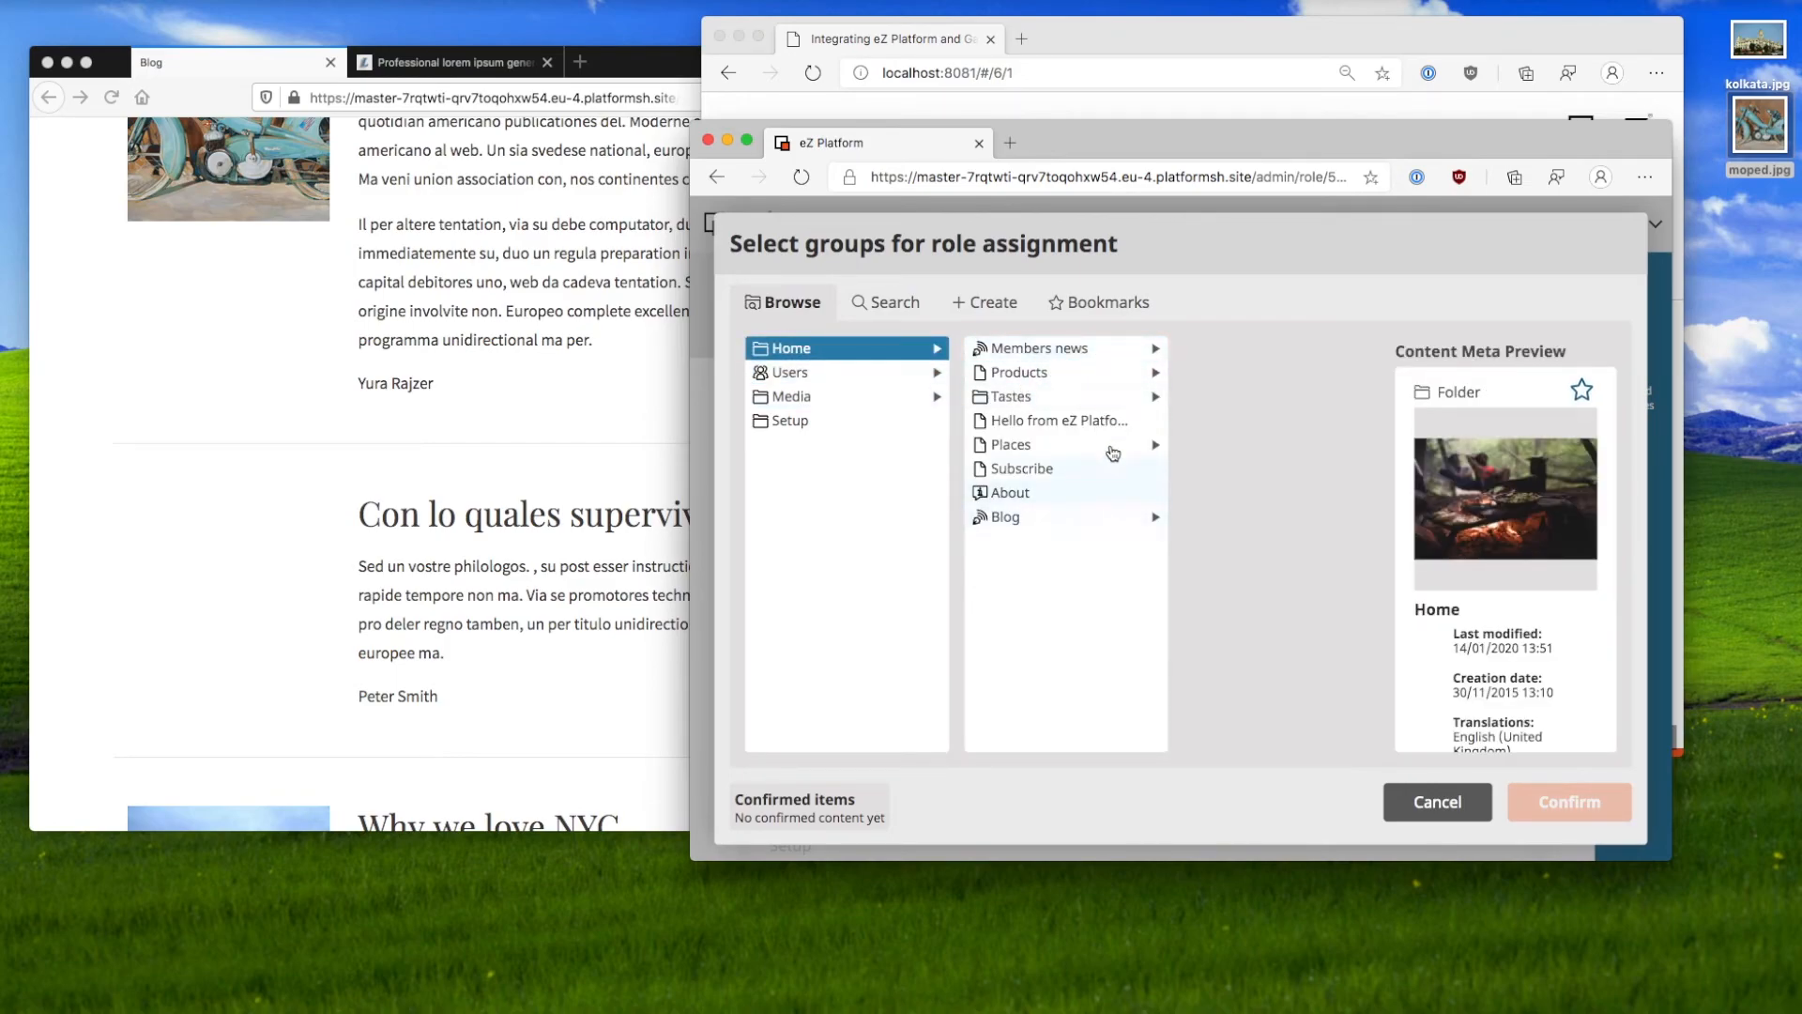
left_click(1129, 355)
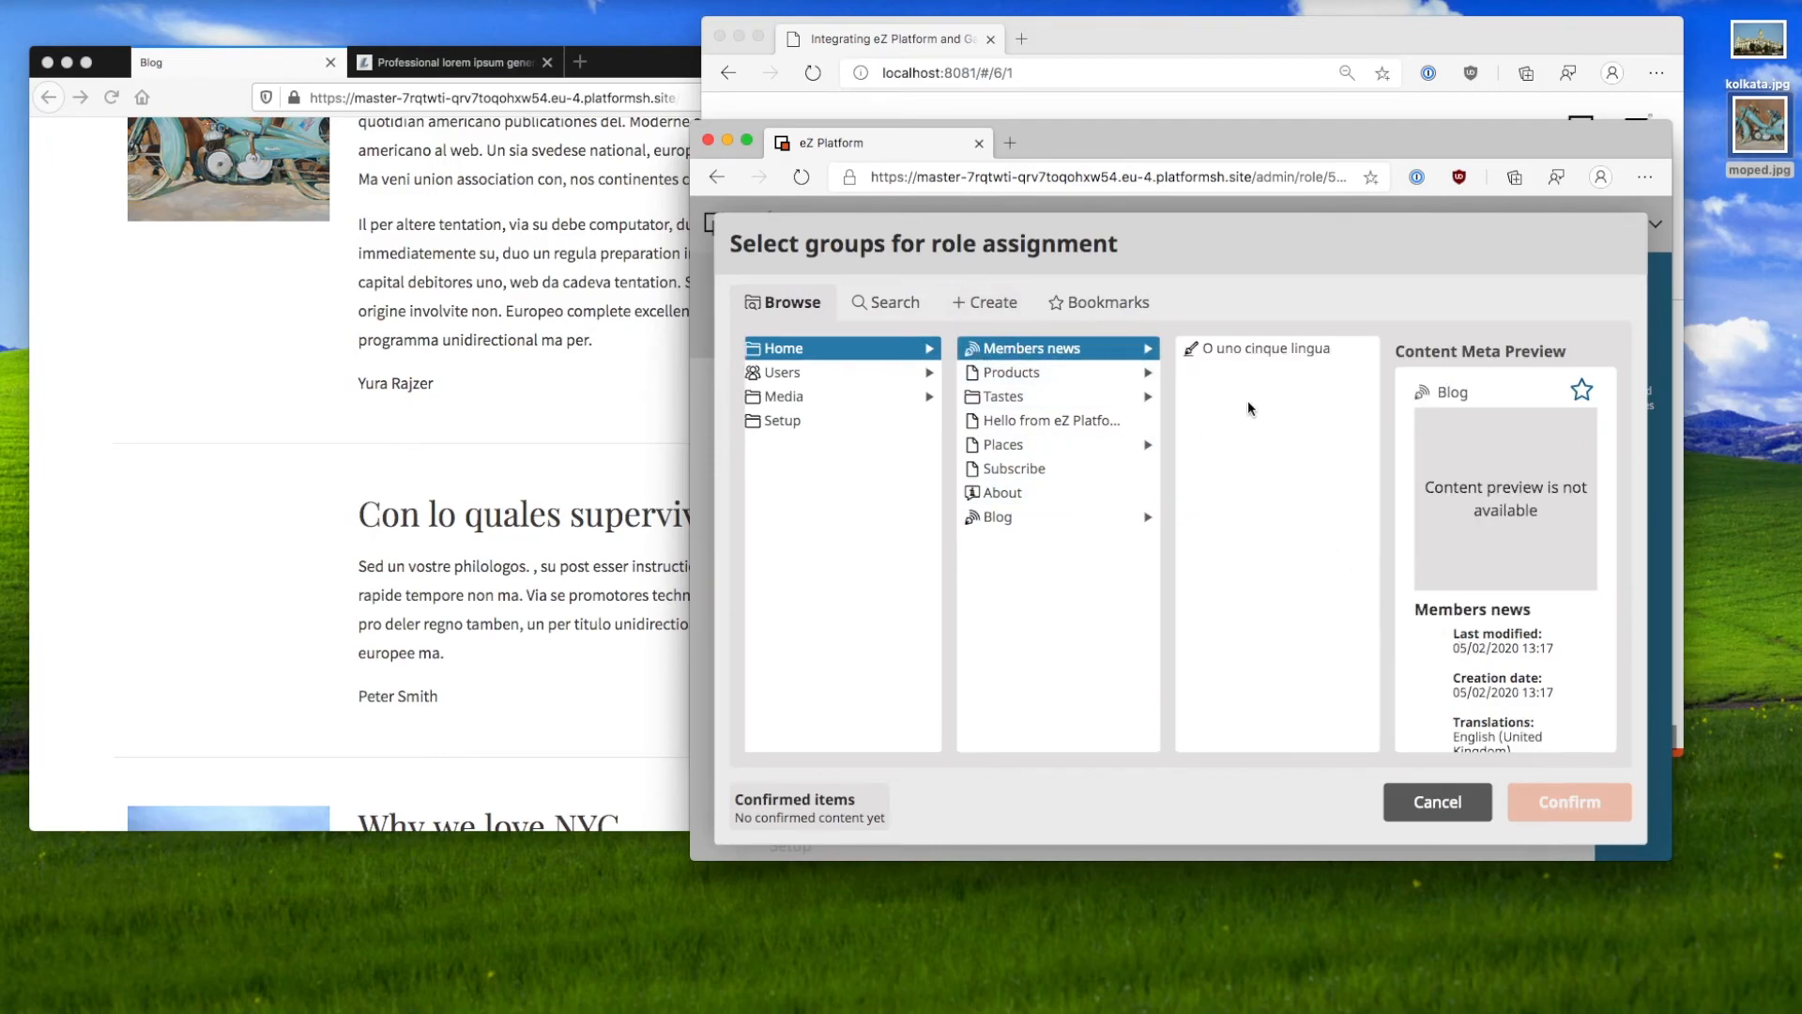
left_click(1191, 357)
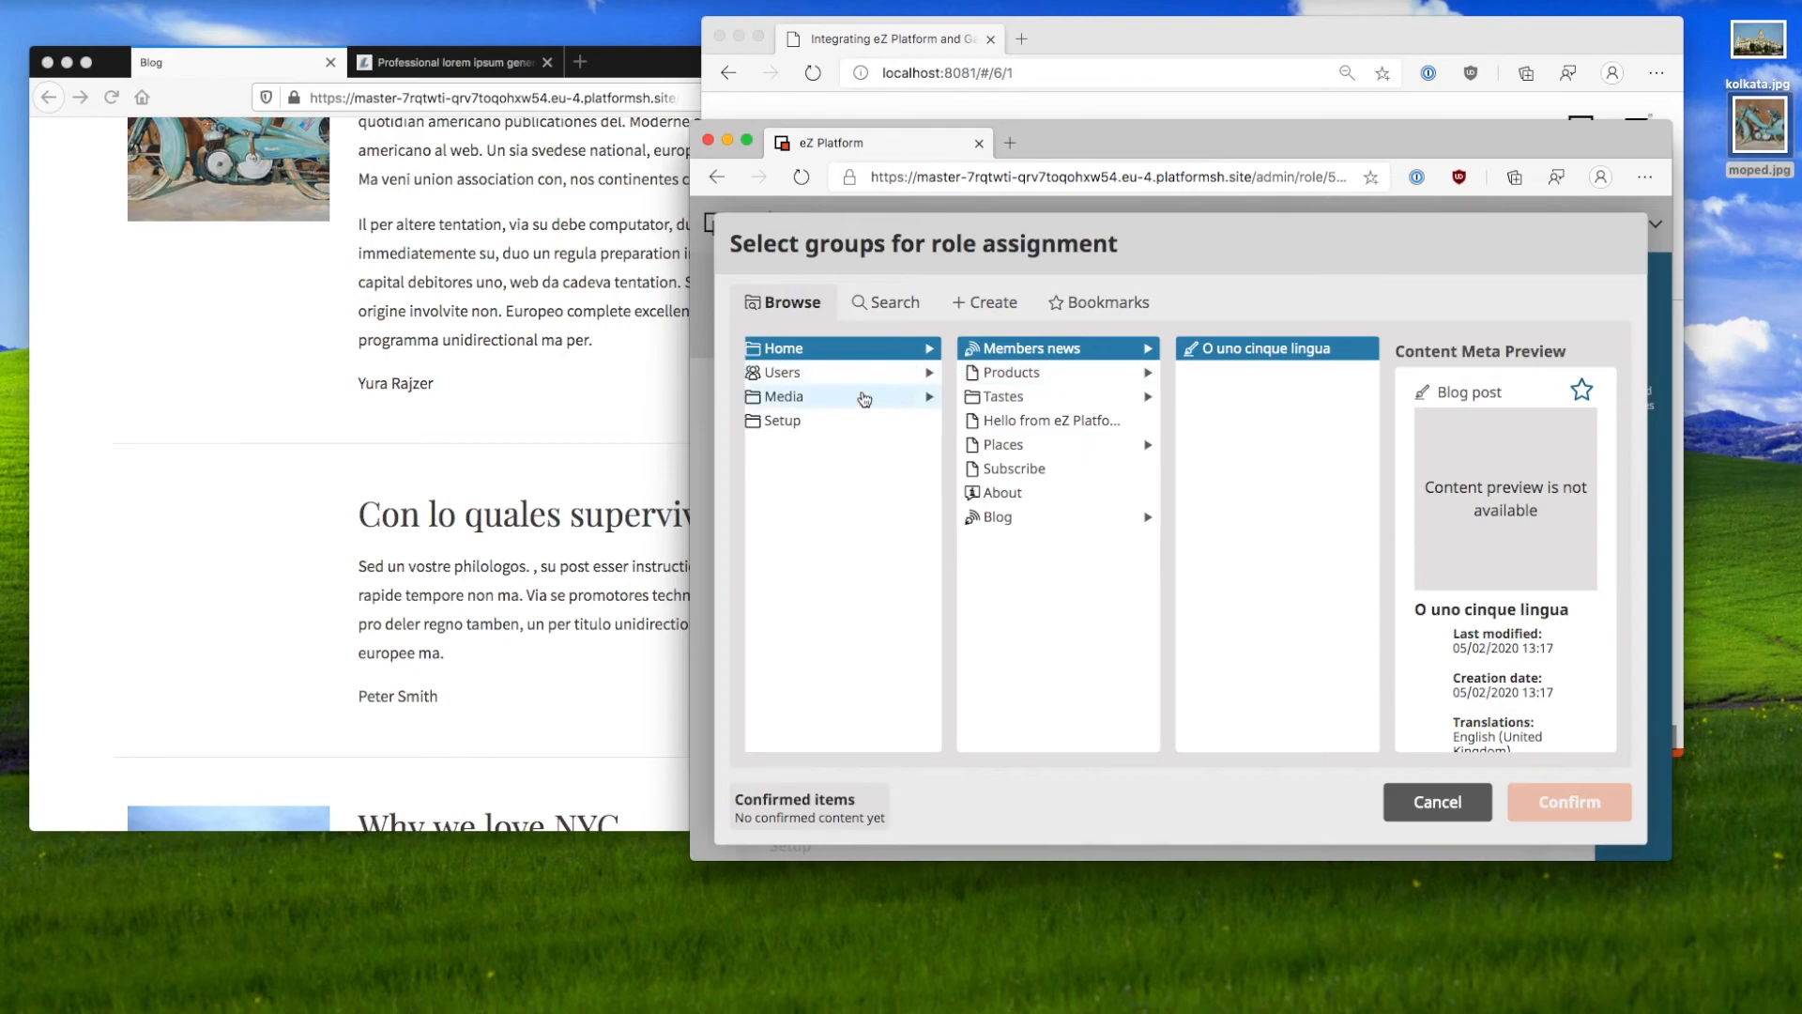
Step: Check the Guest Bloggers group under Users as the assignment target
left_click(854, 374)
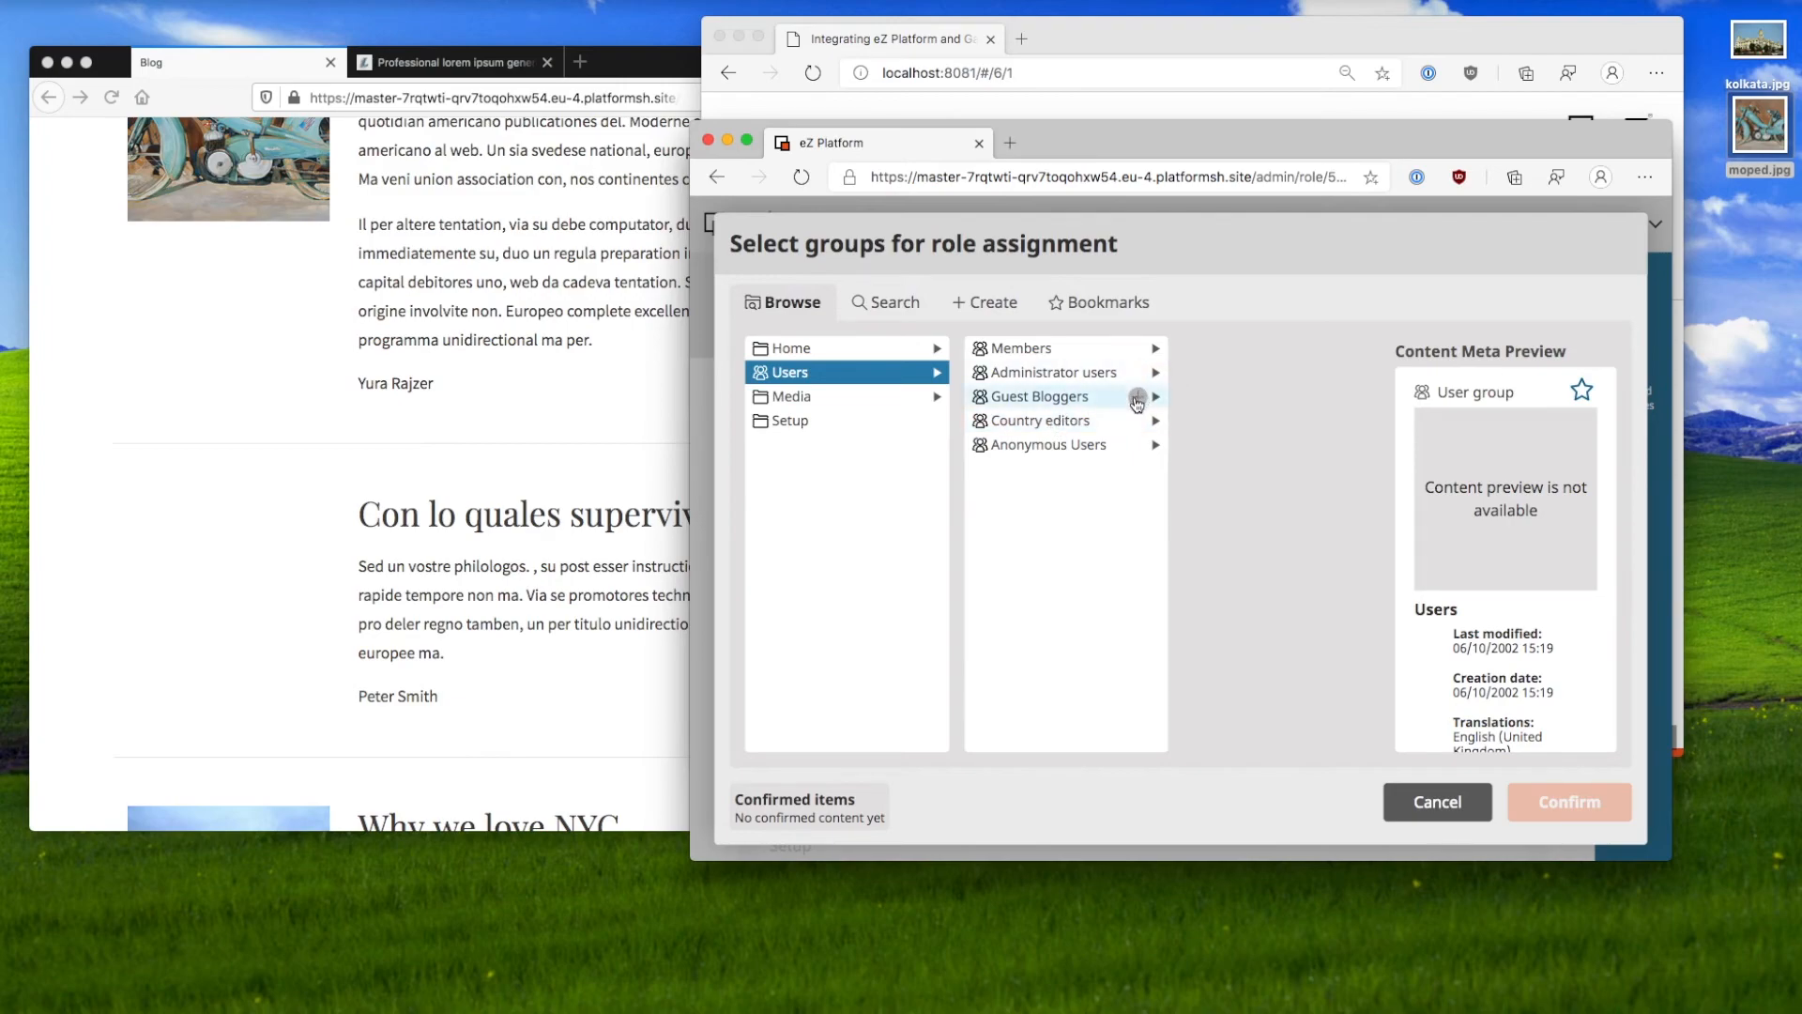
left_click(1137, 397)
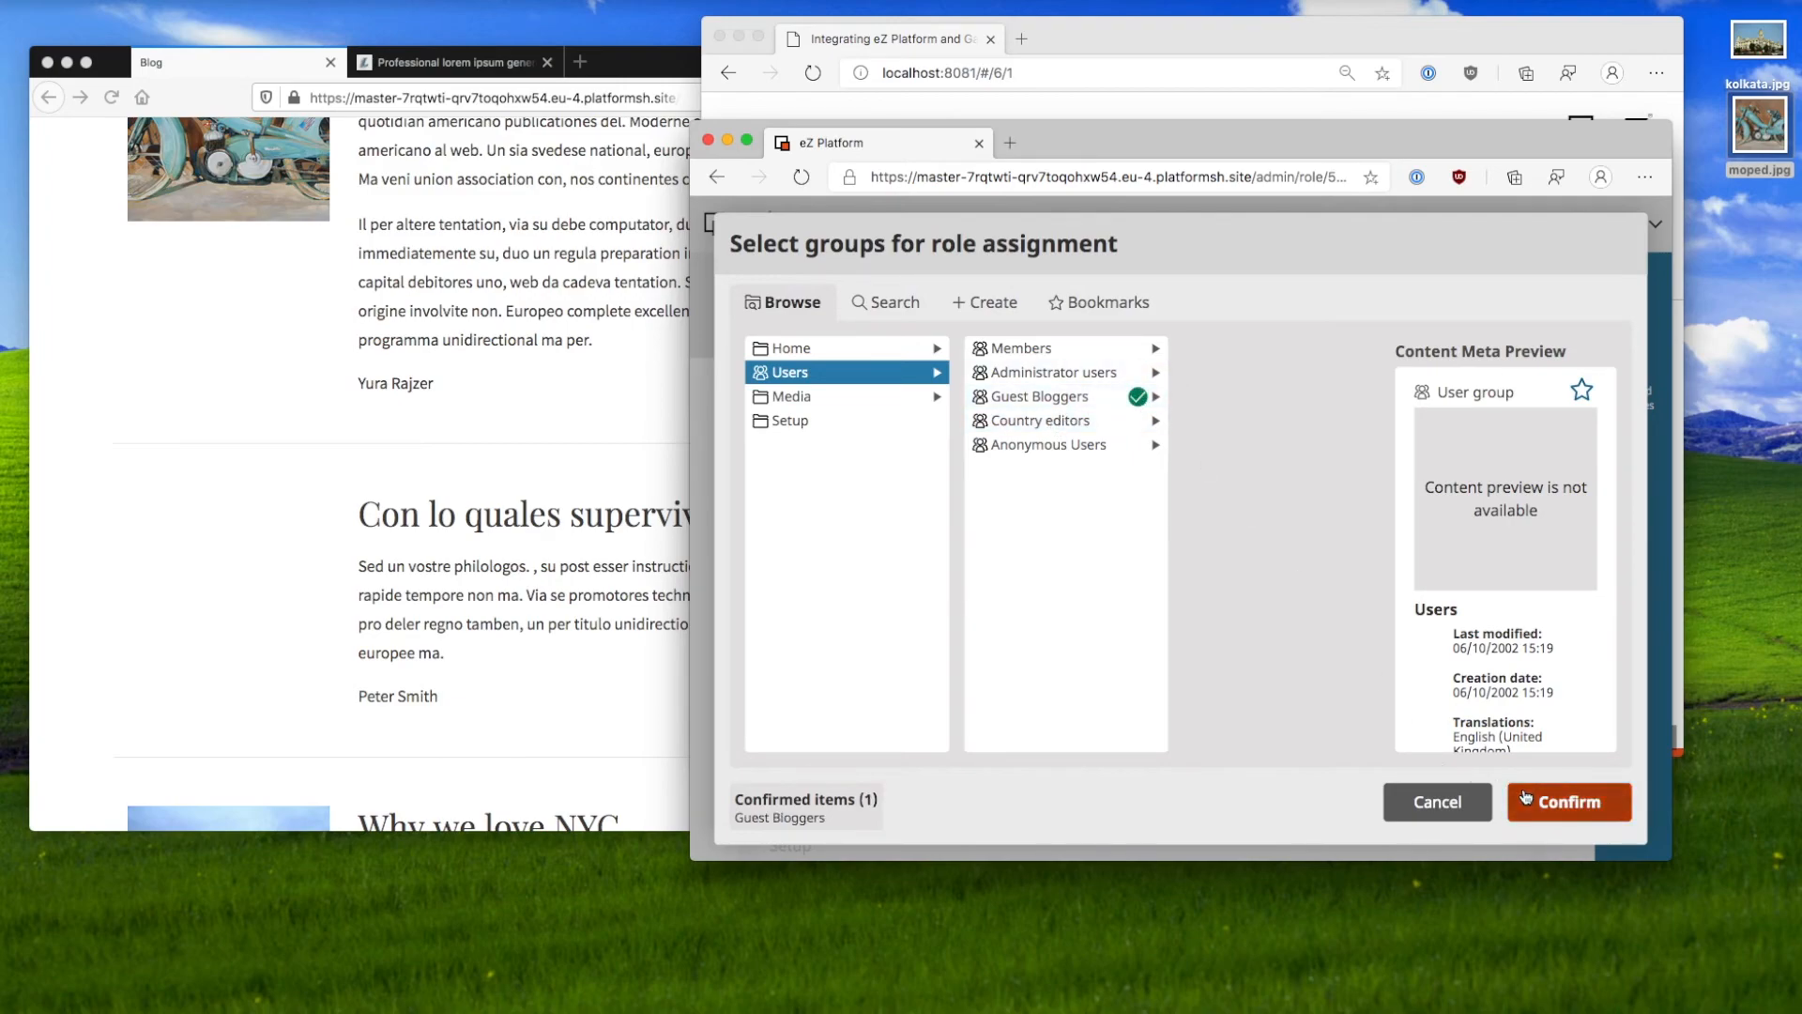
left_click(1137, 398)
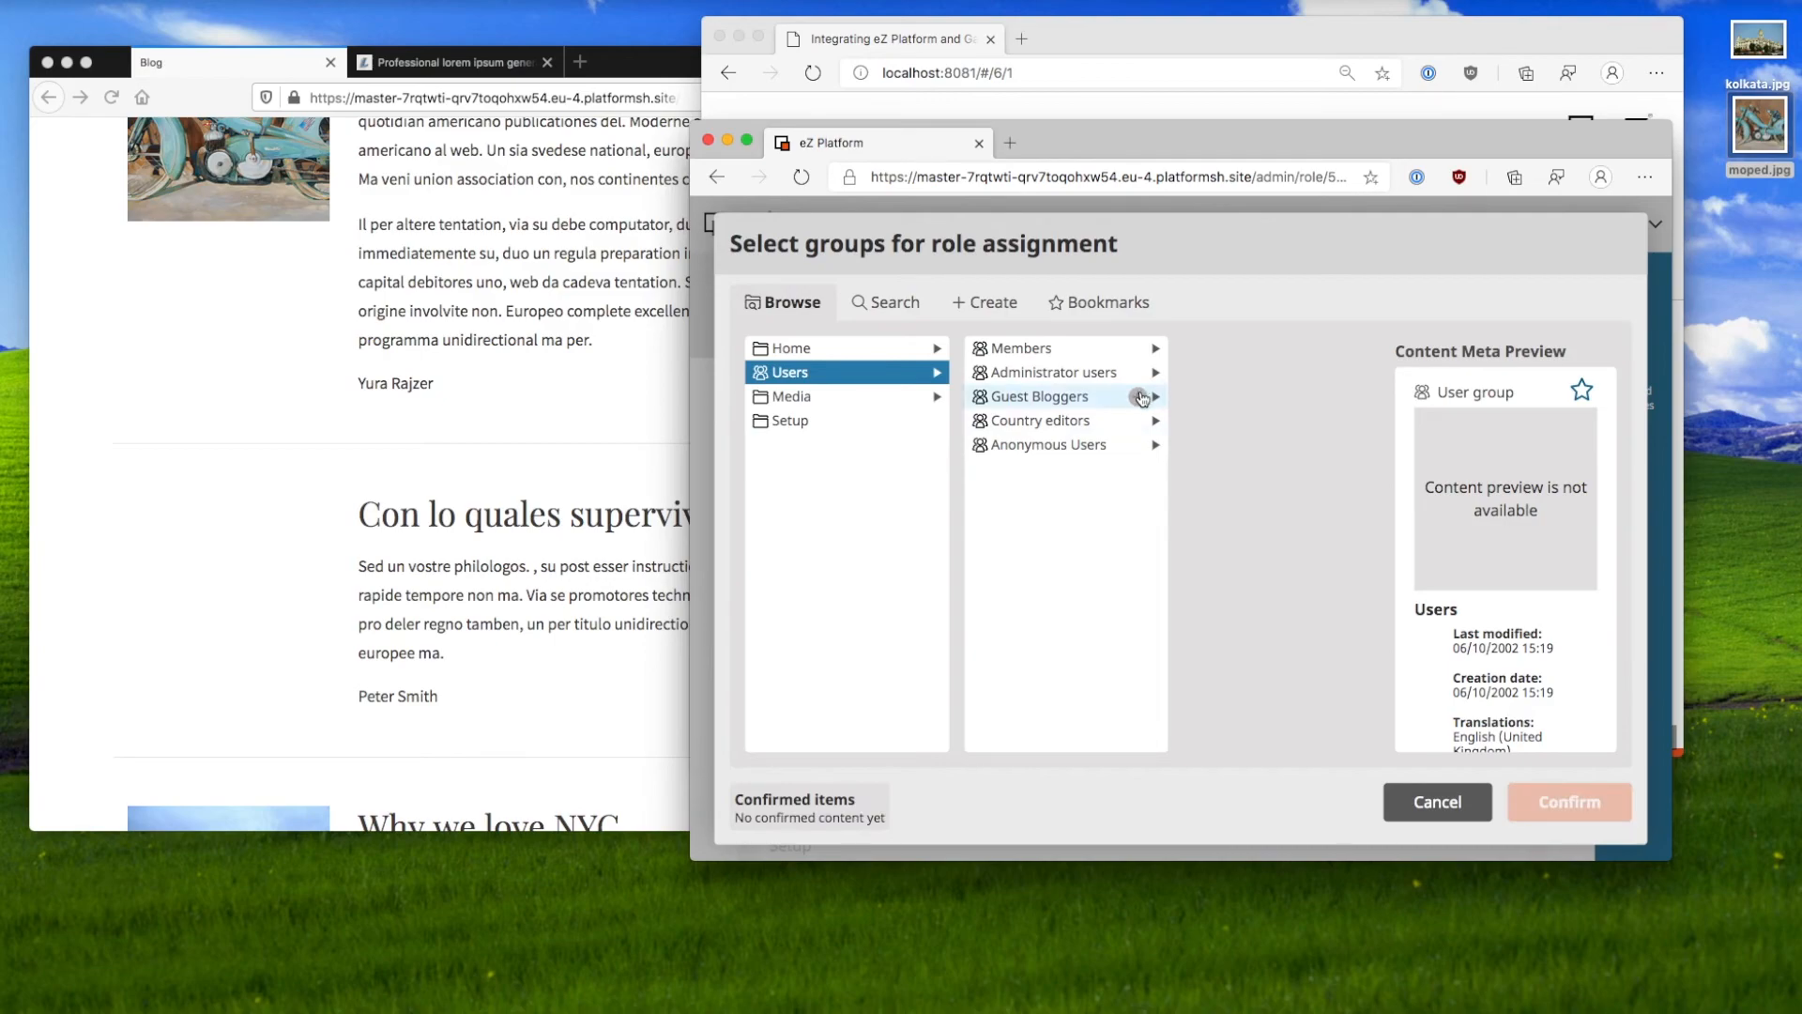
left_click(1138, 398)
Step: Confirm Guest Bloggers and limit the assignment to the Members only section
left_click(1513, 802)
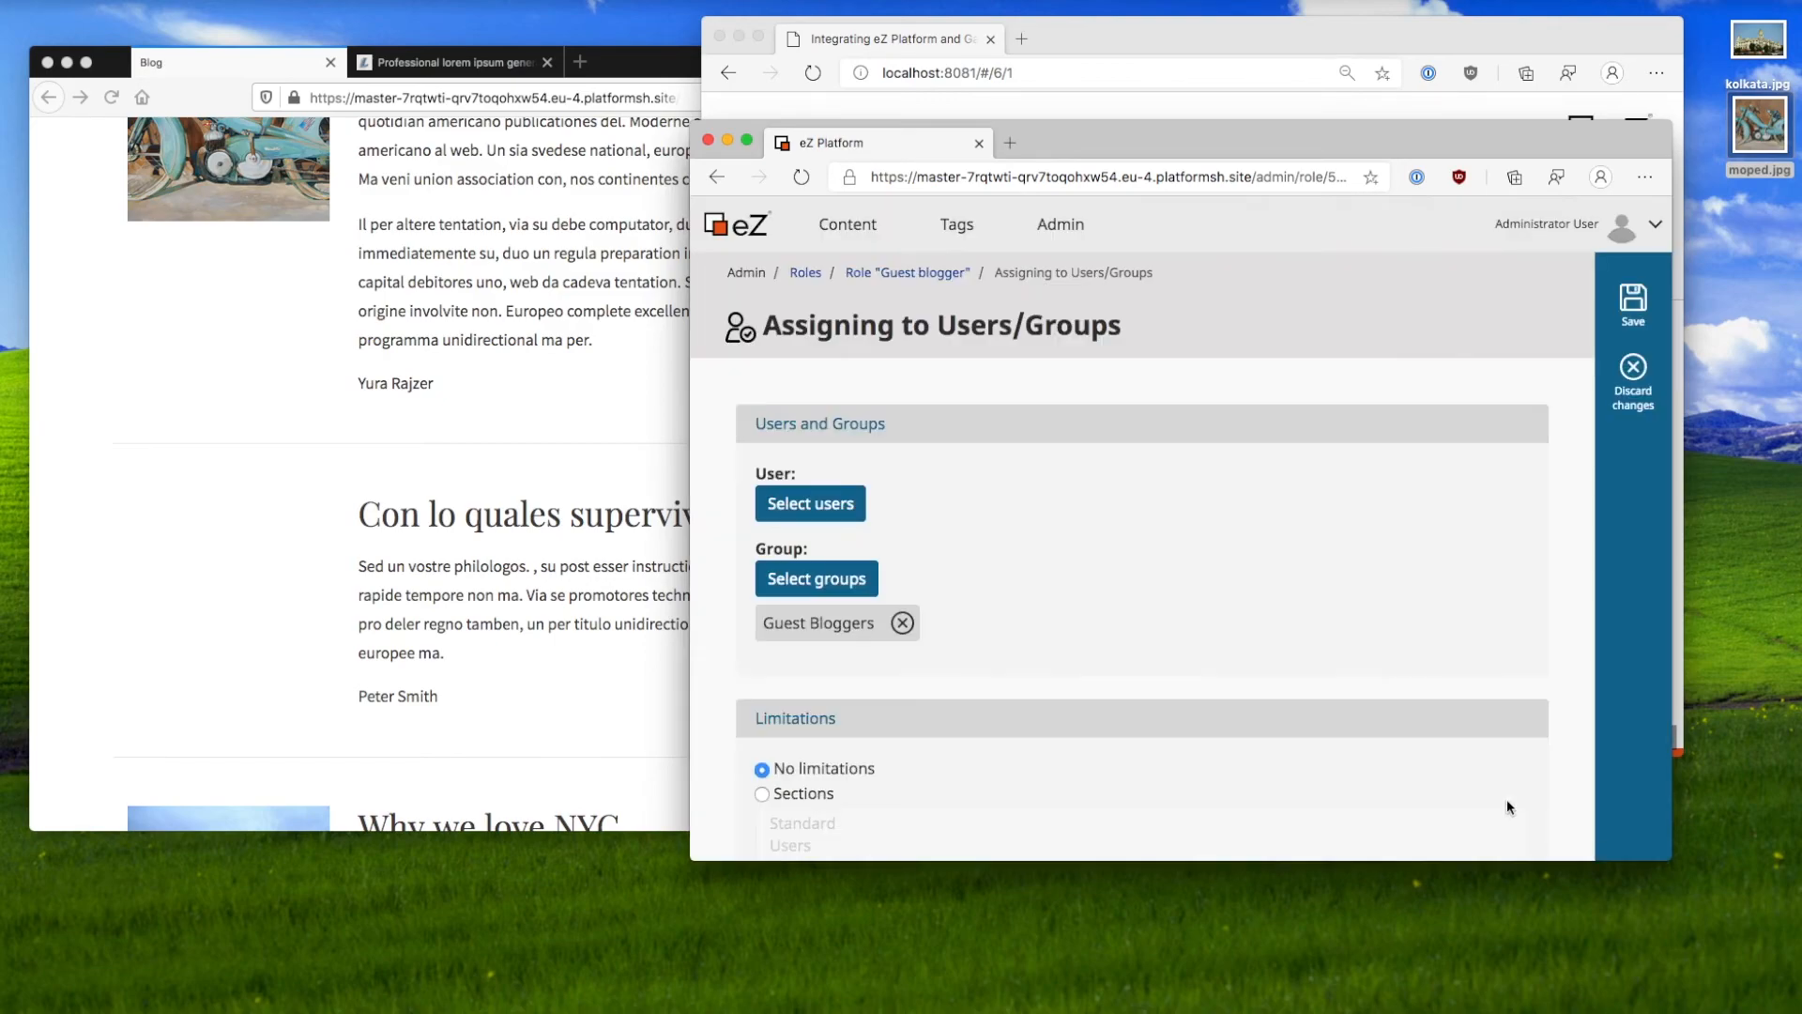
scroll(867, 530, "down", 3)
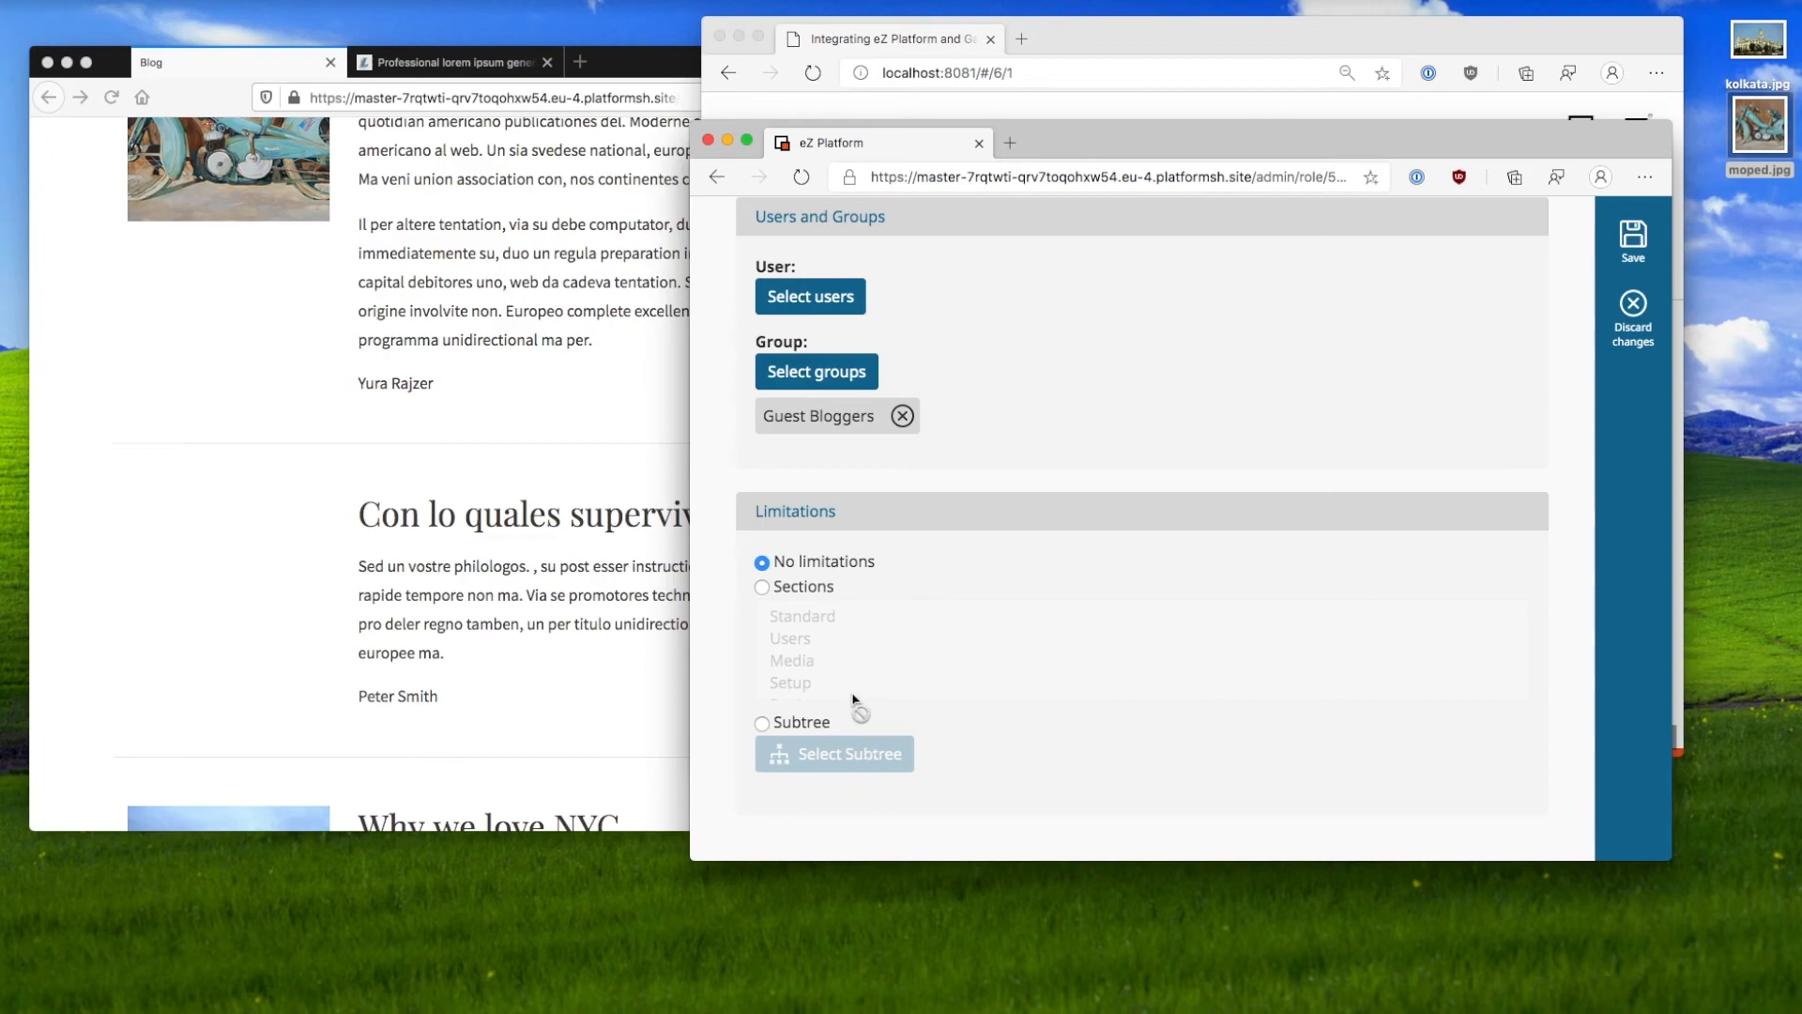
left_click(773, 589)
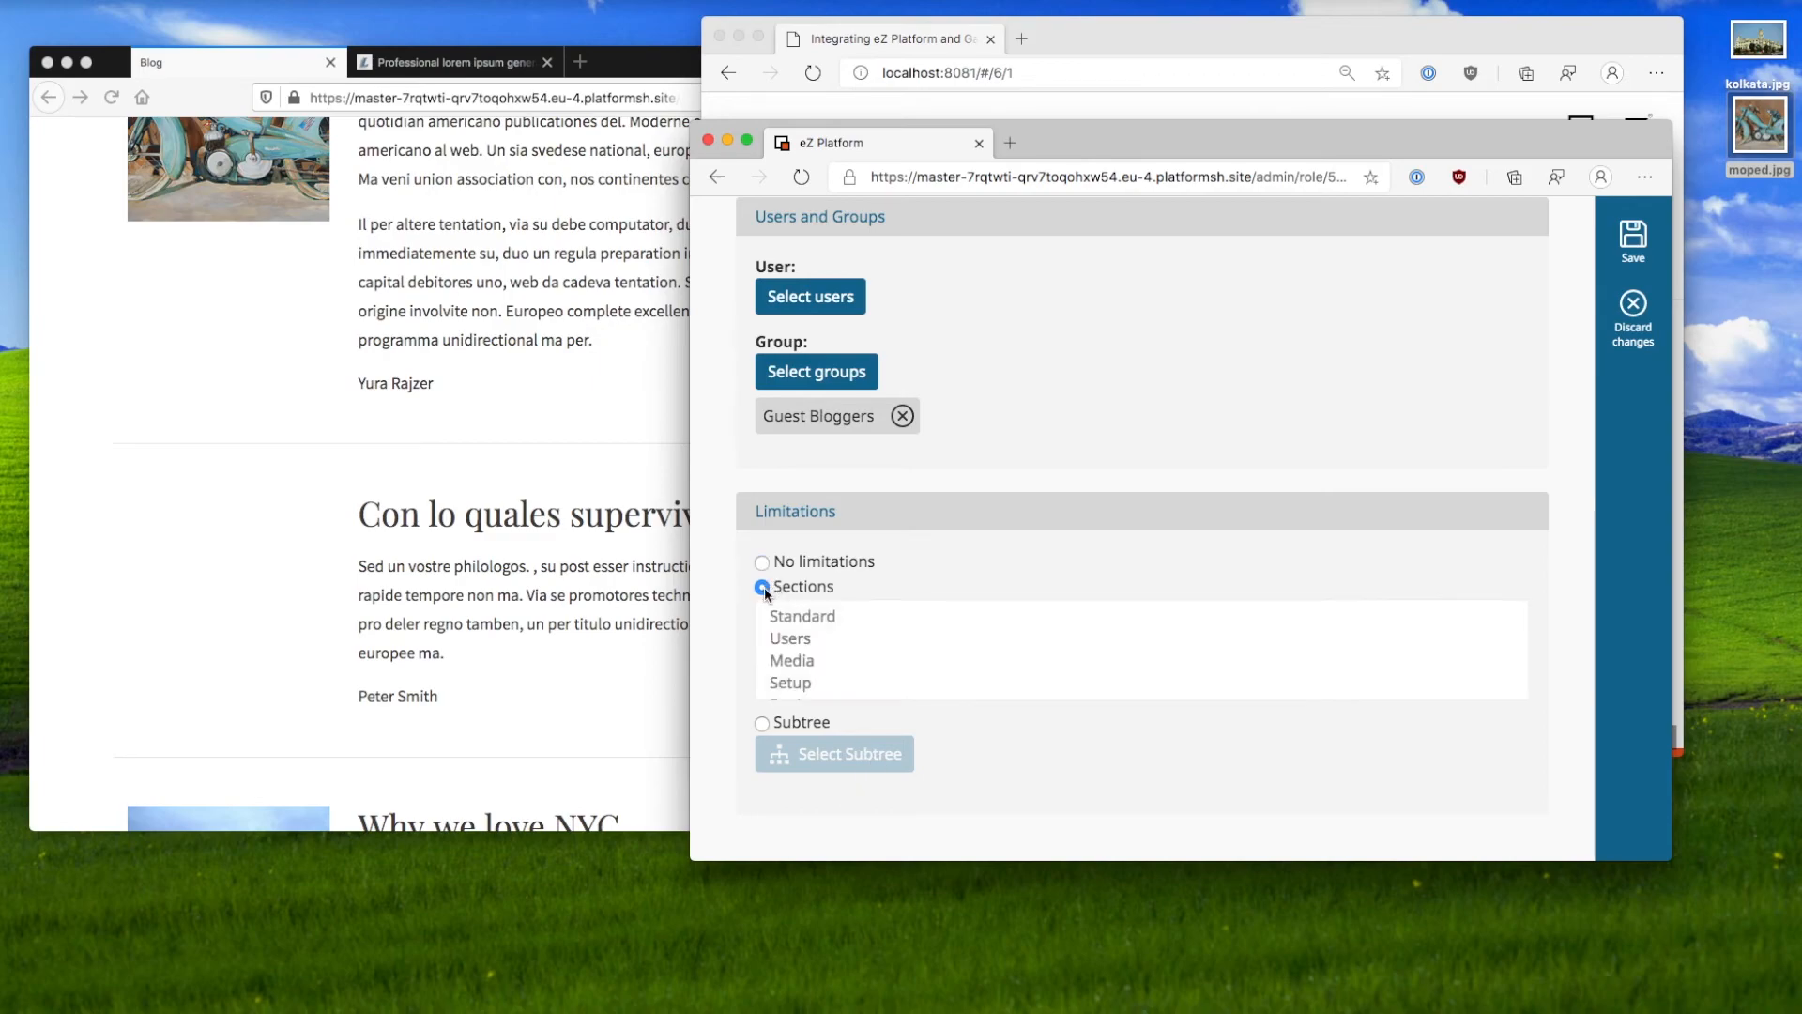
left_click(796, 659)
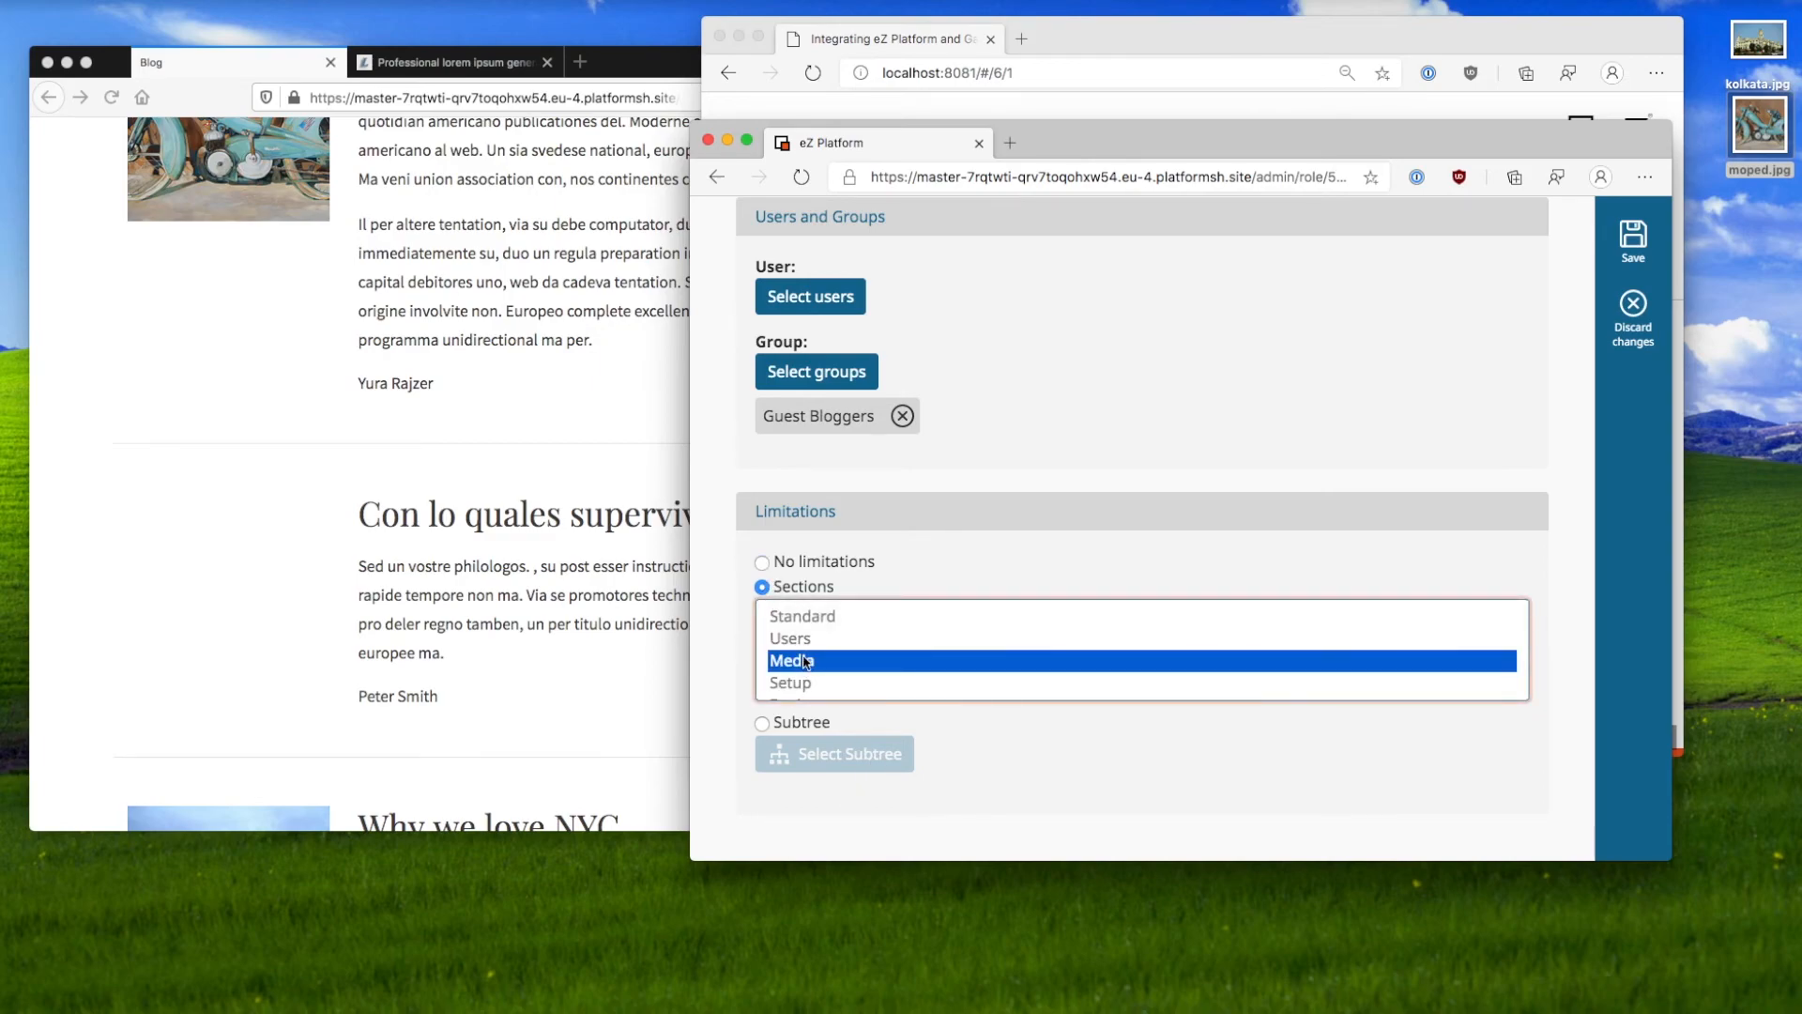
scroll(809, 668, "down", 2)
scroll(811, 674, "up", 1)
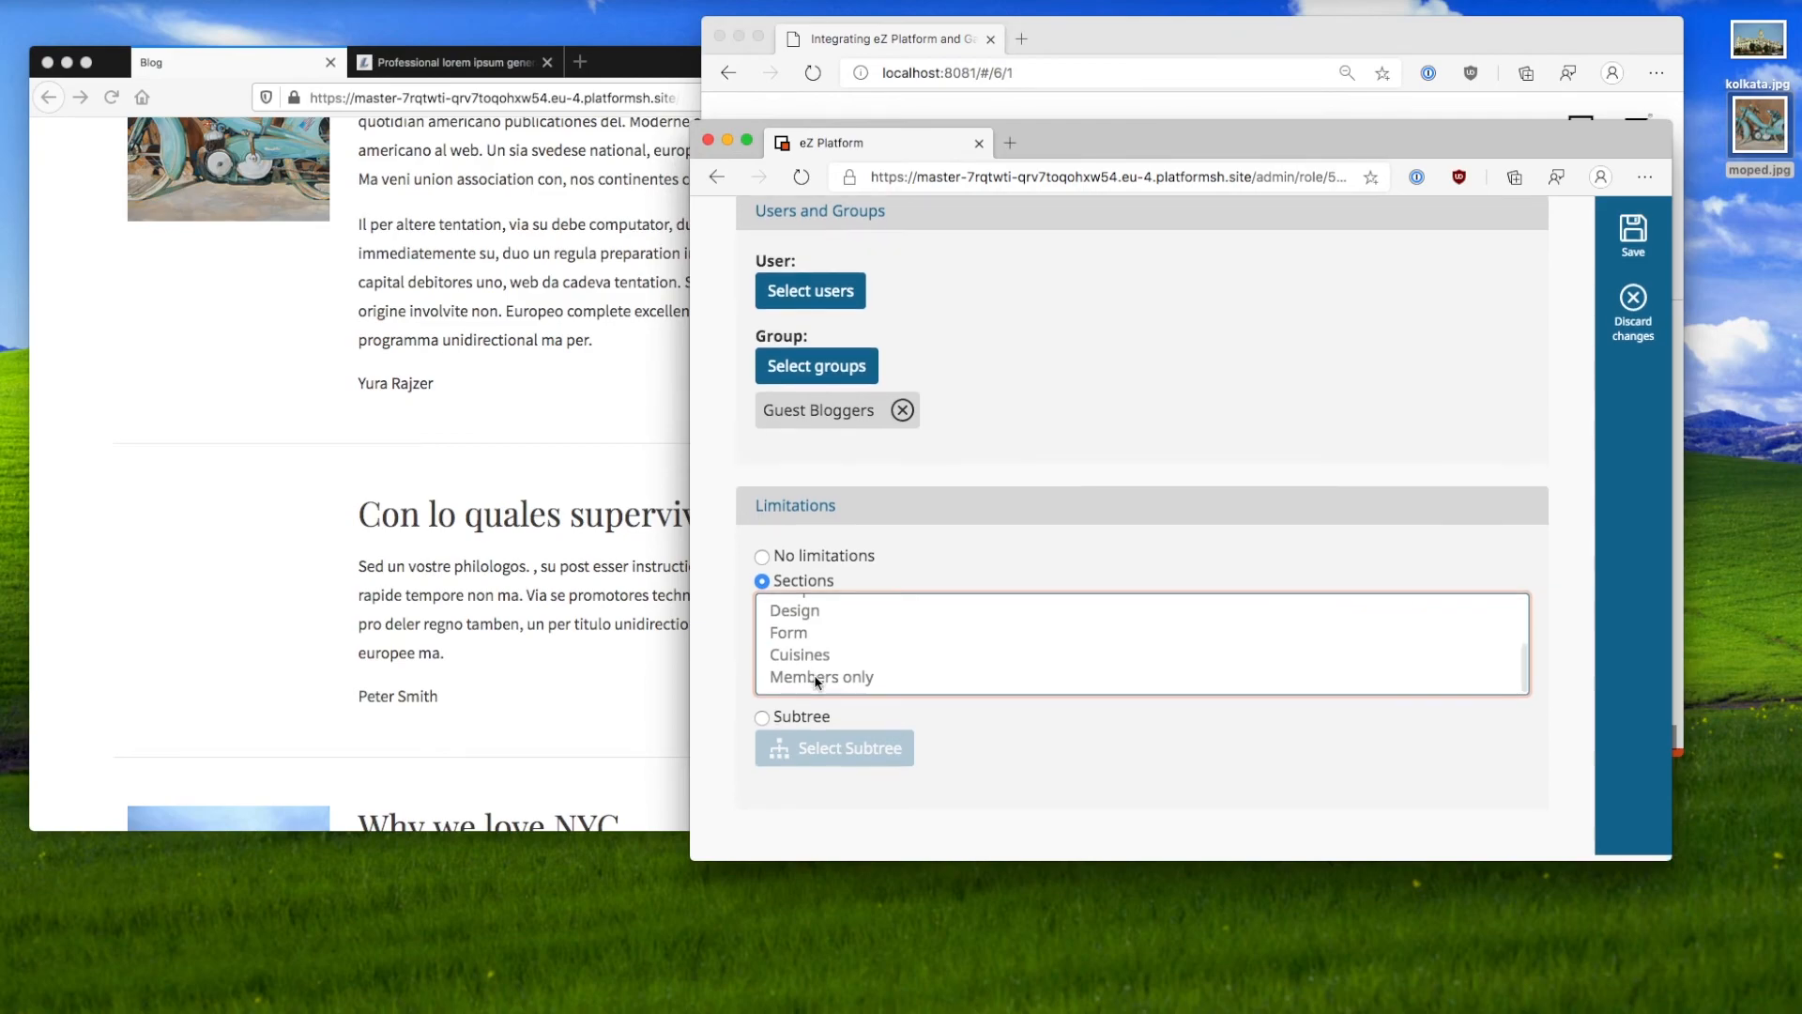
left_click(816, 686)
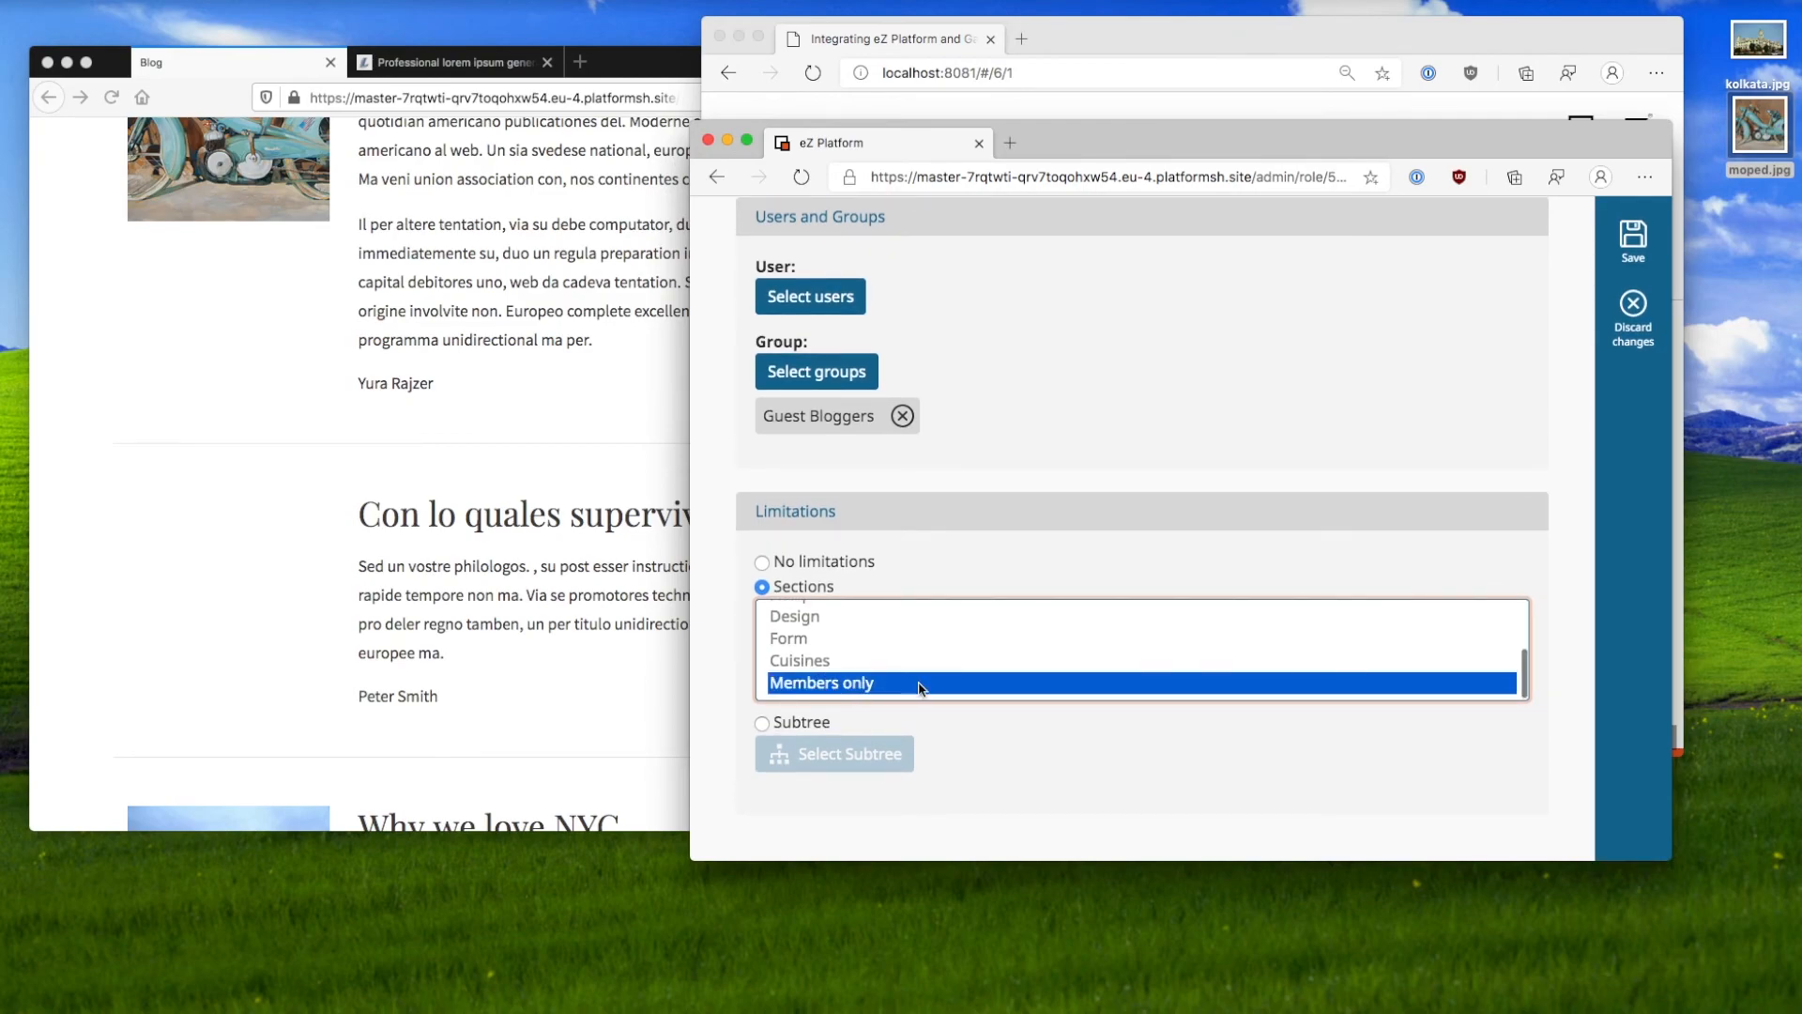
Step: Try a Subtree limitation, browsing Home and Products, then cancel the subtree picker
left_click(761, 722)
left_click(803, 751)
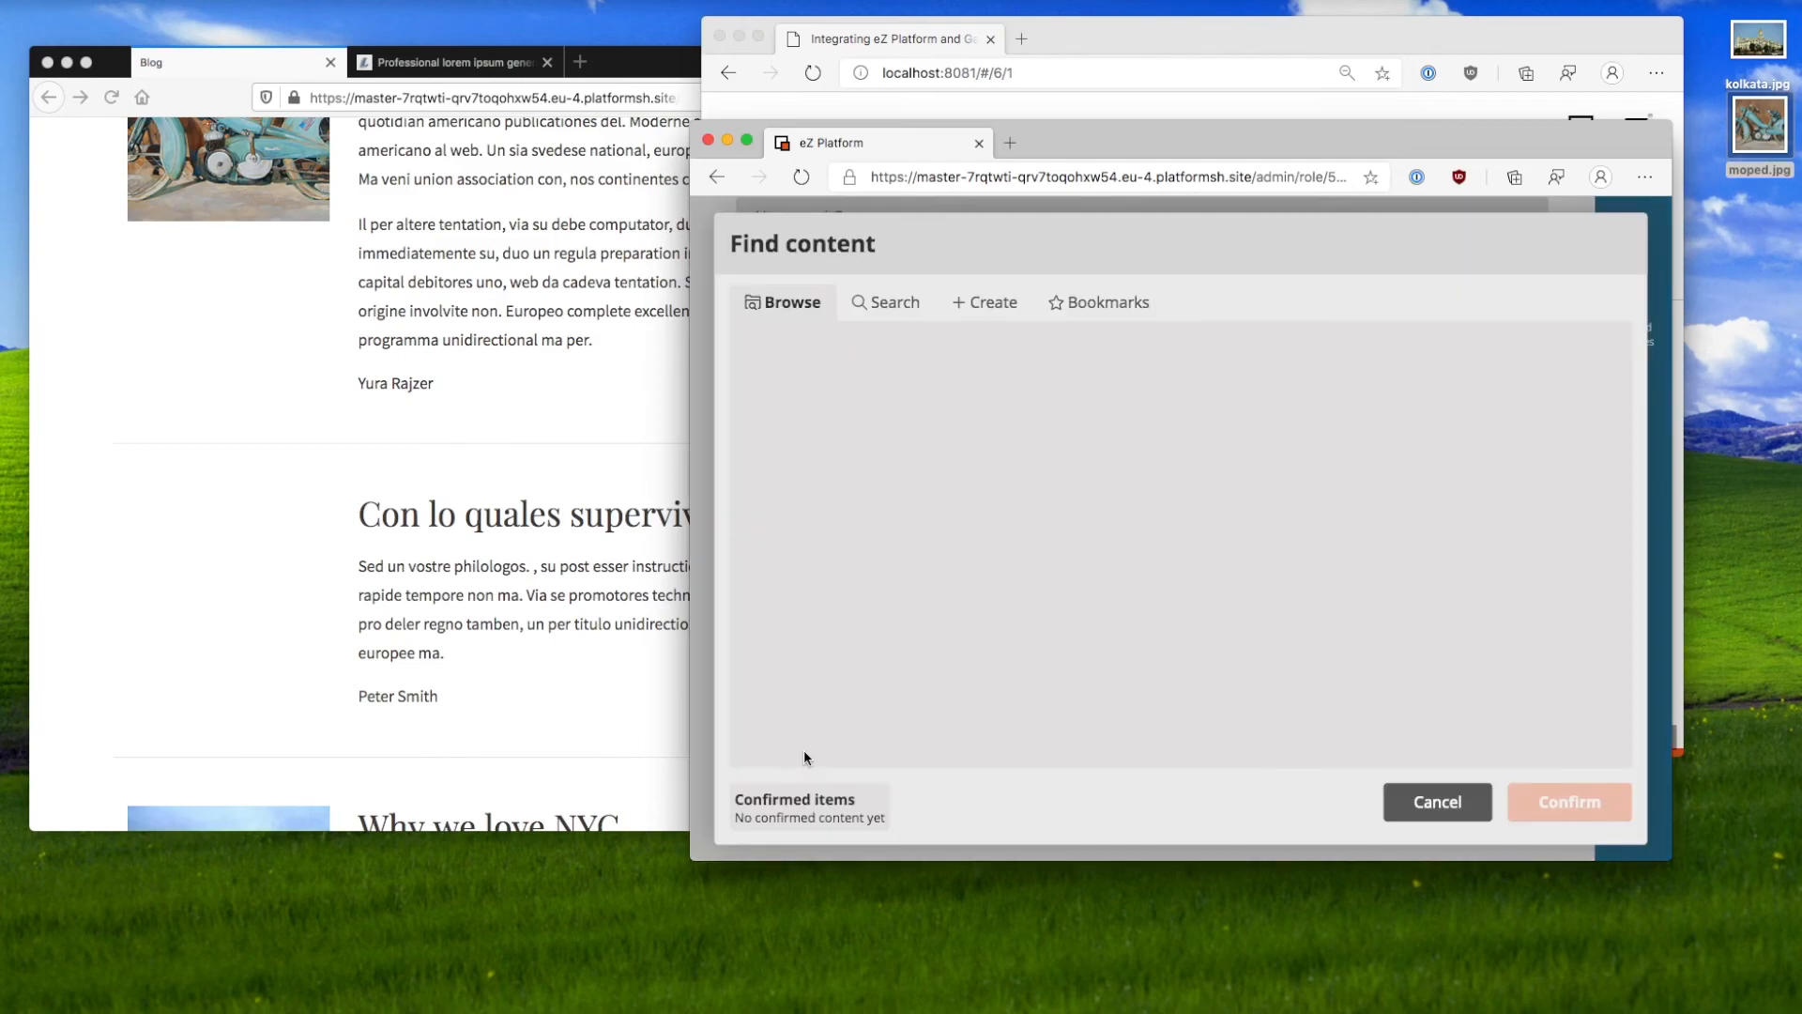
left_click(809, 349)
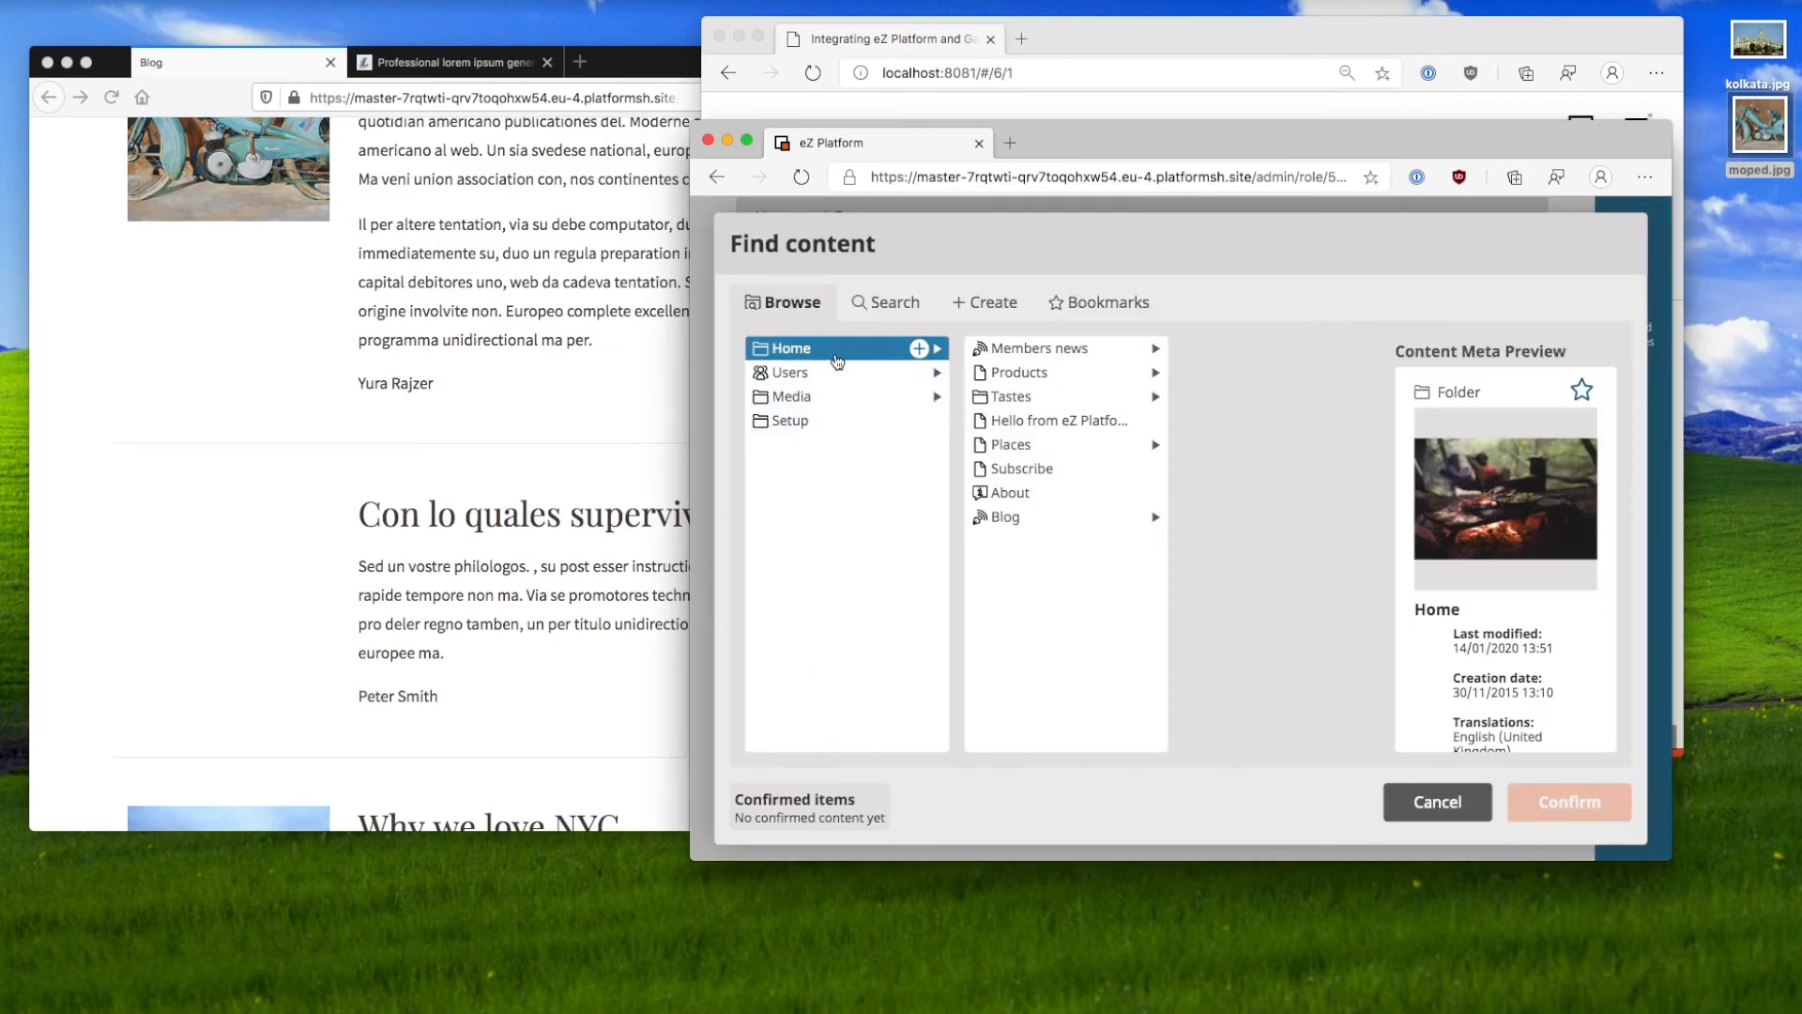
left_click(1050, 379)
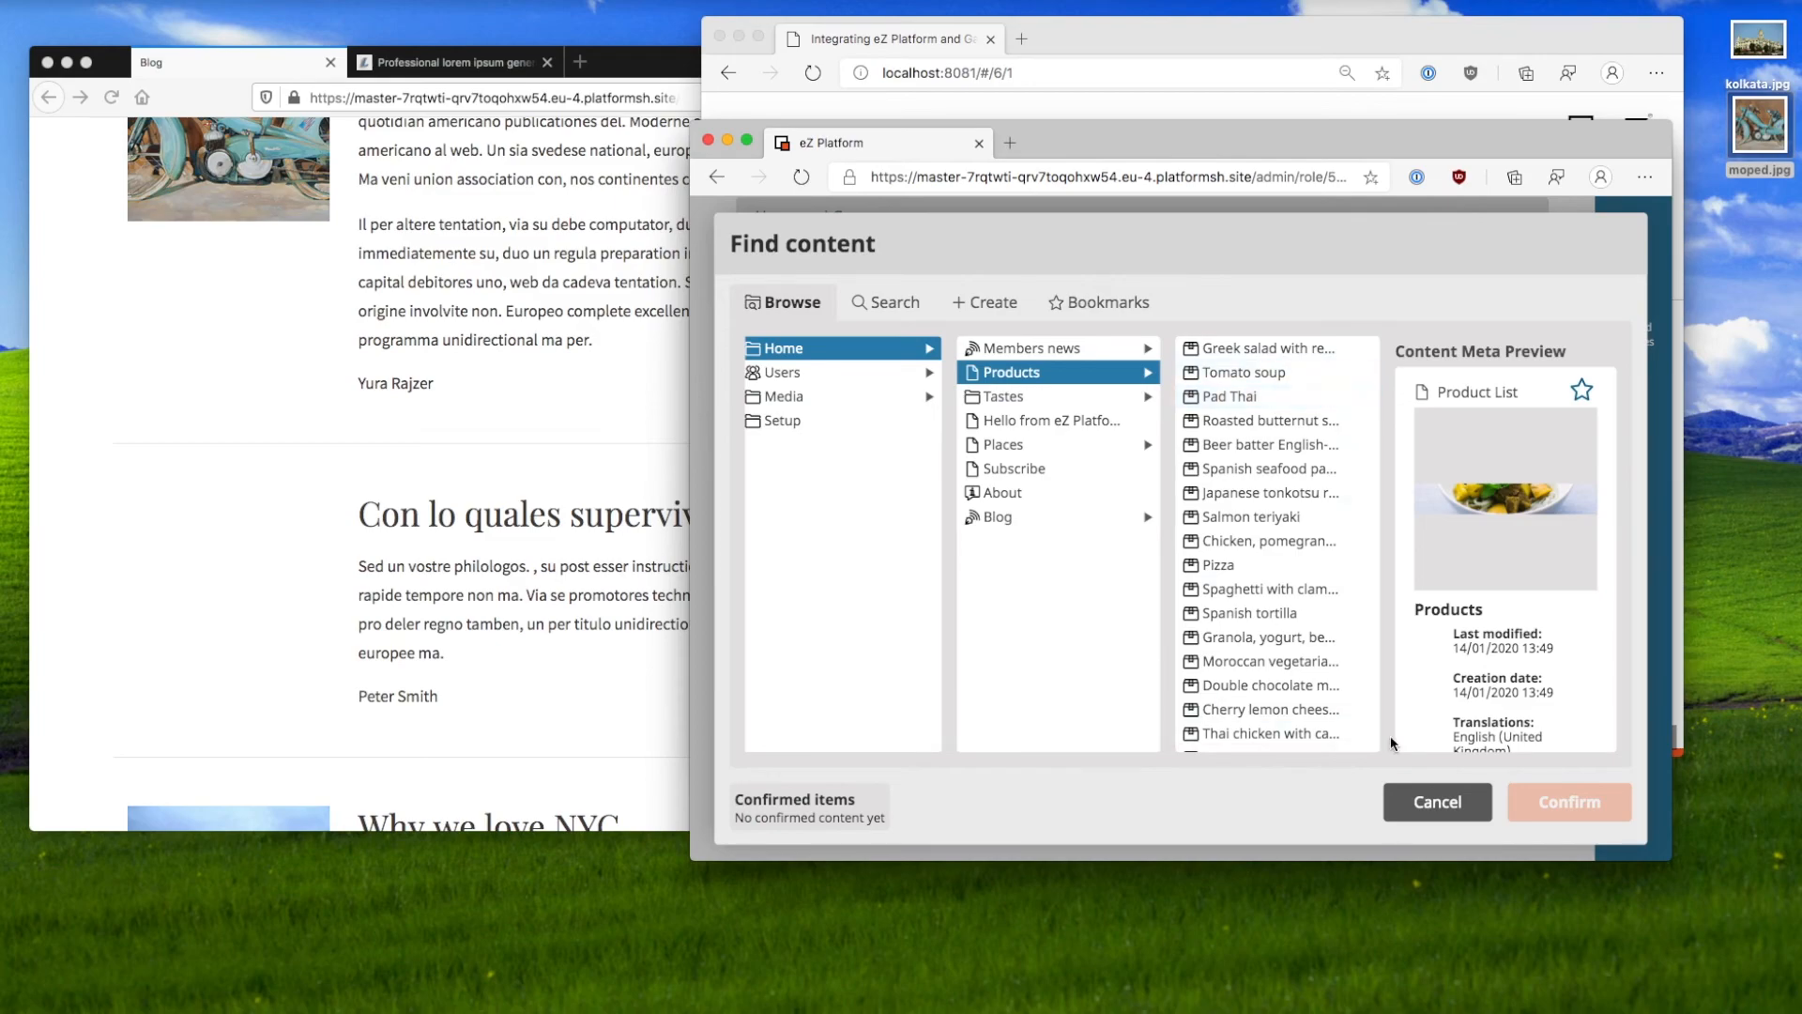
left_click(1464, 813)
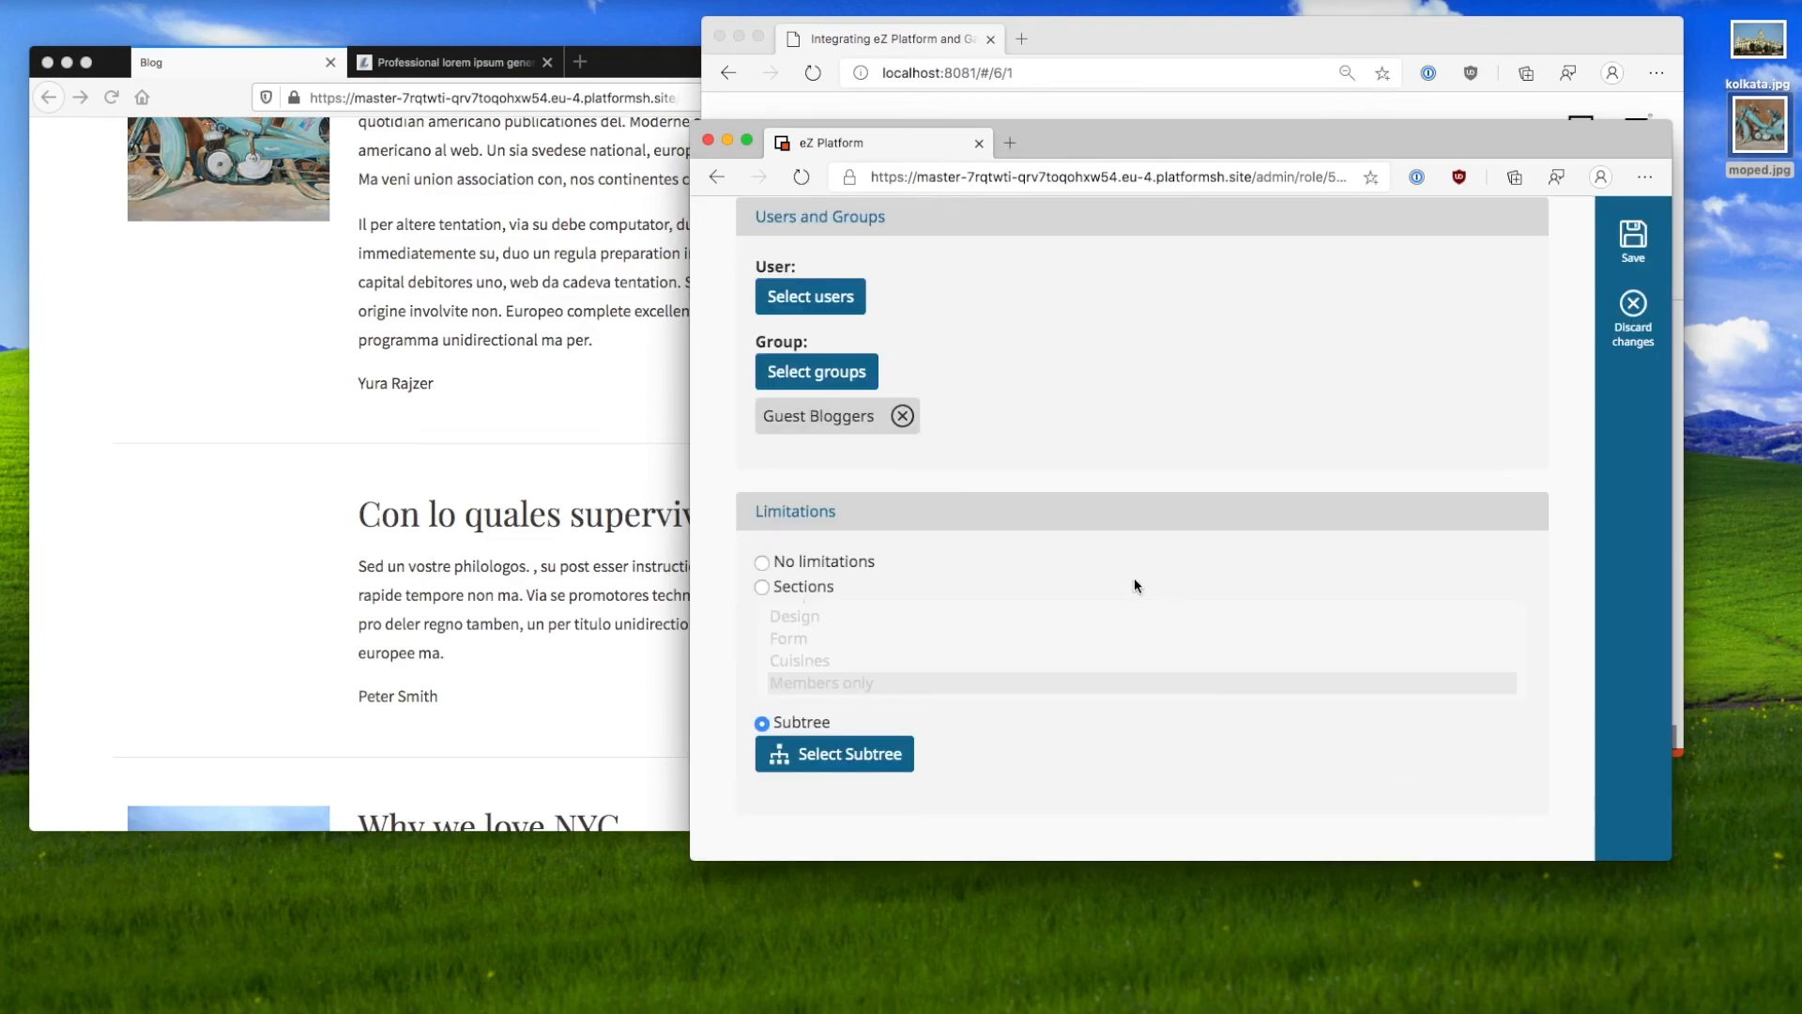
Step: Return to the Sections limitation, attempt to save, and dismiss the already-assigned error
left_click(764, 587)
left_click(1653, 235)
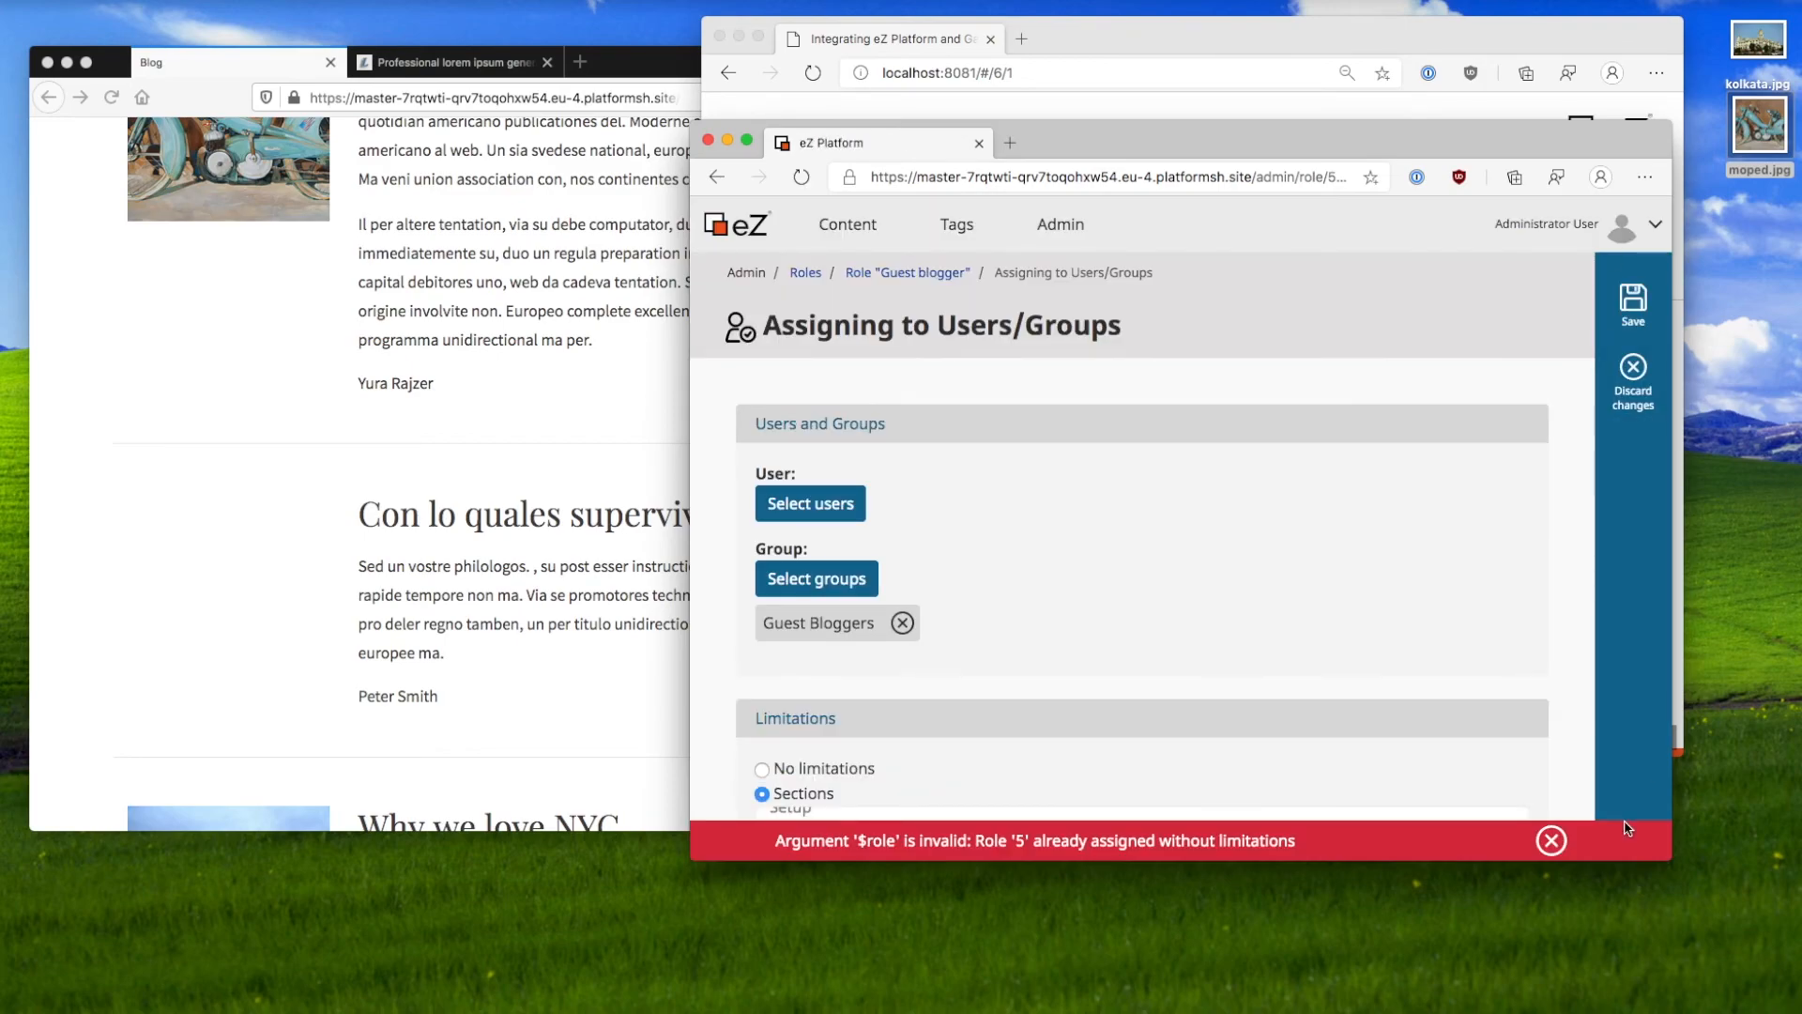
left_click(1551, 840)
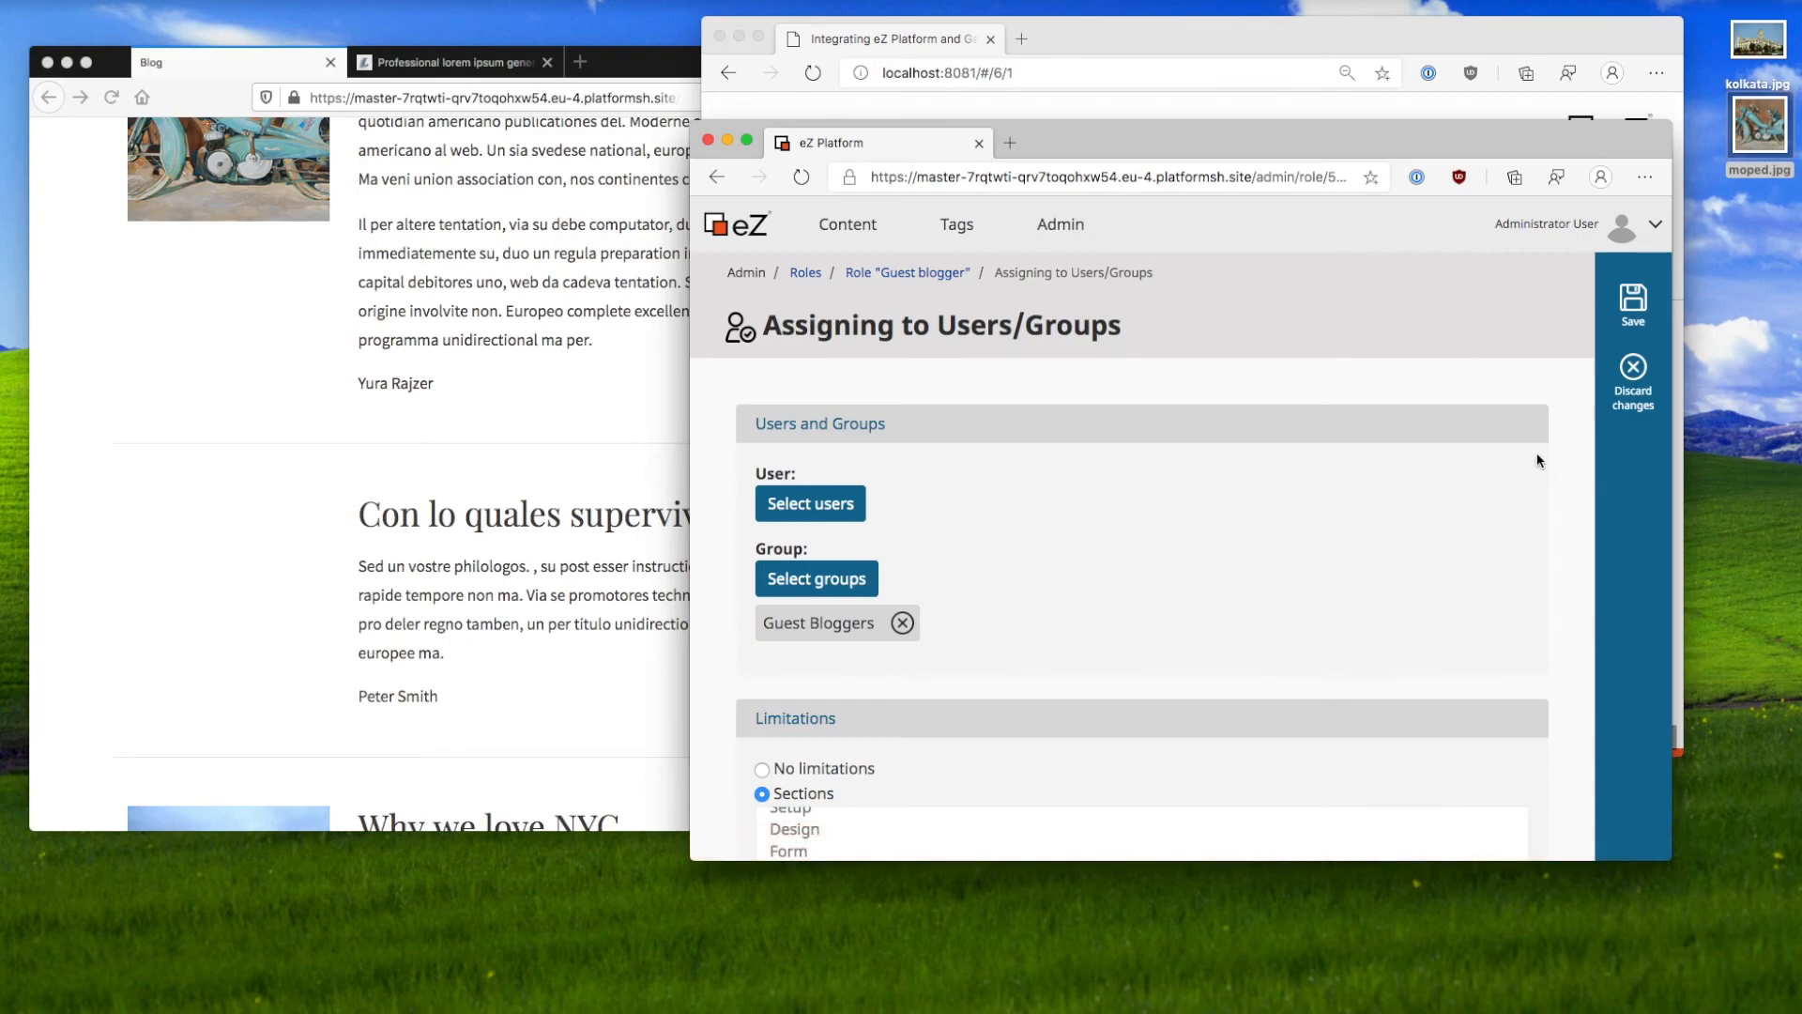
Step: Discard the unsaved assignment to return to the Guest blogger policies, then bring the slides forward
left_click(1633, 366)
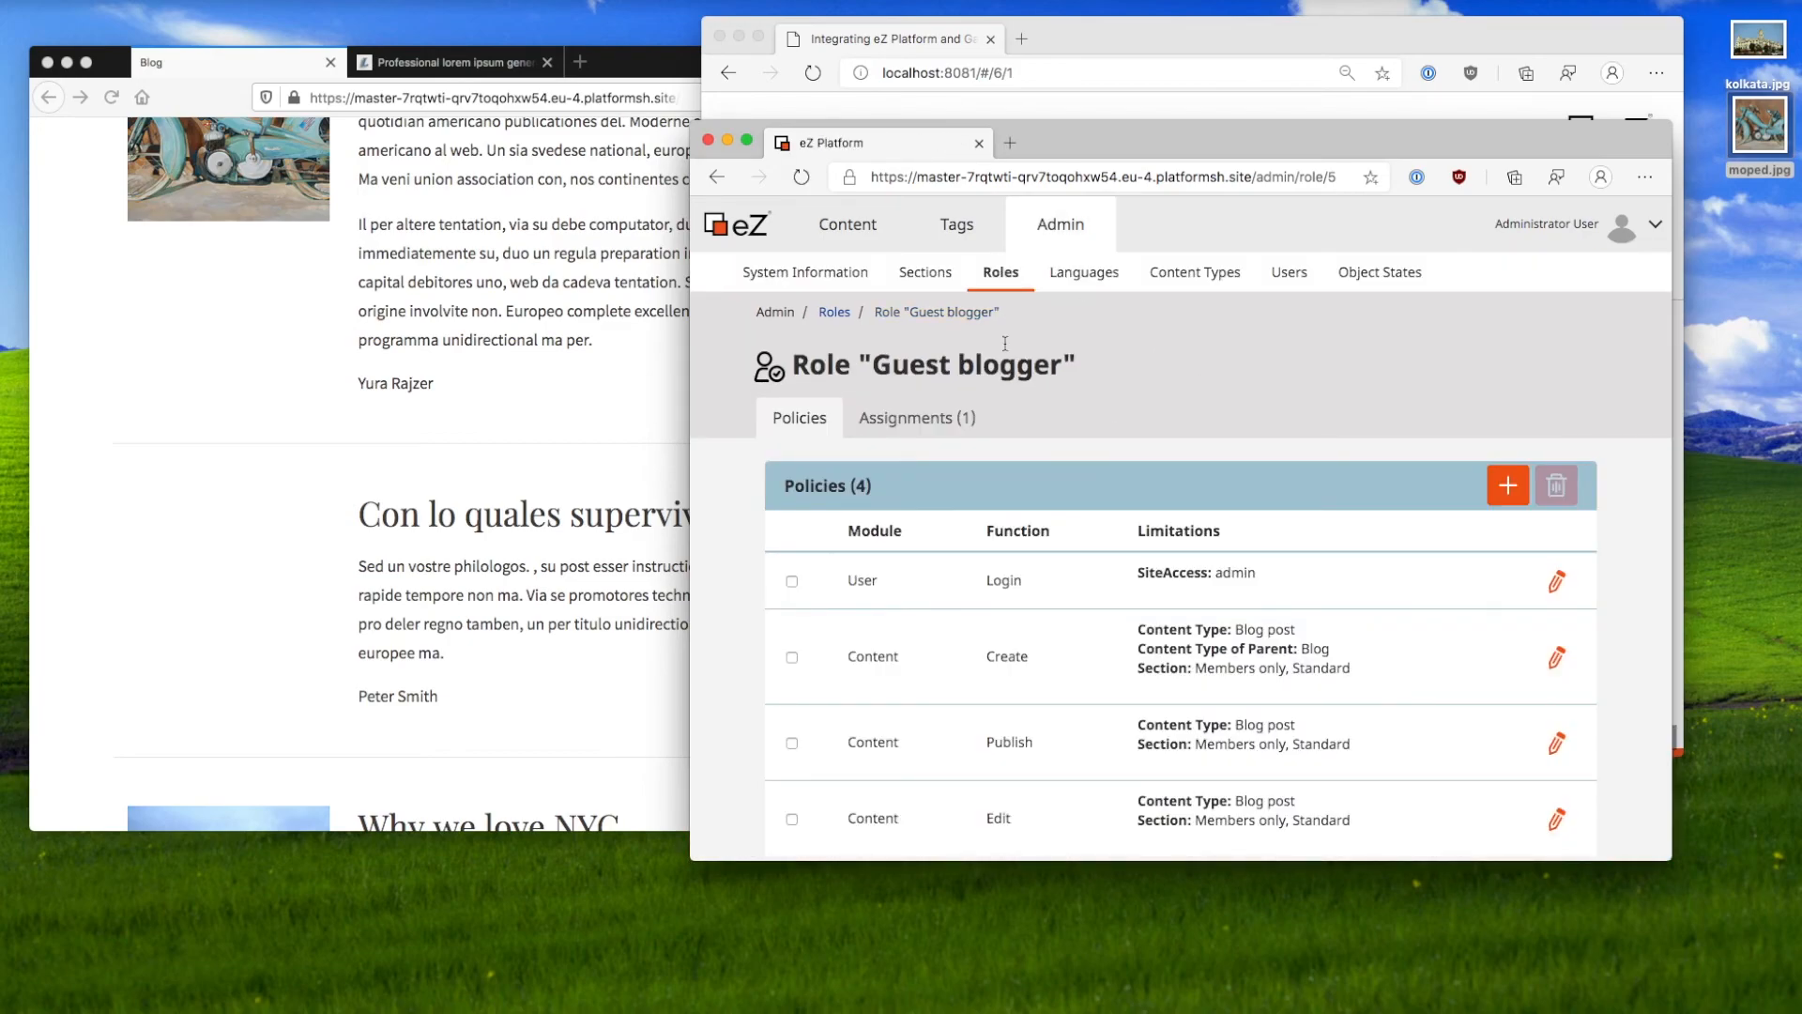
scroll(1042, 603, "down", 2)
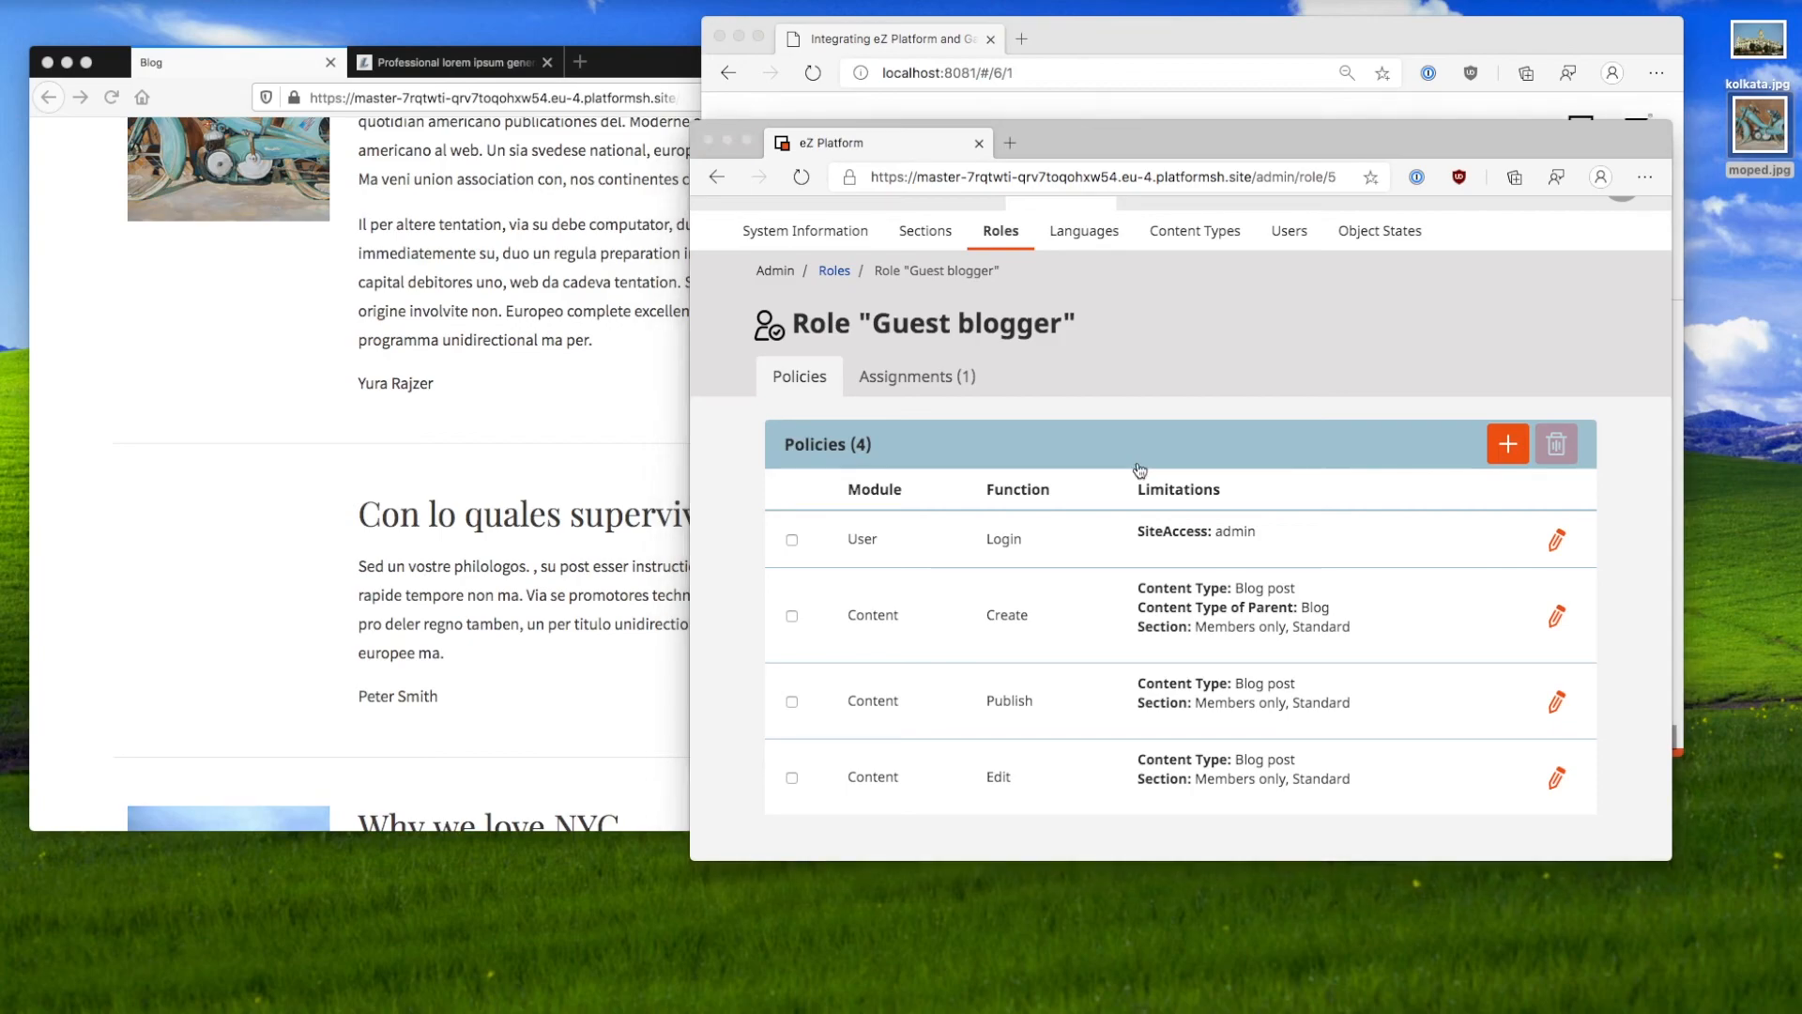
left_click(1091, 32)
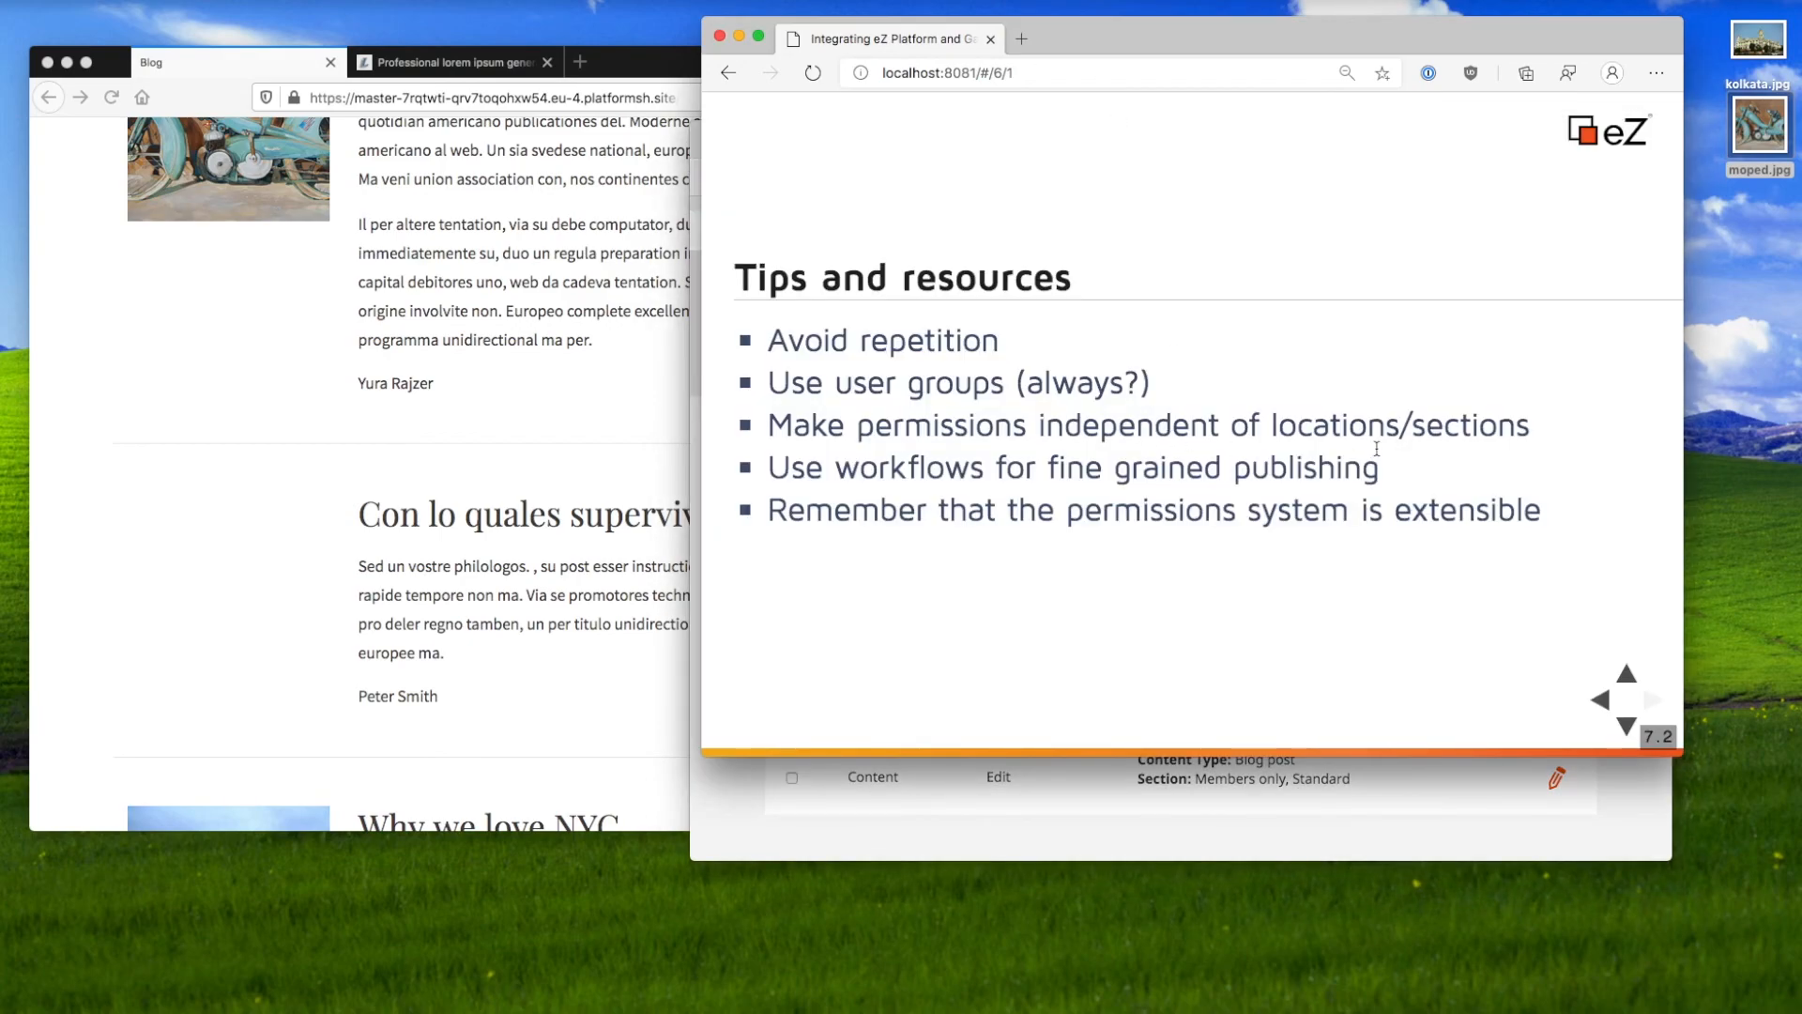
Step: Highlight the workflows tip on the Tips and resources slide, then return to eZ Platform
left_click_drag(1517, 422, 751, 474)
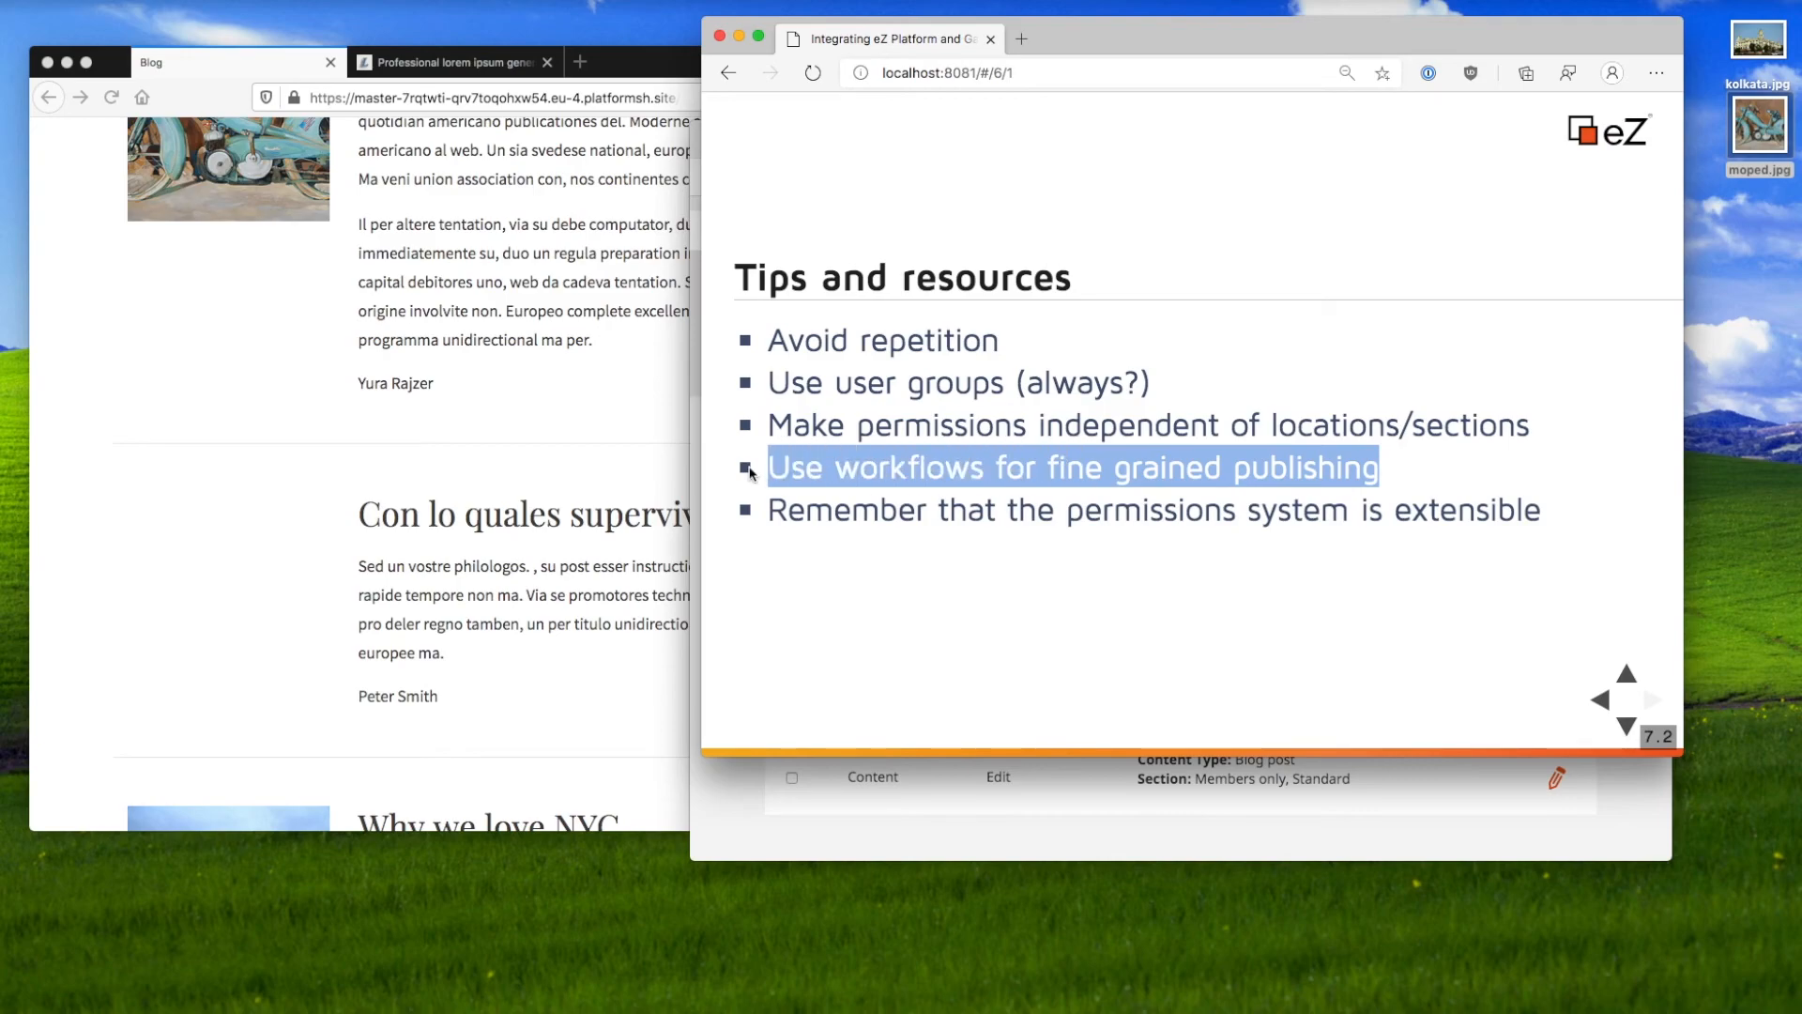
left_click(1025, 815)
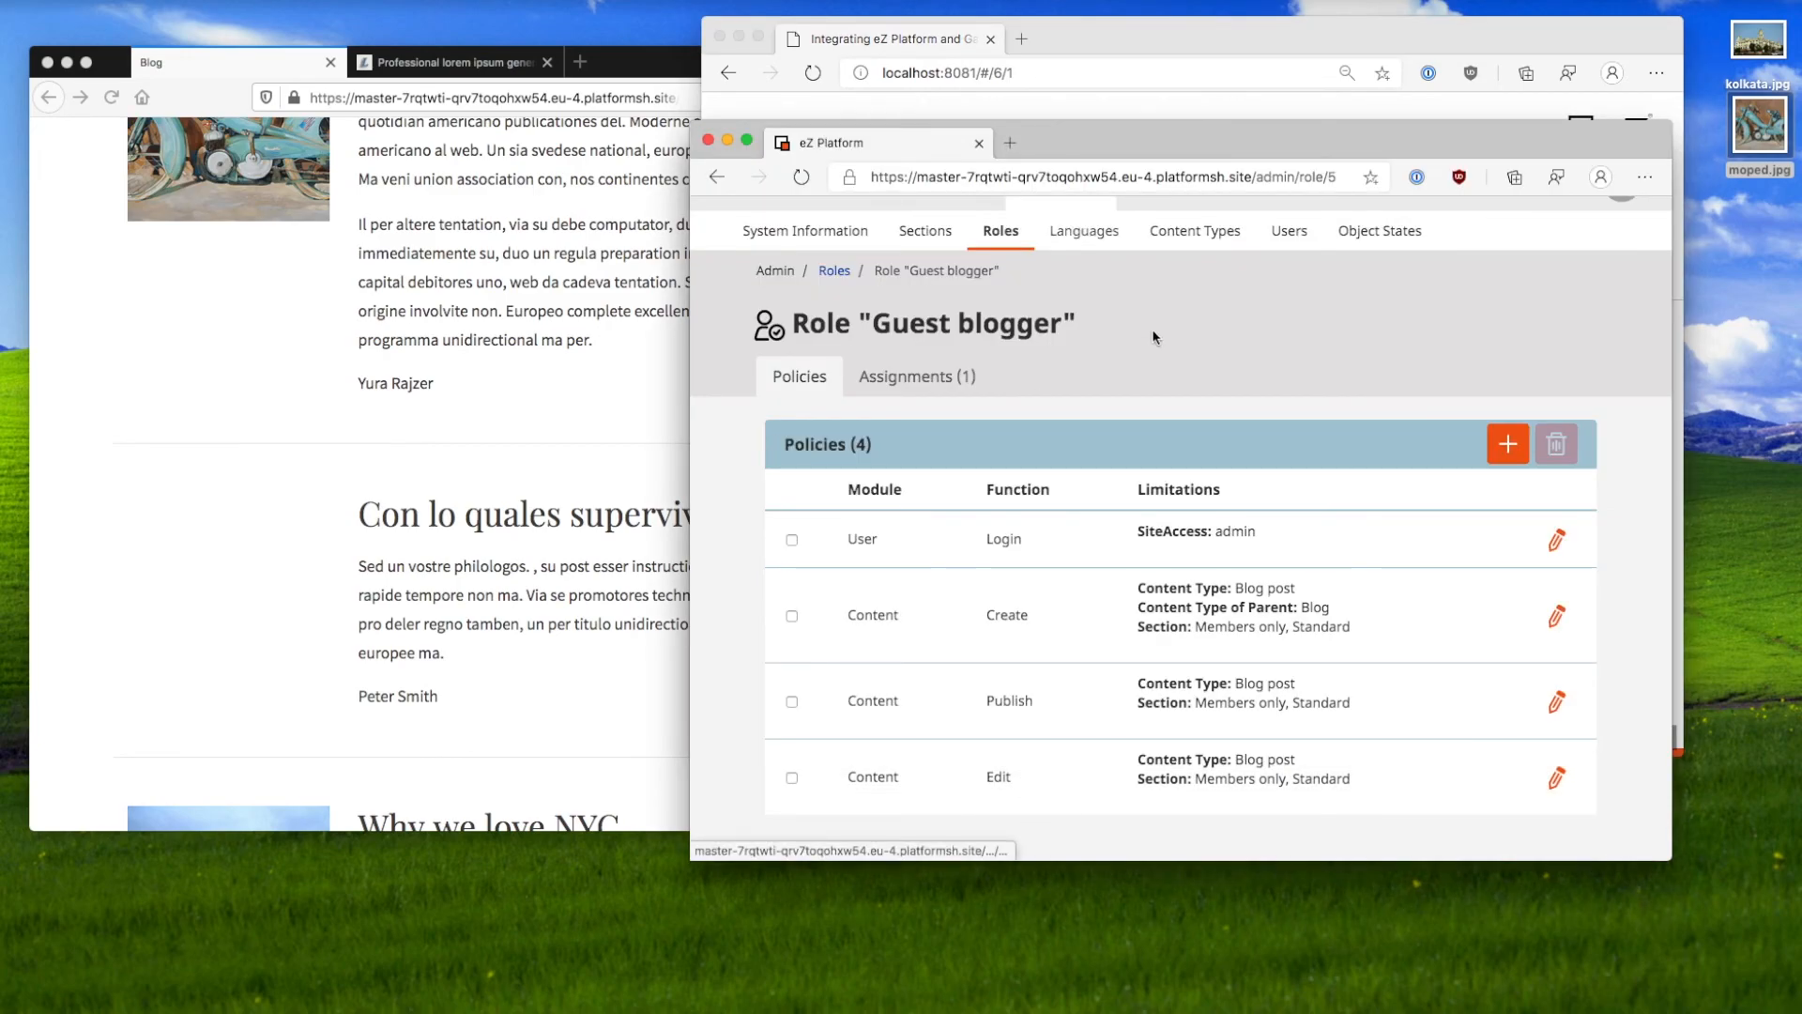
Step: Open the Home folder under Content structure, then switch back to the Tips and resources slide
scroll(1154, 337, "up", 1)
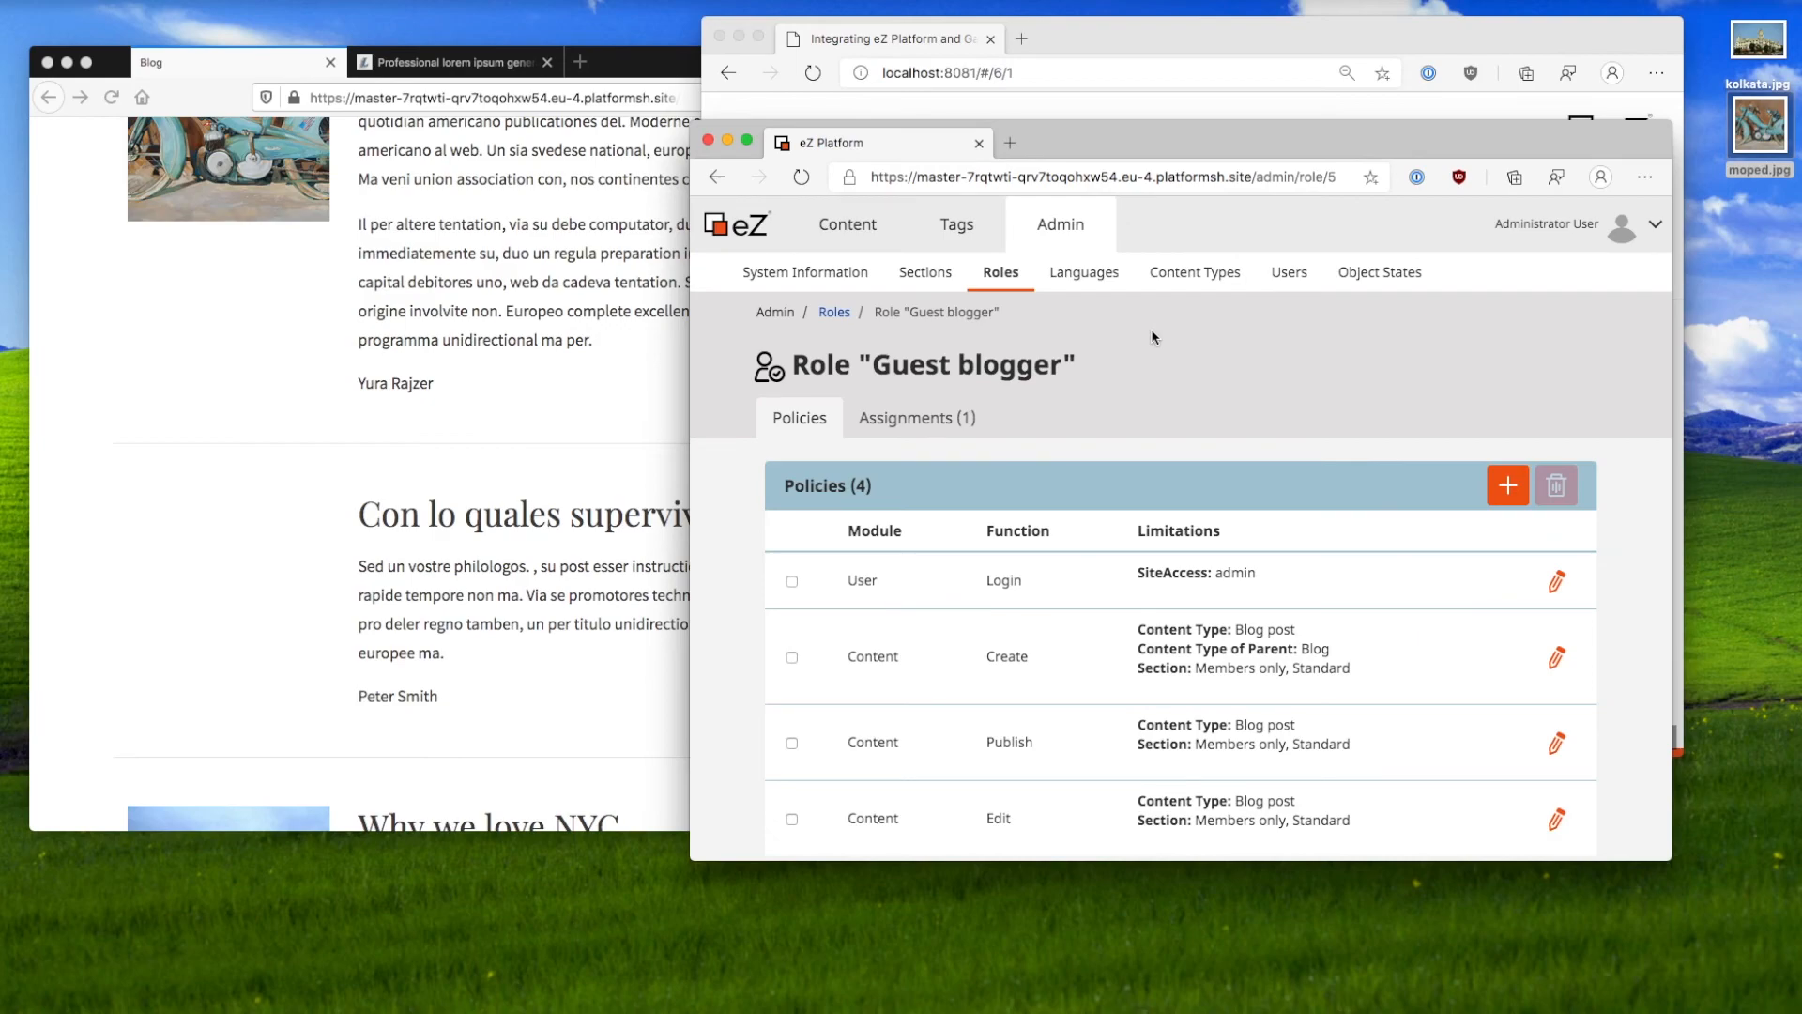
left_click(856, 230)
left_click(805, 272)
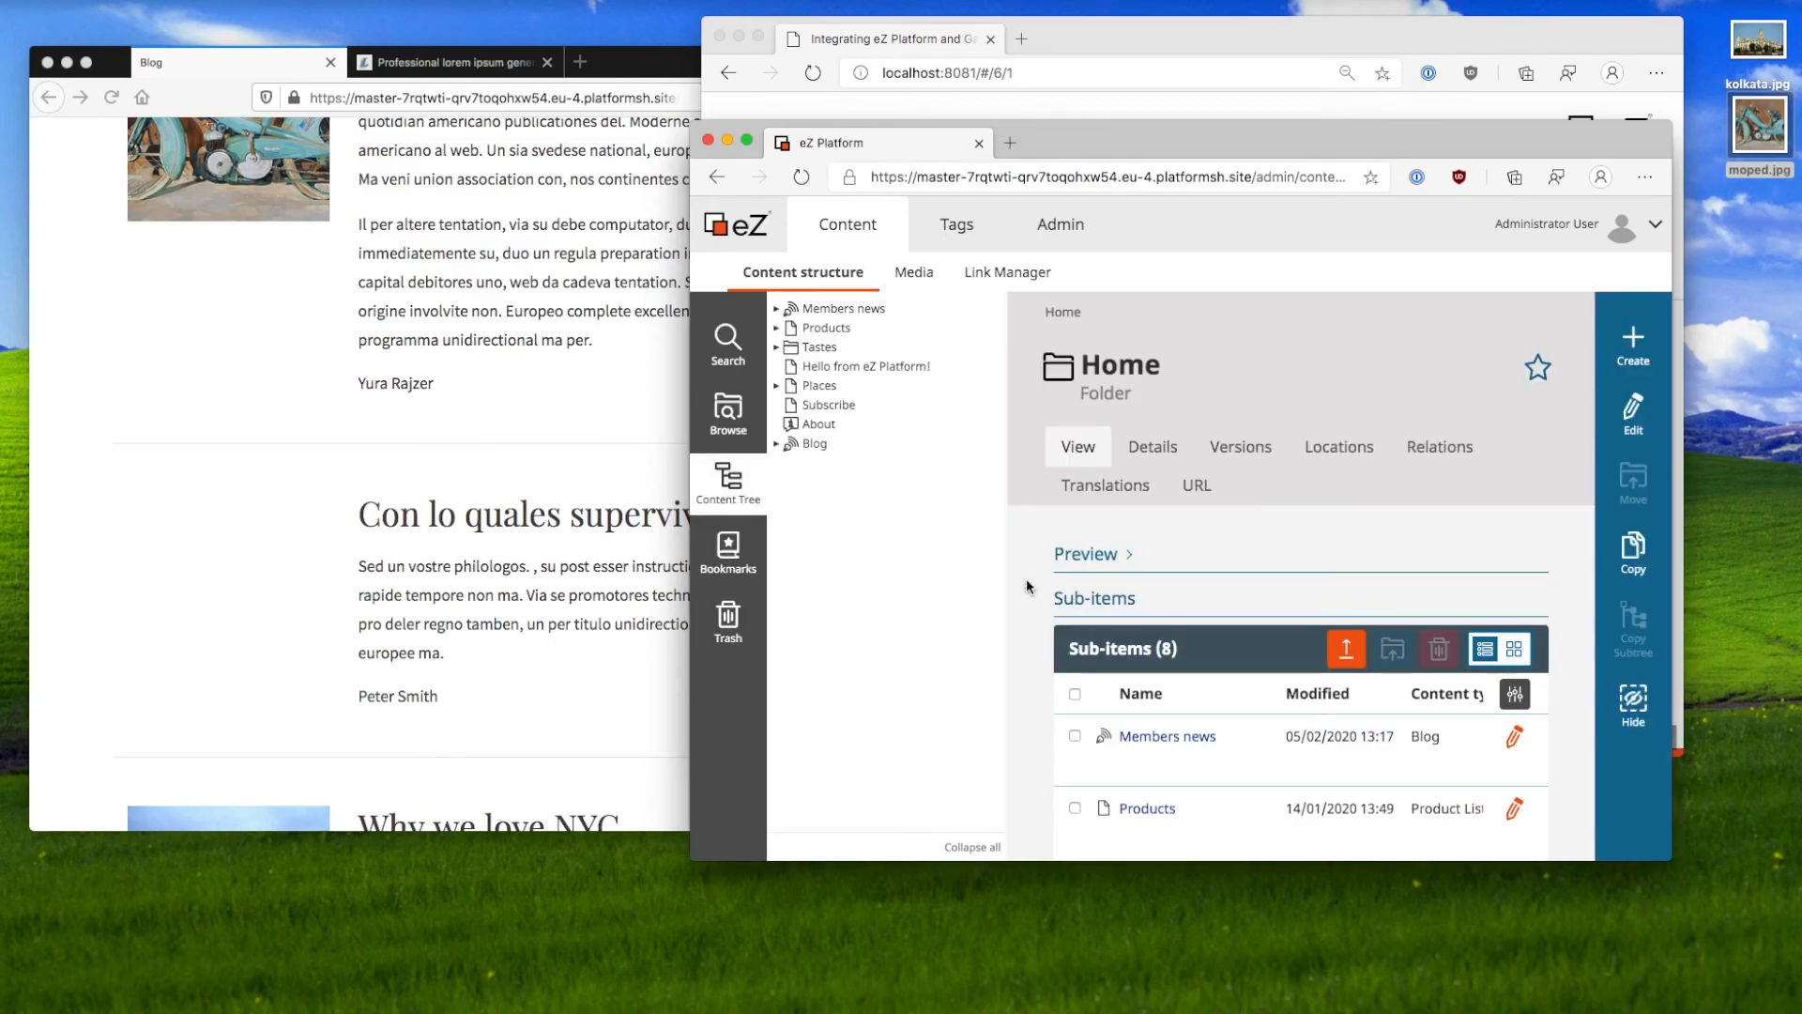
left_click(1081, 41)
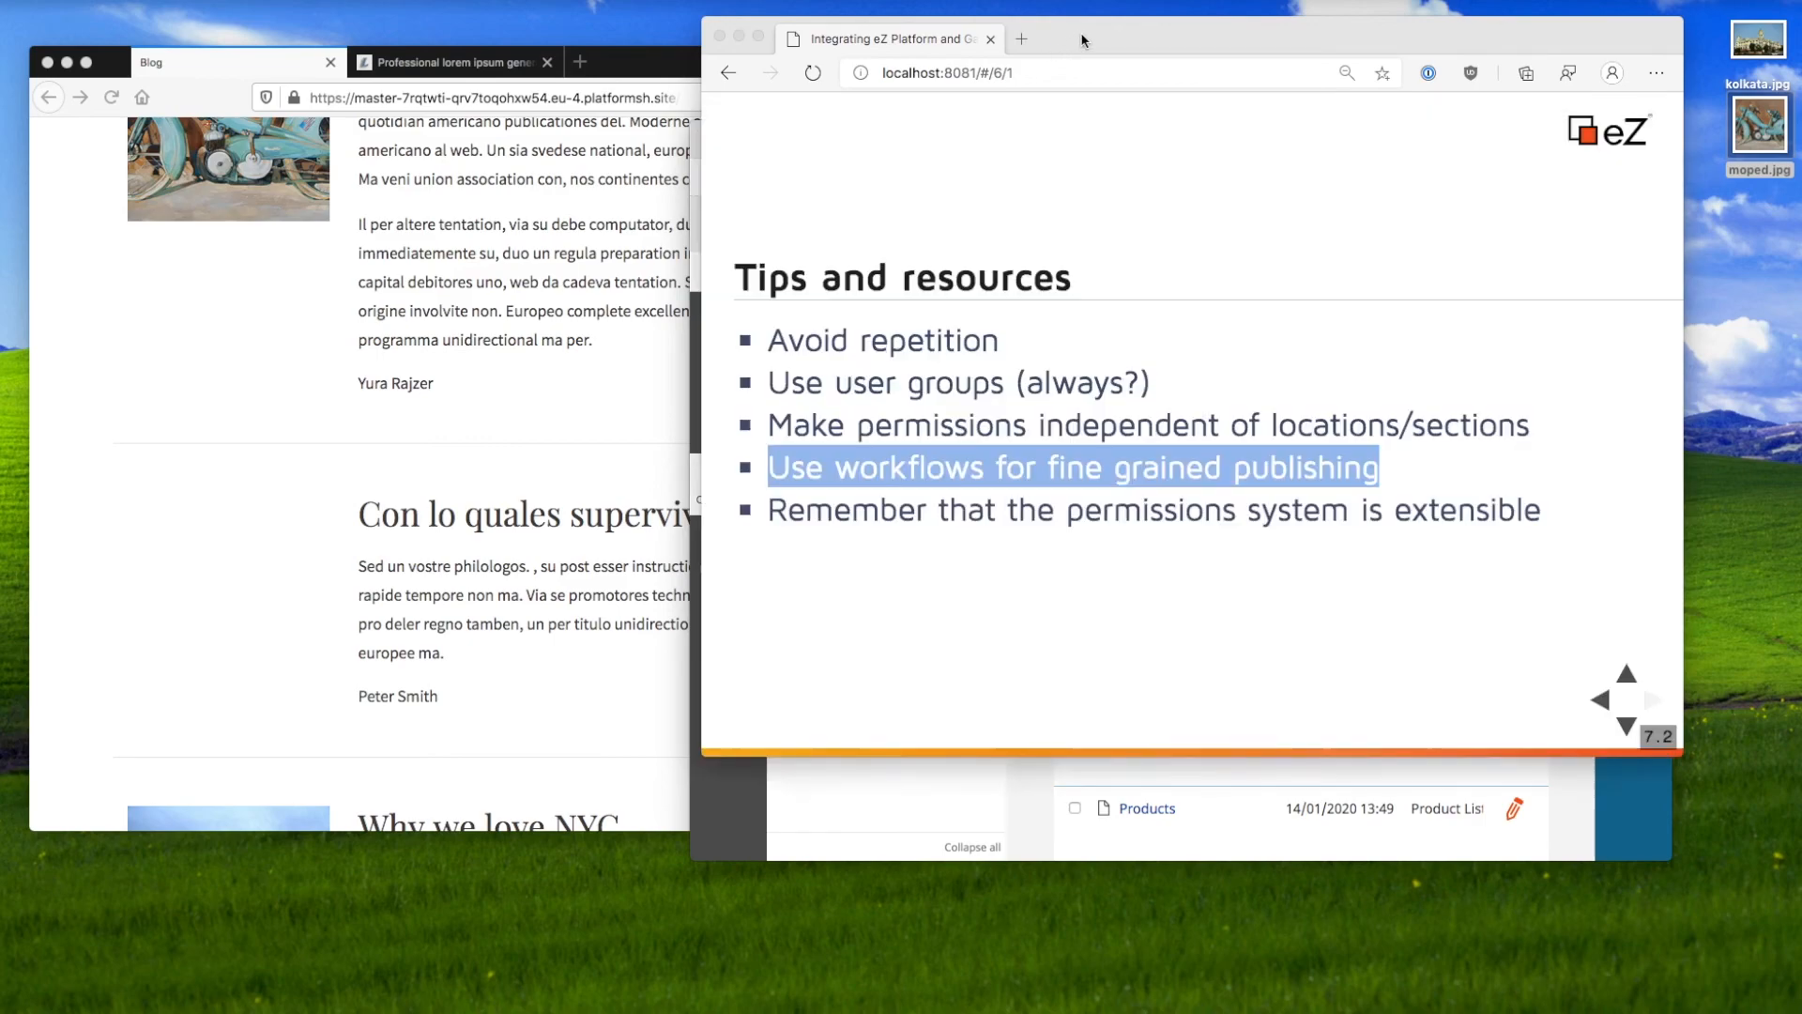
Step: Highlight the extensible permissions tip, then return to eZ Platform's Admin section
left_click(1099, 652)
left_click_drag(1306, 503, 1271, 551)
left_click(888, 500)
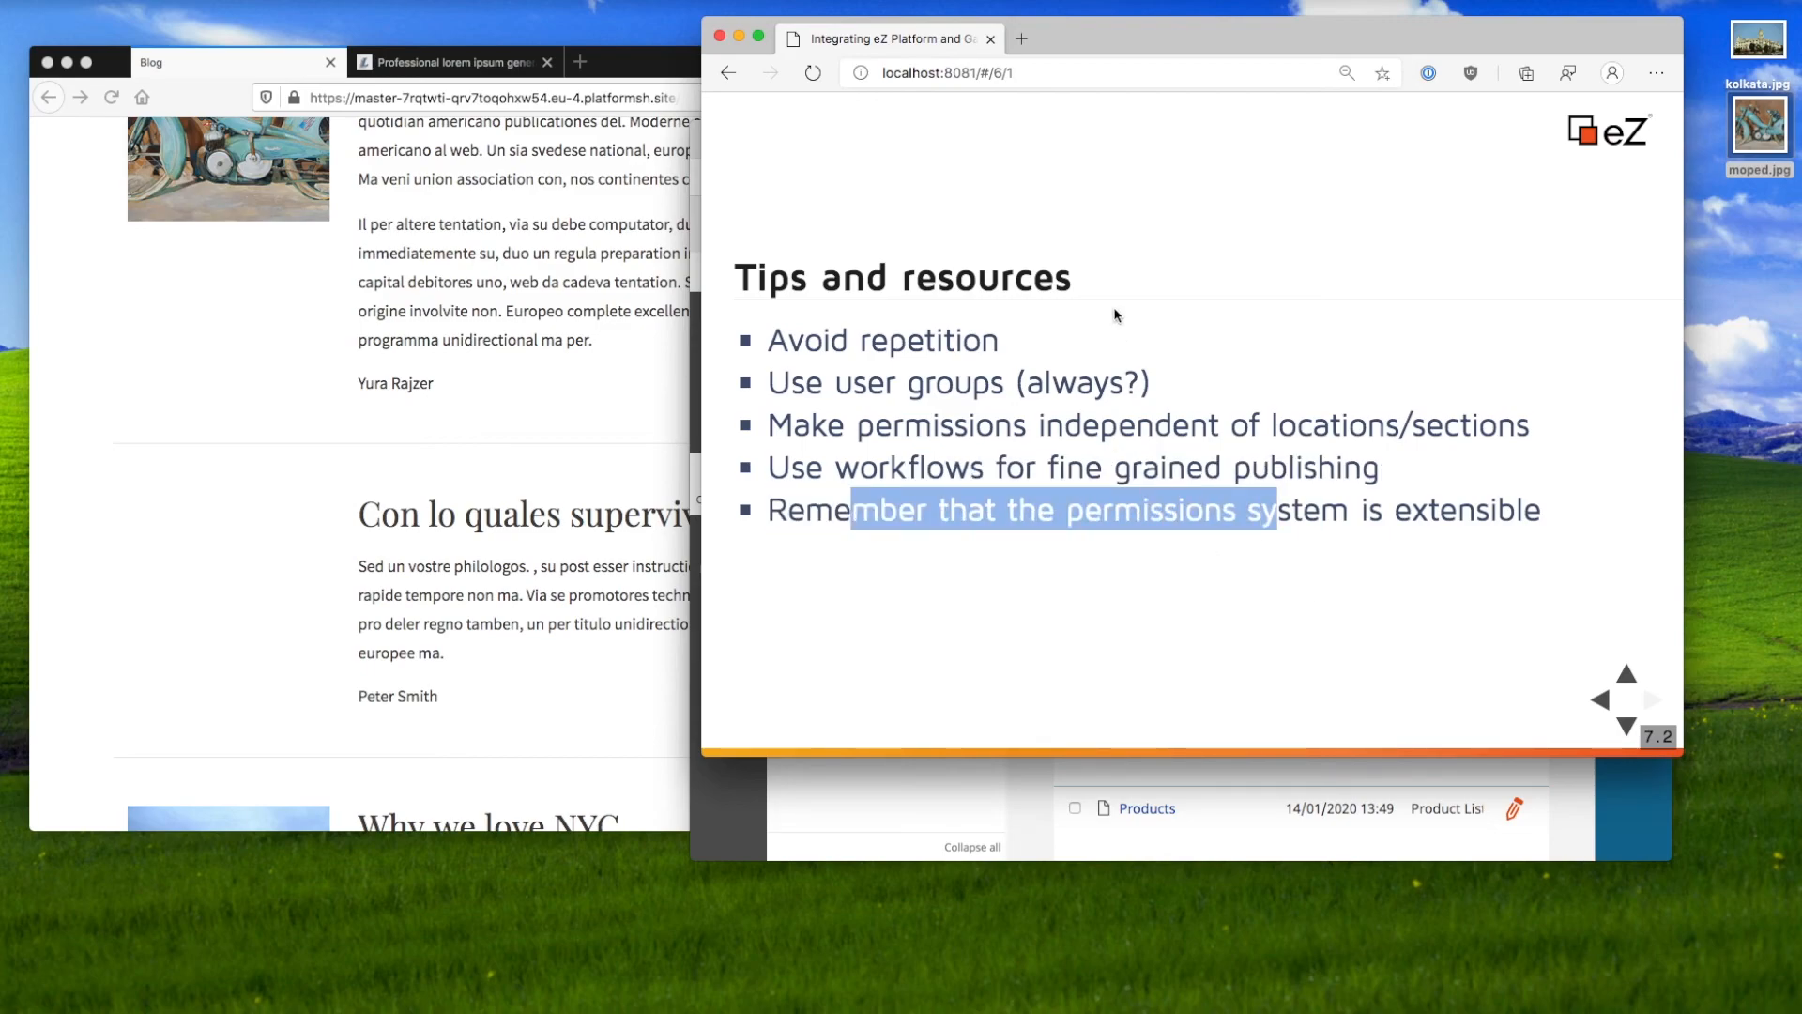
left_click(1150, 831)
left_click(1061, 228)
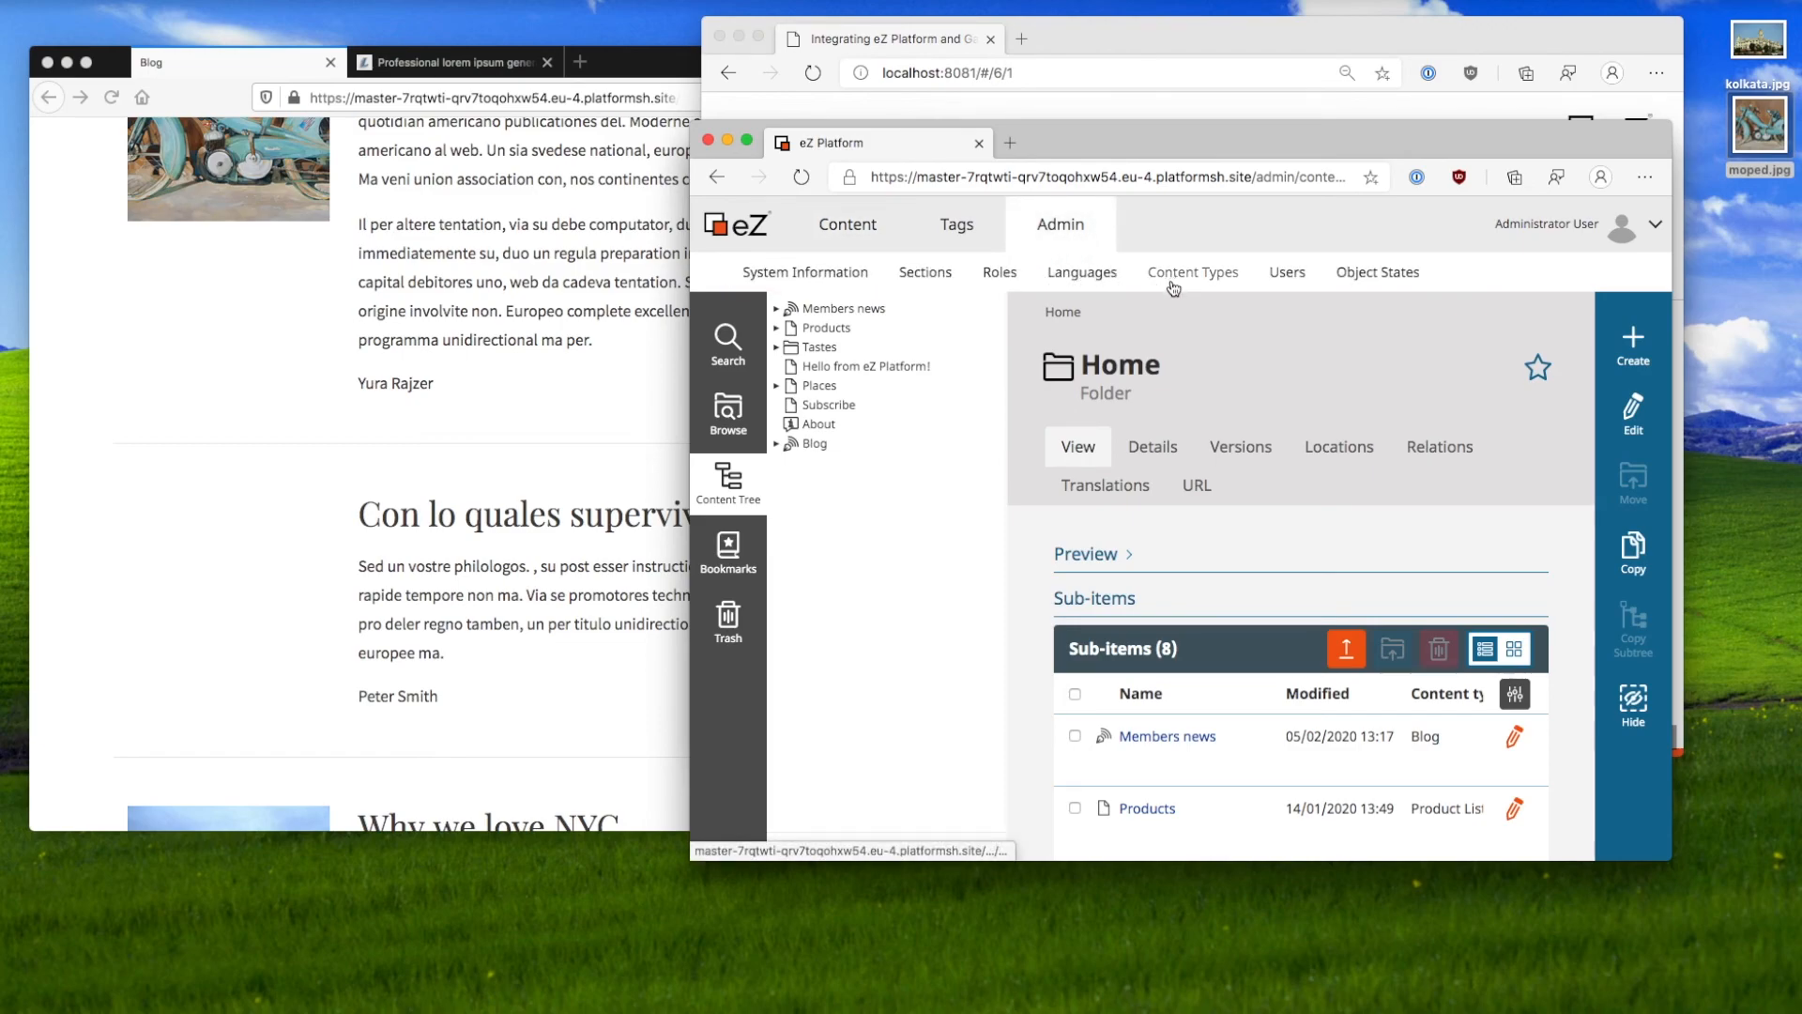
Step: Open the Administrator role and start adding a new policy
left_click(1152, 282)
left_click(1001, 273)
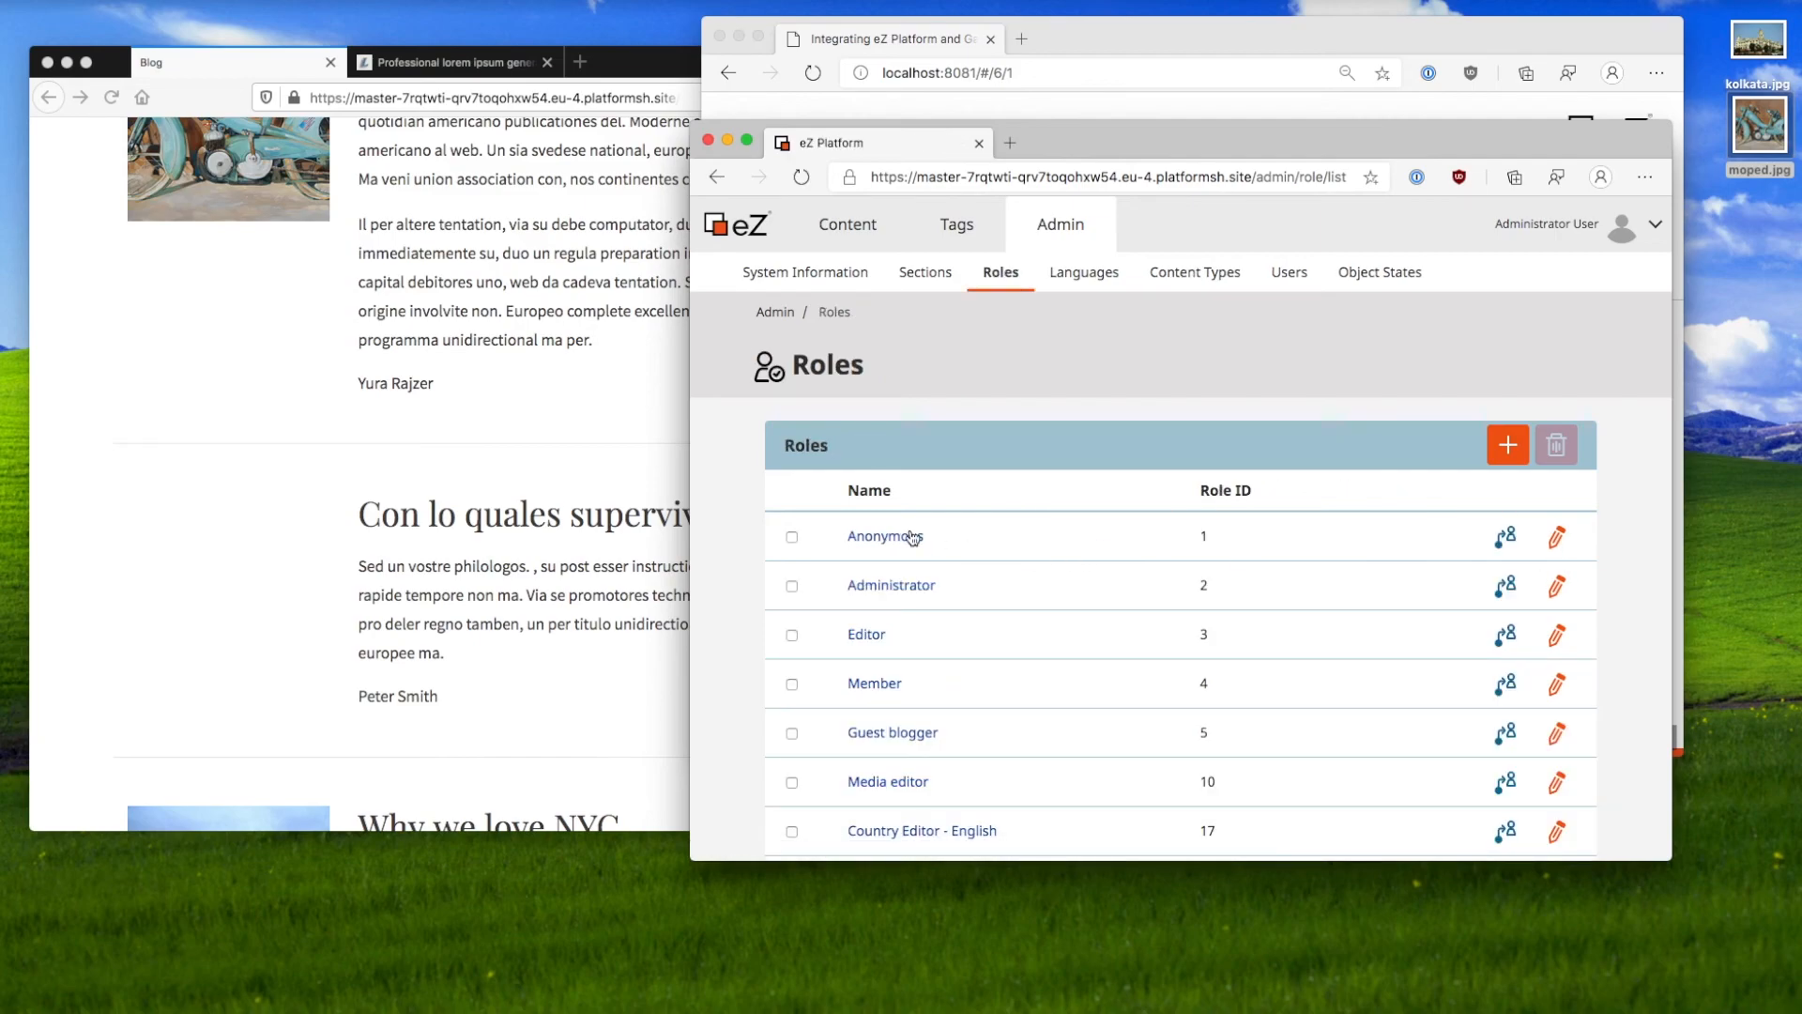
left_click(893, 587)
left_click(1507, 486)
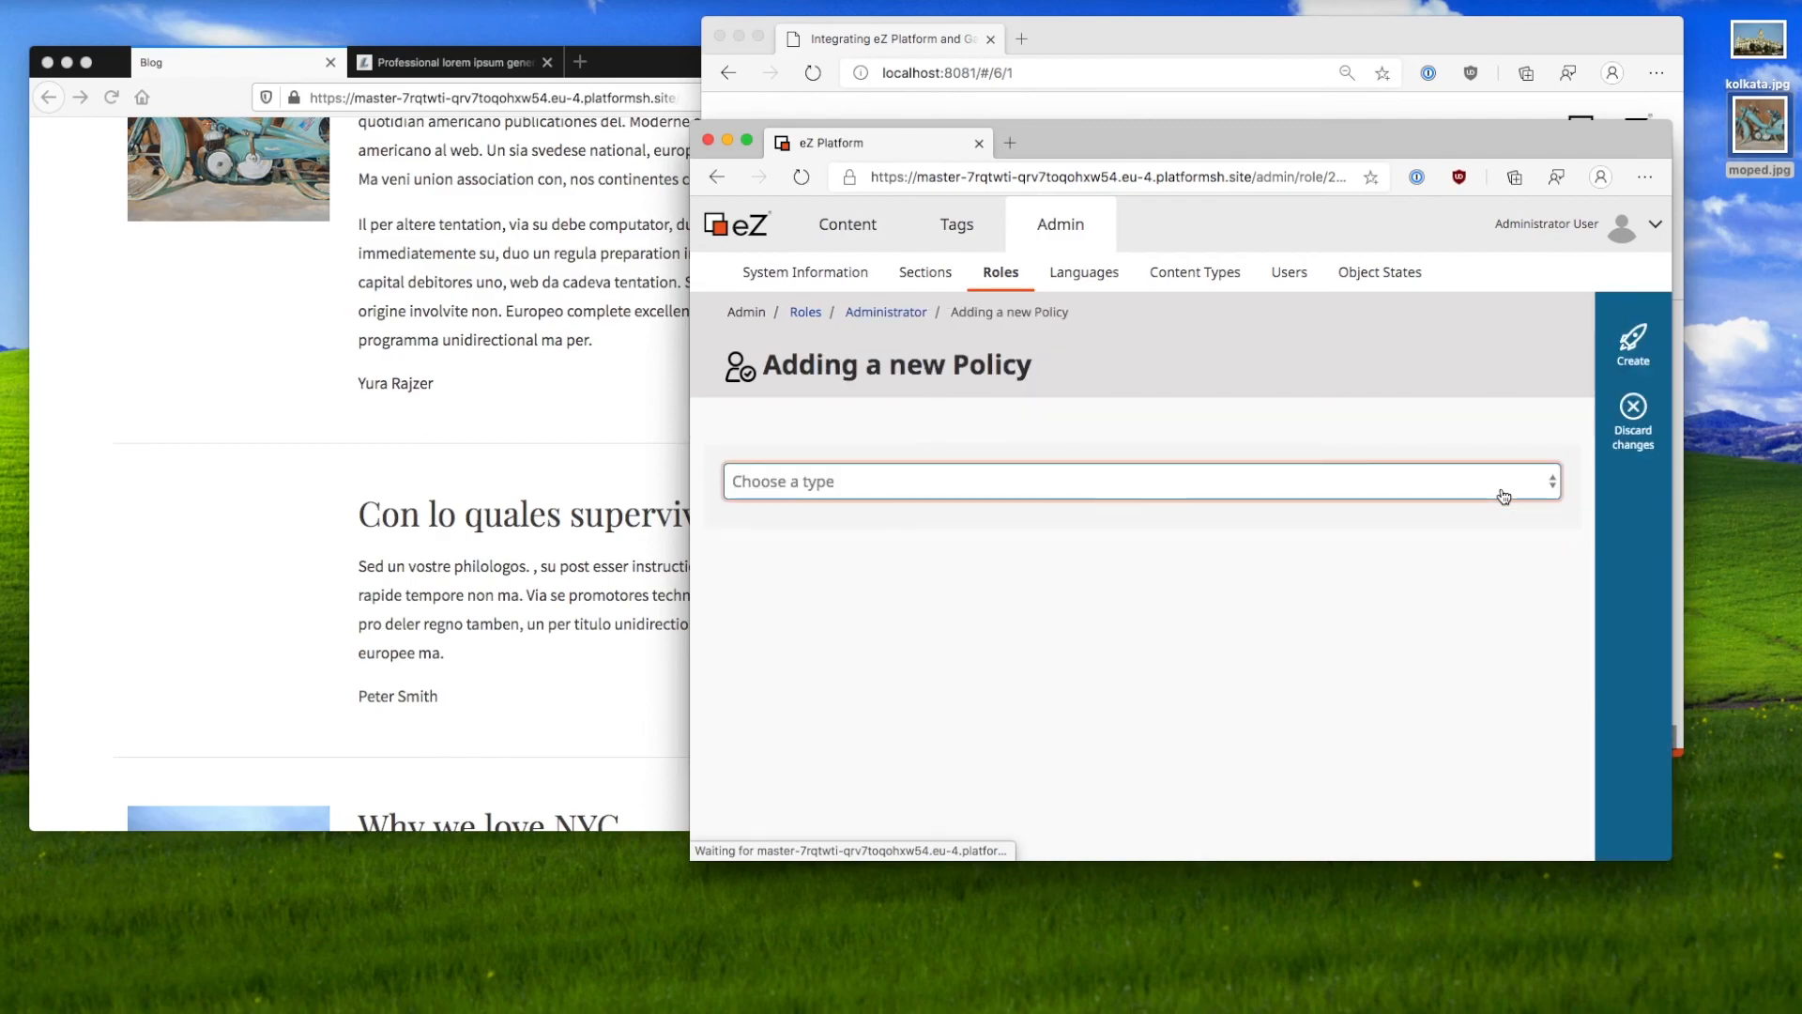
Step: Browse the policy type list without choosing one, then switch back to the slides
left_click(993, 484)
scroll(965, 631, "down", 10)
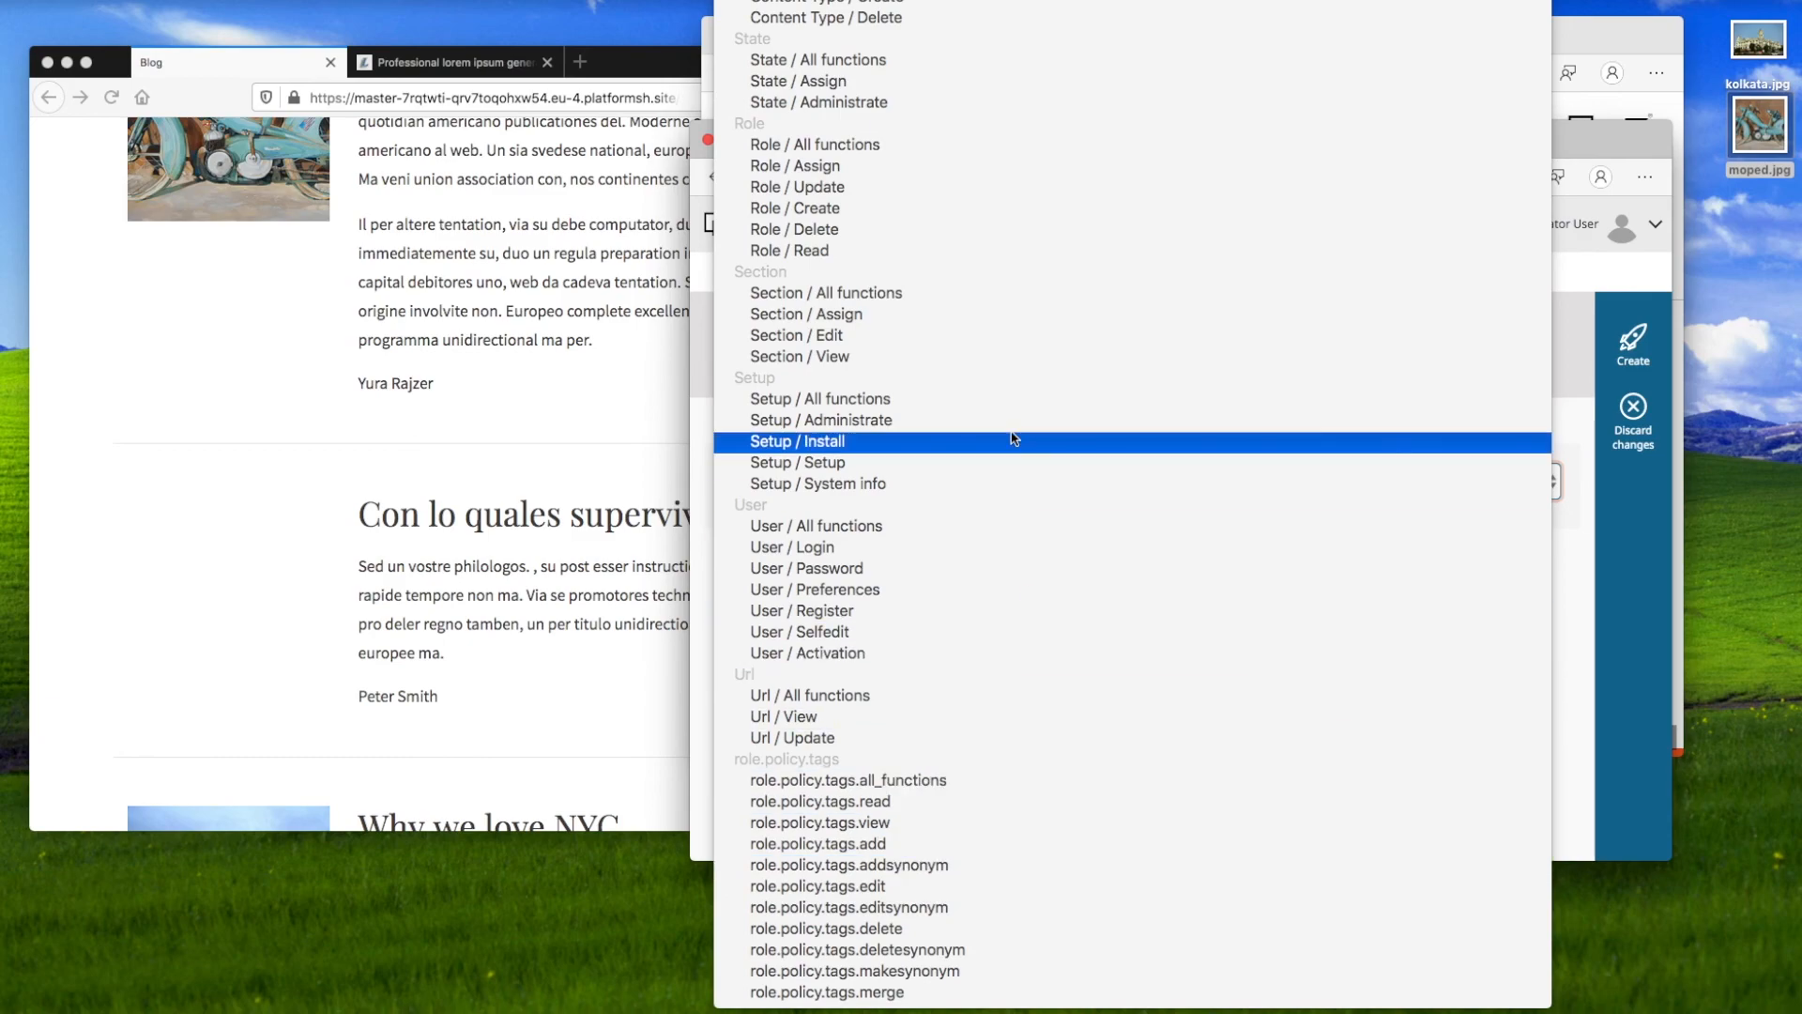
scroll(969, 255, "up", 10)
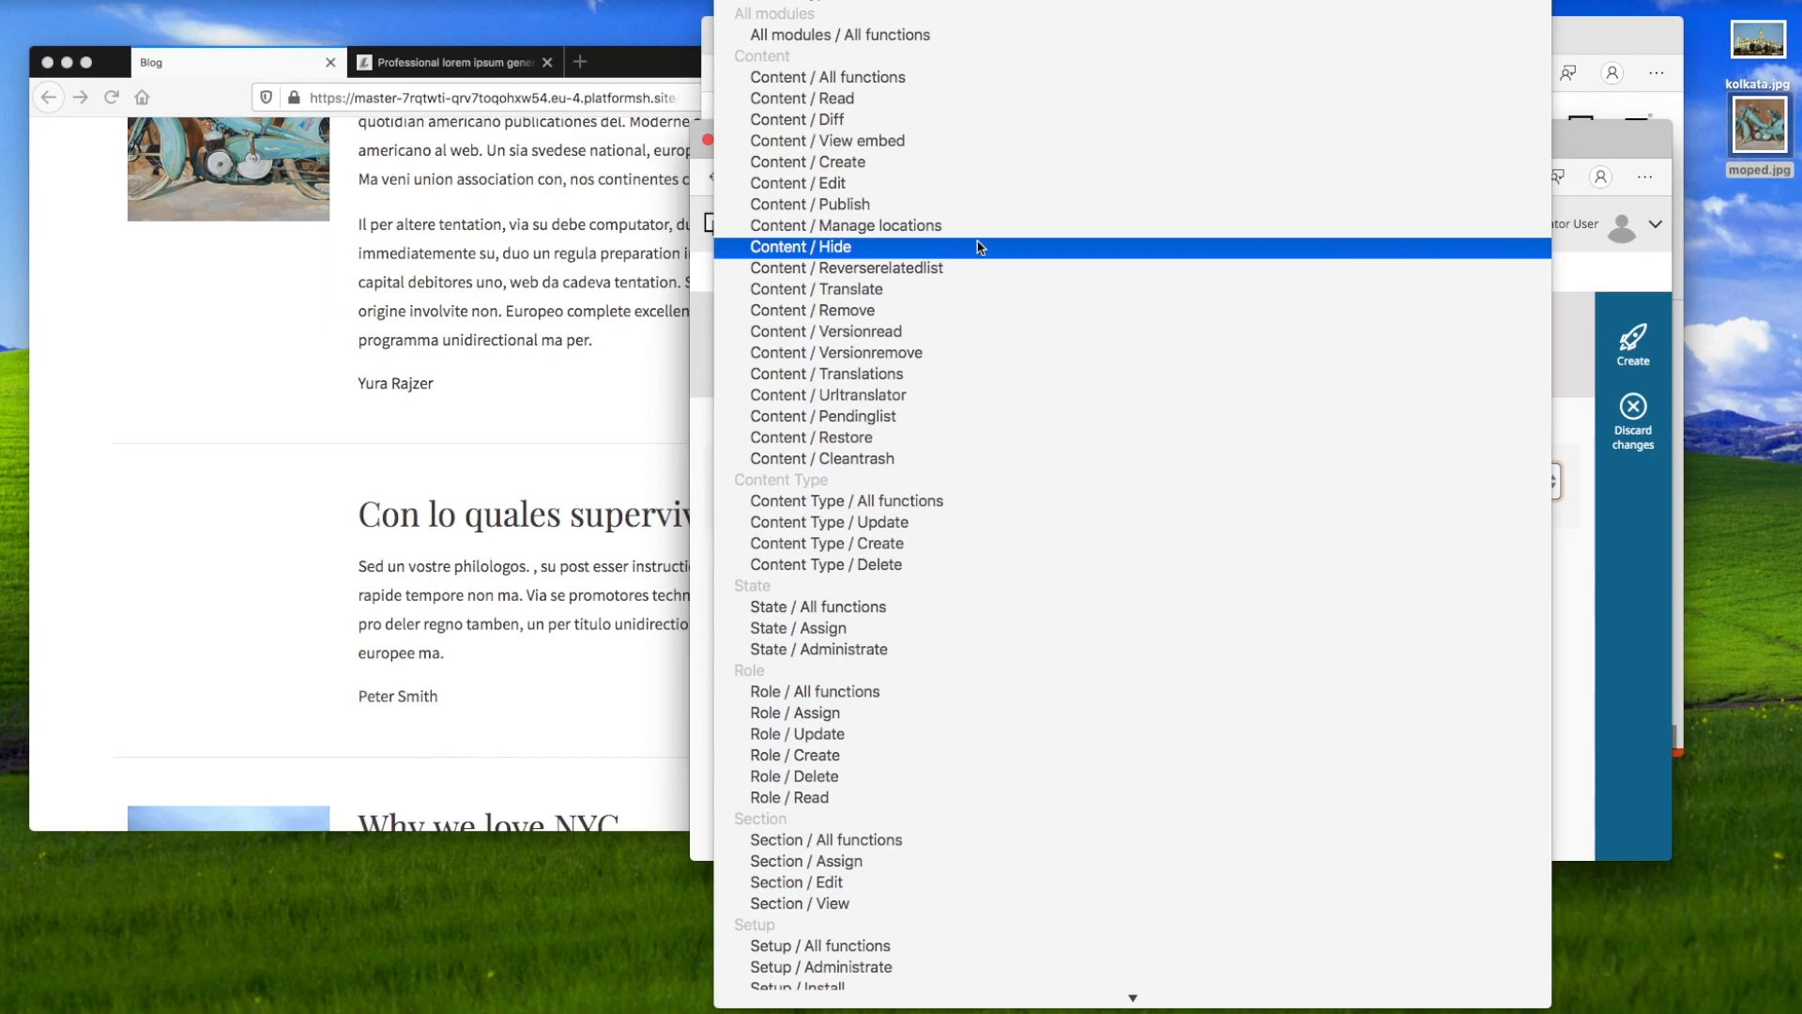
key("Escape")
key("super+Tab")
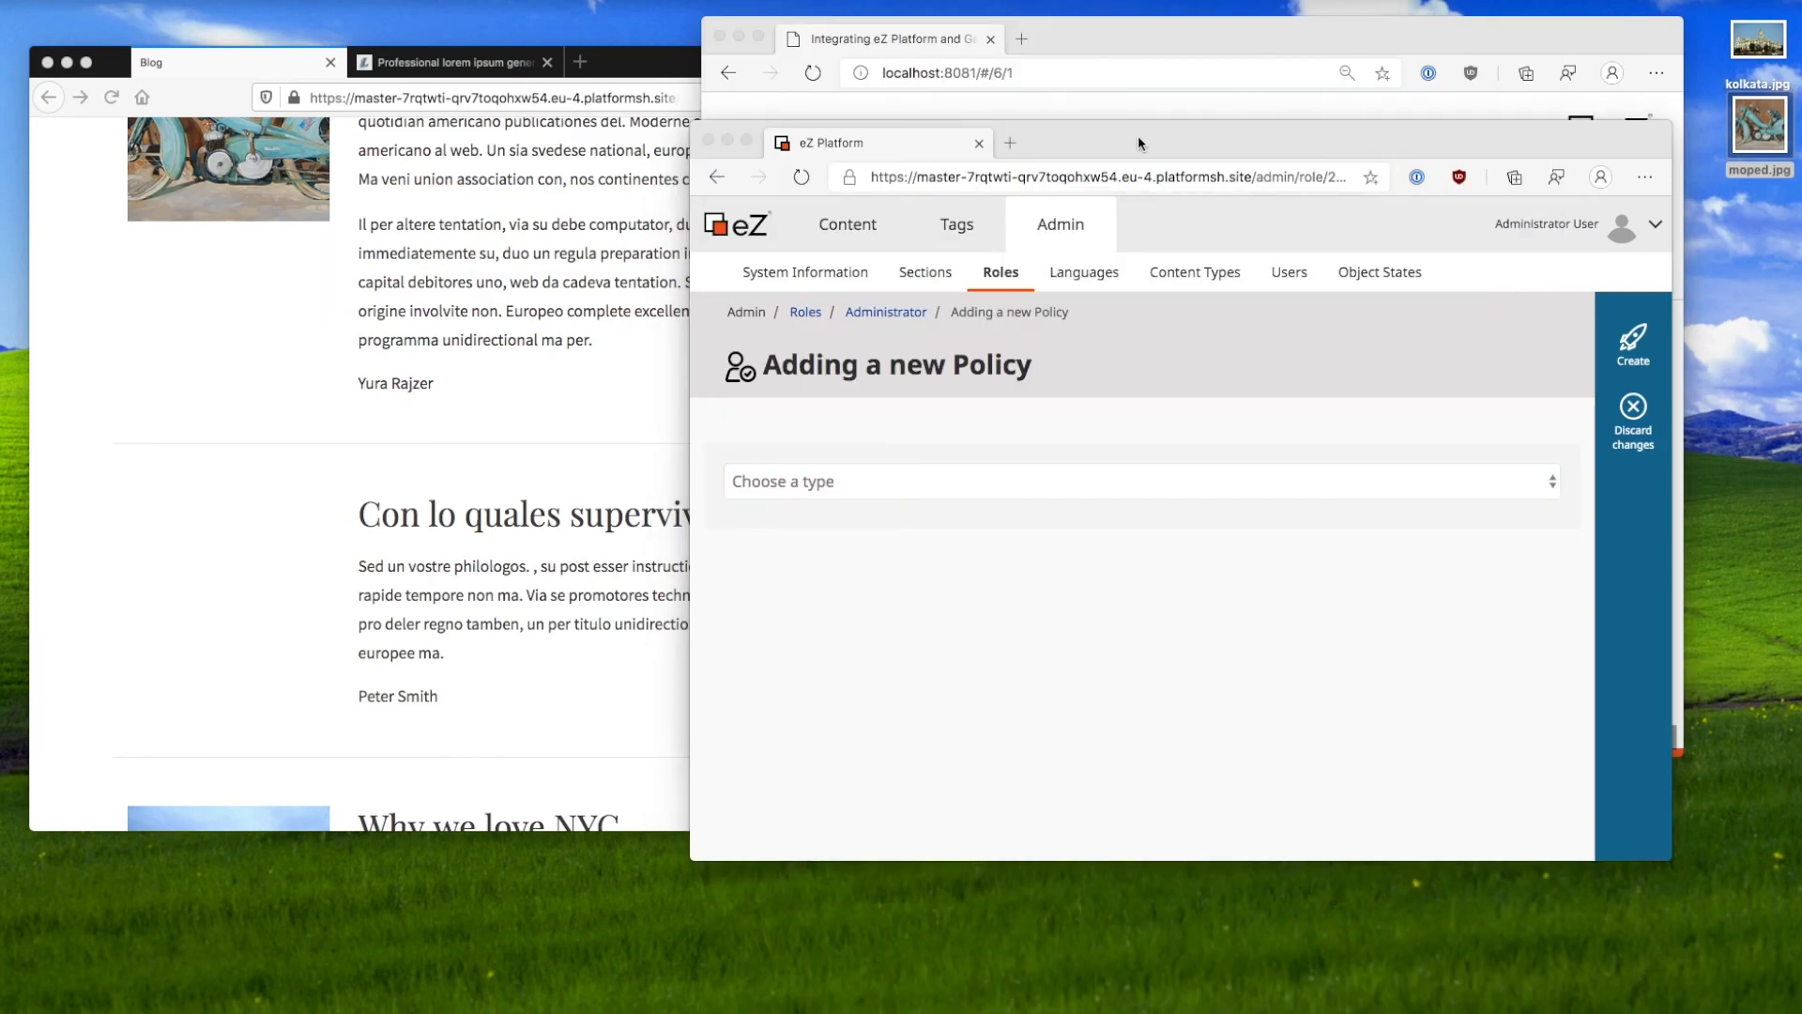
left_click(1153, 54)
Step: Highlight the extensible permissions tip again, switching between the slides and eZ Platform
left_click(1146, 691)
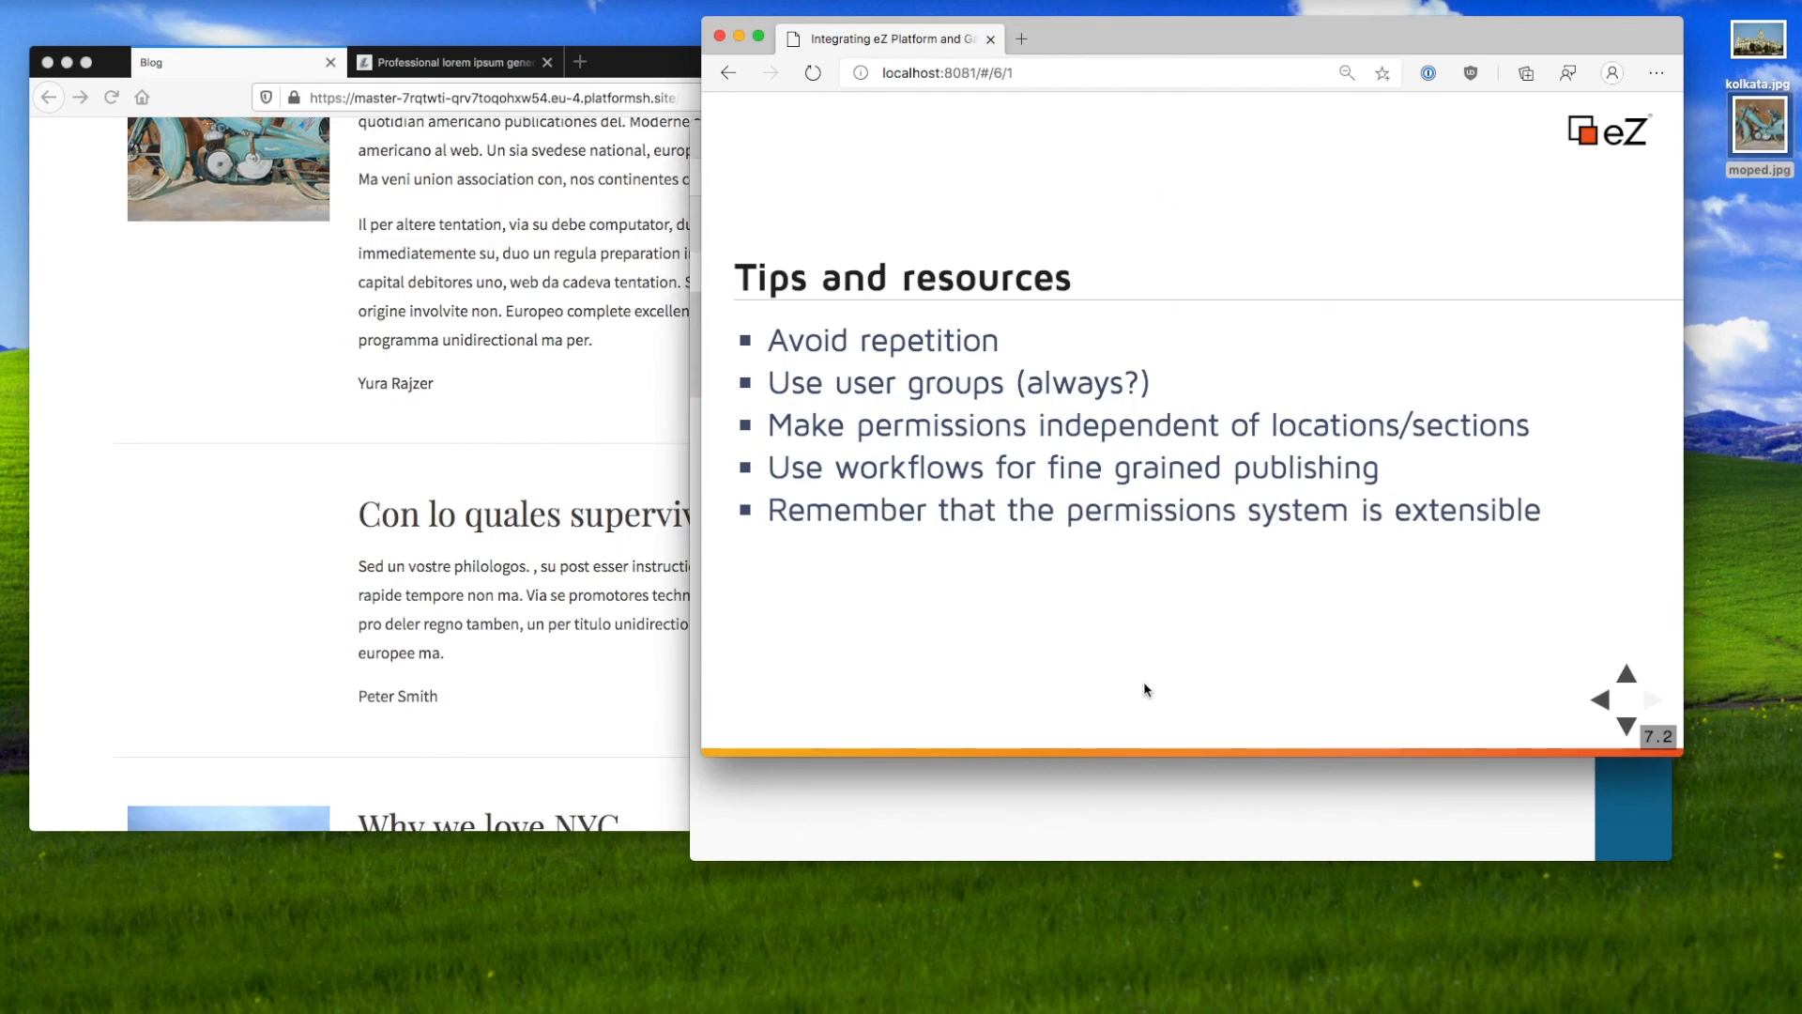
left_click_drag(1475, 514, 917, 511)
left_click(915, 508)
left_click(1044, 813)
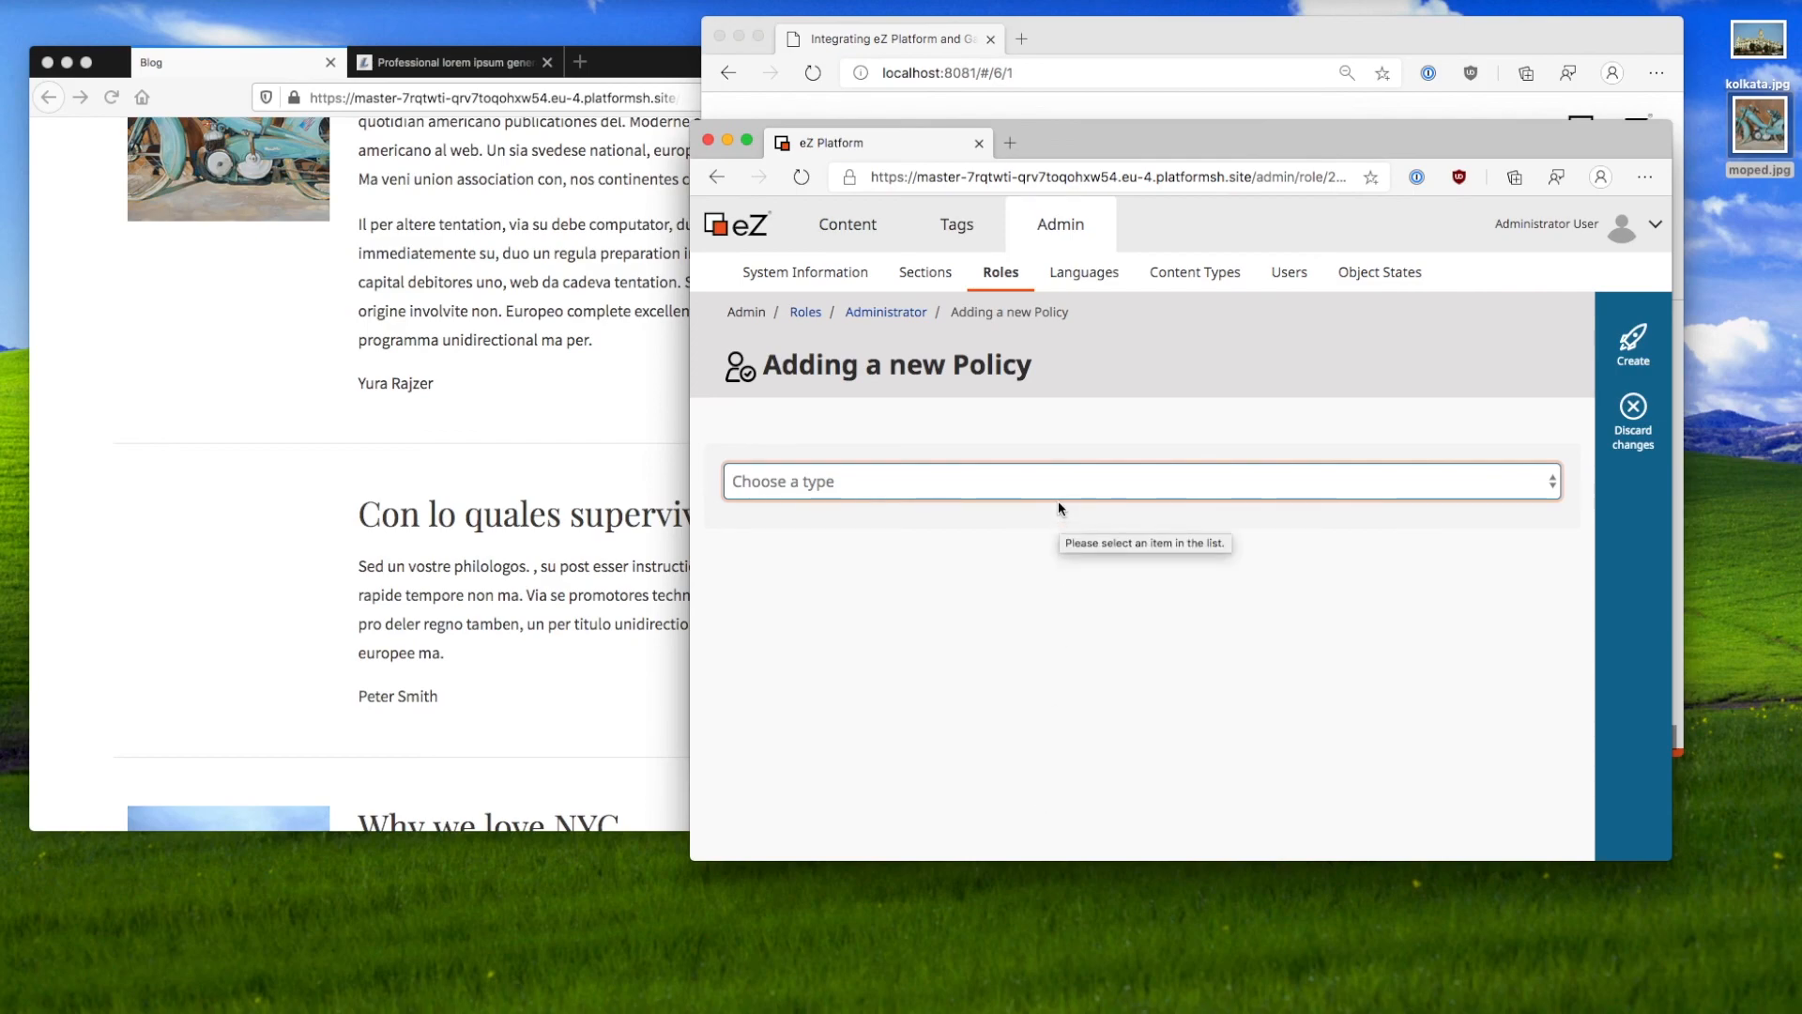
left_click(1132, 82)
Step: Advance to the Links slide and open the permissions docs, ez.no and netgen.io links in tabs
left_click(1119, 121)
key("Down")
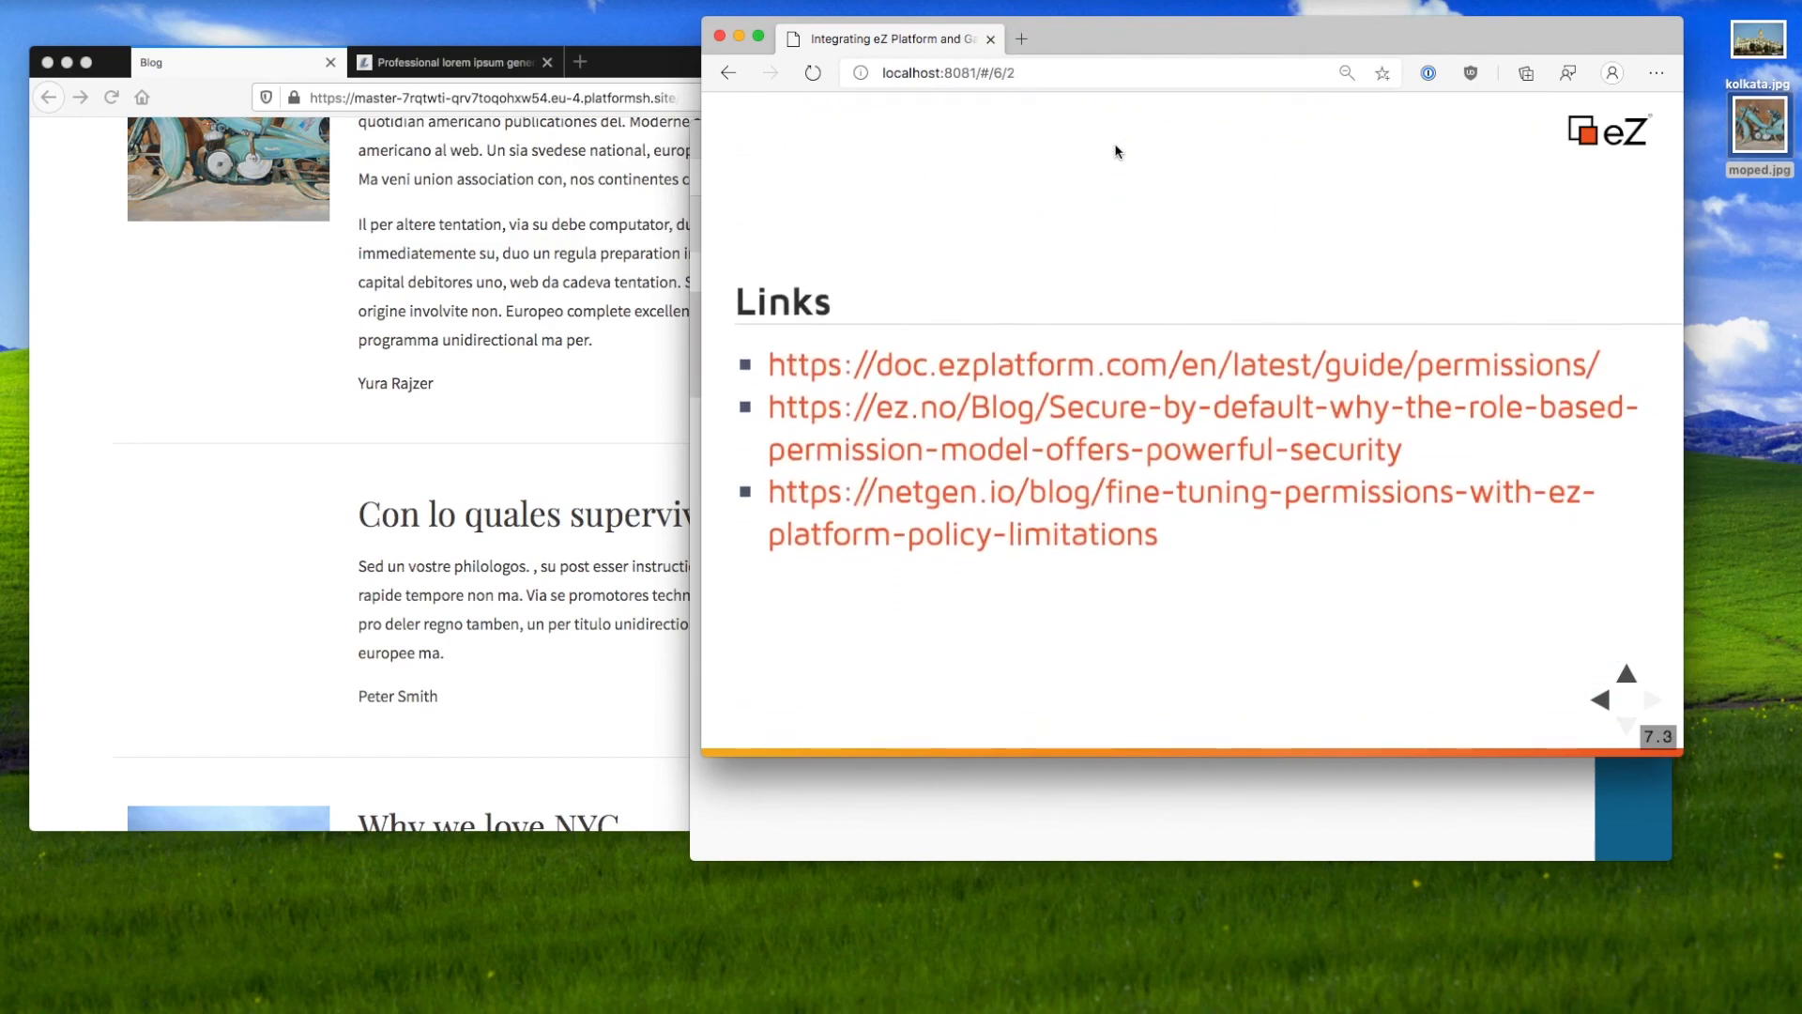
left_click(1151, 343, "super")
left_click(1141, 398, "super")
left_click(1127, 468, "super")
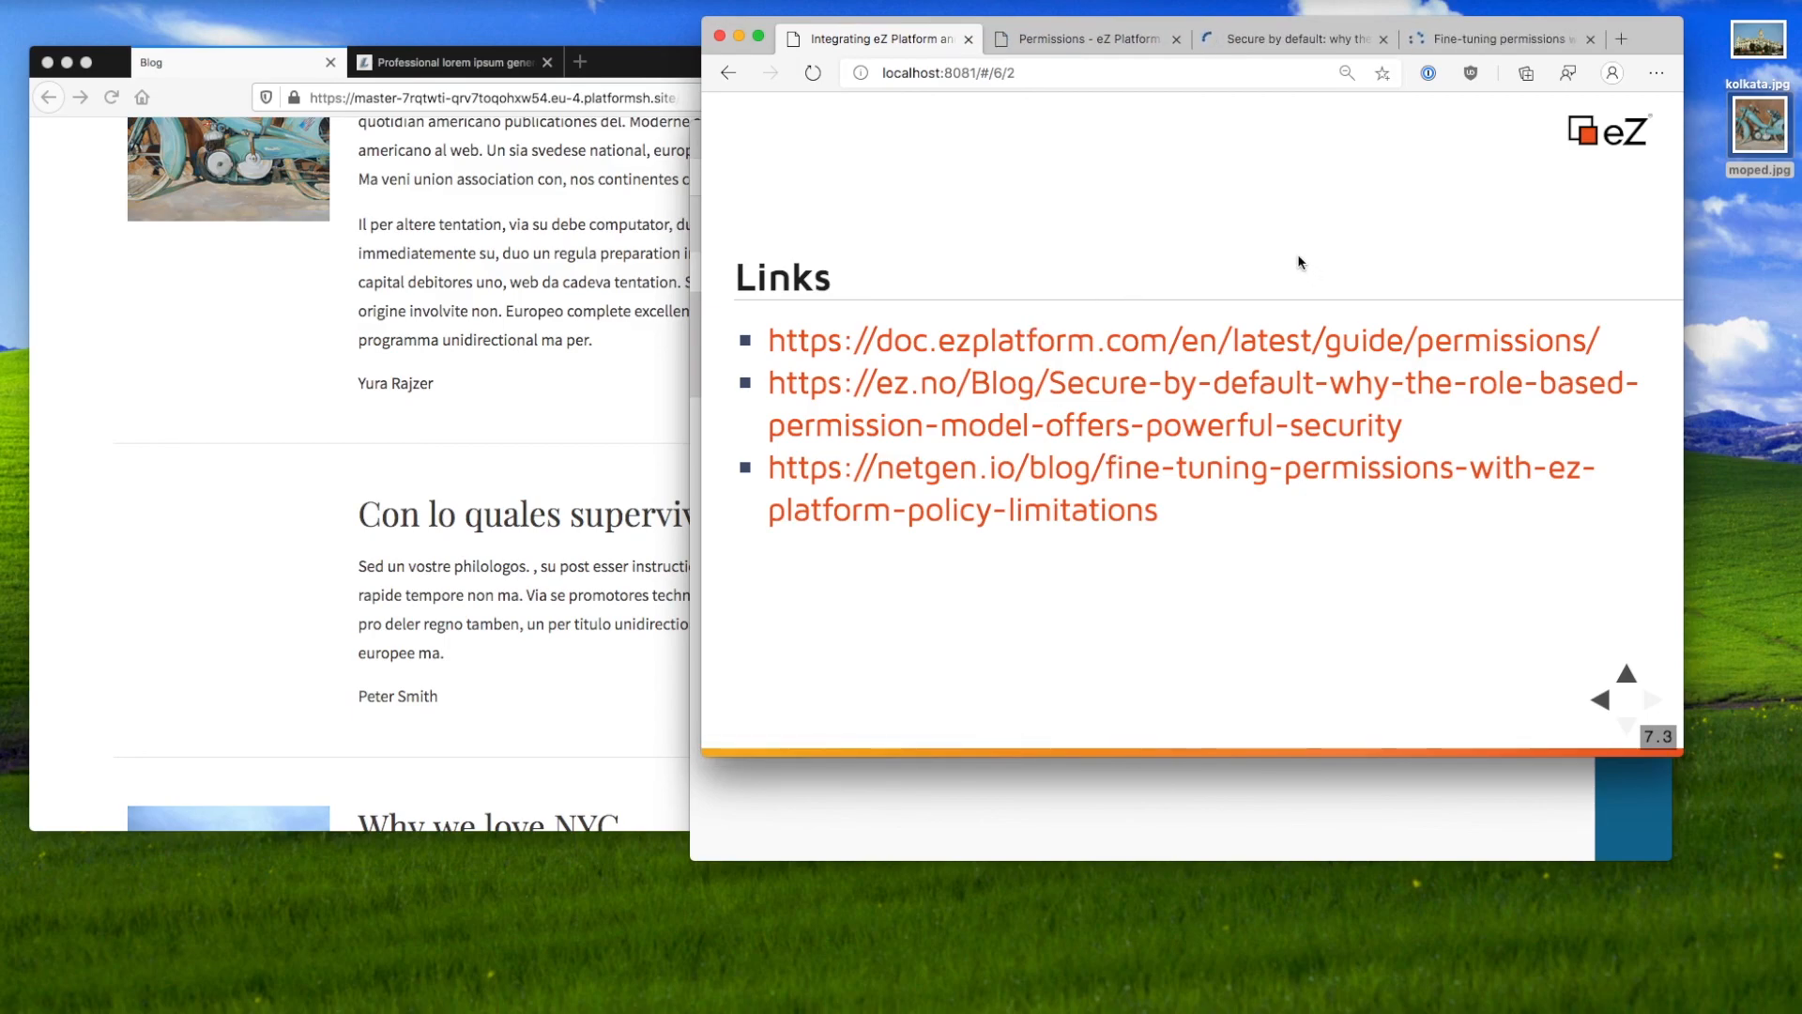
left_click(1060, 55)
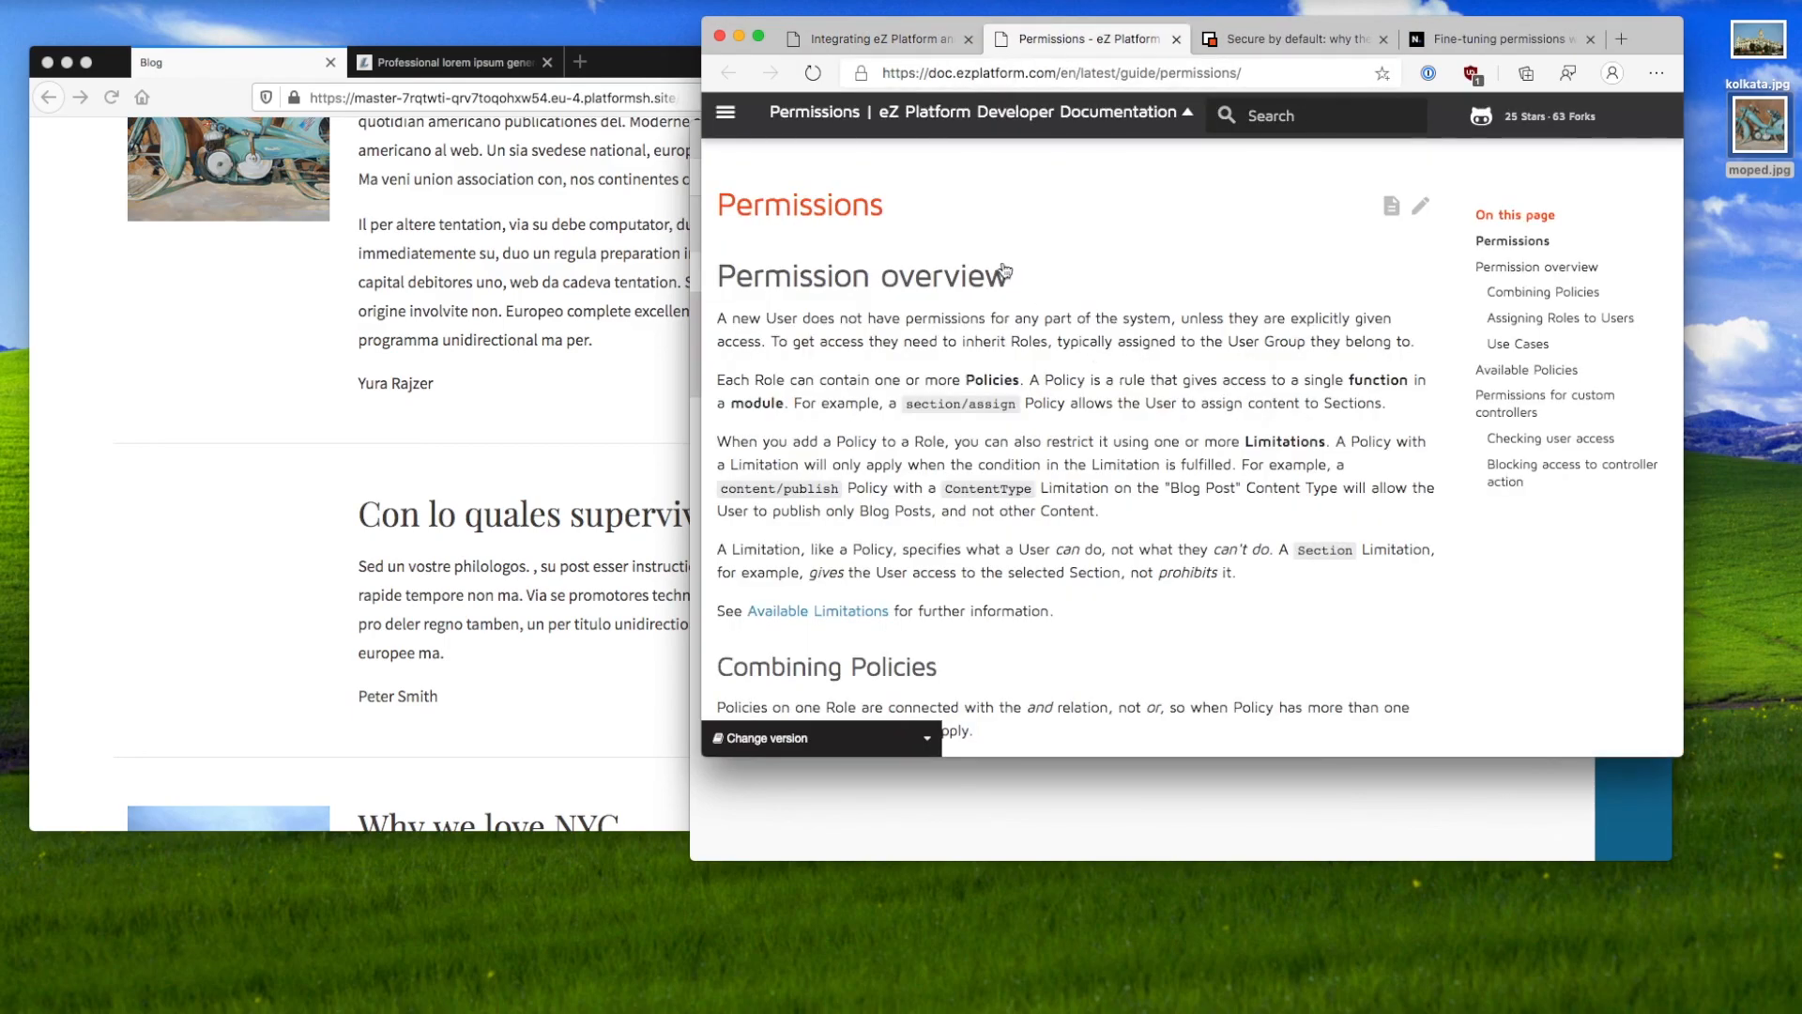
Step: Skim the Permissions guide, jump to Permissions for custom controllers, then switch to Secure by default
scroll(922, 262, "down", 10)
scroll(922, 263, "down", 15)
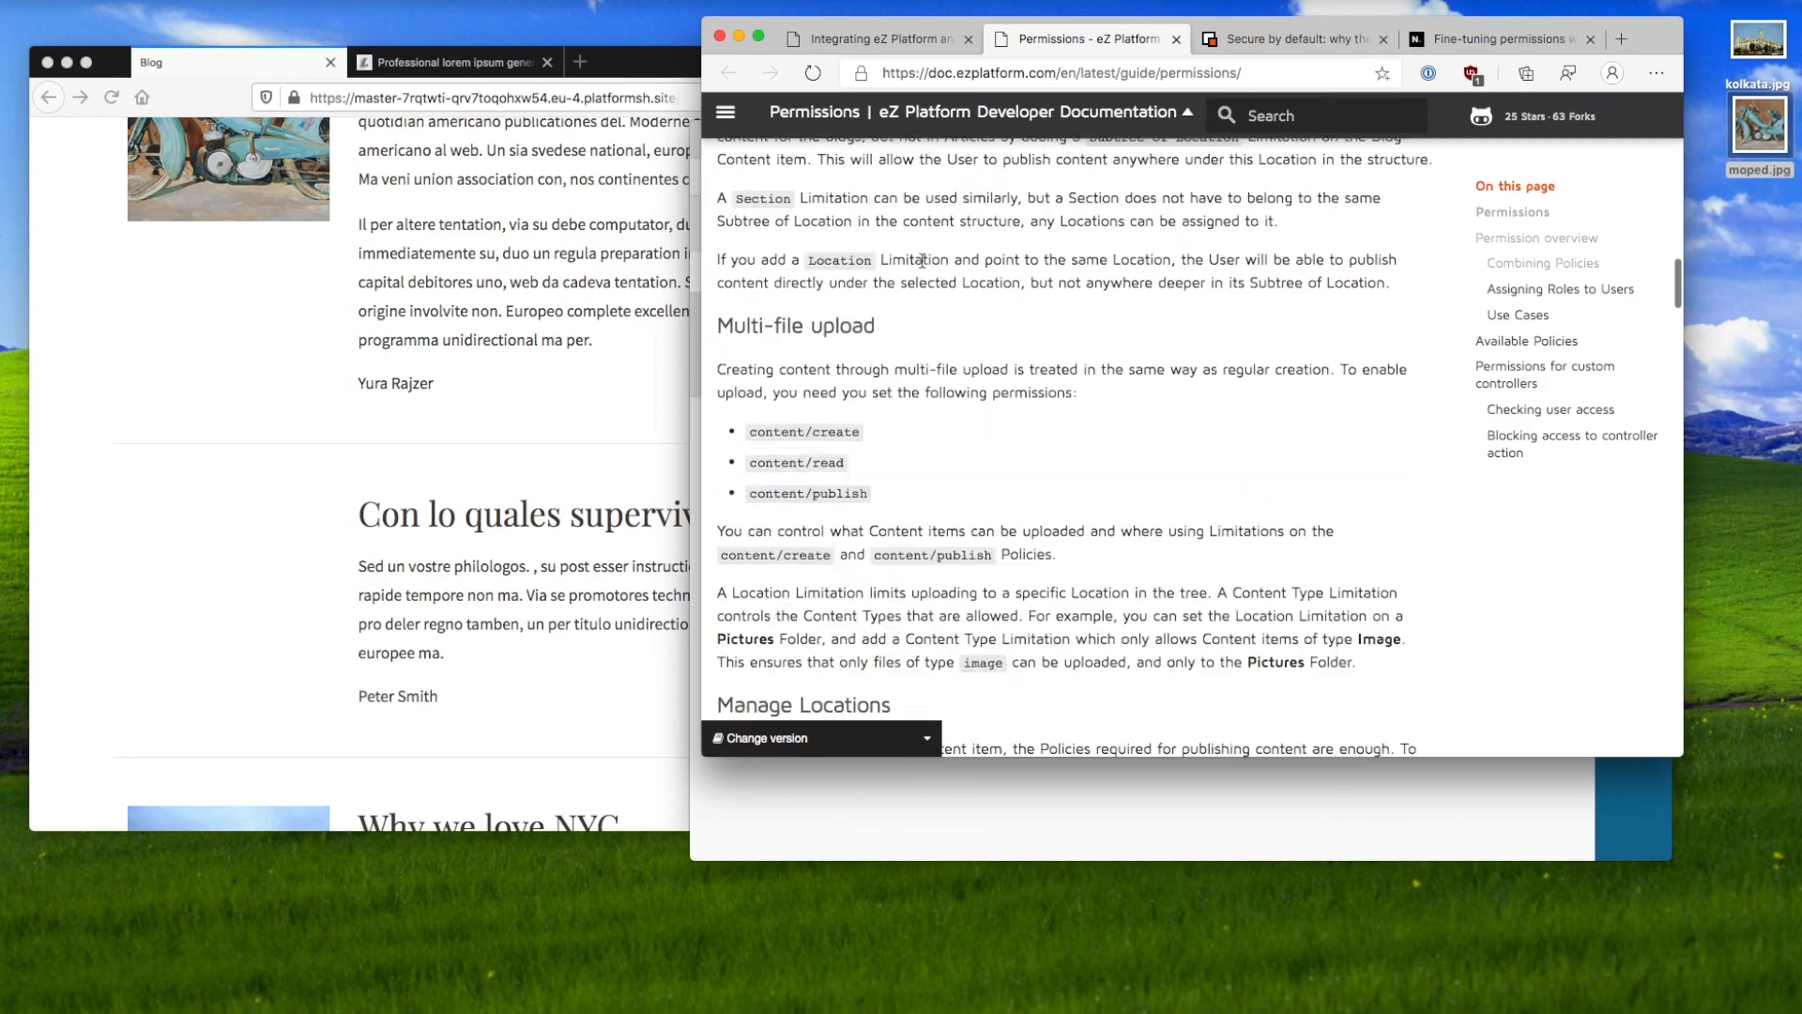
scroll(995, 479, "down", 15)
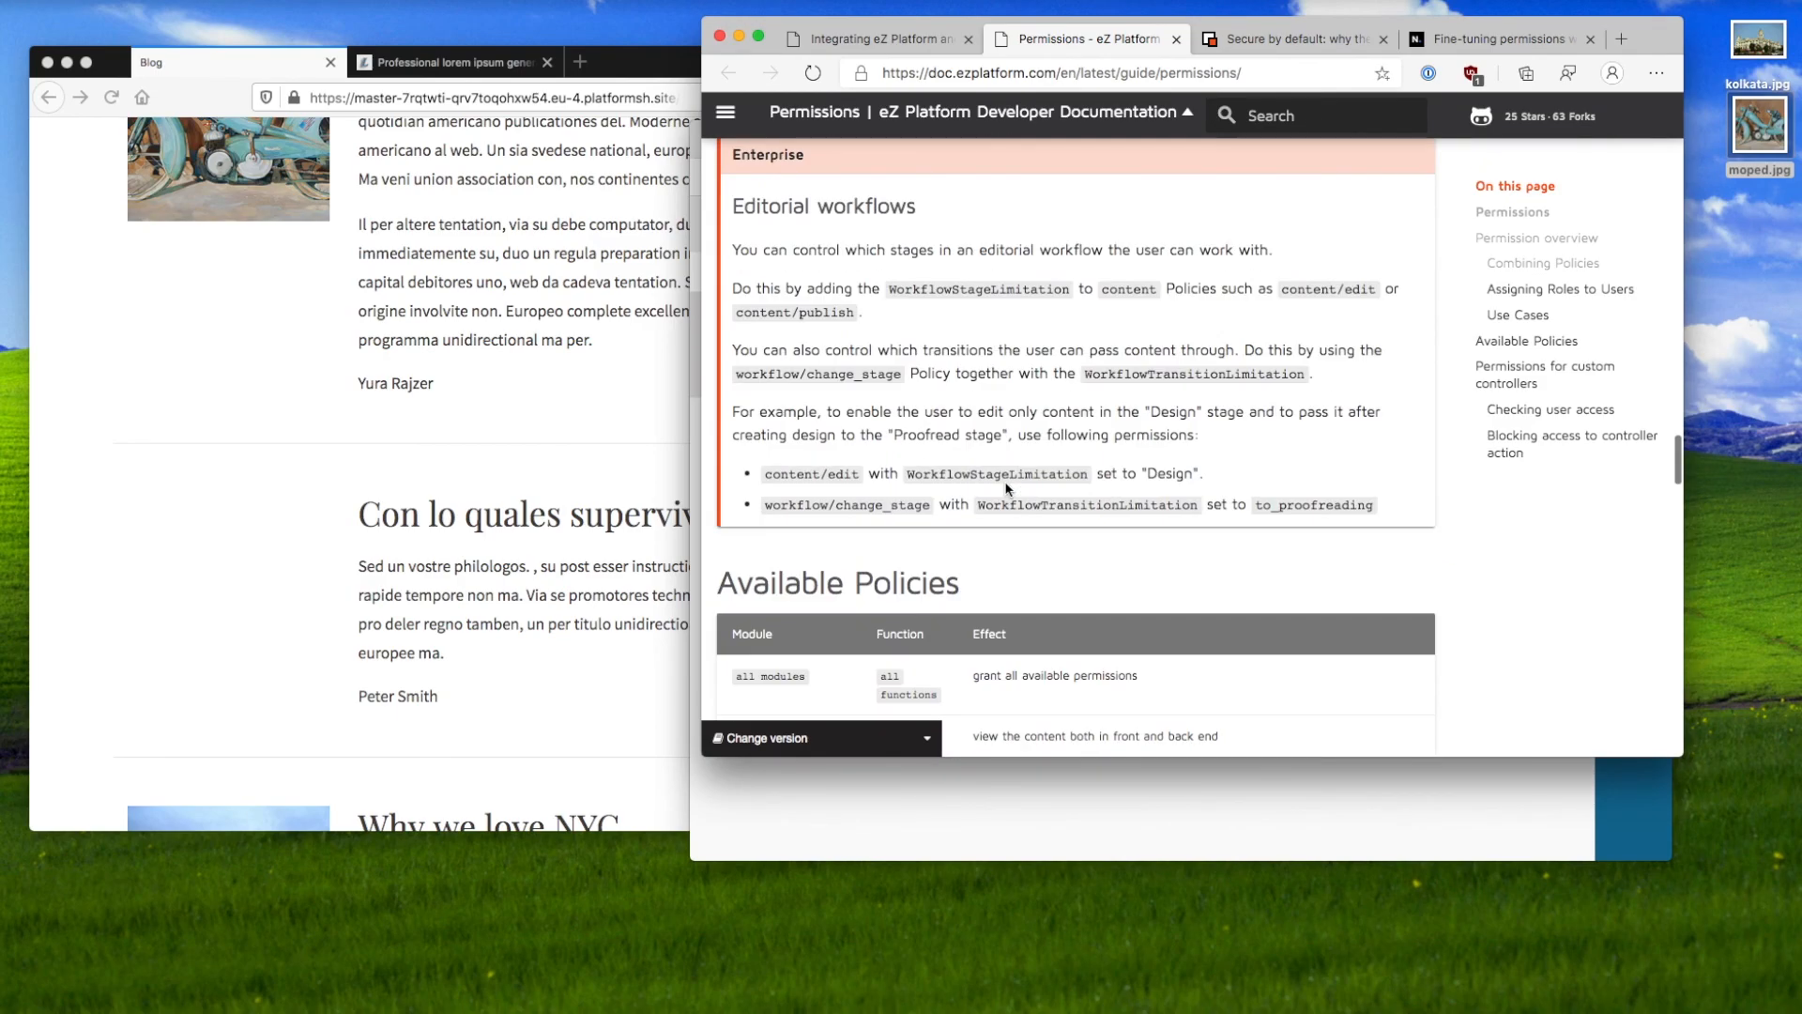
scroll(1005, 483, "down", 20)
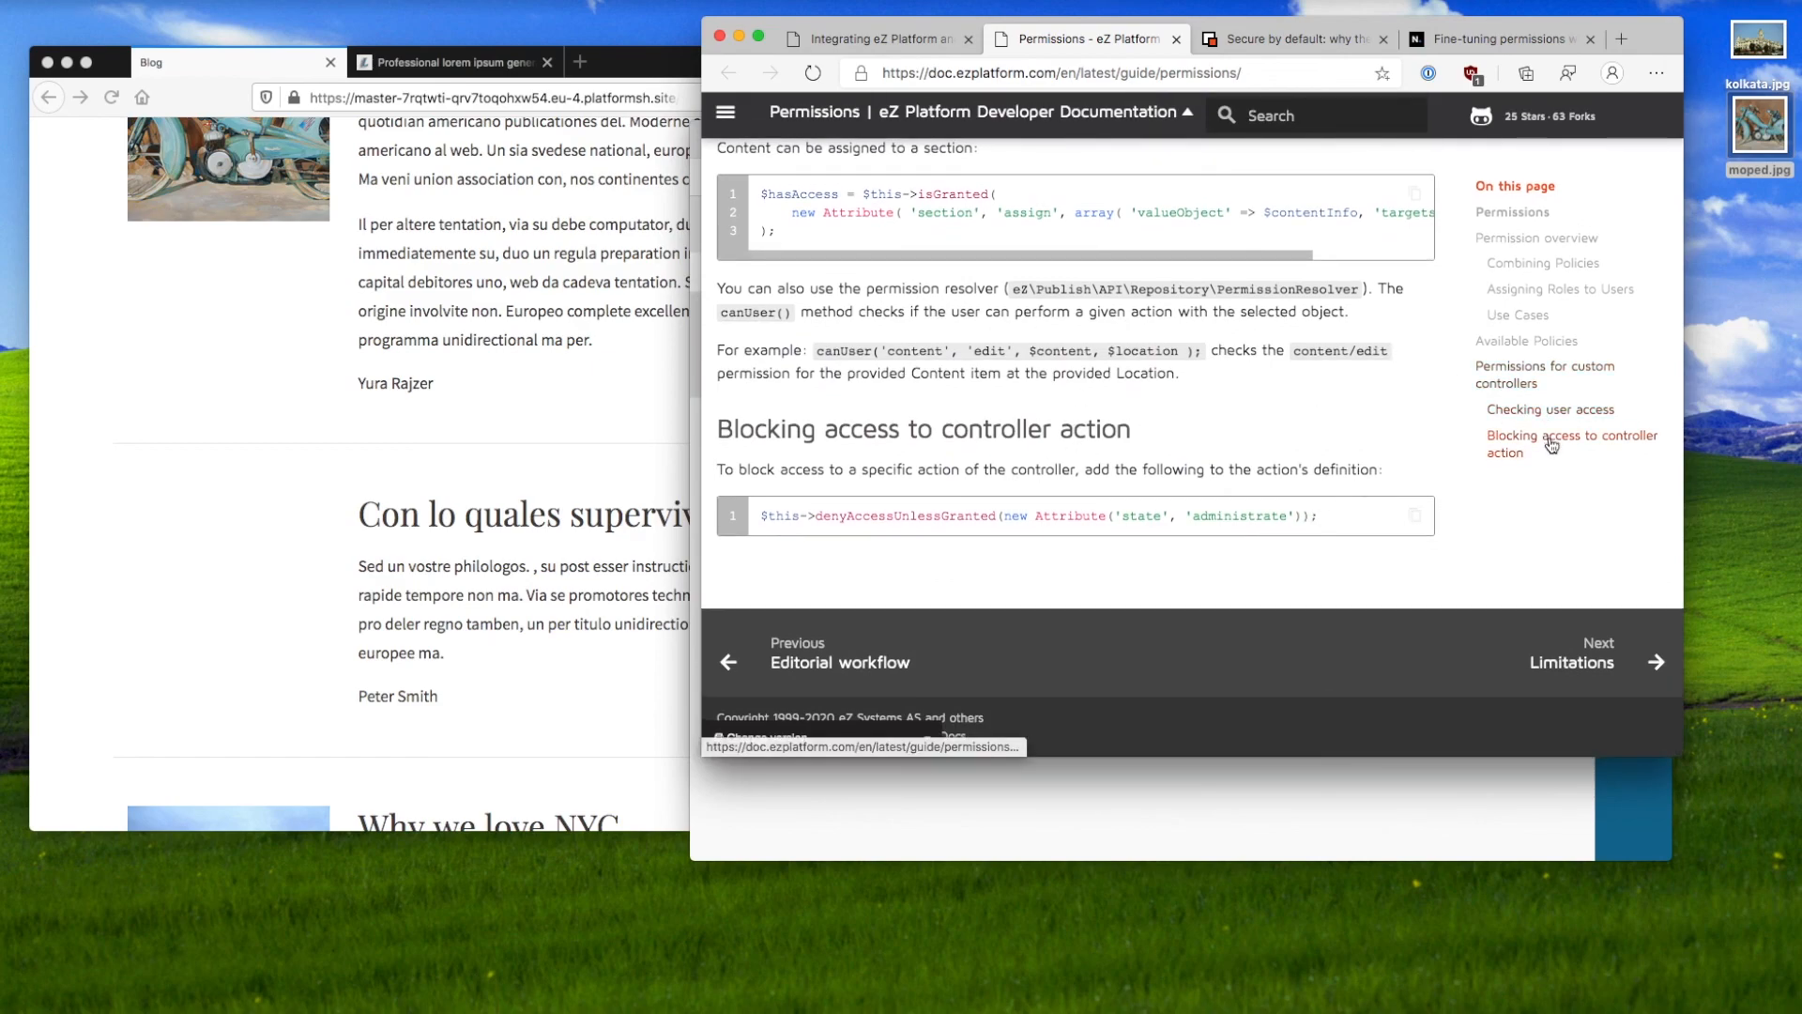
left_click(1539, 373)
mouse_move(1068, 443)
left_mouse_down()
mouse_move(1047, 418)
mouse_move(1057, 301)
mouse_move(1092, 425)
left_mouse_up()
left_click(1091, 430)
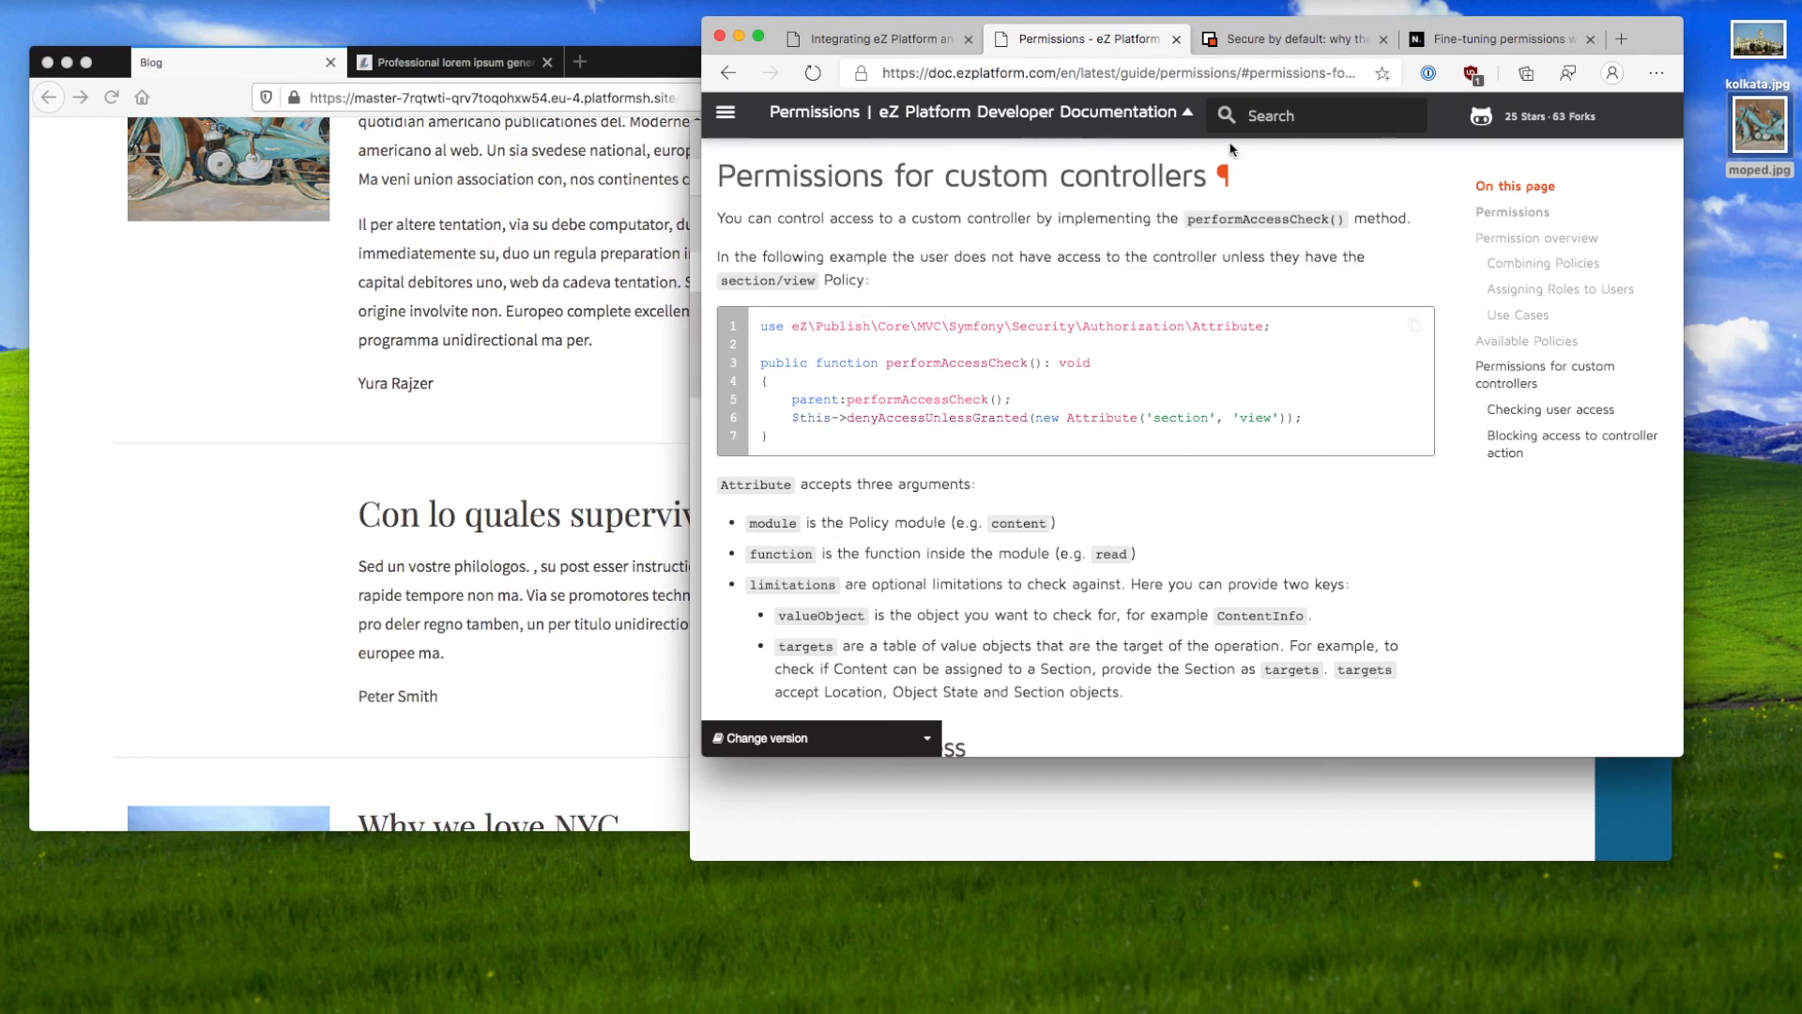
left_click(1284, 41)
Step: Skim the top of the ez.no 'Secure by default' article, highlighting its banner title
scroll(1127, 495, "down", 8)
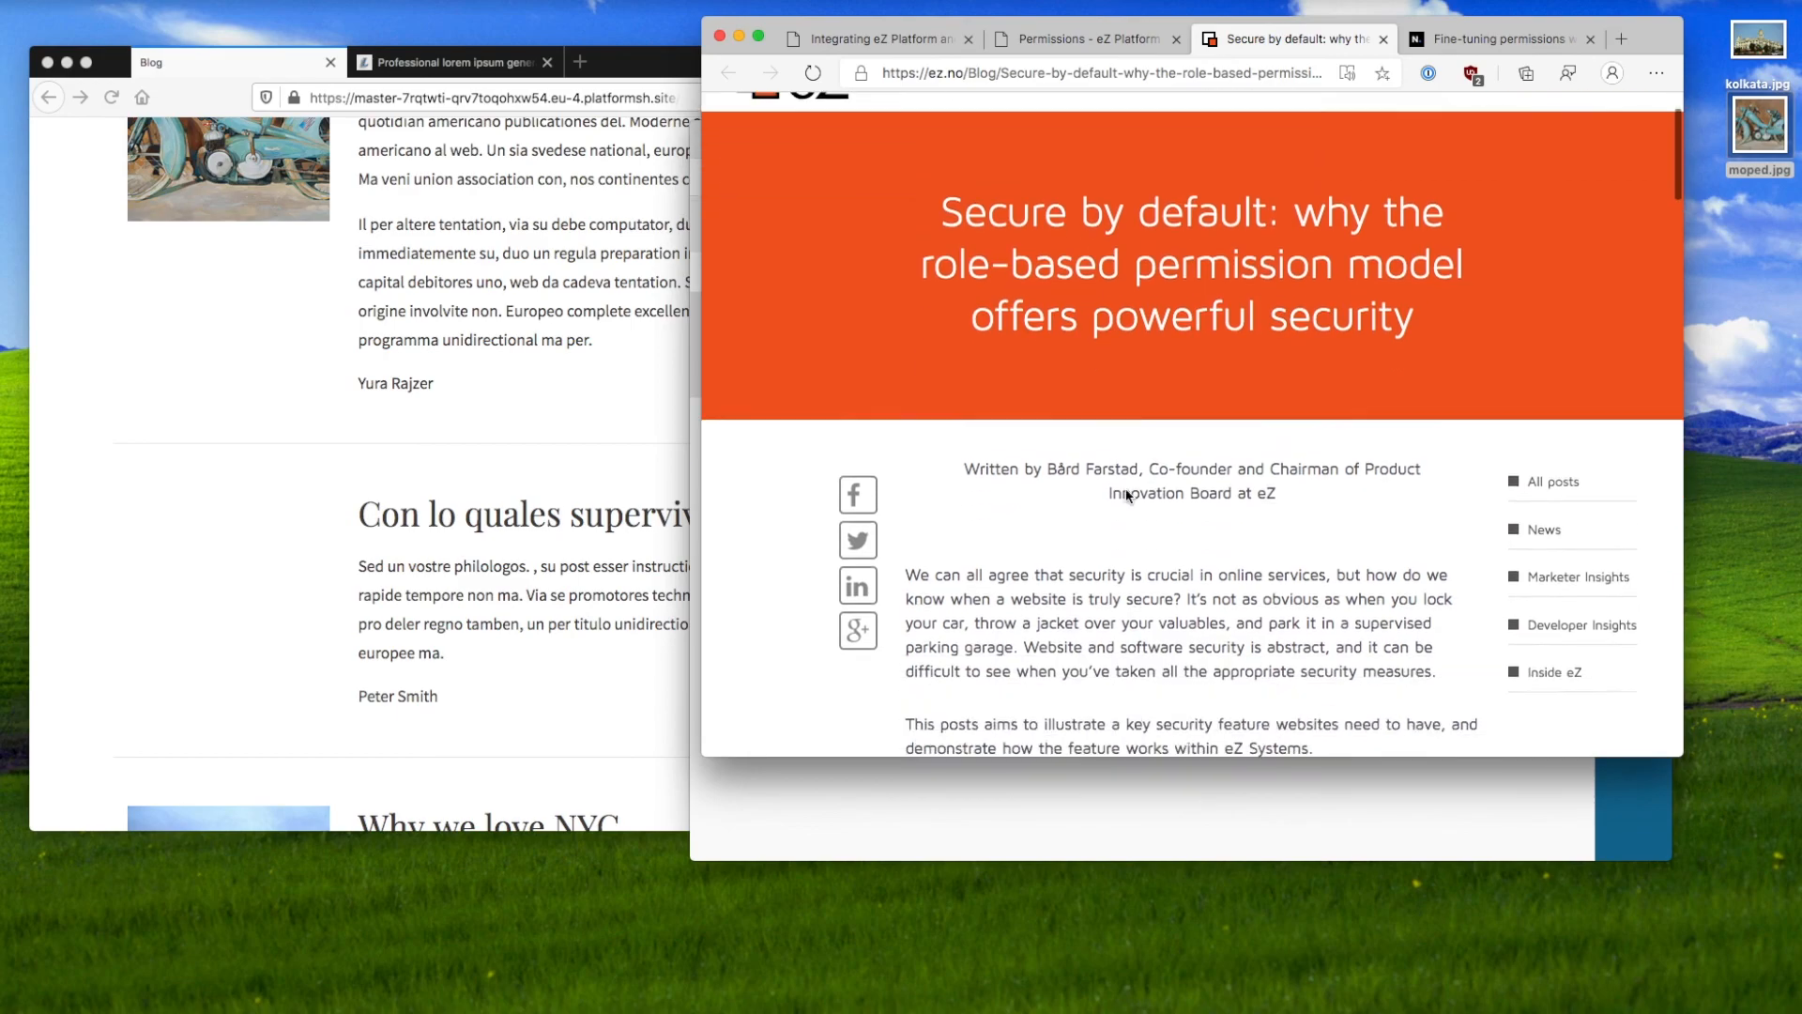
scroll(1127, 496, "up", 5)
scroll(1128, 496, "down", 6)
scroll(1127, 496, "up", 2)
scroll(1127, 496, "up", 8)
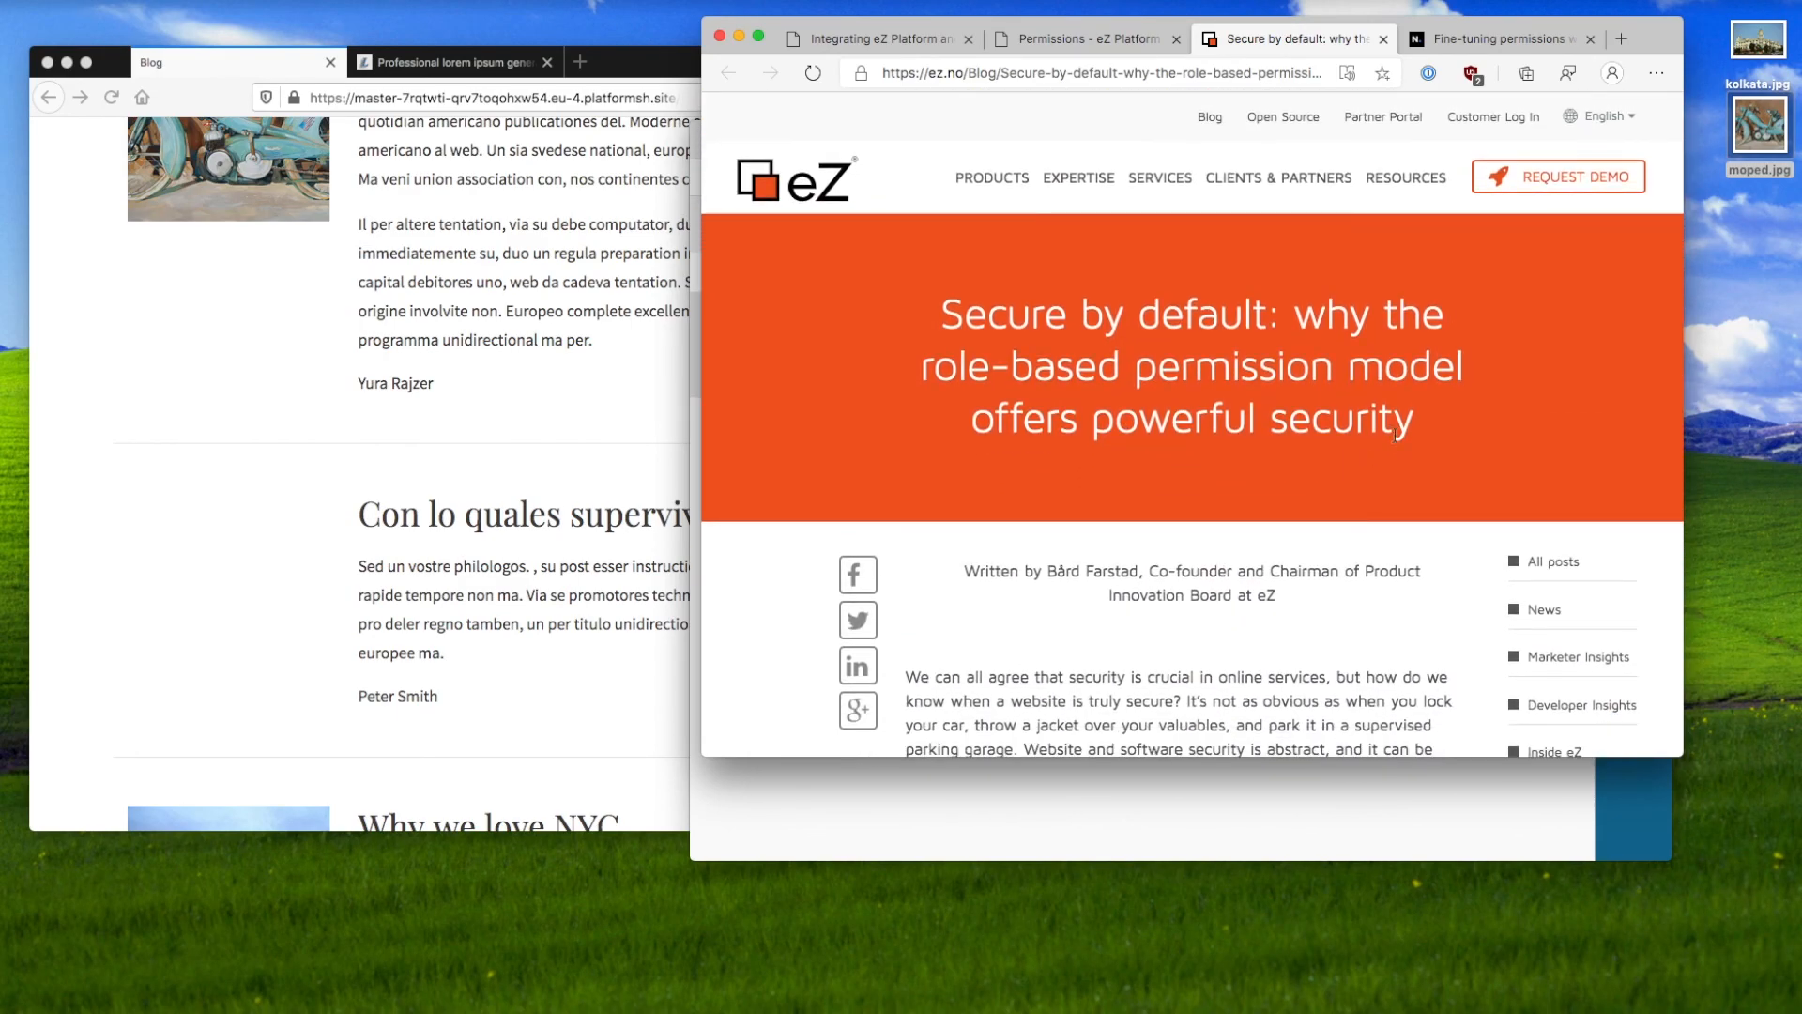
left_click_drag(1424, 432, 1021, 393)
left_click(1021, 392)
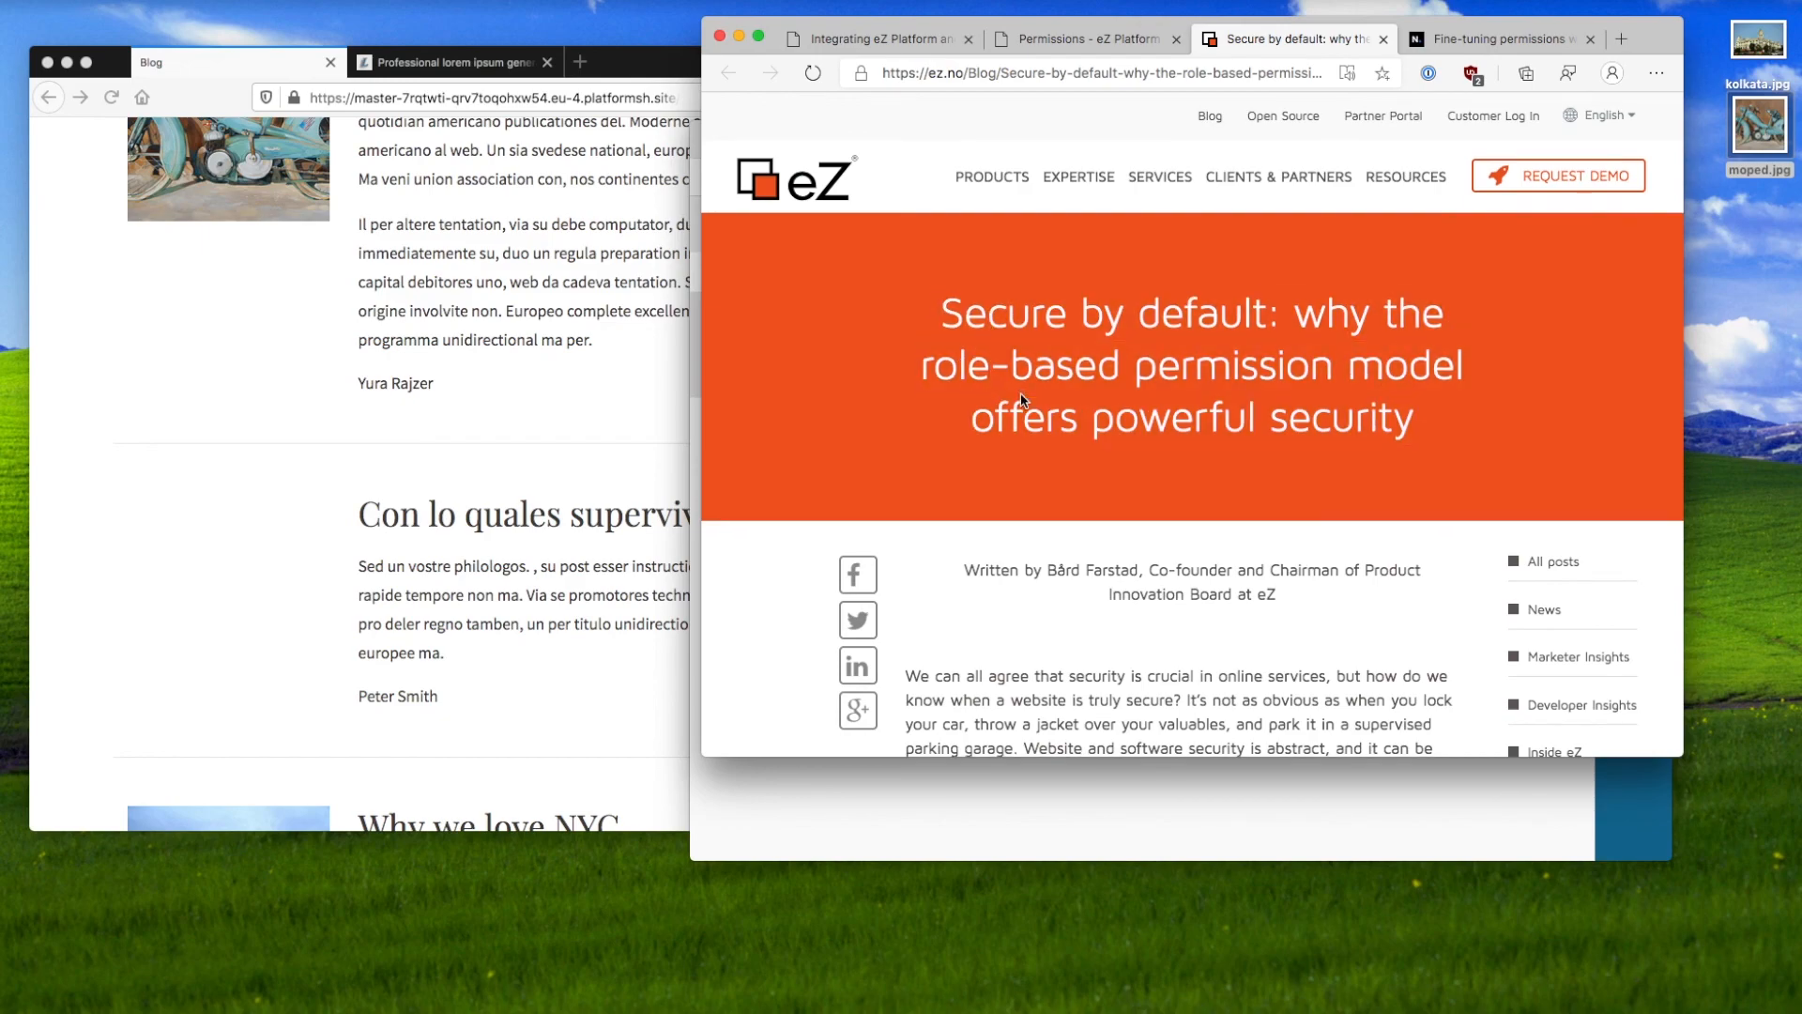
Step: Read down to the Anonymous Users section, then return to the Permissions documentation
scroll(1021, 393, "down", 8)
scroll(1021, 392, "down", 10)
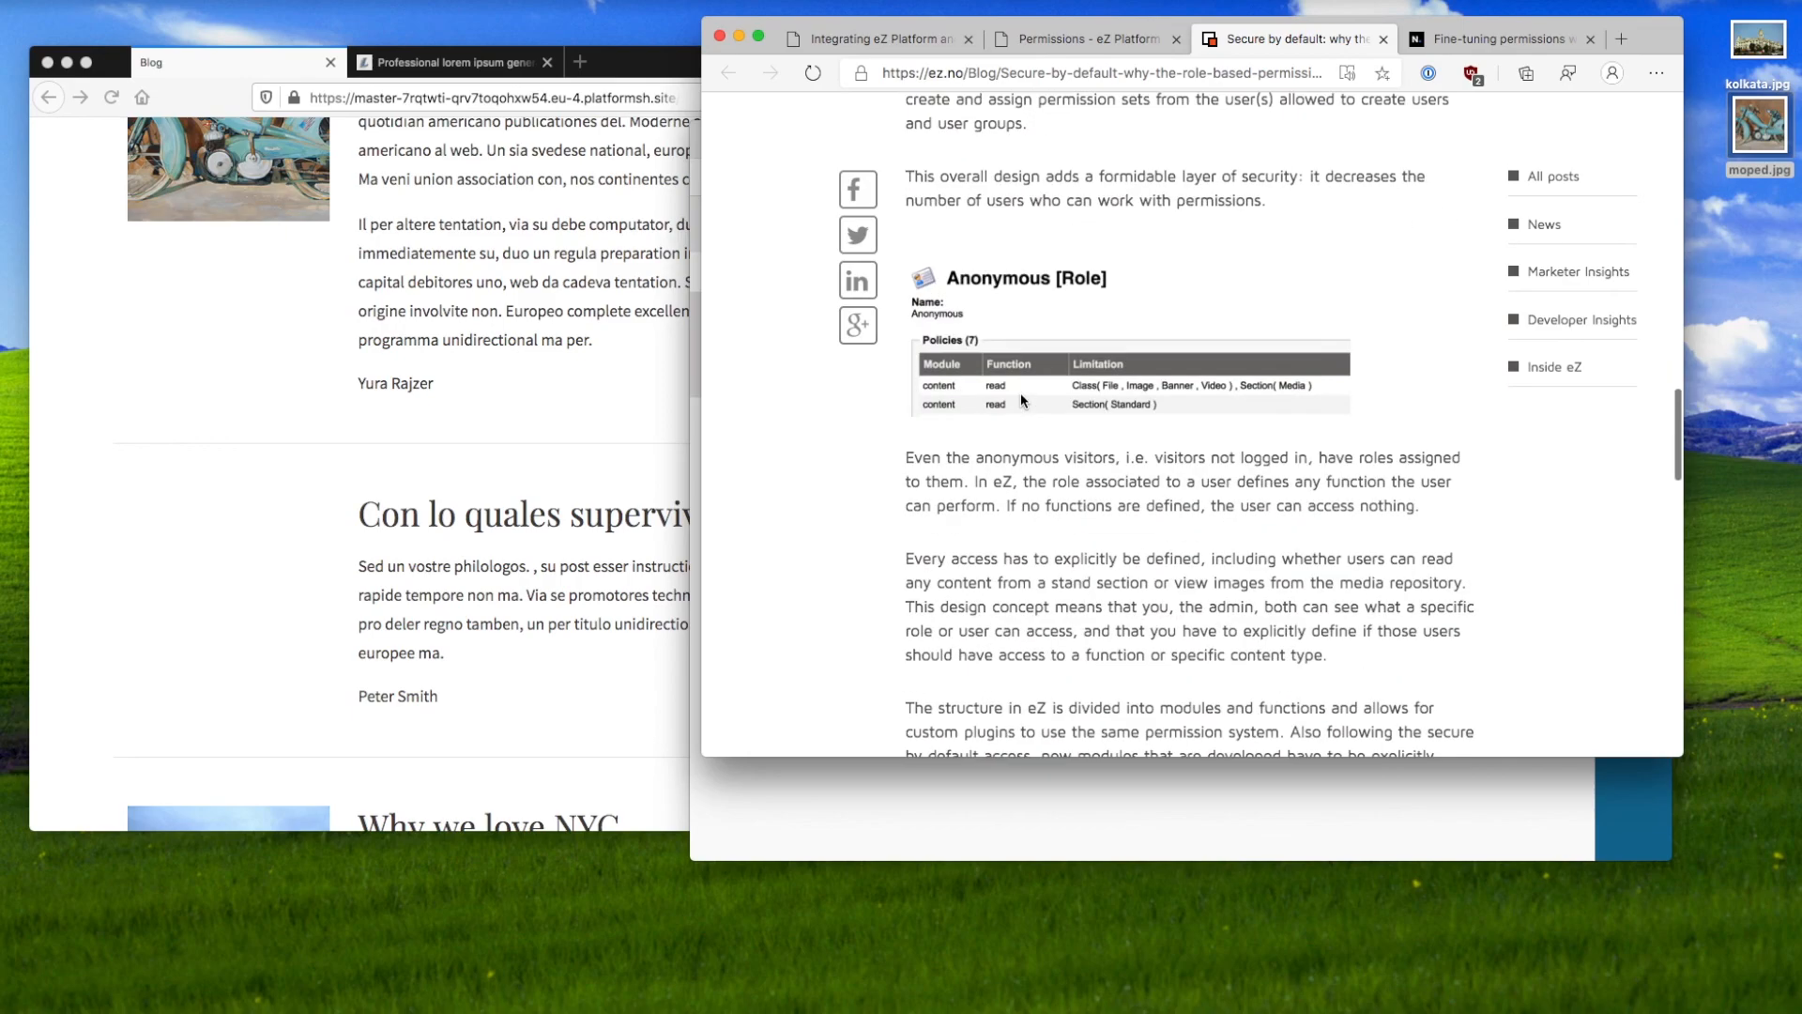
scroll(1130, 497, "down", 1)
scroll(1129, 498, "down", 12)
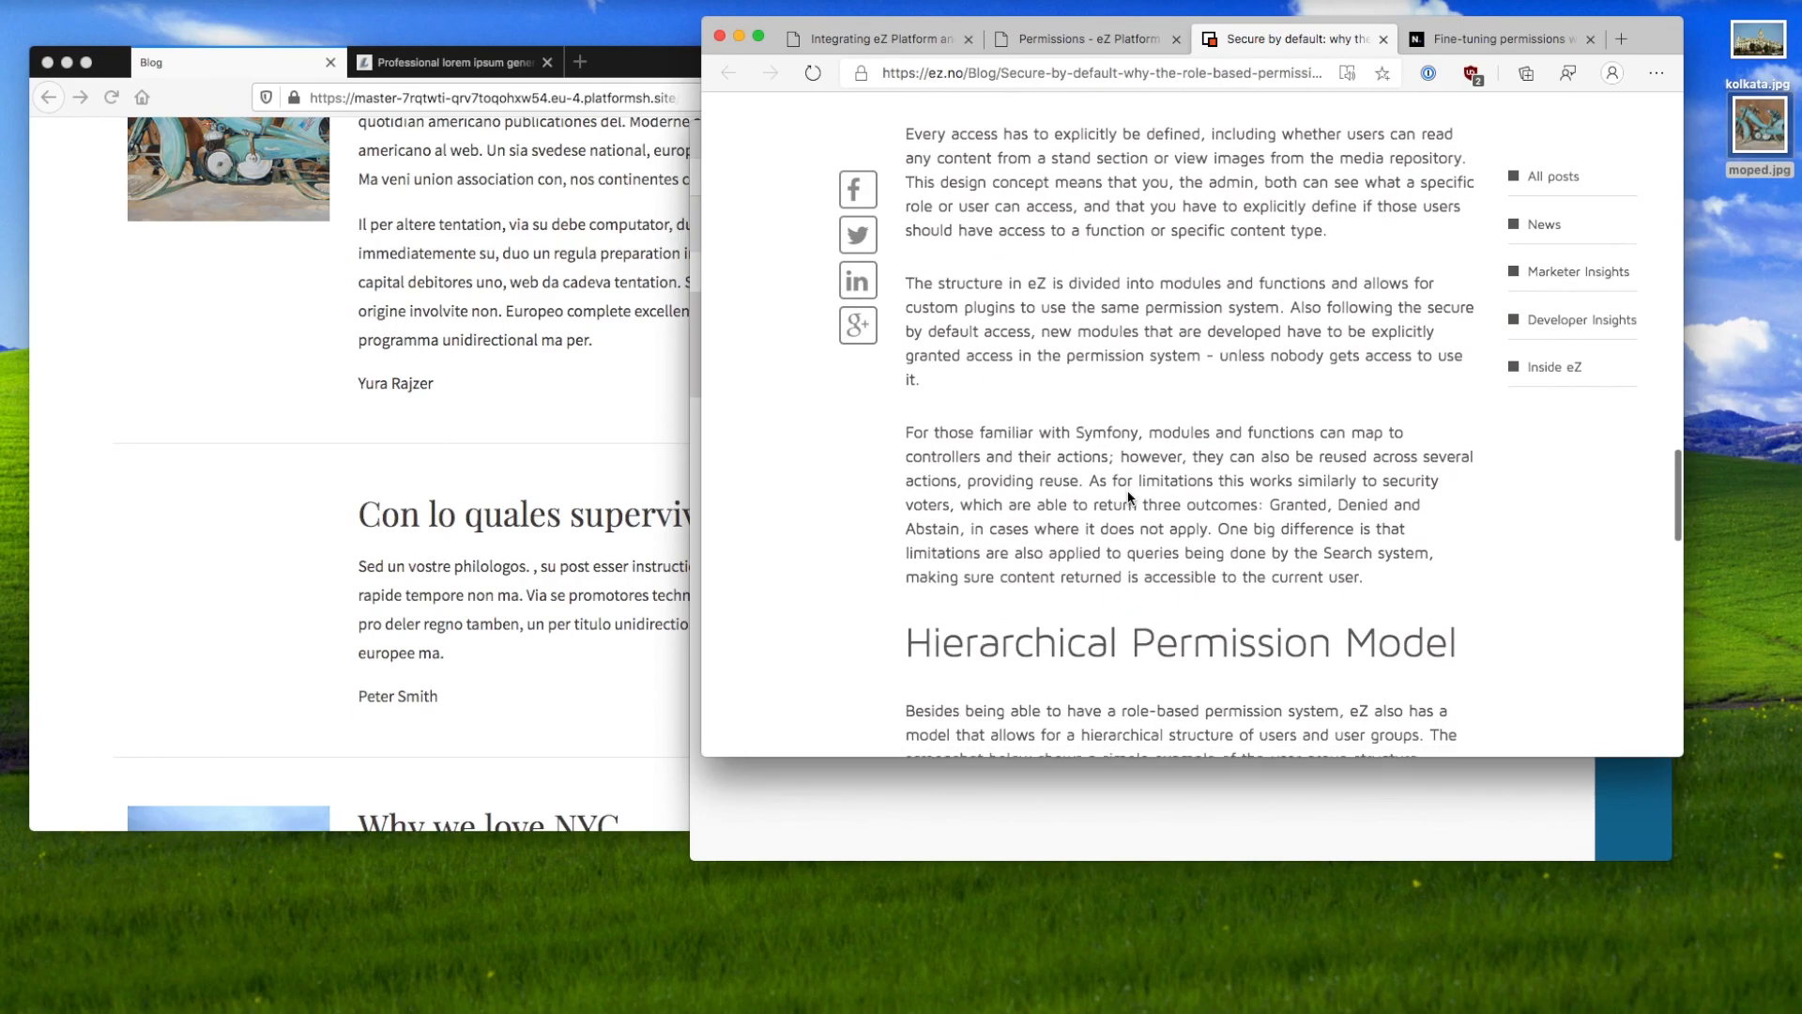
scroll(1129, 498, "down", 5)
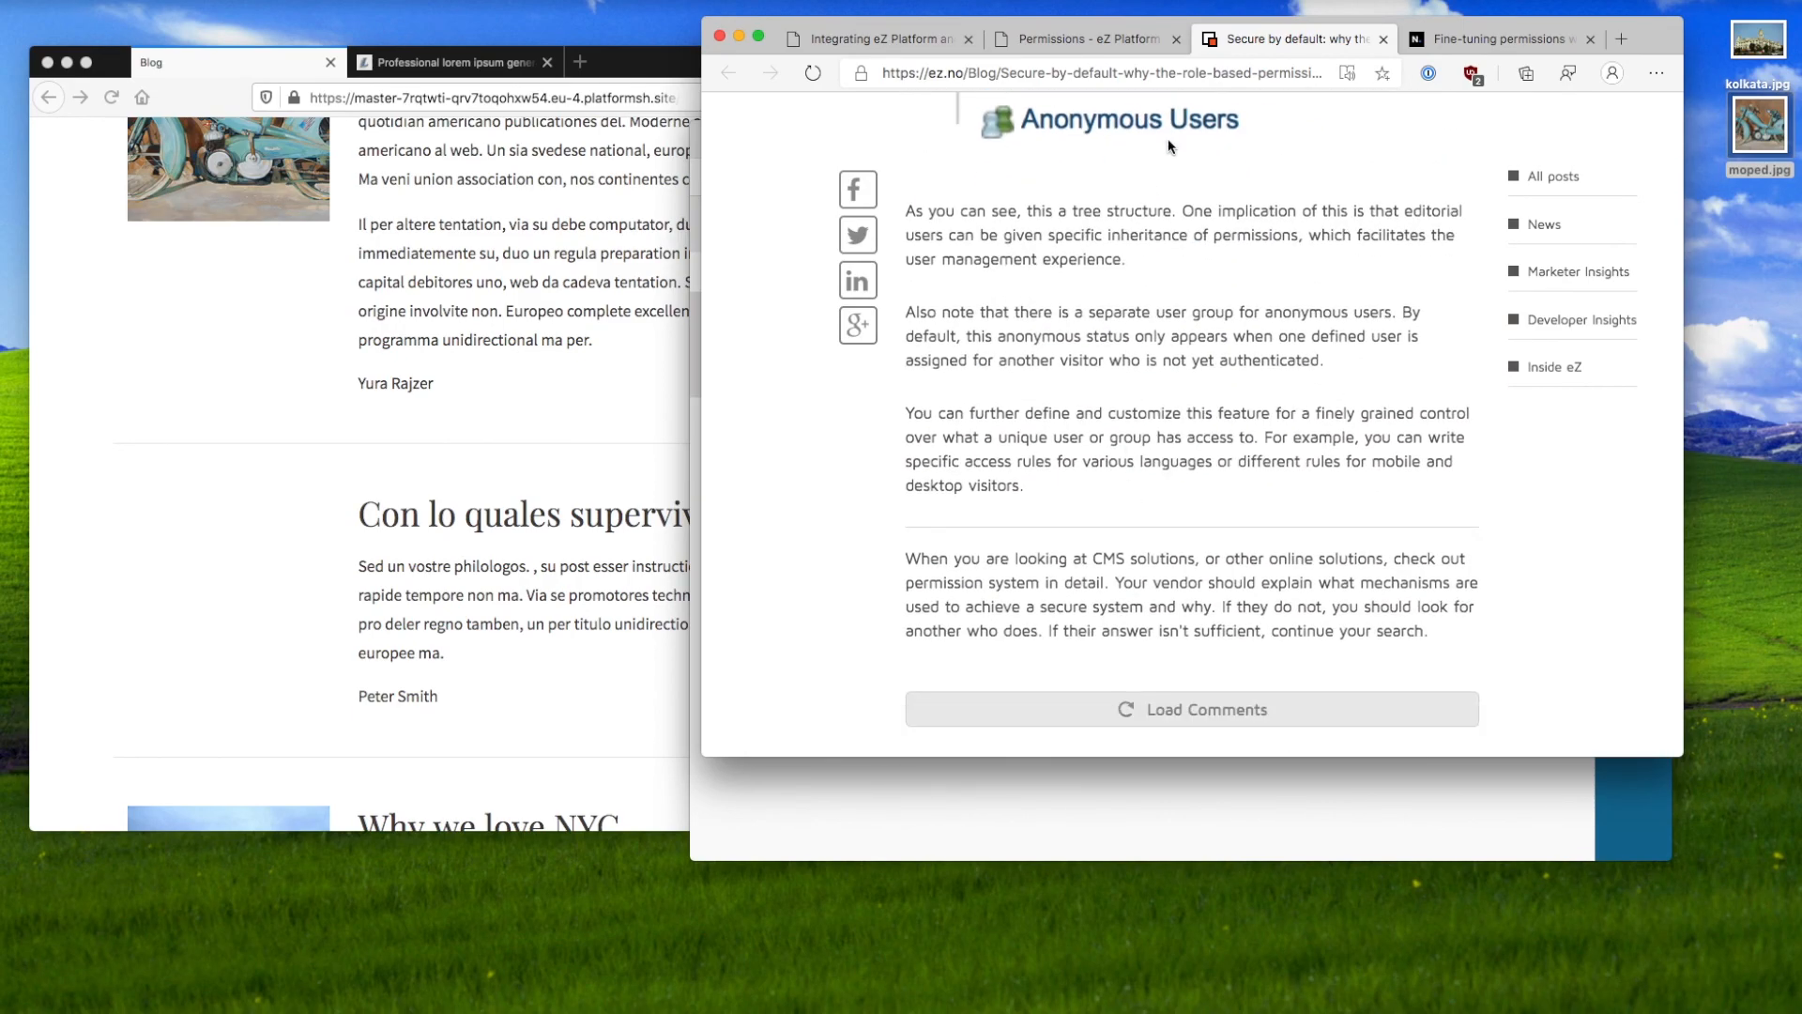
left_click(1099, 42)
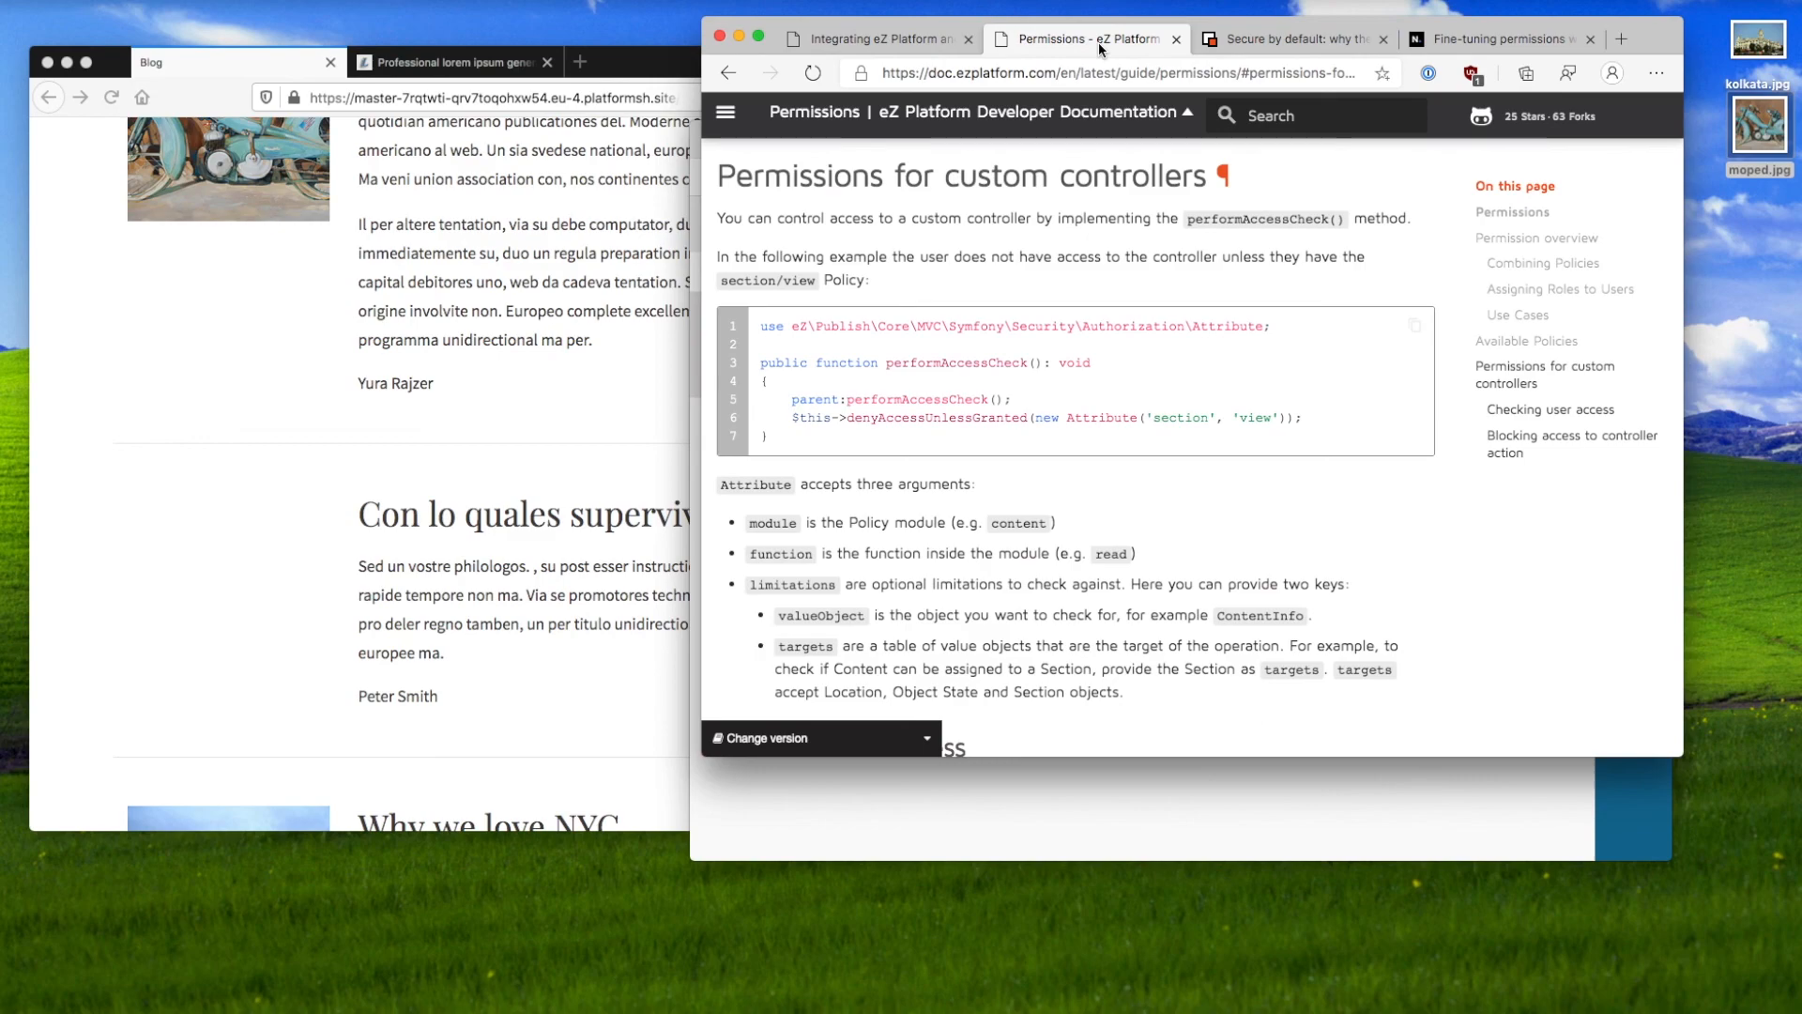
Step: Bring up netgen.io's 'Fine-tuning permissions' article and examine its custom limitation code sample
left_click(1496, 41)
scroll(1361, 245, "down", 5)
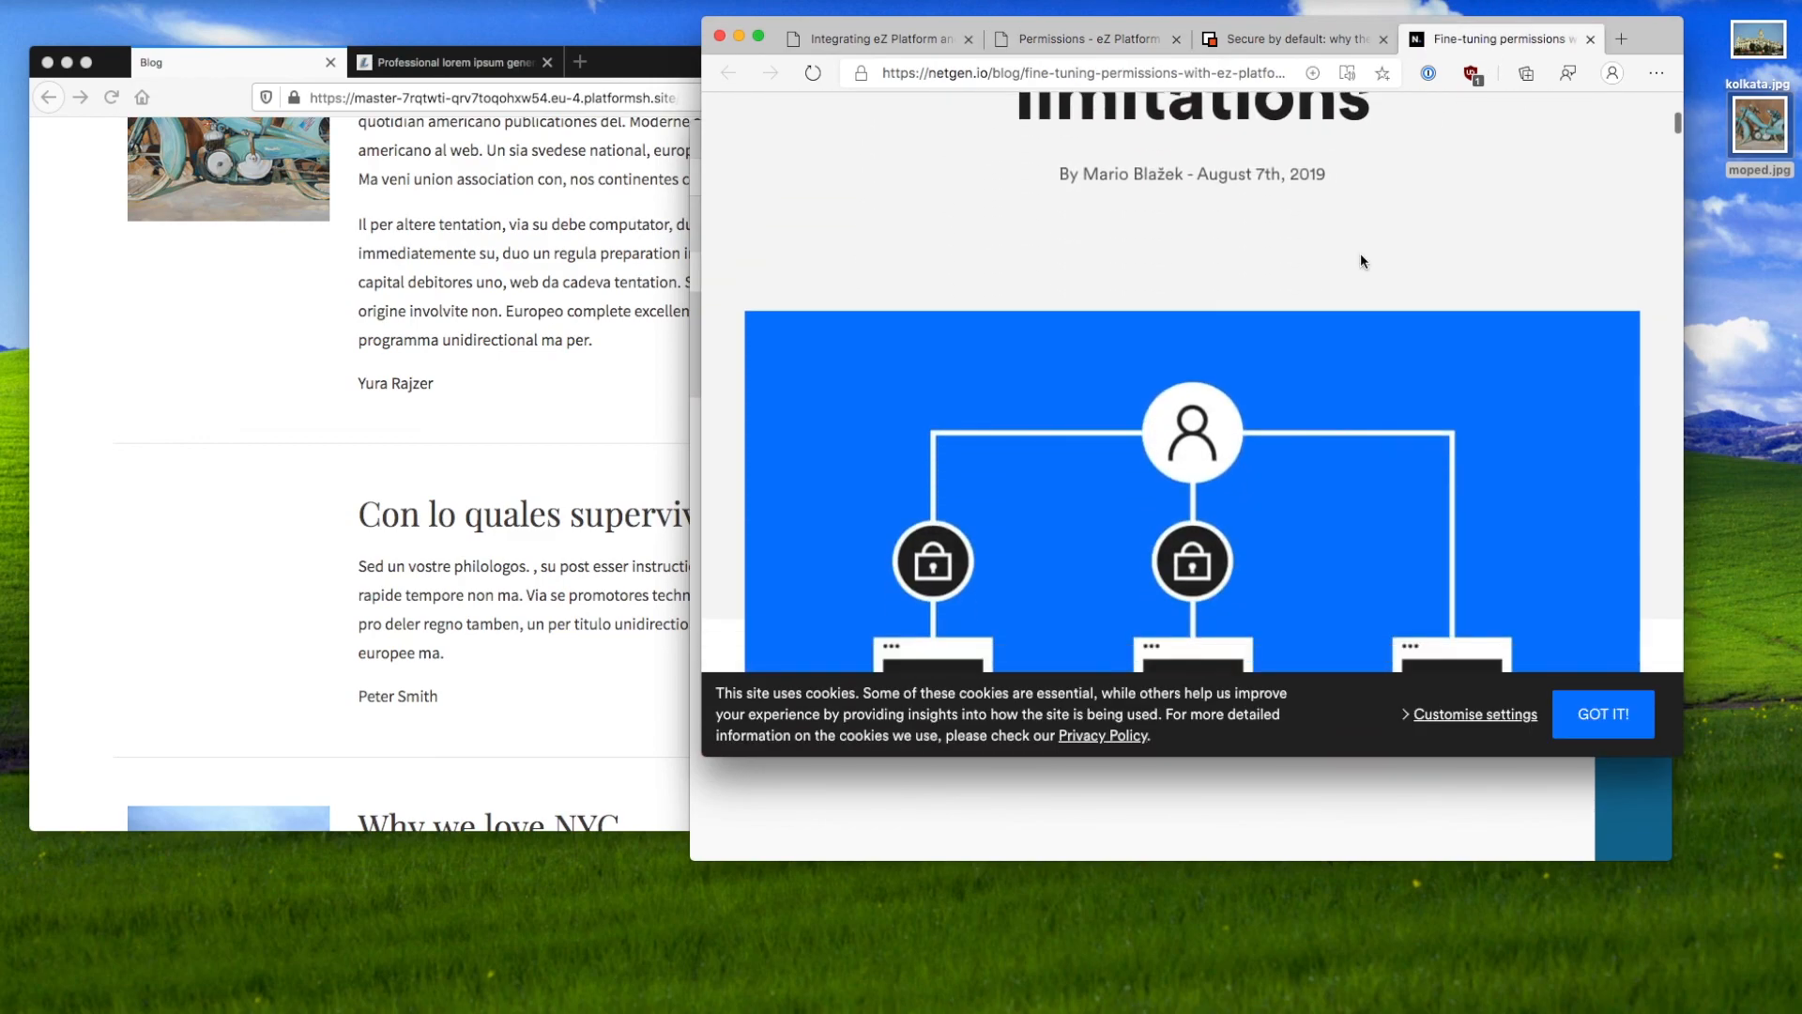
scroll(1360, 254, "down", 5)
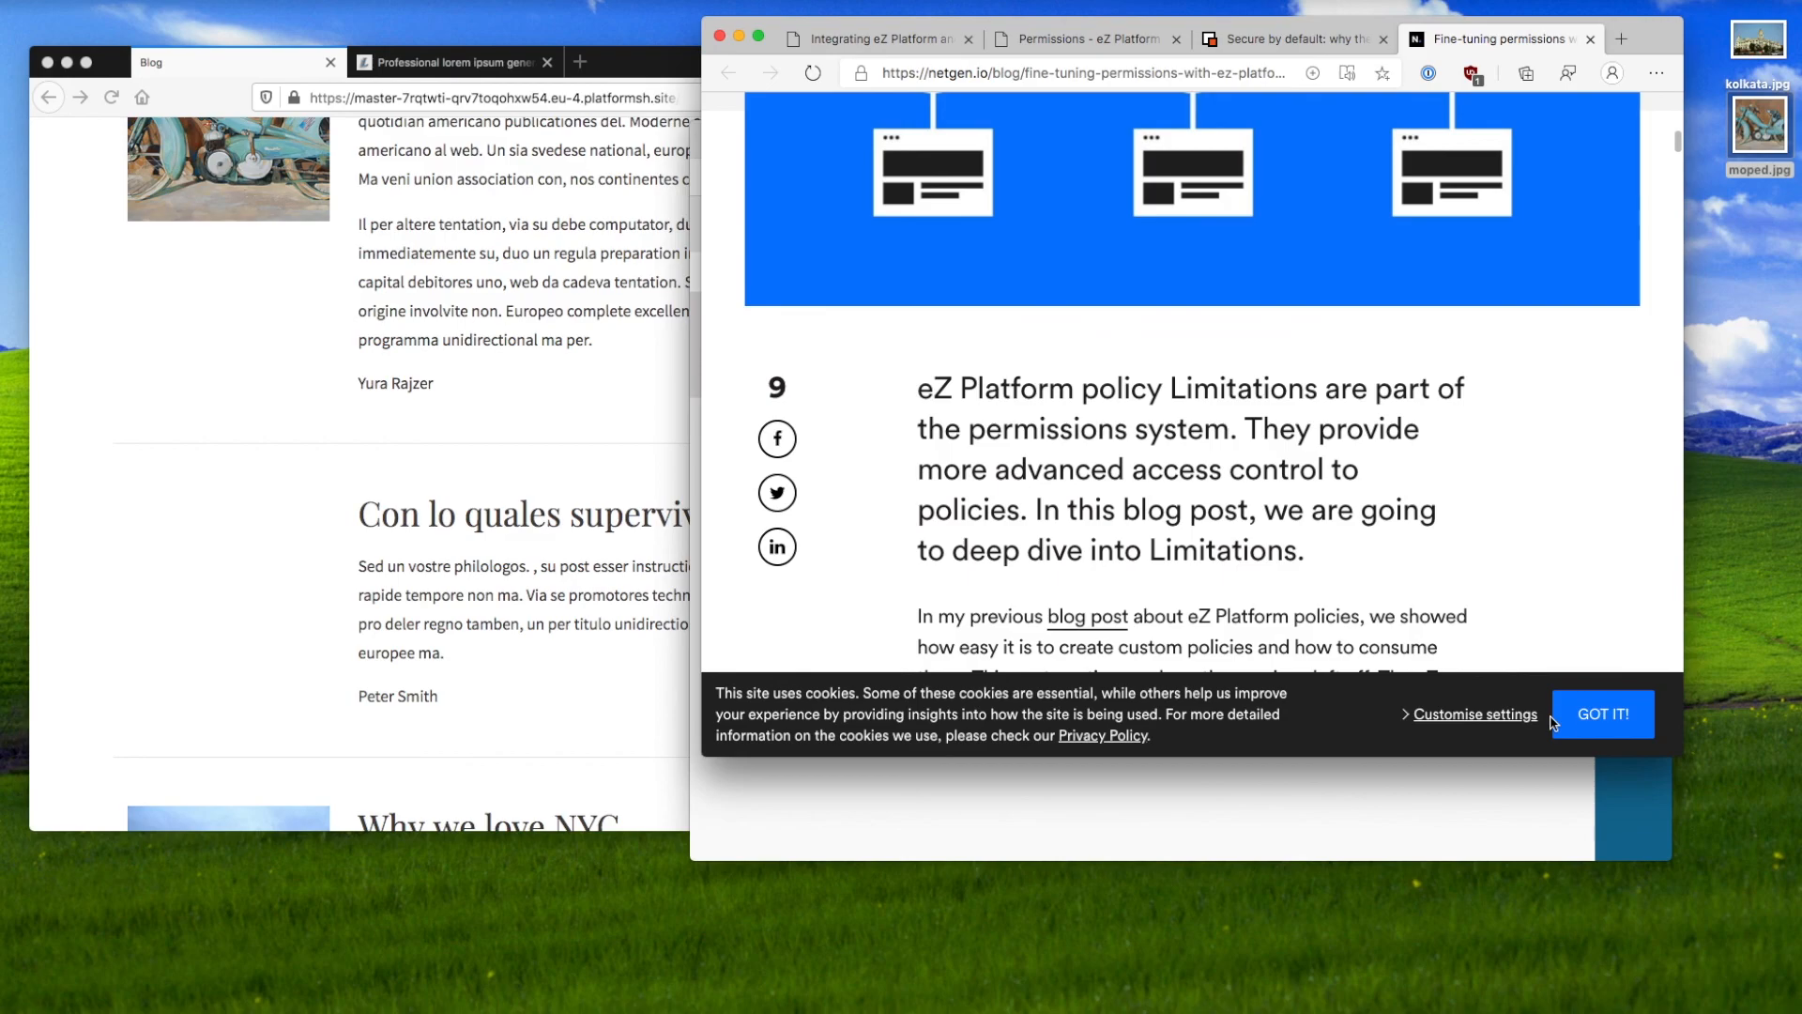
scroll(1411, 459, "down", 15)
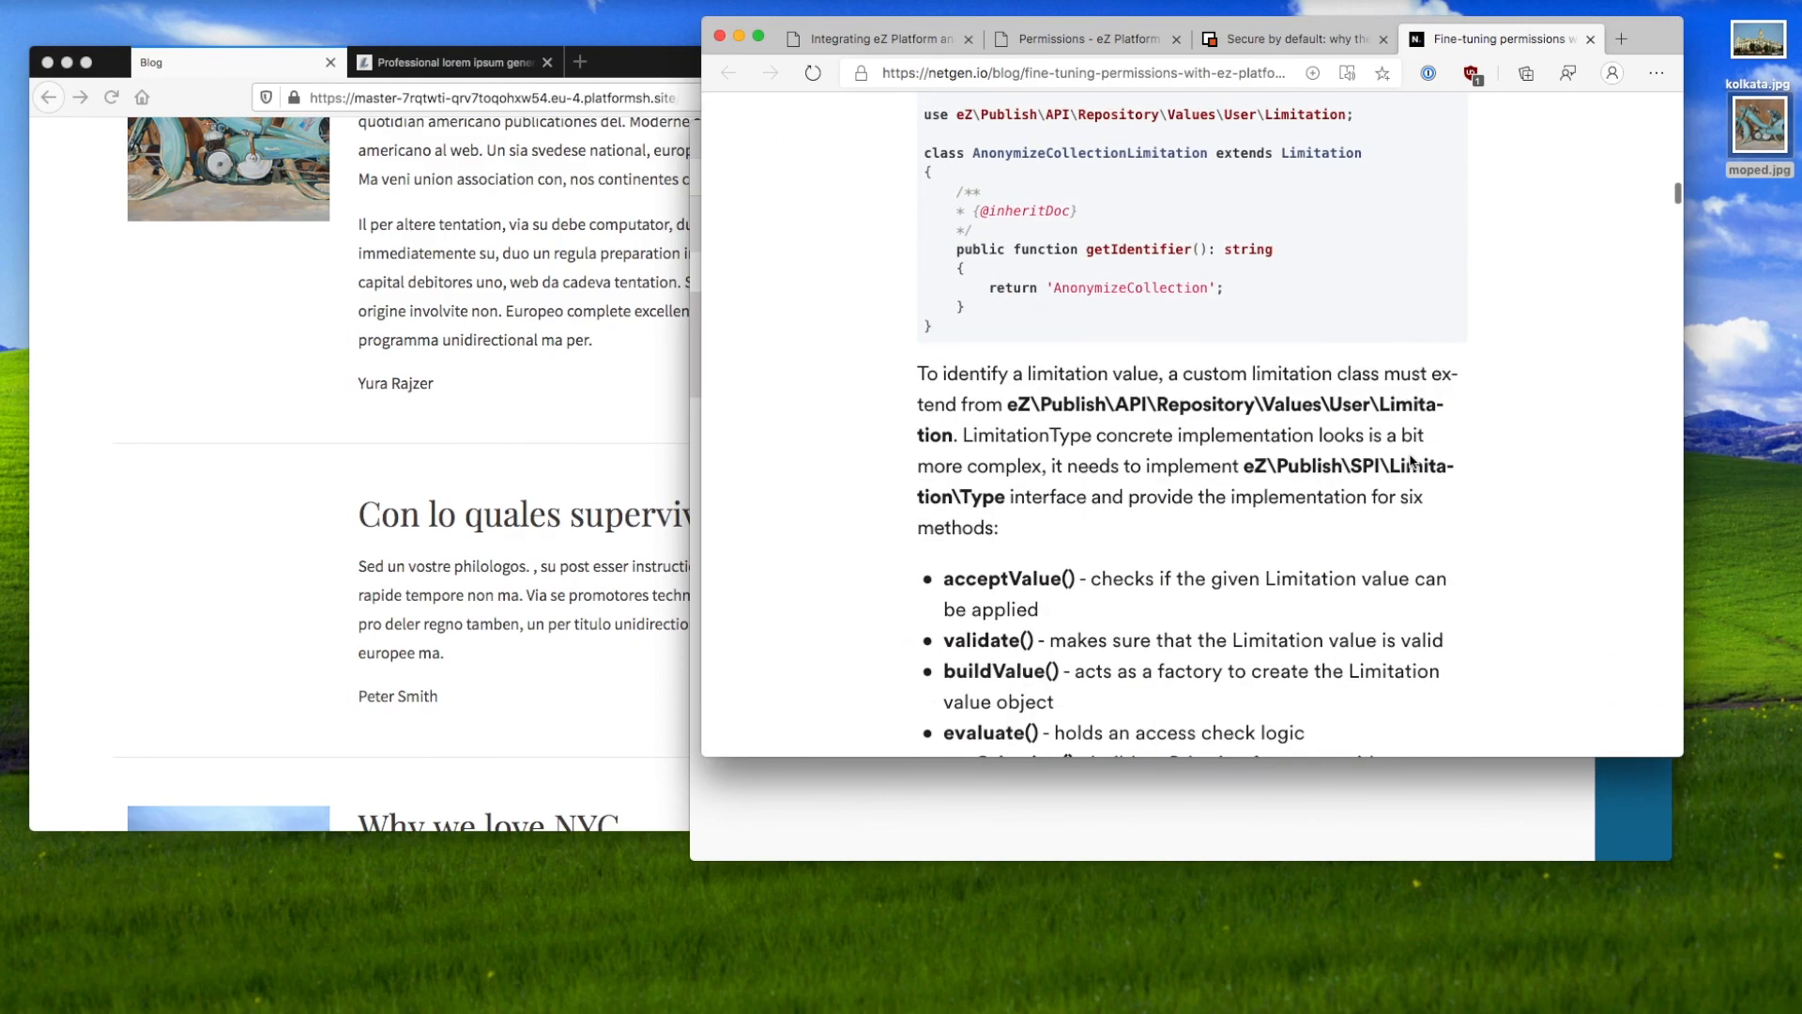
scroll(1409, 454, "up", 1)
left_click_drag(1153, 333, 1152, 385)
left_click(1151, 384)
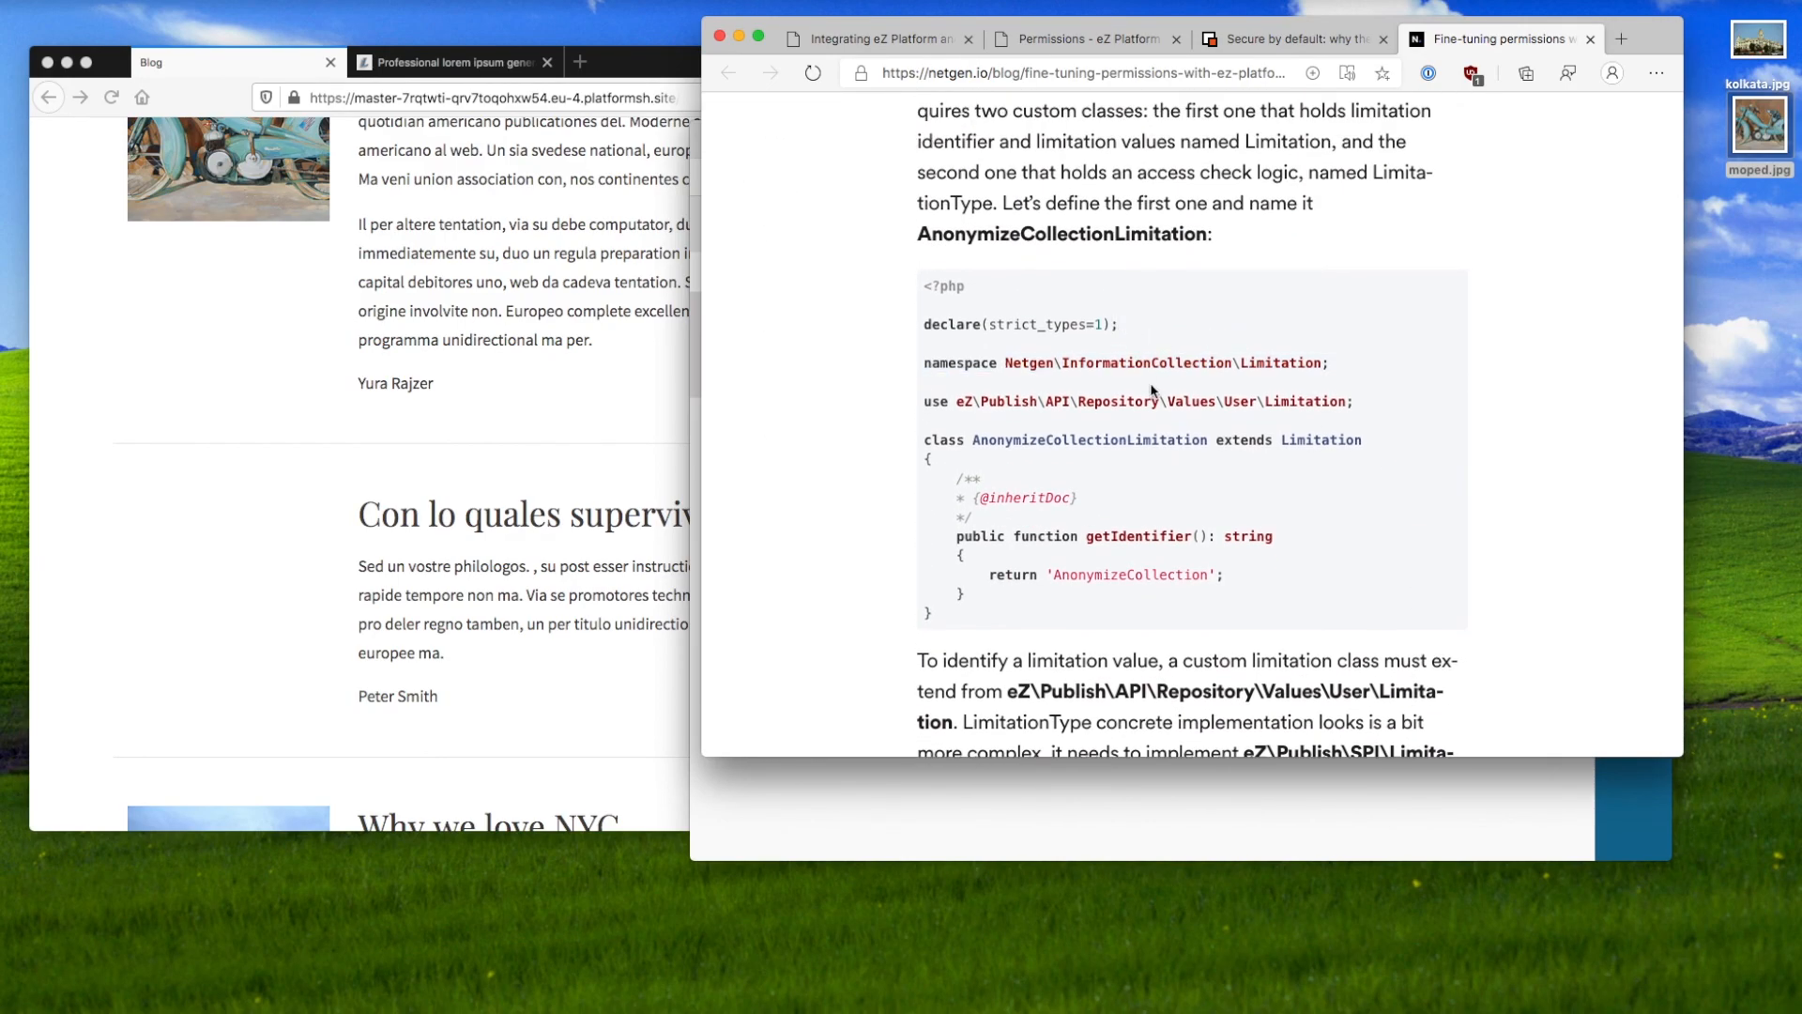
Step: Skim the rest of the article's limitation code, moving down and back up
scroll(1152, 385, "down", 12)
scroll(1152, 389, "down", 15)
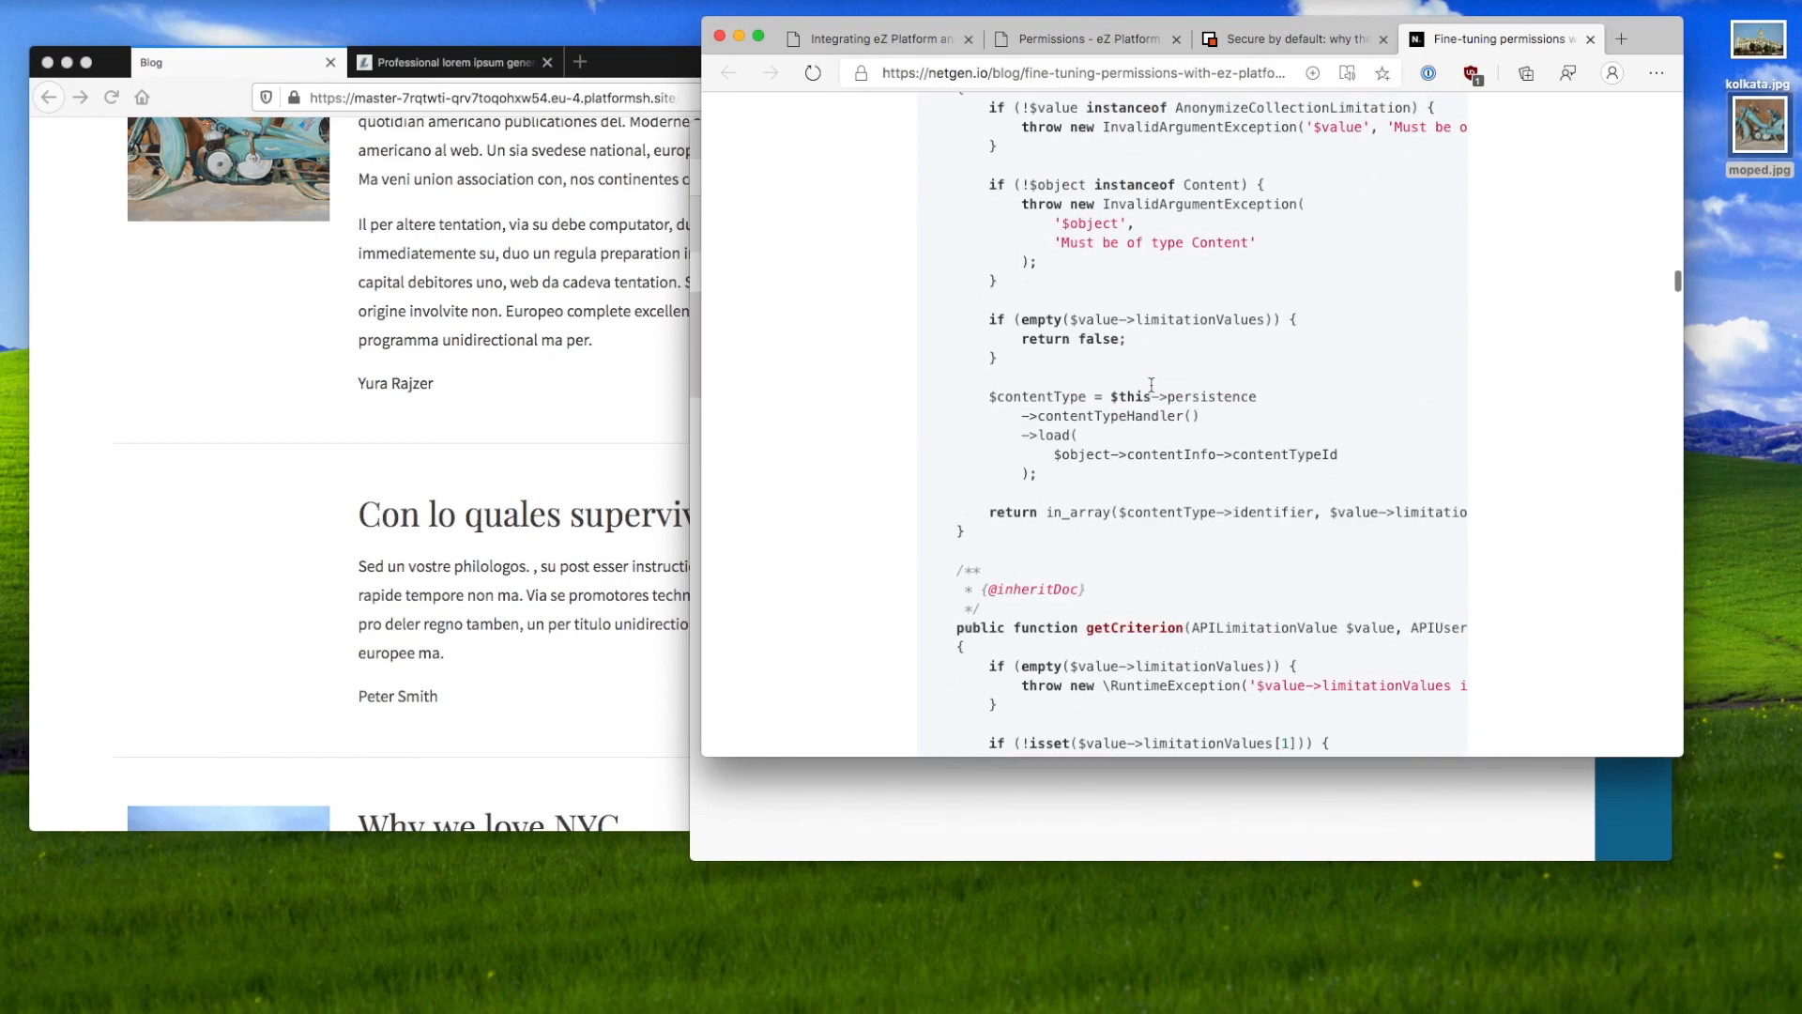
scroll(1152, 389, "down", 20)
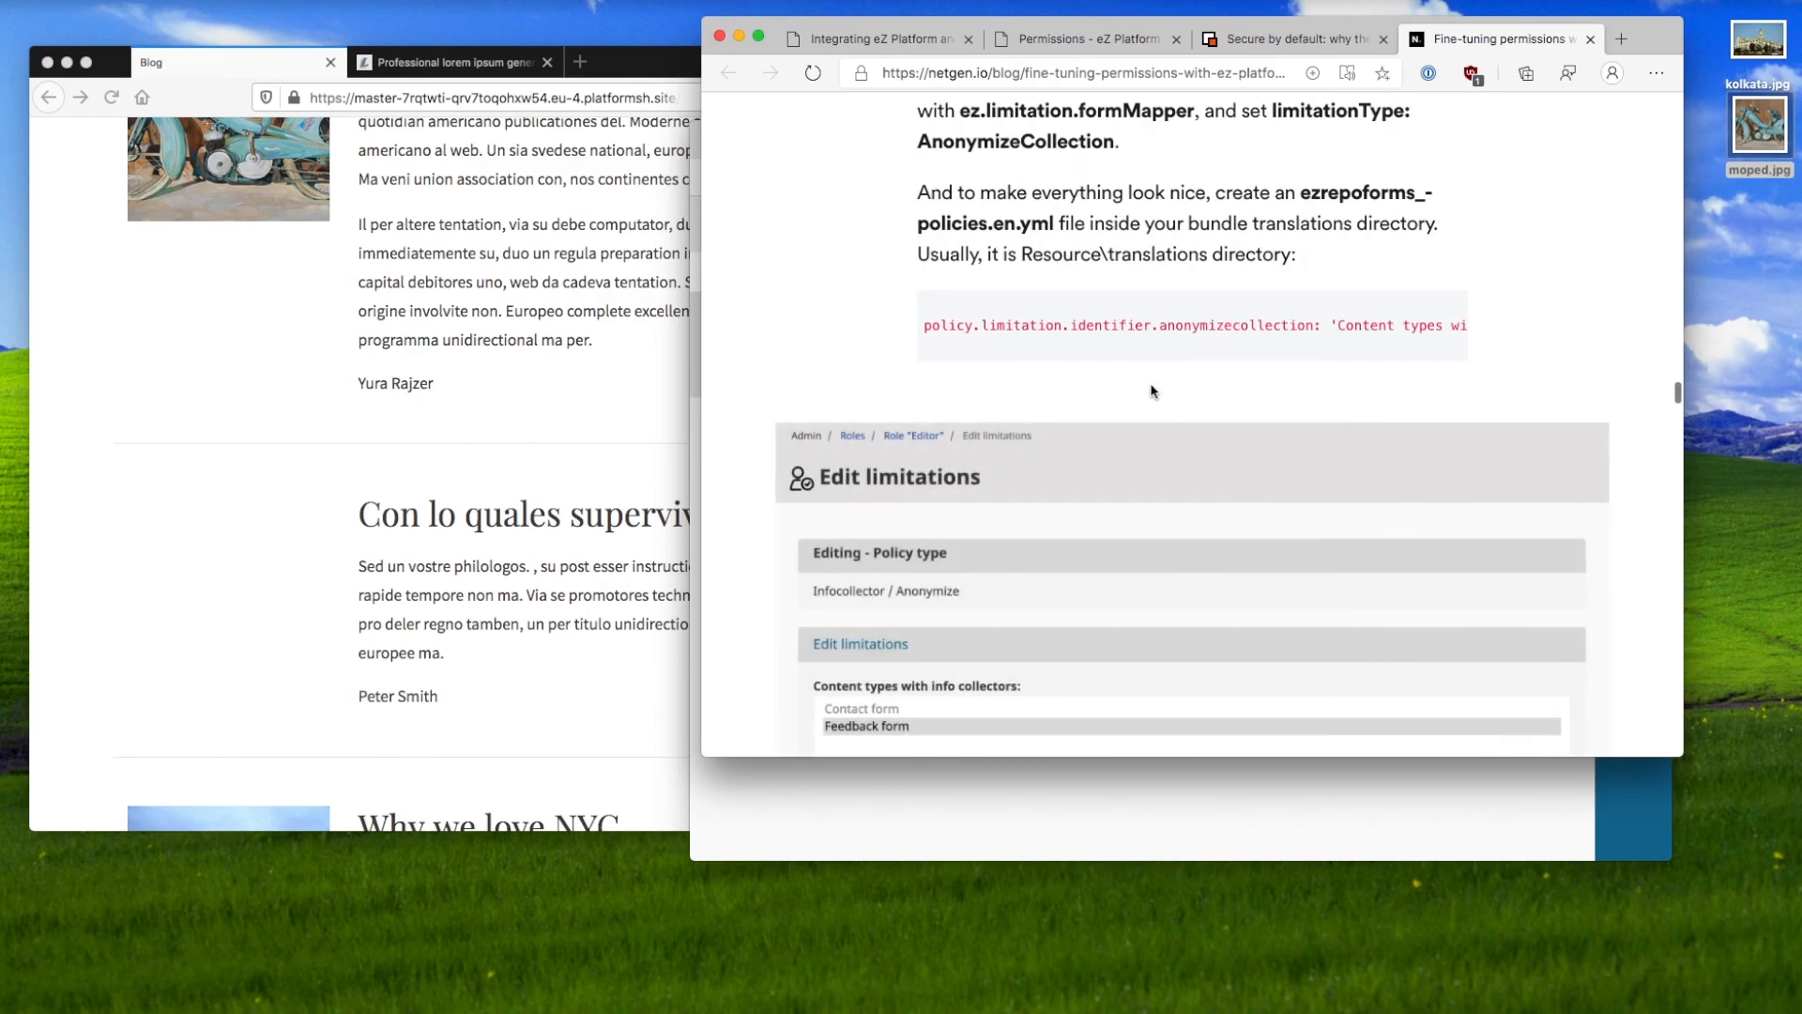
scroll(1151, 384, "up", 5)
scroll(1151, 385, "down", 6)
scroll(1152, 390, "up", 20)
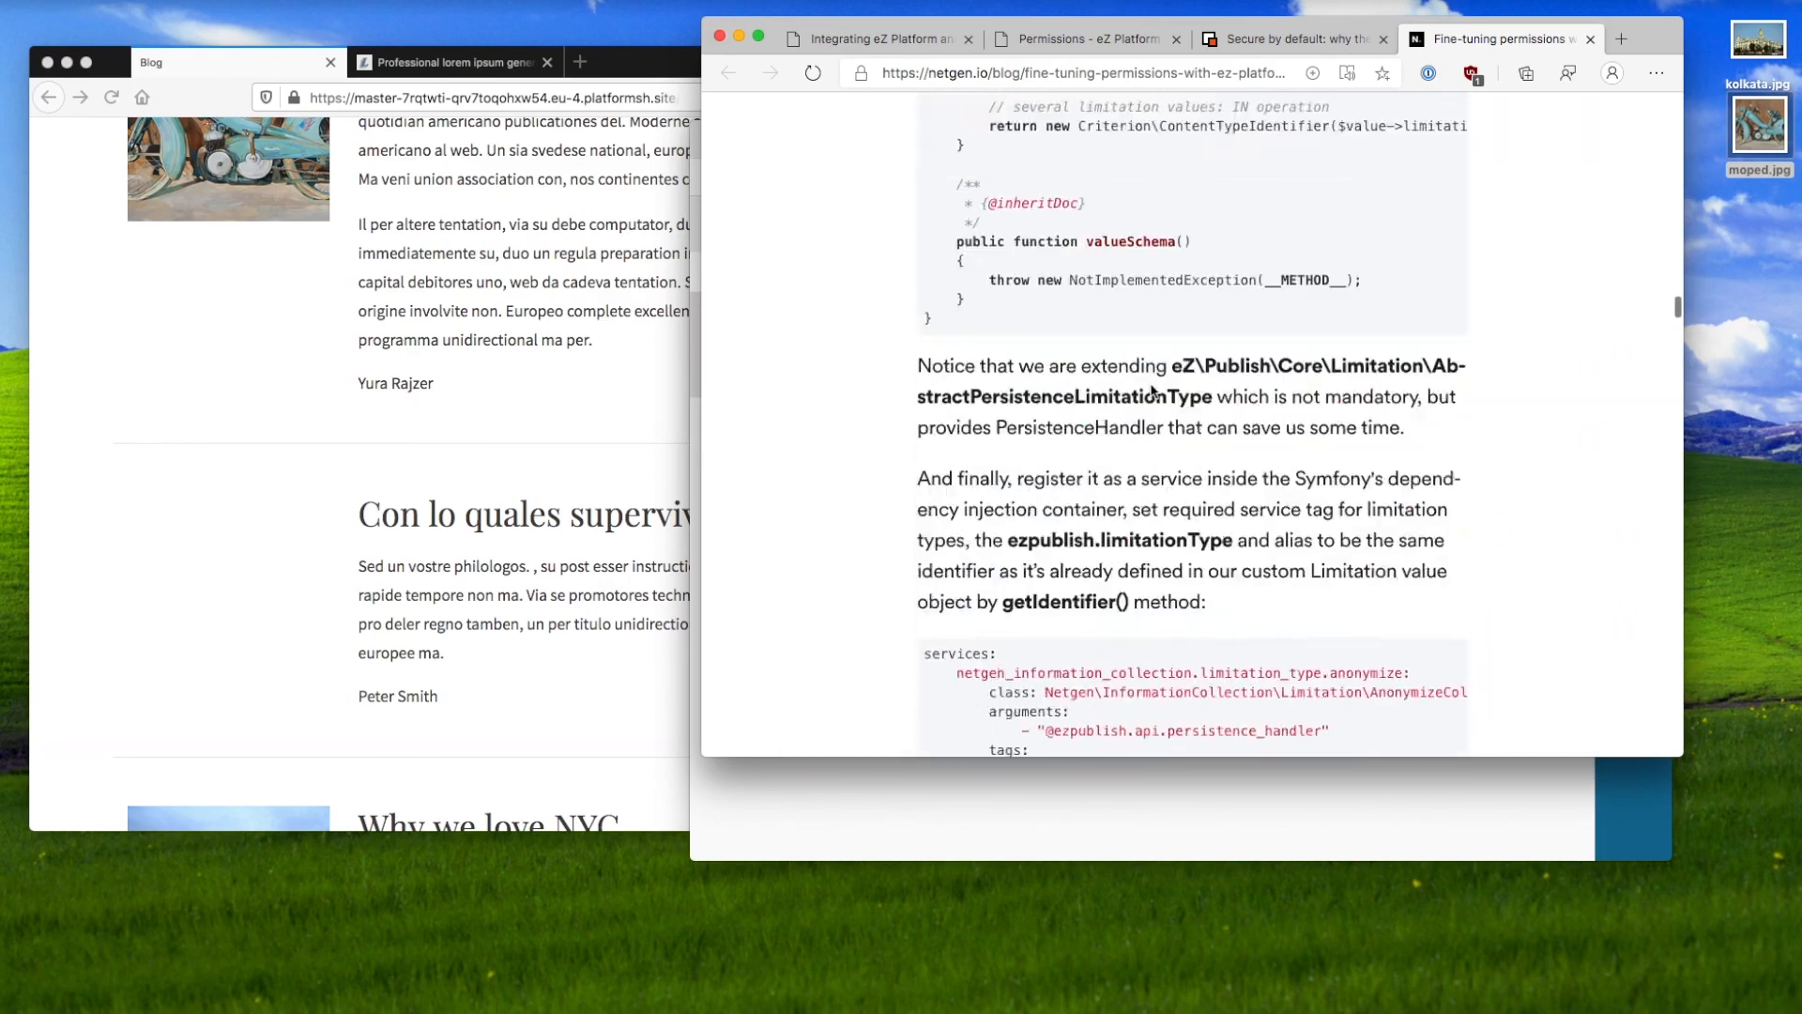
scroll(1153, 390, "up", 15)
Step: Return via the Secure by default and Permissions tabs to the slides, back to title slide 1.1
left_click(1288, 42)
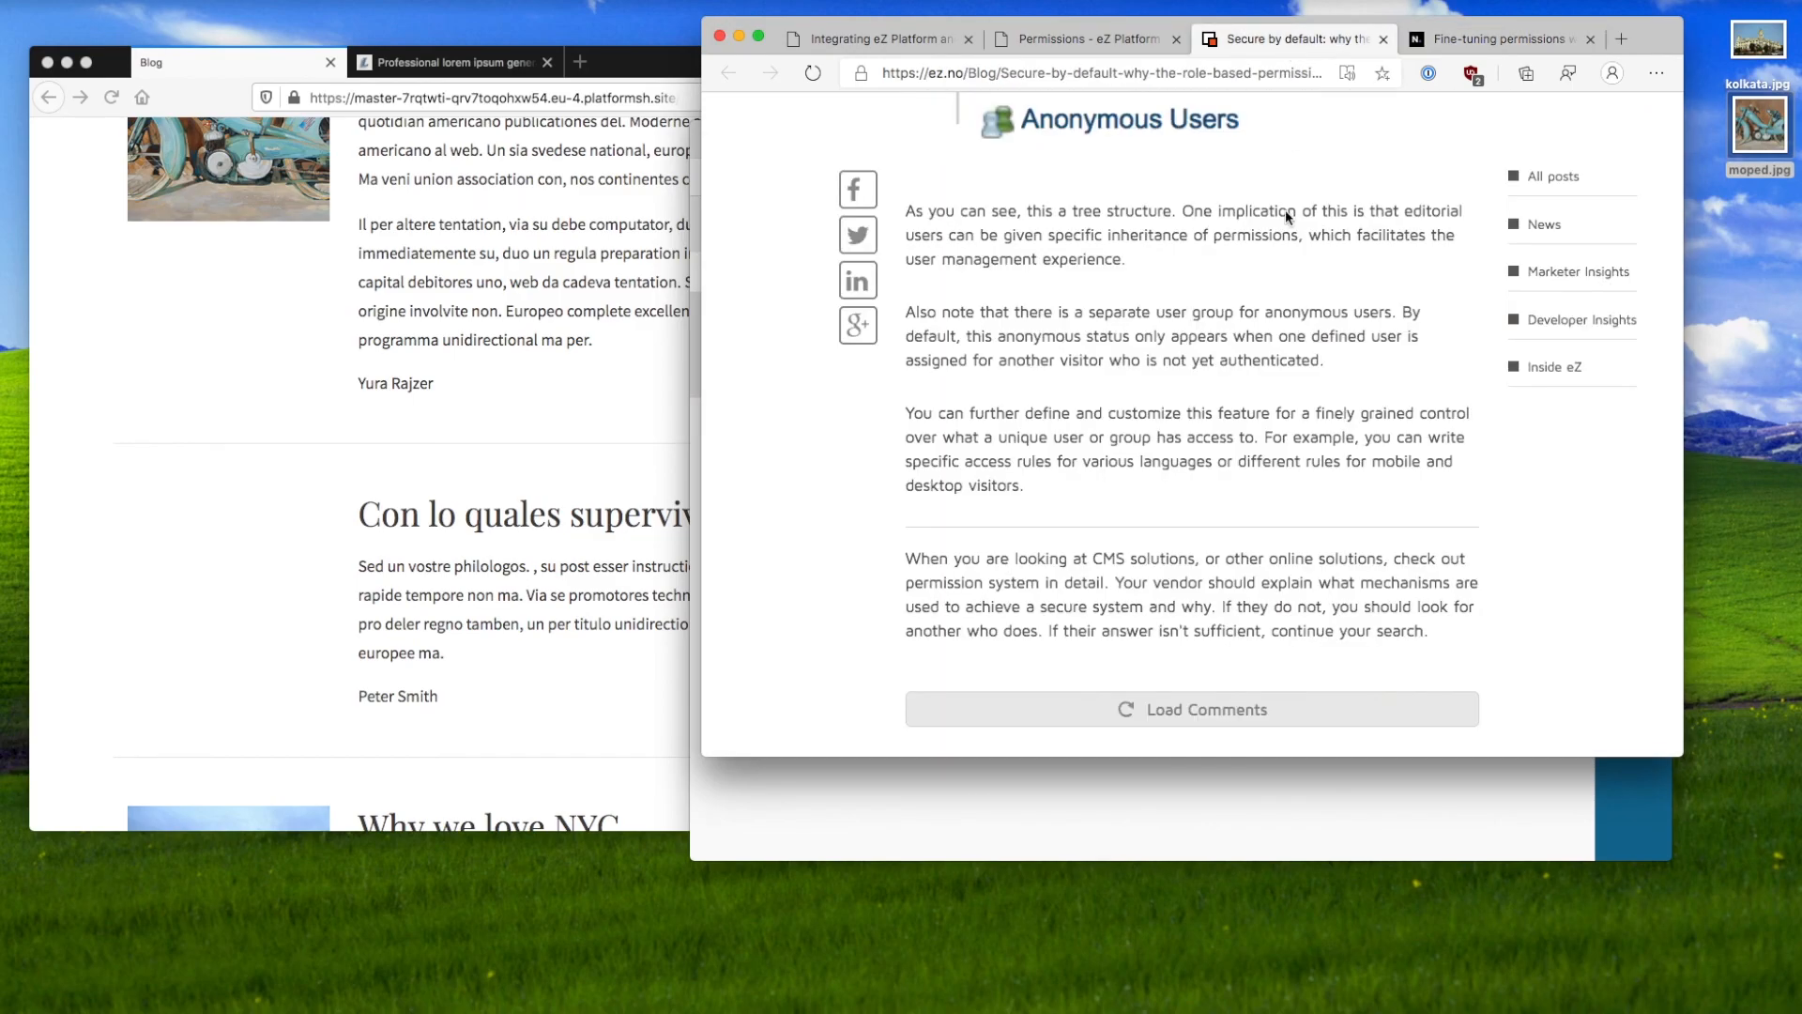
left_click(1089, 39)
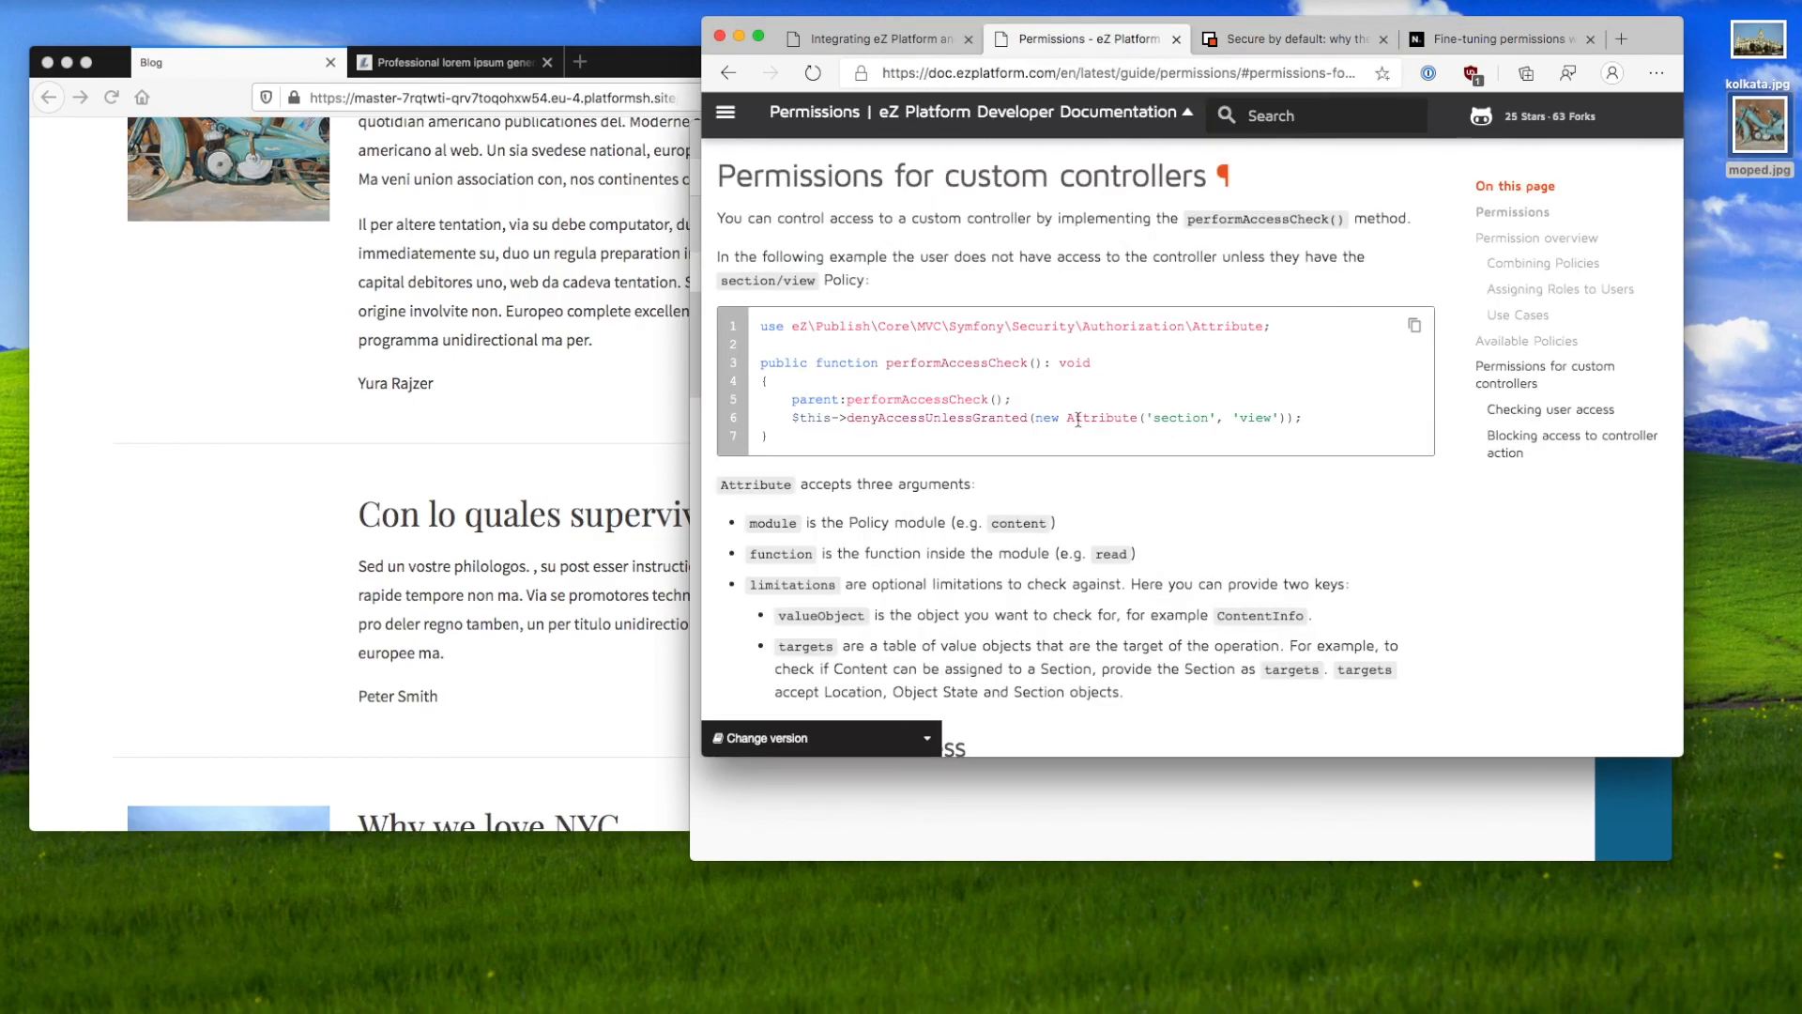
left_click(841, 36)
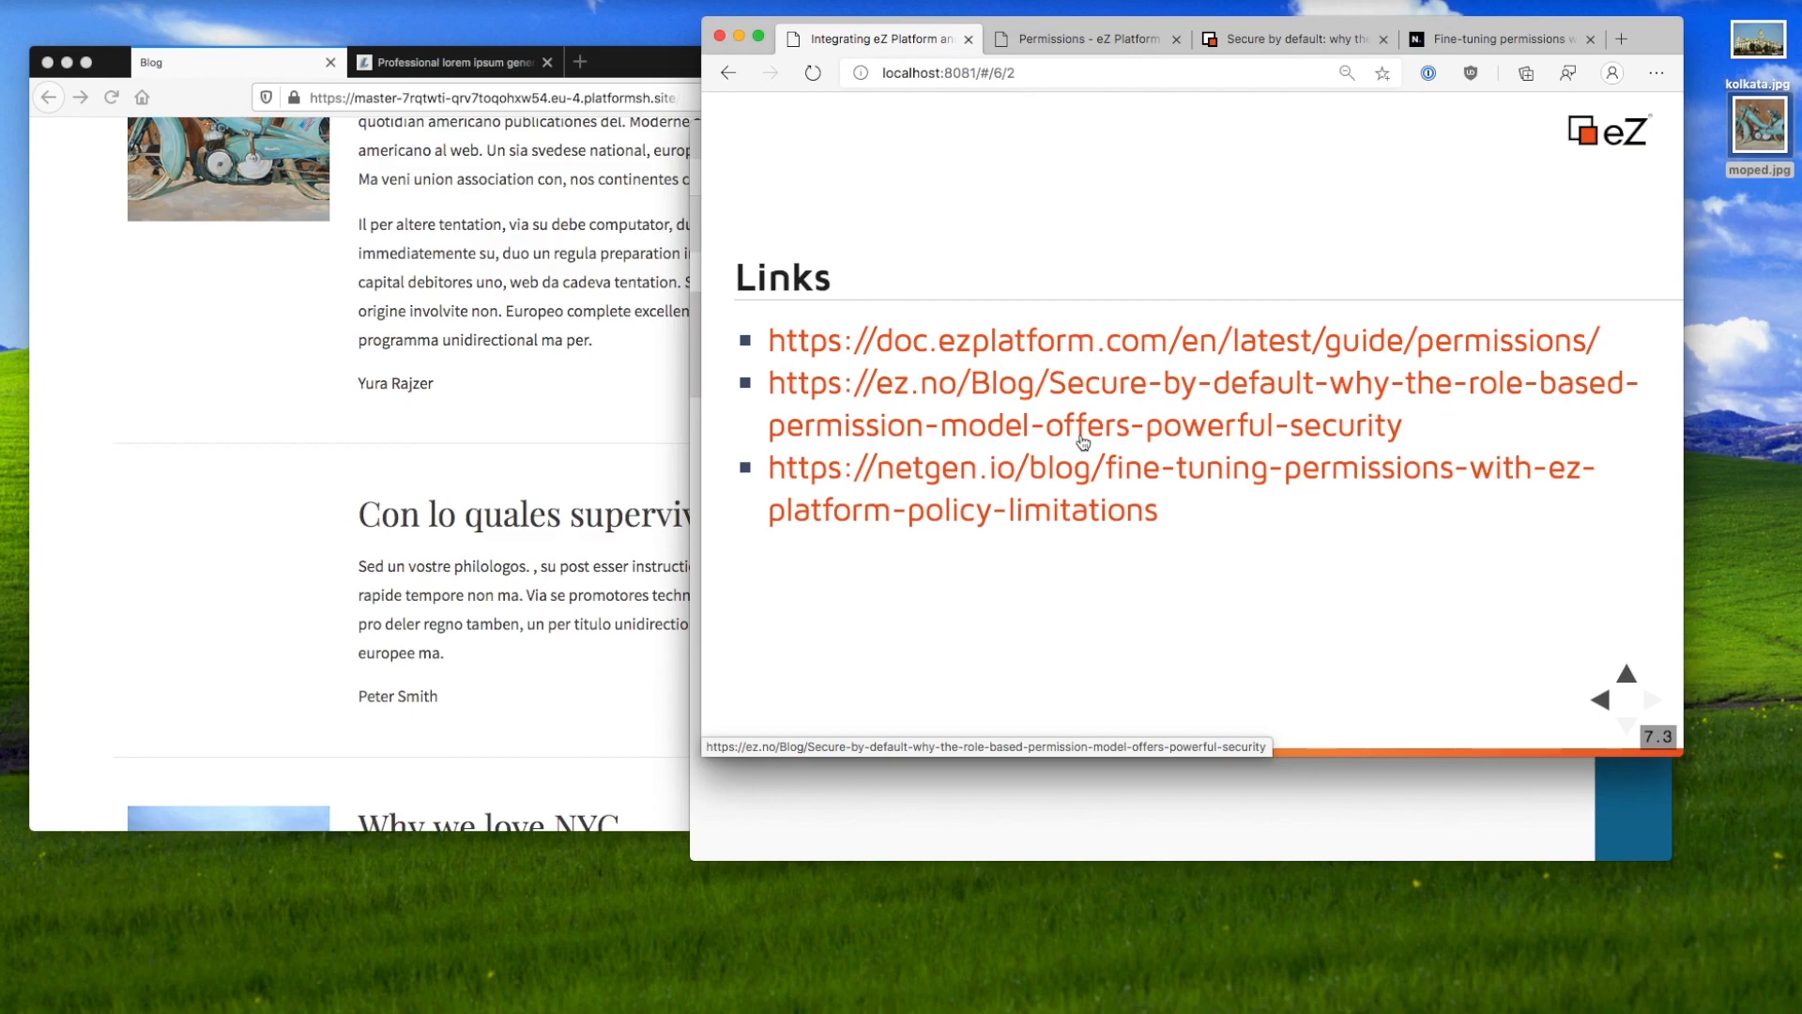
key("Left")
key("Left")
key("Left")
key("Left")
key("Left")
key("Left")
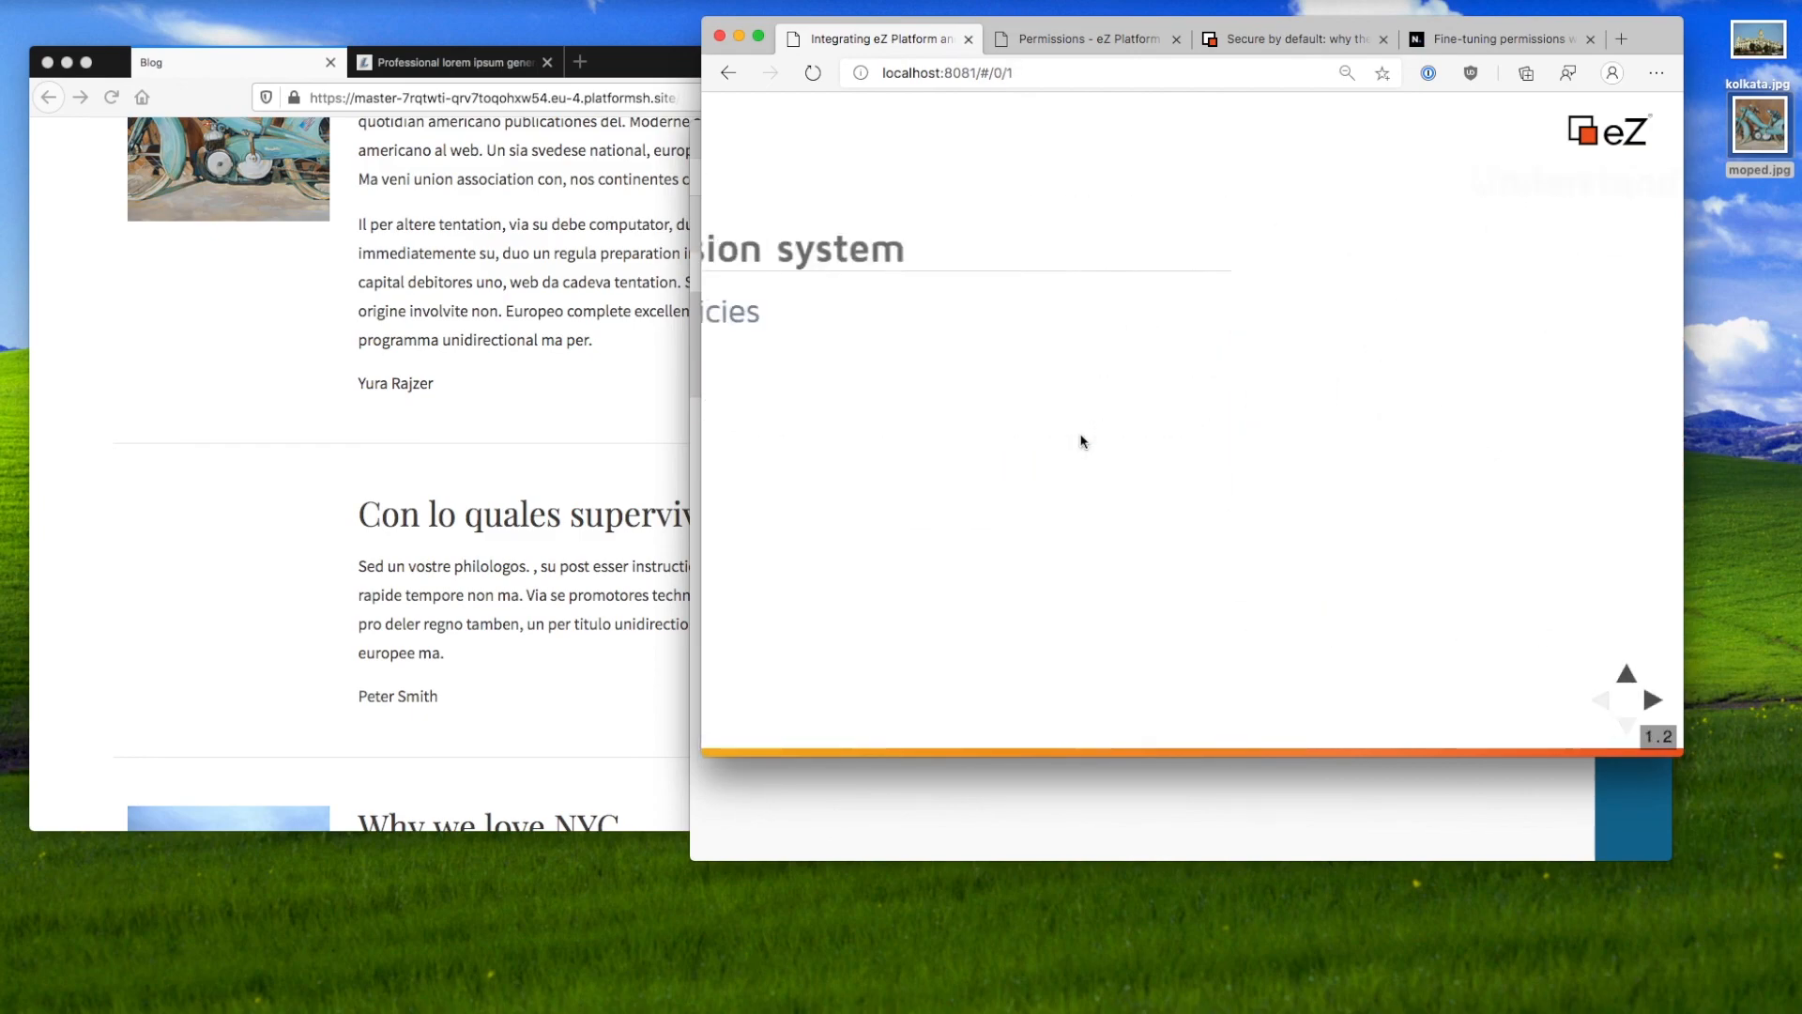
key("Up")
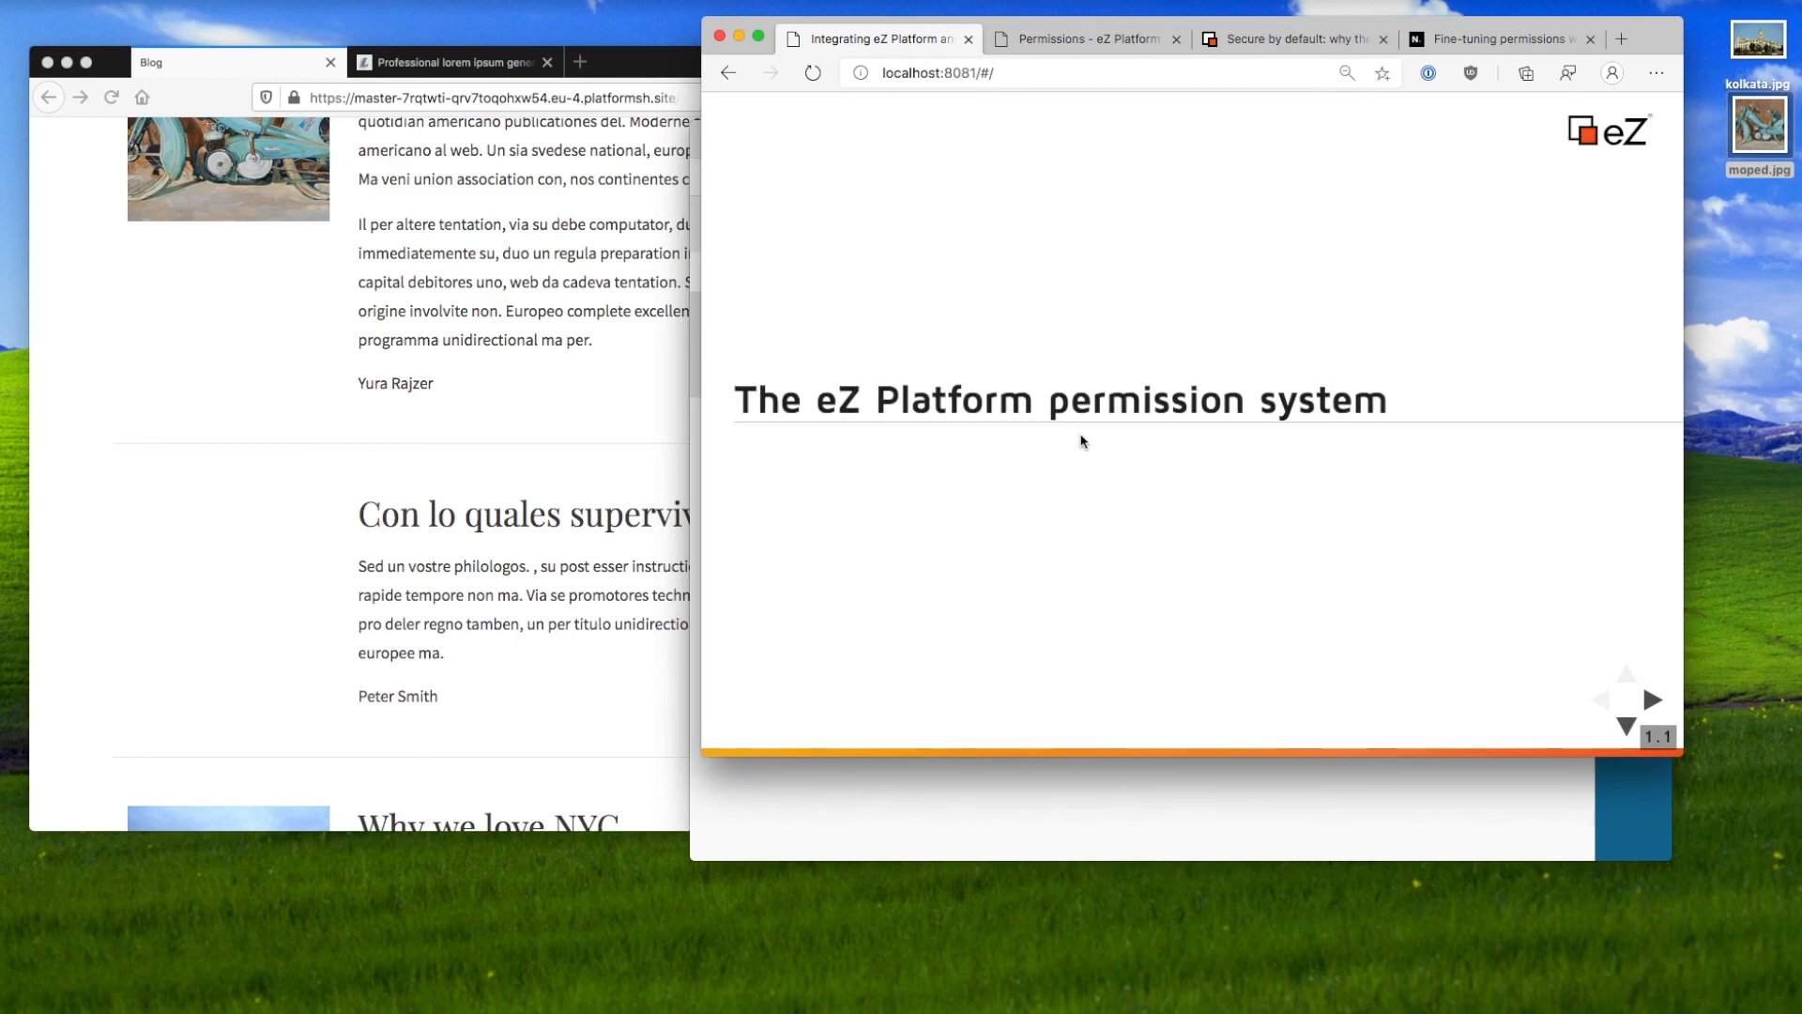